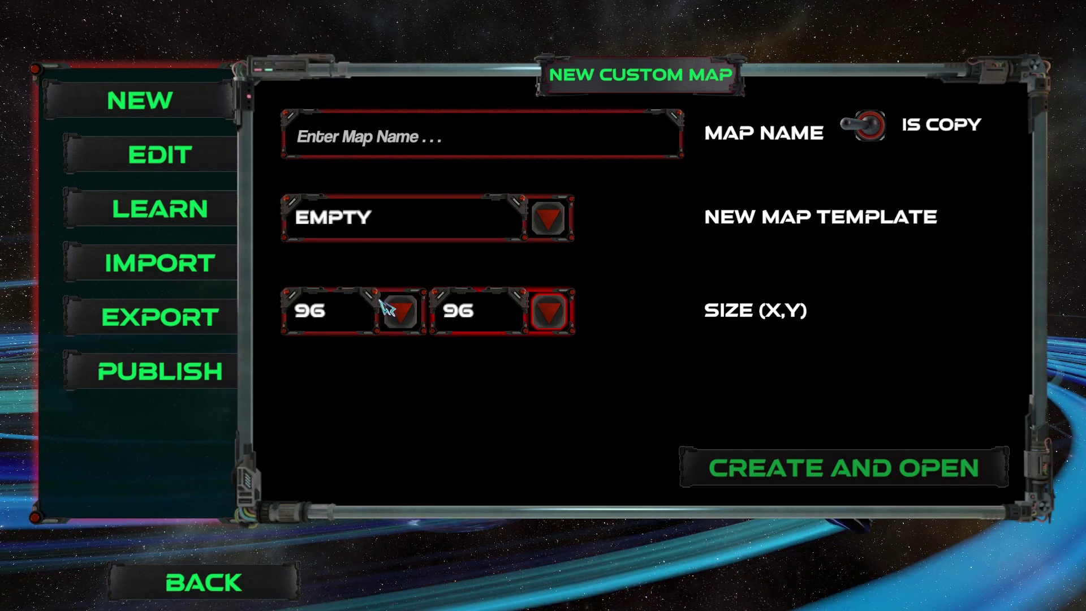
Create and open a new custom map named Bound_V1.
{"action": "left_click", "coordinate": [445, 150]}
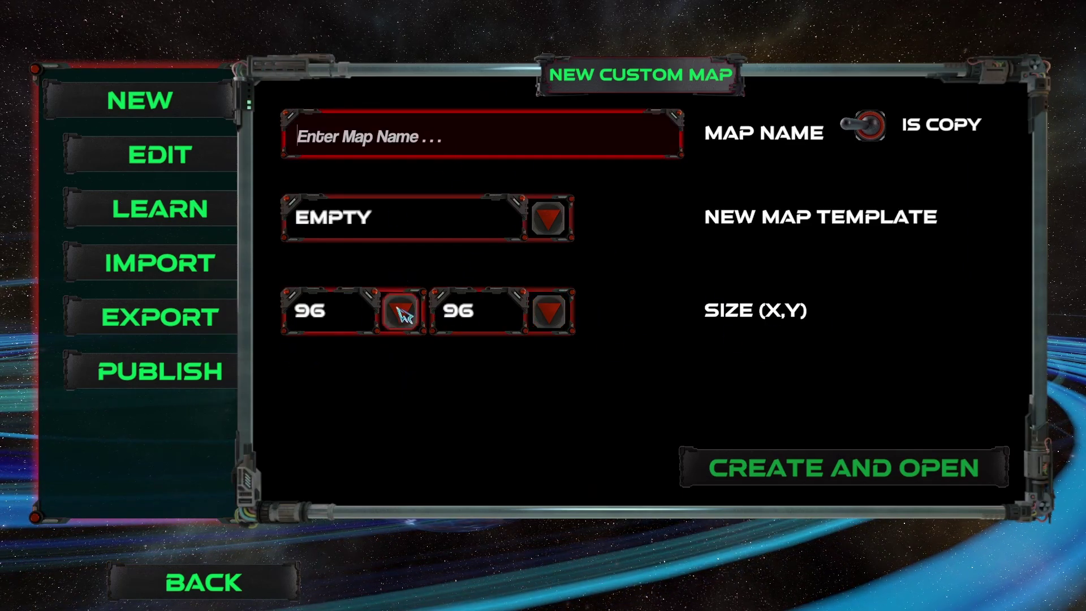
{"action": "left_click", "coordinate": [542, 324]}
{"action": "left_click", "coordinate": [545, 327]}
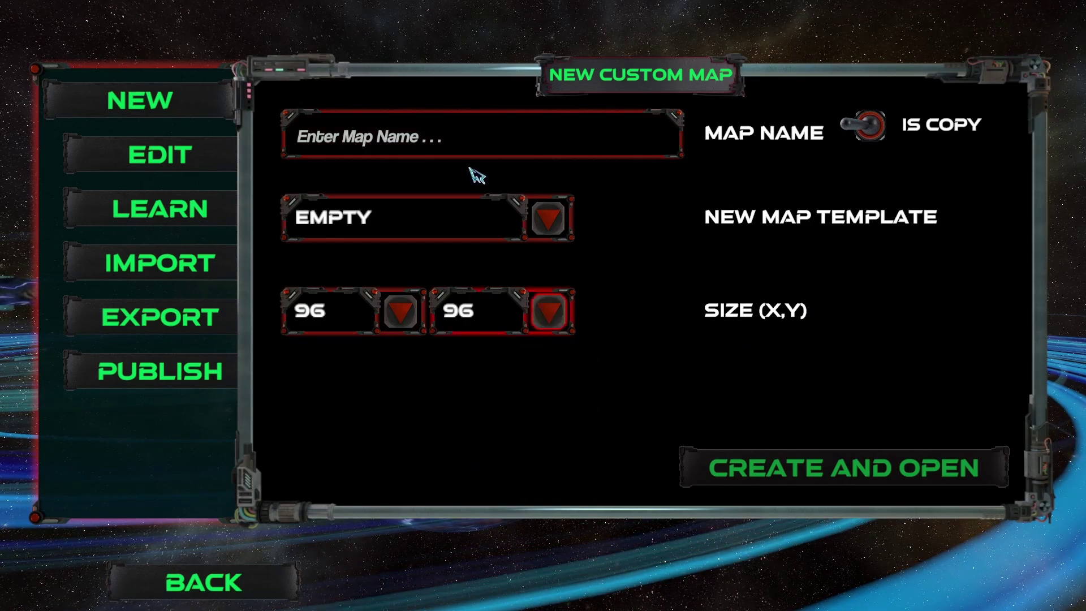
{"action": "left_click", "coordinate": [454, 141]}
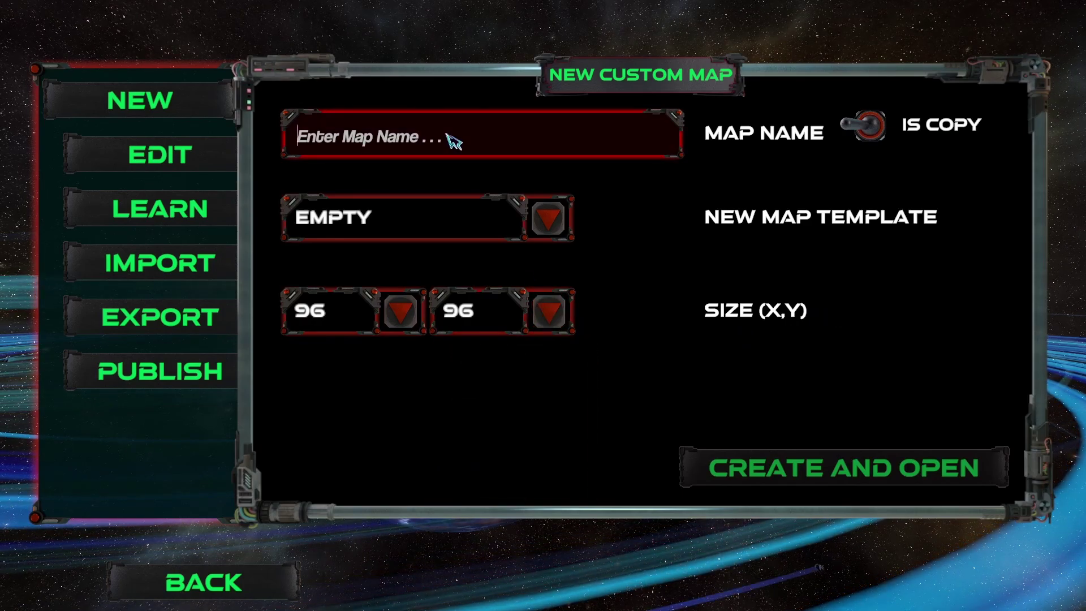
{"action": "type", "text": "Bound_"}
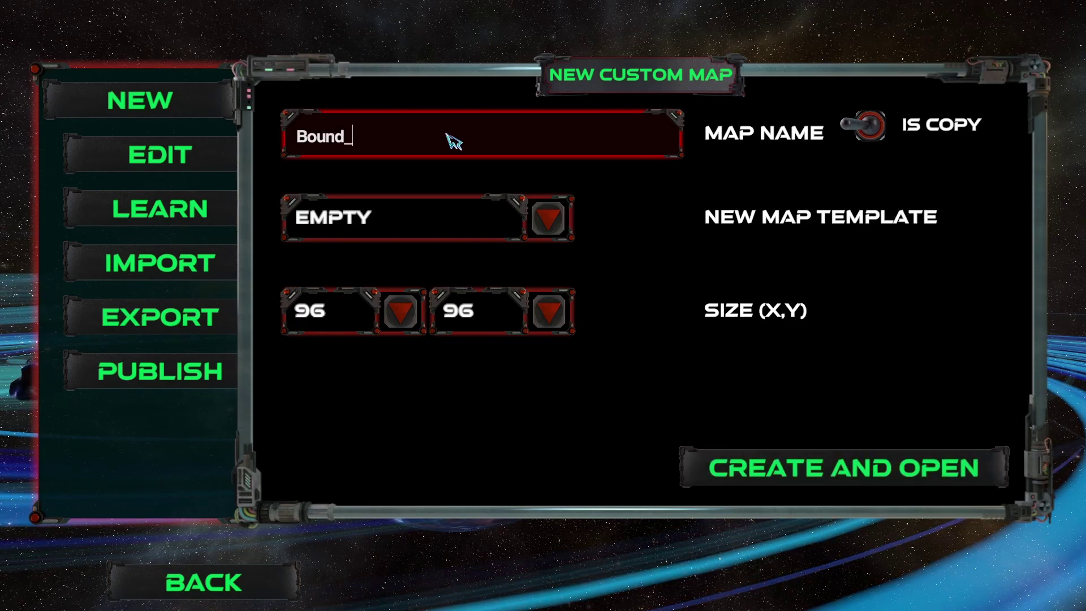
{"action": "type", "text": "V1"}
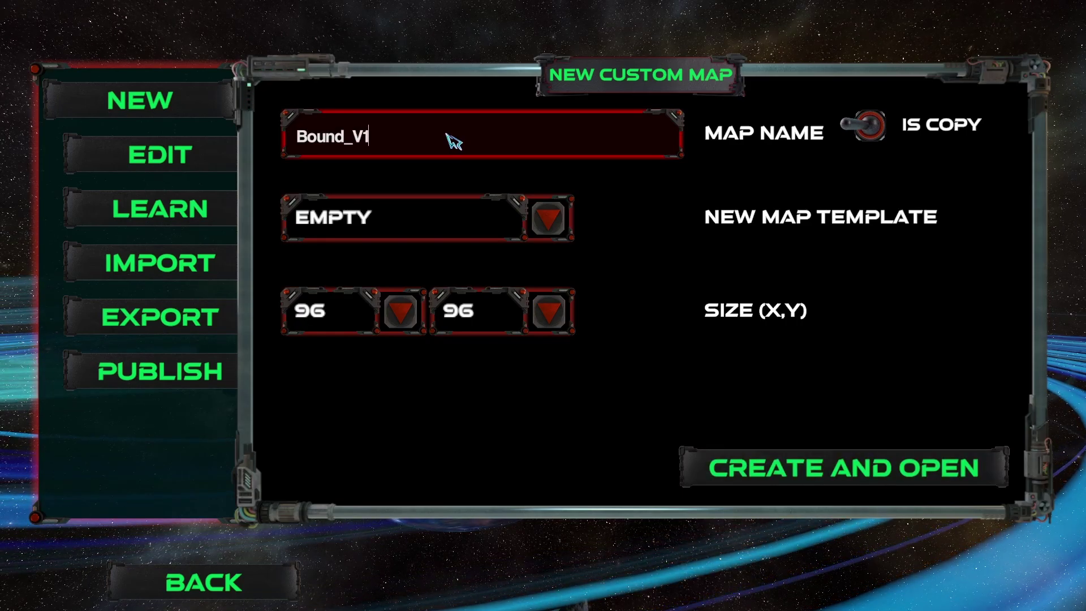
{"action": "left_click", "coordinate": [799, 475]}
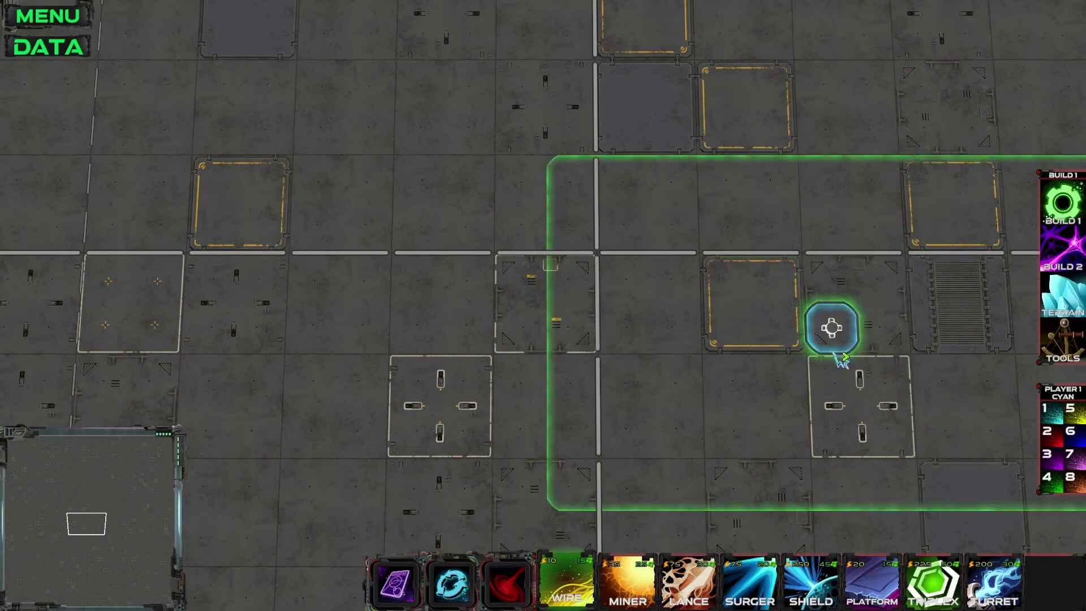
Place a three-by-three block of platforms on the empty floor.
{"action": "left_click", "coordinate": [871, 588]}
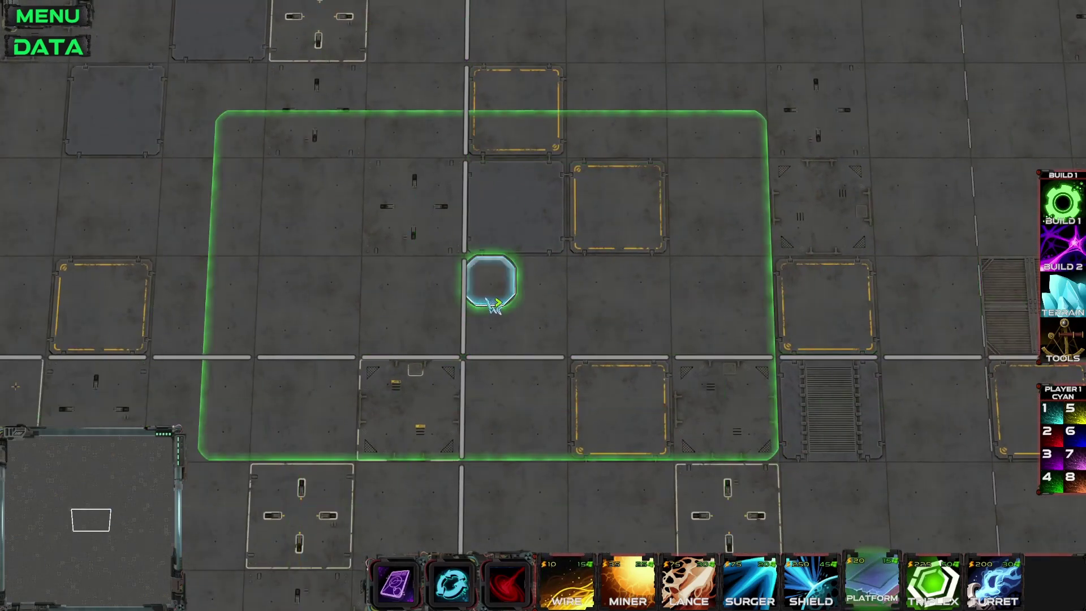
{"action": "left_click_drag", "start_coordinate": [492, 306], "coordinate": [407, 368]}
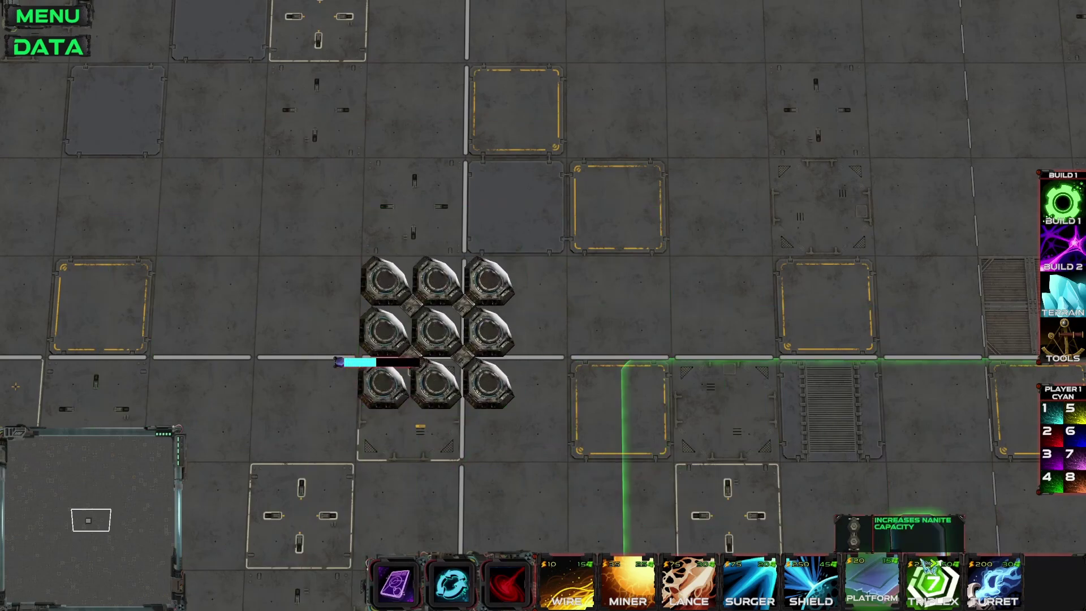
{"action": "left_click", "coordinate": [932, 571]}
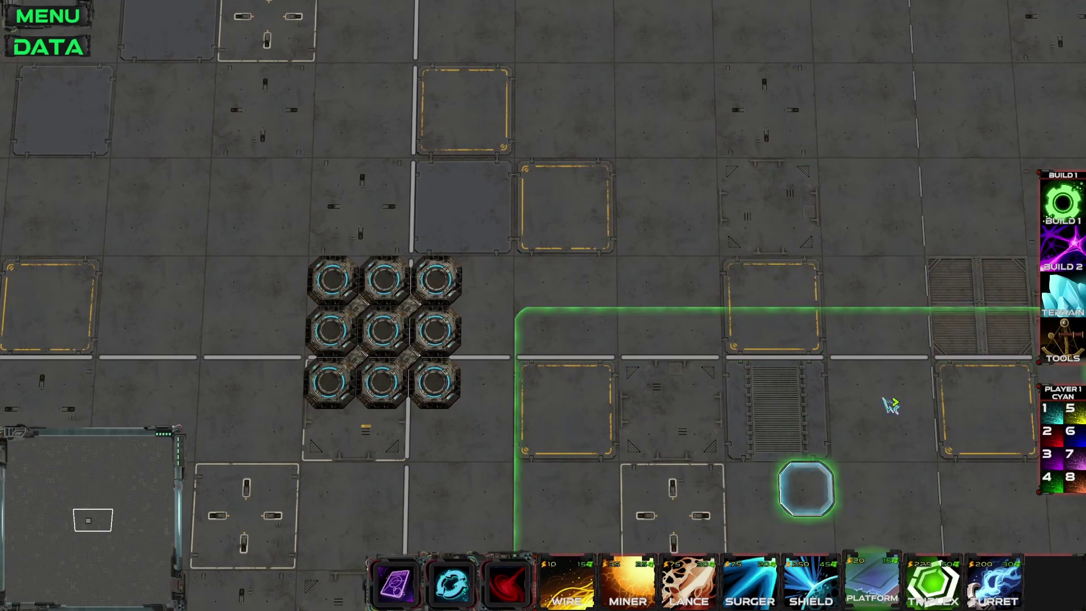
Place an HQ building on the centre of the three-by-three platform block.
{"action": "left_click", "coordinate": [1070, 248]}
{"action": "left_click", "coordinate": [693, 578]}
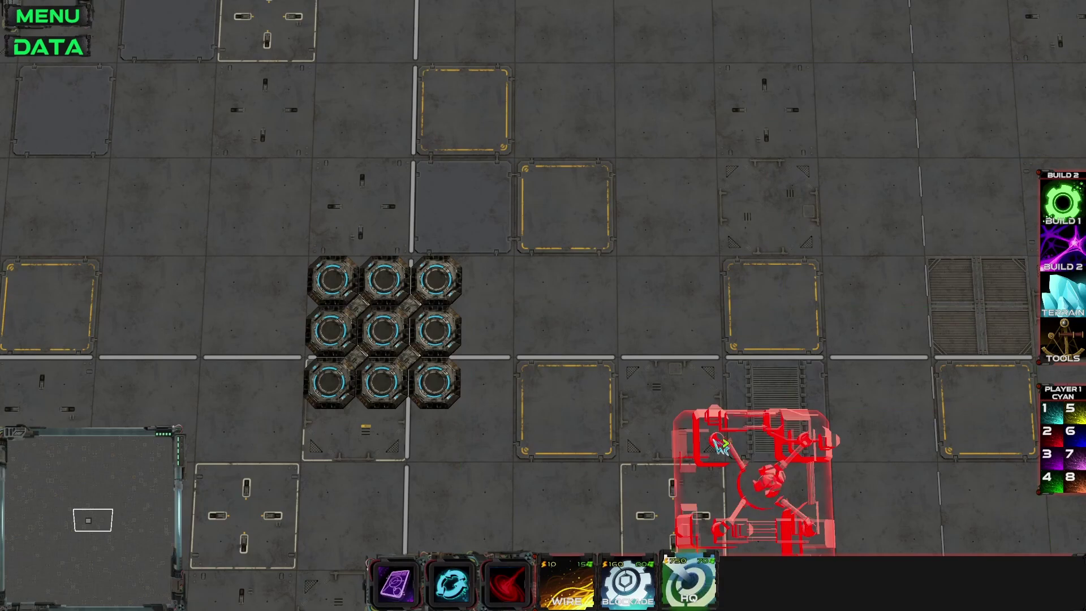
{"action": "left_click", "coordinate": [376, 319]}
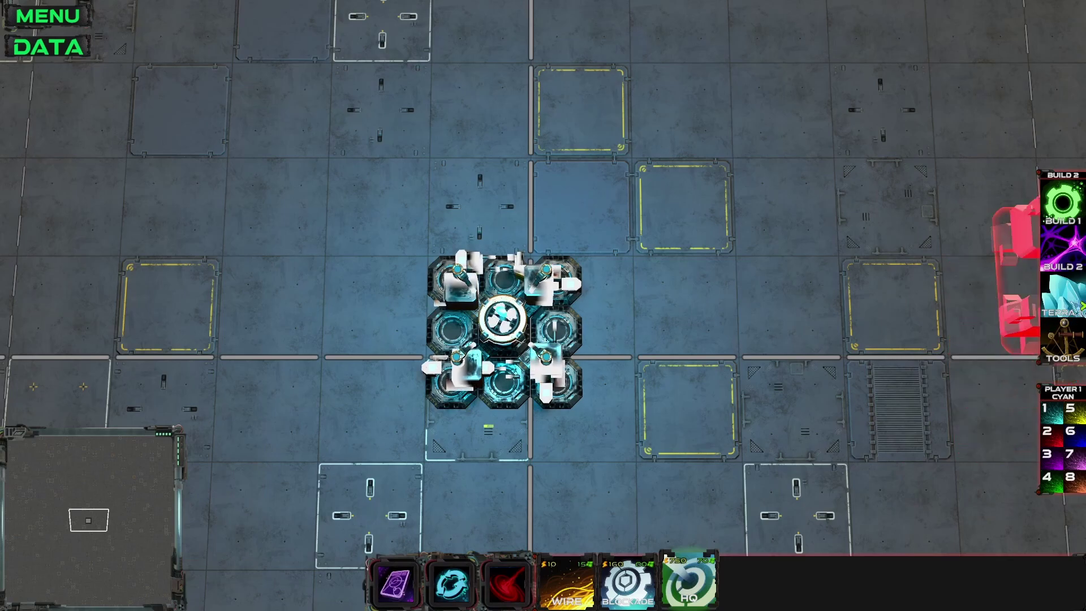
Enclose the HQ with a closed rectangle of wall terrain, leaving open floor around the base.
{"action": "left_click", "coordinate": [1072, 302]}
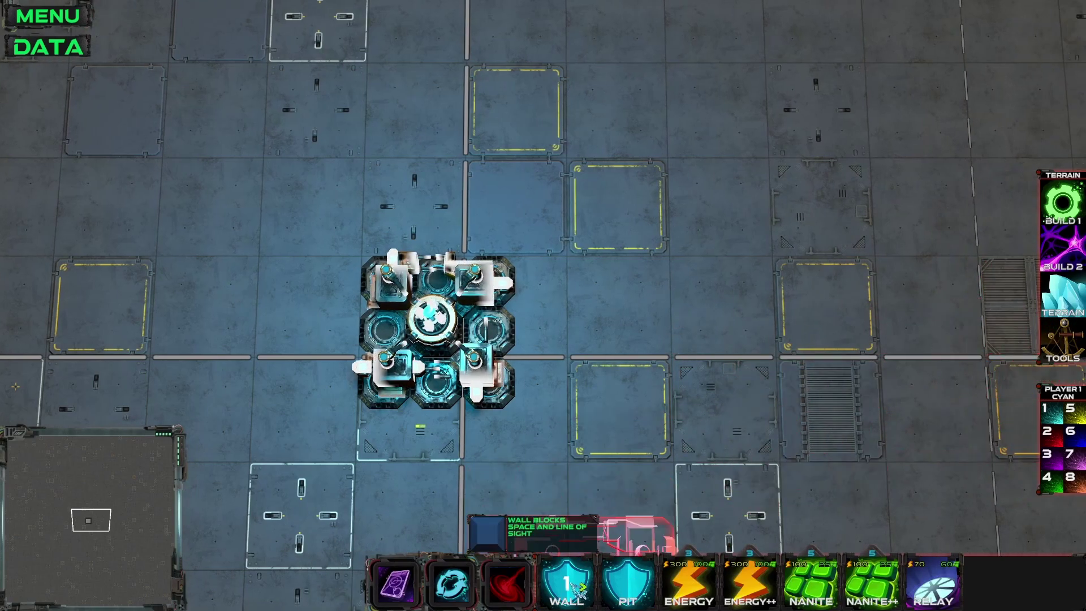
{"action": "left_click", "coordinate": [574, 590]}
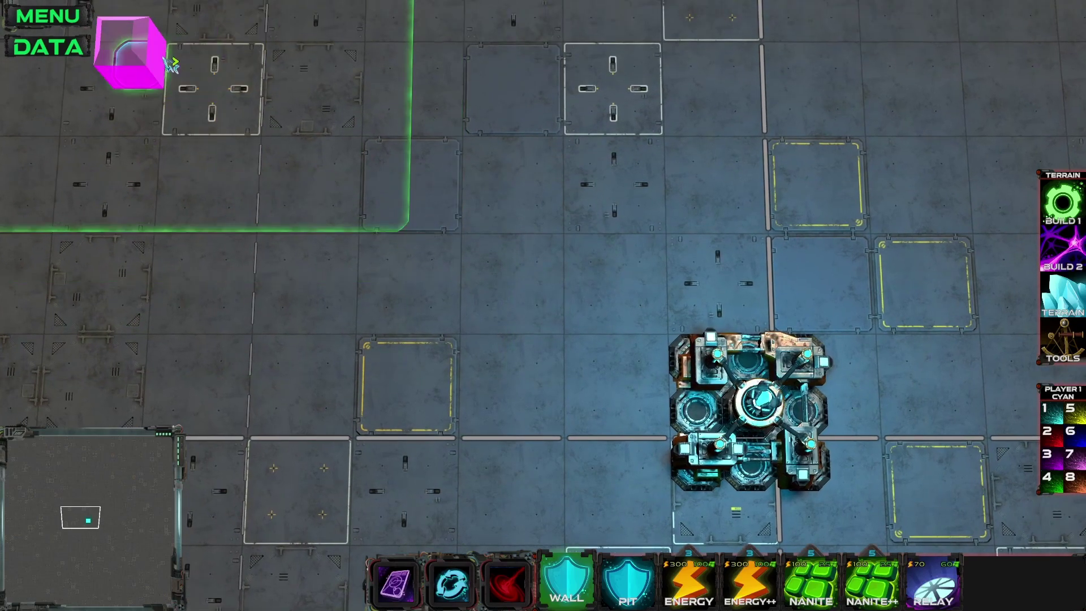
{"action": "left_click_drag", "start_coordinate": [163, 58], "coordinate": [231, 475]}
{"action": "left_click_drag", "start_coordinate": [175, 386], "coordinate": [786, 314]}
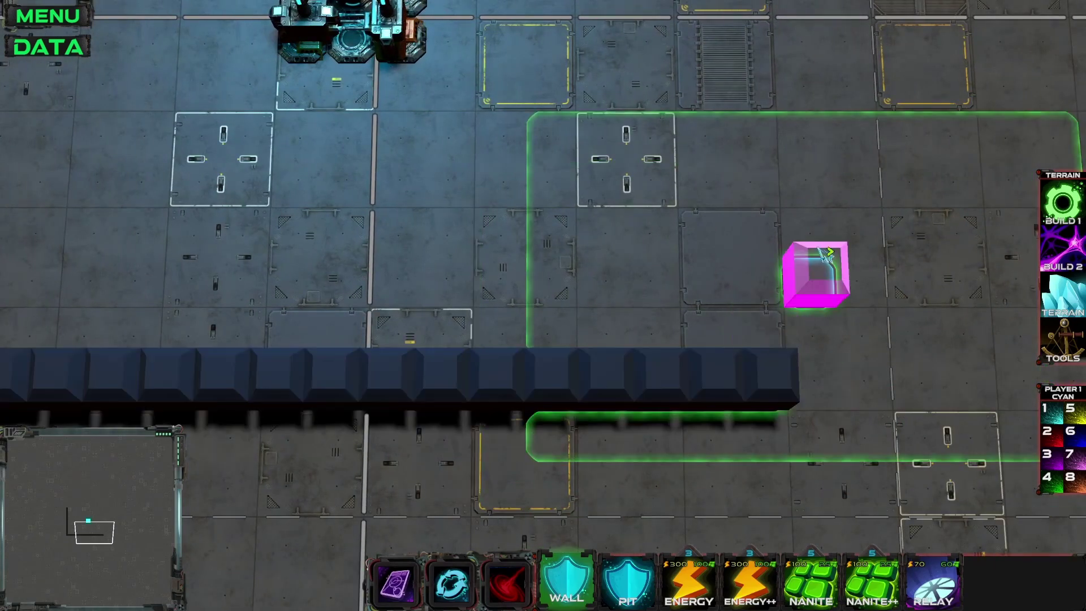
{"action": "left_click_drag", "start_coordinate": [848, 433], "coordinate": [808, 51]}
{"action": "left_click_drag", "start_coordinate": [797, 165], "coordinate": [83, 151]}
{"action": "left_click_drag", "start_coordinate": [69, 195], "coordinate": [70, 251]}
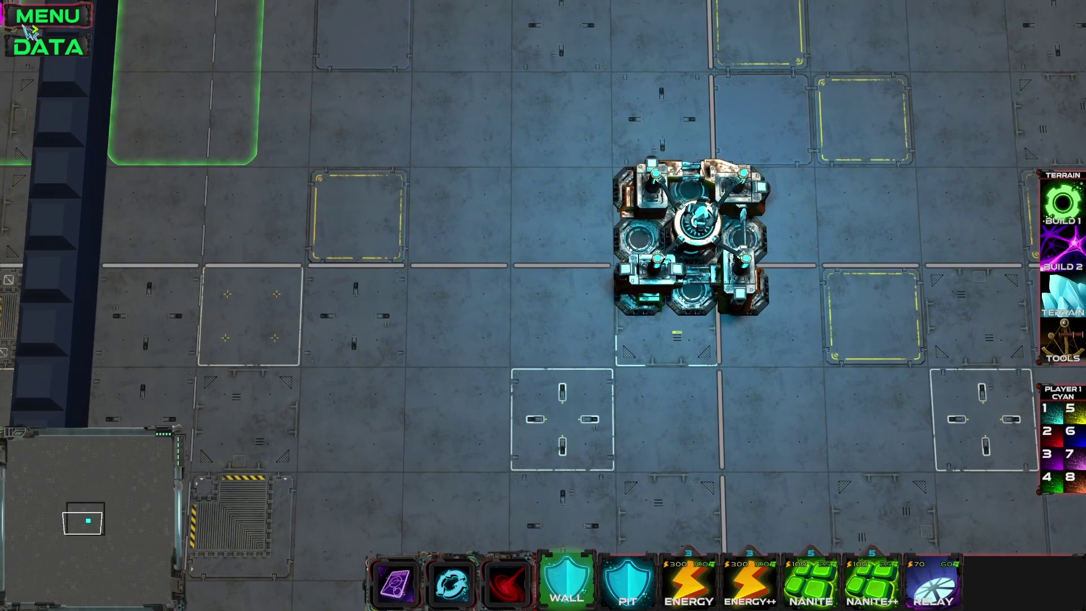
Create a new AI asset named PlayerPusher in the map data.
{"action": "left_click", "coordinate": [56, 50]}
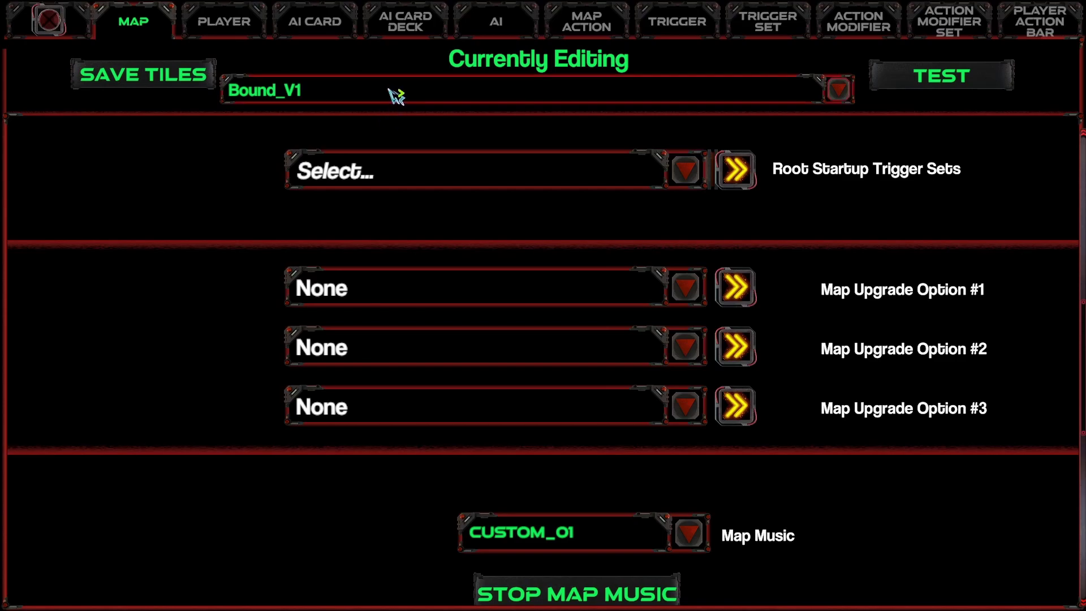
{"action": "left_click", "coordinate": [501, 38]}
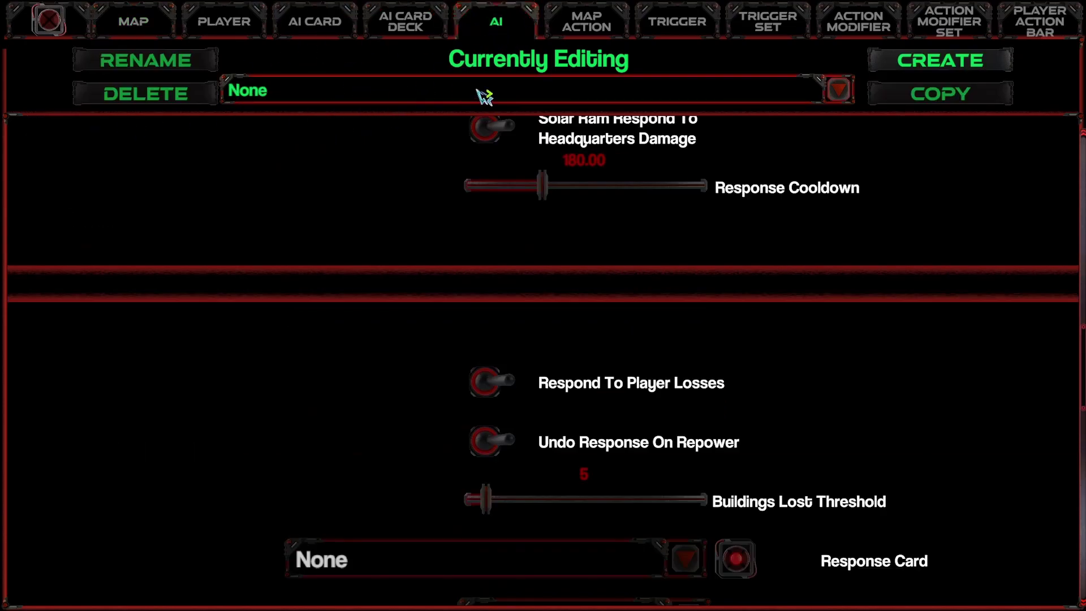
{"action": "left_click", "coordinate": [938, 65]}
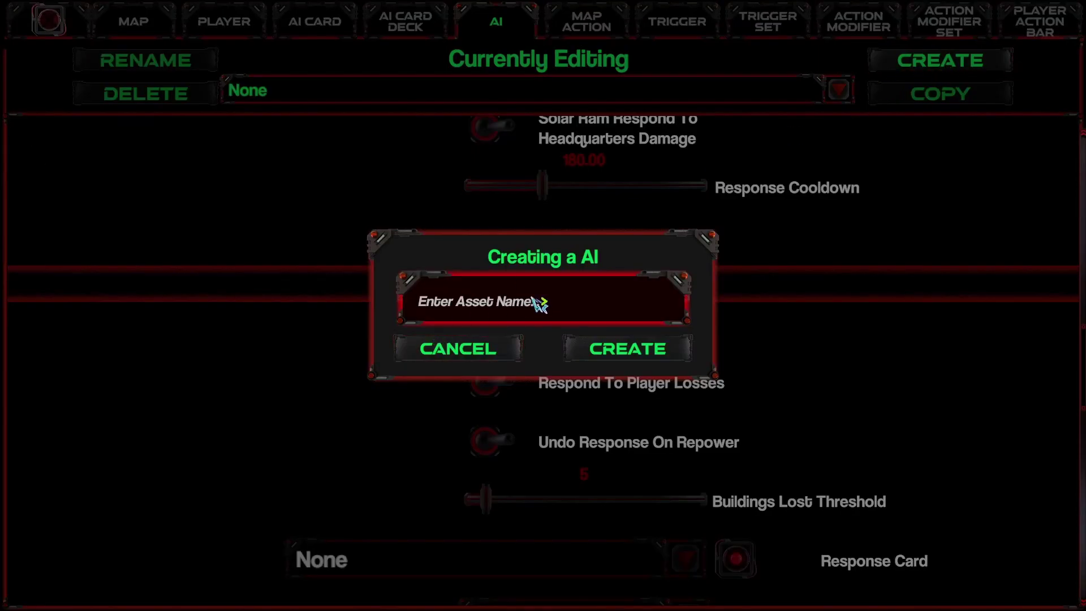
{"action": "type", "text": "PlayerPusher"}
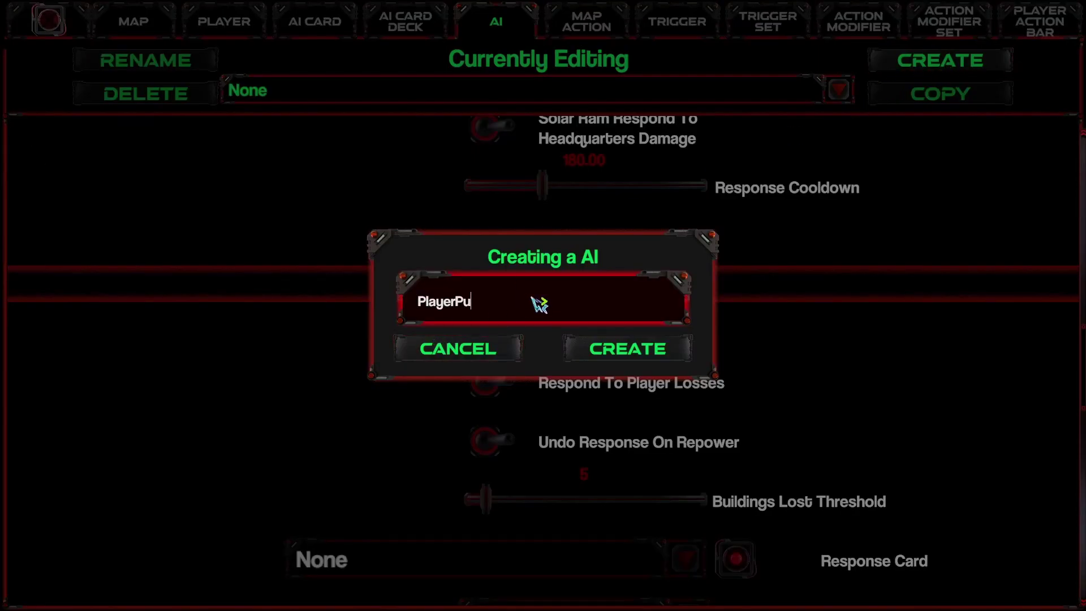
{"action": "left_click", "coordinate": [628, 348]}
{"action": "scroll", "coordinate": [795, 363], "scroll_direction": "up", "scroll_amount": 8}
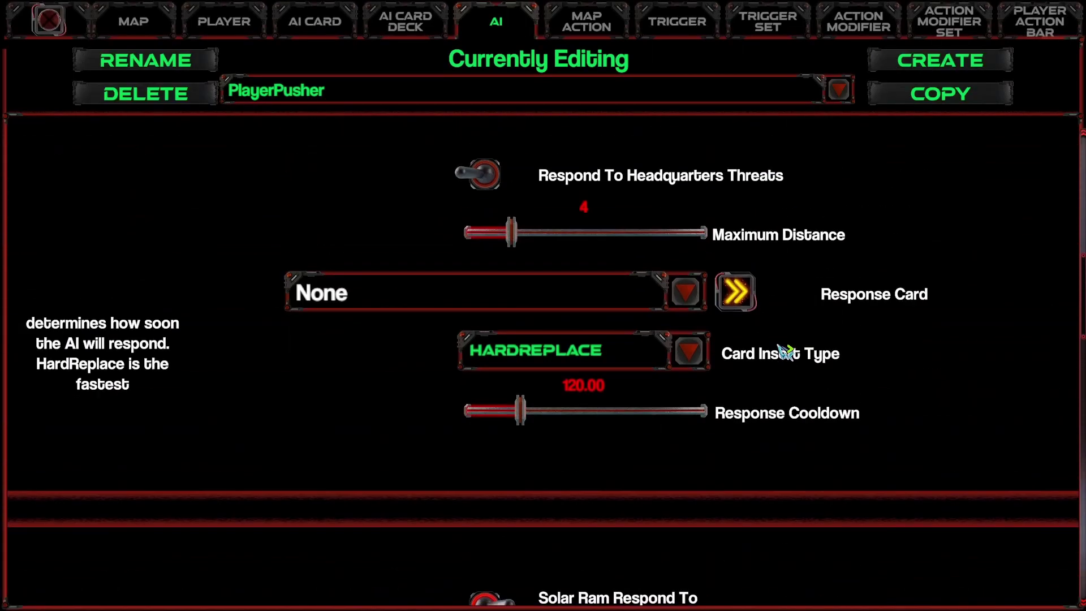
Assign PlayerPusher as an AI controller for Player1_Cyan.
{"action": "left_click", "coordinate": [233, 22]}
{"action": "scroll", "coordinate": [441, 283], "scroll_direction": "up", "scroll_amount": 1}
{"action": "scroll", "coordinate": [520, 238], "scroll_direction": "down", "scroll_amount": 1}
{"action": "left_click", "coordinate": [413, 298]}
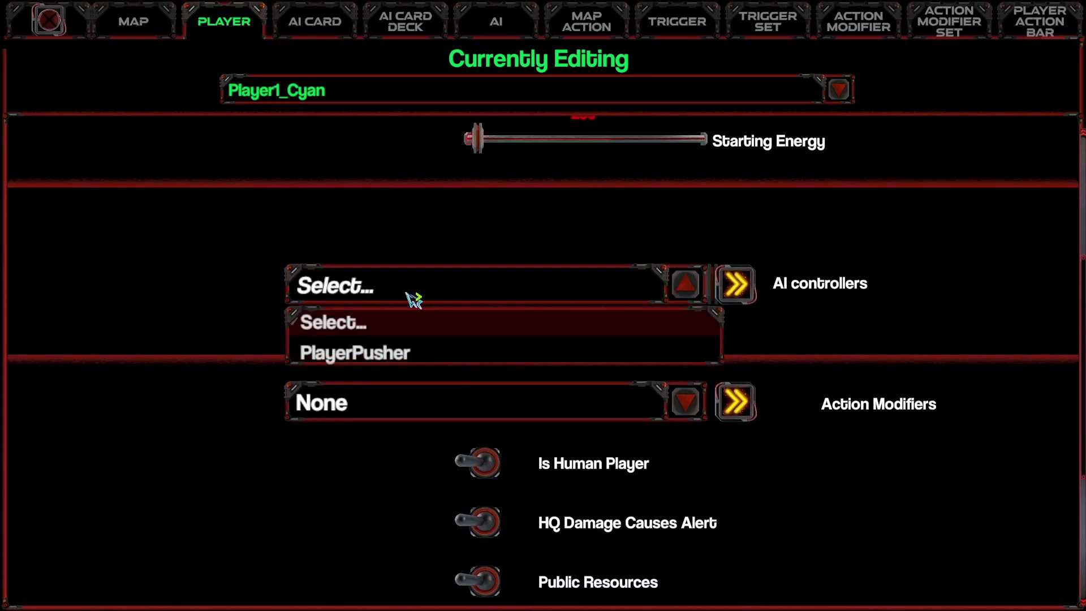
{"action": "left_click", "coordinate": [364, 354]}
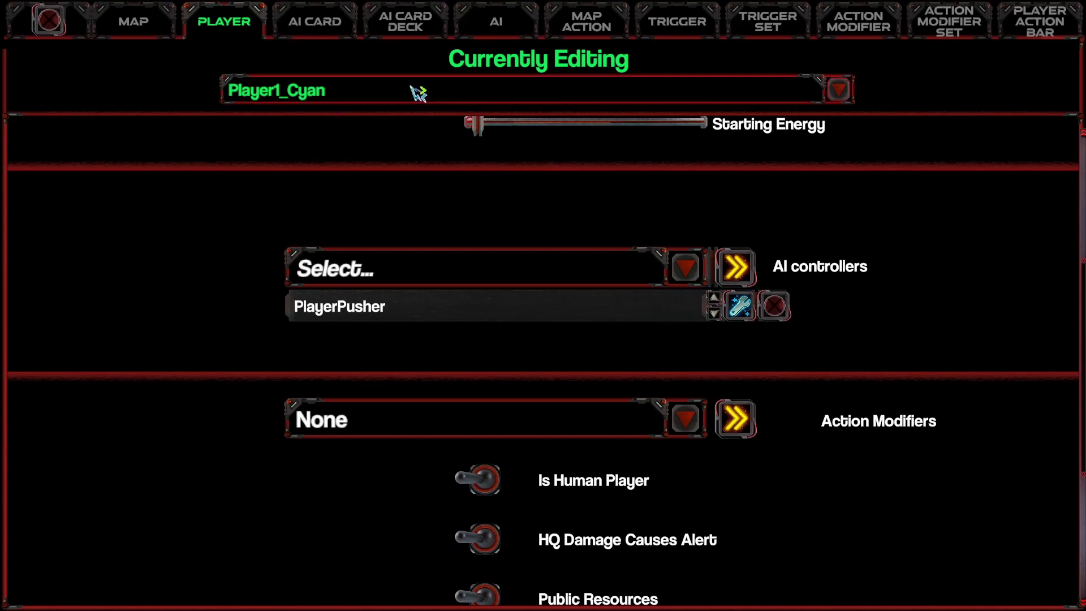
Switch off PlayerPusher's solar ram response to headquarters damage and its response to player losses.
{"action": "left_click", "coordinate": [507, 30]}
{"action": "scroll", "coordinate": [623, 375], "scroll_direction": "down", "scroll_amount": 2}
{"action": "scroll", "coordinate": [623, 372], "scroll_direction": "up", "scroll_amount": 5}
{"action": "scroll", "coordinate": [625, 380], "scroll_direction": "up", "scroll_amount": 4}
{"action": "scroll", "coordinate": [635, 370], "scroll_direction": "down", "scroll_amount": 4}
{"action": "scroll", "coordinate": [638, 378], "scroll_direction": "down", "scroll_amount": 10}
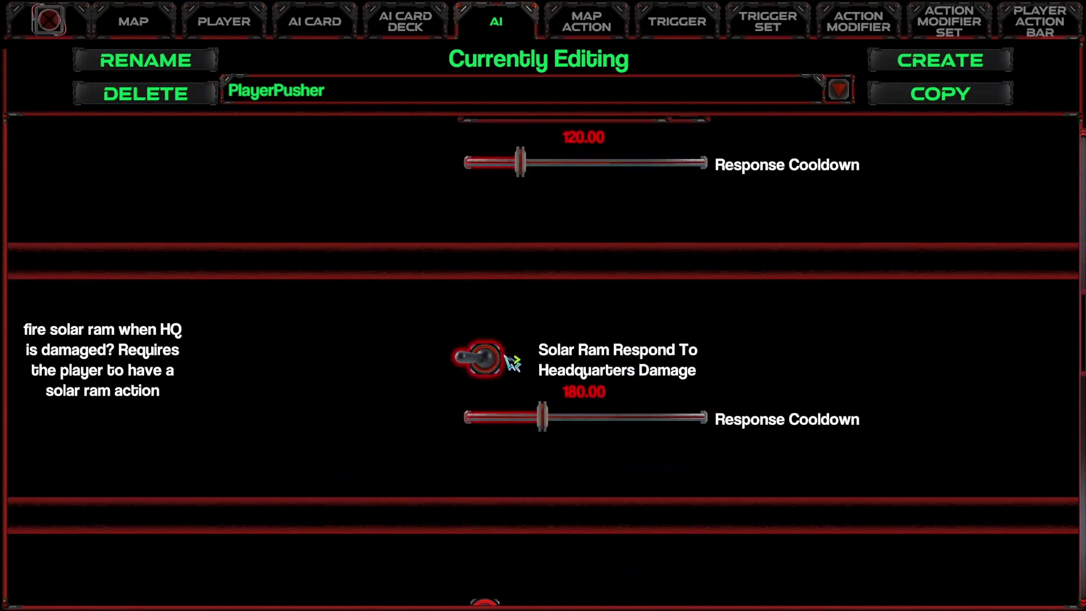
{"action": "scroll", "coordinate": [510, 362], "scroll_direction": "down", "scroll_amount": 6}
{"action": "scroll", "coordinate": [506, 271], "scroll_direction": "up", "scroll_amount": 4}
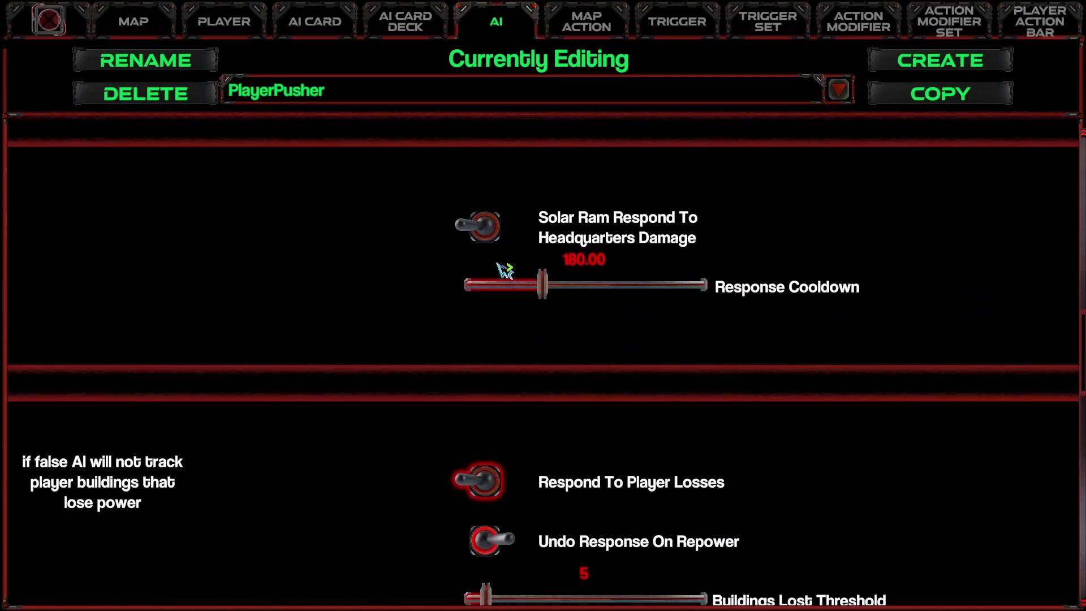
{"action": "scroll", "coordinate": [628, 430], "scroll_direction": "down", "scroll_amount": 12}
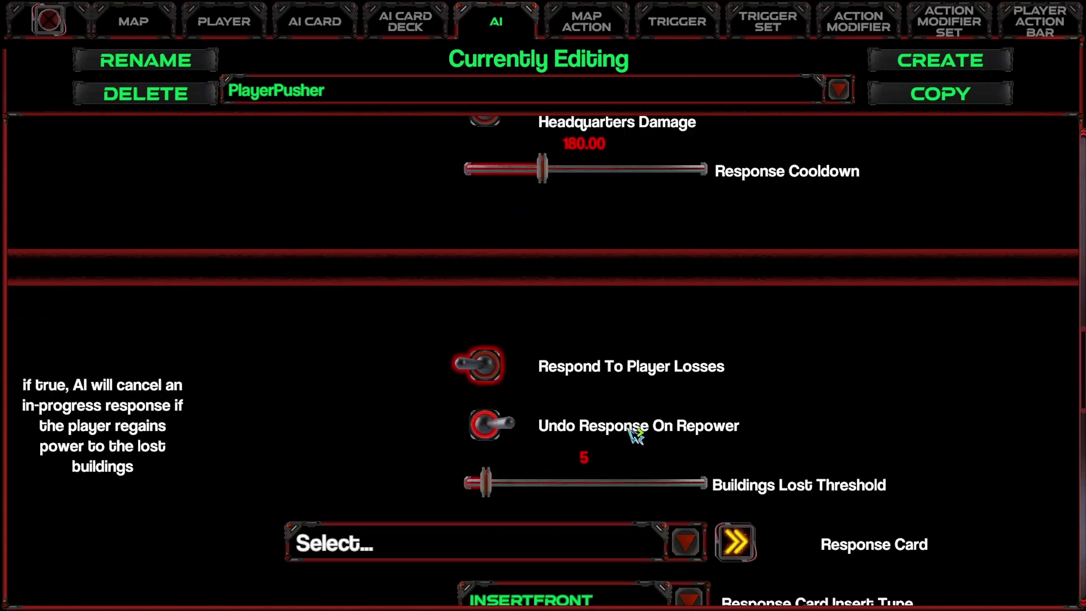
{"action": "scroll", "coordinate": [630, 421], "scroll_direction": "down", "scroll_amount": 8}
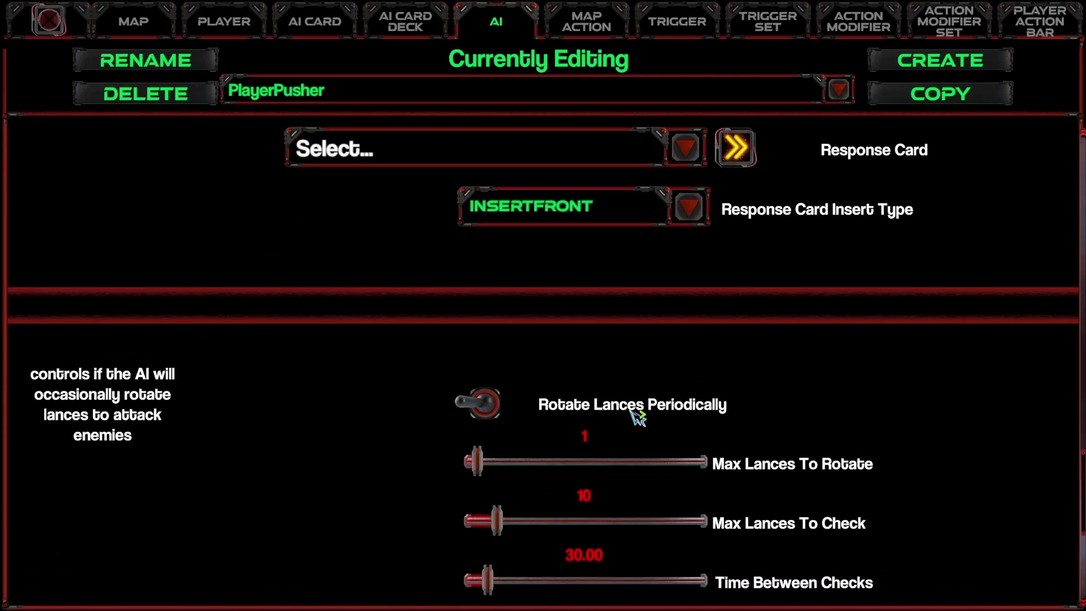
{"action": "scroll", "coordinate": [1028, 405], "scroll_direction": "down", "scroll_amount": 6}
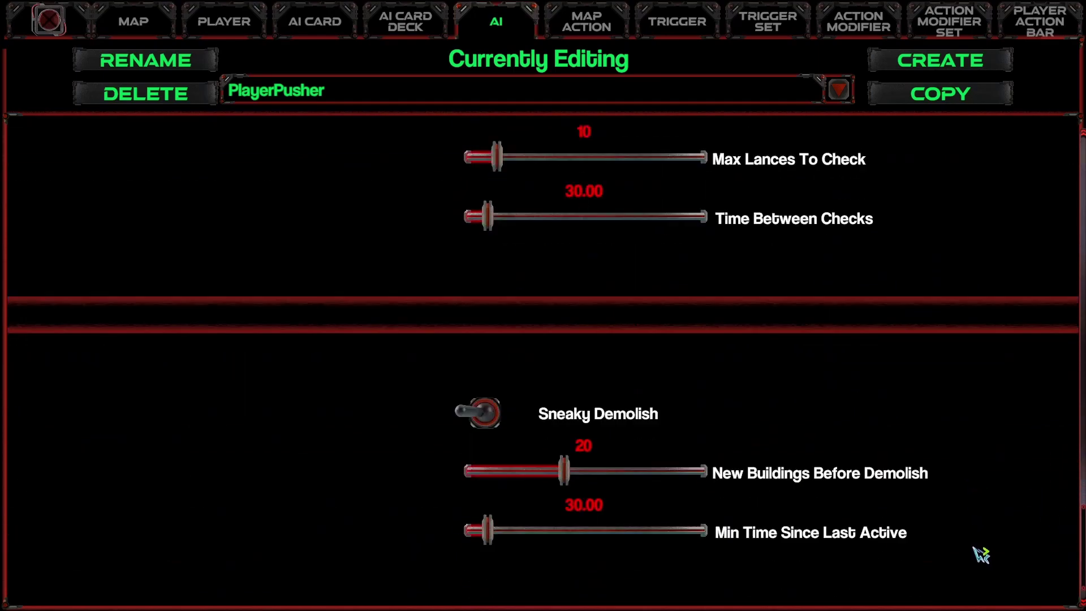
Set PlayerPusher's Base Time Between Actions to 0.45 and its Action Speed Ramp-up Time to 0.00.
{"action": "left_click_drag", "start_coordinate": [1083, 518], "coordinate": [1071, 175]}
{"action": "scroll", "coordinate": [967, 343], "scroll_direction": "down", "scroll_amount": 5}
{"action": "scroll", "coordinate": [967, 343], "scroll_direction": "up", "scroll_amount": 4}
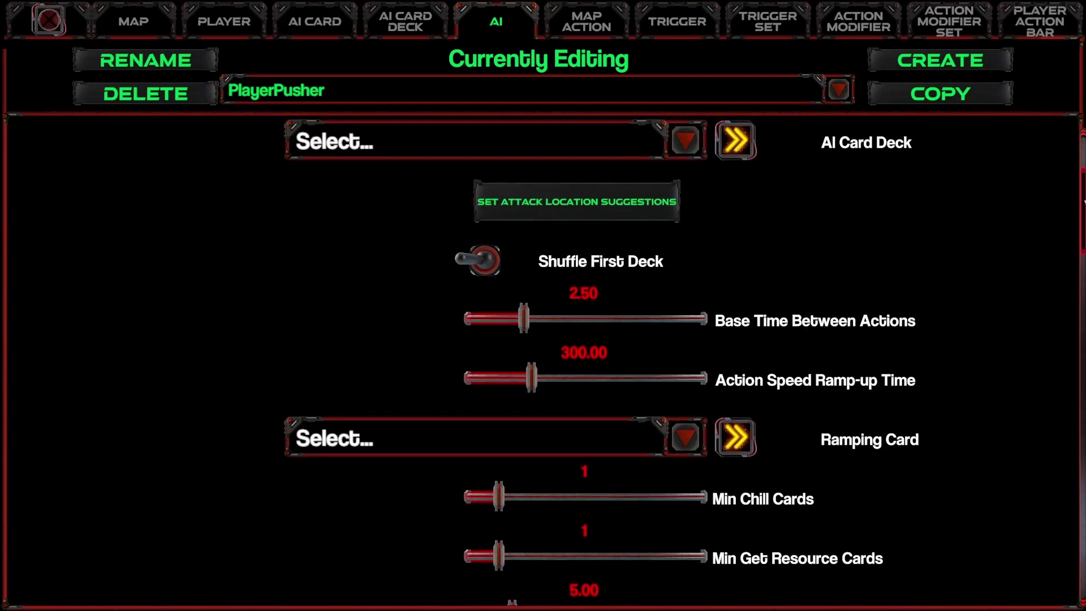
{"action": "scroll", "coordinate": [960, 305], "scroll_direction": "down", "scroll_amount": 4}
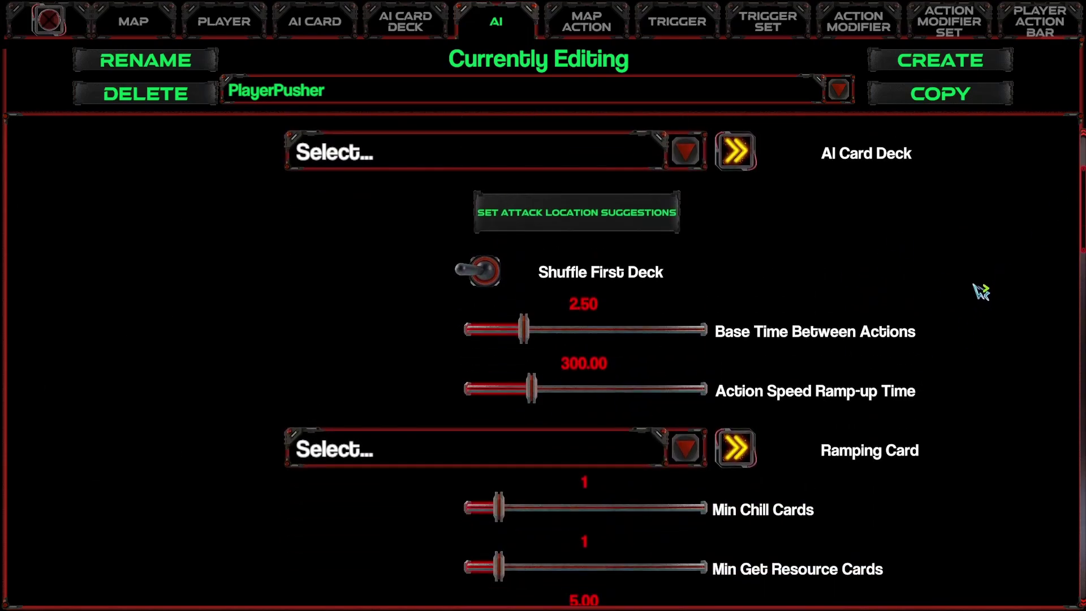
{"action": "left_click_drag", "start_coordinate": [523, 301], "coordinate": [403, 309]}
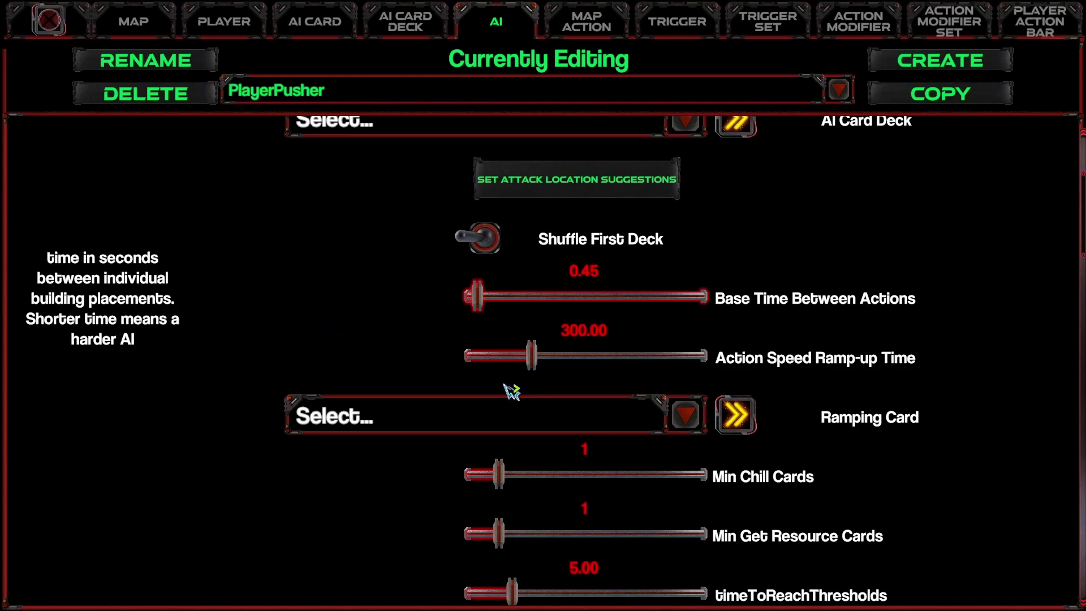
{"action": "left_click_drag", "start_coordinate": [531, 362], "coordinate": [349, 375]}
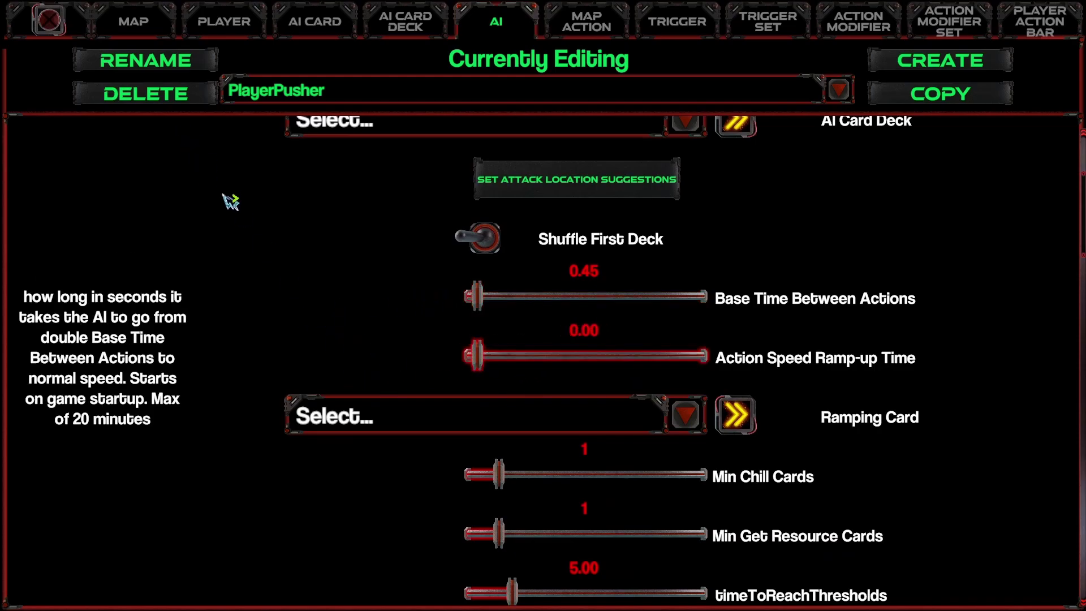
{"action": "scroll", "coordinate": [251, 362], "scroll_direction": "down", "scroll_amount": 2}
{"action": "scroll", "coordinate": [250, 362], "scroll_direction": "down", "scroll_amount": 2}
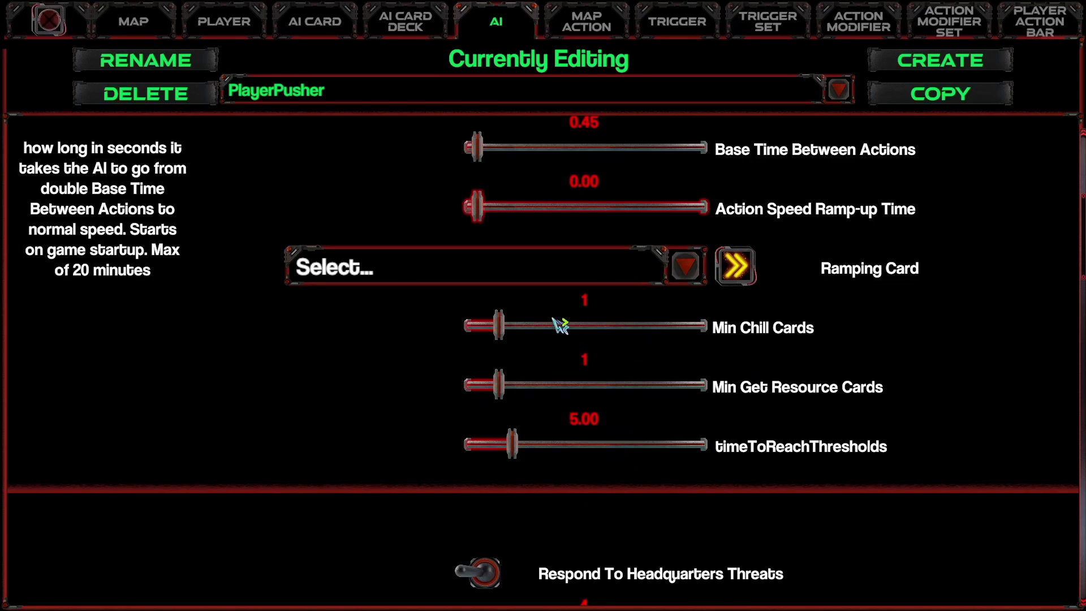
{"action": "scroll", "coordinate": [601, 305], "scroll_direction": "up", "scroll_amount": 5}
{"action": "scroll", "coordinate": [591, 288], "scroll_direction": "up", "scroll_amount": 3}
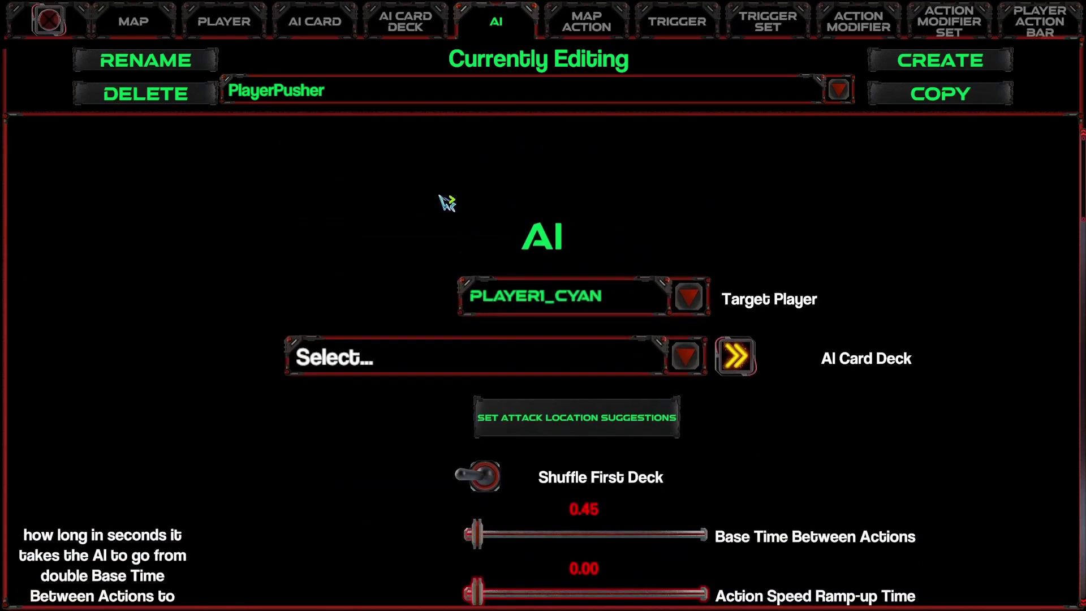
Create a new AI card named PushPlayer with the type Play Recorded.
{"action": "left_click", "coordinate": [333, 31]}
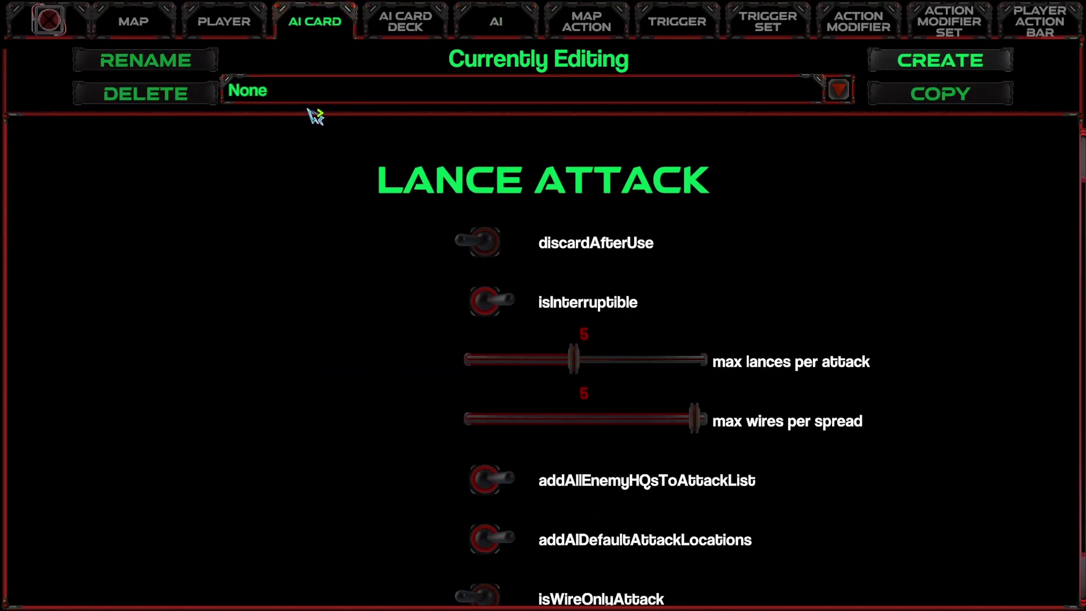
{"action": "left_click", "coordinate": [369, 106]}
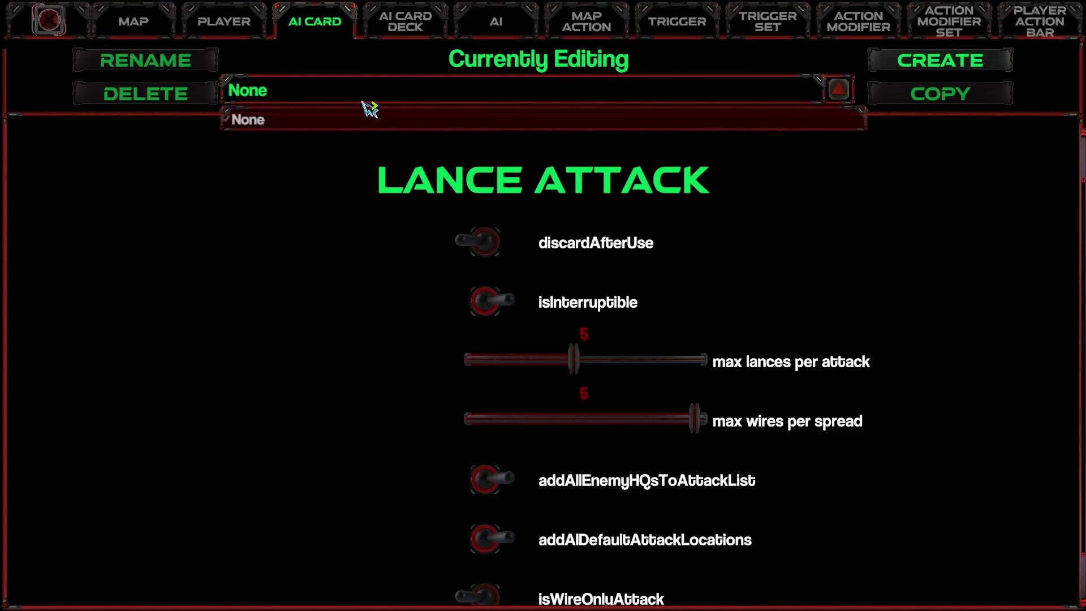
{"action": "left_click", "coordinate": [369, 107]}
{"action": "left_click", "coordinate": [940, 61]}
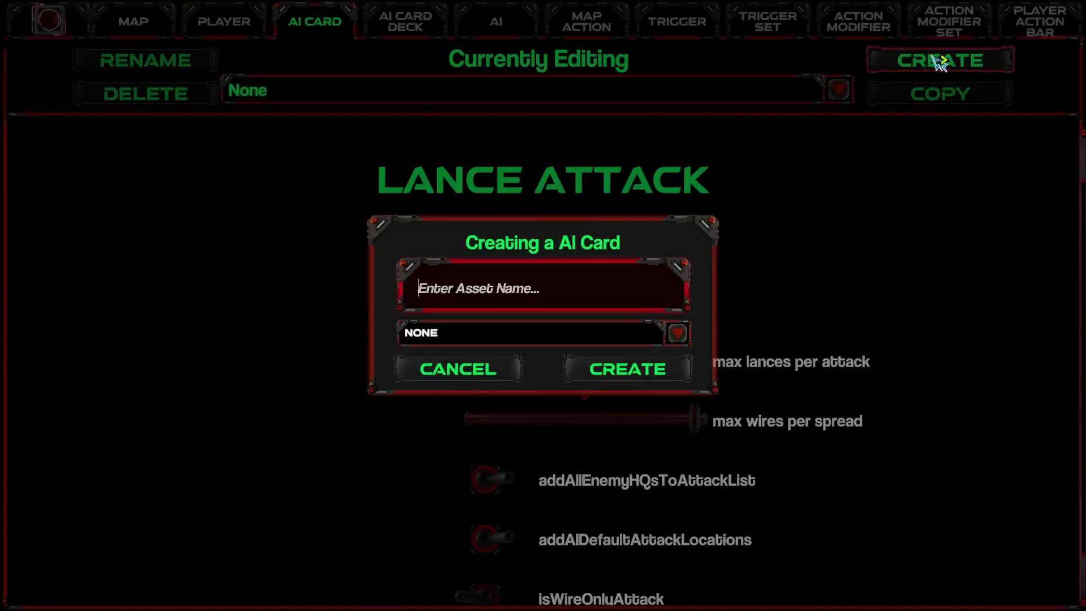
{"action": "left_click", "coordinate": [563, 335]}
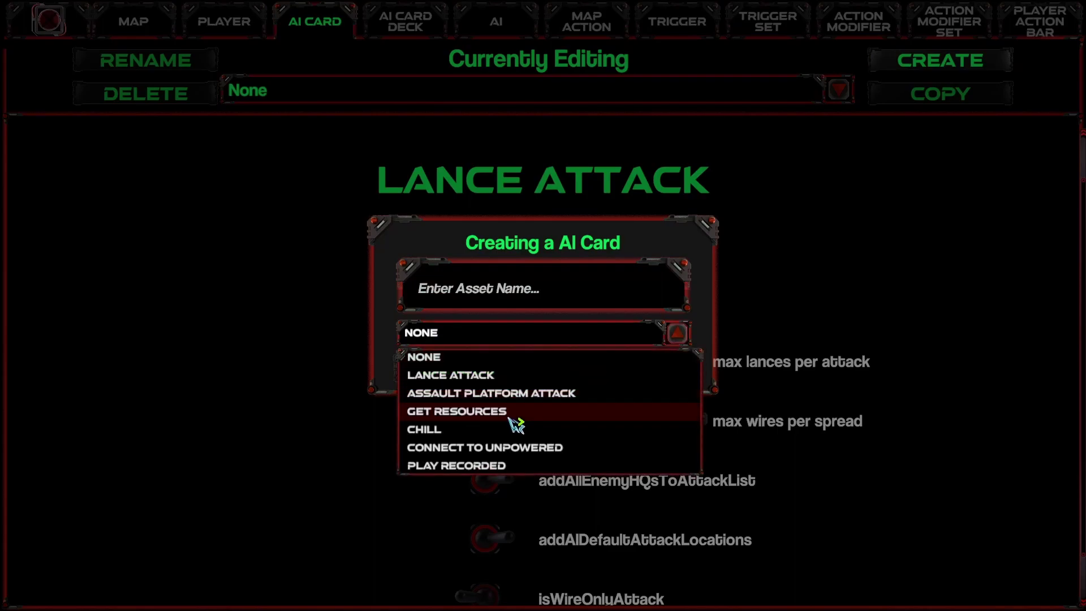
{"action": "left_click", "coordinate": [465, 470]}
{"action": "left_click", "coordinate": [485, 291]}
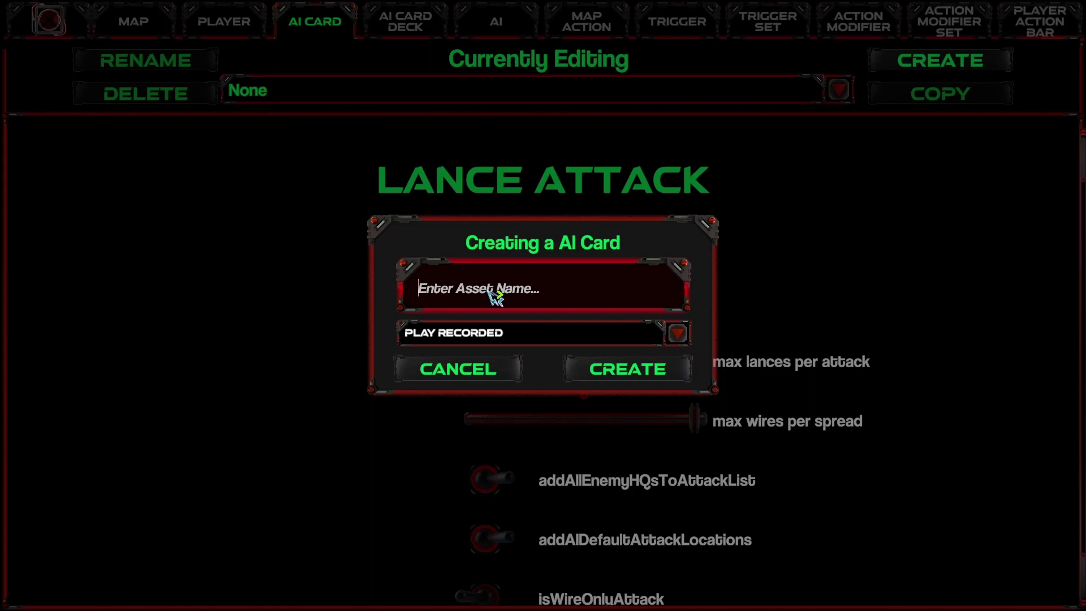
{"action": "type", "text": "PushPlayer"}
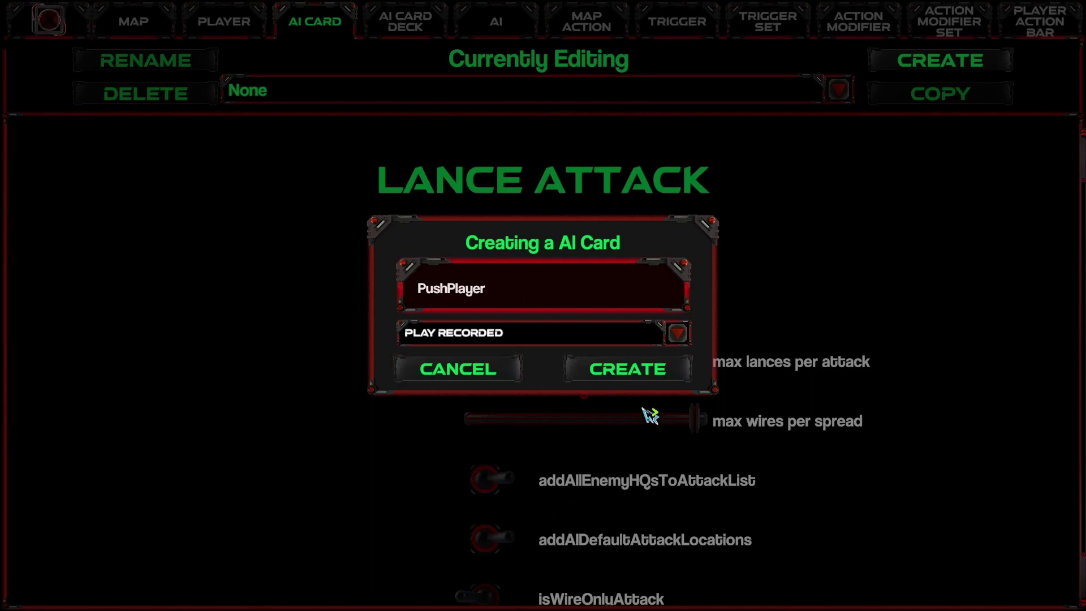
{"action": "left_click", "coordinate": [641, 382]}
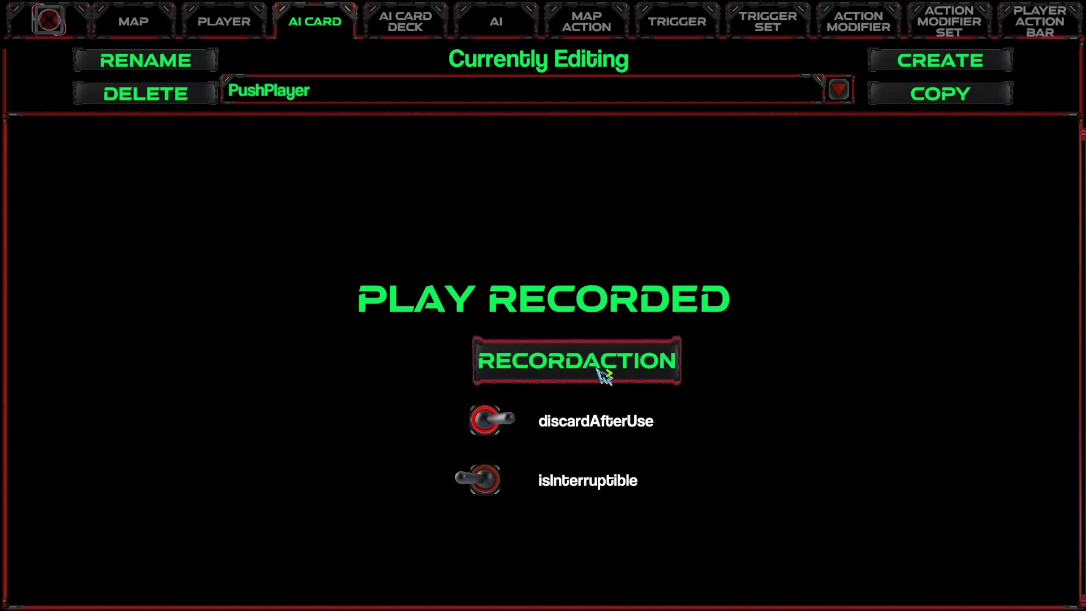
Record an action for the PushPlayer card with surgers pushing the headquarters east, north and west along the walls, and complete the recording.
{"action": "mouse_move", "coordinate": [481, 439]}
{"action": "left_click", "coordinate": [582, 368]}
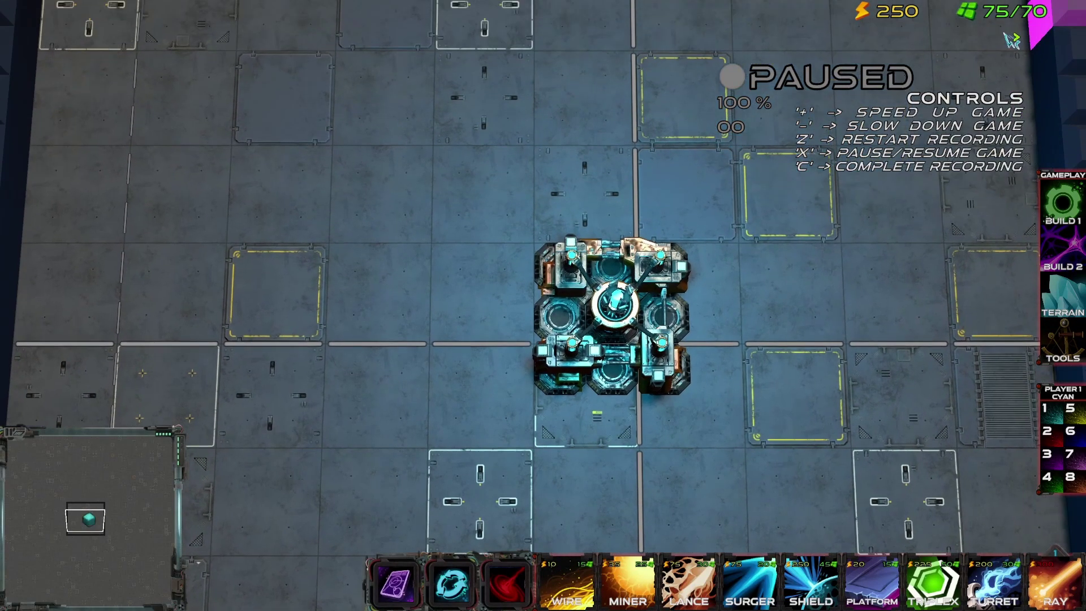
{"action": "left_click_drag", "start_coordinate": [483, 326], "coordinate": [1049, 290]}
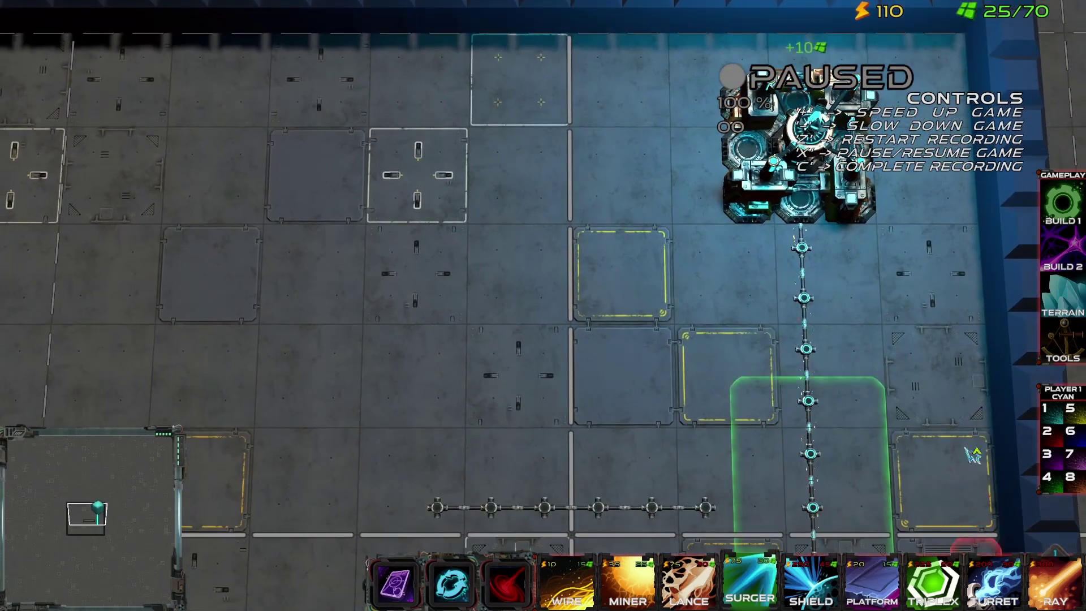
{"action": "left_click_drag", "start_coordinate": [901, 153], "coordinate": [594, 151]}
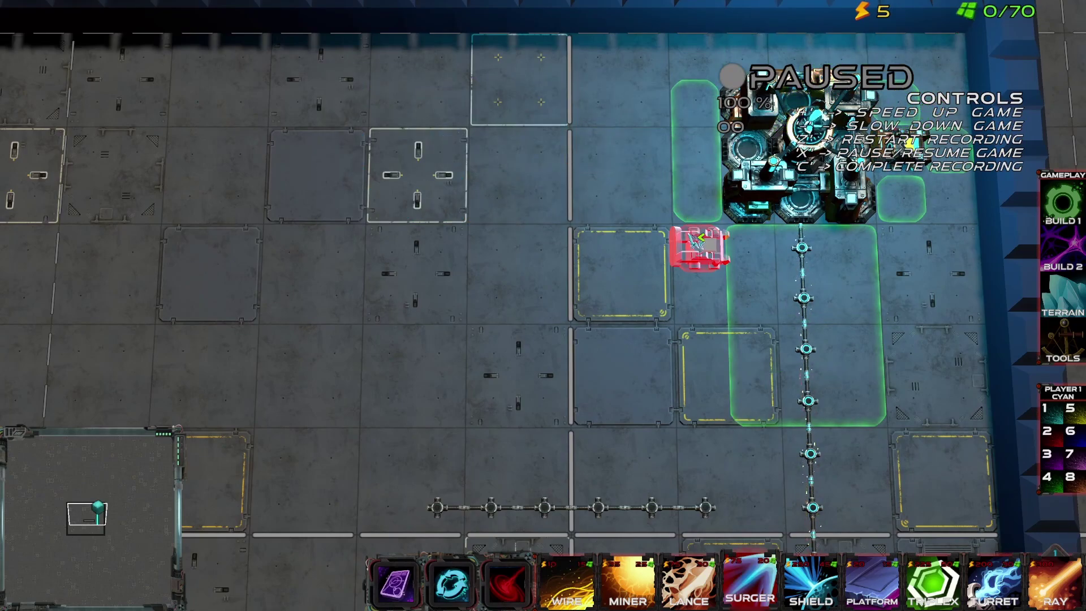
{"action": "key", "text": "Right"}
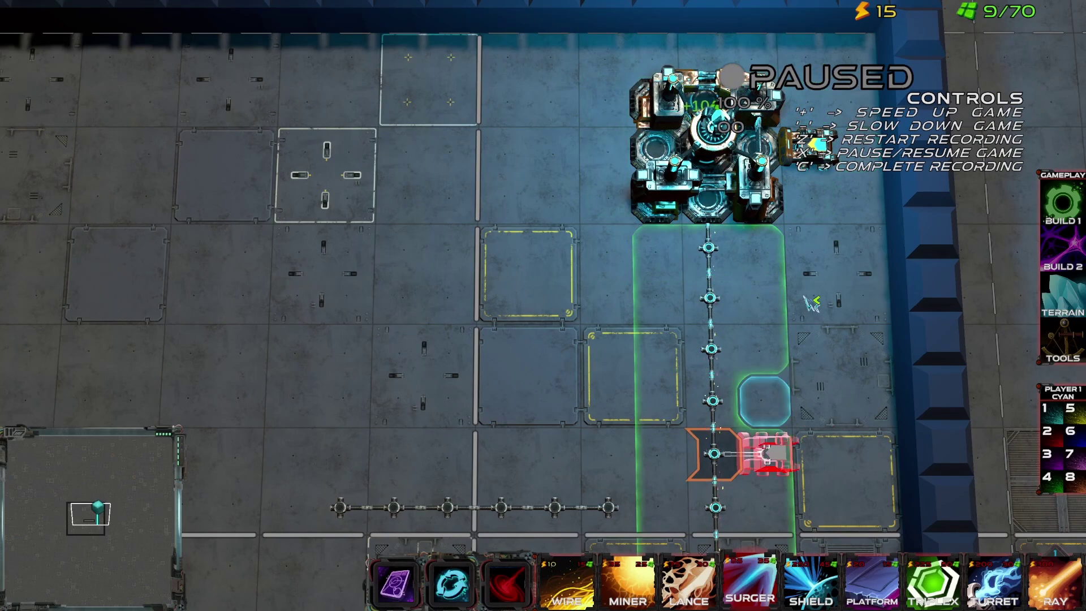
{"action": "left_click", "coordinate": [612, 145]}
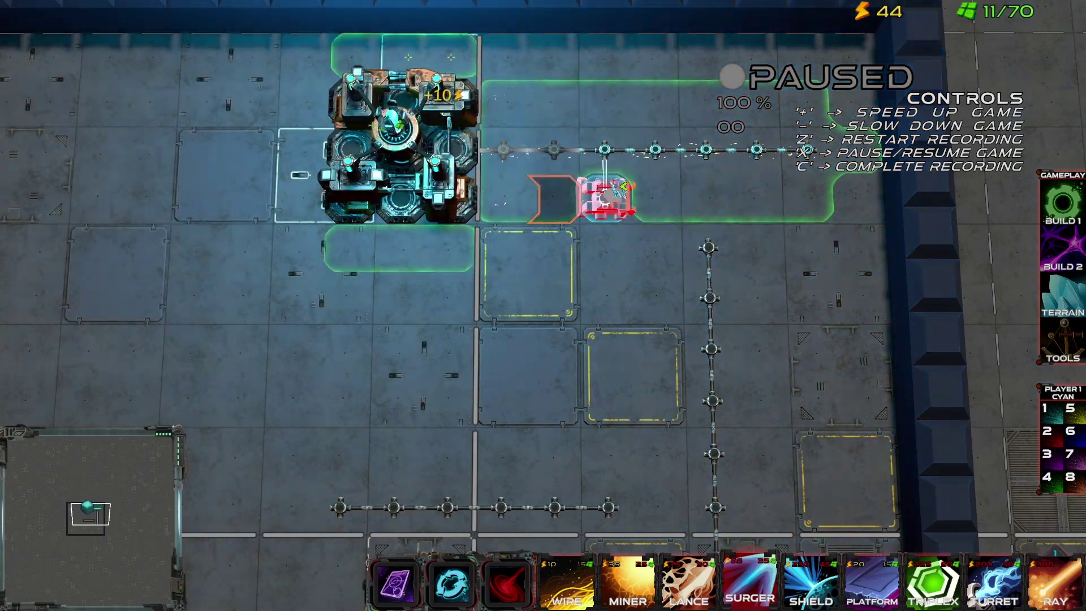
{"action": "key", "text": "c"}
Record the PushPlayer action again, placing surgers that drive the headquarters around the walled area, and complete the take.
{"action": "left_click", "coordinate": [567, 370]}
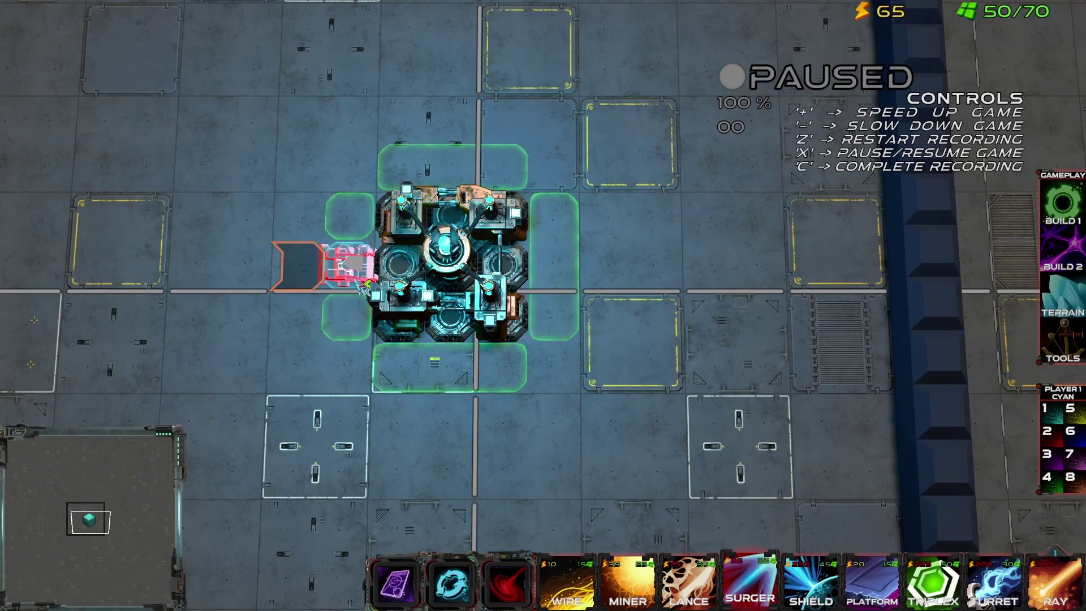
{"action": "key", "text": "x"}
{"action": "left_click_drag", "start_coordinate": [354, 273], "coordinate": [662, 287]}
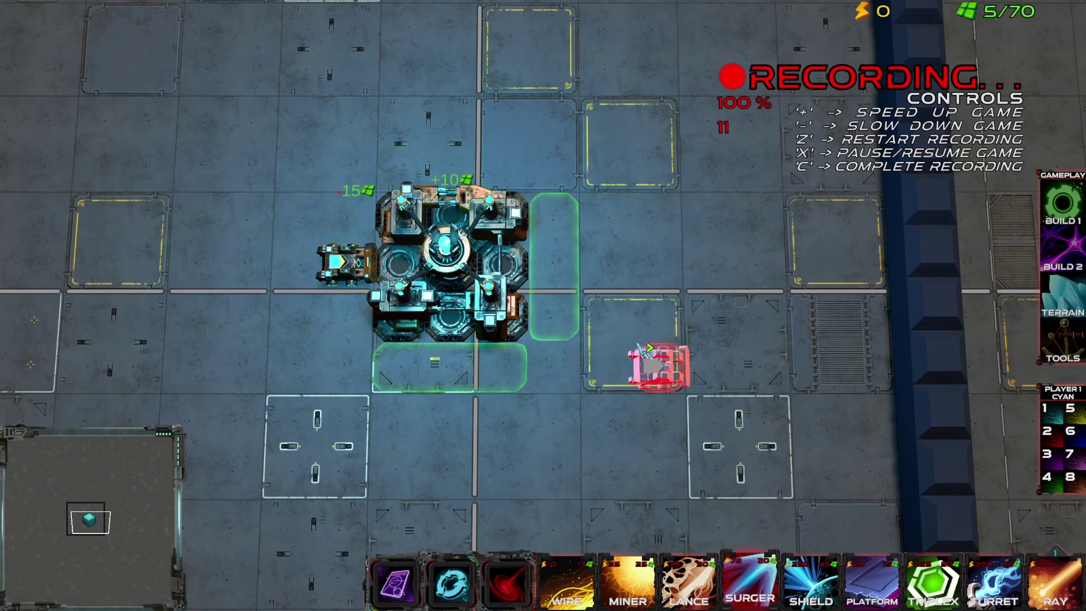
{"action": "key", "text": "x"}
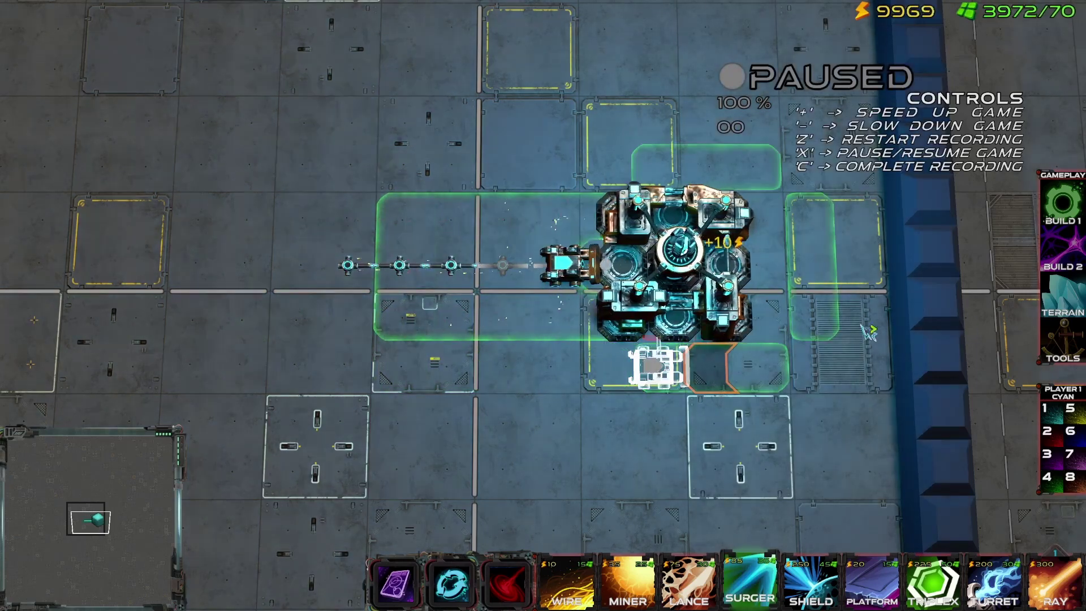
{"action": "left_click_drag", "start_coordinate": [700, 365], "coordinate": [730, 148]}
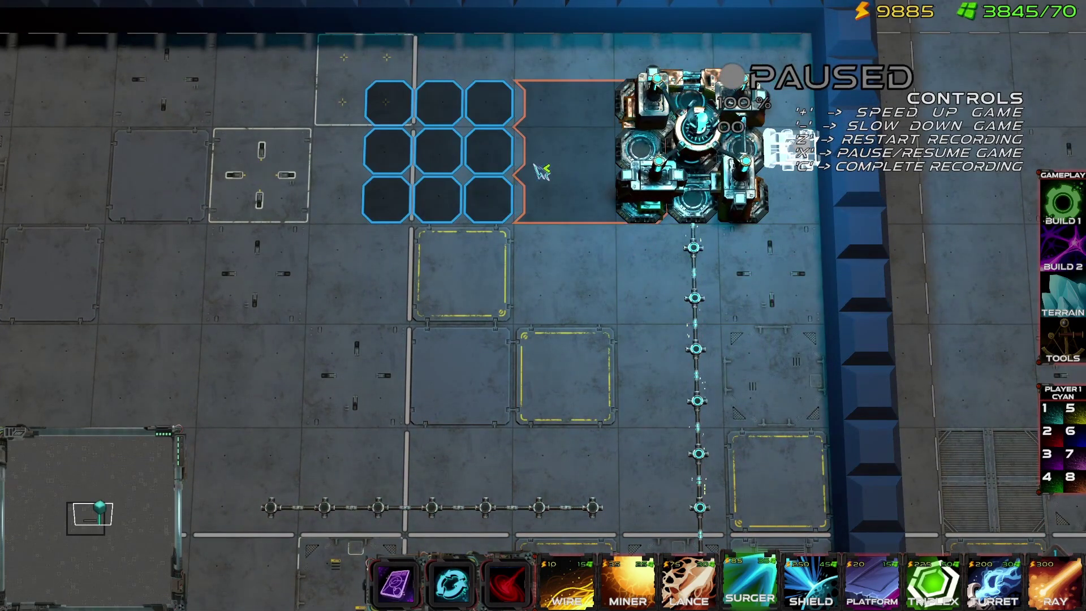
{"action": "left_click", "coordinate": [441, 169]}
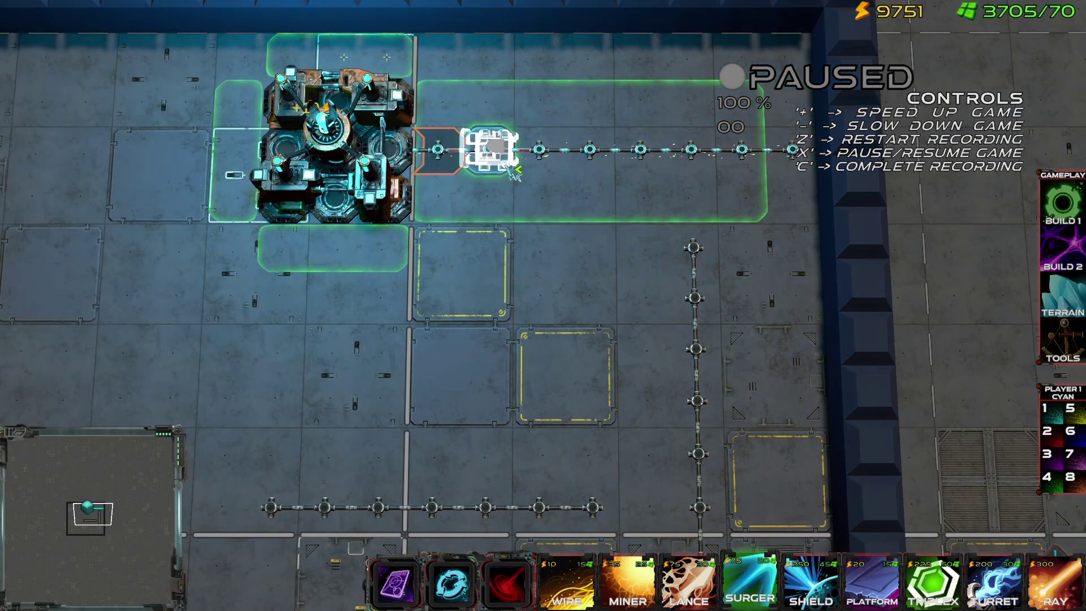
{"action": "key", "text": "c"}
Record a new PushPlayer take, restarting it once, with surgers placed beside the headquarters to push it across the enclosure, and complete it.
{"action": "left_click", "coordinate": [580, 366]}
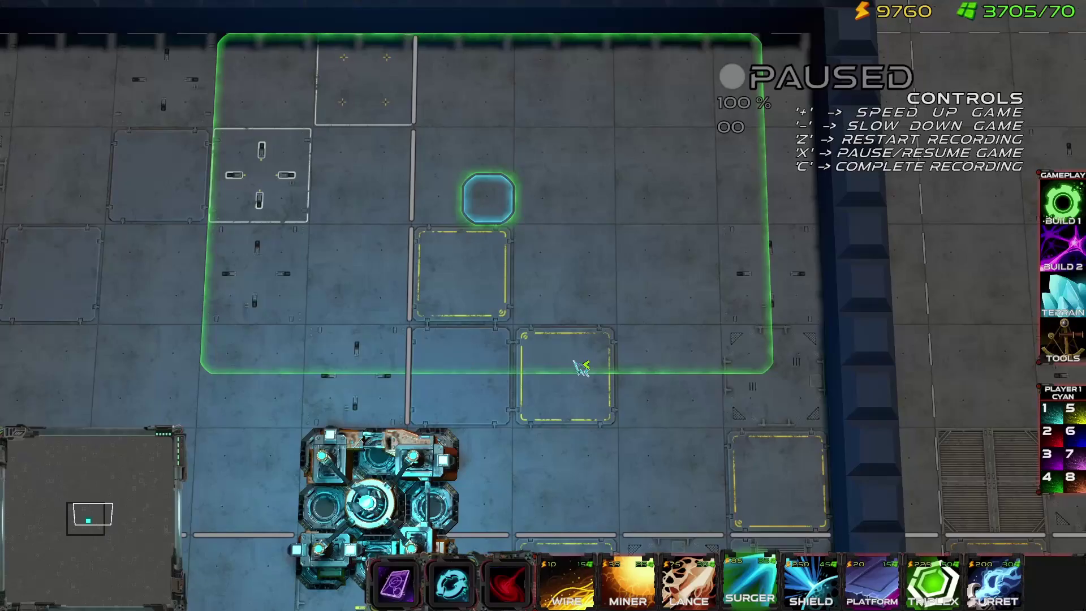
{"action": "key", "text": "x"}
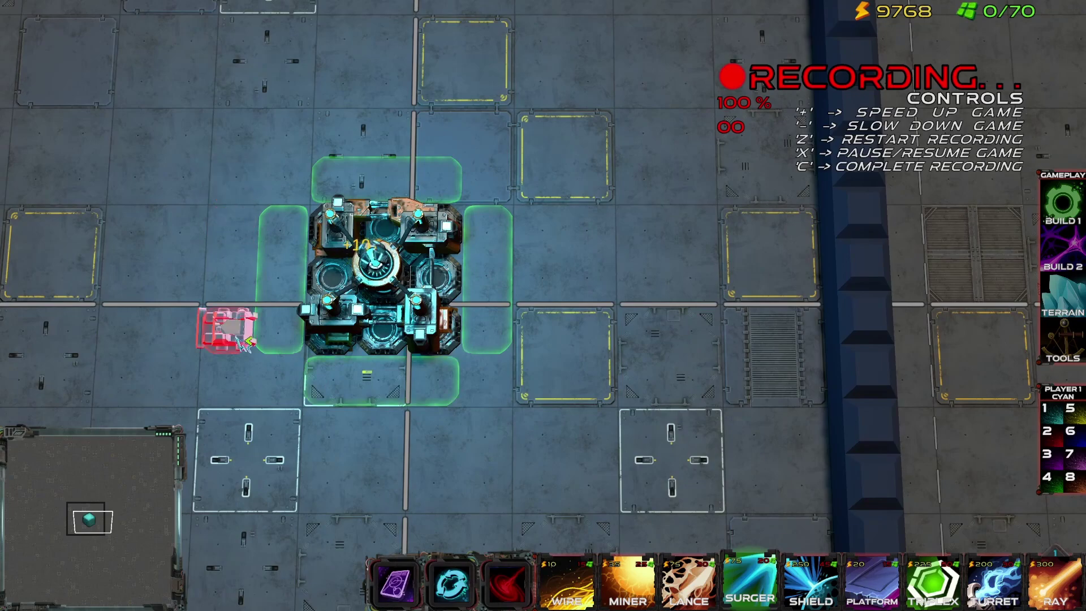
{"action": "left_click", "coordinate": [295, 286]}
{"action": "key", "text": "z"}
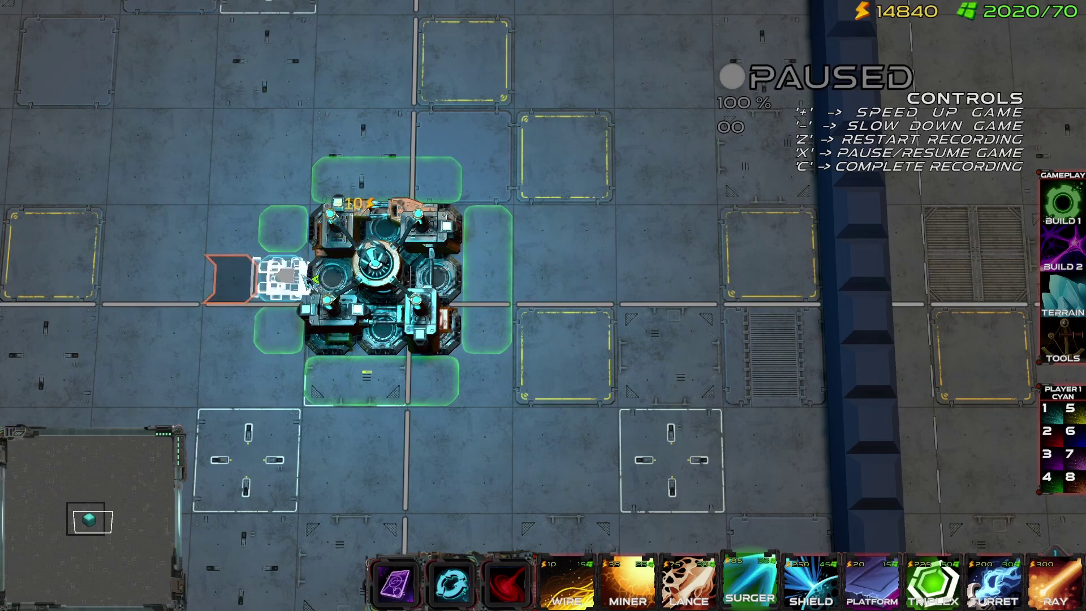
{"action": "key", "text": "x"}
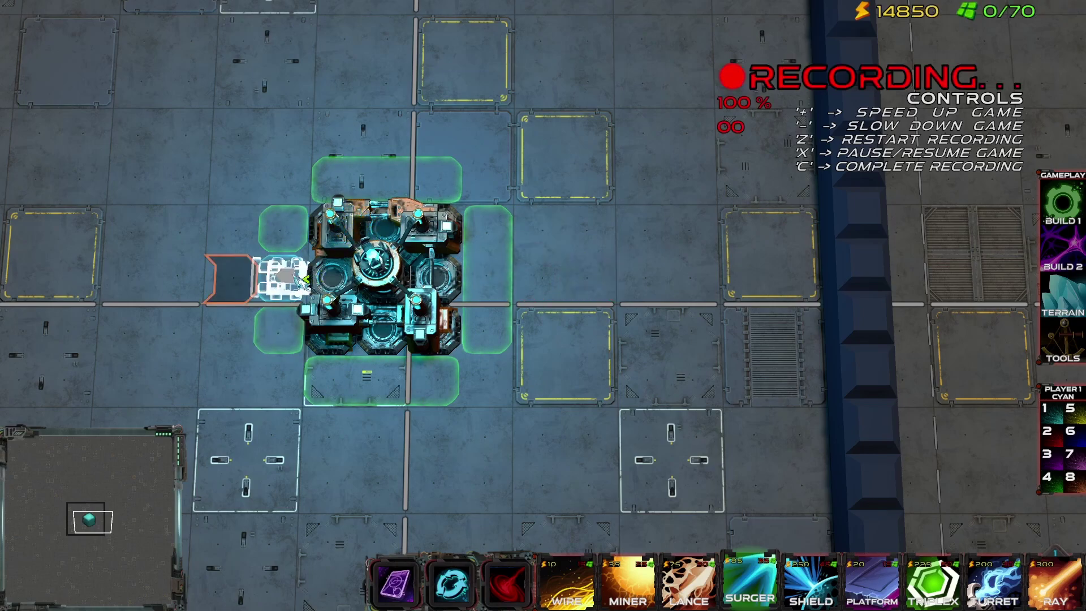
{"action": "left_click", "coordinate": [305, 281]}
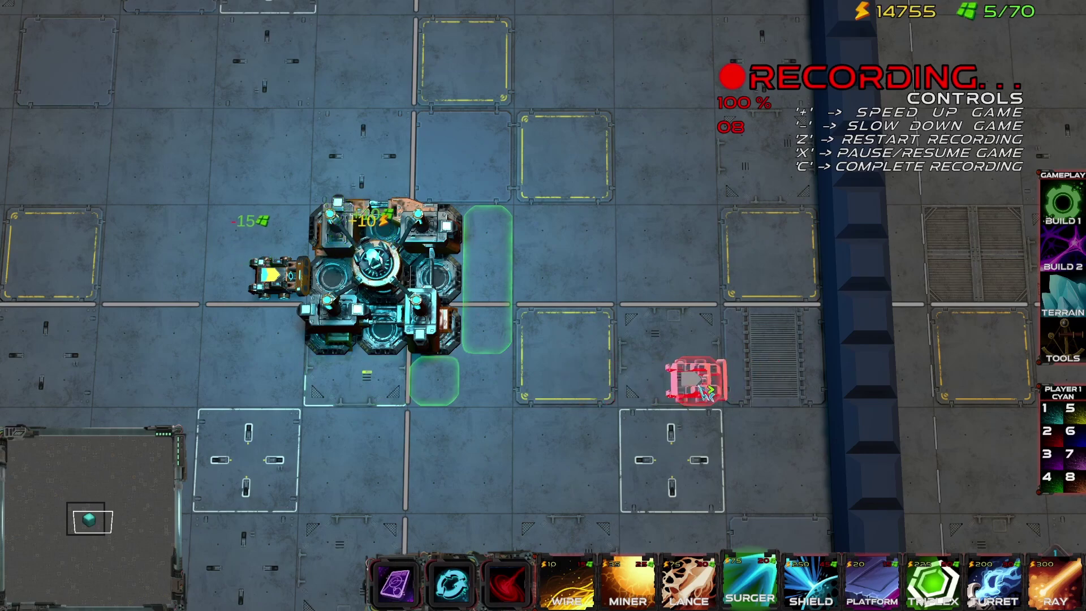
{"action": "left_click_drag", "start_coordinate": [699, 354], "coordinate": [685, 168]}
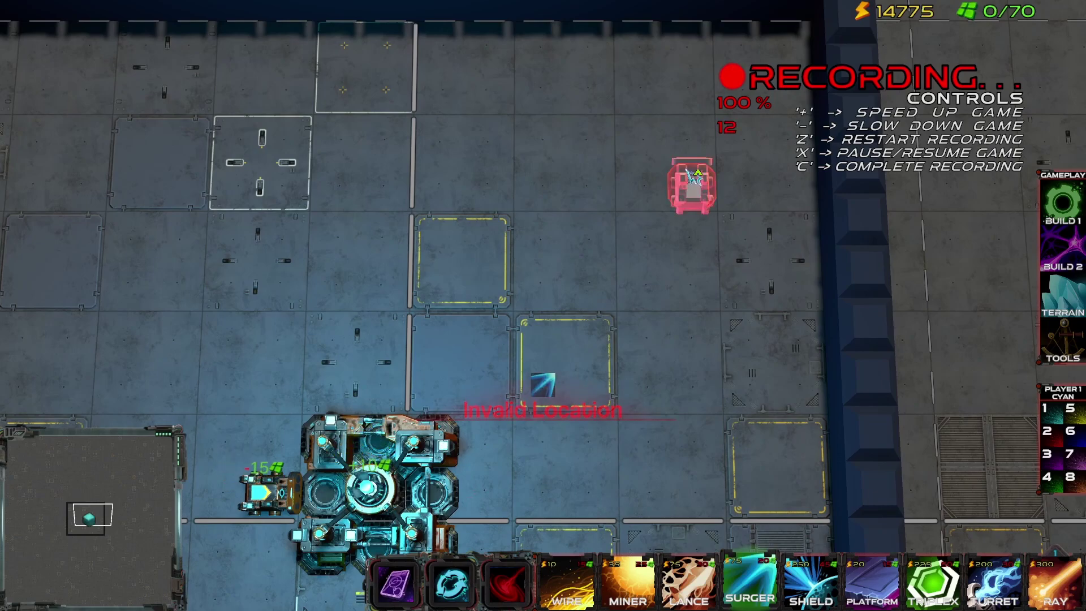
{"action": "left_click_drag", "start_coordinate": [796, 178], "coordinate": [280, 196]}
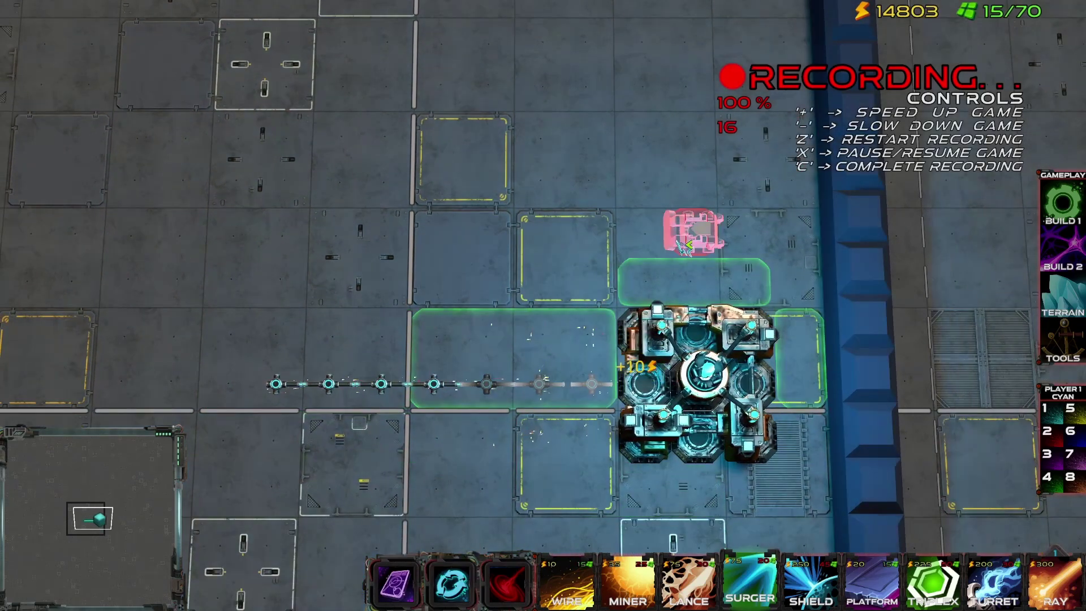
{"action": "key", "text": "c"}
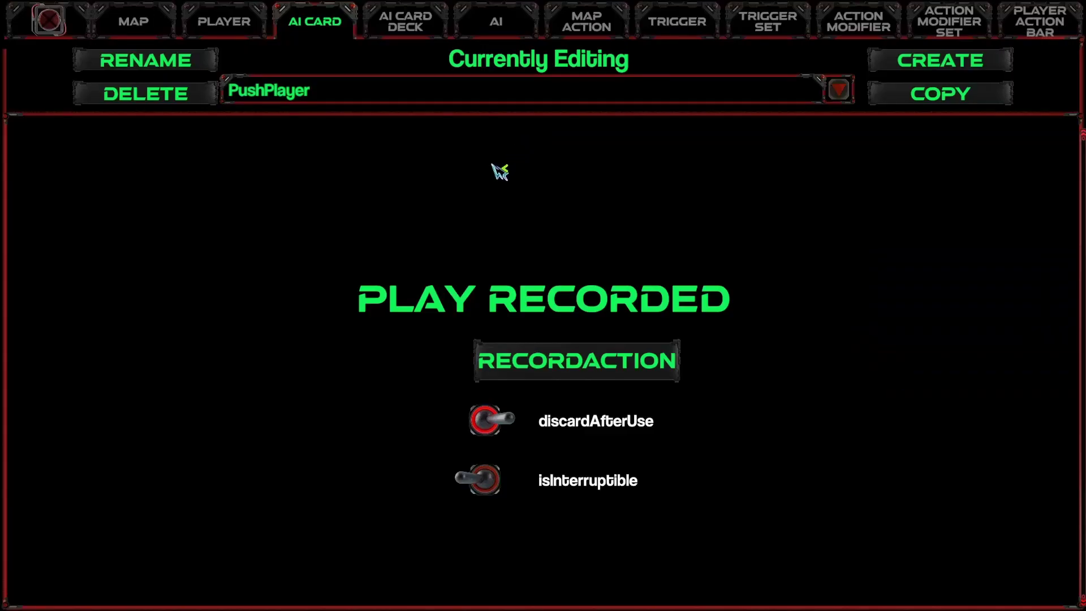
Create a new AI card deck named PushPlayerDeck.
{"action": "left_click", "coordinate": [411, 26]}
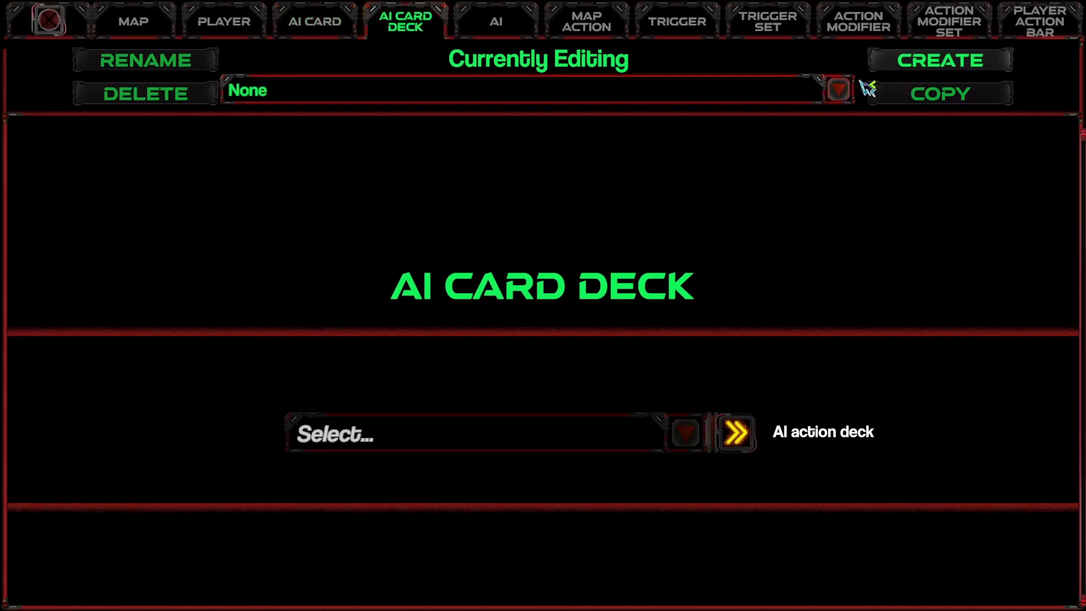
{"action": "left_click", "coordinate": [945, 60]}
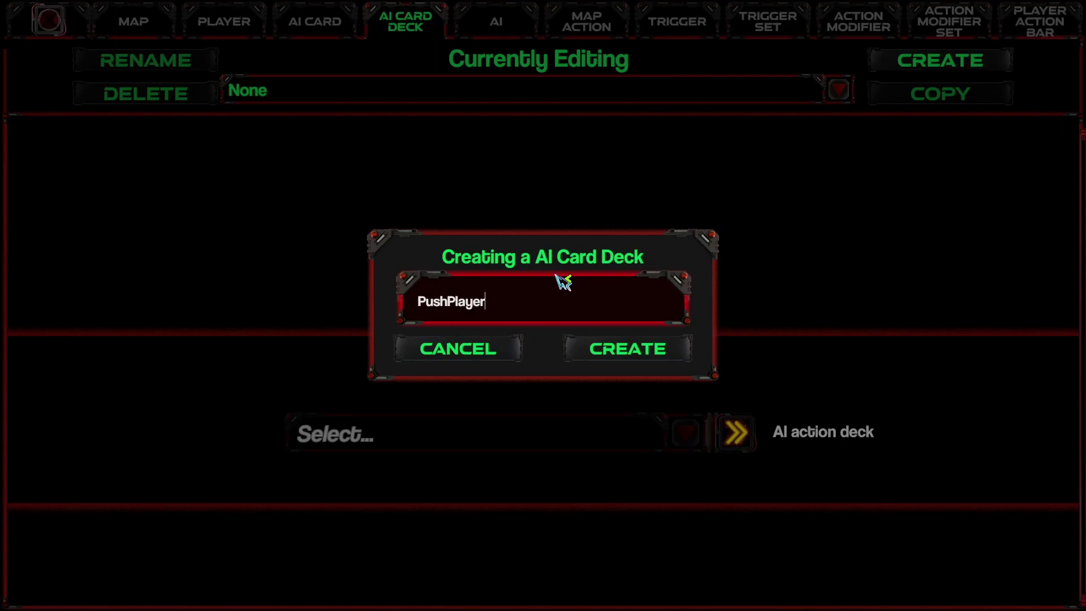
{"action": "left_click", "coordinate": [644, 357]}
Add the PushPlayer card to PushPlayerDeck as its AI action.
{"action": "left_click", "coordinate": [485, 31]}
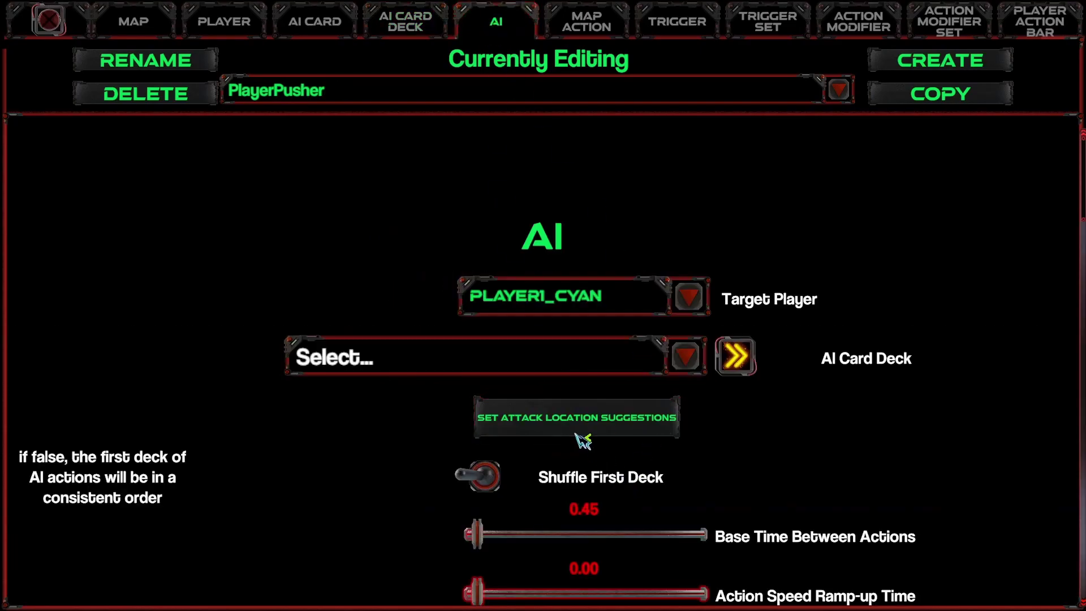
{"action": "left_click", "coordinate": [405, 25]}
{"action": "left_click", "coordinate": [373, 96]}
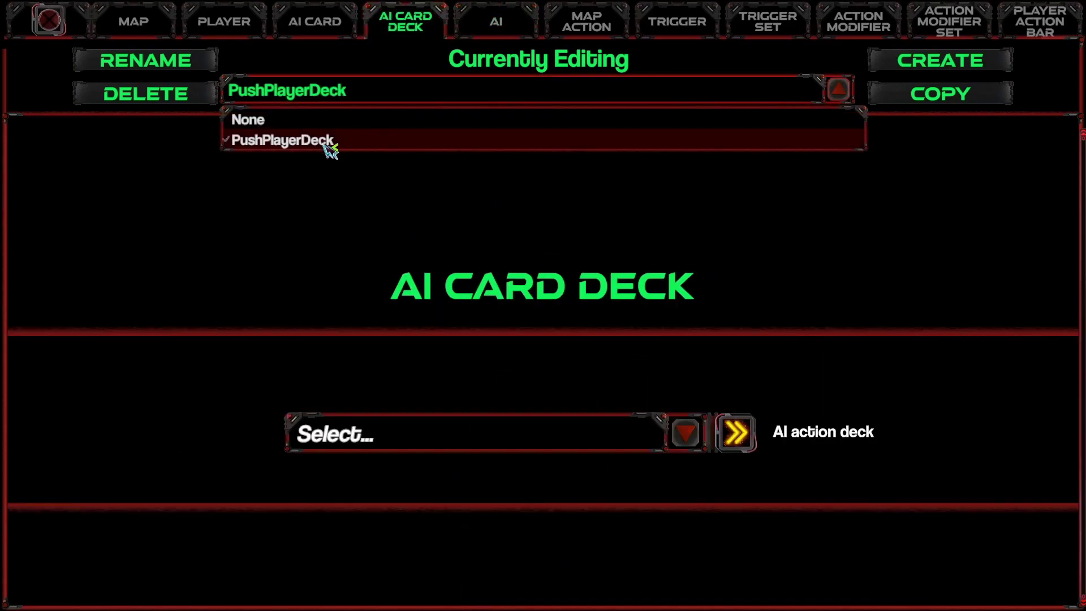
{"action": "left_click", "coordinate": [491, 444]}
{"action": "left_click", "coordinate": [460, 443]}
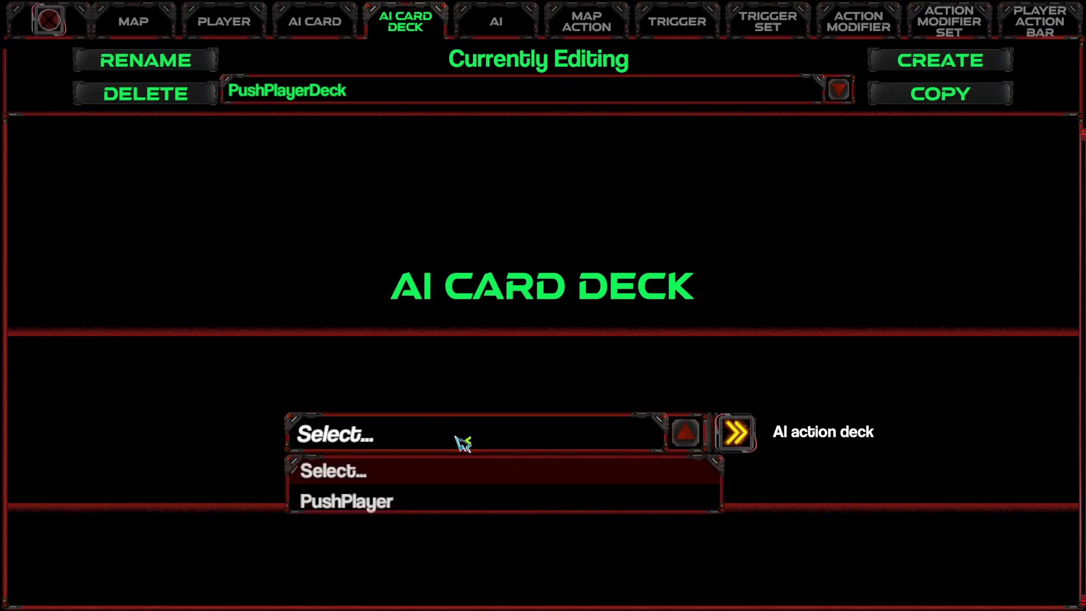
{"action": "left_click", "coordinate": [370, 503]}
Assign PushPlayerDeck as the AI card deck of the PlayerPusher AI.
{"action": "left_click", "coordinate": [496, 24]}
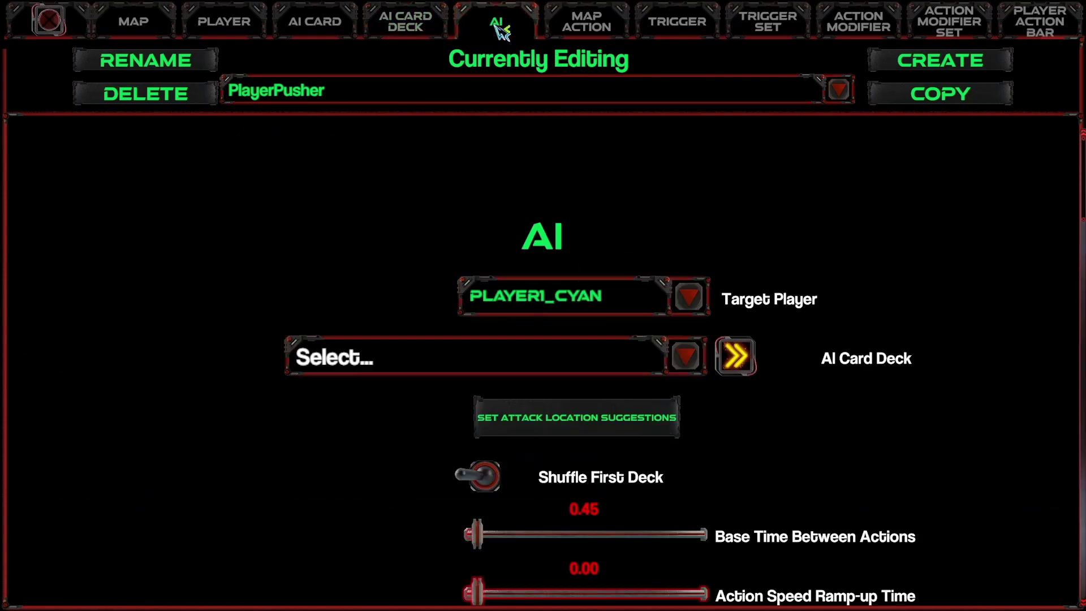
{"action": "scroll", "coordinate": [792, 407], "scroll_direction": "down", "scroll_amount": 1}
{"action": "left_click", "coordinate": [540, 305]}
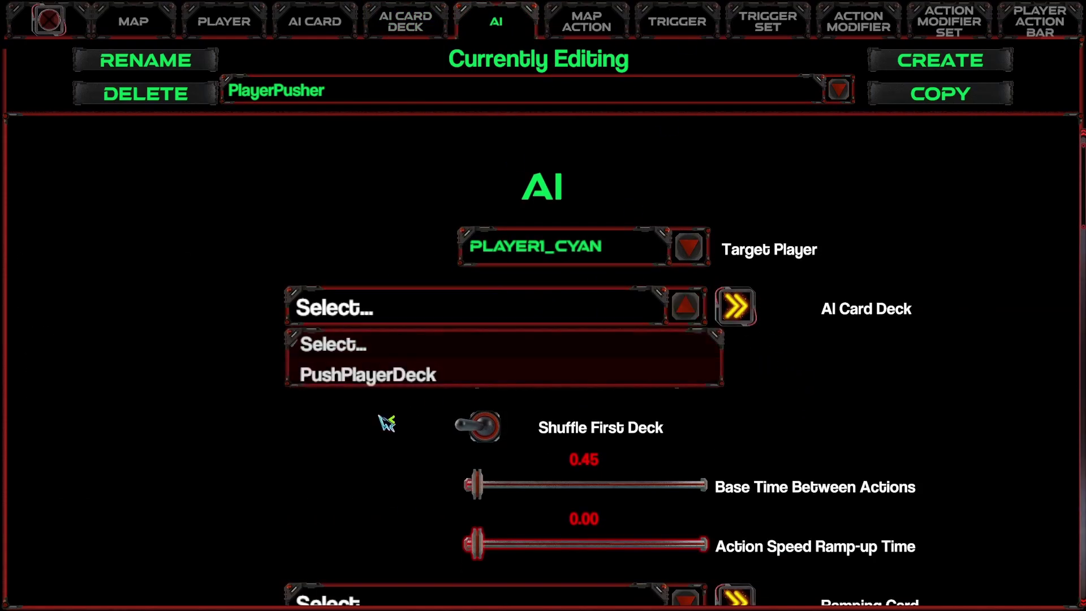
{"action": "left_click", "coordinate": [400, 382]}
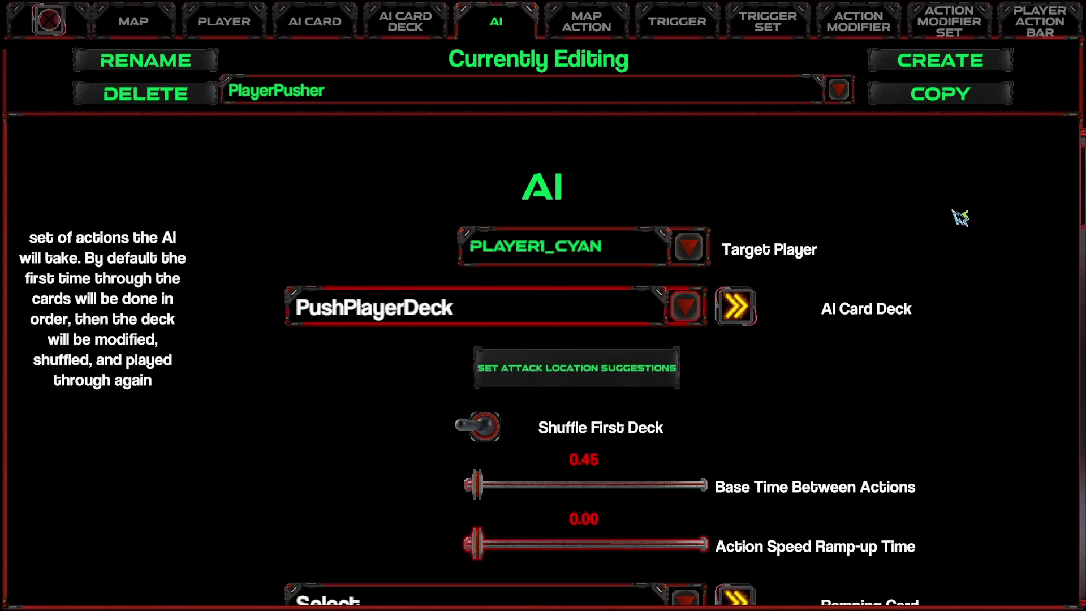
Start a test run of the Bound_V1 map.
{"action": "left_click", "coordinate": [134, 26]}
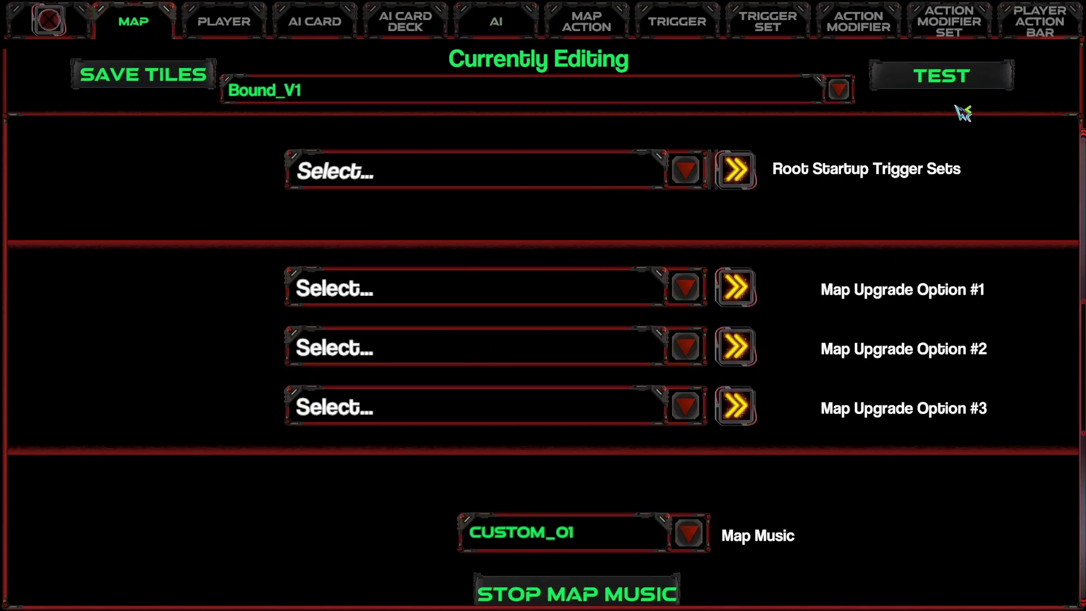
{"action": "left_click", "coordinate": [924, 85]}
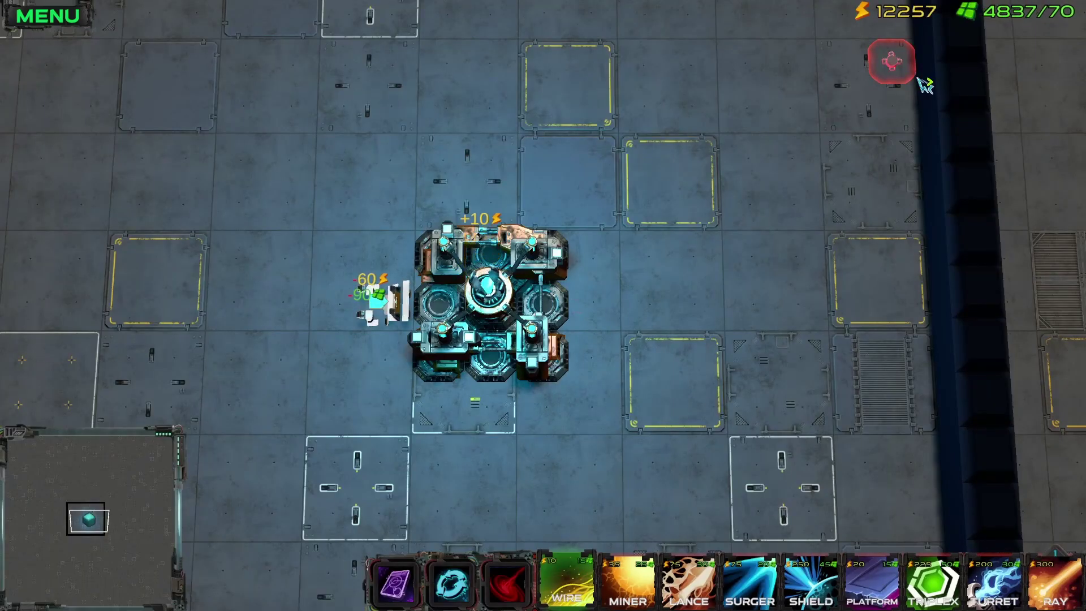
Place surgers beside the HQ in several rotations to test pushing it across the map.
{"action": "key", "text": "4"}
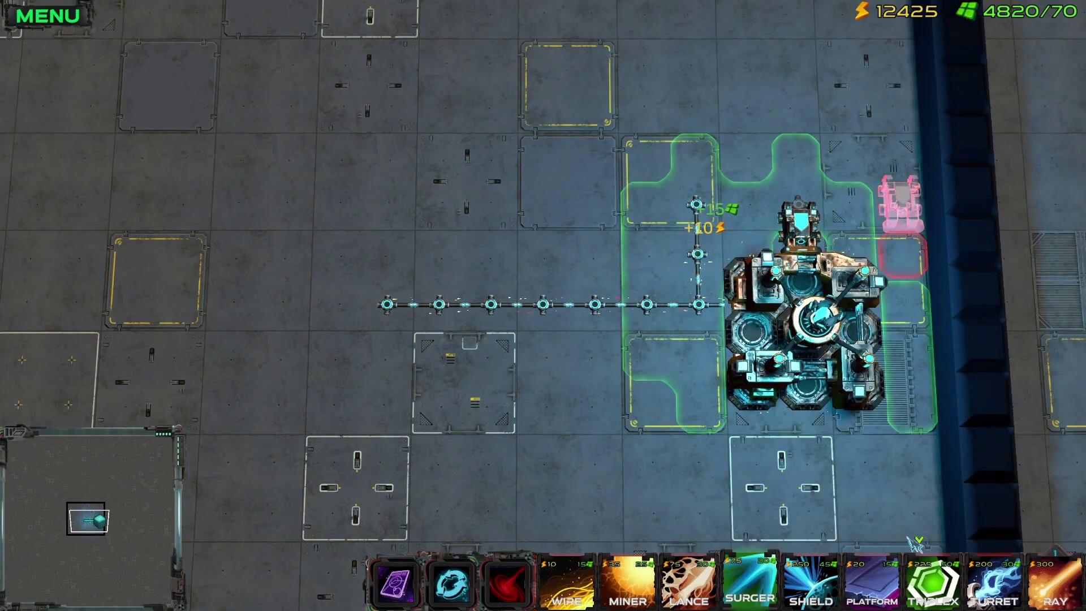
{"action": "key", "text": "r"}
{"action": "left_click", "coordinate": [913, 353]}
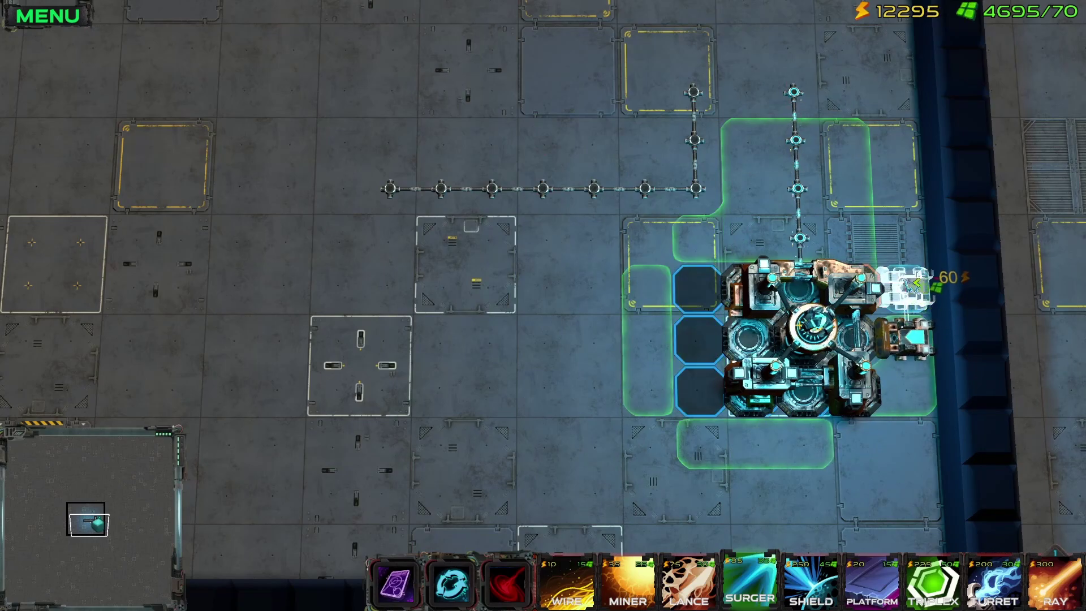
{"action": "key", "text": "r"}
{"action": "left_click", "coordinate": [490, 444]}
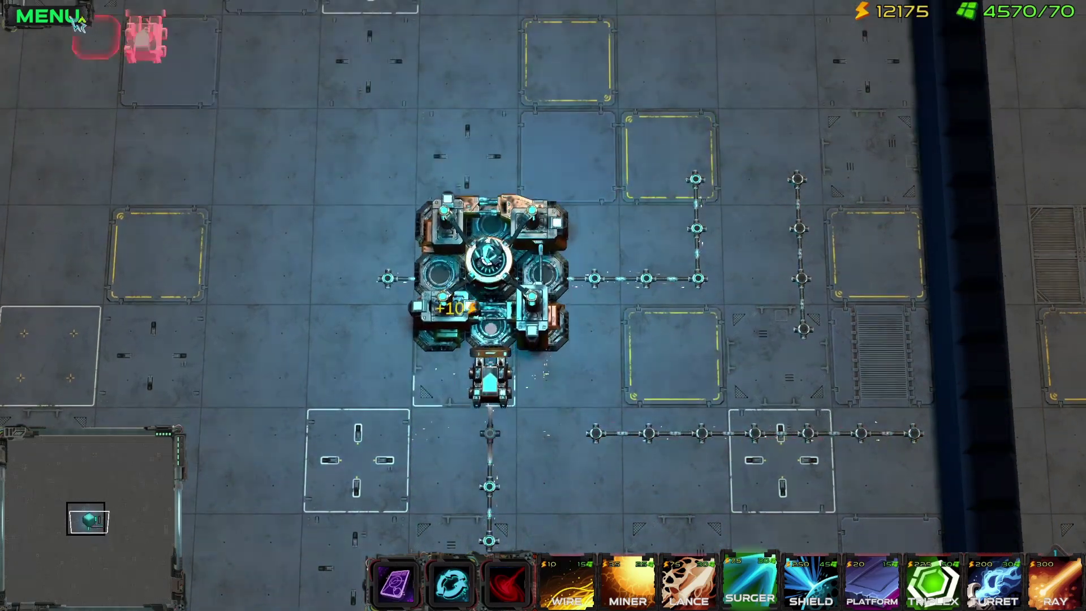
{"action": "left_click", "coordinate": [41, 18]}
{"action": "left_click", "coordinate": [565, 358]}
{"action": "left_click", "coordinate": [680, 372]}
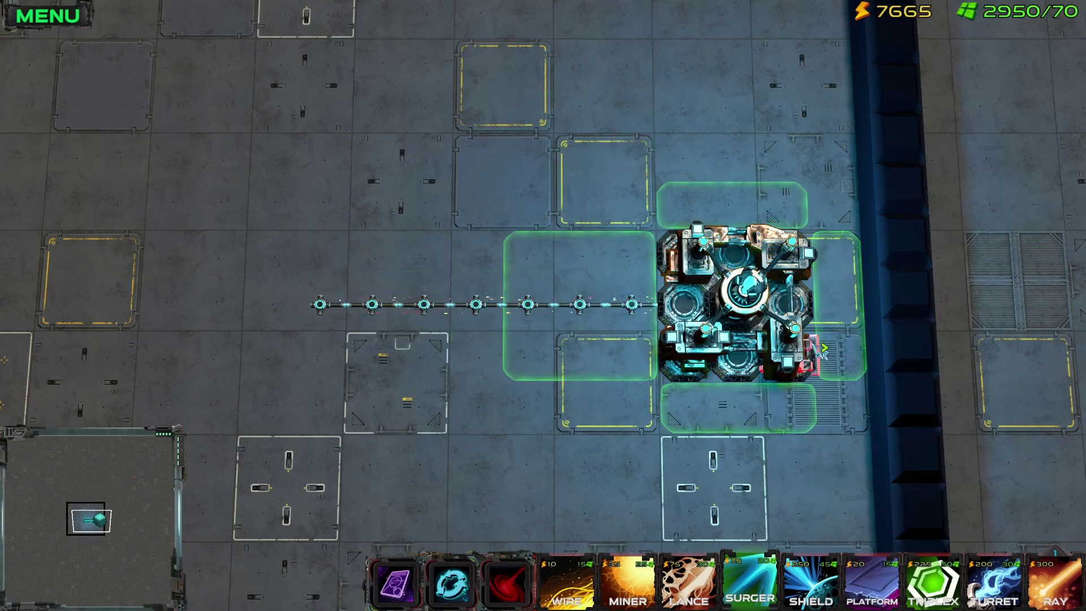
End the test run and open the map's data editor.
{"action": "key", "text": "Escape"}
{"action": "left_click", "coordinate": [540, 265]}
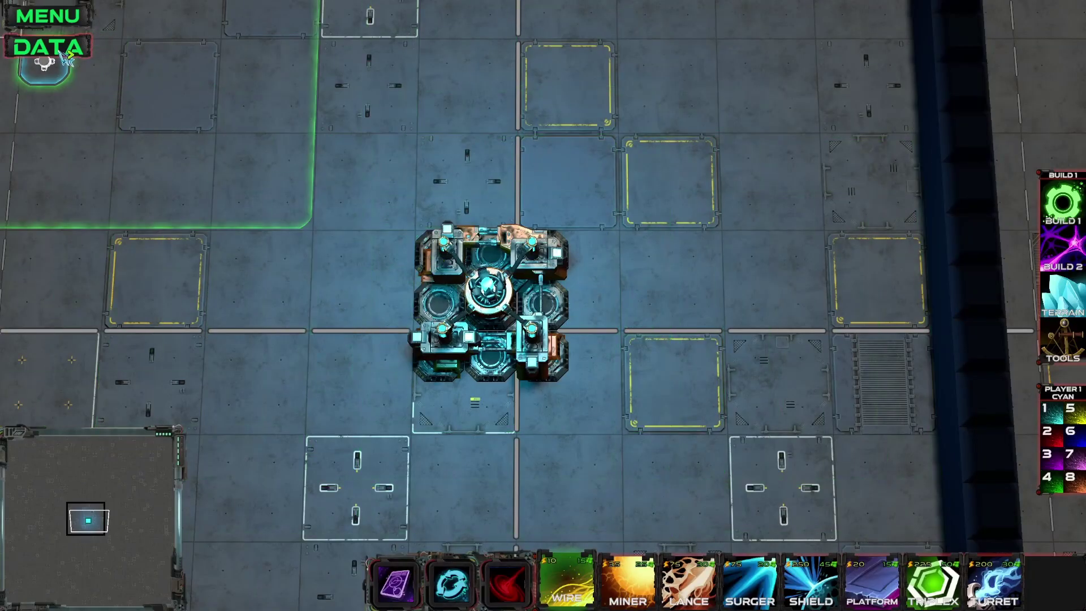
{"action": "left_click", "coordinate": [64, 55]}
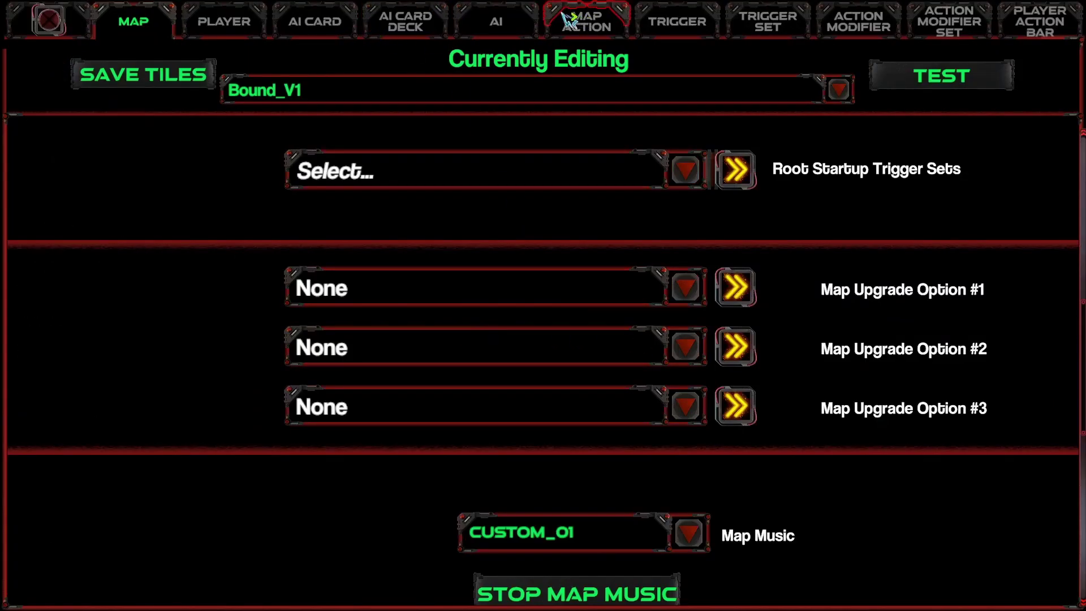
{"action": "left_click", "coordinate": [526, 25]}
{"action": "left_click", "coordinate": [315, 28]}
{"action": "left_click", "coordinate": [301, 92]}
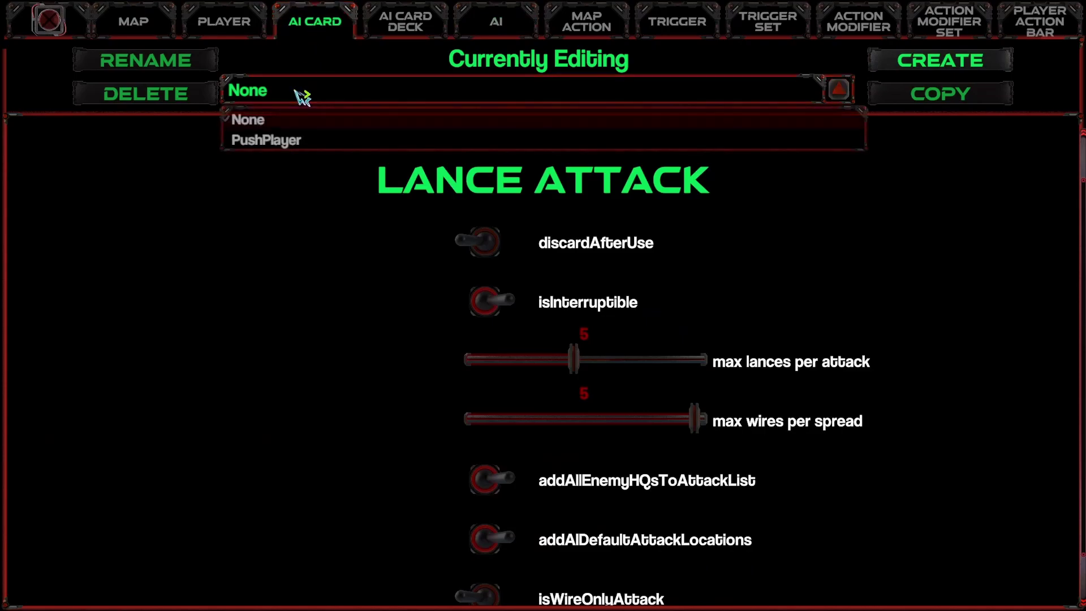
{"action": "left_click", "coordinate": [323, 33]}
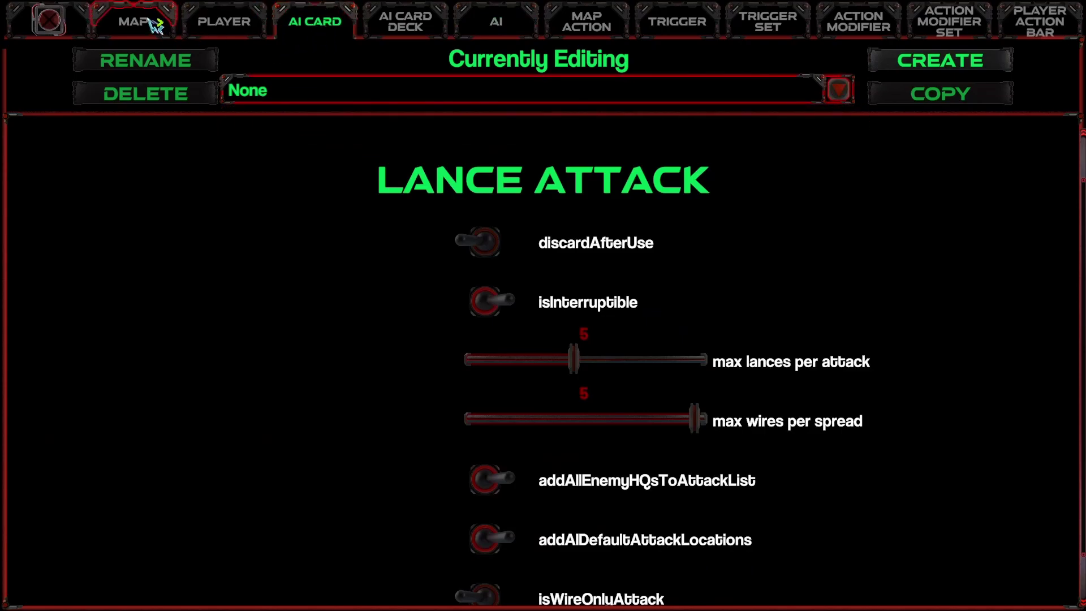
{"action": "left_click", "coordinate": [134, 22]}
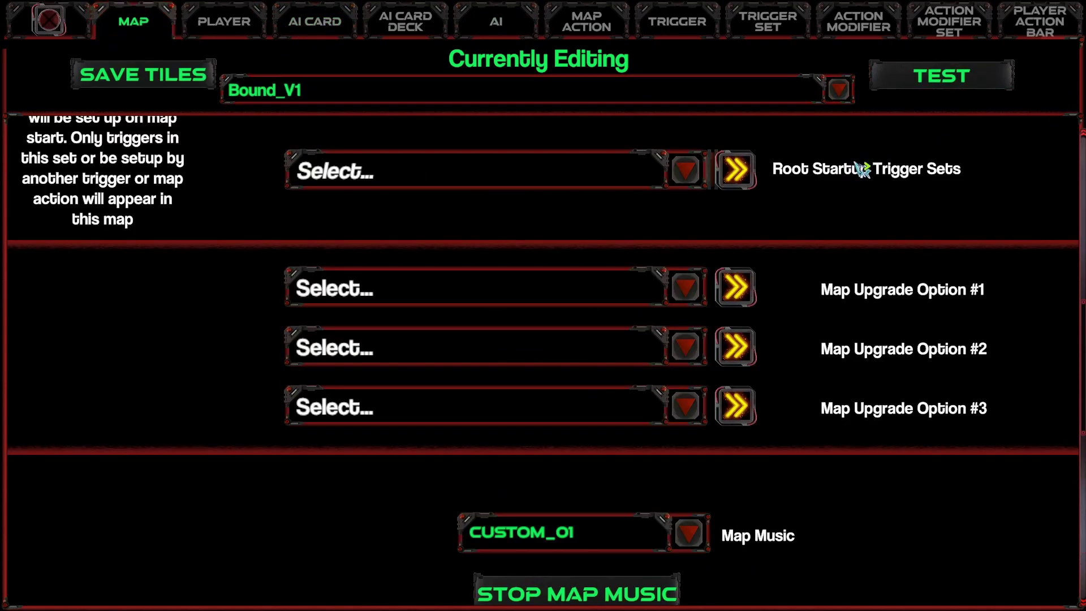
Create a new player action bar named PlayerActionBar.
{"action": "left_click", "coordinate": [1054, 28]}
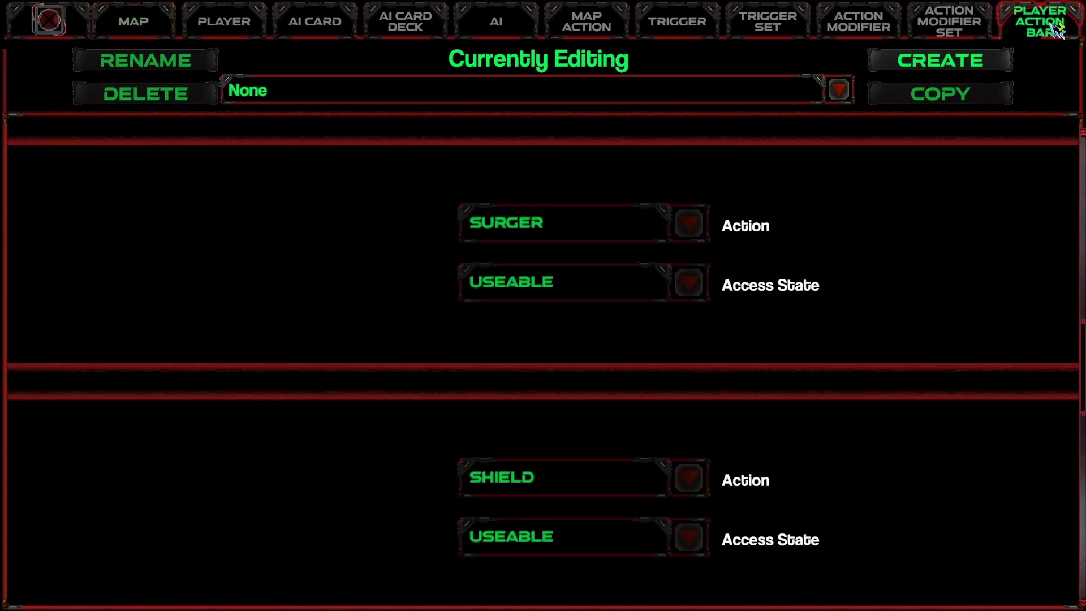
{"action": "left_click", "coordinate": [779, 97]}
{"action": "left_click", "coordinate": [935, 72]}
{"action": "left_click", "coordinate": [937, 67]}
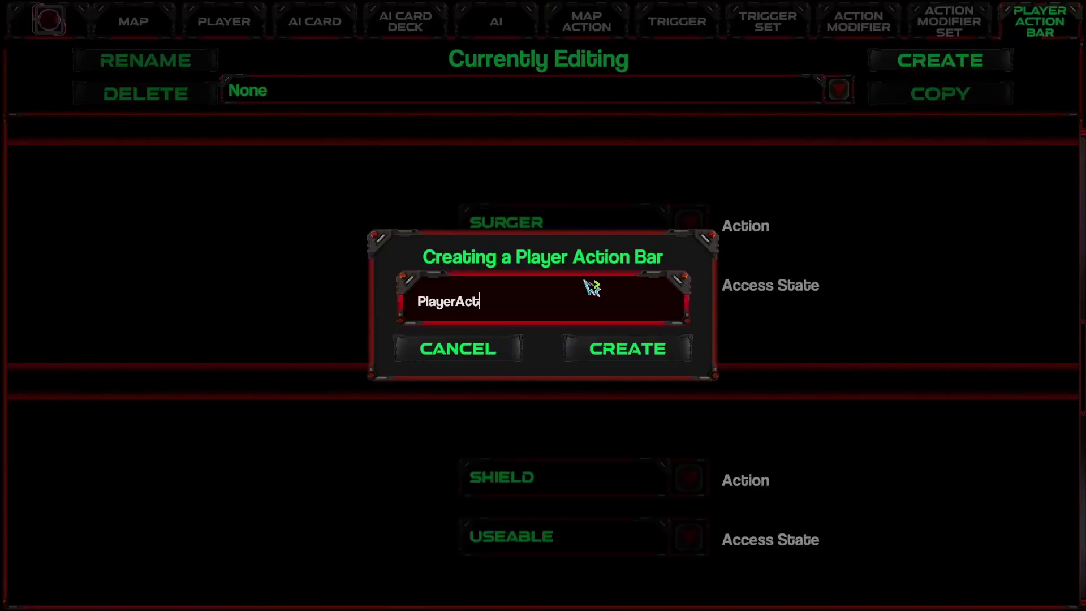
{"action": "left_click", "coordinate": [645, 356]}
Set the access state of the Lance, Miner and Wire actions in PlayerActionBar to Locked.
{"action": "scroll", "coordinate": [616, 307], "scroll_direction": "up", "scroll_amount": 1}
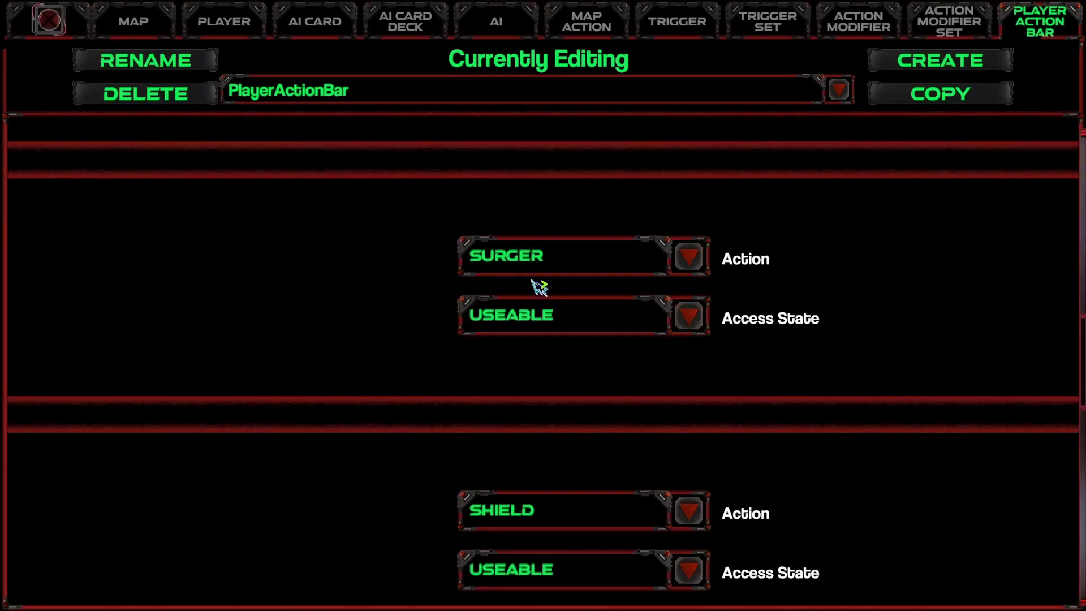
{"action": "scroll", "coordinate": [670, 342], "scroll_direction": "up", "scroll_amount": 6}
{"action": "scroll", "coordinate": [669, 342], "scroll_direction": "down", "scroll_amount": 3}
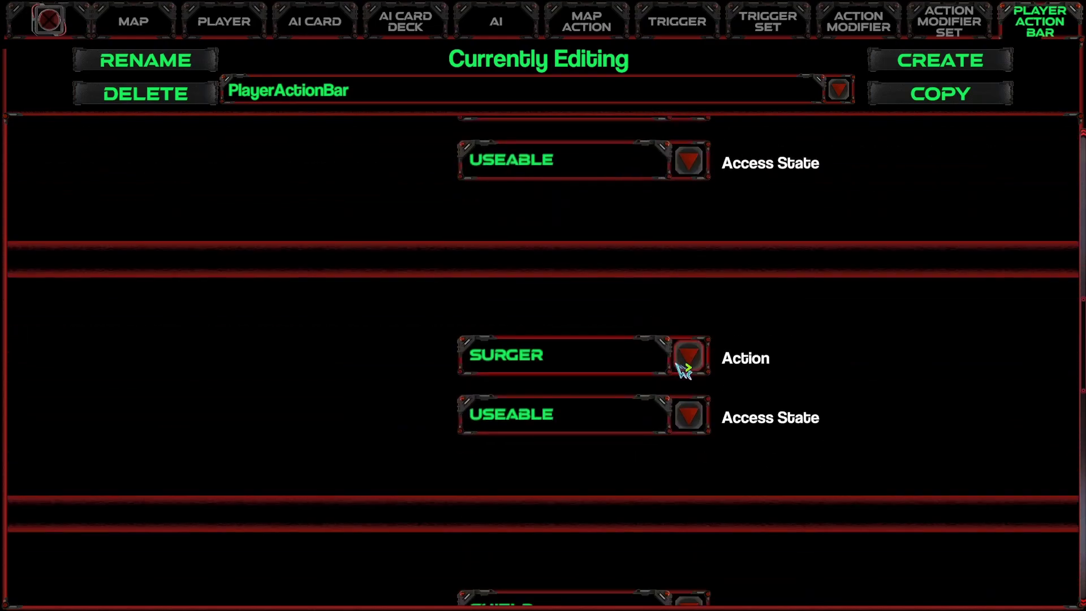
{"action": "scroll", "coordinate": [682, 369], "scroll_direction": "up", "scroll_amount": 6}
{"action": "scroll", "coordinate": [686, 368], "scroll_direction": "down", "scroll_amount": 4}
{"action": "scroll", "coordinate": [707, 242], "scroll_direction": "up", "scroll_amount": 3}
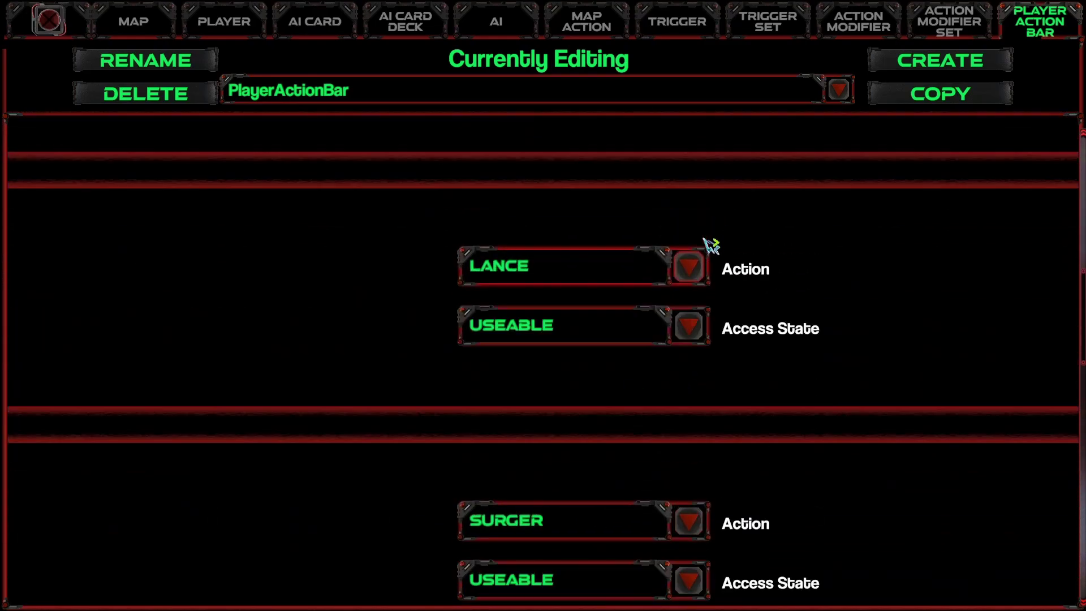
{"action": "left_click", "coordinate": [616, 333]}
{"action": "left_click", "coordinate": [552, 363]}
{"action": "scroll", "coordinate": [751, 230], "scroll_direction": "up", "scroll_amount": 5}
{"action": "left_click", "coordinate": [570, 235]}
{"action": "left_click", "coordinate": [531, 274]}
{"action": "scroll", "coordinate": [543, 272], "scroll_direction": "up", "scroll_amount": 7}
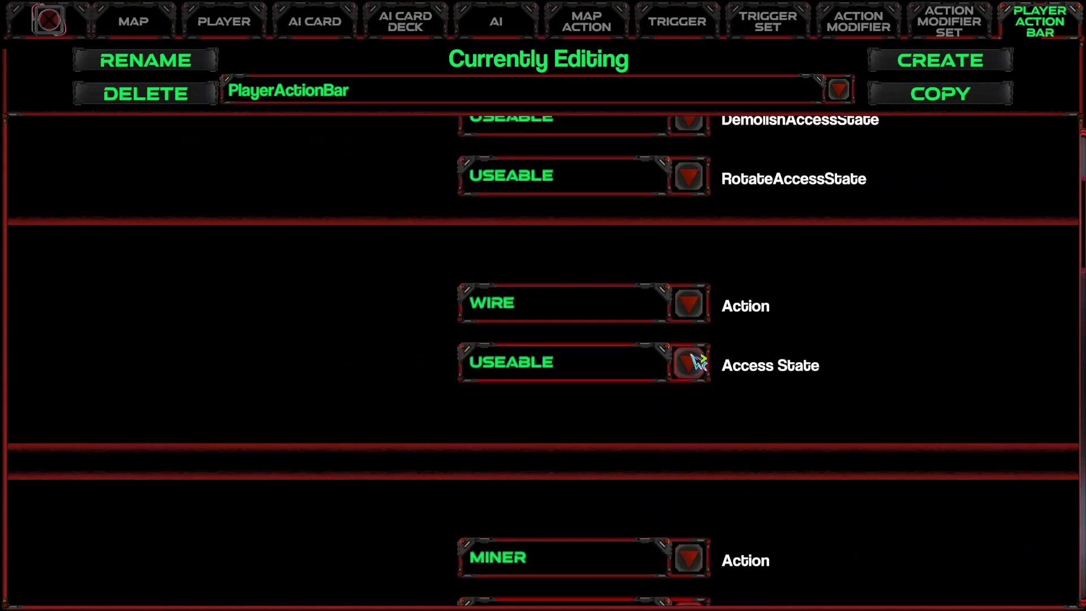
{"action": "left_click", "coordinate": [586, 368]}
{"action": "left_click", "coordinate": [508, 395]}
{"action": "scroll", "coordinate": [768, 309], "scroll_direction": "up", "scroll_amount": 7}
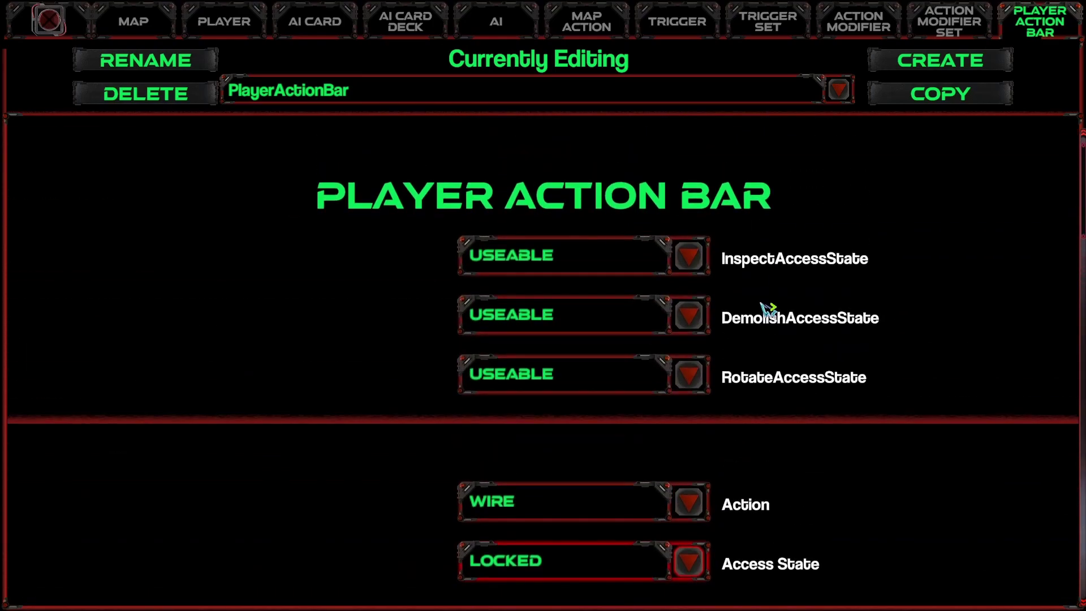
Set the Rotate, Demolish and Inspect access states of PlayerActionBar to Locked.
{"action": "scroll", "coordinate": [531, 507], "scroll_direction": "down", "scroll_amount": 2}
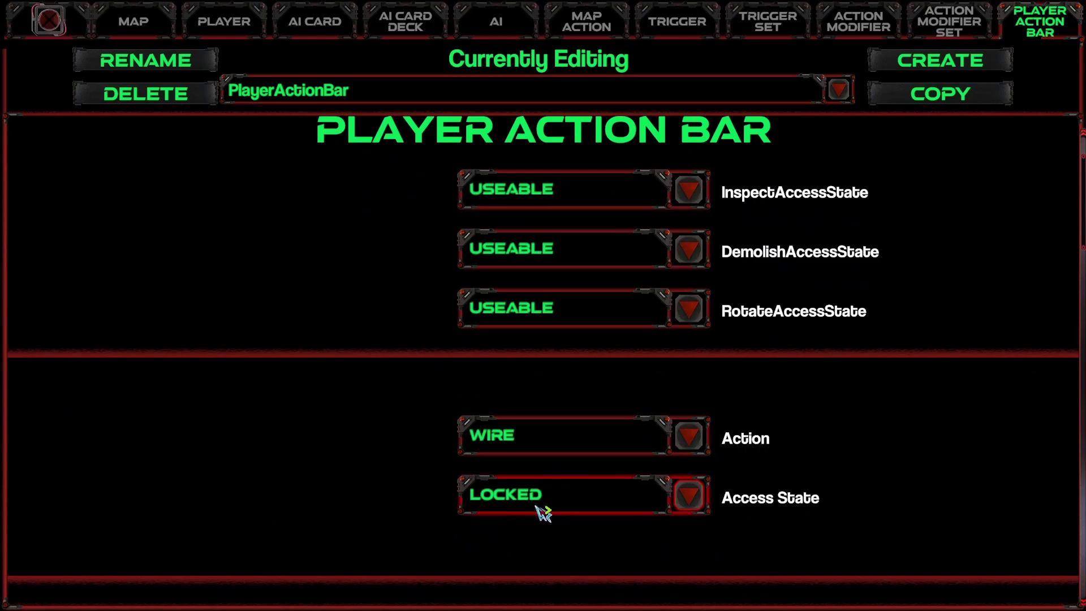
{"action": "left_click", "coordinate": [551, 317]}
{"action": "left_click", "coordinate": [486, 342]}
{"action": "left_click", "coordinate": [561, 262]}
{"action": "left_click", "coordinate": [563, 280]}
{"action": "left_click", "coordinate": [568, 201]}
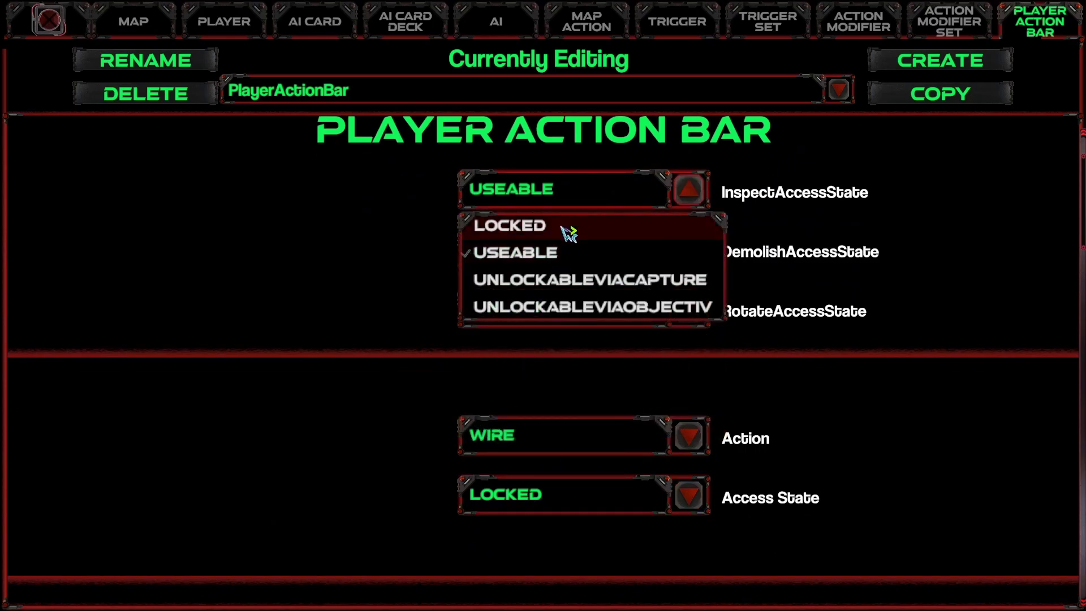
{"action": "left_click", "coordinate": [565, 223]}
Lock the Shield and Platform actions in PlayerActionBar, leaving Surger useable.
{"action": "scroll", "coordinate": [625, 448], "scroll_direction": "down", "scroll_amount": 8}
{"action": "scroll", "coordinate": [627, 440], "scroll_direction": "down", "scroll_amount": 20}
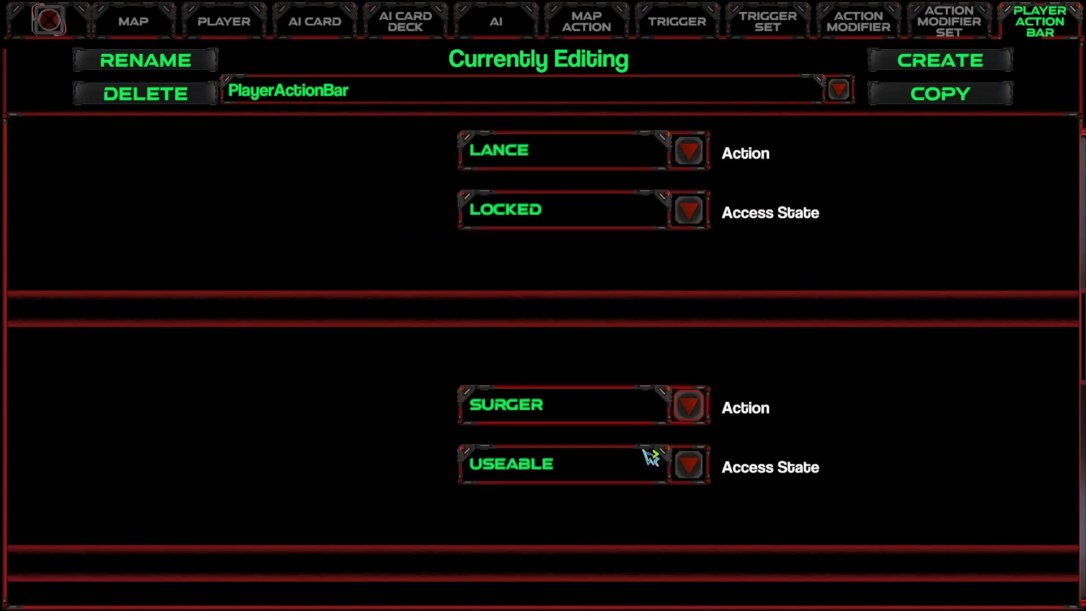
{"action": "scroll", "coordinate": [612, 411], "scroll_direction": "down", "scroll_amount": 4}
{"action": "left_click", "coordinate": [547, 390]}
{"action": "left_click", "coordinate": [547, 426]}
{"action": "scroll", "coordinate": [560, 437], "scroll_direction": "down", "scroll_amount": 6}
{"action": "left_click", "coordinate": [566, 442]}
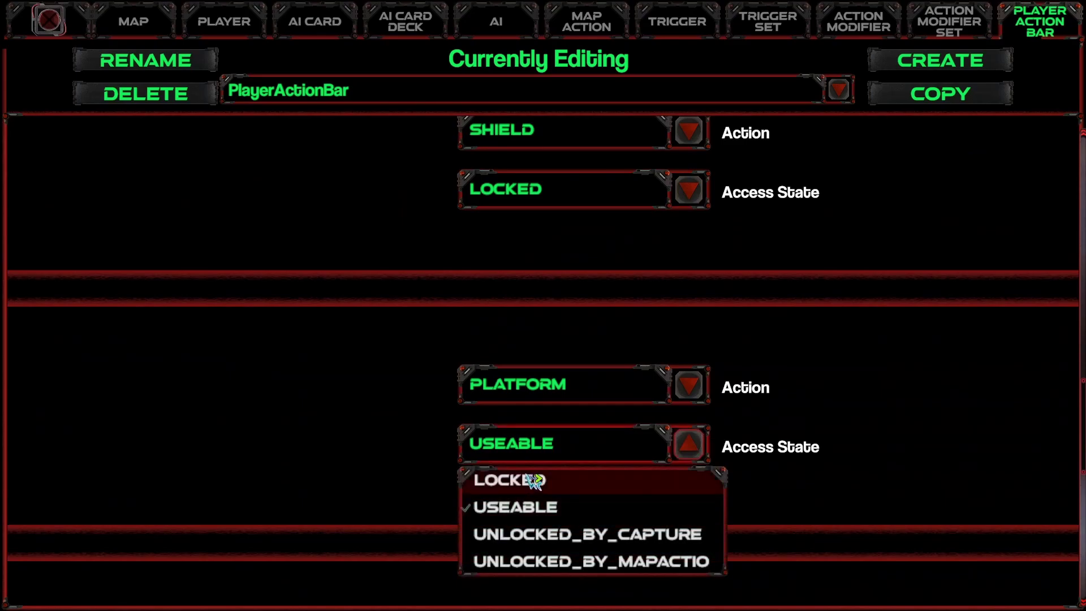
{"action": "left_click", "coordinate": [489, 478]}
Set the access state of the Plex, Turret and FireLaser actions in PlayerActionBar to Locked.
{"action": "scroll", "coordinate": [540, 458], "scroll_direction": "down", "scroll_amount": 9}
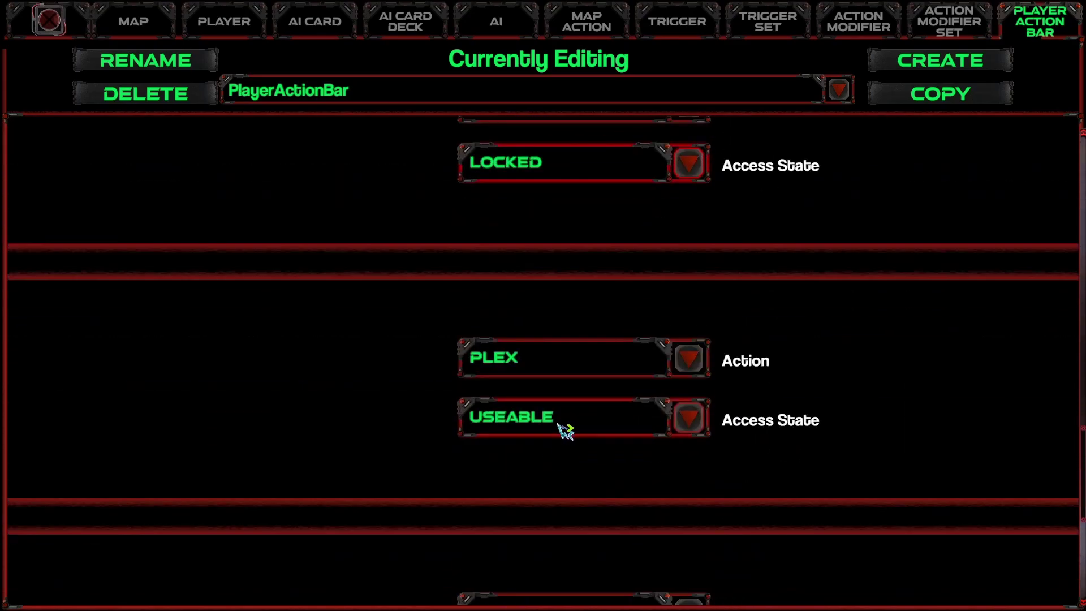
{"action": "left_click", "coordinate": [565, 431]}
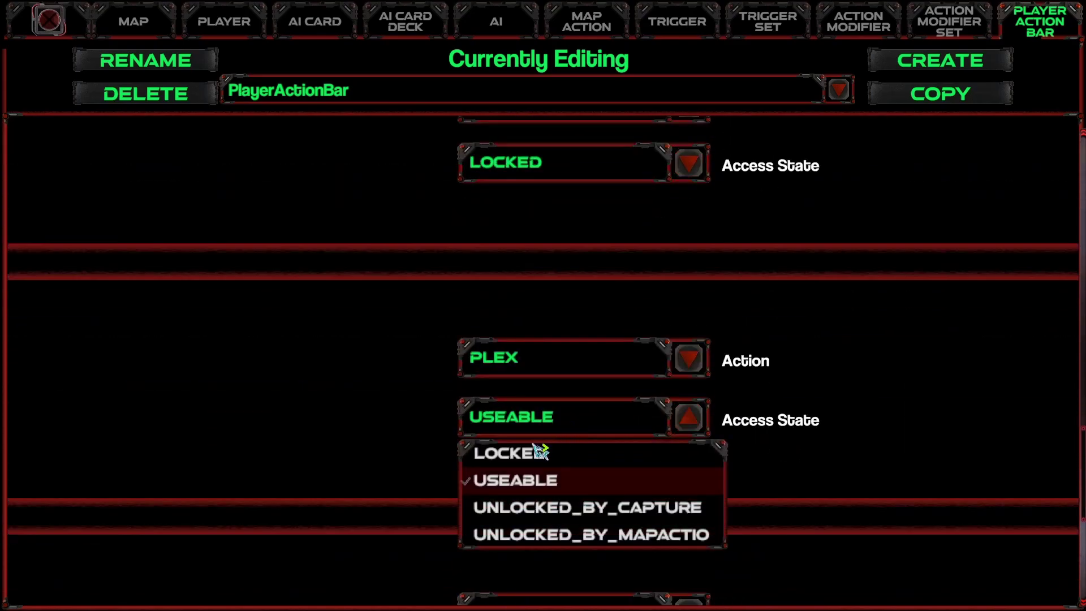
{"action": "left_click", "coordinate": [537, 453]}
{"action": "scroll", "coordinate": [587, 402], "scroll_direction": "down", "scroll_amount": 6}
{"action": "left_click", "coordinate": [514, 365]}
{"action": "left_click", "coordinate": [538, 392]}
{"action": "scroll", "coordinate": [526, 430], "scroll_direction": "down", "scroll_amount": 5}
{"action": "left_click", "coordinate": [552, 476]}
{"action": "left_click", "coordinate": [520, 507]}
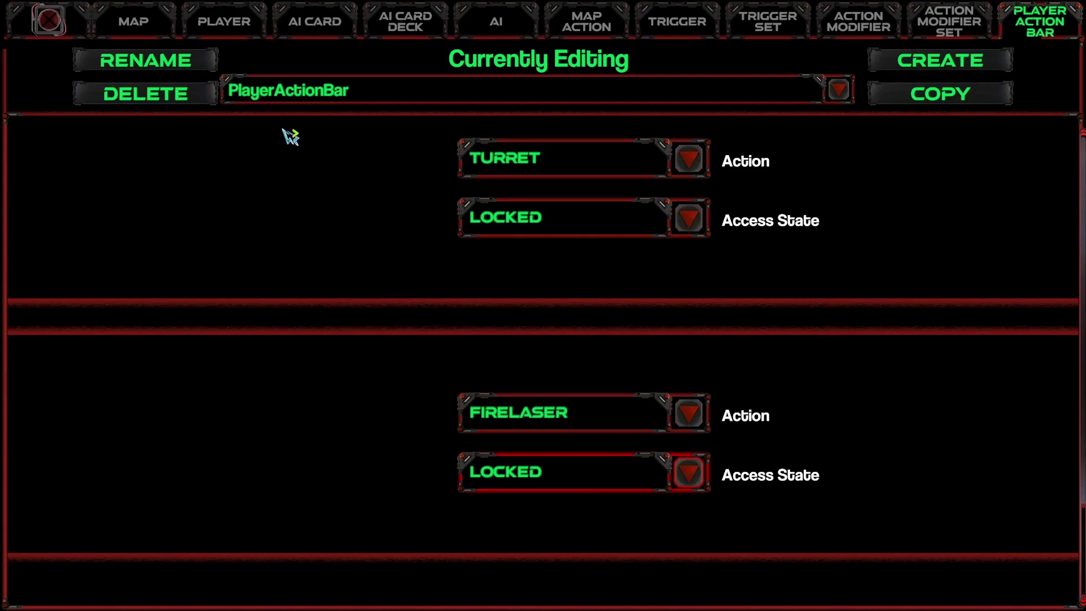
Assign PlayerActionBar as the player action bar of Player1_Cyan.
{"action": "left_click", "coordinate": [220, 20]}
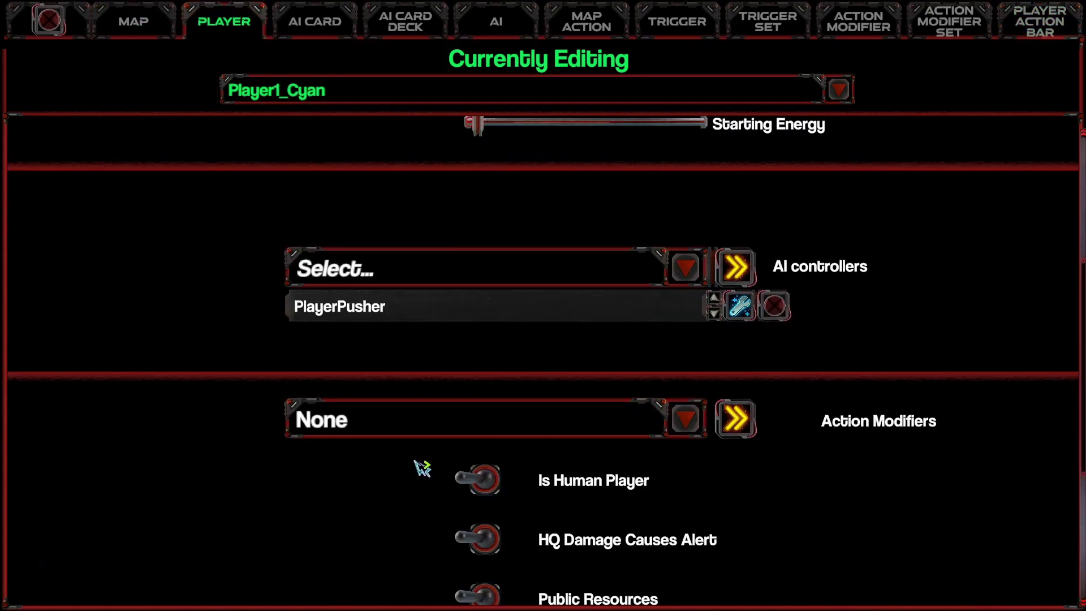
{"action": "scroll", "coordinate": [430, 464], "scroll_direction": "down", "scroll_amount": 4}
{"action": "scroll", "coordinate": [443, 461], "scroll_direction": "down", "scroll_amount": 2}
{"action": "left_click", "coordinate": [482, 551]}
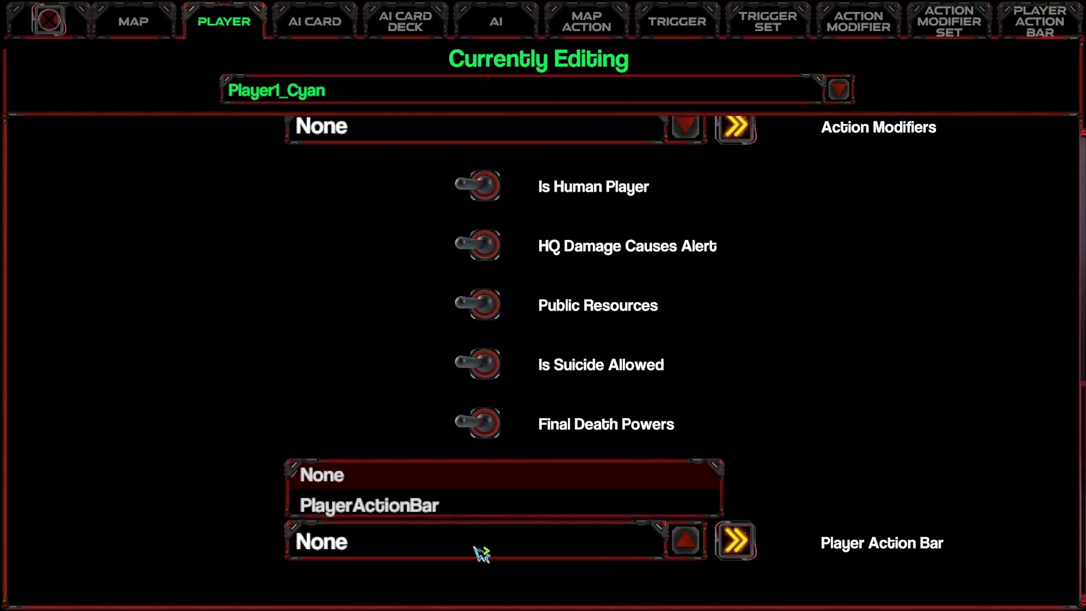
{"action": "left_click", "coordinate": [388, 506]}
{"action": "scroll", "coordinate": [857, 339], "scroll_direction": "up", "scroll_amount": 4}
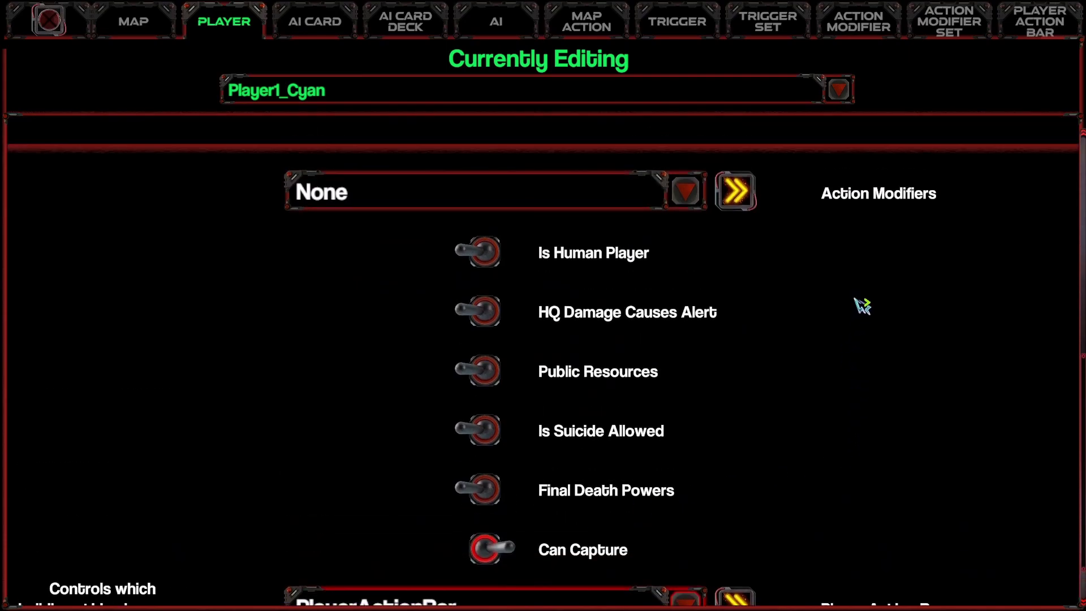
{"action": "scroll", "coordinate": [861, 305], "scroll_direction": "up", "scroll_amount": 1}
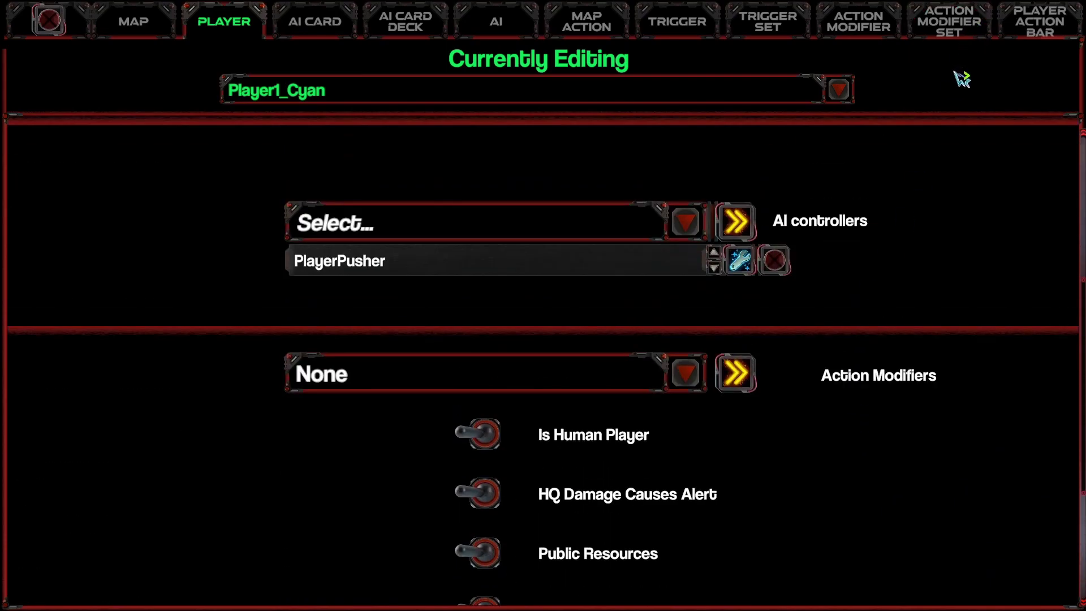
Create an action modifier named FreeSurgers for the Surger action.
{"action": "left_click", "coordinate": [869, 25]}
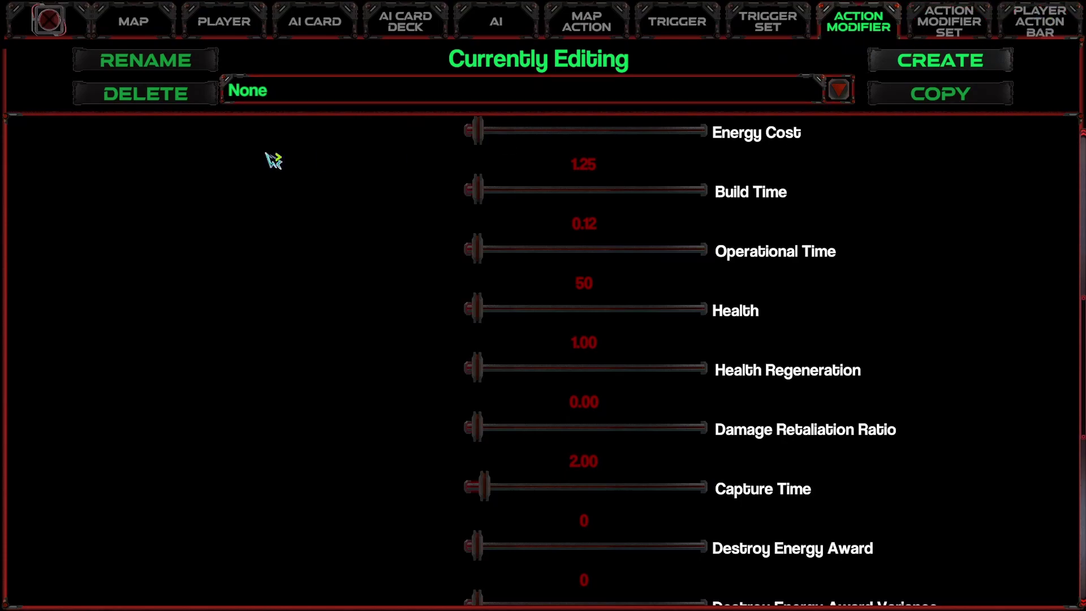
{"action": "left_click", "coordinate": [940, 70]}
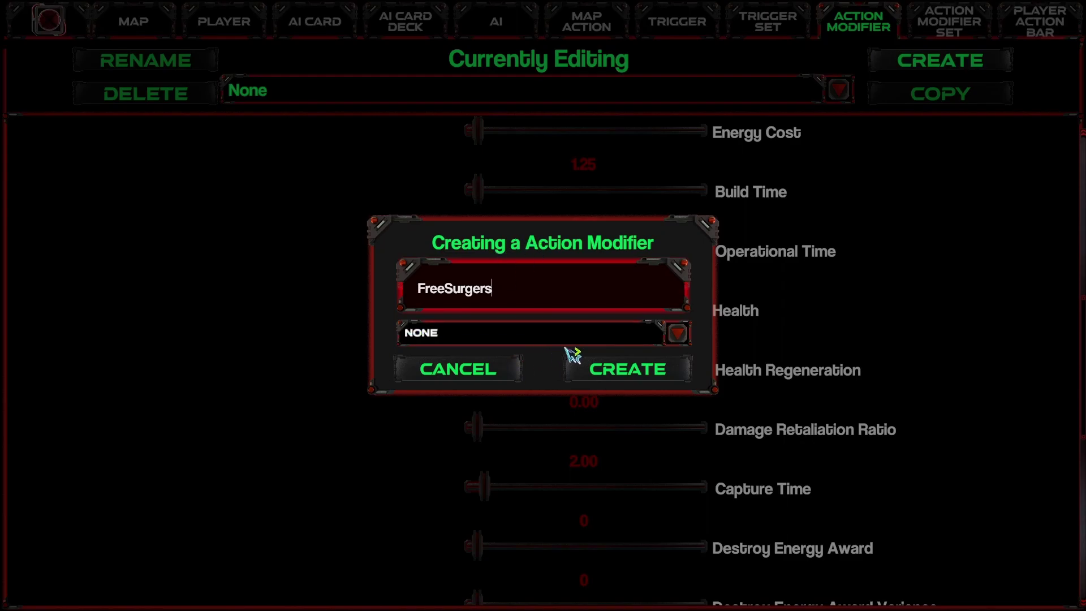
{"action": "left_click", "coordinate": [573, 340]}
{"action": "left_click", "coordinate": [481, 469]}
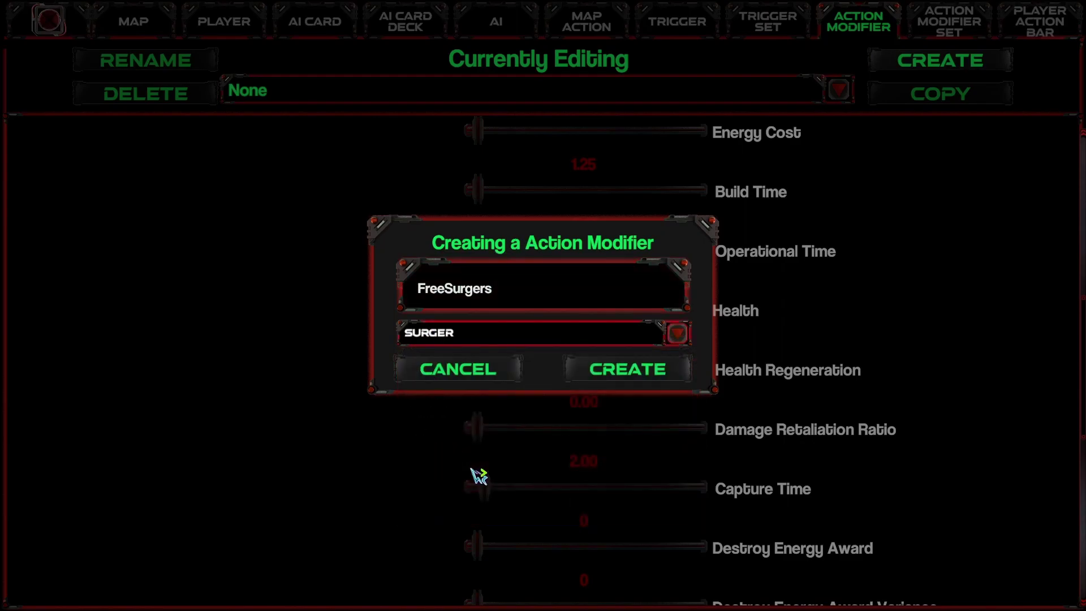
{"action": "left_click", "coordinate": [658, 376]}
Set the nanite cost and energy cost of the FreeSurgers modifier to 0.
{"action": "scroll", "coordinate": [993, 346], "scroll_direction": "up", "scroll_amount": 5}
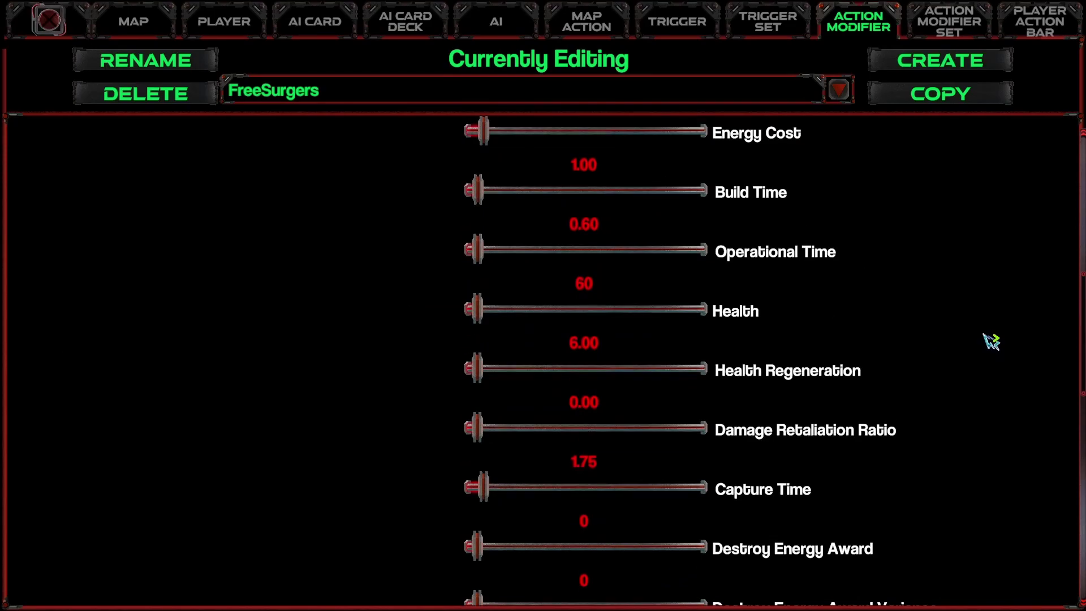
{"action": "scroll", "coordinate": [983, 339], "scroll_direction": "up", "scroll_amount": 2}
{"action": "scroll", "coordinate": [982, 339], "scroll_direction": "down", "scroll_amount": 5}
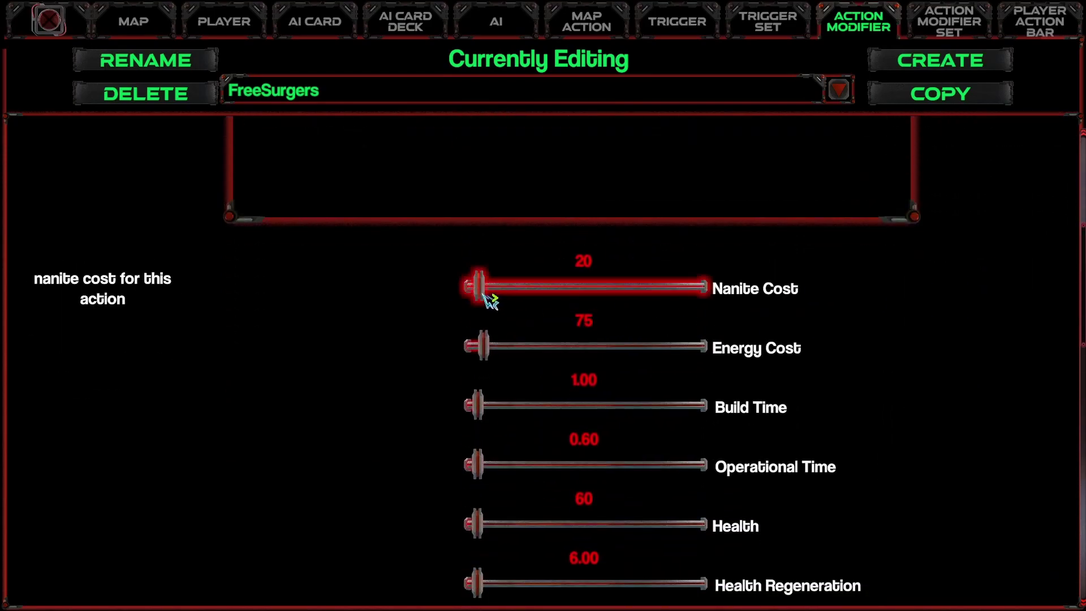
{"action": "left_click_drag", "start_coordinate": [484, 294], "coordinate": [473, 295]}
{"action": "left_click", "coordinate": [486, 355]}
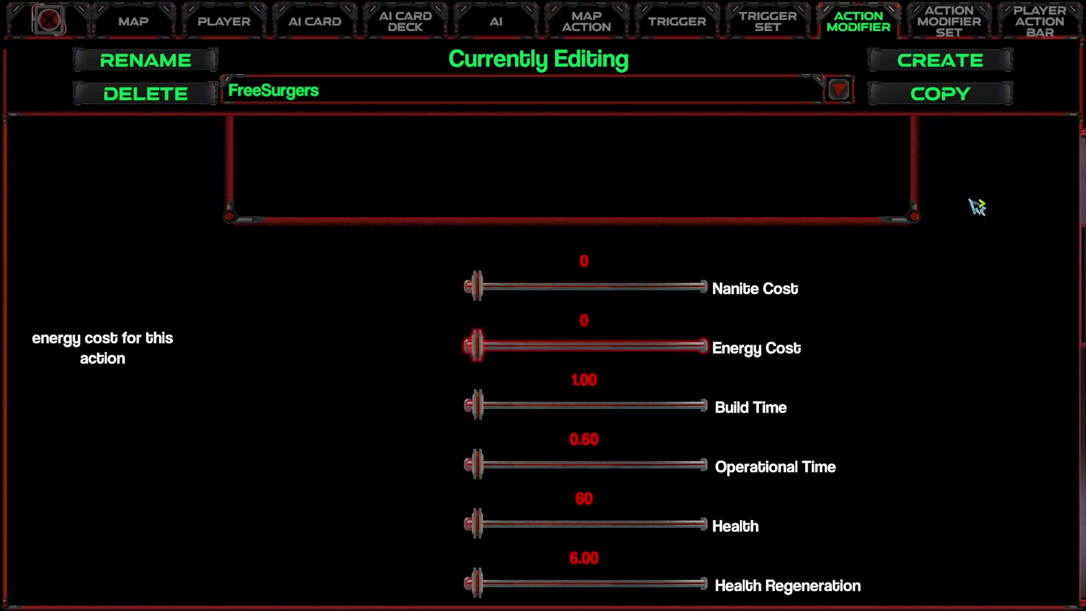
Create an action modifier named FreeWires for the Wire action and set its nanite cost and energy cost to 0.
{"action": "scroll", "coordinate": [1012, 421], "scroll_direction": "up", "scroll_amount": 4}
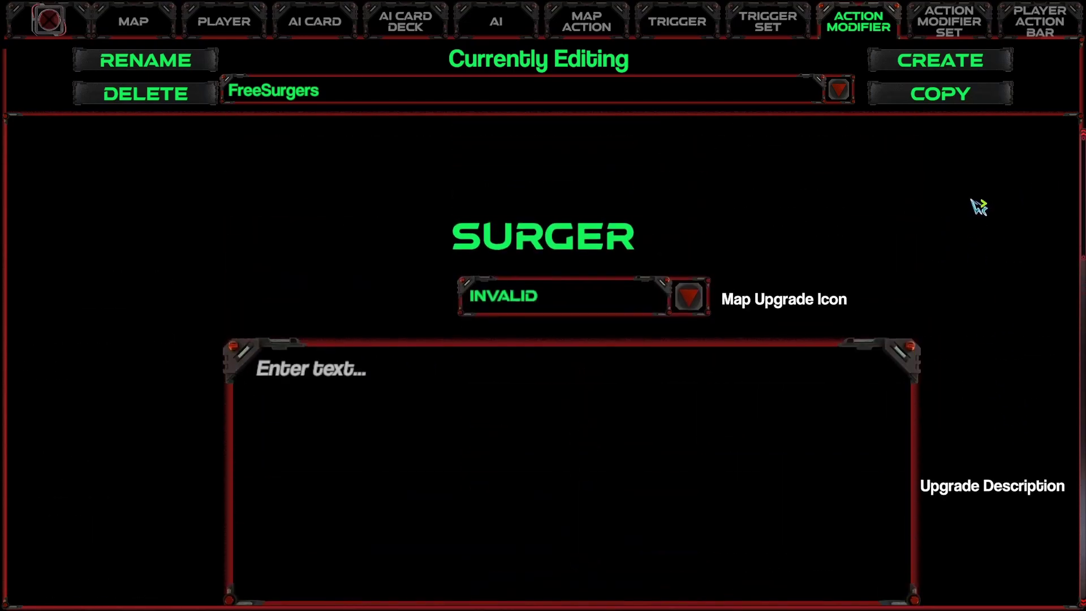
{"action": "left_click", "coordinate": [952, 66]}
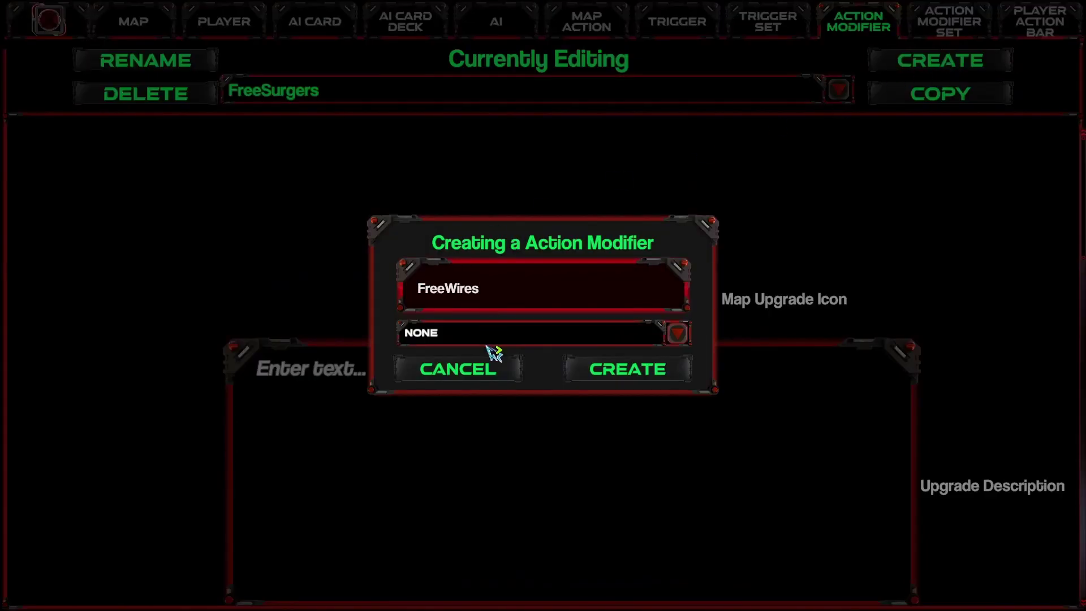
{"action": "left_click", "coordinate": [502, 336]}
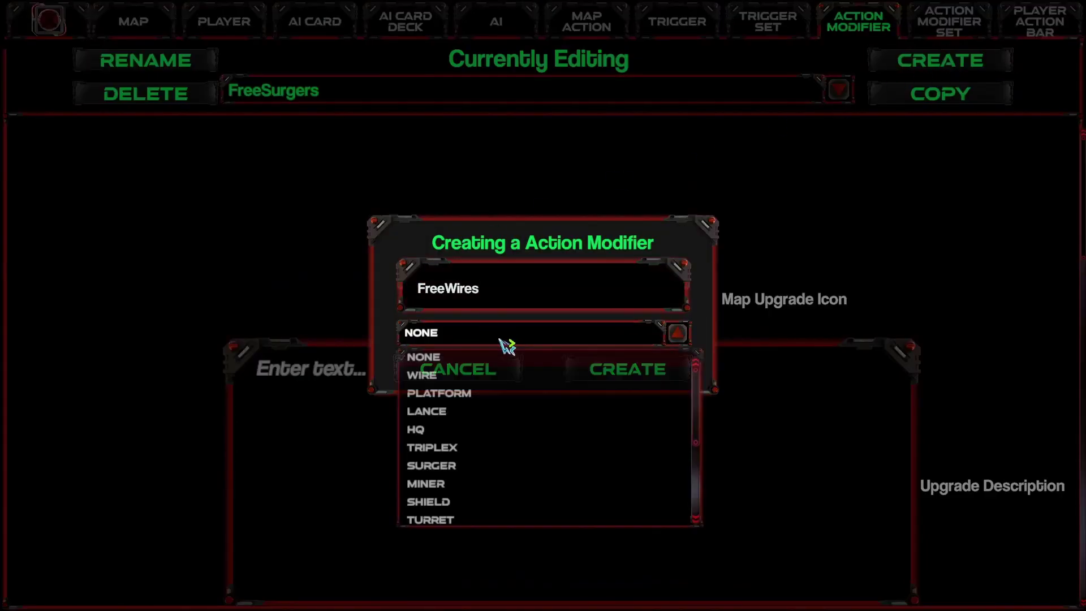
{"action": "left_click", "coordinate": [452, 375]}
{"action": "left_click", "coordinate": [637, 370]}
{"action": "scroll", "coordinate": [659, 489], "scroll_direction": "down", "scroll_amount": 5}
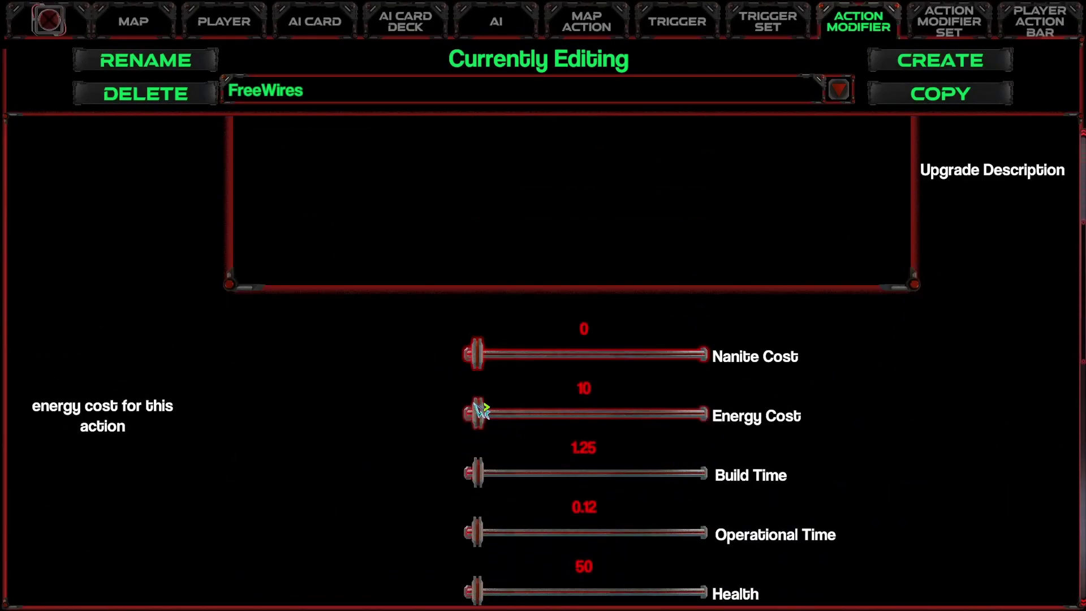
{"action": "left_click", "coordinate": [484, 417]}
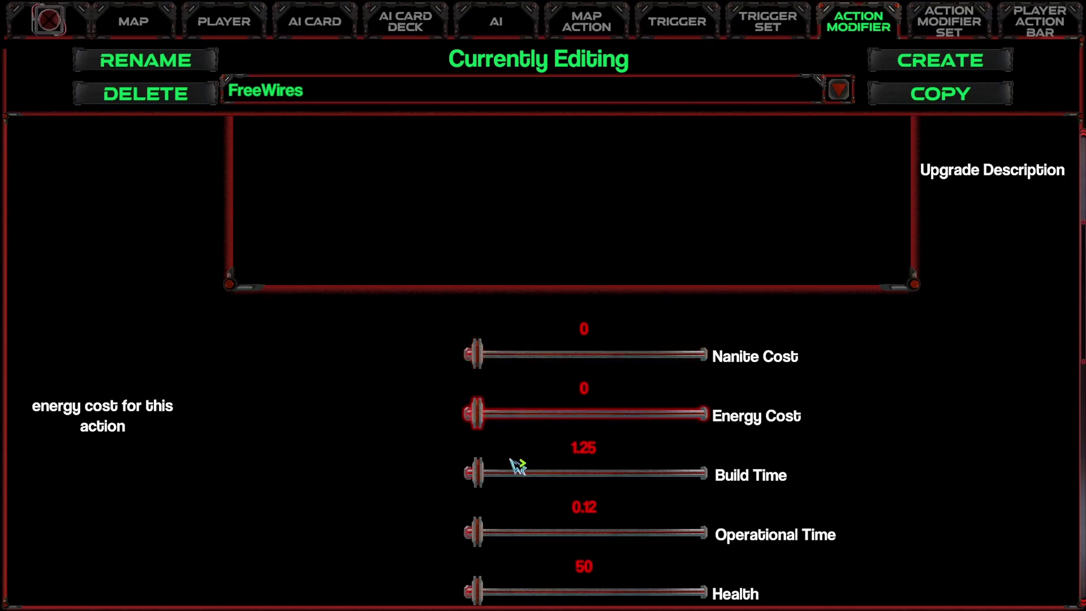
Create an action modifier set named PlayerModifiers and add FreeSurgers and FreeWires to it.
{"action": "left_click", "coordinate": [949, 28]}
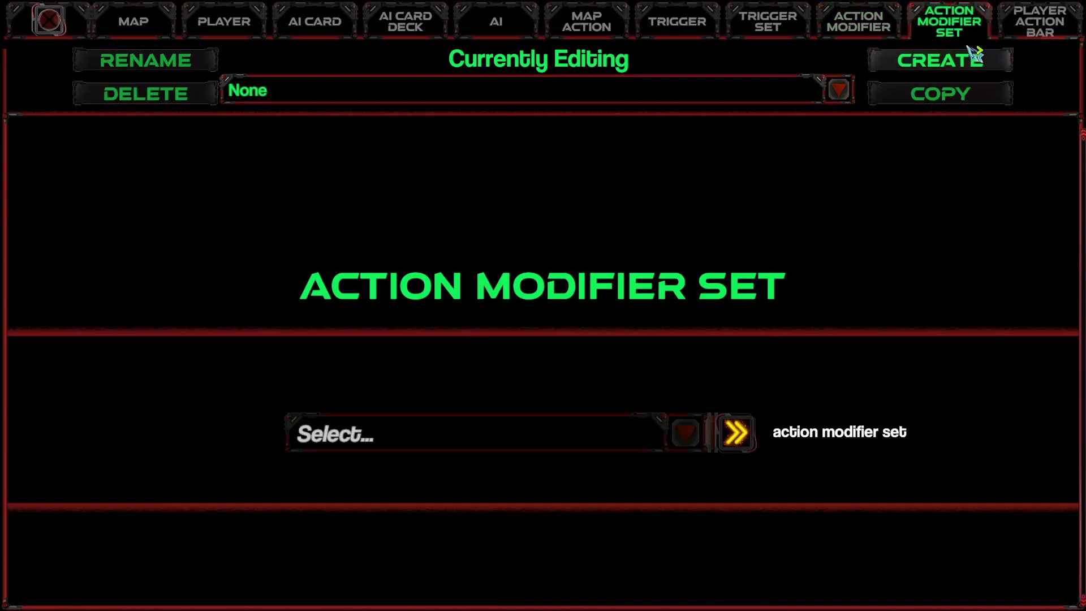
{"action": "left_click", "coordinate": [1001, 69]}
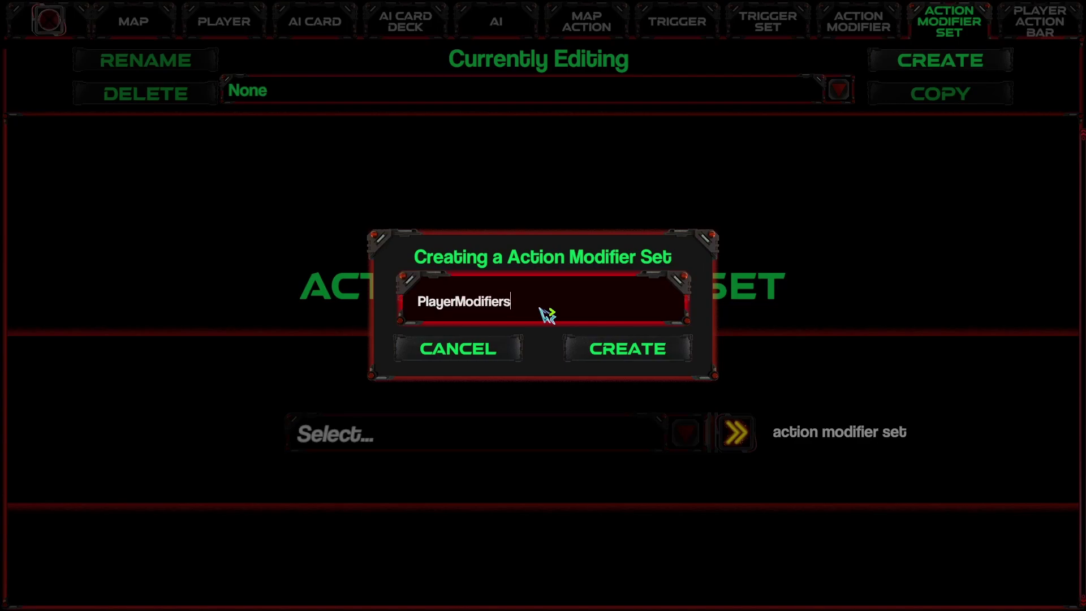
{"action": "left_click", "coordinate": [625, 357]}
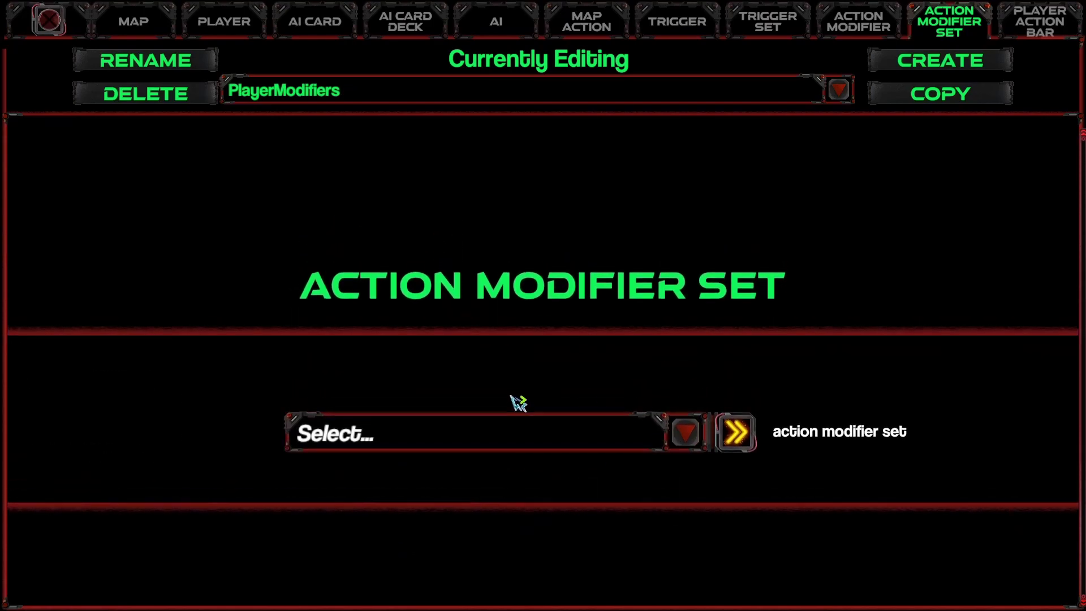
{"action": "left_click", "coordinate": [477, 444]}
{"action": "left_click", "coordinate": [416, 505]}
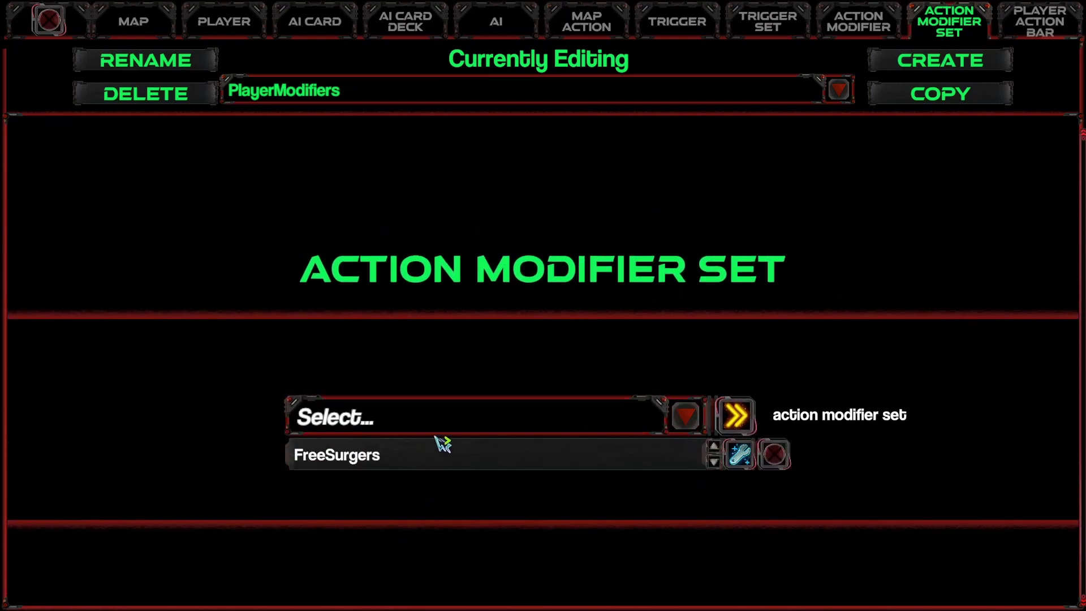
{"action": "left_click", "coordinate": [445, 423]}
{"action": "left_click", "coordinate": [399, 517]}
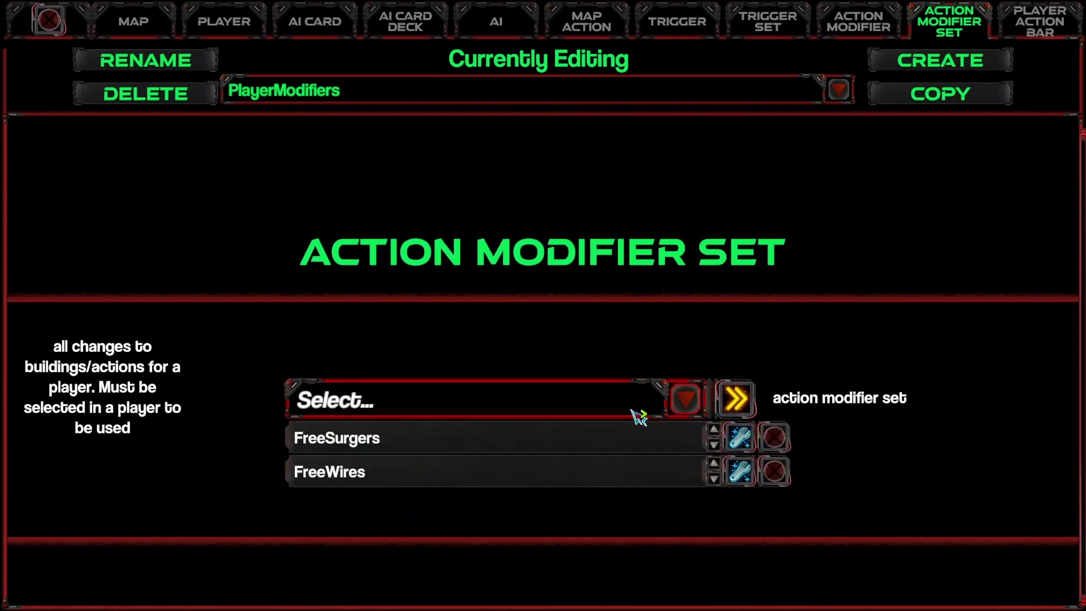
Assign the PlayerModifiers set as the action modifiers of Player1_Cyan.
{"action": "left_click", "coordinate": [241, 28]}
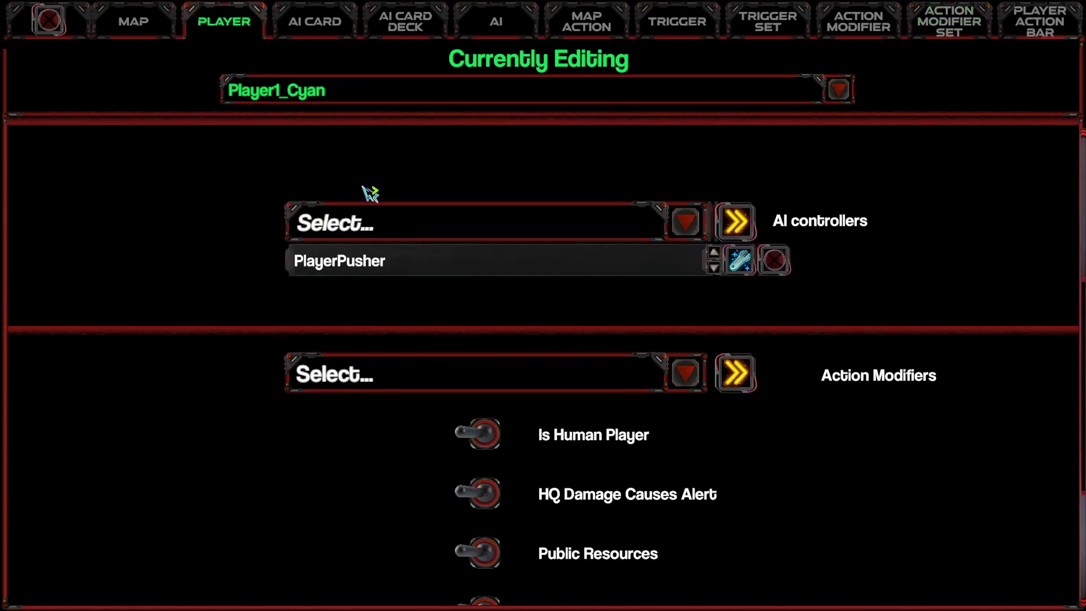
{"action": "left_click", "coordinate": [477, 374]}
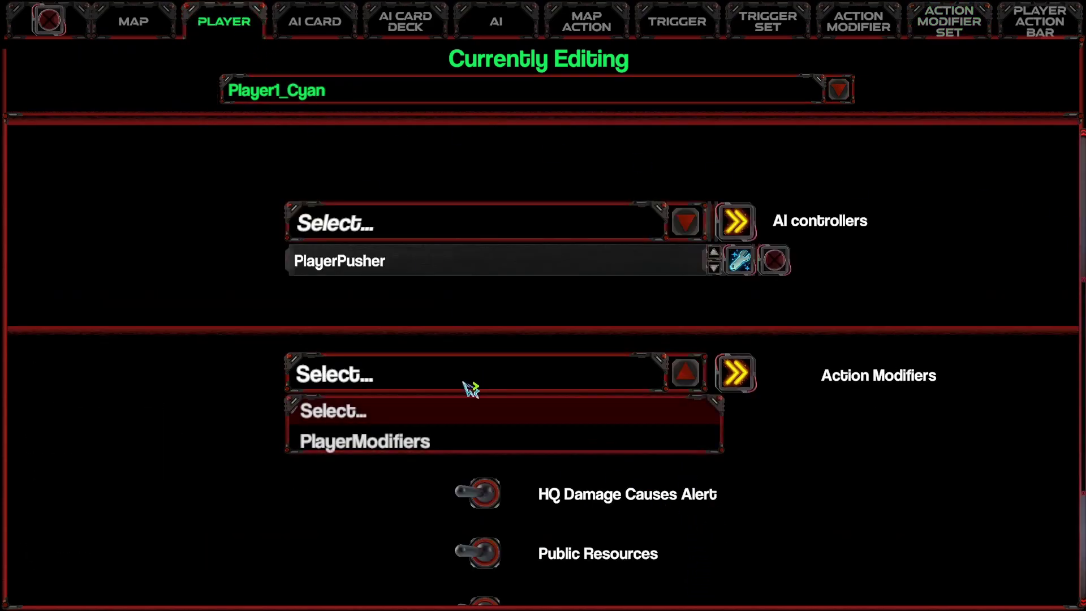
{"action": "left_click", "coordinate": [385, 450]}
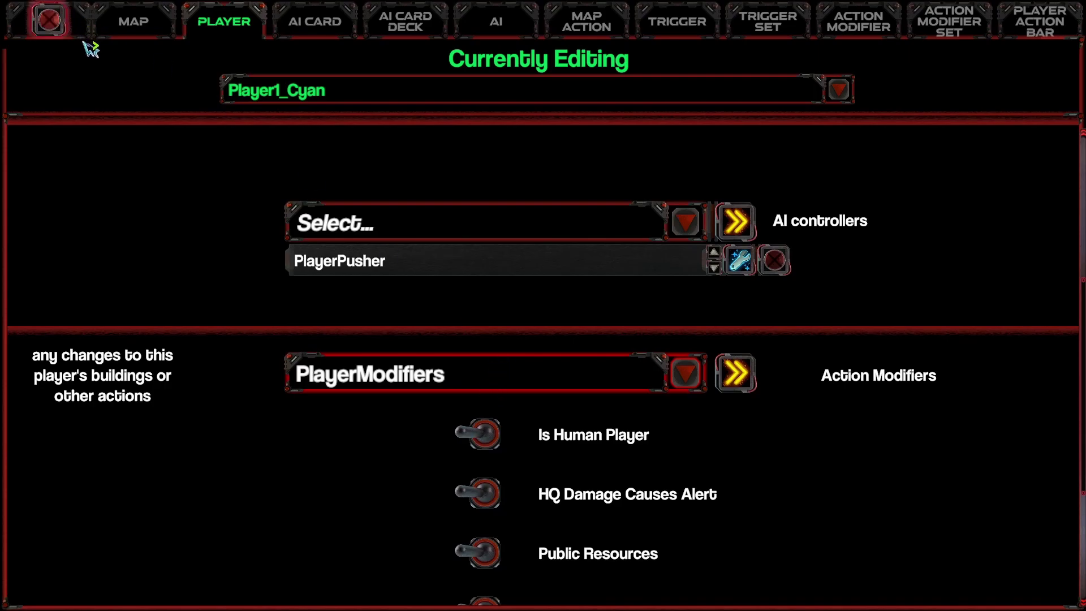
Return to the map data of Bound_V1 and start a test run of the map.
{"action": "left_click", "coordinate": [136, 29]}
{"action": "left_click", "coordinate": [57, 20]}
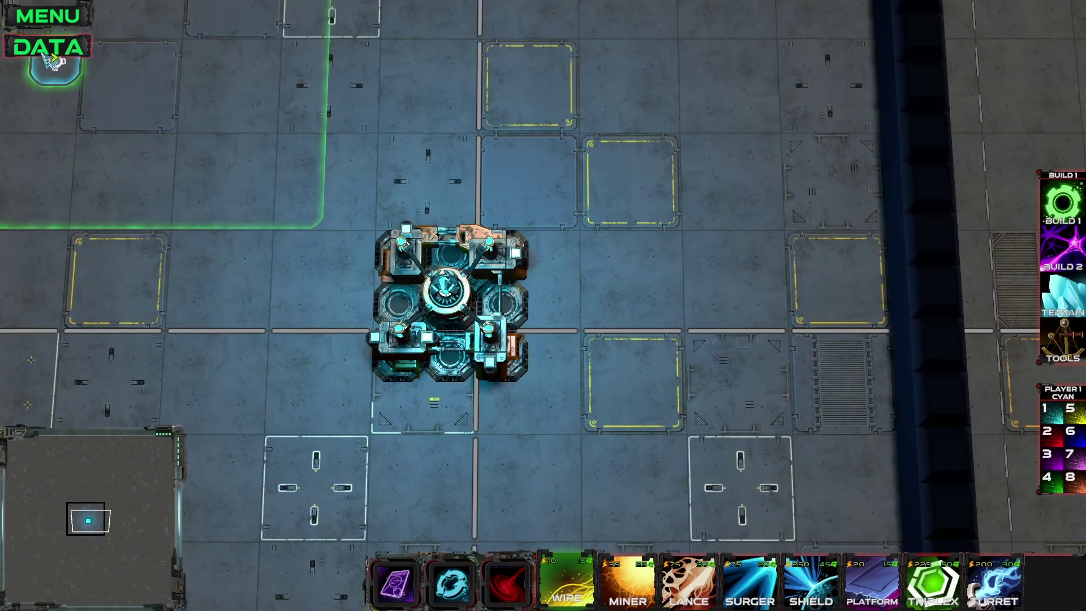
{"action": "left_click", "coordinate": [51, 57]}
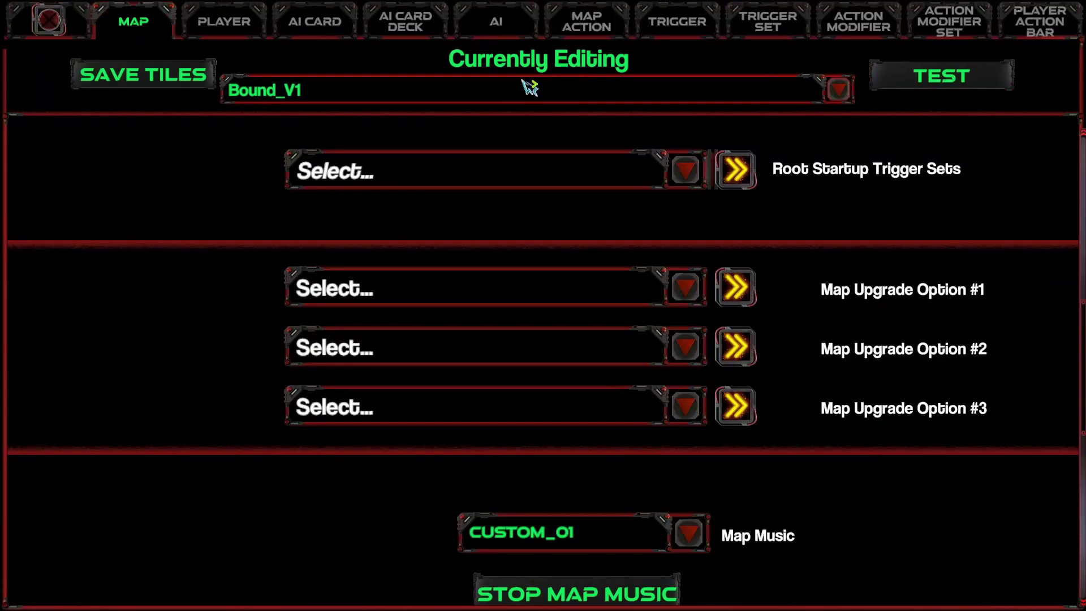
{"action": "left_click", "coordinate": [934, 93]}
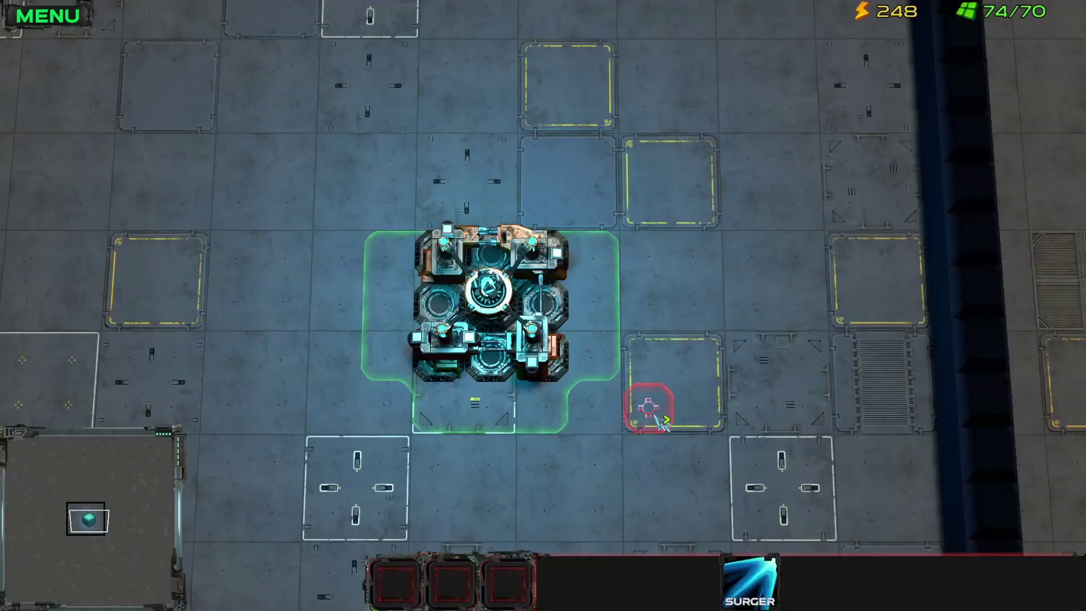
Place surgers on different sides of the cyan HQ to test pushing it around, and return to the map editor.
{"action": "left_click", "coordinate": [488, 405]}
{"action": "left_click", "coordinate": [386, 301]}
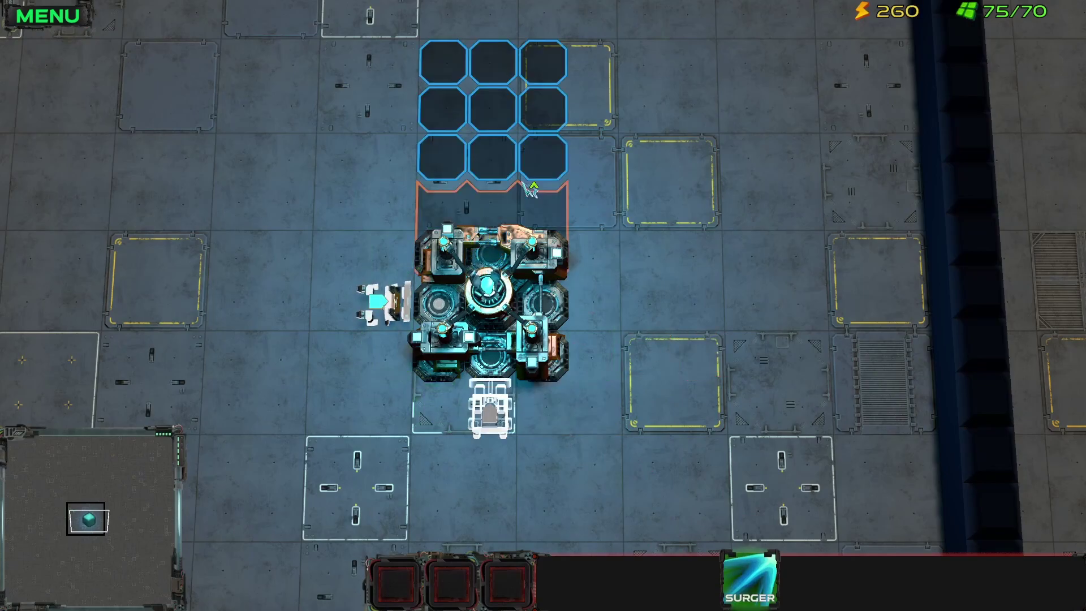
{"action": "key", "text": "w"}
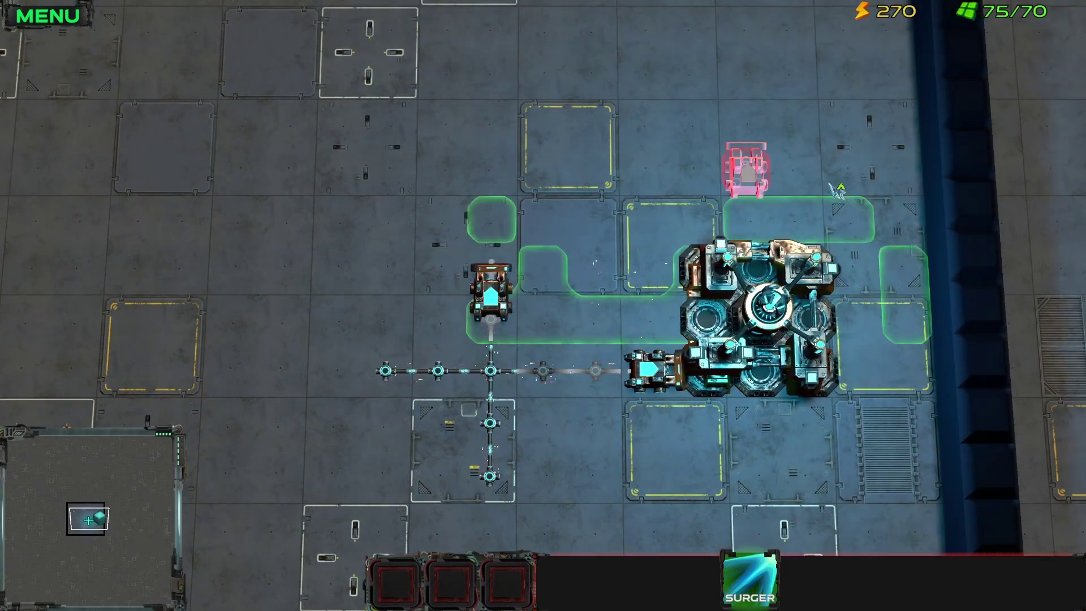
{"action": "key", "text": "d"}
{"action": "left_click", "coordinate": [731, 212]}
{"action": "key", "text": "s"}
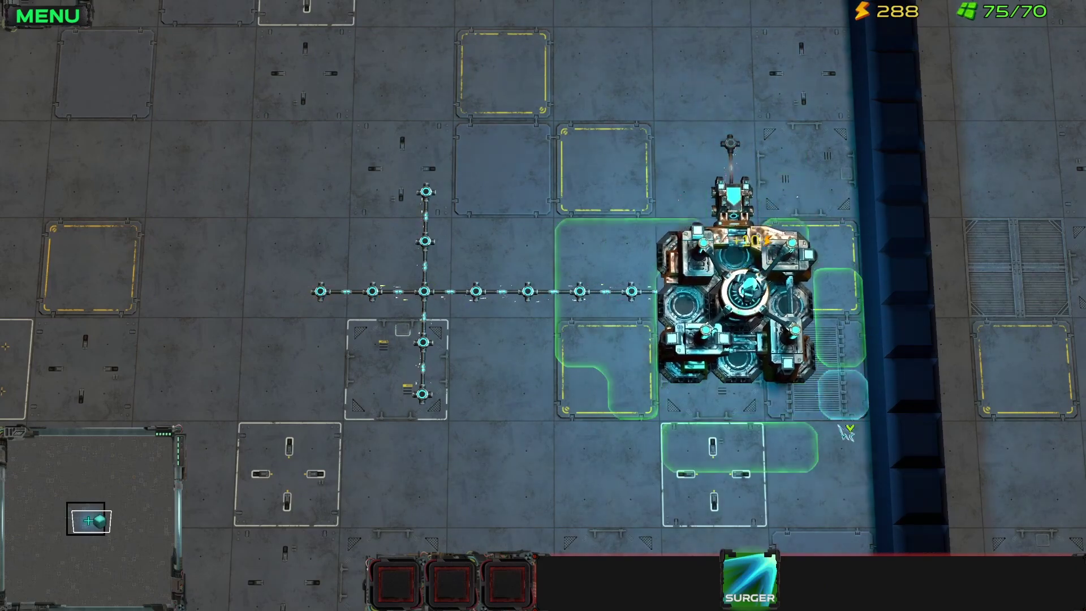
{"action": "left_click", "coordinate": [844, 431]}
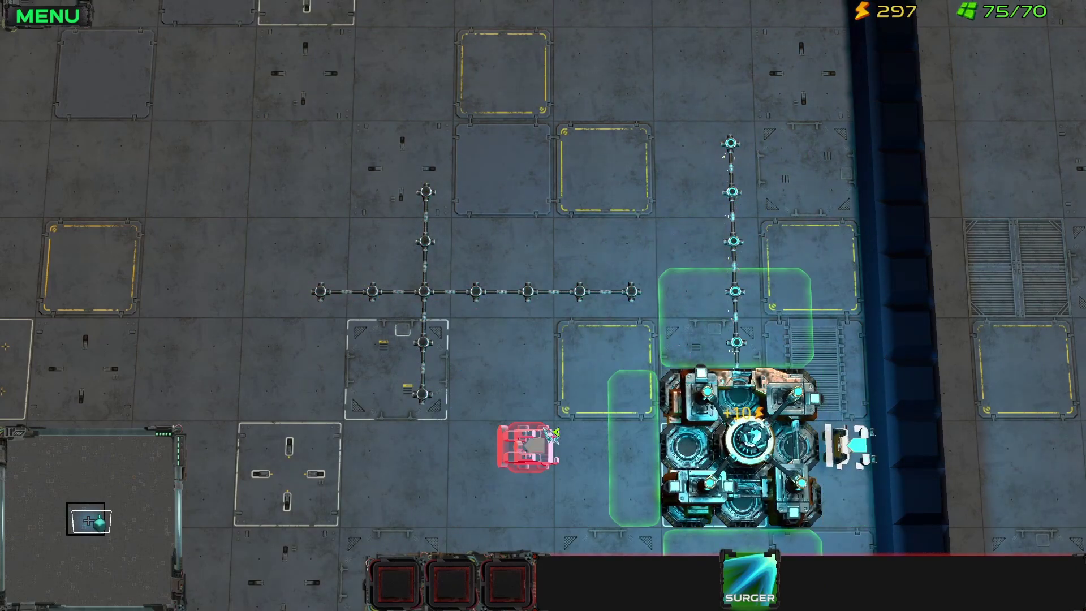
{"action": "key", "text": "s"}
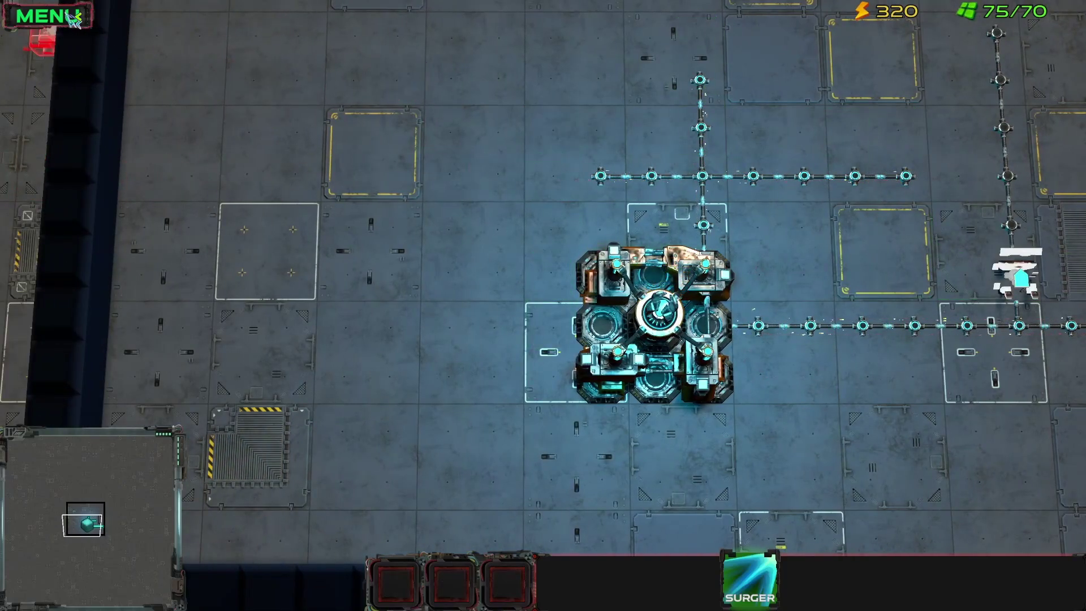
{"action": "key", "text": "Escape"}
{"action": "left_click", "coordinate": [542, 266]}
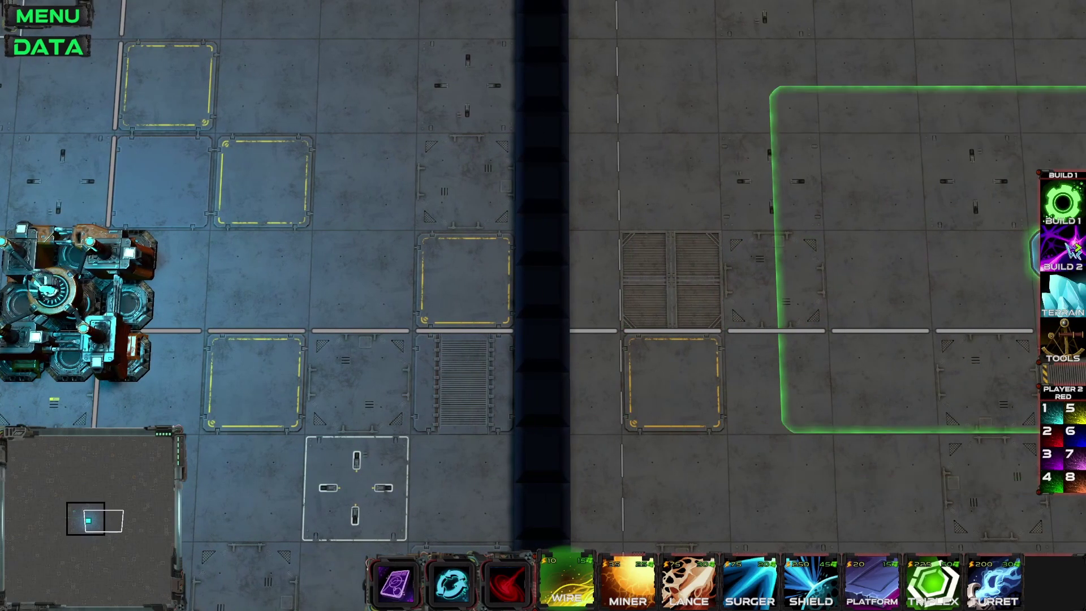
Place an HQ for Player 2 Red outside the walled area, near its southeast corner.
{"action": "left_click", "coordinate": [1062, 246]}
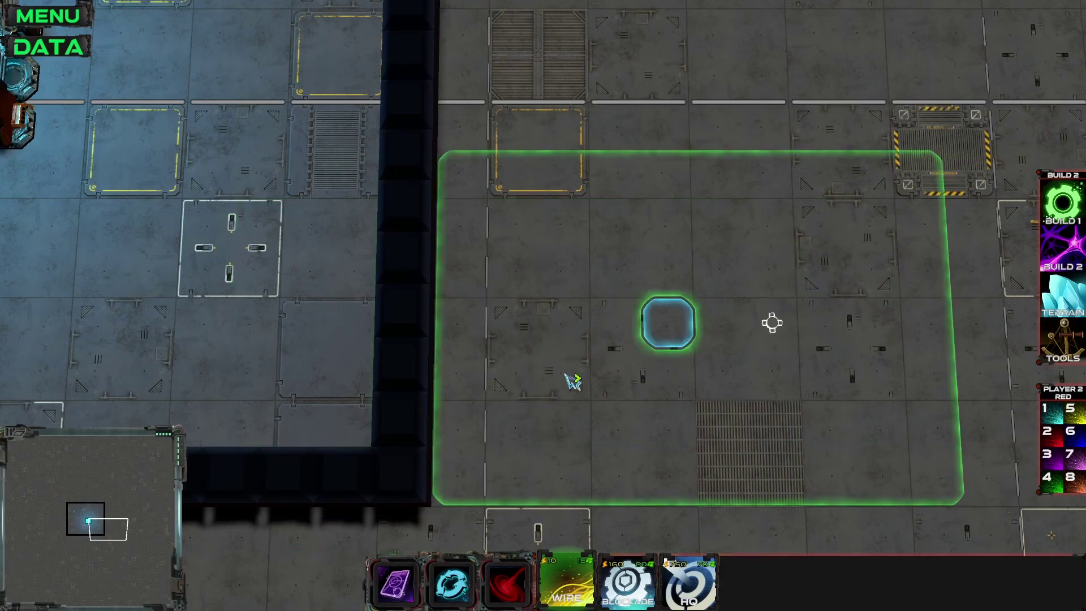
{"action": "left_click_drag", "start_coordinate": [563, 323], "coordinate": [673, 431]}
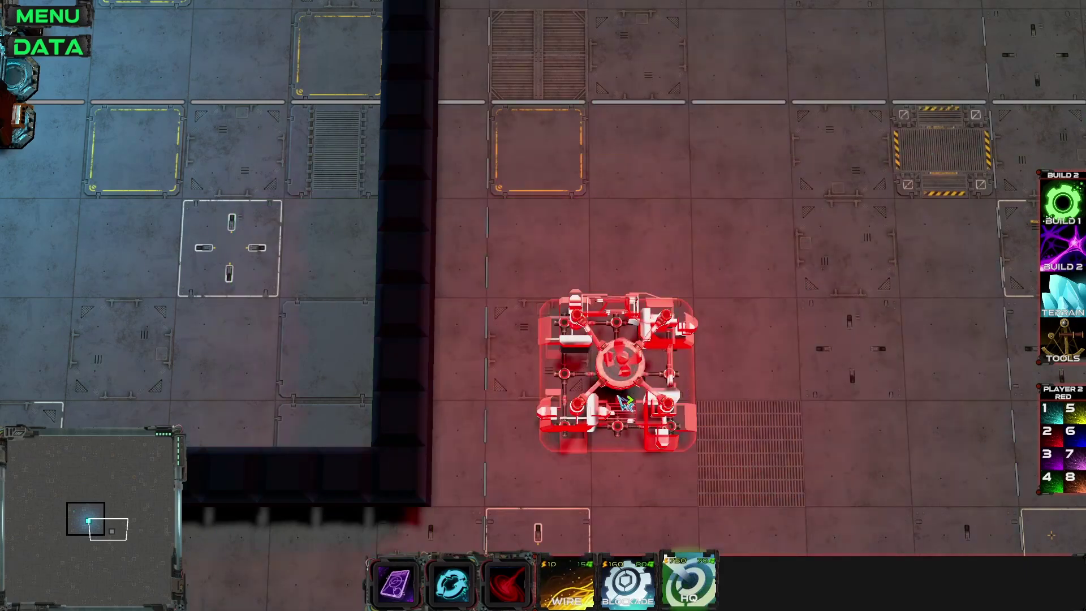
Place red relays on the west side of the red HQ, inside the east wall, and in the arena's southeast corner.
{"action": "left_click", "coordinate": [1076, 308]}
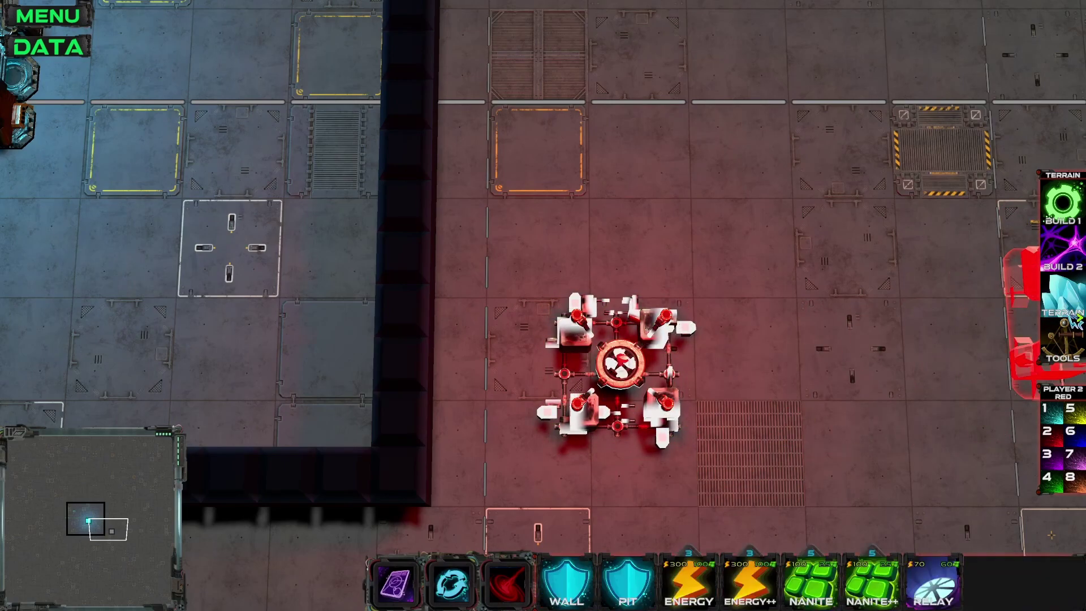
{"action": "left_click", "coordinate": [917, 563]}
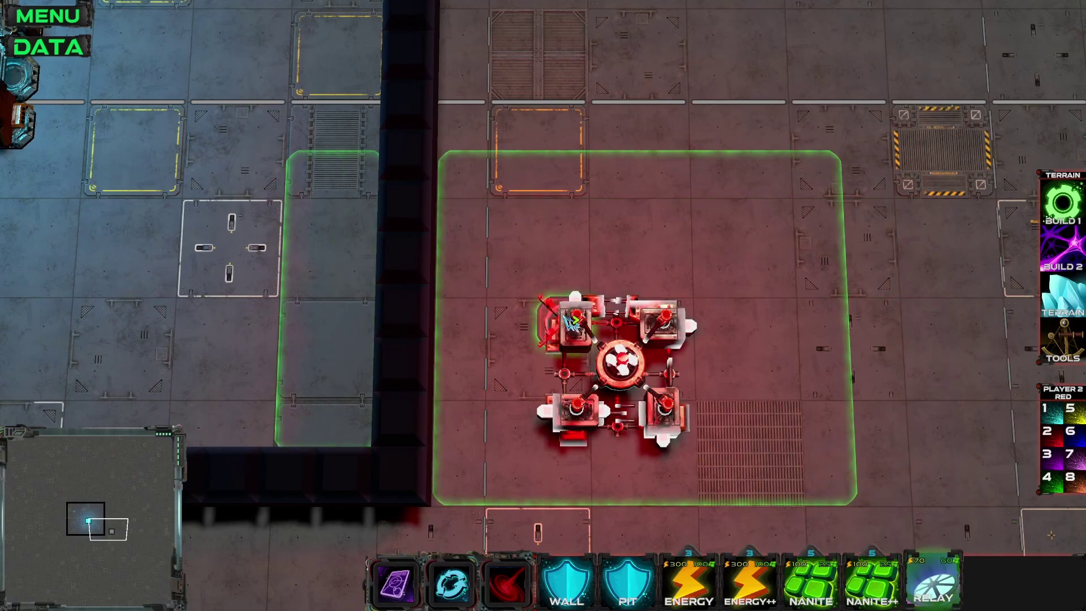
{"action": "key", "text": "Left"}
{"action": "key", "text": "Up"}
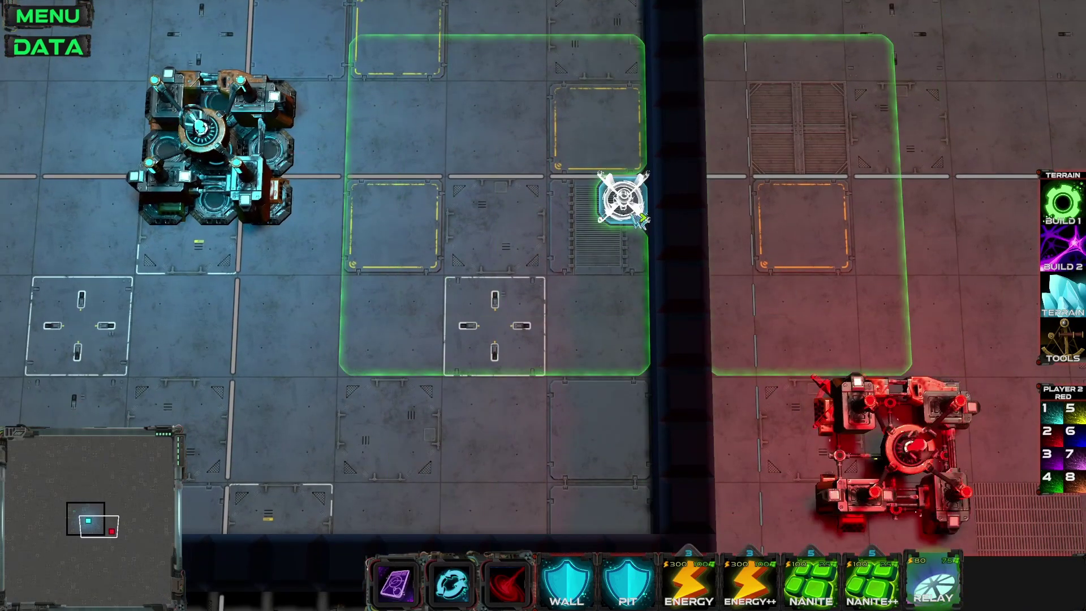
{"action": "left_click", "coordinate": [640, 217]}
{"action": "key", "text": "Down"}
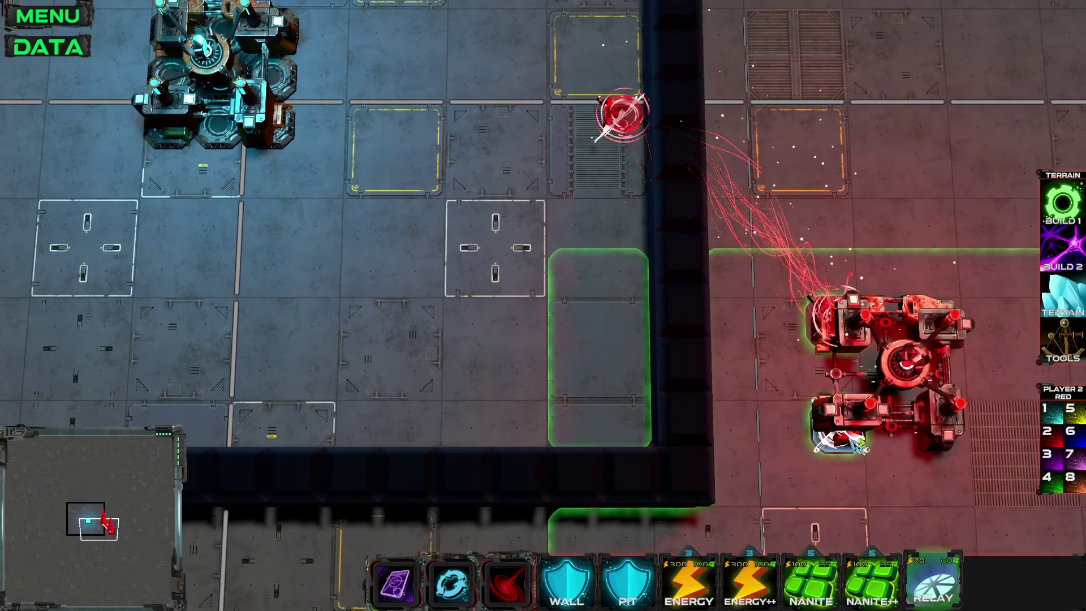
{"action": "left_click", "coordinate": [634, 429]}
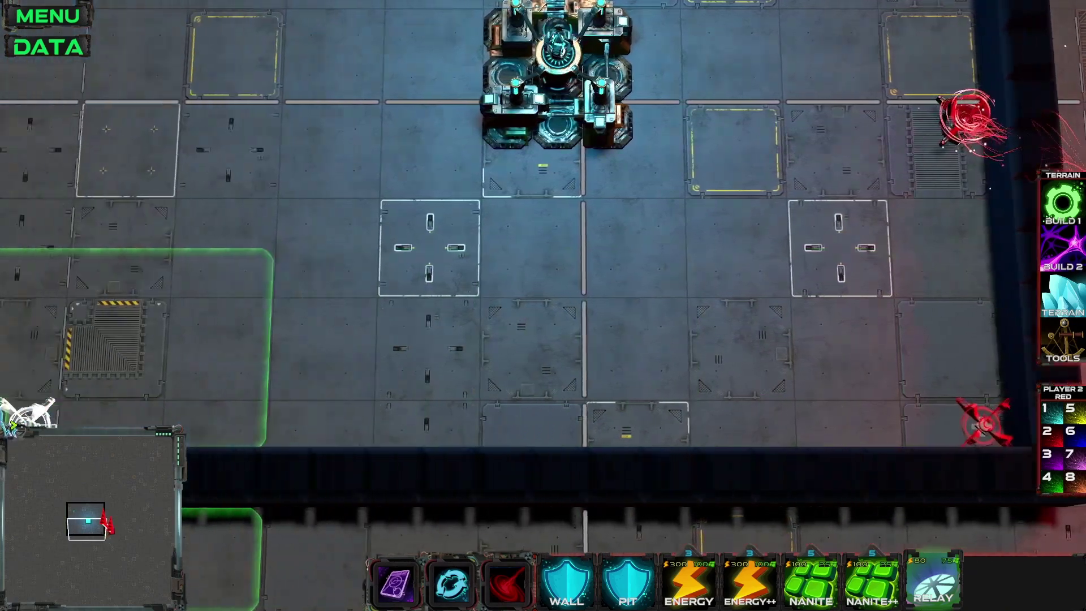
Place red relays in the southwest, northwest and northeast inner corners of the walled arena.
{"action": "key", "text": "Left"}
{"action": "left_click", "coordinate": [245, 418]}
{"action": "key", "text": "Up"}
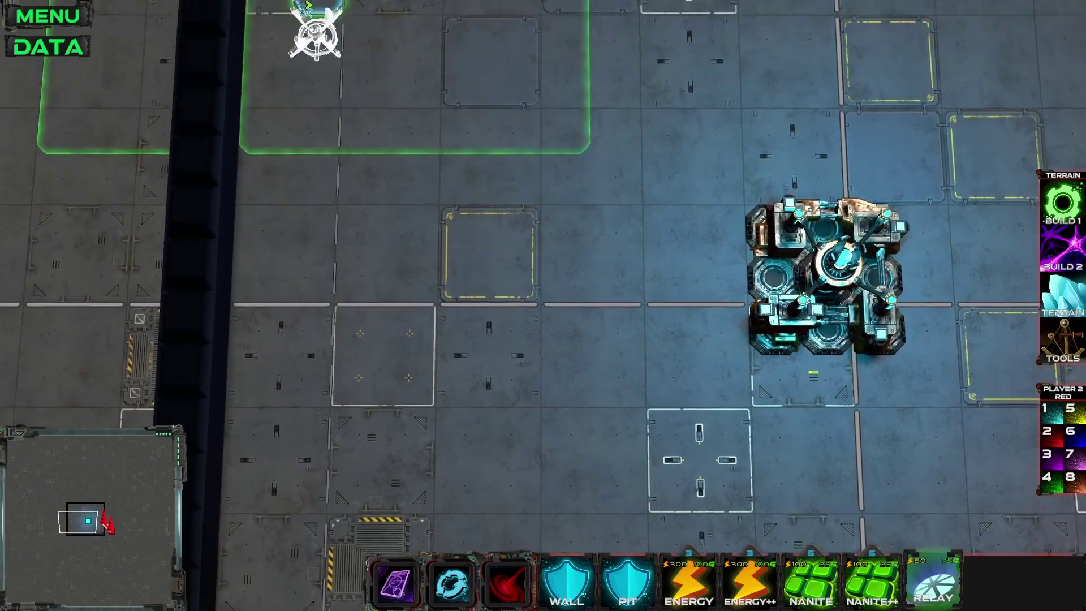
{"action": "left_click", "coordinate": [263, 52]}
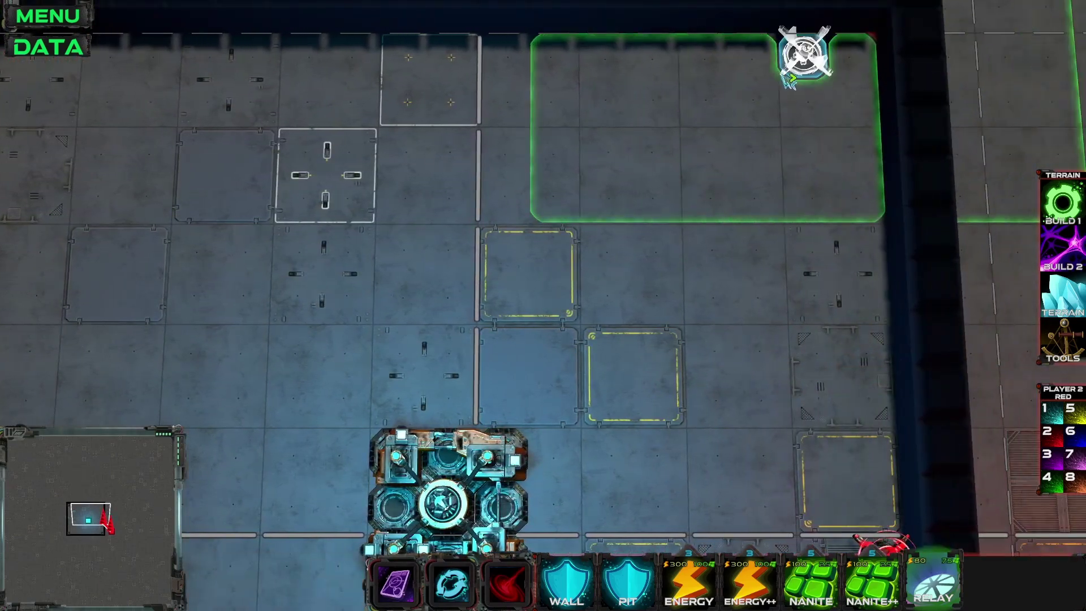
Connect the Player 2 Red relays with wires along the inside of the arena's east, north, west and south walls.
{"action": "key", "text": "Down"}
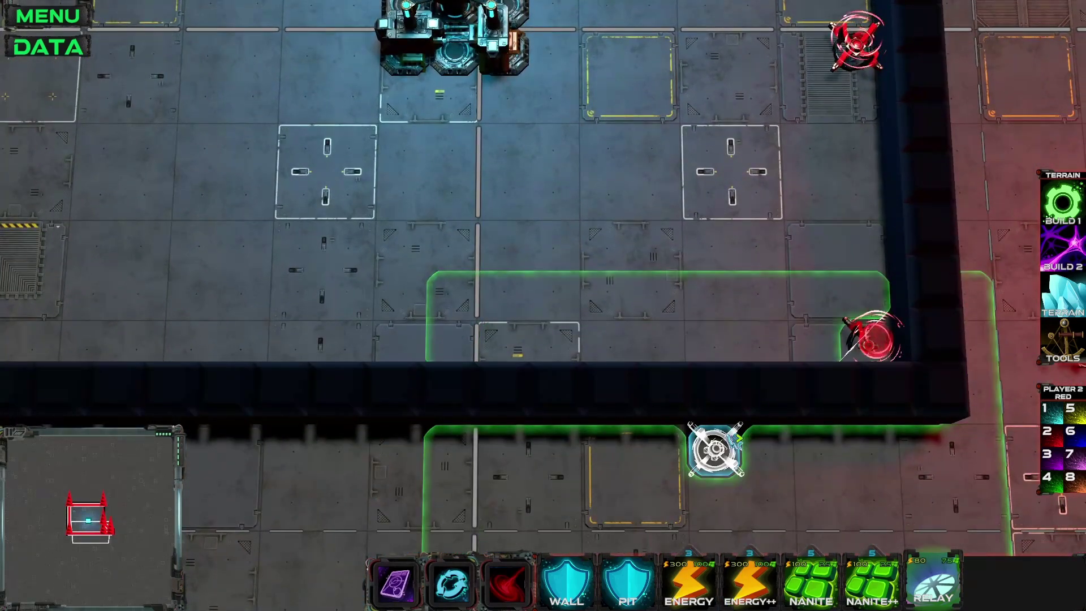
{"action": "key", "text": "Right"}
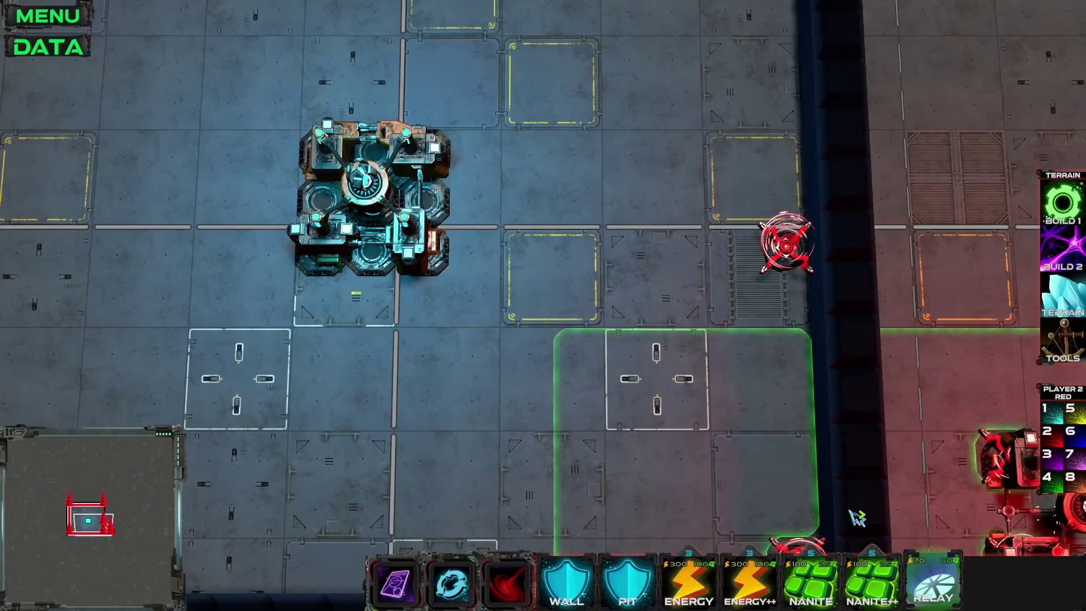
{"action": "left_click", "coordinate": [1070, 215]}
{"action": "left_click", "coordinate": [1074, 240]}
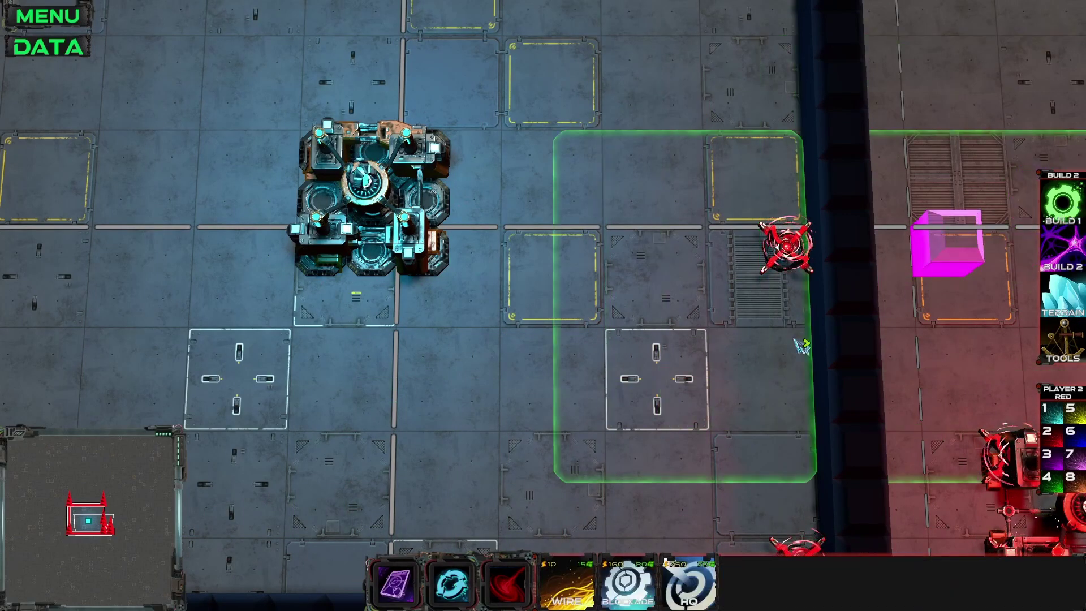
{"action": "key", "text": "s"}
{"action": "left_click", "coordinate": [809, 489]}
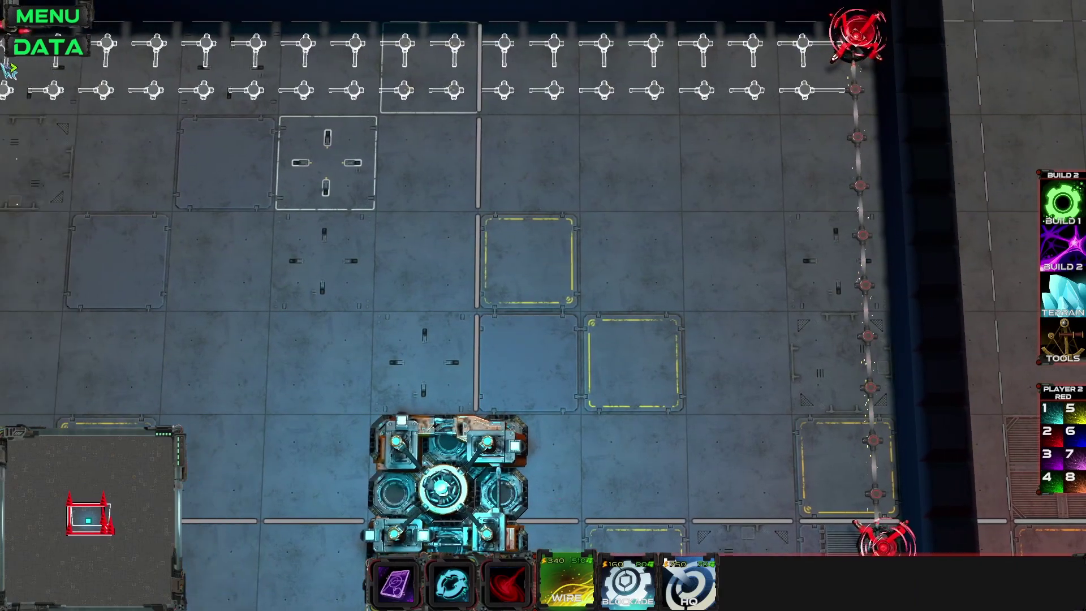
{"action": "left_click", "coordinate": [186, 48]}
{"action": "left_click", "coordinate": [249, 44]}
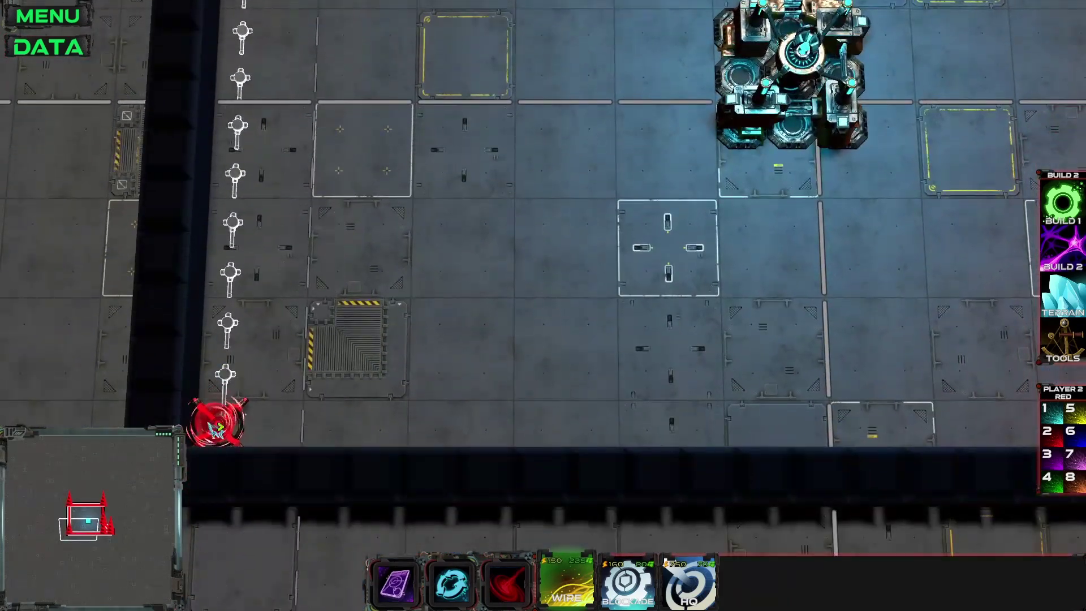
{"action": "left_click", "coordinate": [216, 428]}
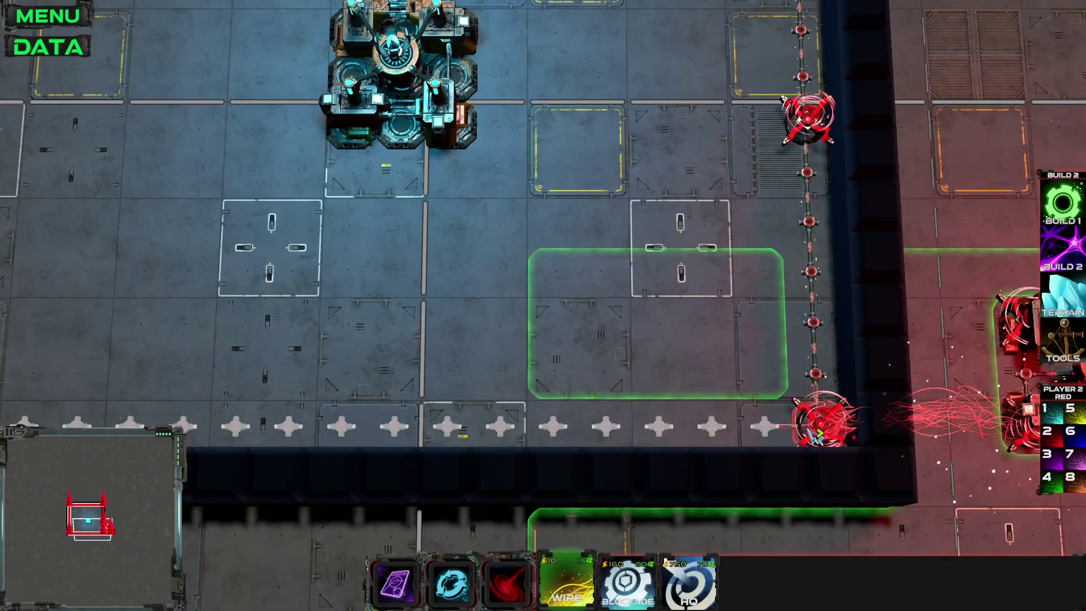
{"action": "left_click", "coordinate": [817, 432]}
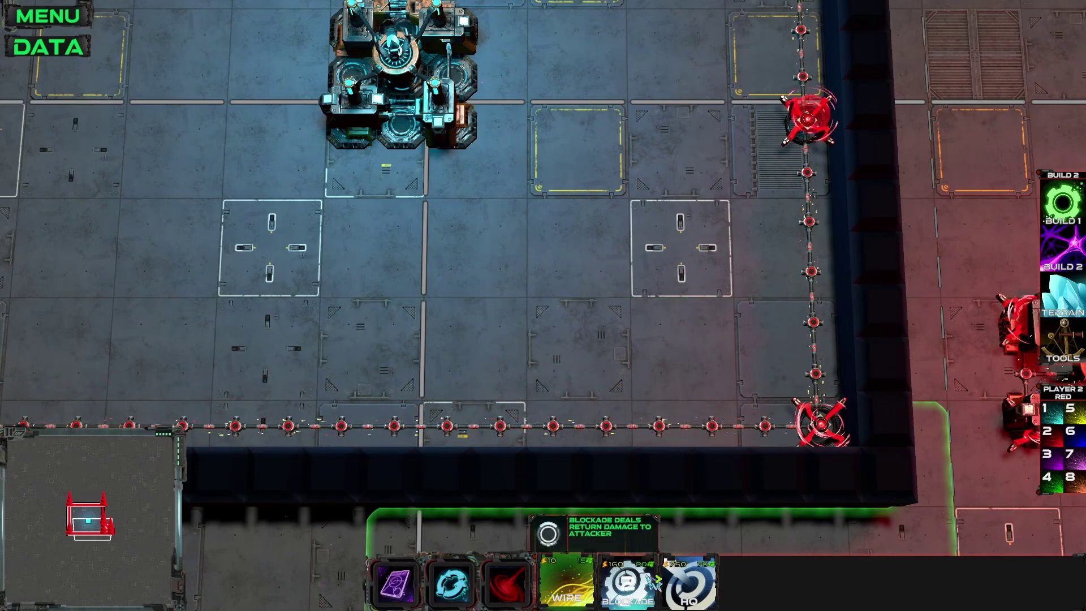
Place red blockades over the wires along all four inner walls of the arena.
{"action": "left_click", "coordinate": [639, 591]}
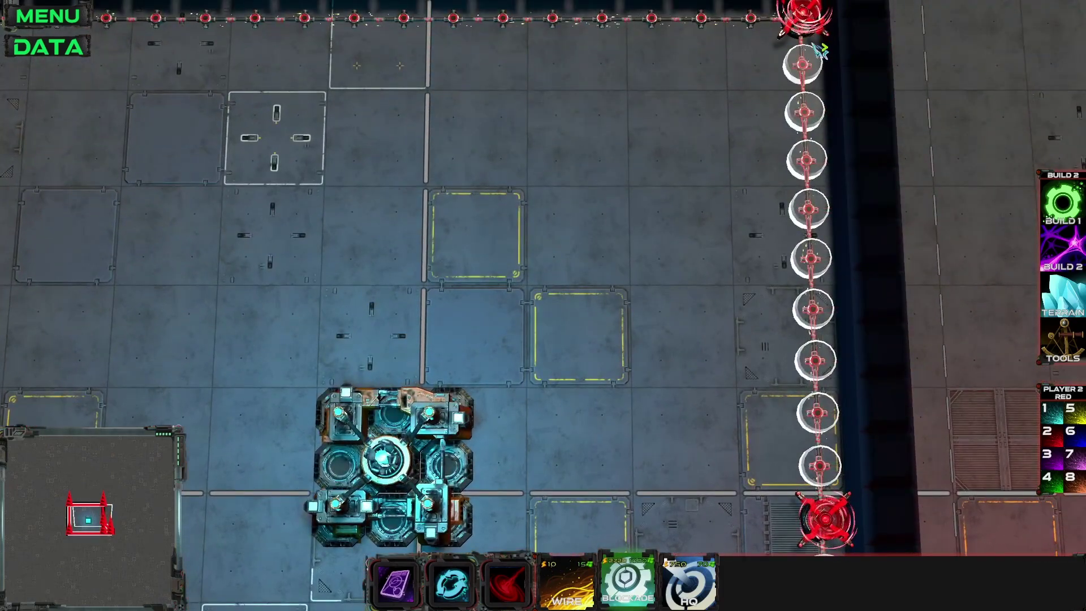
{"action": "left_click", "coordinate": [819, 50]}
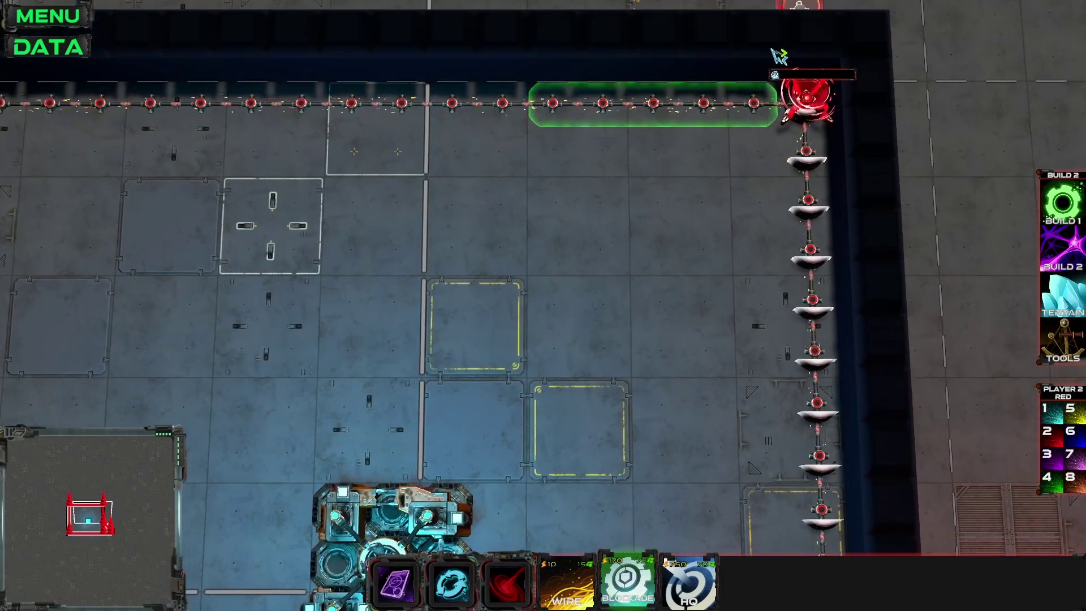
{"action": "left_click", "coordinate": [769, 114]}
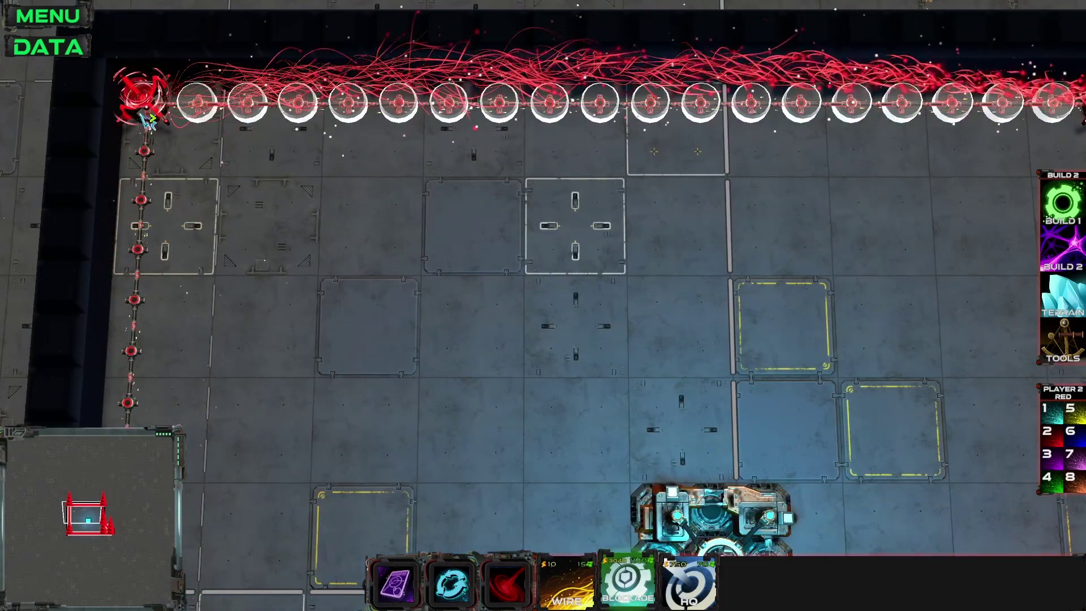
{"action": "left_click", "coordinate": [134, 168]}
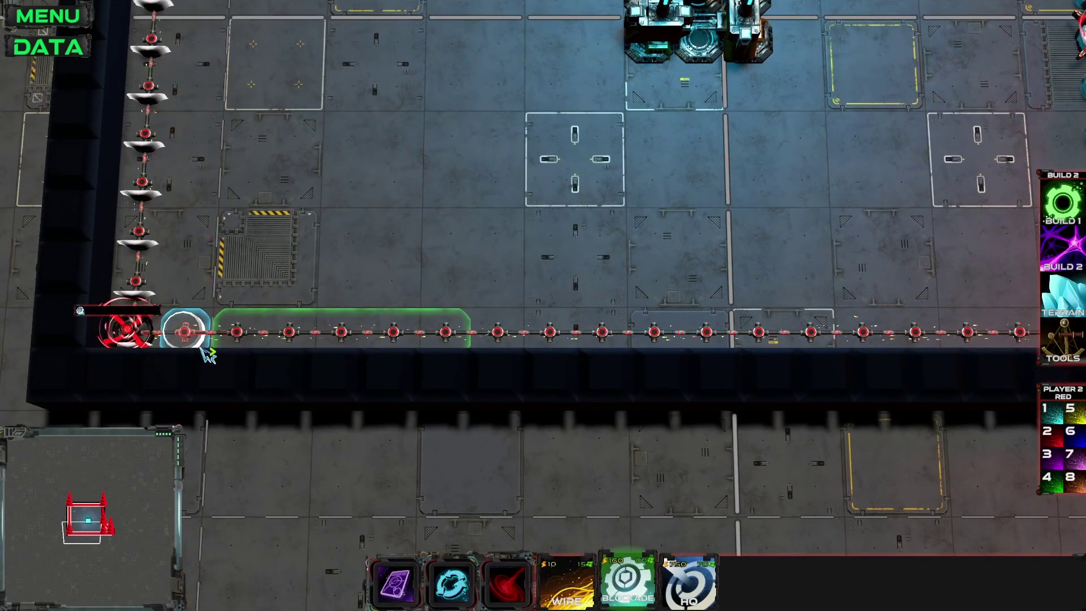
{"action": "left_click", "coordinate": [513, 367]}
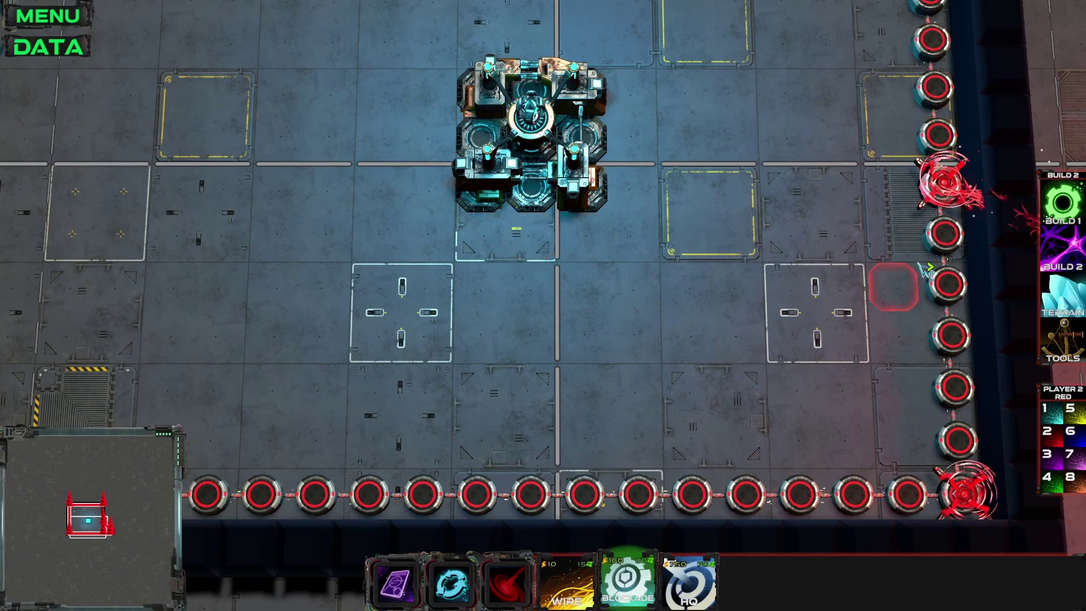
Open the PushPlayer AI card and launch its action recording.
{"action": "key", "text": "w"}
{"action": "key", "text": "s"}
{"action": "key", "text": "s"}
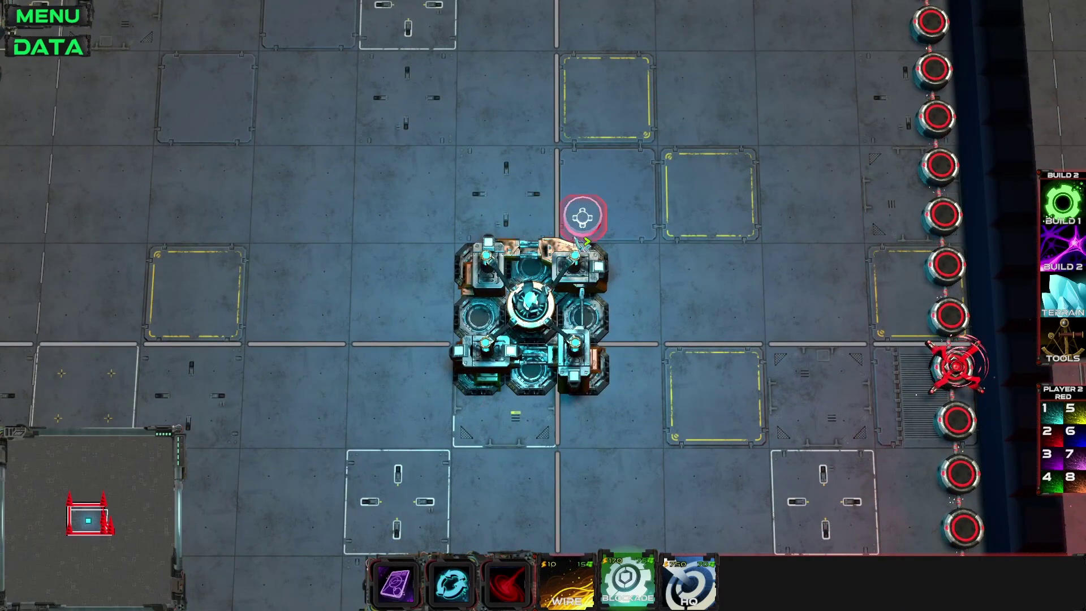
{"action": "key", "text": "s"}
{"action": "key", "text": "a"}
{"action": "left_click", "coordinate": [60, 52]}
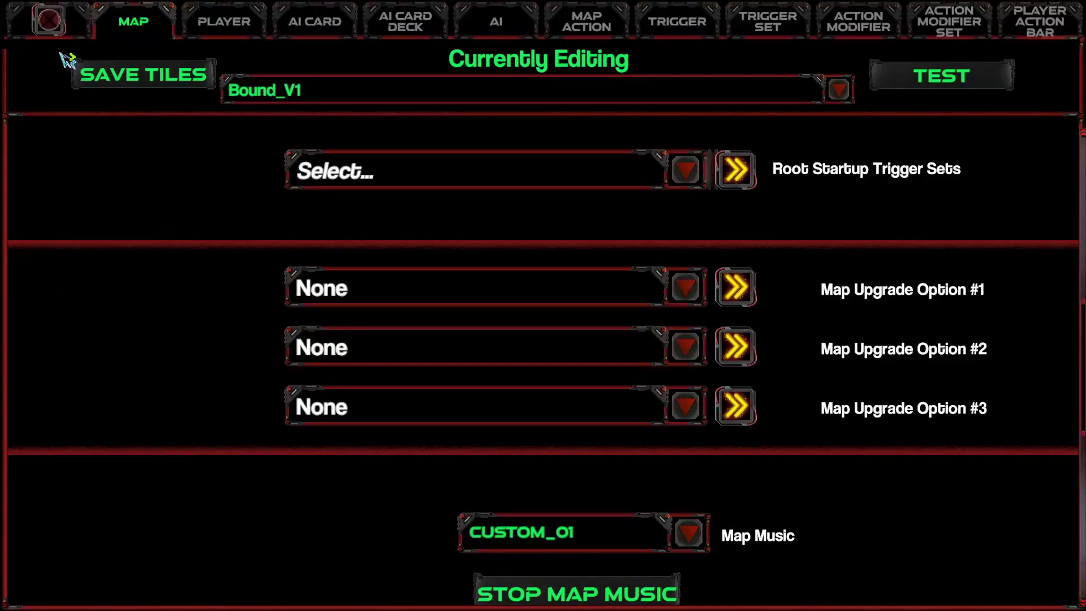
{"action": "left_click", "coordinate": [320, 27]}
{"action": "left_click", "coordinate": [304, 99]}
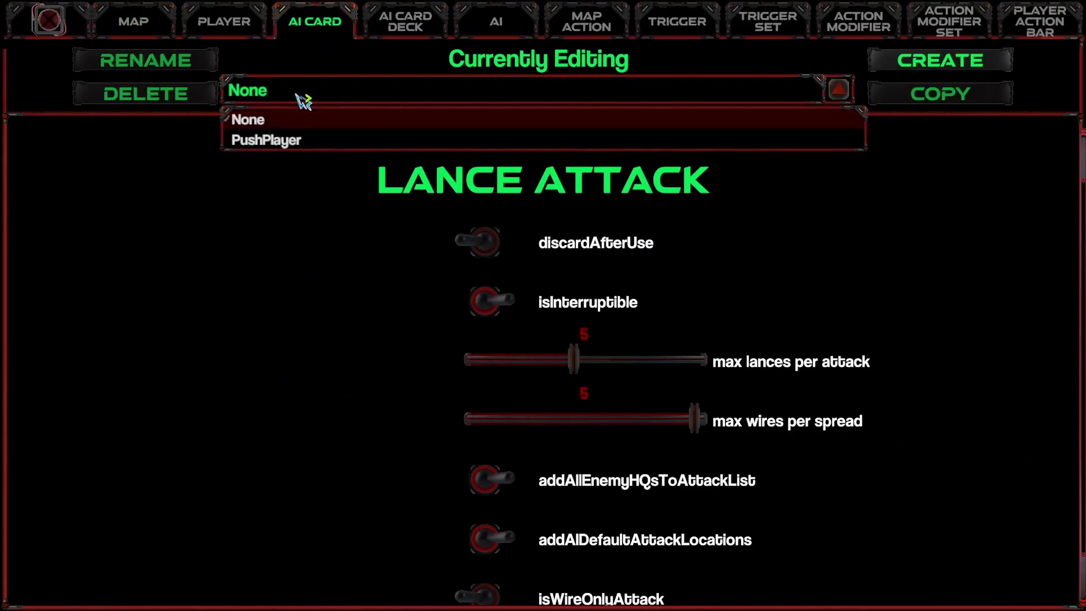
{"action": "left_click", "coordinate": [290, 143]}
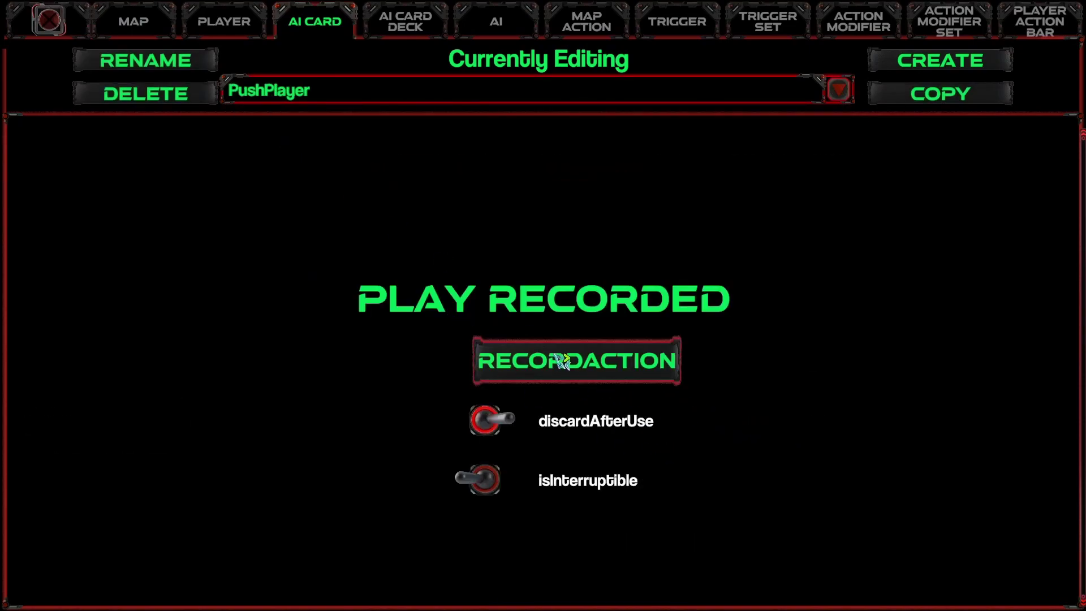
{"action": "left_click", "coordinate": [565, 373]}
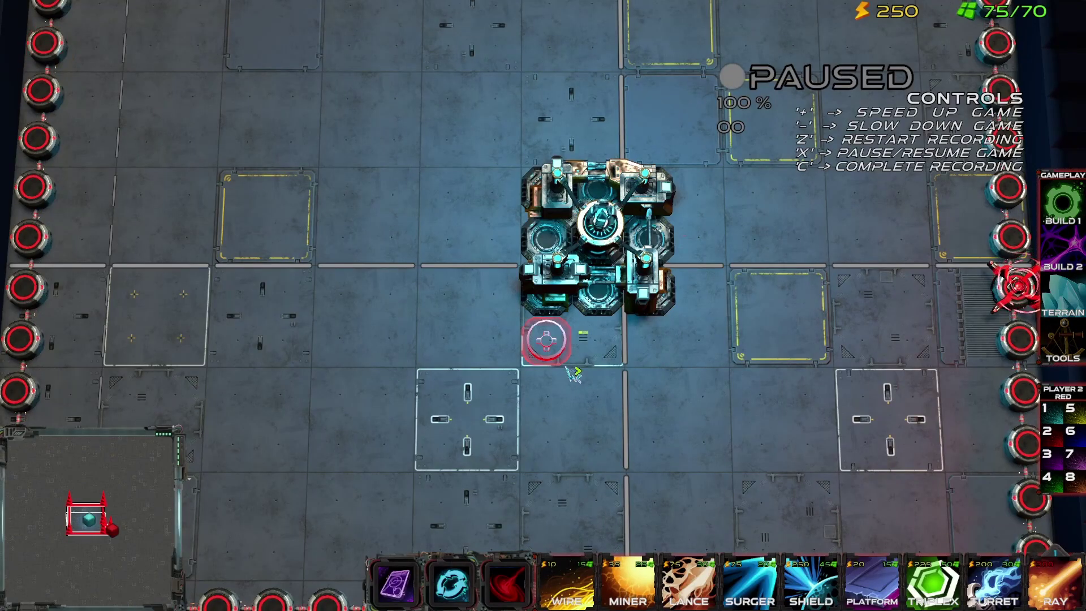
Start recording the gameplay and lay rows of red wires across the arena south of the cyan HQ.
{"action": "key", "text": "1"}
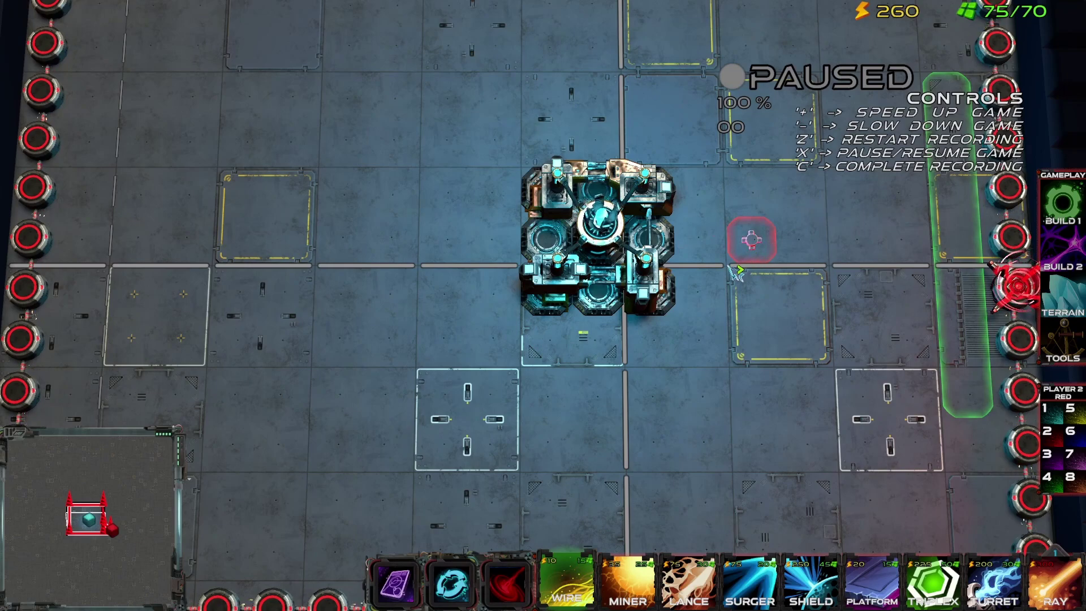
{"action": "key", "text": "x"}
{"action": "left_click", "coordinate": [761, 65]}
{"action": "key", "text": "1"}
{"action": "key", "text": "w"}
{"action": "key", "text": "4"}
{"action": "key", "text": "a"}
{"action": "key", "text": "s"}
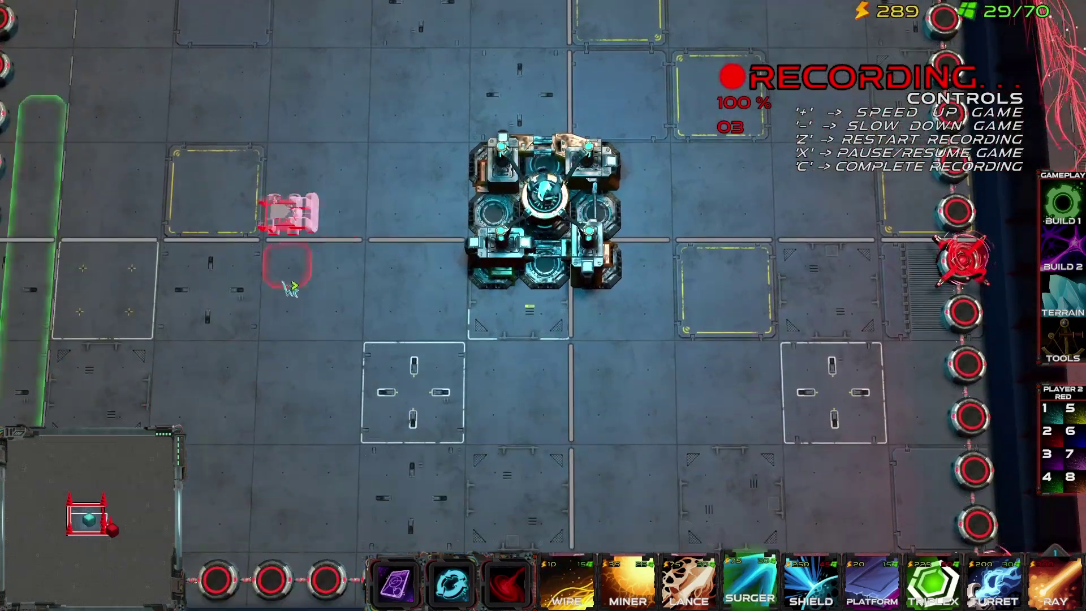
{"action": "key", "text": "s"}
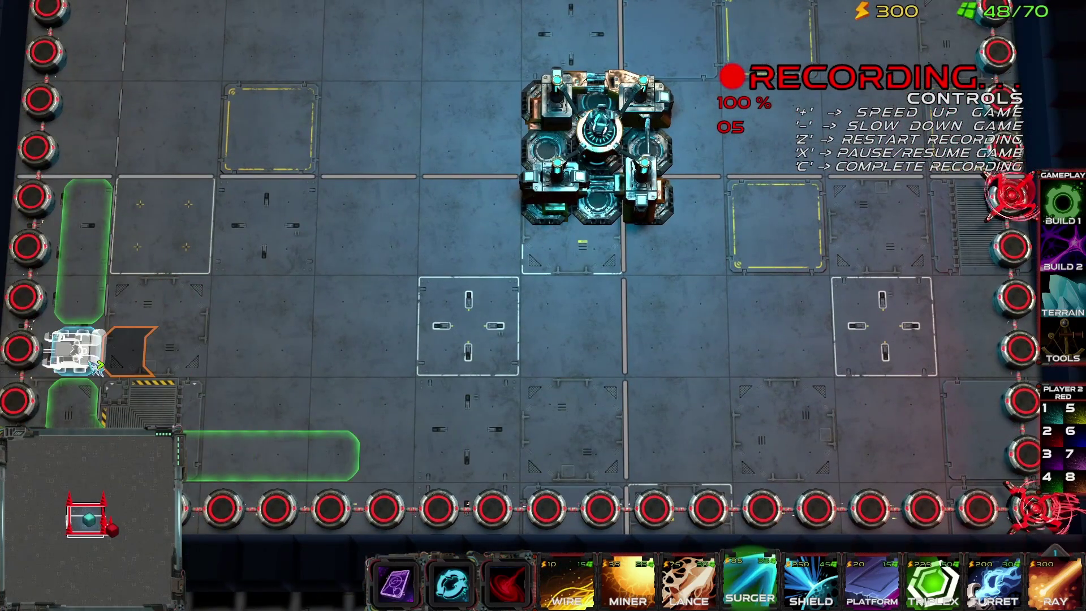
{"action": "key", "text": "1"}
{"action": "left_click_drag", "start_coordinate": [91, 362], "coordinate": [860, 5]}
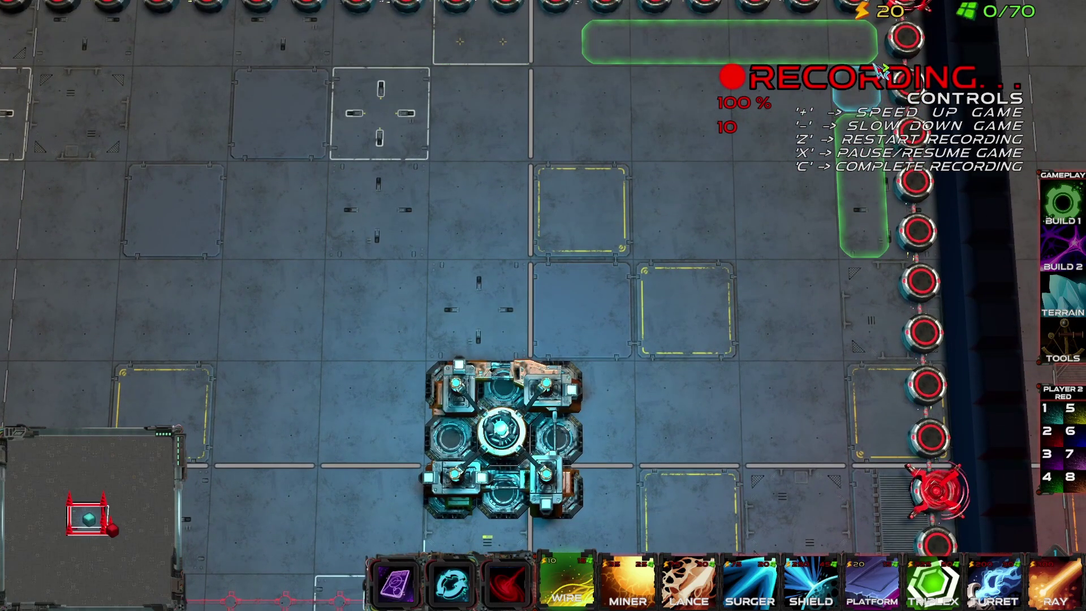
{"action": "left_click_drag", "start_coordinate": [862, 46], "coordinate": [3, 607]}
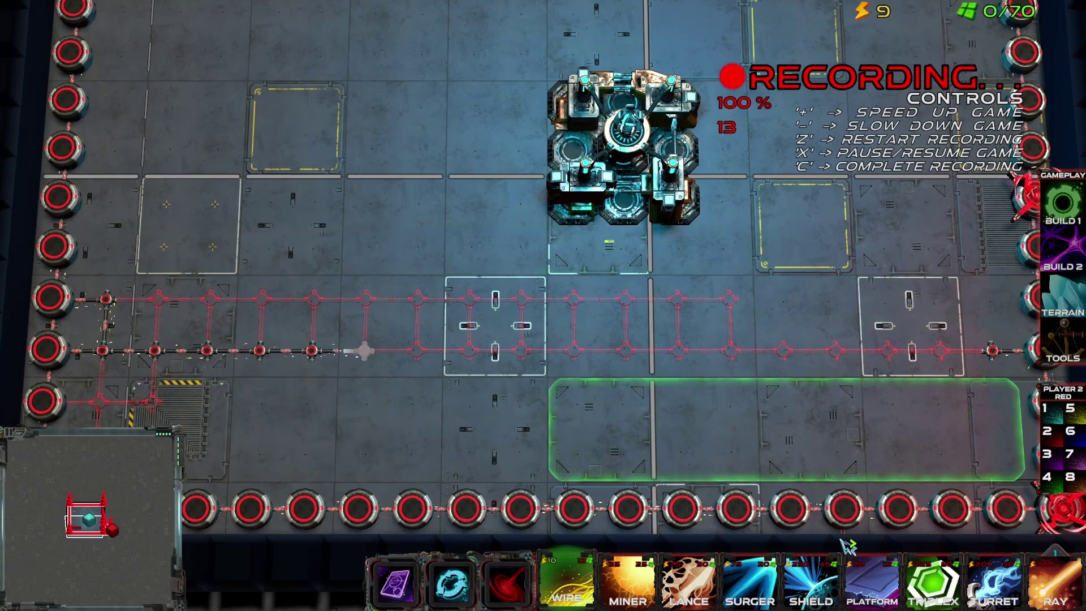
Try to place red surgers along the arena's west, north and east sides, and complete the recording.
{"action": "left_click", "coordinate": [750, 578]}
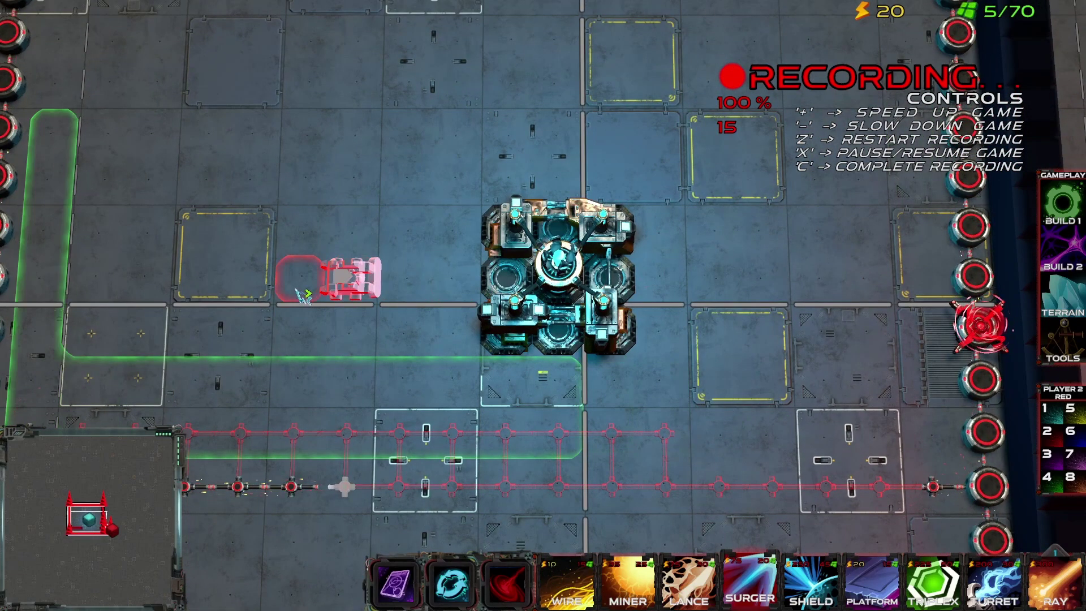
{"action": "left_click_drag", "start_coordinate": [89, 282], "coordinate": [923, 275]}
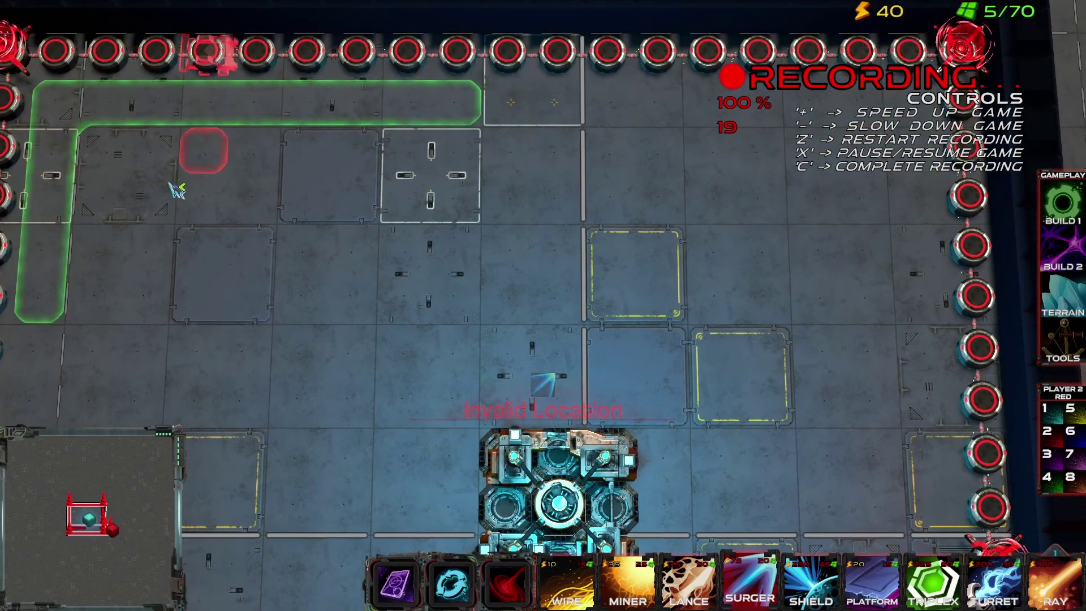
{"action": "left_click", "coordinate": [104, 149]}
{"action": "left_click", "coordinate": [911, 121]}
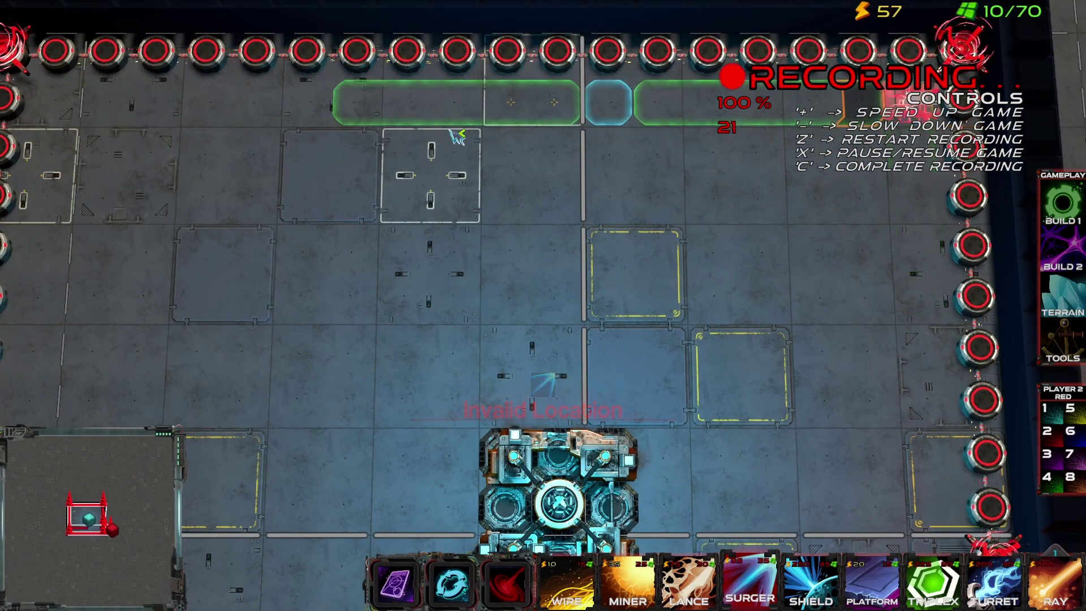
{"action": "left_click", "coordinate": [77, 110]}
{"action": "left_click_drag", "start_coordinate": [89, 390], "coordinate": [729, 391]}
{"action": "left_click_drag", "start_coordinate": [105, 141], "coordinate": [797, 164]}
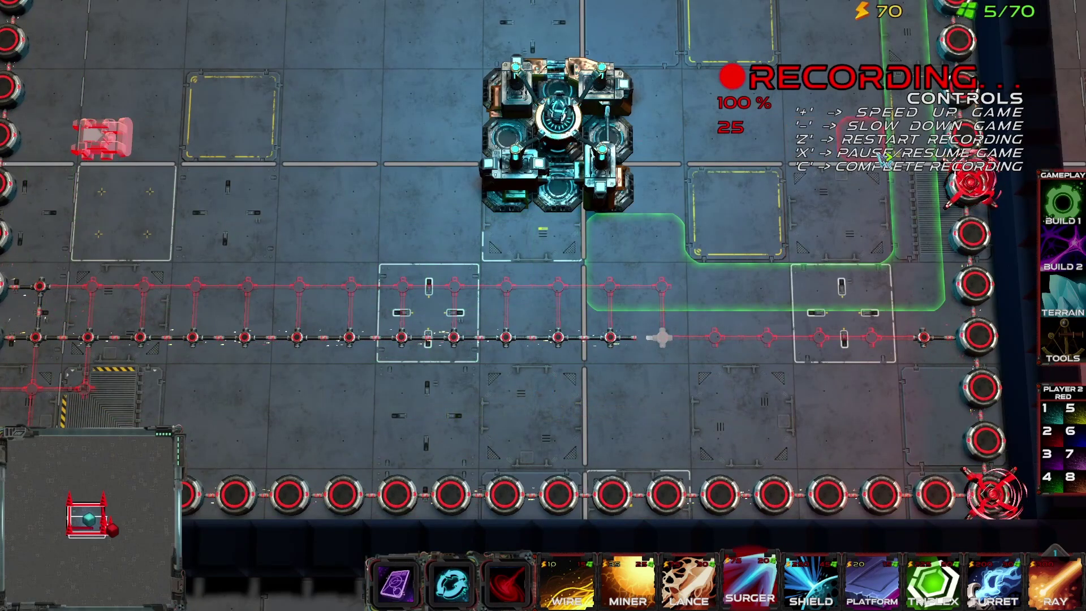
{"action": "left_click_drag", "start_coordinate": [883, 159], "coordinate": [880, 156]}
{"action": "left_click_drag", "start_coordinate": [813, 168], "coordinate": [784, 94]}
{"action": "left_click_drag", "start_coordinate": [869, 194], "coordinate": [859, 305]}
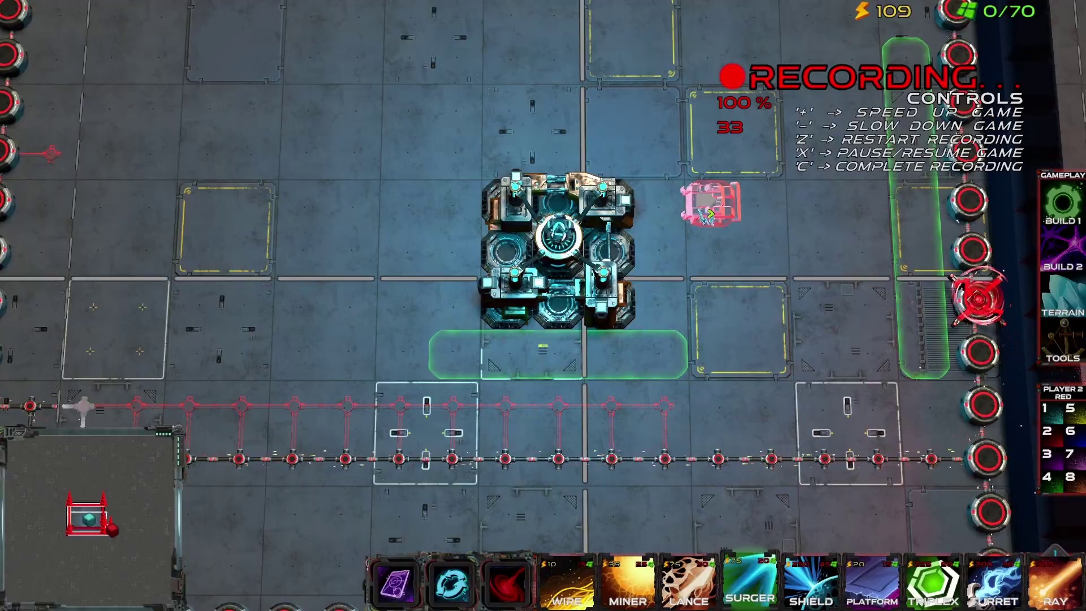
{"action": "key", "text": "c"}
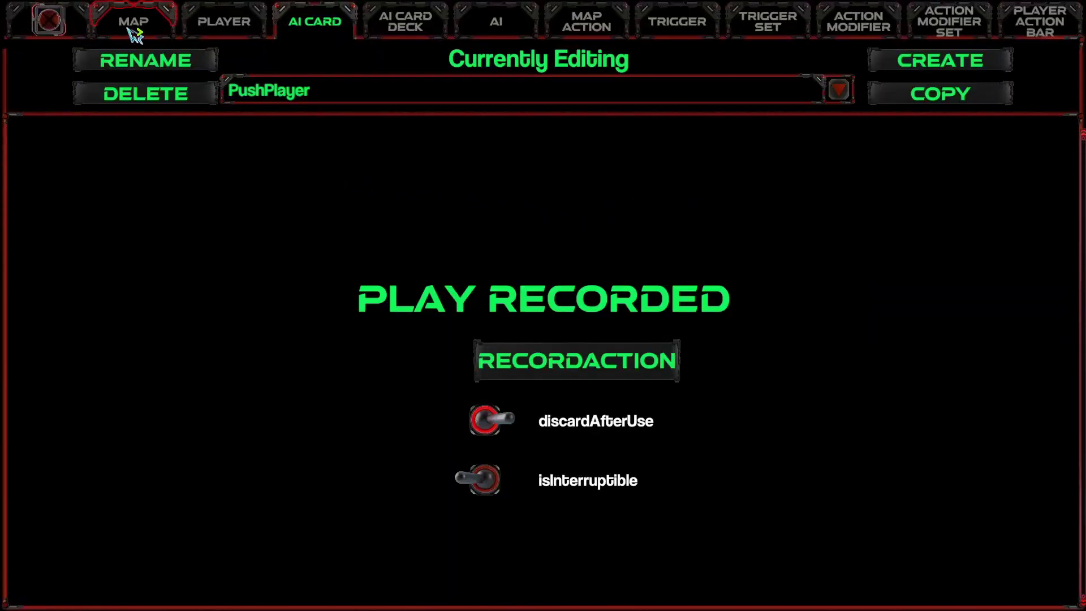
Delete the leftover red wires south of the cyan HQ in the map editor, and reopen the map data.
{"action": "left_click", "coordinate": [48, 20]}
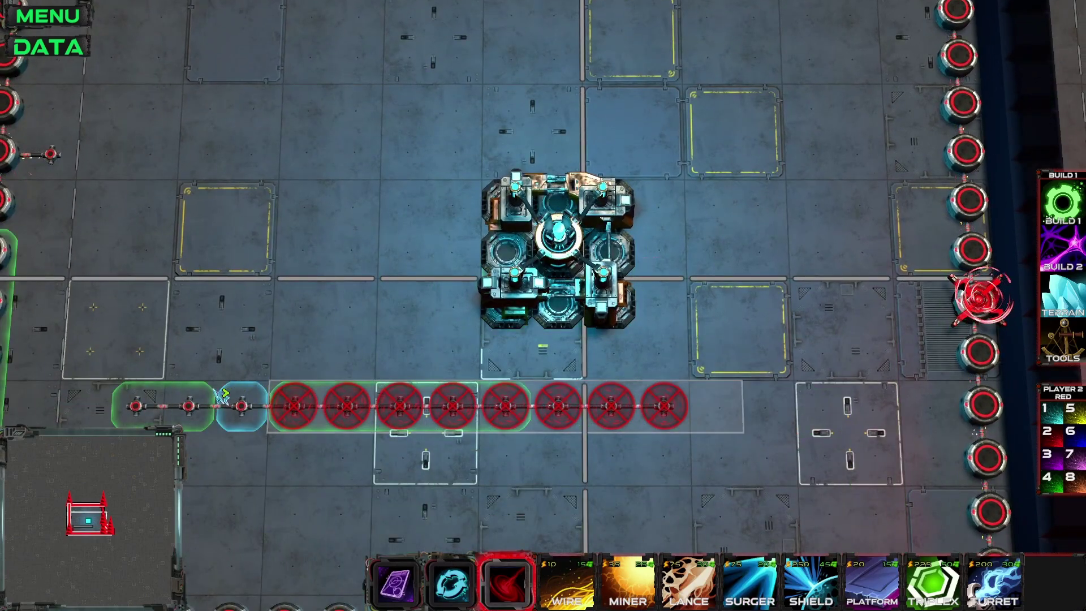
{"action": "left_click", "coordinate": [68, 55]}
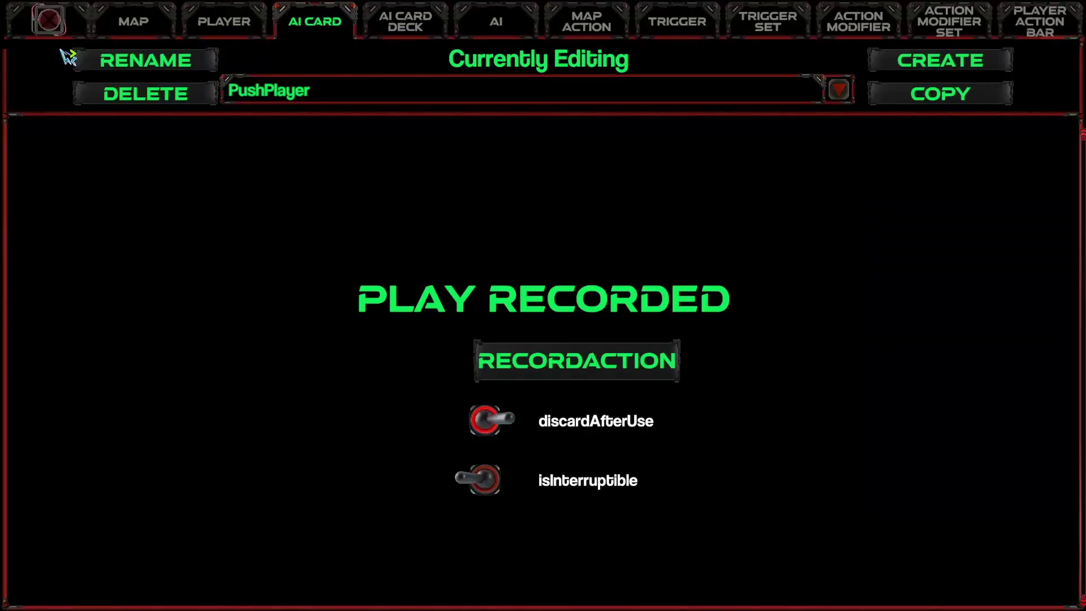
Test the Bound_V1 map and fill the walled arena around the cyan HQ with a grid of cyan wires.
{"action": "left_click", "coordinate": [142, 21]}
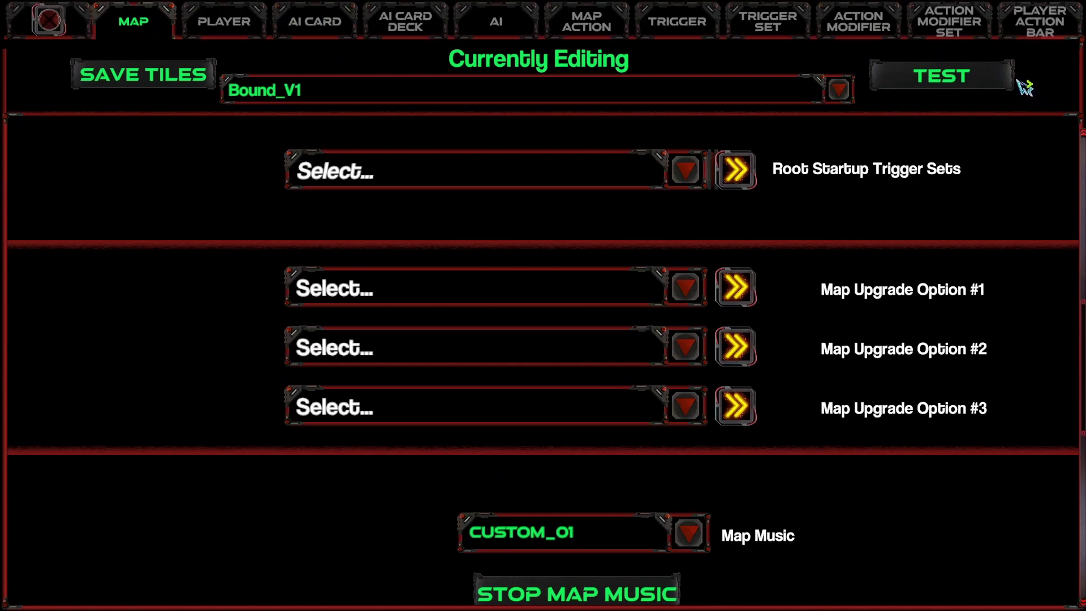
{"action": "left_click", "coordinate": [974, 89]}
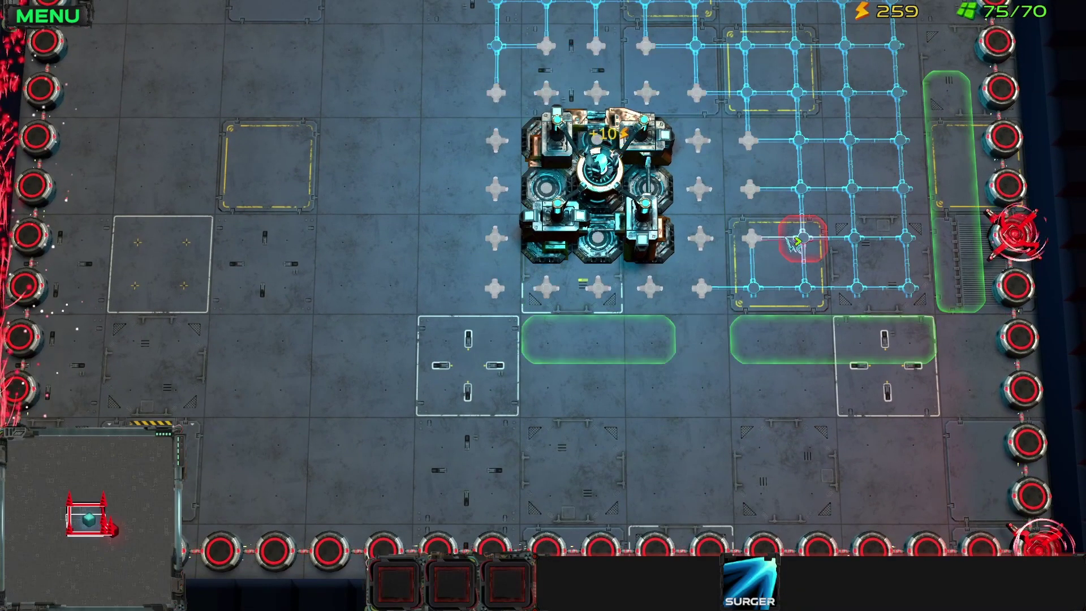
{"action": "key", "text": "d"}
{"action": "key", "text": "w"}
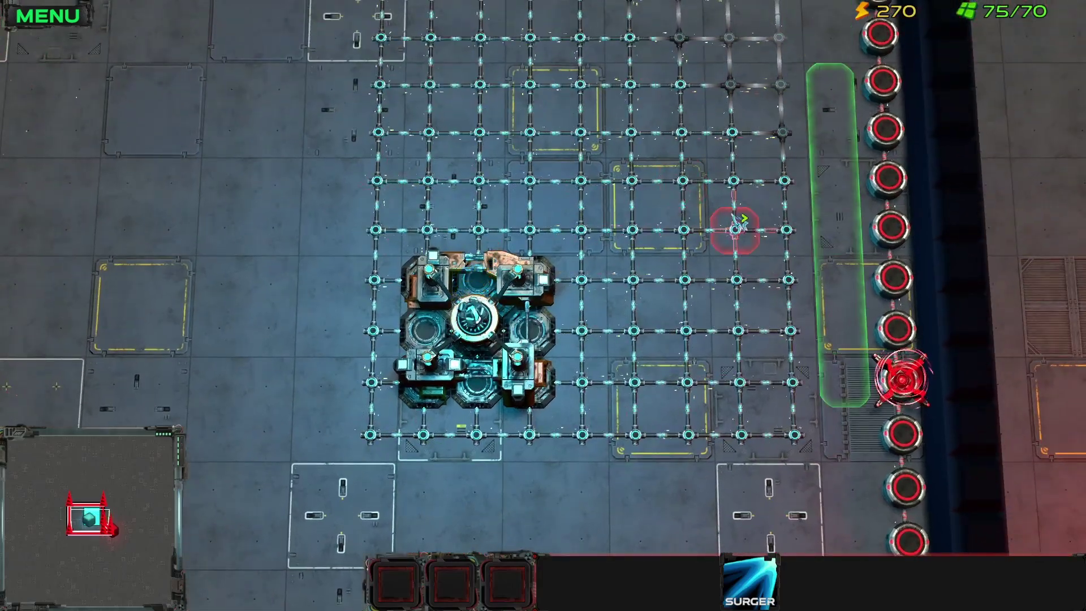
{"action": "key", "text": "w"}
{"action": "key", "text": "s"}
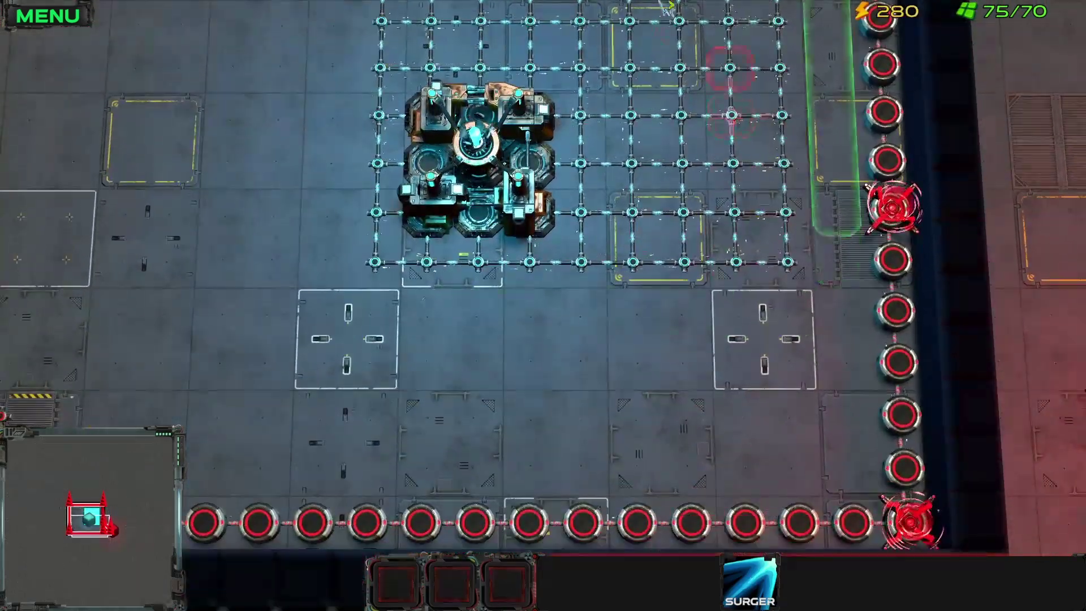
{"action": "key", "text": "w"}
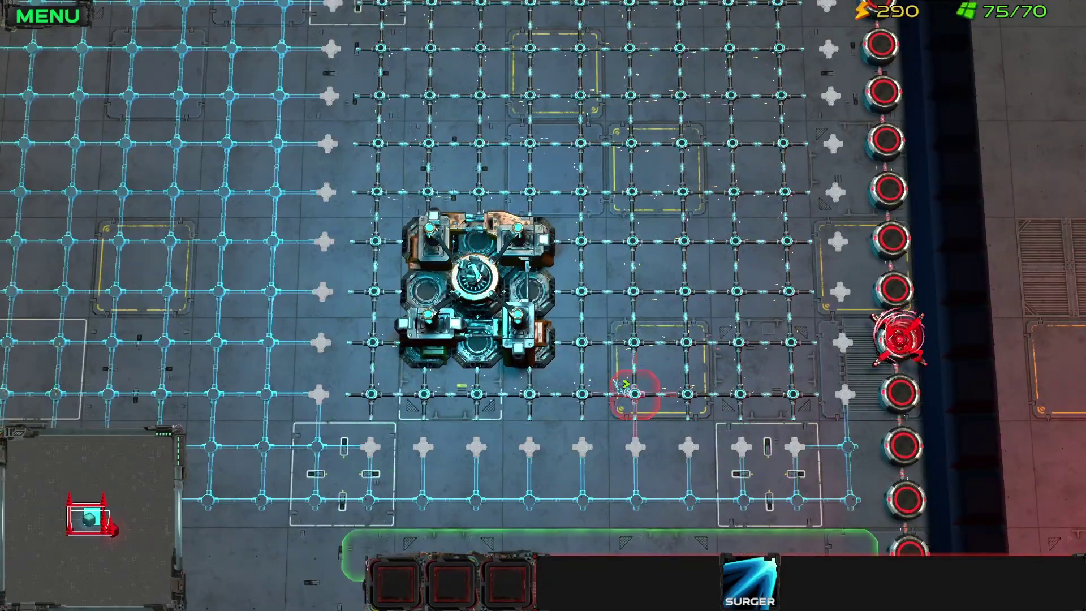
{"action": "key", "text": "s"}
{"action": "key", "text": "a"}
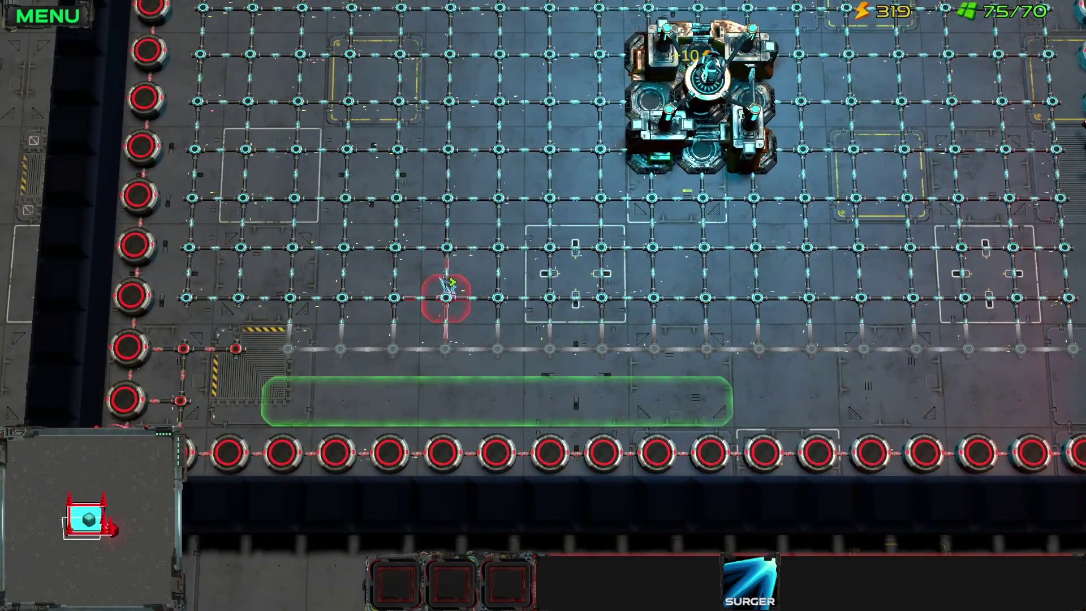
{"action": "key", "text": "s"}
{"action": "key", "text": "d"}
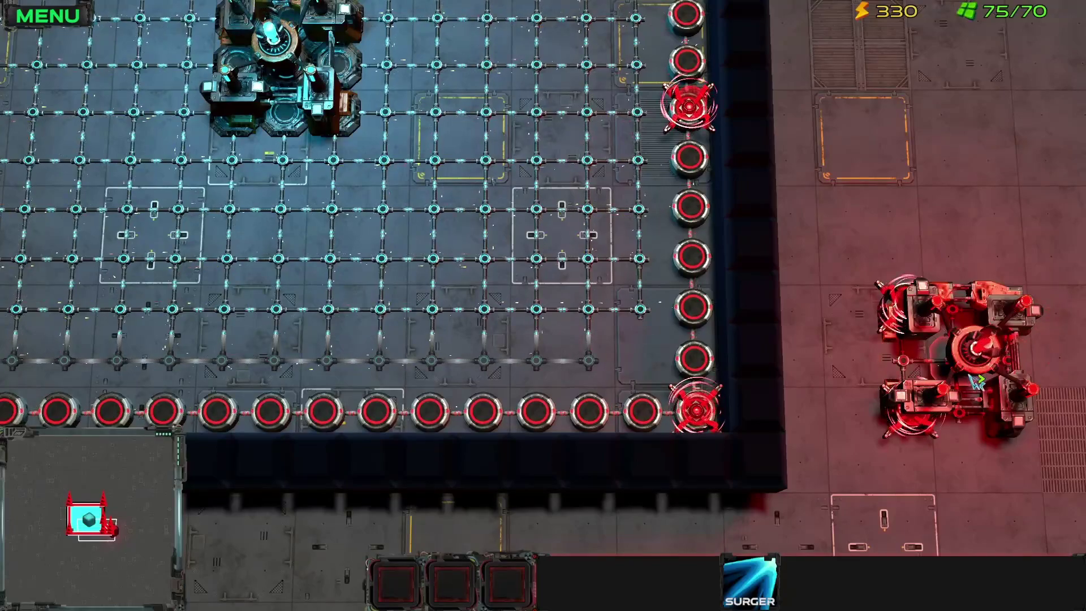
{"action": "key", "text": "a"}
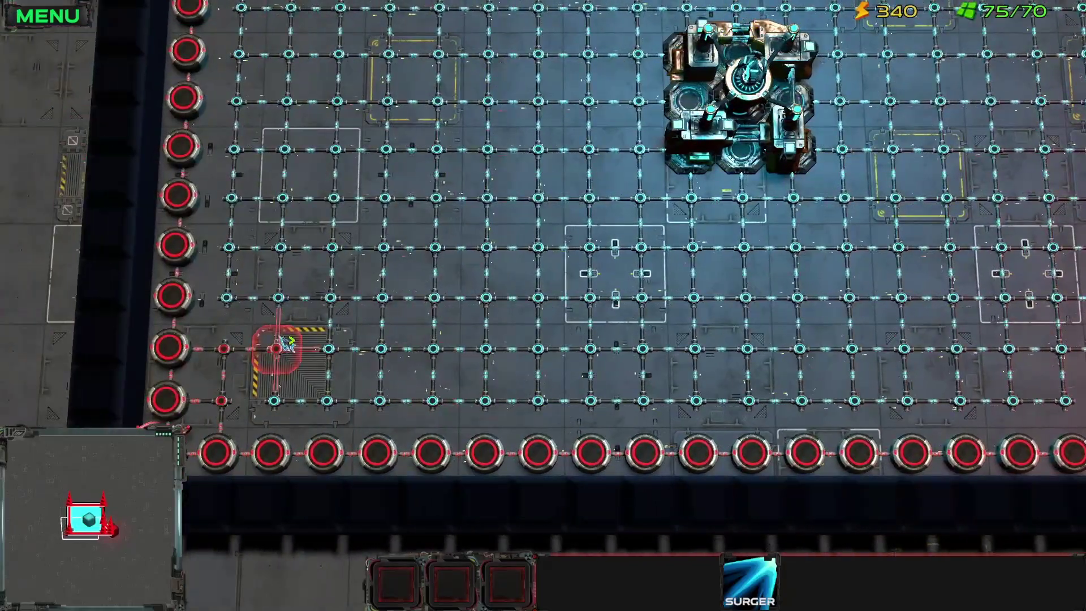
Launch surgers to push the cyan HQ against the east blockades, and return from the test to map editing.
{"action": "key", "text": "w"}
{"action": "key", "text": "d"}
{"action": "key", "text": "1"}
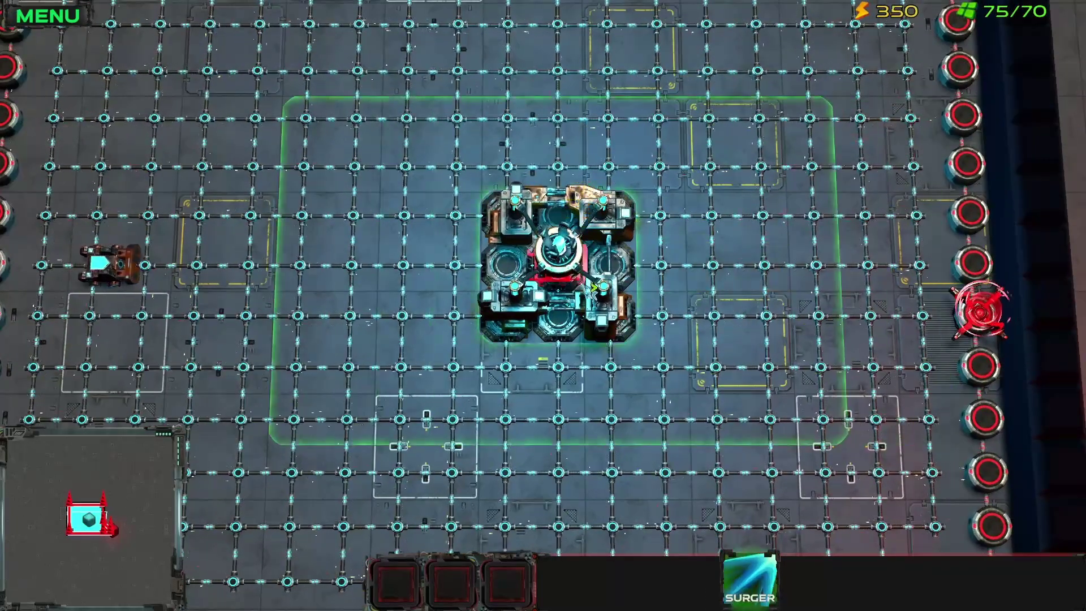
{"action": "key", "text": "d"}
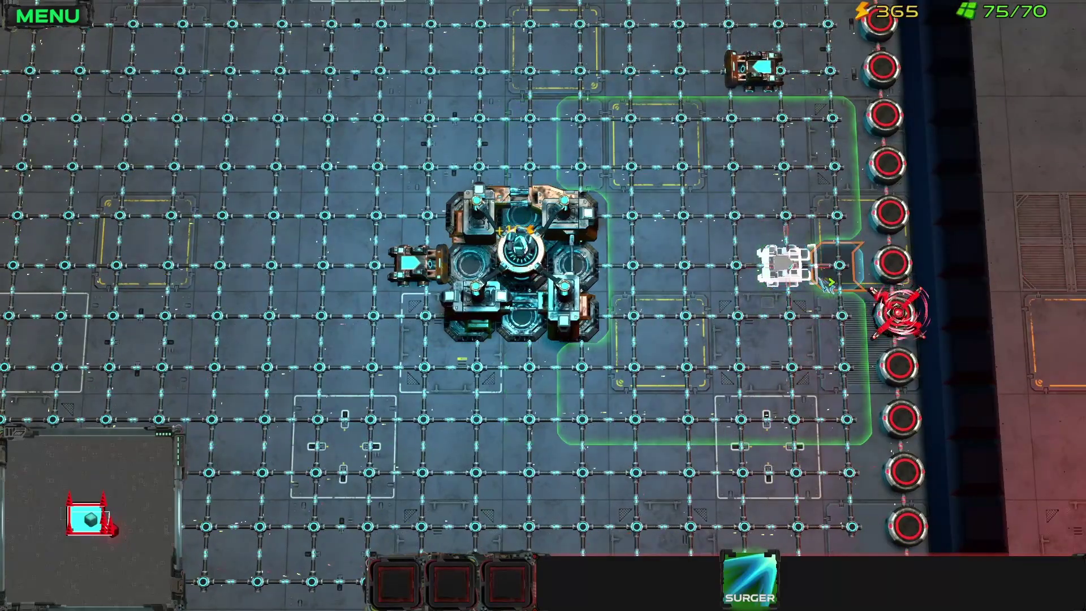
{"action": "left_click", "coordinate": [959, 313]}
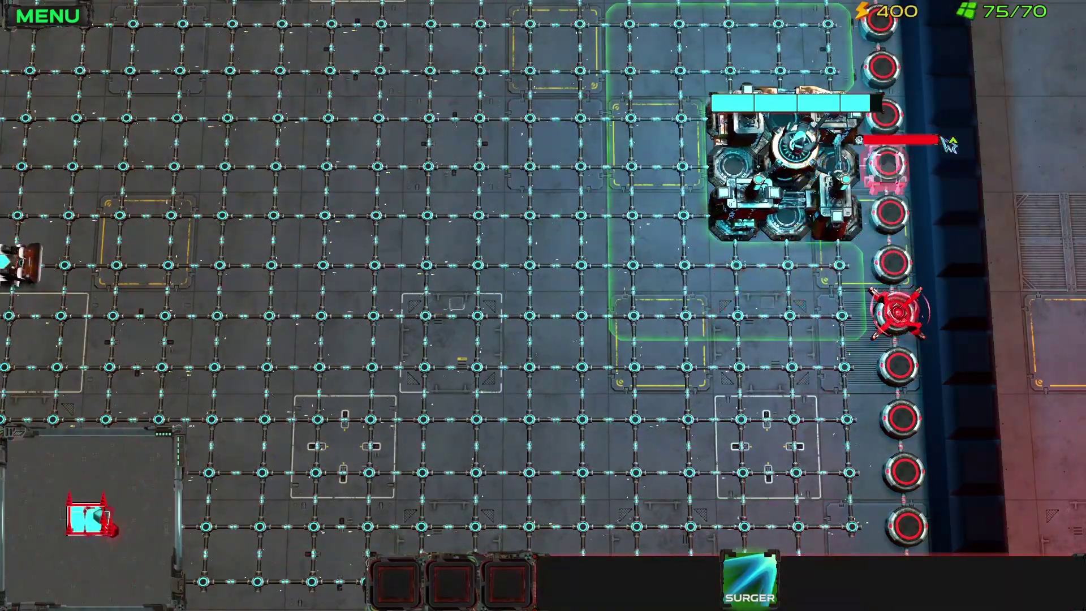
{"action": "key", "text": "w"}
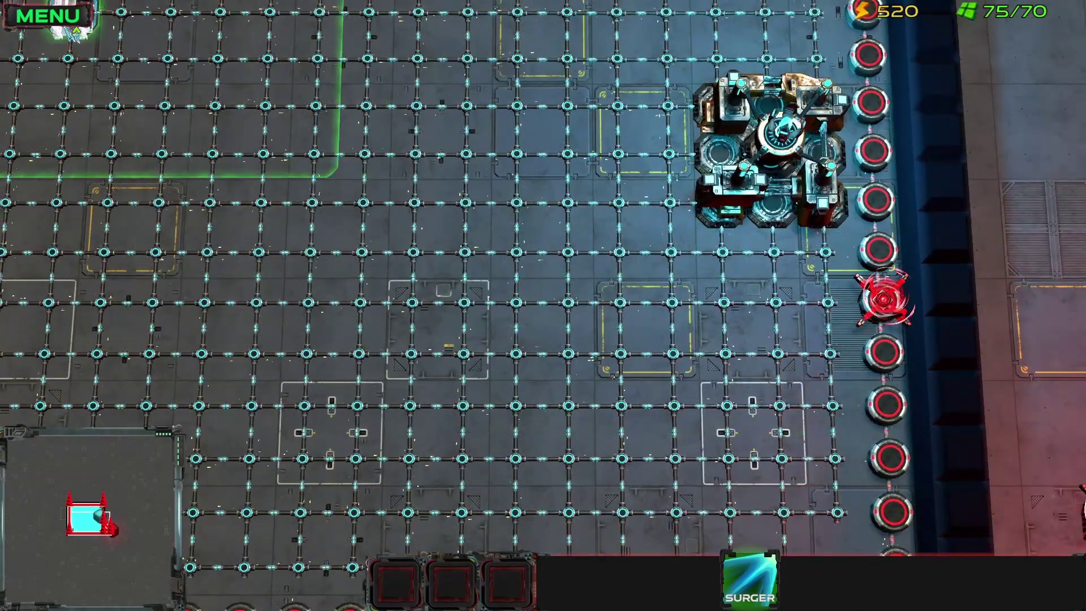
{"action": "left_click", "coordinate": [69, 22]}
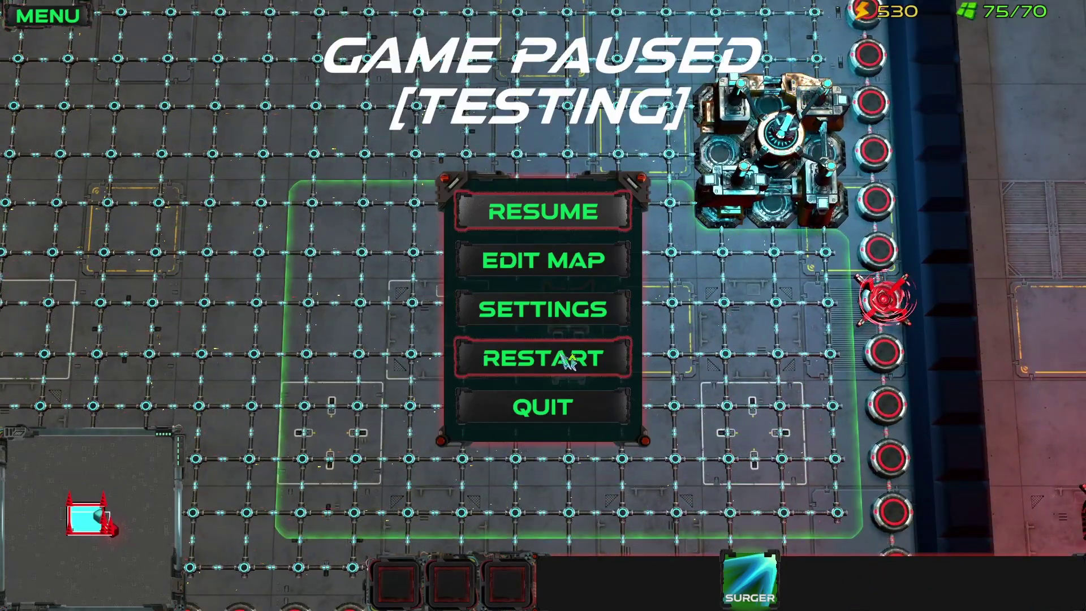
{"action": "left_click", "coordinate": [576, 261]}
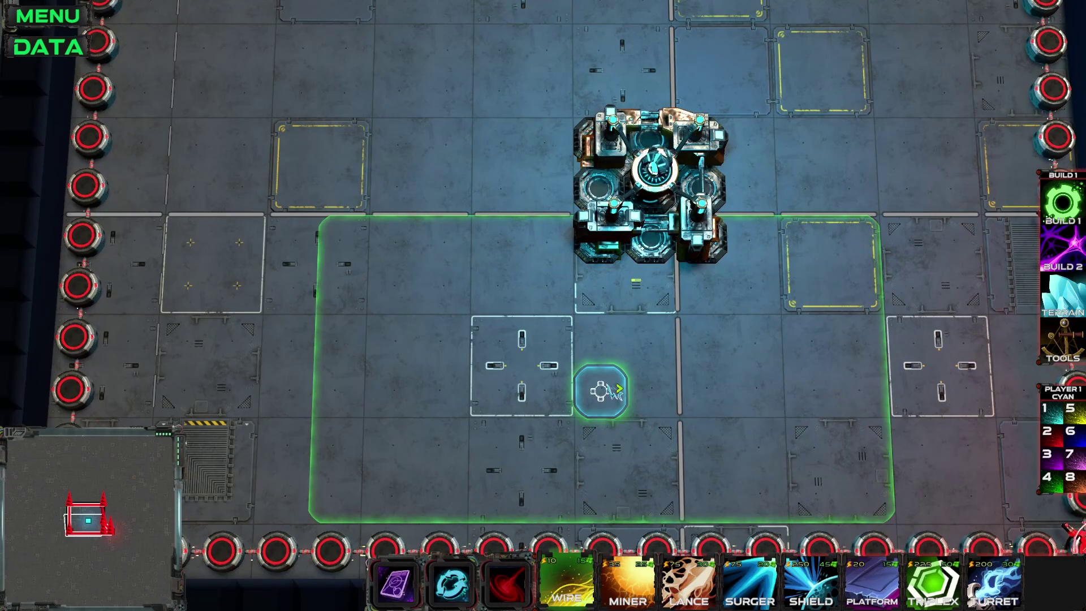
Fill the walled arena around the cyan HQ with cyan wires in the map editor.
{"action": "key", "text": "w"}
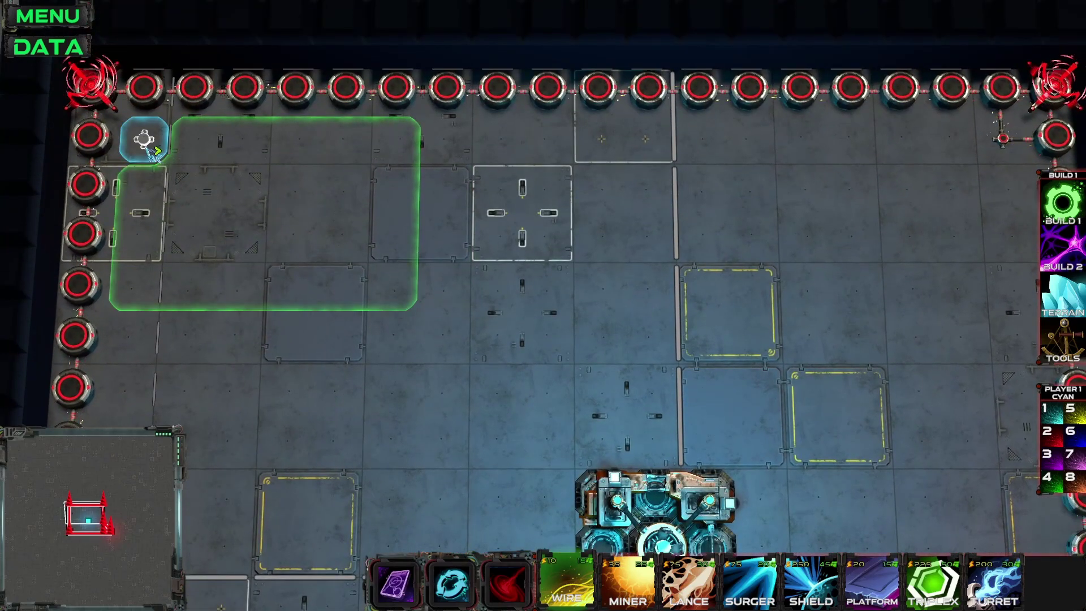
{"action": "left_click_drag", "start_coordinate": [146, 148], "coordinate": [744, 451]}
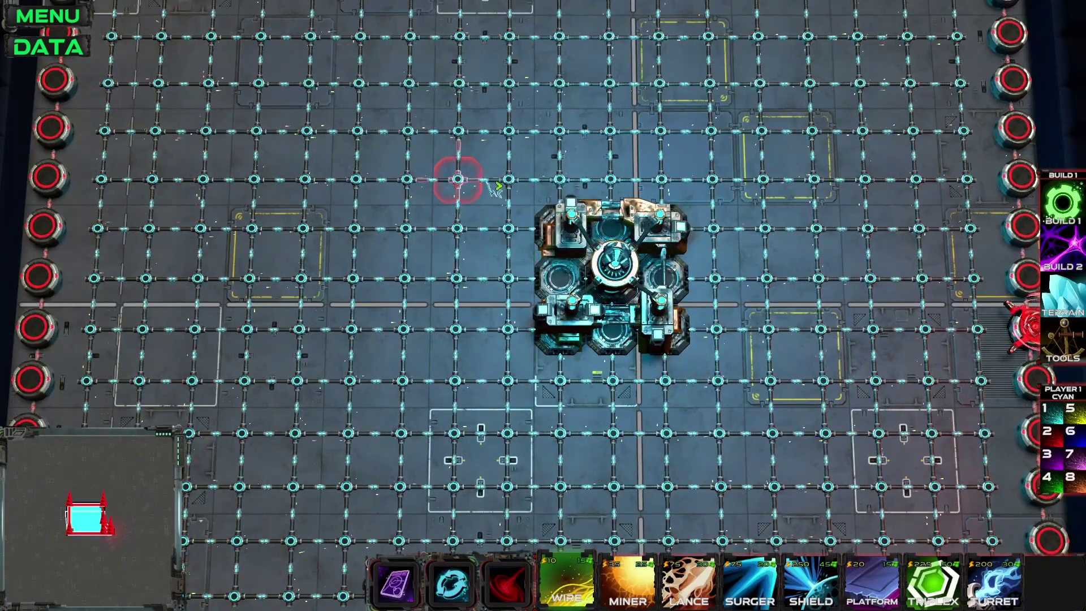
{"action": "key", "text": "w"}
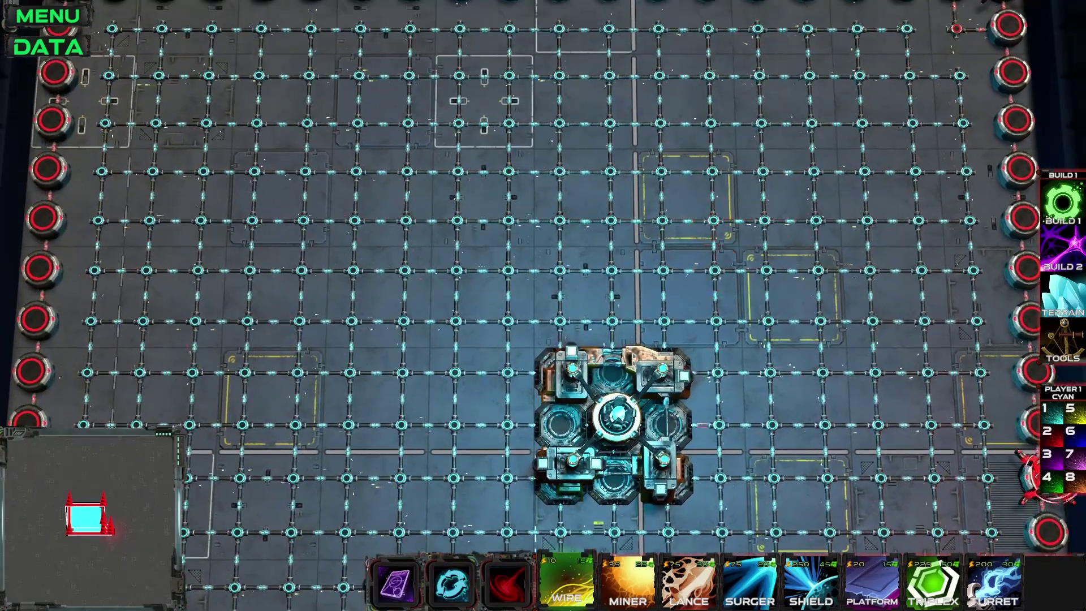
{"action": "key", "text": "s"}
Remove every other red blockade along the arena's west wall, from the southwest corner northward.
{"action": "key", "text": "a"}
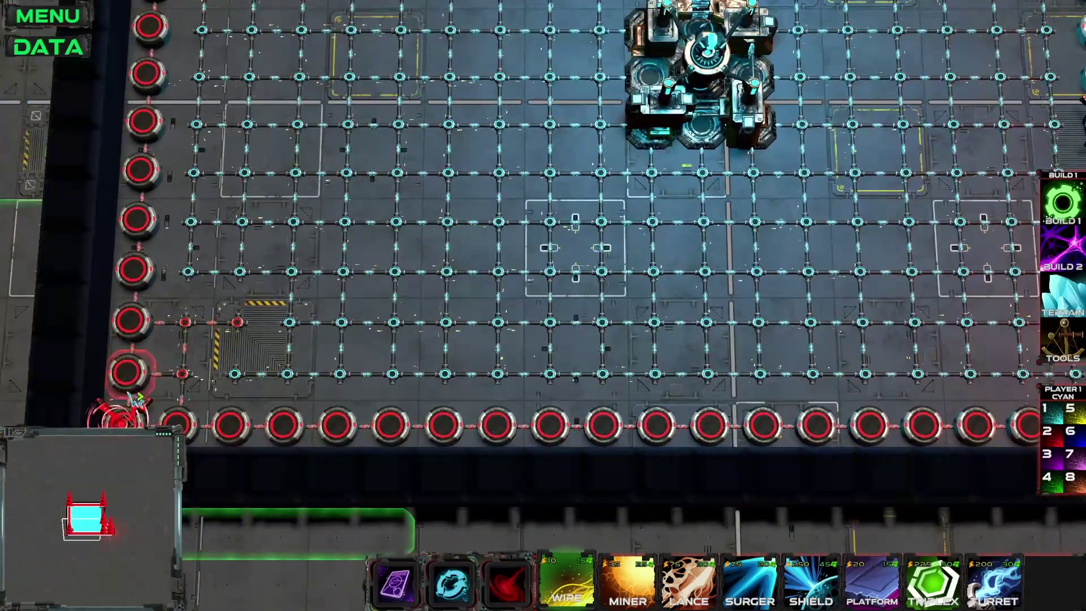
{"action": "key", "text": "s"}
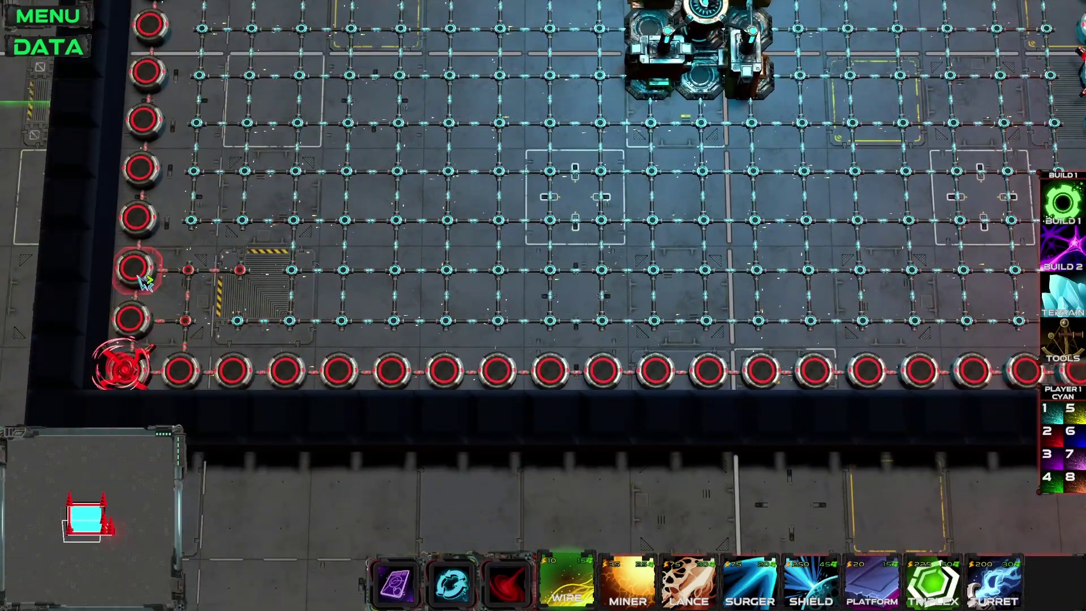
{"action": "key", "text": "w"}
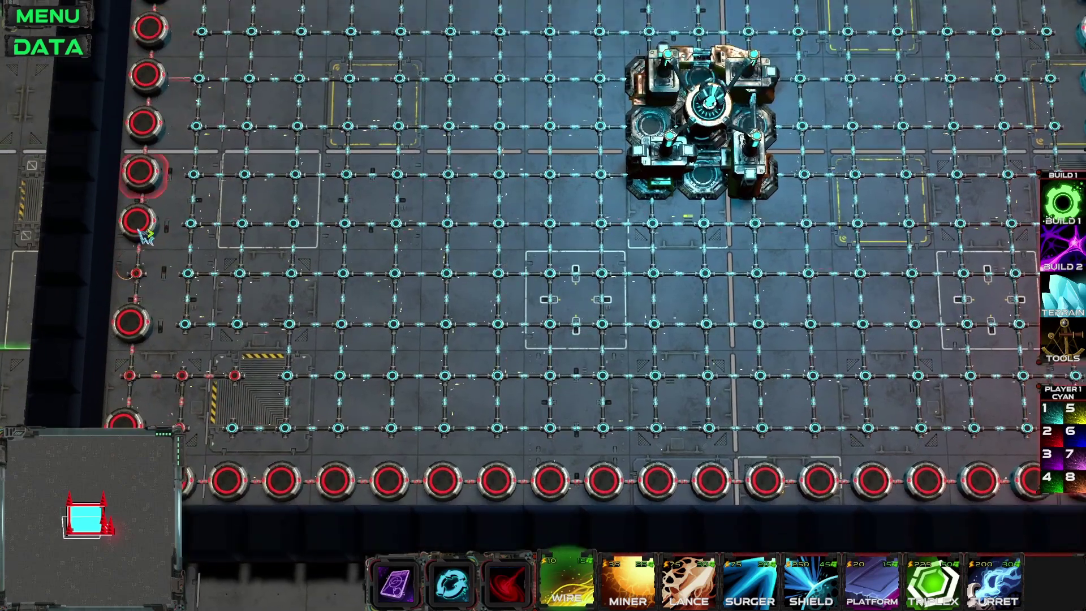
{"action": "left_click", "coordinate": [143, 281]}
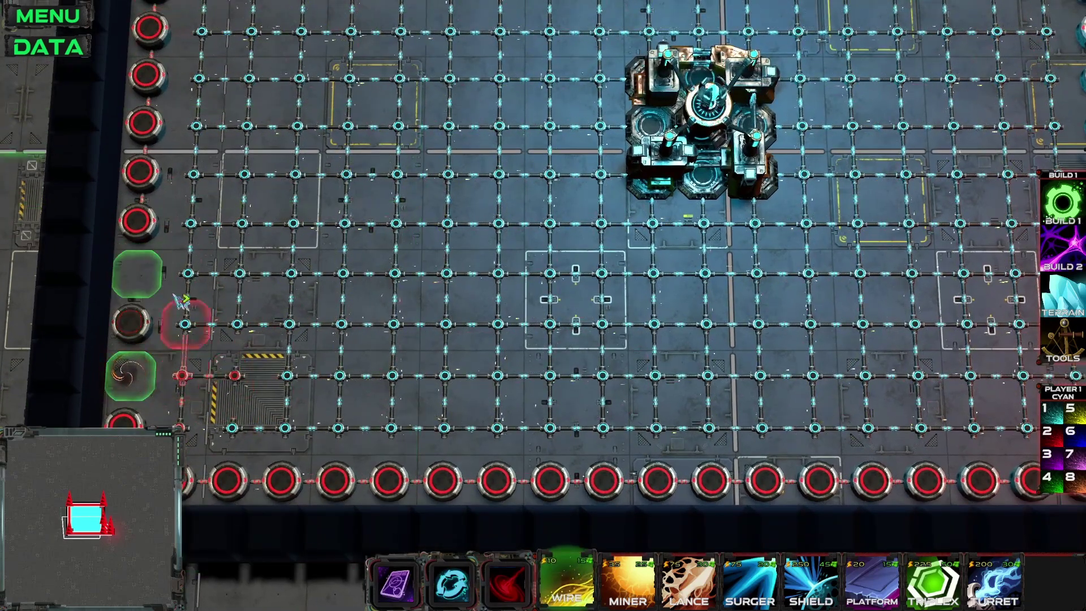
{"action": "key", "text": "w"}
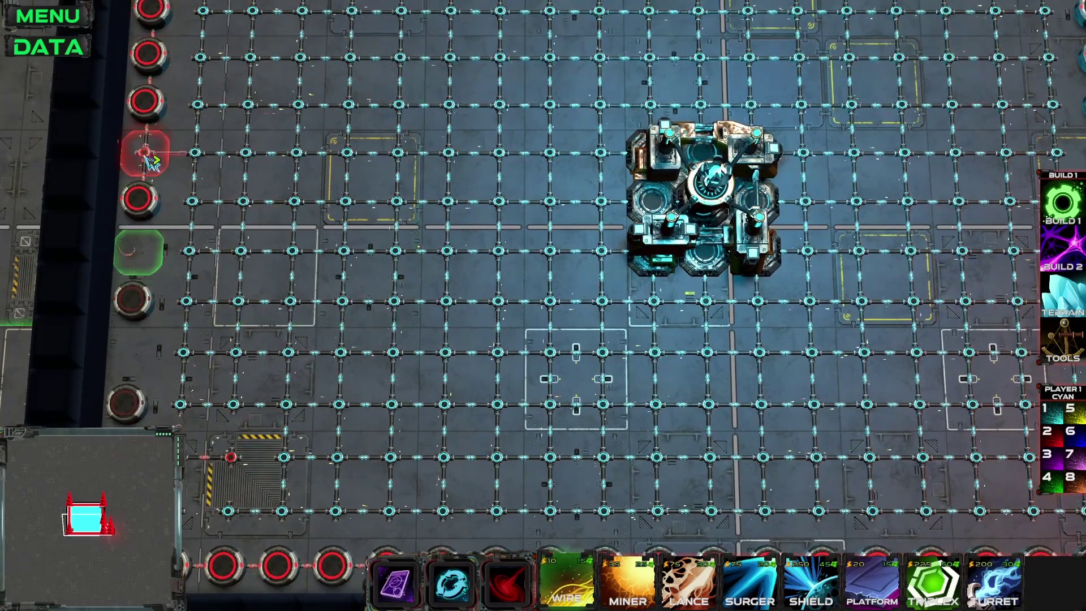
{"action": "key", "text": "w"}
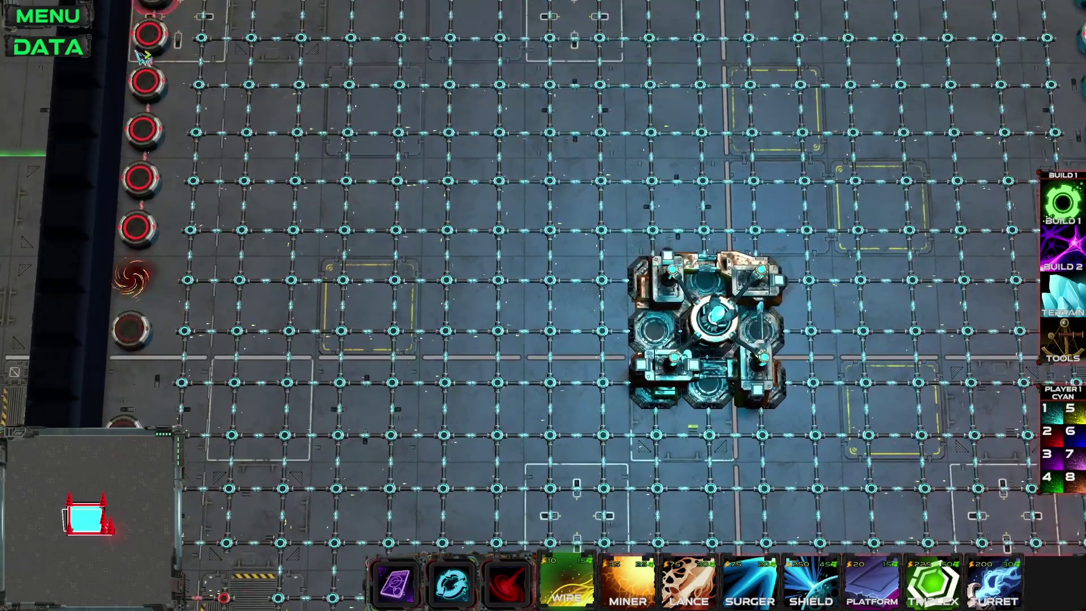
{"action": "key", "text": "w"}
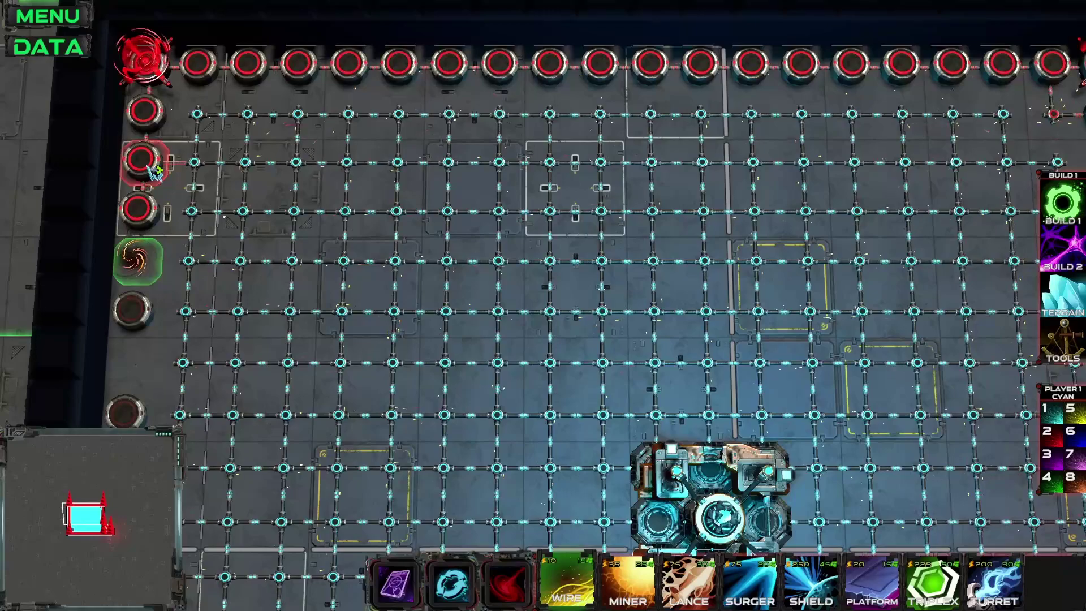
Remove every other red blockade along the arena's north wall, up to the northeast corner surger.
{"action": "left_click", "coordinate": [249, 69]}
{"action": "left_click", "coordinate": [370, 75]}
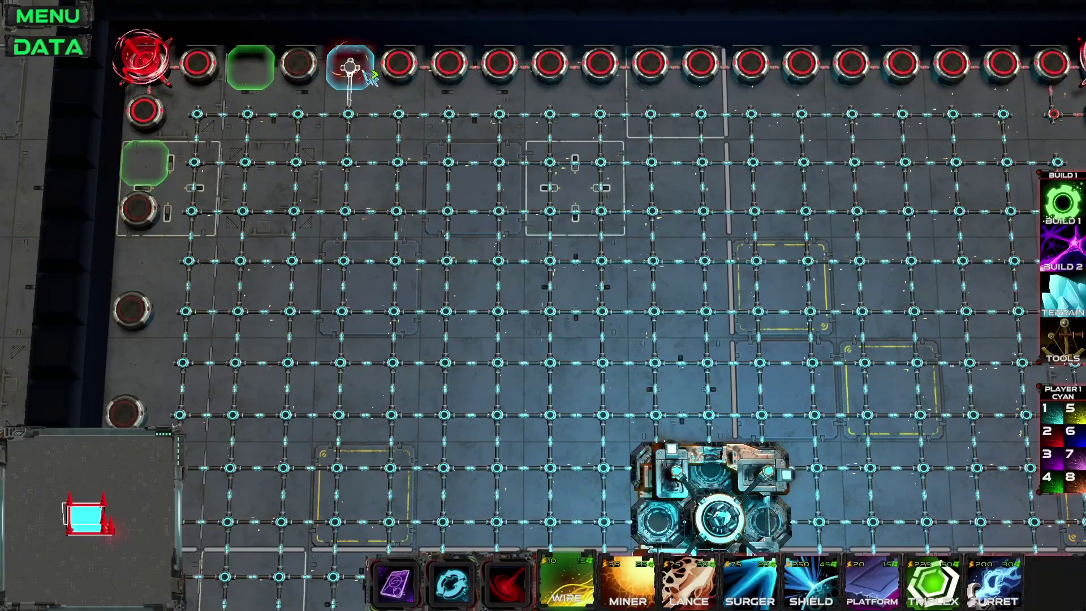
{"action": "left_click", "coordinate": [462, 81]}
{"action": "left_click", "coordinate": [550, 80]}
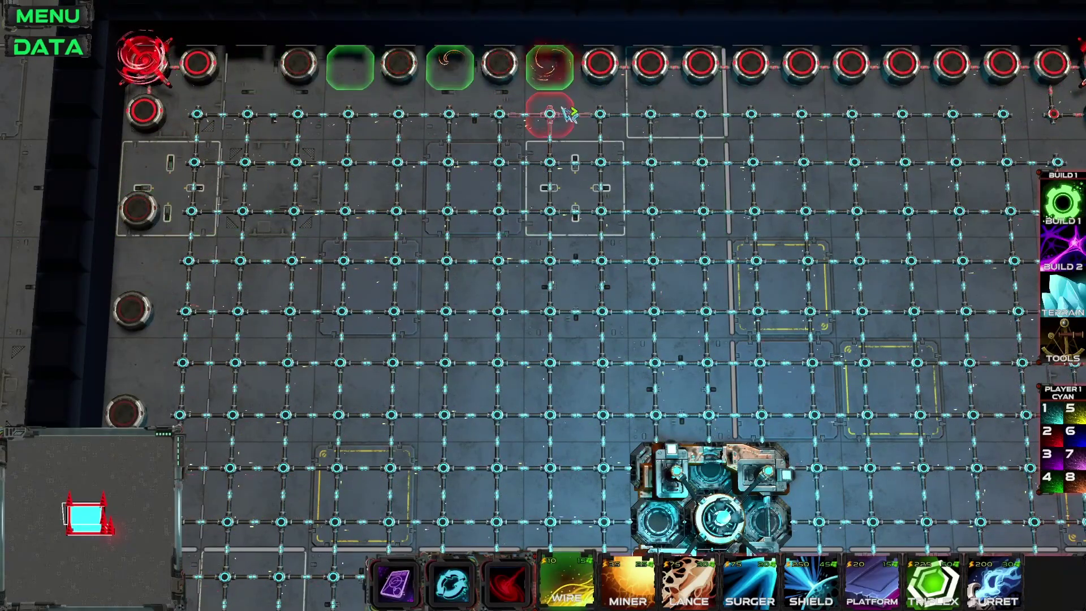
{"action": "left_click", "coordinate": [653, 78]}
{"action": "key", "text": "d"}
{"action": "left_click", "coordinate": [690, 71]}
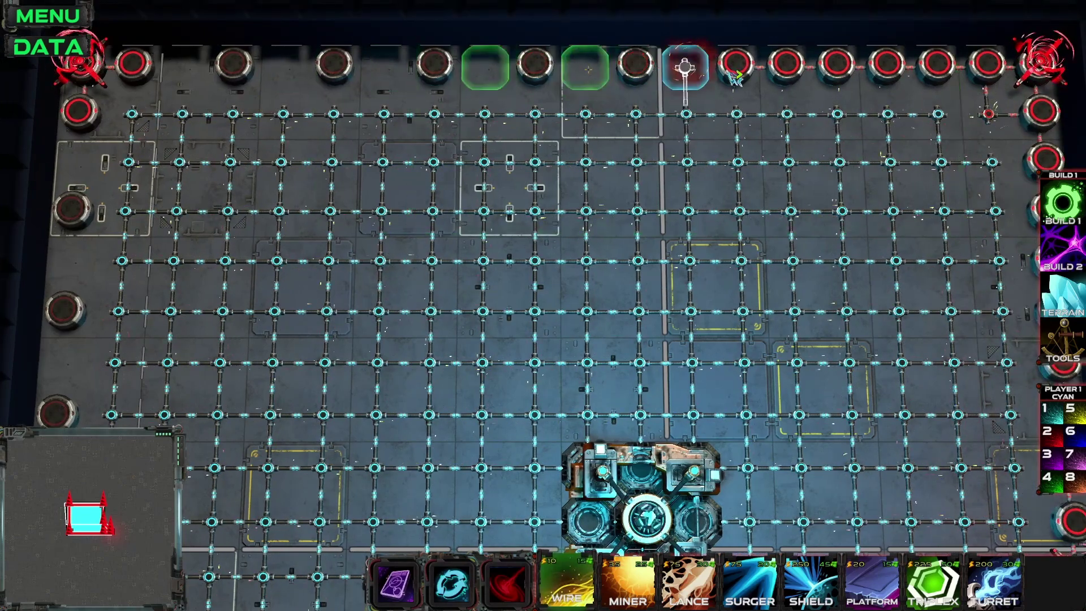
{"action": "key", "text": "d"}
{"action": "left_click", "coordinate": [701, 71]}
{"action": "left_click", "coordinate": [803, 84]}
{"action": "key", "text": "d"}
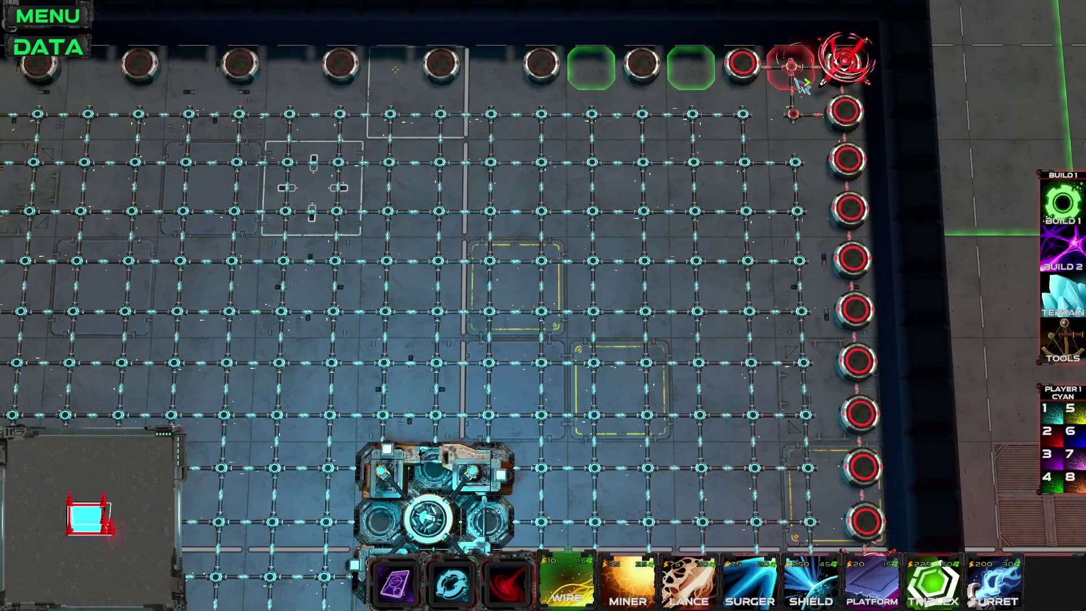
{"action": "left_click", "coordinate": [802, 84]}
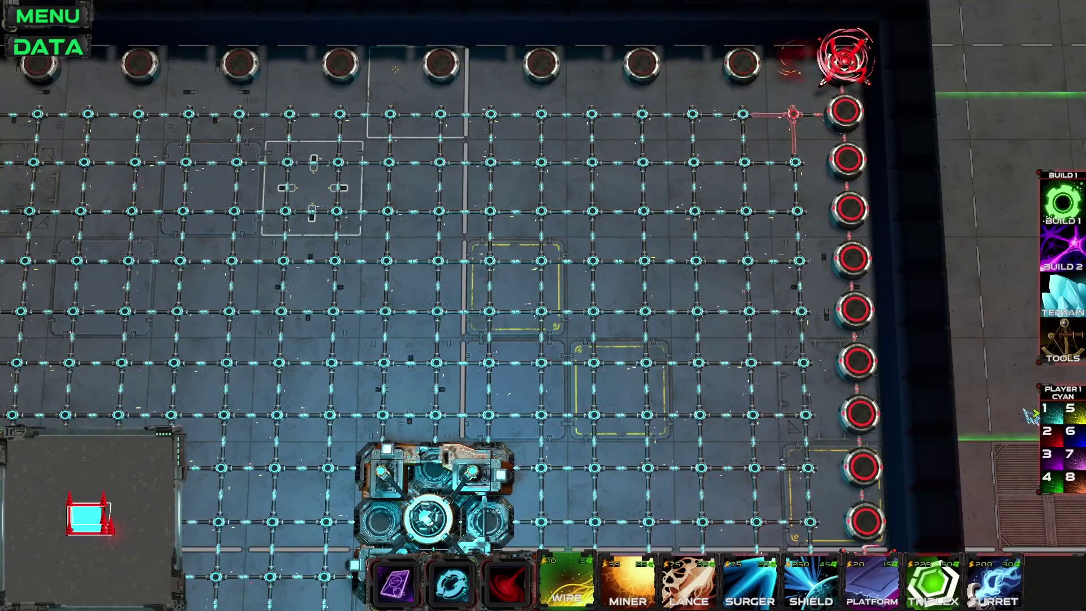
Delete the red blockade below the northeast corner surger and replace the adjacent leftover red wire with a cyan wire.
{"action": "key", "text": "x"}
{"action": "left_click", "coordinate": [853, 122]}
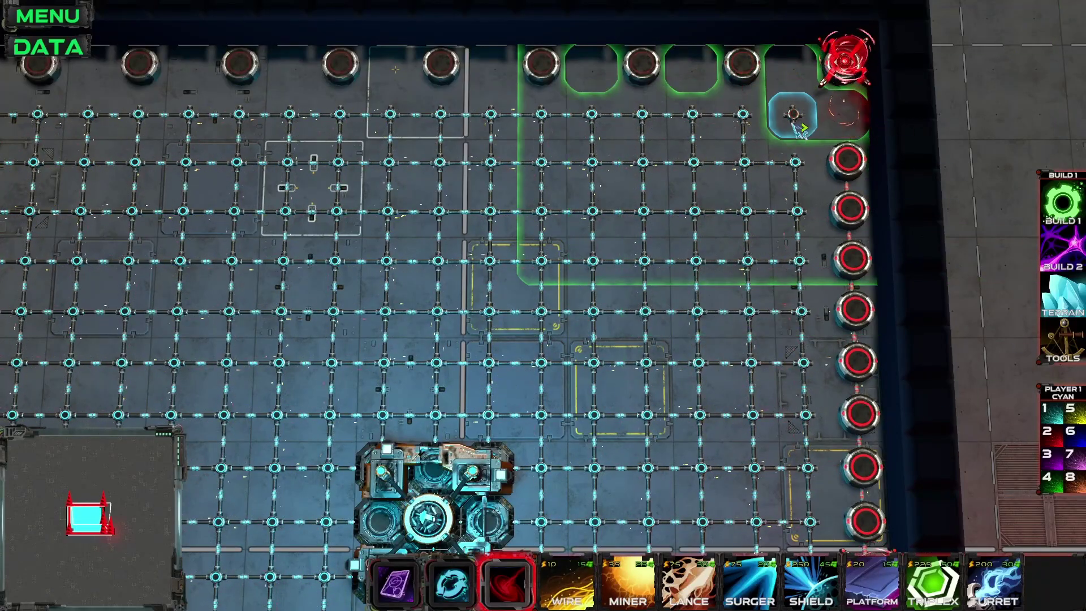
{"action": "key", "text": "1"}
{"action": "left_click", "coordinate": [801, 129]}
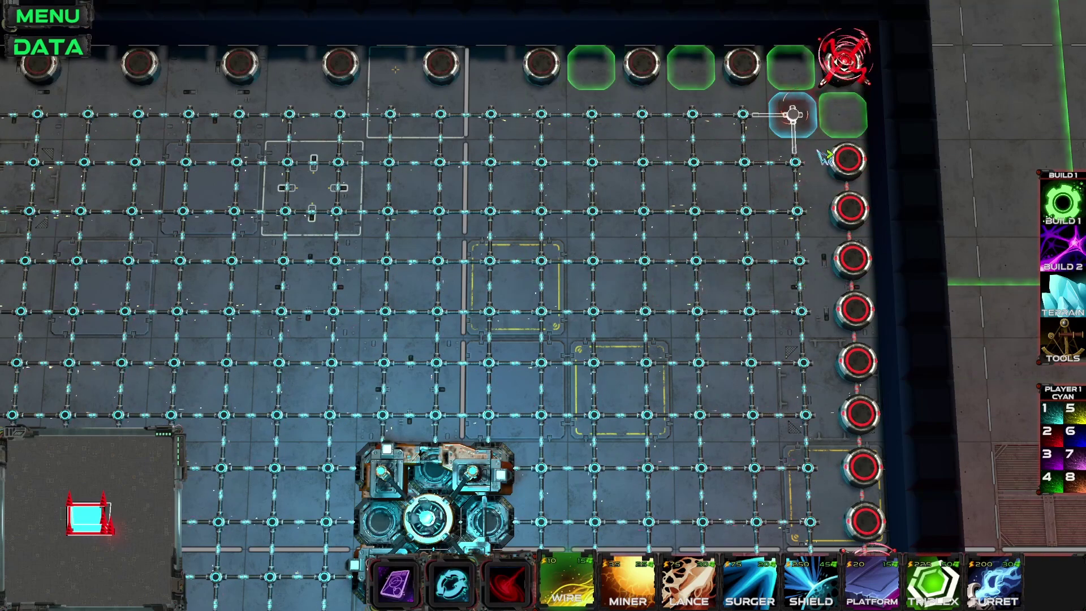
Remove every other red blockade along the east wall, down to the red surger midway along it.
{"action": "key", "text": "x"}
{"action": "left_click", "coordinate": [851, 219]}
{"action": "key", "text": "1"}
{"action": "key", "text": "x"}
{"action": "left_click", "coordinate": [861, 324]}
{"action": "key", "text": "1"}
{"action": "key", "text": "s"}
{"action": "key", "text": "x"}
{"action": "left_click", "coordinate": [866, 316]}
{"action": "key", "text": "1"}
{"action": "key", "text": "x"}
{"action": "left_click", "coordinate": [862, 411]}
{"action": "key", "text": "1"}
Remove every other red blockade along the east wall between the midway surger and the southeast corner surger.
{"action": "key", "text": "s"}
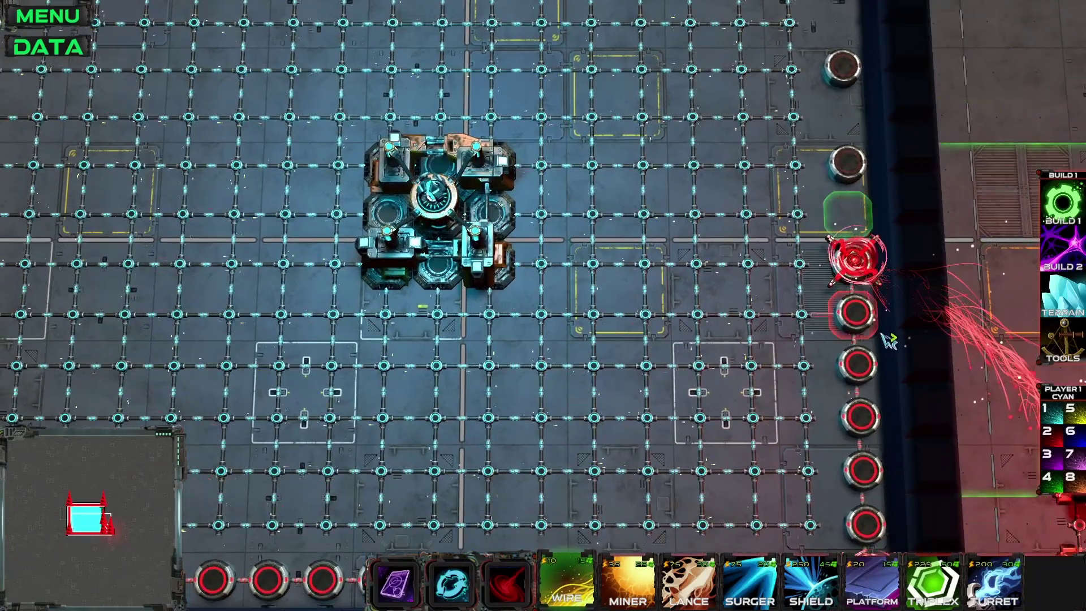
{"action": "key", "text": "x"}
{"action": "left_click", "coordinate": [865, 317]}
{"action": "key", "text": "1"}
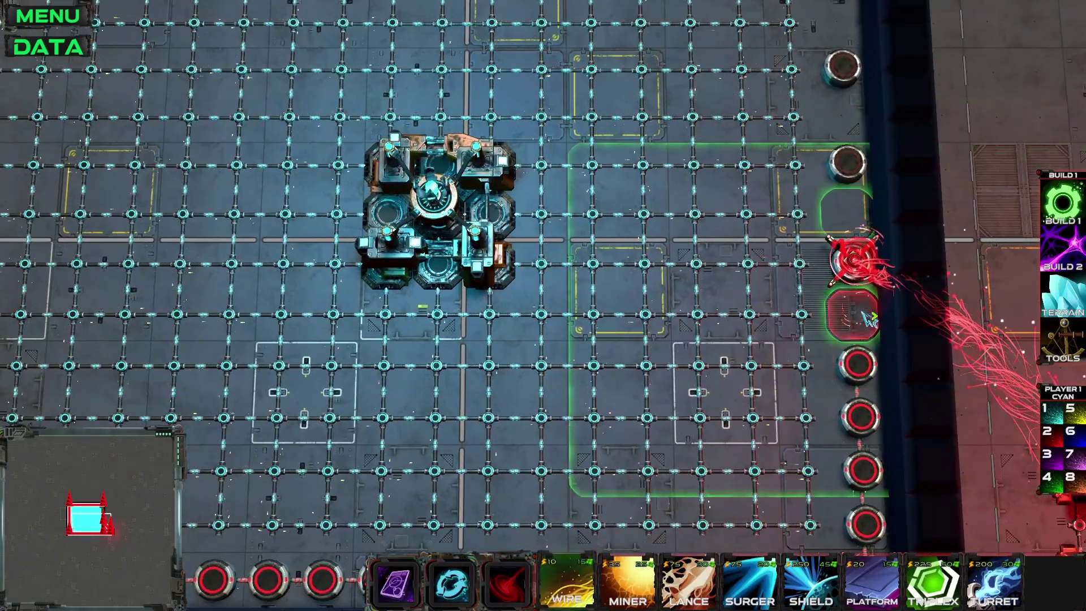
{"action": "key", "text": "s"}
{"action": "key", "text": "d"}
{"action": "key", "text": "x"}
{"action": "left_click", "coordinate": [792, 314]}
{"action": "key", "text": "1"}
{"action": "key", "text": "x"}
{"action": "left_click", "coordinate": [792, 415]}
{"action": "key", "text": "1"}
Remove every other red blockade along the south wall, from the southeast corner surger to below the cyan HQ.
{"action": "key", "text": "x"}
{"action": "left_click", "coordinate": [737, 467]}
{"action": "key", "text": "1"}
{"action": "key", "text": "x"}
{"action": "left_click", "coordinate": [633, 467]}
{"action": "key", "text": "1"}
{"action": "key", "text": "x"}
{"action": "left_click", "coordinate": [526, 471]}
{"action": "key", "text": "1"}
{"action": "key", "text": "x"}
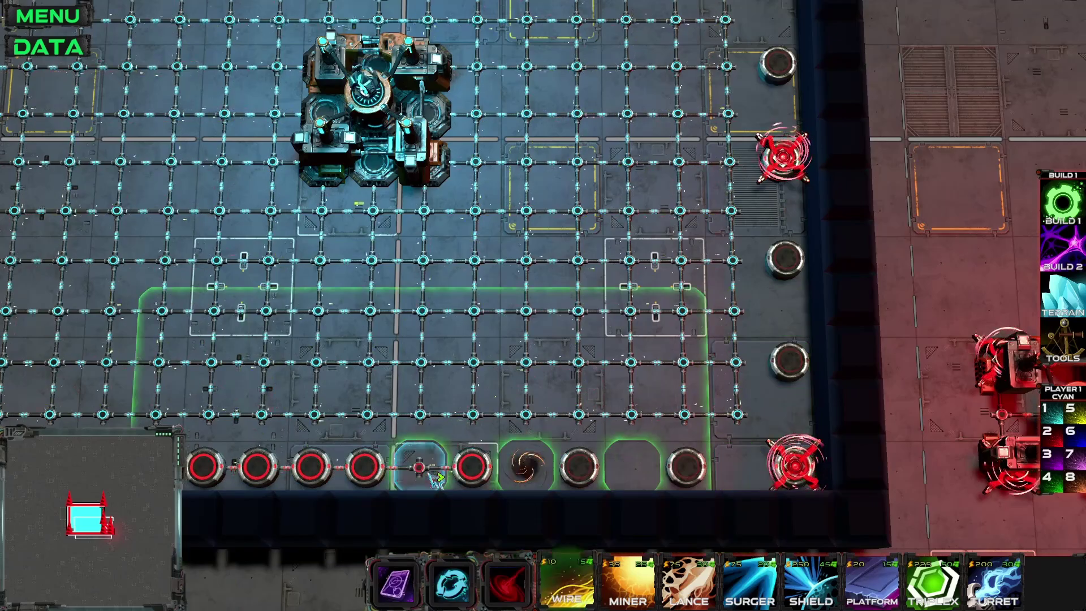
{"action": "left_click", "coordinate": [421, 470]}
{"action": "key", "text": "1"}
{"action": "key", "text": "a"}
{"action": "key", "text": "x"}
{"action": "left_click", "coordinate": [371, 471]}
{"action": "key", "text": "1"}
{"action": "key", "text": "a"}
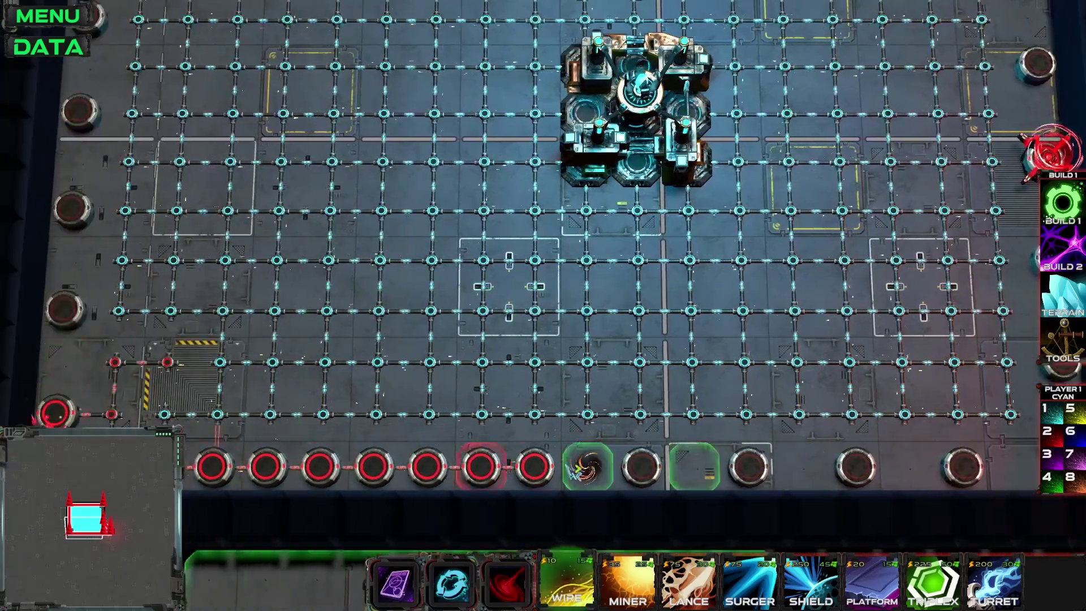
Remove every other red blockade along the rest of the south wall, up to the southwest corner surger.
{"action": "key", "text": "x"}
{"action": "left_click", "coordinate": [481, 475]}
{"action": "key", "text": "1"}
{"action": "key", "text": "a"}
{"action": "key", "text": "x"}
{"action": "left_click", "coordinate": [459, 469]}
{"action": "key", "text": "1"}
{"action": "key", "text": "a"}
{"action": "key", "text": "x"}
{"action": "left_click", "coordinate": [409, 467]}
{"action": "key", "text": "1"}
{"action": "key", "text": "x"}
{"action": "left_click", "coordinate": [299, 465]}
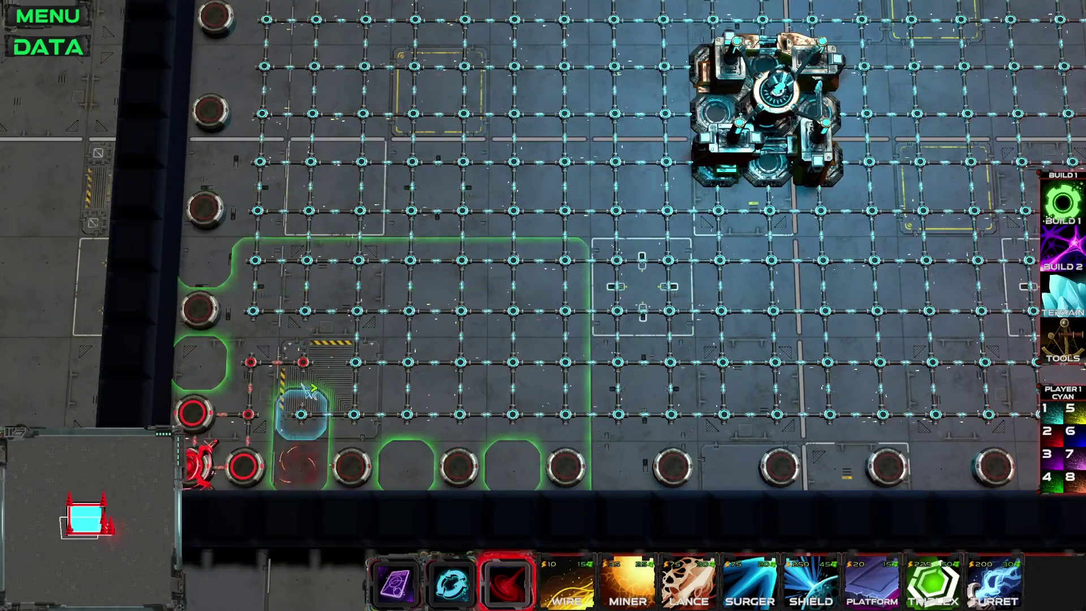
{"action": "key", "text": "1"}
Replace the leftover red wires beside the southwest corner surger with cyan wires.
{"action": "key", "text": "x"}
{"action": "left_click", "coordinate": [250, 366]}
{"action": "key", "text": "1"}
{"action": "key", "text": "x"}
{"action": "left_click", "coordinate": [250, 415]}
{"action": "key", "text": "1"}
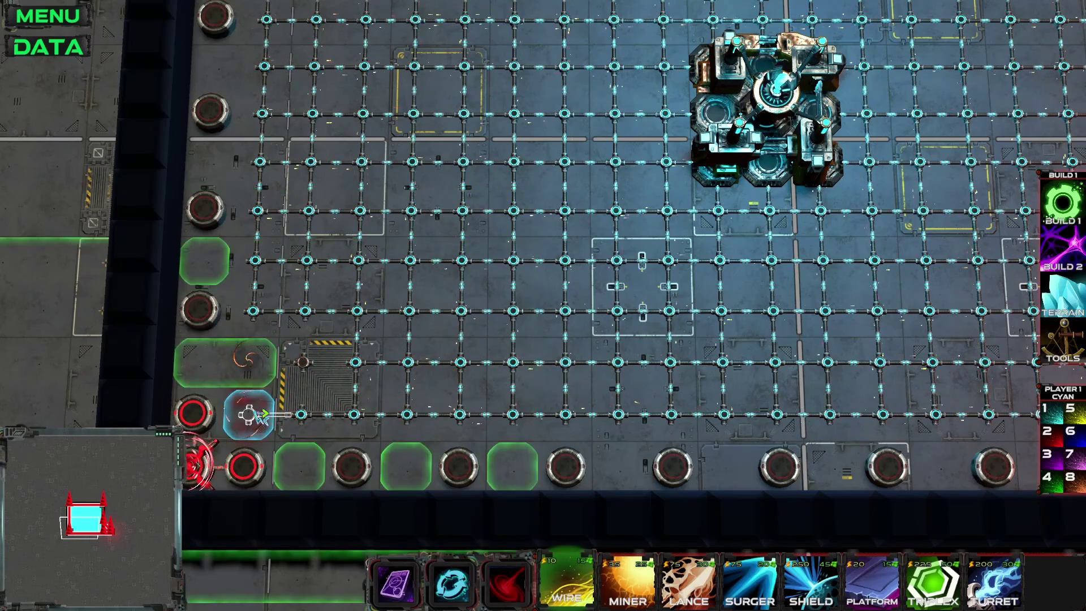
{"action": "left_click", "coordinate": [252, 364]}
{"action": "left_click", "coordinate": [253, 412]}
{"action": "left_click", "coordinate": [312, 371]}
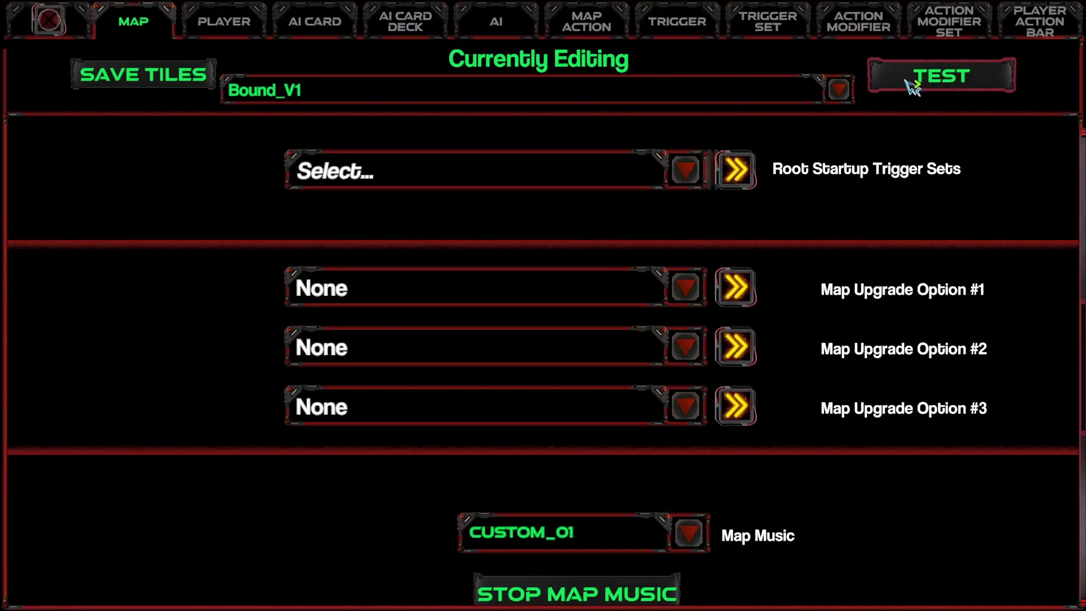
Create an action modifier named UncapturableBlockages for the Blockade type.
{"action": "left_click", "coordinate": [861, 33]}
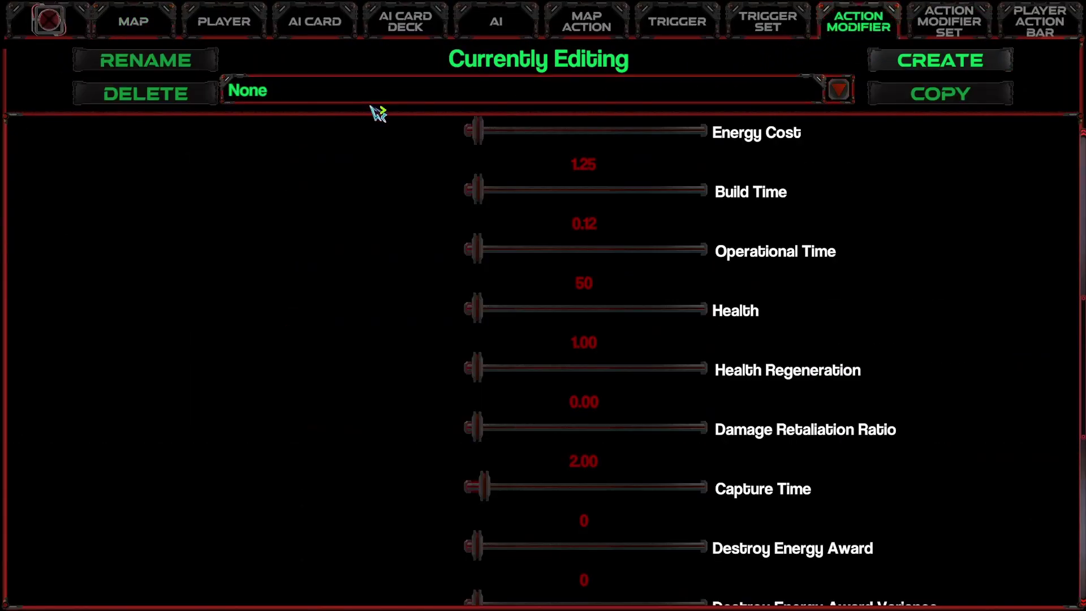
{"action": "left_click", "coordinate": [941, 61]}
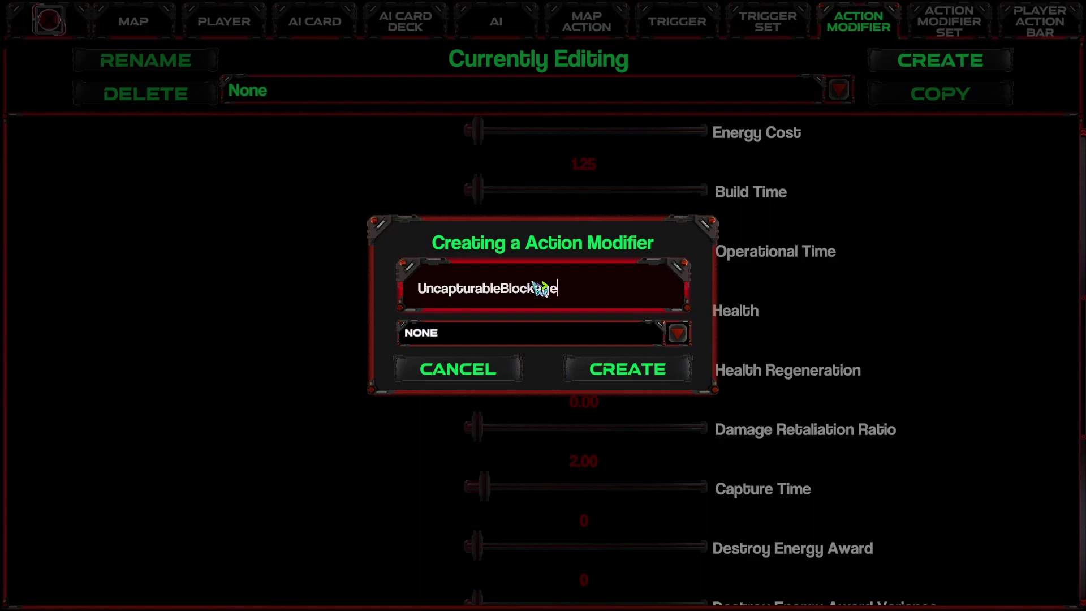
{"action": "left_click", "coordinate": [507, 335]}
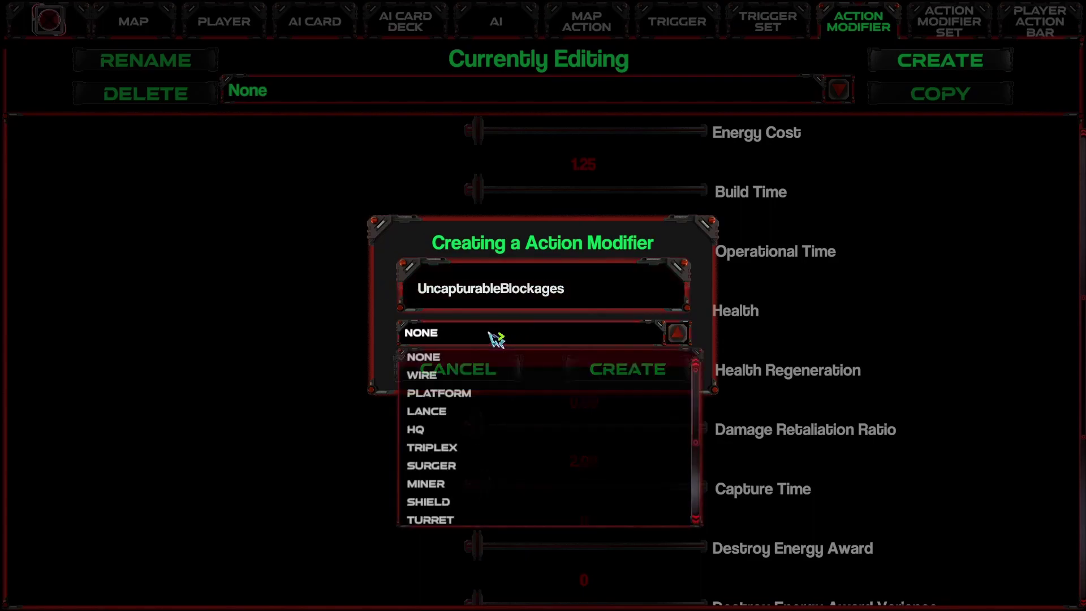
{"action": "scroll", "coordinate": [527, 482], "scroll_direction": "down", "scroll_amount": 3}
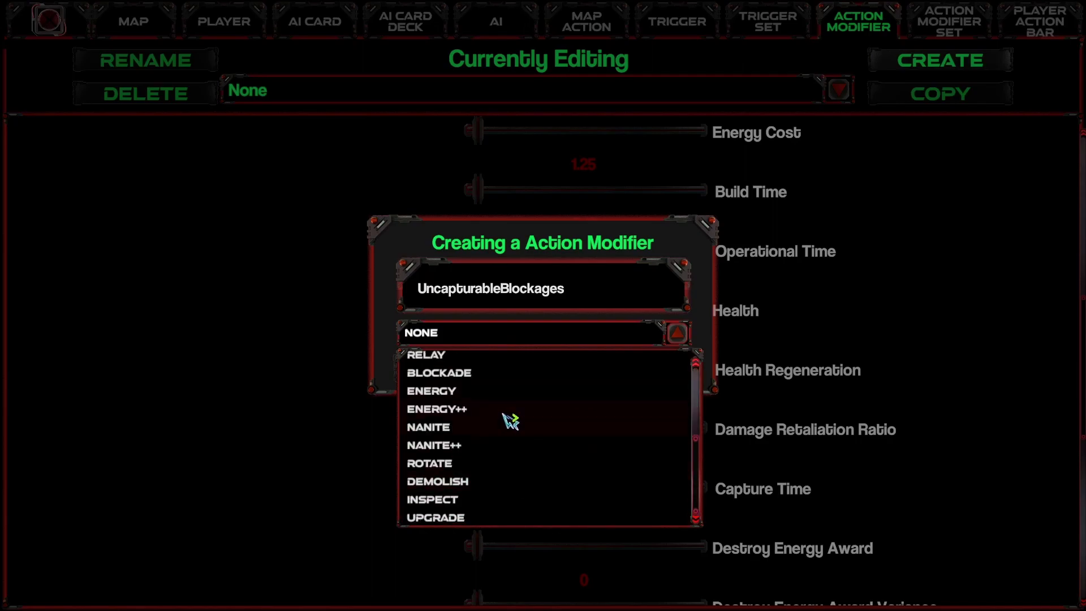
{"action": "left_click", "coordinate": [478, 372]}
{"action": "left_click", "coordinate": [650, 372]}
Set the Capture Time of UncapturableBlockages to 60.00.
{"action": "mouse_move", "coordinate": [914, 376]}
{"action": "scroll", "coordinate": [860, 450], "scroll_direction": "up", "scroll_amount": 1}
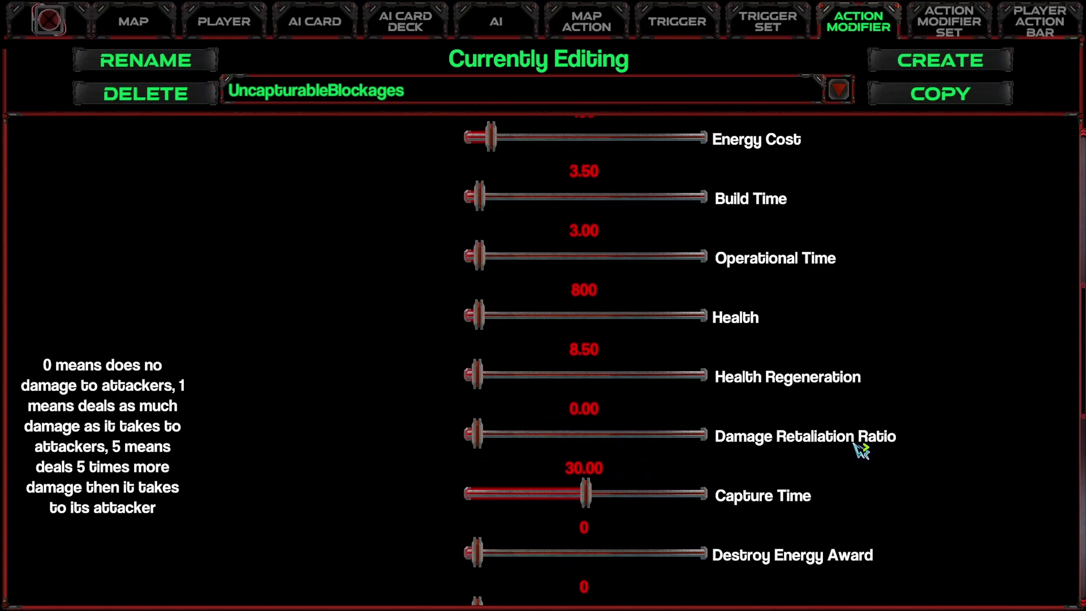
{"action": "scroll", "coordinate": [860, 449], "scroll_direction": "up", "scroll_amount": 1}
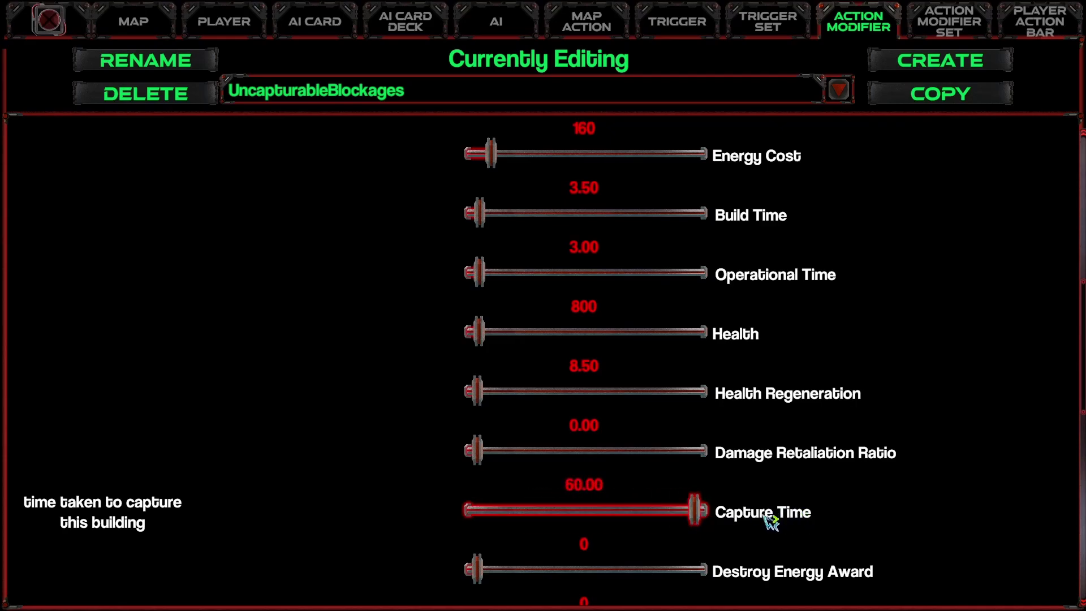
Set the blockade modifier's Health to 100000 and its Health Regeneration to 100000.00.
{"action": "scroll", "coordinate": [760, 517], "scroll_direction": "down", "scroll_amount": 3}
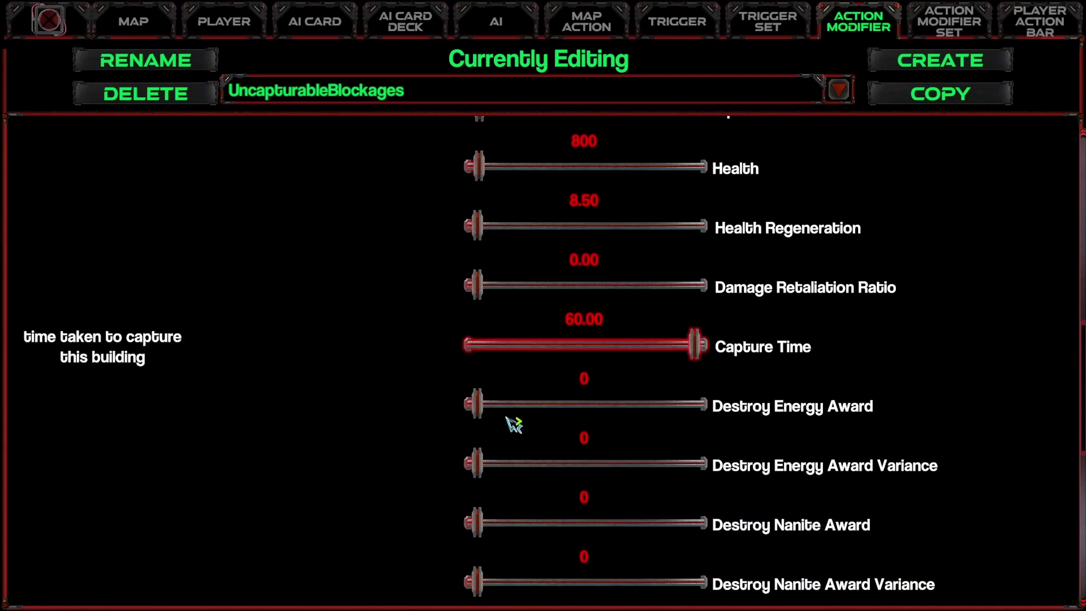
{"action": "scroll", "coordinate": [514, 443], "scroll_direction": "down", "scroll_amount": 2}
{"action": "scroll", "coordinate": [727, 415], "scroll_direction": "up", "scroll_amount": 3}
{"action": "scroll", "coordinate": [581, 424], "scroll_direction": "up", "scroll_amount": 7}
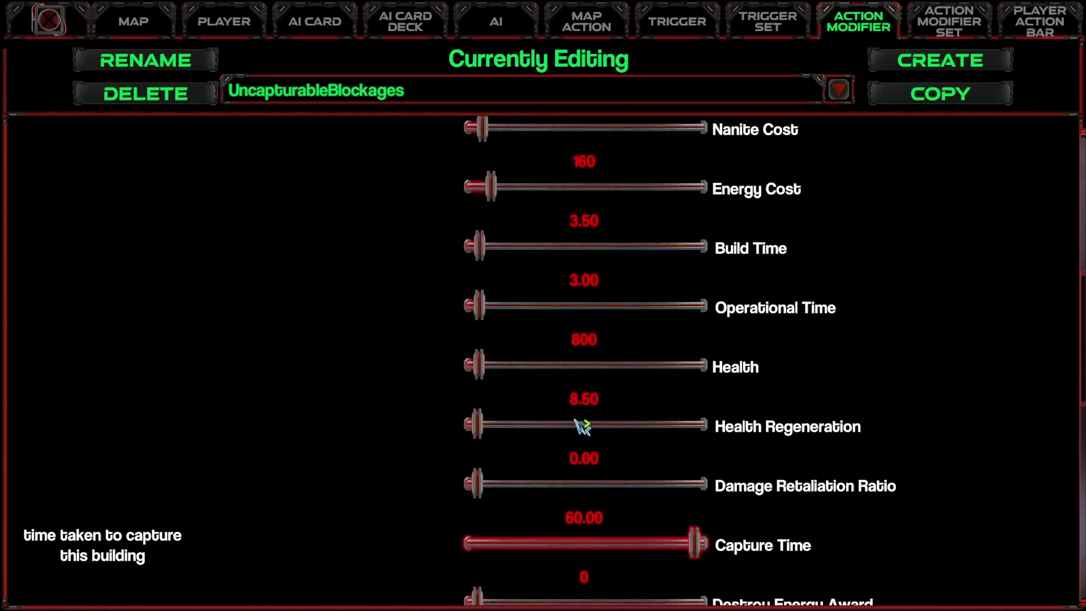
{"action": "scroll", "coordinate": [581, 425], "scroll_direction": "down", "scroll_amount": 5}
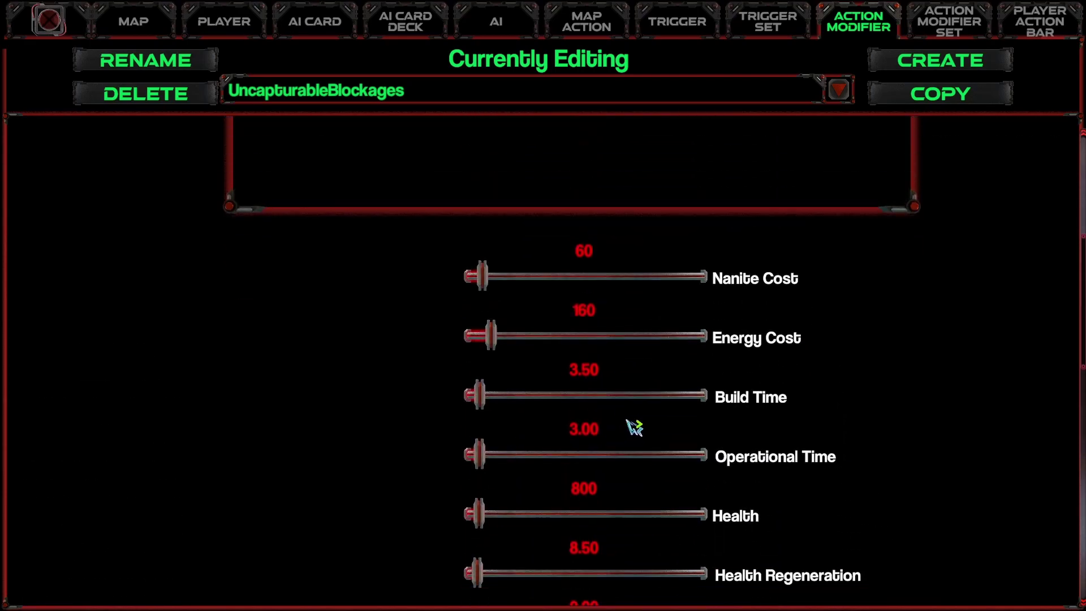
{"action": "left_click_drag", "start_coordinate": [485, 372], "coordinate": [800, 369]}
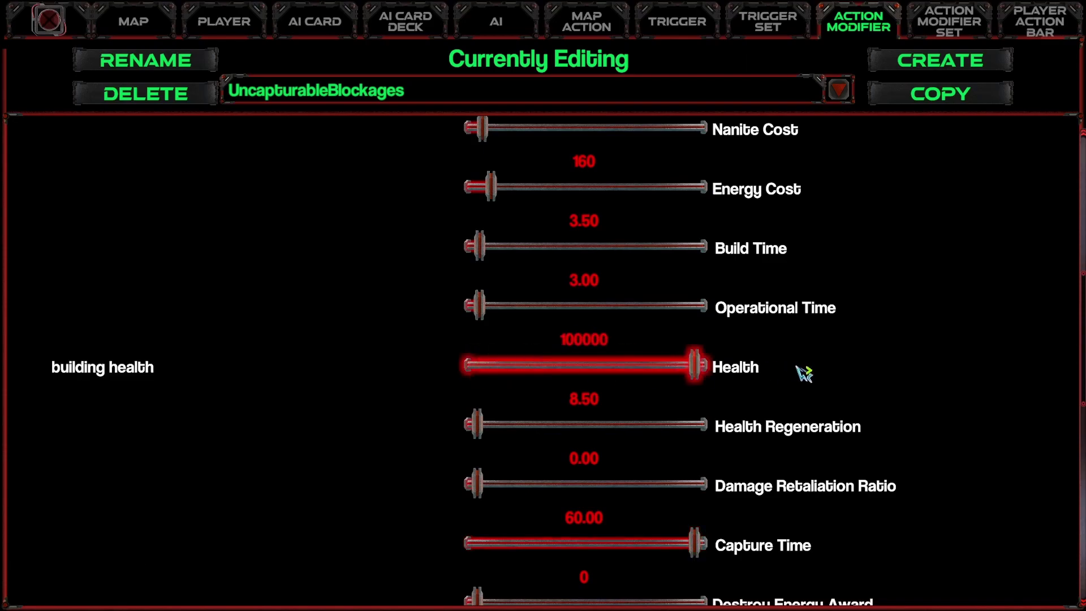
{"action": "left_click_drag", "start_coordinate": [503, 429], "coordinate": [986, 443]}
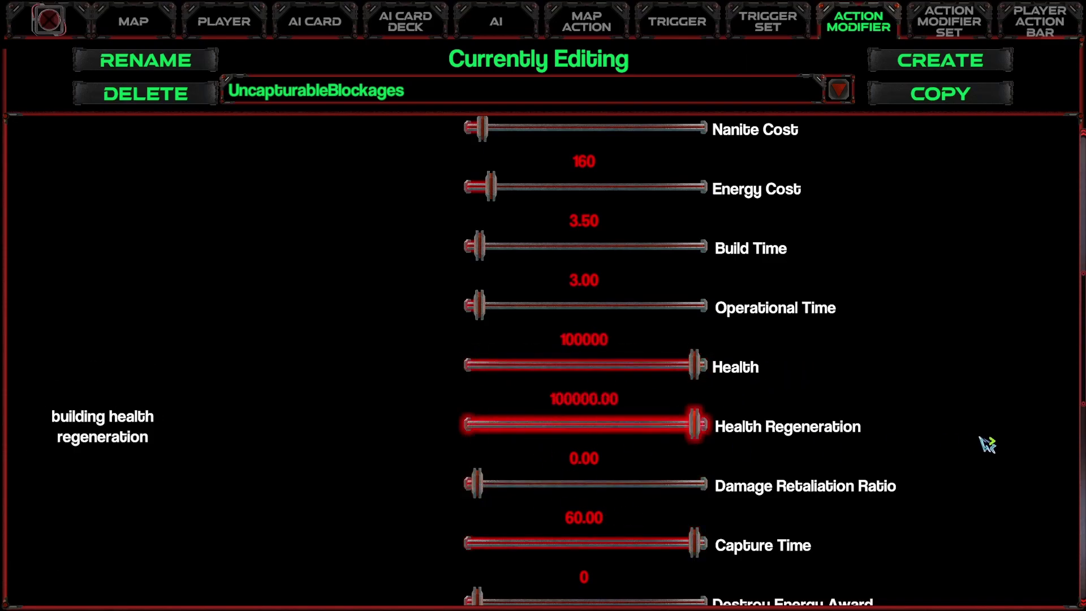
Set the blockade modifier's Damage Retaliation Ratio to 5.00.
{"action": "scroll", "coordinate": [890, 448], "scroll_direction": "down", "scroll_amount": 4}
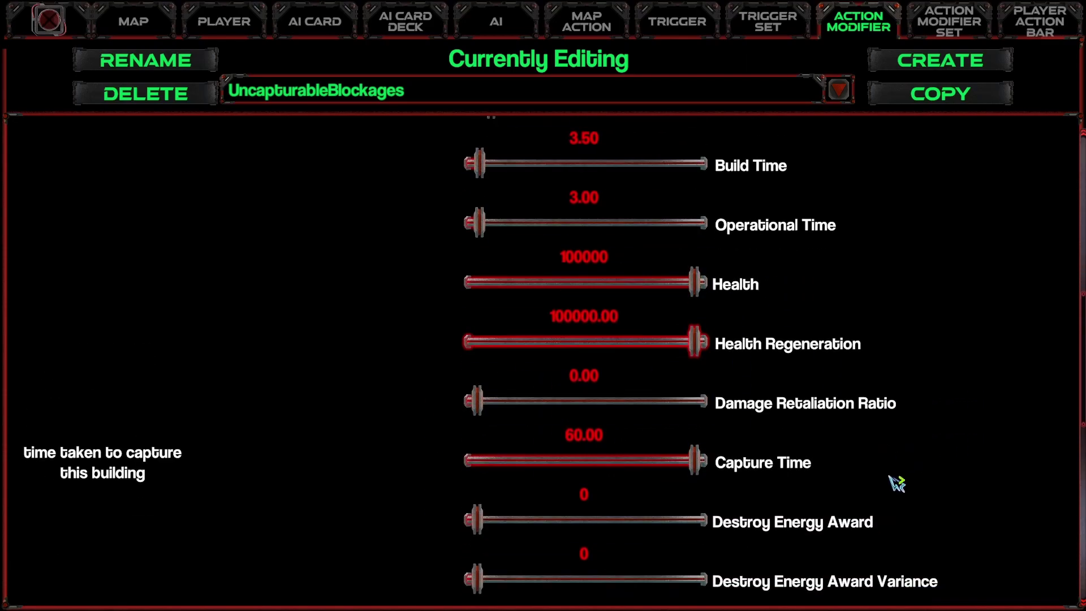
{"action": "scroll", "coordinate": [933, 468], "scroll_direction": "up", "scroll_amount": 3}
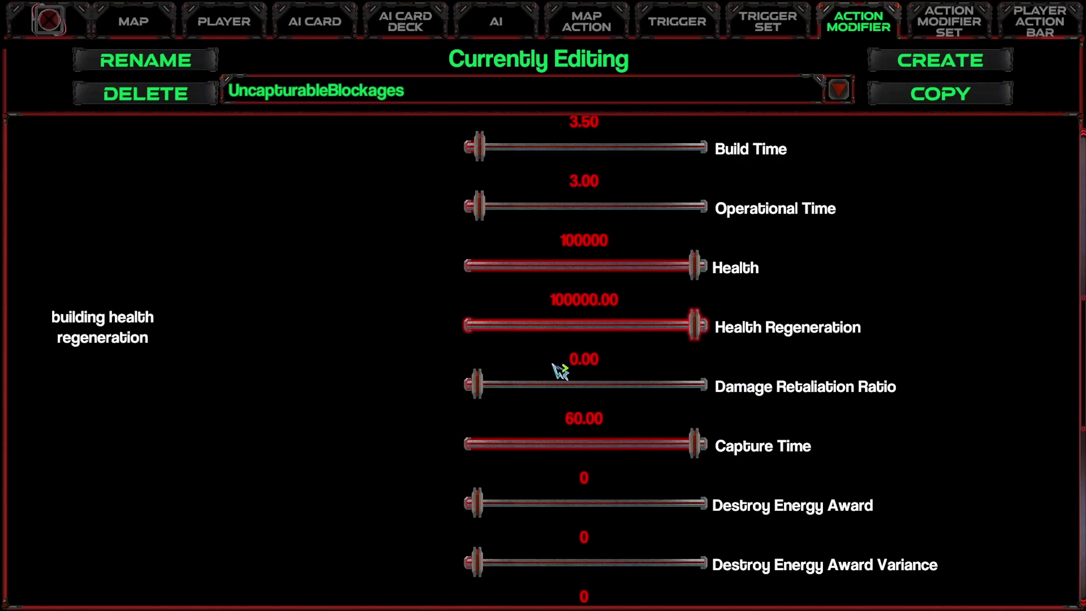
{"action": "left_click_drag", "start_coordinate": [476, 386], "coordinate": [753, 399]}
Set the blockade modifier's Damage Return to 10.00.
{"action": "scroll", "coordinate": [671, 471], "scroll_direction": "down", "scroll_amount": 7}
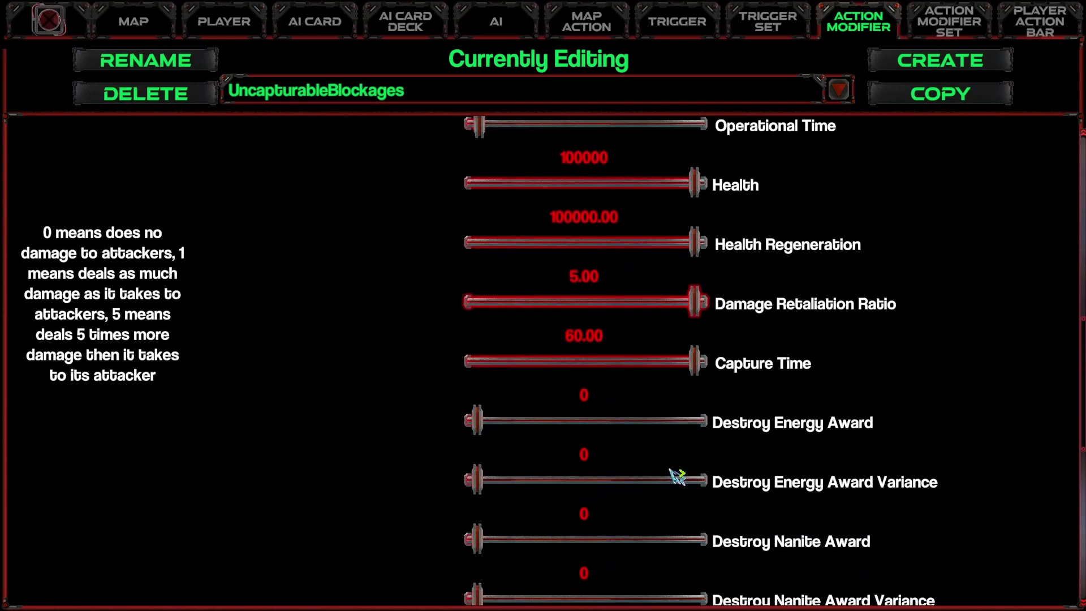
{"action": "scroll", "coordinate": [780, 489], "scroll_direction": "down", "scroll_amount": 4}
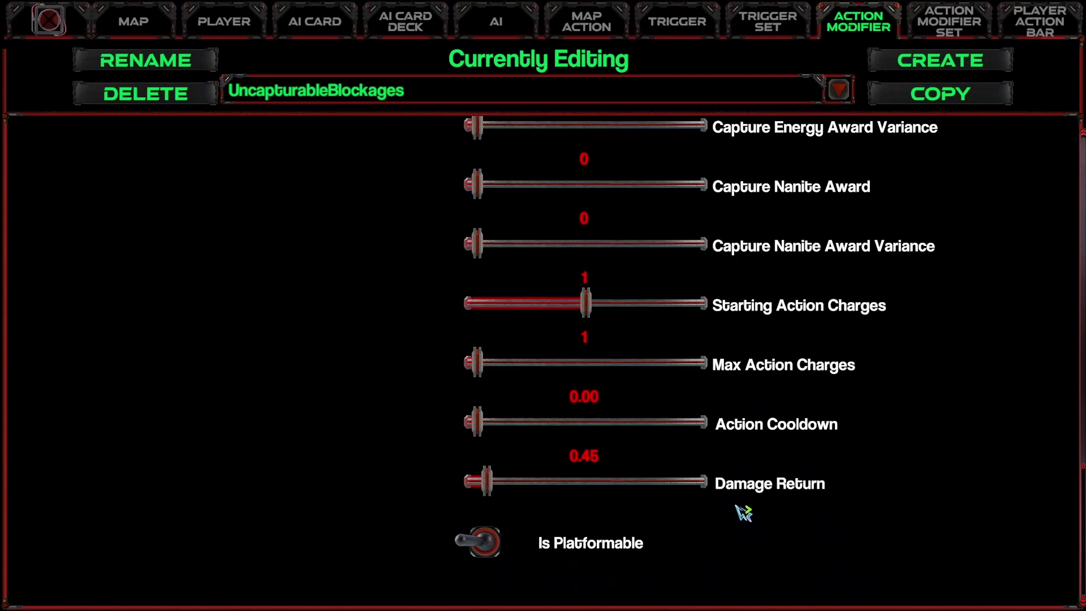
{"action": "mouse_move", "coordinate": [798, 494]}
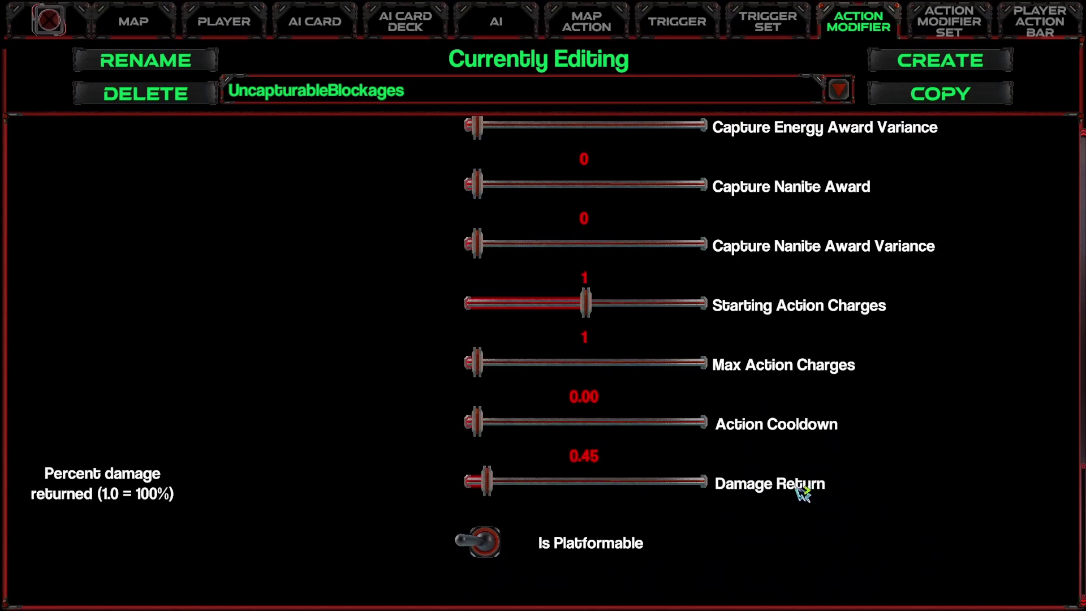
{"action": "scroll", "coordinate": [799, 494], "scroll_direction": "up", "scroll_amount": 9}
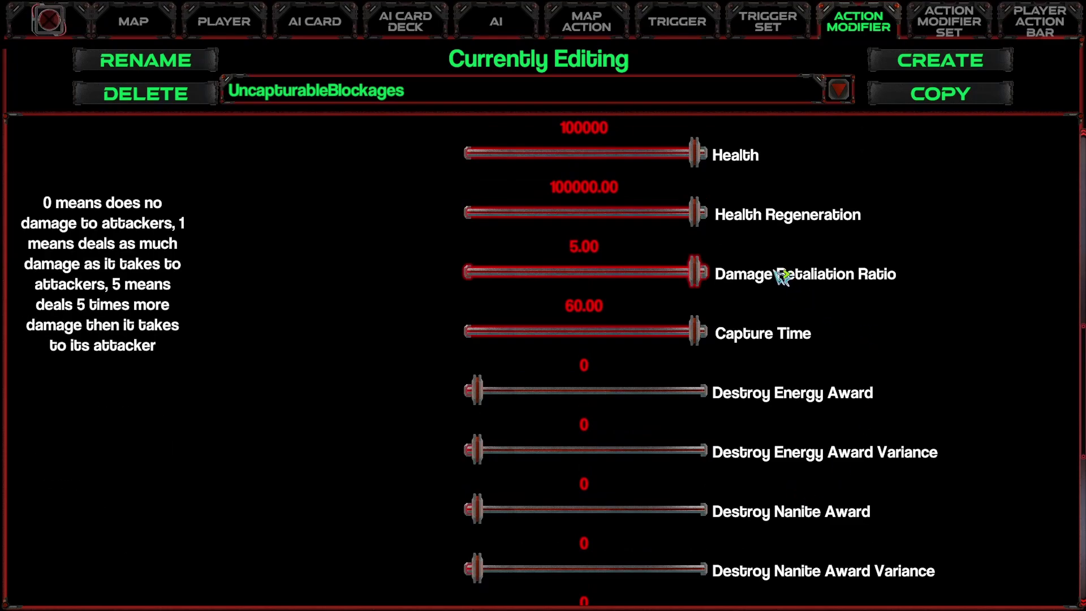
{"action": "scroll", "coordinate": [783, 276], "scroll_direction": "down", "scroll_amount": 10}
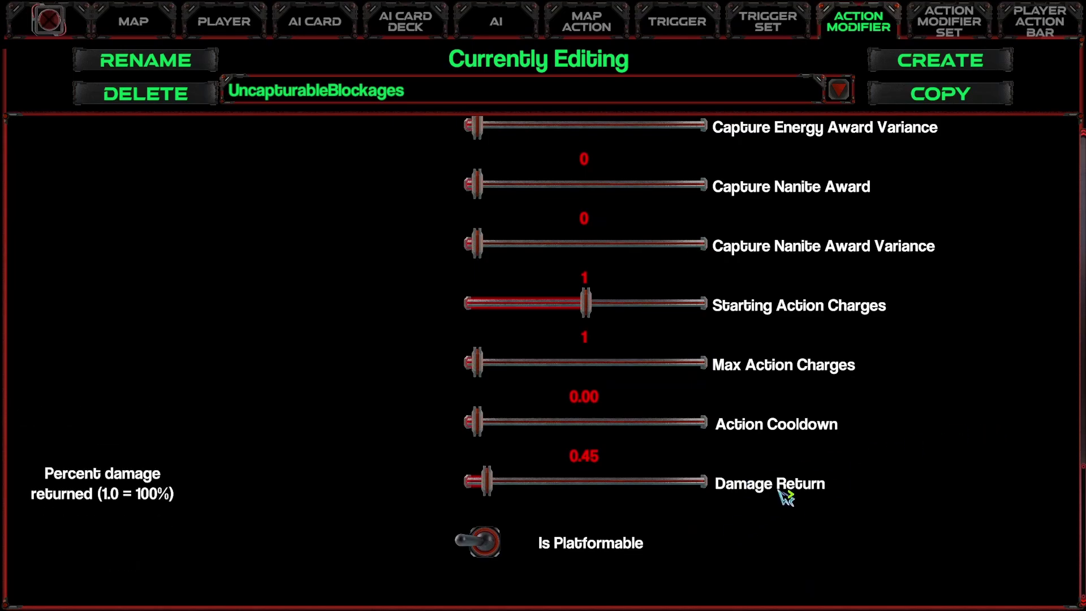
{"action": "left_click_drag", "start_coordinate": [490, 485], "coordinate": [786, 493]}
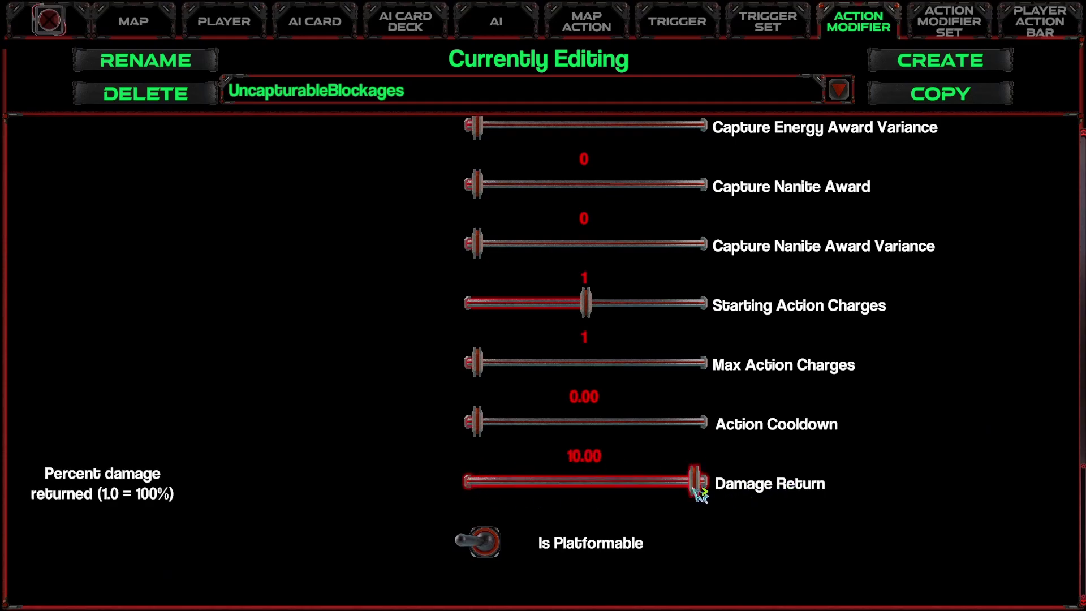
Review the UncapturableBlockages settings, from the capture and health values up to the costs and upgrade description.
{"action": "scroll", "coordinate": [927, 438], "scroll_direction": "up", "scroll_amount": 8}
{"action": "scroll", "coordinate": [932, 443], "scroll_direction": "up", "scroll_amount": 5}
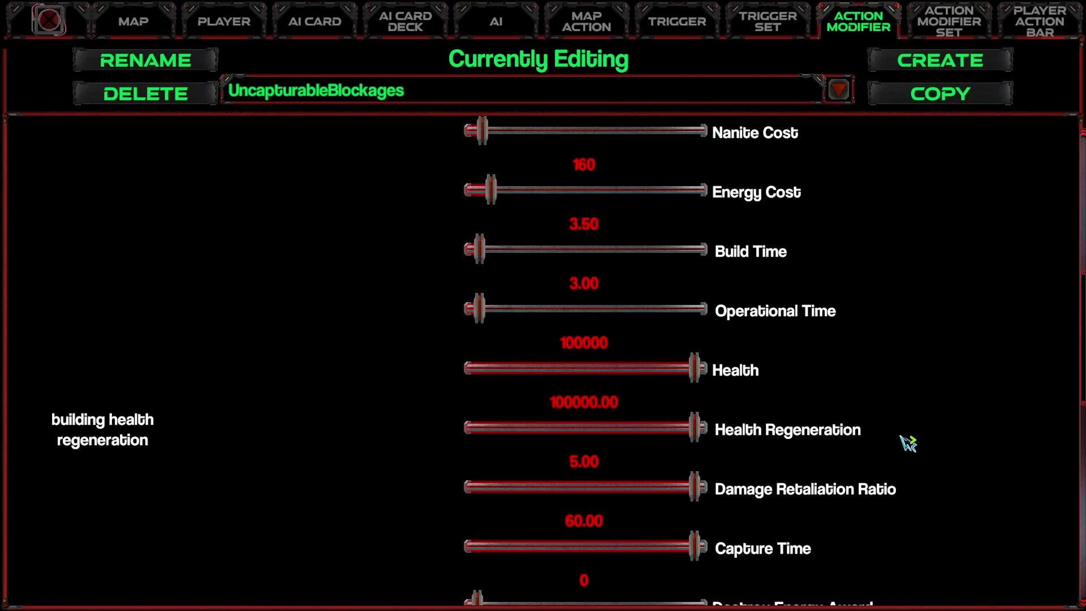
{"action": "scroll", "coordinate": [791, 340], "scroll_direction": "up", "scroll_amount": 3}
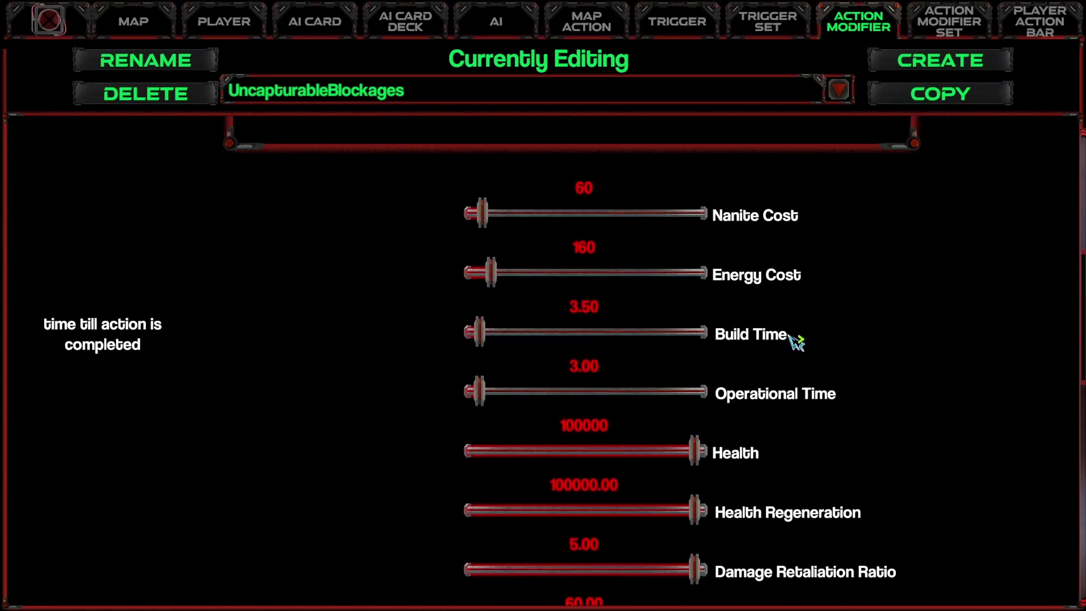
{"action": "scroll", "coordinate": [773, 340], "scroll_direction": "up", "scroll_amount": 3}
{"action": "scroll", "coordinate": [764, 339], "scroll_direction": "down", "scroll_amount": 5}
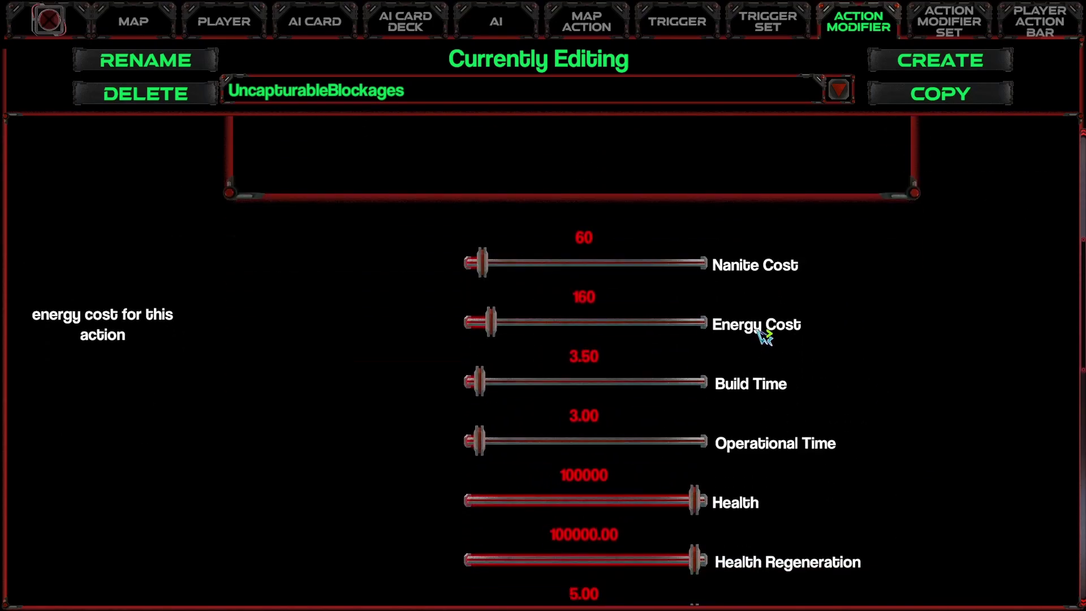
{"action": "scroll", "coordinate": [938, 384], "scroll_direction": "up", "scroll_amount": 8}
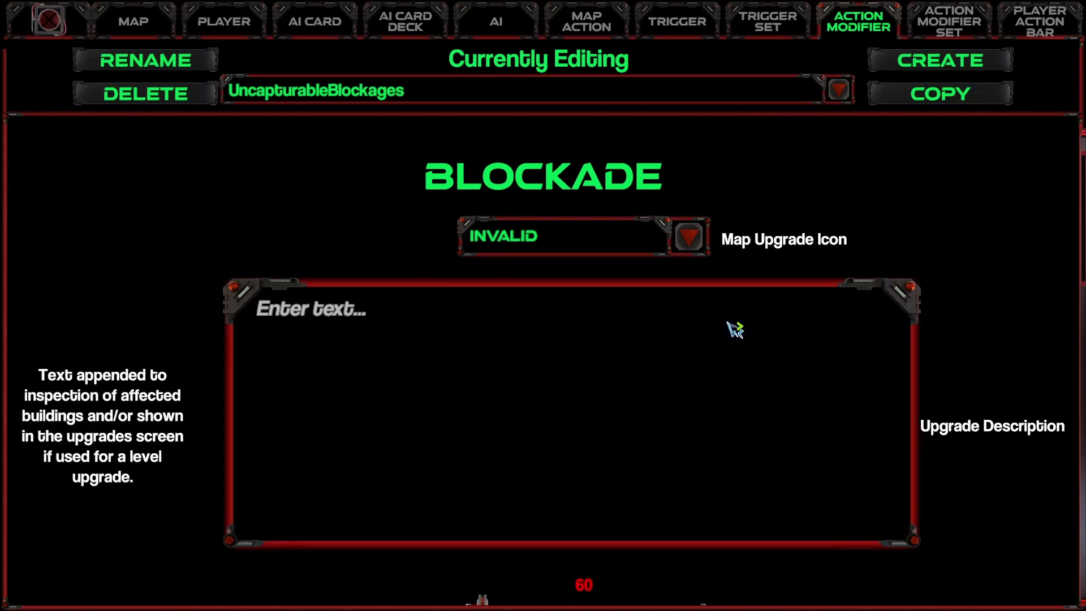
{"action": "scroll", "coordinate": [735, 330], "scroll_direction": "down", "scroll_amount": 2}
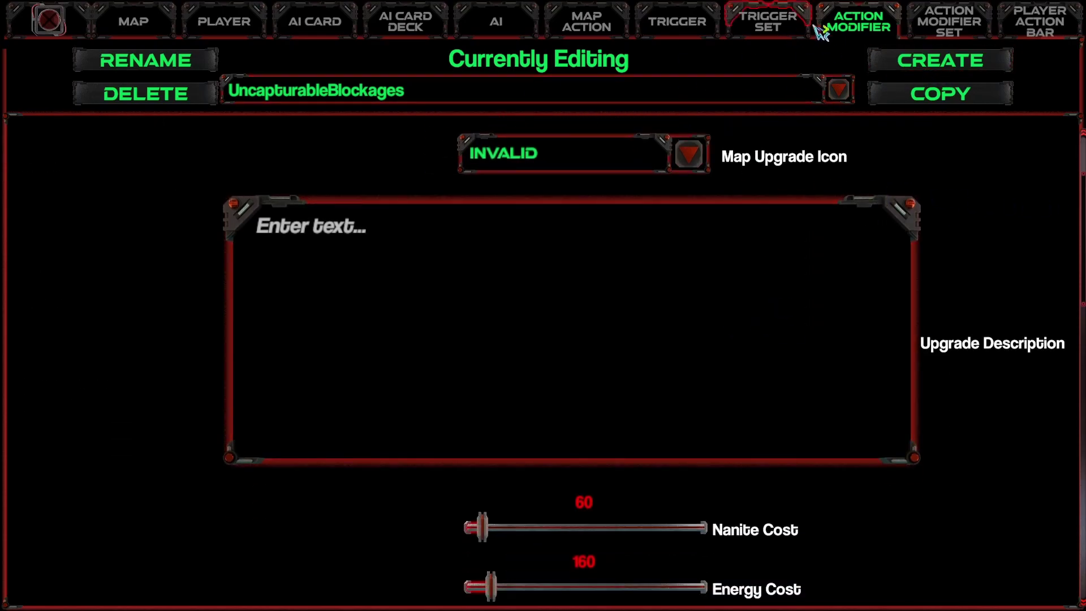
Create an action modifier set named RedPlayerActionModifiers.
{"action": "left_click", "coordinate": [979, 31]}
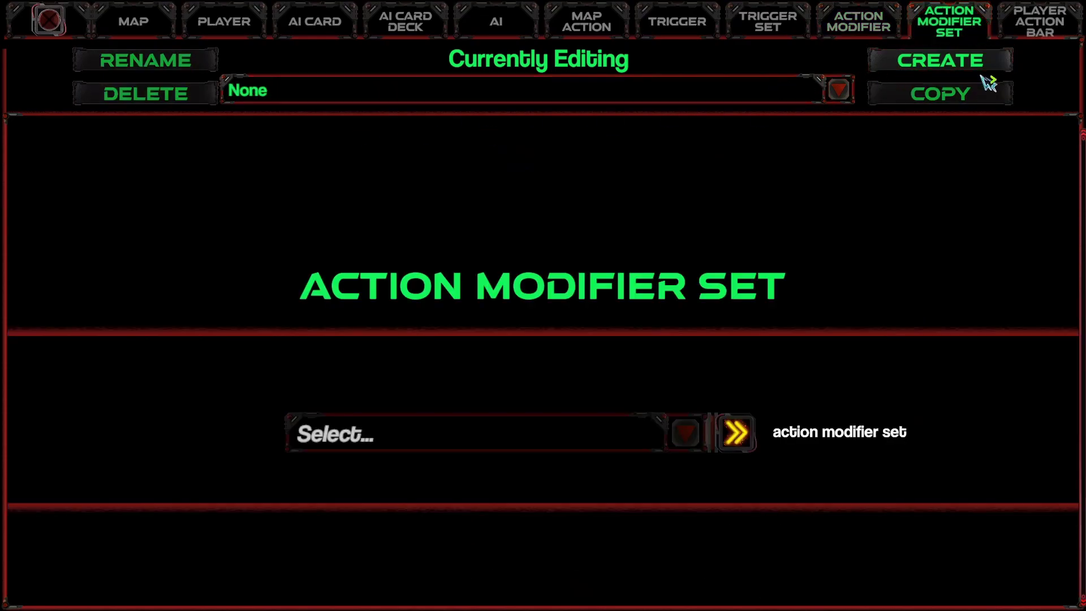
{"action": "left_click", "coordinate": [968, 62]}
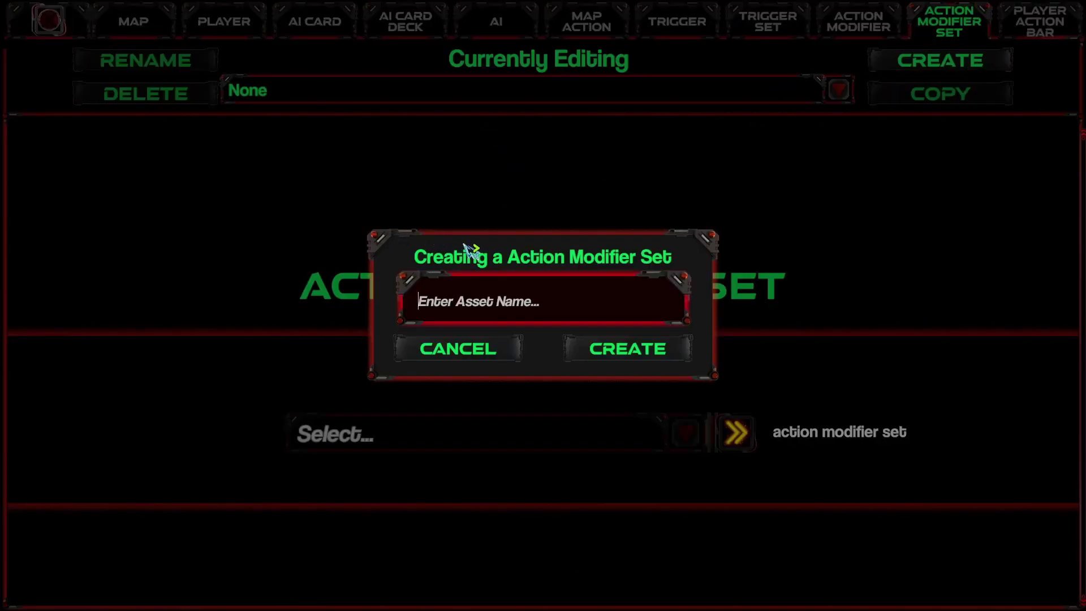
{"action": "type", "text": "E"}
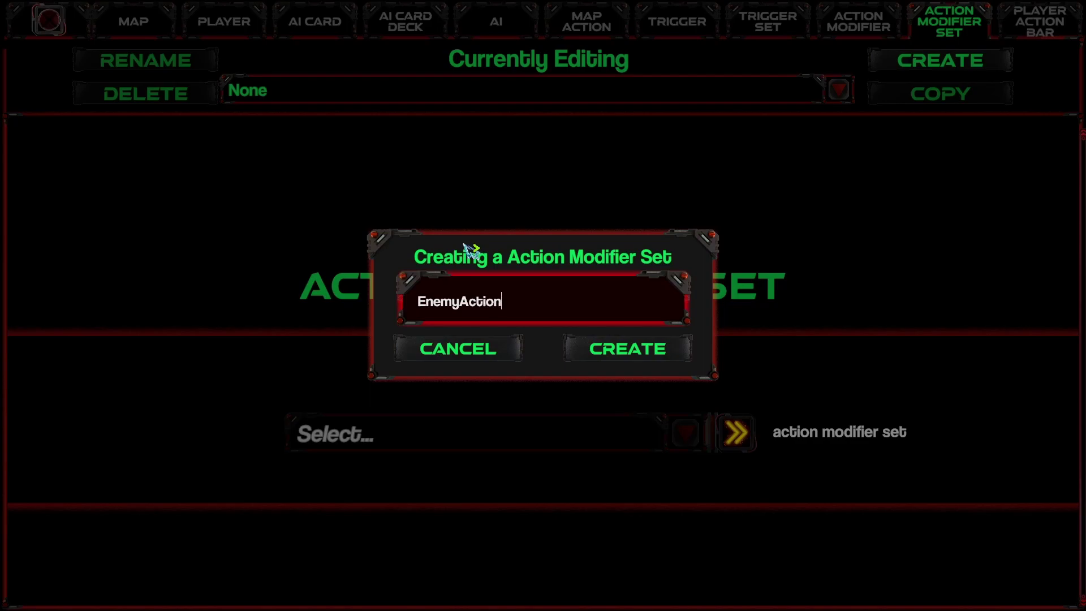
{"action": "type", "text": "nemy"}
{"action": "key", "text": "ctrl+a"}
{"action": "type", "text": "R"}
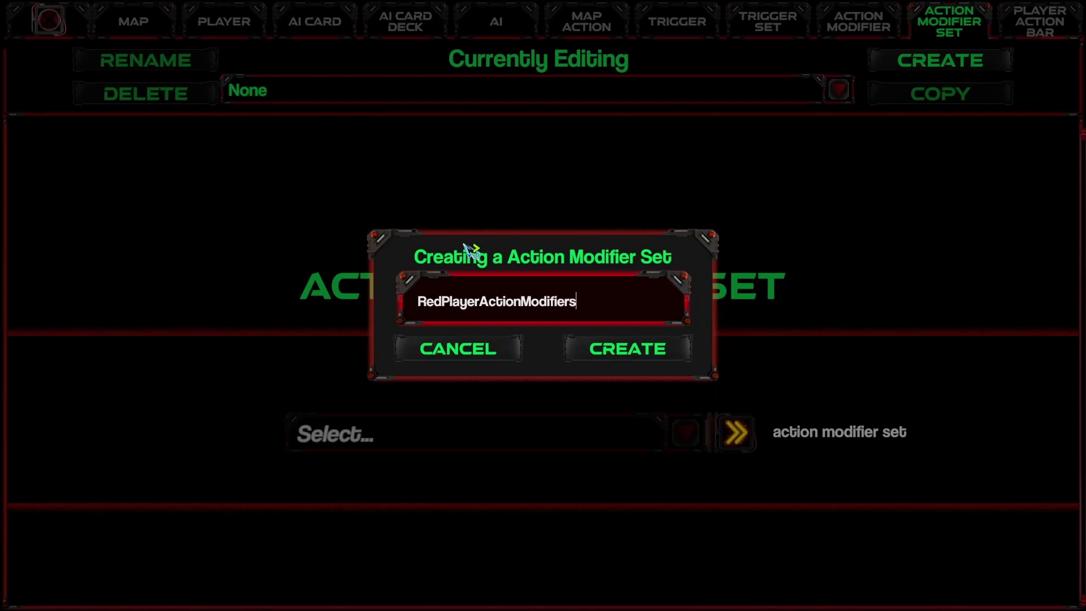
{"action": "left_click", "coordinate": [635, 363]}
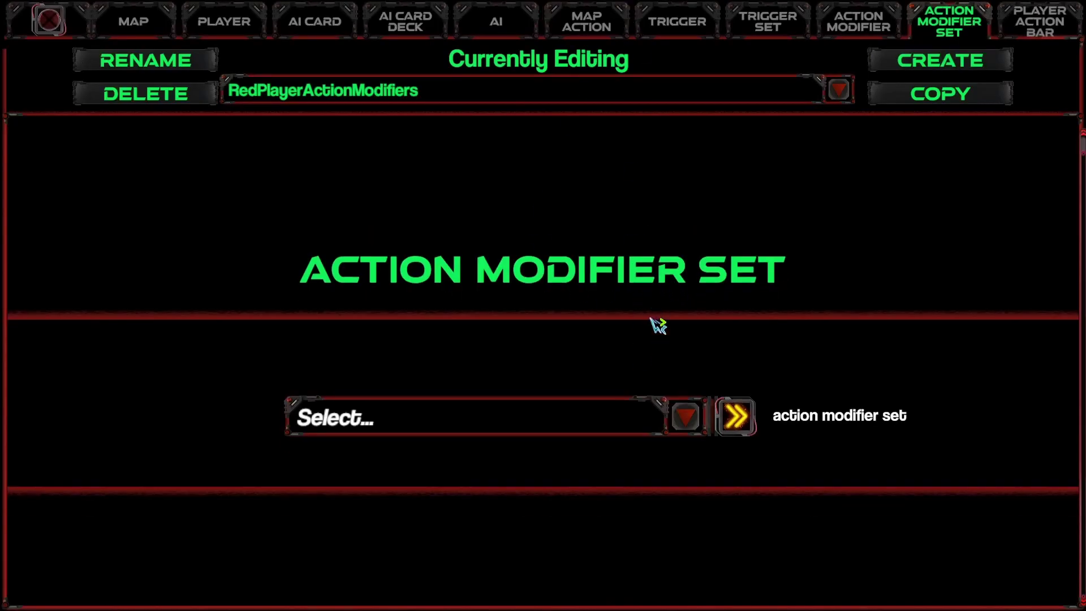
{"action": "mouse_move", "coordinate": [495, 452]}
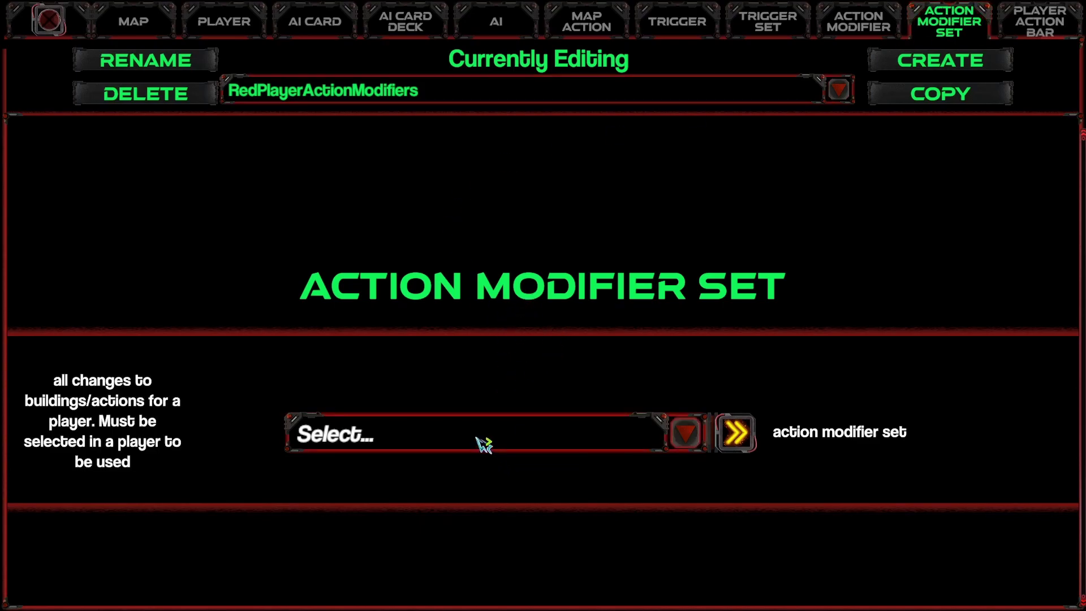
Add the UncapturableBlockages modifier to the RedPlayerActionModifiers set.
{"action": "mouse_move", "coordinate": [407, 452]}
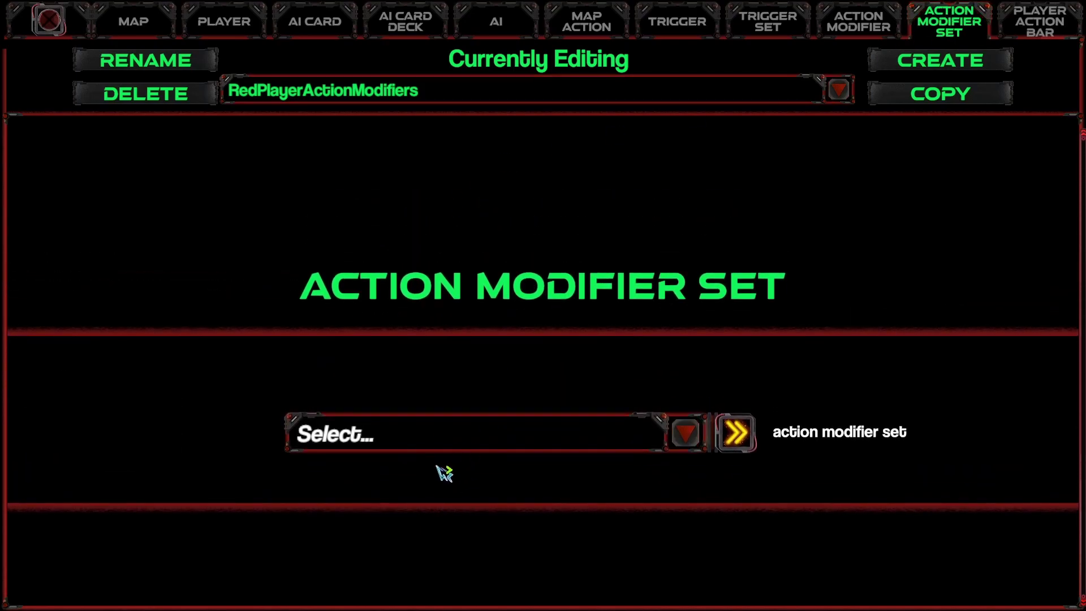
{"action": "left_click", "coordinate": [488, 436]}
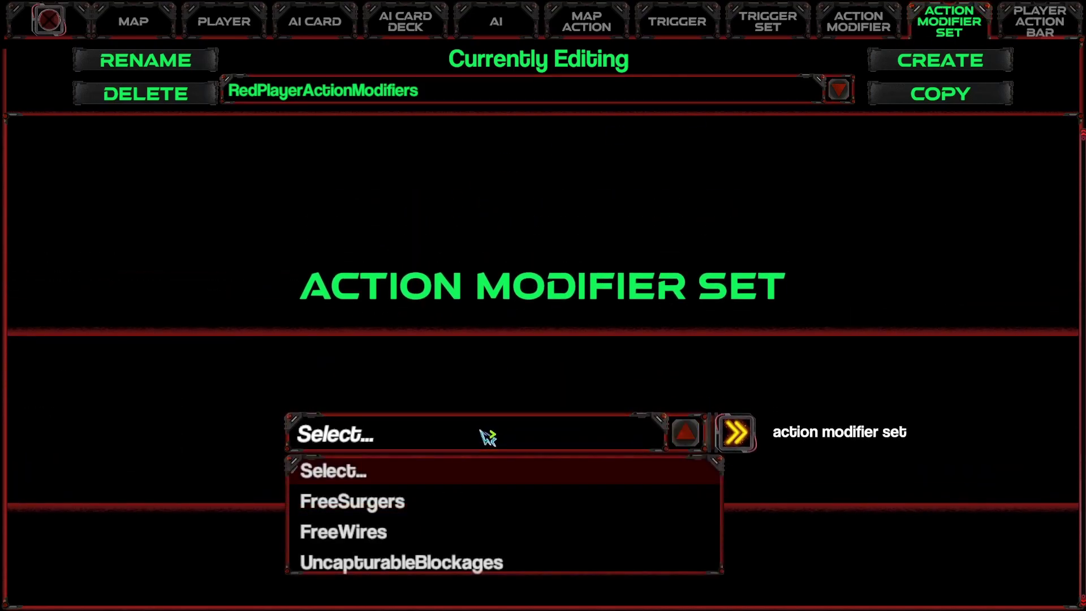
{"action": "left_click", "coordinate": [494, 569]}
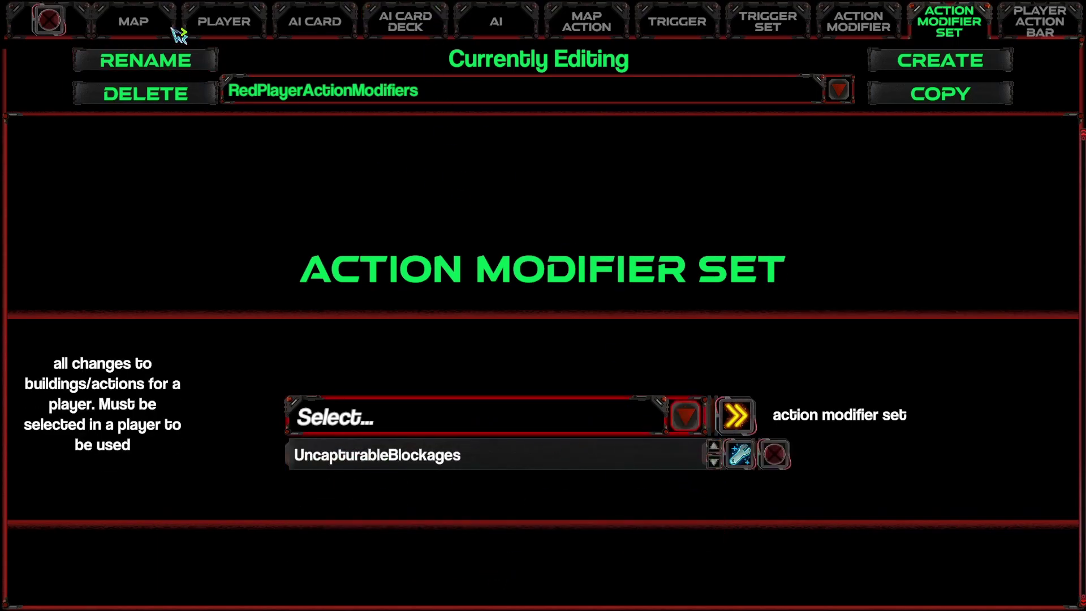
Assign RedPlayerActionModifiers as the action modifiers of Player2_Red.
{"action": "left_click", "coordinate": [244, 22]}
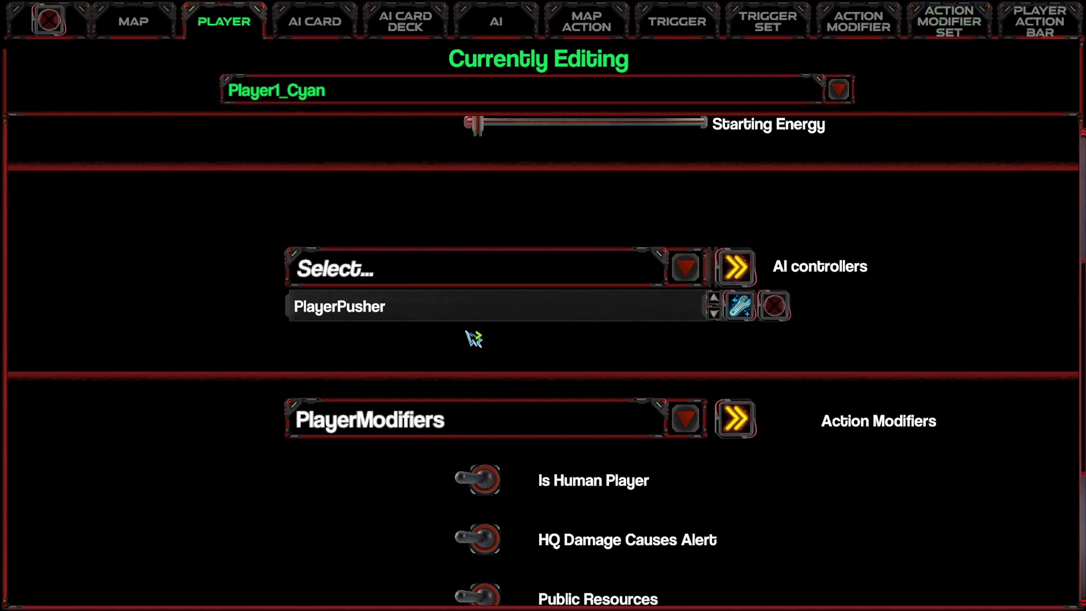
{"action": "left_click", "coordinate": [368, 100]}
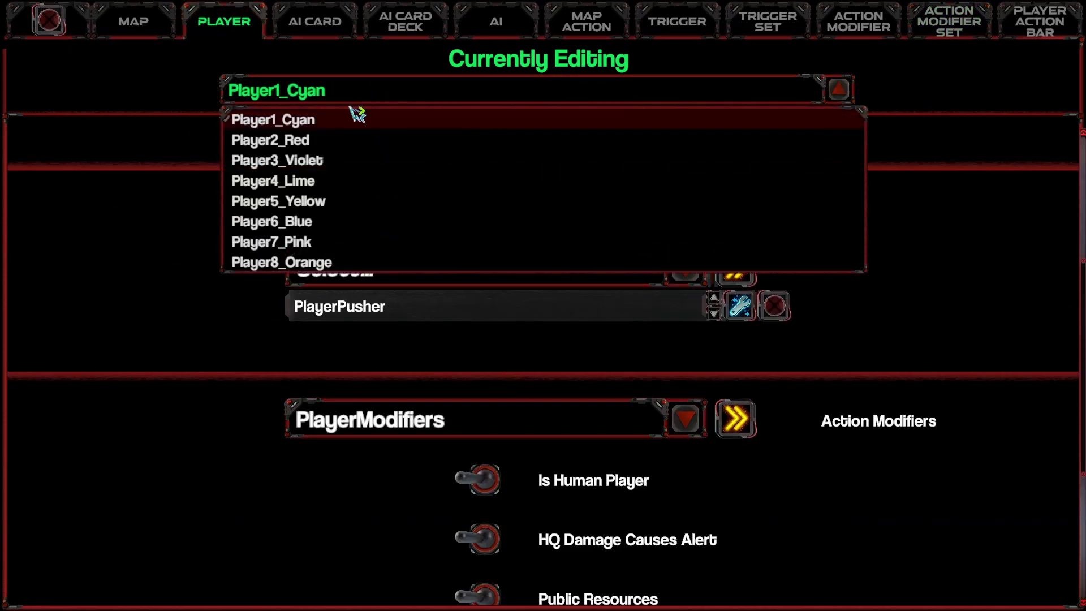
{"action": "left_click", "coordinate": [310, 142]}
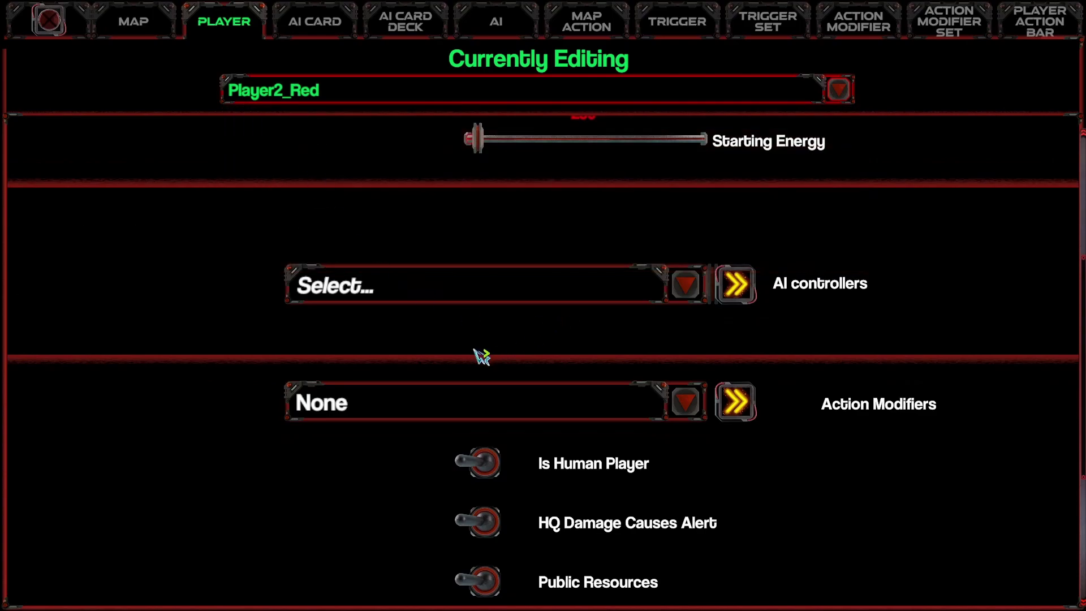
{"action": "scroll", "coordinate": [612, 445], "scroll_direction": "down", "scroll_amount": 3}
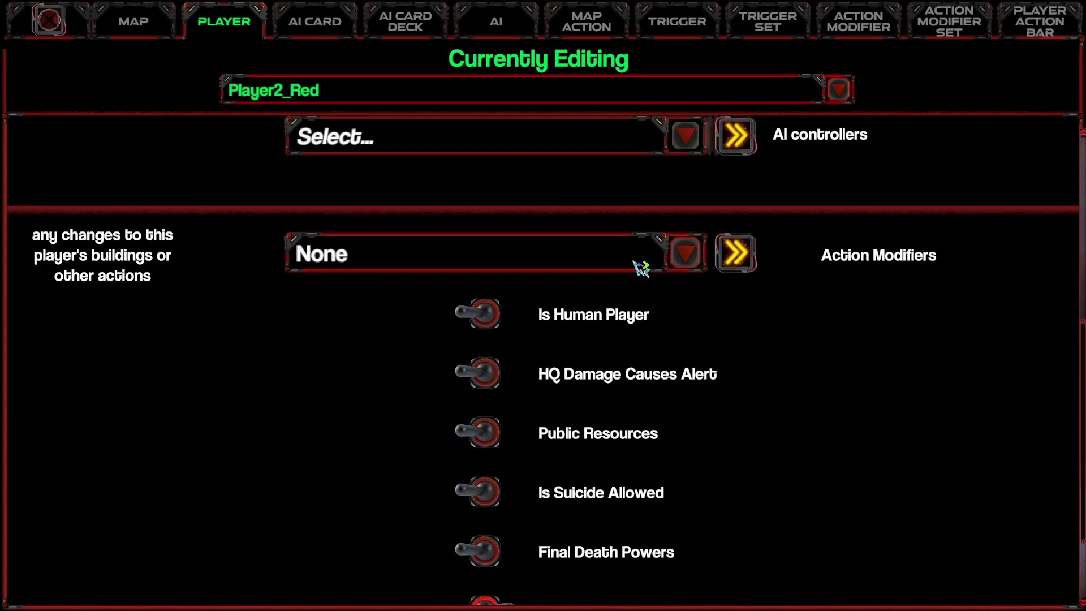
{"action": "left_click", "coordinate": [639, 263]}
{"action": "left_click", "coordinate": [450, 357]}
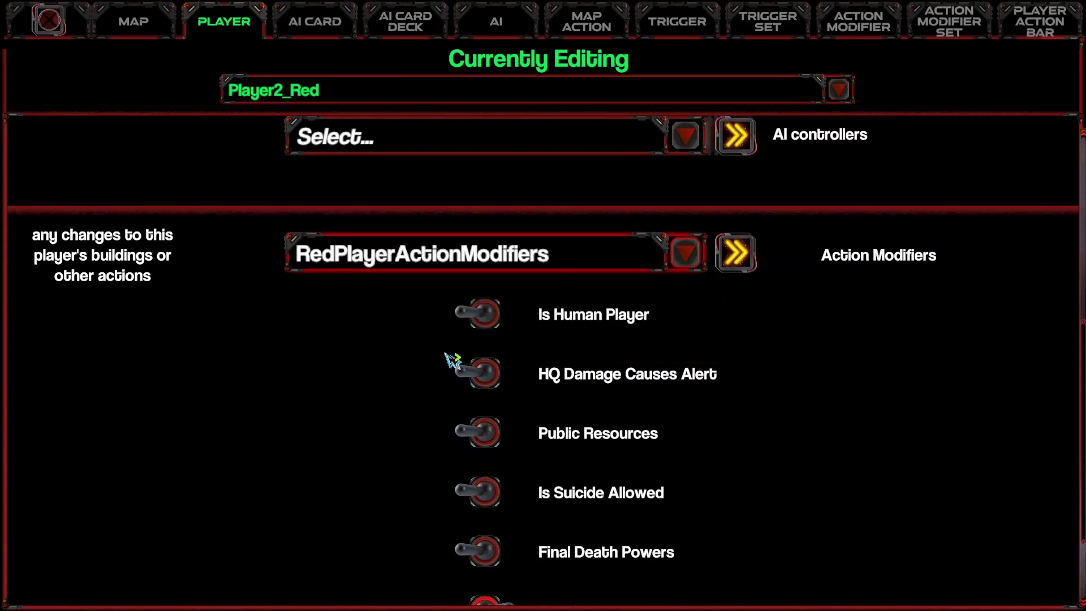
{"action": "scroll", "coordinate": [390, 418], "scroll_direction": "up", "scroll_amount": 4}
{"action": "scroll", "coordinate": [507, 388], "scroll_direction": "up", "scroll_amount": 5}
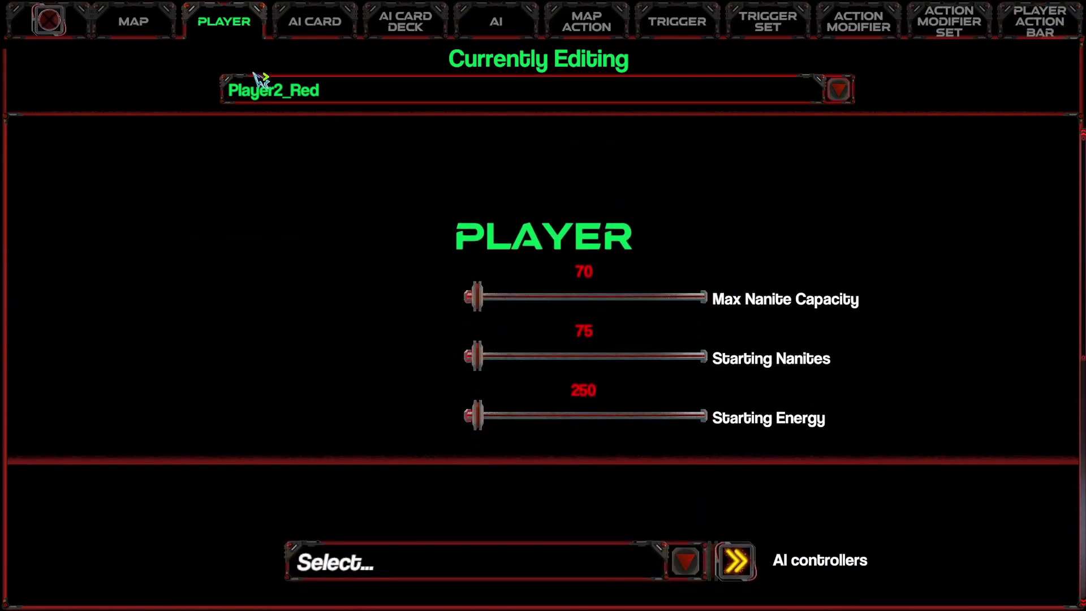
Create an action modifier named WeakHQ for the HQ building.
{"action": "left_click", "coordinate": [858, 23]}
{"action": "left_click", "coordinate": [430, 96]}
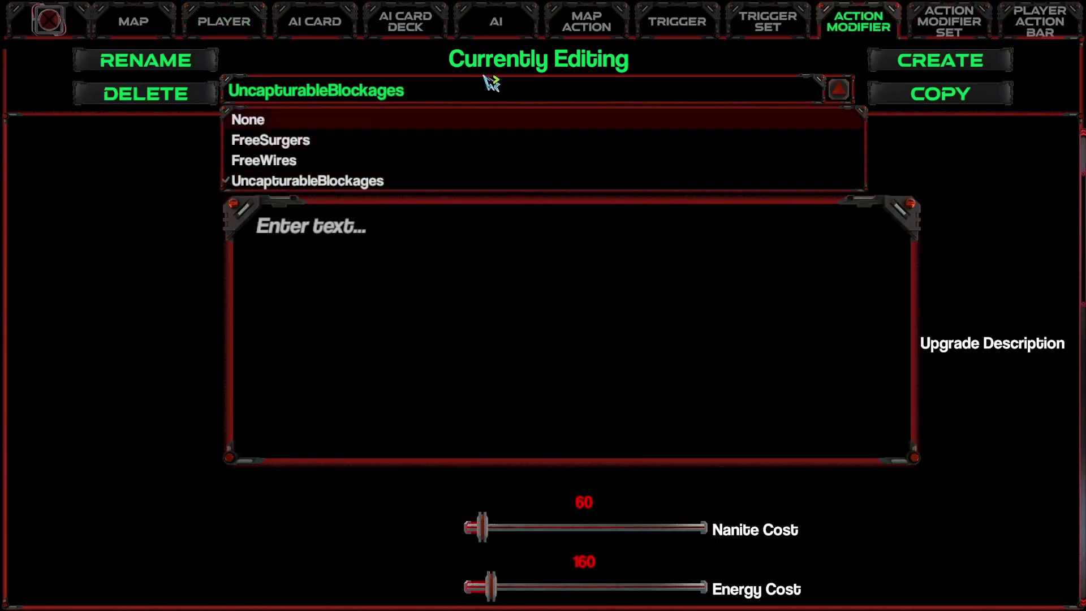
{"action": "left_click", "coordinate": [603, 87]}
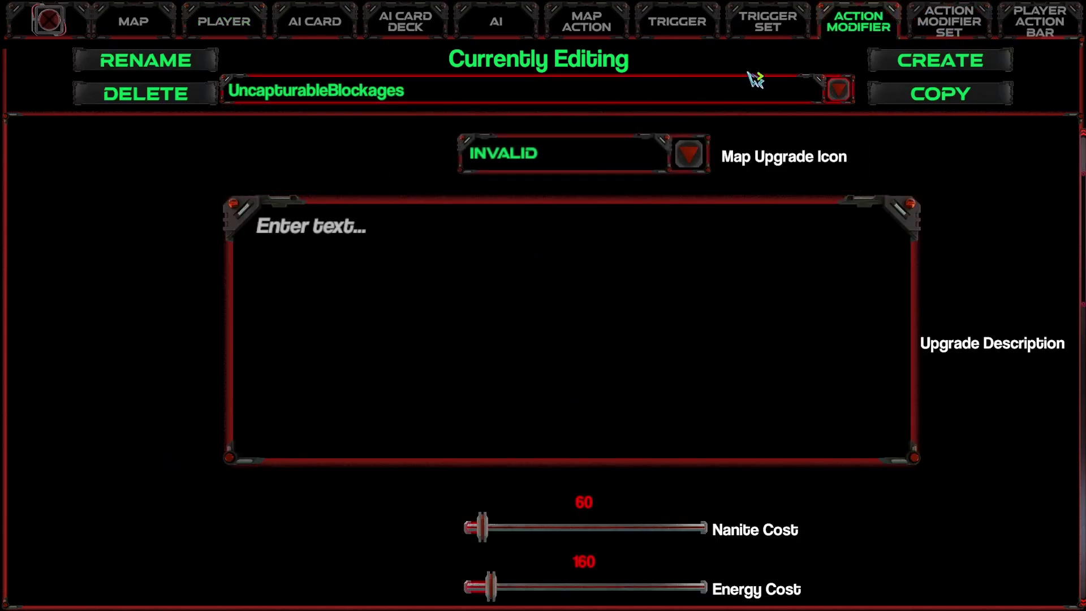
{"action": "left_click", "coordinate": [959, 66]}
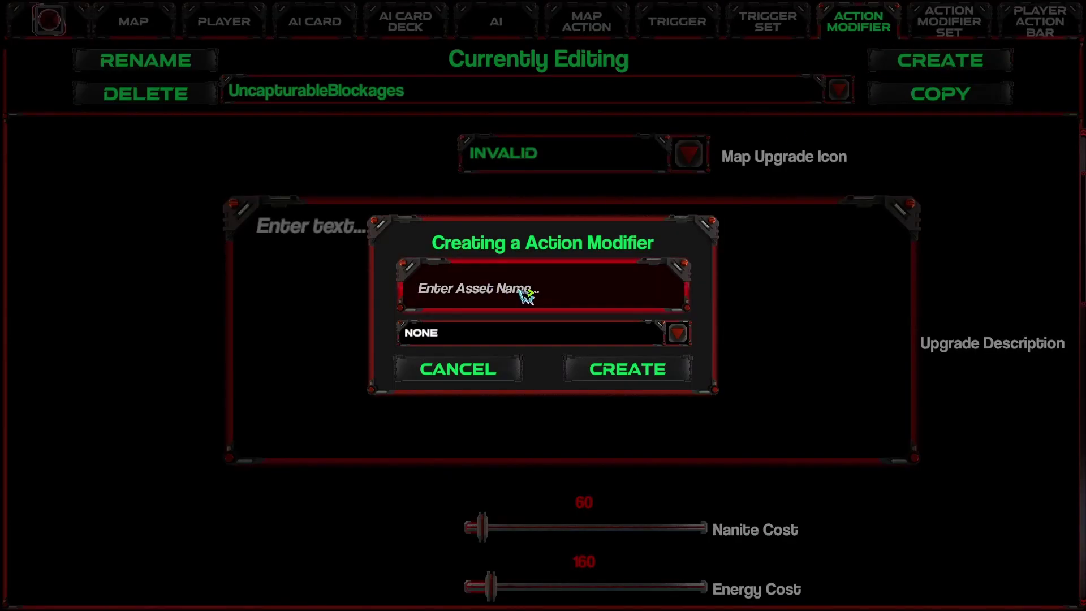
{"action": "type", "text": "WeakHQ"}
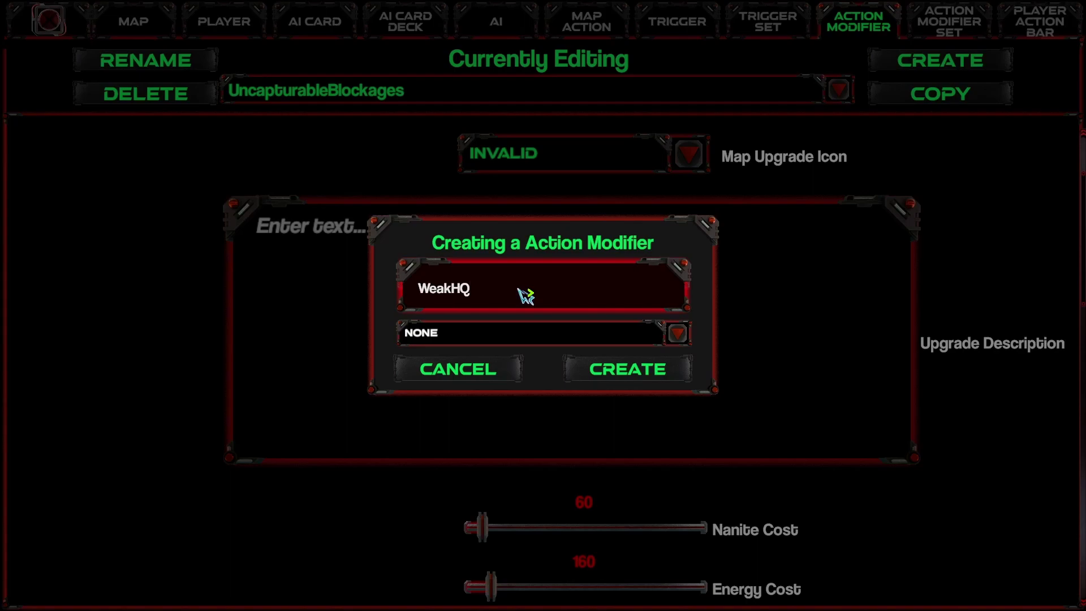
{"action": "left_click", "coordinate": [482, 340]}
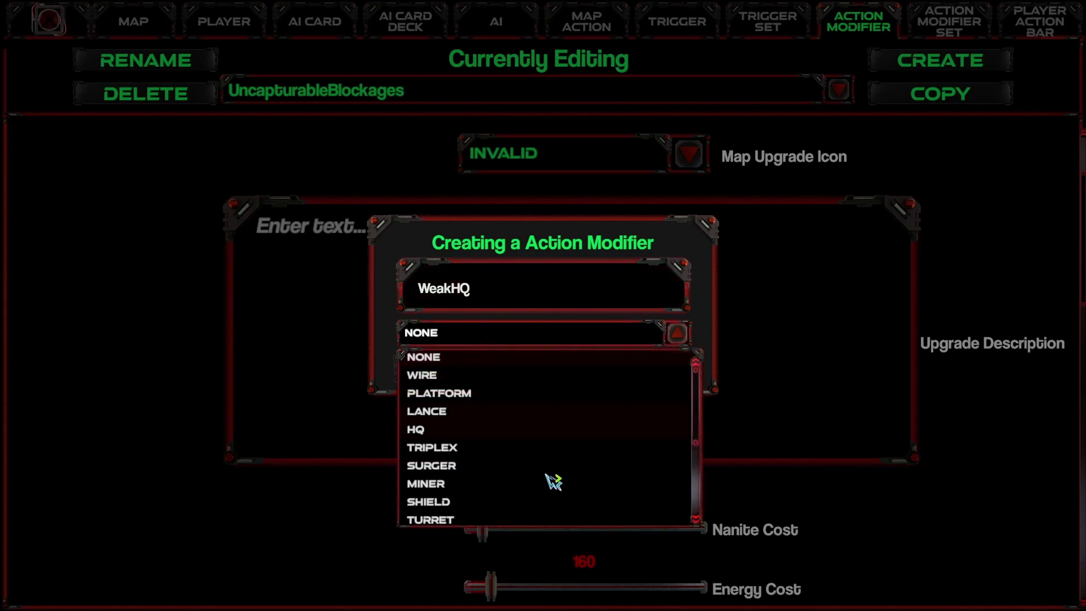
{"action": "scroll", "coordinate": [552, 470], "scroll_direction": "down", "scroll_amount": 3}
{"action": "scroll", "coordinate": [554, 430], "scroll_direction": "up", "scroll_amount": 3}
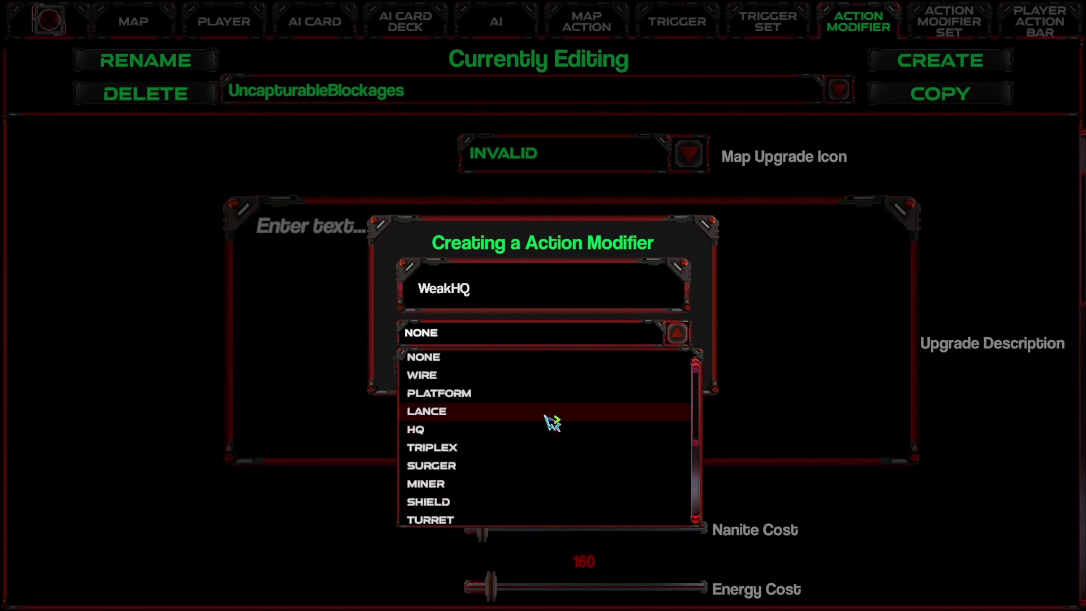
{"action": "scroll", "coordinate": [546, 426], "scroll_direction": "down", "scroll_amount": 5}
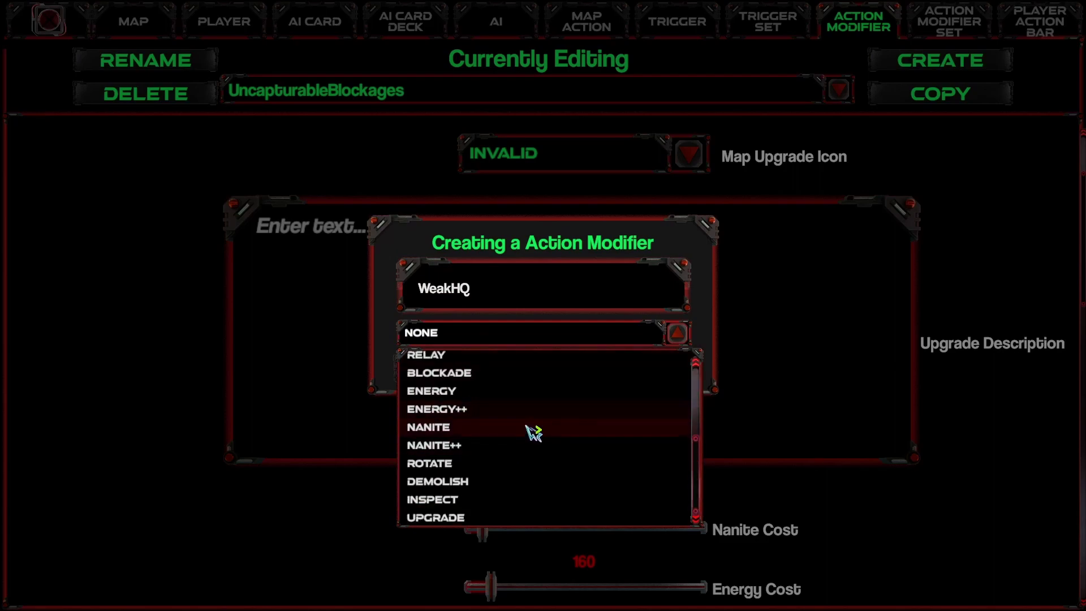
{"action": "scroll", "coordinate": [528, 432], "scroll_direction": "up", "scroll_amount": 3}
{"action": "scroll", "coordinate": [525, 461], "scroll_direction": "down", "scroll_amount": 3}
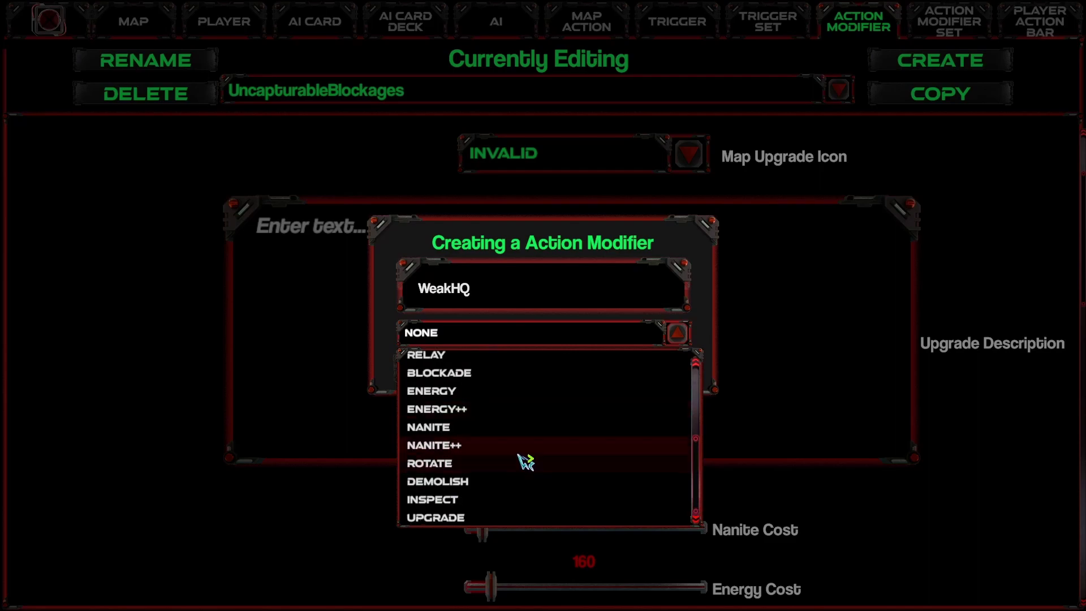
{"action": "scroll", "coordinate": [523, 447], "scroll_direction": "up", "scroll_amount": 6}
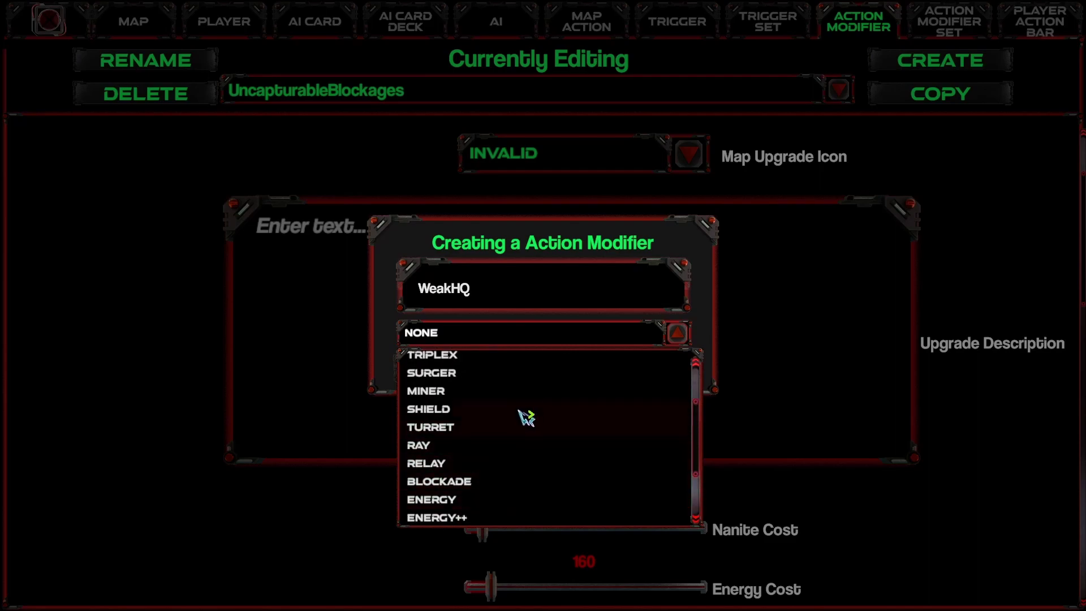
{"action": "scroll", "coordinate": [526, 418], "scroll_direction": "up", "scroll_amount": 3}
{"action": "left_click", "coordinate": [479, 392]}
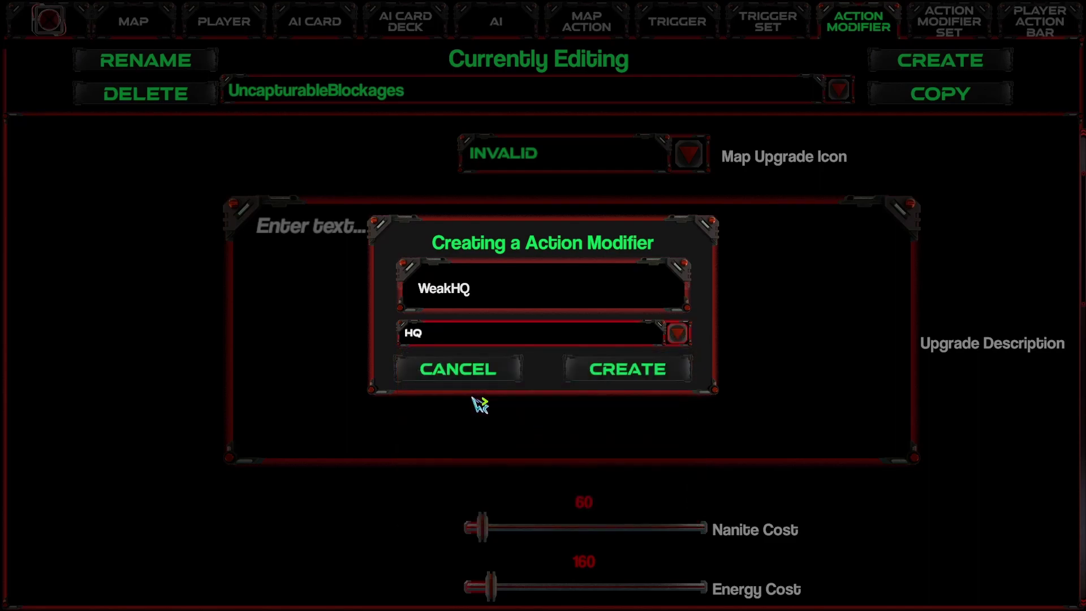
{"action": "left_click", "coordinate": [646, 376]}
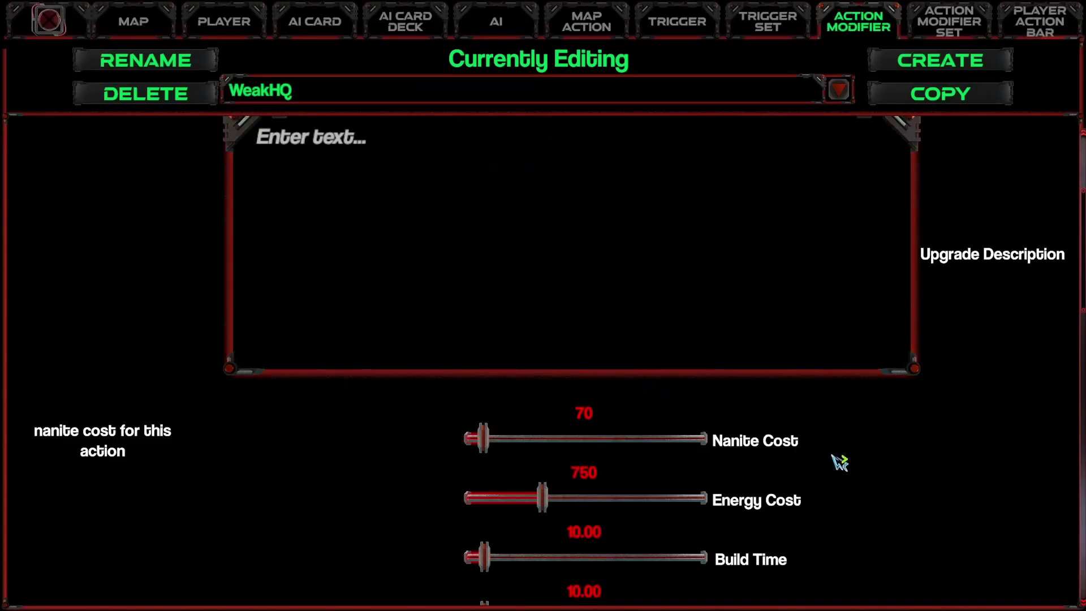
Set the WeakHQ modifier's Health to 100.
{"action": "scroll", "coordinate": [840, 457], "scroll_direction": "down", "scroll_amount": 1}
{"action": "scroll", "coordinate": [848, 447], "scroll_direction": "down", "scroll_amount": 2}
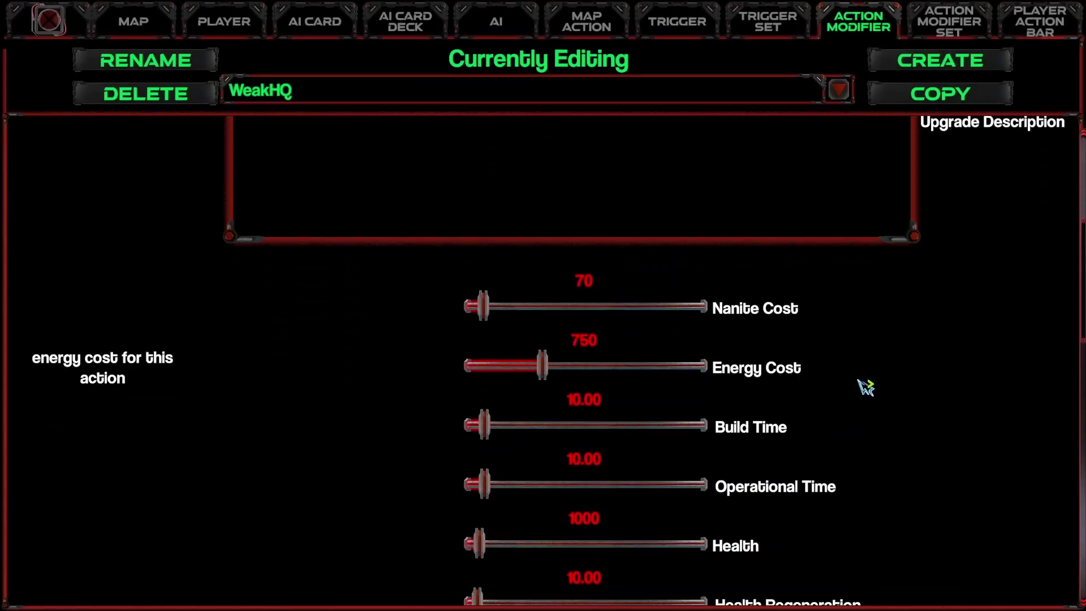
{"action": "scroll", "coordinate": [848, 395], "scroll_direction": "down", "scroll_amount": 2}
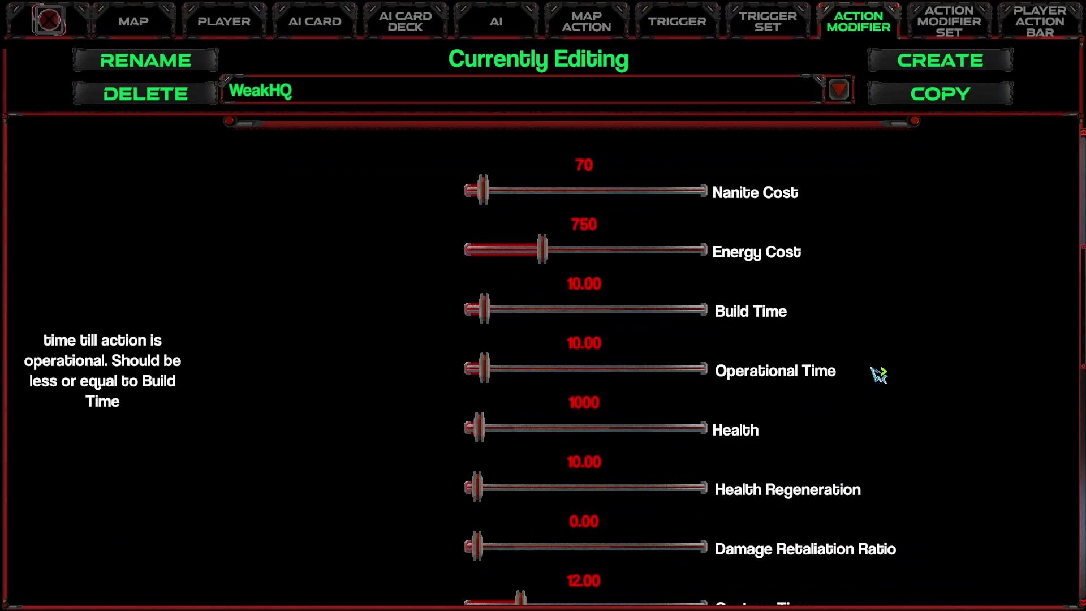
{"action": "left_click", "coordinate": [593, 336]}
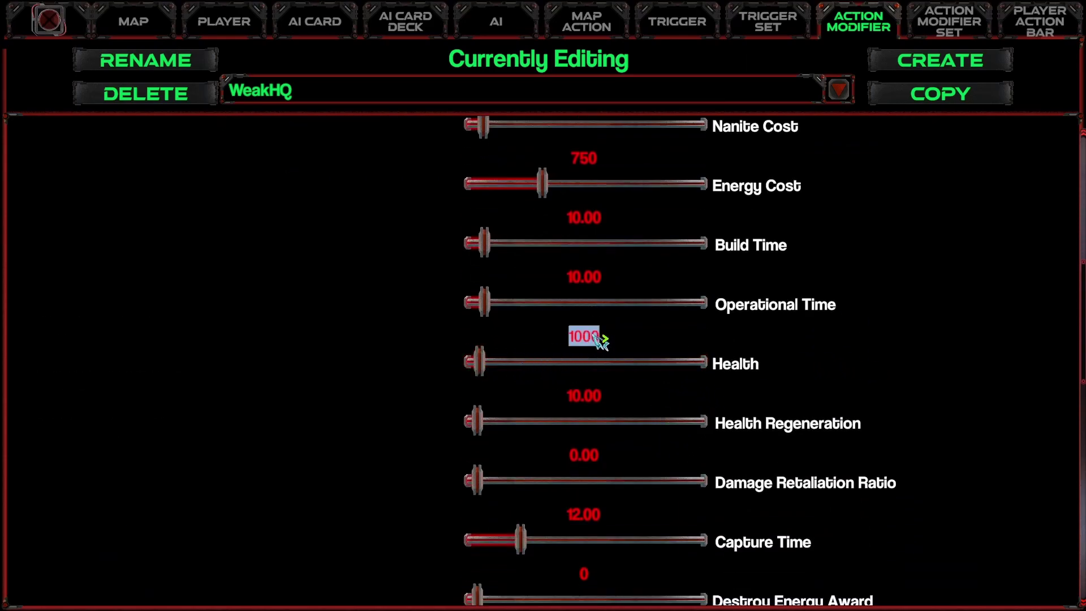
{"action": "type", "text": "1"}
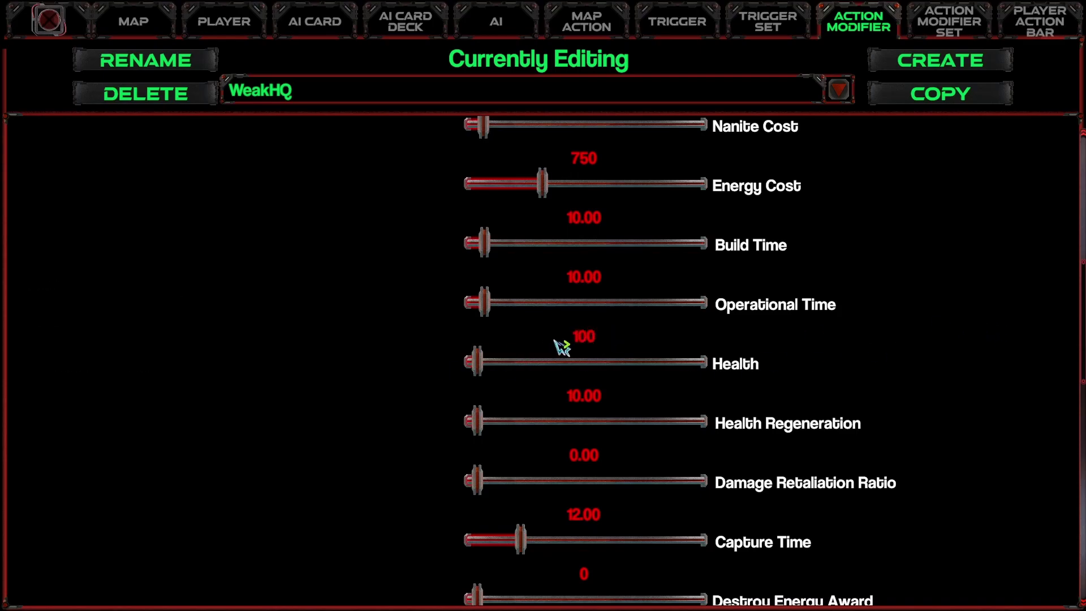
{"action": "left_click", "coordinate": [590, 342]}
{"action": "type", "text": "250"}
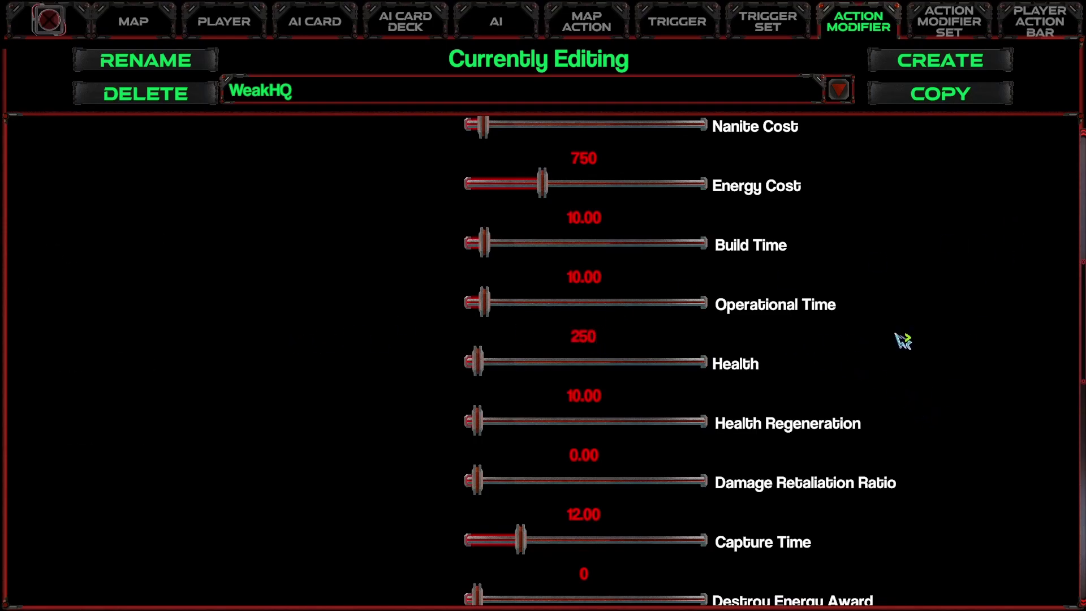
{"action": "left_click", "coordinate": [572, 338]}
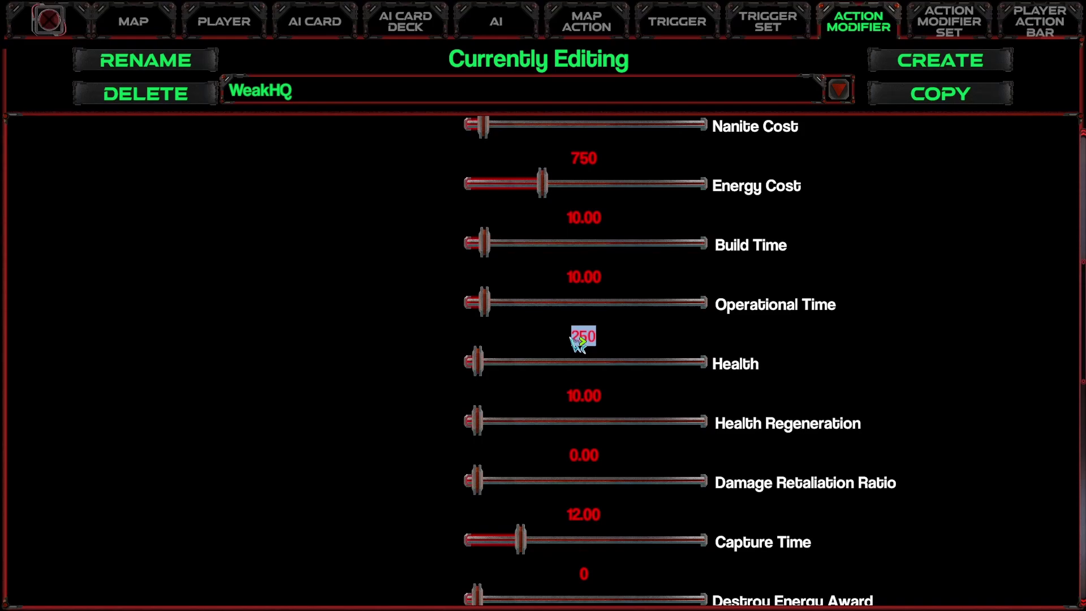
{"action": "key", "text": "BackSpace"}
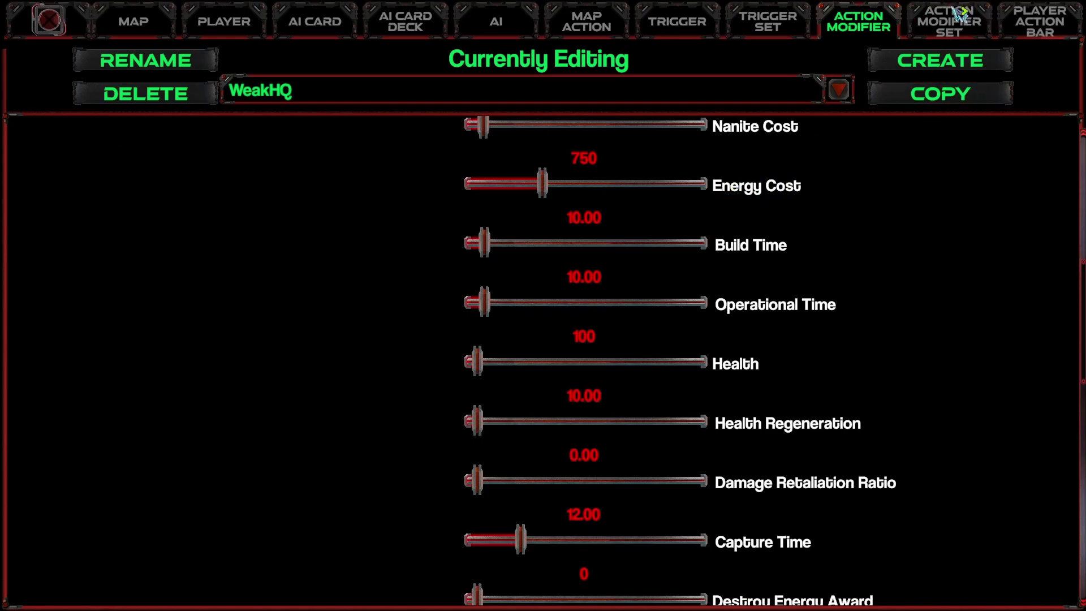
Add the WeakHQ modifier to the PlayerModifiers action modifier set.
{"action": "left_click", "coordinate": [949, 31]}
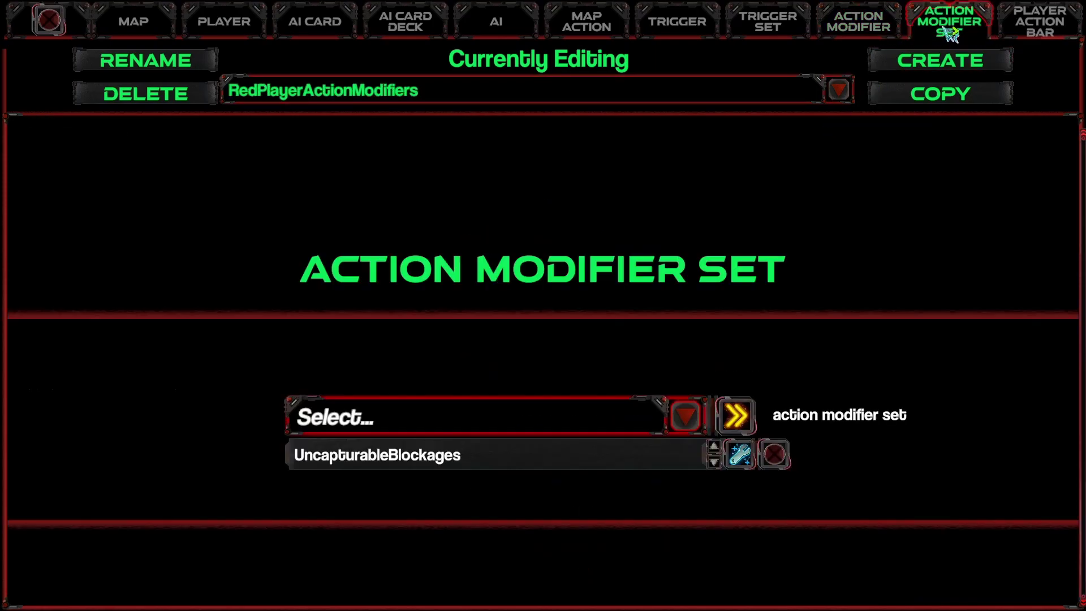
{"action": "left_click", "coordinate": [396, 92]}
{"action": "left_click", "coordinate": [310, 139]}
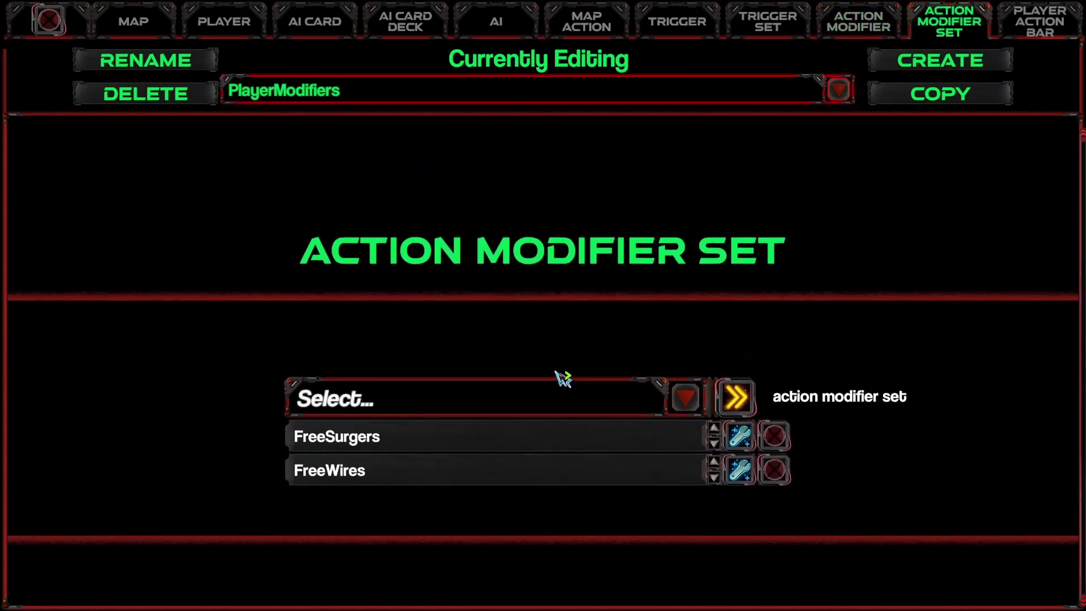
{"action": "left_click", "coordinate": [554, 401]}
{"action": "left_click", "coordinate": [372, 561]}
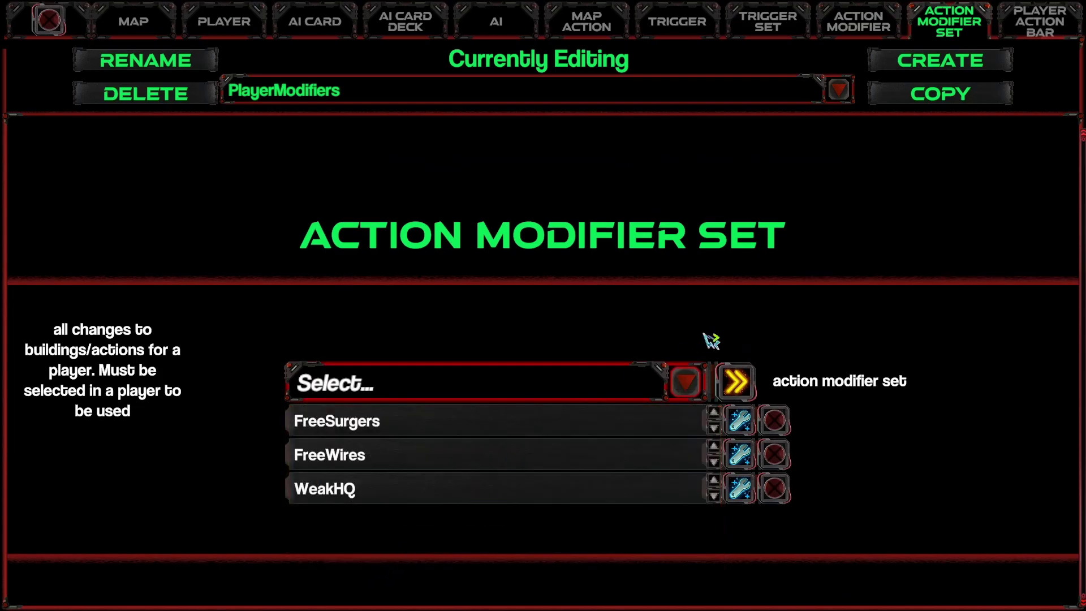
{"action": "scroll", "coordinate": [636, 352], "scroll_direction": "up", "scroll_amount": 1}
{"action": "scroll", "coordinate": [636, 352], "scroll_direction": "down", "scroll_amount": 2}
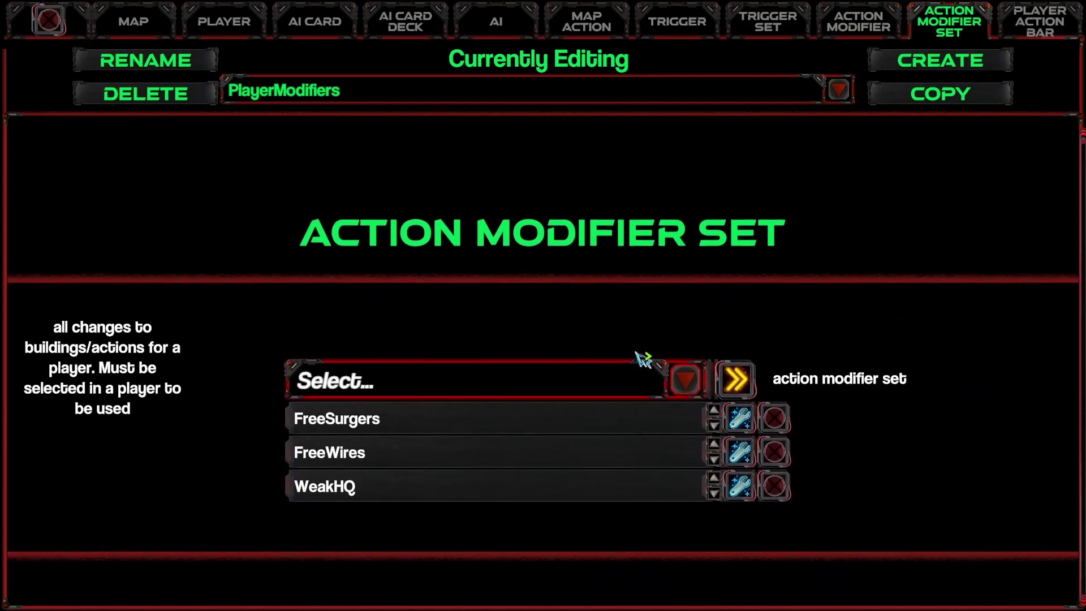
{"action": "scroll", "coordinate": [663, 355], "scroll_direction": "up", "scroll_amount": 1}
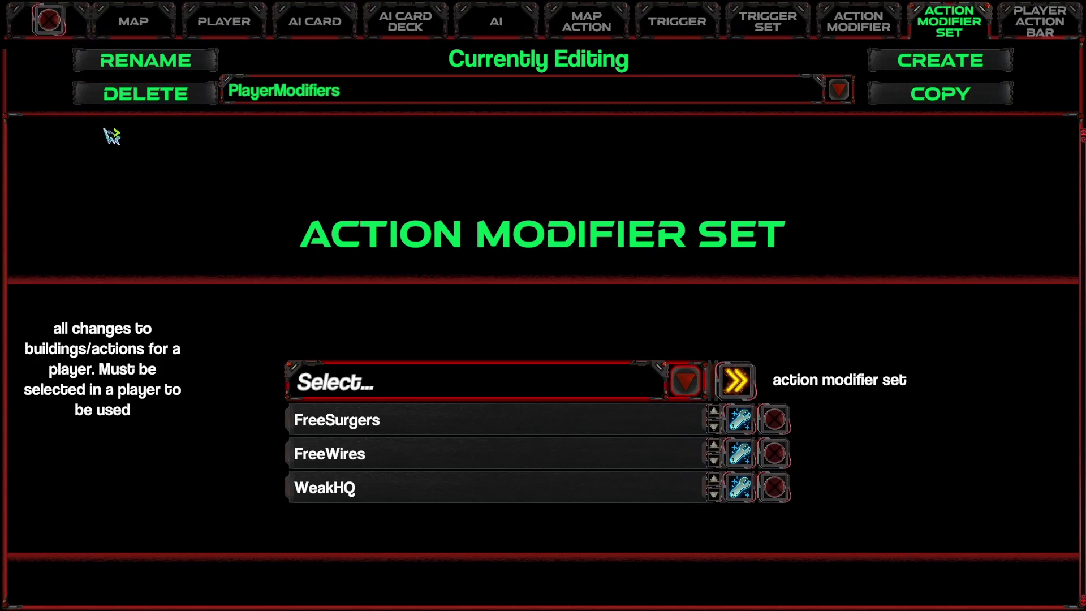
Close the data editor to look at the map with the cyan HQ, and reopen the data editor.
{"action": "left_click", "coordinate": [57, 24]}
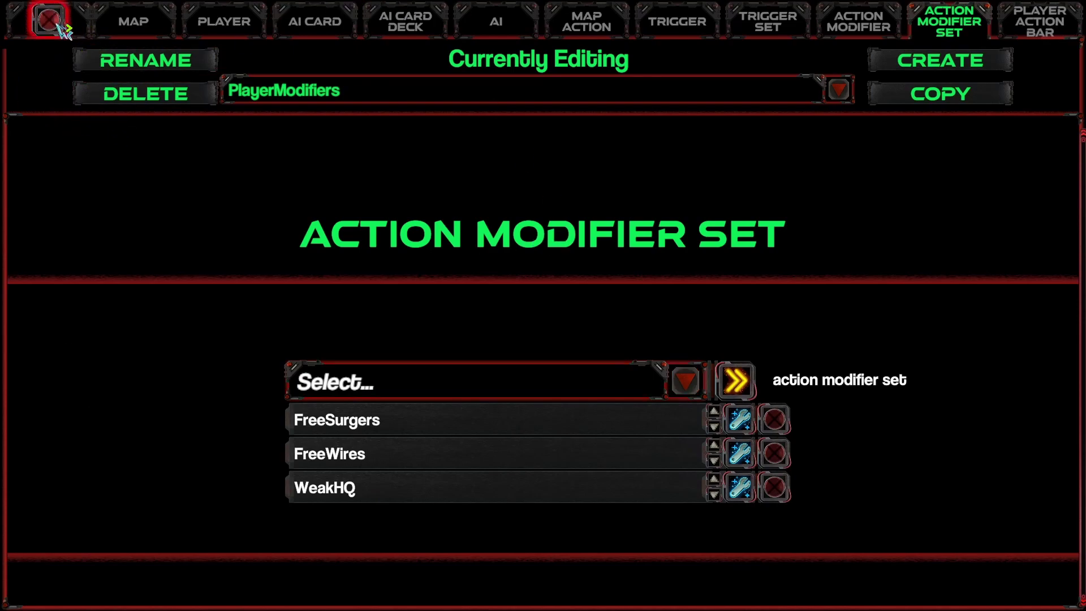
{"action": "left_click", "coordinate": [57, 24]}
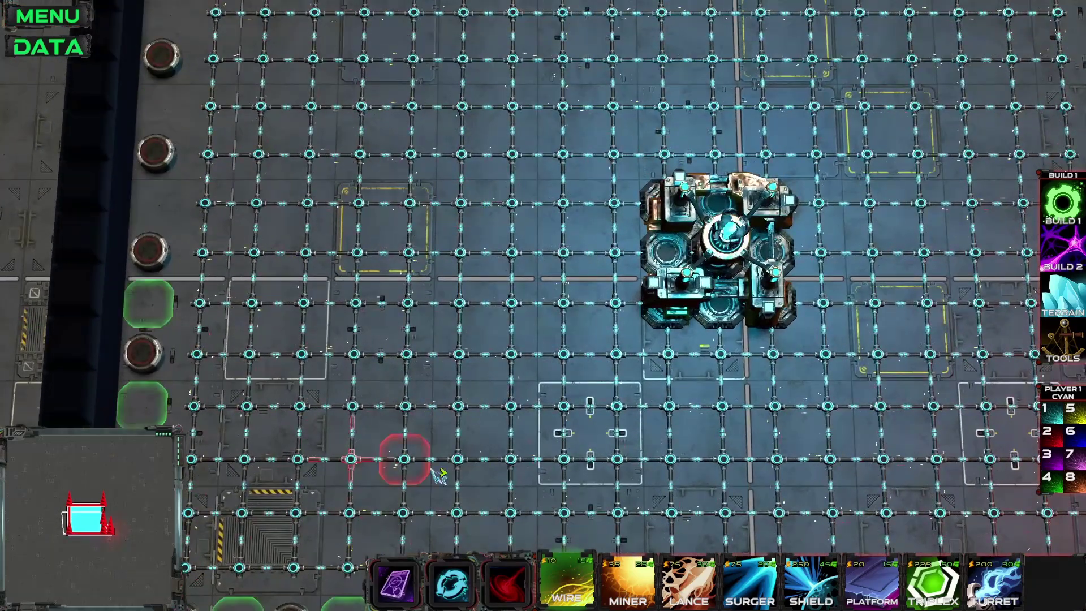
{"action": "left_click", "coordinate": [73, 48]}
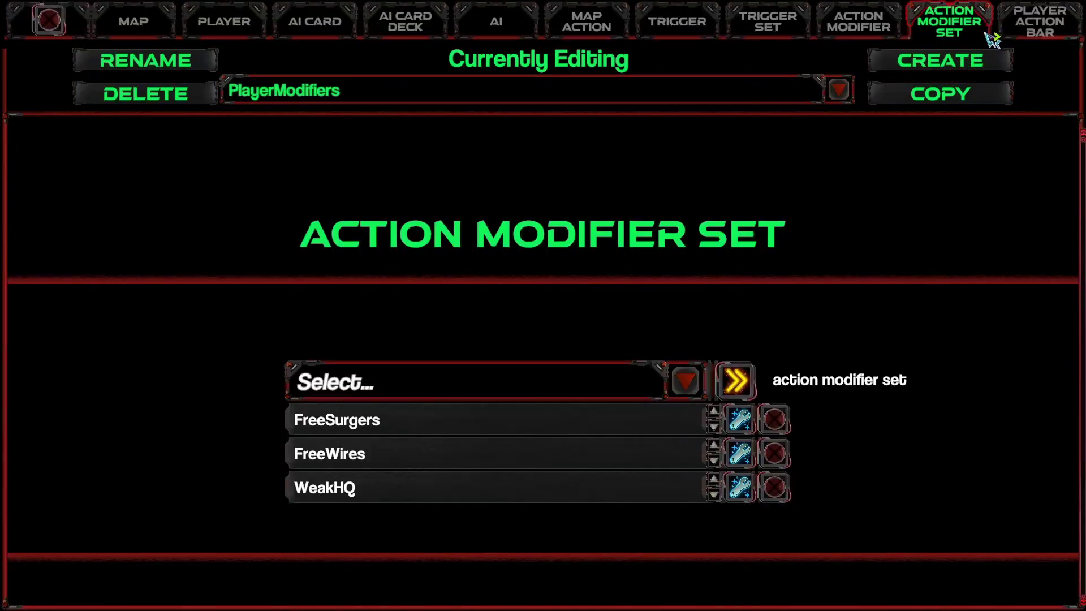
Start a test of the Bound_V1 map and look over the cyan HQ, the grid and the red structures around its border.
{"action": "left_click", "coordinate": [145, 26]}
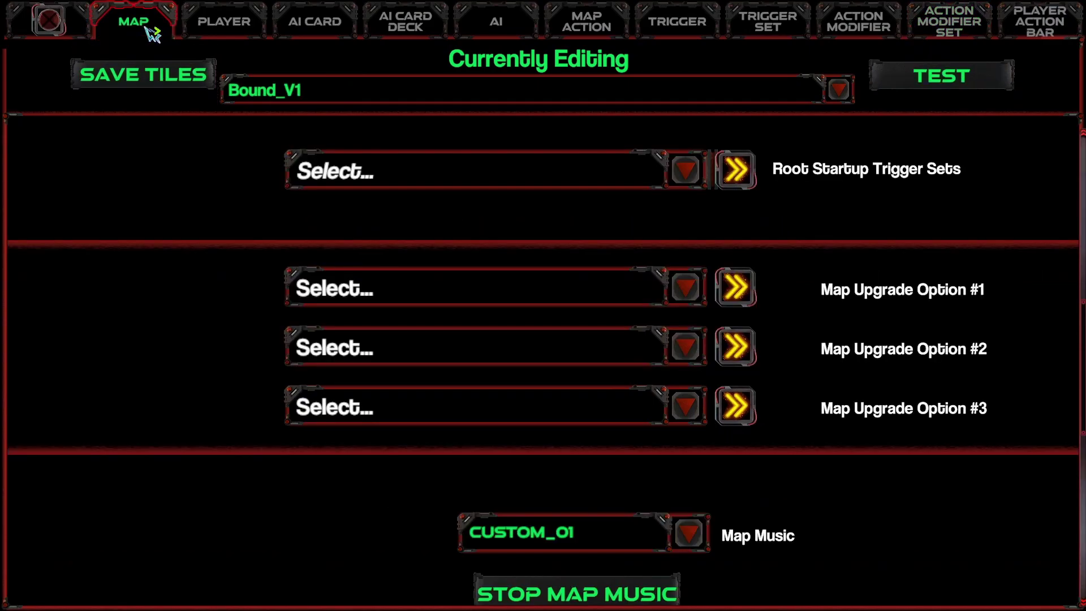
{"action": "left_click", "coordinate": [974, 85]}
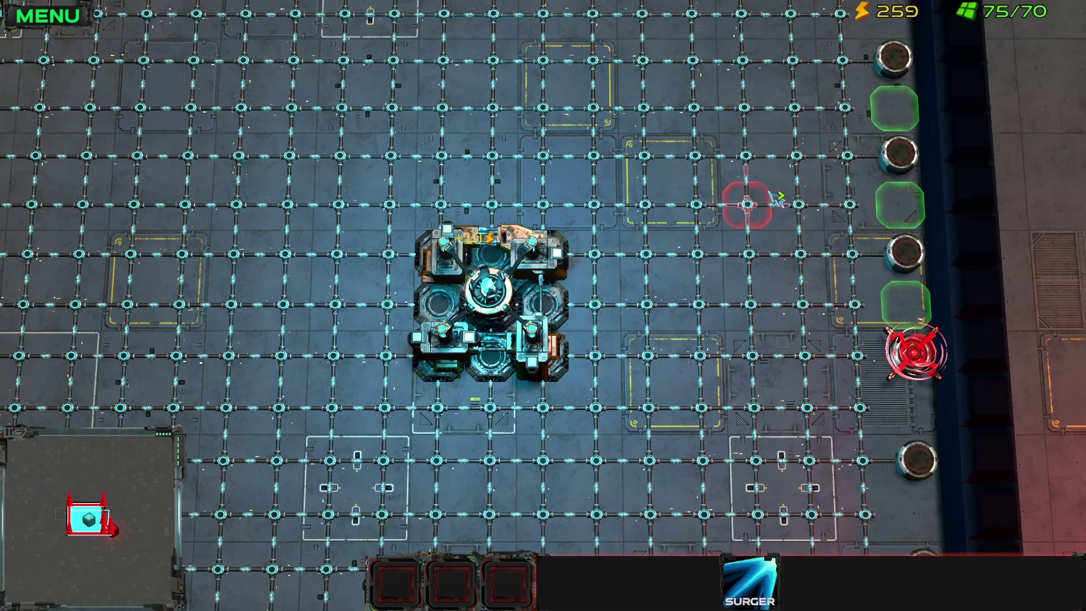
{"action": "key", "text": "a"}
{"action": "key", "text": "s"}
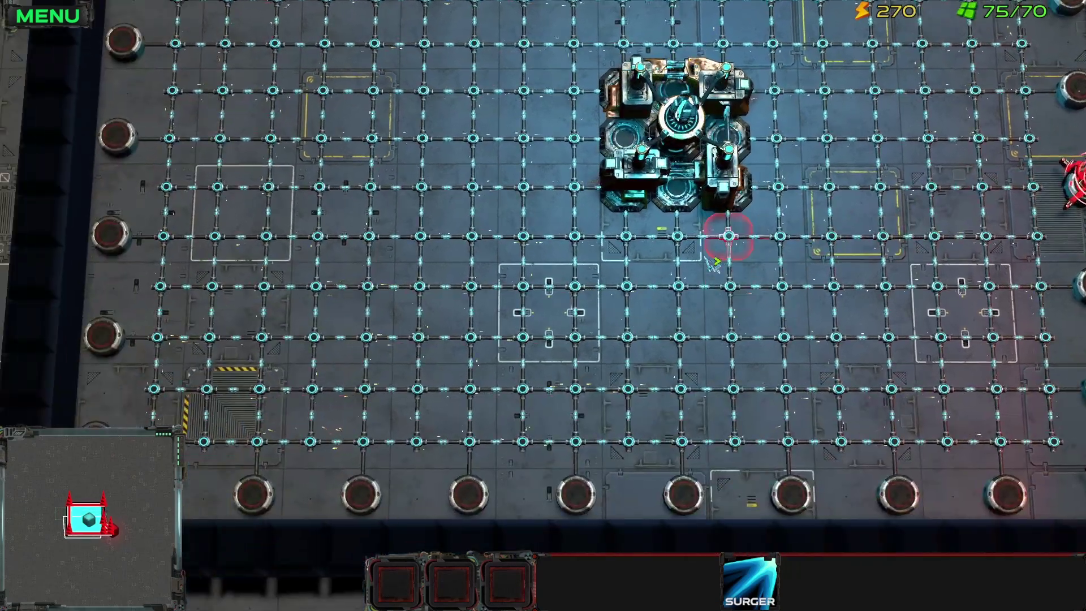
{"action": "key", "text": "d"}
{"action": "key", "text": "w"}
{"action": "key", "text": "a"}
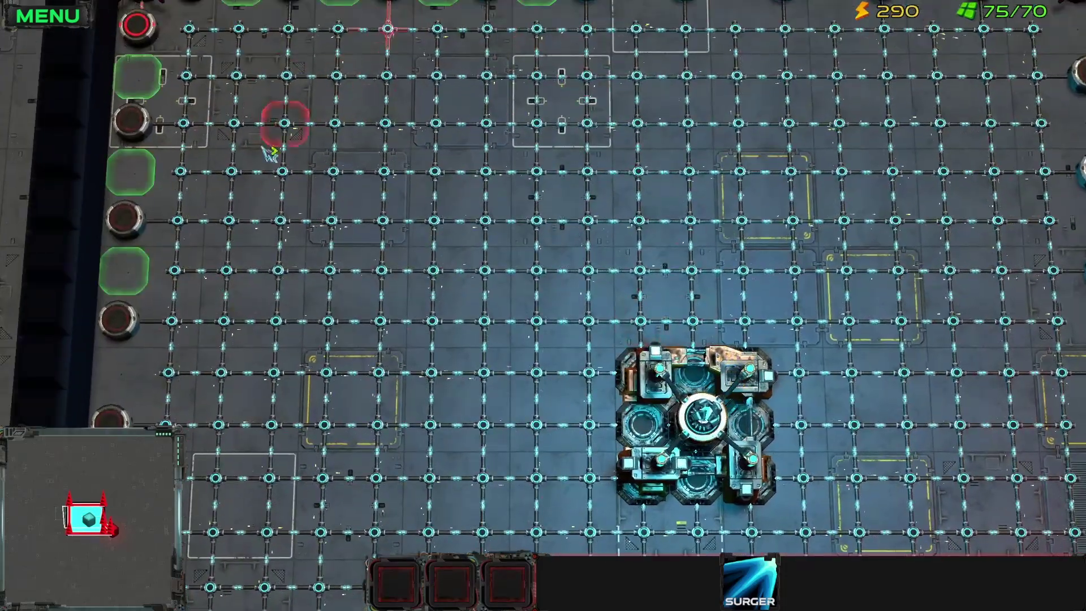
{"action": "key", "text": "d"}
{"action": "key", "text": "s"}
{"action": "key", "text": "w"}
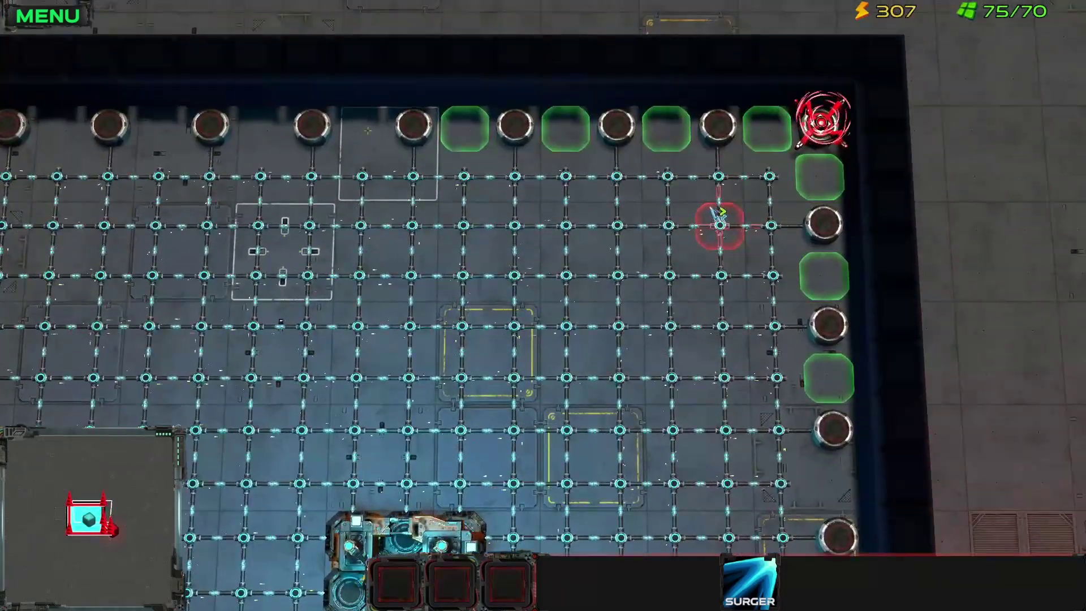
{"action": "key", "text": "e"}
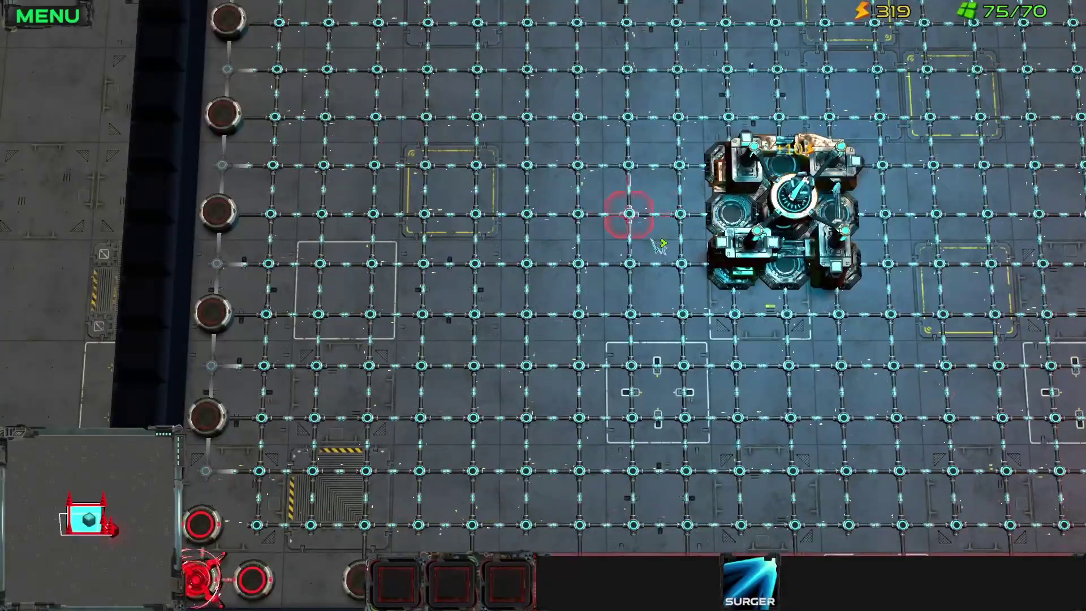
{"action": "key", "text": "d"}
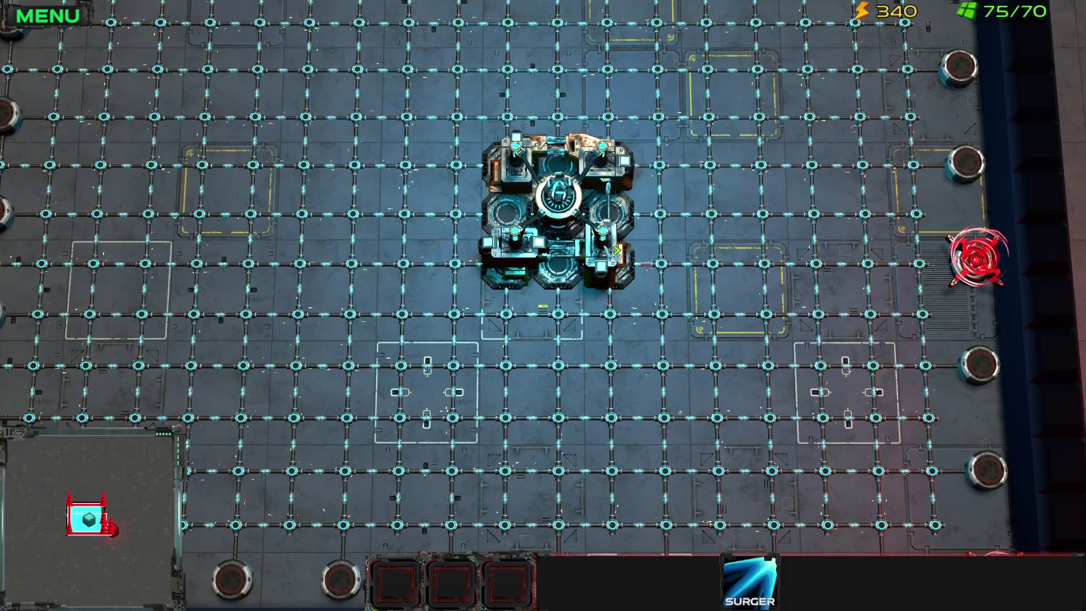
Test the weakened HQ by placing surgers that push it east toward the red blockade, and check the grid.
{"action": "key", "text": "1"}
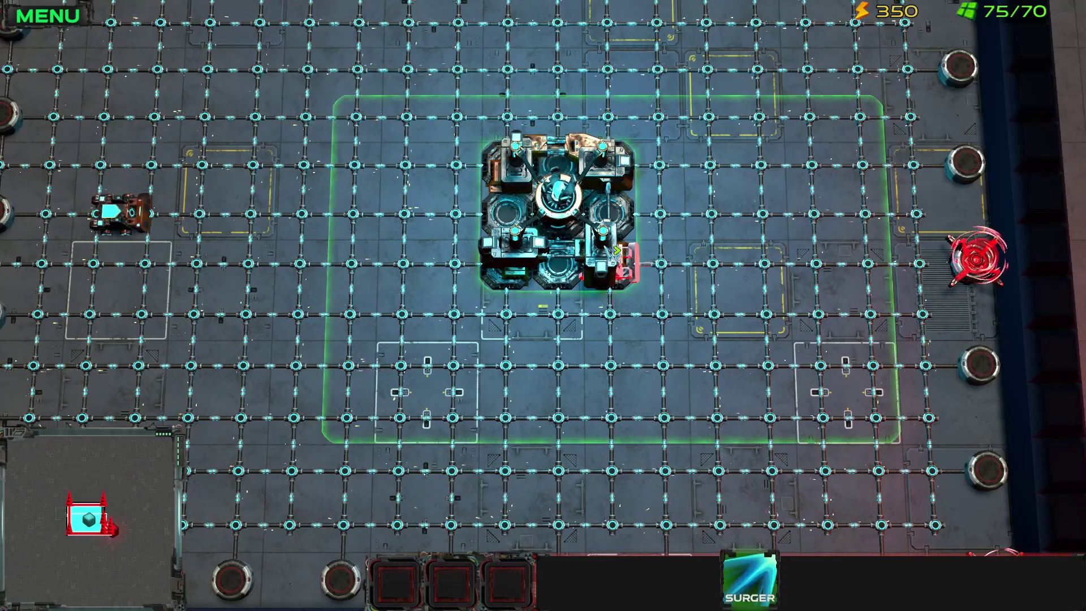
{"action": "key", "text": "d"}
{"action": "key", "text": "w"}
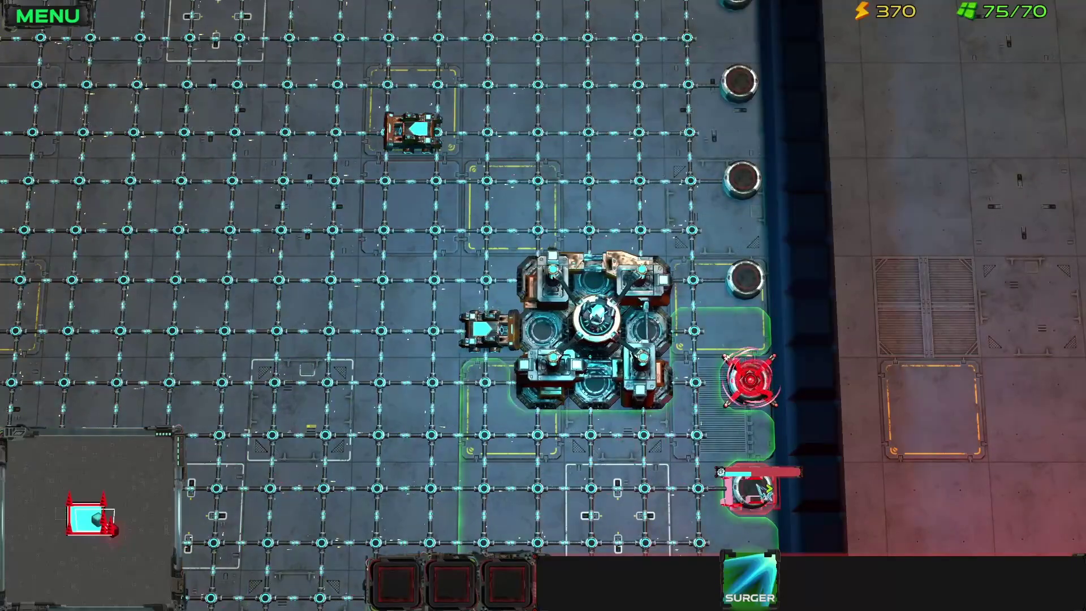
{"action": "key", "text": "a"}
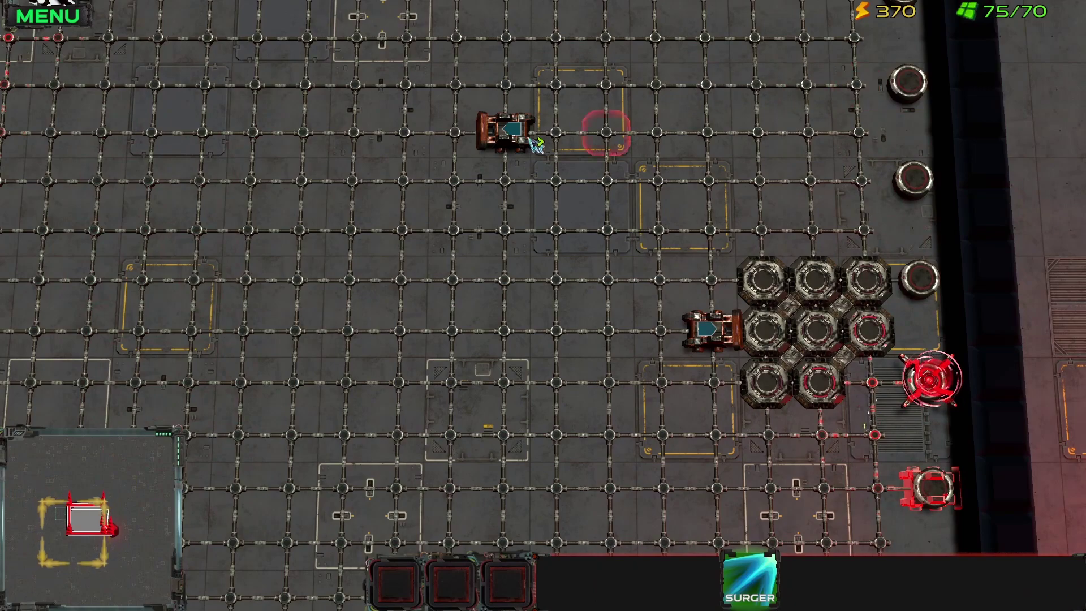
{"action": "key", "text": "a"}
{"action": "key", "text": "s"}
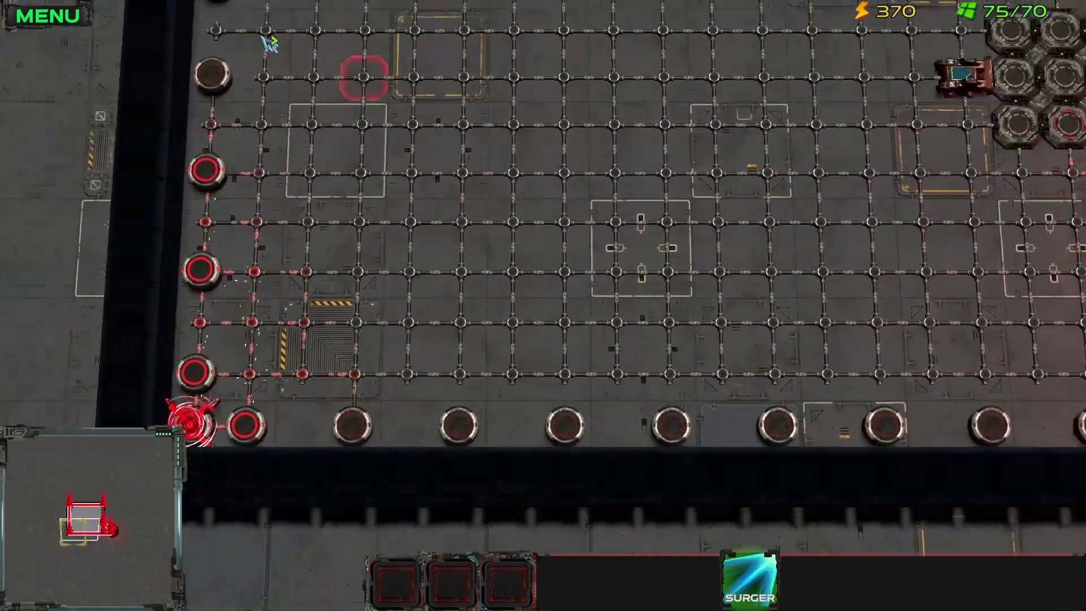
Pause the test and restart the level, confirming the loss of progress.
{"action": "key", "text": "w"}
{"action": "key", "text": "Escape"}
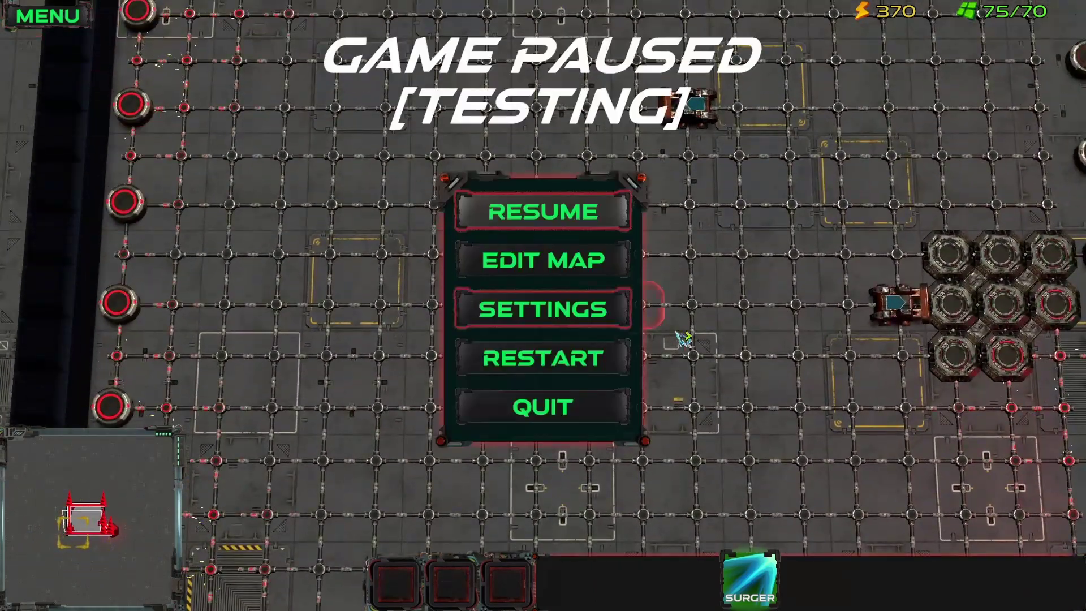
{"action": "left_click", "coordinate": [579, 363]}
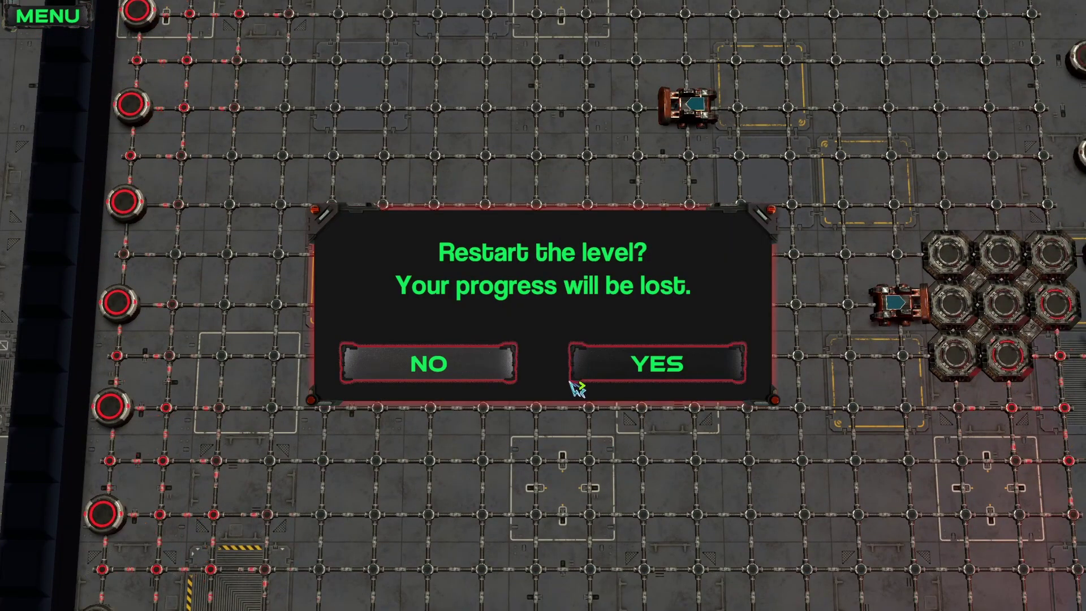
{"action": "left_click", "coordinate": [668, 367]}
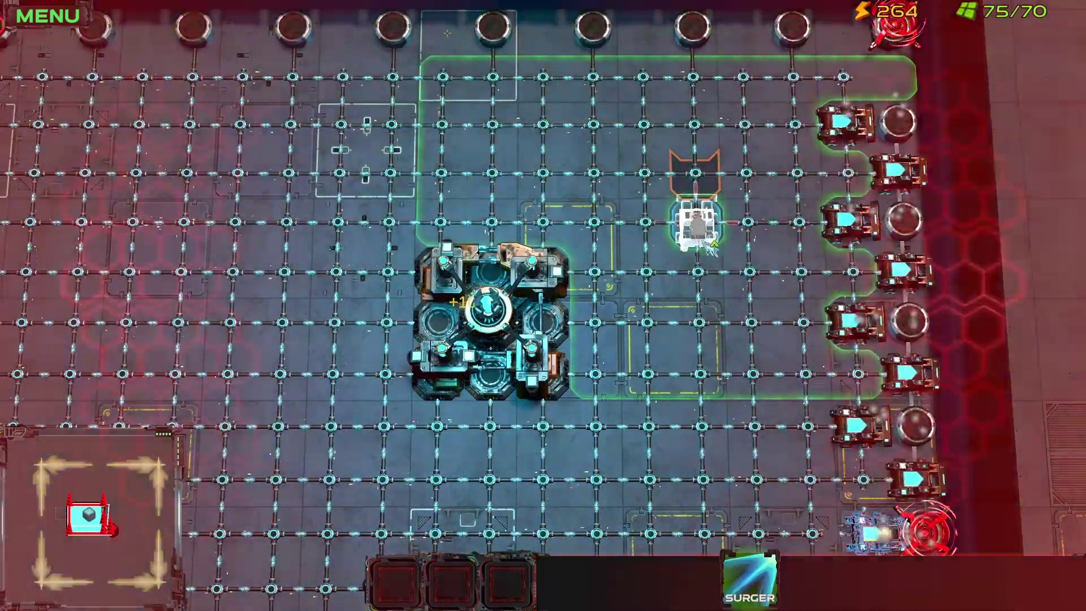
Place surgers facing different directions around the HQ to test pushing it across the grid.
{"action": "key", "text": "r"}
{"action": "left_click", "coordinate": [610, 262]}
{"action": "key", "text": "s"}
{"action": "key", "text": "w"}
{"action": "key", "text": "w"}
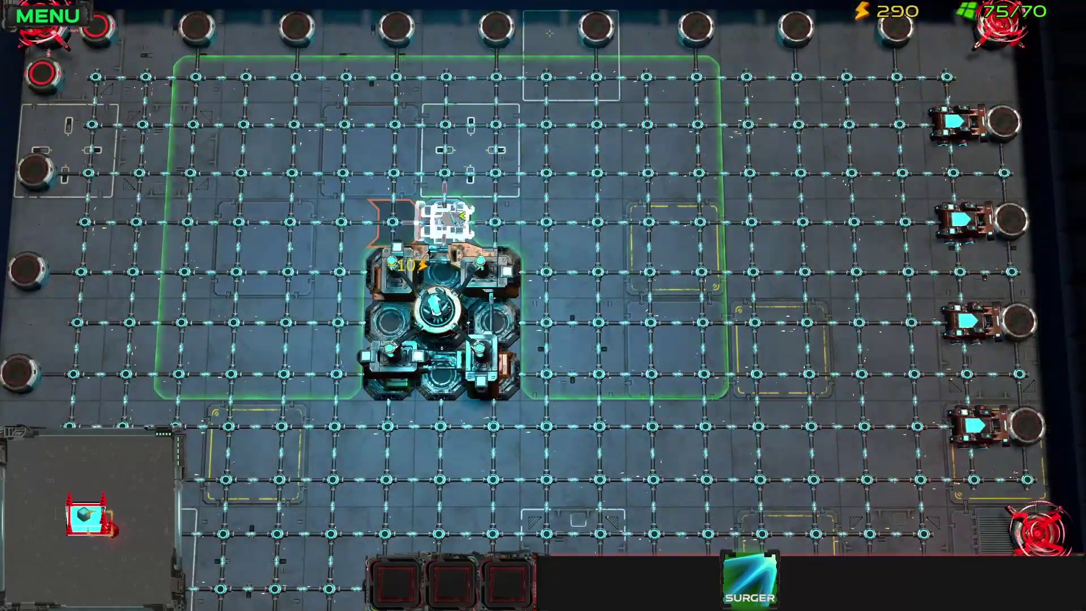
{"action": "left_click_drag", "start_coordinate": [463, 215], "coordinate": [455, 316]}
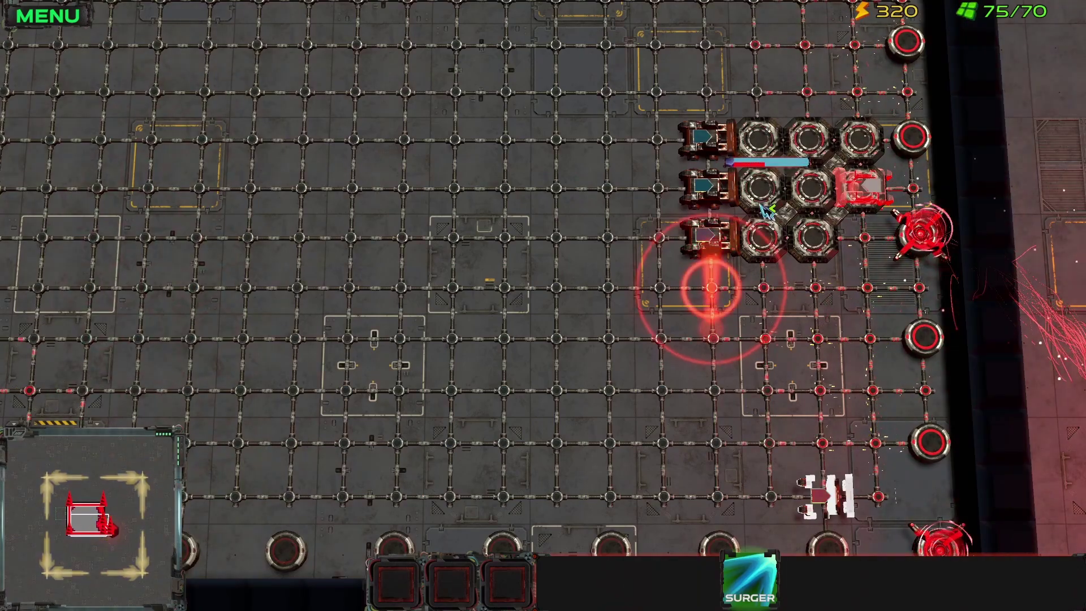
Examine how the red structures spread over the grid around the destroyed HQ.
{"action": "key", "text": "s"}
{"action": "key", "text": "a"}
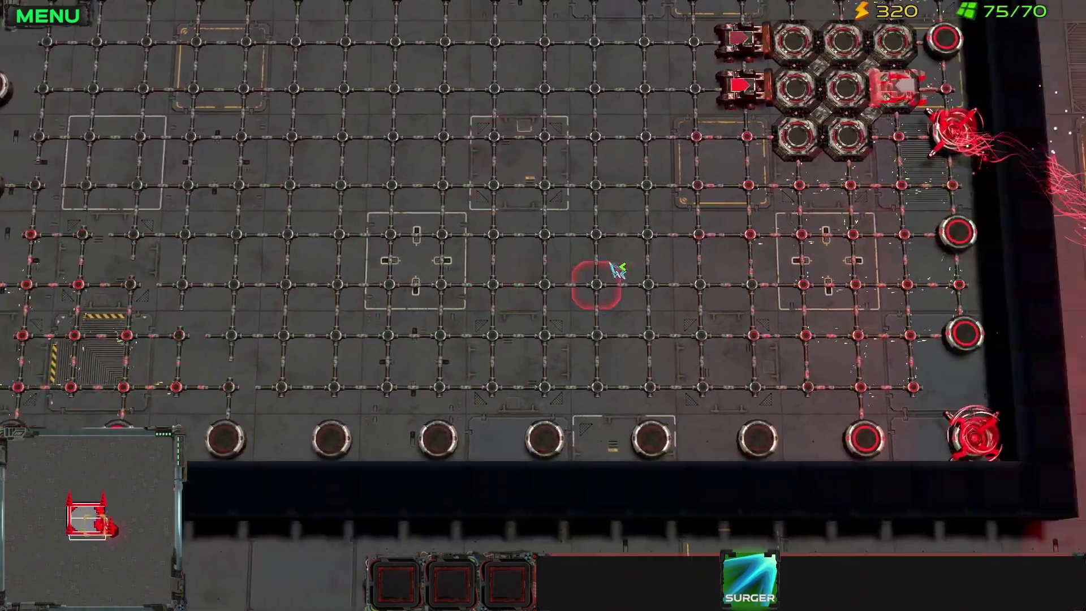
{"action": "key", "text": "w"}
{"action": "key", "text": "d"}
{"action": "key", "text": "w"}
{"action": "key", "text": "d"}
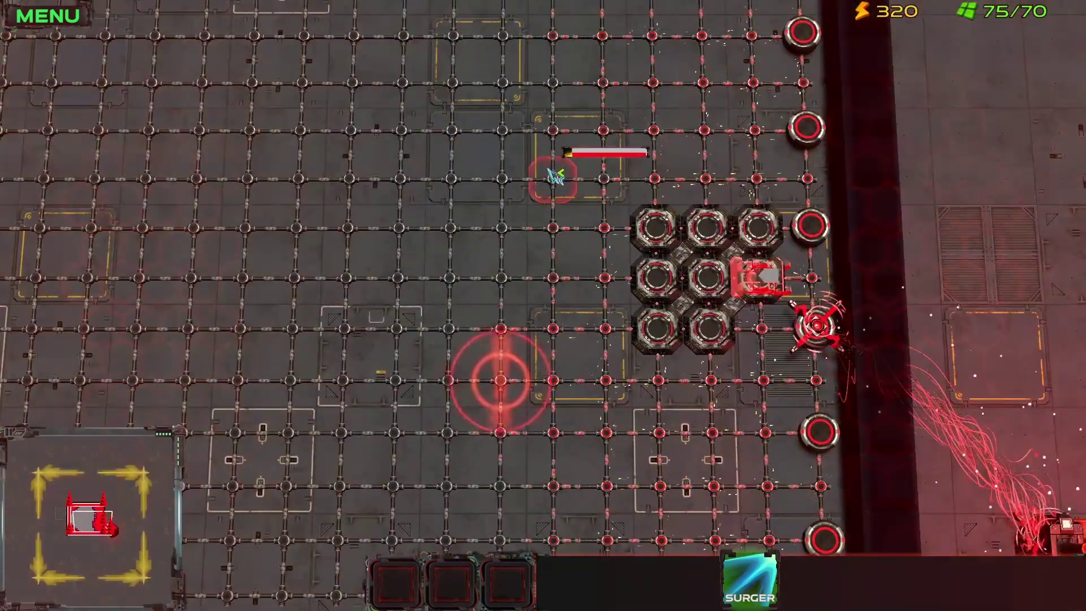
{"action": "key", "text": "a"}
{"action": "key", "text": "w"}
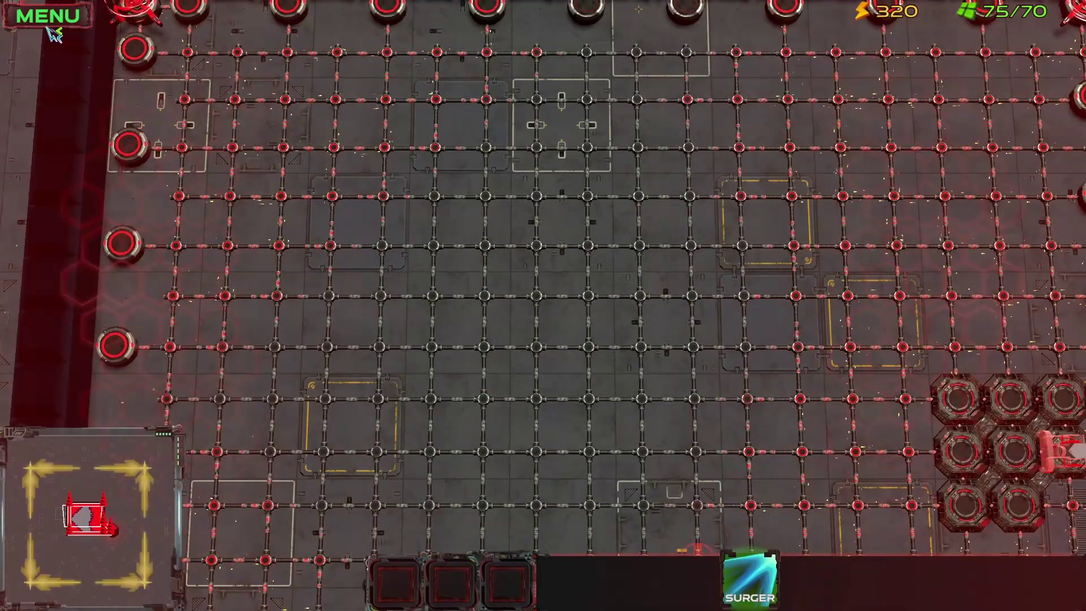
{"action": "key", "text": "d"}
{"action": "key", "text": "s"}
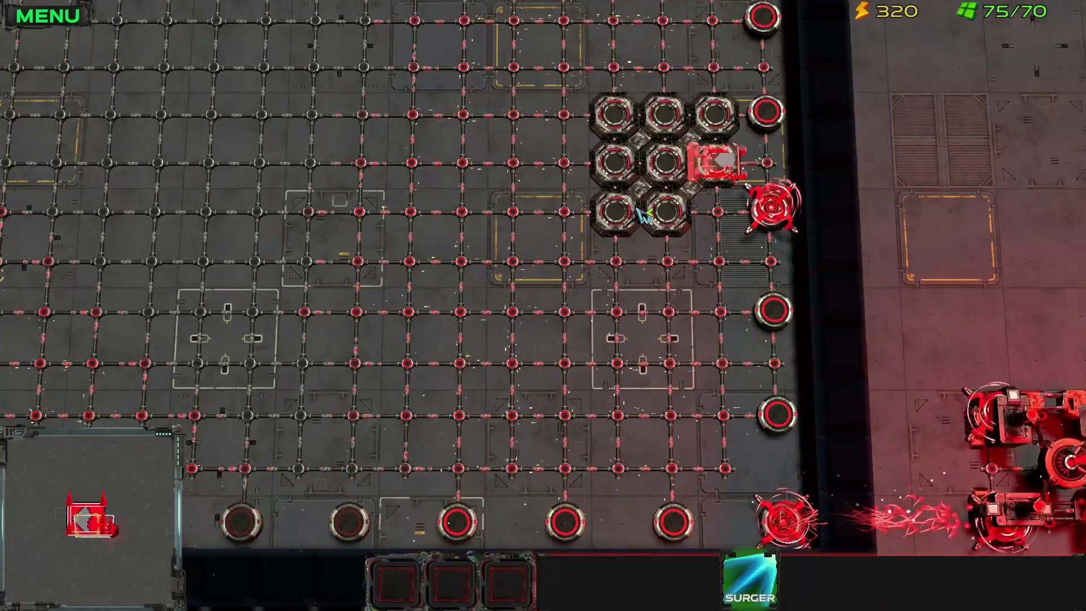
{"action": "key", "text": "a"}
{"action": "key", "text": "w"}
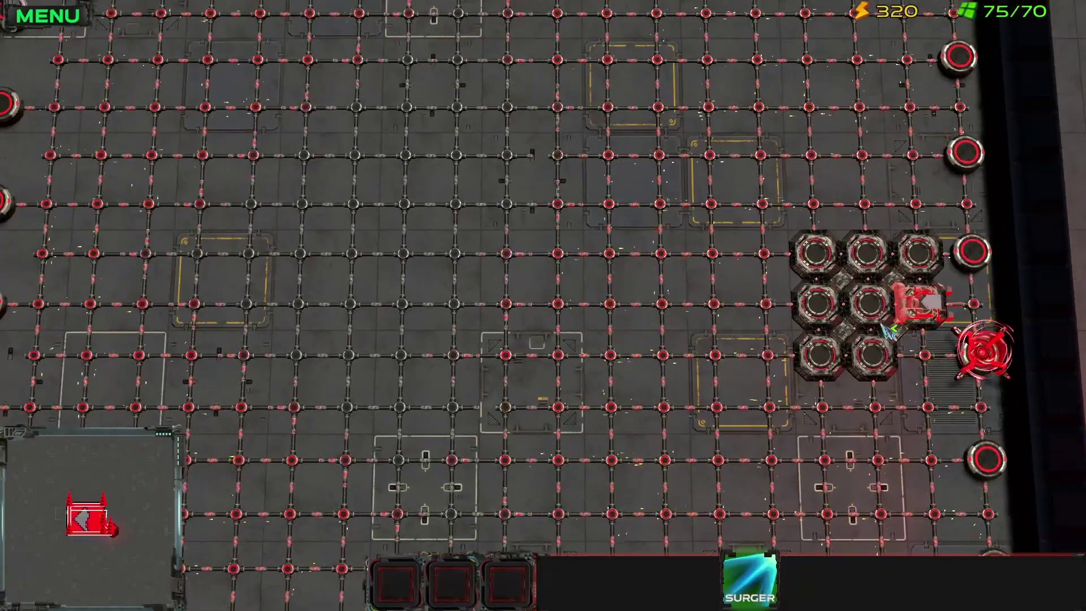
Leave the test and return to editing the Bound_V1 map.
{"action": "left_click", "coordinate": [49, 24]}
{"action": "key", "text": "Escape"}
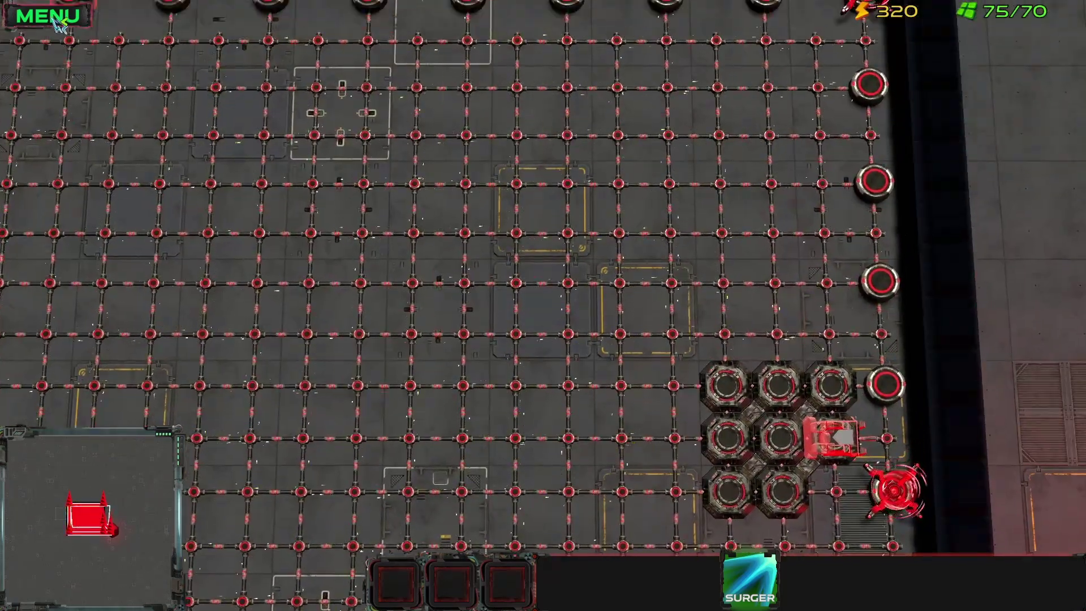
{"action": "left_click", "coordinate": [55, 20]}
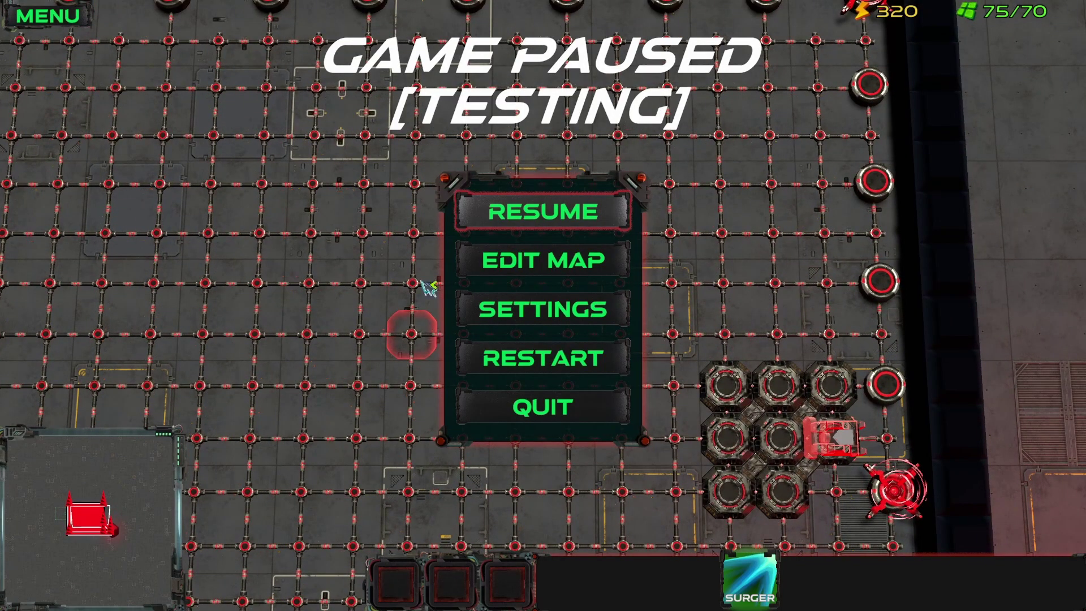
{"action": "left_click", "coordinate": [532, 269]}
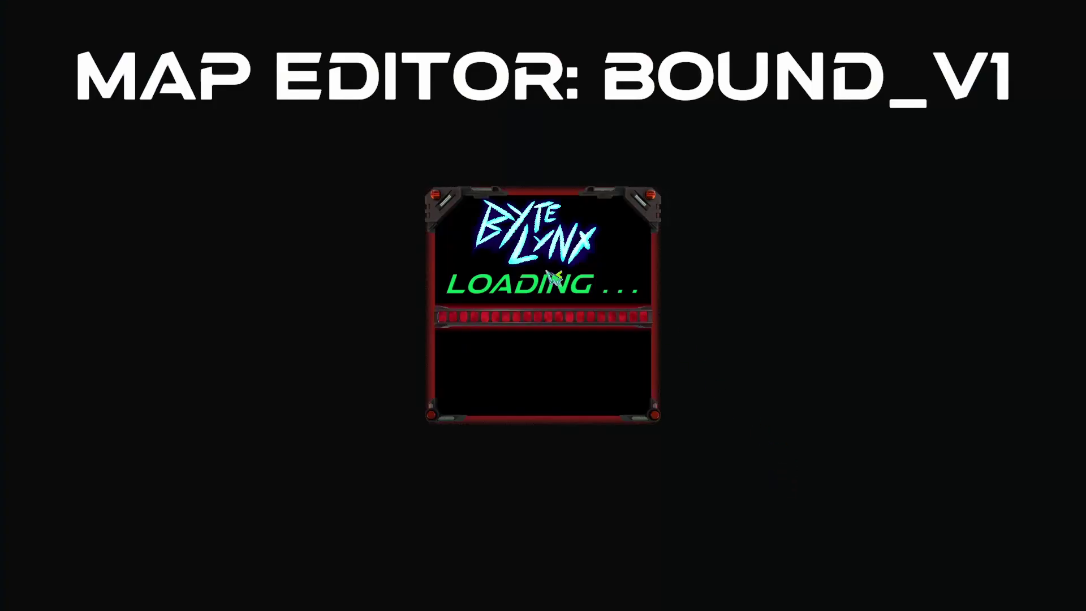
{"action": "key", "text": "s"}
{"action": "key", "text": "a"}
{"action": "key", "text": "w"}
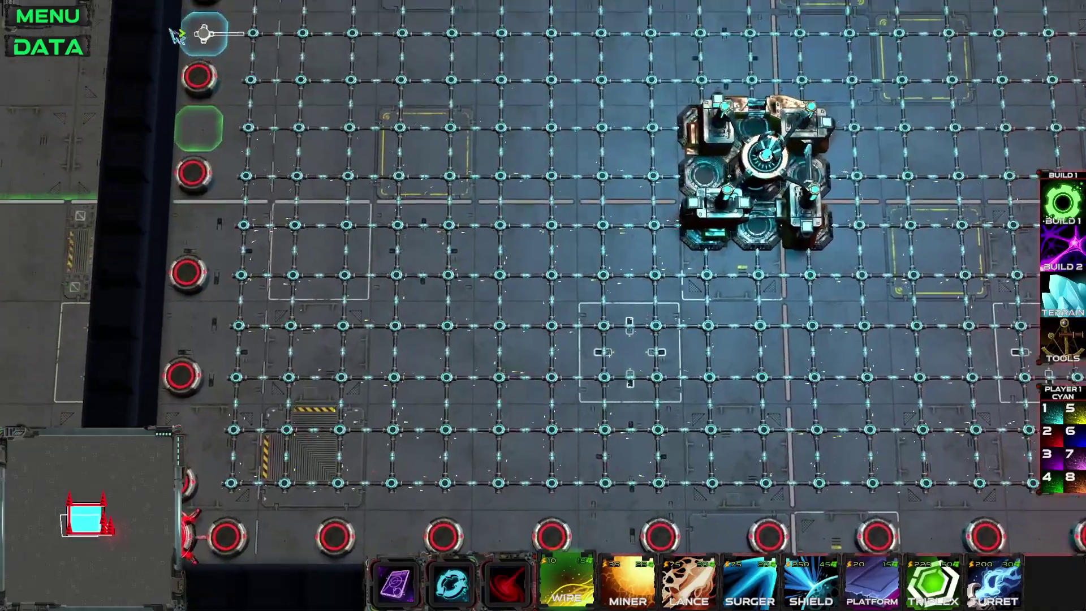
Open the PushPlayer AI card in the data editor and turn off discardAfterUse.
{"action": "left_click", "coordinate": [64, 50]}
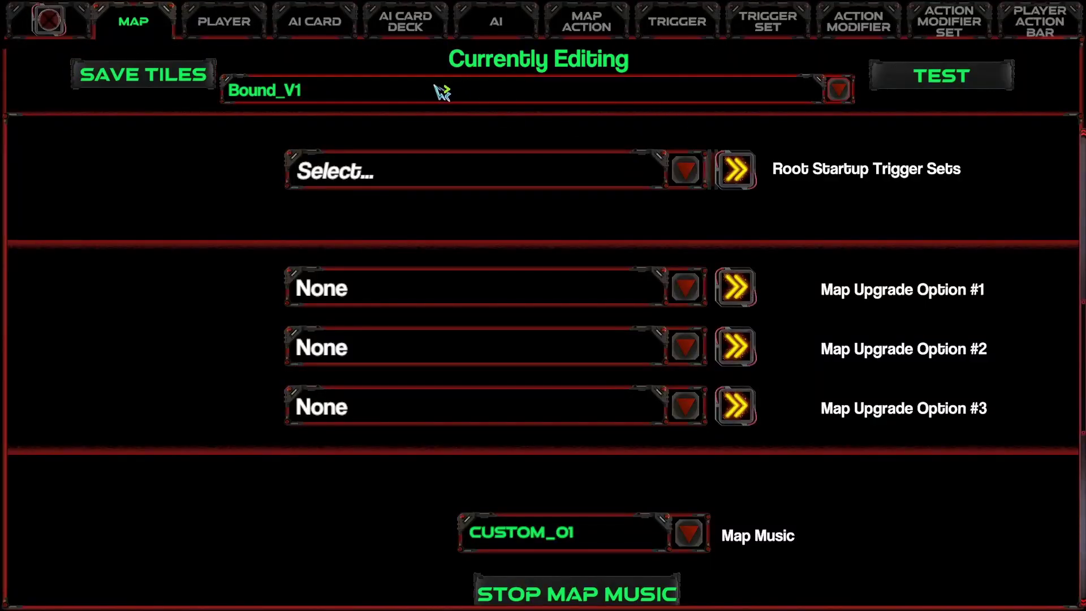
{"action": "left_click", "coordinate": [320, 28]}
{"action": "left_click", "coordinate": [458, 92]}
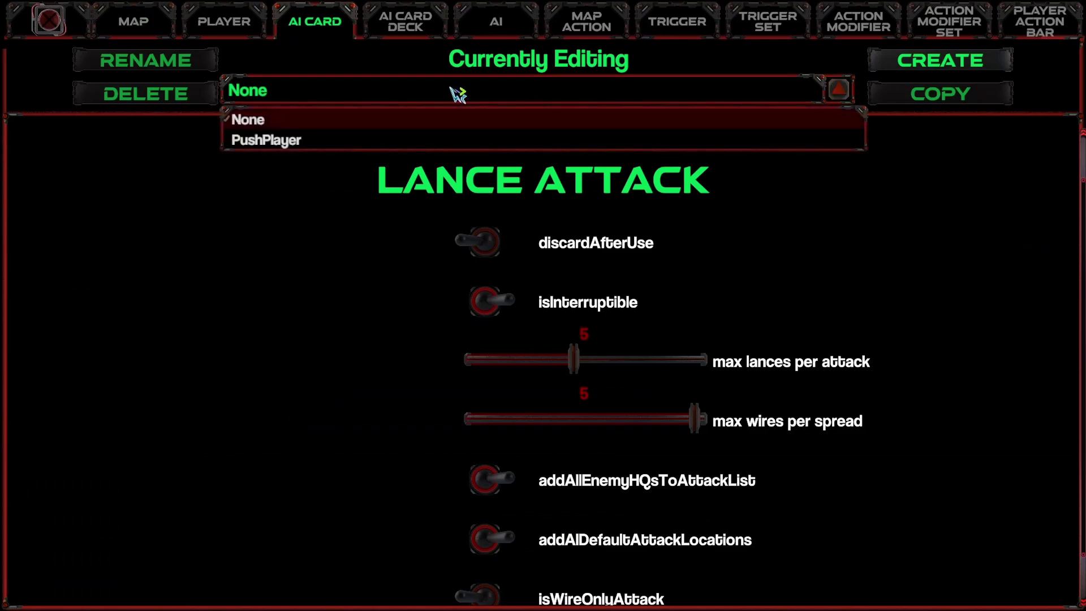
{"action": "left_click", "coordinate": [346, 141]}
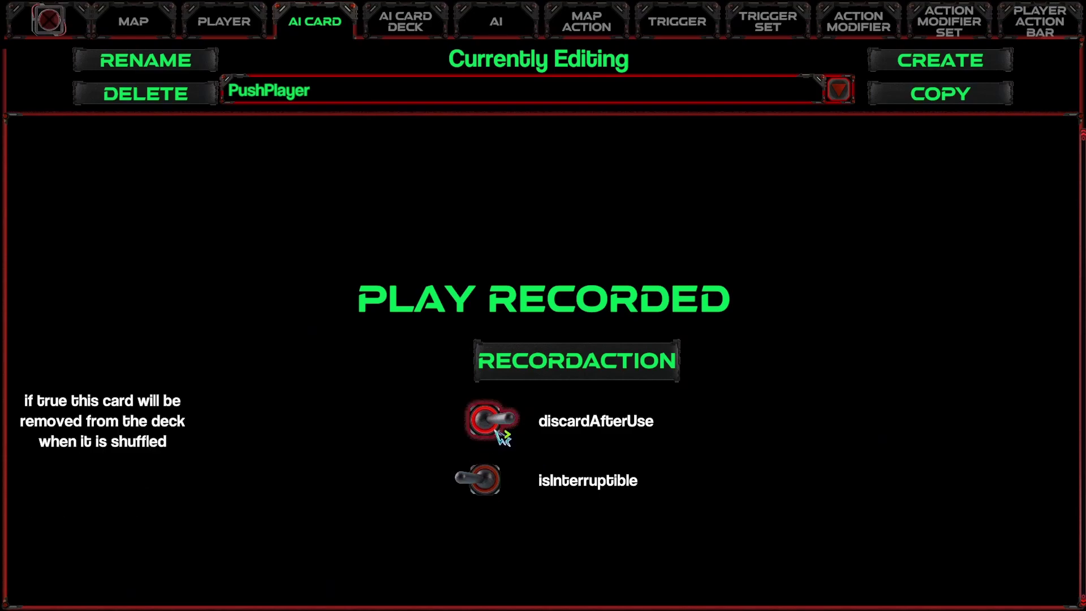
{"action": "left_click", "coordinate": [481, 435]}
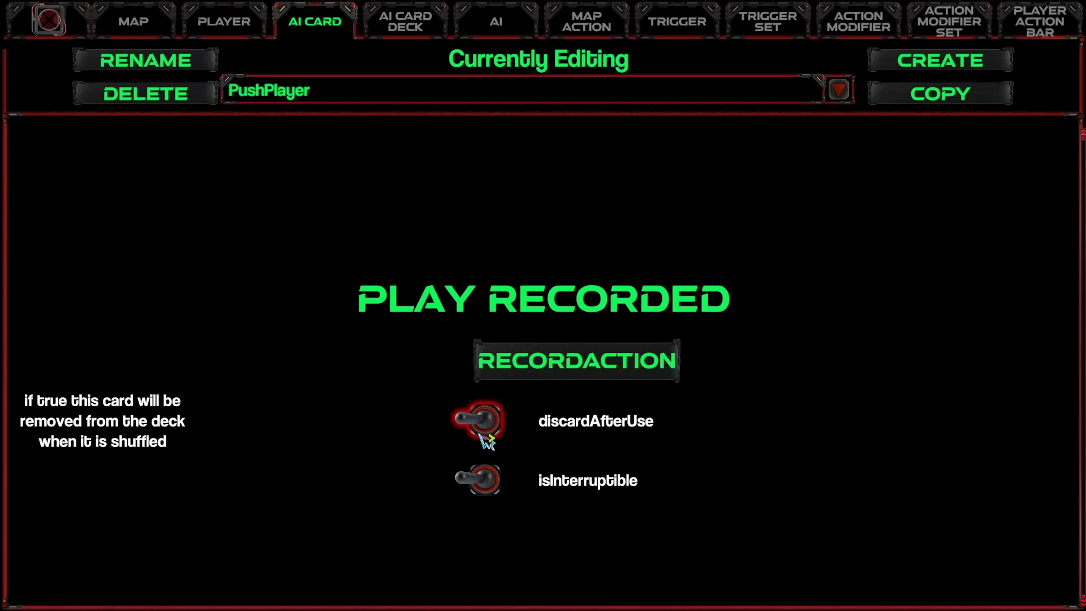
Start recording the PushPlayer card's action with a surger west of the HQ aimed east at it.
{"action": "left_click", "coordinate": [599, 362]}
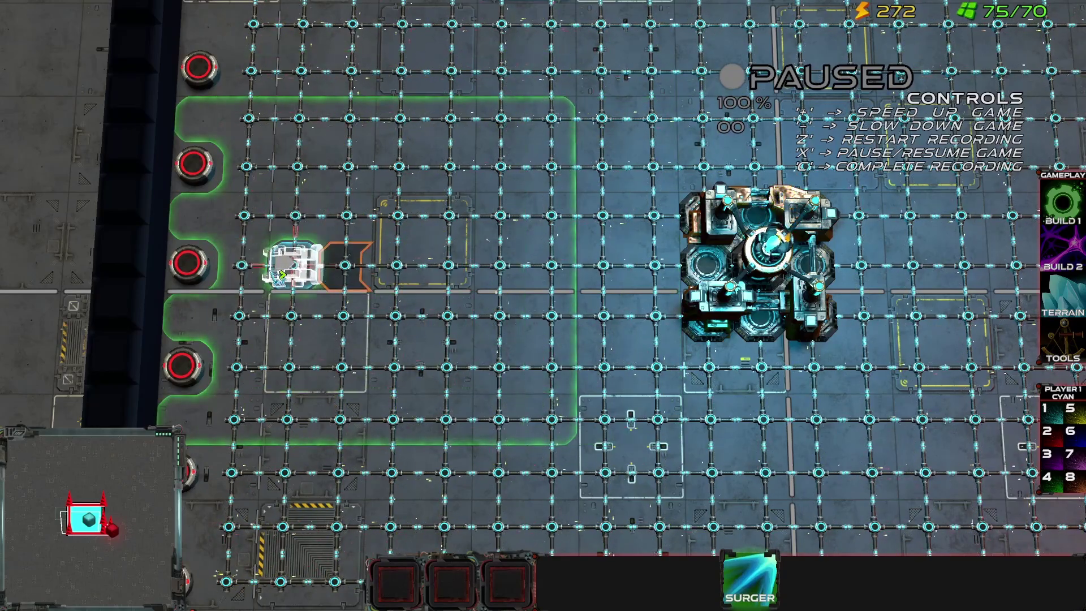
{"action": "key", "text": "Down"}
{"action": "key", "text": "Up"}
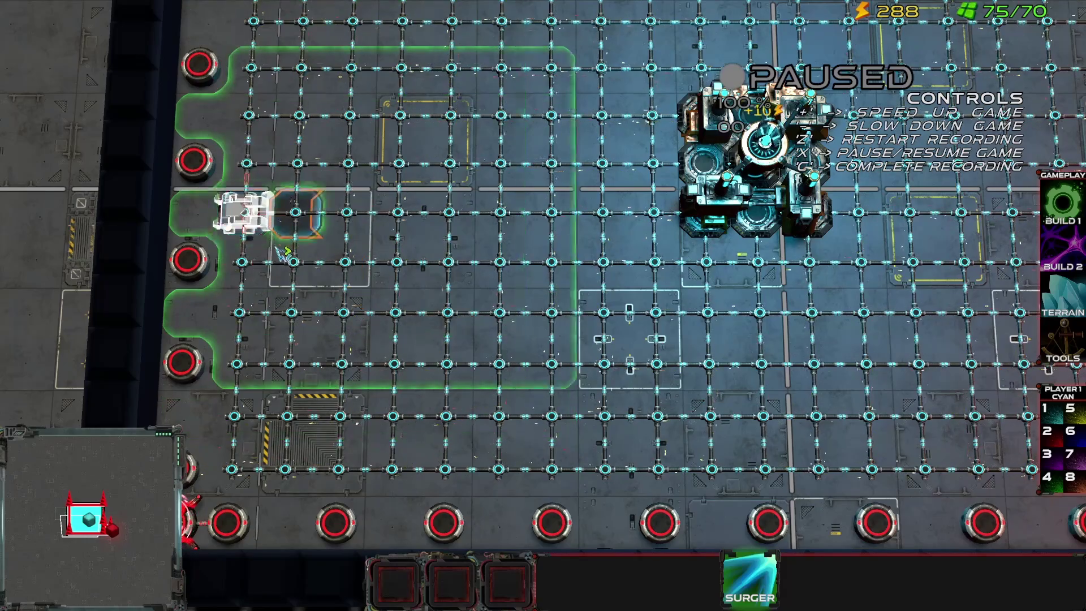
{"action": "key", "text": "x"}
{"action": "key", "text": "Right"}
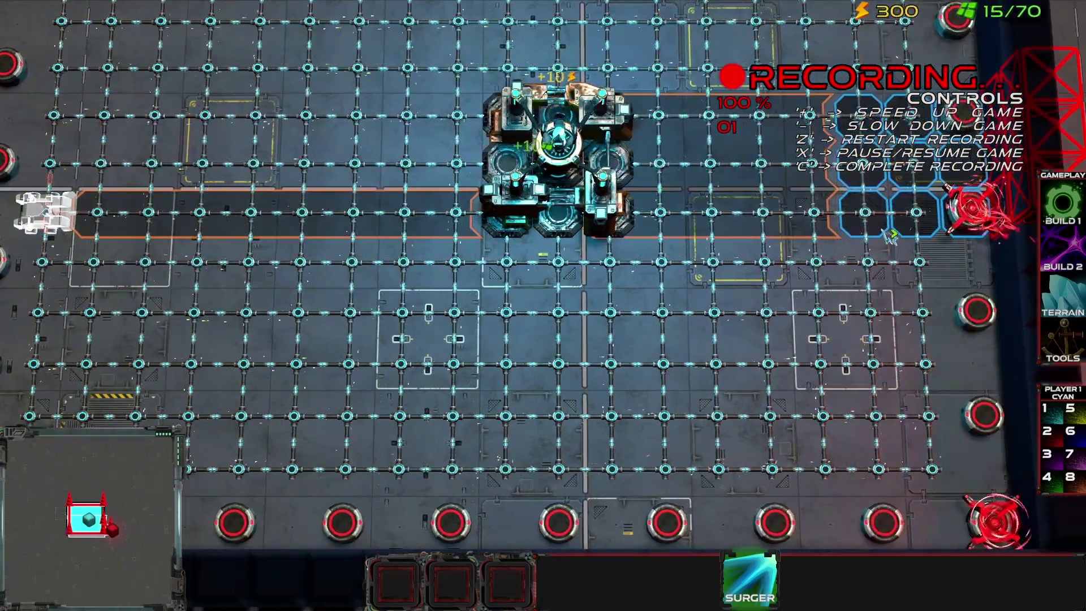
Record further surgers on the part of the grid north of the HQ.
{"action": "key", "text": "Up"}
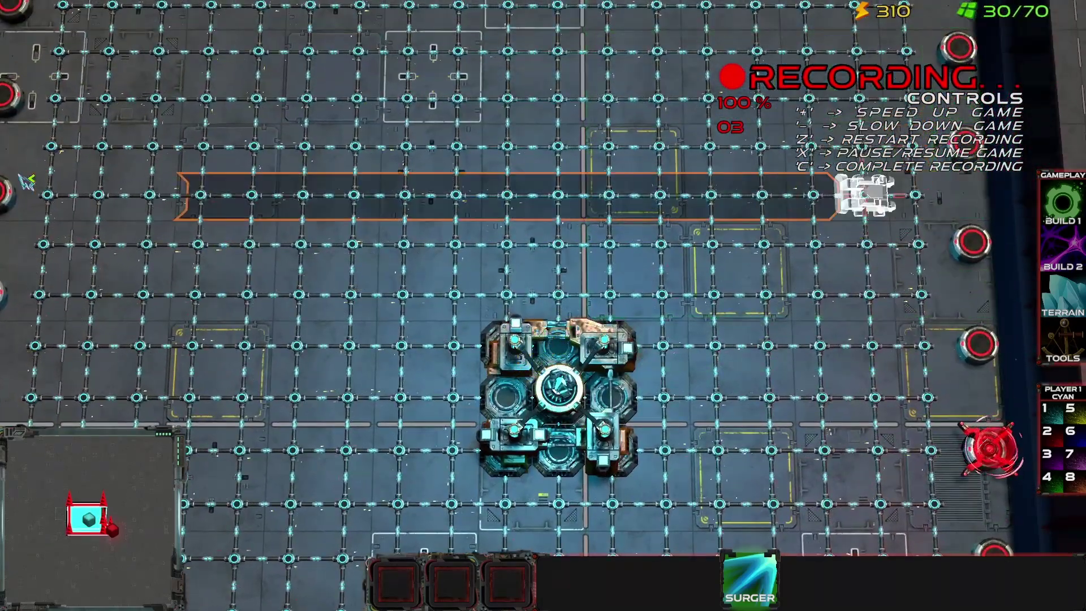
{"action": "left_click_drag", "start_coordinate": [25, 181], "coordinate": [17, 180]}
{"action": "key", "text": "Left"}
{"action": "key", "text": "Up"}
{"action": "left_click_drag", "start_coordinate": [255, 210], "coordinate": [735, 210]}
{"action": "key", "text": "Right"}
{"action": "key", "text": "Down"}
{"action": "left_click_drag", "start_coordinate": [616, 63], "coordinate": [543, 68]}
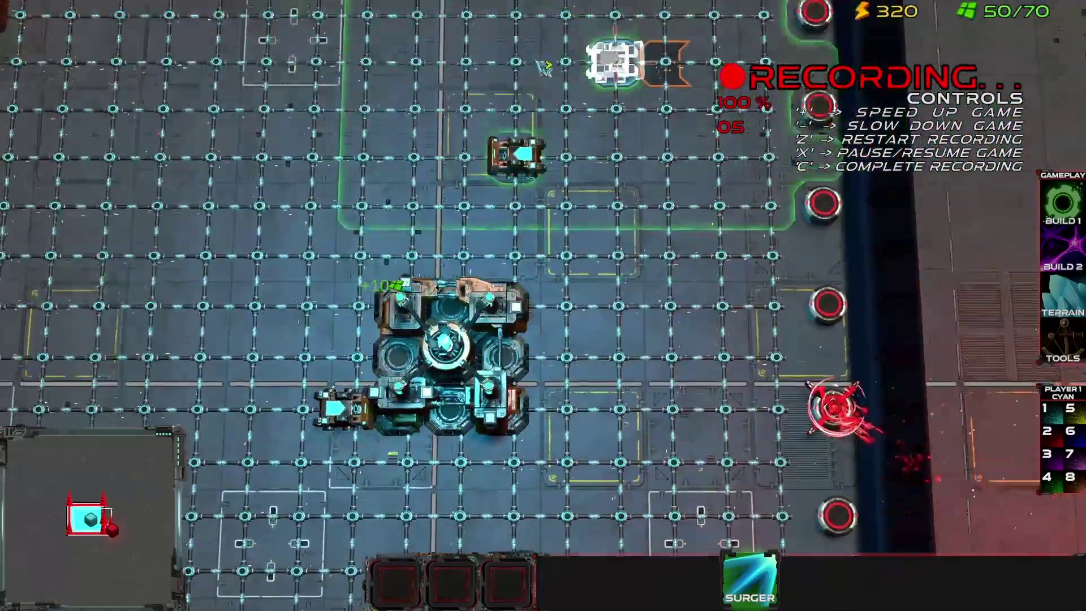
Record additional surgers on the southern and northern parts of the grid around the HQ for the PushPlayer card.
{"action": "key", "text": "Left"}
{"action": "key", "text": "Up"}
{"action": "left_click_drag", "start_coordinate": [232, 51], "coordinate": [272, 453]}
{"action": "key", "text": "Down"}
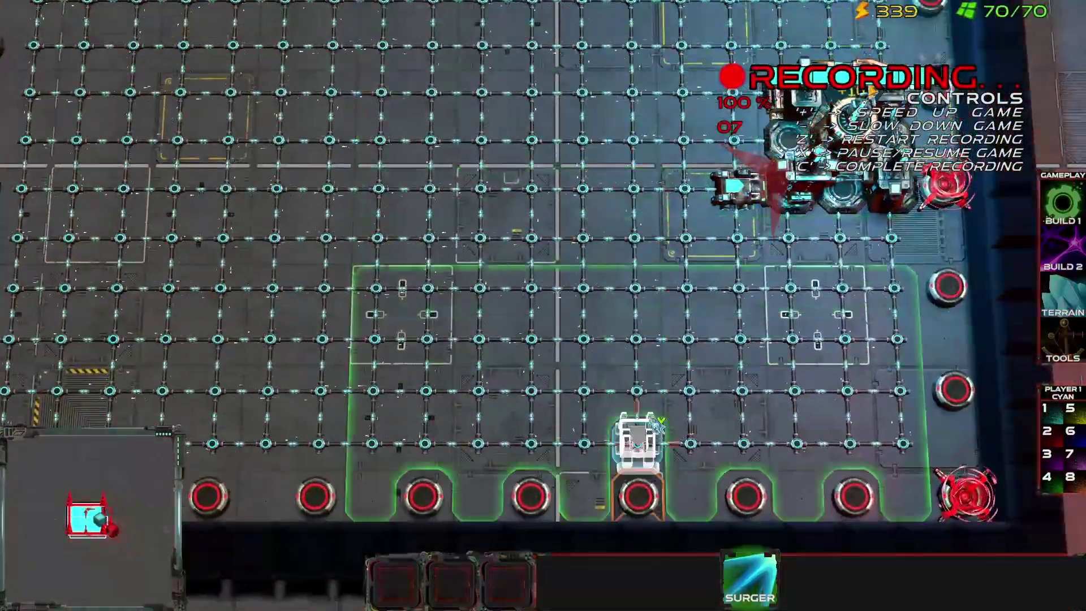
{"action": "key", "text": "Up"}
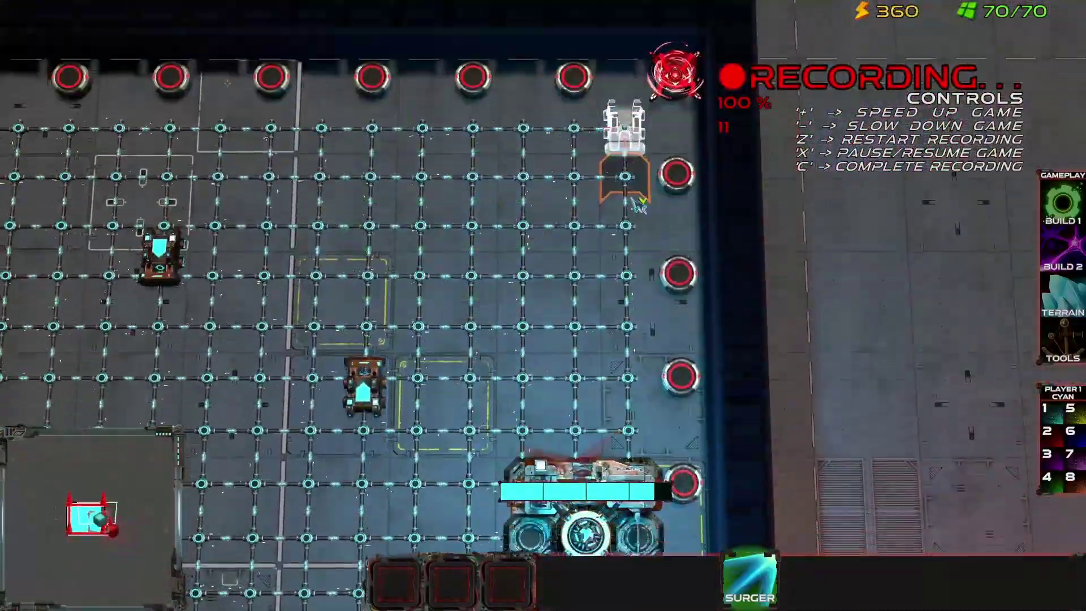
{"action": "key", "text": "Up"}
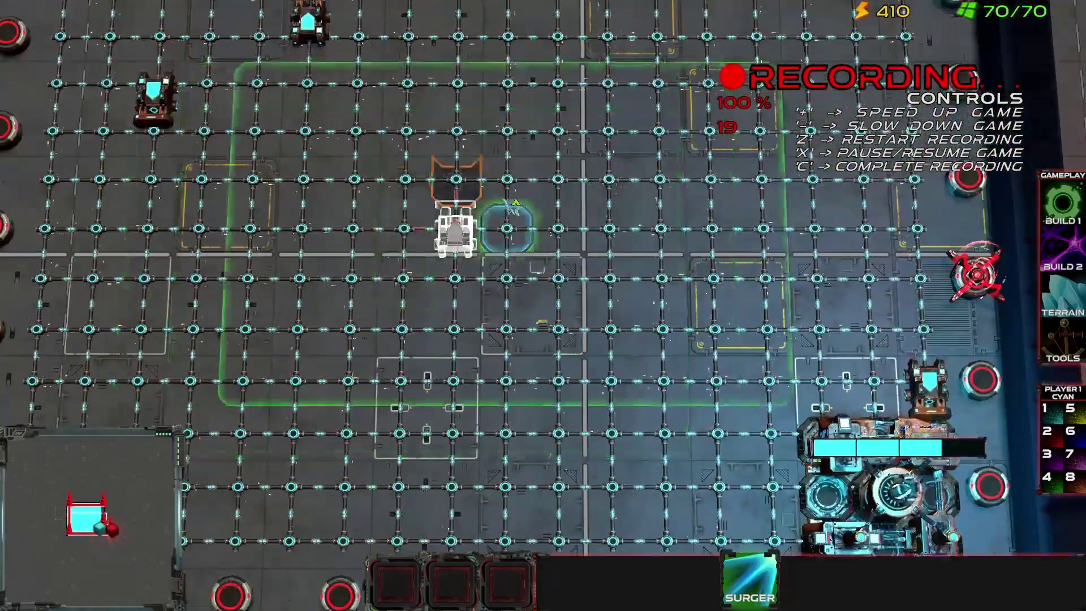
Record more surgers from the grid's northwest corner across to its southern and central areas, and complete the recording.
{"action": "key", "text": "Up"}
{"action": "key", "text": "Left"}
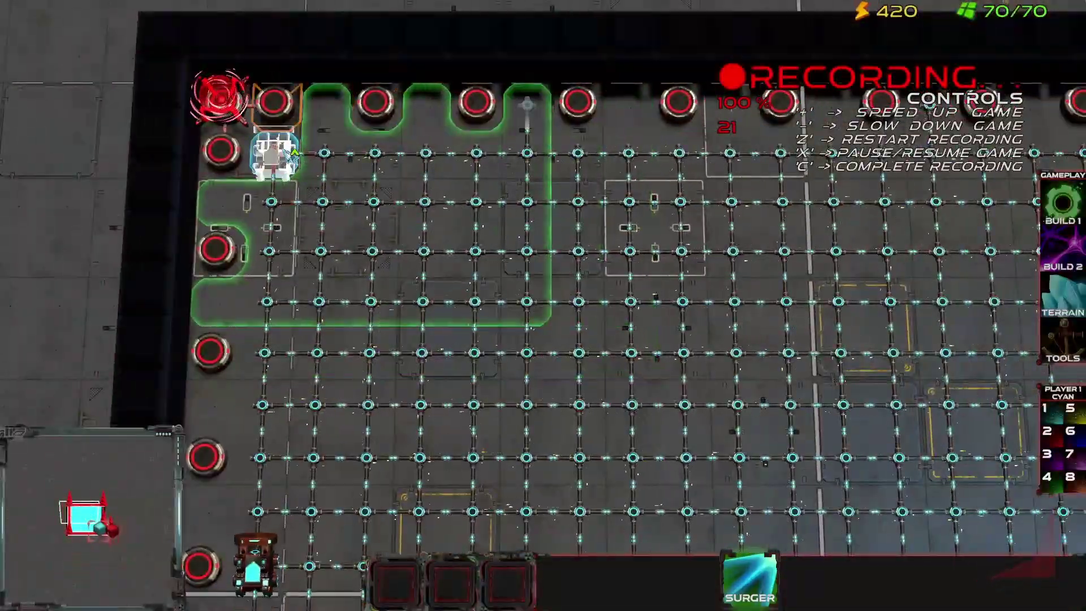
{"action": "key", "text": "Down"}
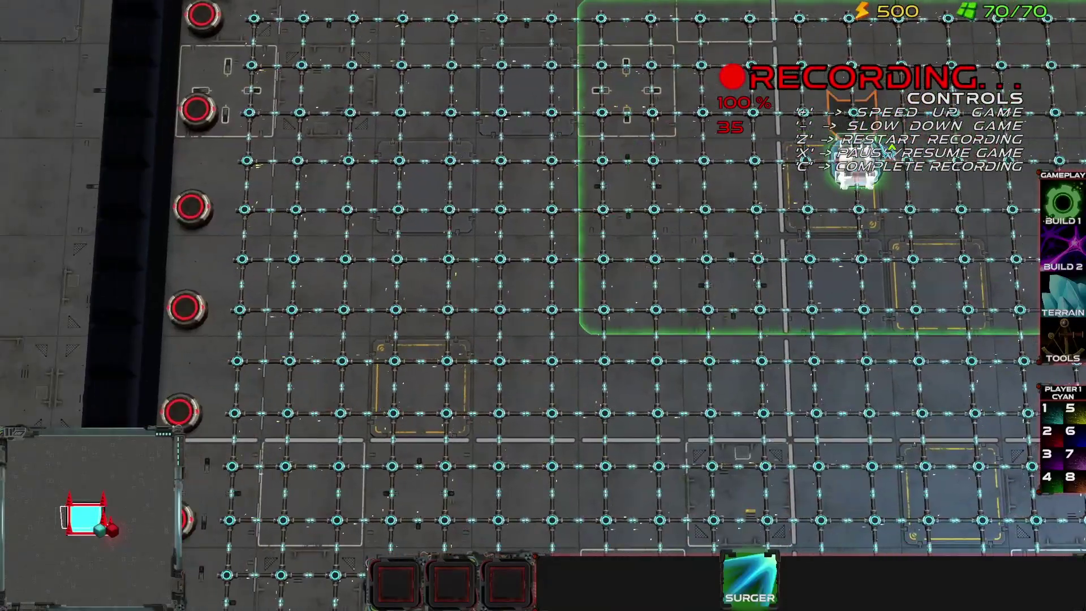
{"action": "key", "text": "Down"}
{"action": "key", "text": "Right"}
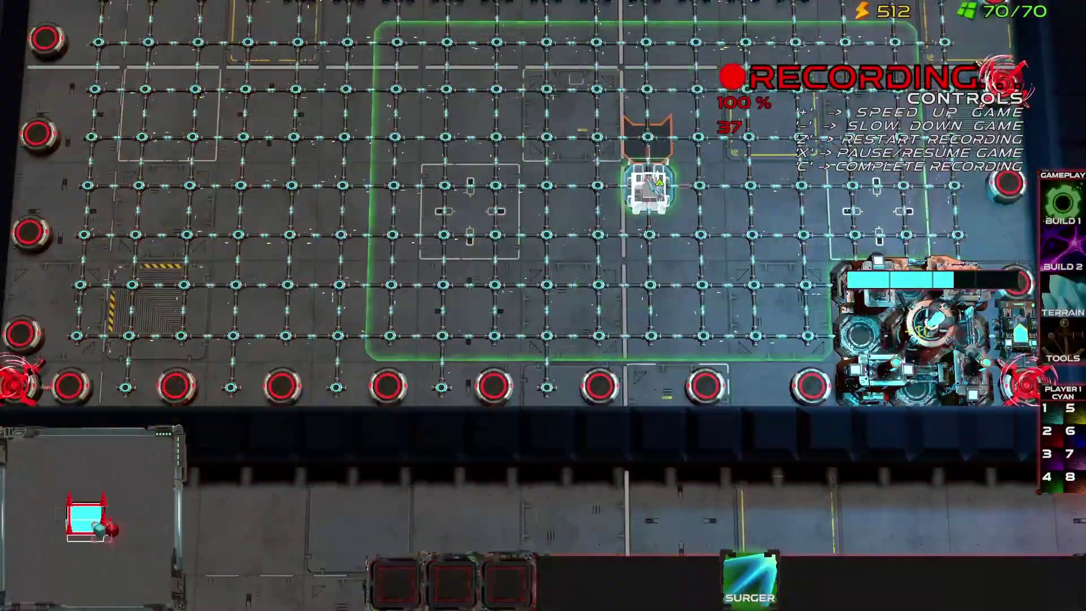
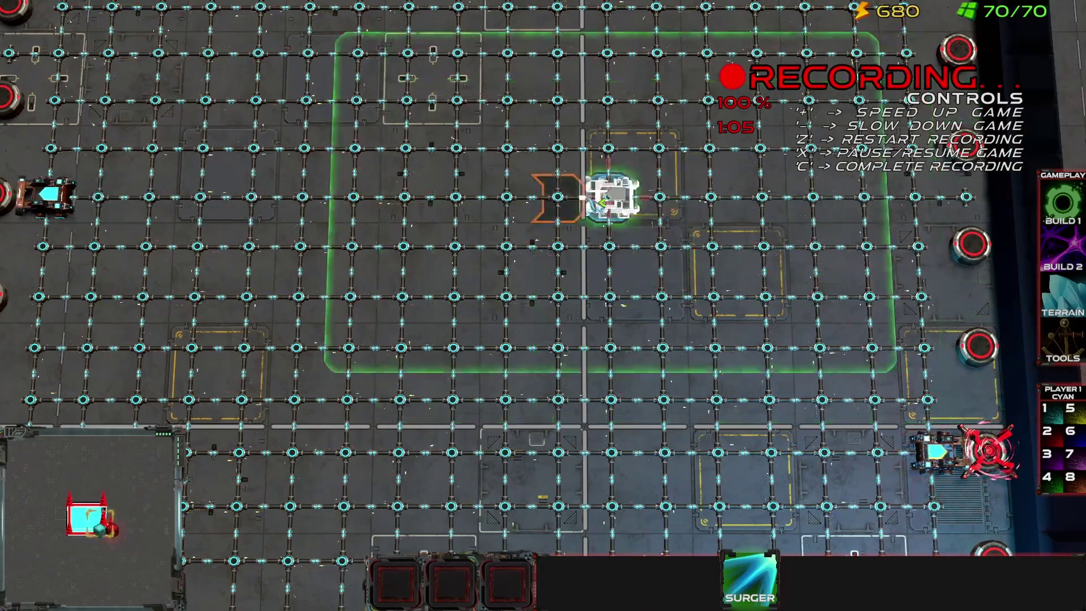
{"action": "key", "text": "c"}
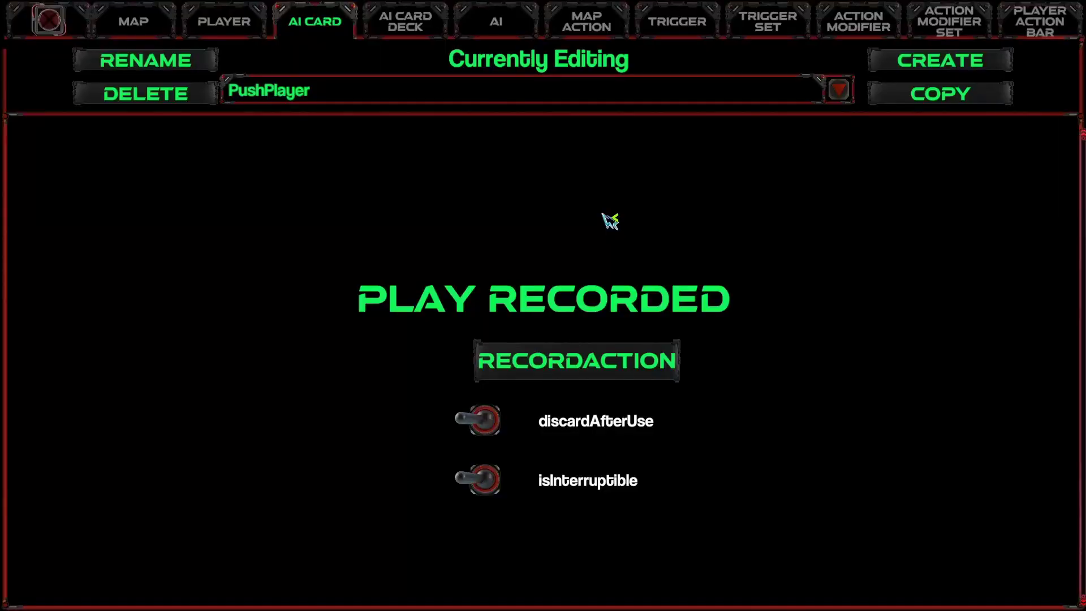
Open the Bound_V1 map settings, read the Root Startup Trigger Sets description and start a test of the map.
{"action": "left_click", "coordinate": [142, 30]}
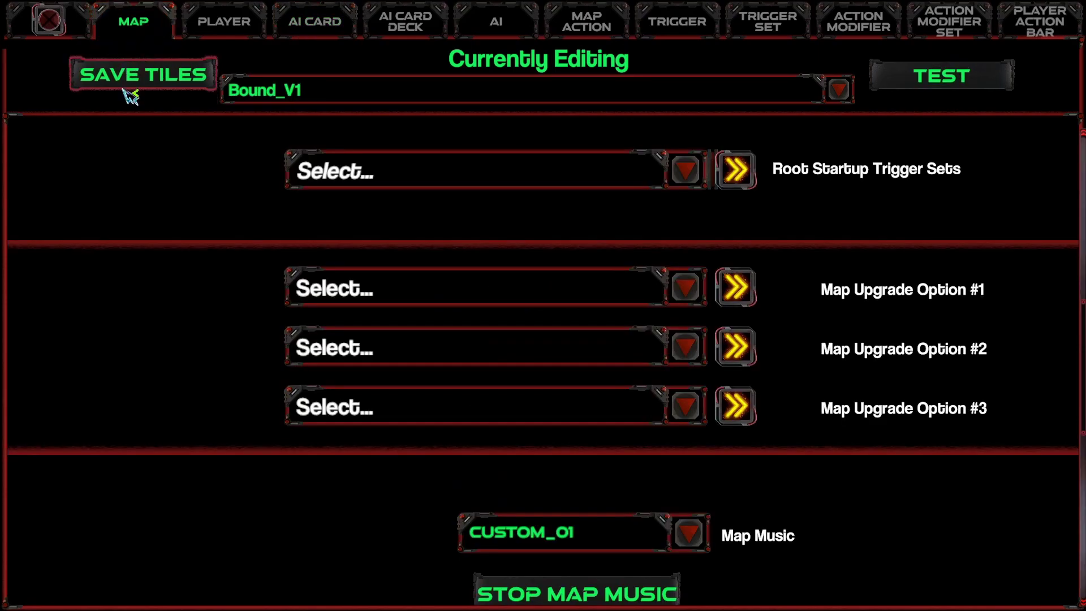
{"action": "mouse_move", "coordinate": [997, 167]}
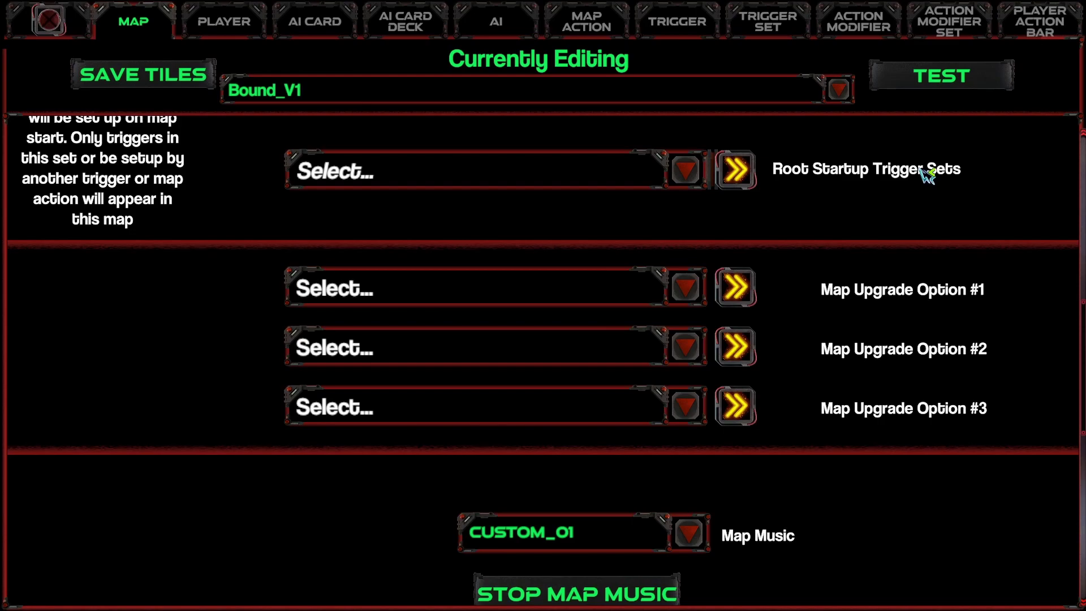
{"action": "left_click", "coordinate": [933, 86]}
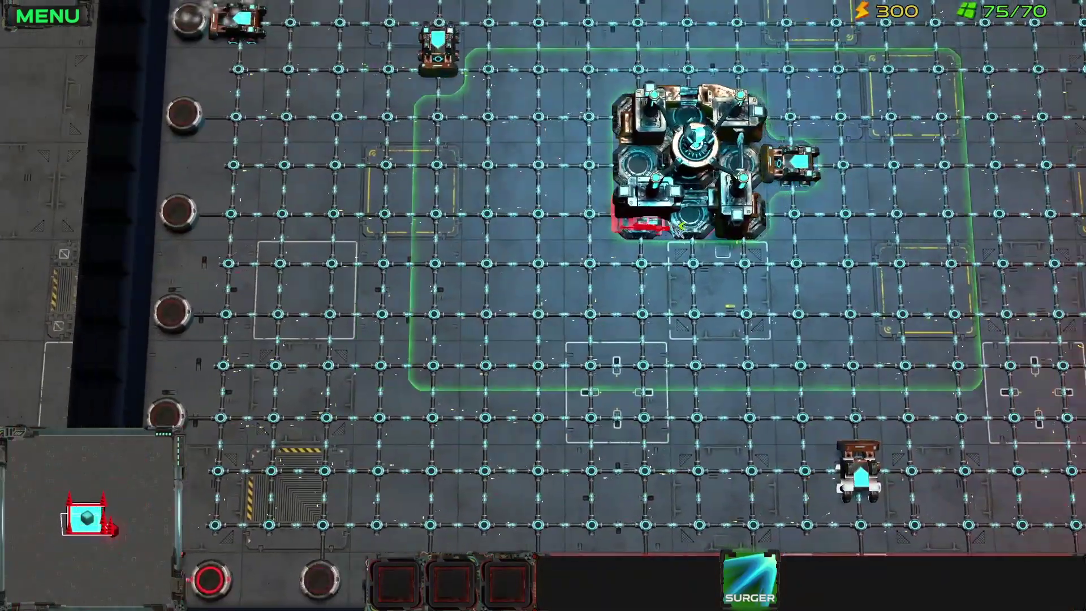
Play the test by placing surgers close to the player's HQ to counter the AI's pushes.
{"action": "key", "text": "d"}
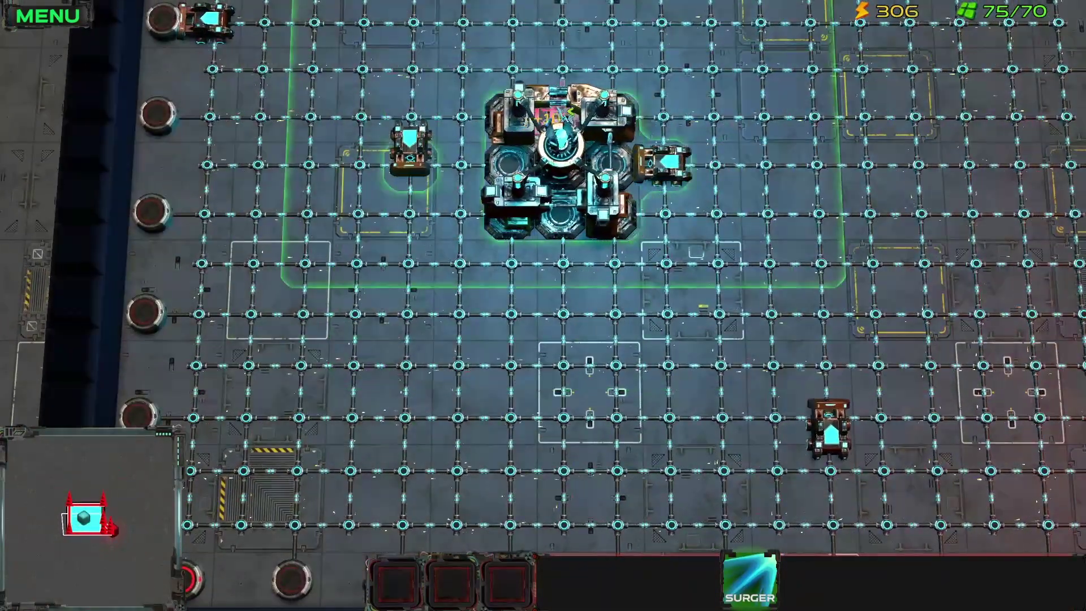
{"action": "key", "text": "w"}
{"action": "key", "text": "s"}
{"action": "key", "text": "w"}
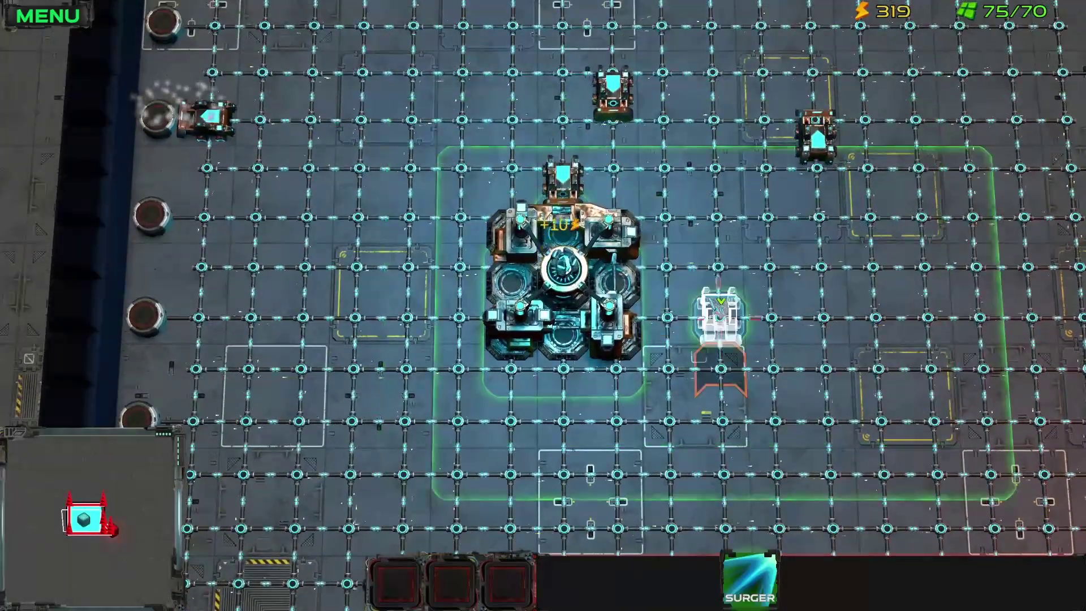
{"action": "key", "text": "s"}
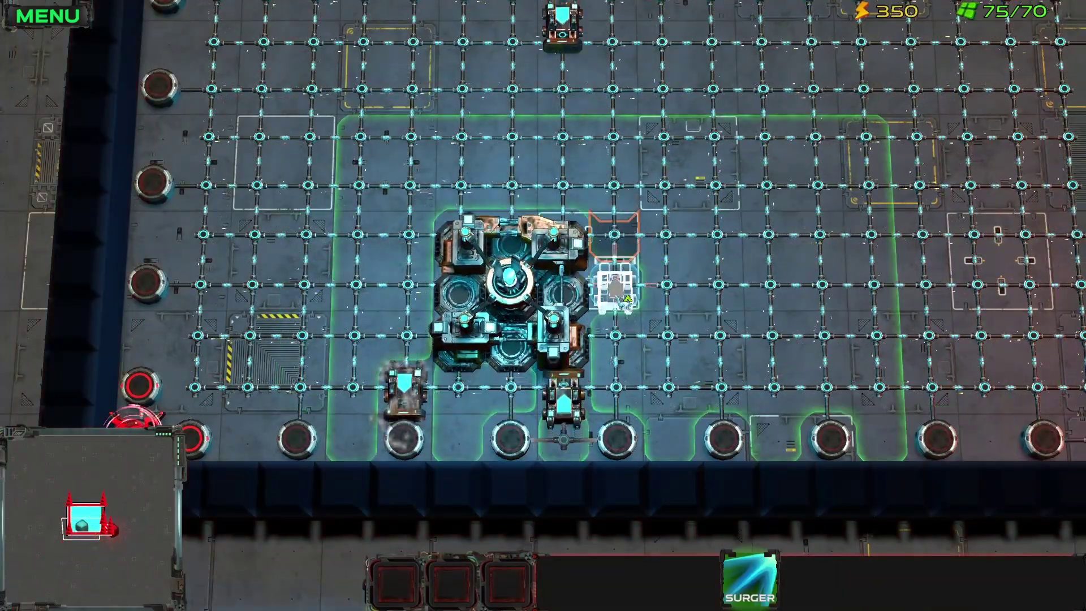
{"action": "key", "text": "w"}
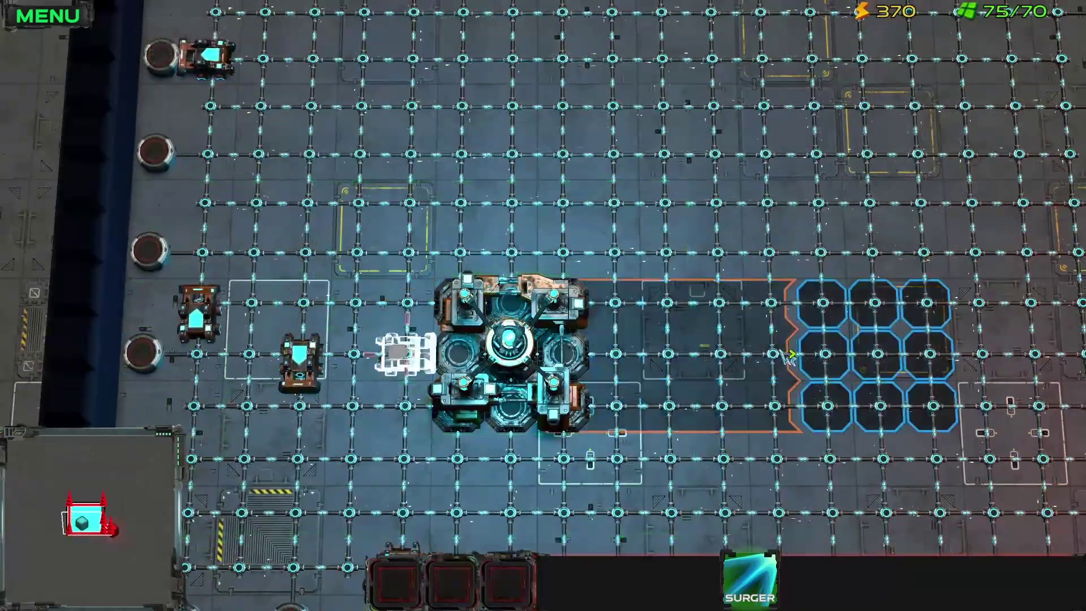
Push the HQ east with a surger on its west side, and north with one on its south side.
{"action": "left_click_drag", "start_coordinate": [781, 350], "coordinate": [778, 350]}
{"action": "key", "text": "d"}
{"action": "key", "text": "s"}
{"action": "key", "text": "a"}
{"action": "key", "text": "w"}
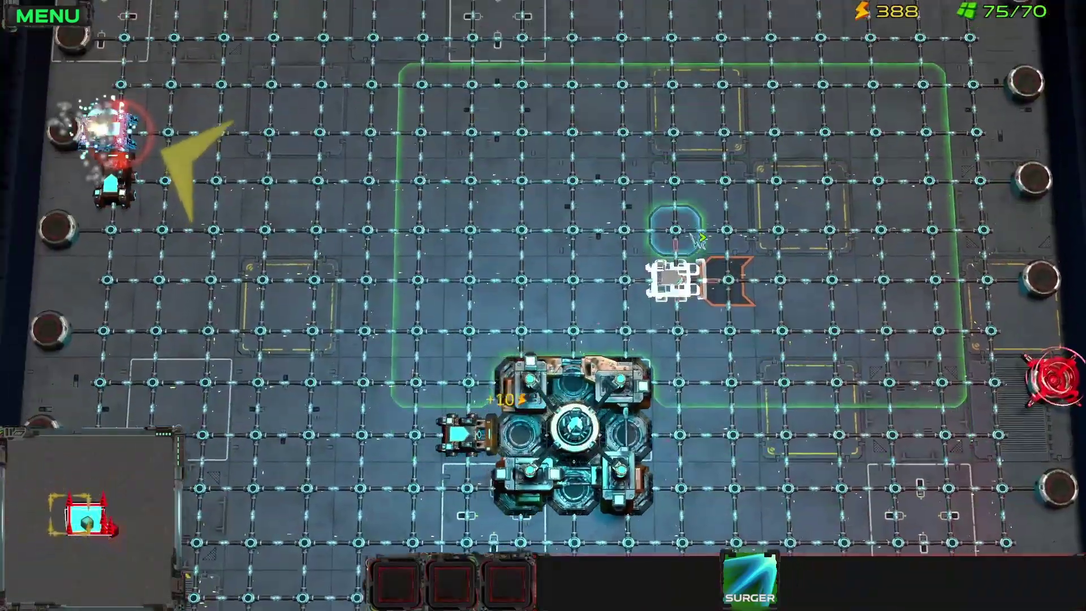
{"action": "key", "text": "w"}
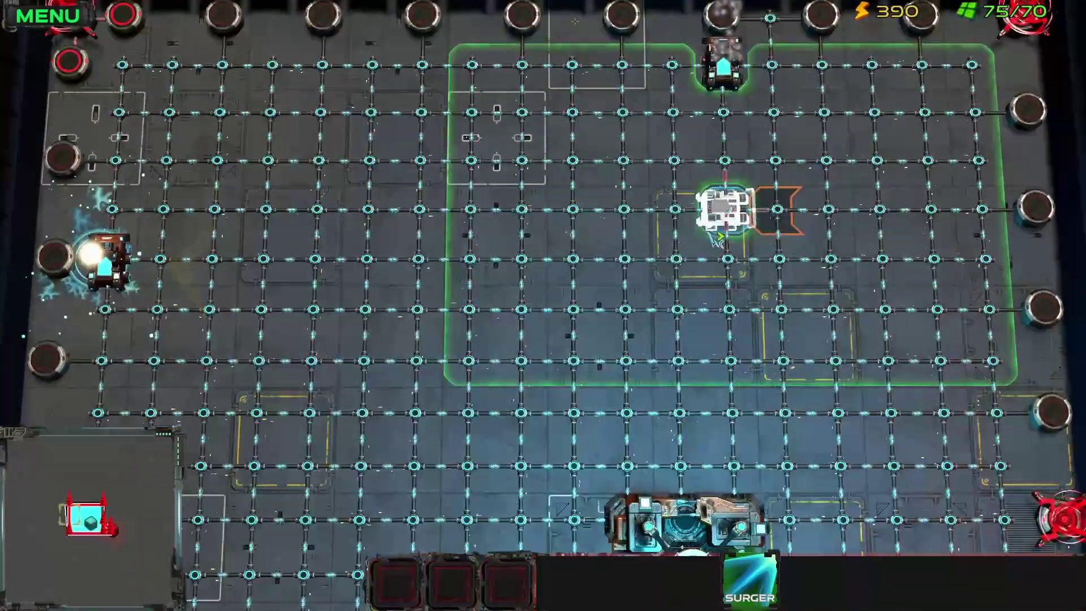
{"action": "key", "text": "s"}
{"action": "key", "text": "d"}
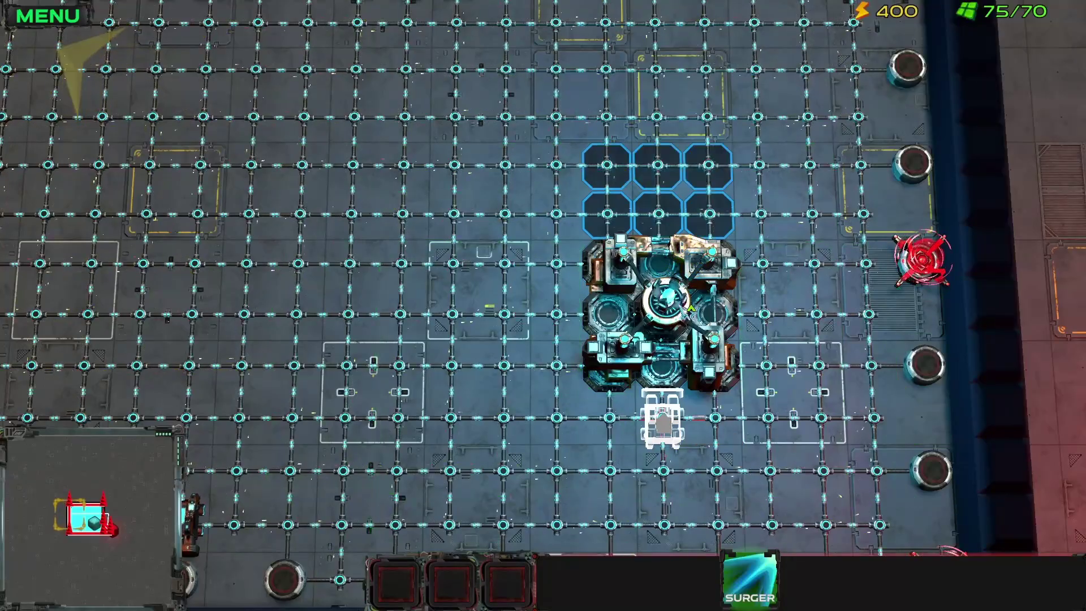
Test pushing the HQ west with a surger placed against its east side.
{"action": "key", "text": "w"}
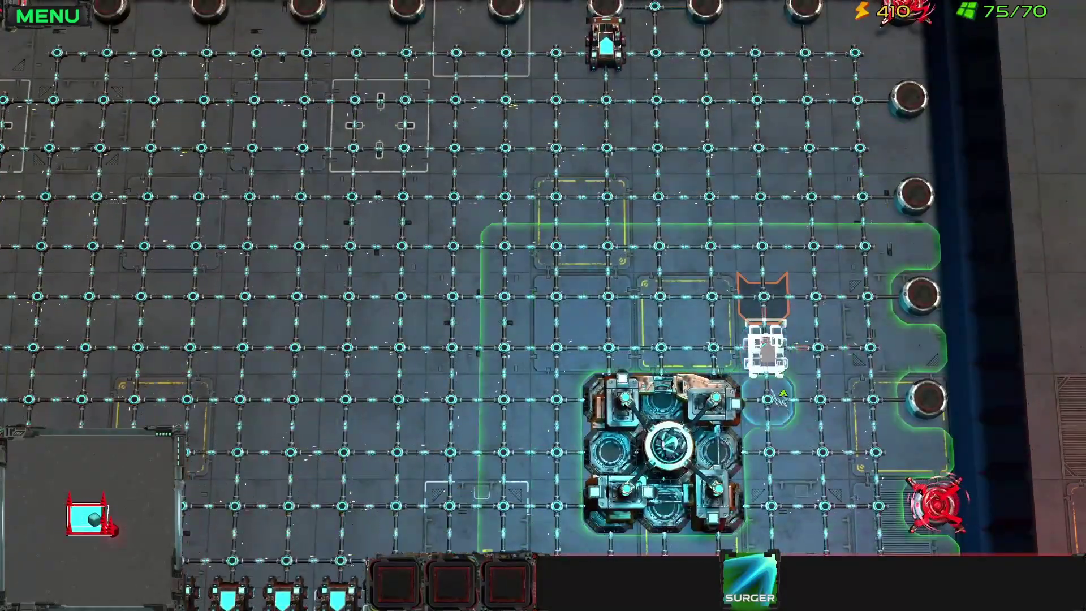
{"action": "key", "text": "a"}
{"action": "key", "text": "s"}
{"action": "key", "text": "d"}
{"action": "key", "text": "w"}
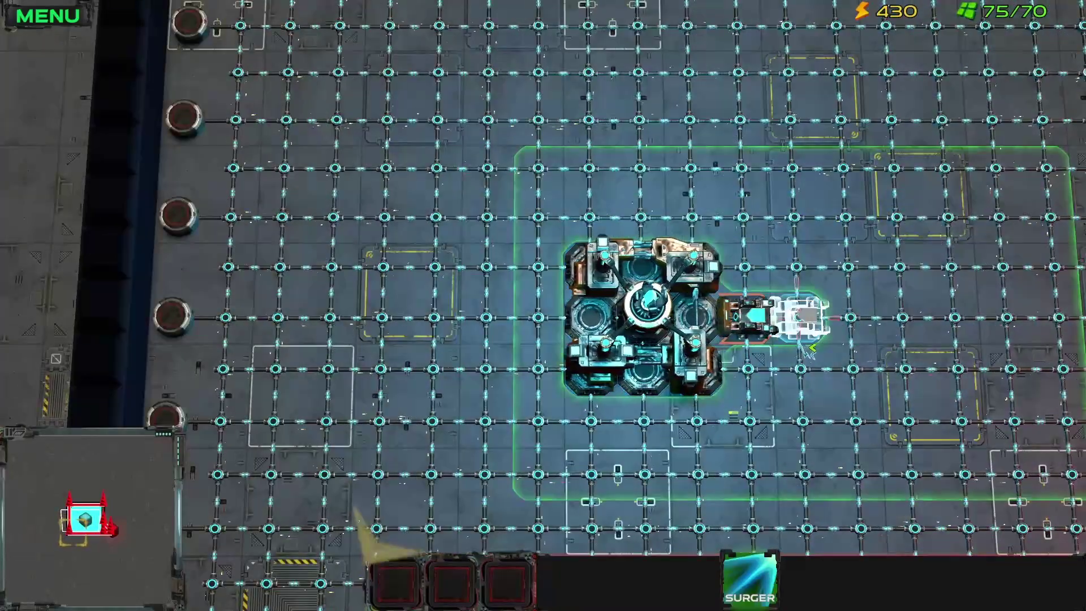
{"action": "key", "text": "a"}
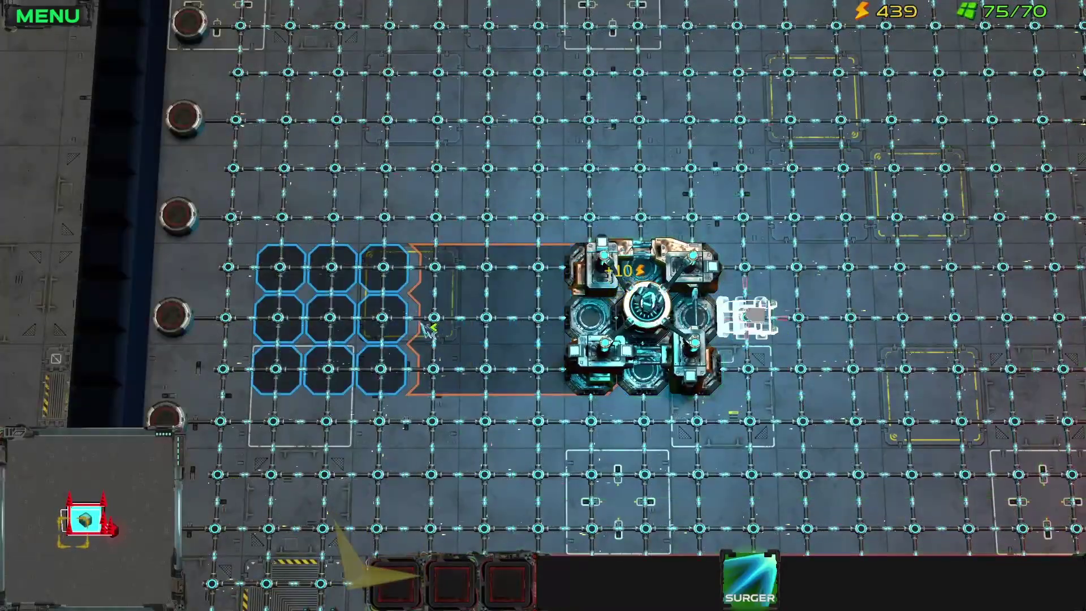
Push the HQ south near the west wall with a surger on its north side, and return to editing the map.
{"action": "key", "text": "s"}
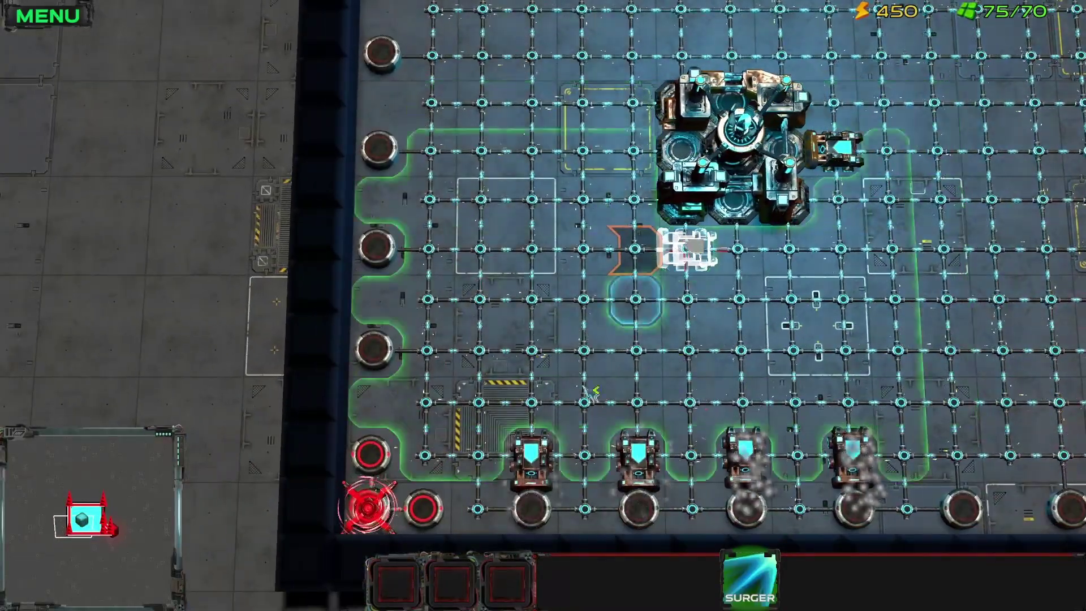
{"action": "key", "text": "w"}
{"action": "left_click_drag", "start_coordinate": [483, 151], "coordinate": [501, 247]}
{"action": "key", "text": "s"}
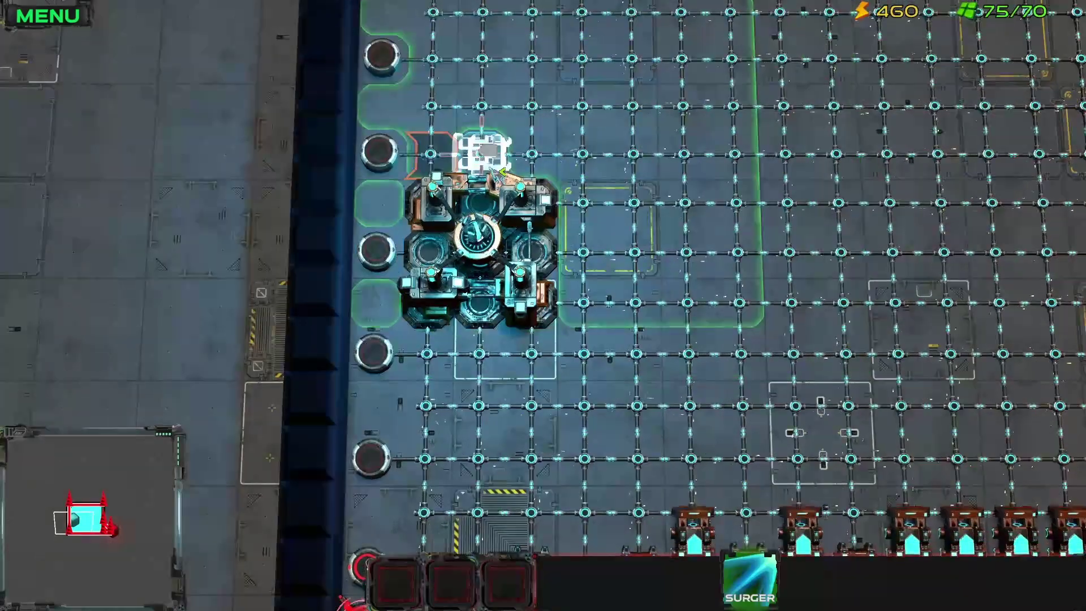
{"action": "key", "text": "s"}
{"action": "key", "text": "w"}
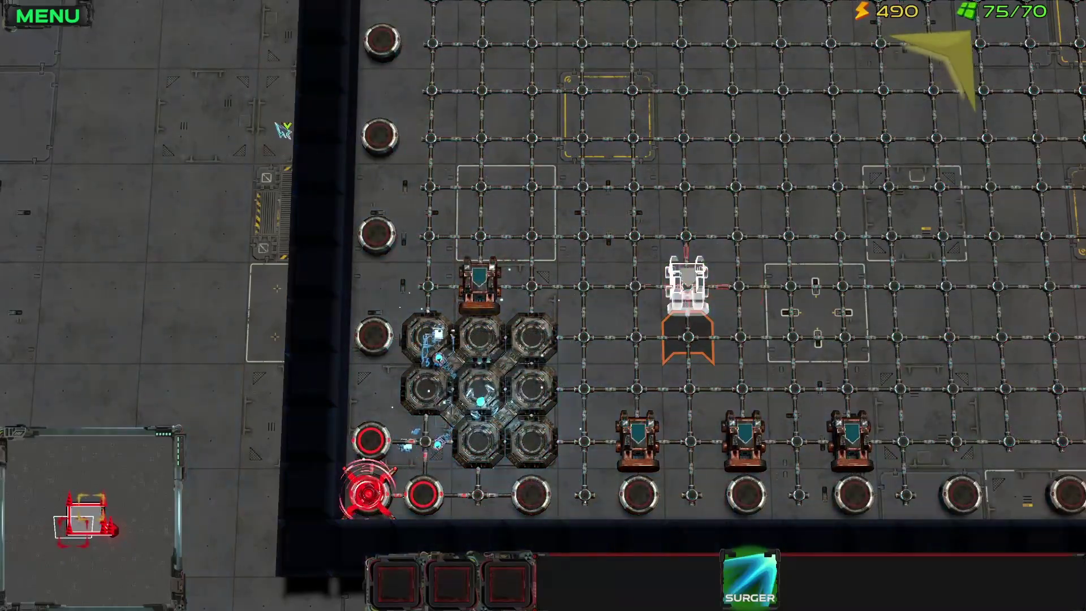
{"action": "key", "text": "Escape"}
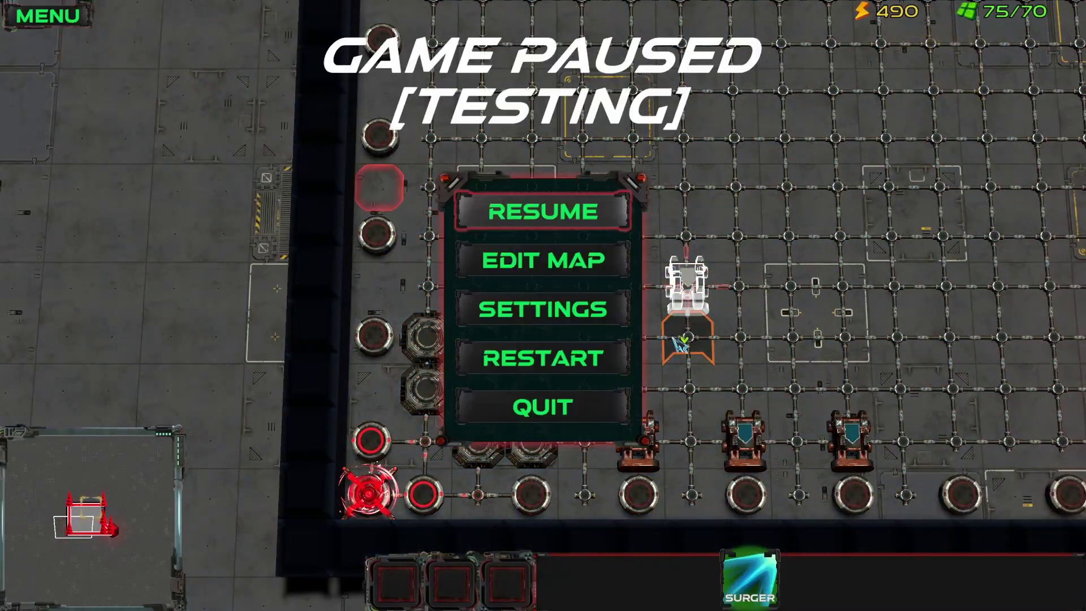
{"action": "left_click", "coordinate": [567, 274]}
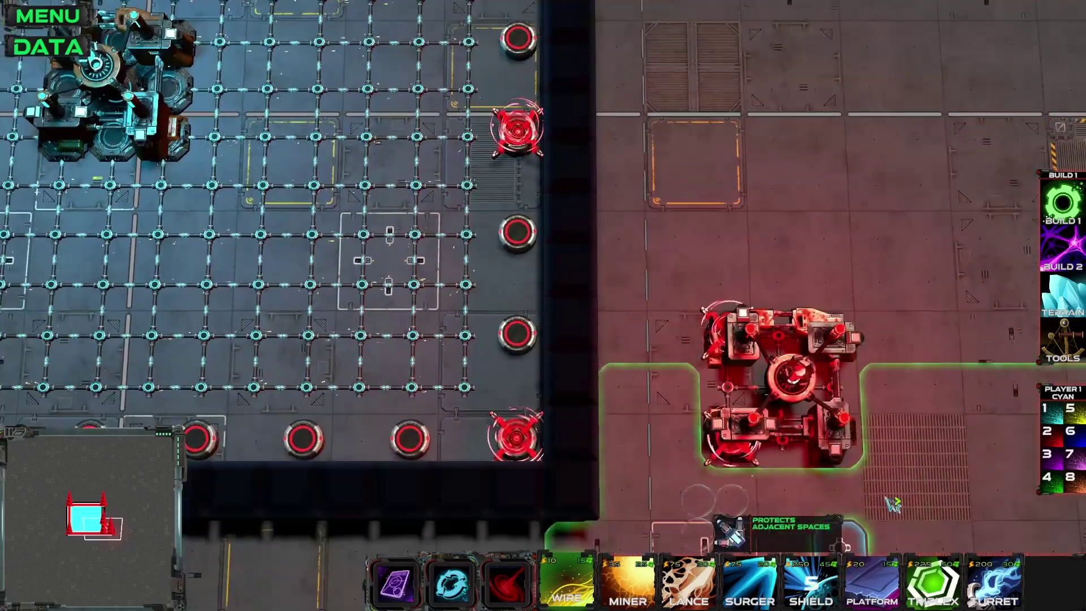
Select the Relay terrain piece for player 2 (red) and position it in the gap on the red HQ's west side.
{"action": "left_click", "coordinate": [1066, 358]}
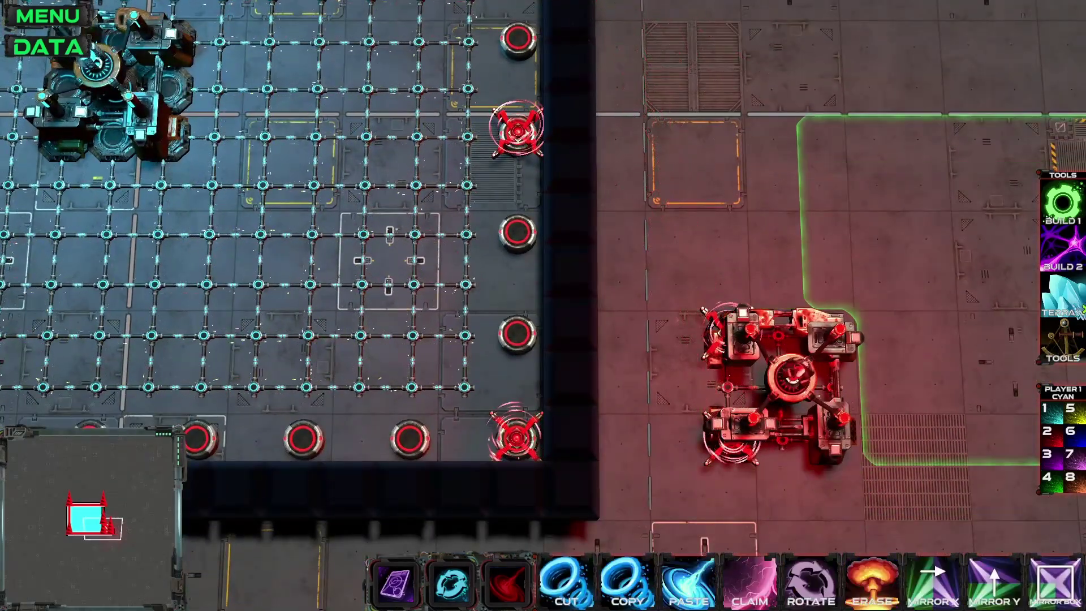
{"action": "left_click", "coordinate": [1079, 308]}
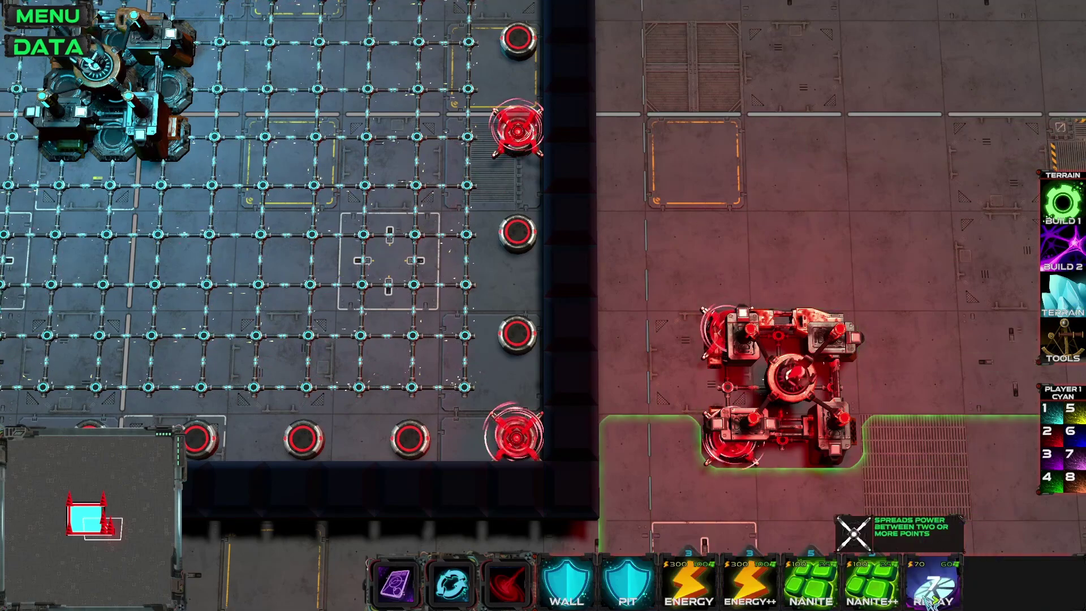
{"action": "left_click", "coordinate": [950, 584]}
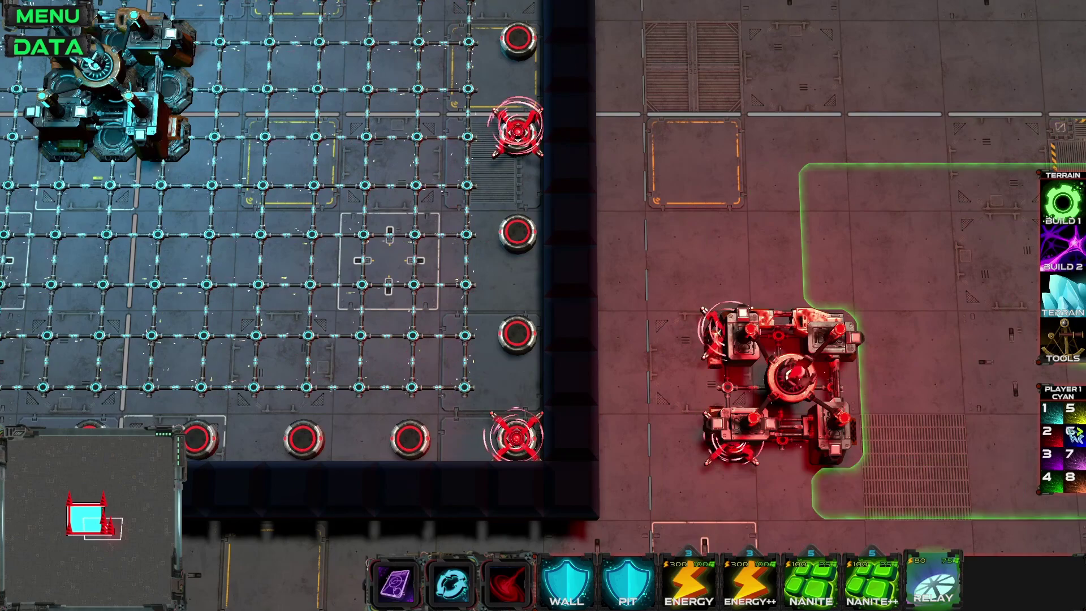
{"action": "left_click", "coordinate": [1049, 435]}
{"action": "left_click", "coordinate": [730, 385]}
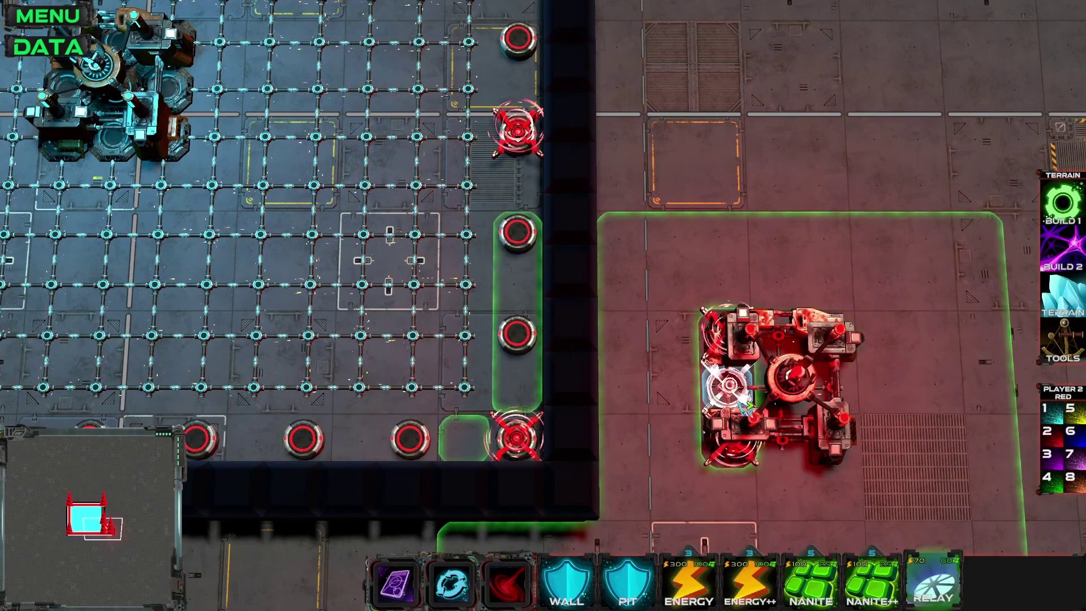
Place red relays over the blockades along the grid's east wall, working northward.
{"action": "key", "text": "w"}
{"action": "key", "text": "a"}
{"action": "key", "text": "s"}
{"action": "left_click", "coordinate": [697, 358]}
{"action": "left_click", "coordinate": [703, 263]}
{"action": "key", "text": "w"}
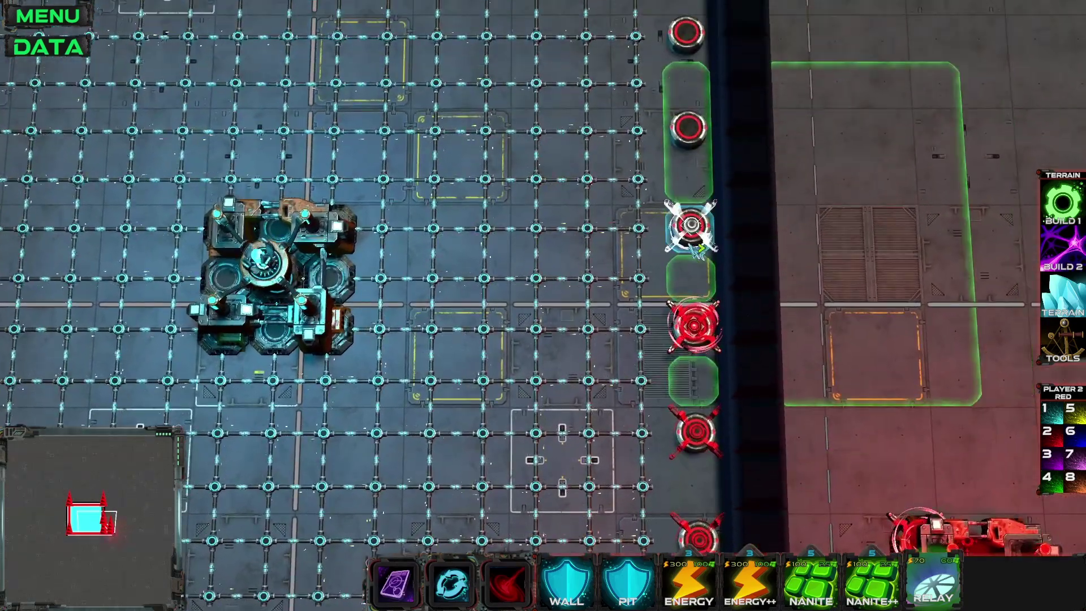
{"action": "key", "text": "w"}
{"action": "key", "text": "w"}
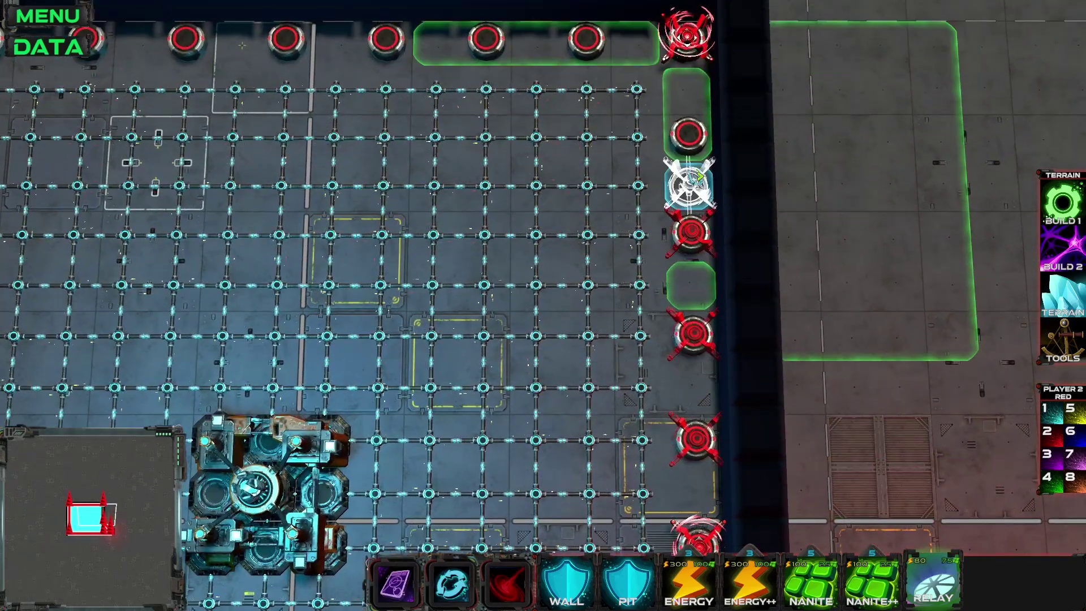
Place red relays over the blockades along the grid's north wall, working from the northeast corner to the northwest corner.
{"action": "key", "text": "w"}
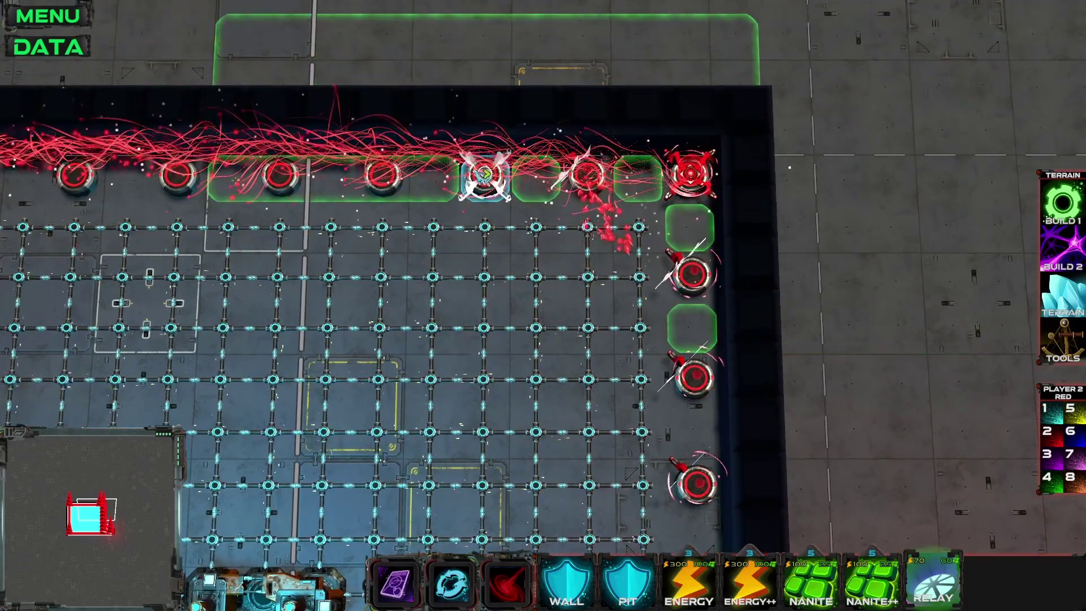
{"action": "key", "text": "a"}
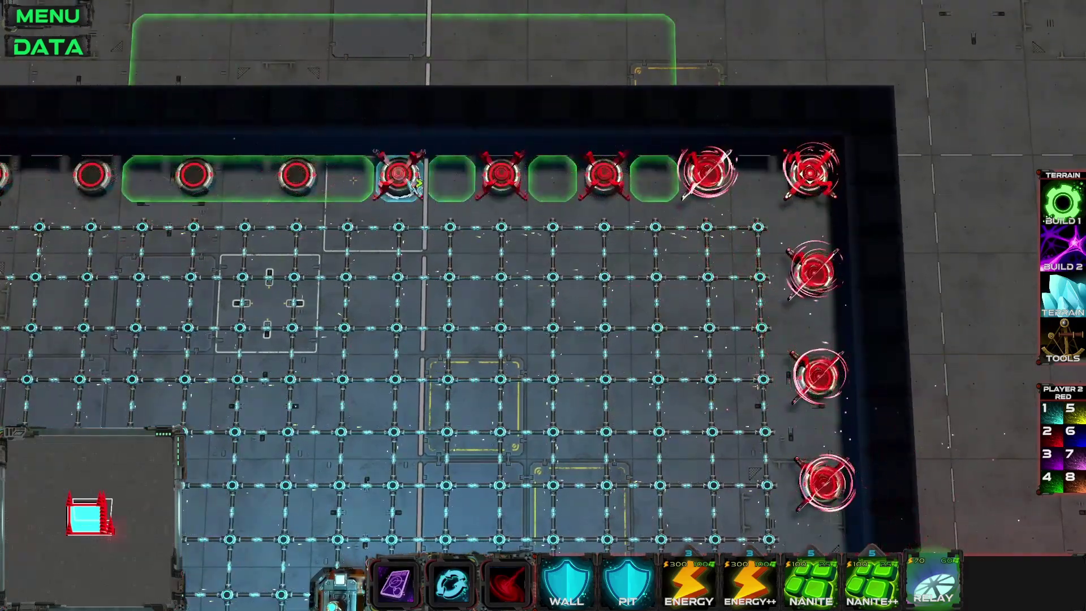
{"action": "key", "text": "a"}
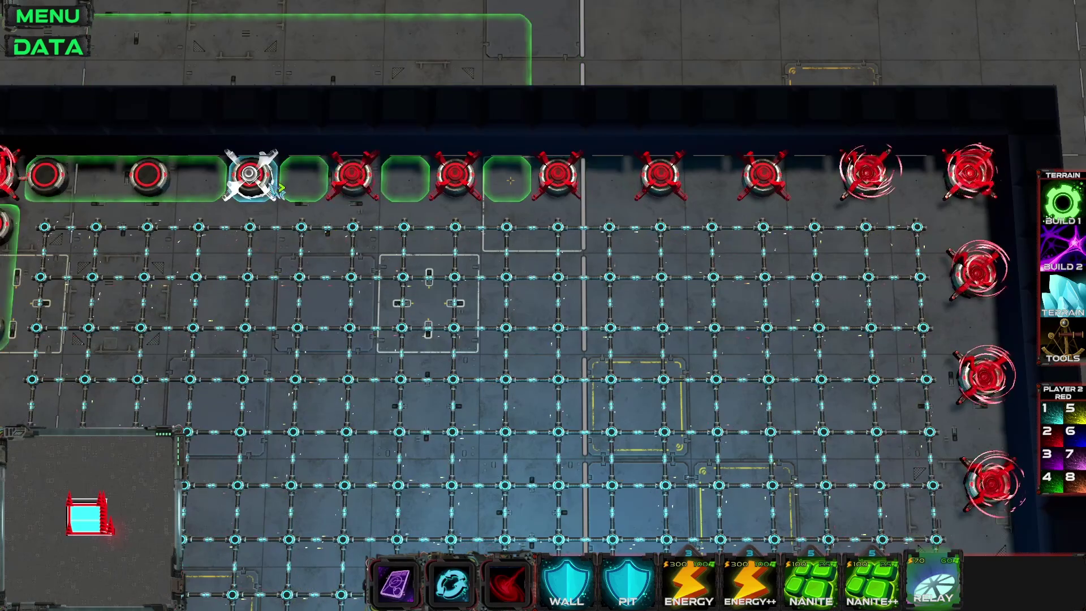
{"action": "key", "text": "a"}
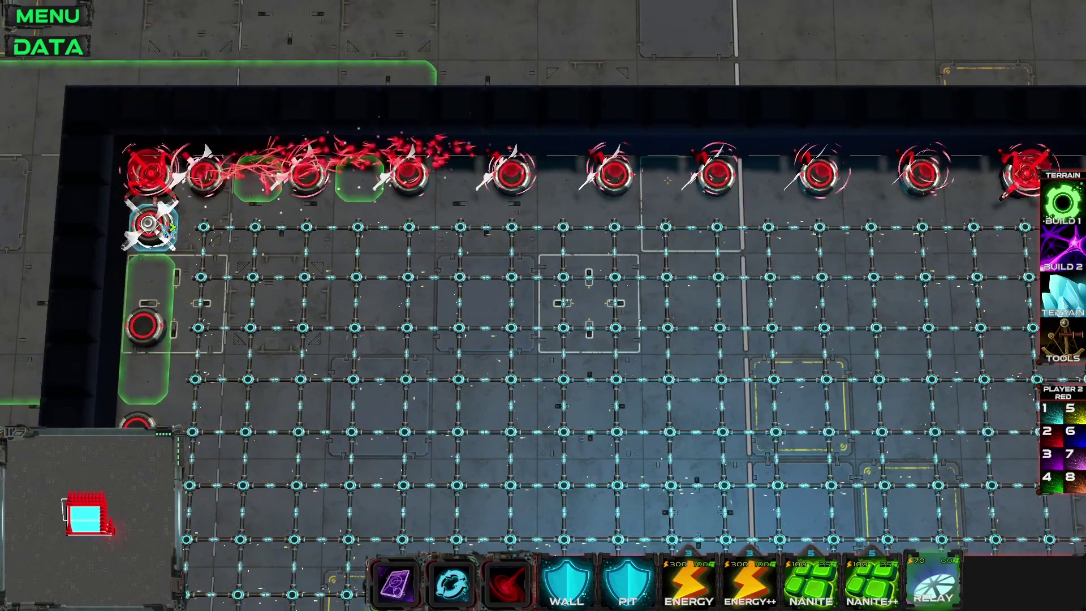
Place red relays over the blockades on the northern part of the west wall, working southward from the northwest corner.
{"action": "key", "text": "s"}
{"action": "key", "text": "a"}
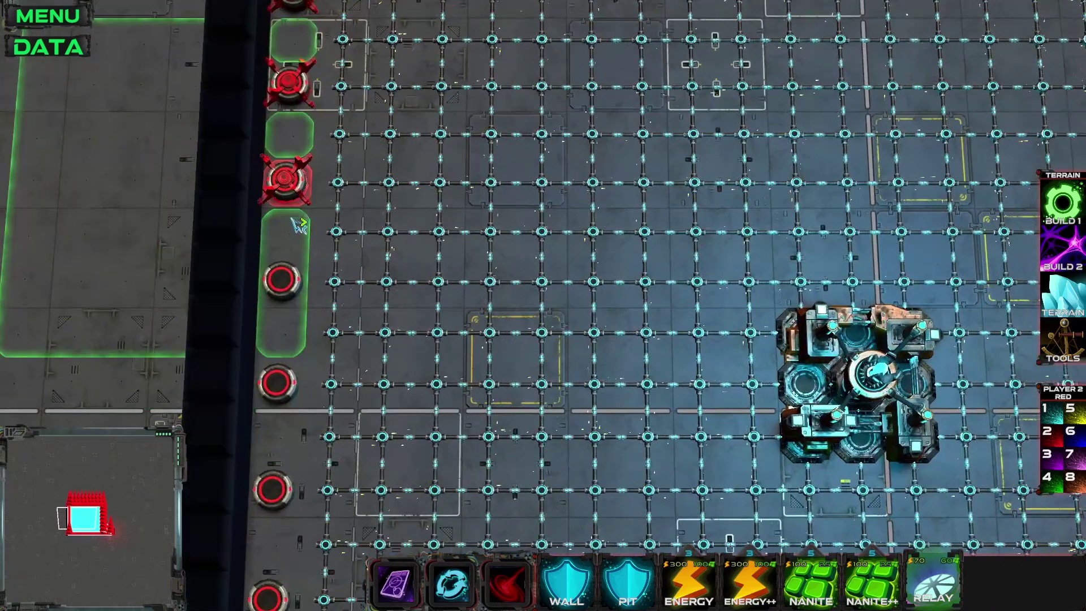
{"action": "key", "text": "w"}
{"action": "key", "text": "s"}
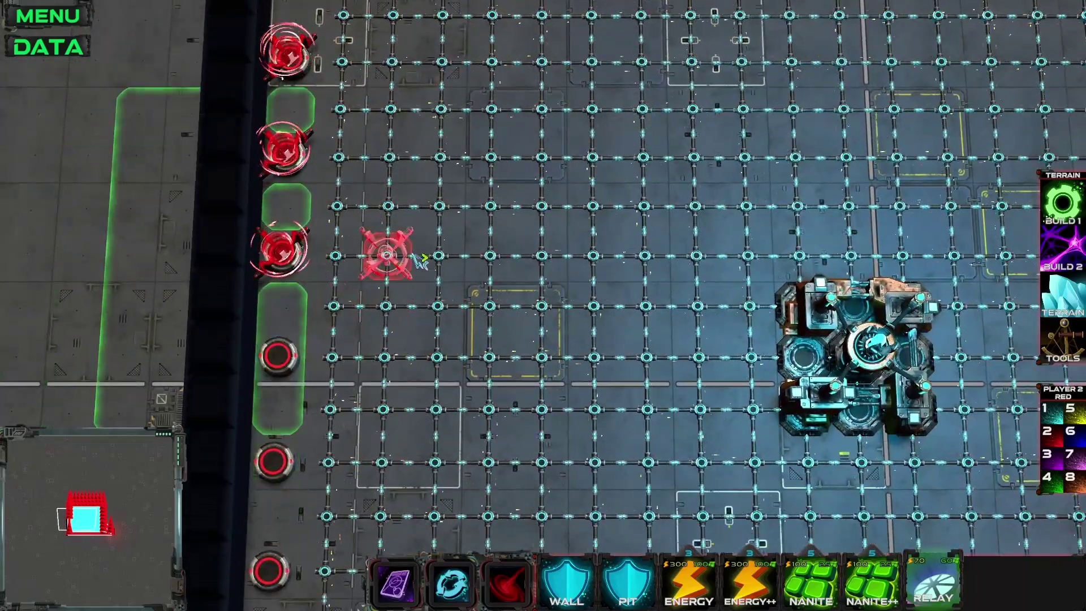
Check the relay chain from the red HQ along the east wall and continue placing red relays down the west wall to the southwest corner.
{"action": "key", "text": "d"}
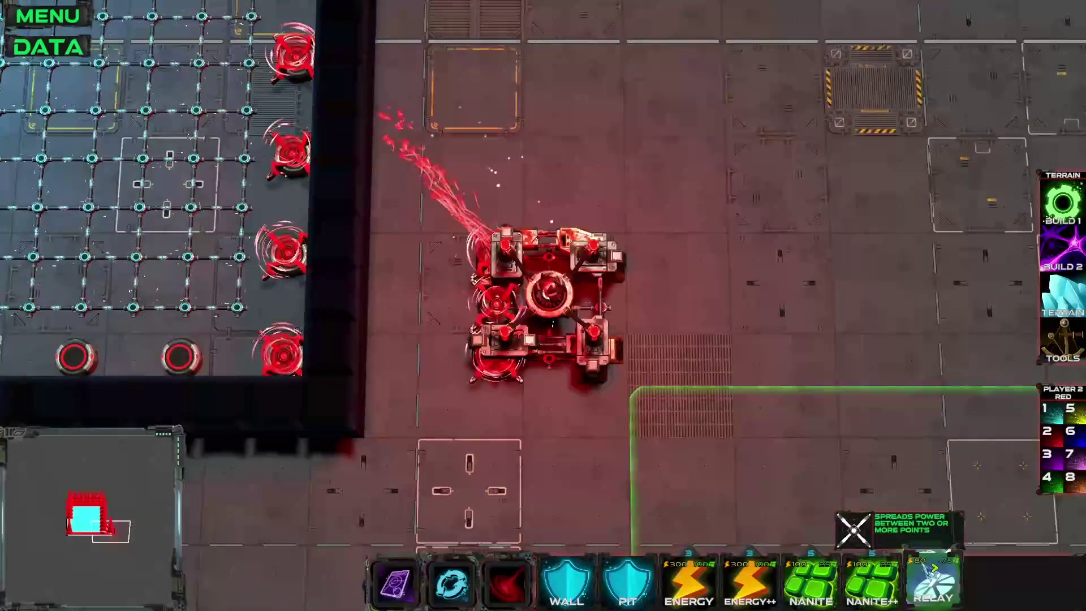
{"action": "key", "text": "a"}
{"action": "key", "text": "w"}
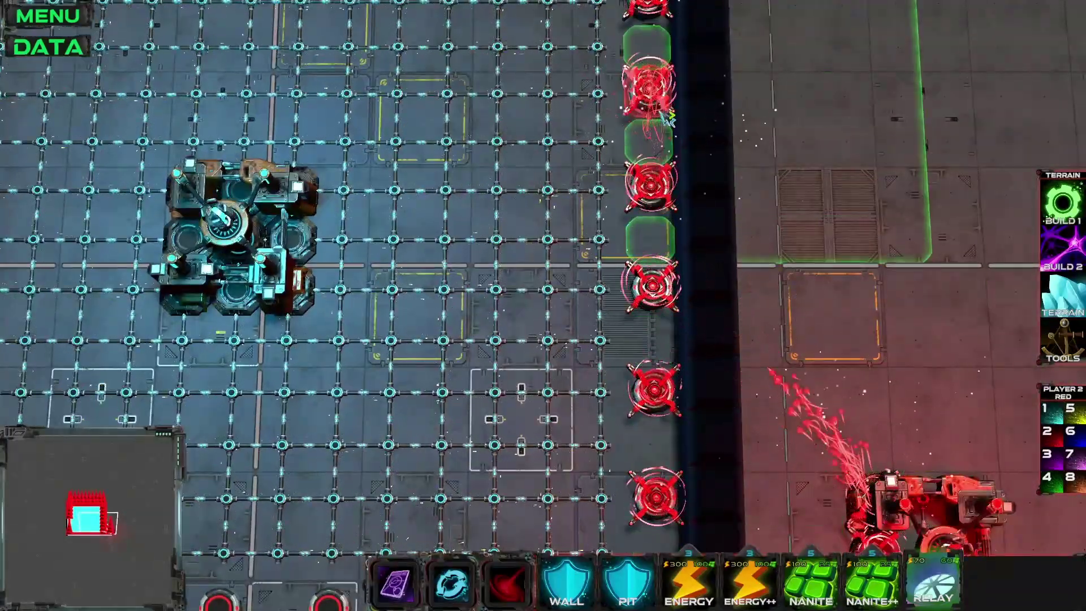
{"action": "key", "text": "w"}
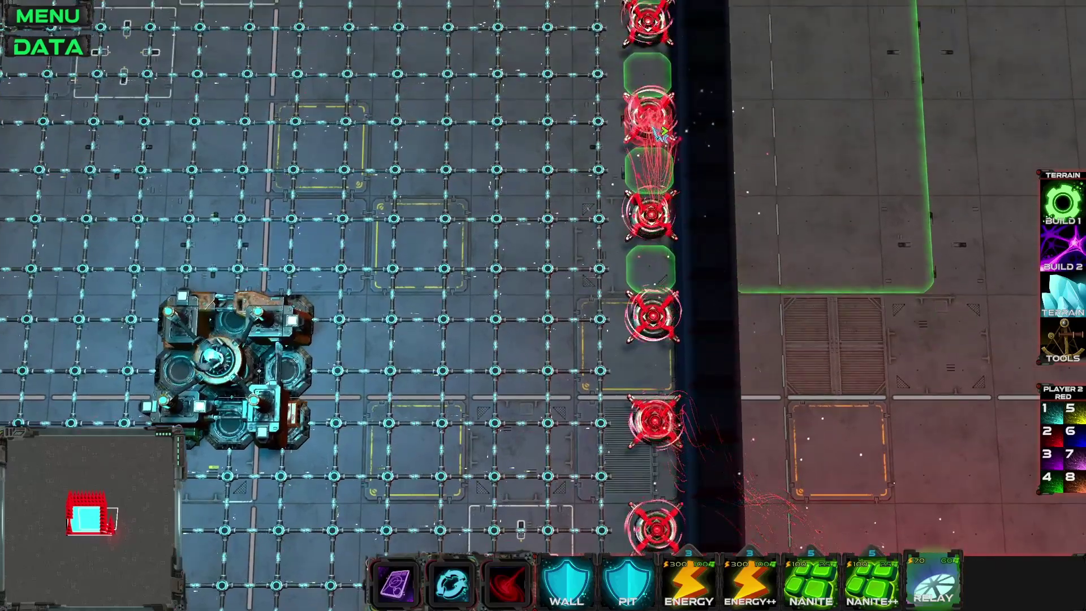
{"action": "key", "text": "w"}
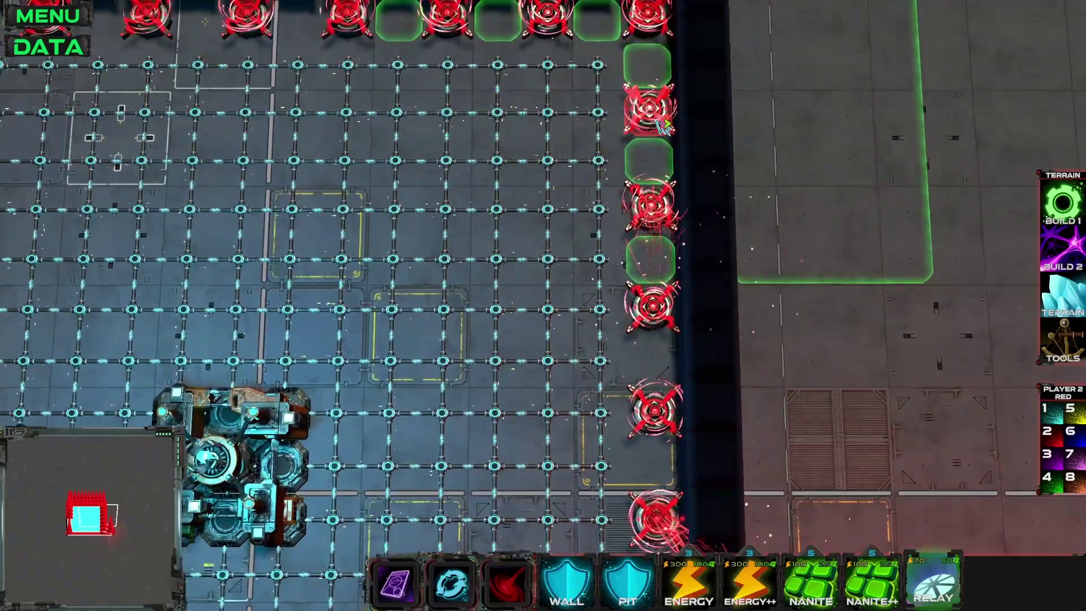
{"action": "key", "text": "a"}
{"action": "key", "text": "s"}
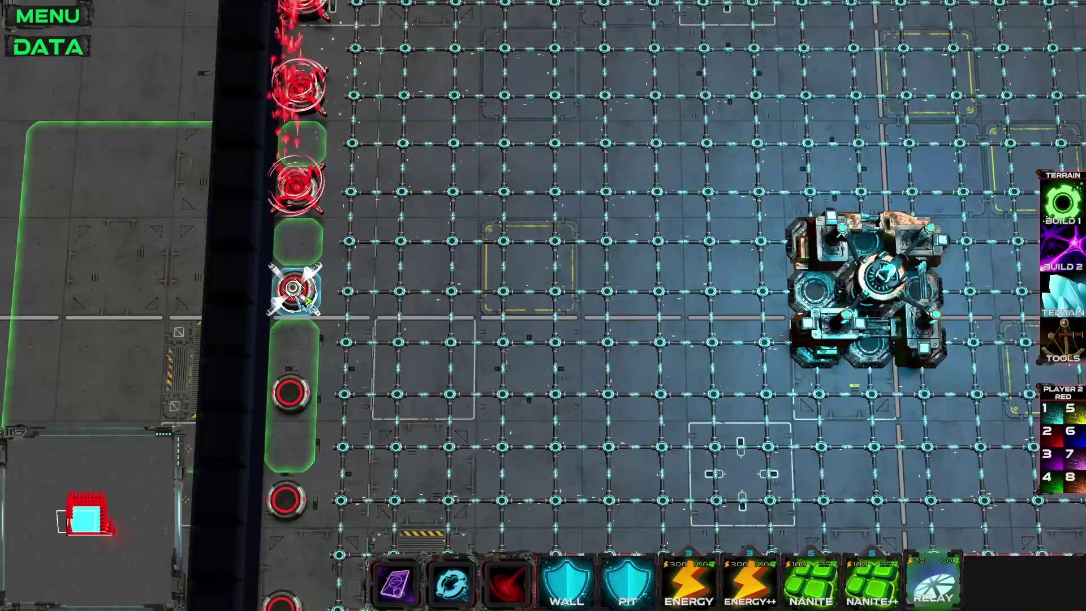
{"action": "key", "text": "s"}
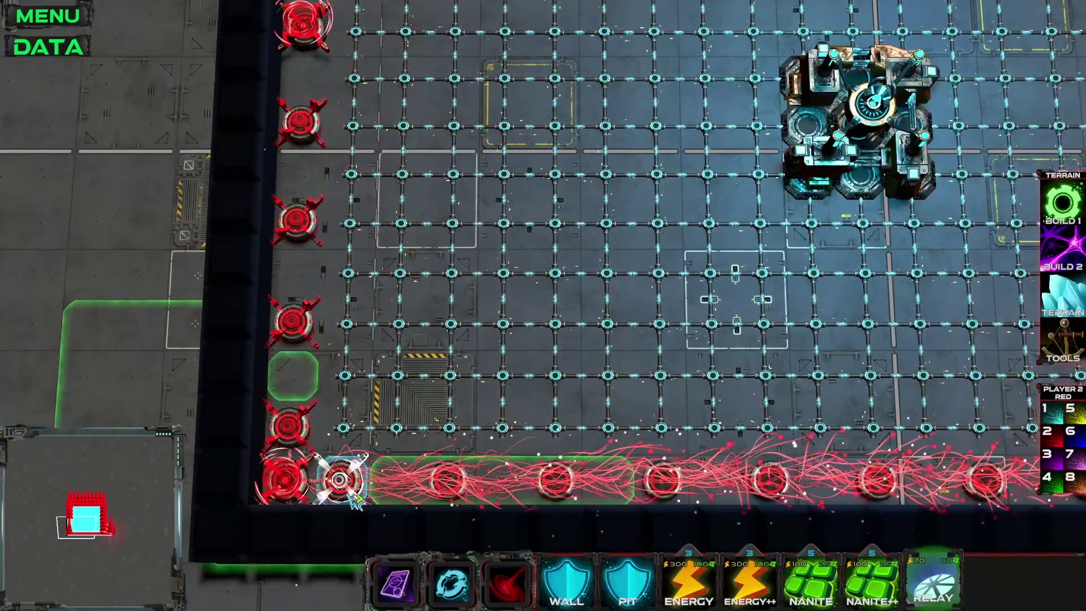
Place red relays over the blockades along the south wall, working eastward from the southwest corner.
{"action": "key", "text": "d"}
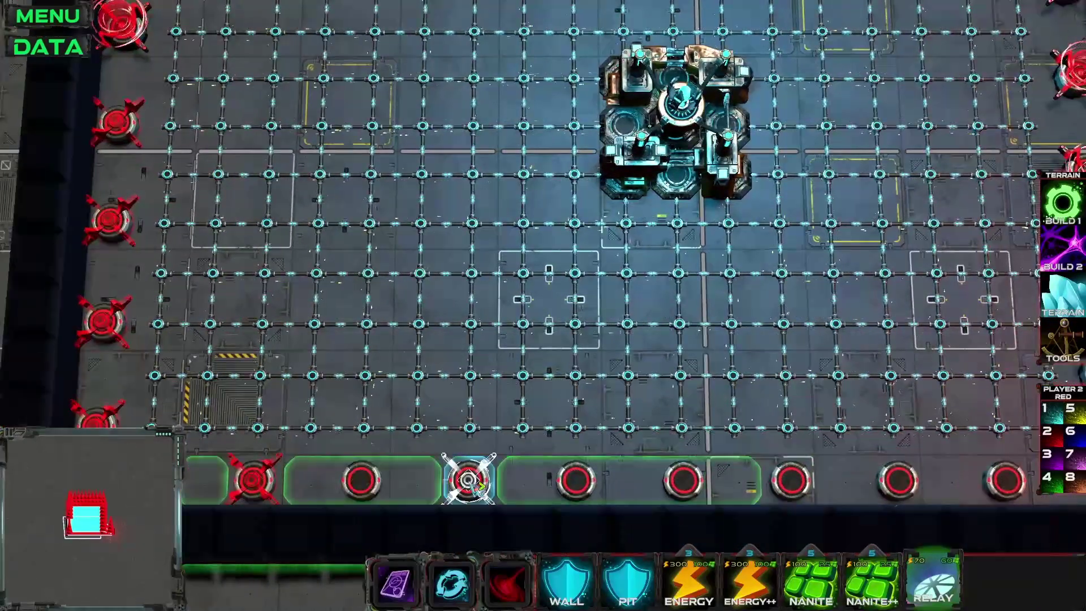
{"action": "left_click", "coordinate": [372, 481]}
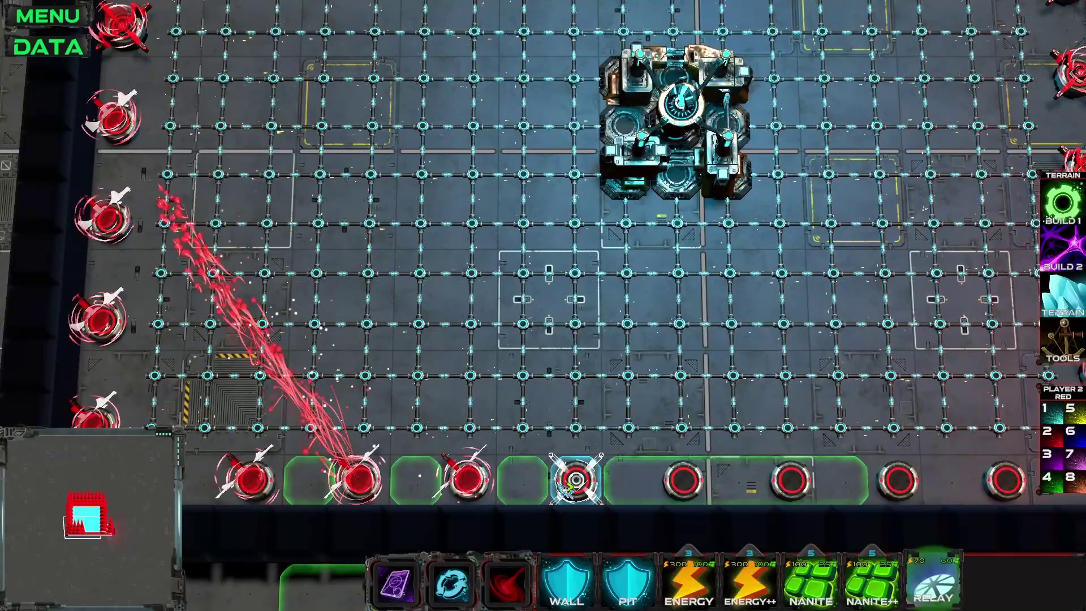
{"action": "key", "text": "d"}
{"action": "key", "text": "s"}
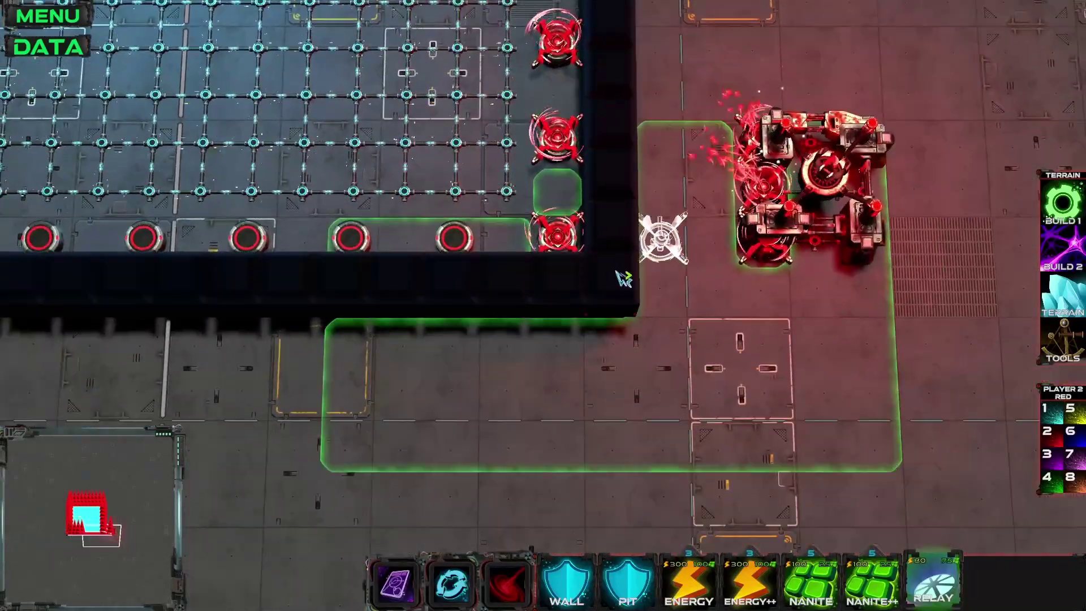
{"action": "key", "text": "w"}
{"action": "key", "text": "a"}
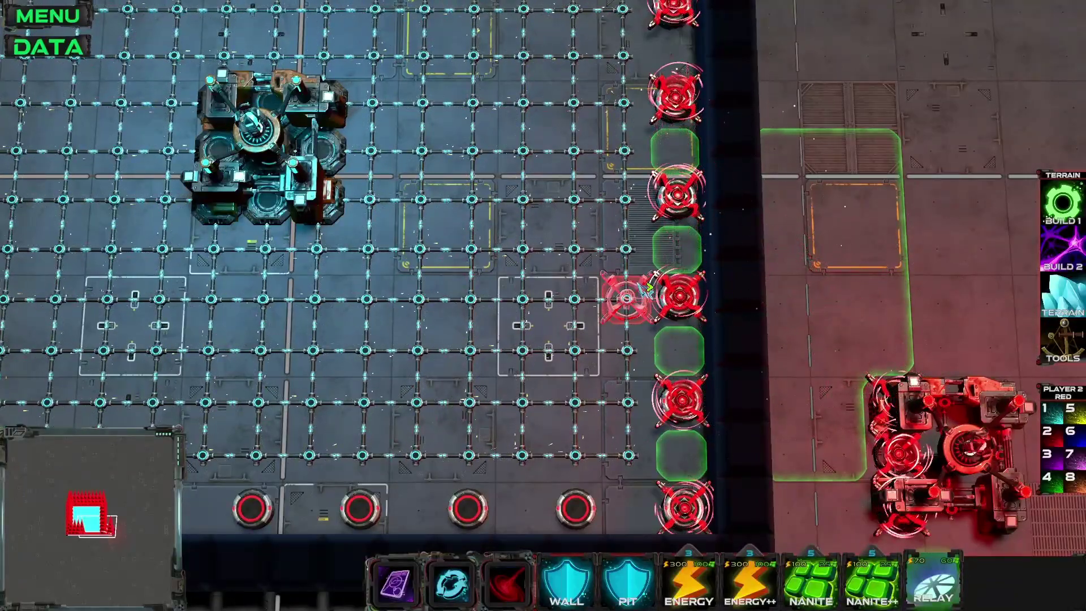
{"action": "middle_click_drag", "start_coordinate": [639, 285], "coordinate": [623, 280]}
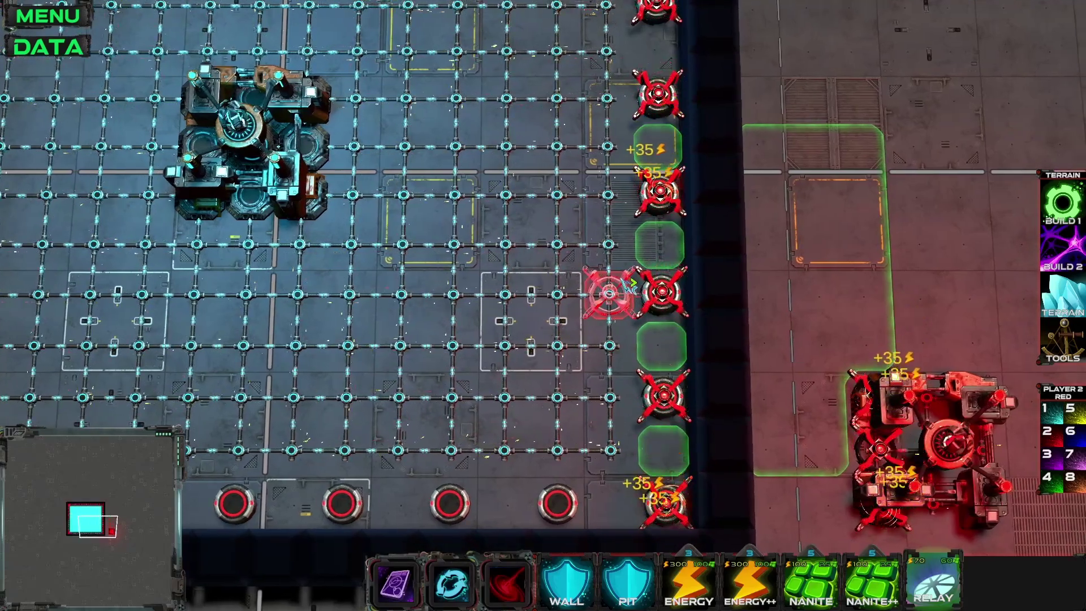
Place Player 2 relays on the open round sites along the right edge of the walled grid.
{"action": "key", "text": "a"}
{"action": "key", "text": "w"}
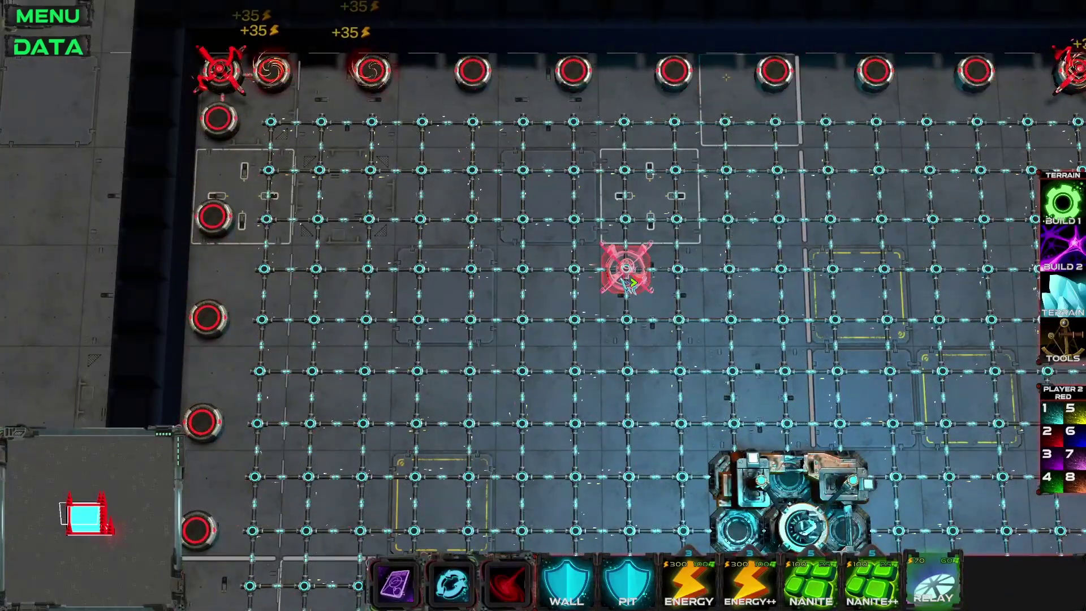
{"action": "key", "text": "d"}
{"action": "key", "text": "s"}
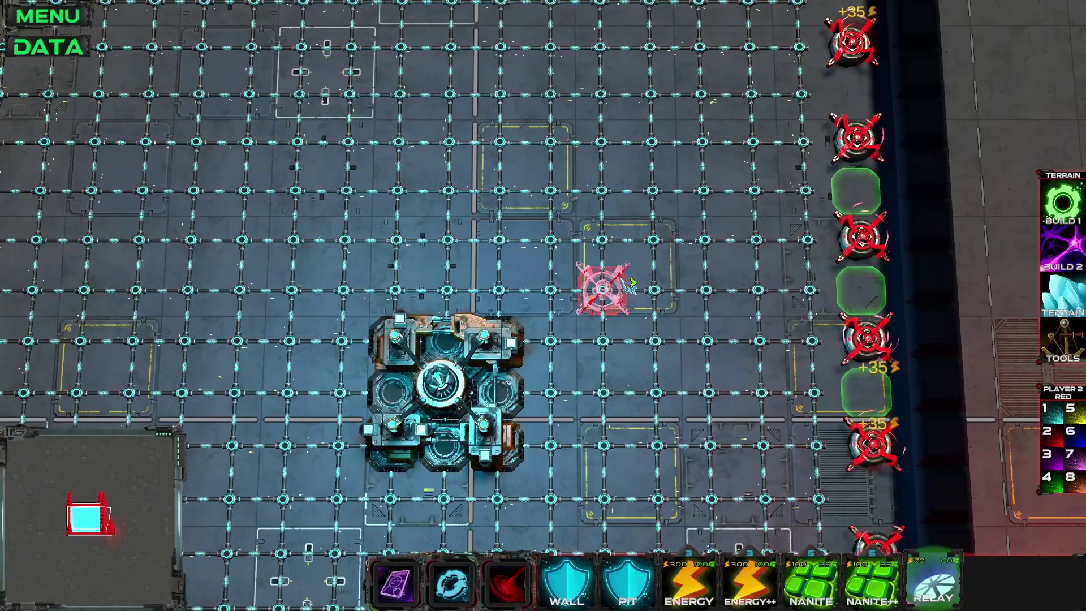
{"action": "key", "text": "w"}
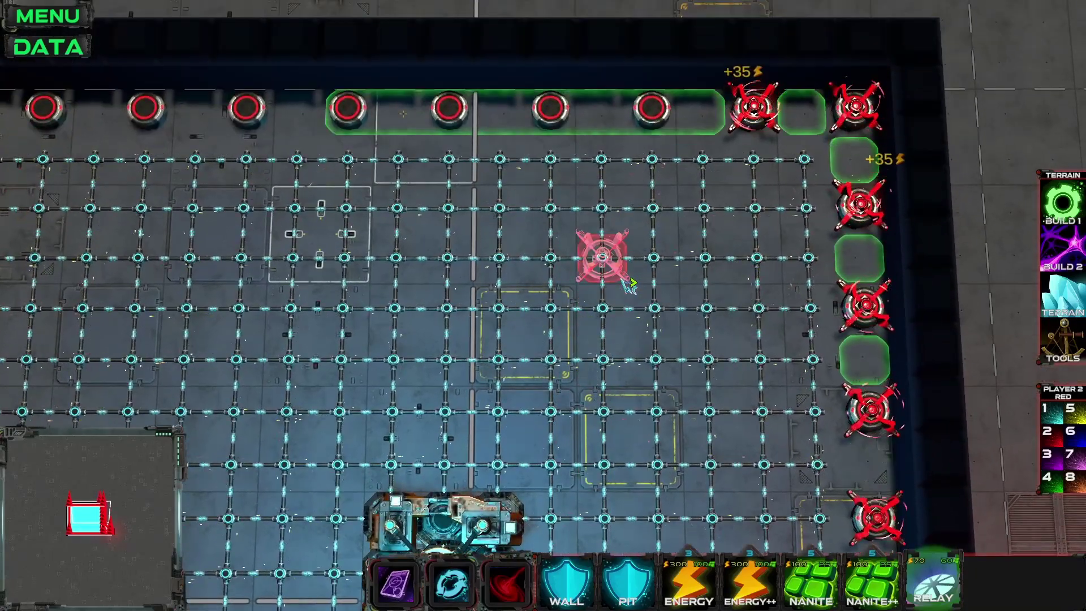
{"action": "key", "text": "s"}
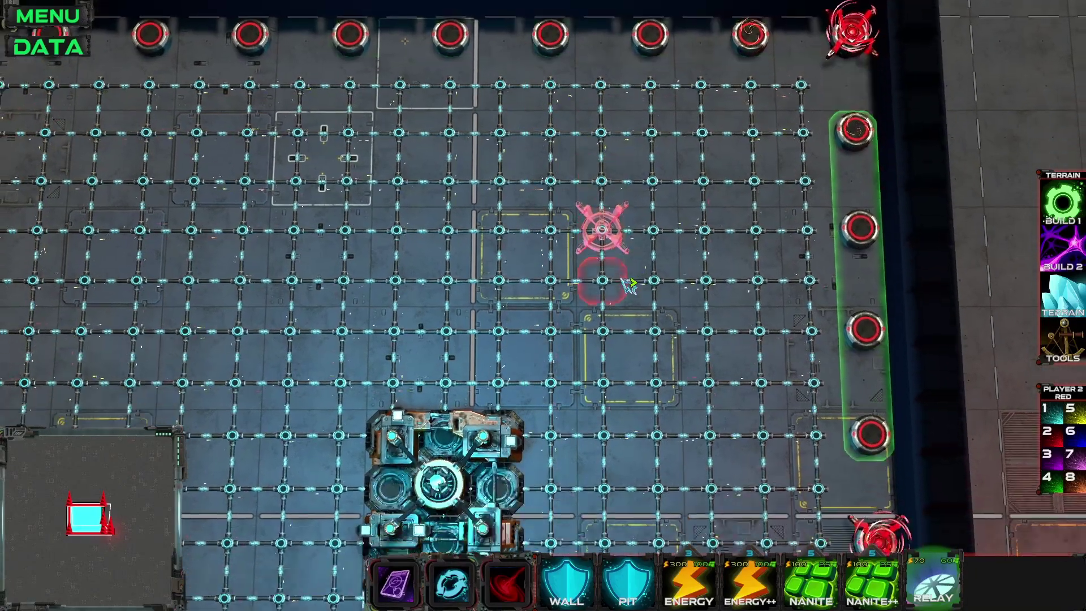
{"action": "key", "text": "d"}
{"action": "key", "text": "w"}
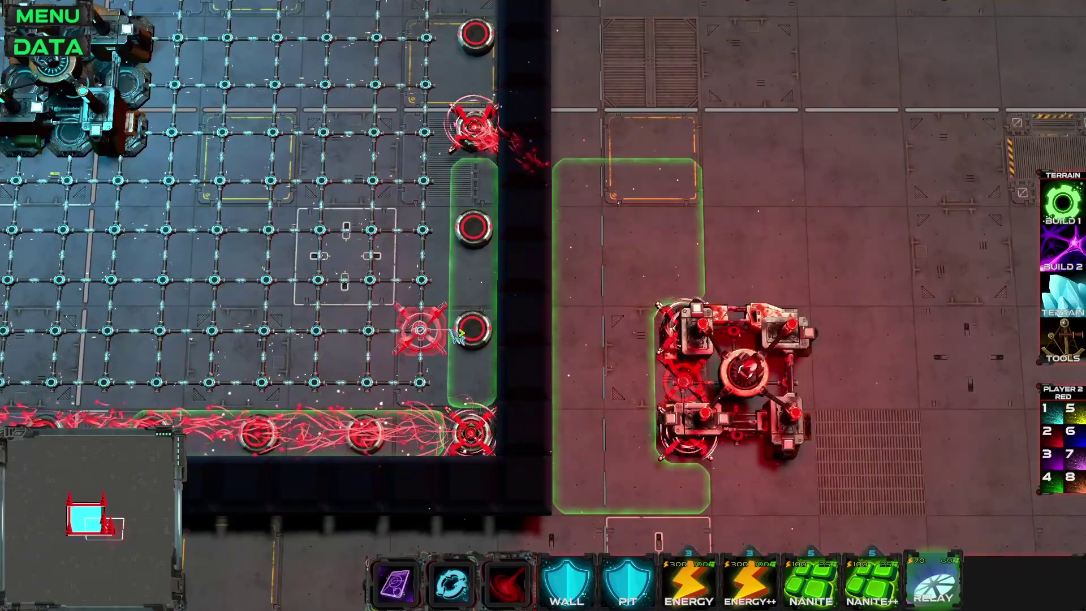
{"action": "key", "text": "w"}
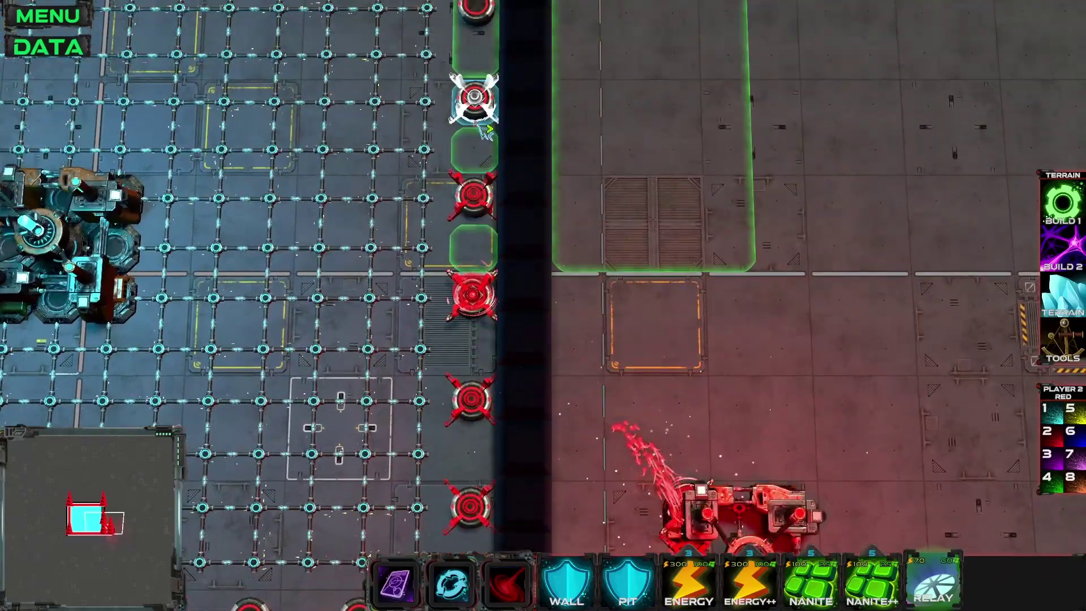
{"action": "key", "text": "w"}
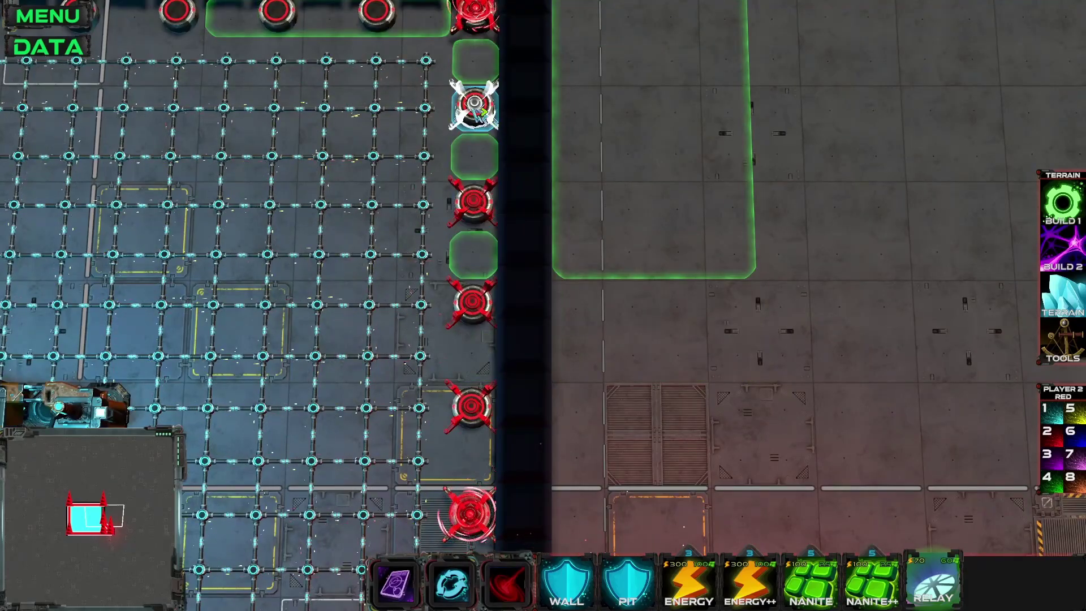
Place red relays on every second tile along the grid's top edge, working from the right corner towards the left.
{"action": "key", "text": "s"}
{"action": "key", "text": "d"}
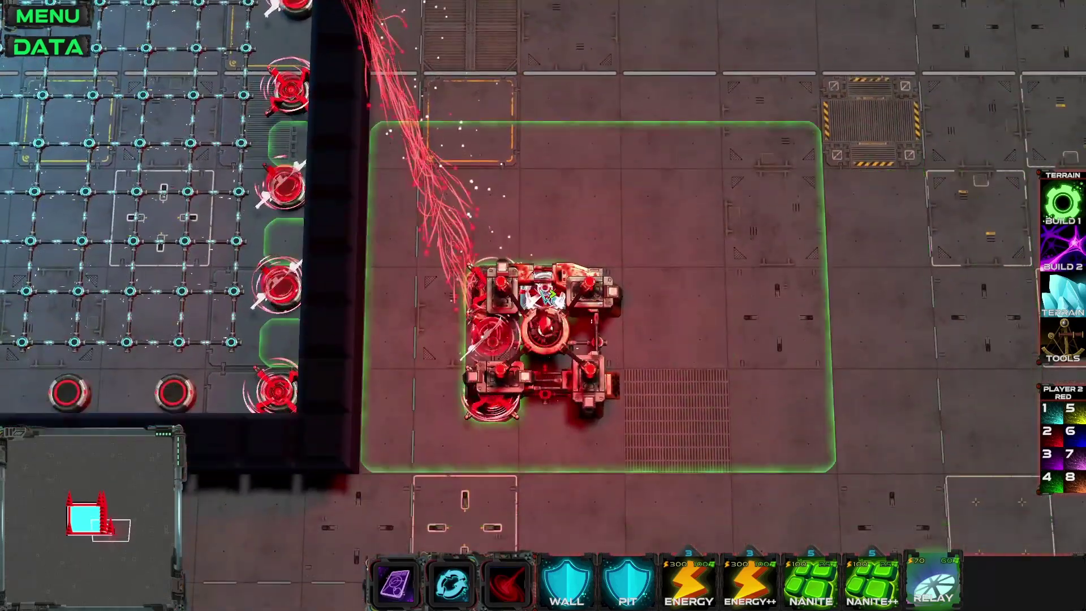
{"action": "key", "text": "w"}
{"action": "key", "text": "a"}
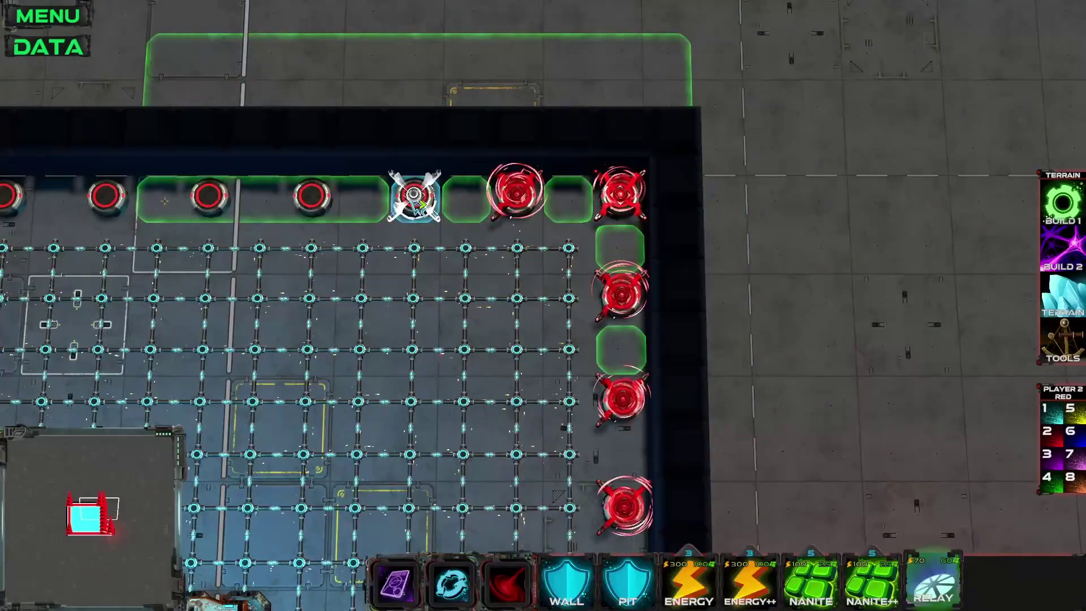
{"action": "left_click", "coordinate": [419, 204]}
{"action": "key", "text": "a"}
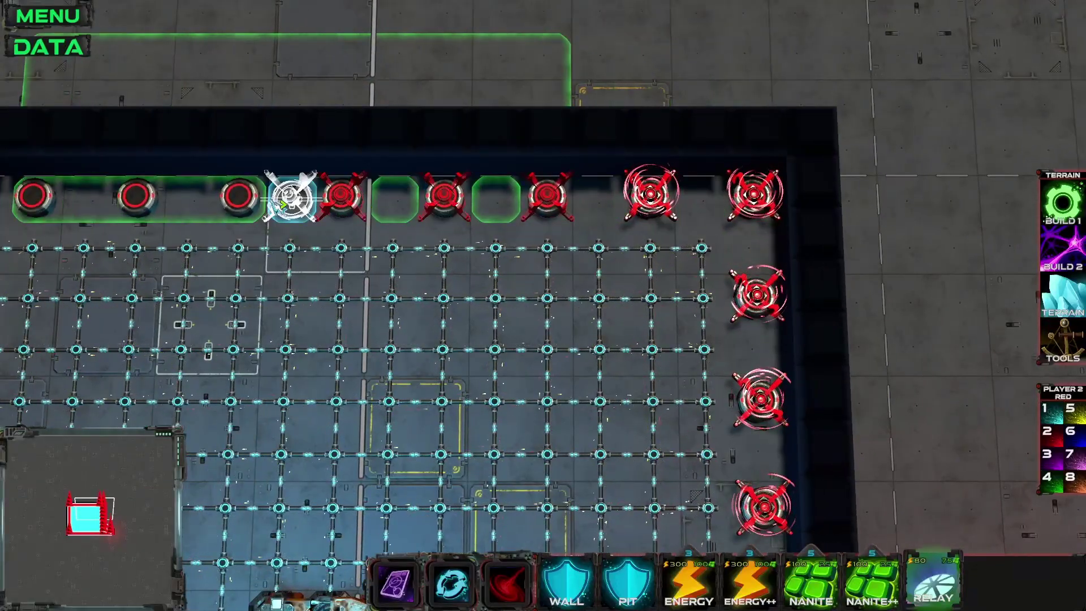
{"action": "left_click", "coordinate": [252, 207]}
{"action": "key", "text": "a"}
{"action": "left_click", "coordinate": [288, 203]}
{"action": "key", "text": "a"}
{"action": "left_click", "coordinate": [278, 201]}
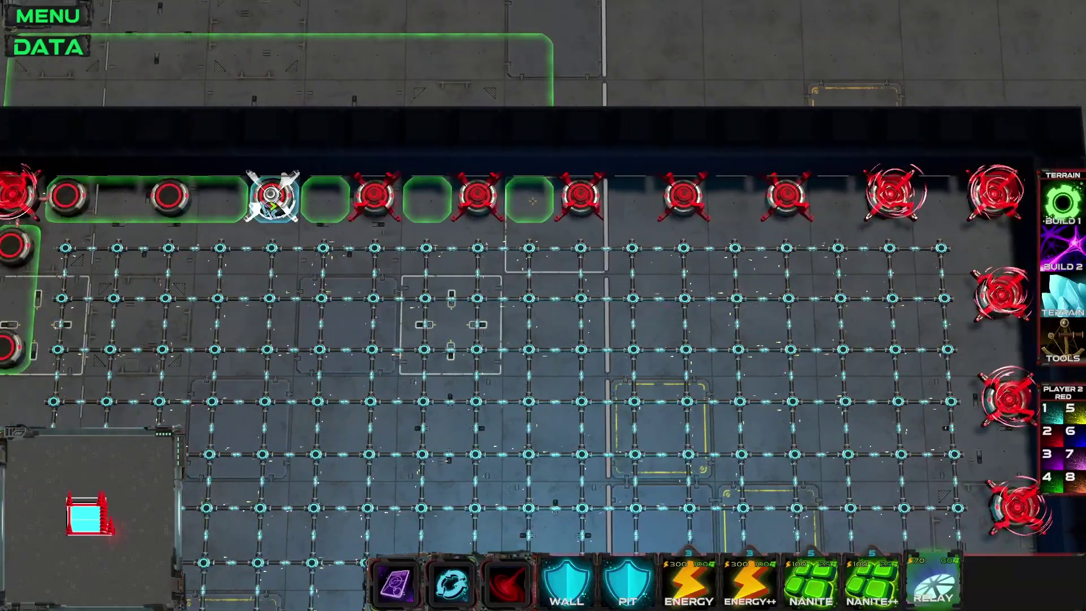
Add red relays at the grid's top-left corner and on the round sites down its left edge.
{"action": "key", "text": "d"}
{"action": "key", "text": "s"}
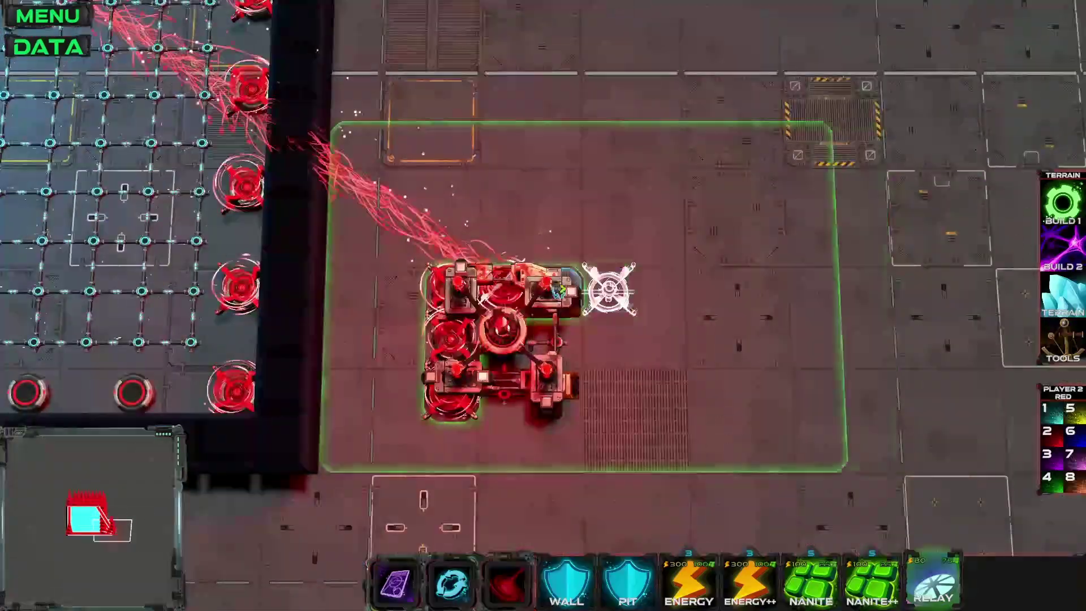
{"action": "key", "text": "a"}
{"action": "key", "text": "w"}
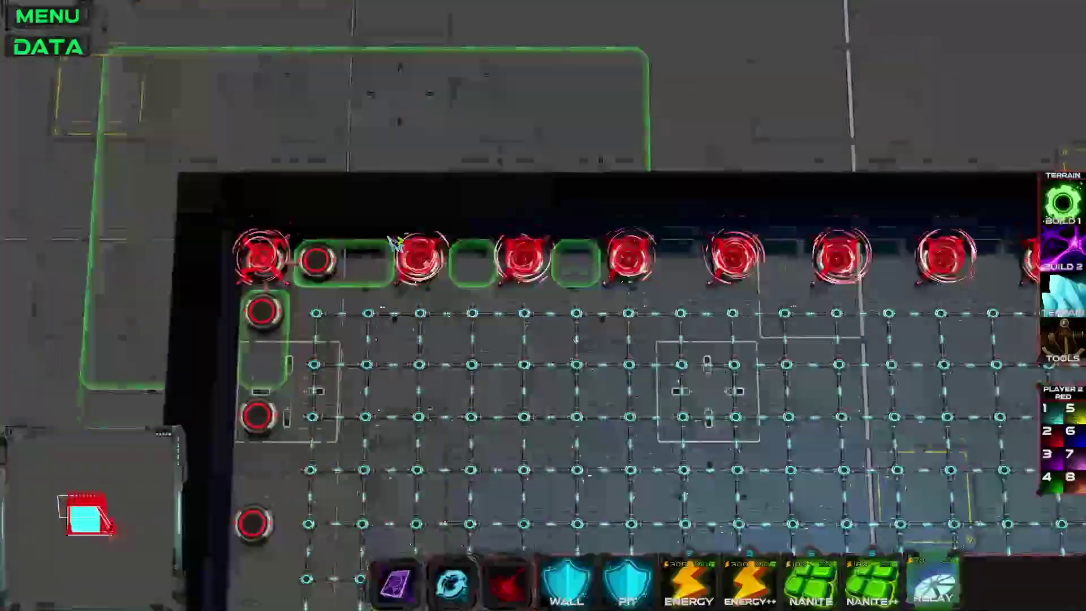
{"action": "left_click", "coordinate": [396, 164]}
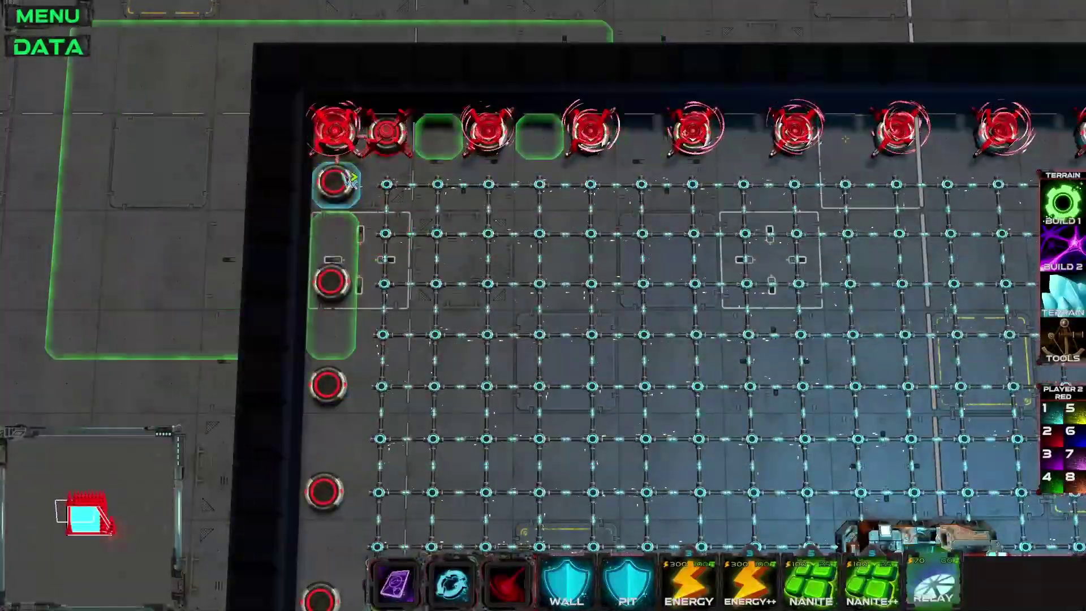
{"action": "left_click", "coordinate": [338, 288]}
{"action": "left_click", "coordinate": [327, 384]}
{"action": "key", "text": "s"}
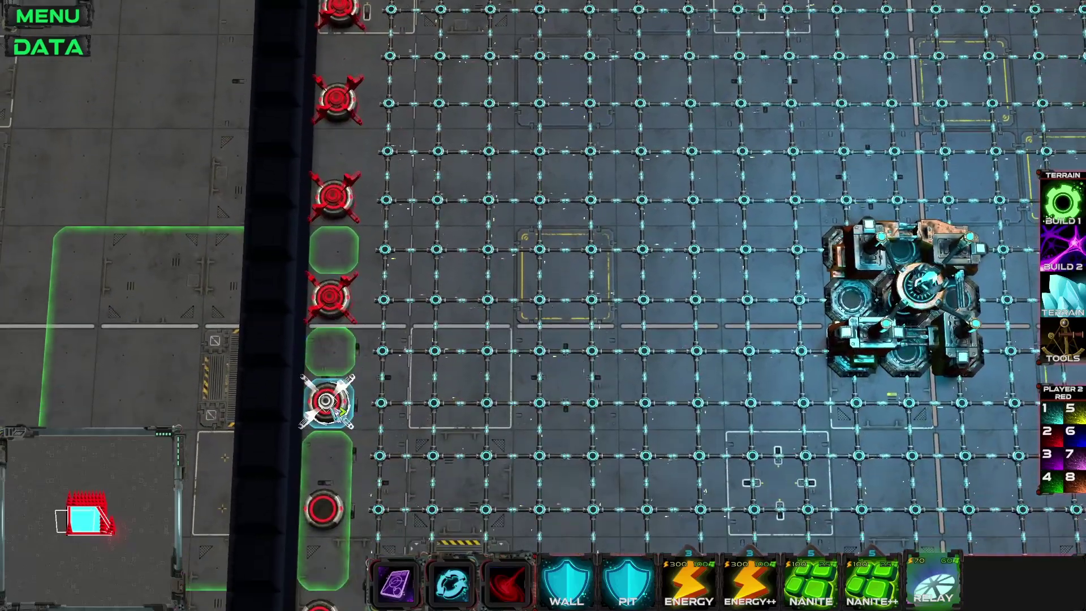
{"action": "left_click", "coordinate": [327, 396]}
Place red relays on the round sites along the grid's bottom edge, from the right corner towards the left.
{"action": "key", "text": "d"}
{"action": "key", "text": "s"}
{"action": "left_click", "coordinate": [701, 266]}
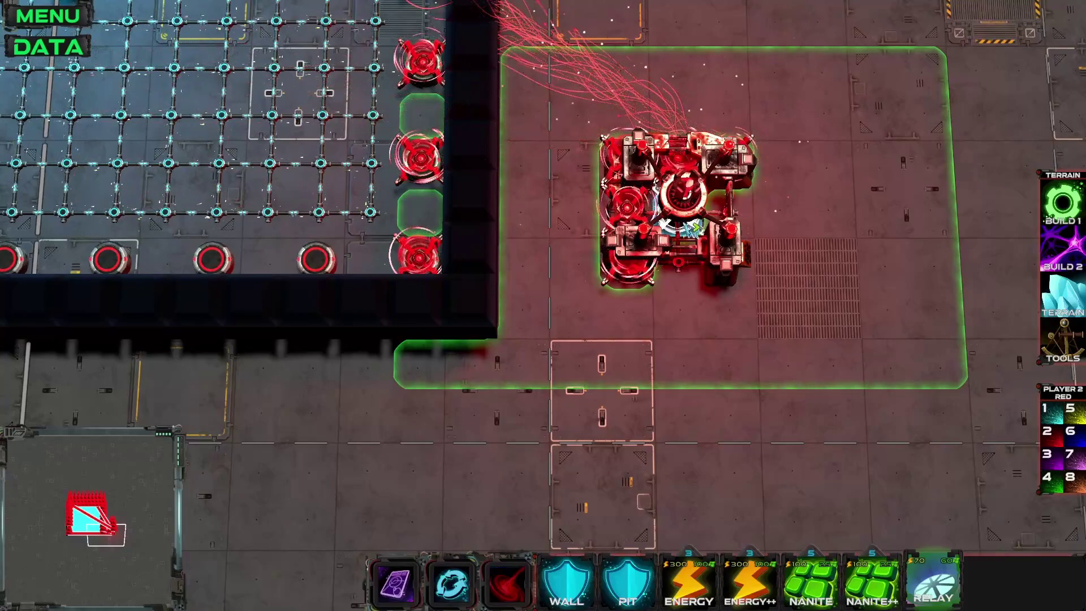
{"action": "key", "text": "a"}
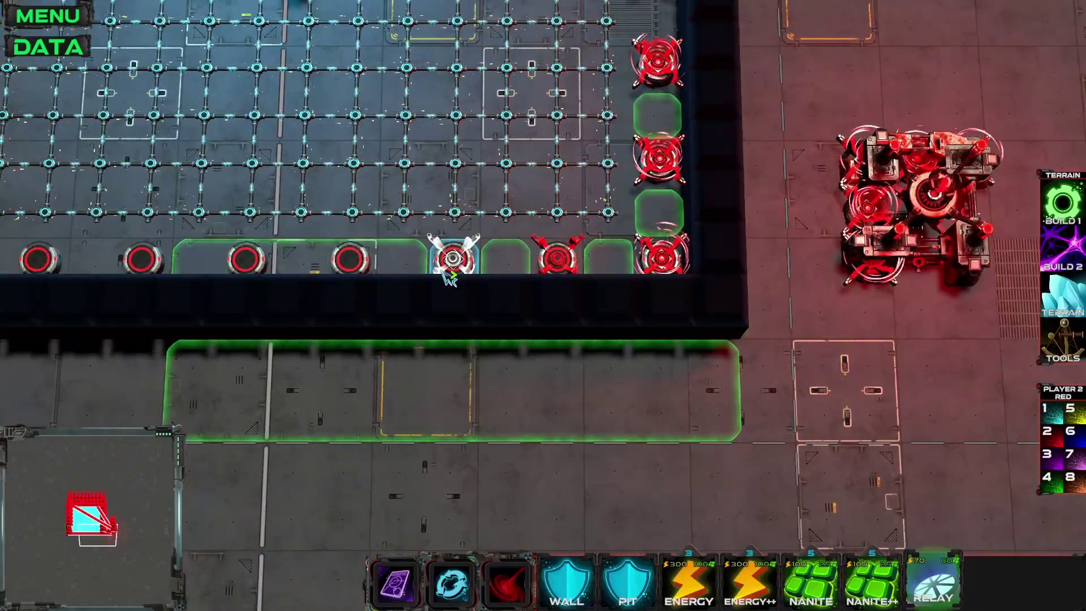
{"action": "key", "text": "a"}
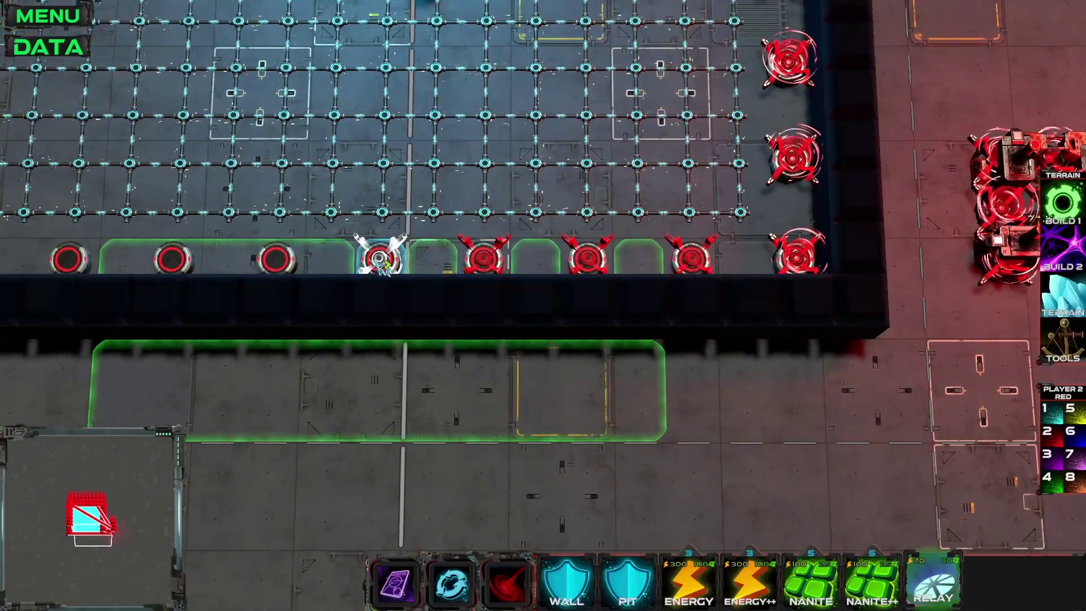
{"action": "left_click", "coordinate": [190, 266]}
{"action": "key", "text": "a"}
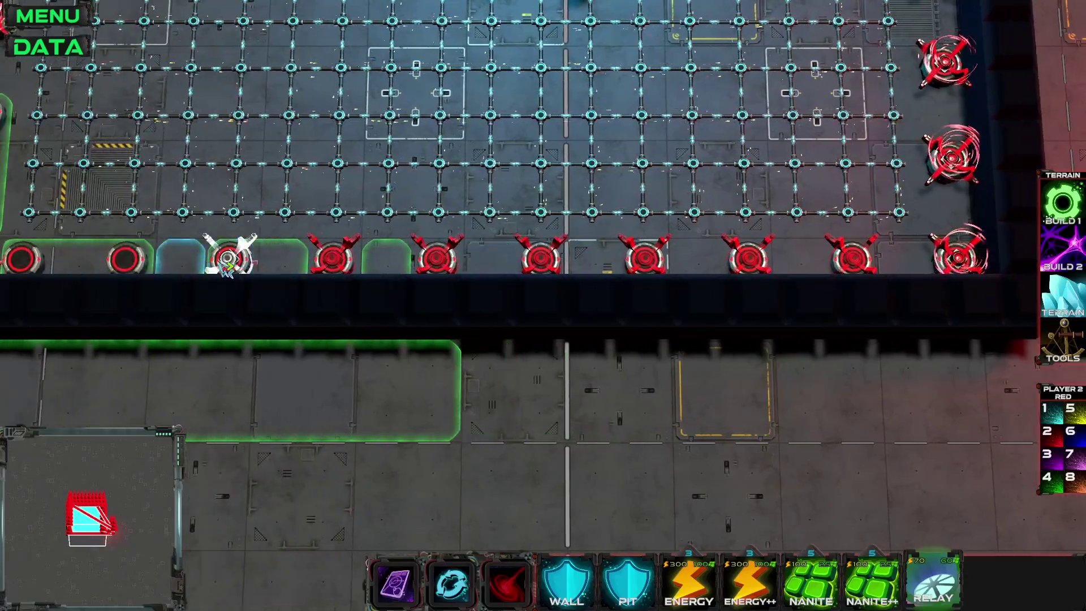
{"action": "left_click", "coordinate": [231, 261]}
{"action": "key", "text": "a"}
Complete the relay ring at the grid's bottom-left corner and on the remaining sites of the lower left edge.
{"action": "key", "text": "d"}
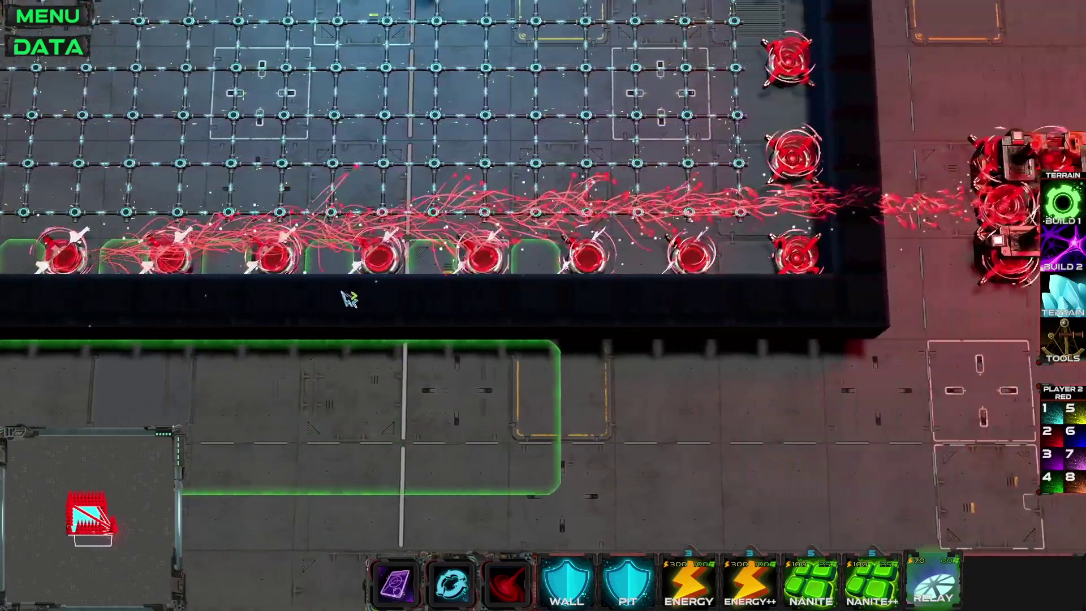
{"action": "key", "text": "d"}
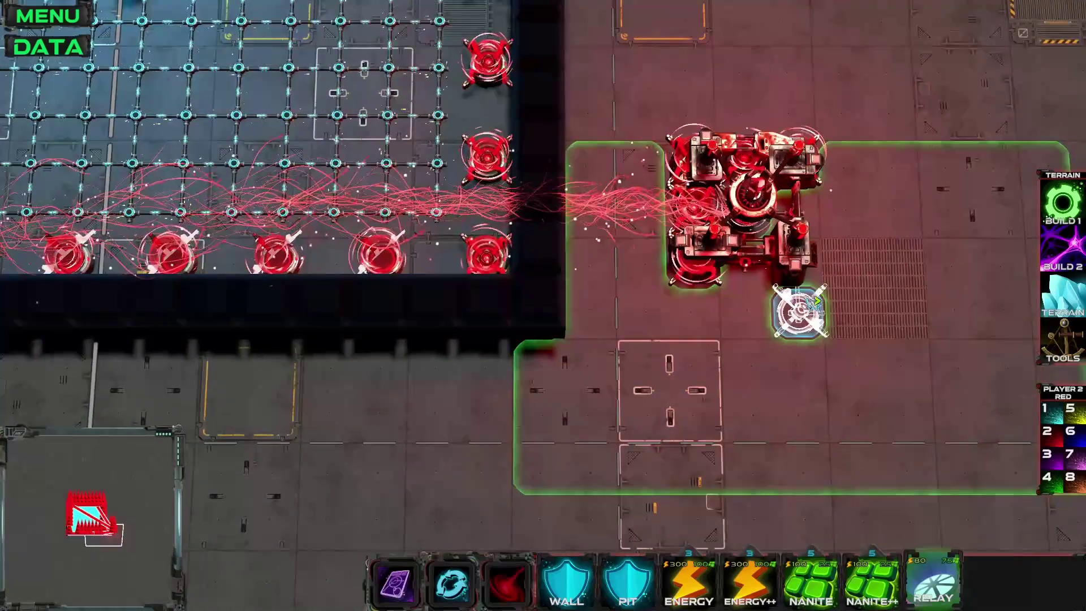
{"action": "key", "text": "a"}
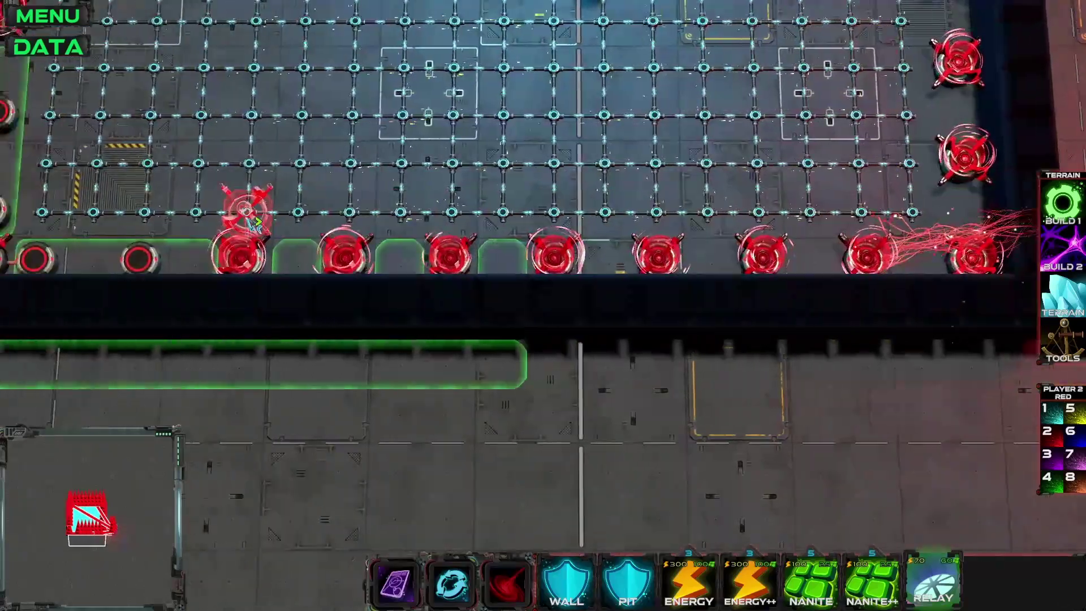
{"action": "key", "text": "w"}
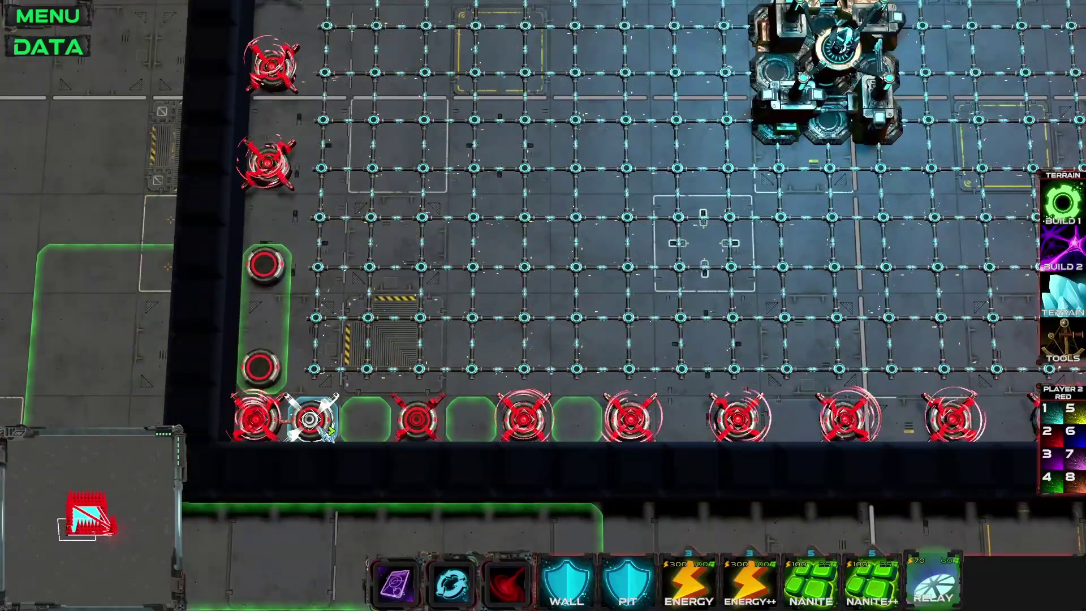
{"action": "left_click", "coordinate": [310, 419]}
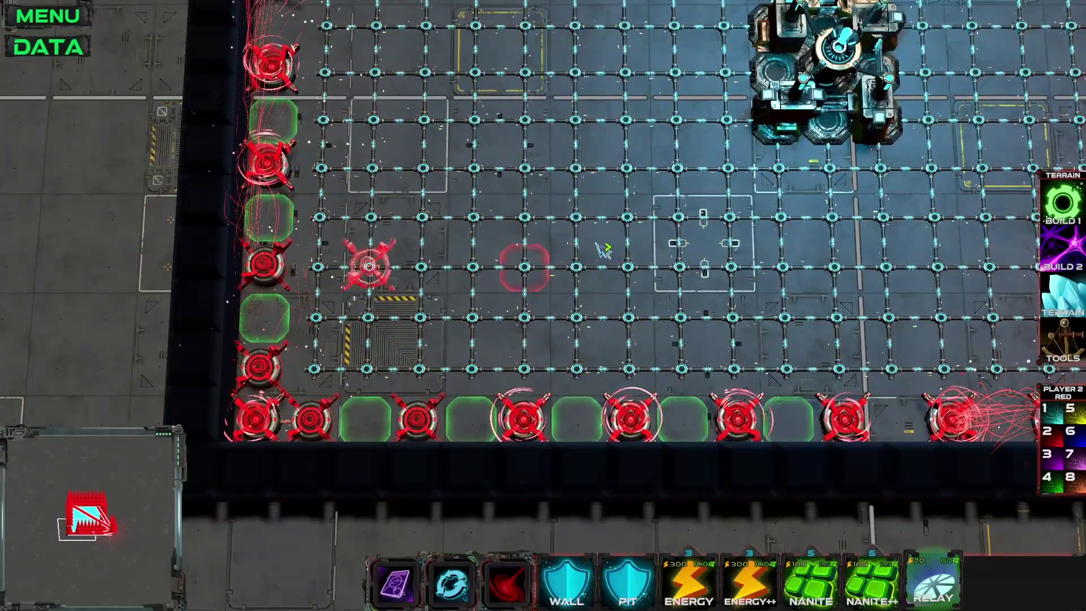
Check the relays around the whole grid border and beside the red base for gaps.
{"action": "key", "text": "w"}
{"action": "key", "text": "d"}
{"action": "key", "text": "s"}
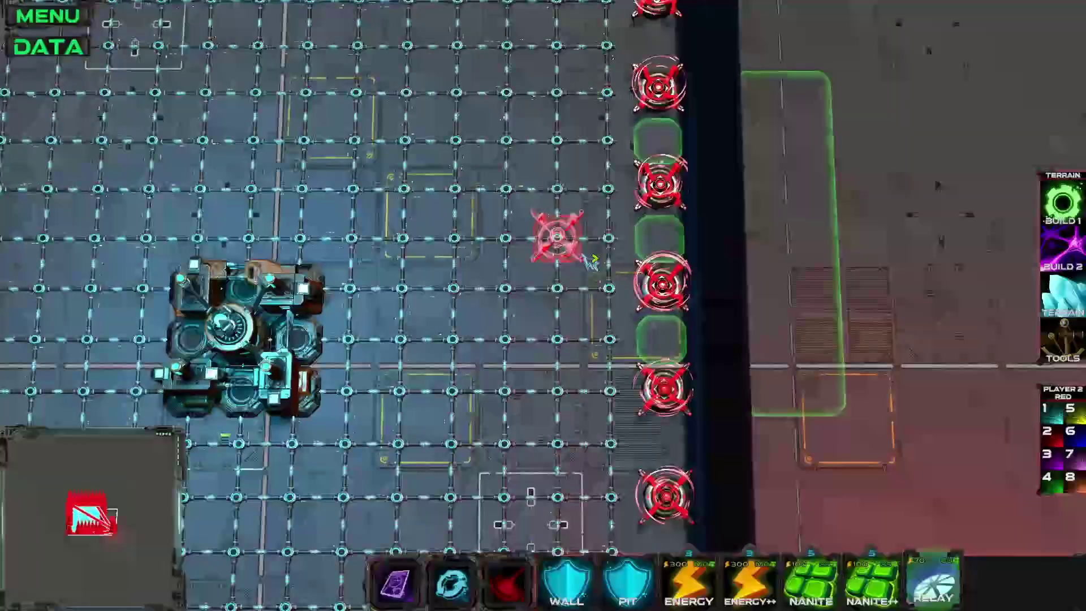
{"action": "key", "text": "s"}
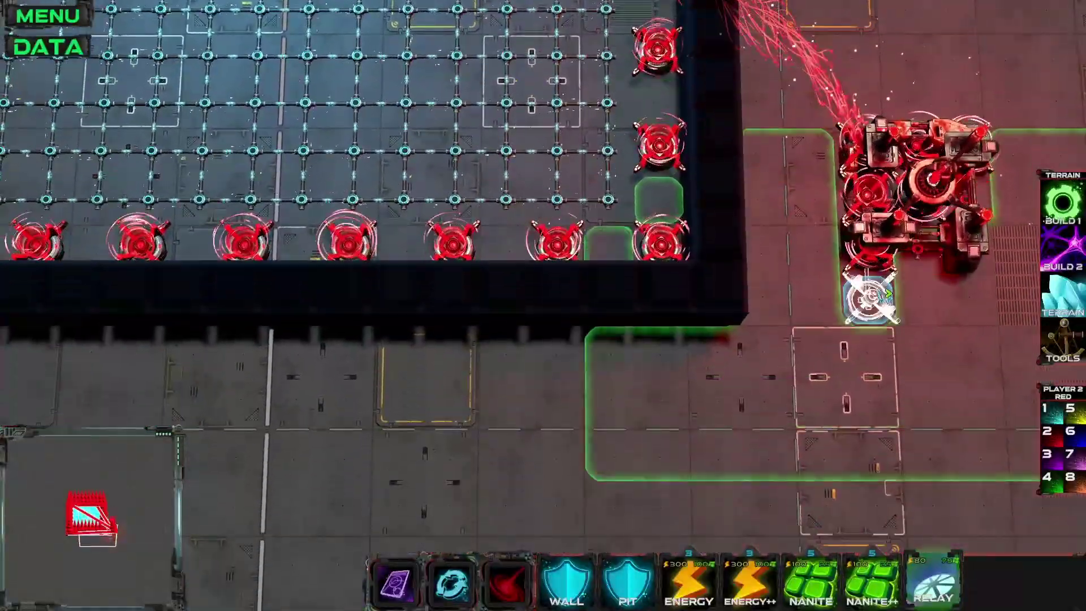
{"action": "key", "text": "a"}
{"action": "key", "text": "w"}
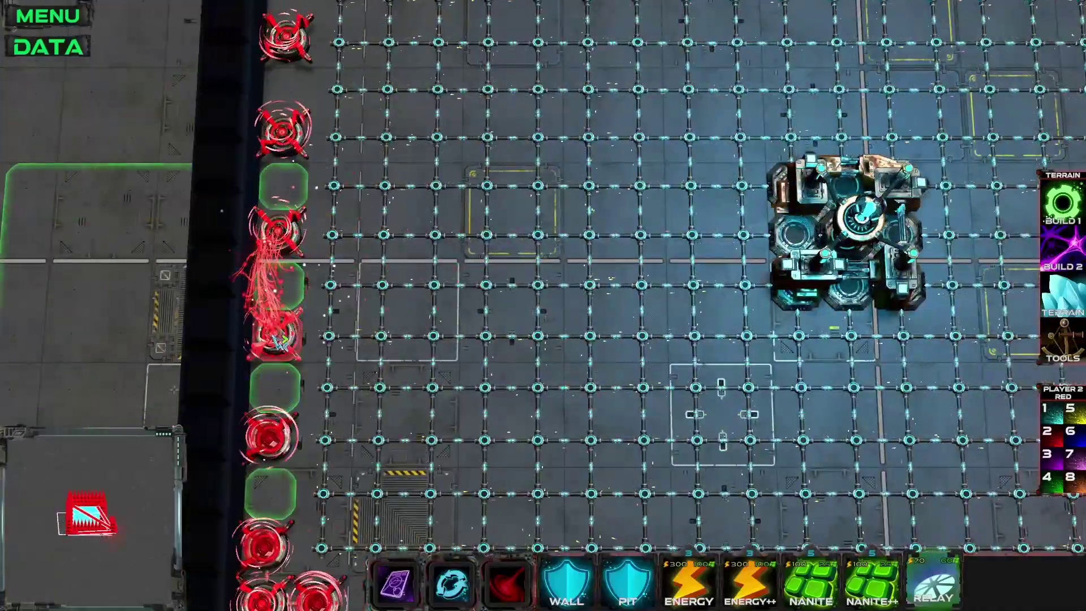
{"action": "key", "text": "w"}
{"action": "key", "text": "d"}
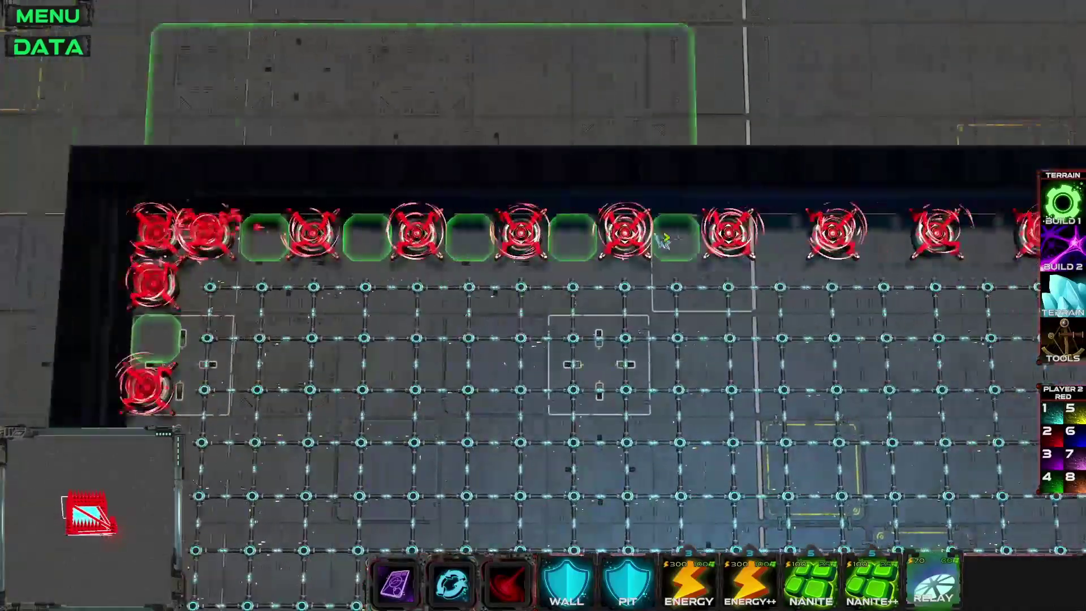
{"action": "key", "text": "s"}
{"action": "key", "text": "a"}
{"action": "key", "text": "s"}
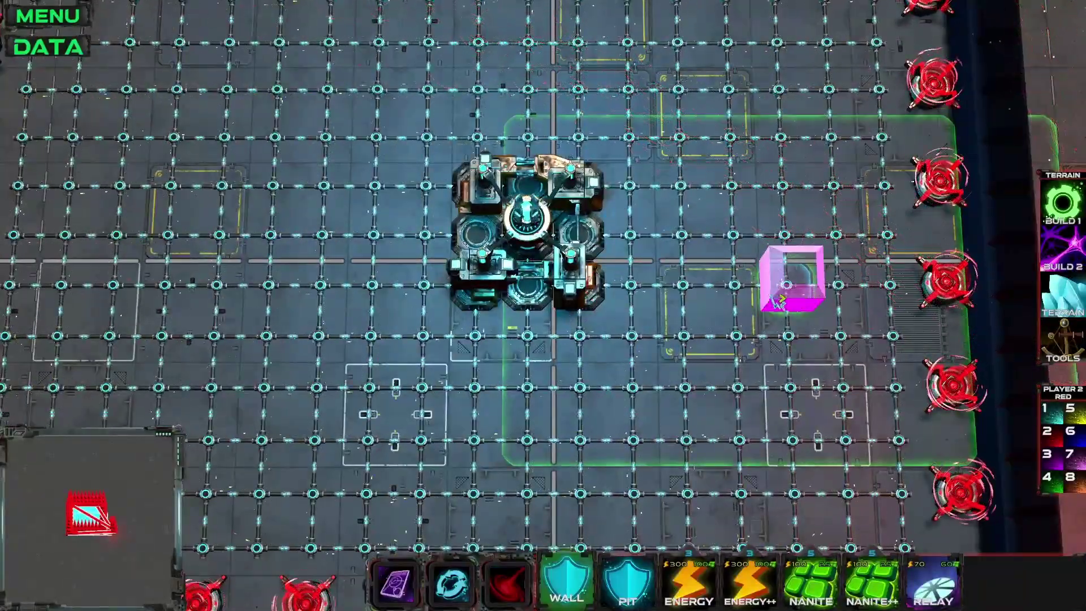
Open the UncapturableBlockages action modifier and review its health, regeneration, damage retaliation and capture time settings.
{"action": "left_click", "coordinate": [51, 54]}
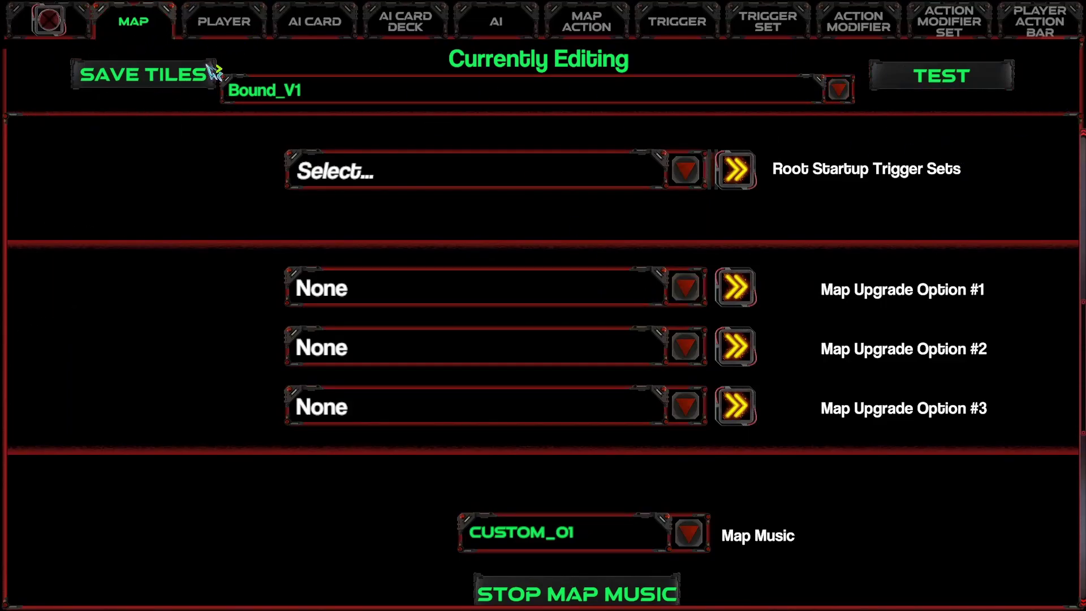
{"action": "left_click", "coordinate": [837, 22]}
{"action": "left_click", "coordinate": [353, 93]}
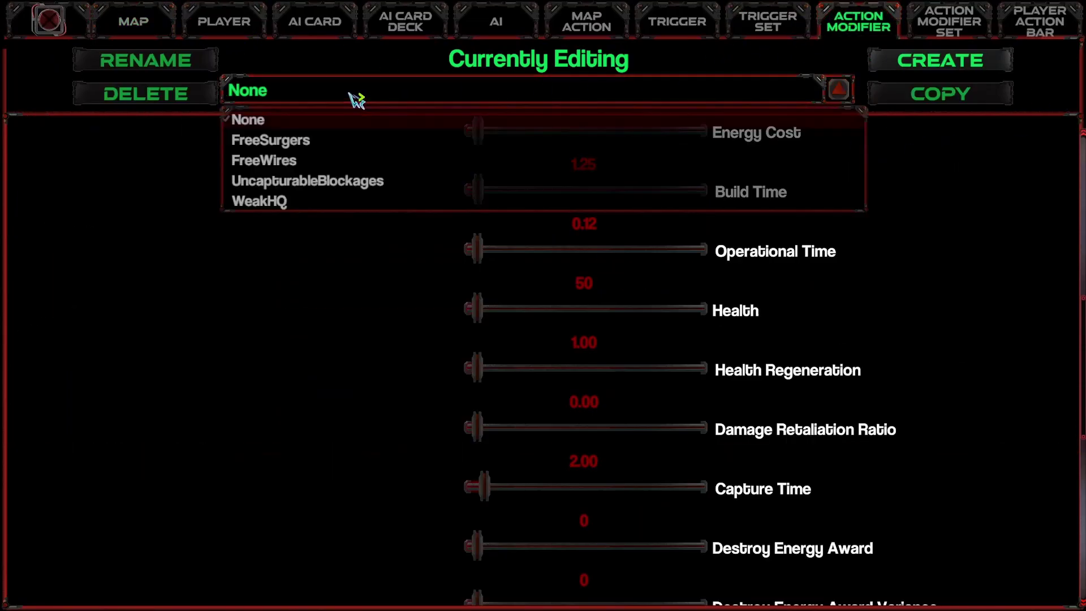
{"action": "left_click", "coordinate": [328, 182]}
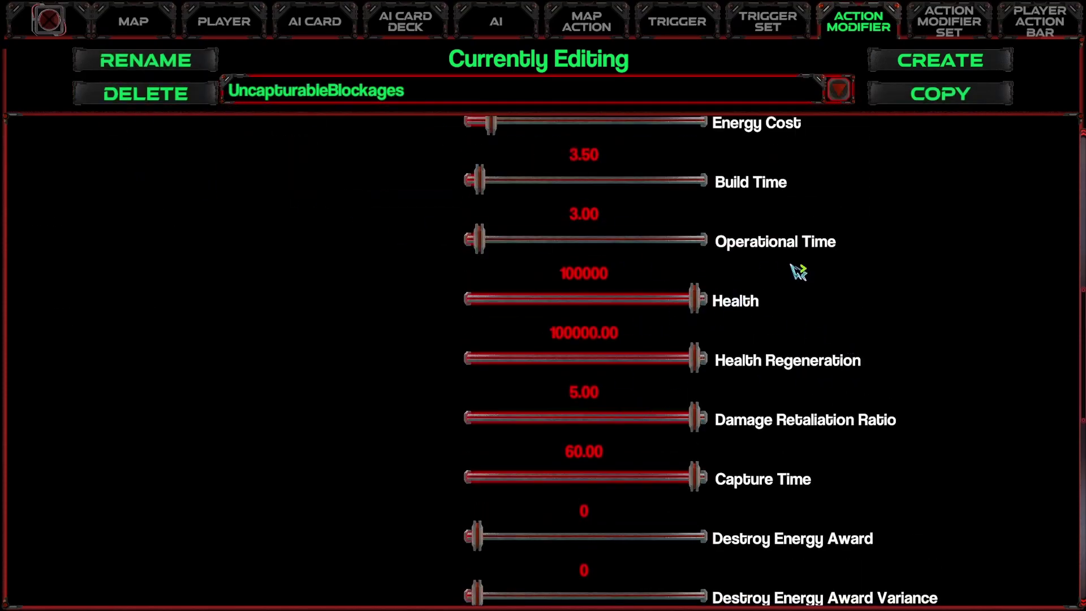
Launch a test of the Bound_V1 map and select the Surger for building.
{"action": "left_click", "coordinate": [130, 29]}
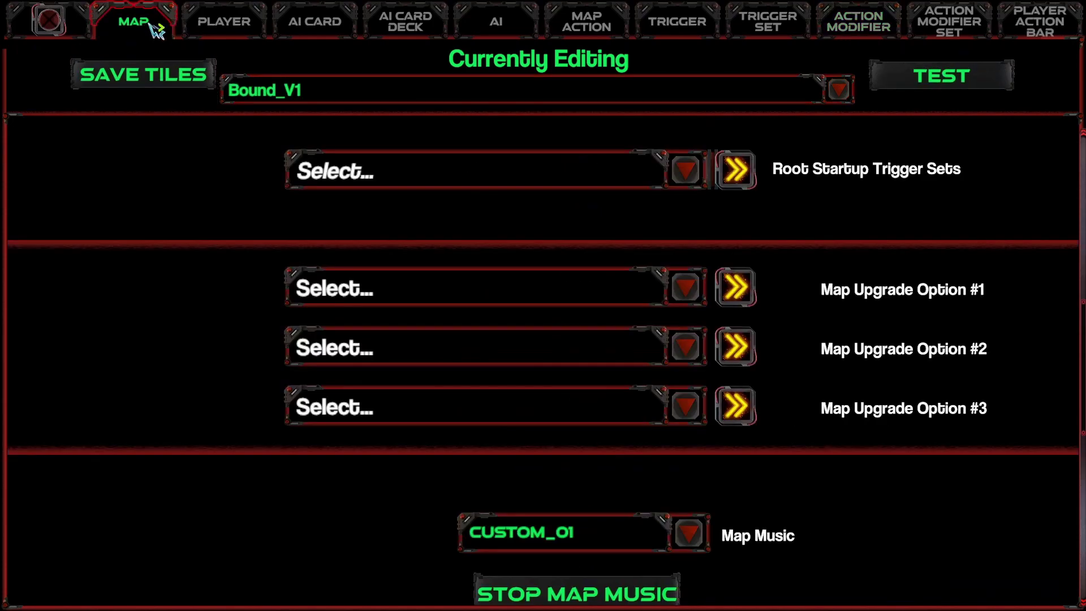
{"action": "left_click", "coordinate": [949, 90]}
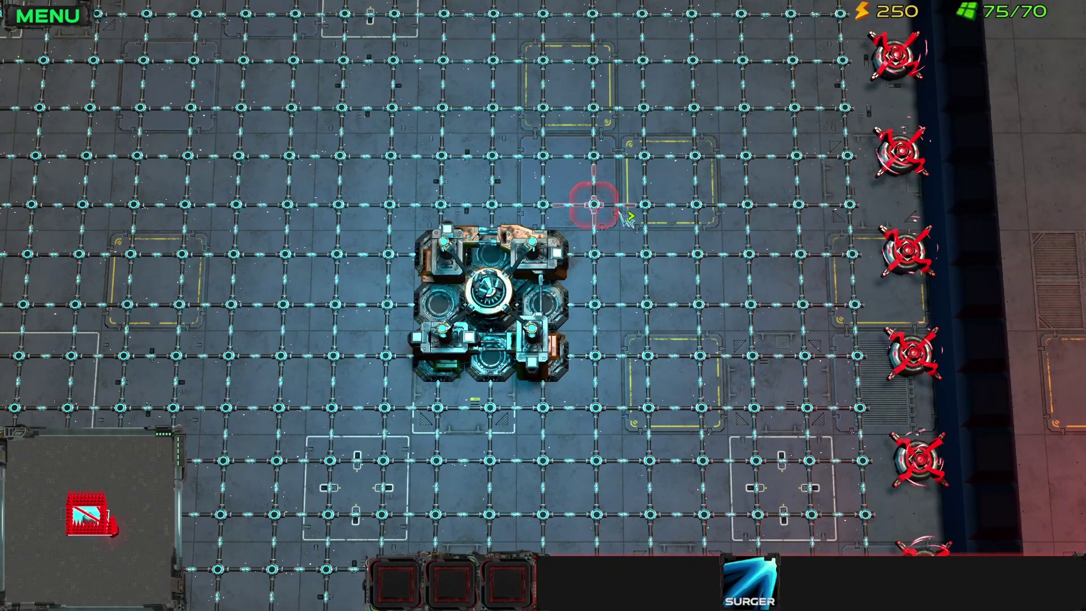
{"action": "key", "text": "1"}
{"action": "key", "text": "d"}
{"action": "key", "text": "w"}
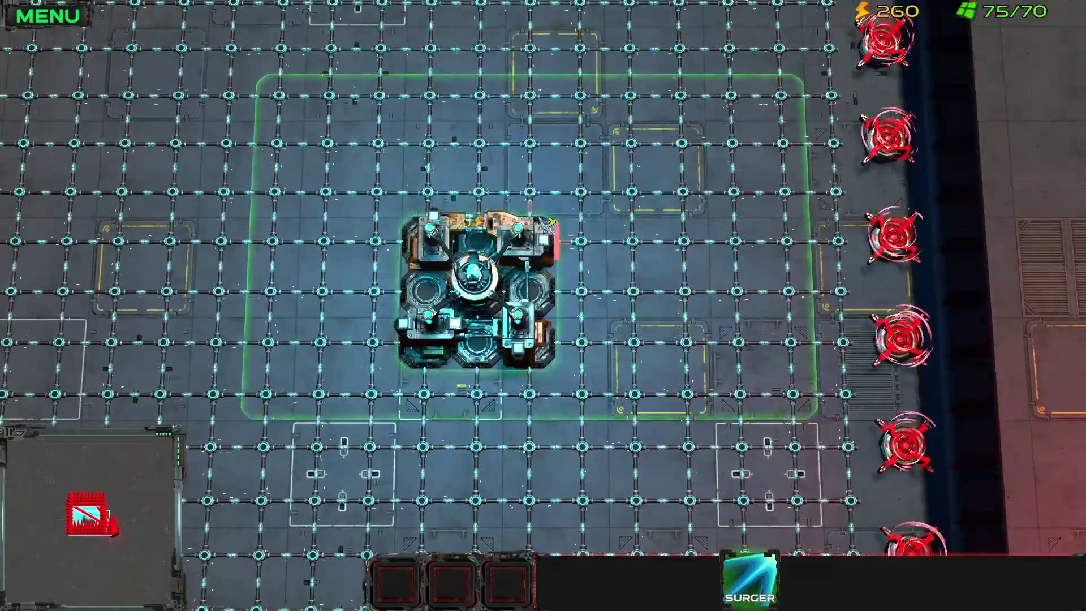
Move the cyan headquarters around the middle of the grid while placing Surgers beside it.
{"action": "key", "text": "a"}
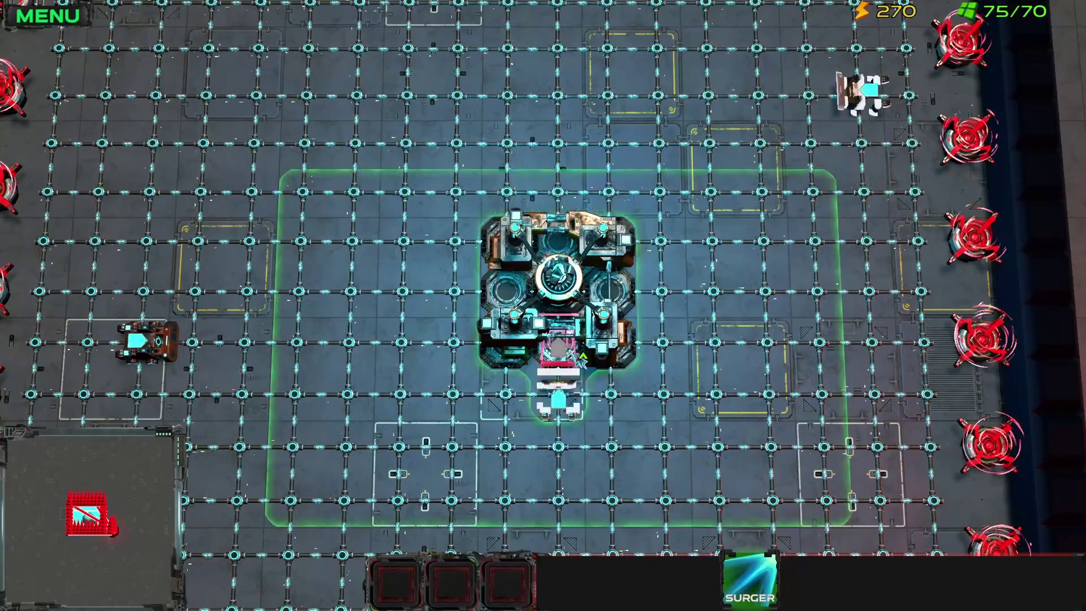
{"action": "key", "text": "a"}
{"action": "key", "text": "s"}
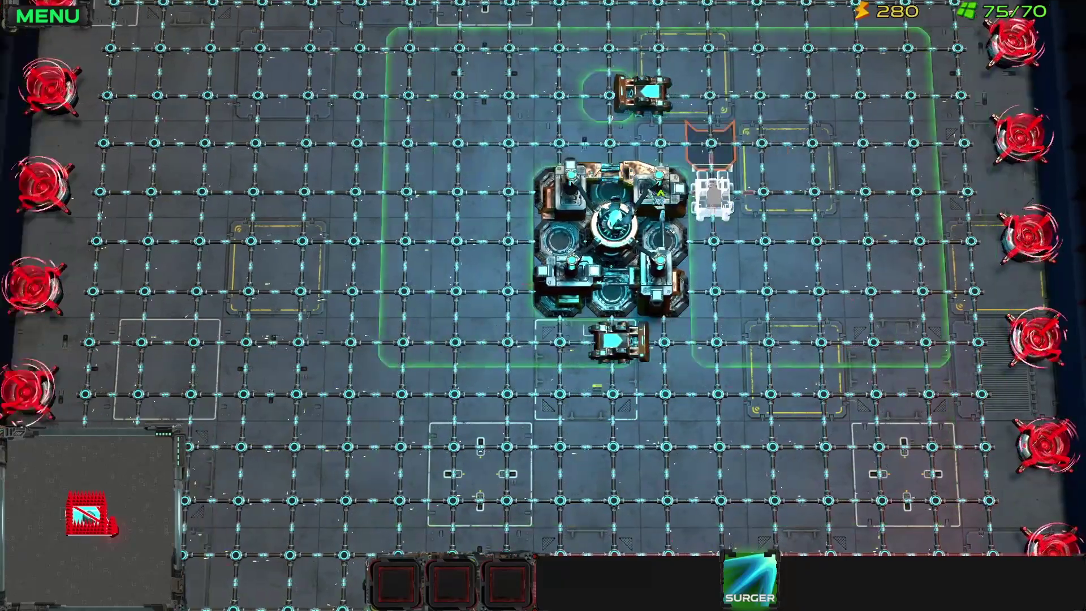
{"action": "key", "text": "w"}
{"action": "key", "text": "d"}
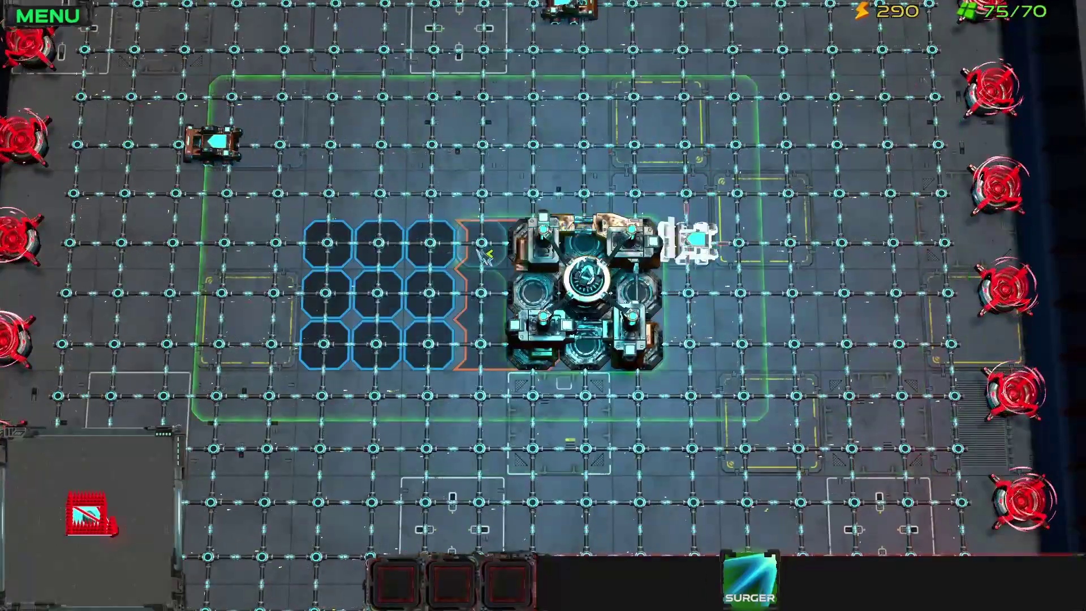
Place a Surger next to the headquarters and move the headquarters toward the relays on the grid's left side.
{"action": "left_click", "coordinate": [687, 243]}
{"action": "key", "text": "w"}
{"action": "key", "text": "s"}
{"action": "key", "text": "a"}
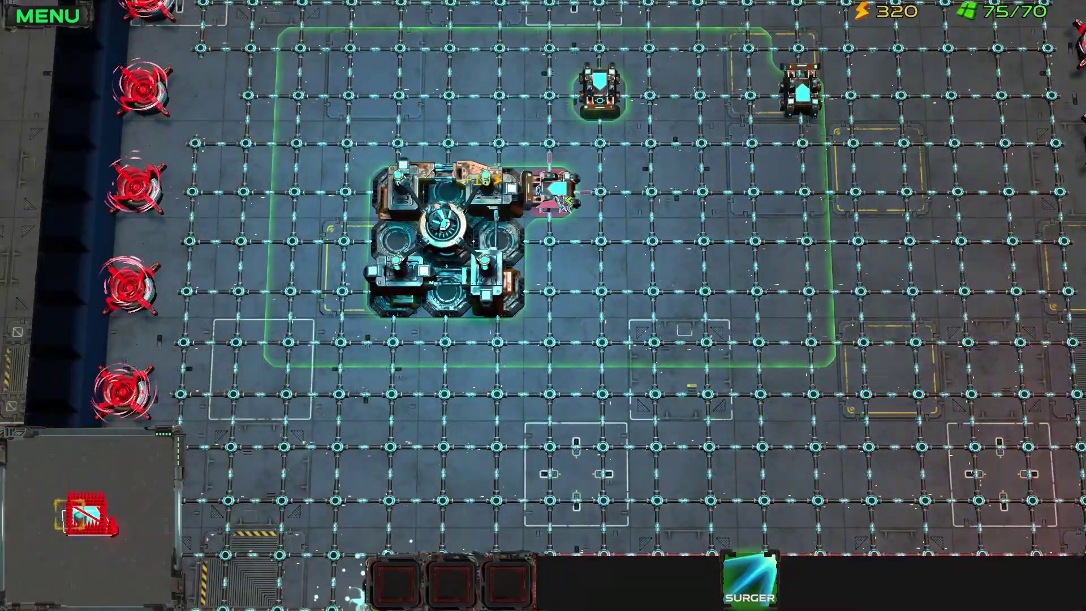
{"action": "key", "text": "a"}
{"action": "key", "text": "s"}
{"action": "key", "text": "w"}
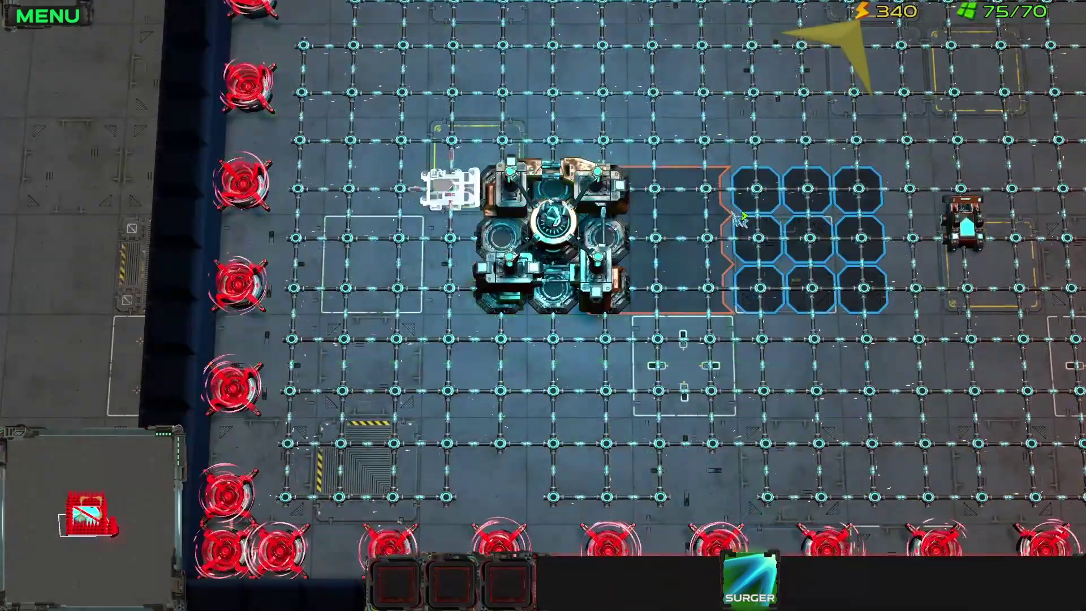
Move the headquarters back across to the right half of the grid and build a horizontal row of Surgers.
{"action": "key", "text": "d"}
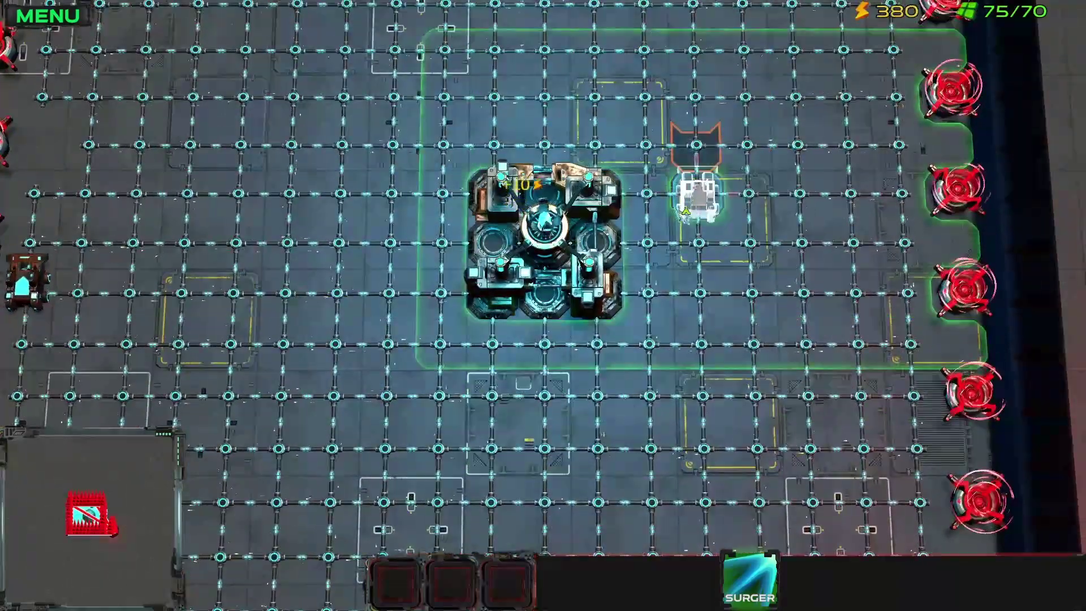
{"action": "key", "text": "s"}
{"action": "key", "text": "a"}
{"action": "key", "text": "w"}
{"action": "key", "text": "d"}
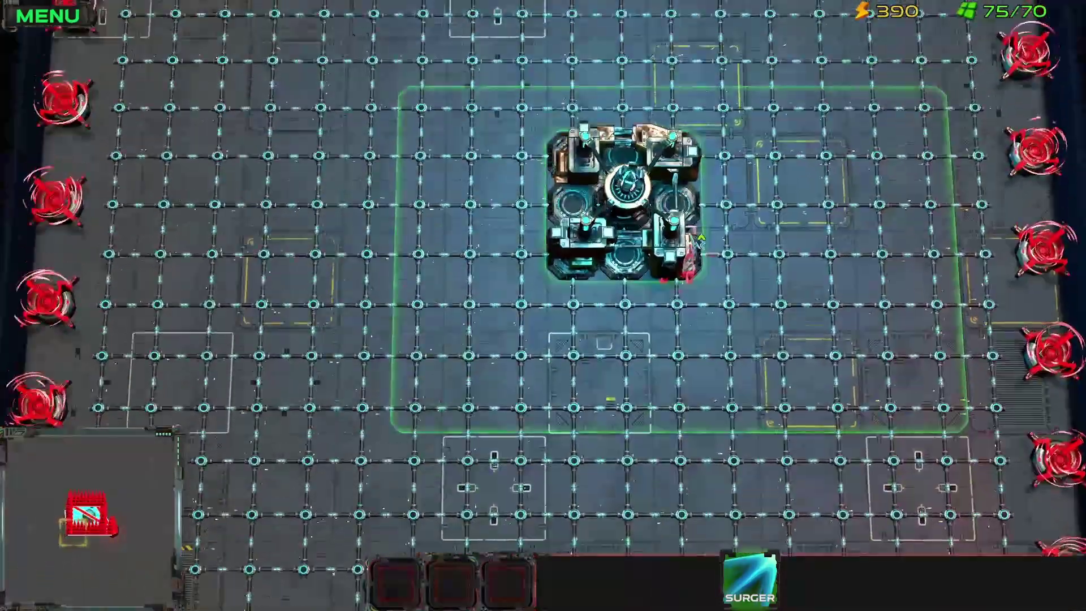
{"action": "key", "text": "s"}
{"action": "key", "text": "w"}
{"action": "key", "text": "d"}
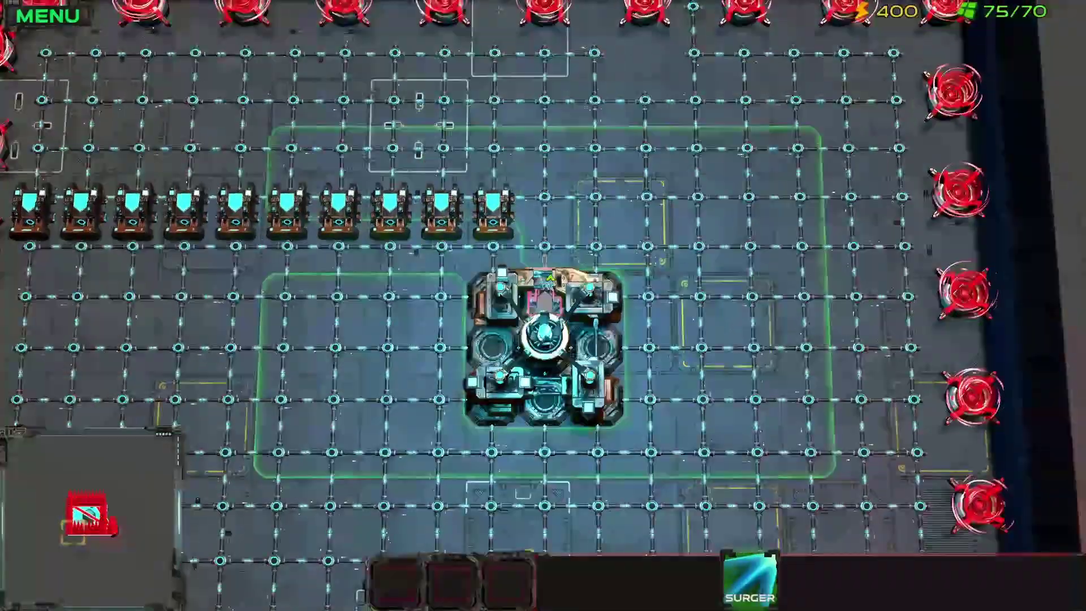
Run the headquarters down toward the lower wall's relays and leave the test to edit the map.
{"action": "key", "text": "s"}
{"action": "key", "text": "w"}
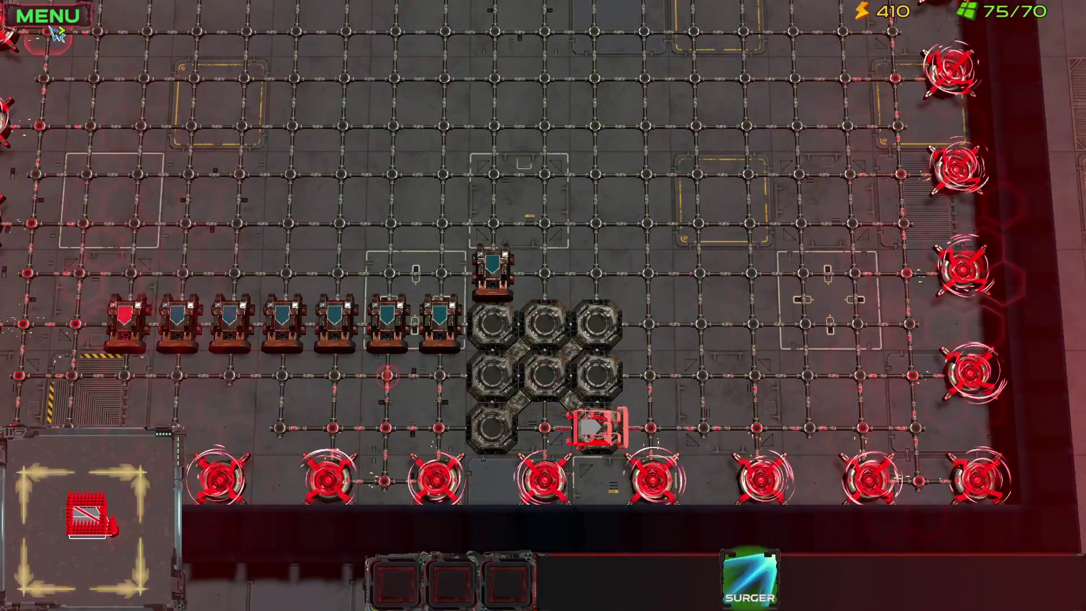
{"action": "key", "text": "Escape"}
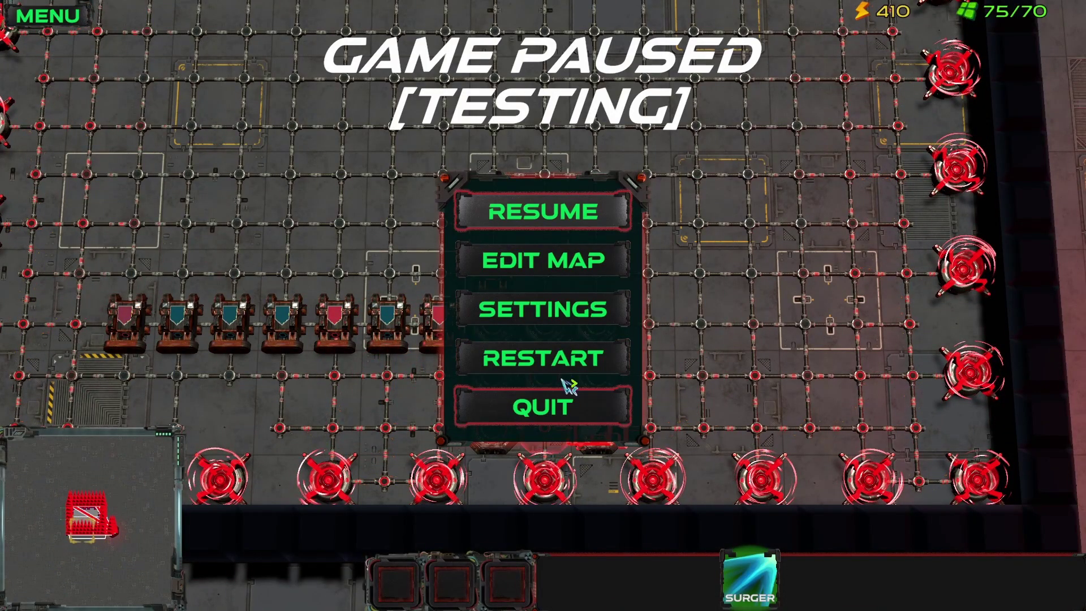
{"action": "left_click", "coordinate": [560, 275]}
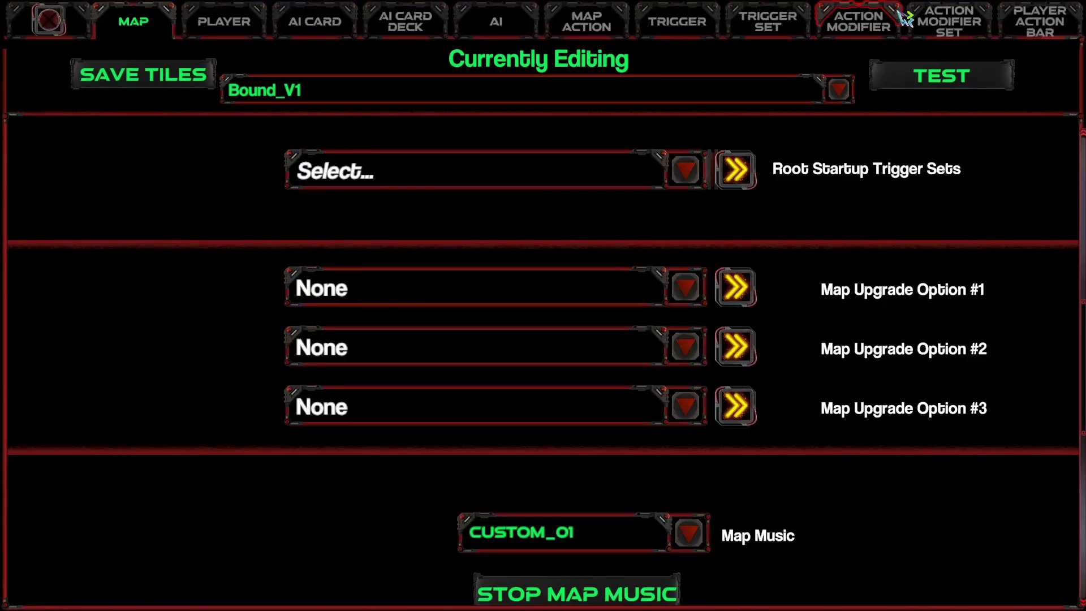
Open the UncapturableBlockages action modifier and lower its Damage Return to the minimum.
{"action": "left_click", "coordinate": [858, 21]}
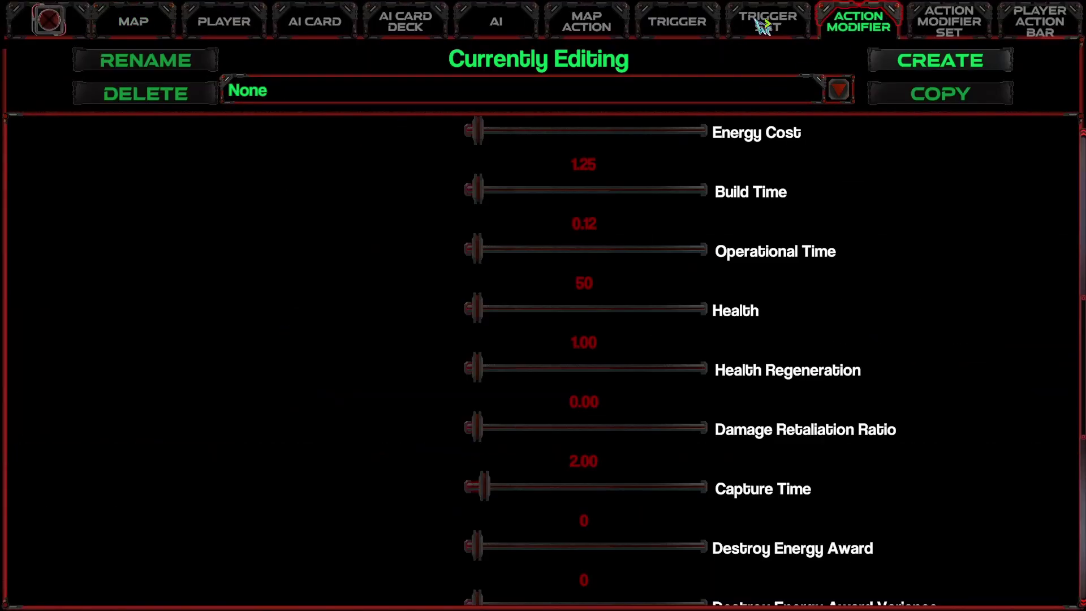
{"action": "left_click", "coordinate": [351, 97]}
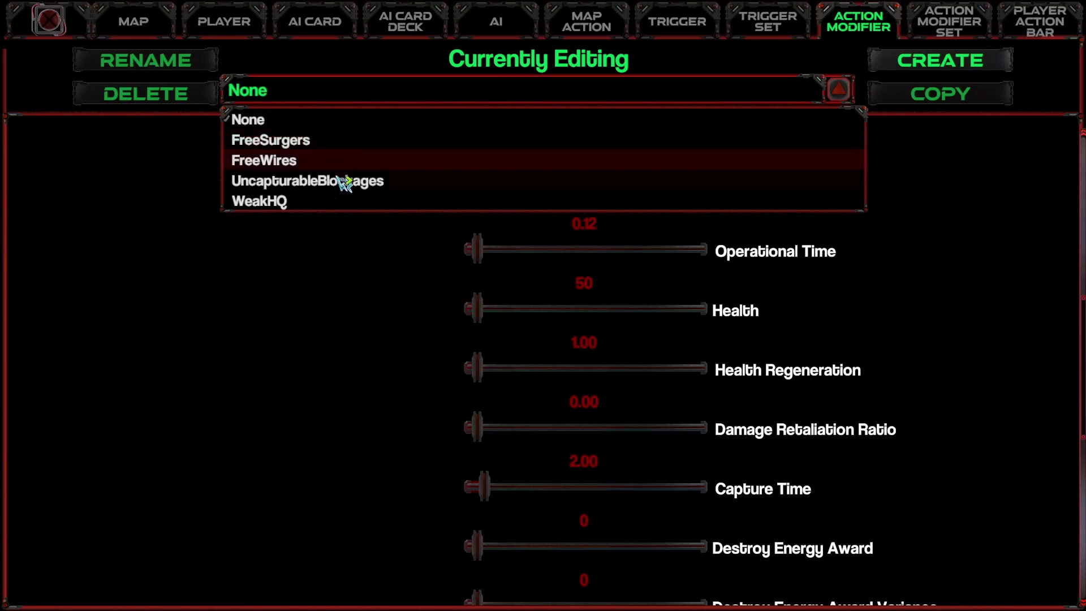
{"action": "left_click", "coordinate": [321, 186]}
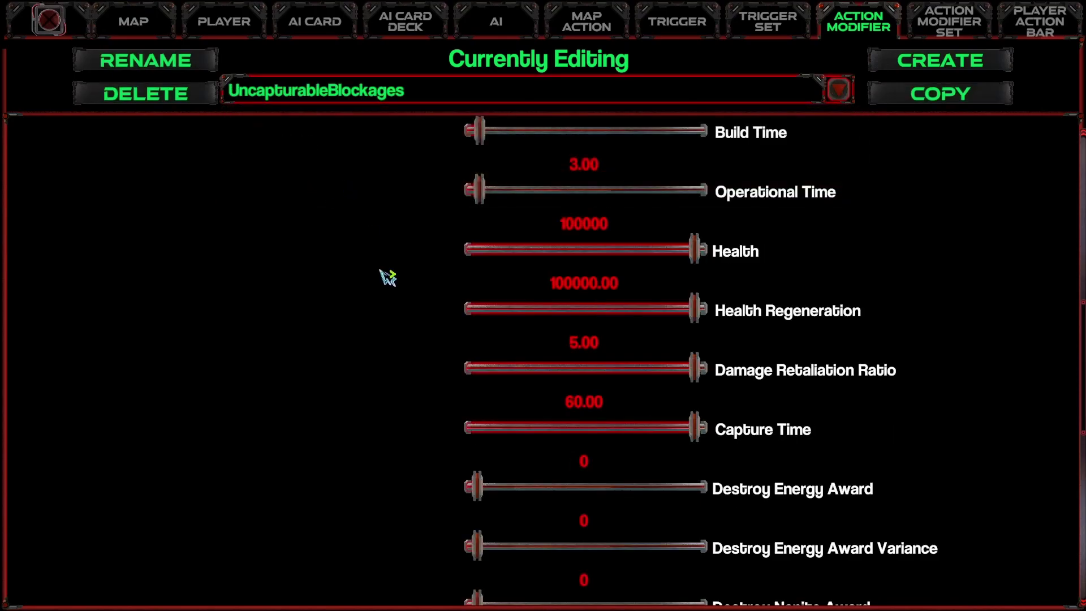
{"action": "scroll", "coordinate": [470, 297], "scroll_direction": "up", "scroll_amount": 5}
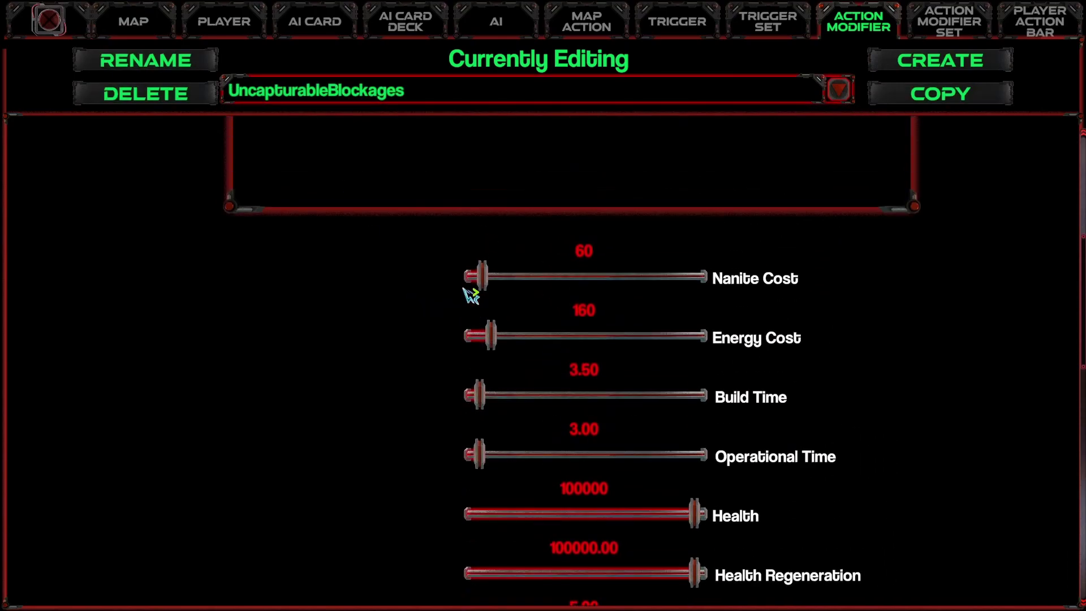
{"action": "scroll", "coordinate": [891, 500], "scroll_direction": "down", "scroll_amount": 10}
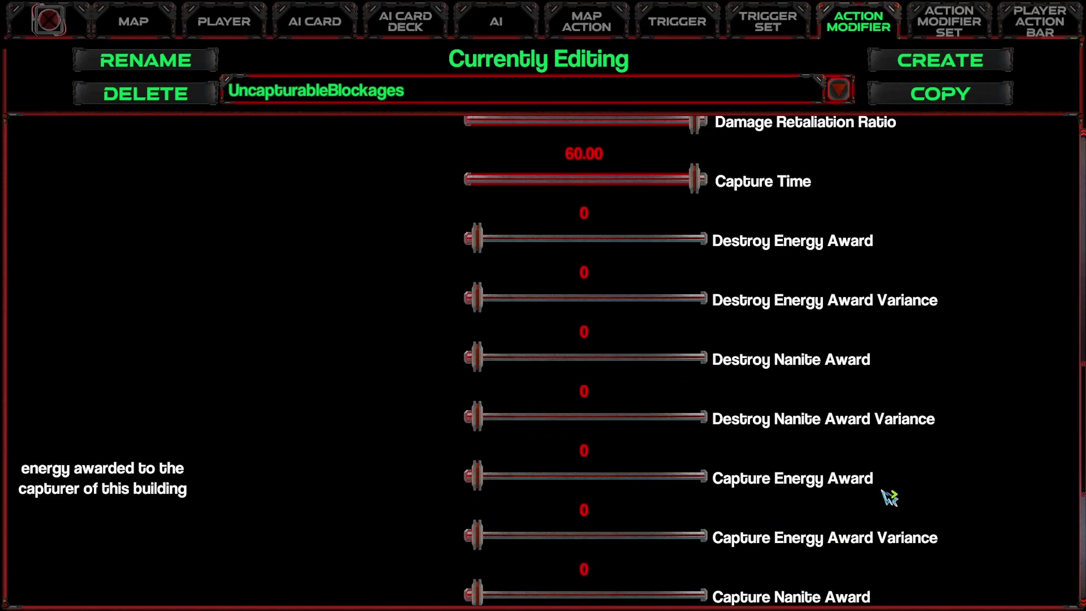
{"action": "scroll", "coordinate": [892, 500], "scroll_direction": "down", "scroll_amount": 5}
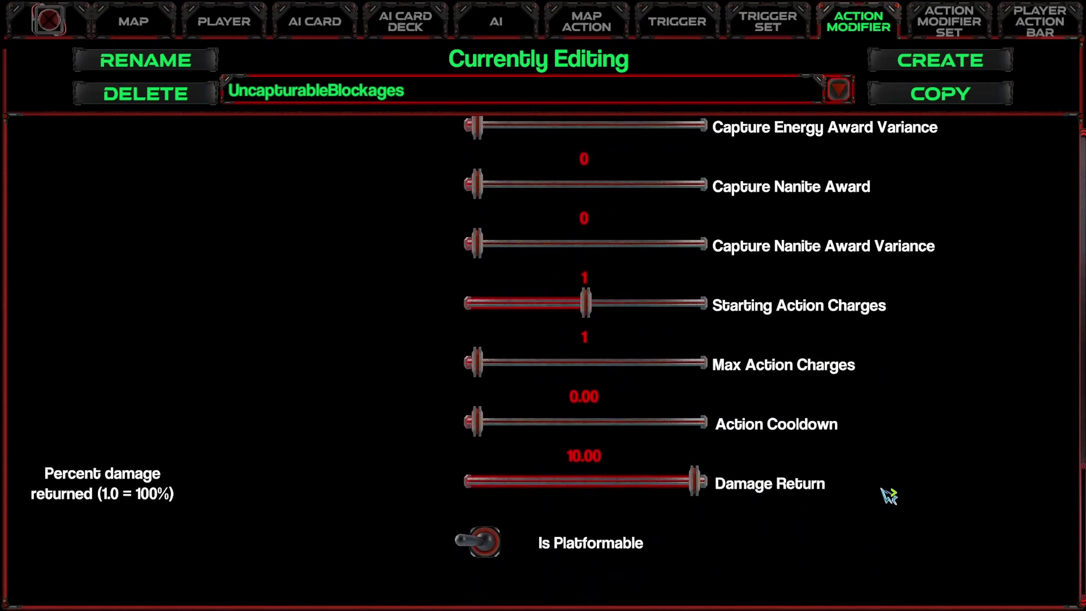
{"action": "left_click_drag", "start_coordinate": [707, 484], "coordinate": [383, 480]}
Set the Damage Retaliation Ratio of UncapturableBlockages to 1.00.
{"action": "scroll", "coordinate": [951, 421], "scroll_direction": "up", "scroll_amount": 3}
{"action": "scroll", "coordinate": [951, 421], "scroll_direction": "up", "scroll_amount": 8}
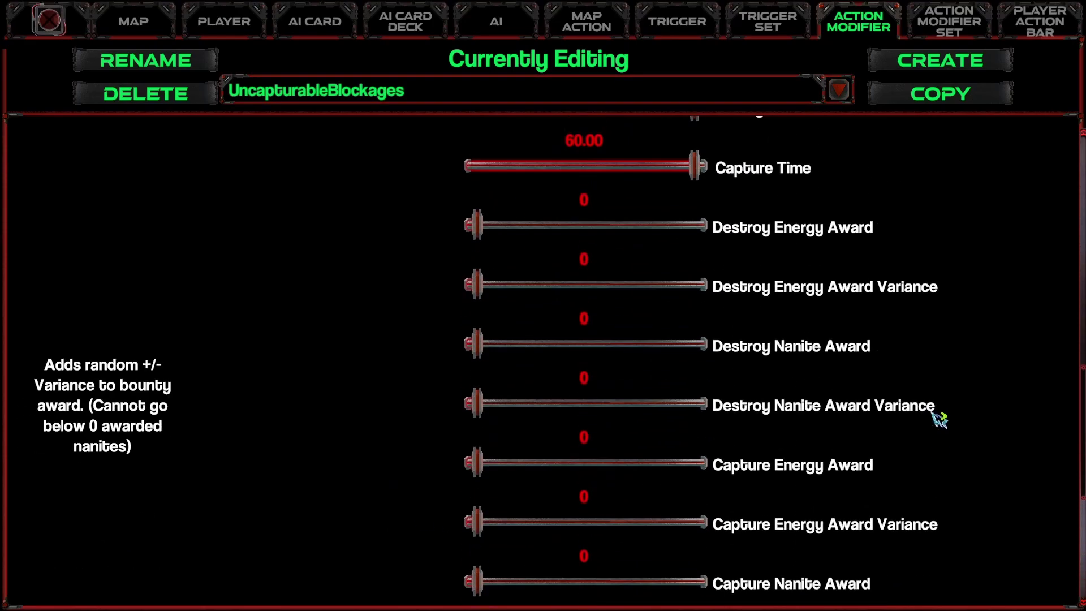
{"action": "scroll", "coordinate": [934, 419], "scroll_direction": "up", "scroll_amount": 2}
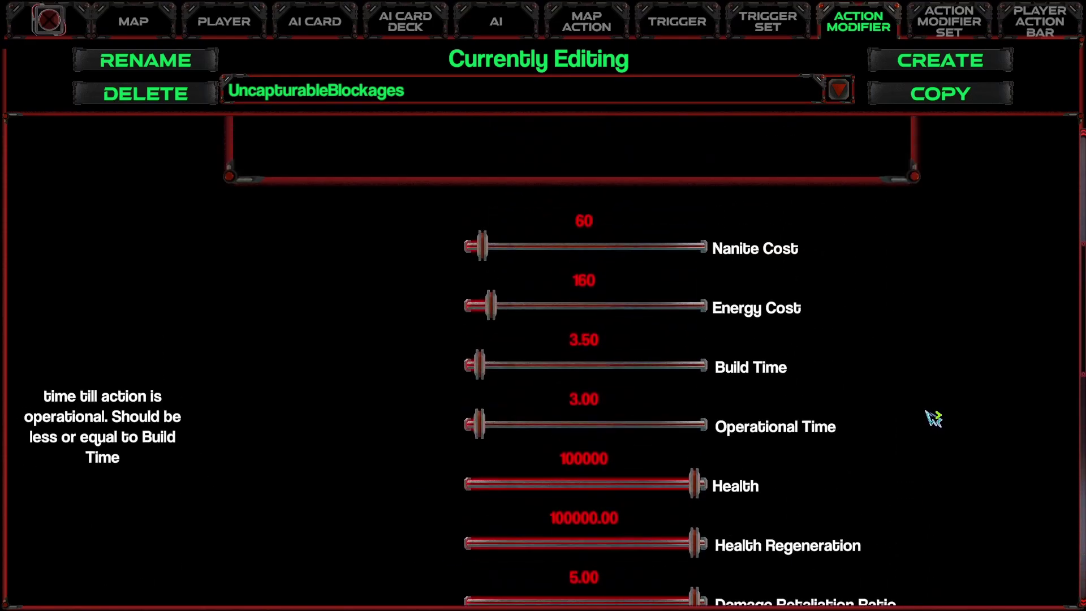
{"action": "scroll", "coordinate": [933, 418], "scroll_direction": "up", "scroll_amount": 5}
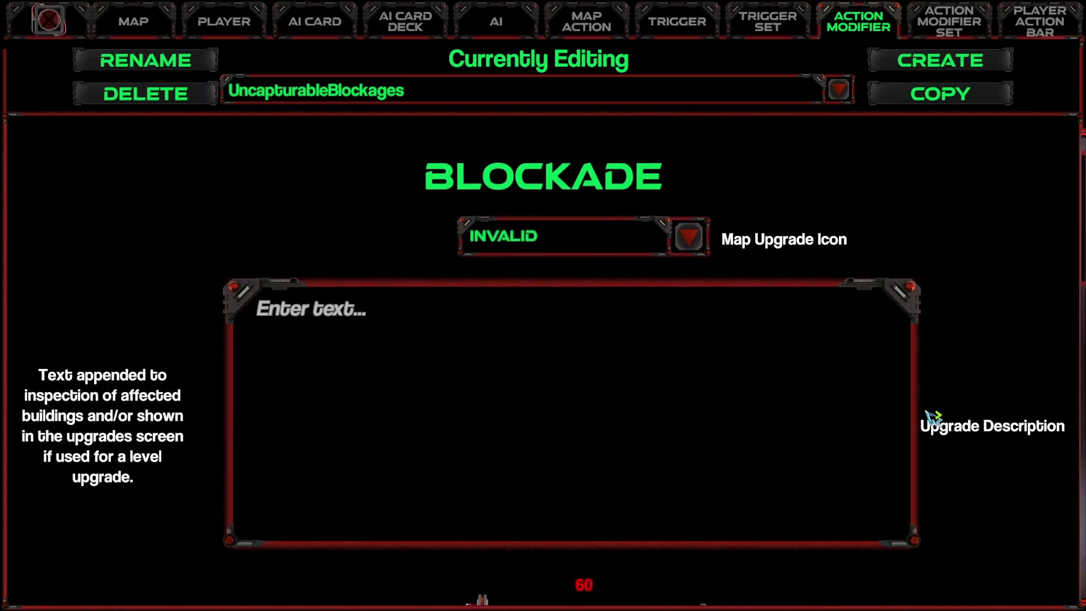
{"action": "scroll", "coordinate": [933, 418], "scroll_direction": "down", "scroll_amount": 4}
{"action": "scroll", "coordinate": [933, 418], "scroll_direction": "down", "scroll_amount": 5}
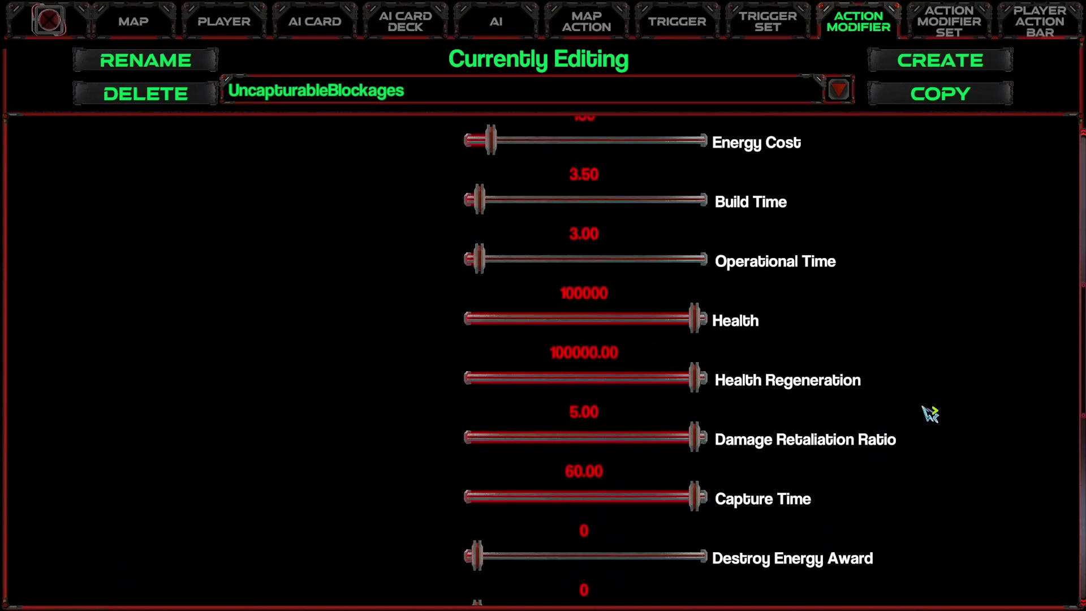
{"action": "scroll", "coordinate": [930, 414], "scroll_direction": "down", "scroll_amount": 1}
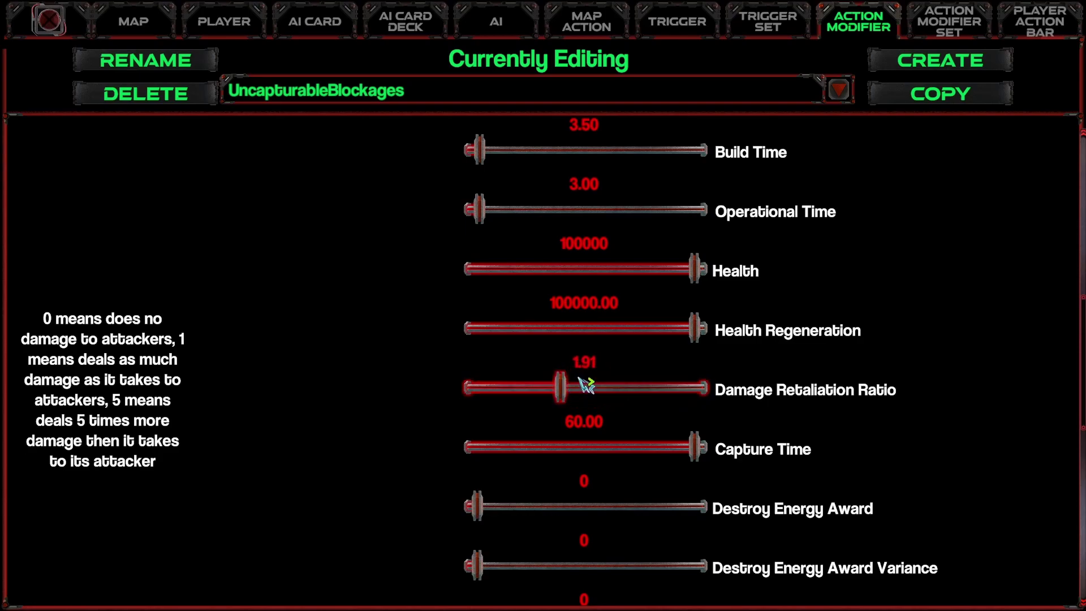
{"action": "left_click", "coordinate": [589, 366]}
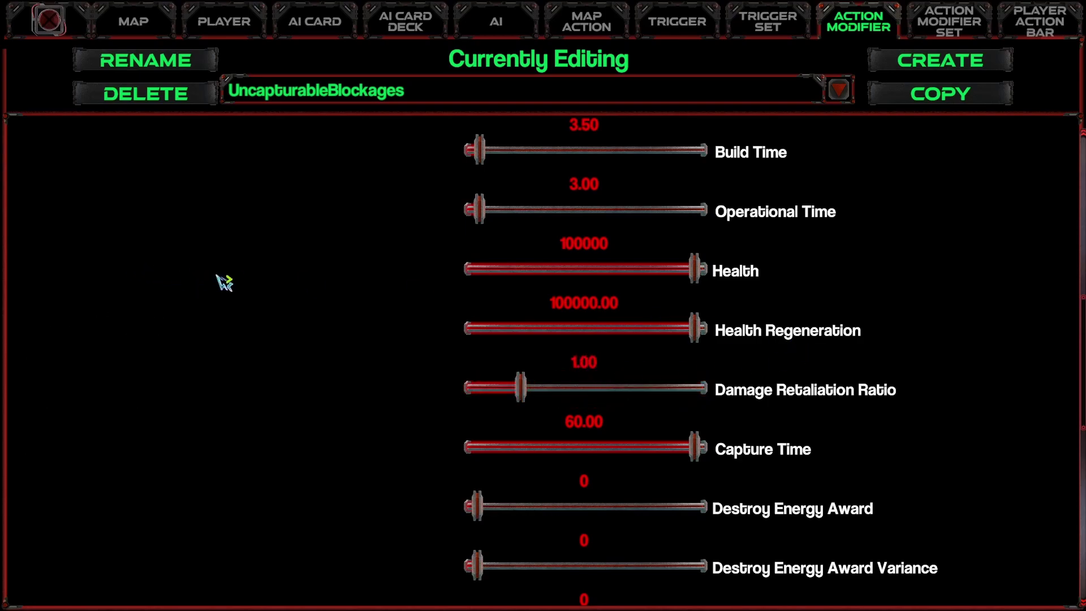
Open the FreeSurgers action modifier and review its cost, health, capture, attack damage and wire settings.
{"action": "left_click", "coordinate": [669, 100]}
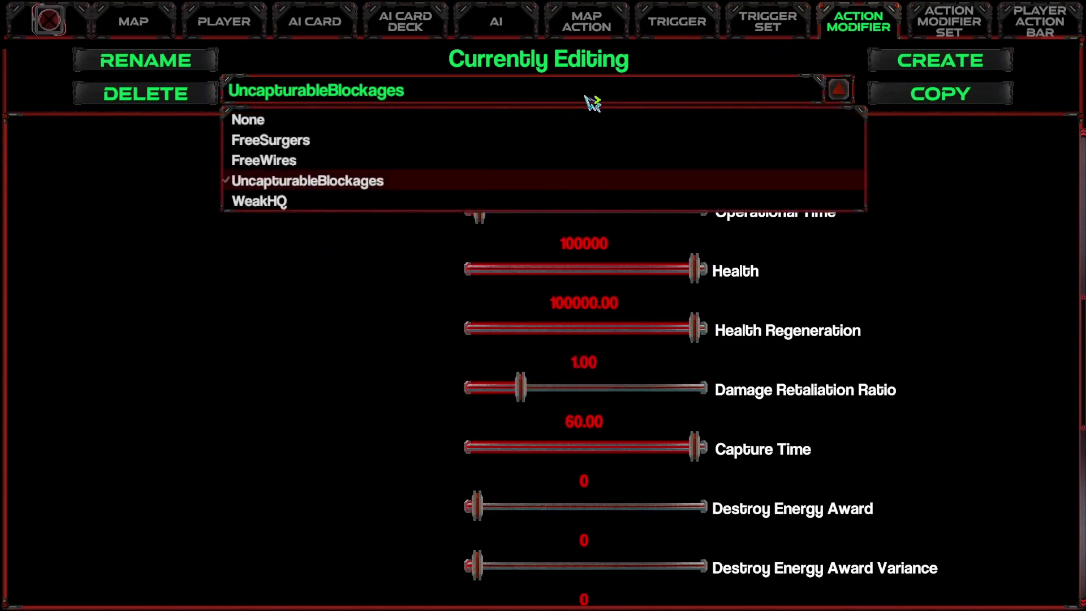
{"action": "left_click", "coordinate": [333, 151]}
{"action": "scroll", "coordinate": [357, 318], "scroll_direction": "up", "scroll_amount": 2}
{"action": "scroll", "coordinate": [370, 316], "scroll_direction": "down", "scroll_amount": 3}
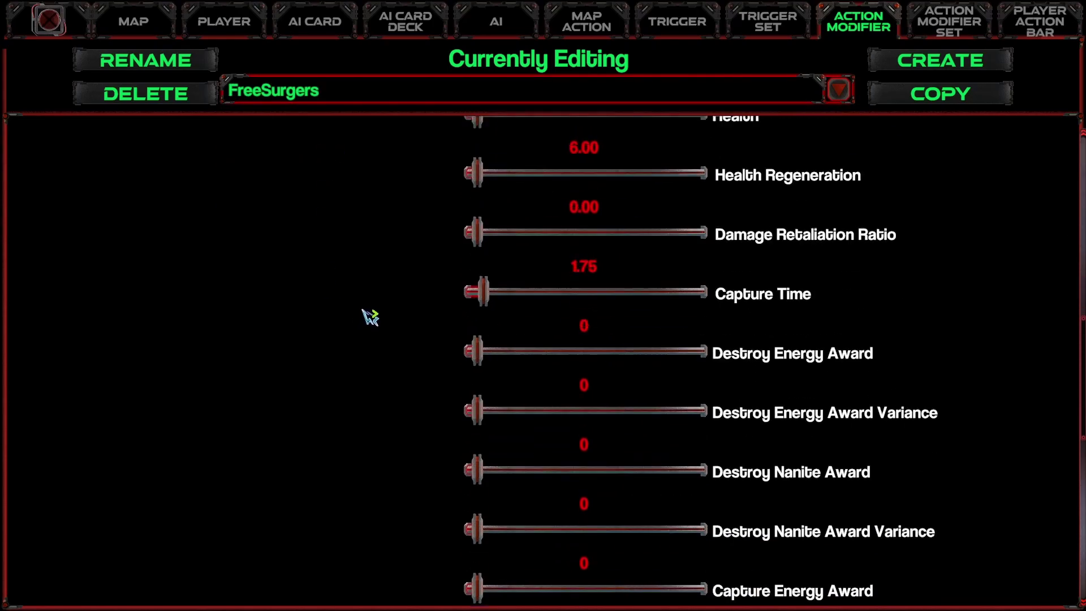
{"action": "scroll", "coordinate": [371, 316], "scroll_direction": "up", "scroll_amount": 4}
{"action": "scroll", "coordinate": [371, 315], "scroll_direction": "up", "scroll_amount": 3}
{"action": "scroll", "coordinate": [371, 325], "scroll_direction": "down", "scroll_amount": 9}
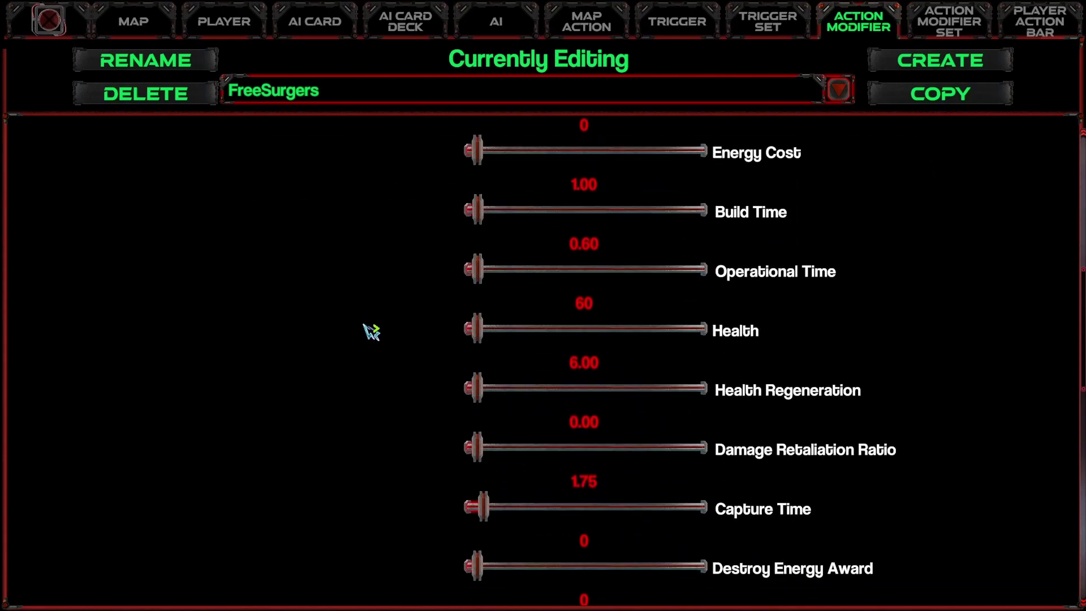
{"action": "scroll", "coordinate": [371, 330], "scroll_direction": "up", "scroll_amount": 5}
{"action": "scroll", "coordinate": [378, 342], "scroll_direction": "down", "scroll_amount": 5}
{"action": "scroll", "coordinate": [375, 348], "scroll_direction": "down", "scroll_amount": 9}
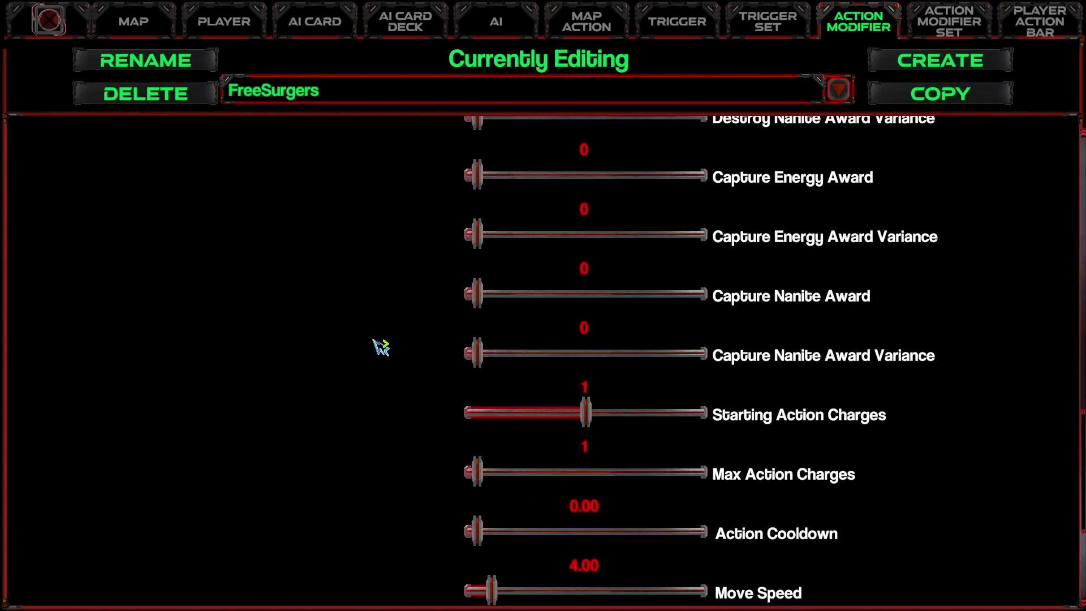
{"action": "scroll", "coordinate": [378, 342], "scroll_direction": "down", "scroll_amount": 3}
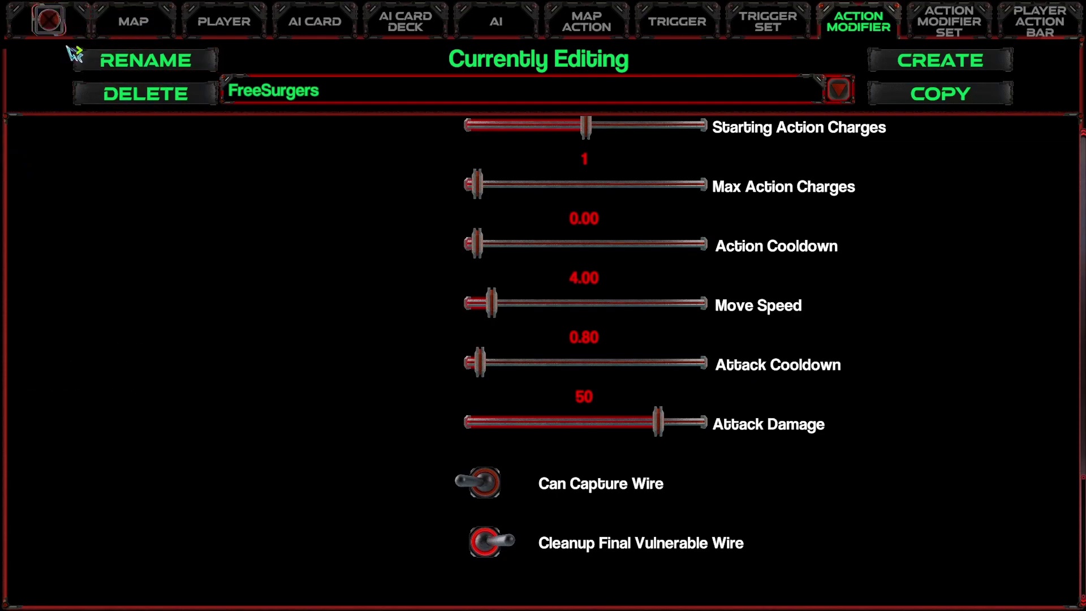
Return to the map data of Bound_V1 and launch a new test of the map.
{"action": "left_click", "coordinate": [49, 20]}
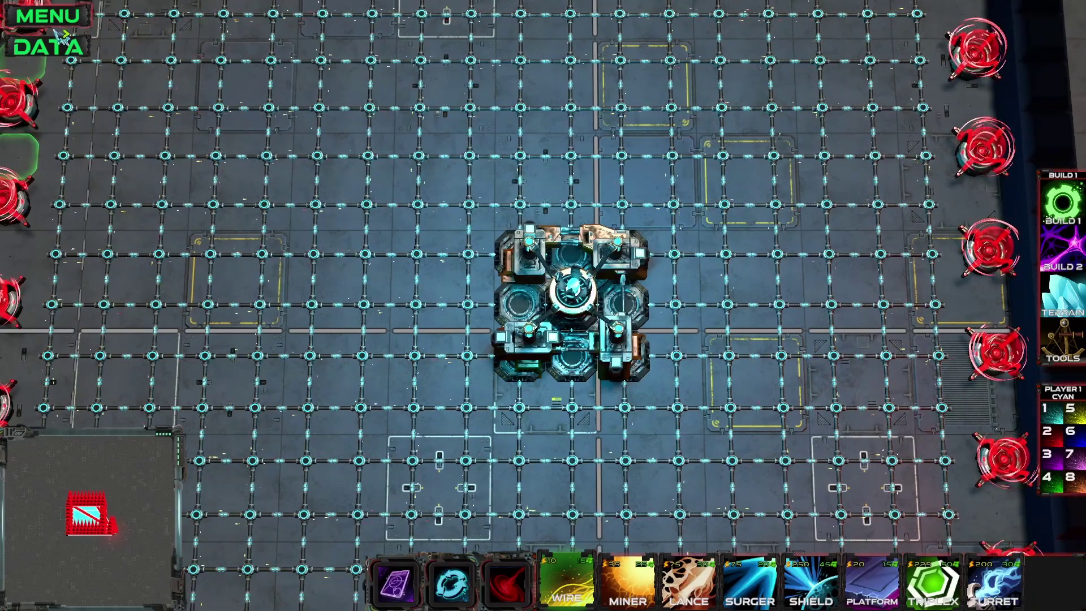
{"action": "left_click", "coordinate": [48, 45]}
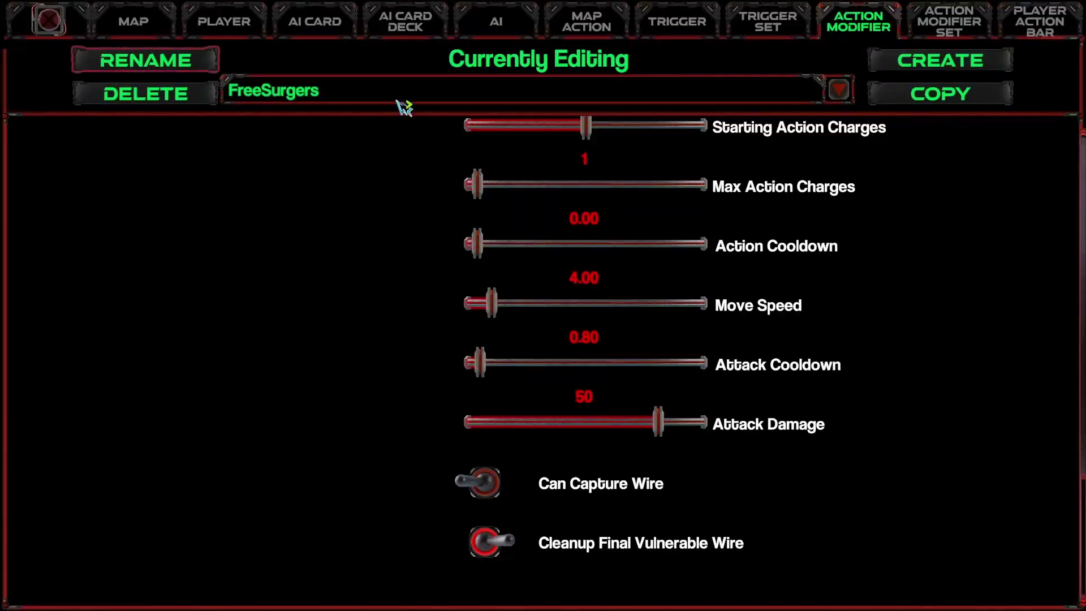
{"action": "left_click", "coordinate": [173, 19]}
{"action": "left_click", "coordinate": [964, 89]}
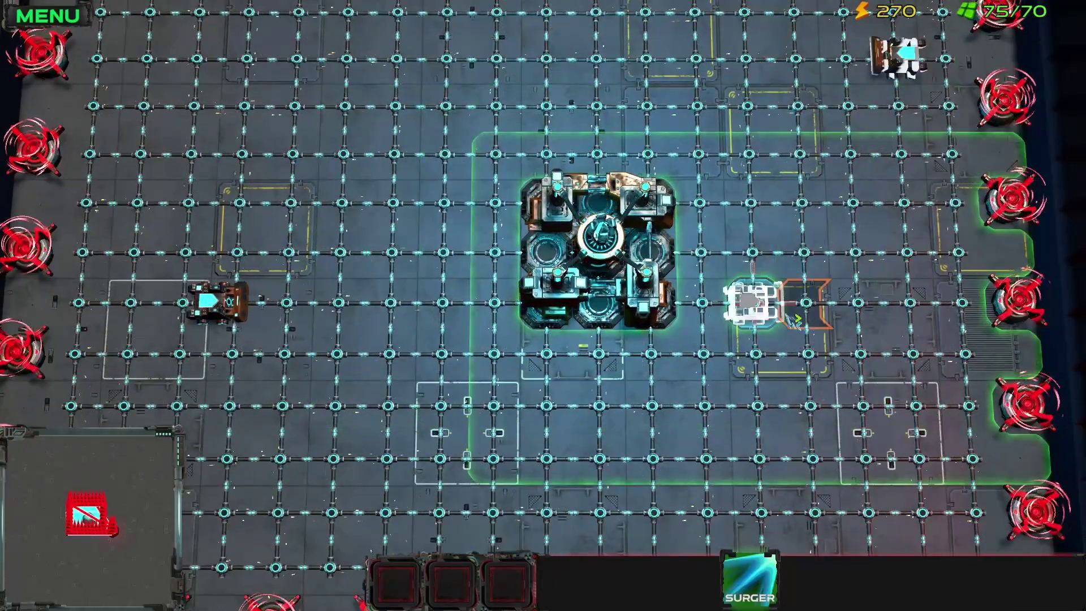
Move the headquarters against the relays on the right edge and back to the grid's left side, placing Surgers.
{"action": "key", "text": "d"}
{"action": "left_click_drag", "start_coordinate": [698, 355], "coordinate": [702, 254]}
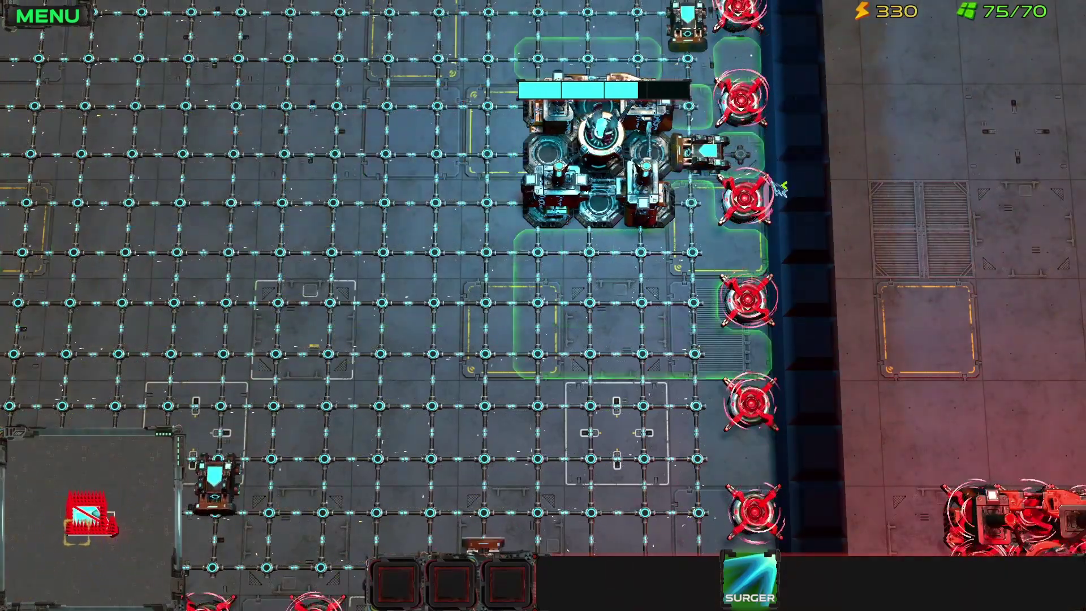
{"action": "key", "text": "a"}
{"action": "key", "text": "w"}
{"action": "key", "text": "s"}
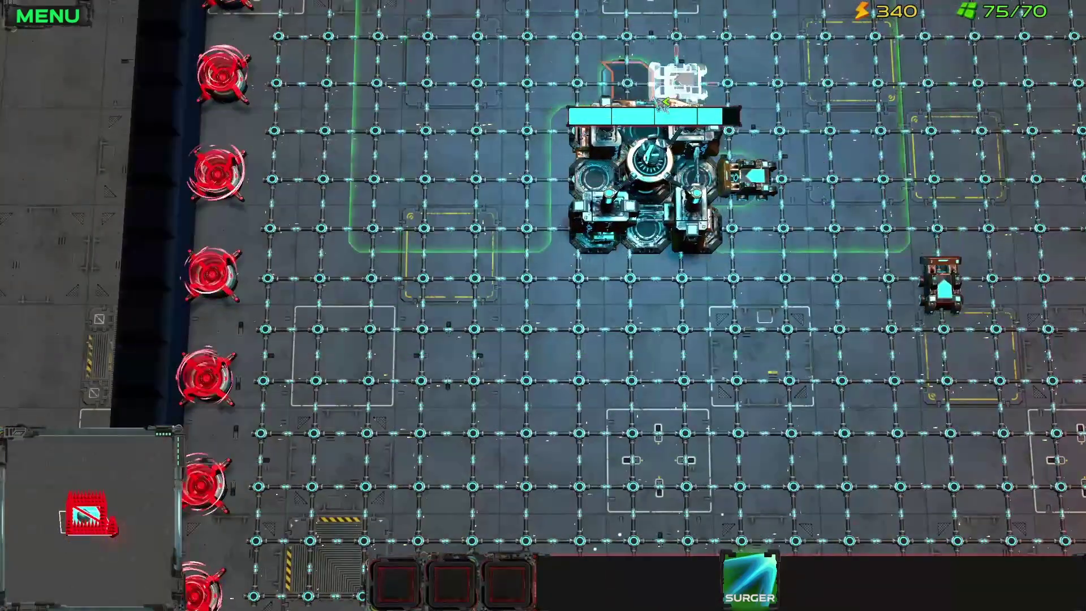
Place a Surger at the headquarters' upper side and move the headquarters down to the lower wall's relays.
{"action": "left_click", "coordinate": [639, 122]}
{"action": "key", "text": "s"}
{"action": "key", "text": "w"}
{"action": "key", "text": "s"}
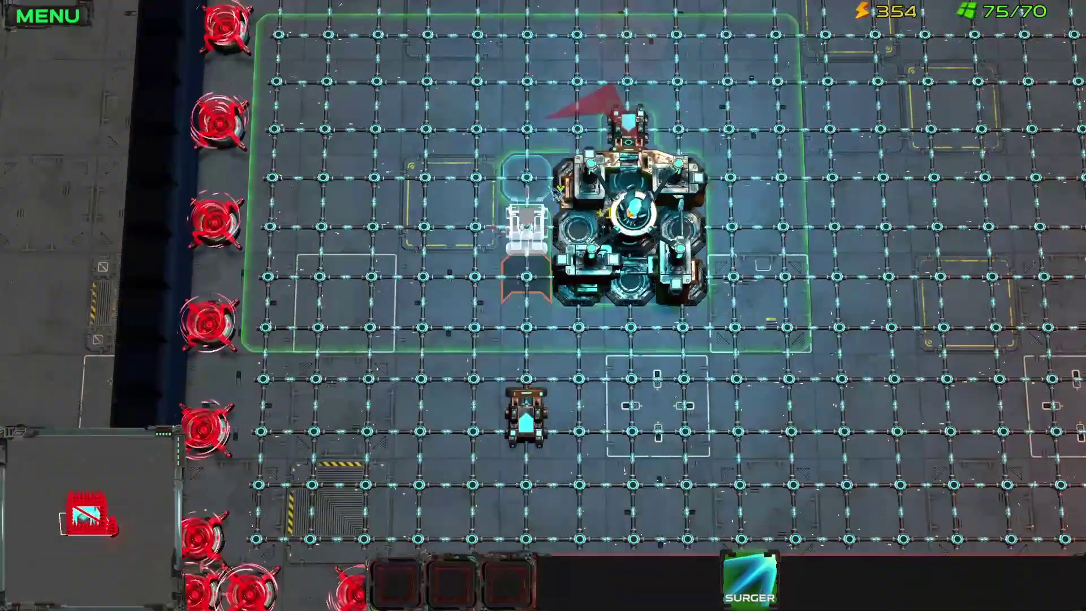
{"action": "key", "text": "s"}
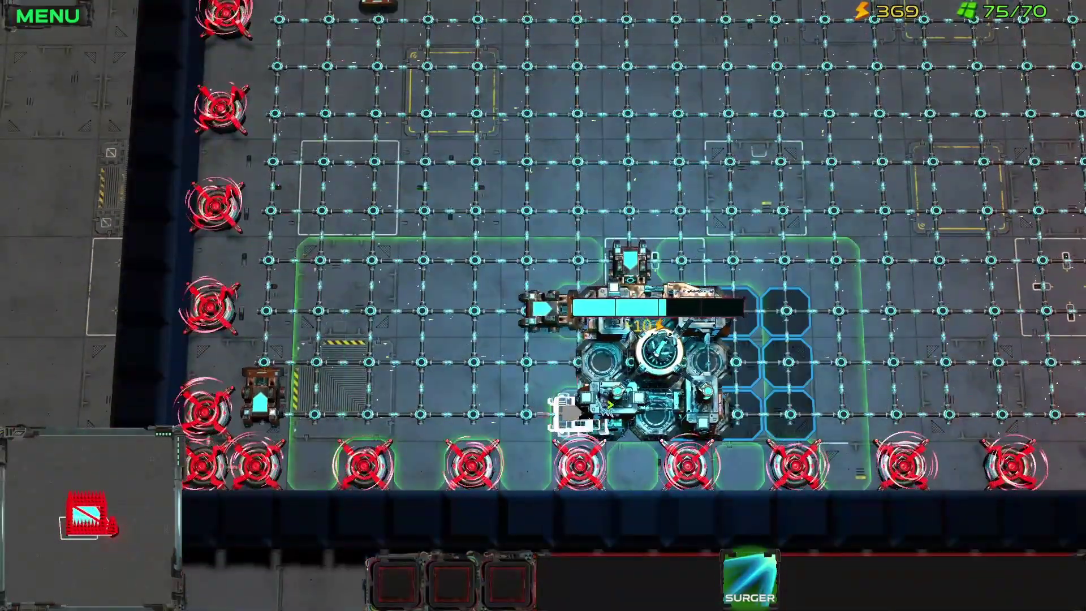
Place Surgers below the headquarters to push it up from the relays along the lower wall.
{"action": "left_click", "coordinate": [741, 461]}
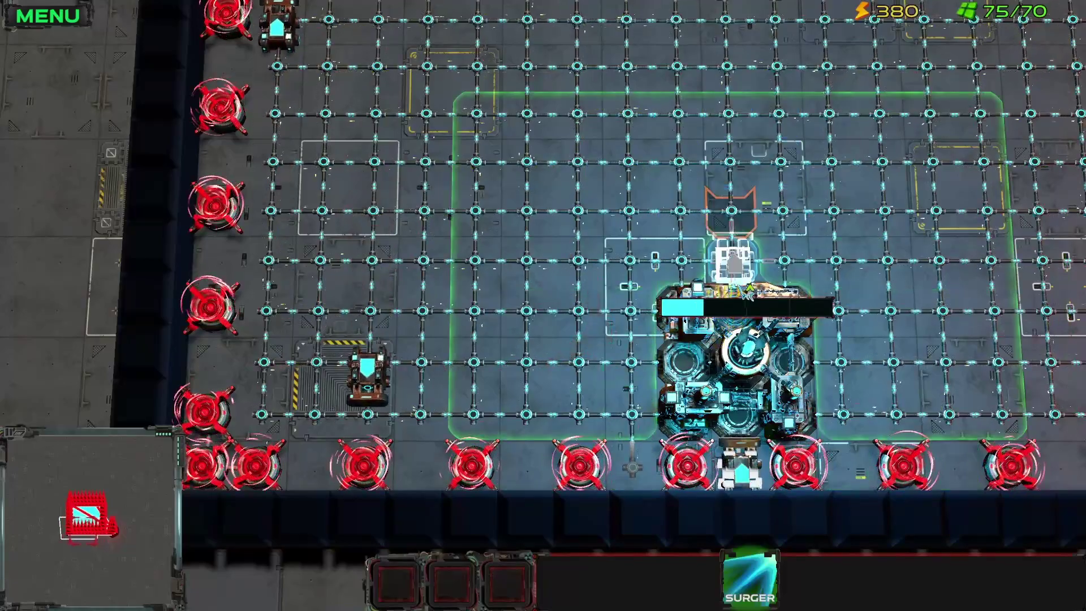
{"action": "key", "text": "w"}
{"action": "key", "text": "d"}
{"action": "key", "text": "s"}
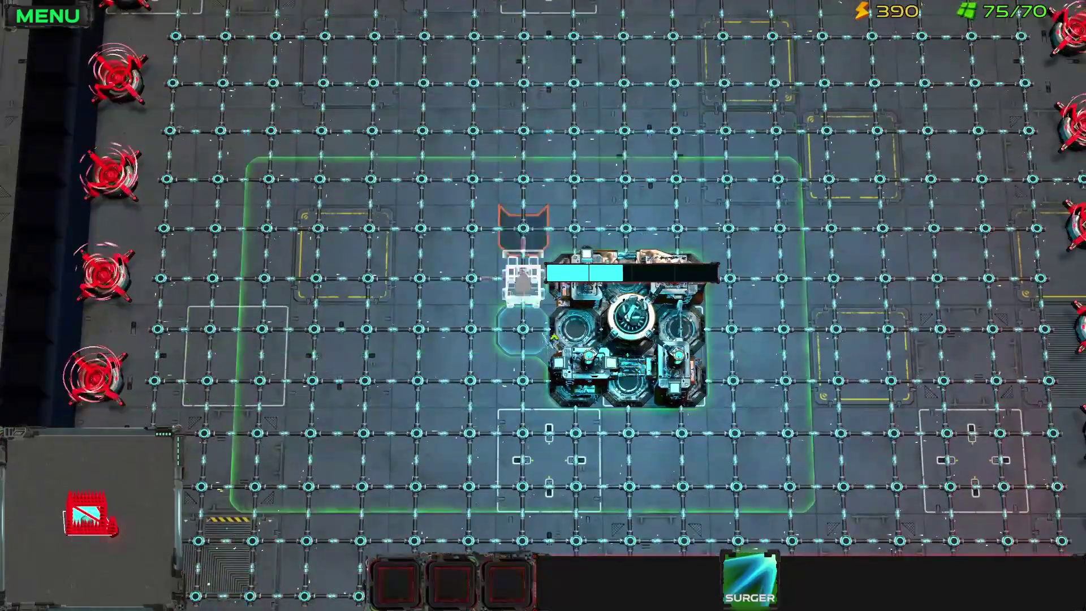
{"action": "left_click", "coordinate": [630, 436]}
{"action": "key", "text": "w"}
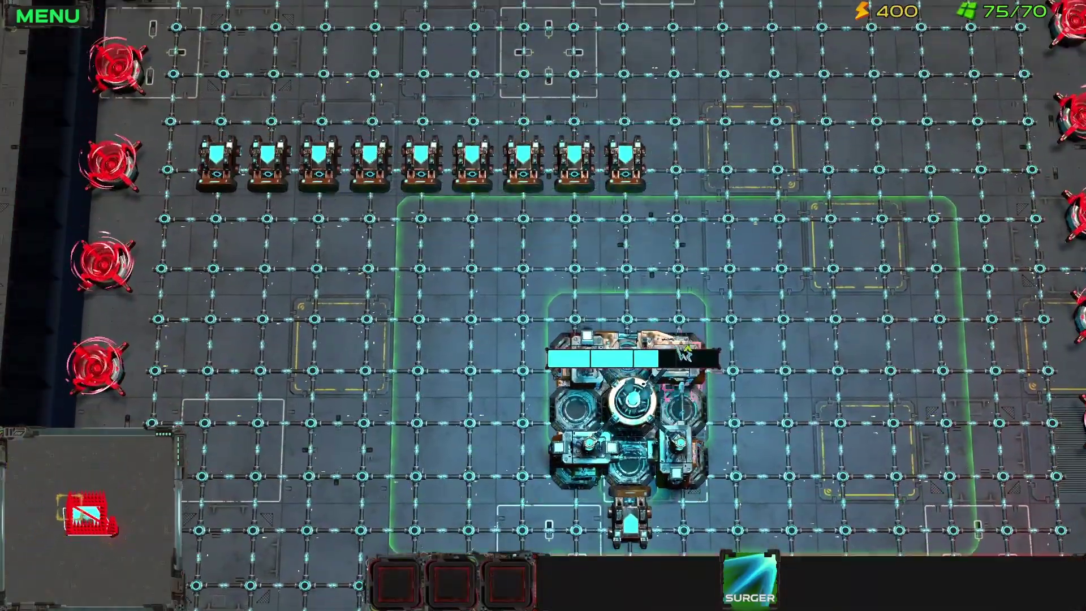
{"action": "key", "text": "s"}
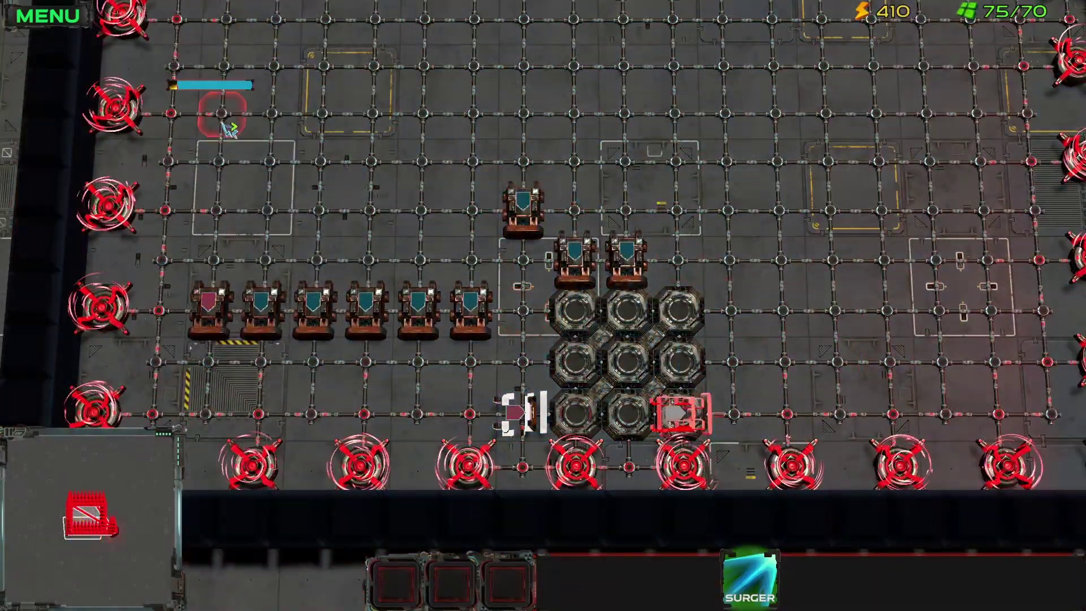
Restart the test level and return to editing the map.
{"action": "key", "text": "Escape"}
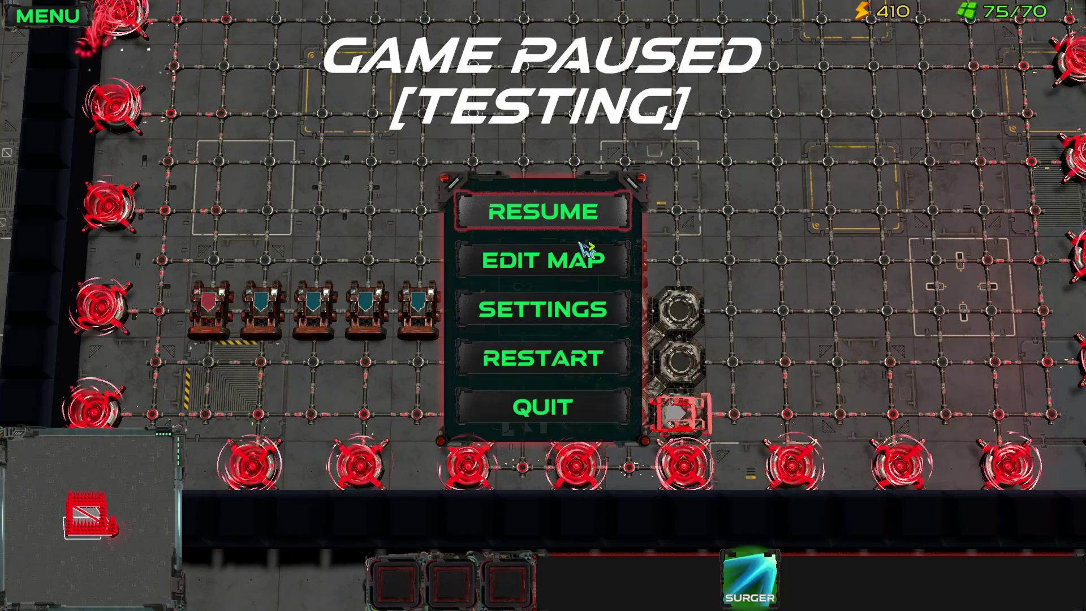
{"action": "left_click", "coordinate": [549, 357]}
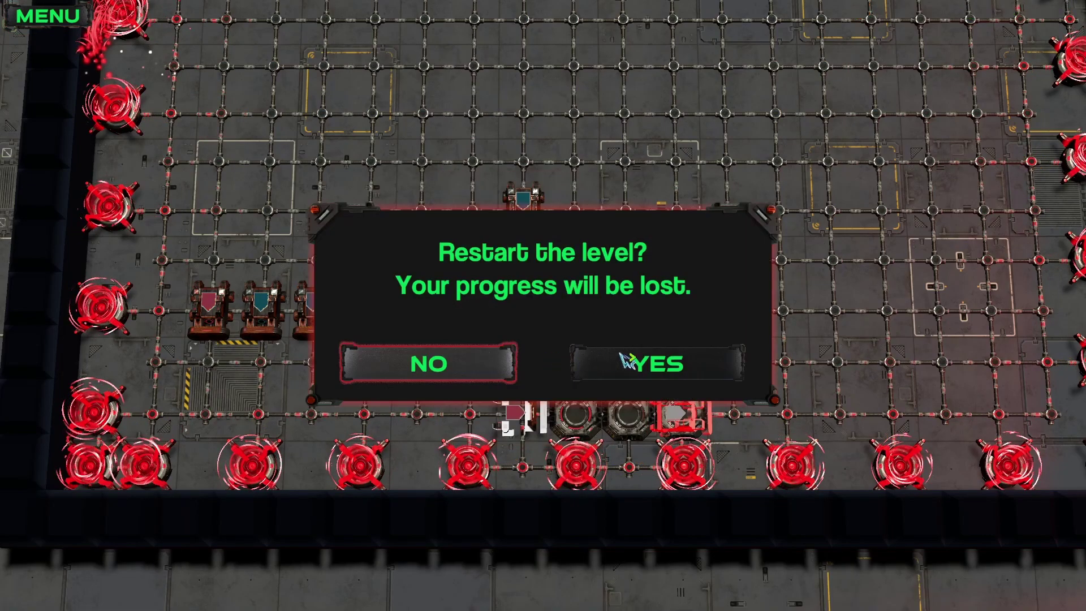
{"action": "left_click", "coordinate": [669, 362]}
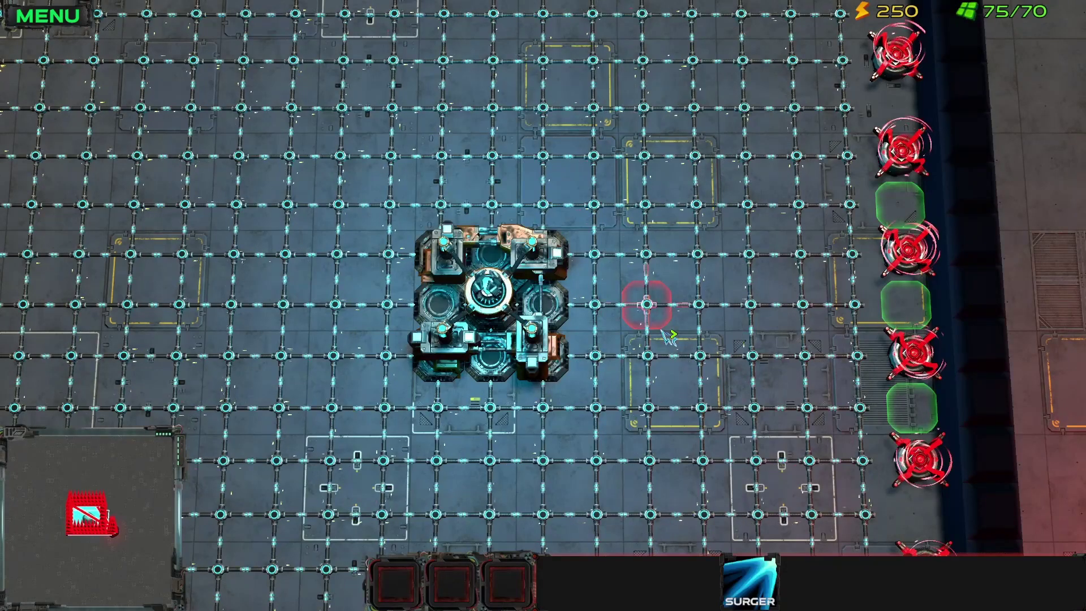
{"action": "key", "text": "Escape"}
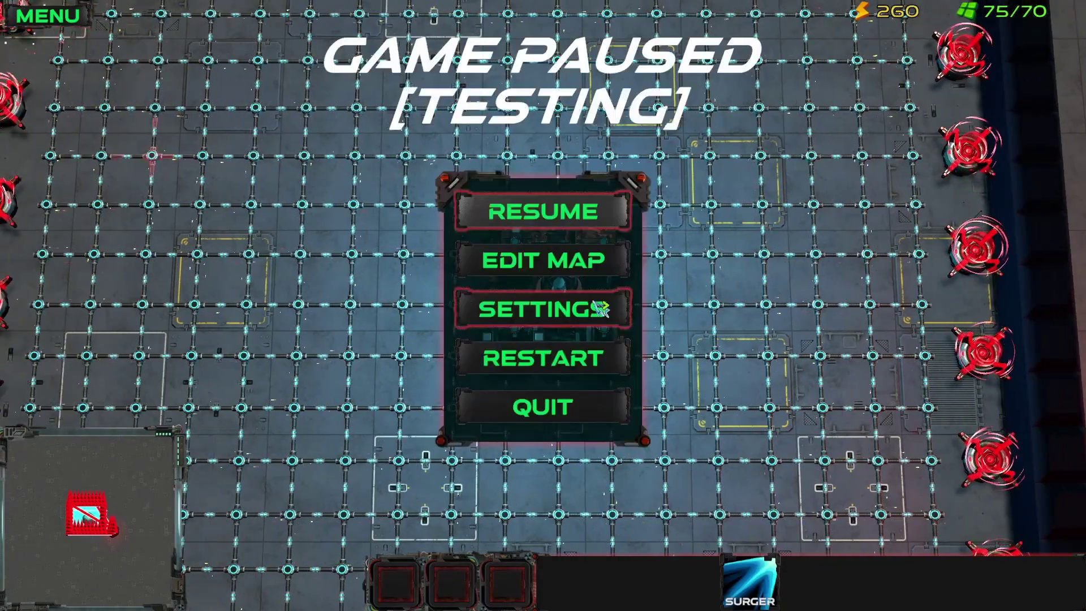
{"action": "left_click", "coordinate": [542, 274]}
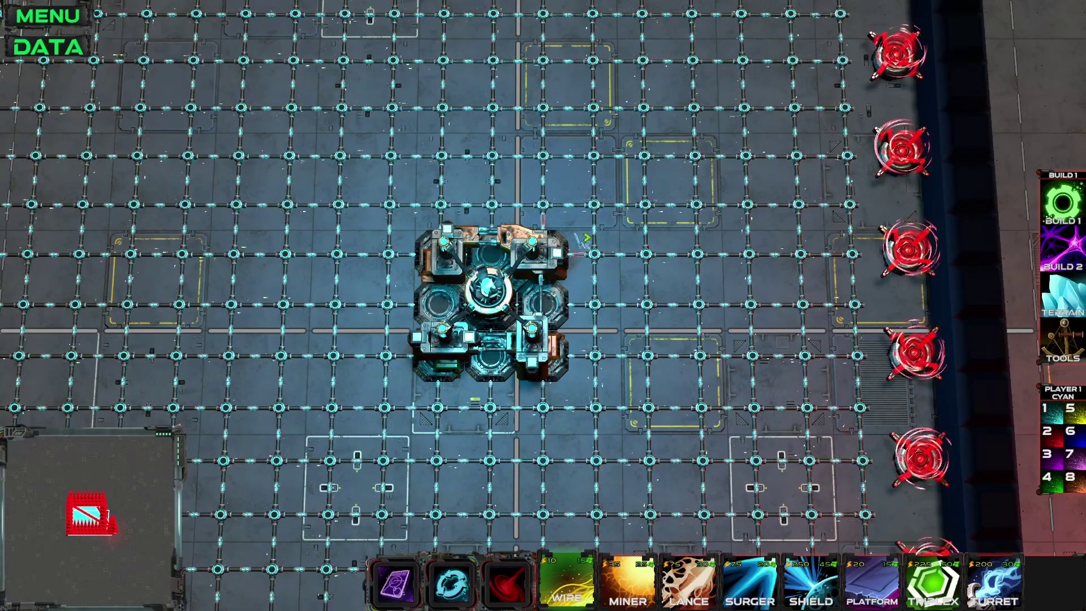
Cut a three-tile opening in the wall behind the upper row of relays.
{"action": "key", "text": "w"}
{"action": "key", "text": "s"}
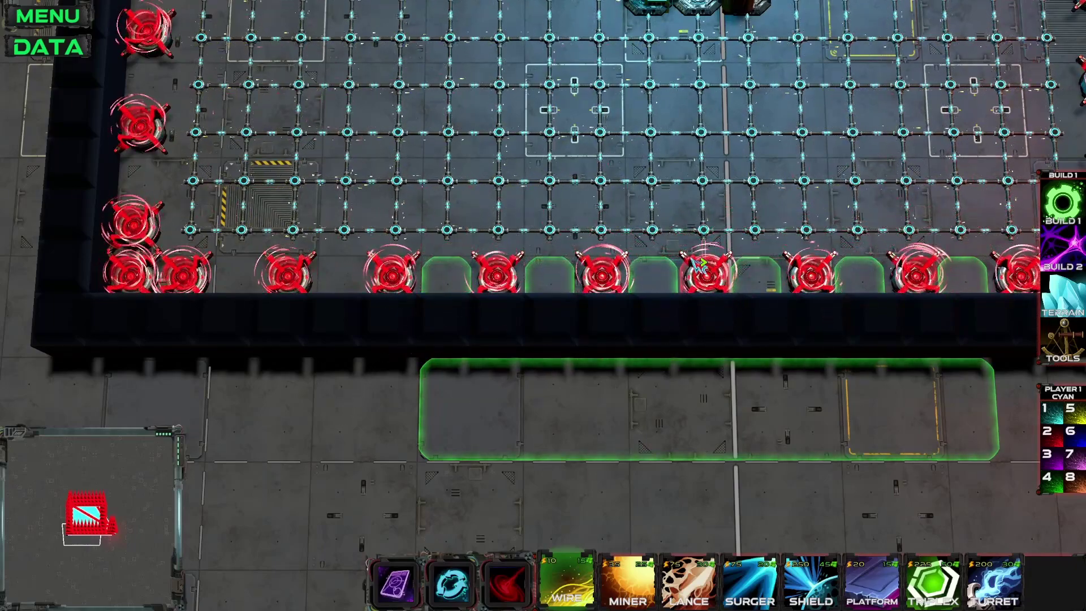
{"action": "key", "text": "d"}
{"action": "key", "text": "w"}
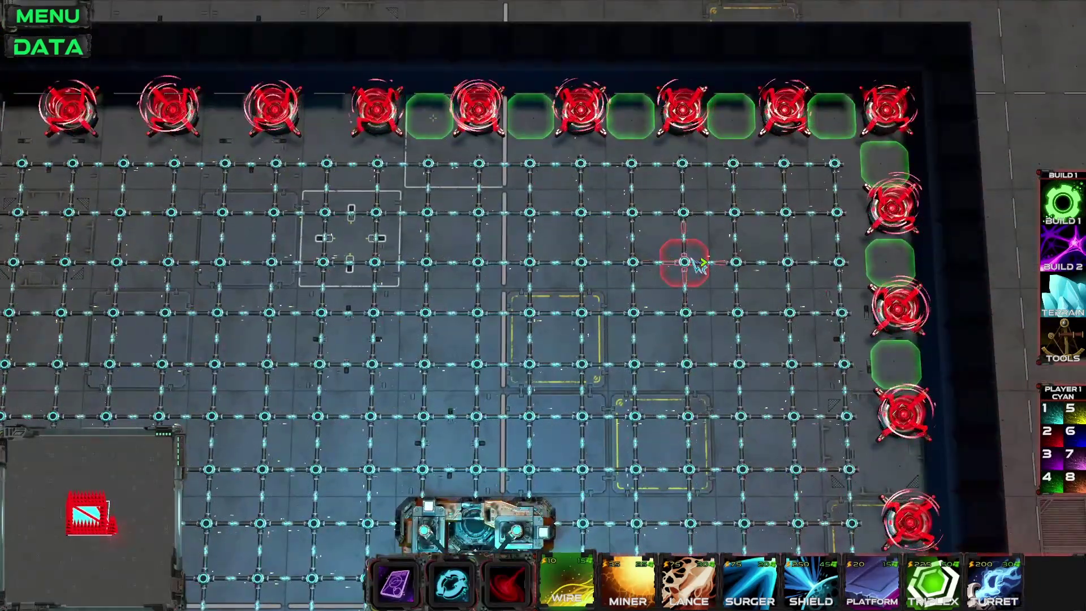
{"action": "key", "text": "a"}
{"action": "key", "text": "s"}
{"action": "key", "text": "w"}
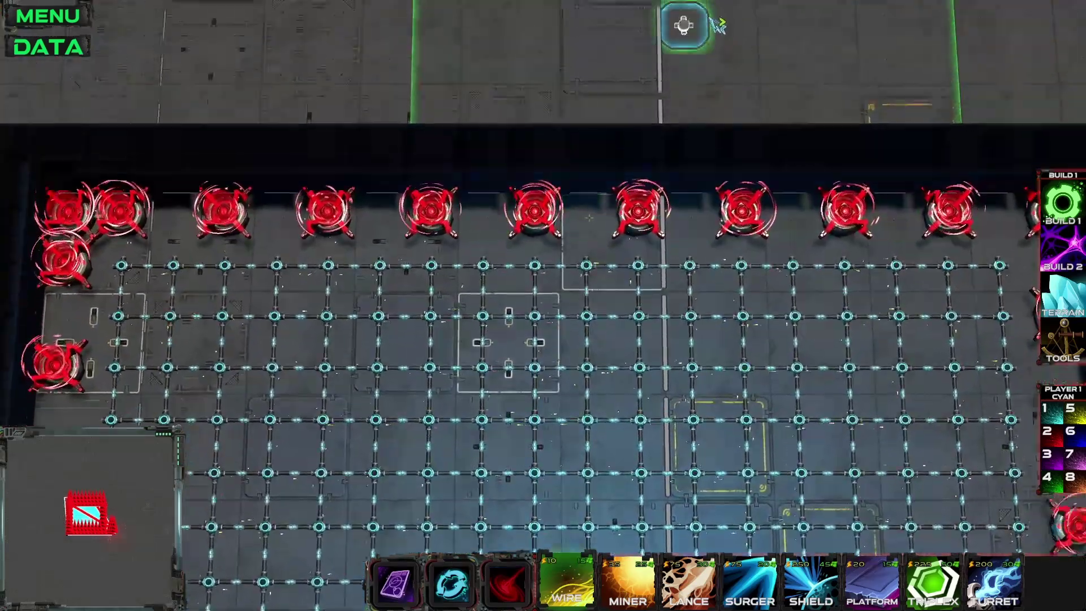
{"action": "key", "text": "s"}
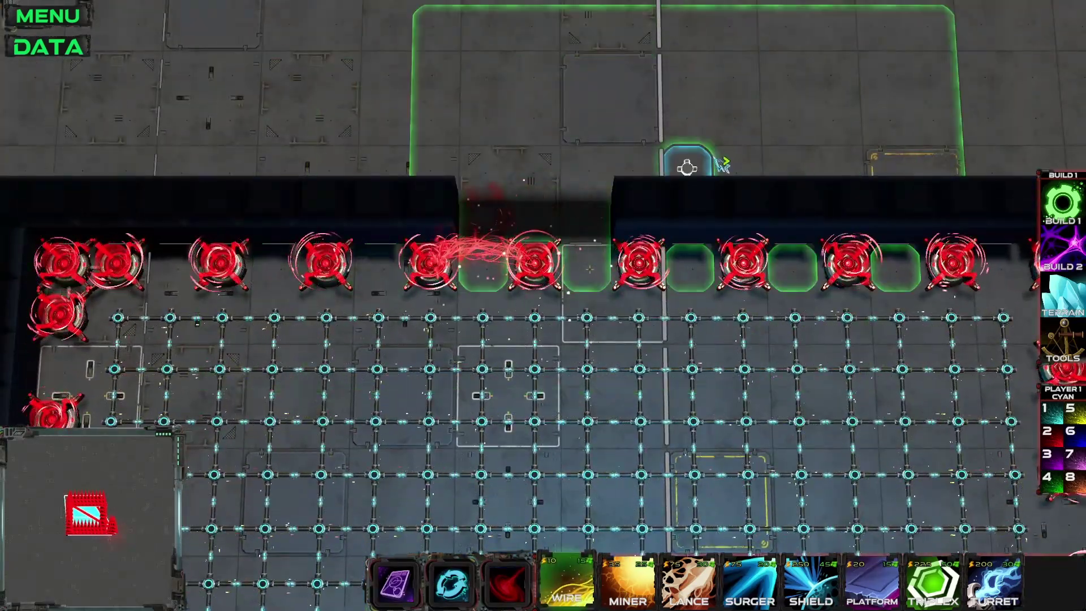
Widen the opening in the upper wall by erasing more wall tiles toward its right end.
{"action": "key", "text": "s"}
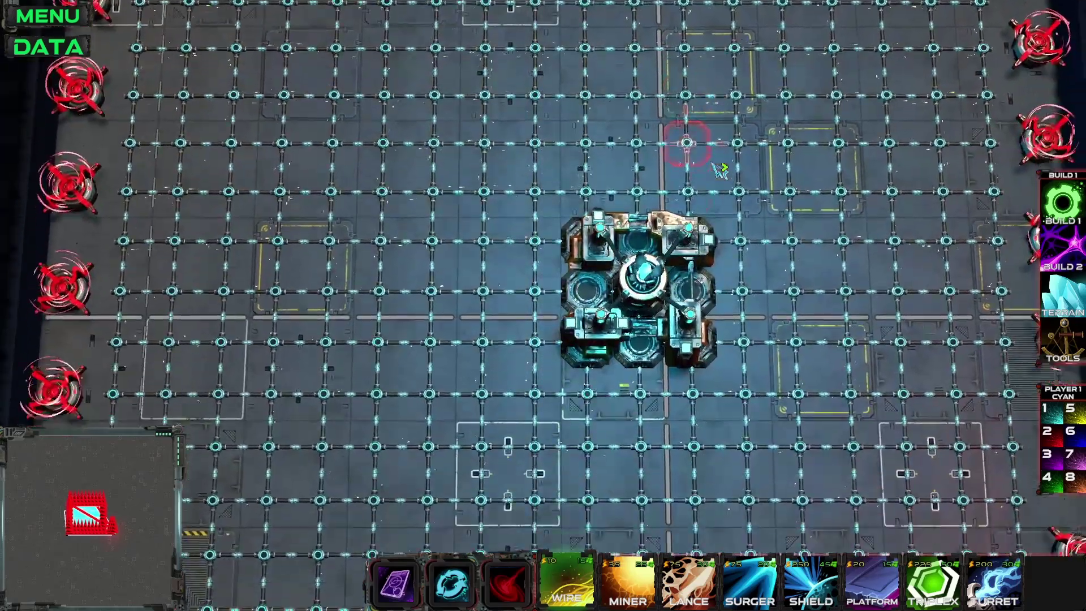
{"action": "key", "text": "s"}
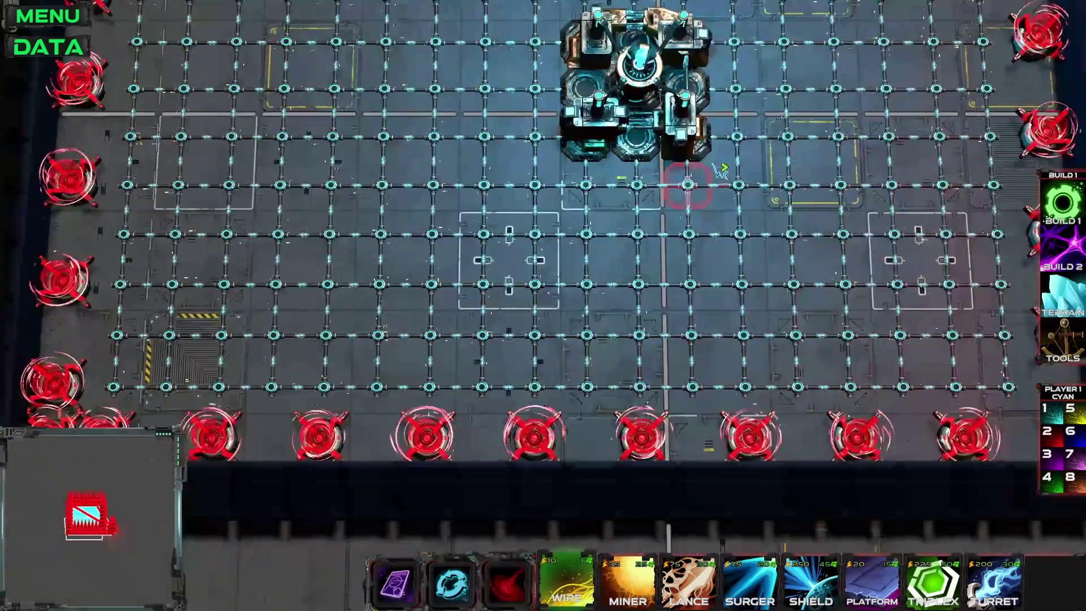
{"action": "key", "text": "w"}
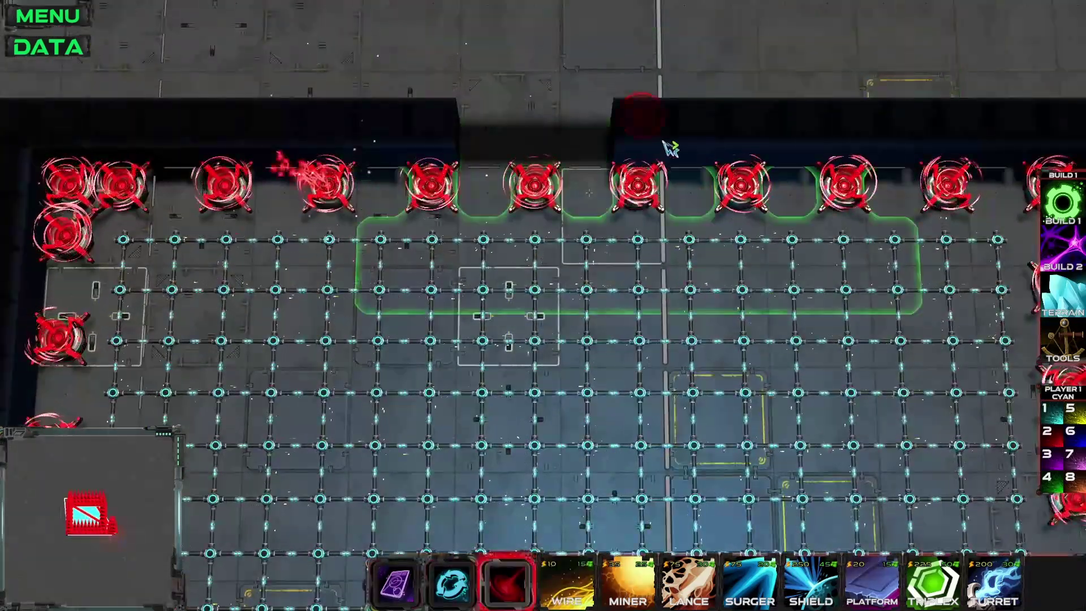
{"action": "left_click_drag", "start_coordinate": [663, 142], "coordinate": [744, 139]}
{"action": "key", "text": "1"}
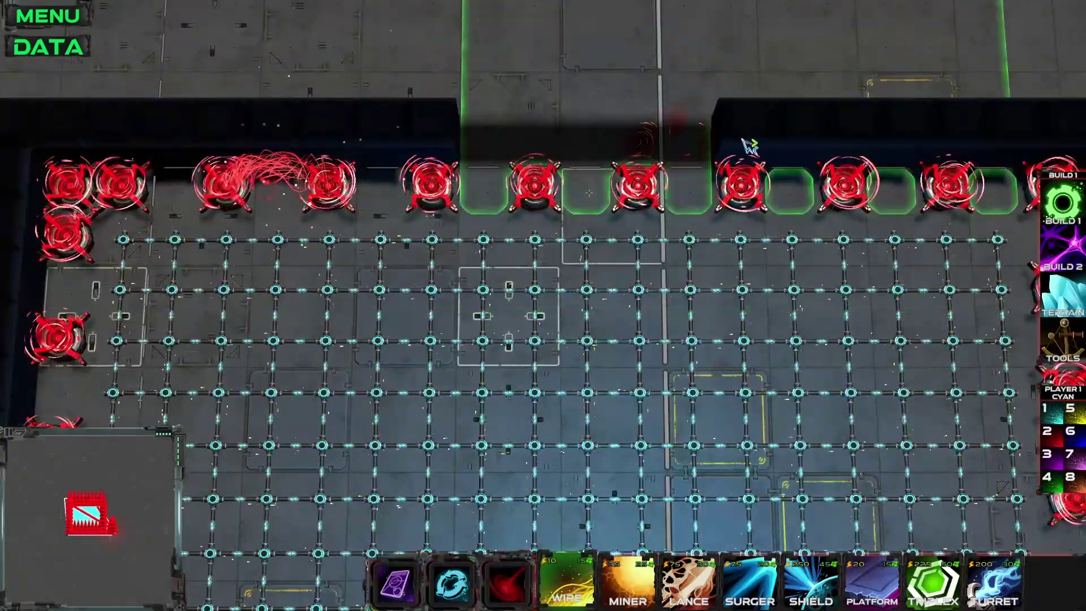
{"action": "key", "text": "s"}
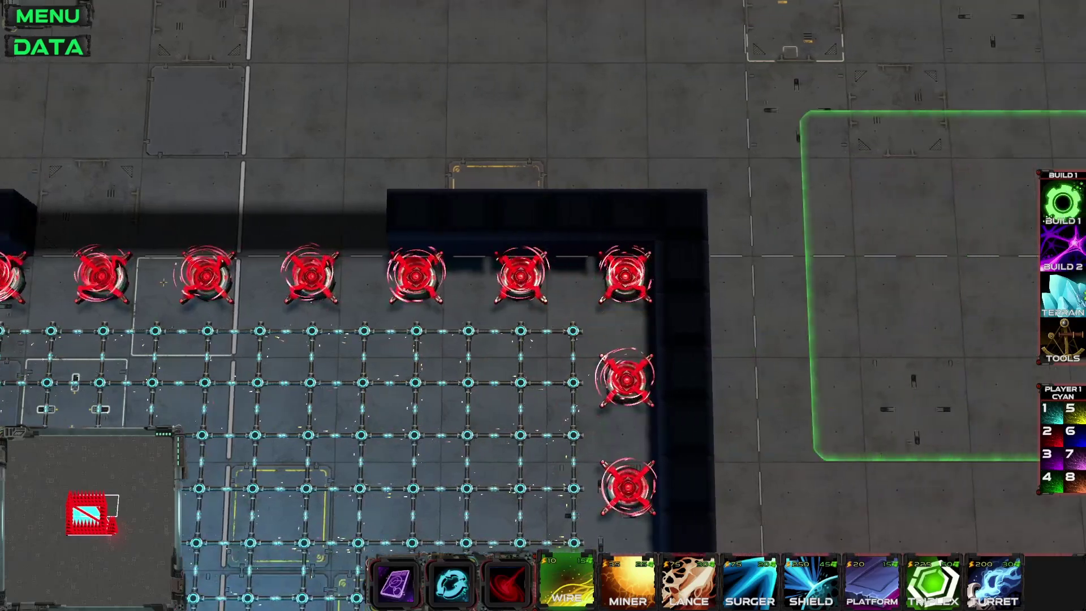
Build two parallel terrain walls running upward from both ends of the upper wall's opening to form a corridor.
{"action": "left_click", "coordinate": [1062, 294]}
{"action": "left_click", "coordinate": [576, 572]}
{"action": "key", "text": "a"}
{"action": "key", "text": "w"}
{"action": "left_click_drag", "start_coordinate": [630, 309], "coordinate": [658, 11]}
{"action": "key", "text": "a"}
{"action": "key", "text": "w"}
{"action": "left_click_drag", "start_coordinate": [362, 306], "coordinate": [390, 240]}
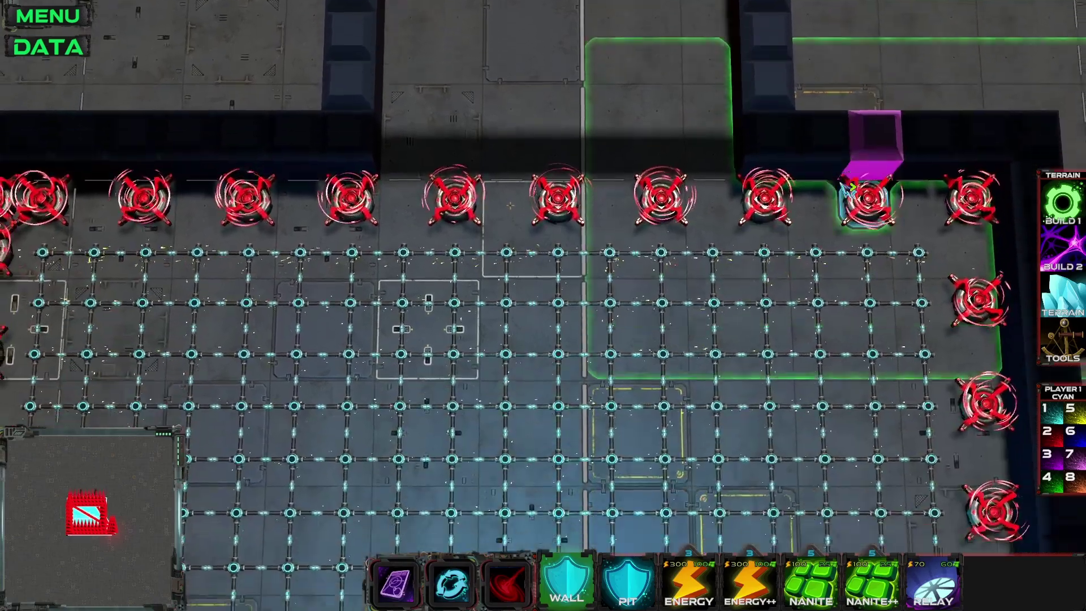
{"action": "key", "text": "s"}
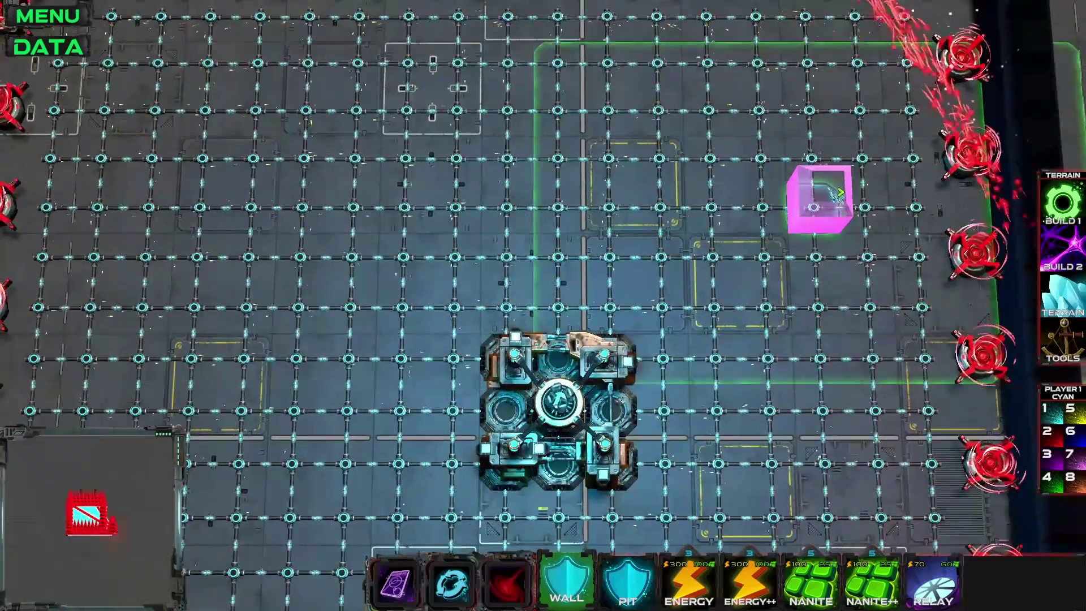
{"action": "key", "text": "w"}
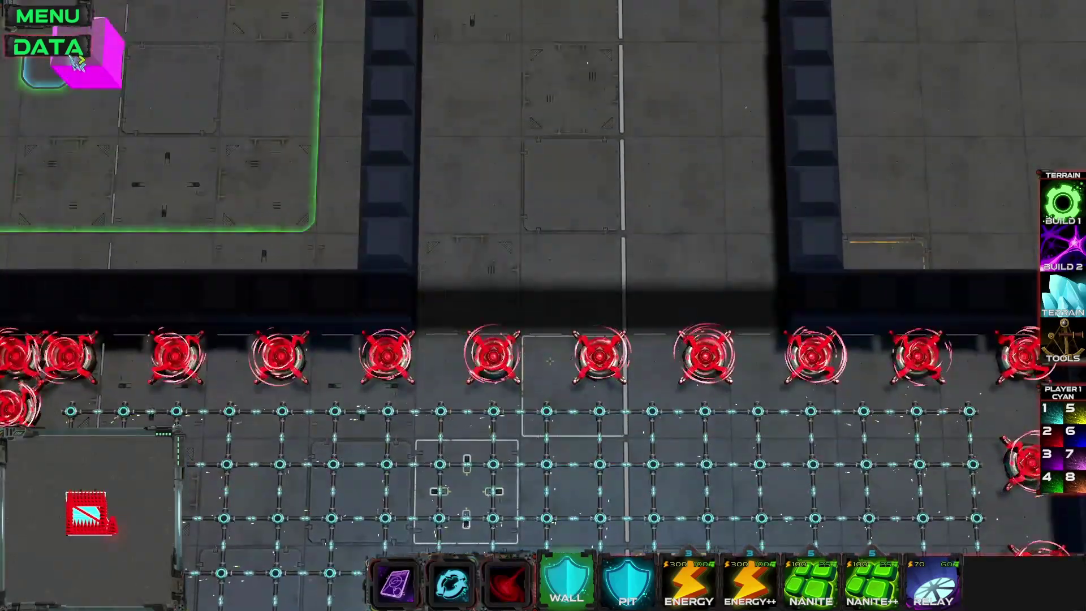
Create an AI card of the type Play Recorded named OpenDoor1 in the map data.
{"action": "left_click", "coordinate": [71, 55]}
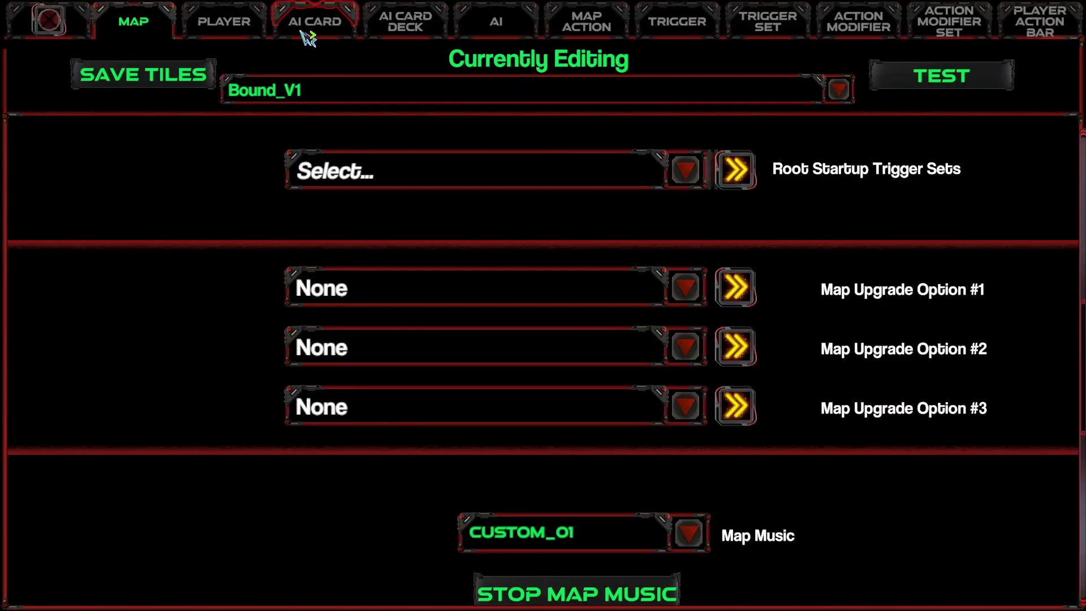
{"action": "left_click", "coordinate": [320, 30]}
{"action": "left_click", "coordinate": [416, 100]}
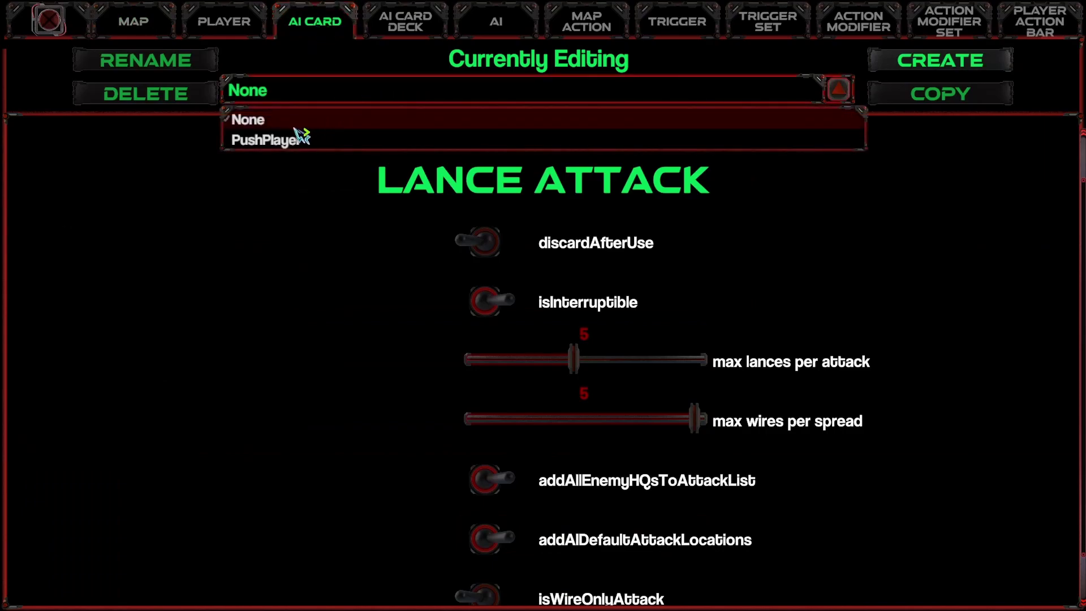
{"action": "left_click", "coordinate": [373, 97]}
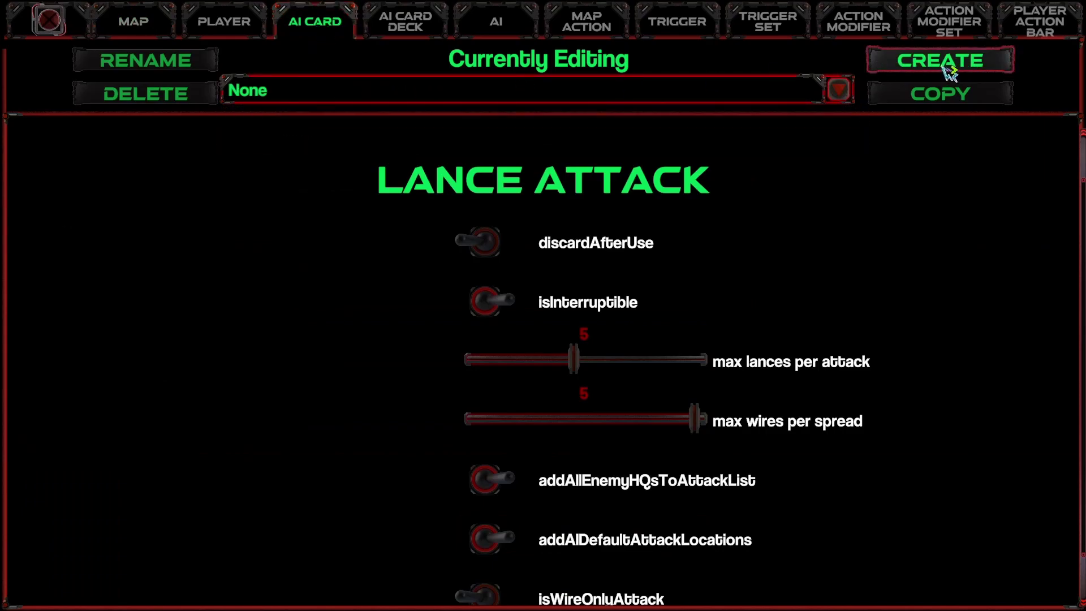
{"action": "left_click", "coordinate": [910, 59]}
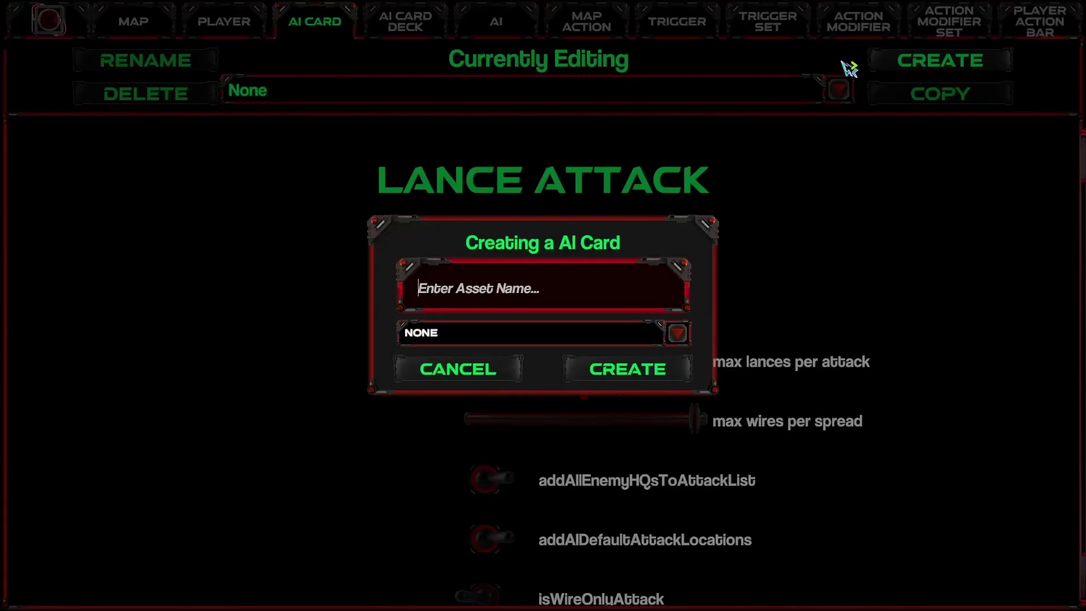
{"action": "left_click", "coordinate": [497, 339]}
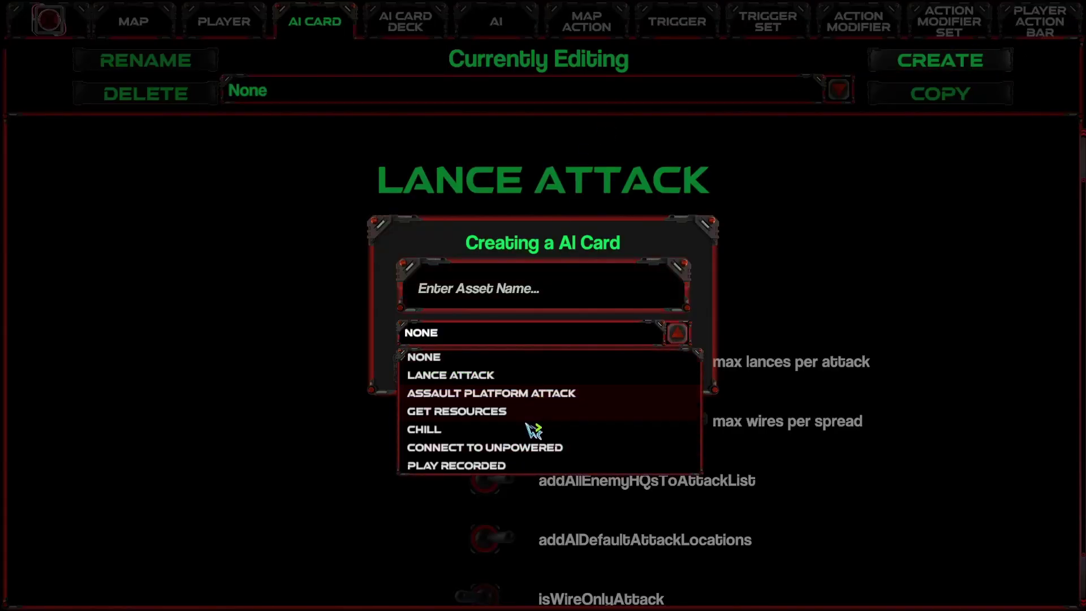
{"action": "left_click", "coordinate": [478, 465]}
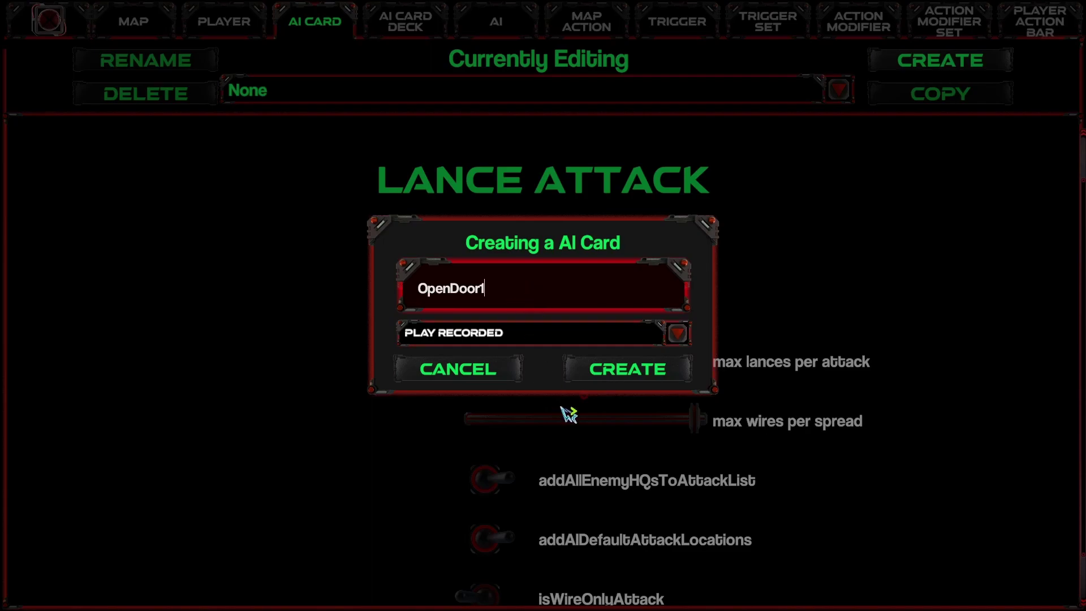
{"action": "left_click", "coordinate": [623, 378]}
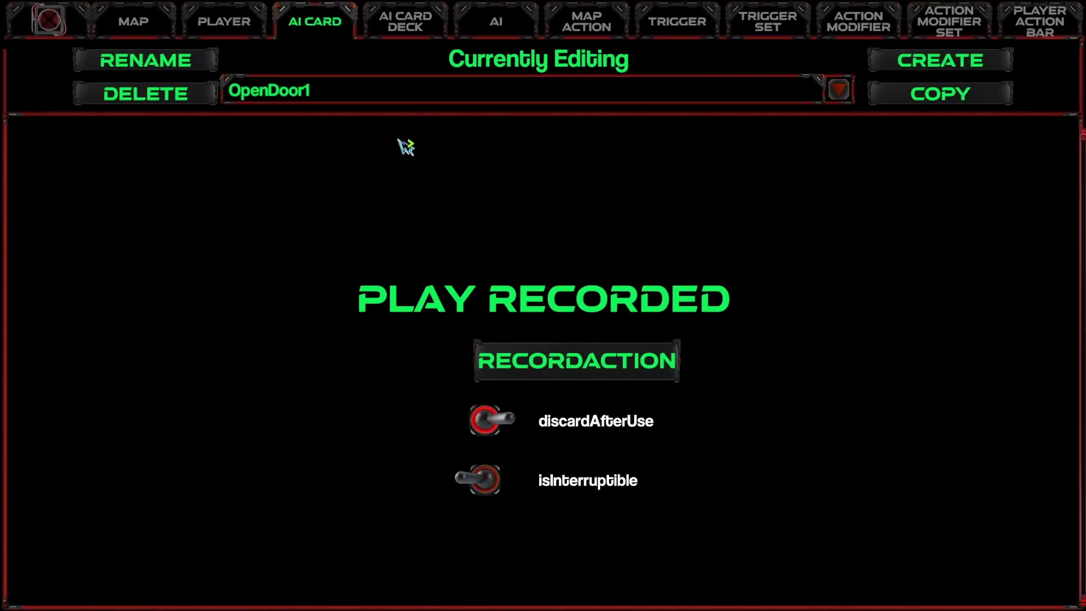
Check the AI controllers of Player1_Cyan and add the OpenDoor1 card to the PushPlayerDeck AI card deck.
{"action": "mouse_move", "coordinate": [516, 427]}
{"action": "left_click", "coordinate": [224, 21]}
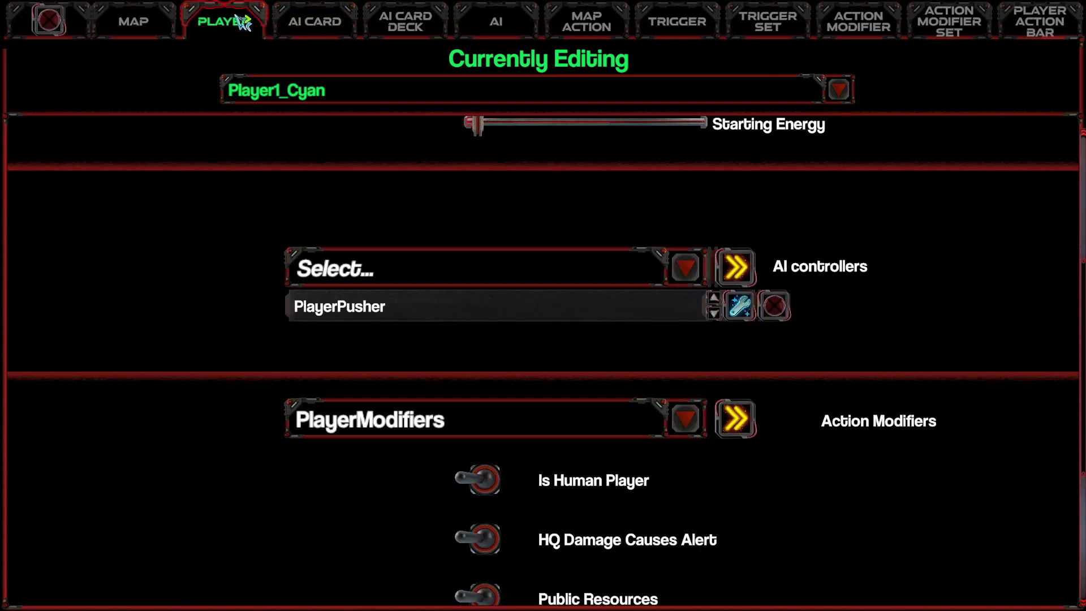
{"action": "left_click", "coordinate": [413, 25]}
{"action": "left_click", "coordinate": [322, 90]}
{"action": "left_click", "coordinate": [301, 143]}
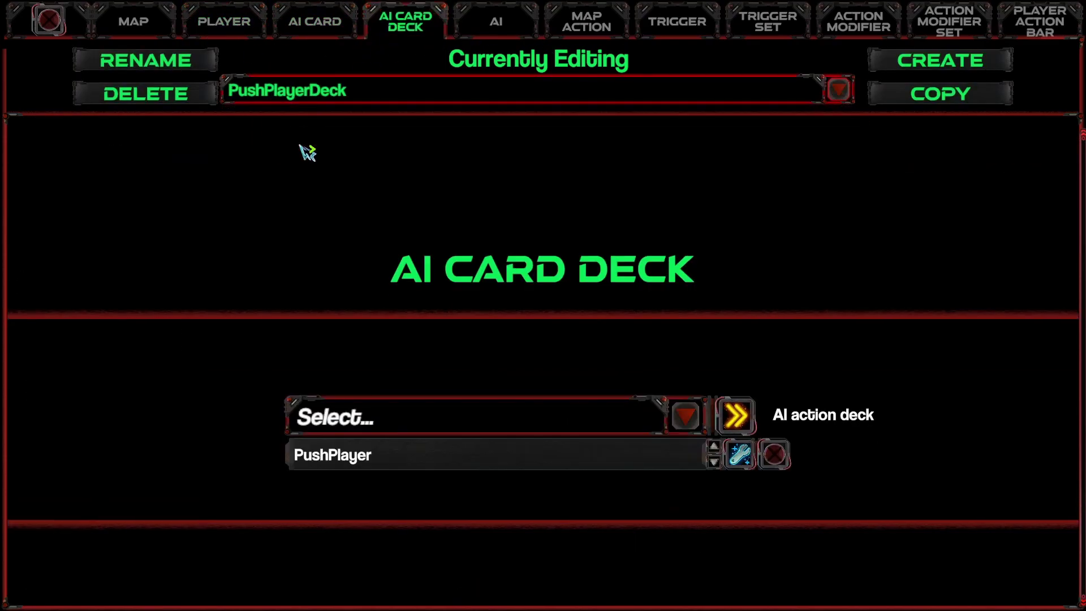
{"action": "left_click", "coordinate": [453, 417]}
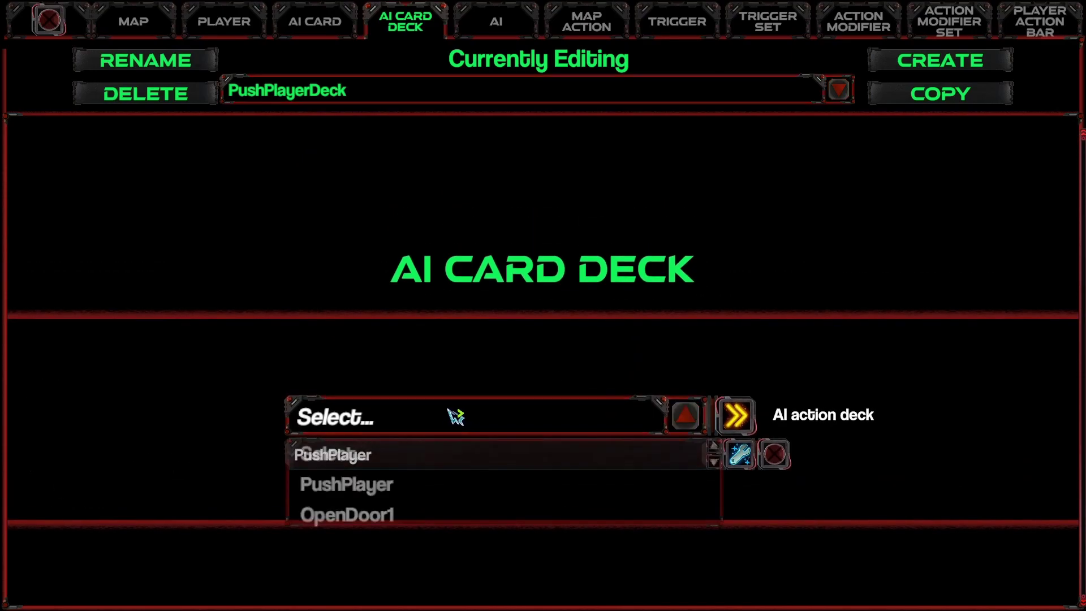
{"action": "left_click", "coordinate": [360, 517]}
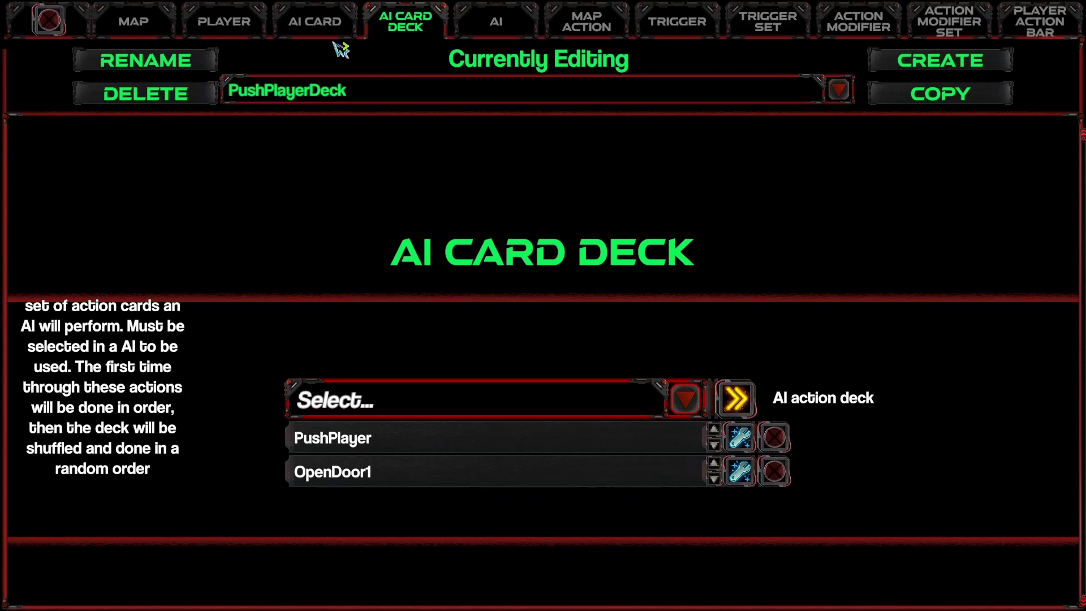
Open the action recording of the OpenDoor1 card and complete the recording.
{"action": "left_click", "coordinate": [322, 23]}
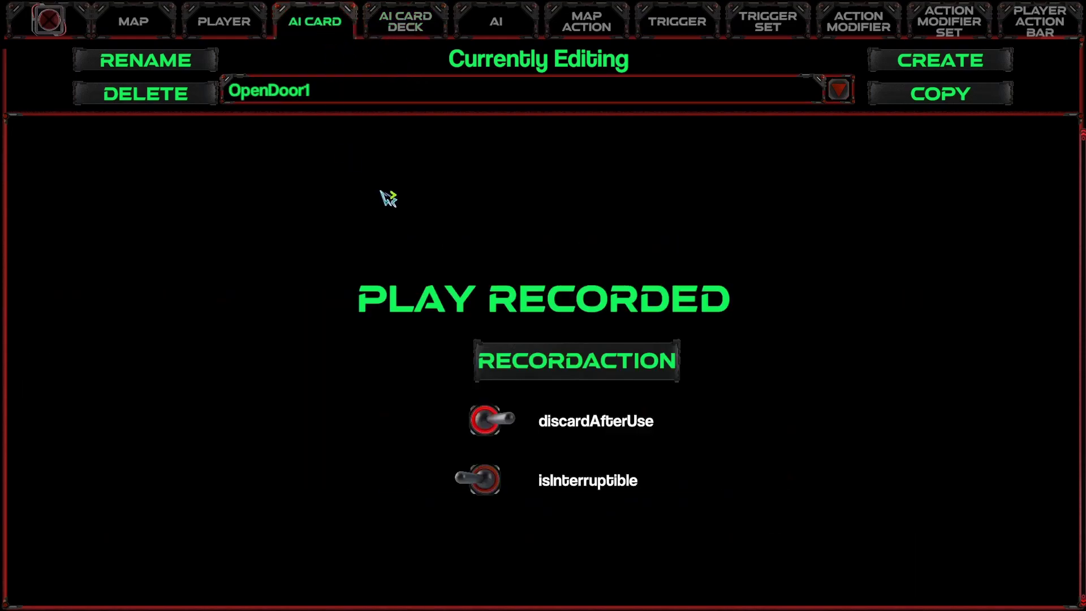
{"action": "left_click", "coordinate": [557, 383]}
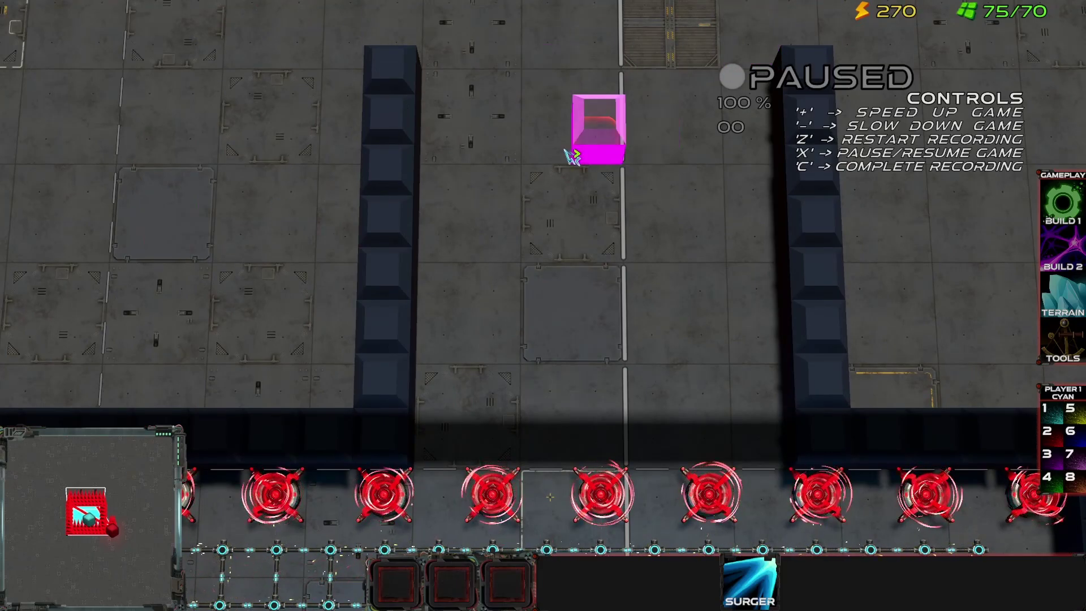
{"action": "key", "text": "c"}
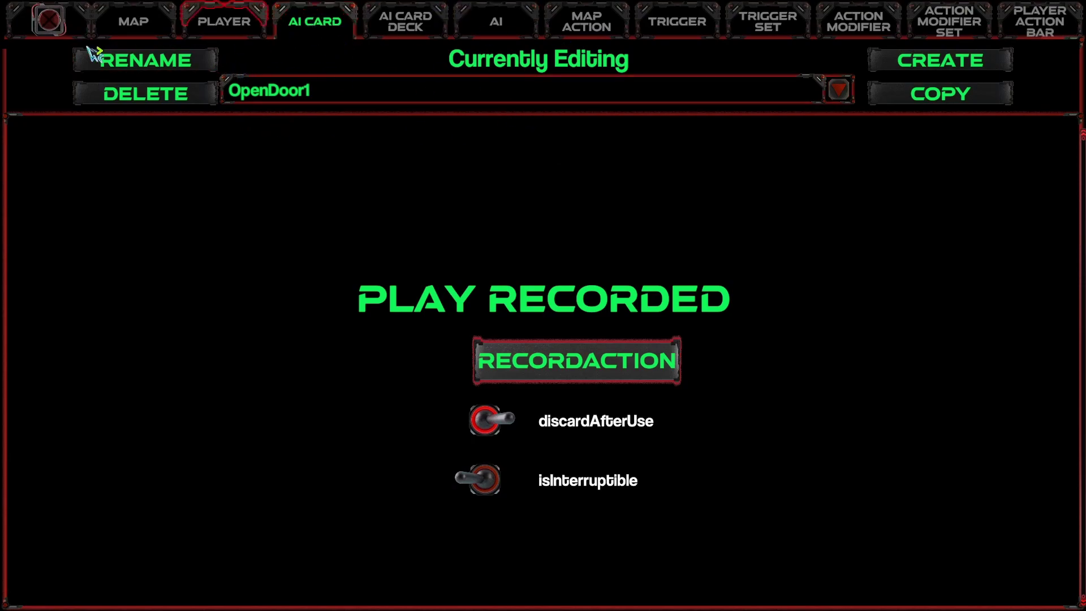
Switch the editor's active player to Player 2 Red and return to the OpenDoor1 card's data.
{"action": "left_click", "coordinate": [48, 20]}
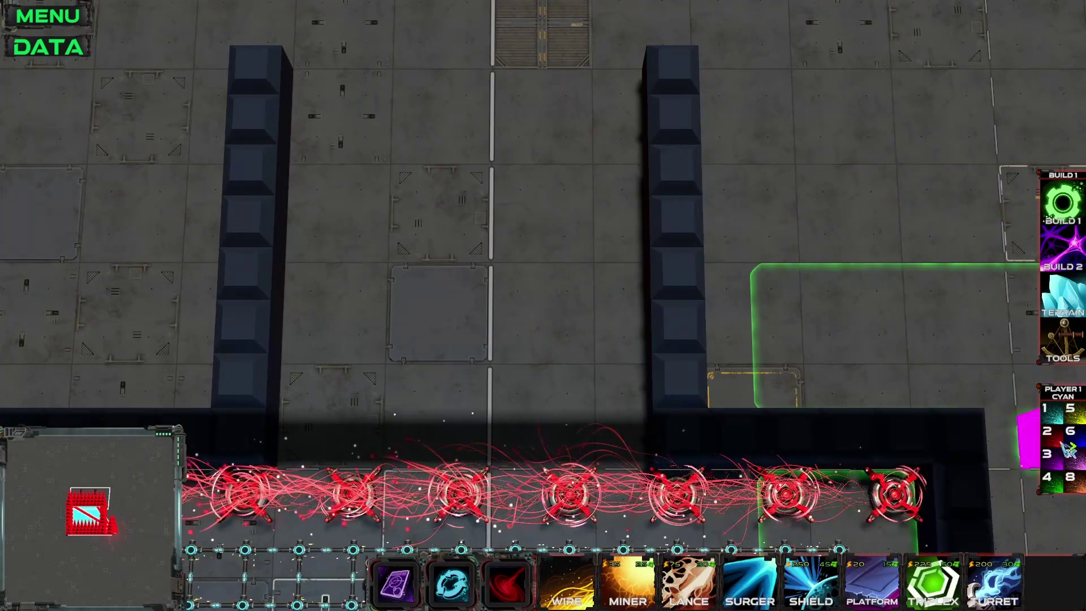
{"action": "left_click", "coordinate": [1052, 433]}
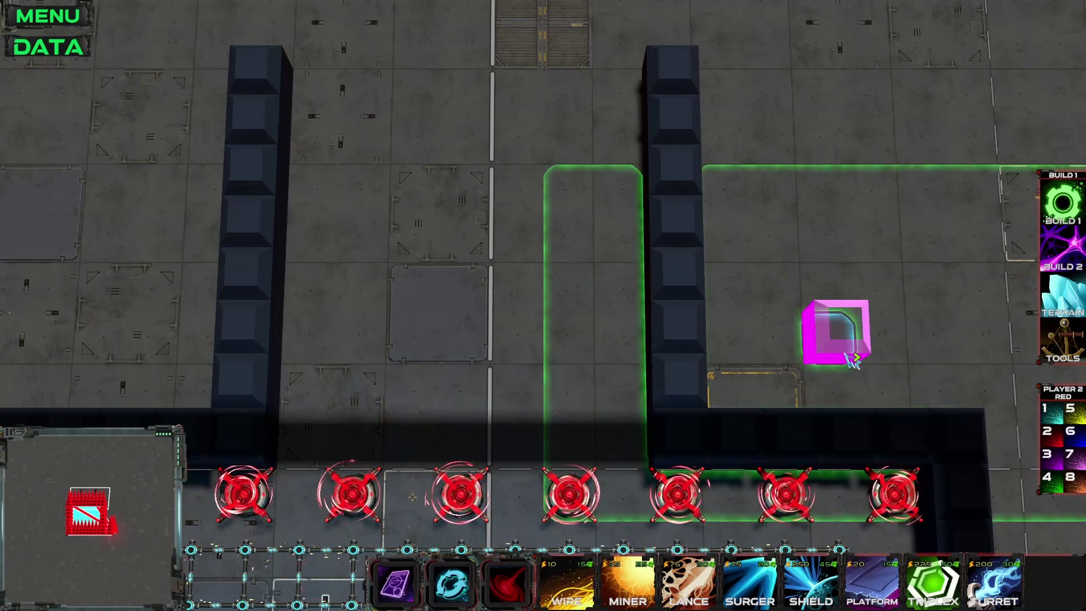
{"action": "key", "text": "s"}
{"action": "key", "text": "d"}
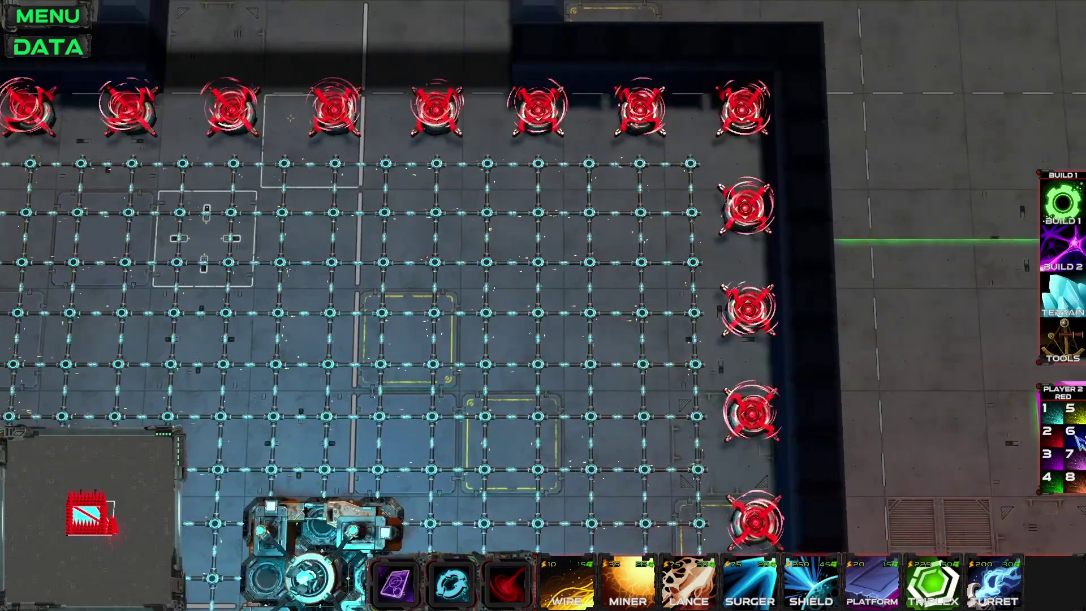
{"action": "key", "text": "w"}
{"action": "key", "text": "a"}
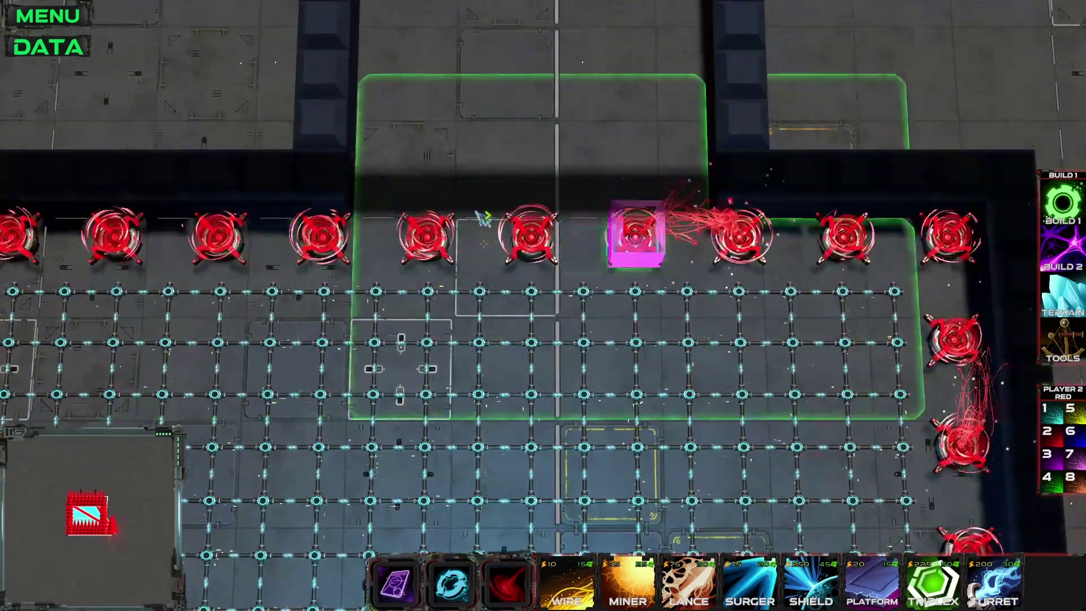
{"action": "key", "text": "s"}
{"action": "key", "text": "w"}
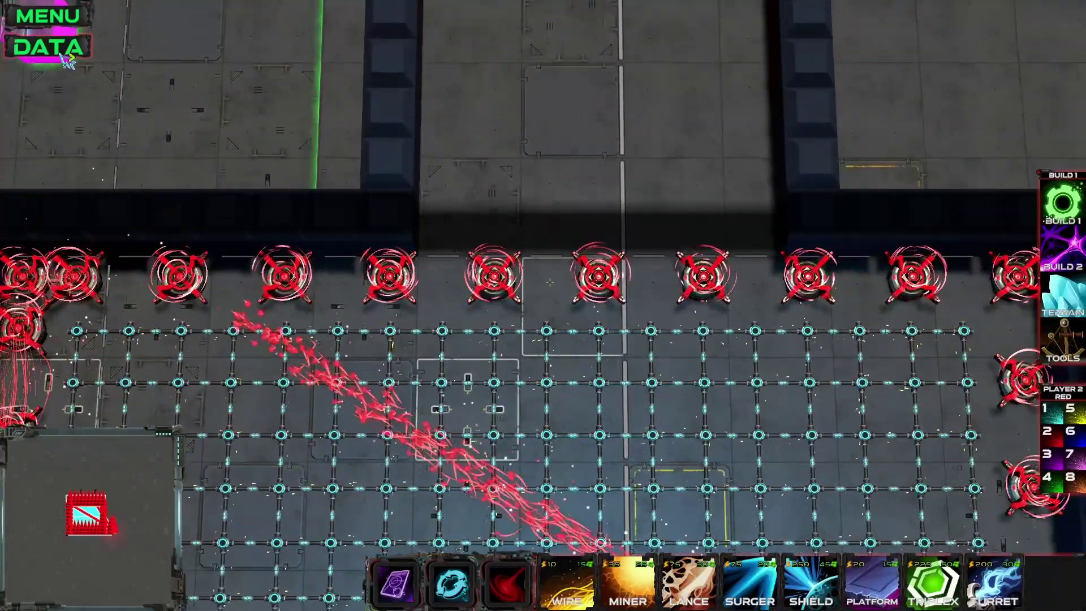
{"action": "left_click", "coordinate": [66, 61]}
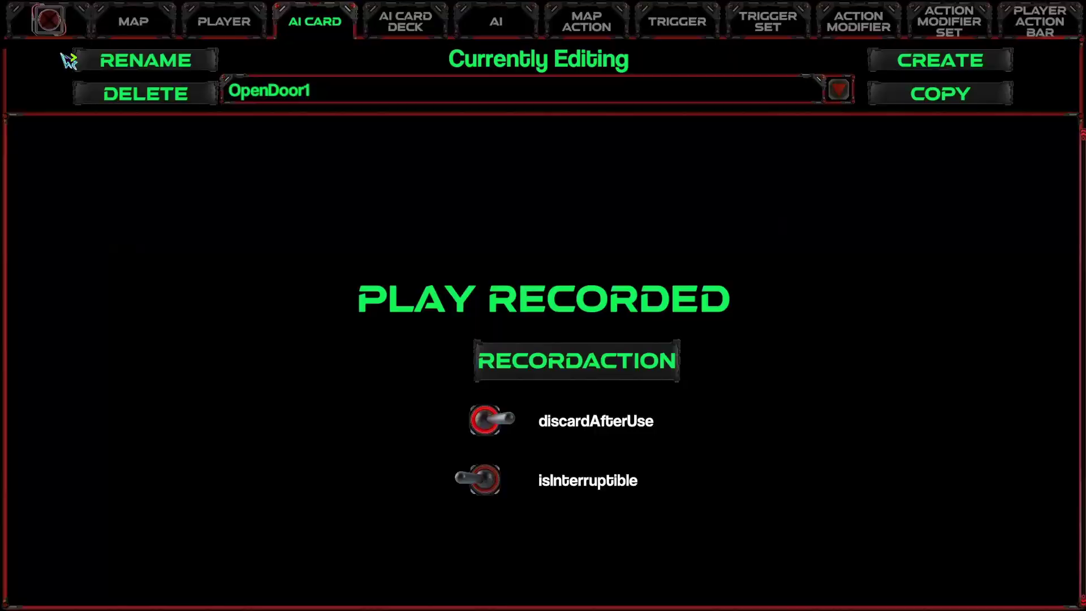
Record the OpenDoor1 action as Player 2 Red, removing the three relays across the upper wall's opening while the game runs.
{"action": "left_click", "coordinate": [603, 378]}
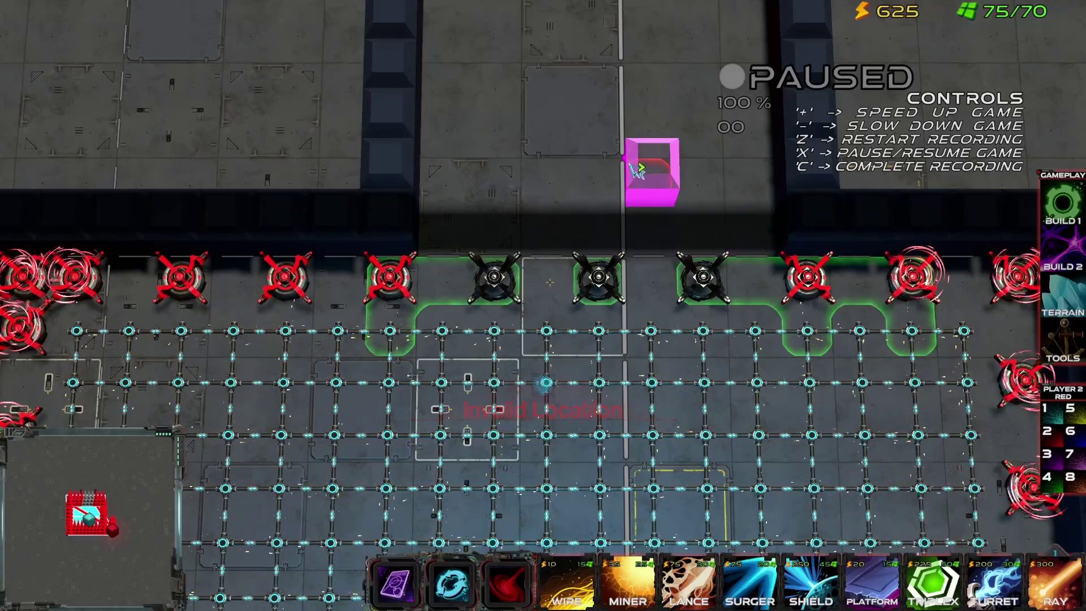
{"action": "key", "text": "c"}
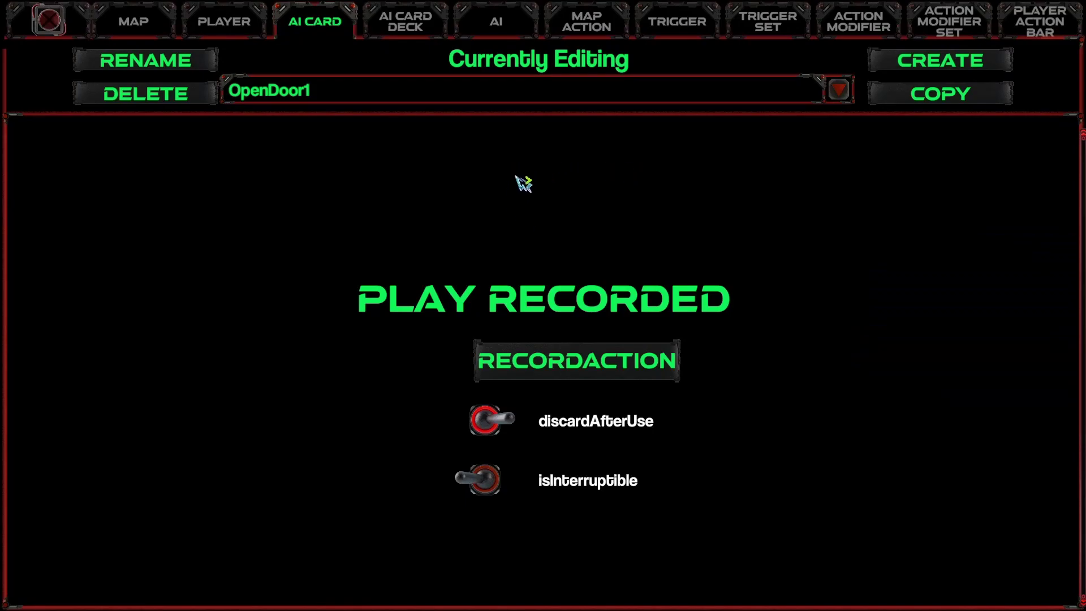
{"action": "left_click", "coordinate": [605, 376]}
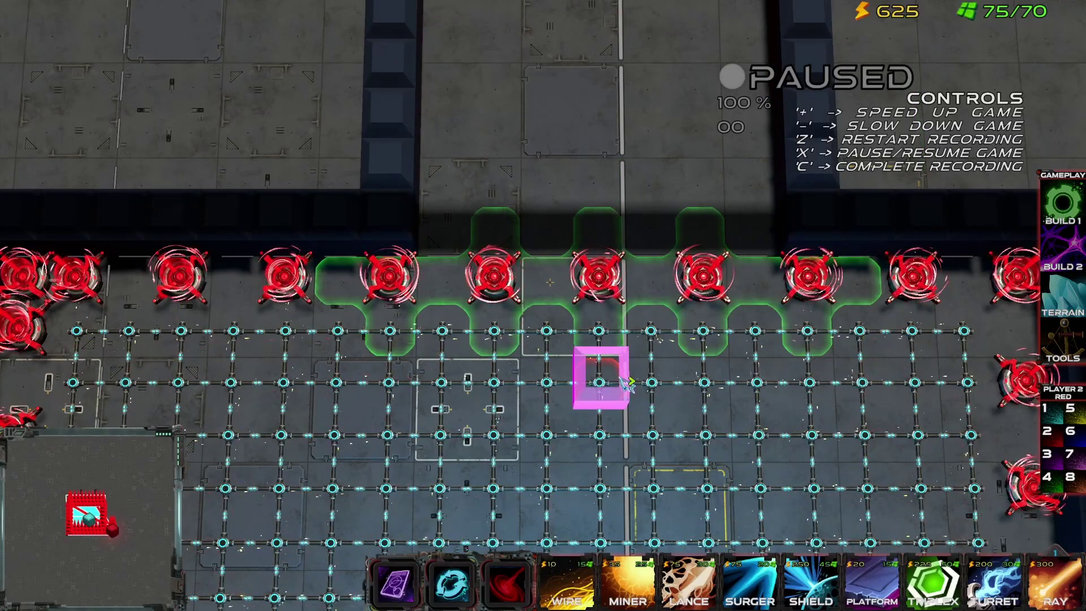
{"action": "key", "text": "x"}
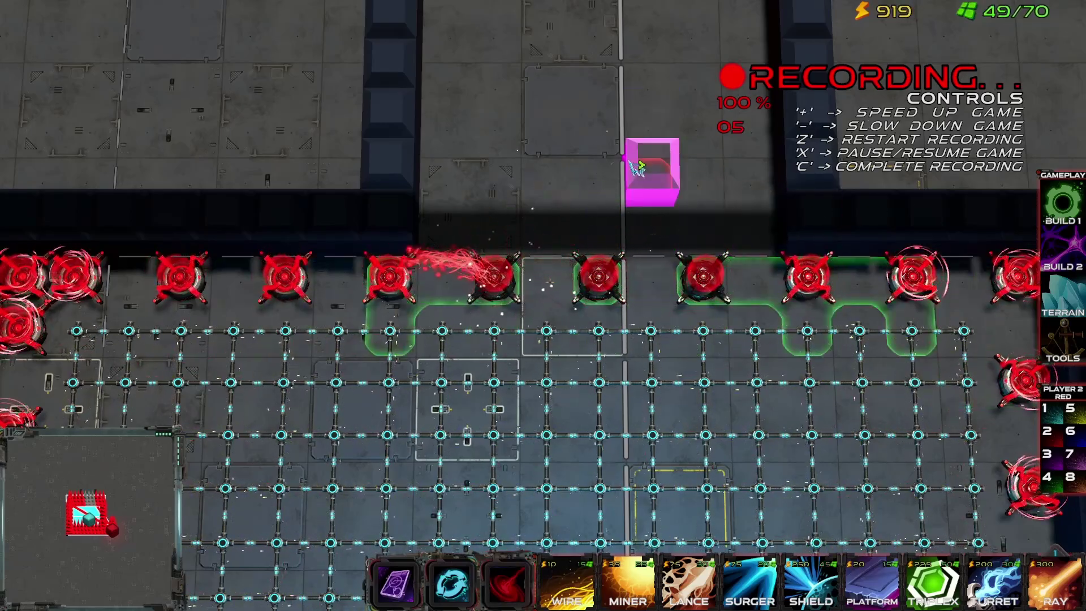
{"action": "key", "text": "c"}
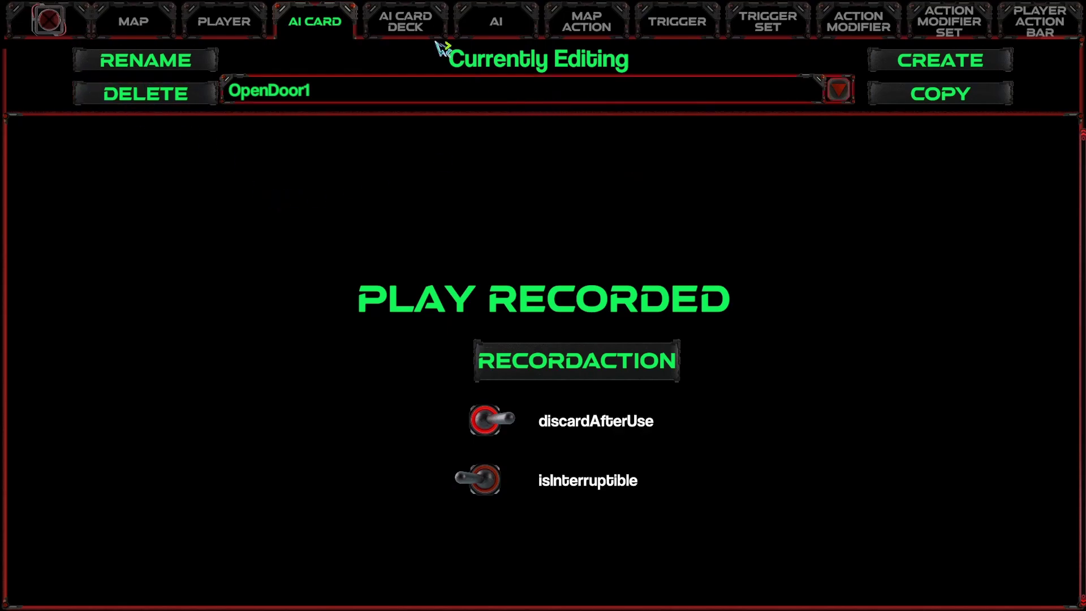
Move the OpenDoor1 card ahead of PushPlayer in the PushPlayerDeck AI card deck.
{"action": "left_click", "coordinate": [412, 28]}
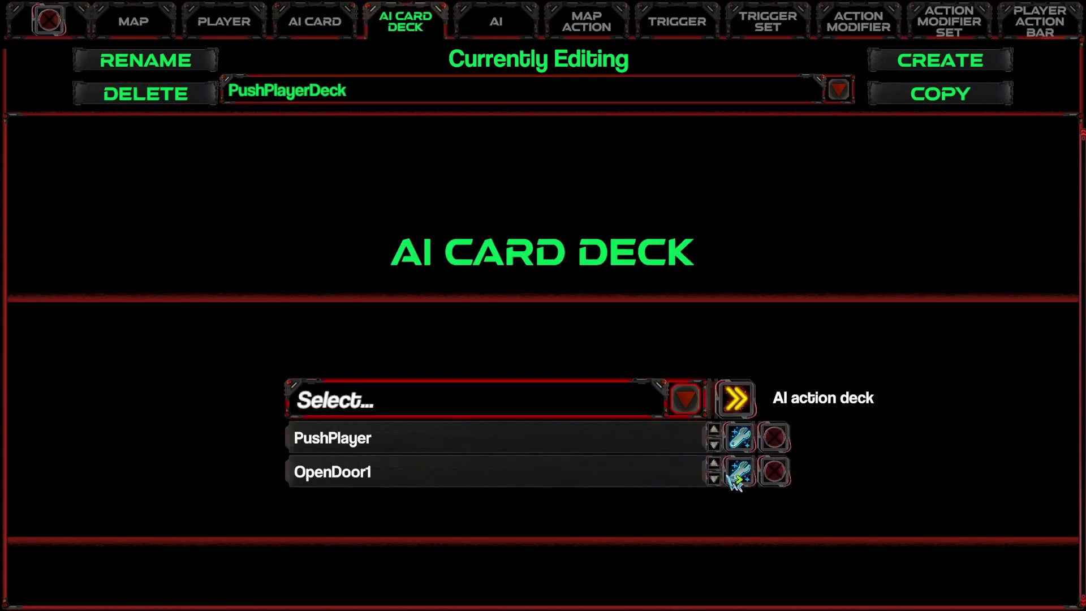
{"action": "left_click", "coordinate": [714, 463]}
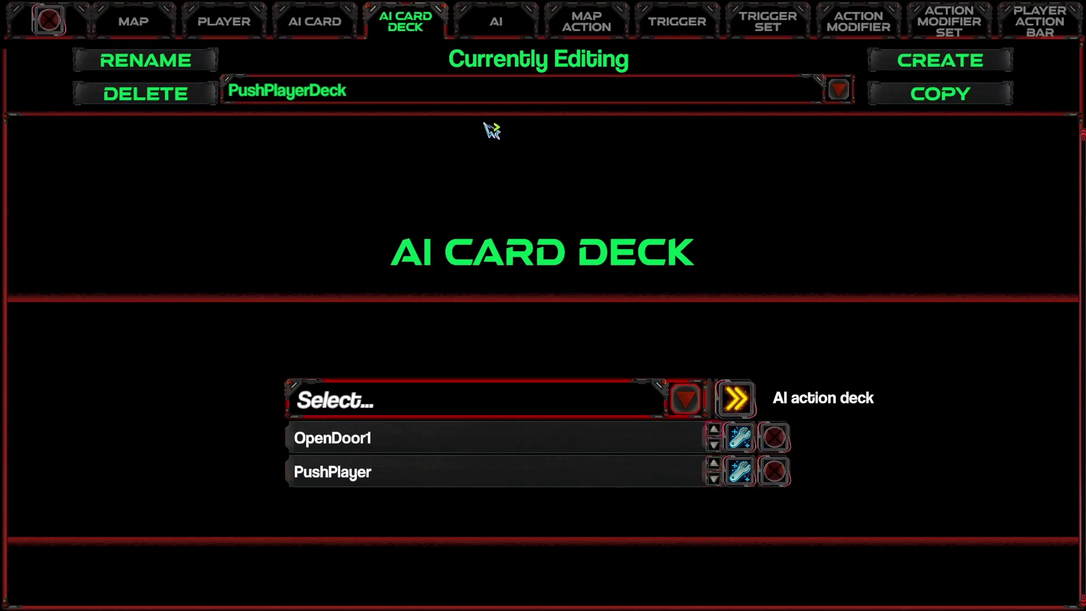
Test the Bound_V1 map to check how the AI plays the reordered deck, and return to map editing.
{"action": "left_click", "coordinate": [142, 34]}
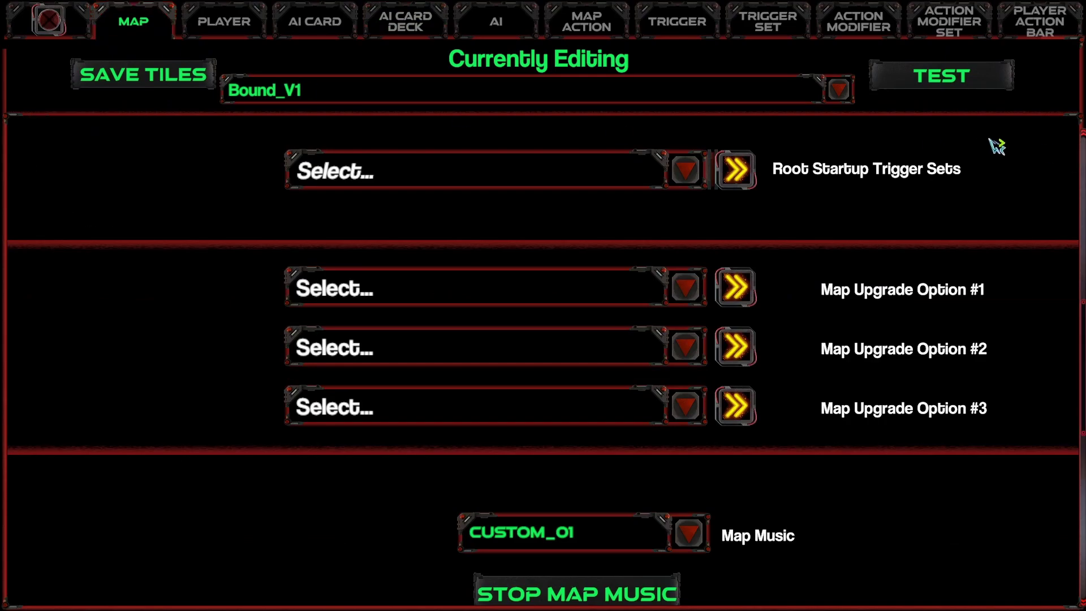
{"action": "left_click", "coordinate": [952, 79]}
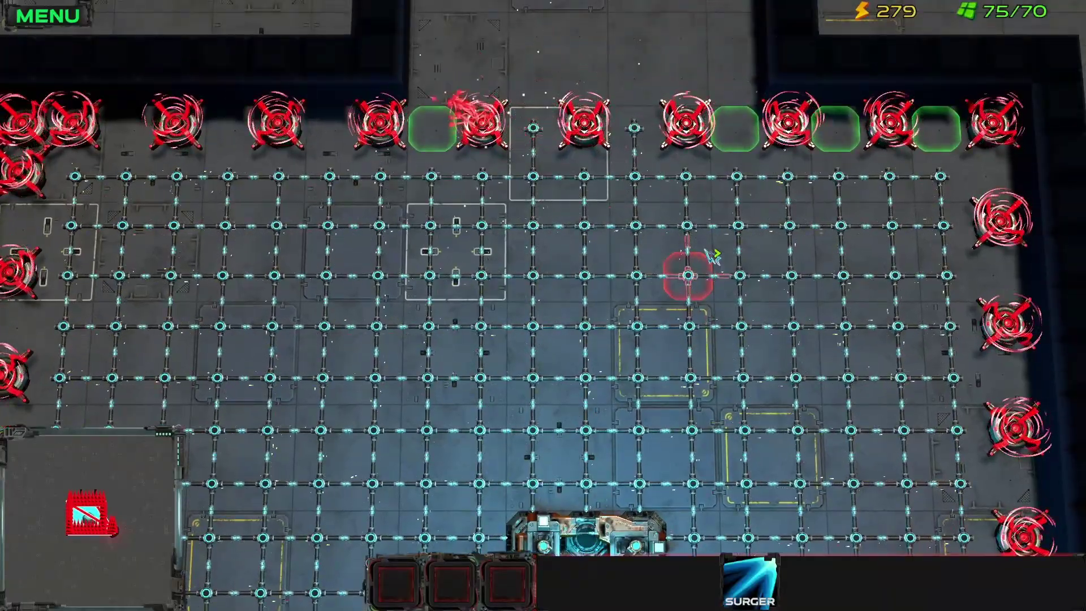
{"action": "left_click", "coordinate": [735, 225]}
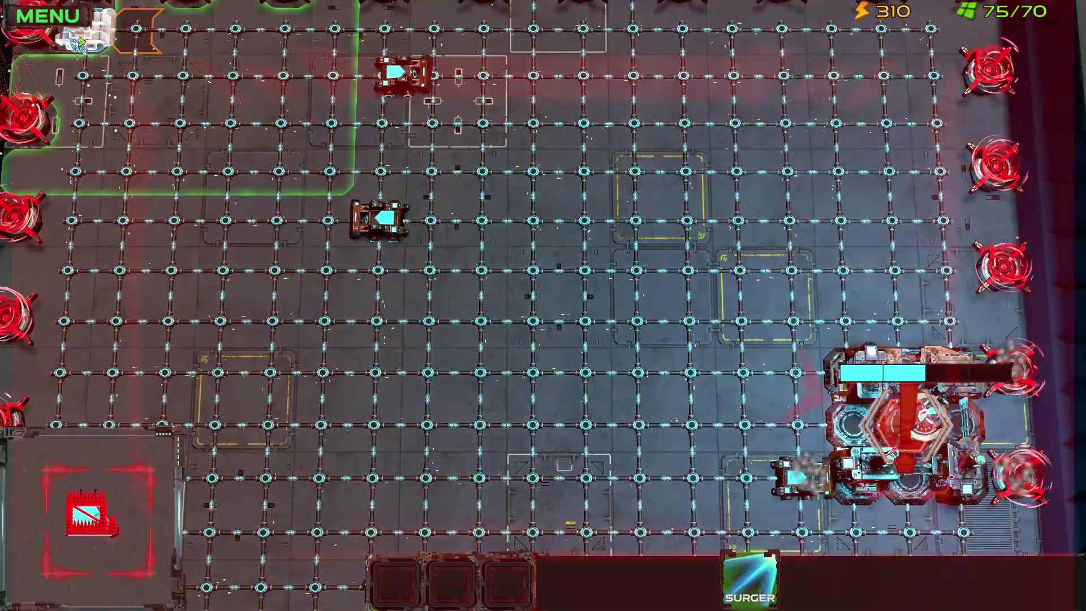
{"action": "key", "text": "Escape"}
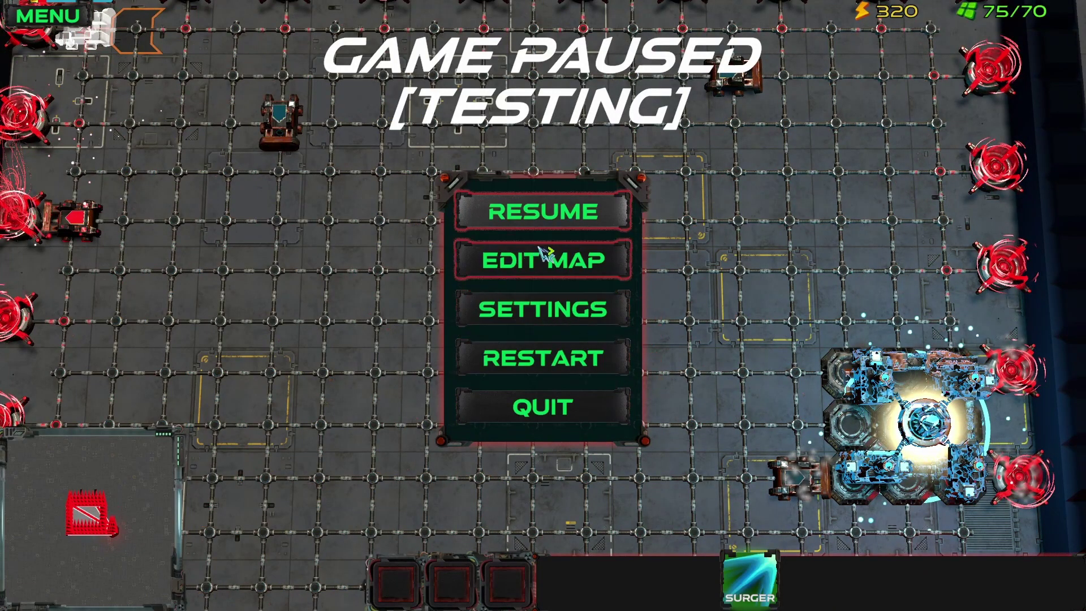
{"action": "left_click", "coordinate": [568, 264]}
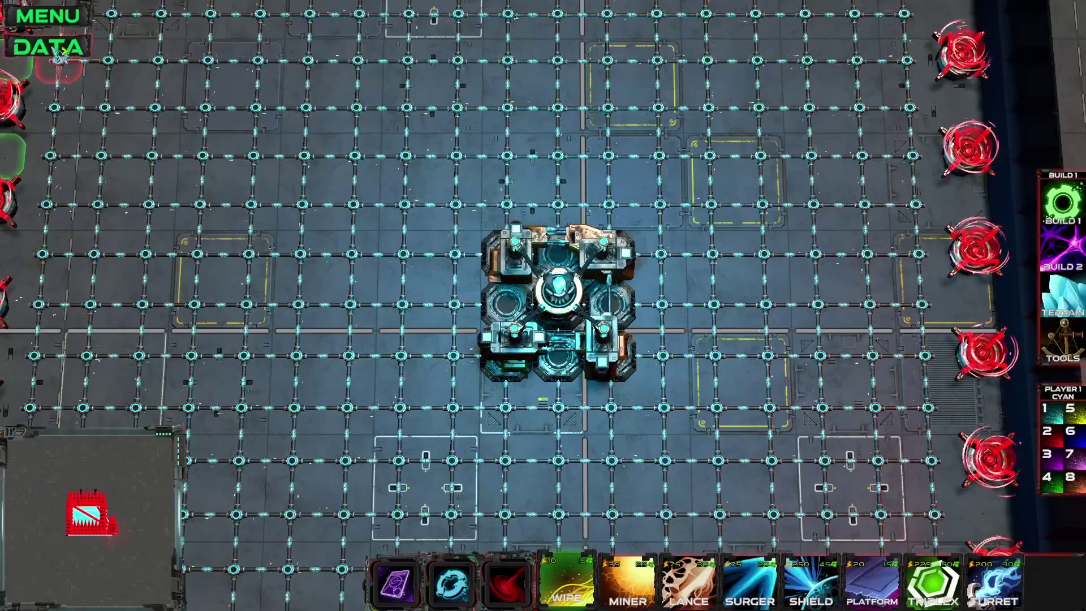
Remove the OpenDoor1 card from the PushPlayerDeck AI card deck.
{"action": "left_click", "coordinate": [53, 48]}
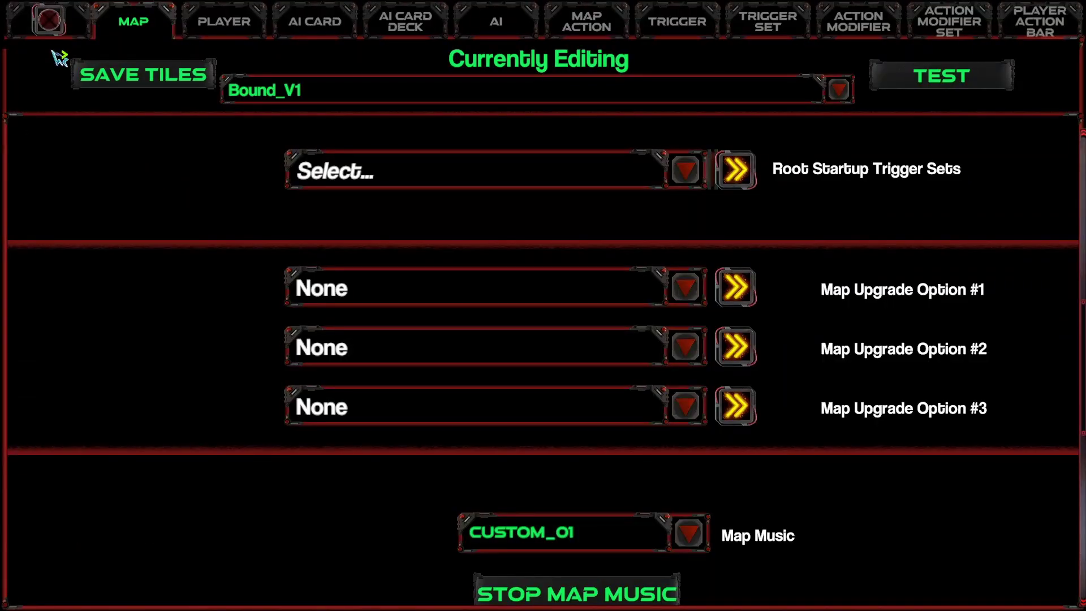
{"action": "left_click", "coordinate": [435, 31]}
{"action": "left_click", "coordinate": [316, 94]}
{"action": "left_click", "coordinate": [308, 147]}
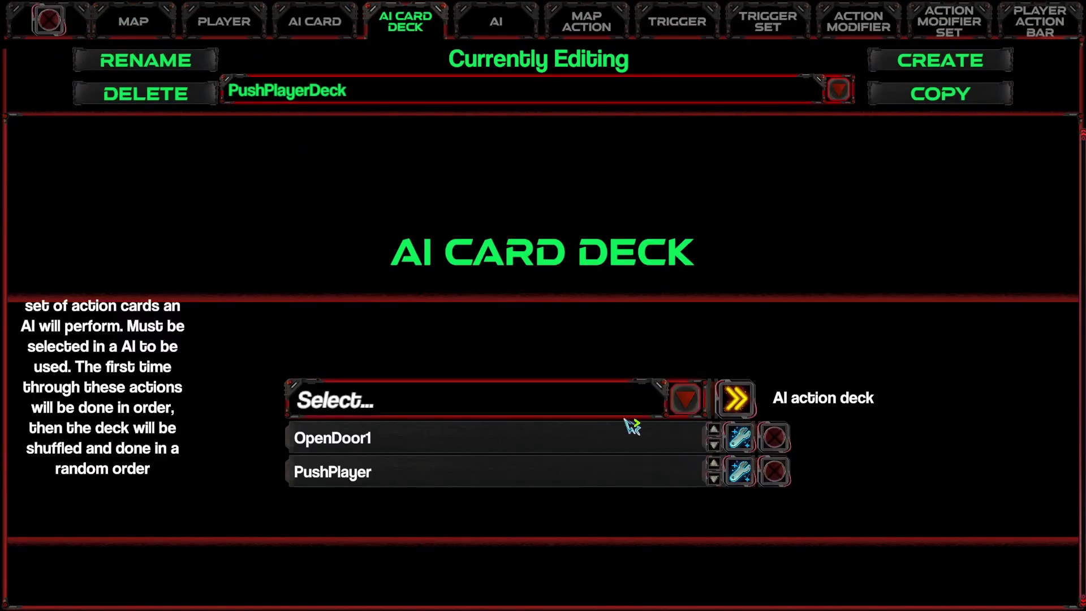
{"action": "left_click", "coordinate": [774, 438]}
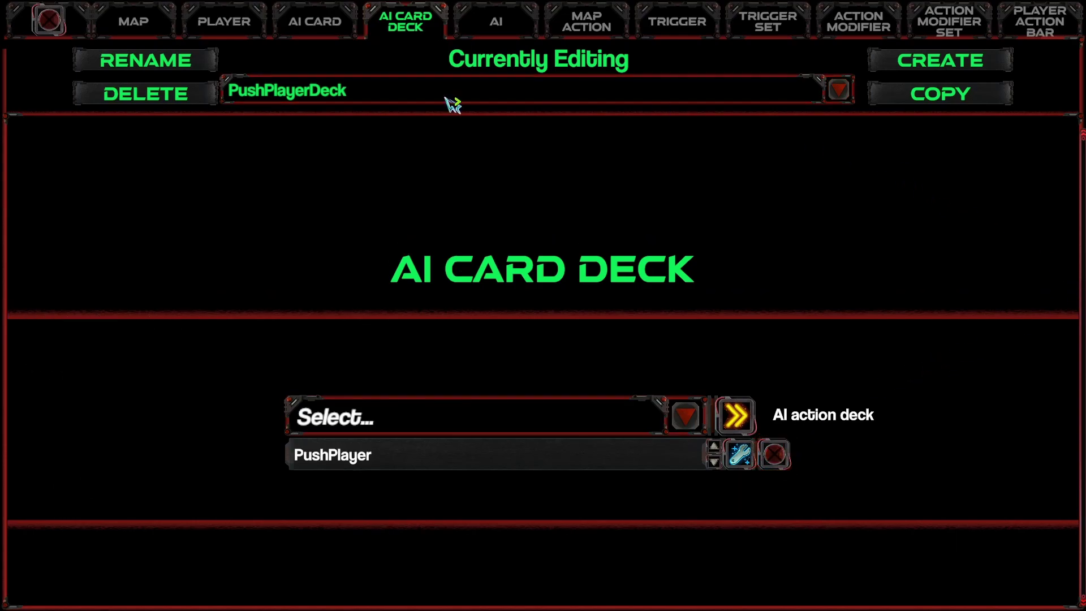
{"action": "scroll", "coordinate": [506, 209], "scroll_direction": "down", "scroll_amount": 1}
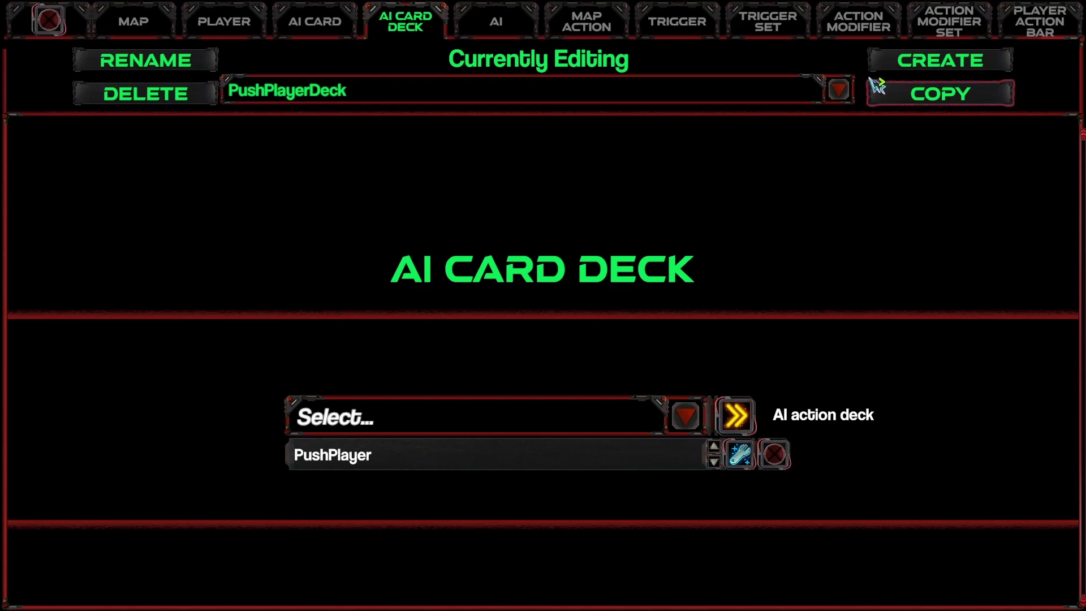
{"action": "left_click", "coordinate": [938, 71]}
{"action": "left_click", "coordinate": [552, 308]}
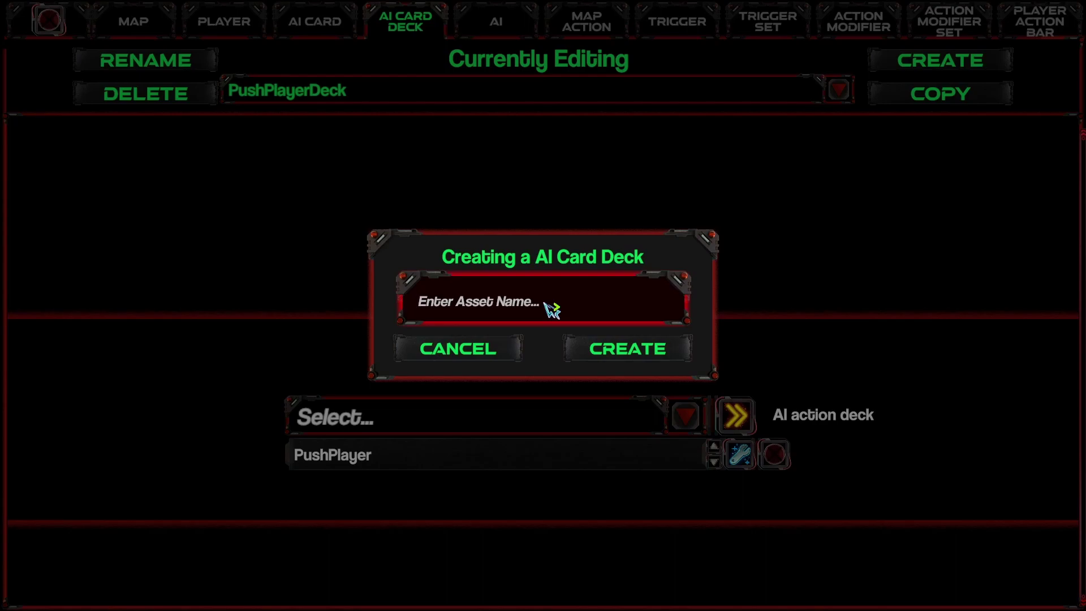
{"action": "type", "text": "RedPlayerDeck"}
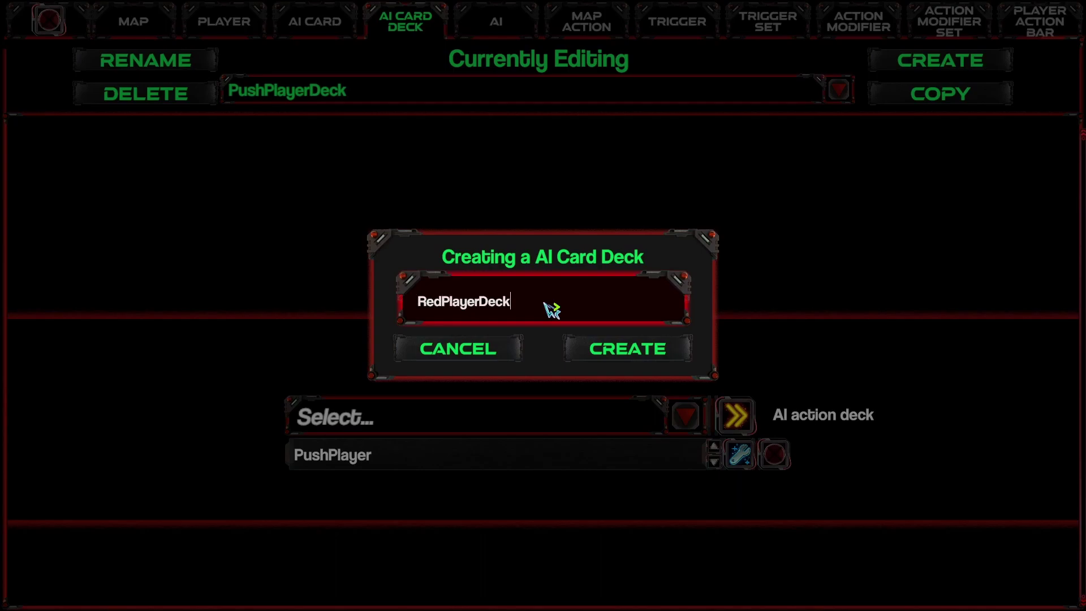
{"action": "left_click", "coordinate": [636, 354]}
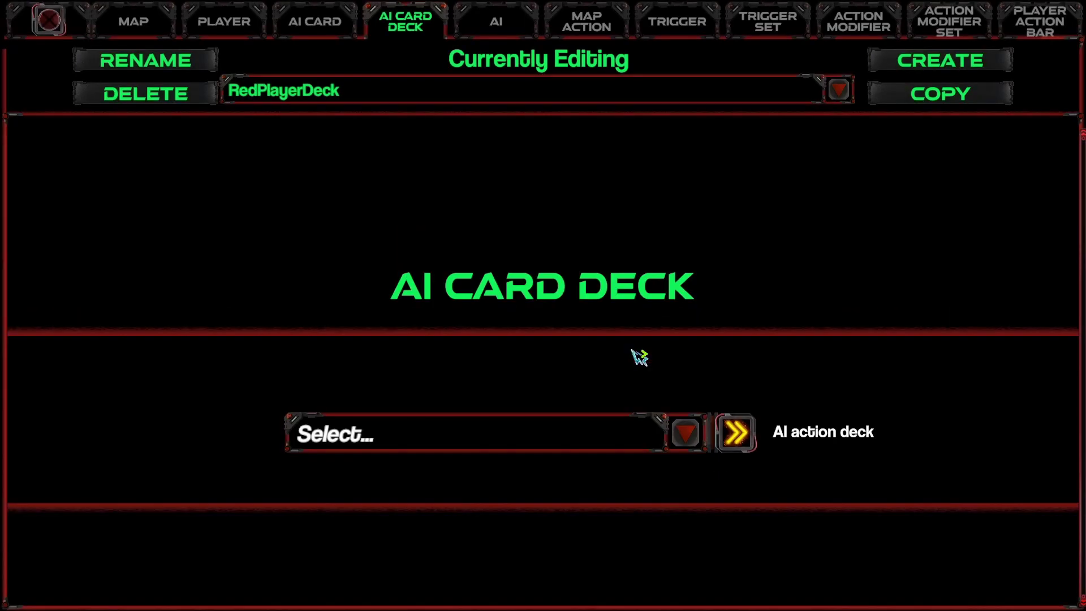
{"action": "left_click", "coordinate": [403, 445]}
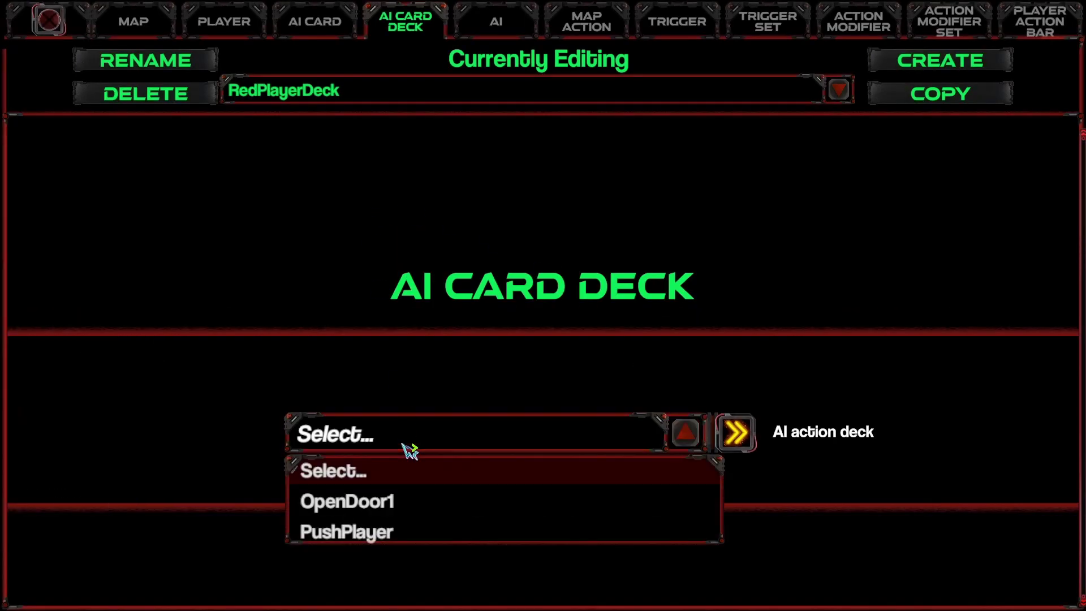
{"action": "left_click", "coordinate": [387, 501]}
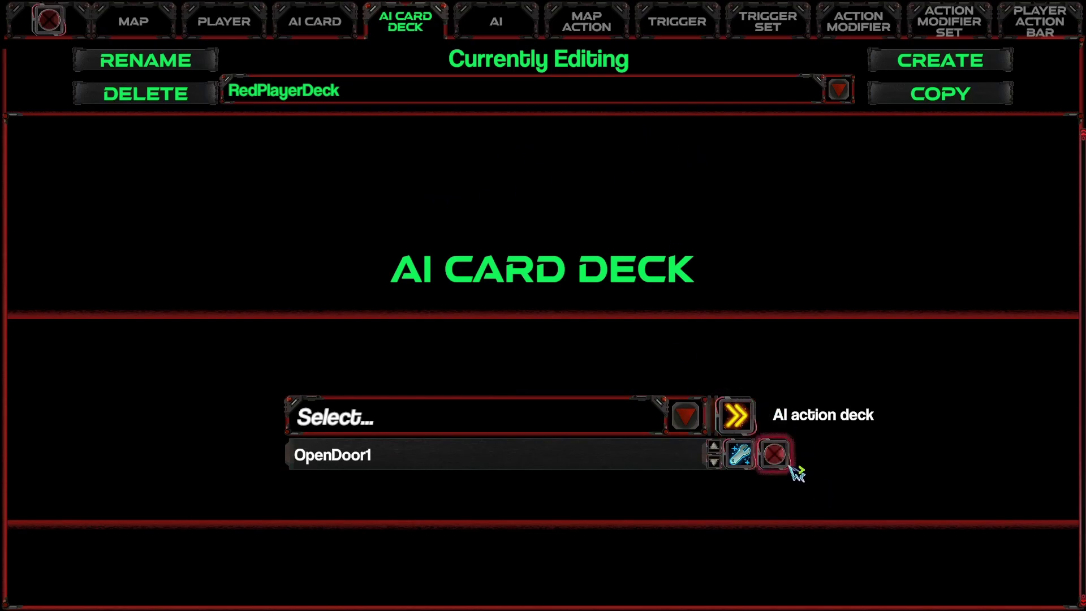
{"action": "left_click", "coordinate": [774, 454]}
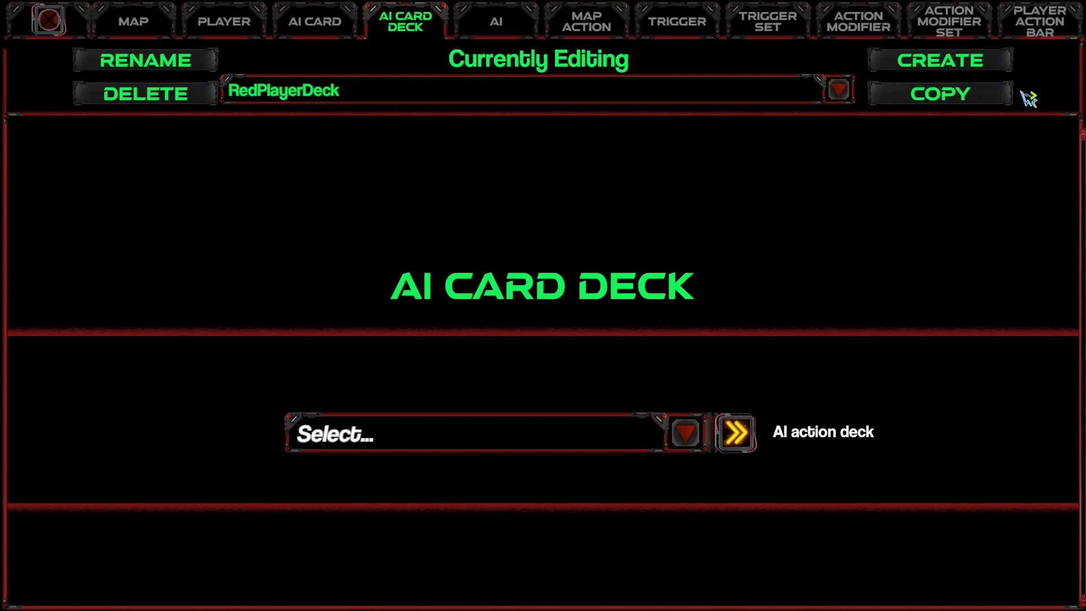
{"action": "left_click", "coordinate": [146, 97]}
{"action": "left_click", "coordinate": [641, 334]}
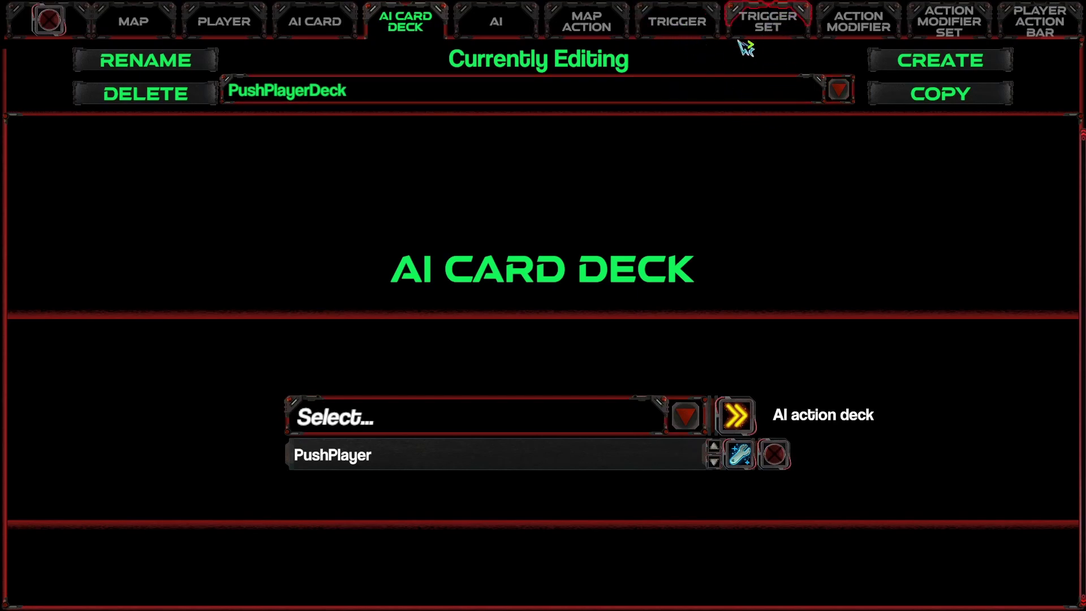
Create a trigger set named OpeningDoorsTriggers of the type Set and set its completion type to Sequence.
{"action": "left_click", "coordinate": [768, 23]}
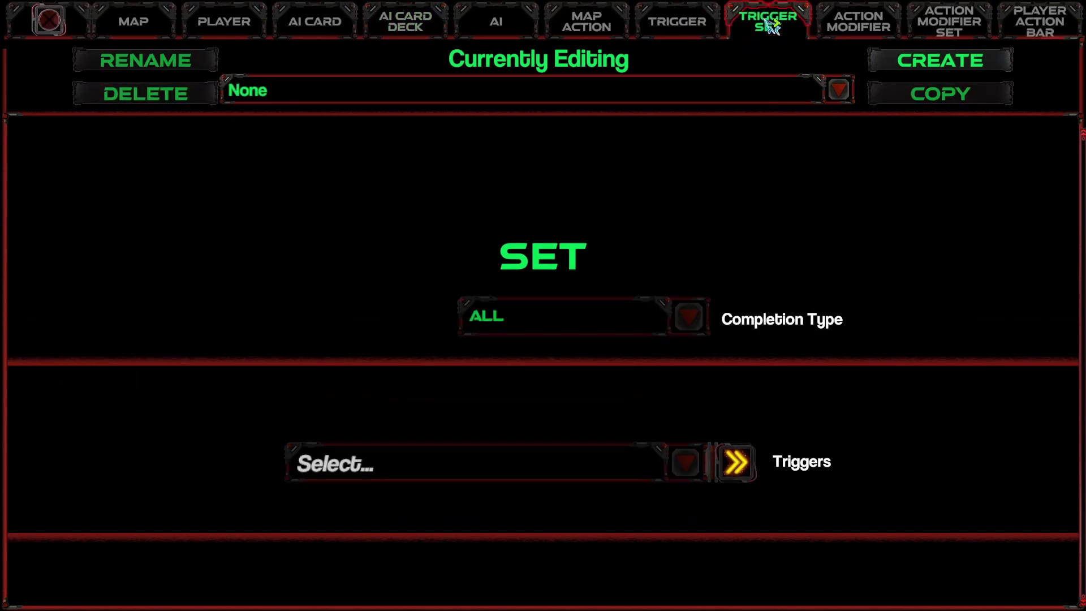
{"action": "left_click", "coordinate": [939, 67]}
{"action": "type", "text": "OpeningDoorsTriggers"}
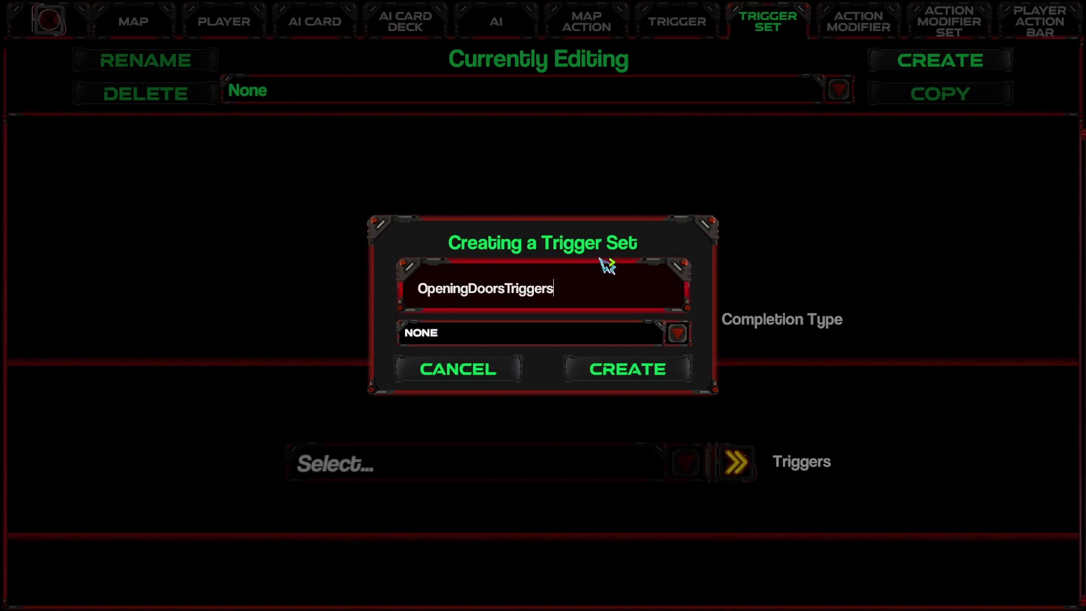
{"action": "left_click", "coordinate": [536, 333]}
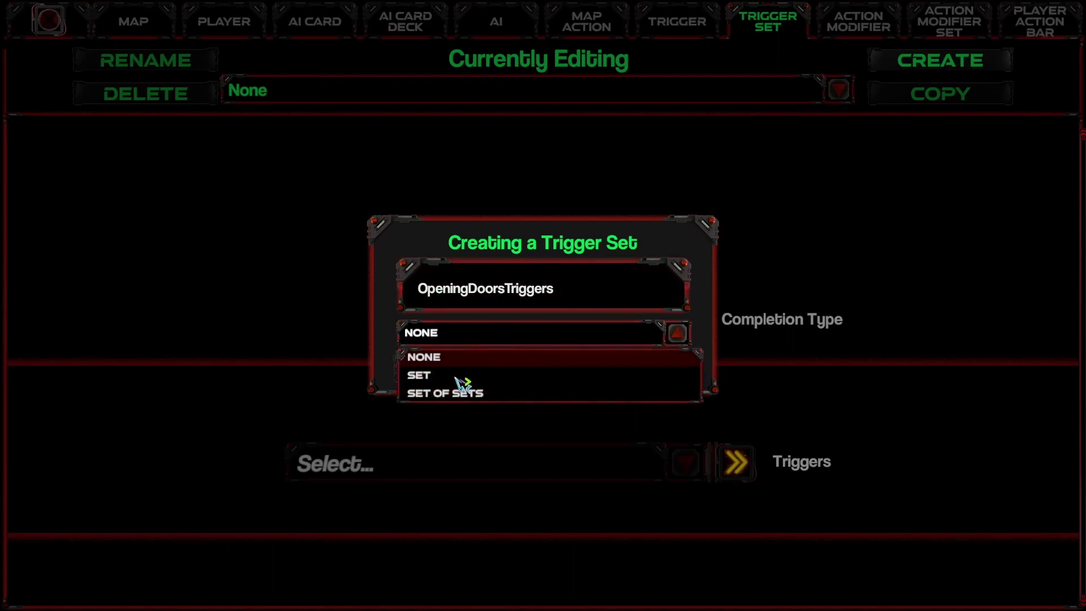
{"action": "left_click", "coordinate": [498, 378]}
{"action": "left_click", "coordinate": [632, 374]}
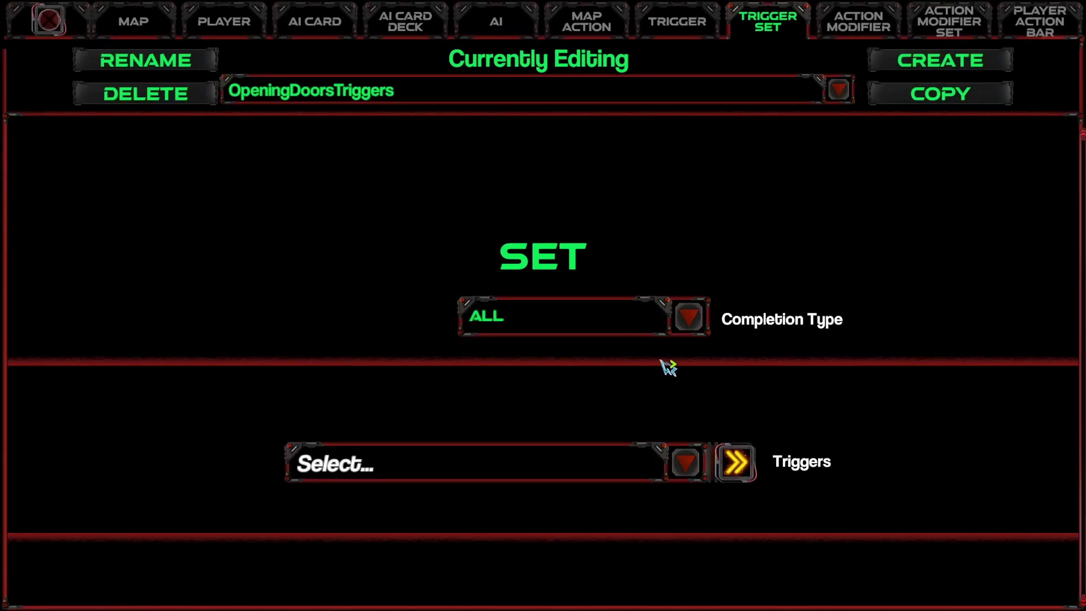
{"action": "left_click", "coordinate": [588, 322]}
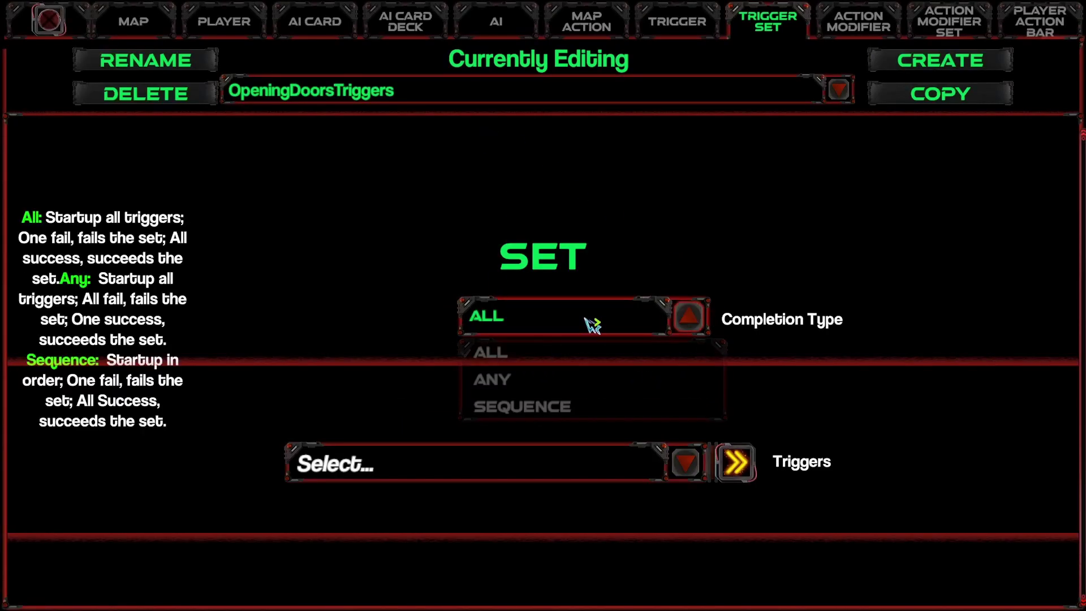
{"action": "left_click", "coordinate": [550, 409]}
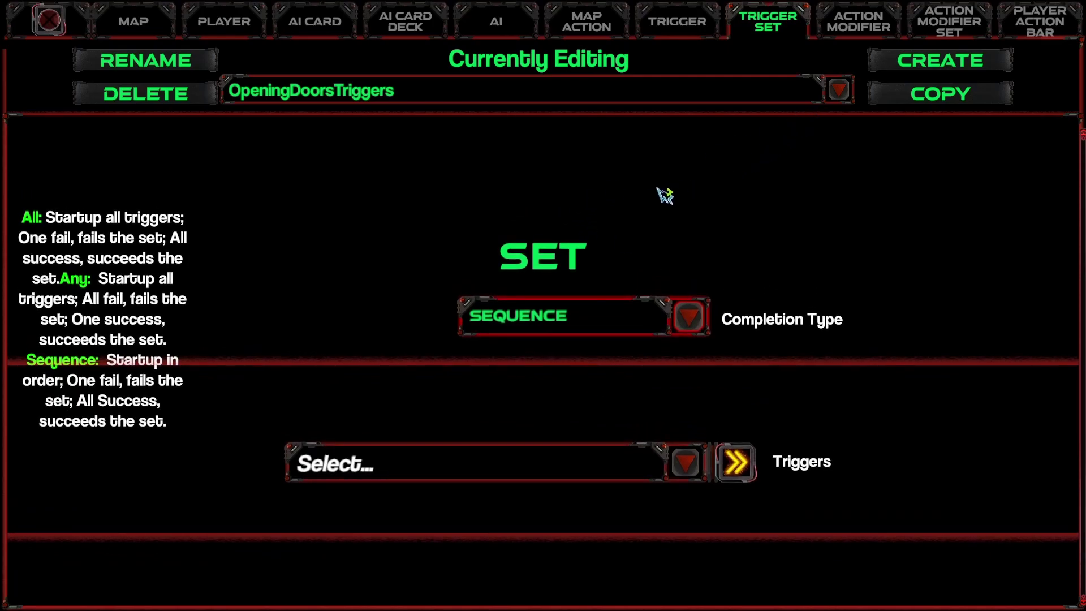
Create a trigger named OpenDoor1 of the type Execute.
{"action": "left_click", "coordinate": [675, 28]}
{"action": "left_click", "coordinate": [945, 63]}
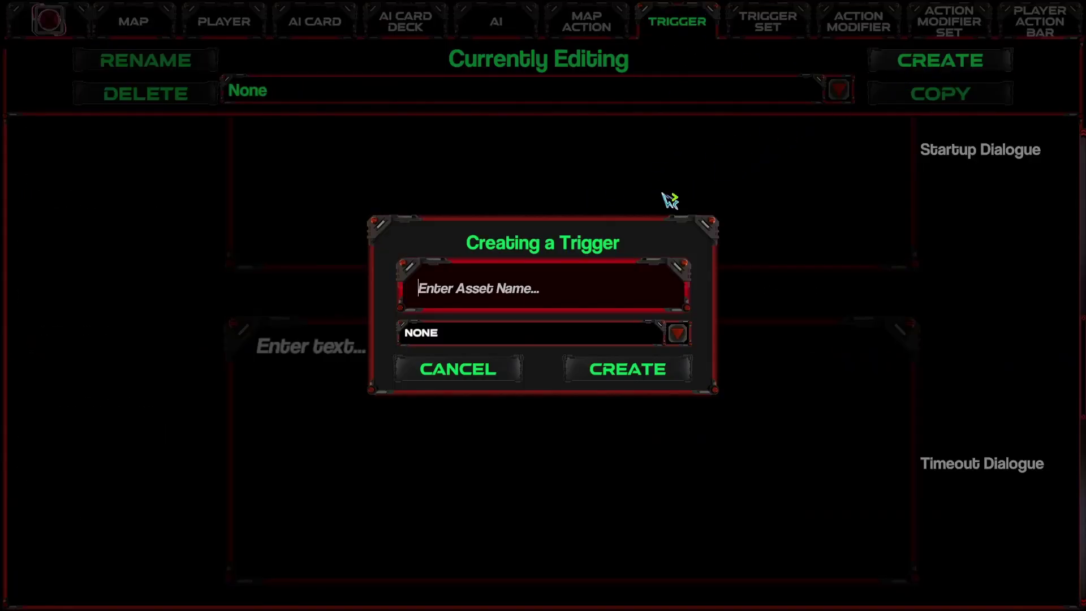
{"action": "type", "text": "OpenDoor1"}
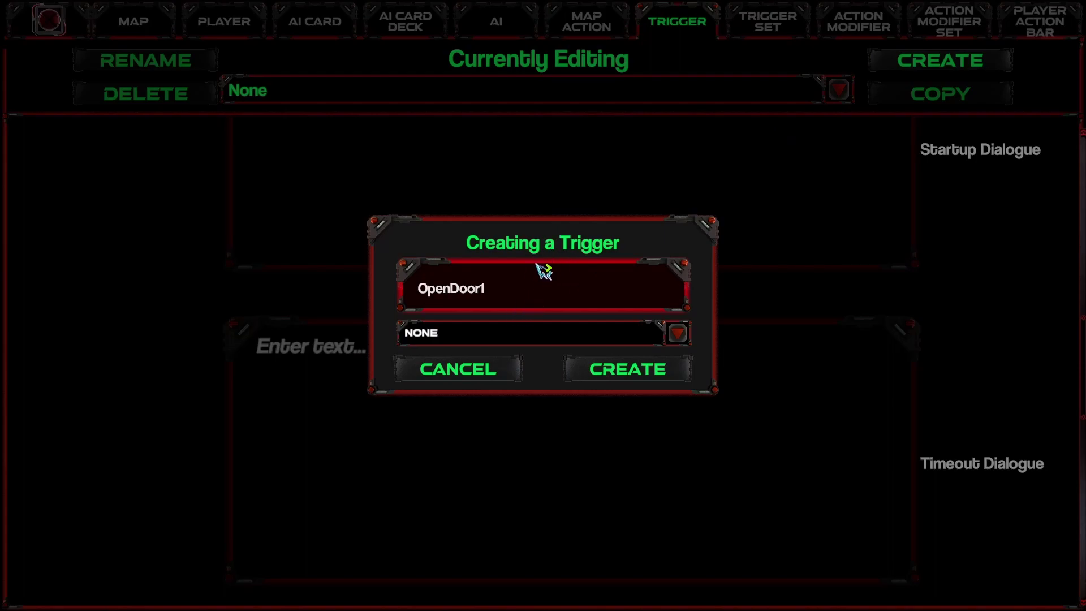
{"action": "left_click", "coordinate": [513, 333]}
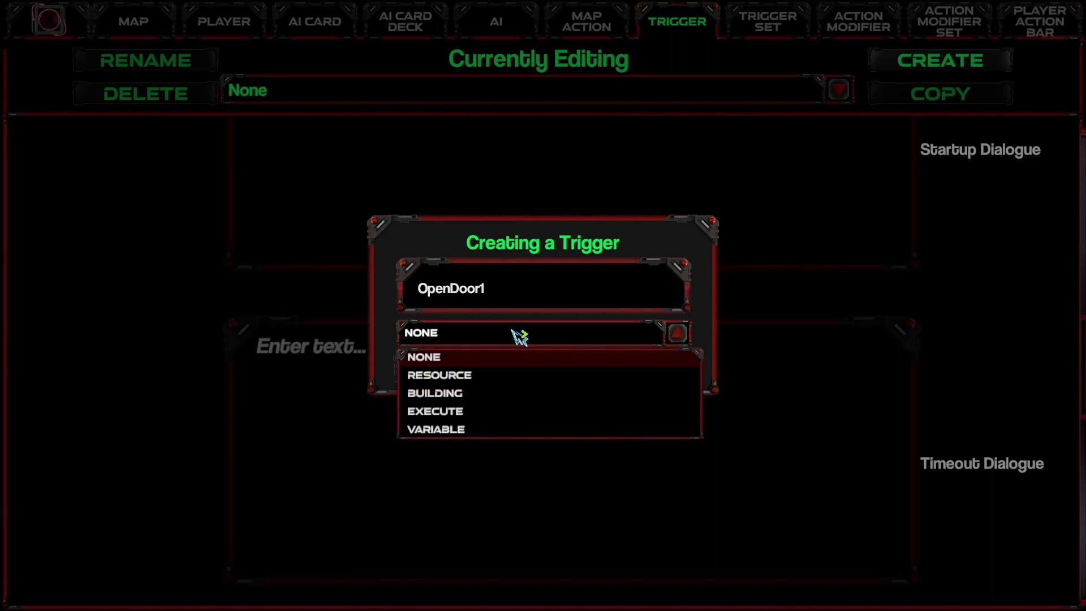
{"action": "left_click", "coordinate": [467, 416]}
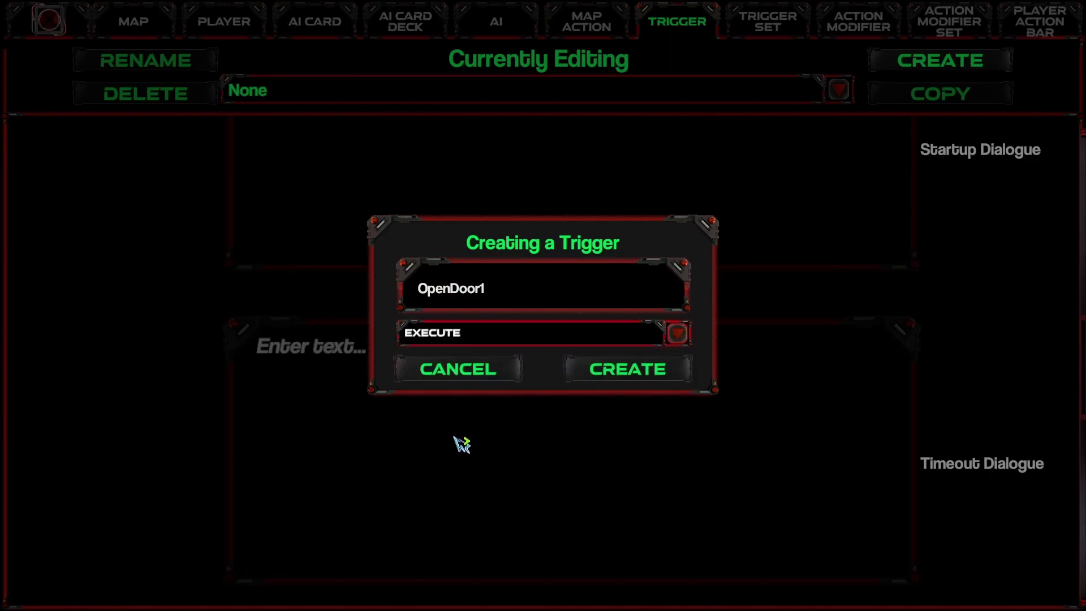
{"action": "left_click", "coordinate": [629, 387]}
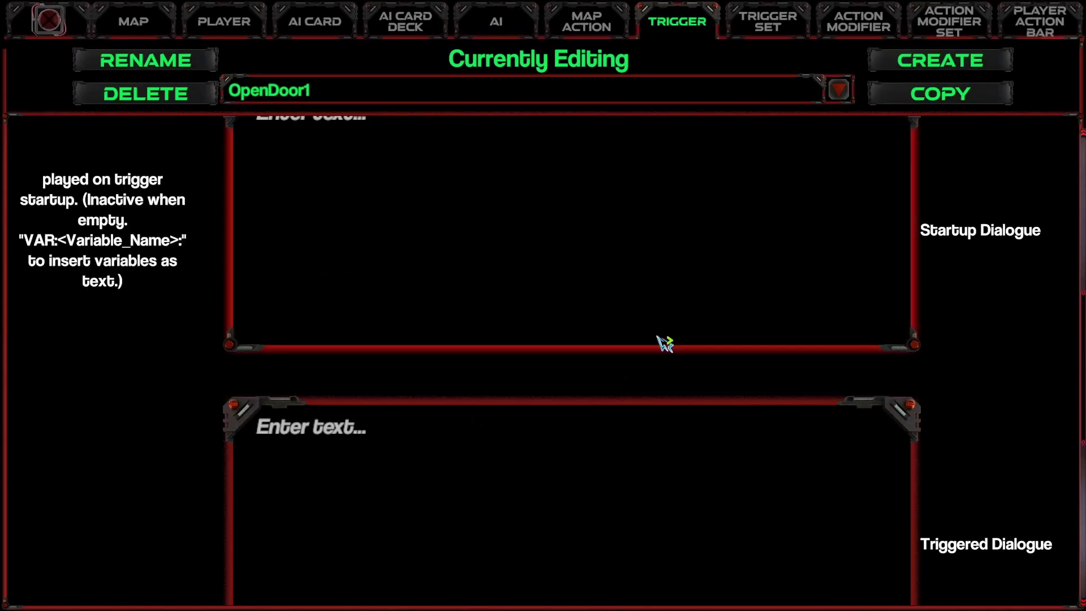
Set the OpenDoor1 trigger's delay time to 5 and turn off showing its trigger objective.
{"action": "scroll", "coordinate": [664, 368], "scroll_direction": "up", "scroll_amount": 10}
{"action": "scroll", "coordinate": [676, 371], "scroll_direction": "up", "scroll_amount": 2}
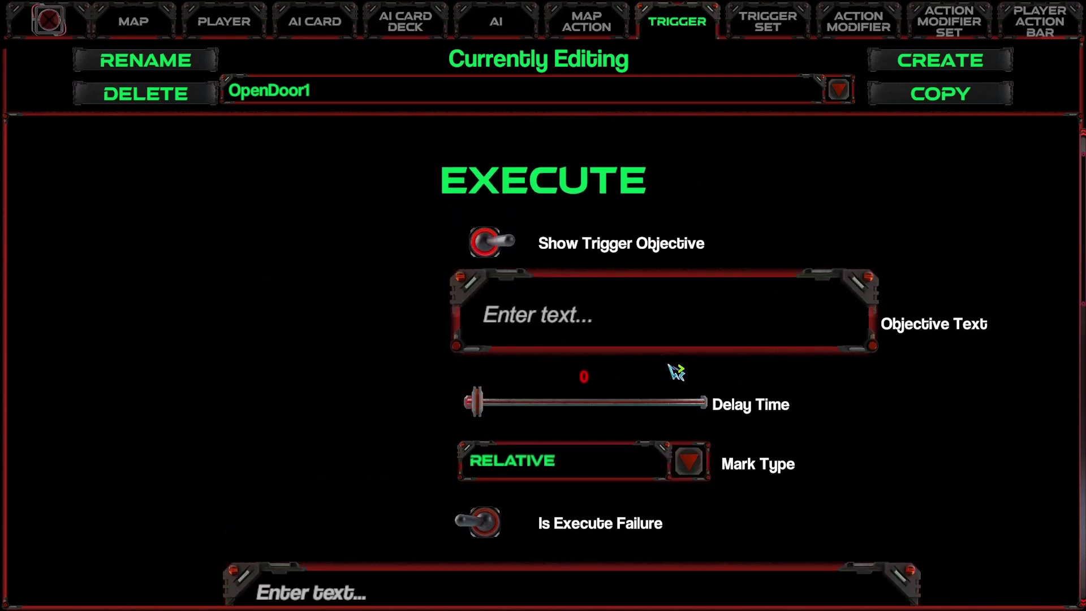
{"action": "left_click", "coordinate": [588, 345]}
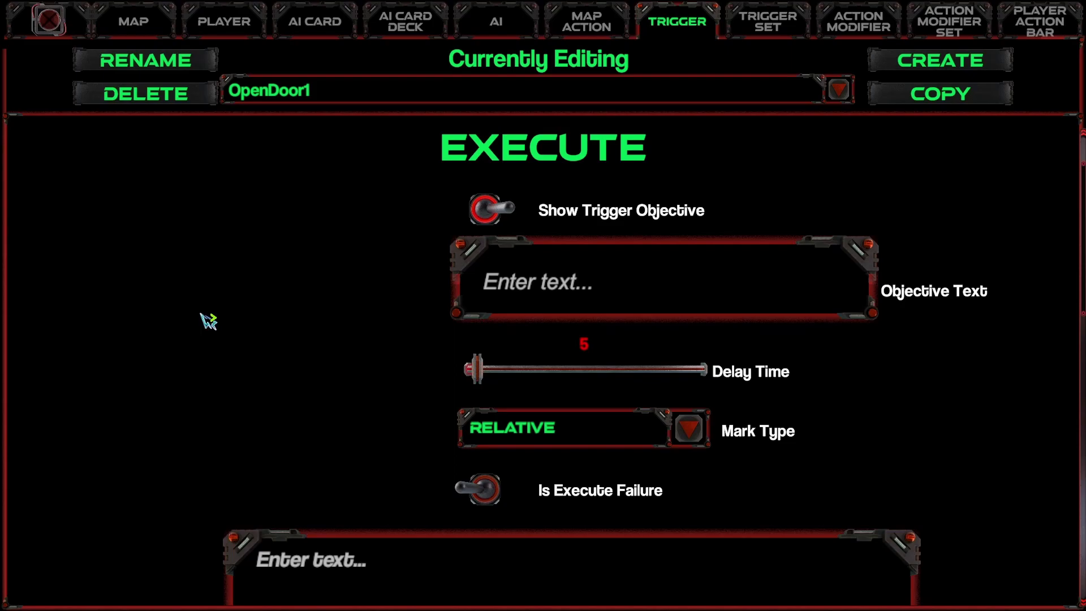
{"action": "left_click", "coordinate": [487, 206]}
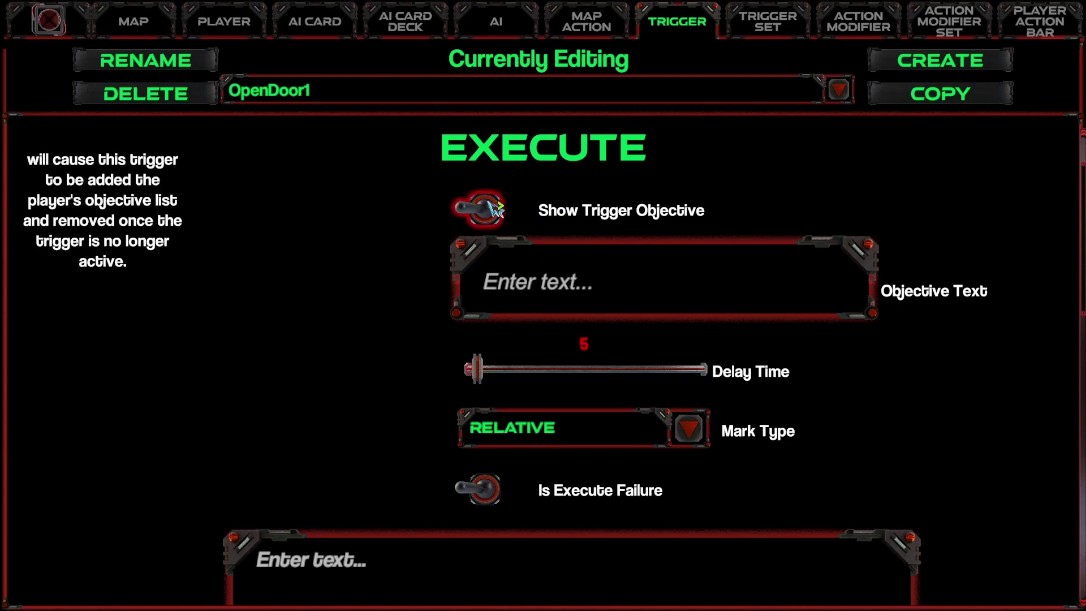
{"action": "scroll", "coordinate": [428, 318], "scroll_direction": "down", "scroll_amount": 15}
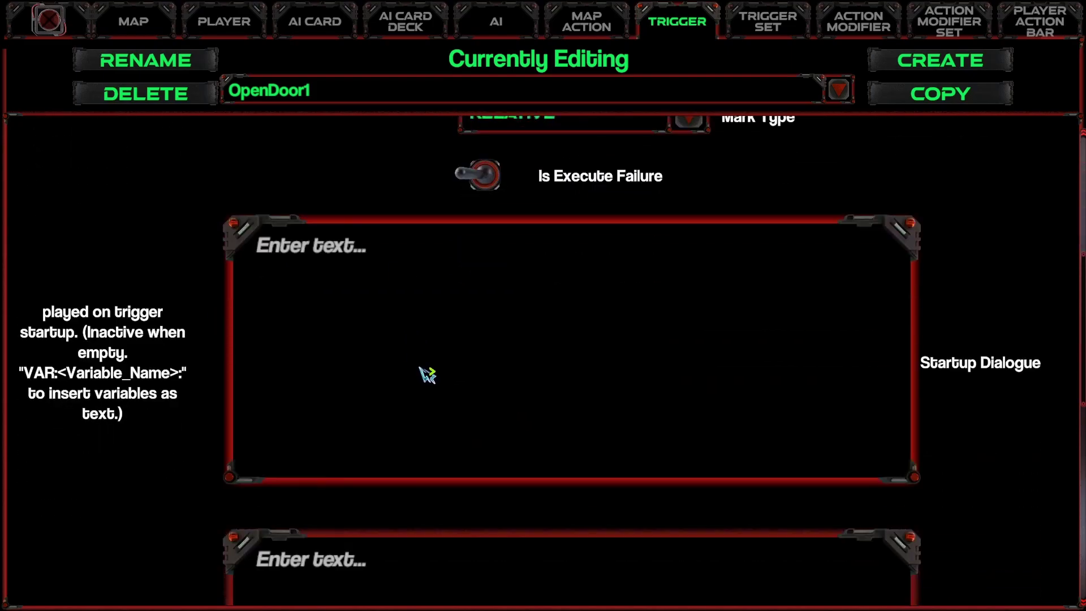
{"action": "scroll", "coordinate": [458, 389], "scroll_direction": "down", "scroll_amount": 5}
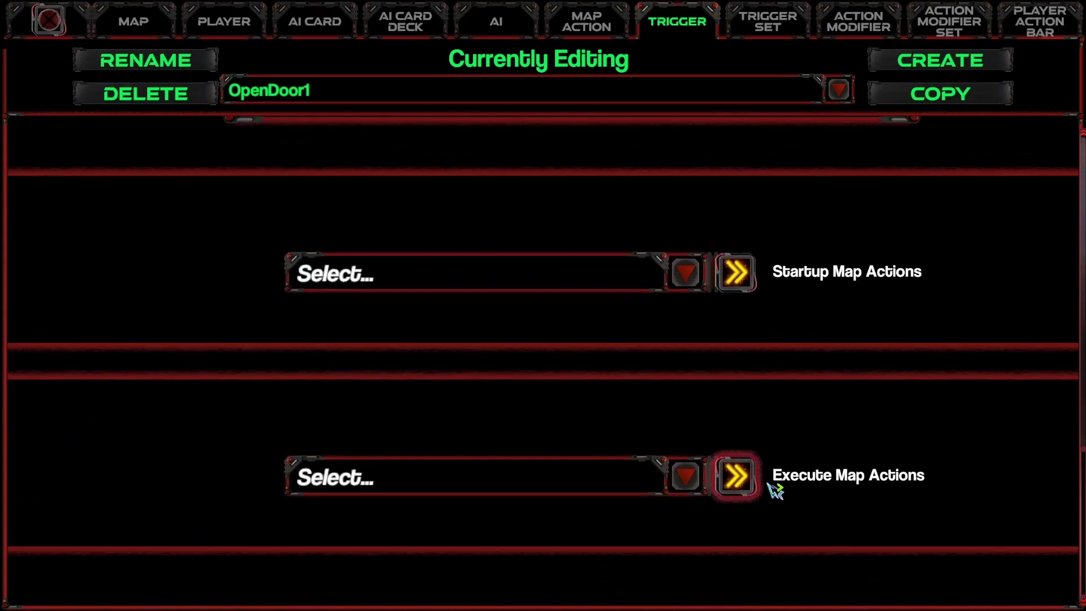
{"action": "left_click", "coordinate": [599, 487]}
{"action": "left_click", "coordinate": [599, 488]}
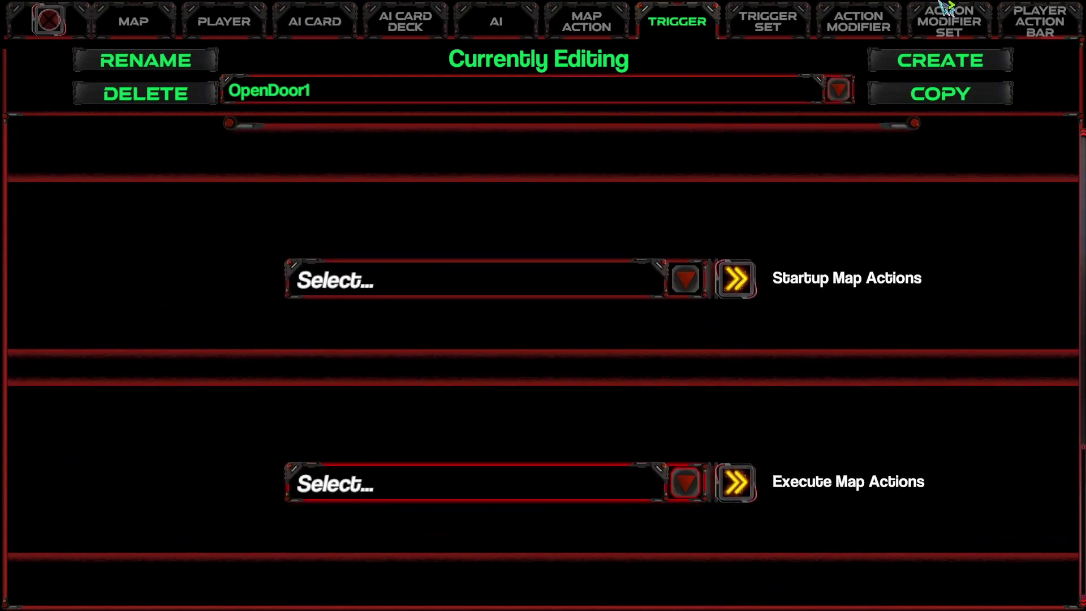
Create a map action named OpenDoor1 of the type Insert AI Card.
{"action": "left_click", "coordinate": [592, 21]}
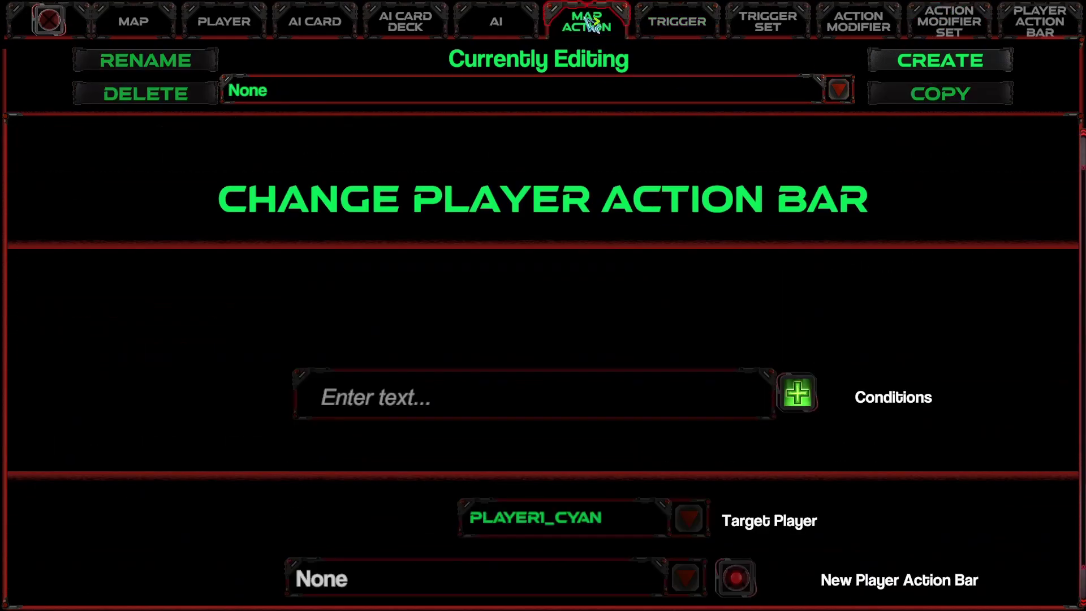
{"action": "left_click", "coordinate": [955, 79]}
{"action": "type", "text": "OpenDoor1"}
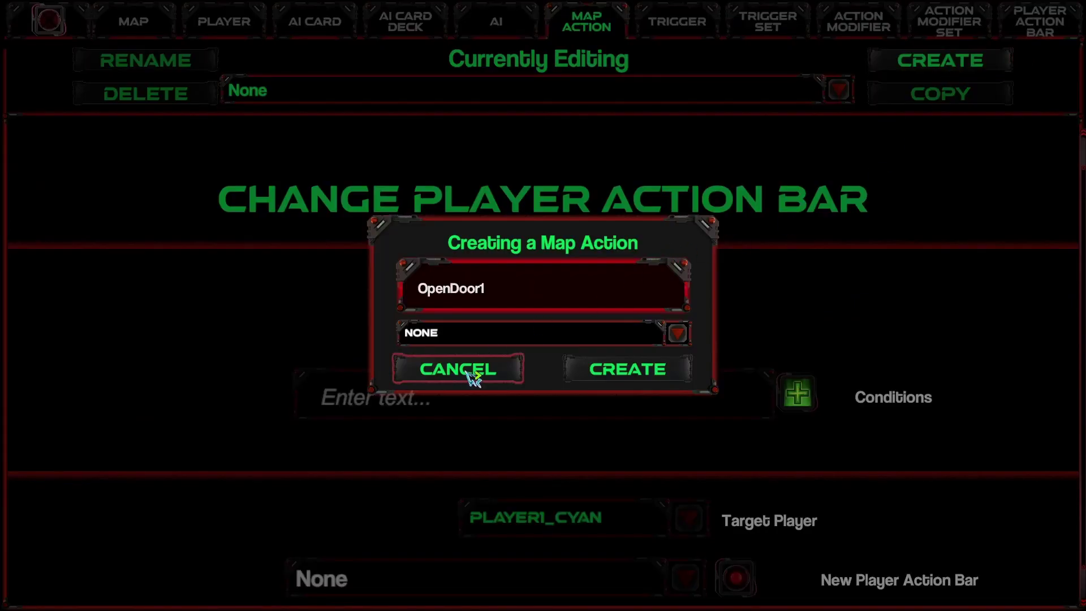
{"action": "left_click", "coordinate": [499, 339]}
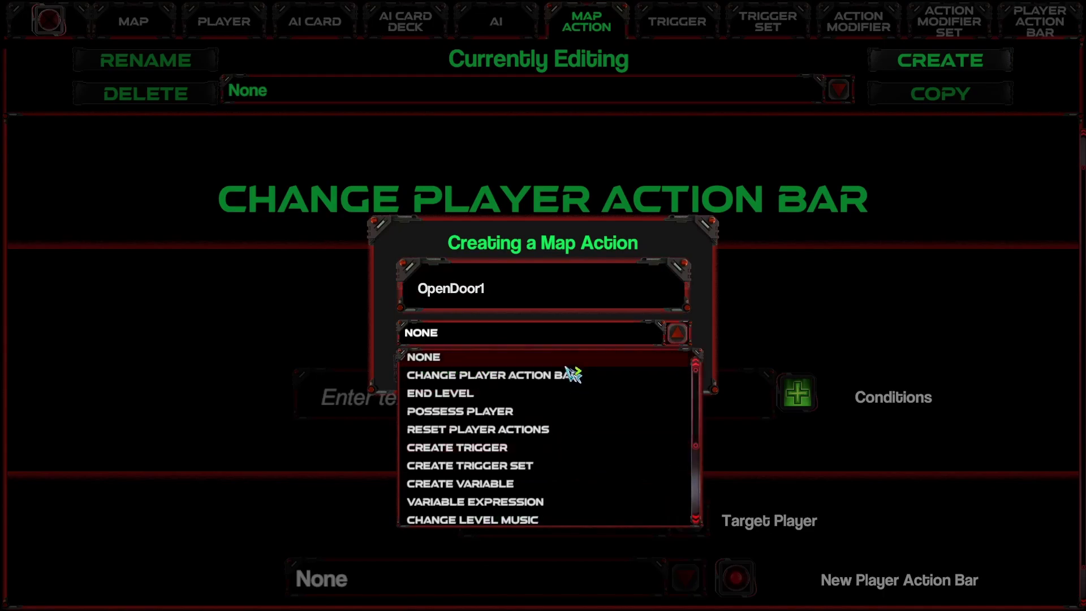
{"action": "scroll", "coordinate": [562, 398], "scroll_direction": "down", "scroll_amount": 3}
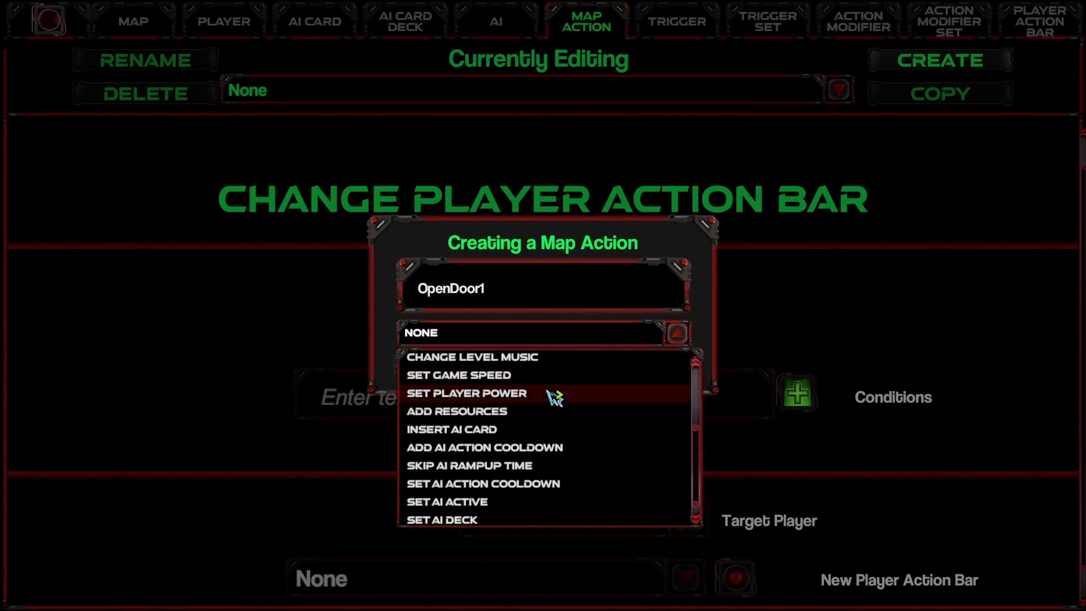
{"action": "left_click", "coordinate": [505, 429]}
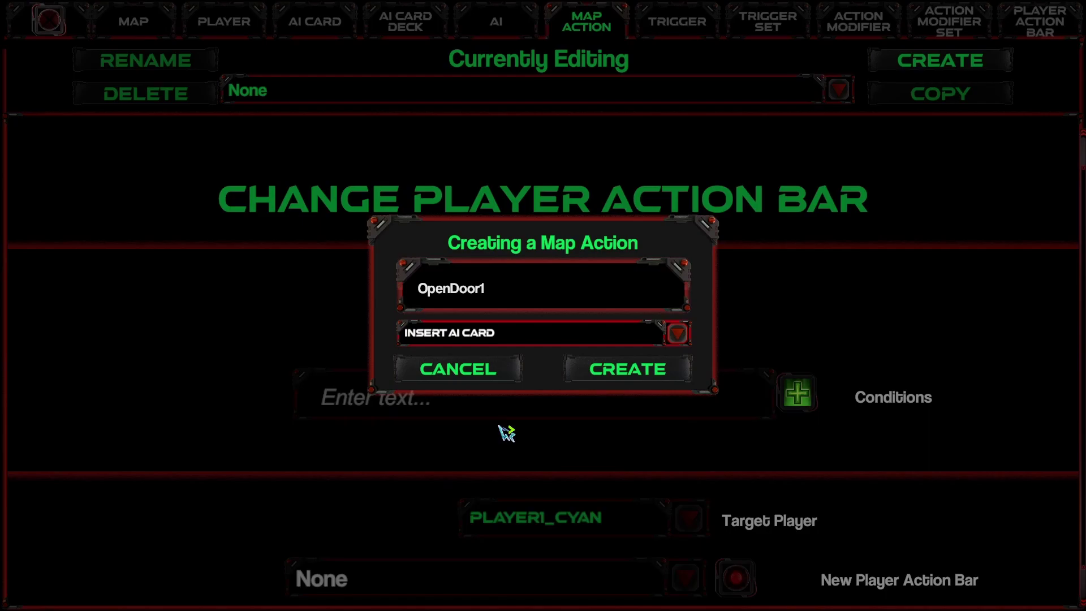
{"action": "left_click", "coordinate": [630, 380]}
Set the new card of the OpenDoor1 map action to the OpenDoor1 AI card.
{"action": "scroll", "coordinate": [543, 461], "scroll_direction": "down", "scroll_amount": 1}
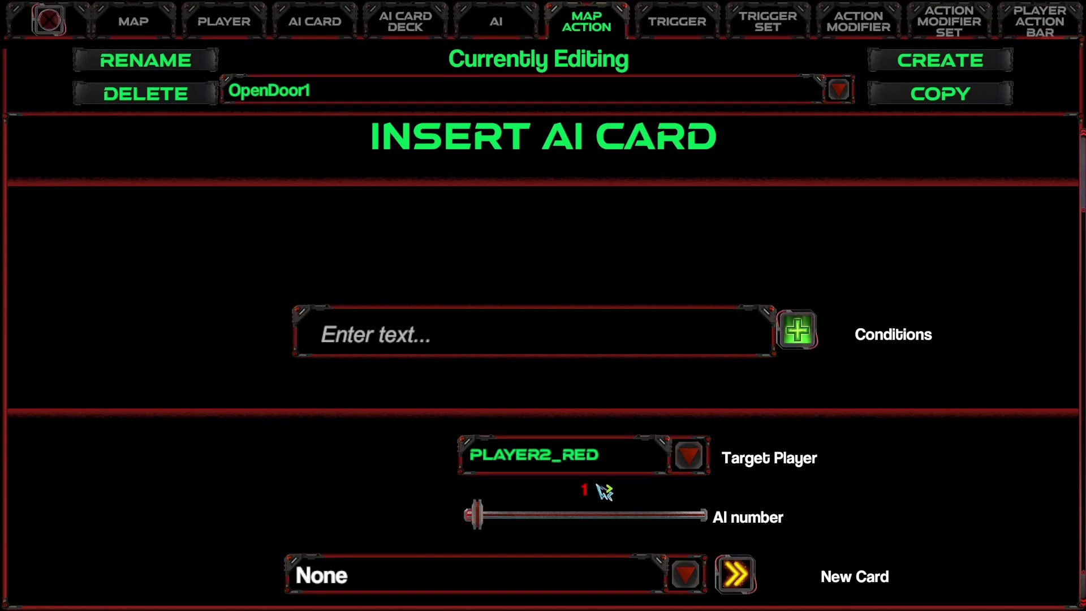
{"action": "scroll", "coordinate": [572, 254], "scroll_direction": "down", "scroll_amount": 1}
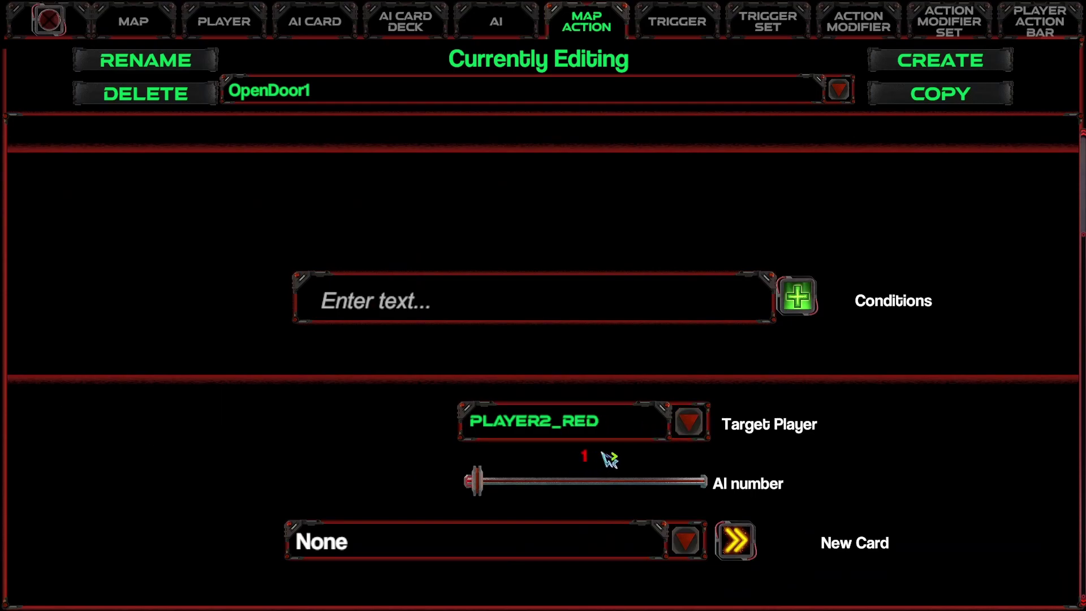
{"action": "left_click", "coordinate": [514, 544]}
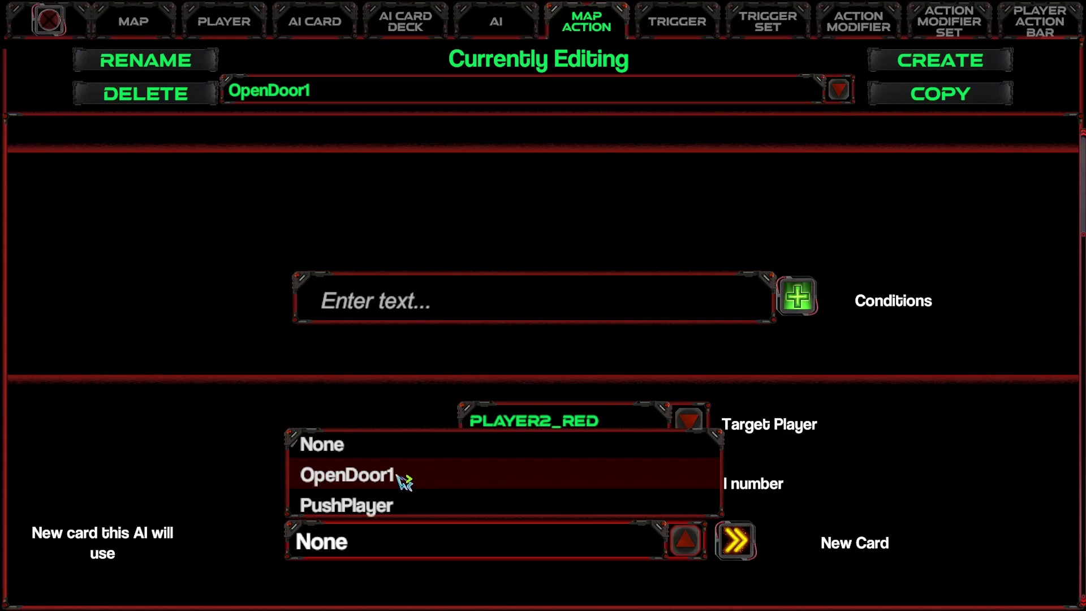
{"action": "left_click", "coordinate": [404, 479]}
{"action": "scroll", "coordinate": [394, 529], "scroll_direction": "down", "scroll_amount": 1}
{"action": "scroll", "coordinate": [394, 529], "scroll_direction": "up", "scroll_amount": 1}
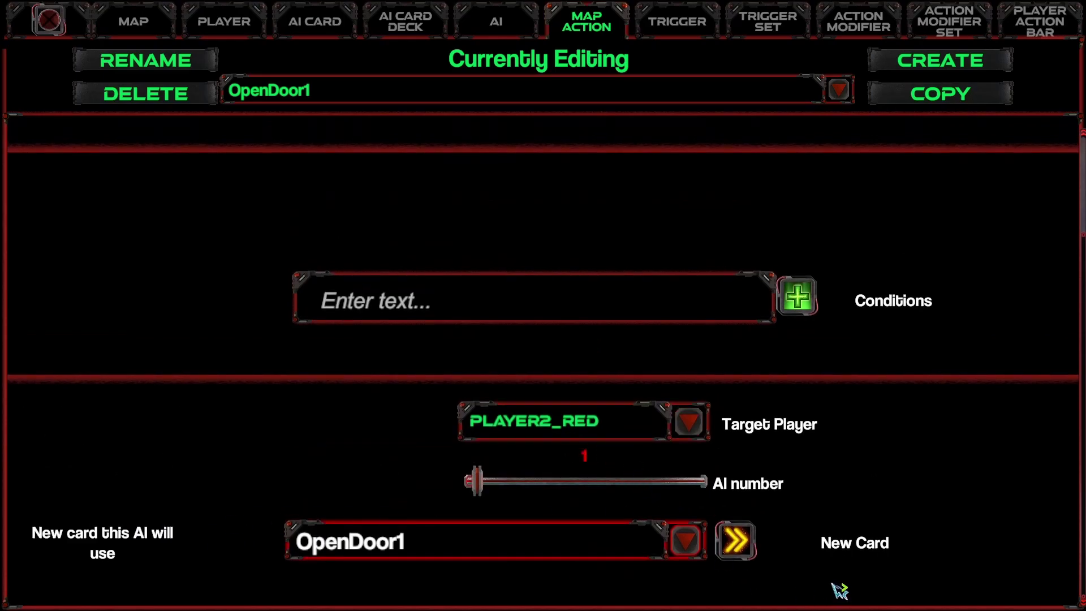
{"action": "mouse_move", "coordinate": [474, 468]}
{"action": "scroll", "coordinate": [381, 480], "scroll_direction": "up", "scroll_amount": 3}
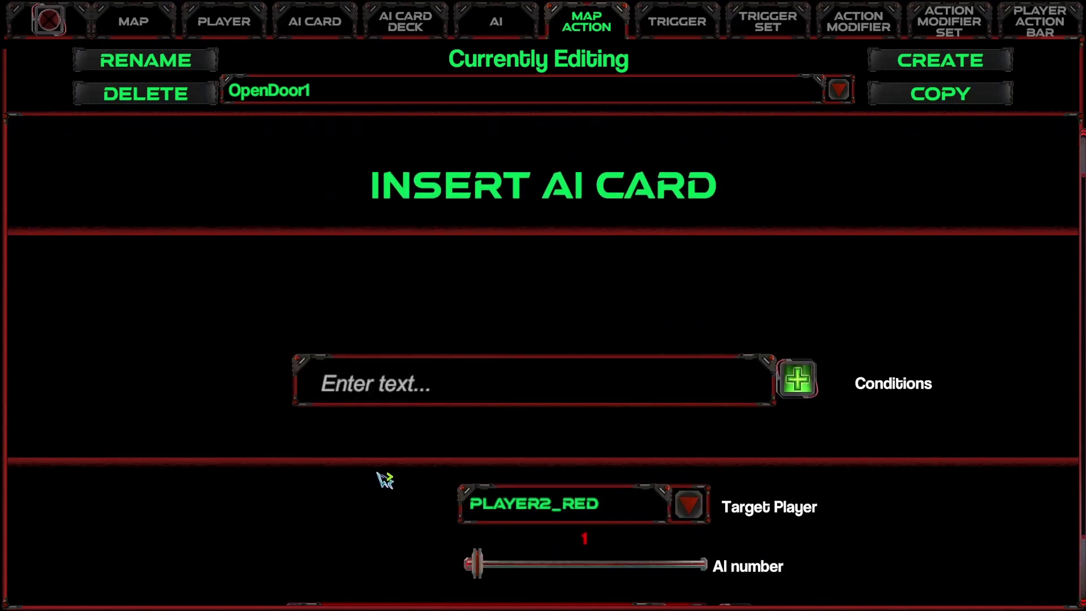
{"action": "scroll", "coordinate": [400, 484], "scroll_direction": "down", "scroll_amount": 2}
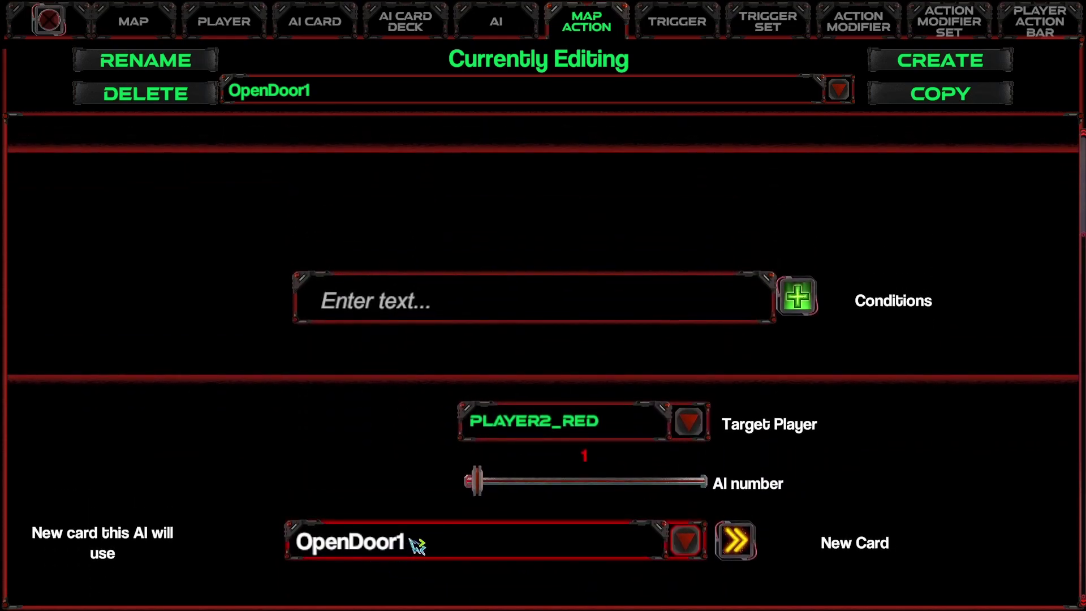
{"action": "scroll", "coordinate": [461, 490], "scroll_direction": "up", "scroll_amount": 3}
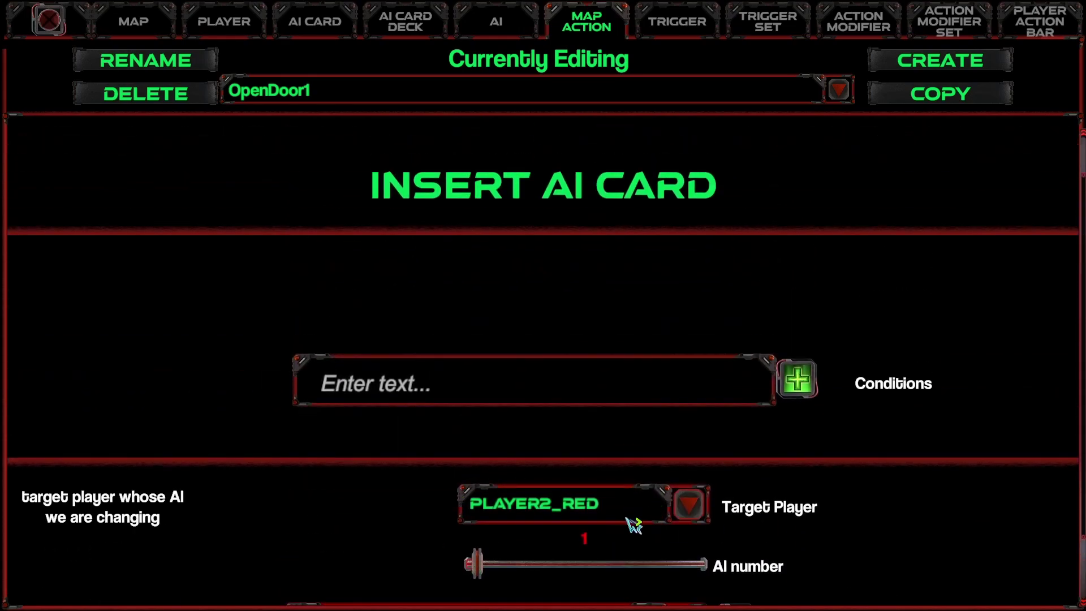
{"action": "scroll", "coordinate": [390, 506], "scroll_direction": "down", "scroll_amount": 3}
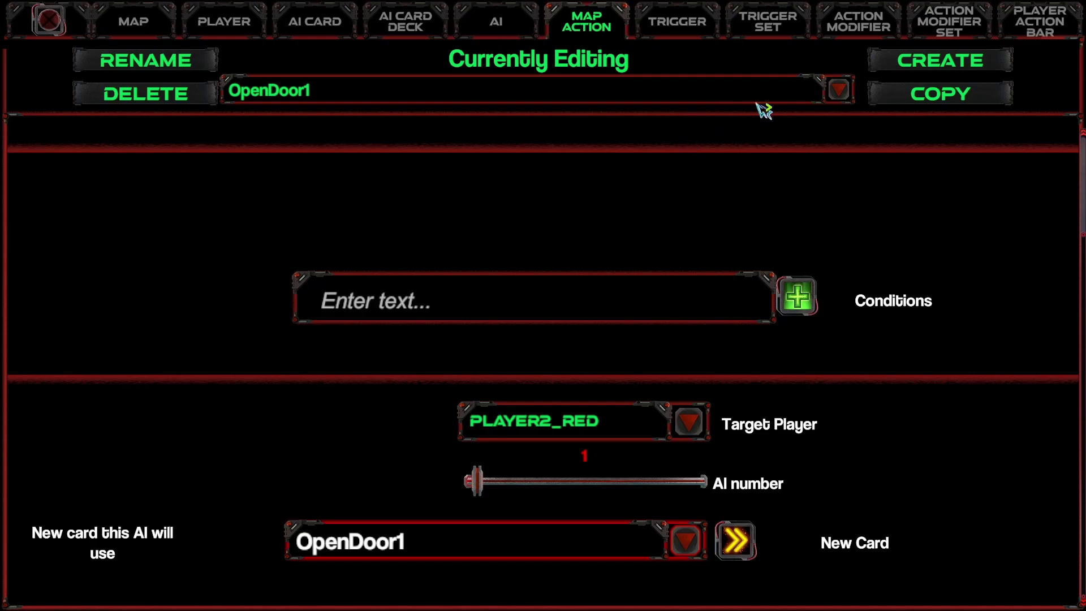
Add the OpenDoor1 map action to the Execute Map Actions of the OpenDoor1 trigger.
{"action": "left_click", "coordinate": [676, 21]}
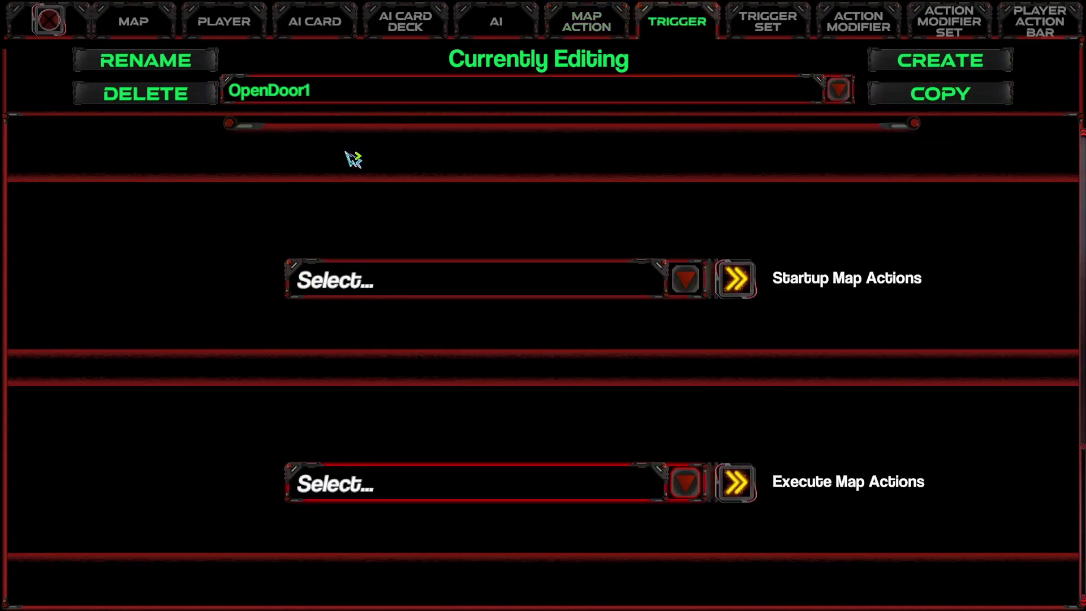
{"action": "scroll", "coordinate": [599, 487], "scroll_direction": "down", "scroll_amount": 1}
{"action": "scroll", "coordinate": [537, 493], "scroll_direction": "up", "scroll_amount": 1}
{"action": "left_click", "coordinate": [500, 479]}
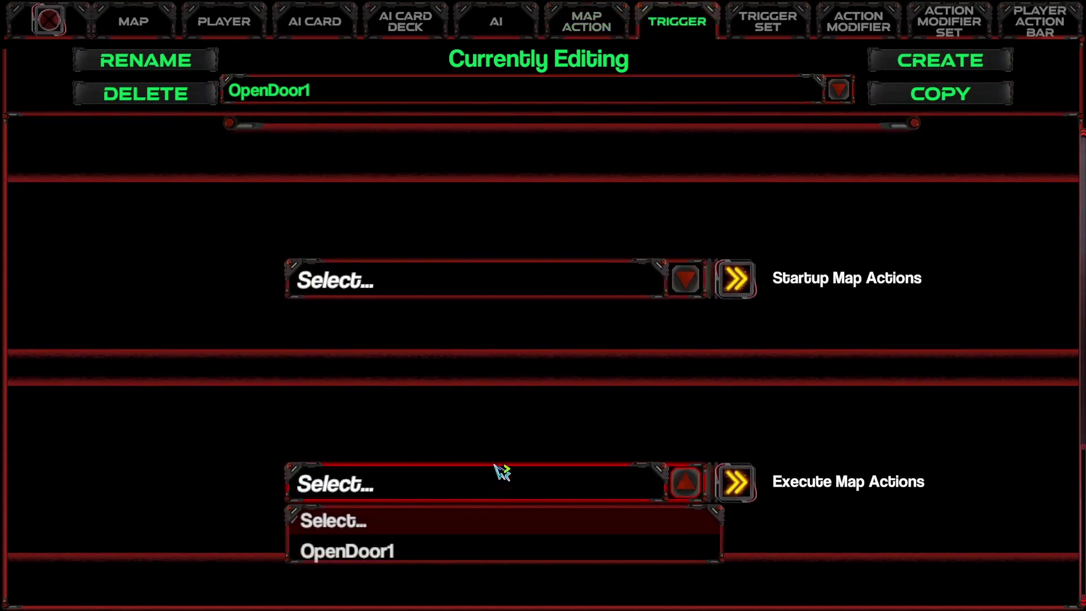
{"action": "left_click", "coordinate": [383, 551]}
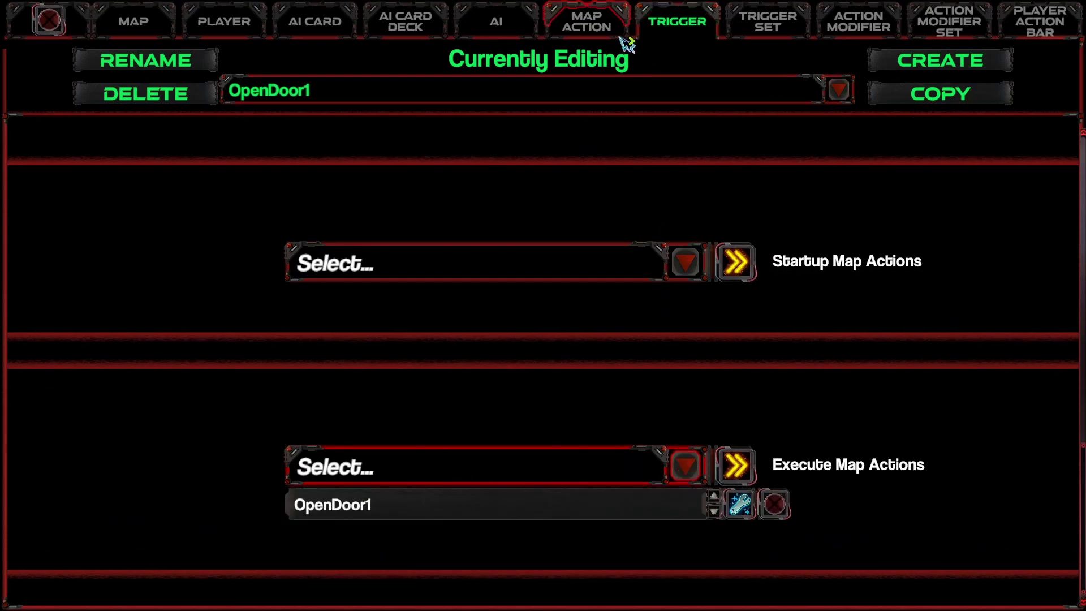
Add the OpenDoor1 trigger to the OpeningDoorsTriggers trigger set.
{"action": "left_click", "coordinate": [781, 35]}
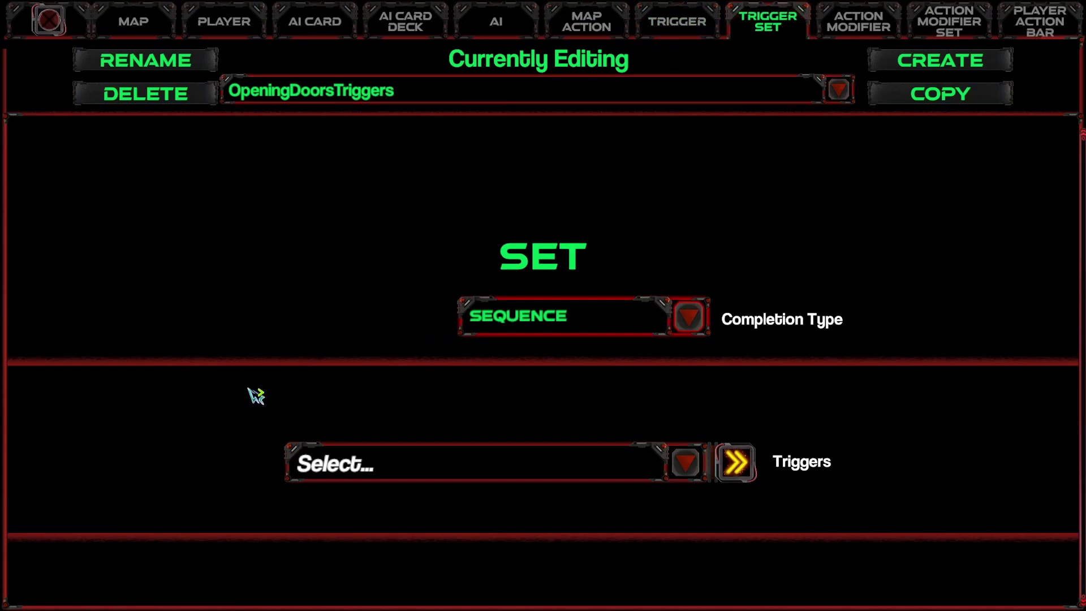
{"action": "left_click", "coordinate": [432, 467]}
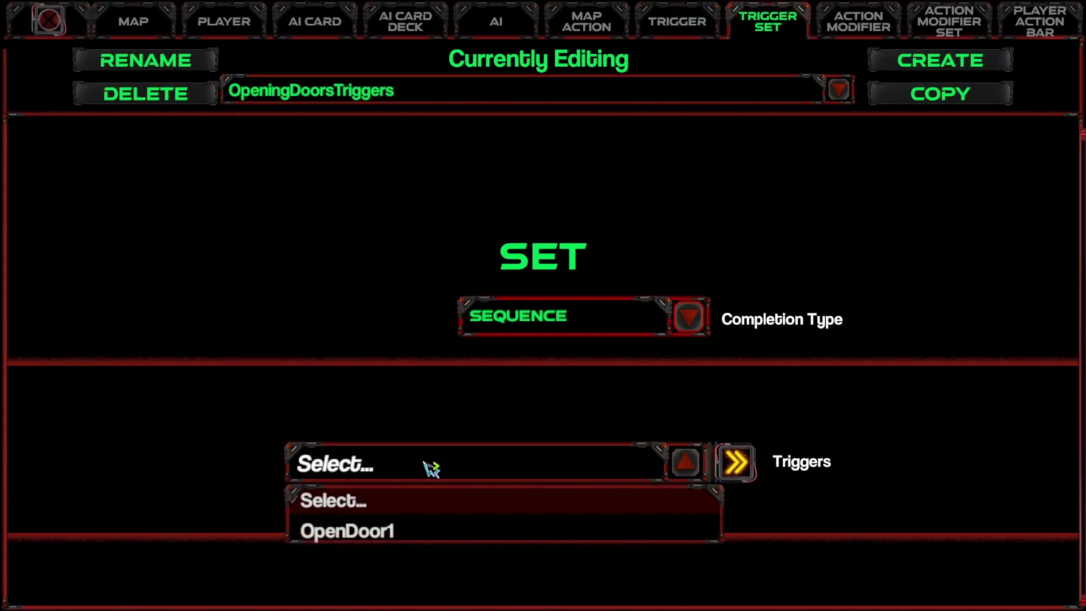
{"action": "left_click", "coordinate": [376, 536]}
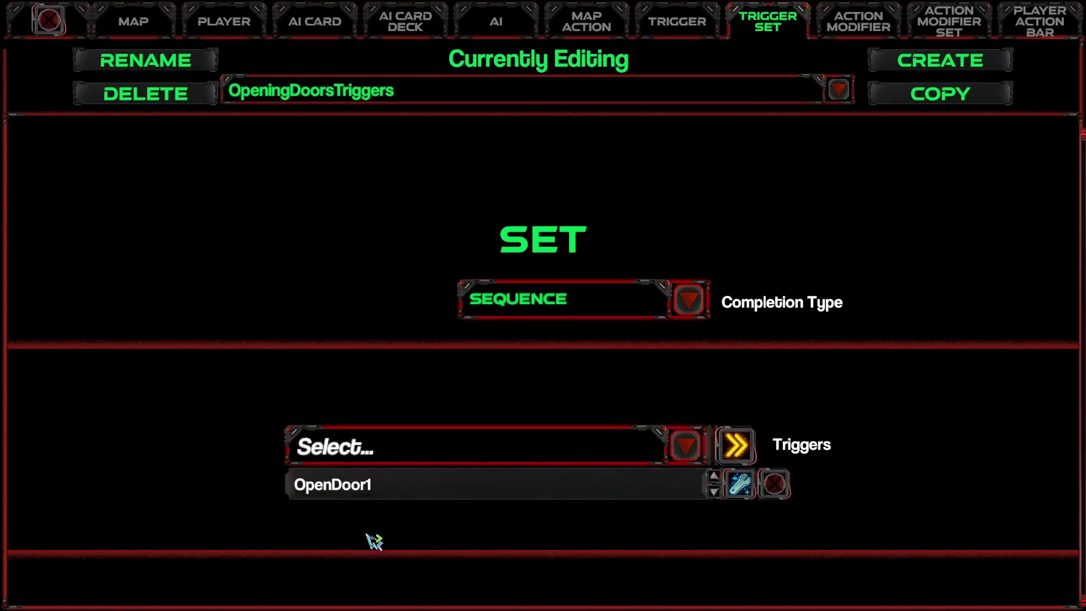
Add OpeningDoorsTriggers to the Root Startup Trigger Sets of the Bound_V1 map.
{"action": "left_click", "coordinate": [133, 25]}
{"action": "scroll", "coordinate": [466, 480], "scroll_direction": "up", "scroll_amount": 3}
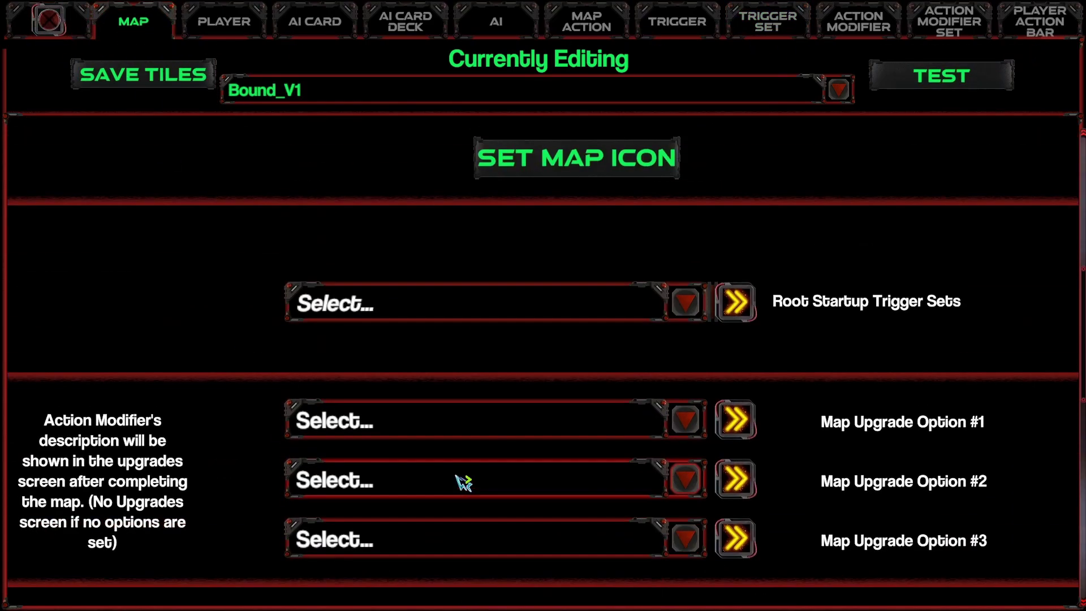
{"action": "left_click", "coordinate": [441, 317]}
{"action": "left_click", "coordinate": [403, 377]}
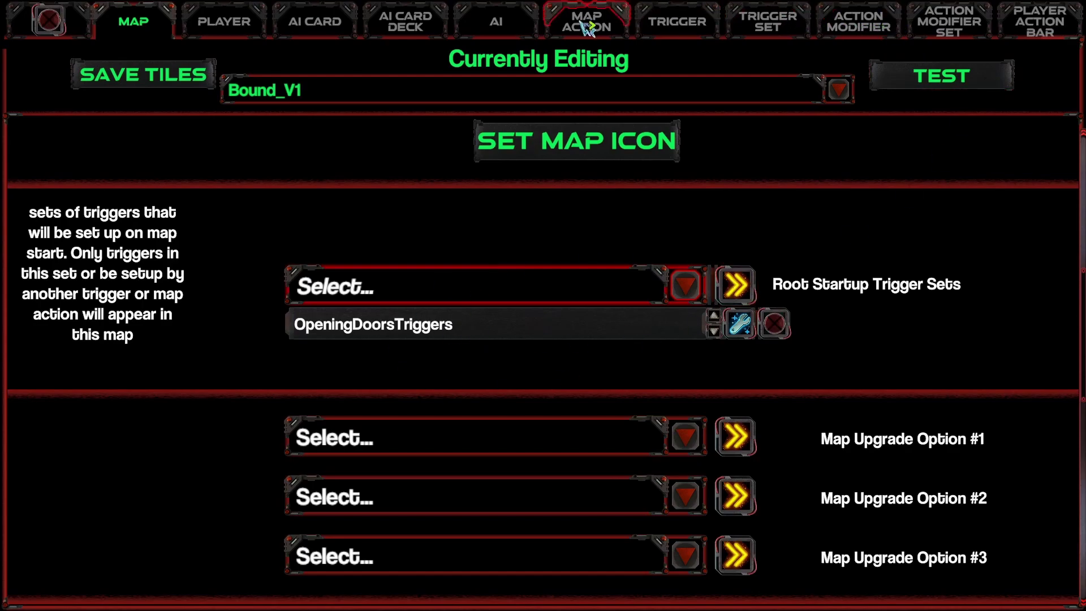
{"action": "left_click", "coordinate": [315, 22]}
{"action": "left_click", "coordinate": [295, 89]}
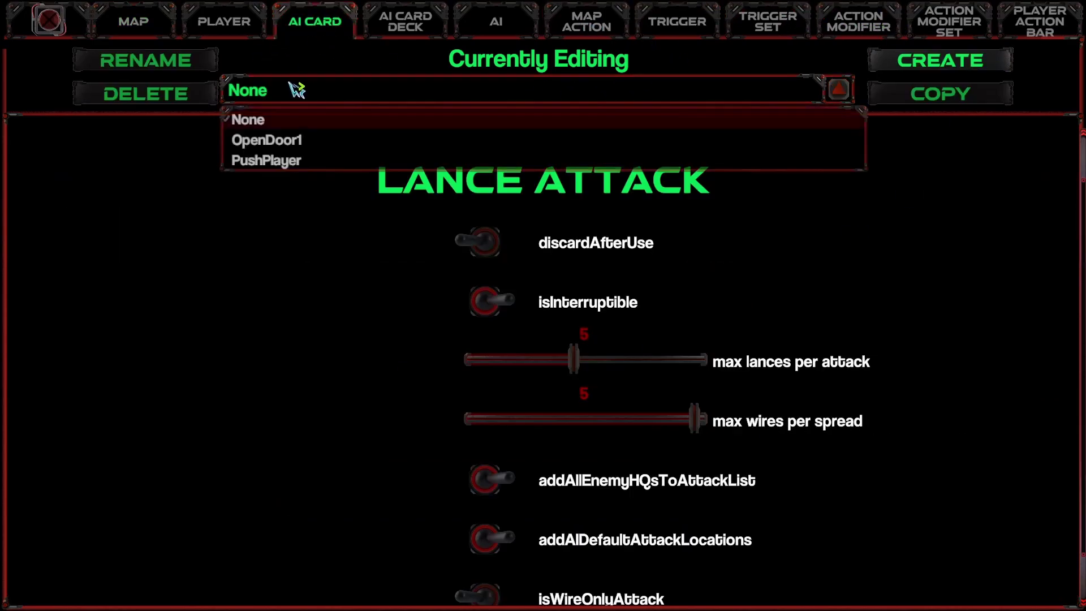
{"action": "left_click", "coordinate": [165, 20]}
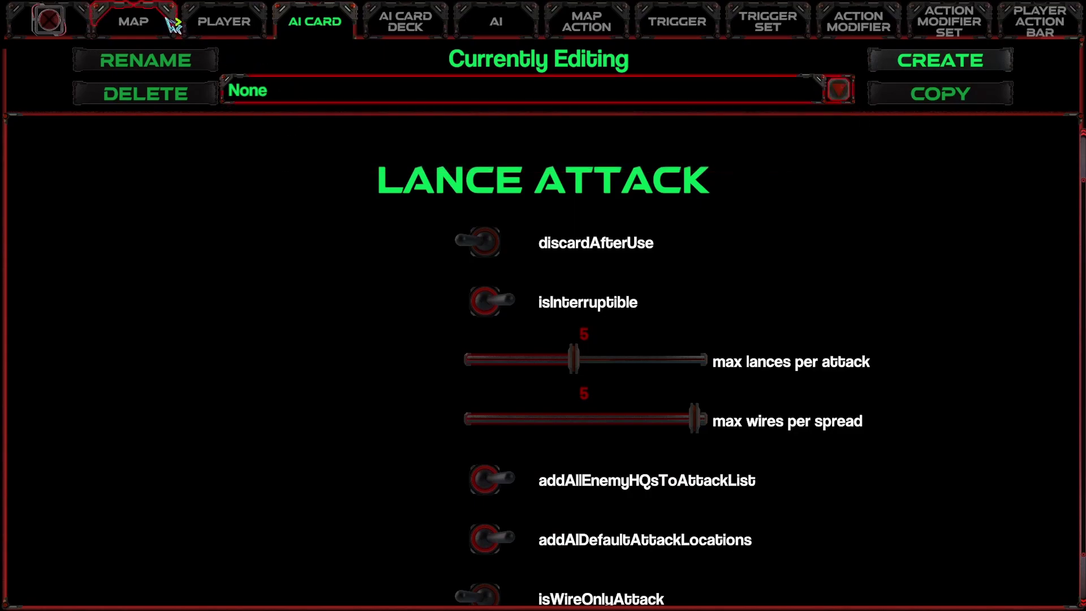
{"action": "left_click", "coordinate": [165, 21]}
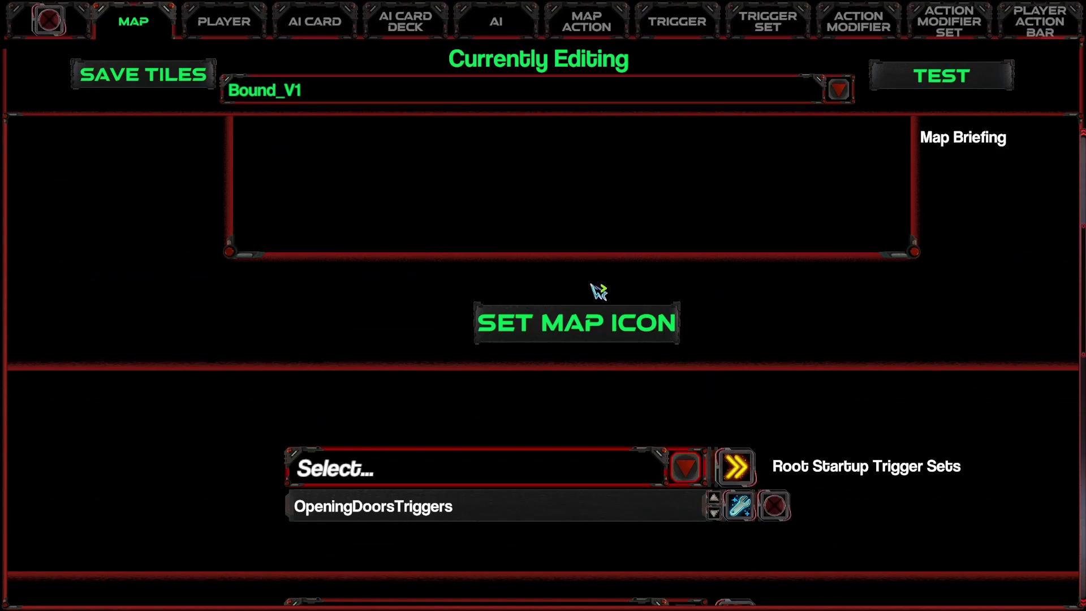
Test the Bound_V1 map and move the headquarters around the relay-ringed arena while watching the Red relays.
{"action": "left_click", "coordinate": [954, 82]}
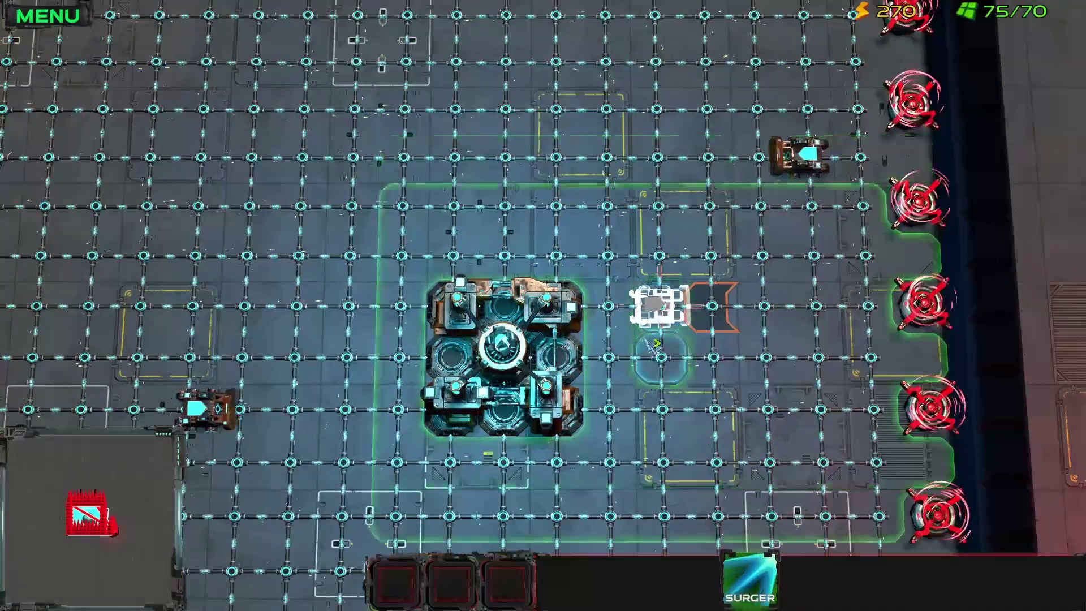
{"action": "left_click", "coordinate": [823, 463]}
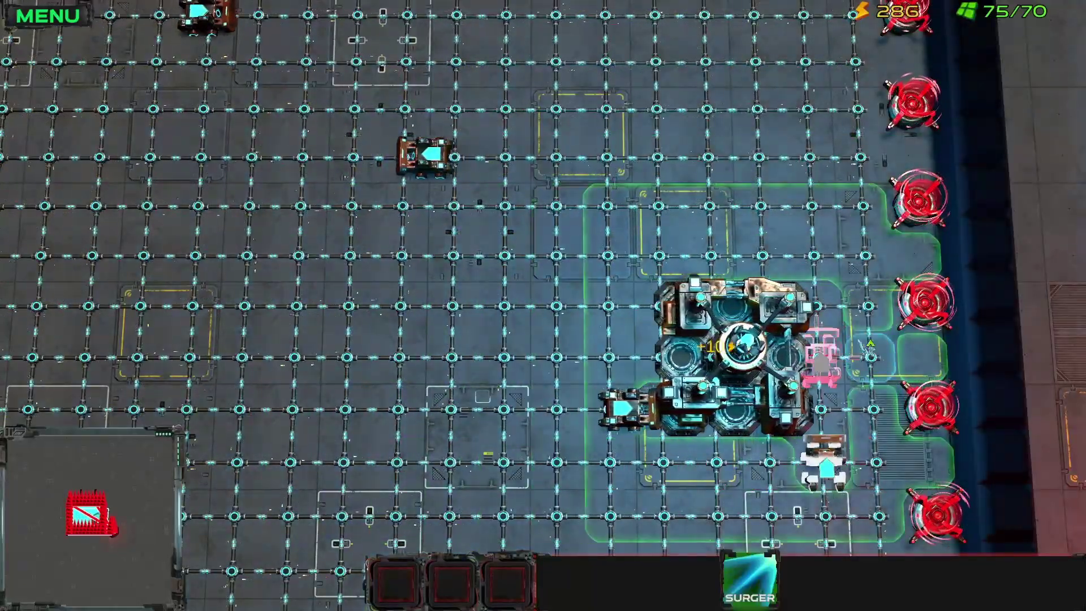
{"action": "left_click_drag", "start_coordinate": [937, 264], "coordinate": [507, 260]}
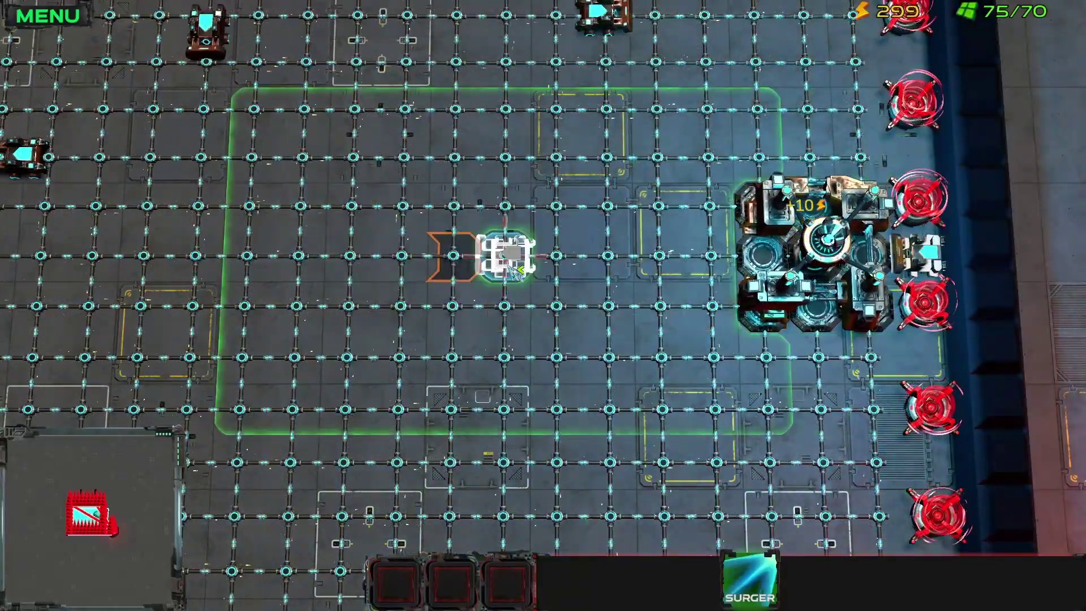
{"action": "key", "text": "w"}
{"action": "key", "text": "a"}
{"action": "key", "text": "s"}
{"action": "key", "text": "d"}
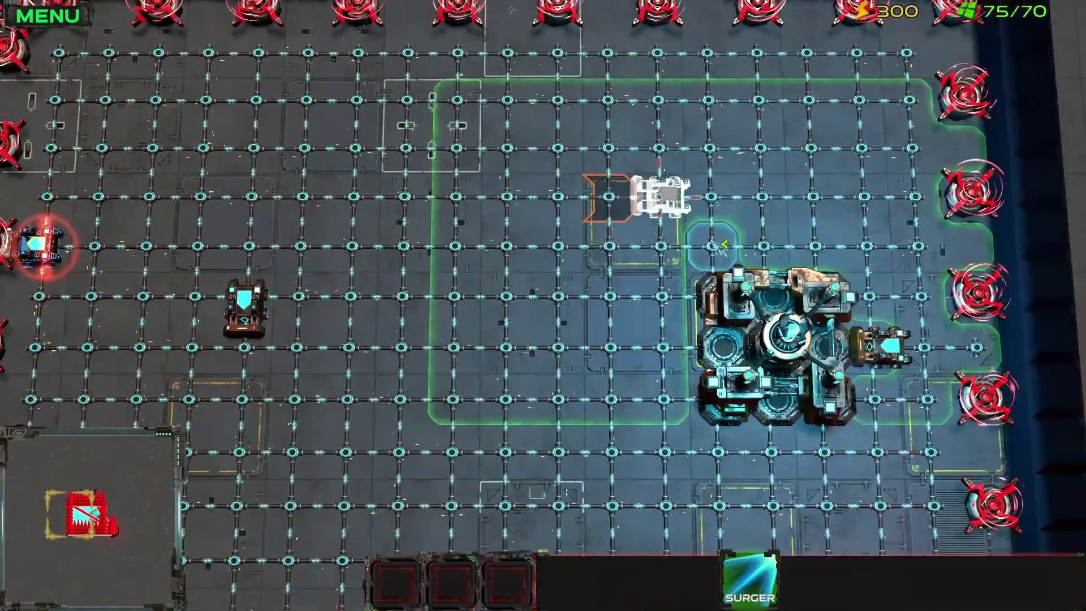
{"action": "key", "text": "s"}
{"action": "key", "text": "w"}
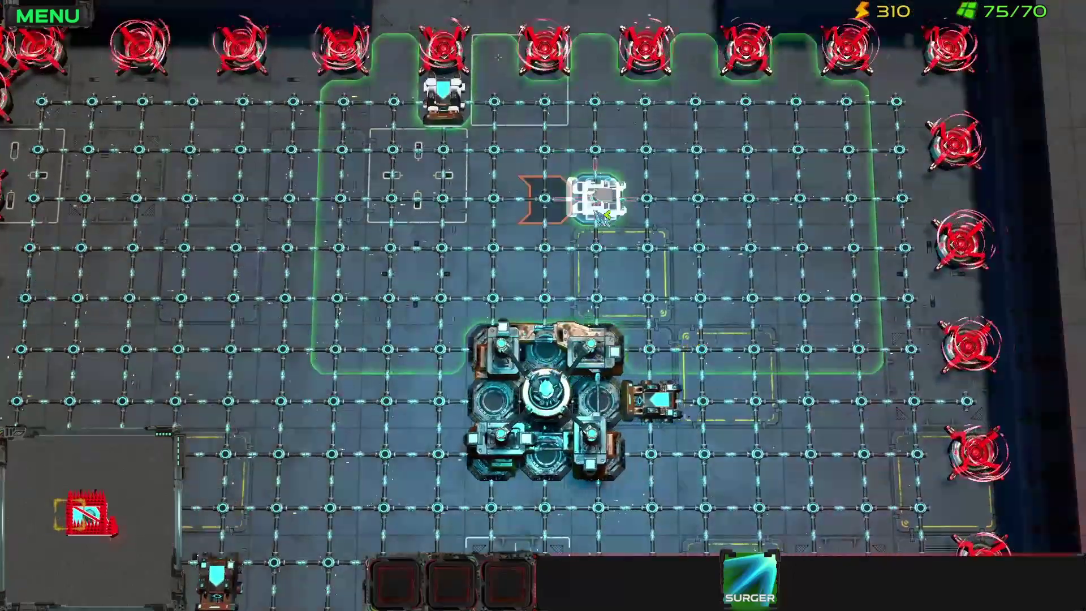
{"action": "key", "text": "a"}
{"action": "key", "text": "s"}
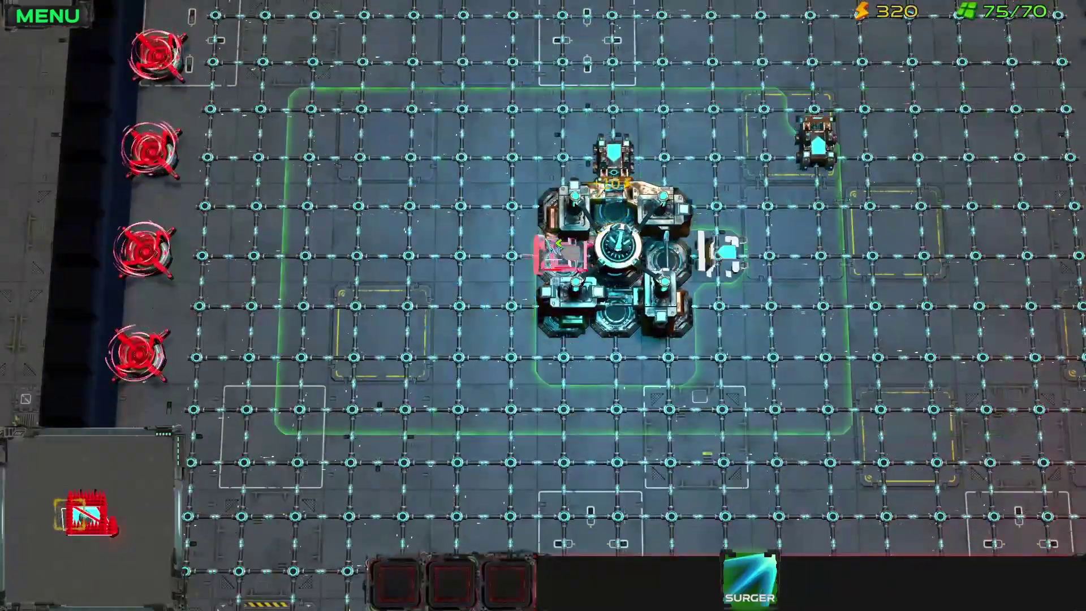
{"action": "key", "text": "s"}
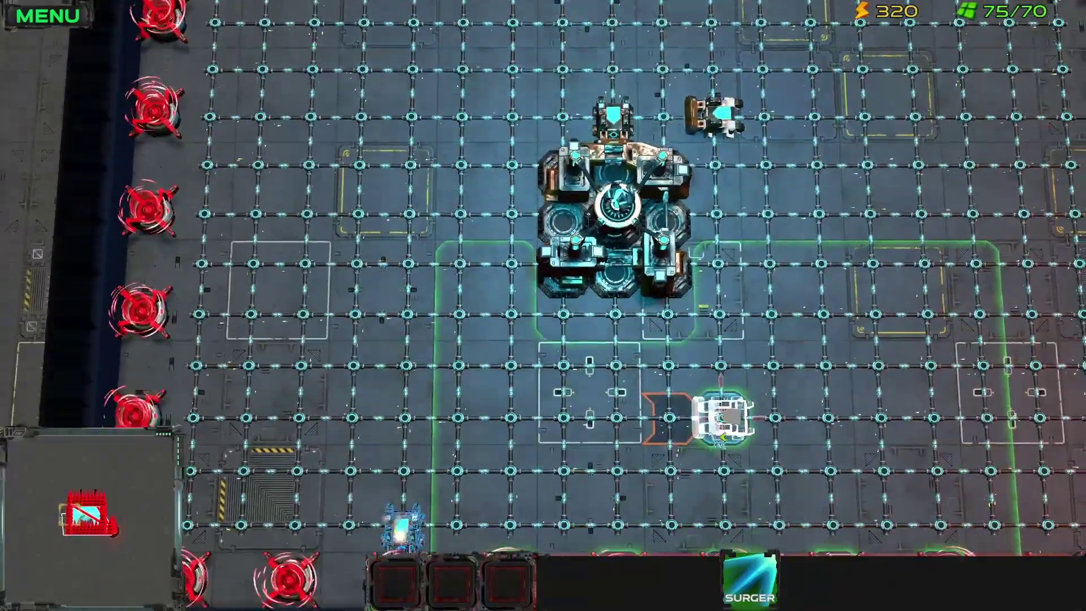
{"action": "left_click_drag", "start_coordinate": [721, 386], "coordinate": [549, 384]}
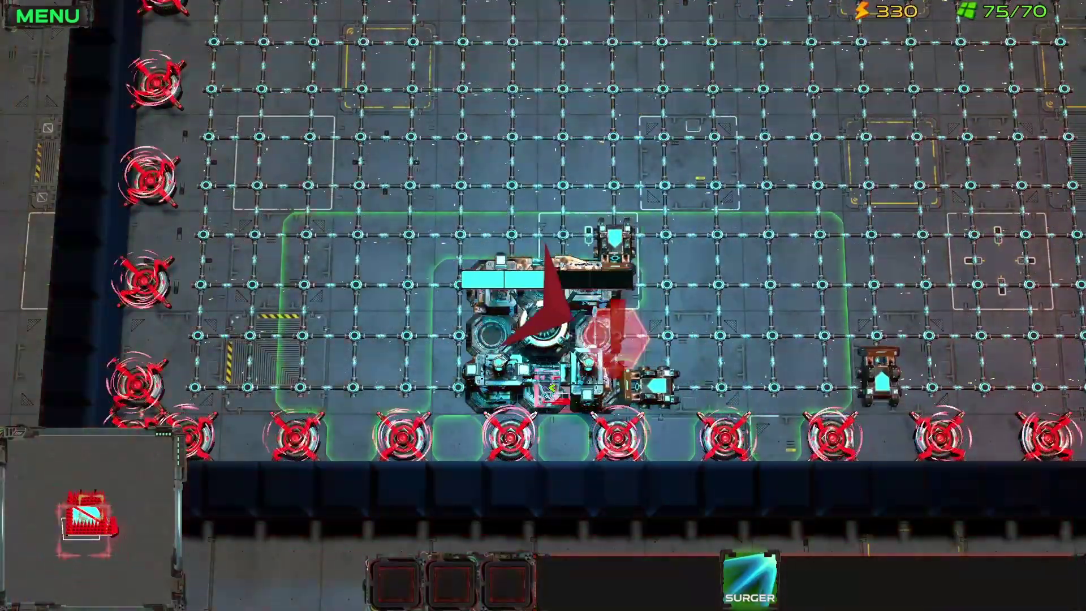
Bring the headquarters to the corridor opening at the arena's upper edge and check whether the relay door opens.
{"action": "key", "text": "w"}
{"action": "key", "text": "d"}
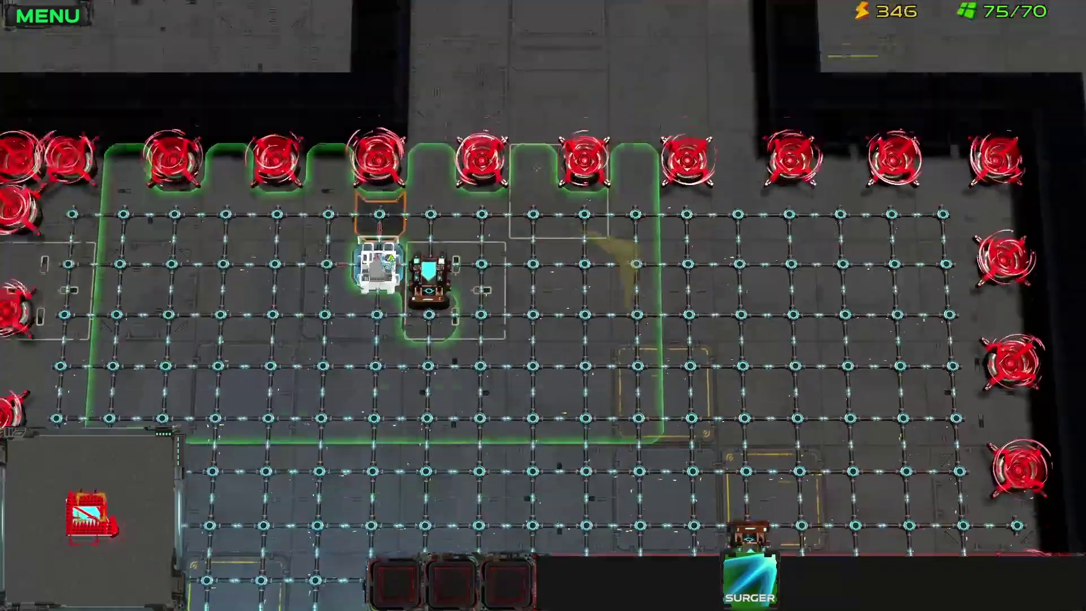
{"action": "key", "text": "a"}
{"action": "key", "text": "s"}
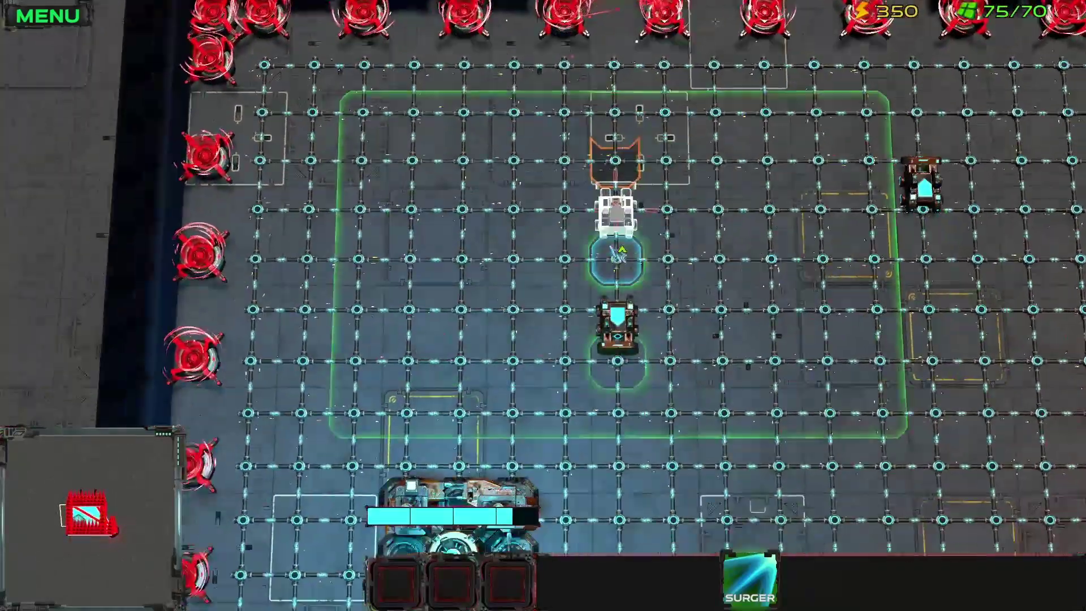
{"action": "key", "text": "s"}
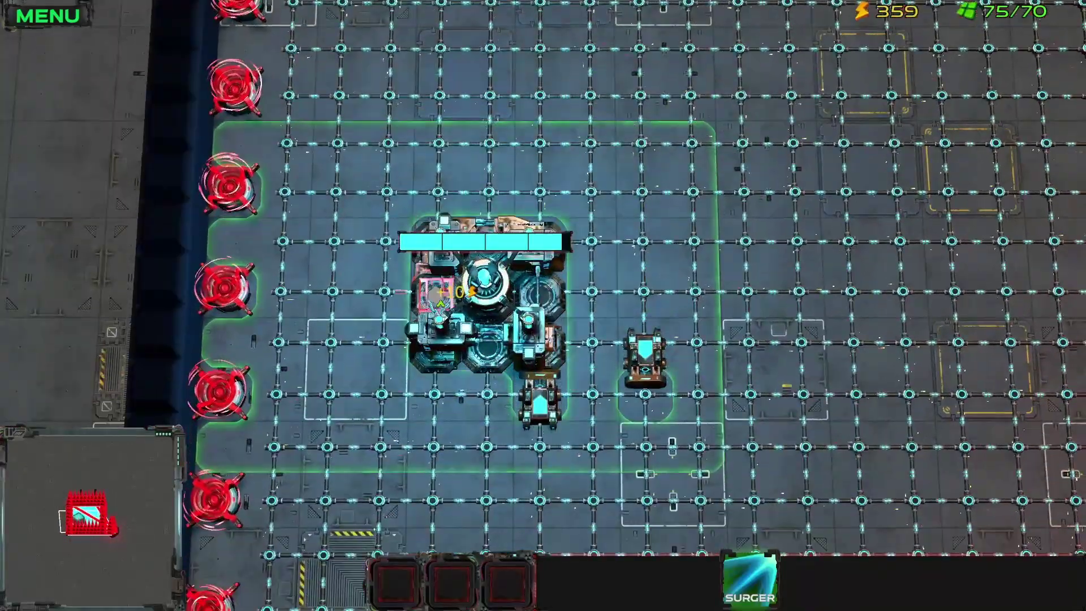
{"action": "key", "text": "w"}
{"action": "key", "text": "s"}
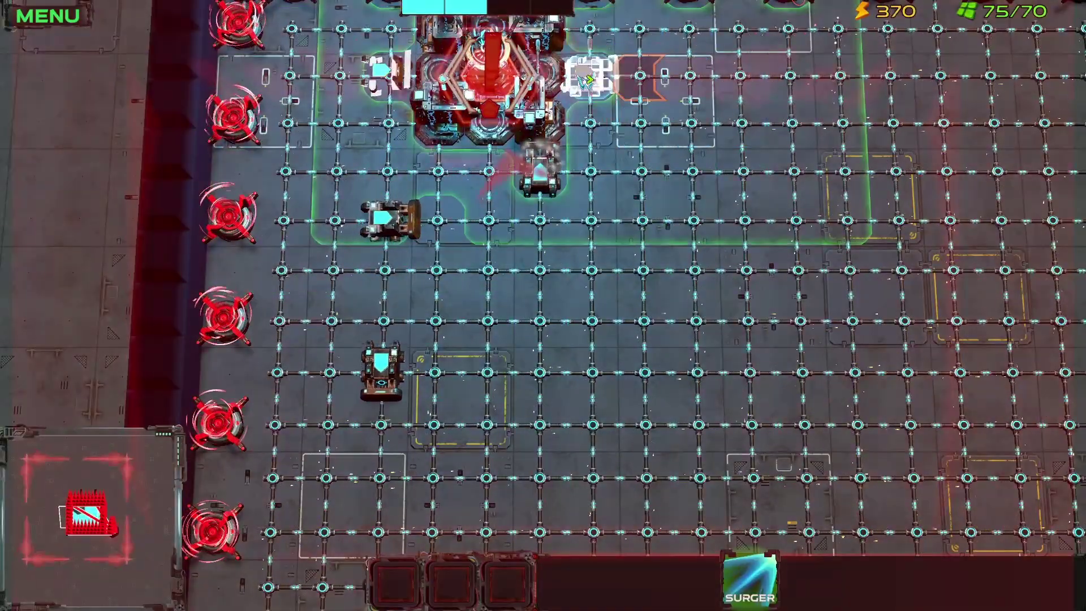
{"action": "key", "text": "w"}
{"action": "key", "text": "d"}
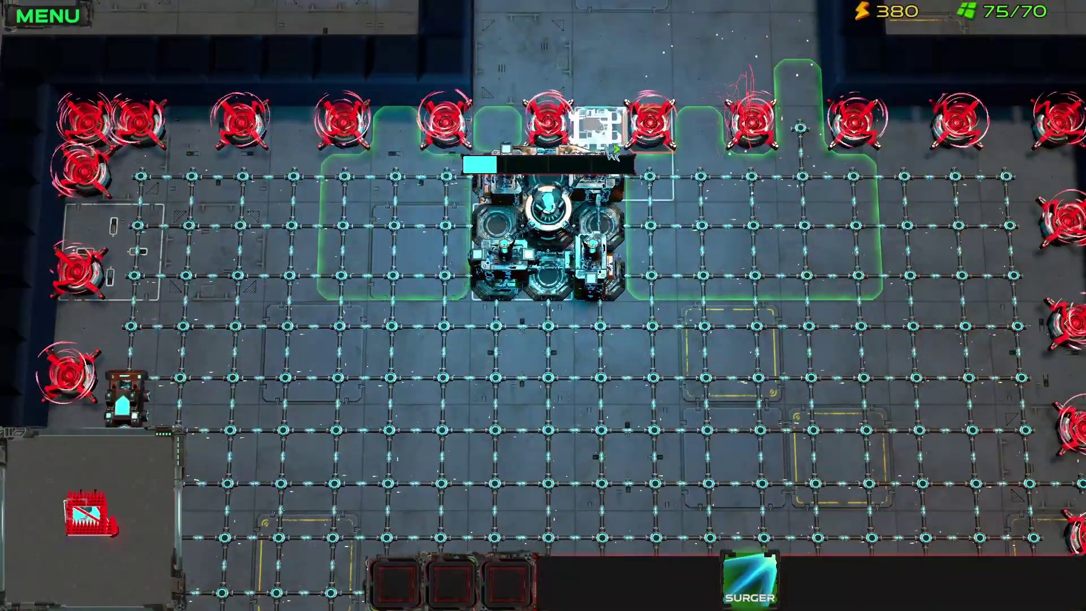
{"action": "left_click", "coordinate": [596, 136]}
{"action": "left_click", "coordinate": [499, 130]}
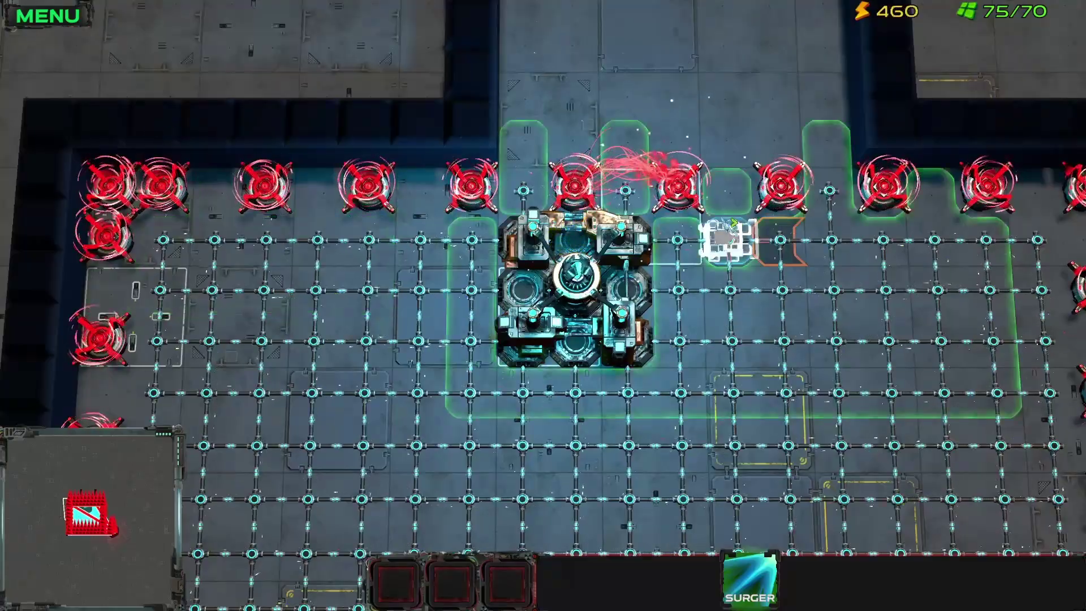
Try using the Surger around the relay doorway, then leave the test and return to editing the map.
{"action": "key", "text": "r"}
{"action": "left_click", "coordinate": [625, 184]}
{"action": "key", "text": "s"}
{"action": "key", "text": "d"}
{"action": "key", "text": "w"}
{"action": "key", "text": "a"}
{"action": "key", "text": "s"}
{"action": "key", "text": "r"}
{"action": "left_click", "coordinate": [416, 139]}
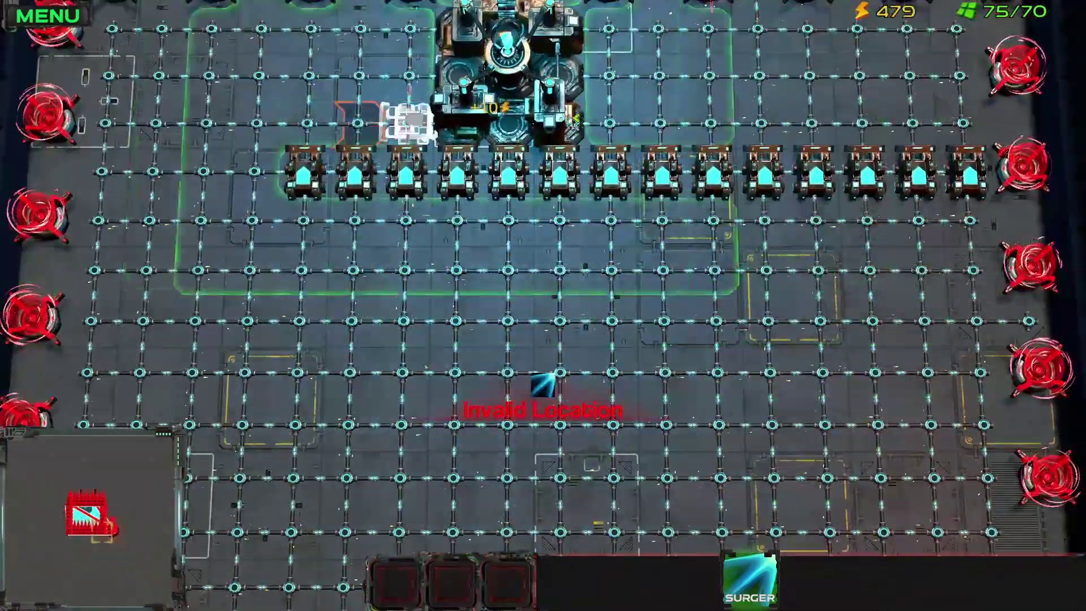
{"action": "key", "text": "w"}
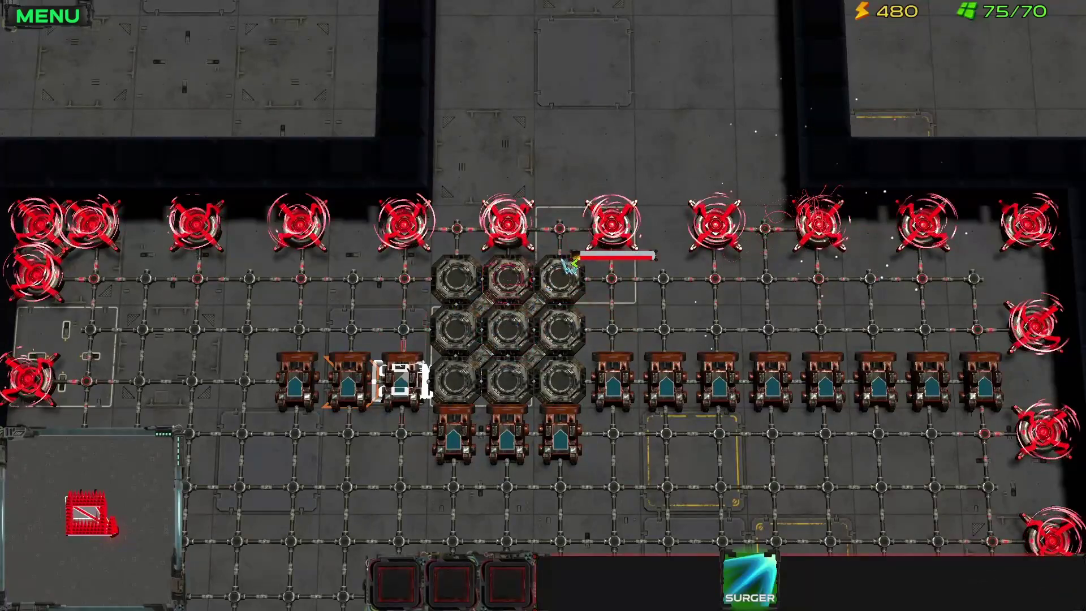
{"action": "left_click", "coordinate": [66, 24]}
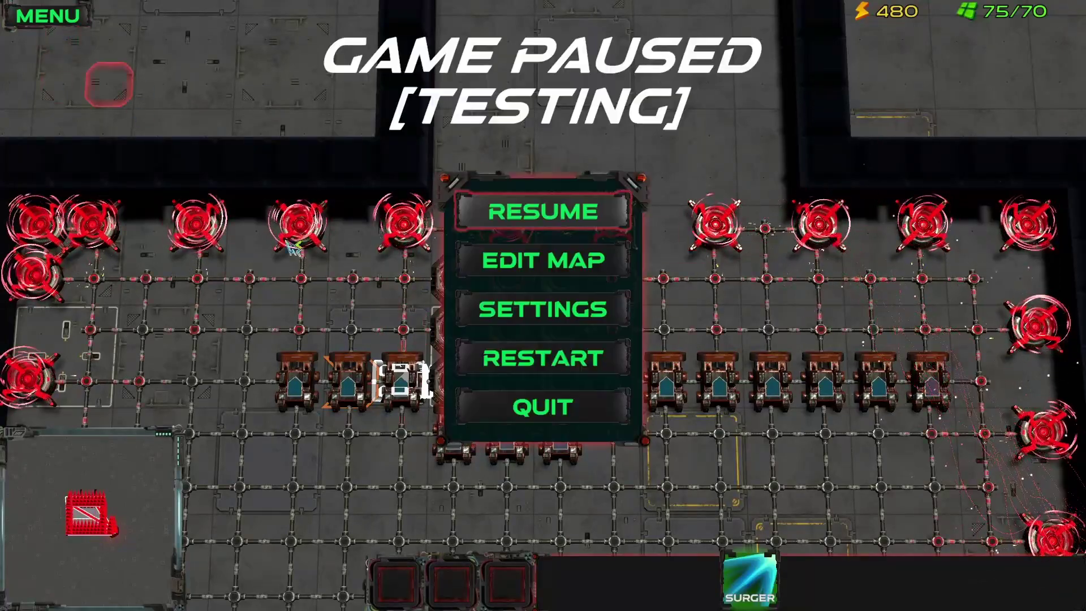
{"action": "left_click", "coordinate": [547, 269]}
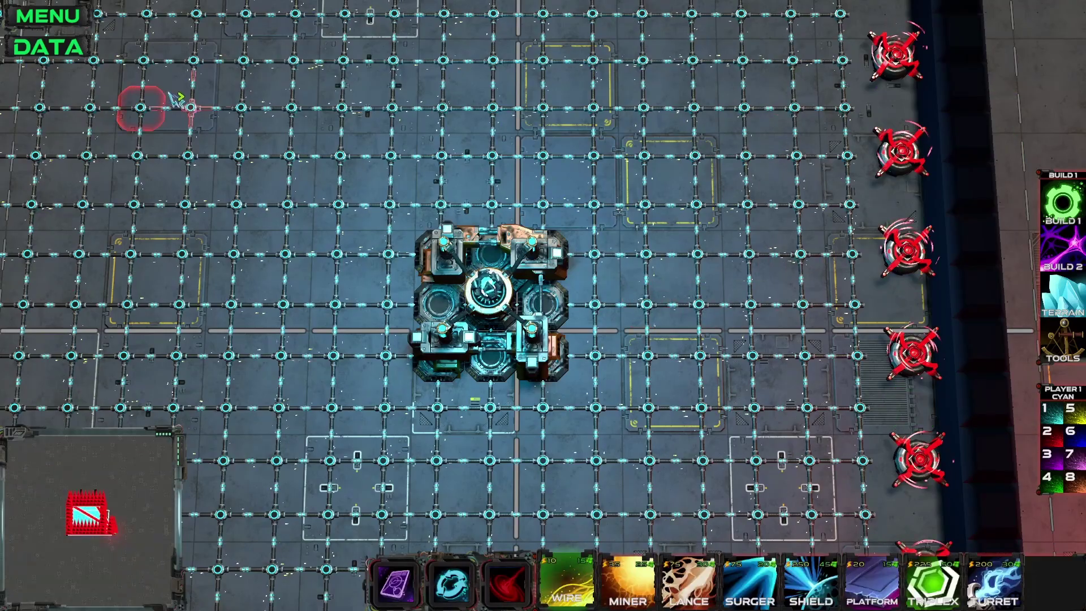
Create an AI card deck named RedPlayerDeck and add the OpenDoor1 card to its AI action deck.
{"action": "left_click", "coordinate": [48, 47]}
{"action": "left_click", "coordinate": [395, 26]}
{"action": "left_click", "coordinate": [419, 93]}
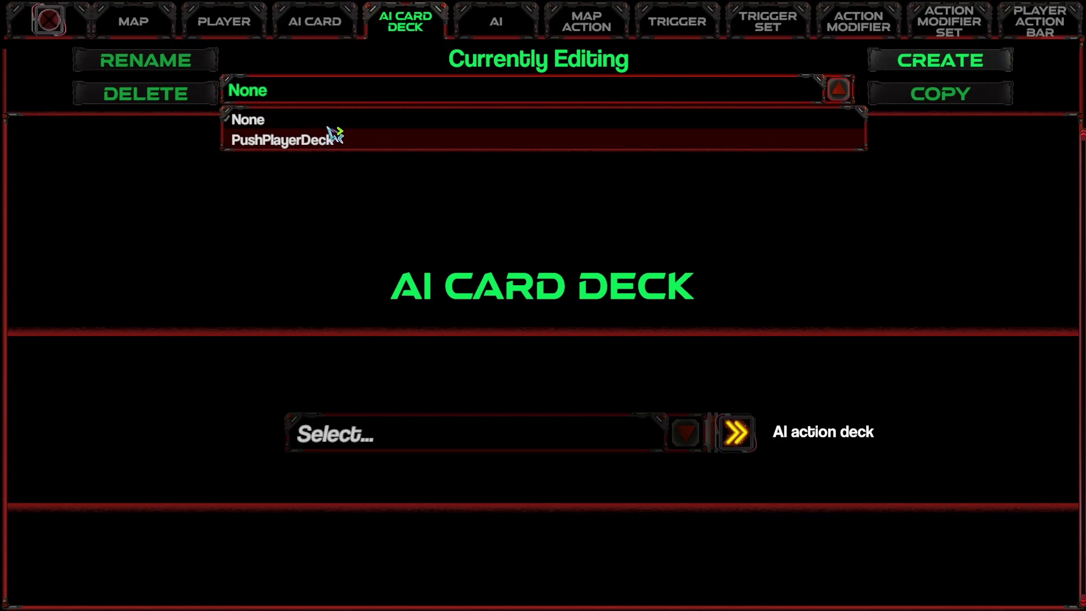
{"action": "left_click", "coordinate": [928, 68]}
{"action": "type", "text": "RedPlayerDeck"}
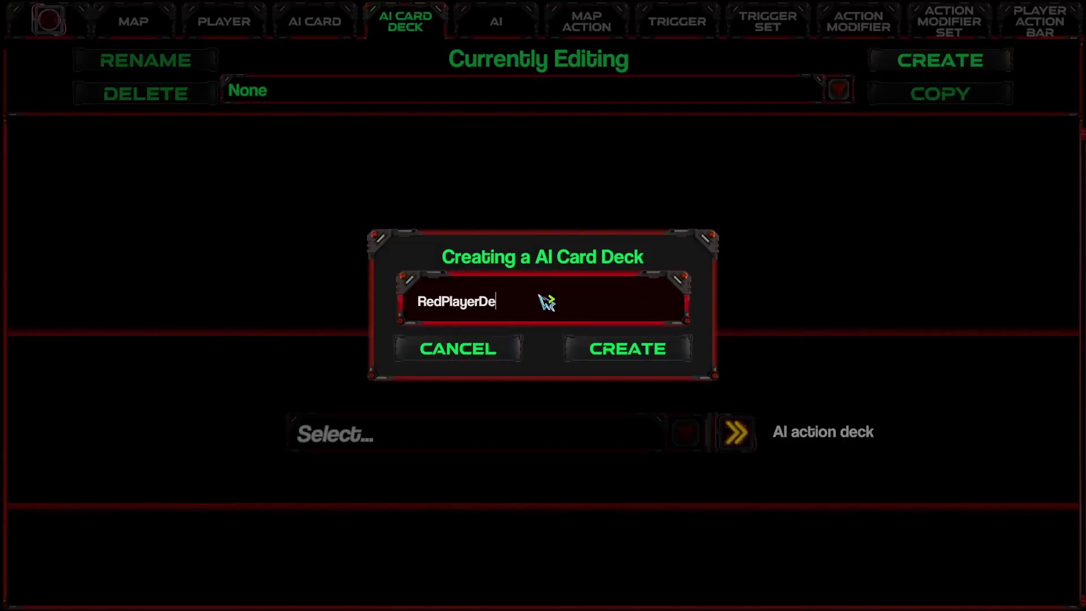
{"action": "left_click", "coordinate": [629, 349]}
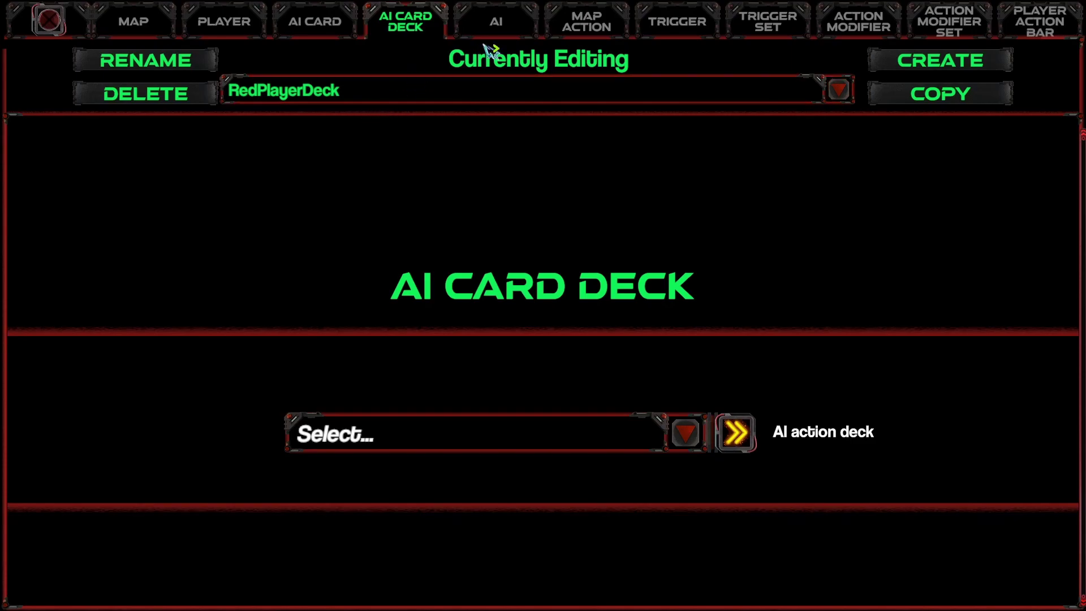
{"action": "left_click", "coordinate": [520, 441]}
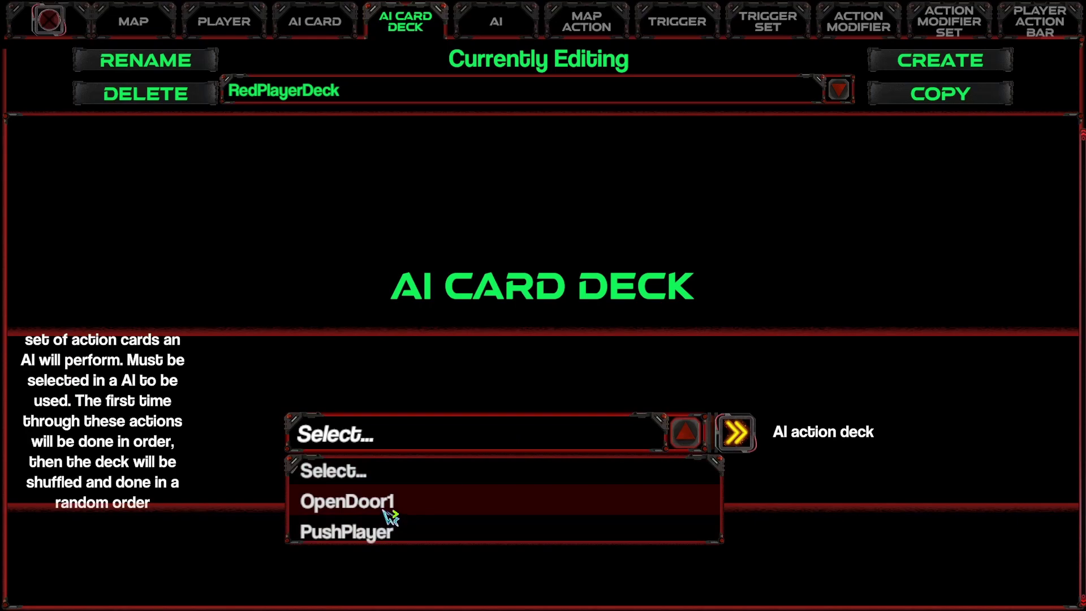
{"action": "left_click", "coordinate": [388, 504]}
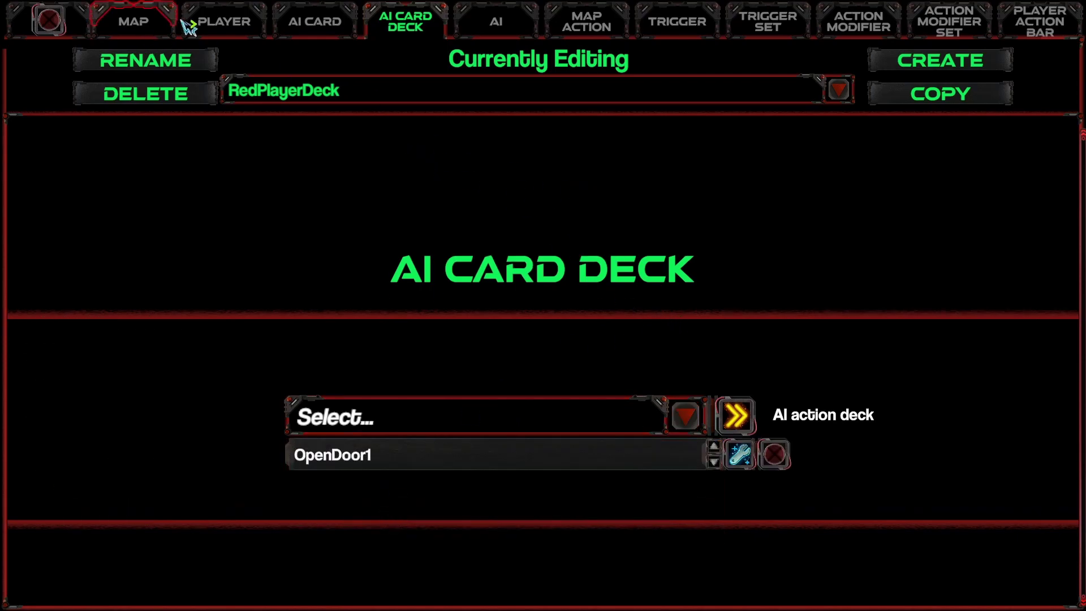
{"action": "left_click", "coordinate": [223, 22]}
{"action": "left_click", "coordinate": [300, 98]}
{"action": "left_click", "coordinate": [300, 142]}
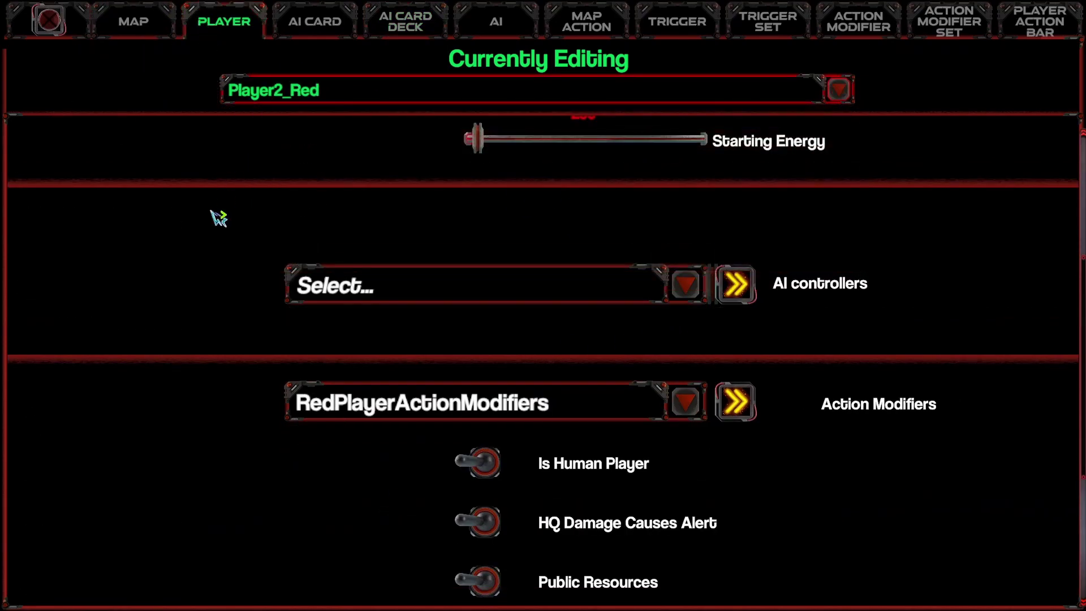
{"action": "left_click", "coordinate": [538, 289]}
{"action": "left_click", "coordinate": [374, 356]}
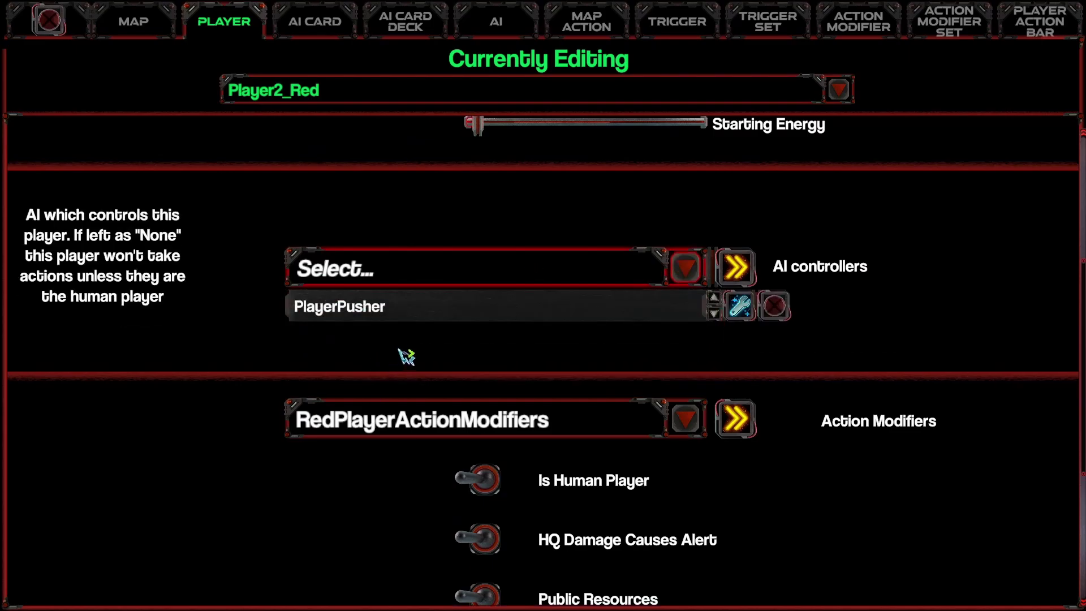
{"action": "left_click", "coordinate": [774, 305]}
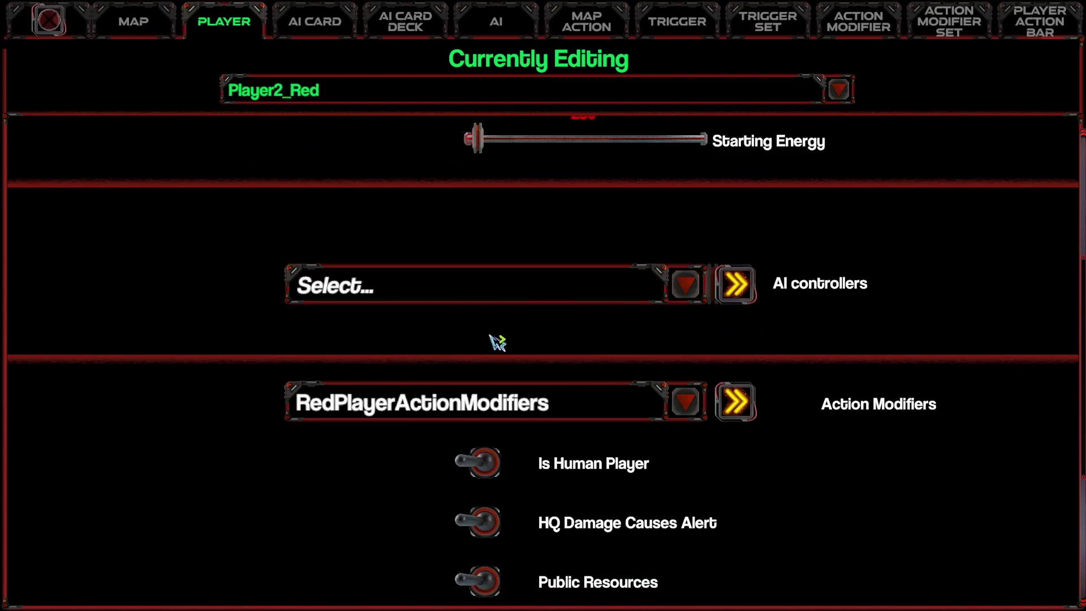
{"action": "scroll", "coordinate": [501, 343], "scroll_direction": "up", "scroll_amount": 1}
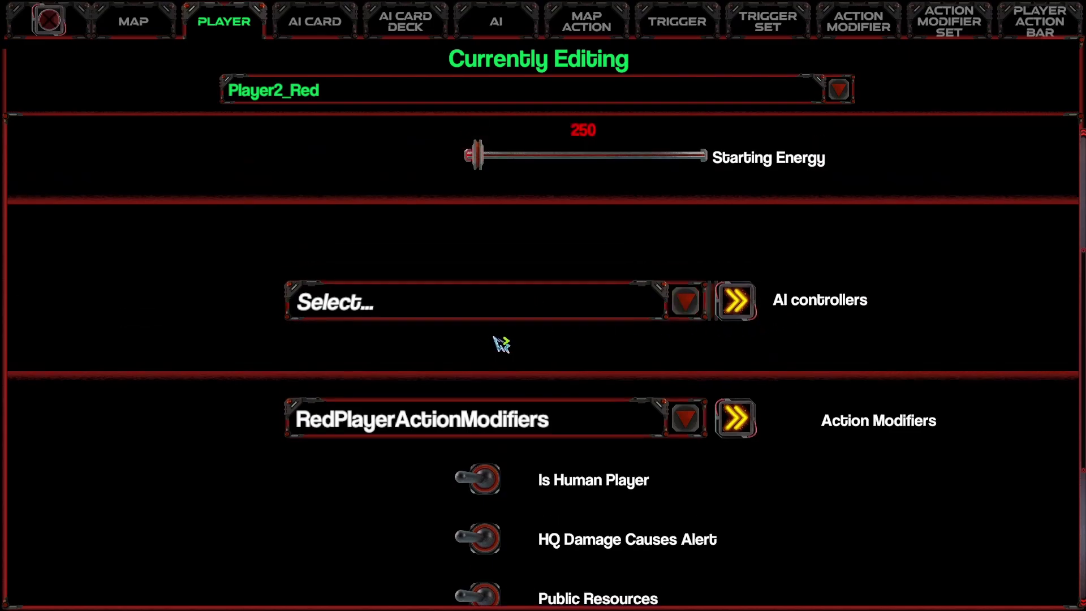
{"action": "left_click", "coordinate": [412, 300]}
{"action": "left_click", "coordinate": [412, 301]}
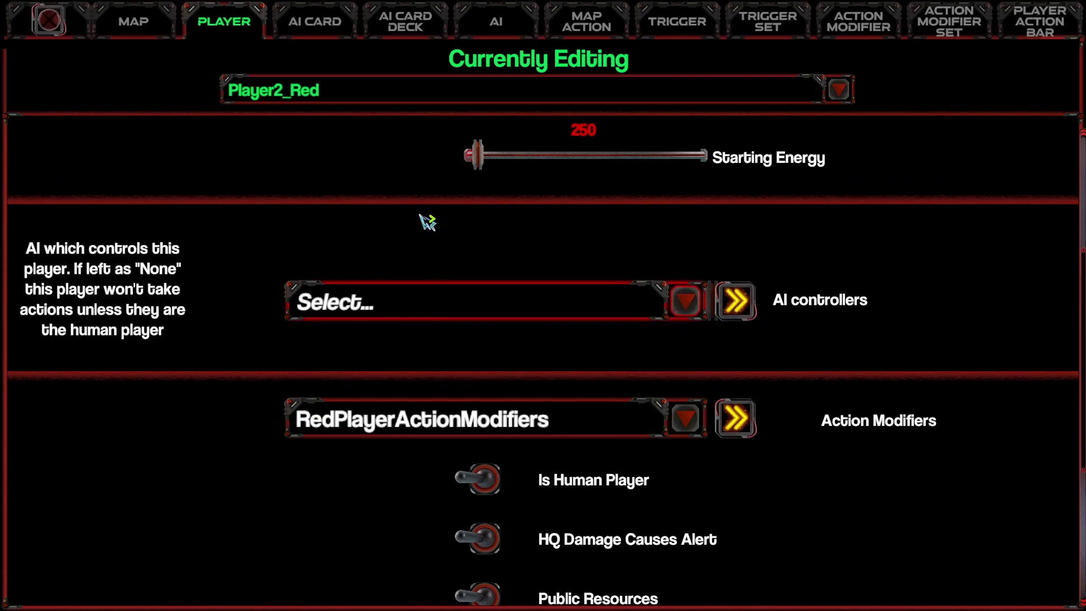
Create an AI named RedPlayerAI and set its AI card deck to RedPlayerDeck.
{"action": "left_click", "coordinate": [498, 23]}
{"action": "left_click", "coordinate": [416, 90]}
{"action": "left_click", "coordinate": [972, 69]}
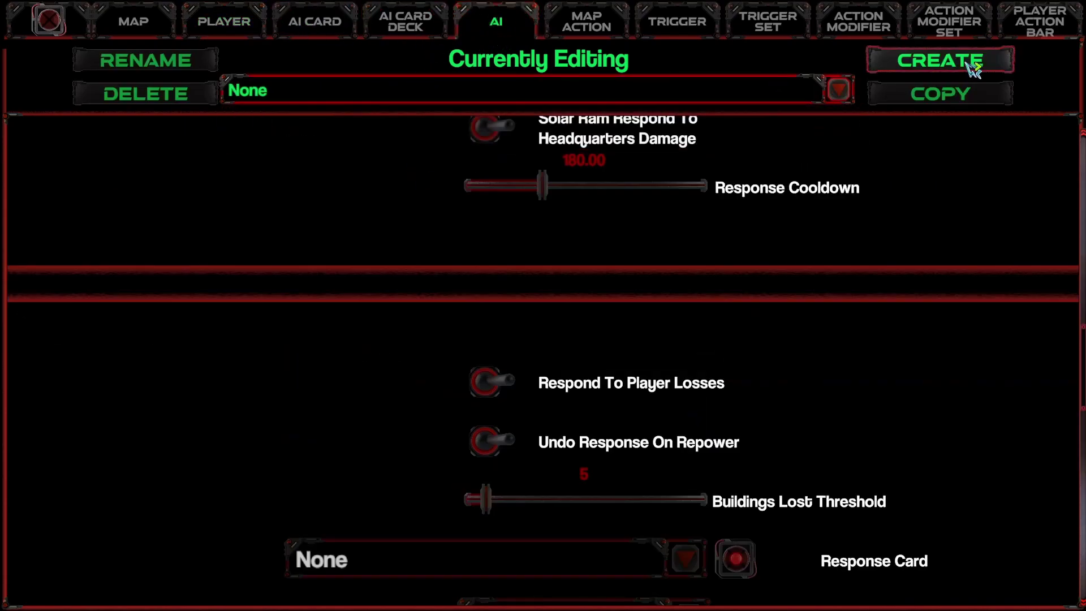
{"action": "left_click", "coordinate": [973, 69]}
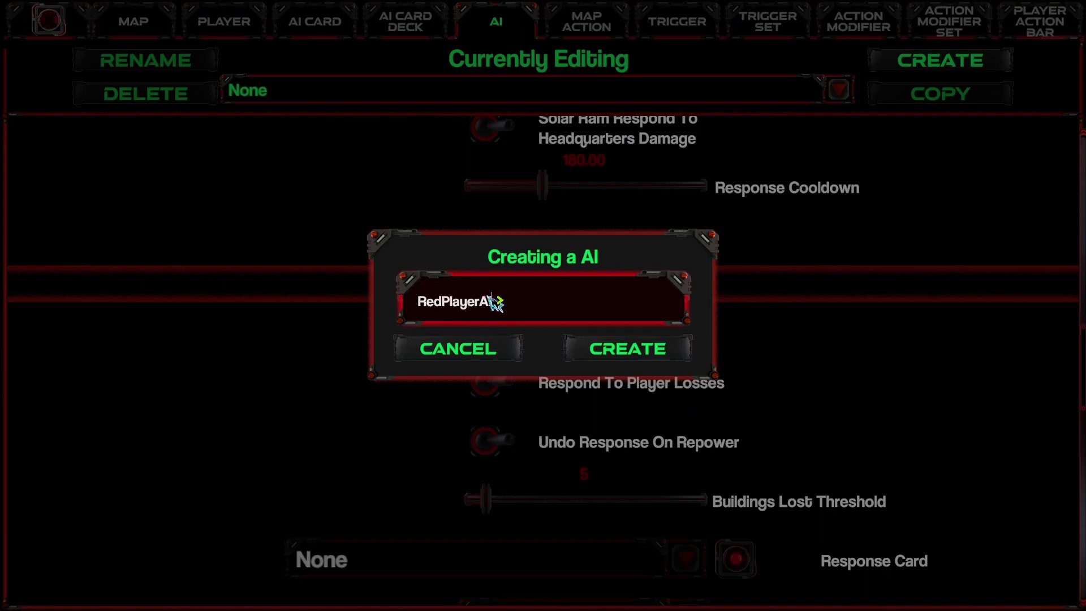
{"action": "left_click", "coordinate": [571, 351]}
{"action": "scroll", "coordinate": [739, 383], "scroll_direction": "up", "scroll_amount": 8}
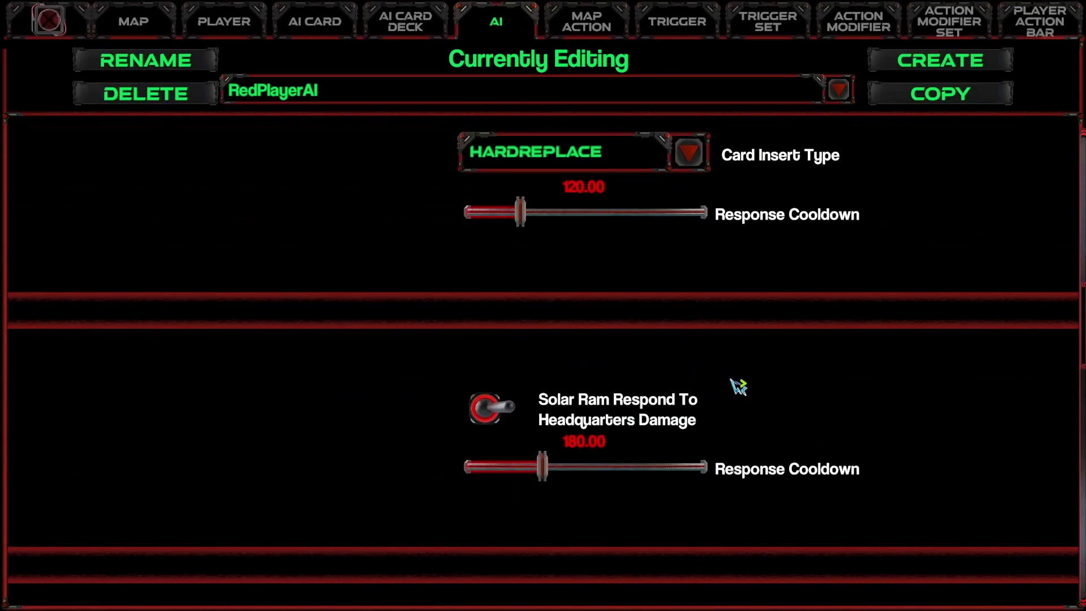
{"action": "scroll", "coordinate": [757, 380], "scroll_direction": "up", "scroll_amount": 6}
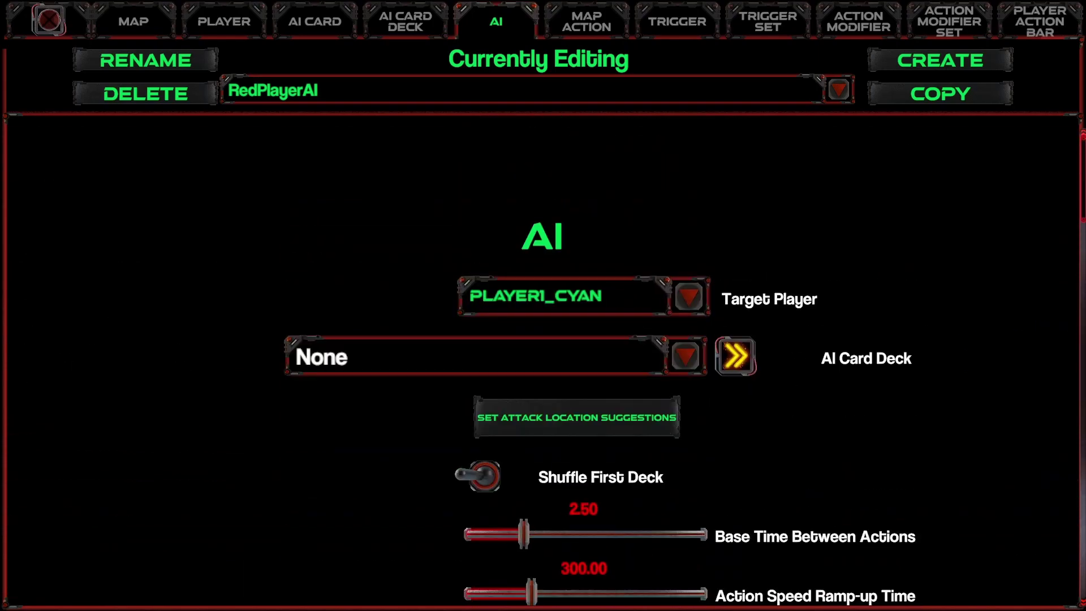
{"action": "left_click", "coordinate": [375, 368]}
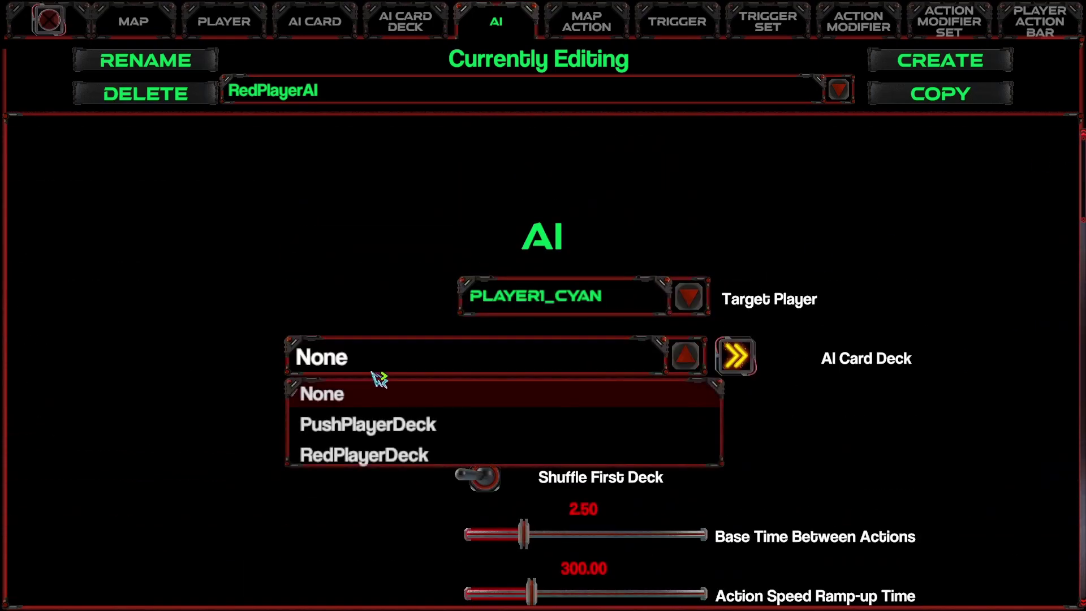
{"action": "left_click", "coordinate": [383, 453]}
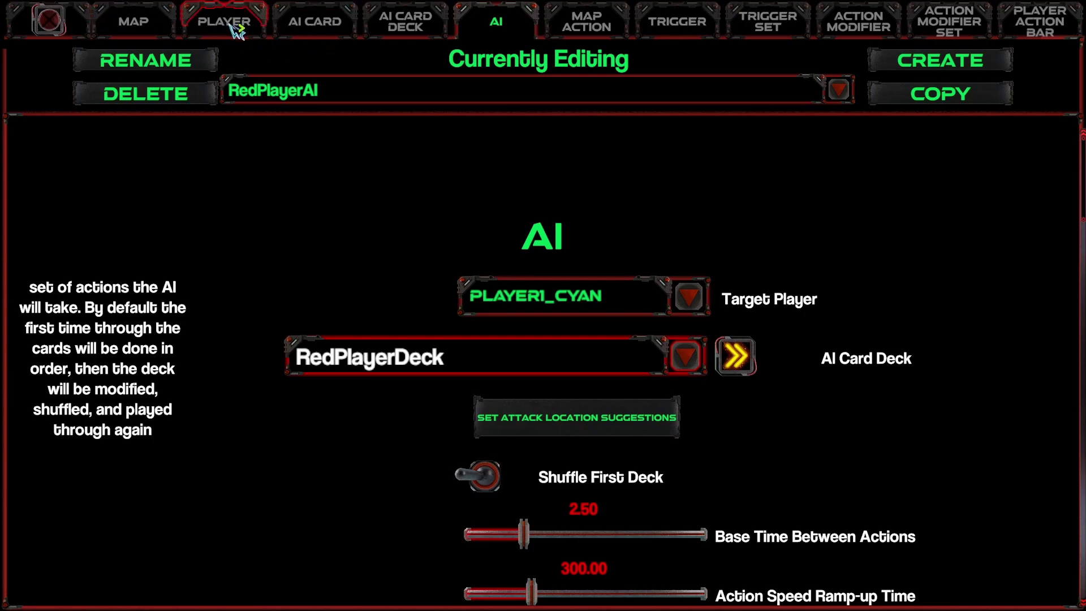
Start a test of the Bound_V1 map and use Surgers to move the cyan headquarters toward the relay doorway.
{"action": "left_click", "coordinate": [163, 24]}
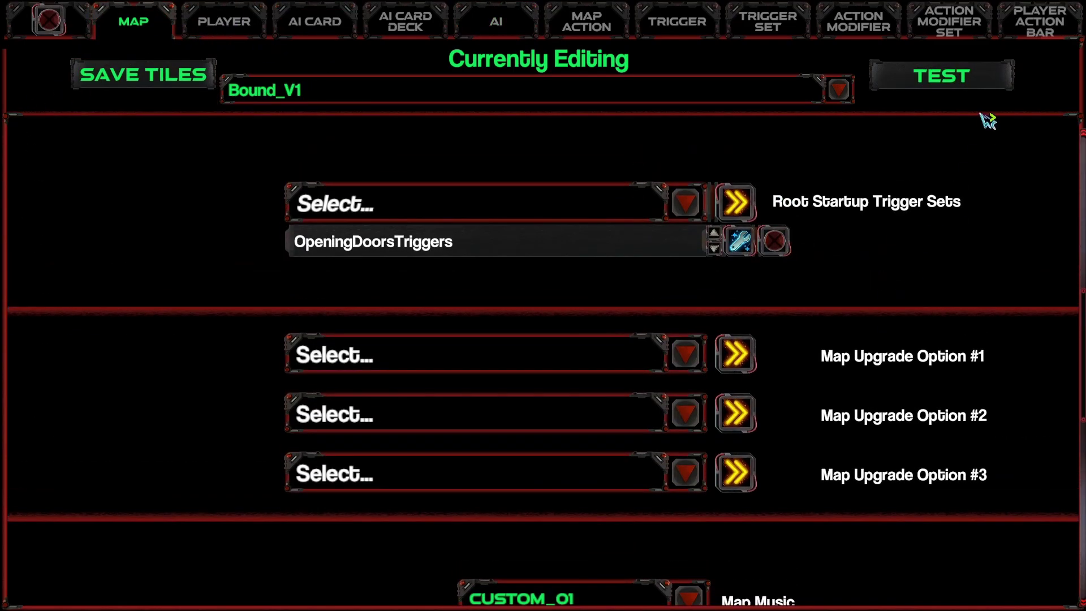
{"action": "left_click", "coordinate": [981, 78]}
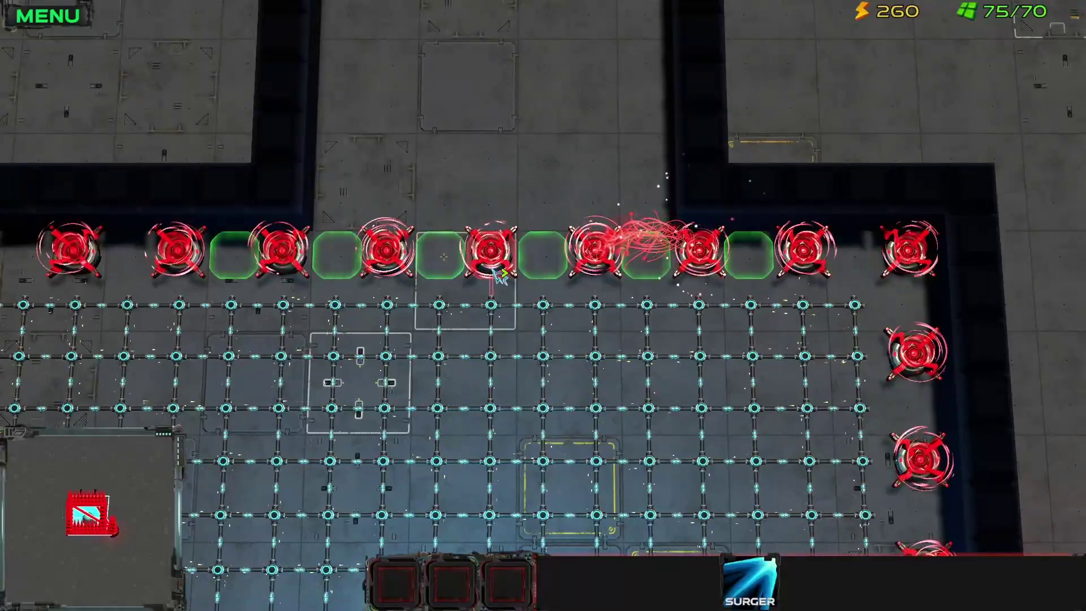
{"action": "left_click", "coordinate": [650, 433]}
{"action": "key", "text": "s"}
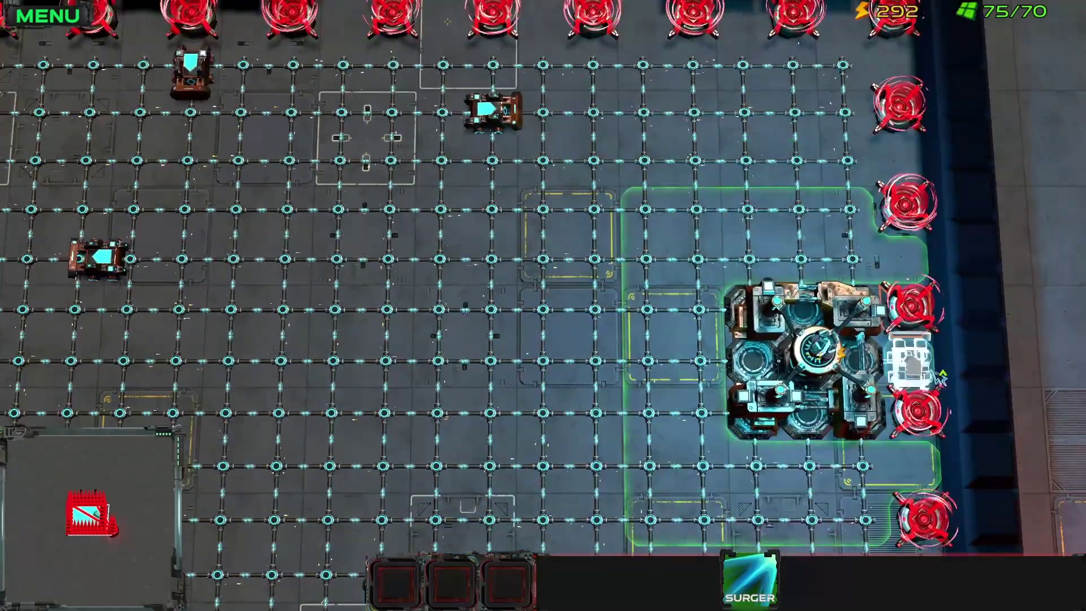
{"action": "left_click_drag", "start_coordinate": [915, 372], "coordinate": [571, 365]}
{"action": "key", "text": "w"}
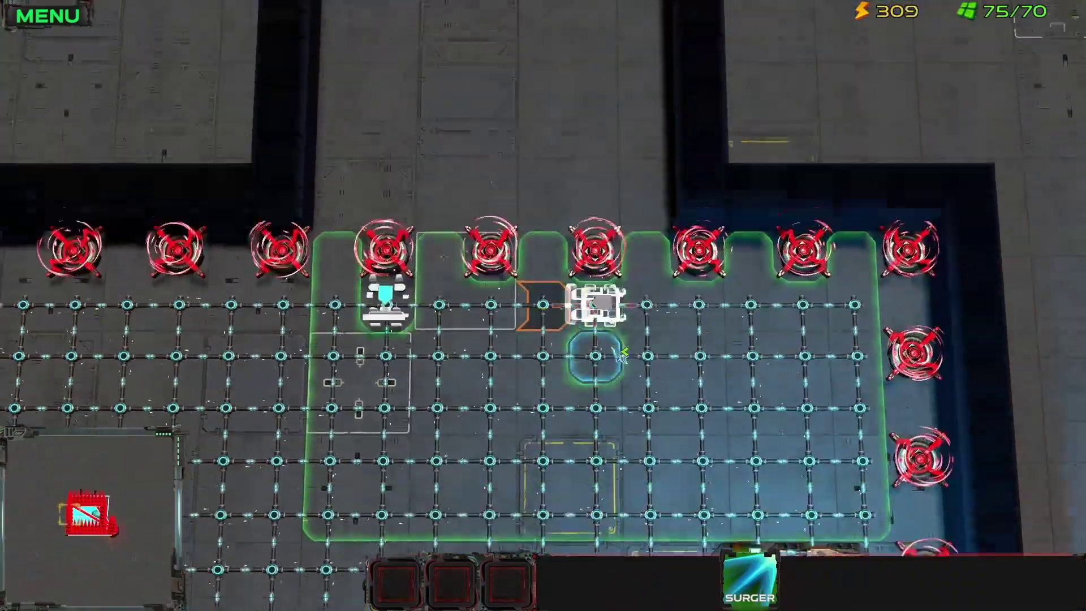
{"action": "key", "text": "s"}
{"action": "key", "text": "w"}
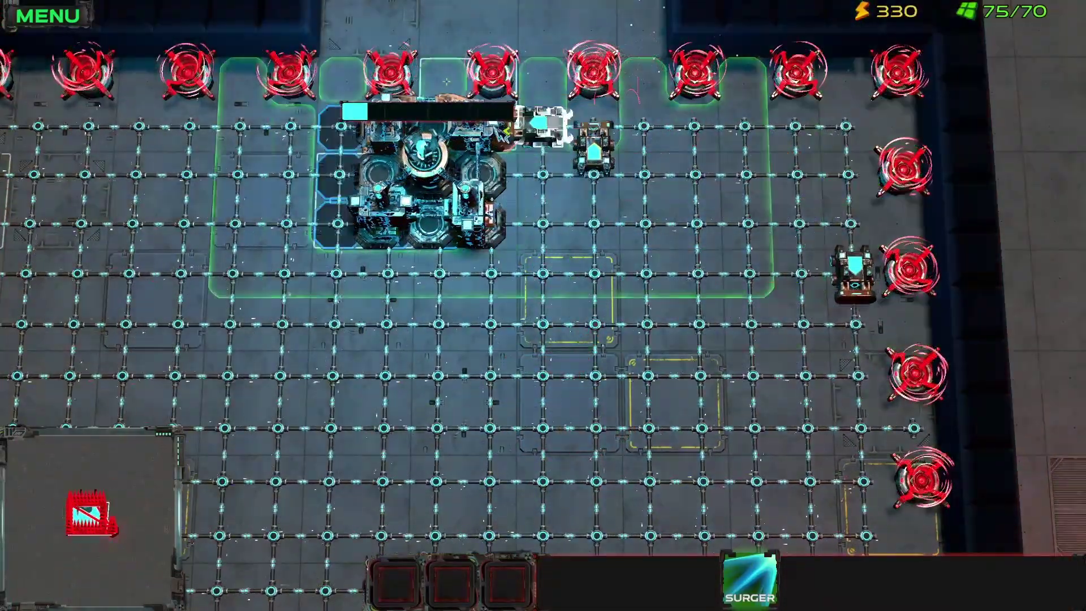
Keep testing around the arena, check whether the relay door opens, and return to editing the map.
{"action": "key", "text": "a"}
{"action": "left_click_drag", "start_coordinate": [445, 75], "coordinate": [447, 114]}
{"action": "key", "text": "s"}
{"action": "key", "text": "w"}
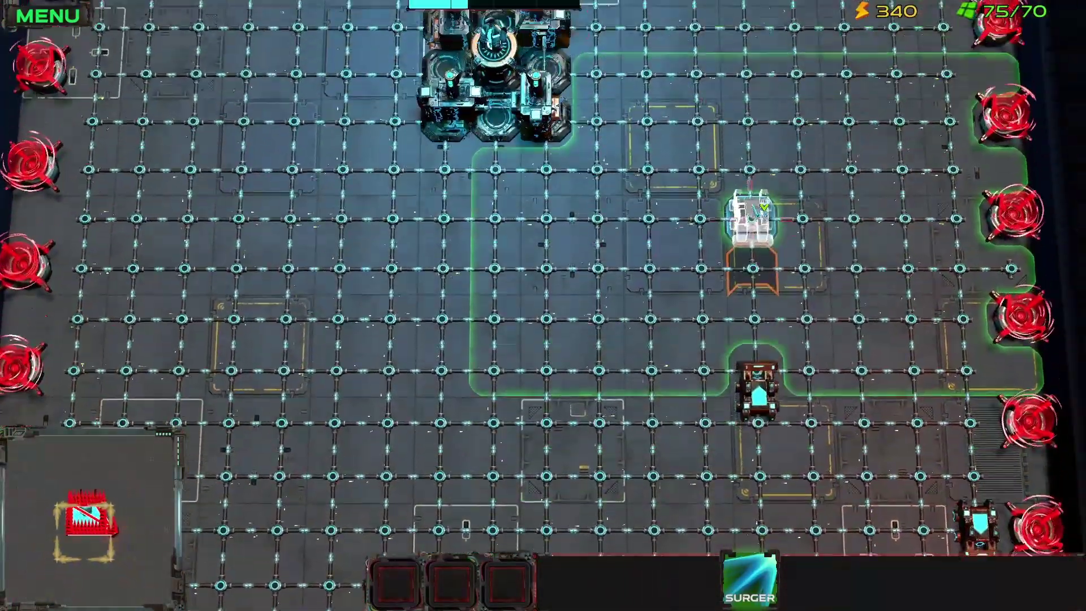
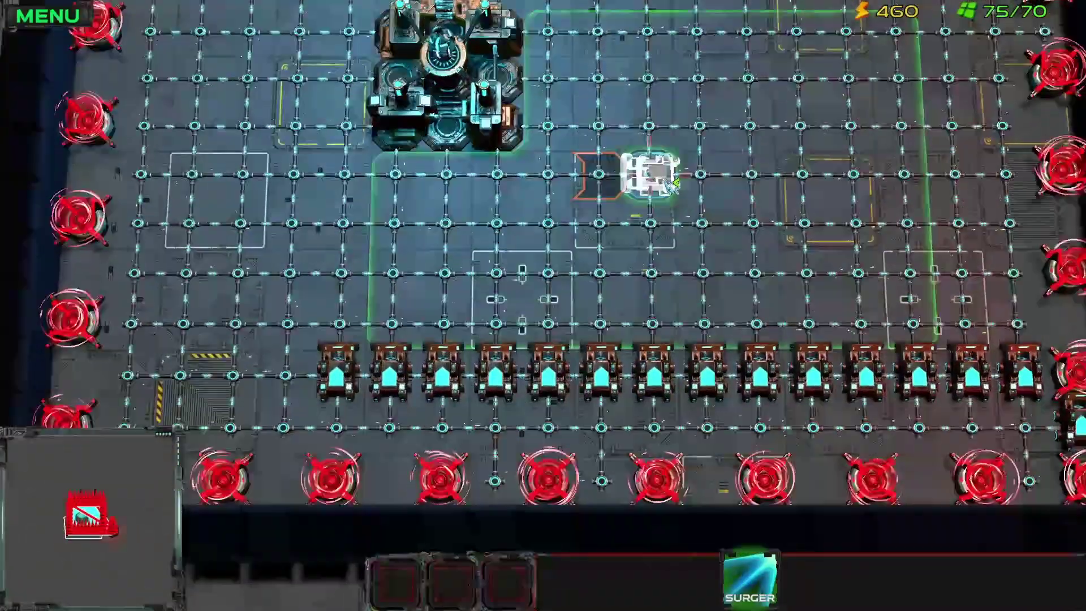
{"action": "key", "text": "w"}
{"action": "left_click", "coordinate": [550, 88]}
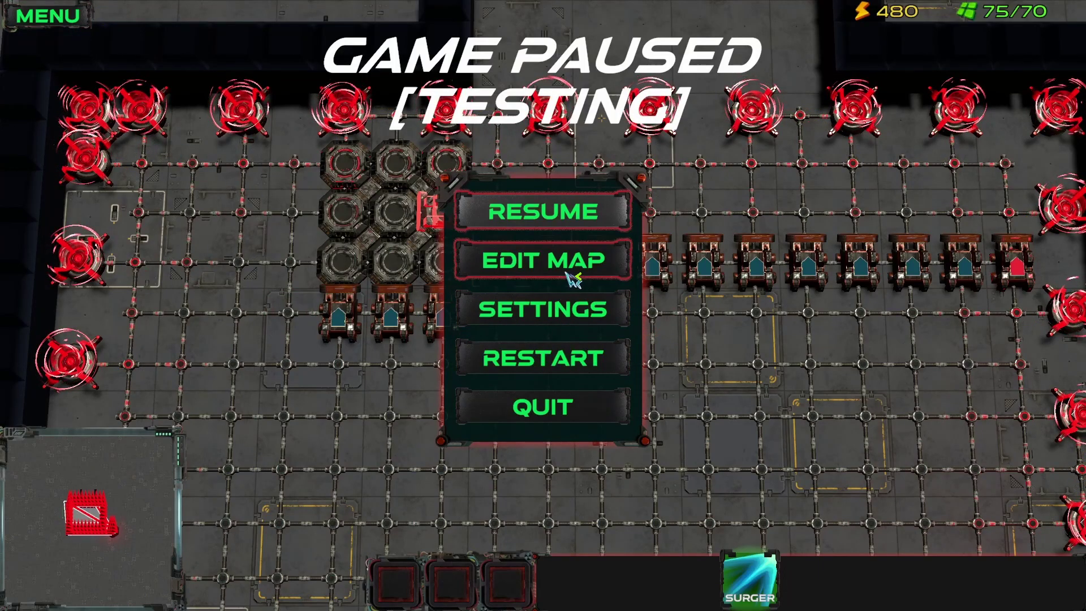
{"action": "left_click", "coordinate": [543, 260]}
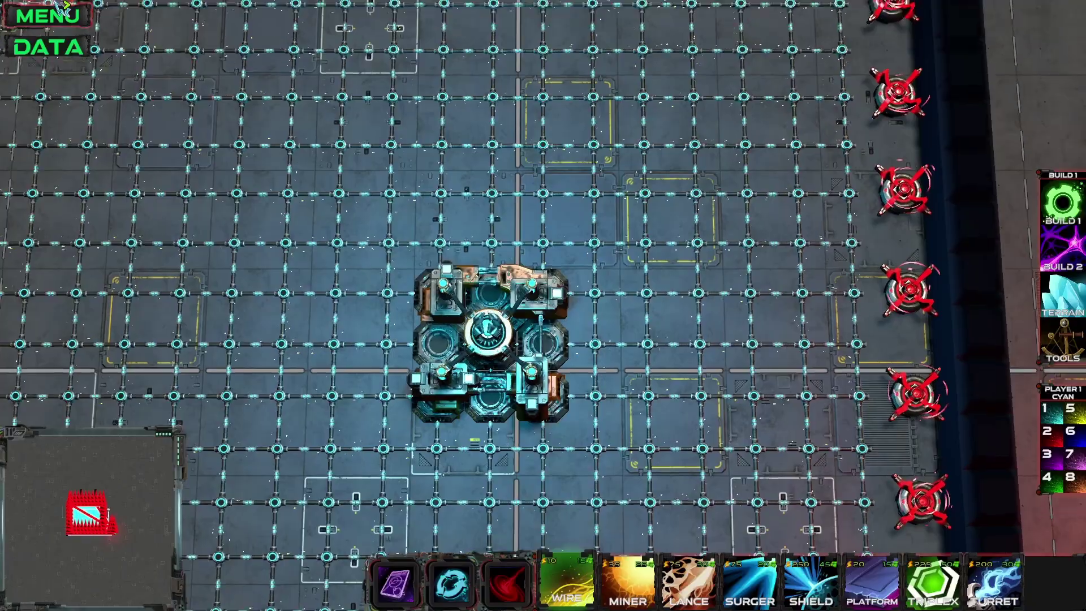
Make Player 2 Red the active player and open a new action recording for the OpenDoor1 AI card.
{"action": "left_click", "coordinate": [52, 53]}
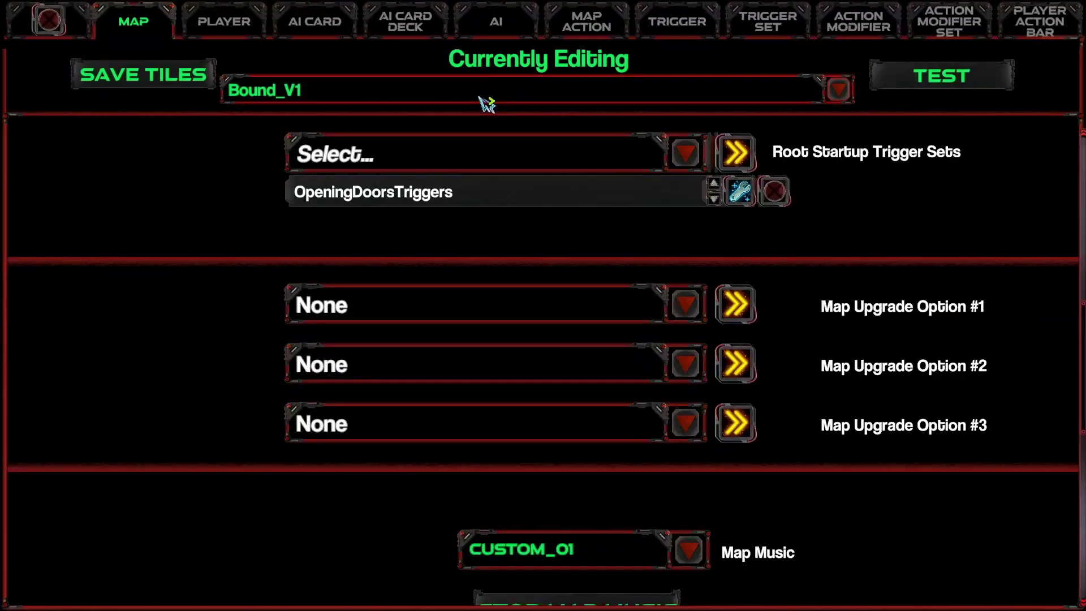
{"action": "left_click", "coordinate": [48, 20]}
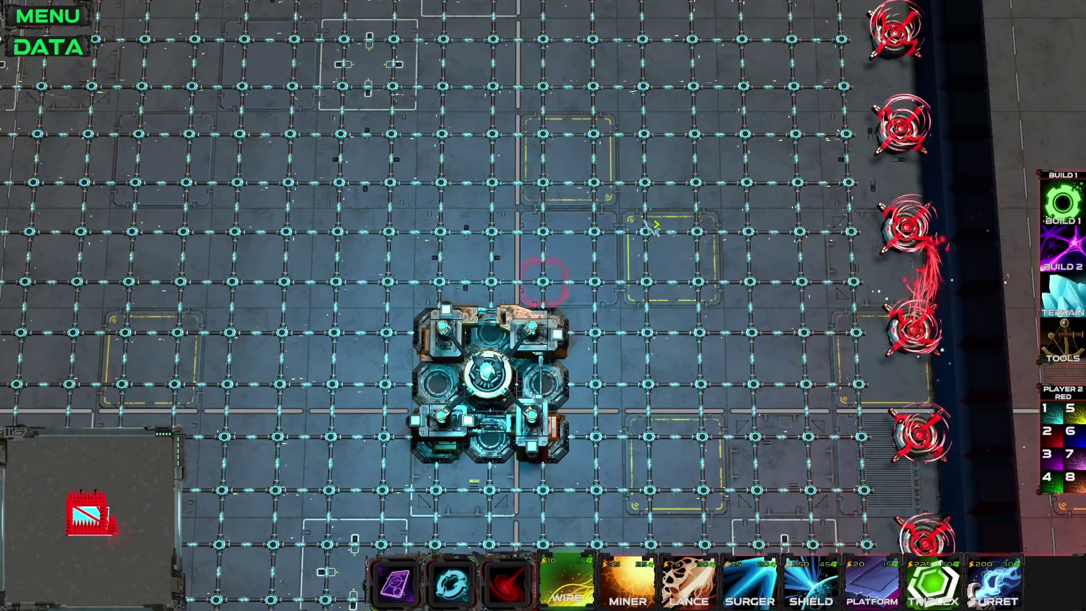
{"action": "key", "text": "w"}
{"action": "scroll", "coordinate": [695, 215], "scroll_direction": "down", "scroll_amount": 3}
{"action": "scroll", "coordinate": [848, 194], "scroll_direction": "up", "scroll_amount": 3}
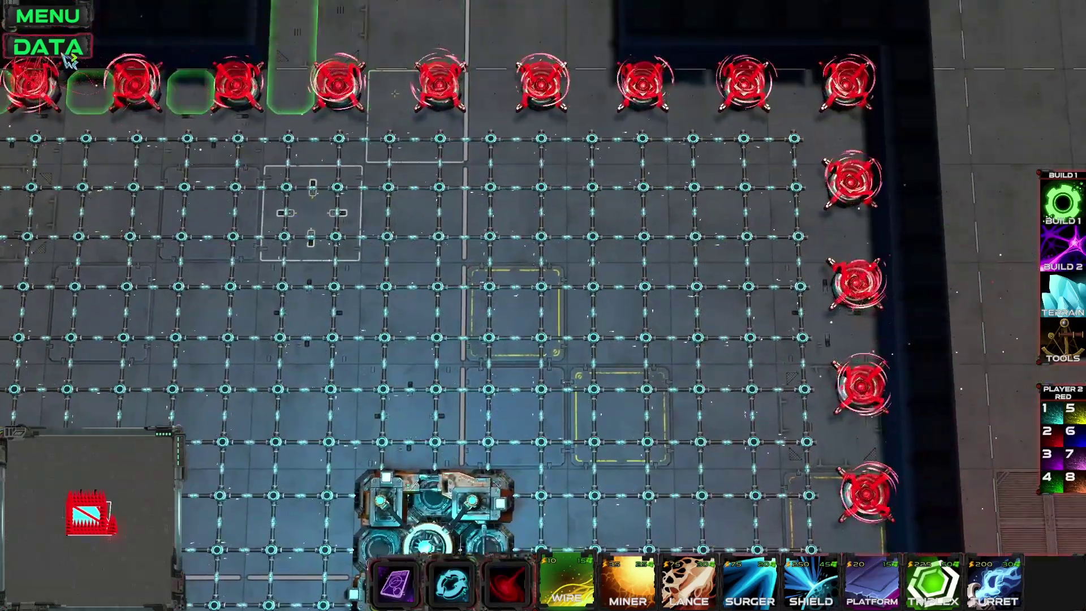
{"action": "left_click", "coordinate": [49, 47]}
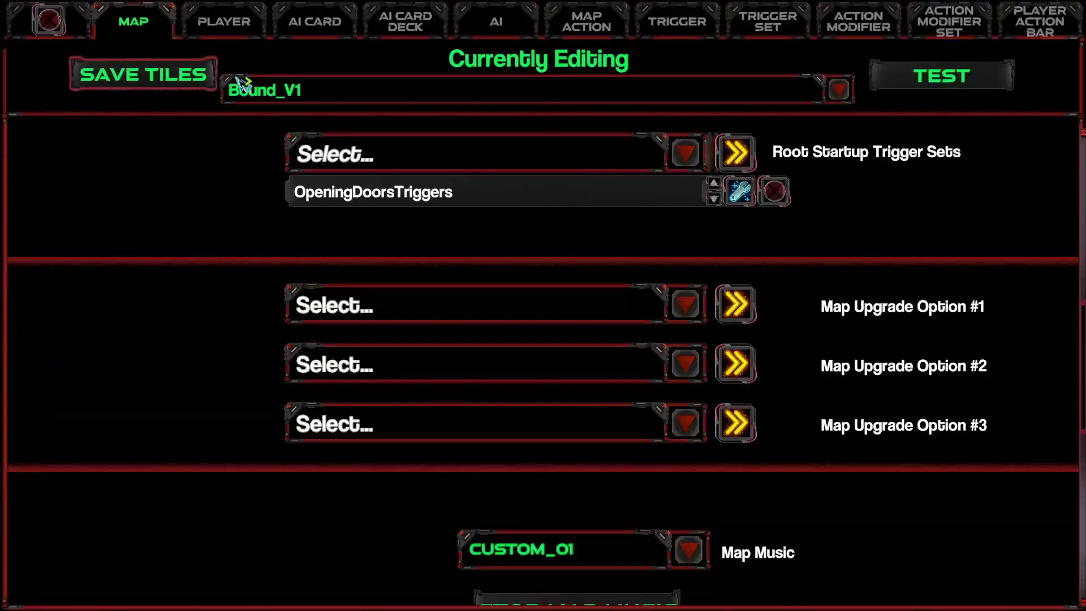
{"action": "left_click", "coordinate": [325, 26]}
{"action": "left_click", "coordinate": [280, 97]}
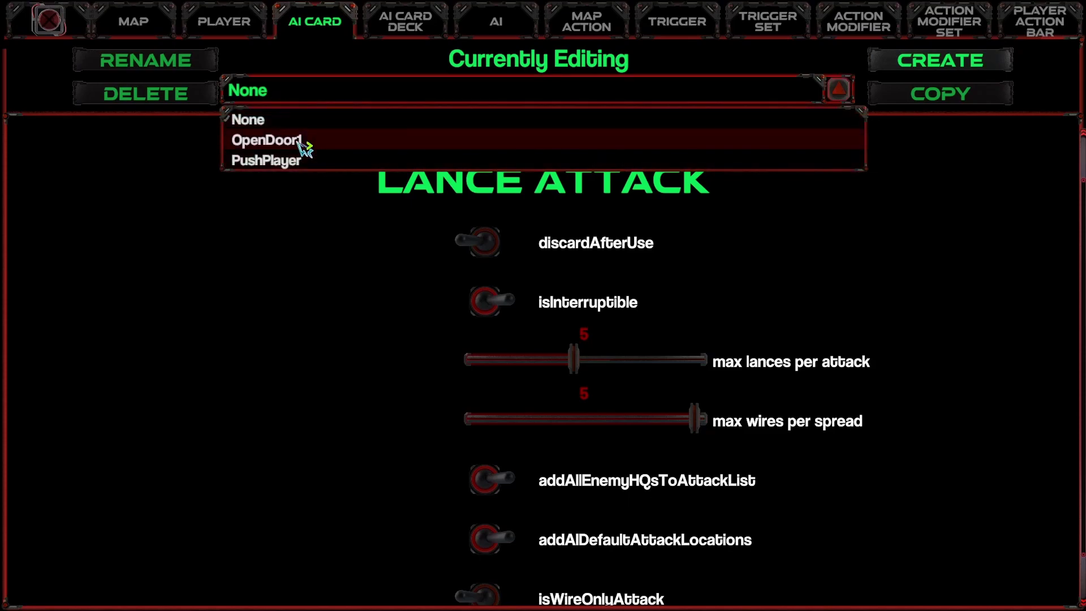
{"action": "left_click", "coordinate": [303, 142]}
{"action": "left_click", "coordinate": [591, 370]}
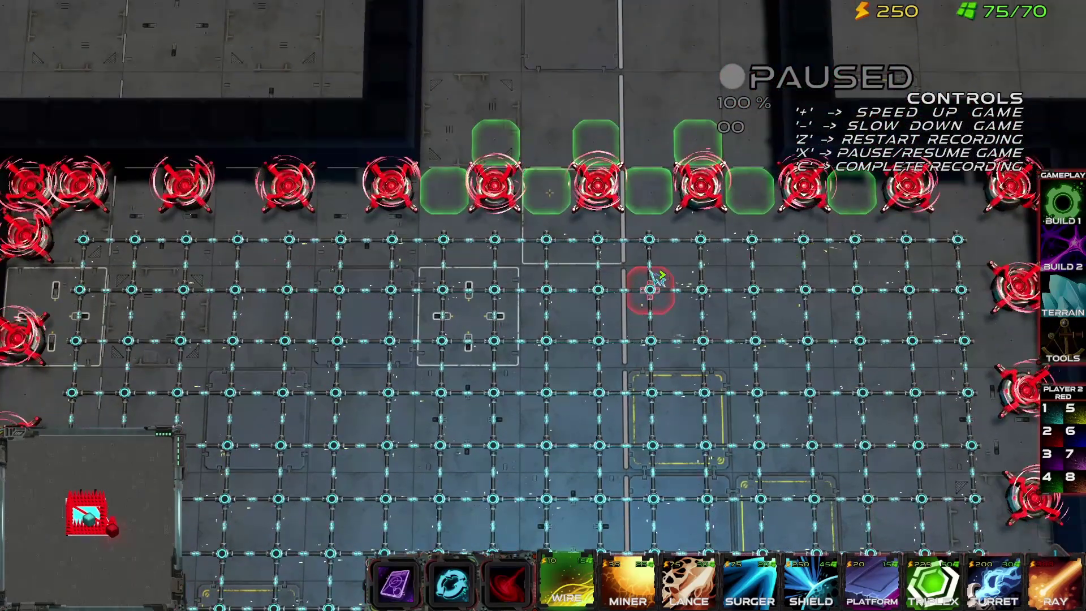
Start the recording and have Player 2 Red release its relays across the corridor opening.
{"action": "key", "text": "Up"}
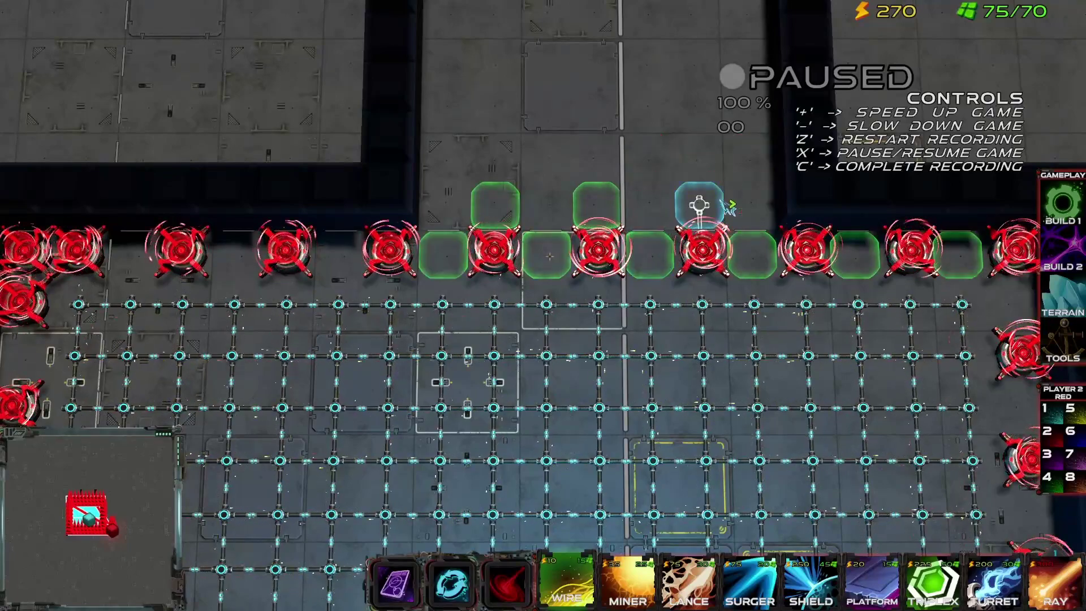
{"action": "key", "text": "x"}
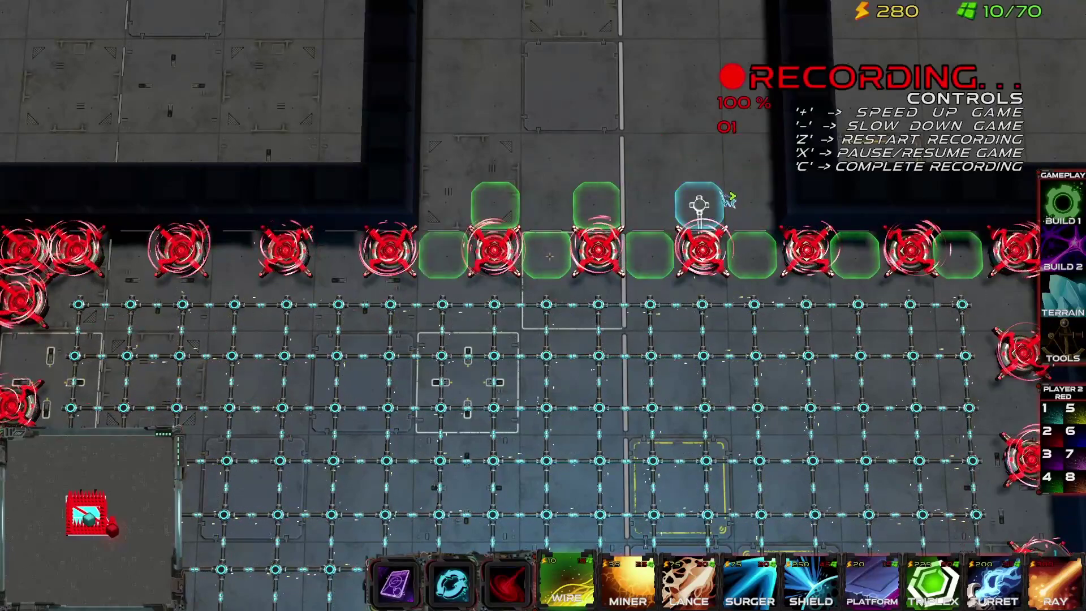
{"action": "right_click_drag", "start_coordinate": [710, 206], "coordinate": [503, 260]}
{"action": "right_click_drag", "start_coordinate": [709, 206], "coordinate": [510, 266]}
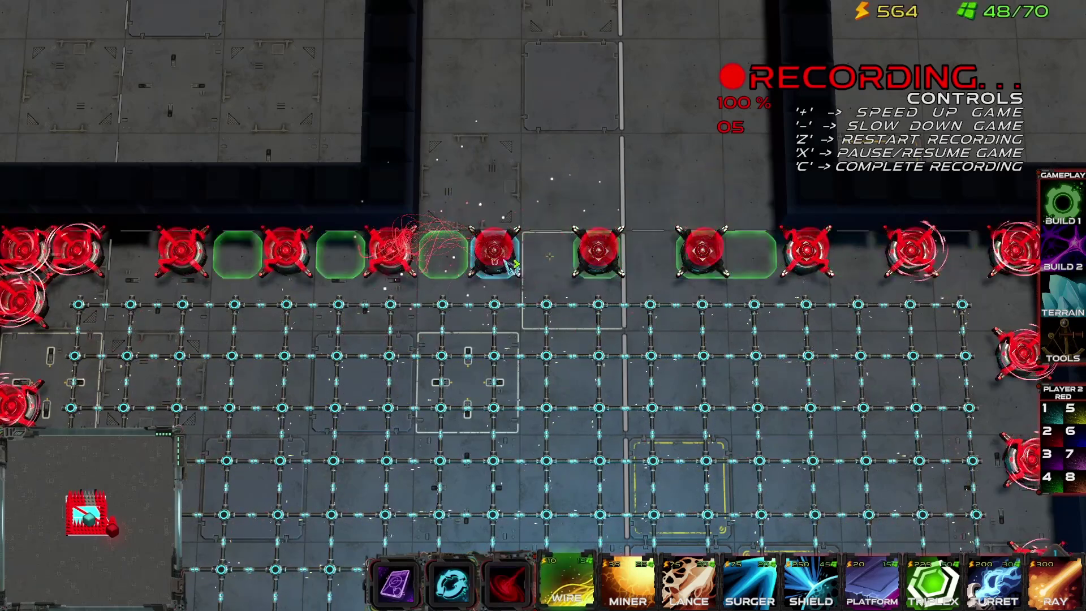
{"action": "right_click_drag", "start_coordinate": [430, 206], "coordinate": [297, 266]}
{"action": "right_click_drag", "start_coordinate": [799, 221], "coordinate": [922, 261]}
Place a short line of wires on the upper side of the red headquarters and remove it again while recording.
{"action": "key", "text": "Right"}
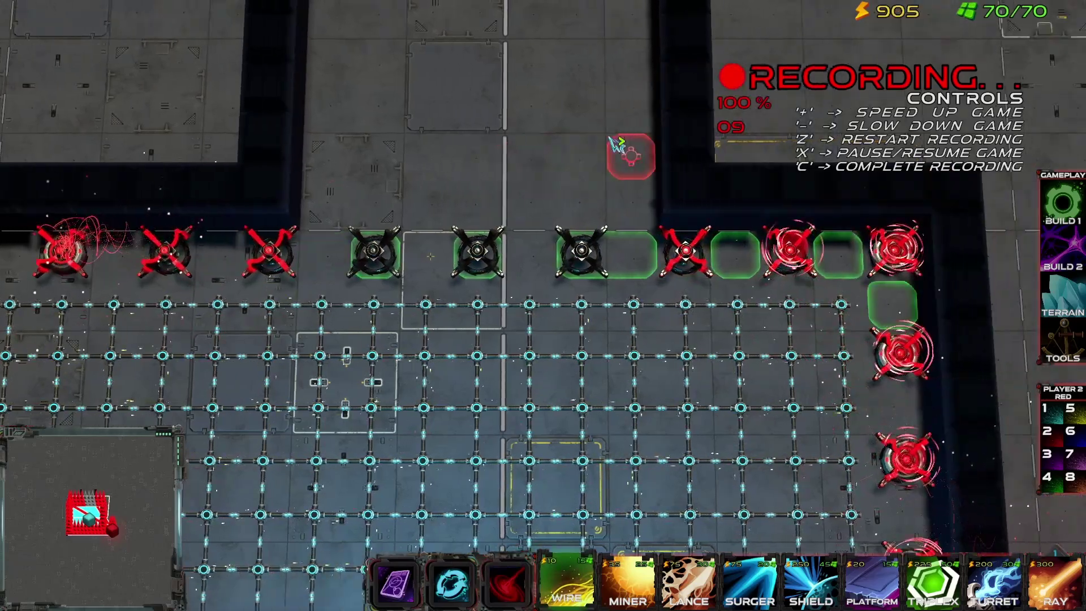
{"action": "key", "text": "Right"}
{"action": "key", "text": "Down"}
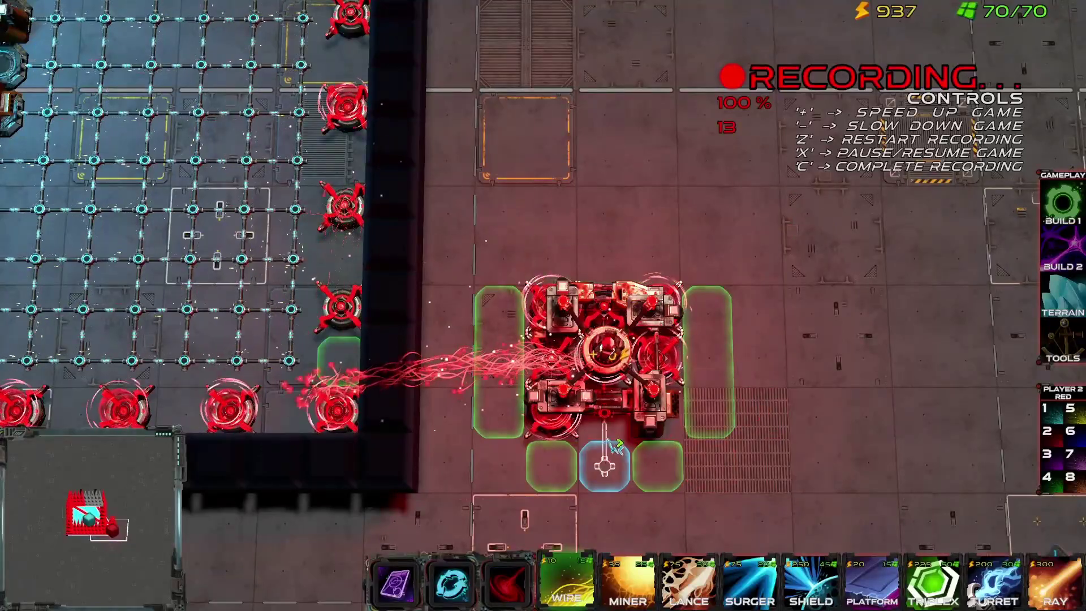
{"action": "key", "text": "Up"}
{"action": "left_click_drag", "start_coordinate": [610, 362], "coordinate": [619, 277]}
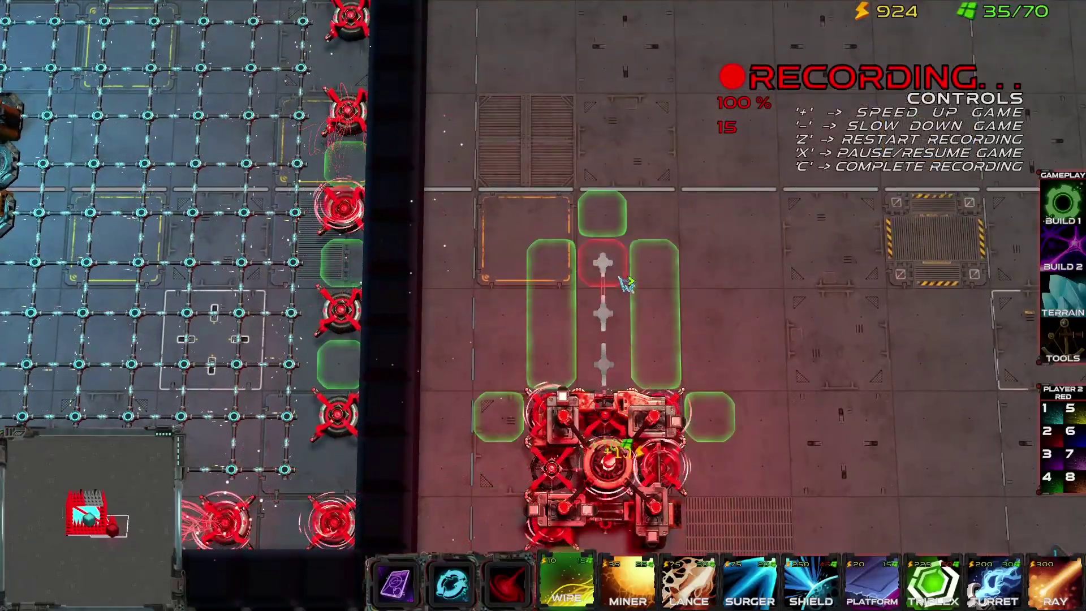
{"action": "right_click_drag", "start_coordinate": [618, 277], "coordinate": [614, 347]}
Go back to the relay doorway and complete the OpenDoor1 recording.
{"action": "key", "text": "Left"}
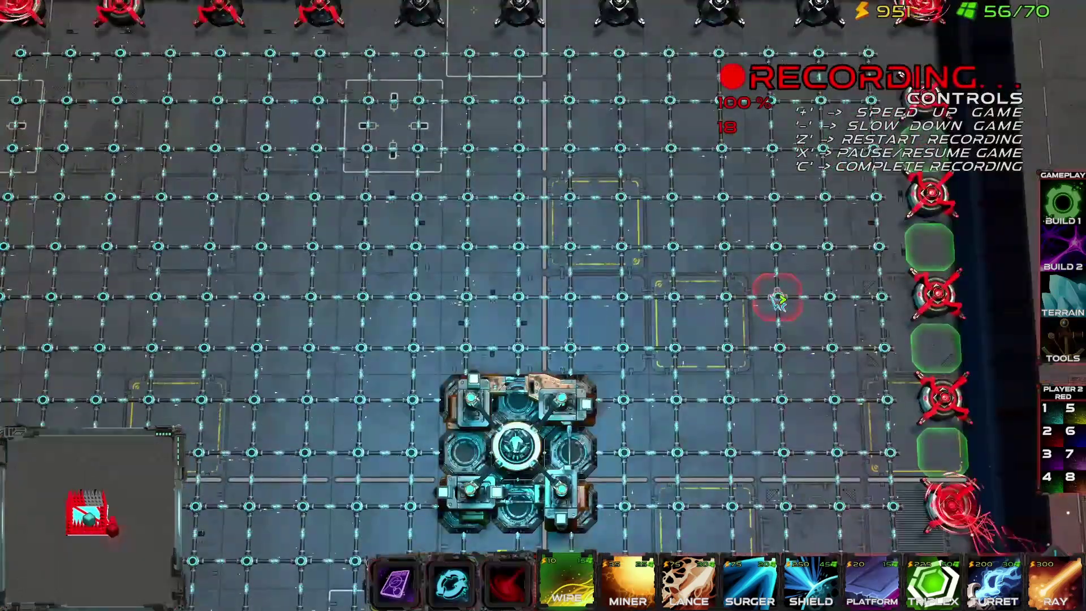
{"action": "key", "text": "Up"}
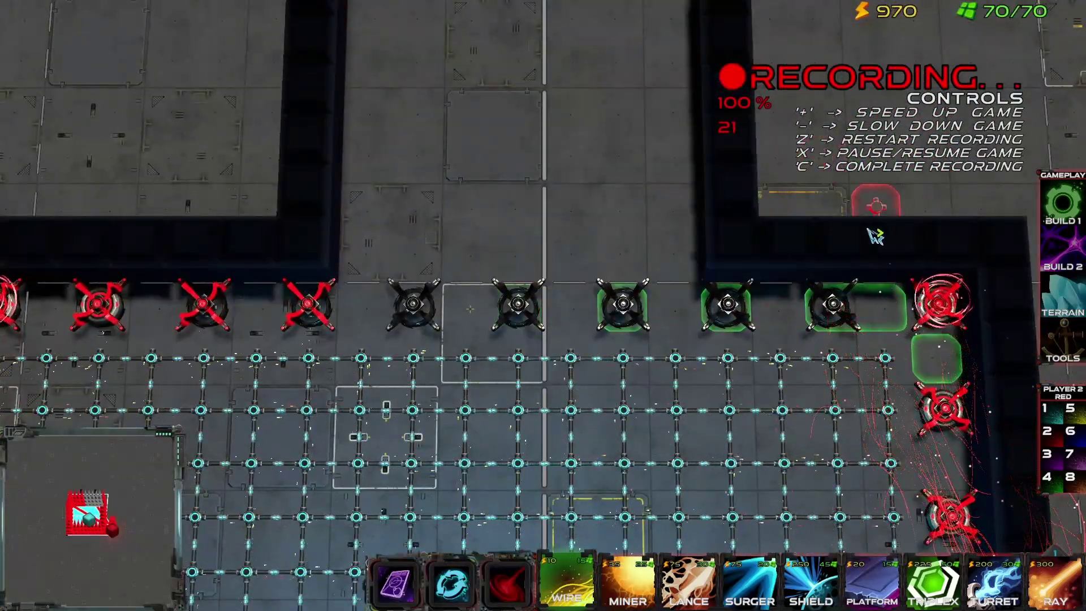
{"action": "key", "text": "c"}
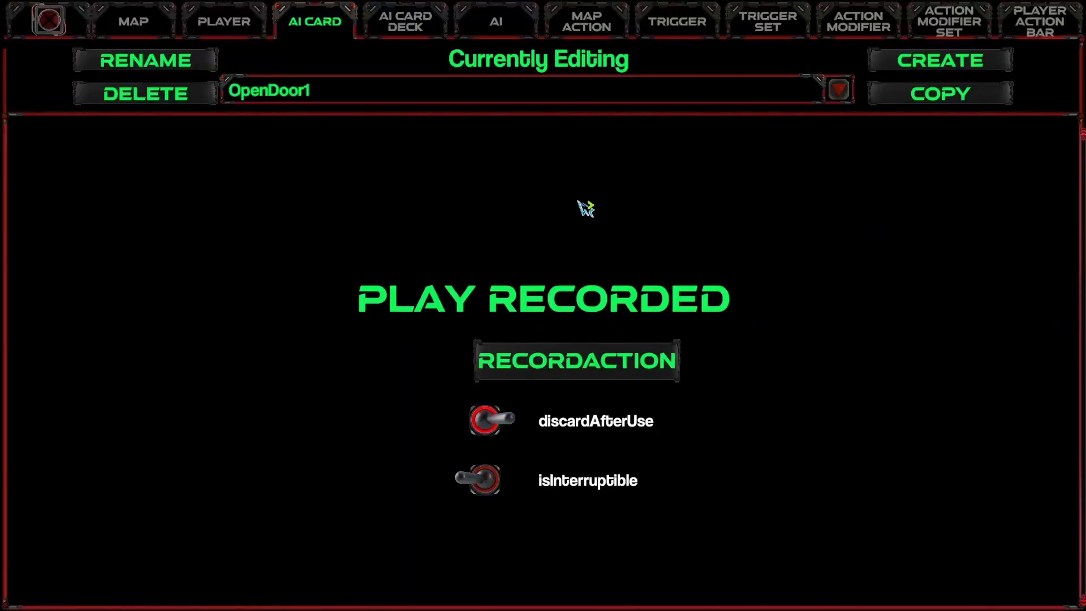
Check the cards in RedPlayerDeck's AI action deck and the settings of the OpenDoor1 card.
{"action": "left_click", "coordinate": [148, 24]}
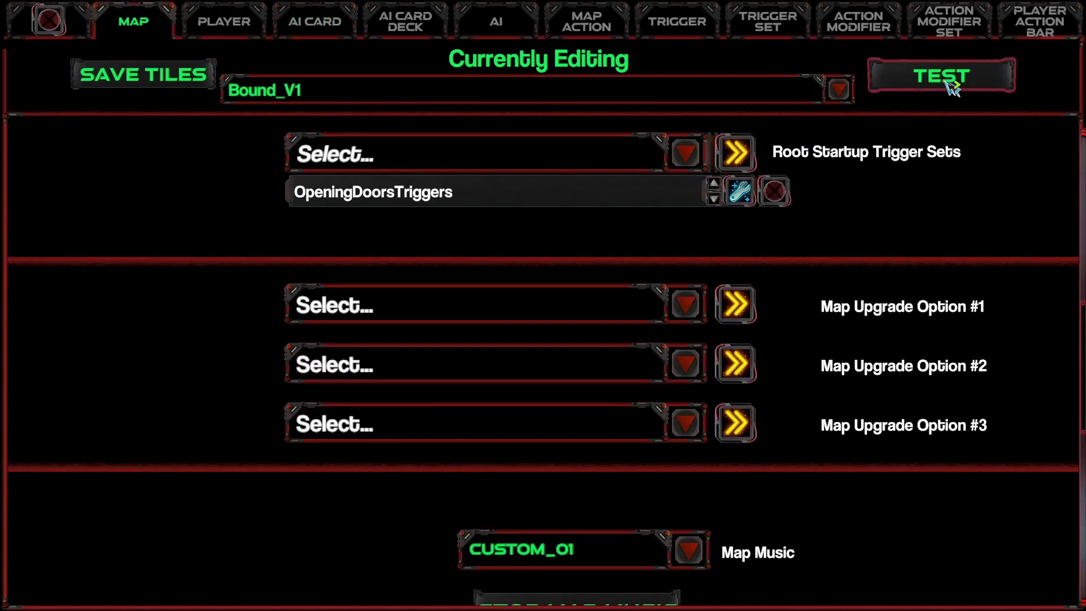
{"action": "left_click", "coordinate": [372, 27]}
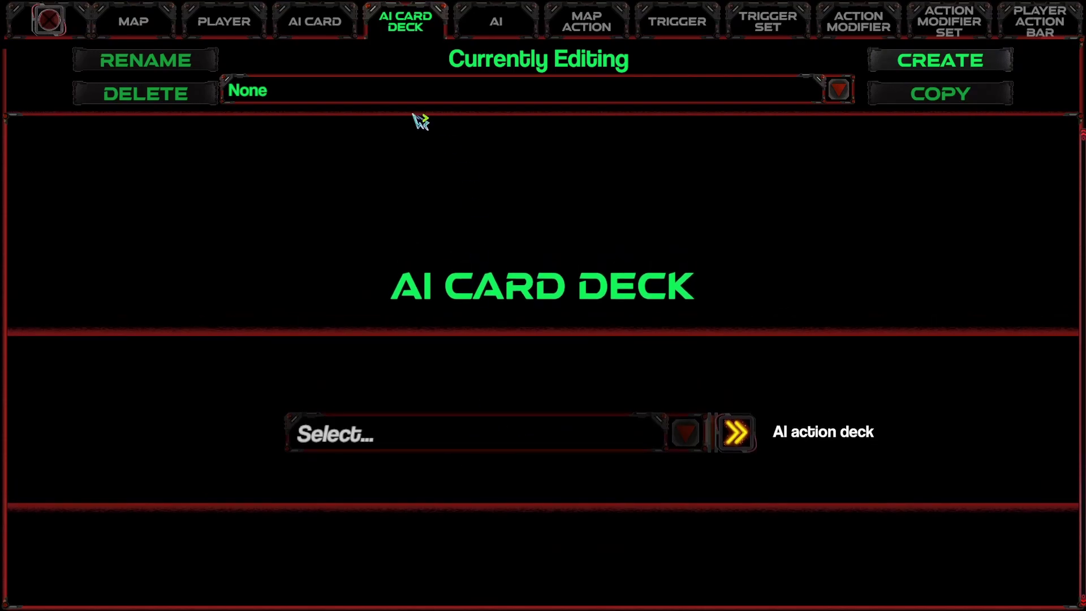
{"action": "left_click", "coordinate": [320, 96]}
{"action": "left_click", "coordinate": [317, 160]}
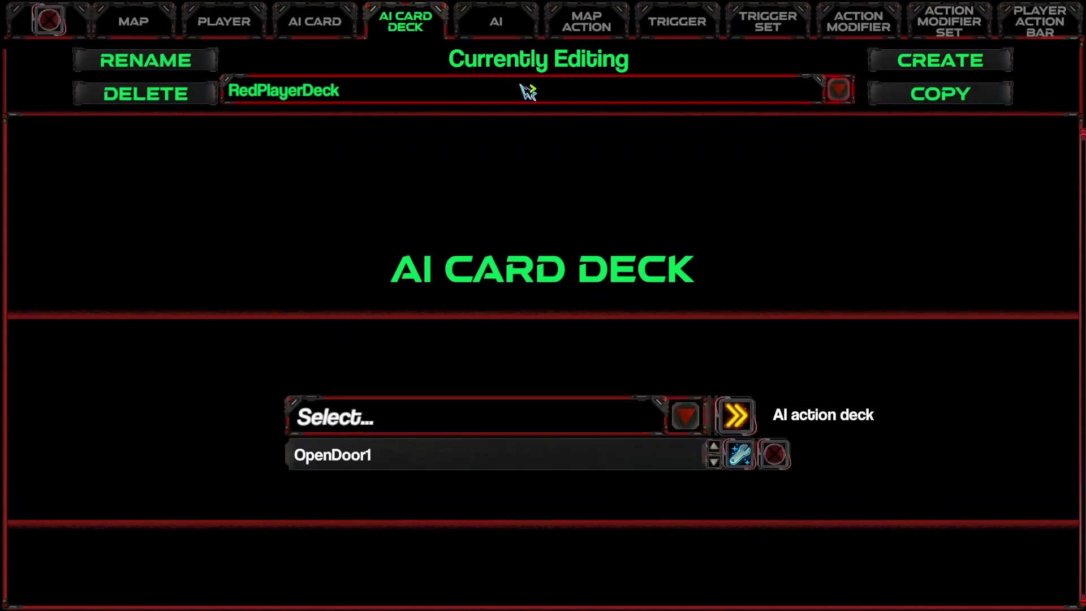
{"action": "left_click", "coordinate": [331, 28]}
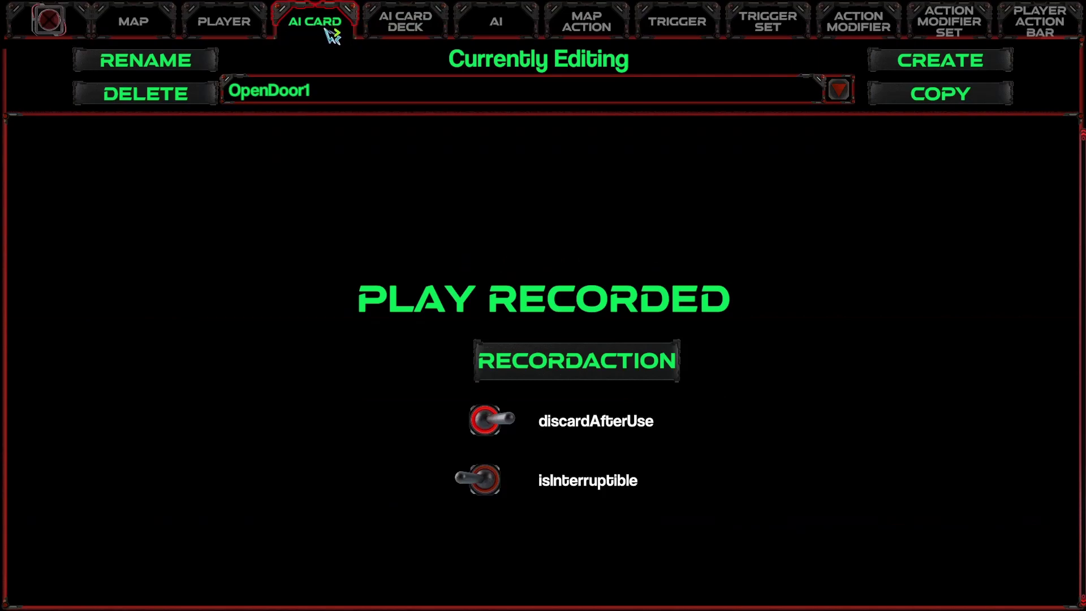
{"action": "left_click", "coordinate": [406, 26]}
Review RedPlayerAI's card deck and timing settings, switching Shuffle First Deck on and back off.
{"action": "left_click", "coordinate": [495, 29]}
{"action": "left_click", "coordinate": [368, 96]}
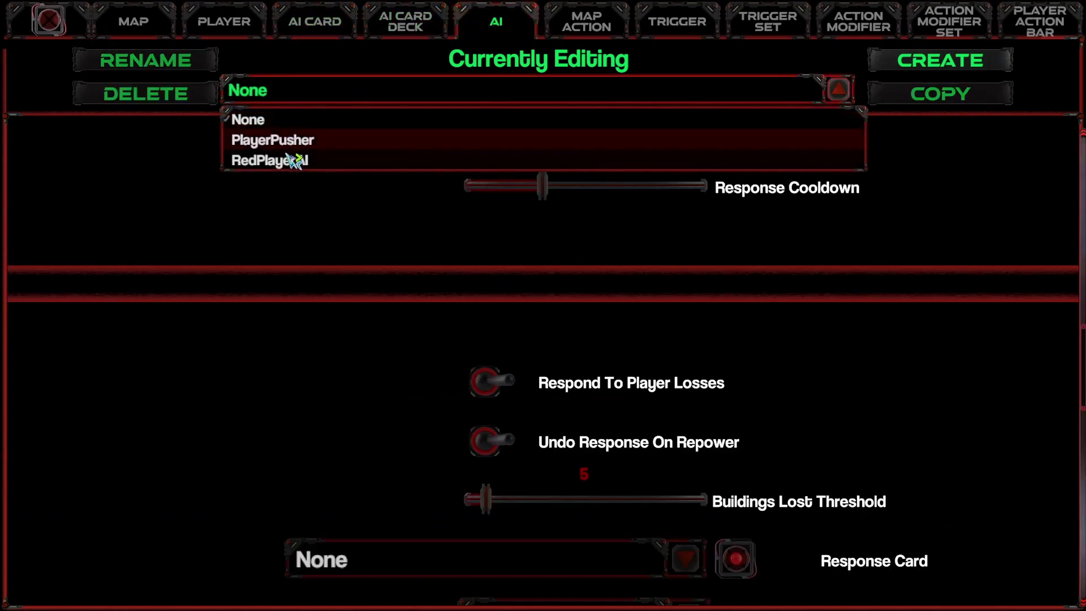
{"action": "left_click", "coordinate": [287, 164]}
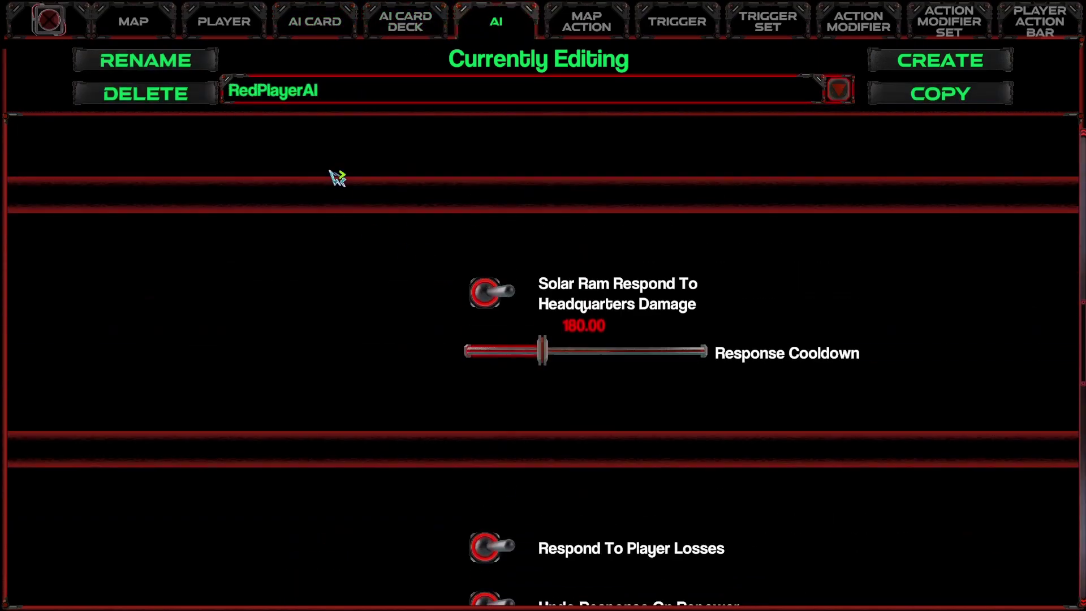
{"action": "scroll", "coordinate": [542, 362], "scroll_direction": "up", "scroll_amount": 5}
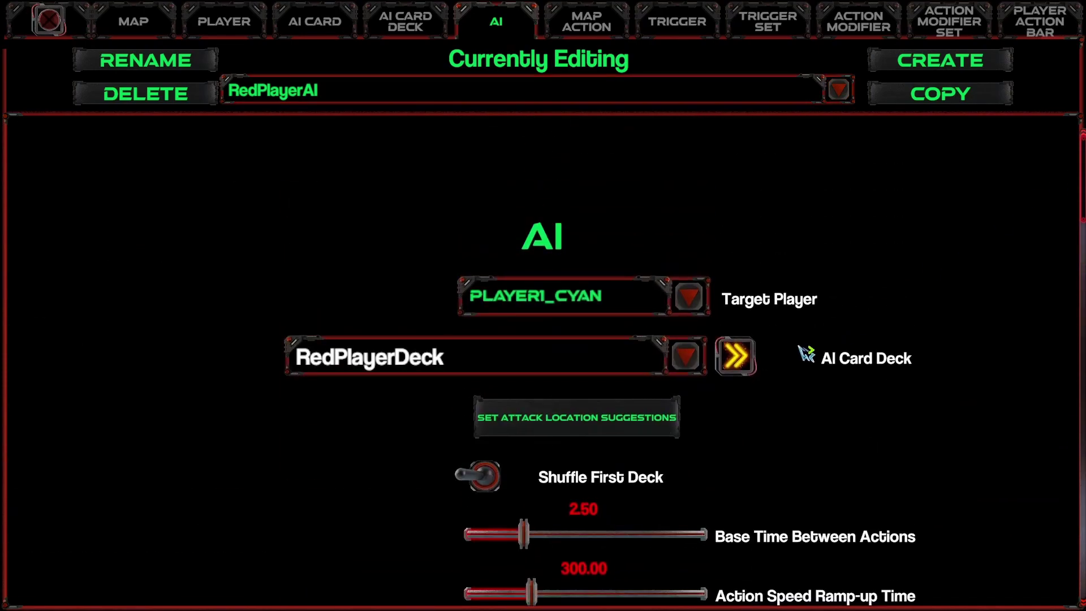
{"action": "mouse_move", "coordinate": [555, 374]}
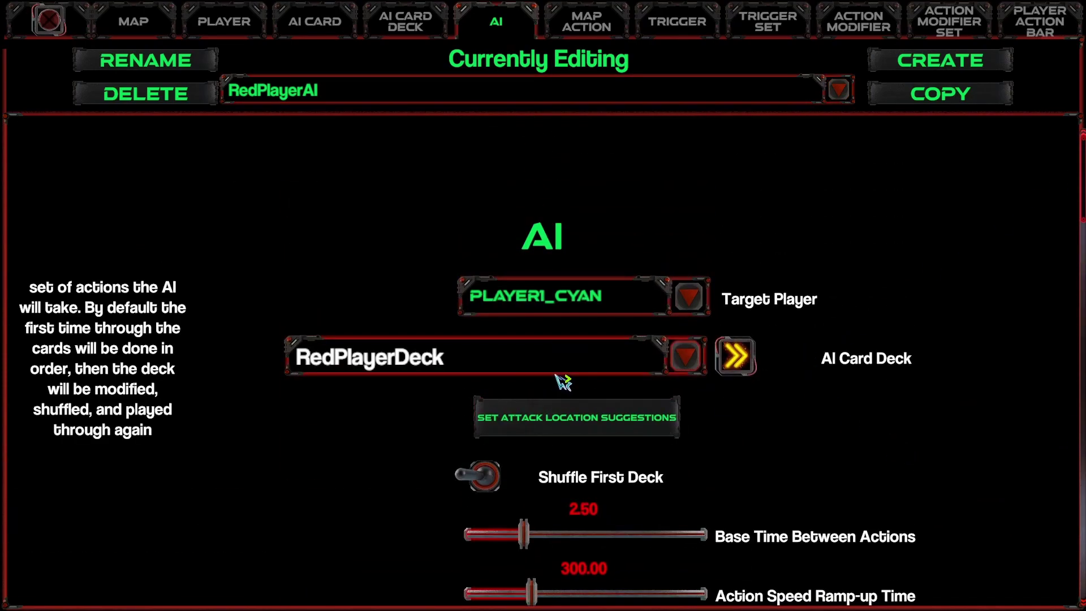
{"action": "scroll", "coordinate": [945, 475], "scroll_direction": "down", "scroll_amount": 3}
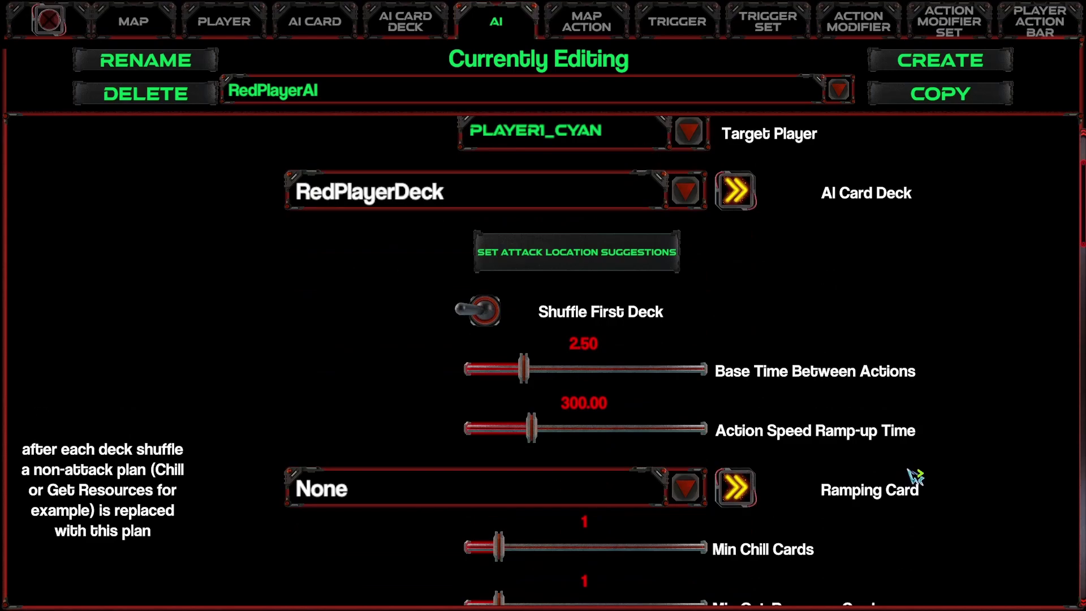
{"action": "scroll", "coordinate": [528, 311], "scroll_direction": "down", "scroll_amount": 1}
{"action": "left_click", "coordinate": [486, 242]}
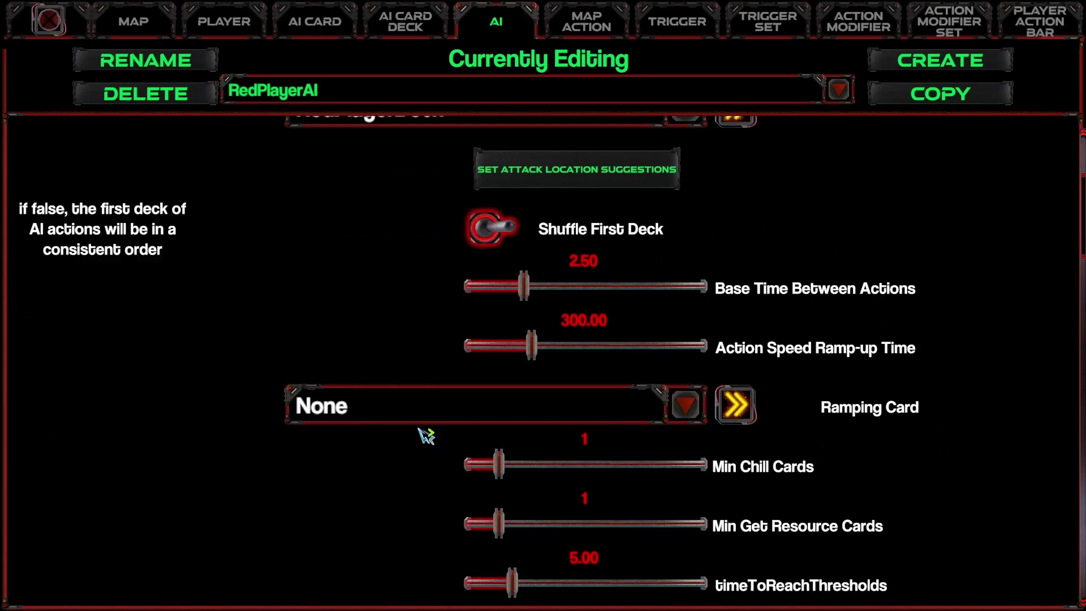
{"action": "left_click", "coordinate": [505, 232]}
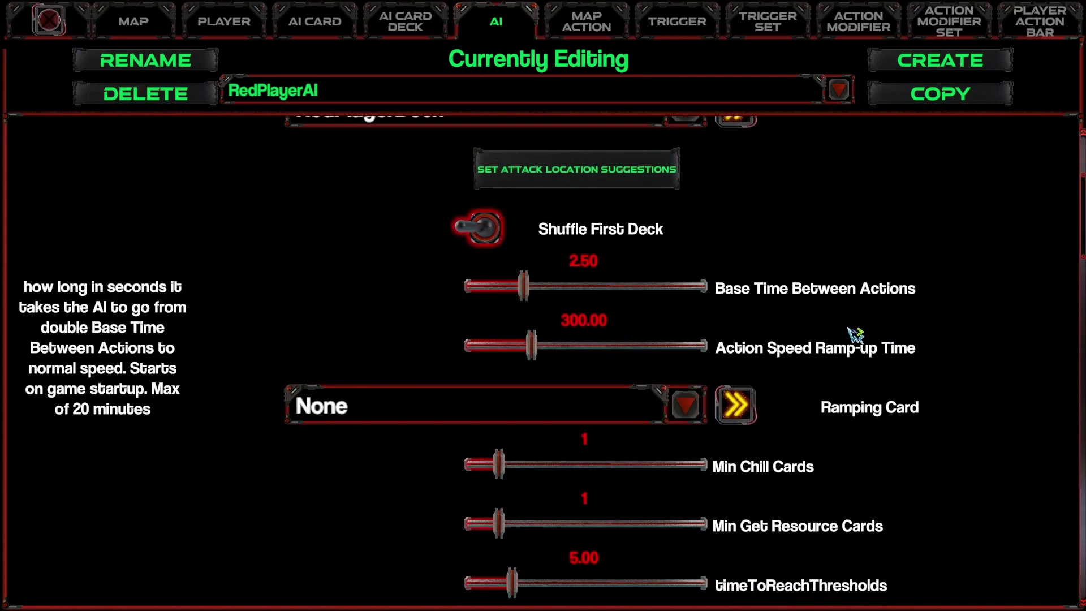
Set RedPlayerAI's Base Time Between Actions to 0.45 and its Action Speed Ramp-up Time to 0.00.
{"action": "left_click_drag", "start_coordinate": [526, 298], "coordinate": [443, 298]}
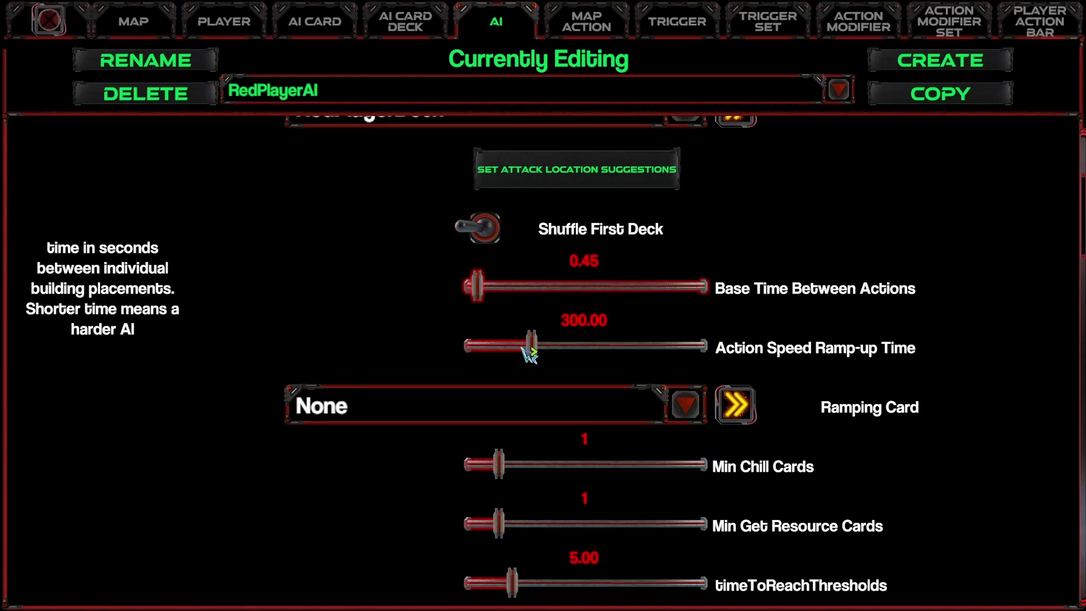
{"action": "left_click_drag", "start_coordinate": [523, 351], "coordinate": [286, 339]}
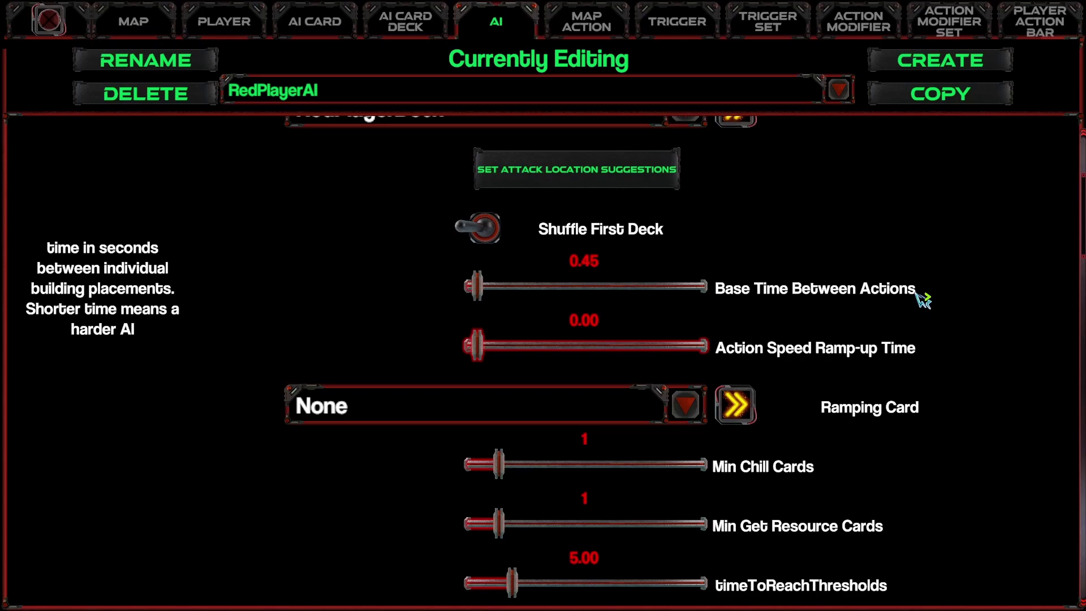
{"action": "scroll", "coordinate": [914, 351], "scroll_direction": "down", "scroll_amount": 5}
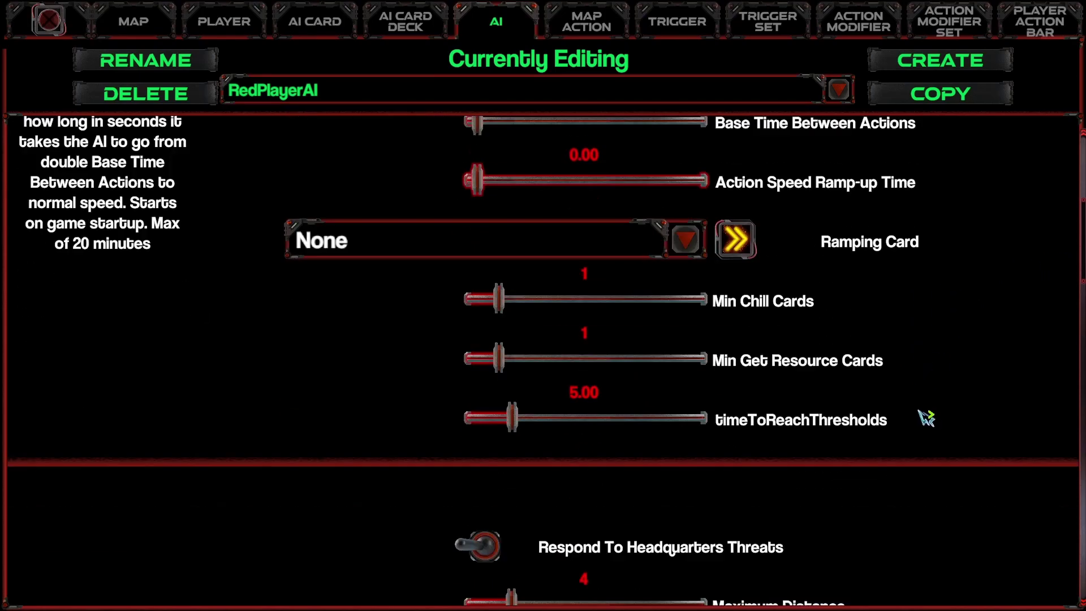
{"action": "scroll", "coordinate": [934, 430], "scroll_direction": "up", "scroll_amount": 6}
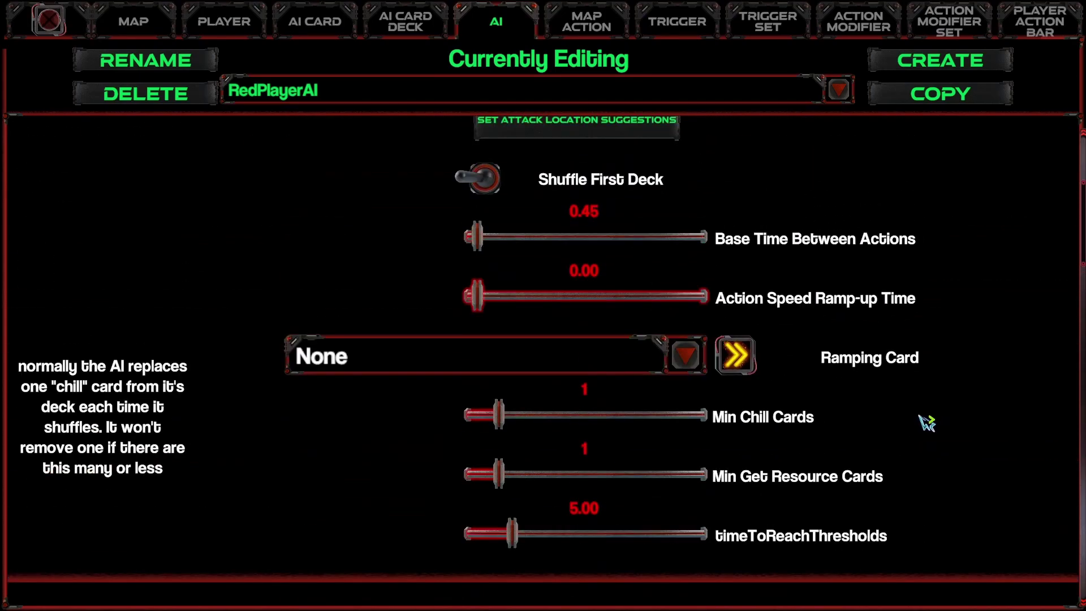
Start a test of the Bound_V1 map and steer the cyan headquarters toward the arena's eastern side with Surgers.
{"action": "left_click", "coordinate": [226, 20]}
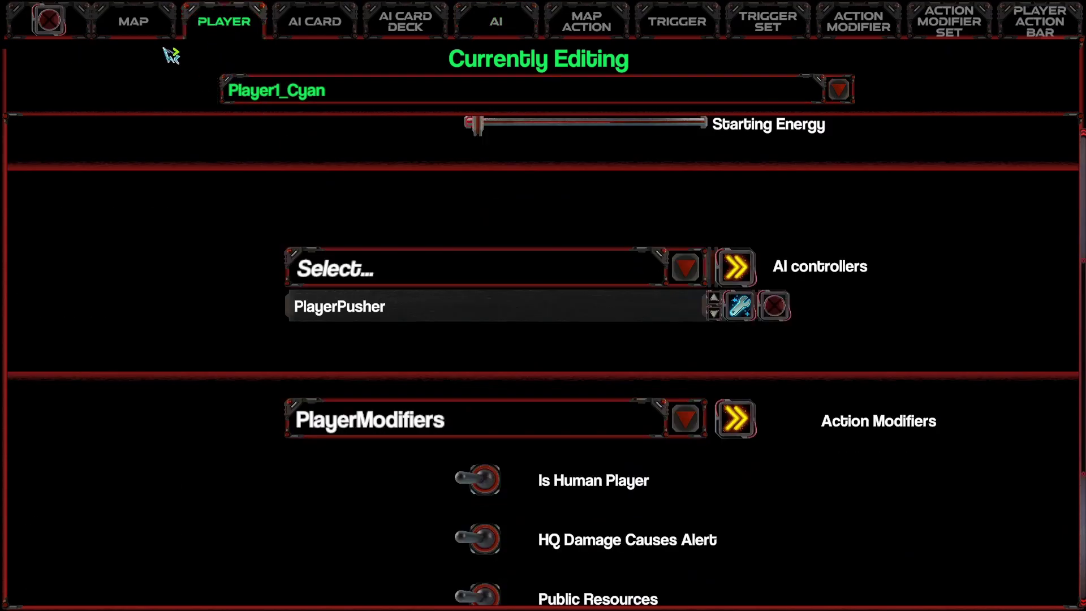
{"action": "left_click", "coordinate": [129, 22]}
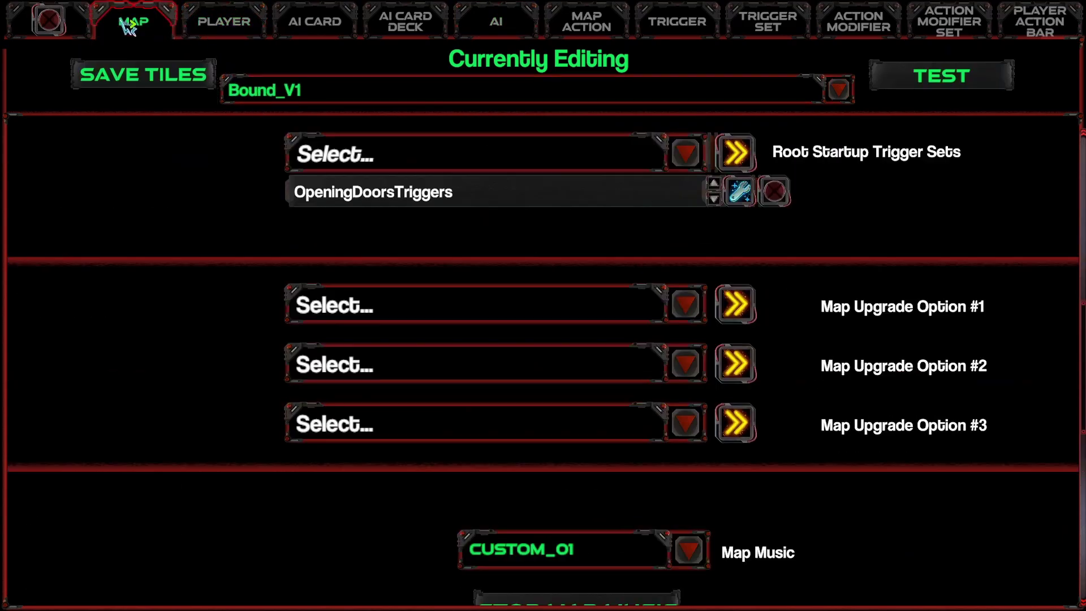
{"action": "left_click", "coordinate": [945, 89]}
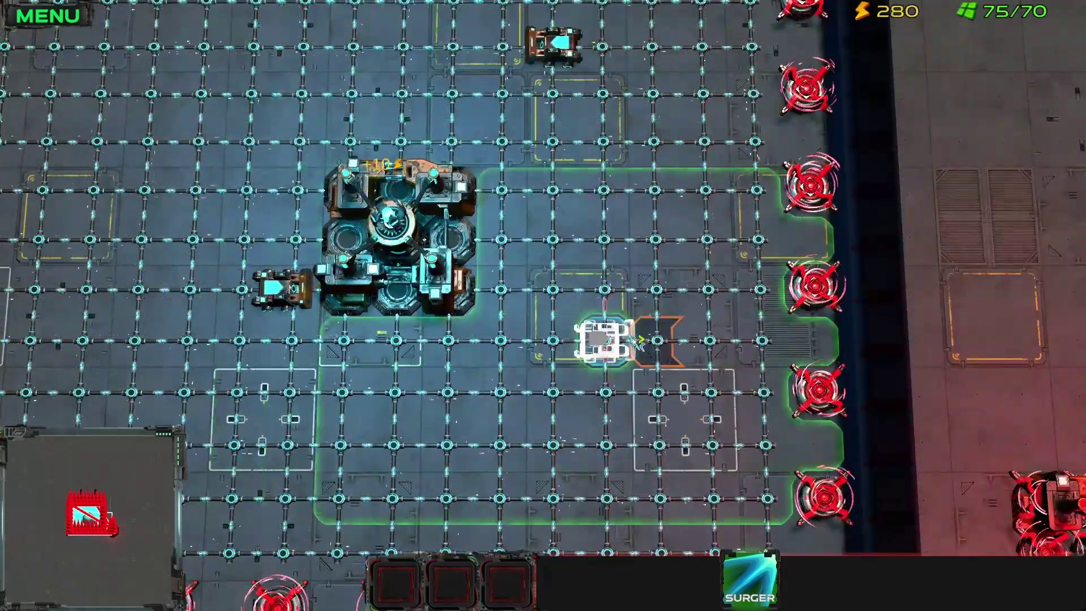
{"action": "left_click_drag", "start_coordinate": [631, 336], "coordinate": [633, 214]}
{"action": "key", "text": "w"}
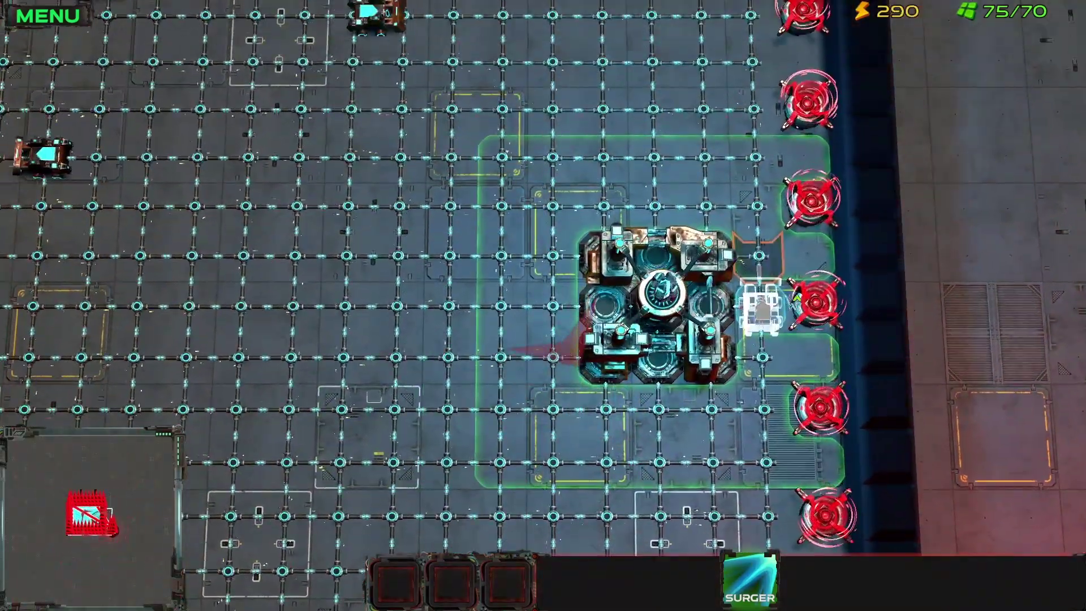
{"action": "key", "text": "w"}
{"action": "key", "text": "s"}
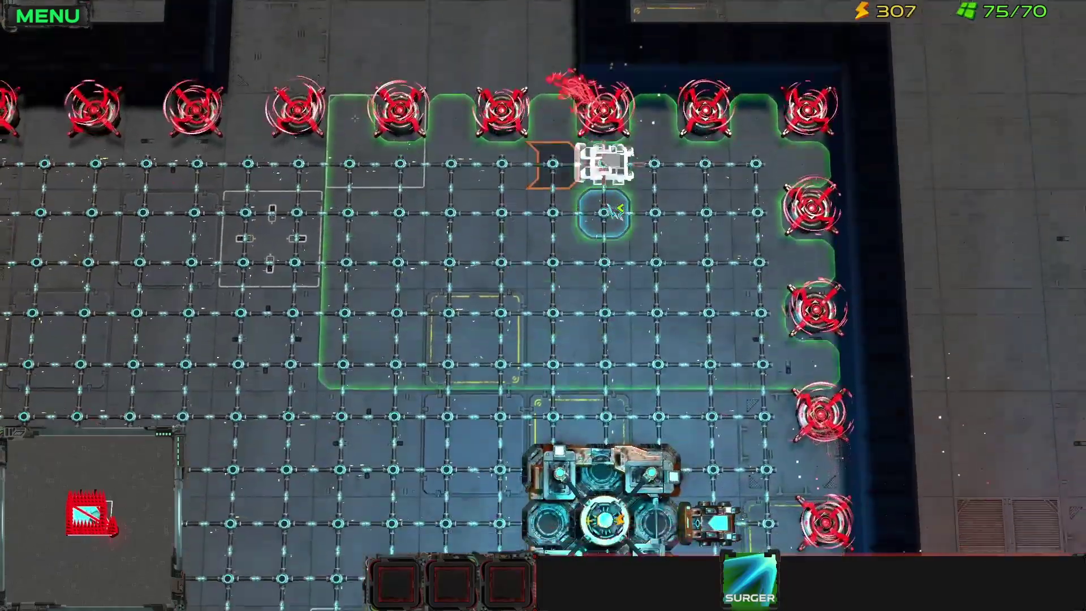
Push the cyan headquarters across the arena to its southern edge with Surgers and check the northern doorway.
{"action": "key", "text": "a"}
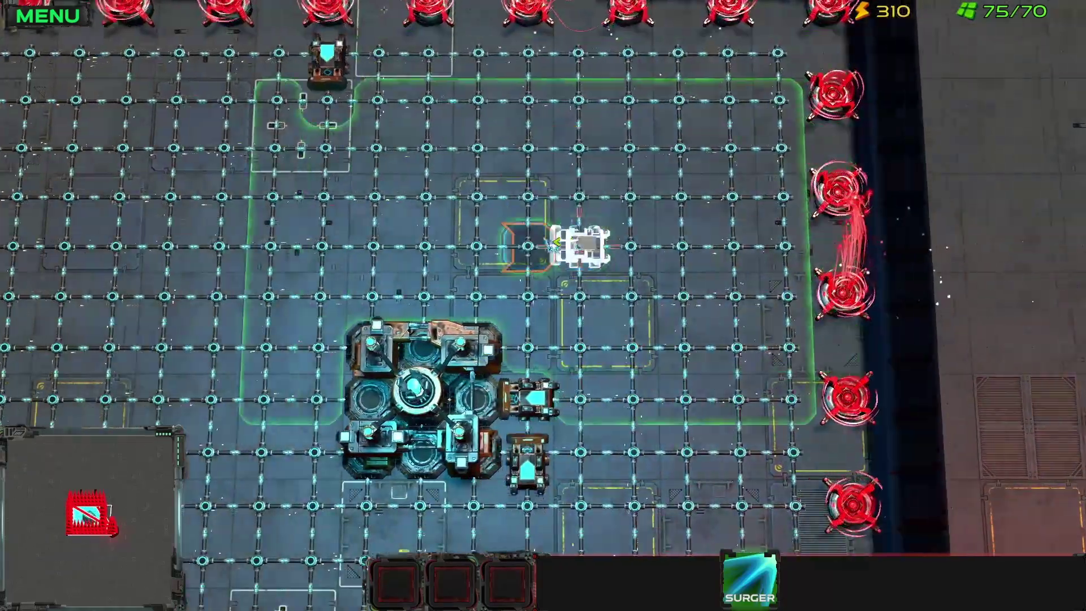
{"action": "key", "text": "a"}
{"action": "key", "text": "s"}
{"action": "key", "text": "d"}
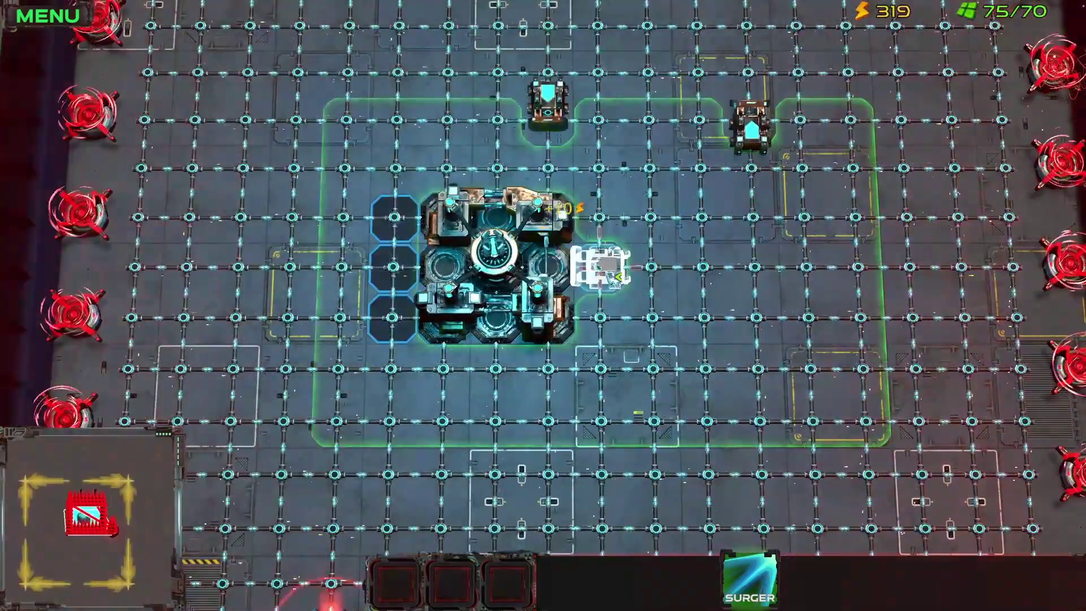
{"action": "key", "text": "w"}
{"action": "key", "text": "s"}
{"action": "key", "text": "s"}
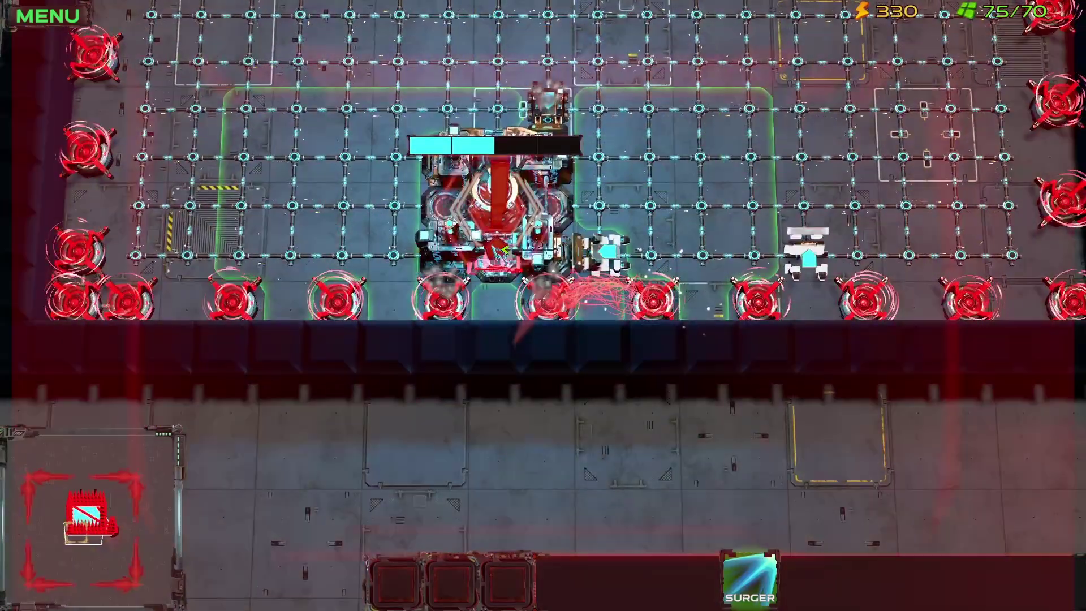
{"action": "key", "text": "w"}
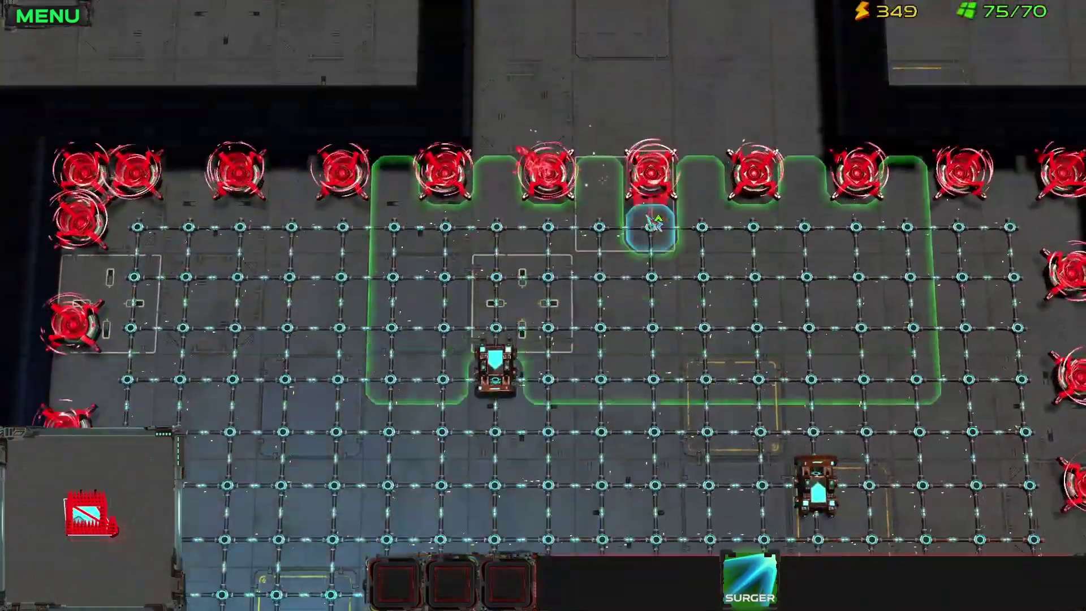
Push the cyan headquarters up against the northern doorway with Surgers to test whether the relay door opens.
{"action": "key", "text": "s"}
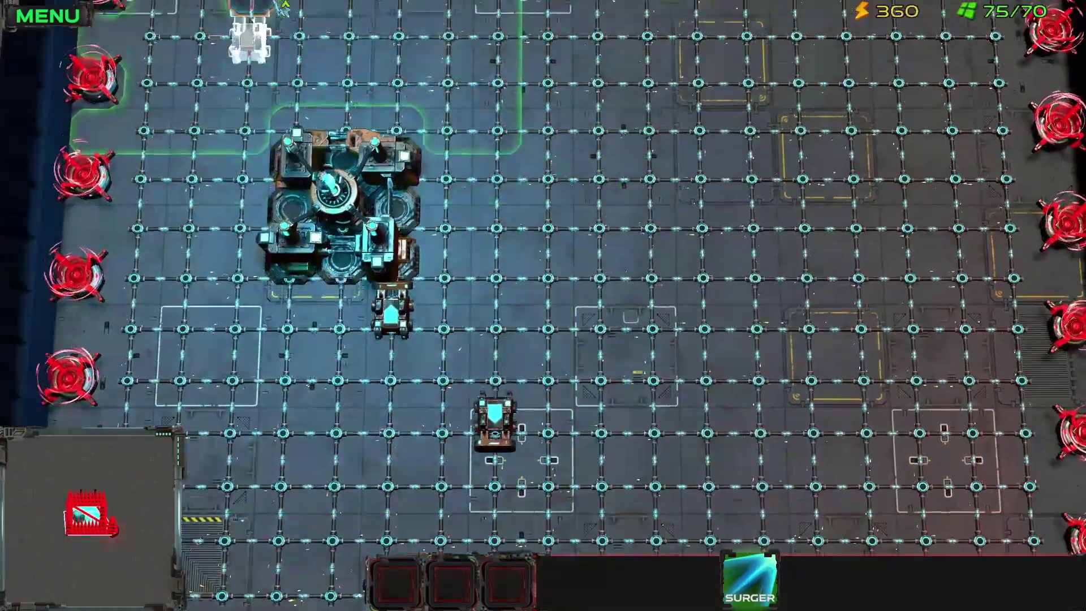
{"action": "key", "text": "w"}
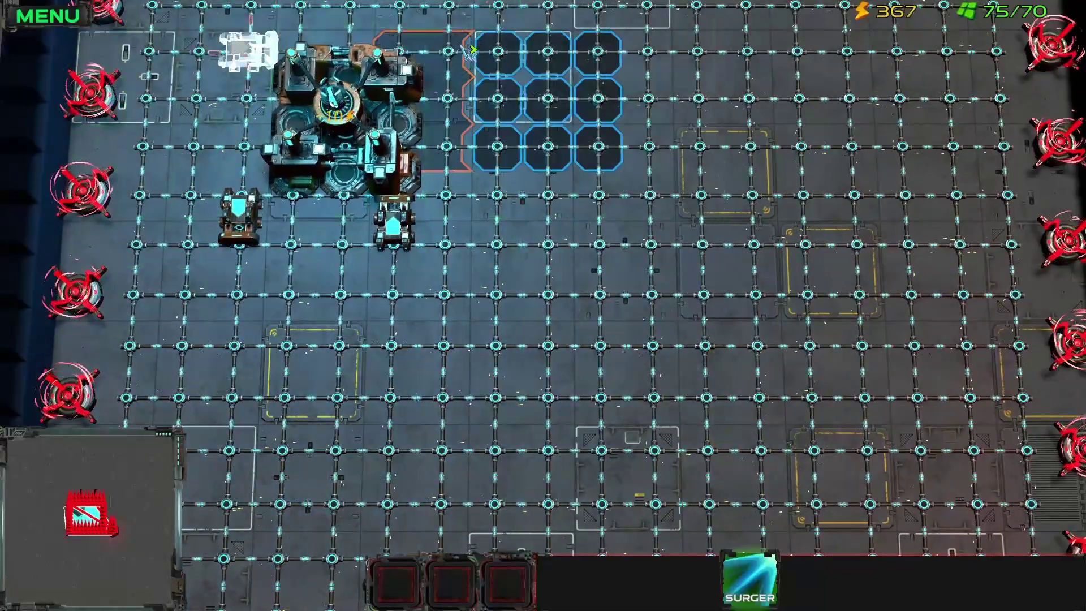
{"action": "key", "text": "w"}
{"action": "key", "text": "d"}
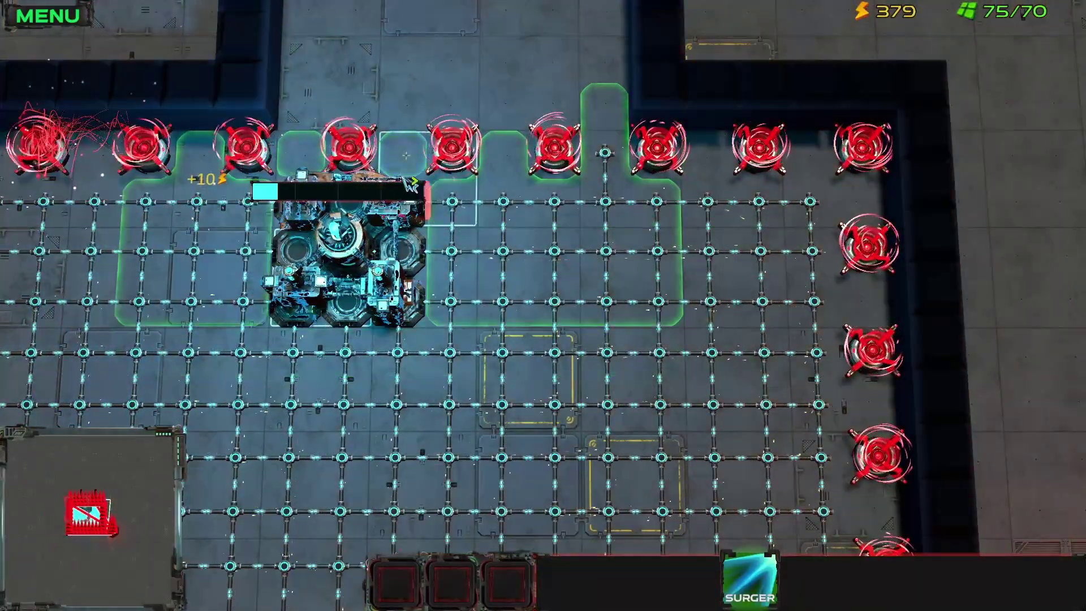
{"action": "key", "text": "s"}
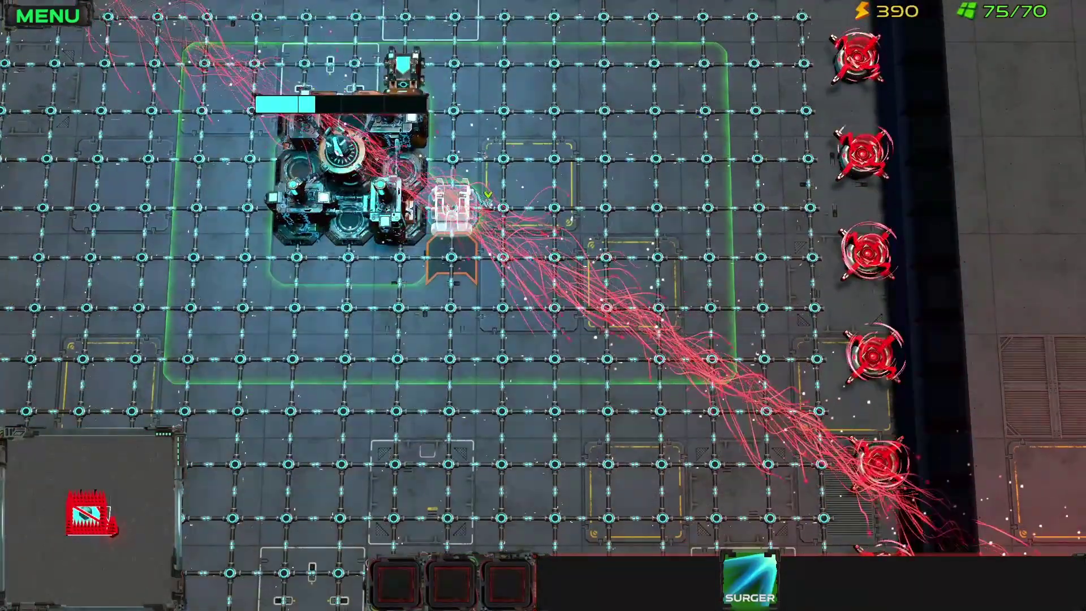
Place a row of Surgers above the cyan headquarters to drive it to the arena's southern edge, and end the test.
{"action": "left_click_drag", "start_coordinate": [268, 396], "coordinate": [501, 392]}
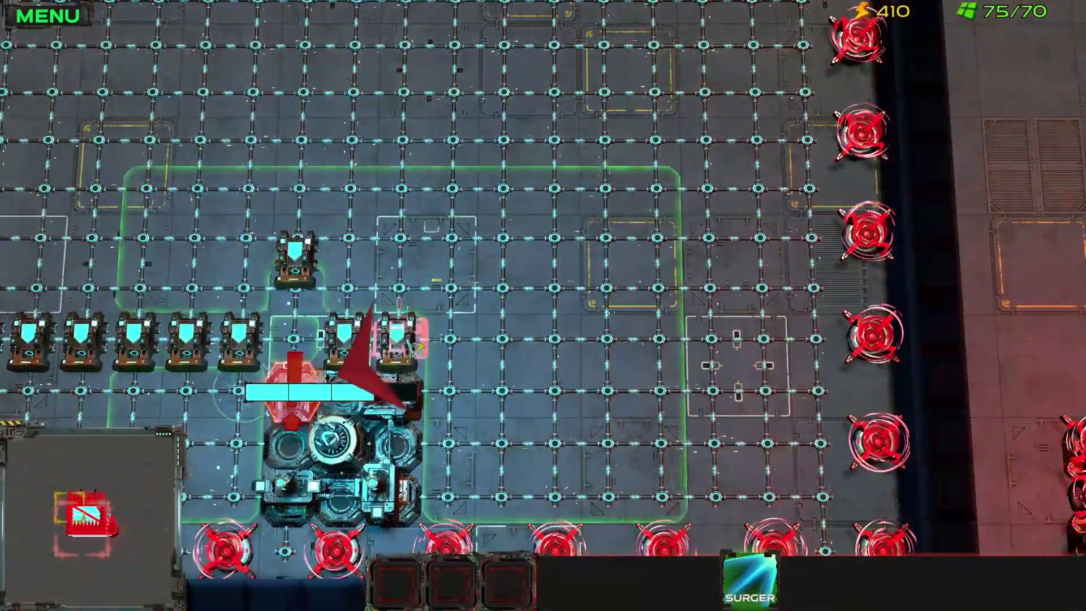
{"action": "key", "text": "w"}
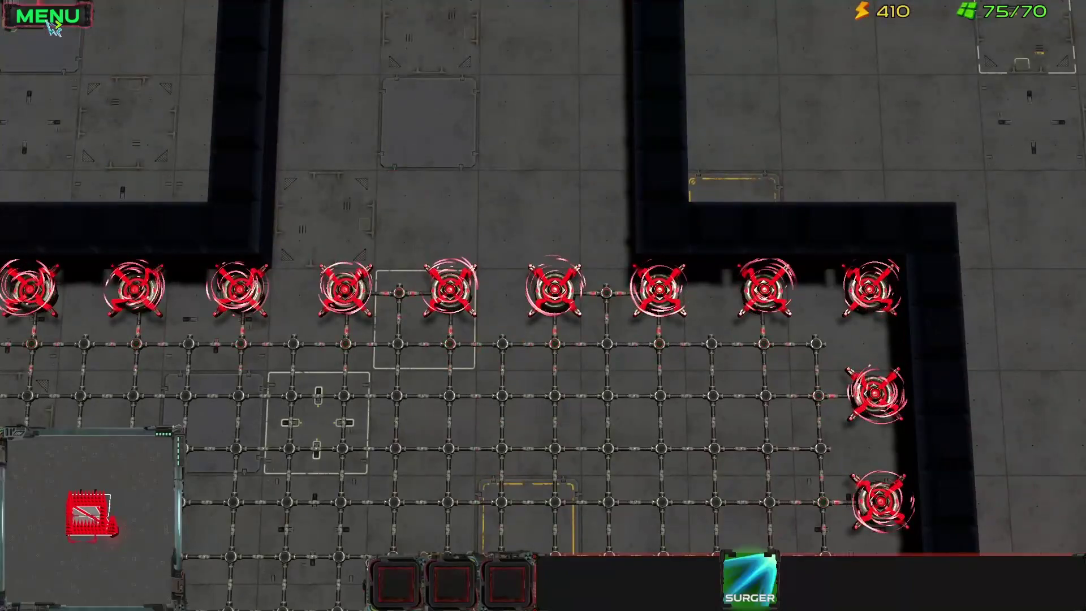
{"action": "left_click", "coordinate": [551, 266]}
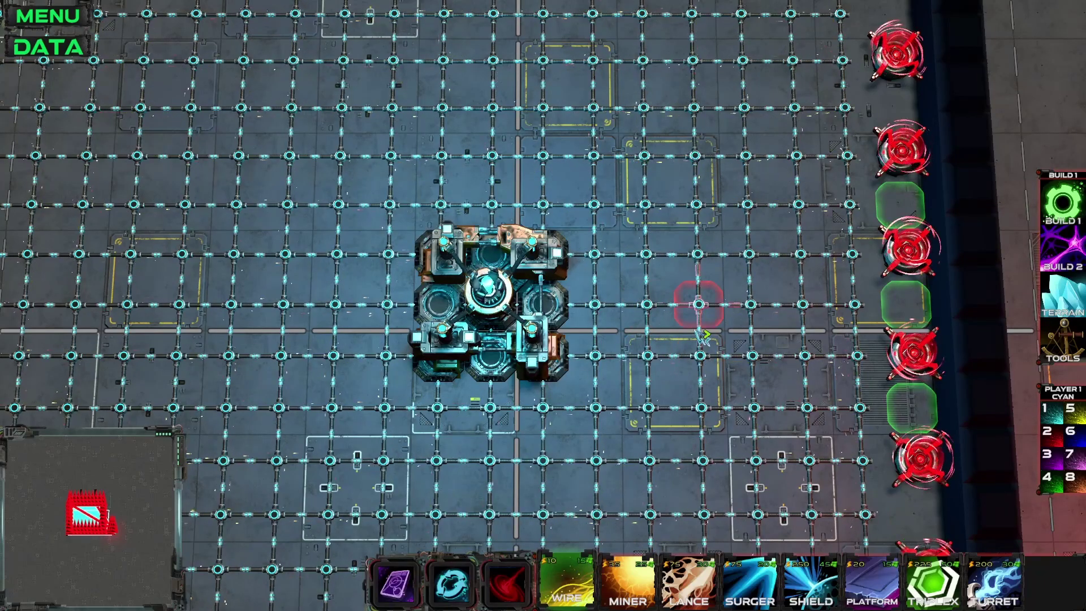
Inspect the northern relay doorway and the surroundings of the red headquarters in the map editor.
{"action": "key", "text": "w"}
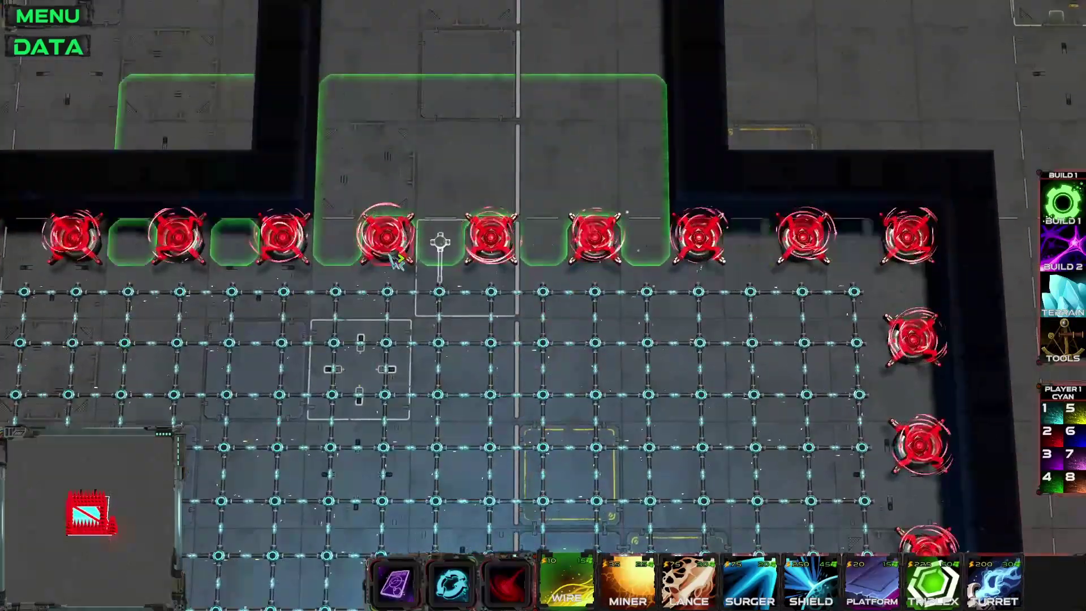
{"action": "key", "text": "s"}
{"action": "key", "text": "d"}
{"action": "key", "text": "s"}
{"action": "key", "text": "s"}
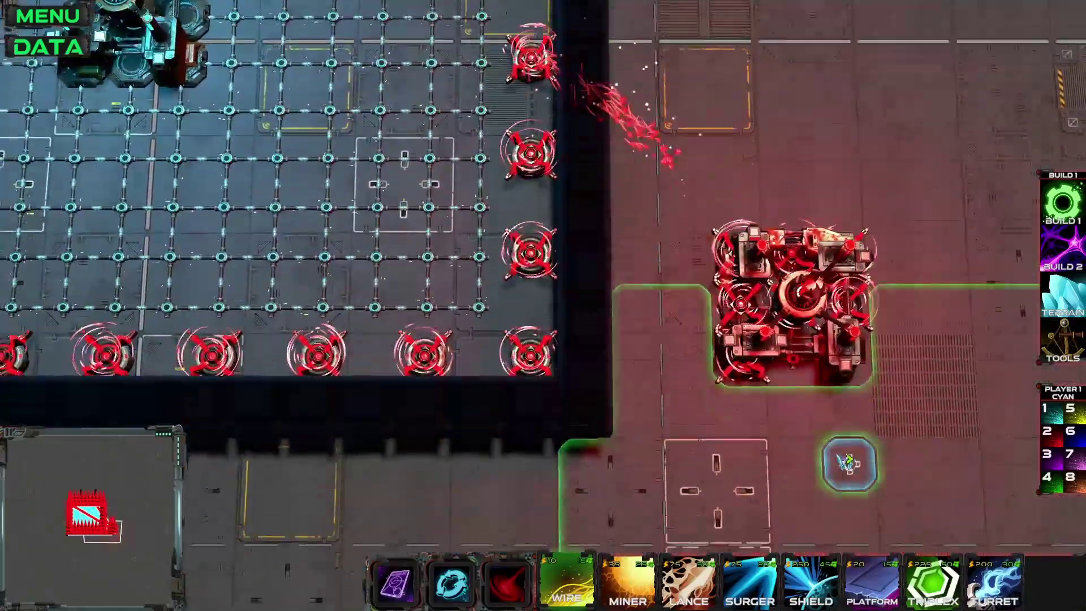
{"action": "key", "text": "a"}
{"action": "key", "text": "w"}
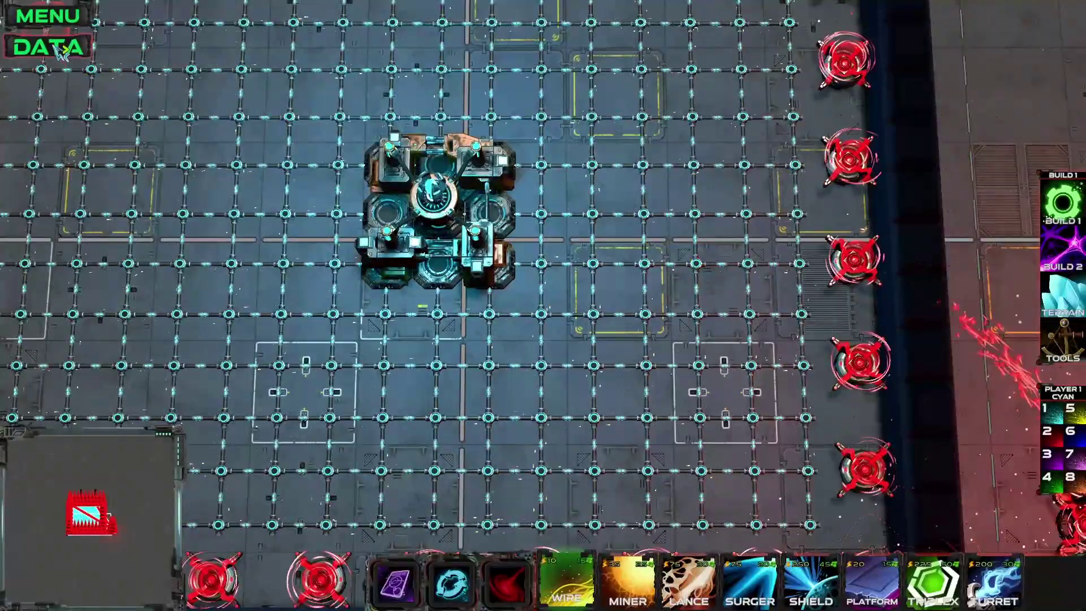
Switch to Player 2 Red and turn off discardAfterUse on the OpenDoor1 AI card, reselecting the card to verify the setting.
{"action": "left_click", "coordinate": [1050, 435]}
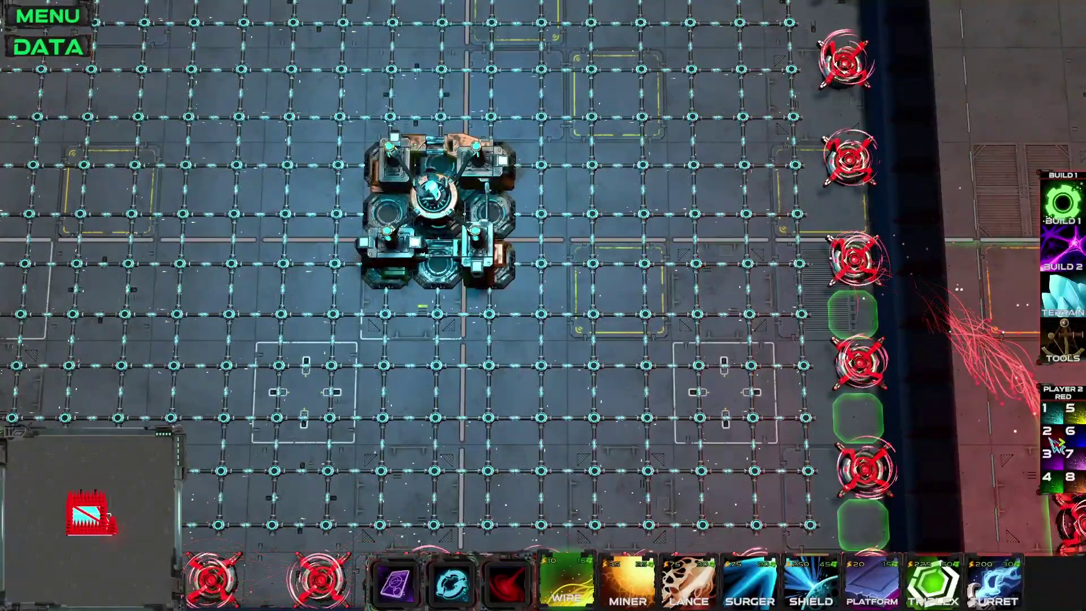
{"action": "left_click", "coordinate": [57, 54]}
{"action": "left_click", "coordinate": [331, 28]}
{"action": "left_click", "coordinate": [316, 94]}
{"action": "left_click", "coordinate": [289, 146]}
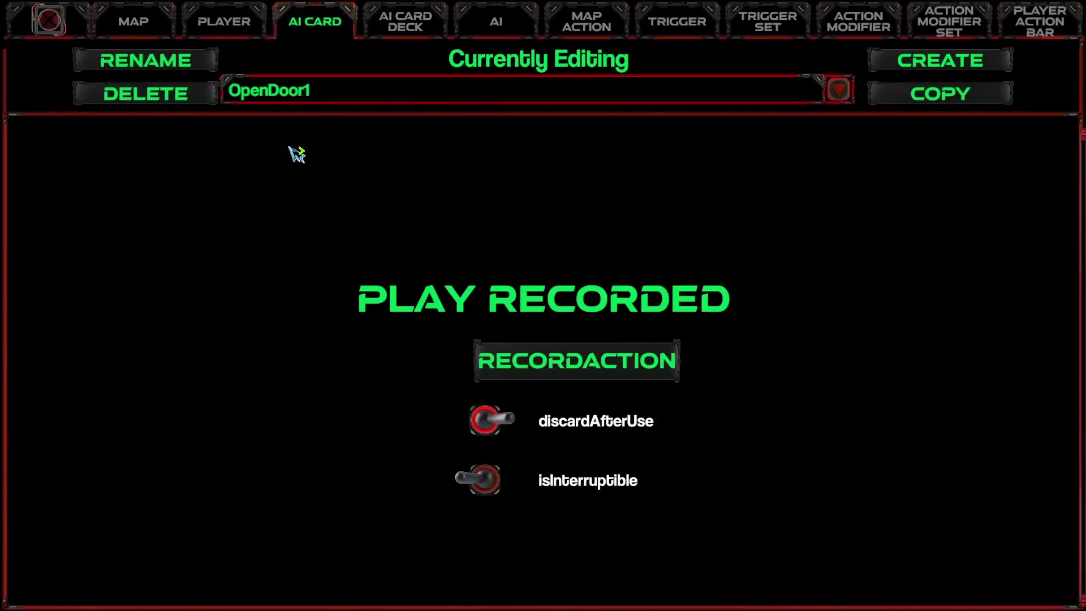
{"action": "mouse_move", "coordinate": [552, 436]}
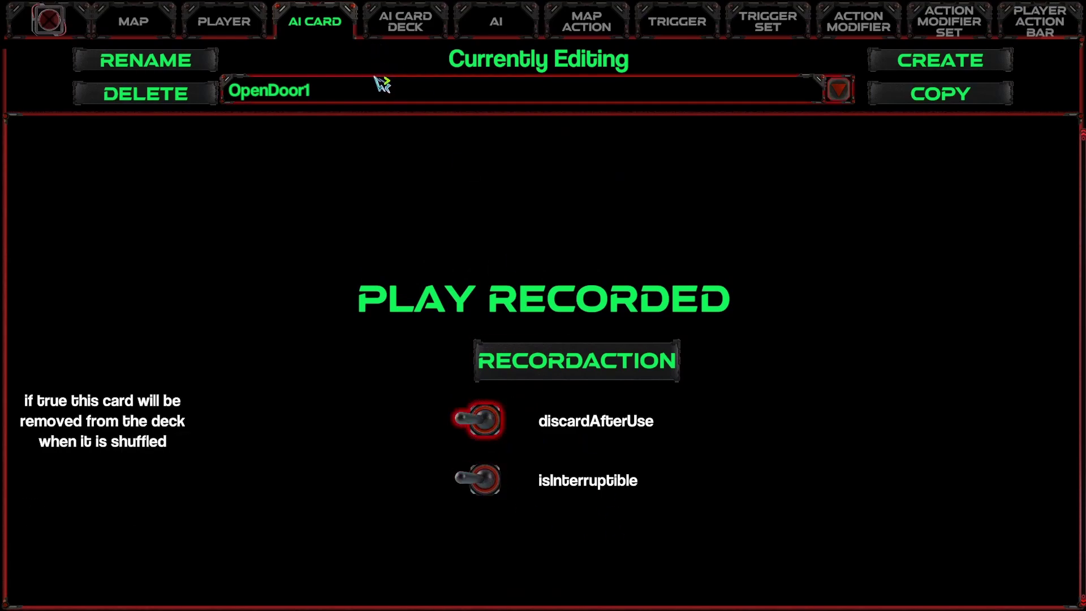
{"action": "left_click", "coordinate": [325, 93]}
{"action": "left_click", "coordinate": [283, 161]}
{"action": "left_click", "coordinate": [295, 103]}
{"action": "left_click", "coordinate": [297, 146]}
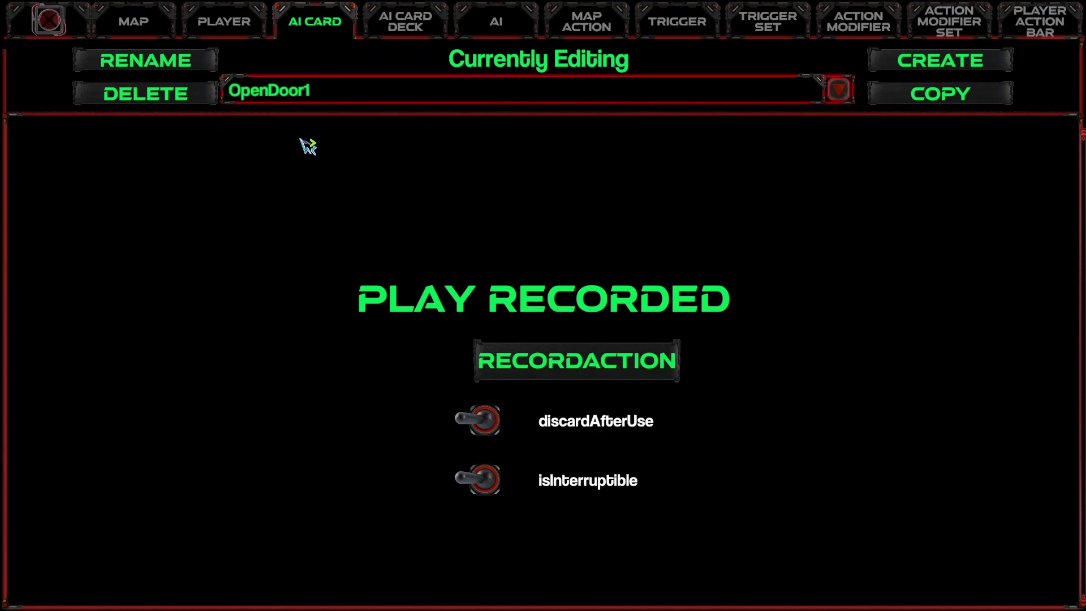
Start a new action recording for the OpenDoor1 card and unpause it at the red headquarters.
{"action": "left_click", "coordinate": [48, 20]}
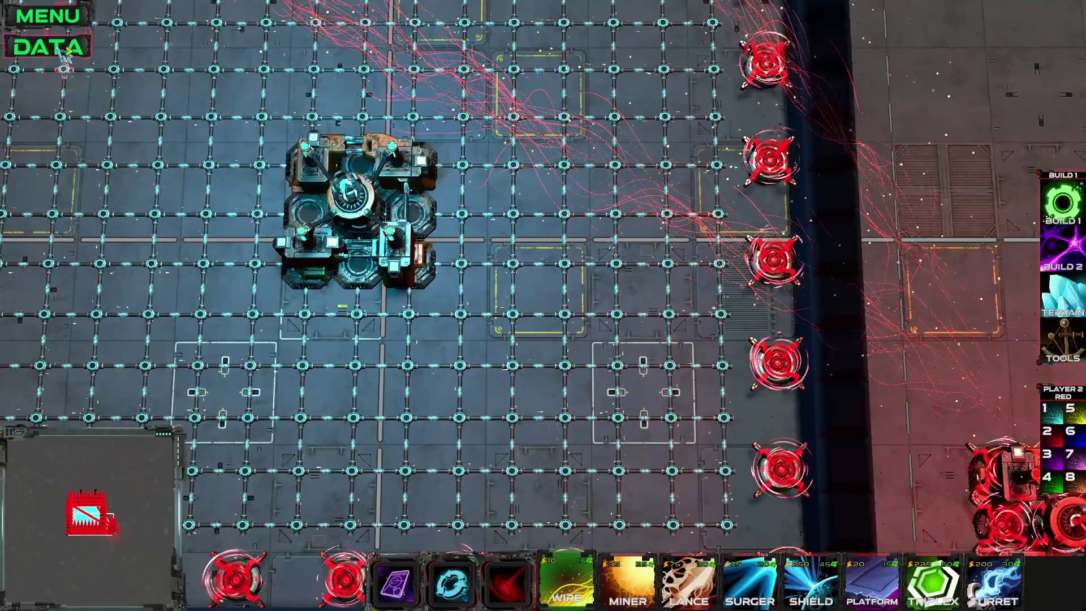
{"action": "left_click", "coordinate": [64, 54]}
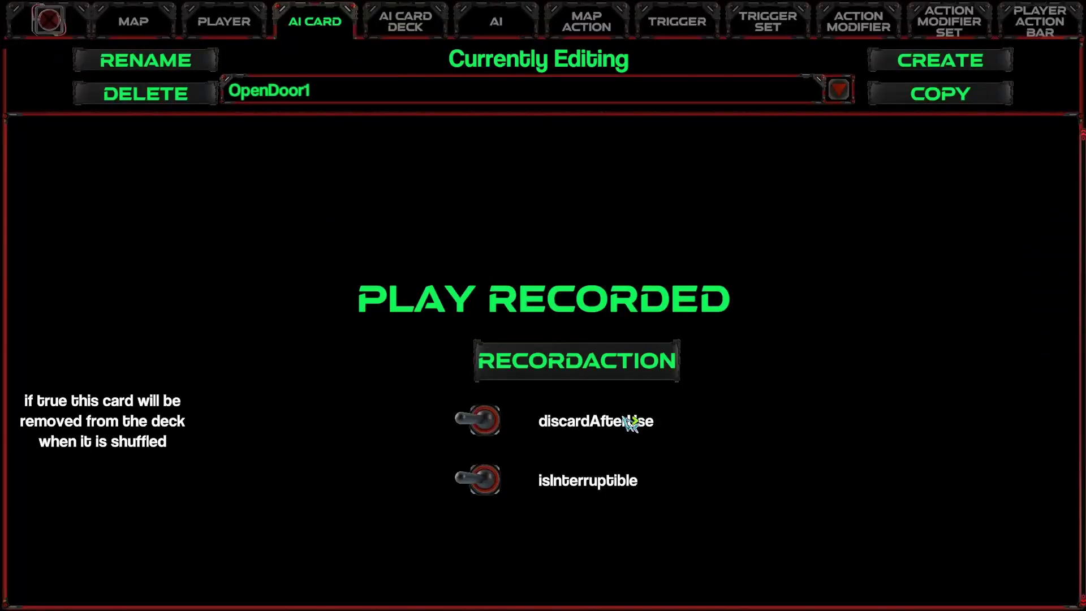
{"action": "left_click", "coordinate": [577, 368]}
{"action": "key", "text": "d"}
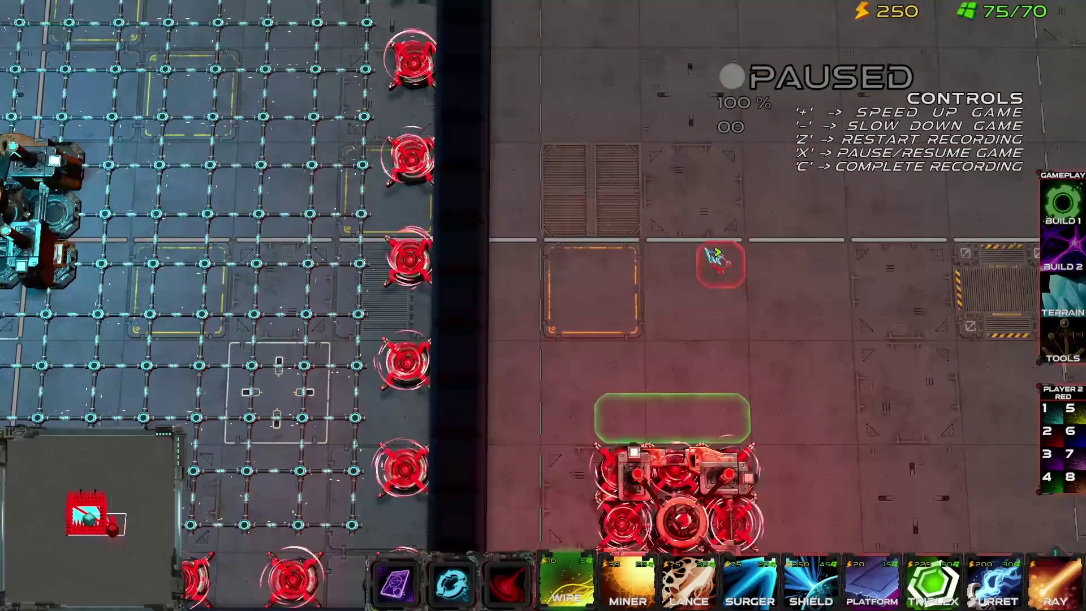
{"action": "key", "text": "s"}
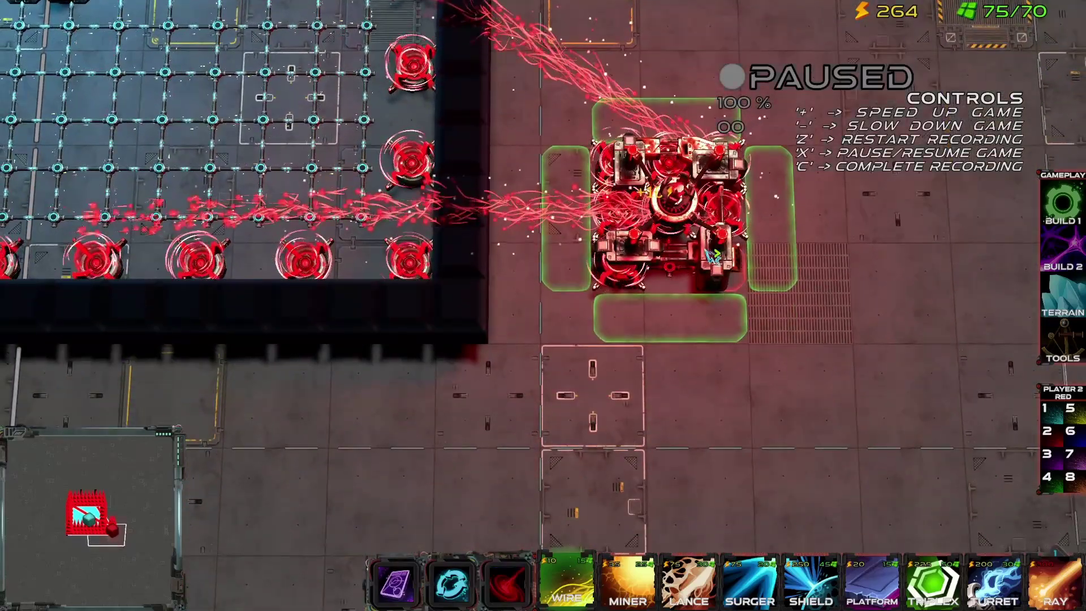
{"action": "key", "text": "w"}
{"action": "key", "text": "x"}
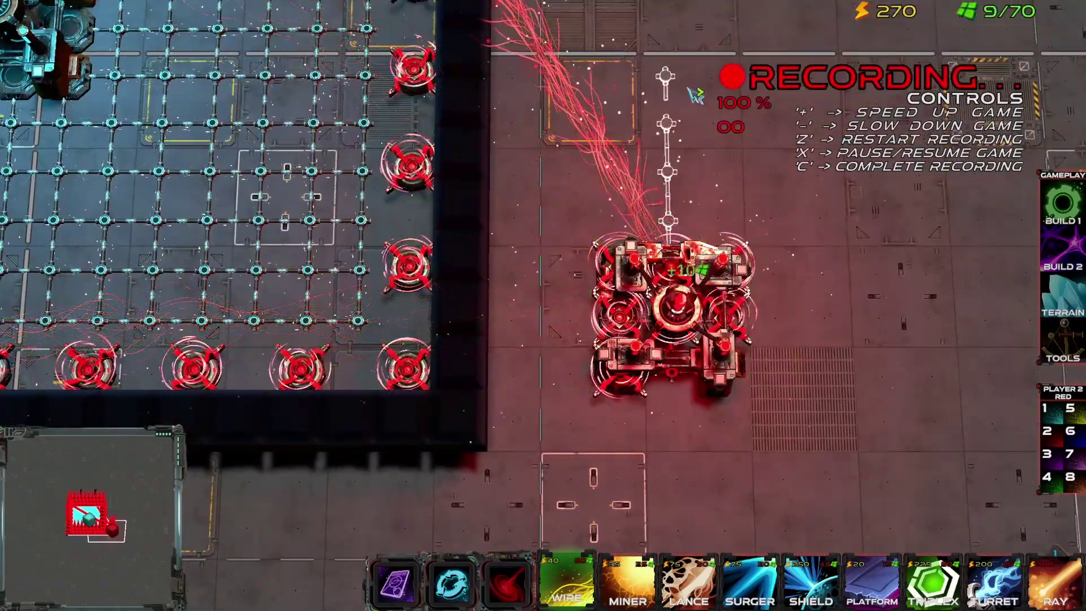
Place two adjoining wire columns, four and three nodes long, directly north of the red headquarters for the recording.
{"action": "left_click_drag", "start_coordinate": [688, 89], "coordinate": [685, 90]}
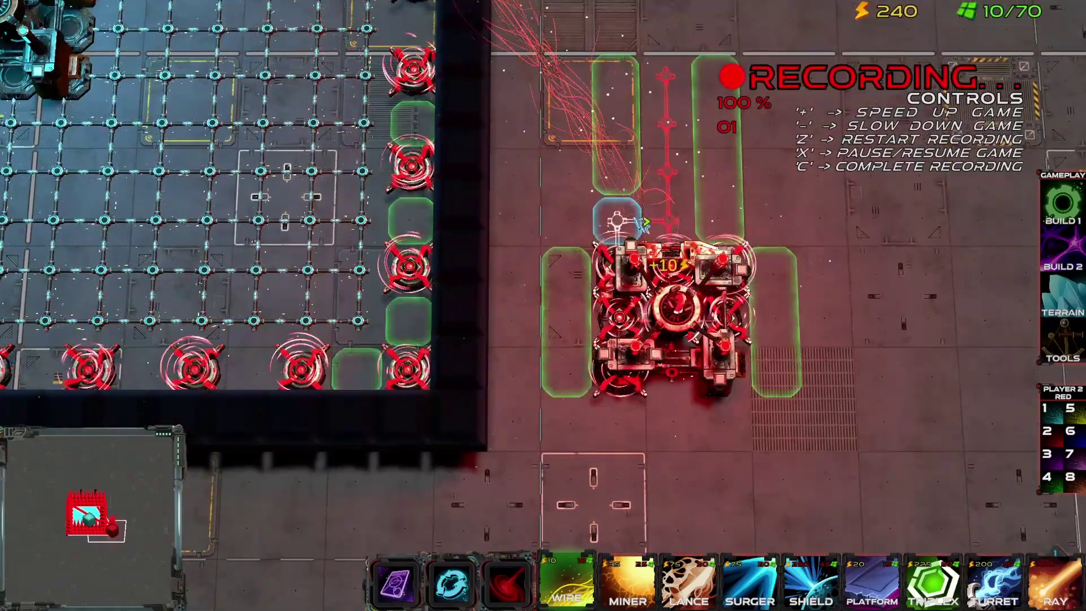
{"action": "left_click_drag", "start_coordinate": [639, 198], "coordinate": [637, 106]}
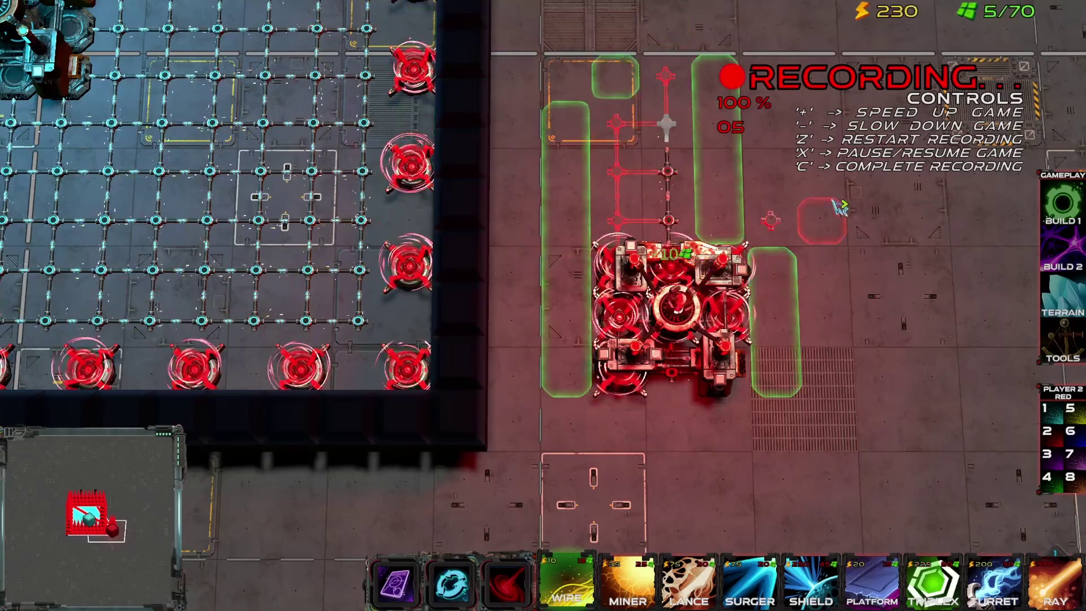
Remove the three red relays across the northern doorway and complete the OpenDoor1 recording.
{"action": "key", "text": "w"}
{"action": "key", "text": "a"}
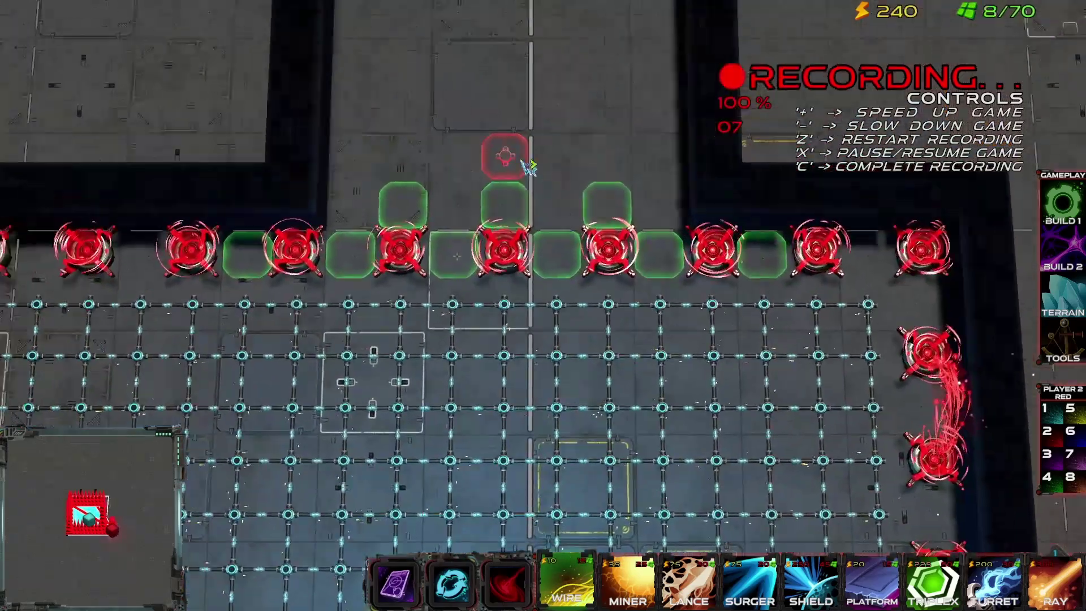
{"action": "right_click_drag", "start_coordinate": [676, 218], "coordinate": [432, 274]}
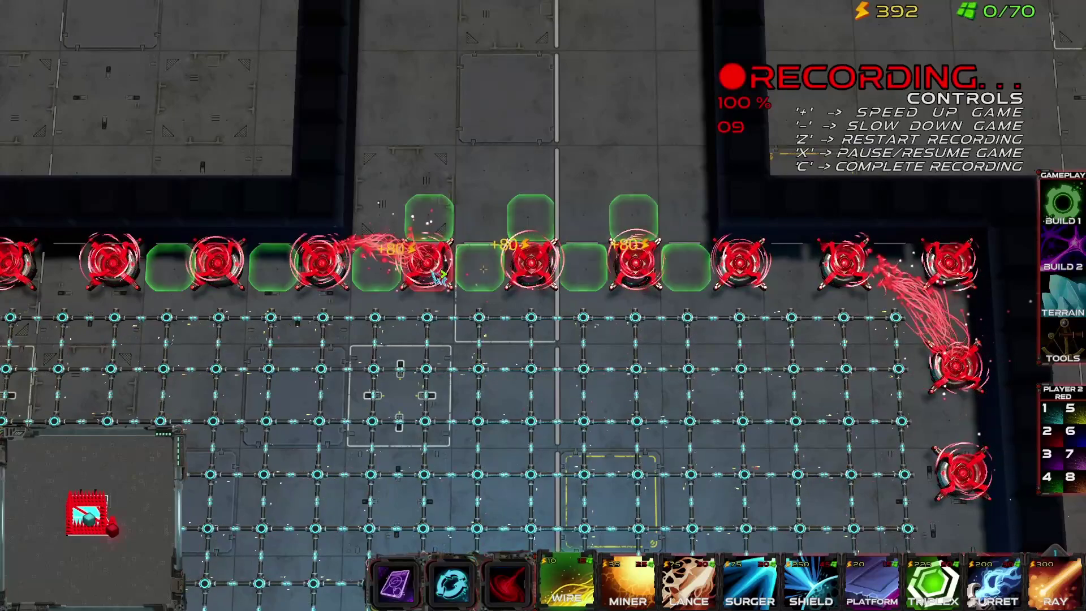
{"action": "right_click_drag", "start_coordinate": [636, 164], "coordinate": [337, 272]}
{"action": "right_click_drag", "start_coordinate": [686, 226], "coordinate": [760, 282]}
{"action": "key", "text": "d"}
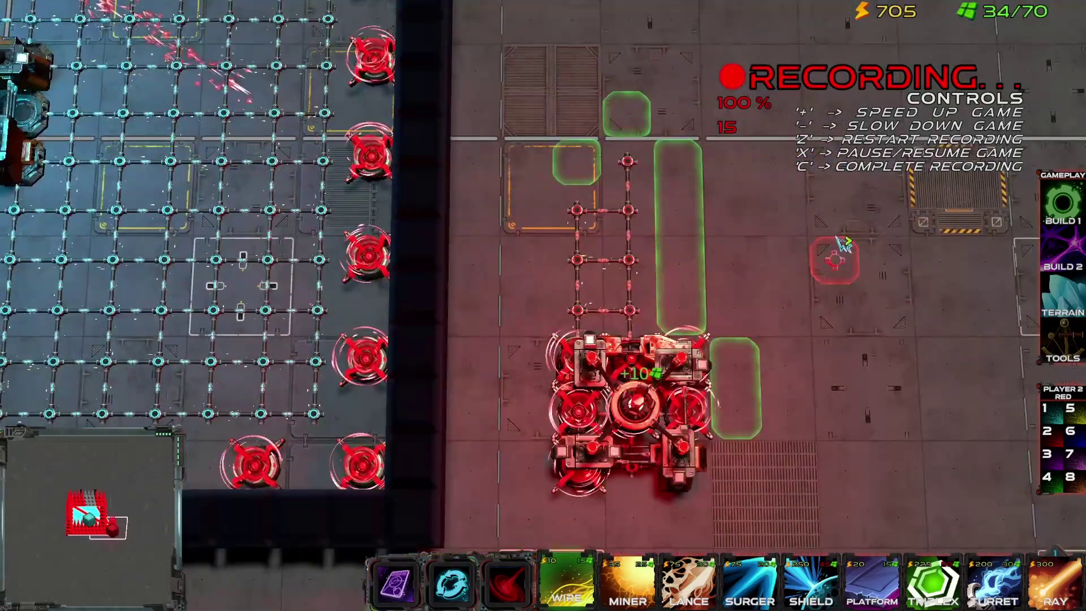
{"action": "key", "text": "a"}
{"action": "key", "text": "w"}
{"action": "key", "text": "c"}
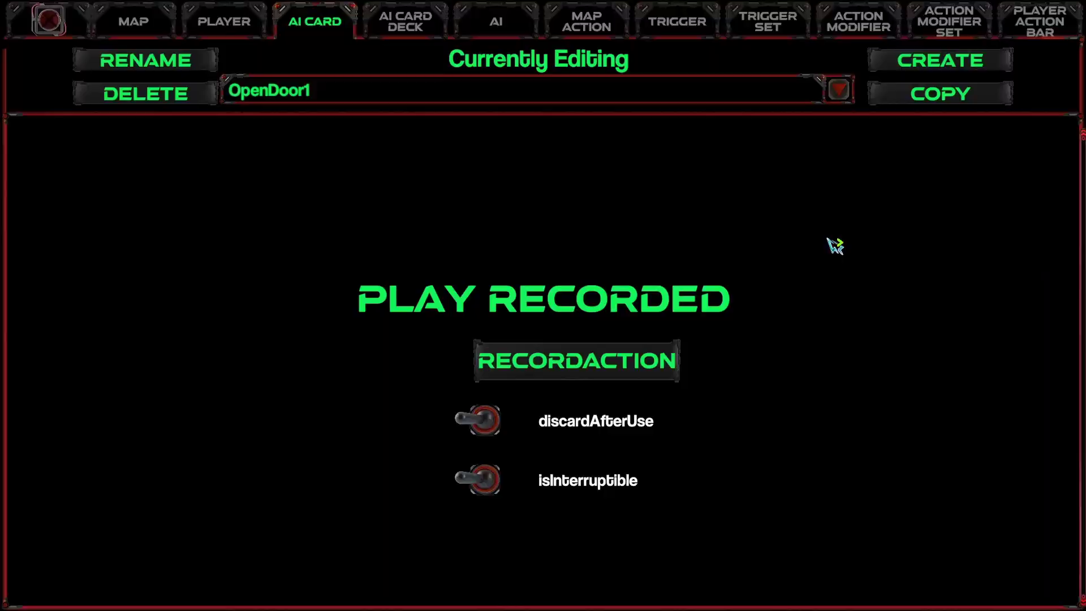
Switch the edited player to Player2_Red and add RedPlayerAI to its AI controllers.
{"action": "left_click", "coordinate": [151, 30]}
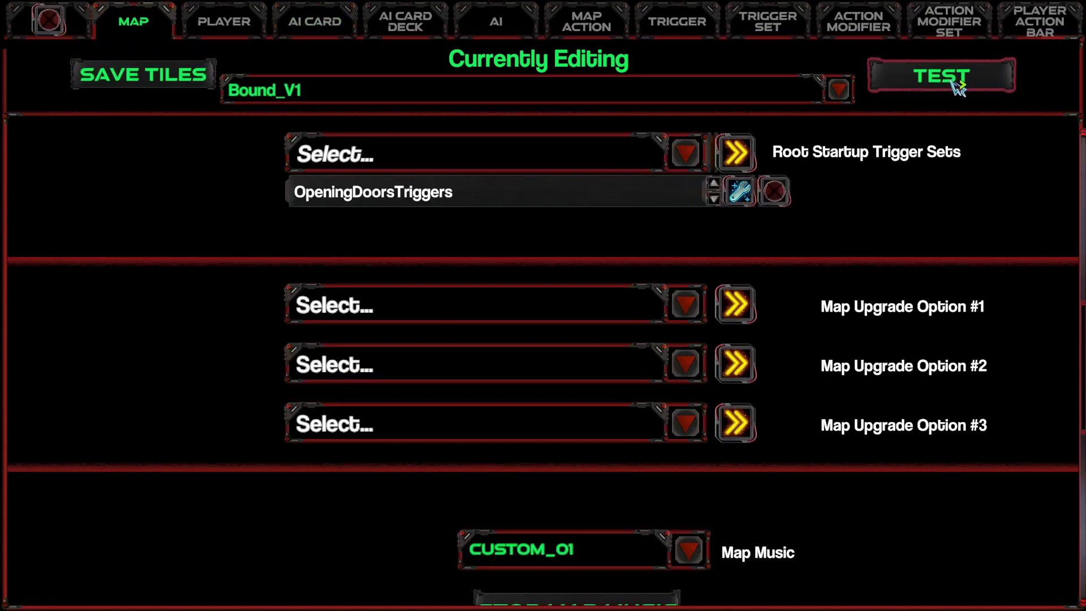
{"action": "scroll", "coordinate": [558, 254], "scroll_direction": "up", "scroll_amount": 1}
{"action": "left_click", "coordinate": [244, 31]}
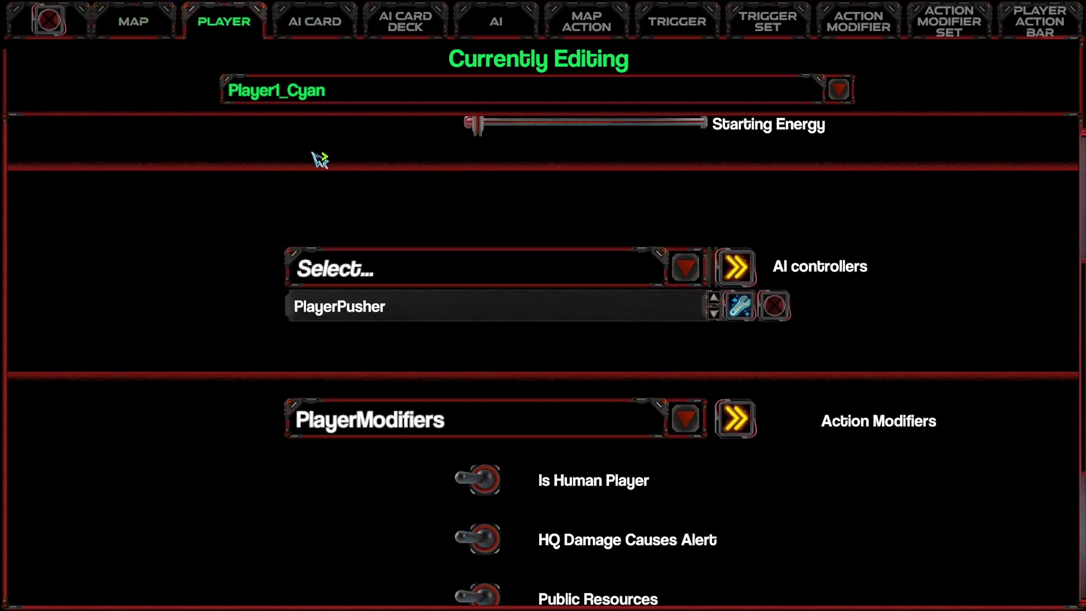
{"action": "scroll", "coordinate": [317, 153], "scroll_direction": "up", "scroll_amount": 1}
{"action": "left_click", "coordinate": [350, 95]}
{"action": "left_click", "coordinate": [308, 147]}
{"action": "scroll", "coordinate": [746, 267], "scroll_direction": "up", "scroll_amount": 3}
{"action": "scroll", "coordinate": [729, 275], "scroll_direction": "down", "scroll_amount": 2}
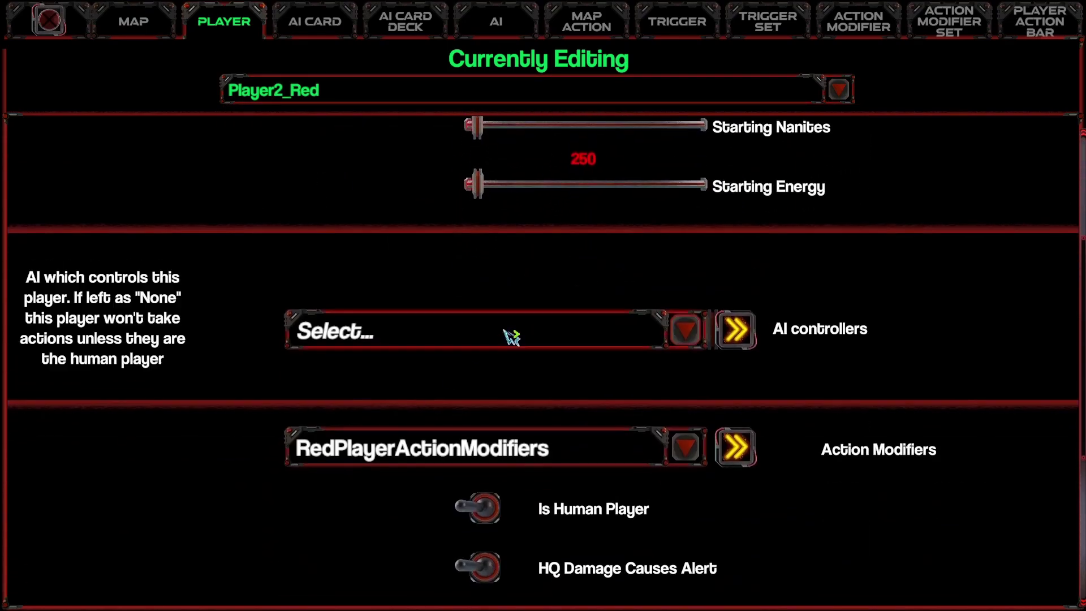
{"action": "left_click", "coordinate": [487, 344]}
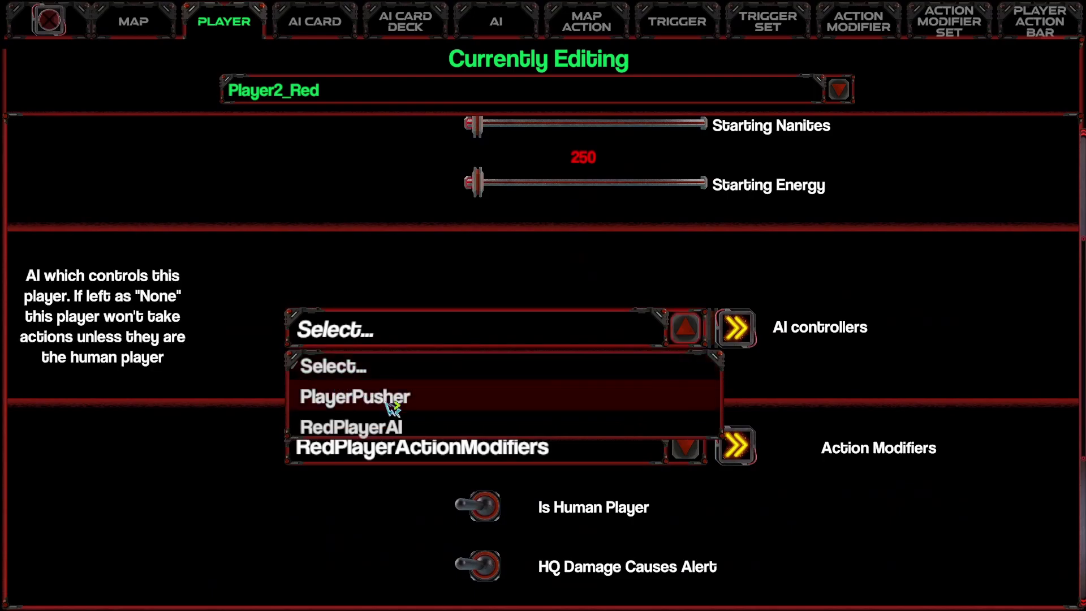
{"action": "left_click", "coordinate": [400, 426]}
{"action": "scroll", "coordinate": [558, 360], "scroll_direction": "down", "scroll_amount": 2}
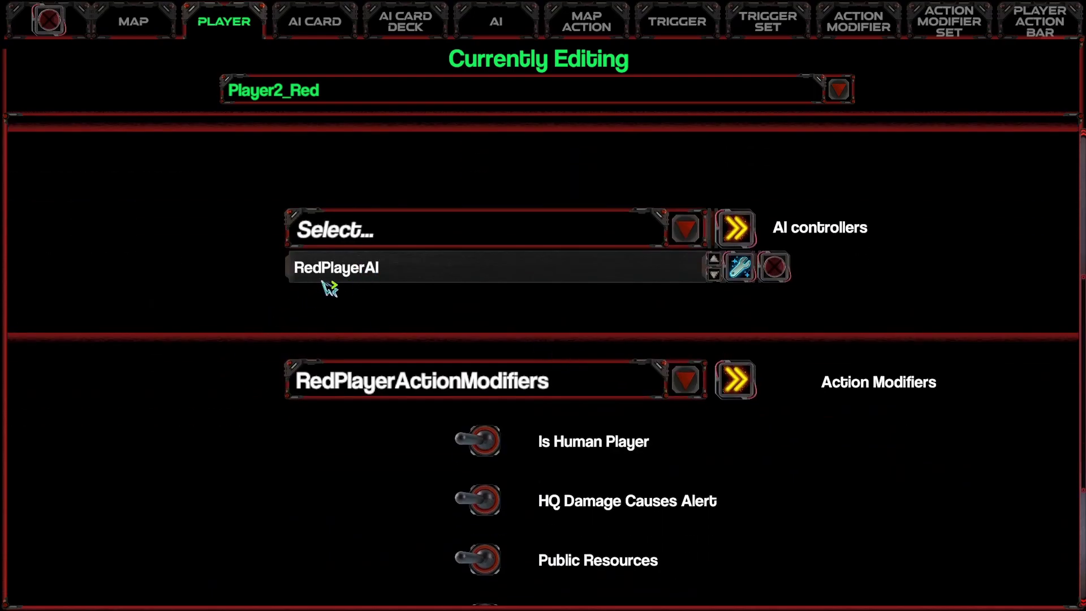
Review the Player2_Red settings and start a test of the Bound_V1 map.
{"action": "scroll", "coordinate": [665, 308], "scroll_direction": "up", "scroll_amount": 5}
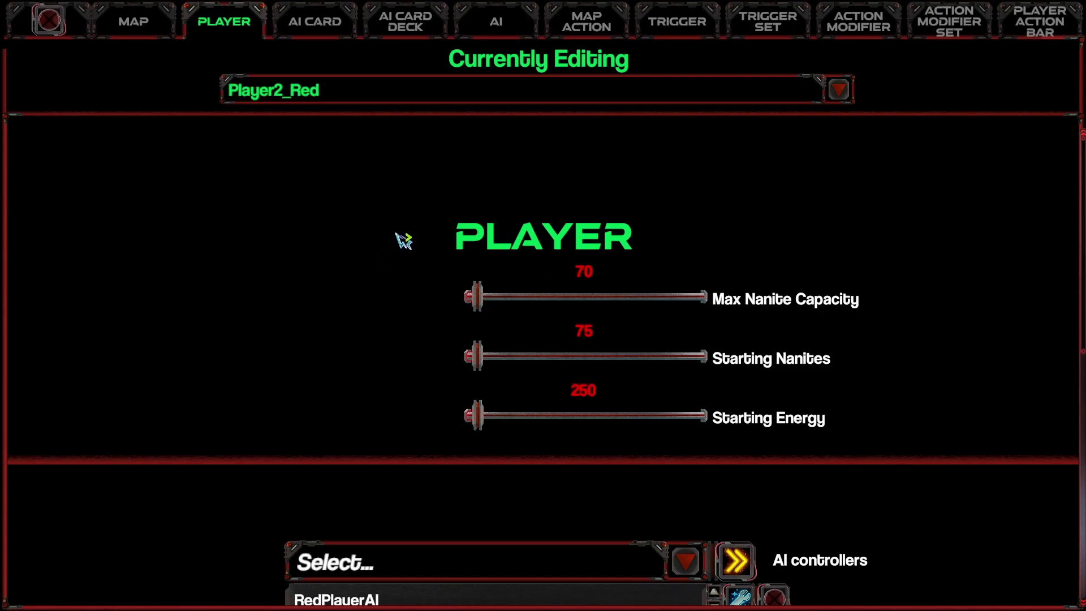
{"action": "scroll", "coordinate": [404, 240], "scroll_direction": "down", "scroll_amount": 7}
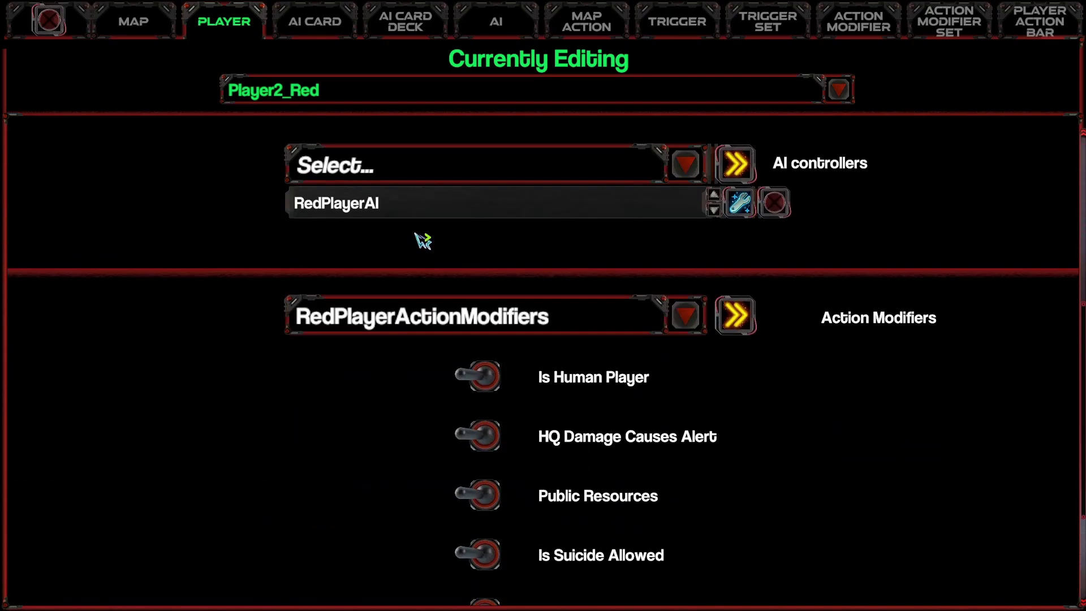
{"action": "scroll", "coordinate": [419, 243], "scroll_direction": "up", "scroll_amount": 7}
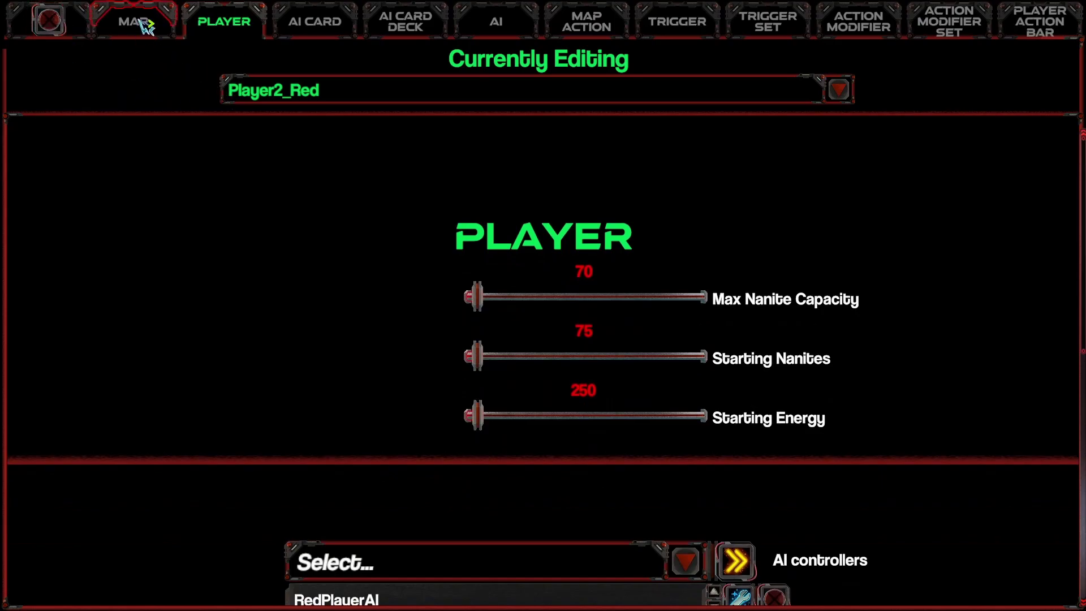
{"action": "left_click", "coordinate": [164, 35]}
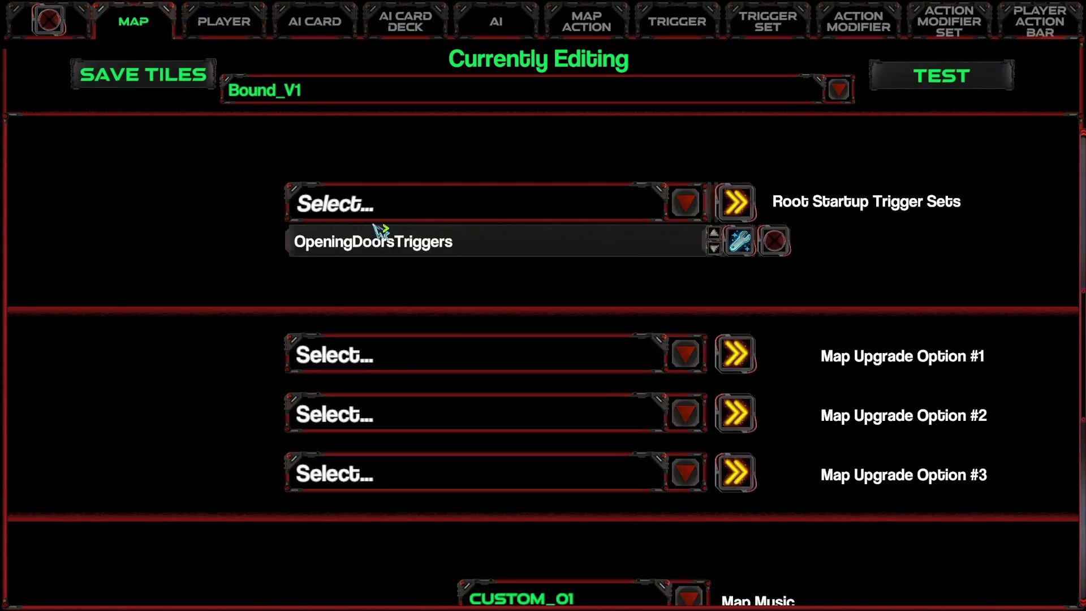
{"action": "left_click", "coordinate": [996, 87]}
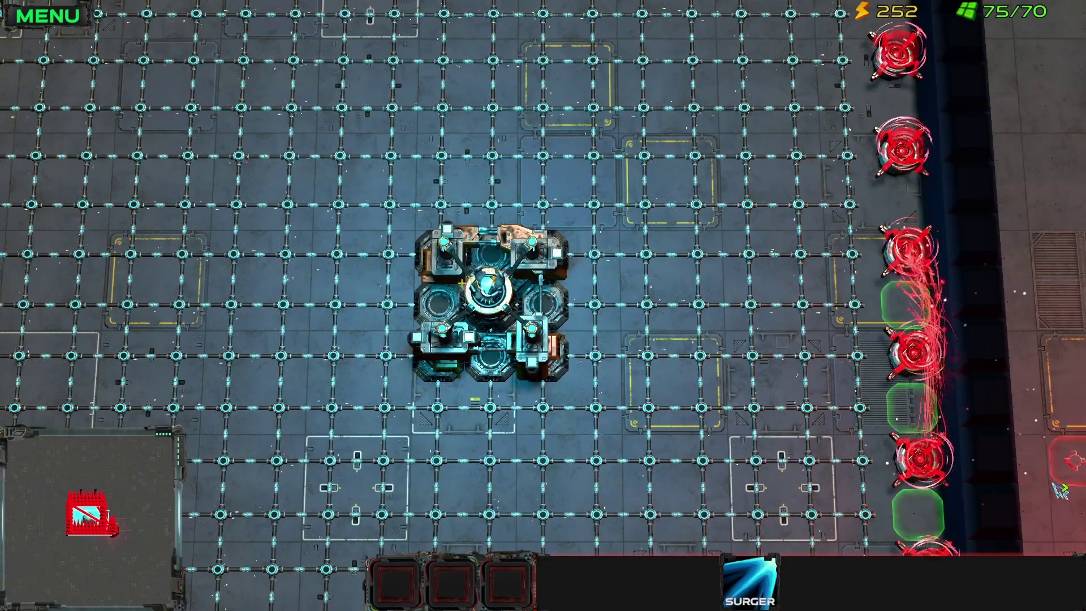
Place a Surger just below the southeast corner of the cyan headquarters in the test.
{"action": "key", "text": "1"}
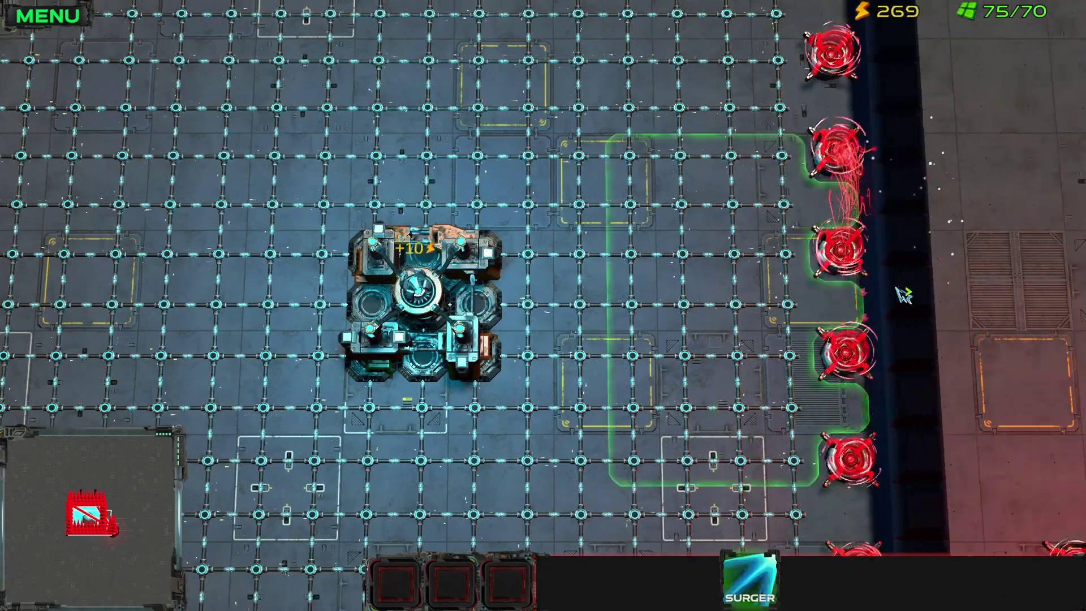
{"action": "key", "text": "a"}
{"action": "key", "text": "w"}
{"action": "key", "text": "d"}
{"action": "key", "text": "s"}
{"action": "left_click", "coordinate": [598, 451]}
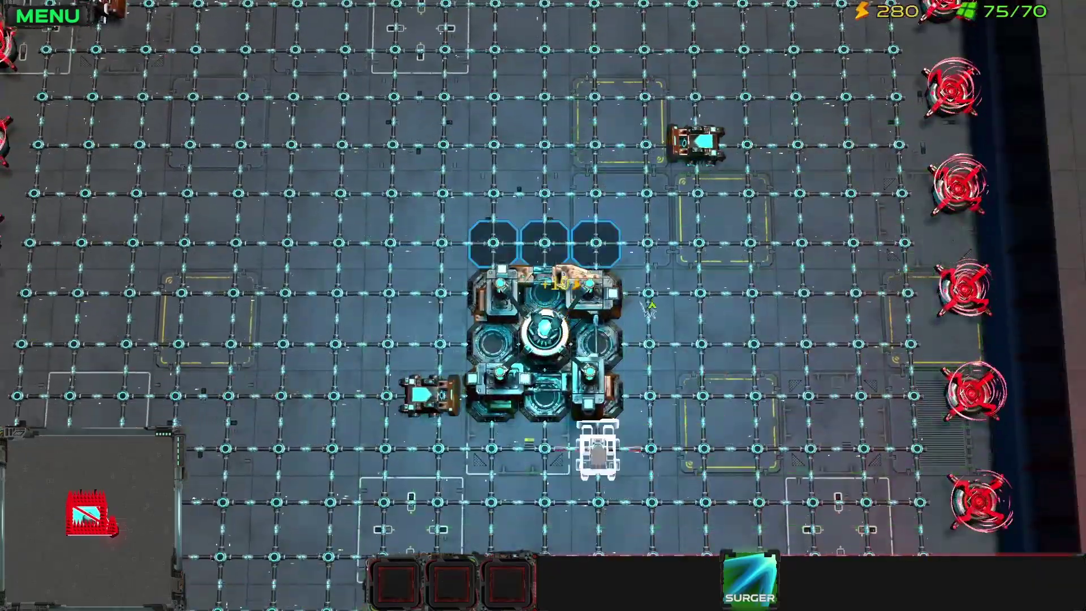
Check the wires north of the red headquarters and place another Surger at the cyan headquarters' southeast corner.
{"action": "key", "text": "1"}
{"action": "key", "text": "w"}
{"action": "key", "text": "d"}
{"action": "key", "text": "s"}
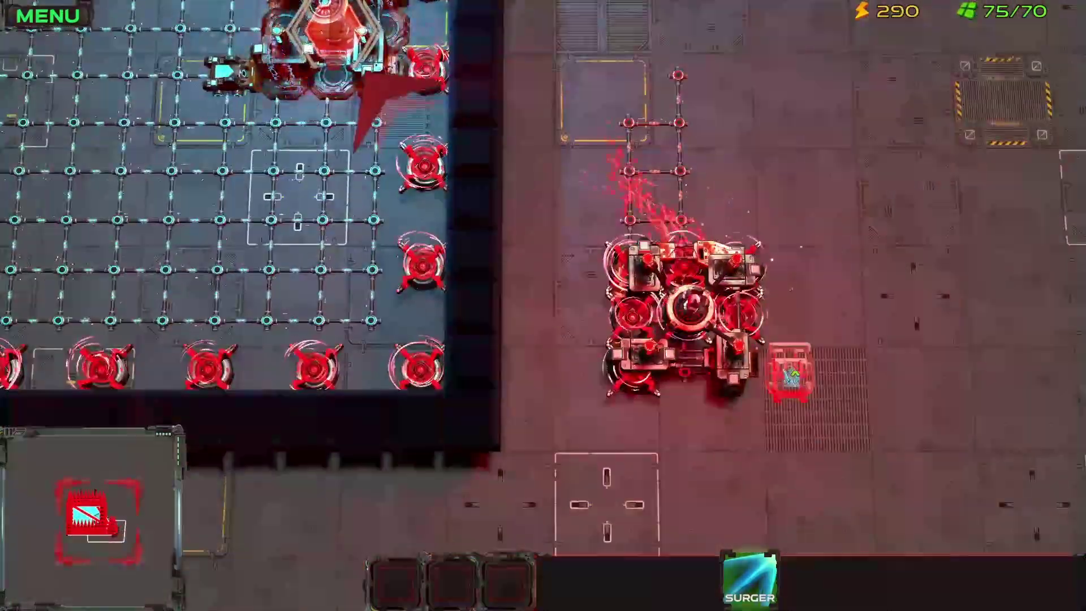
{"action": "key", "text": "a"}
{"action": "key", "text": "w"}
{"action": "left_click", "coordinate": [599, 319]}
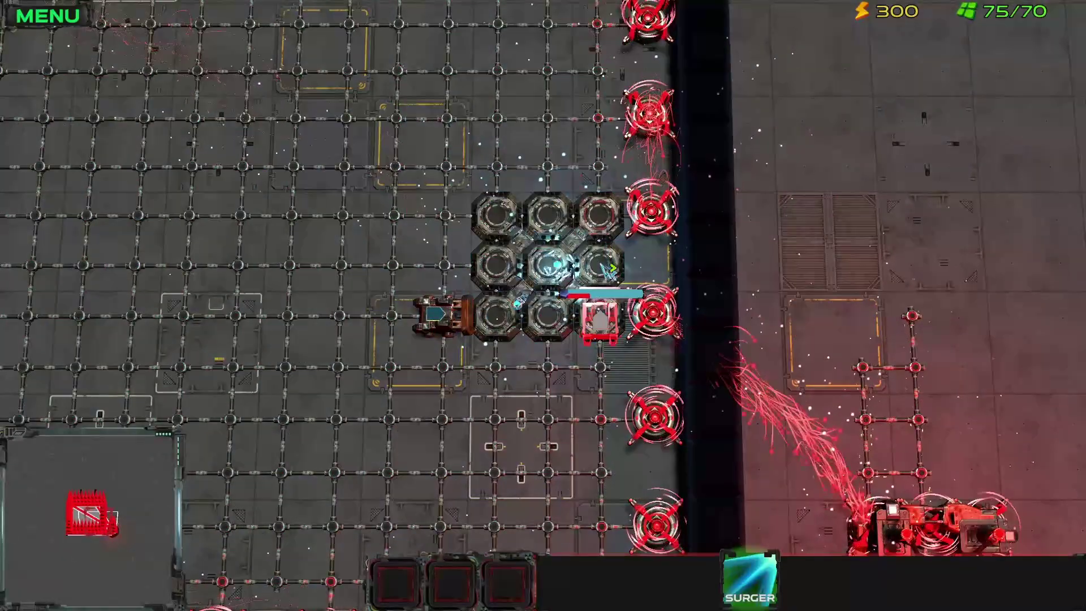
Examine the relays across the northern doorway, end the test, and reopen the Bound_V1 map settings.
{"action": "key", "text": "w"}
{"action": "key", "text": "a"}
{"action": "key", "text": "d"}
{"action": "key", "text": "s"}
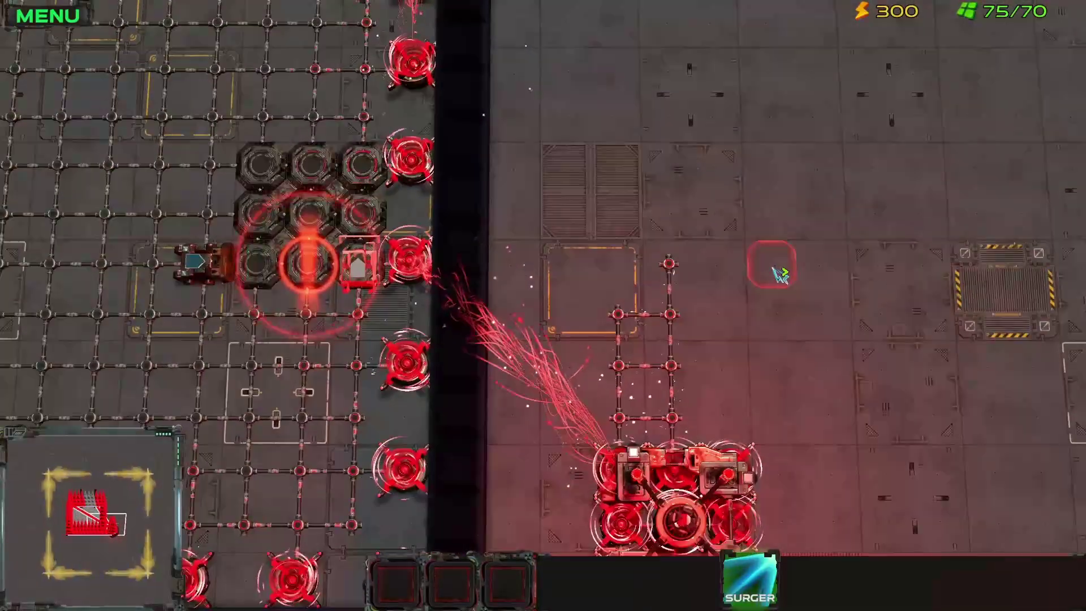
{"action": "key", "text": "w"}
{"action": "key", "text": "a"}
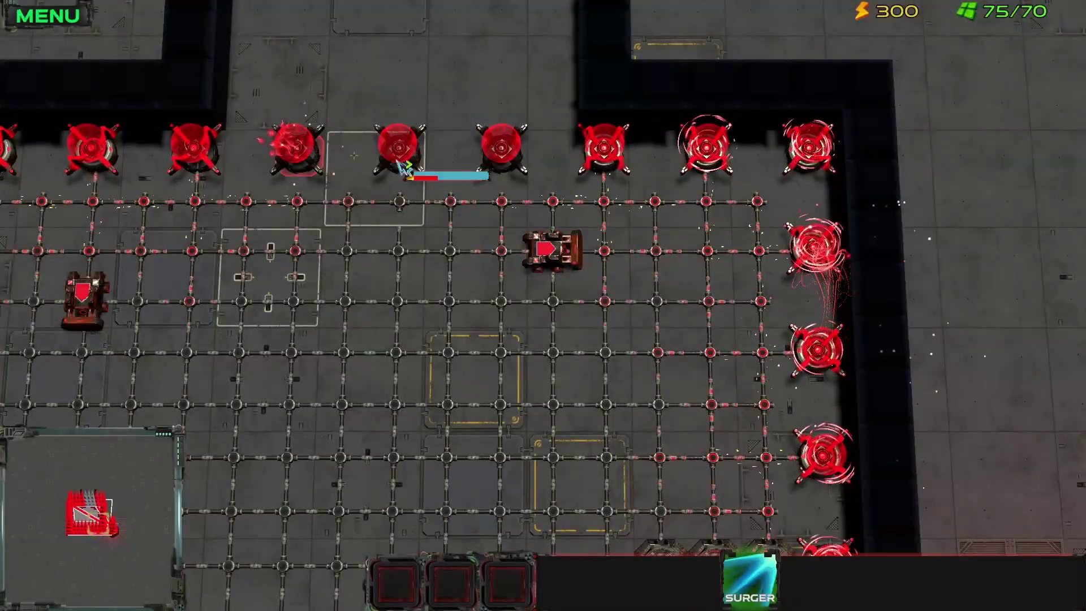
{"action": "key", "text": "a"}
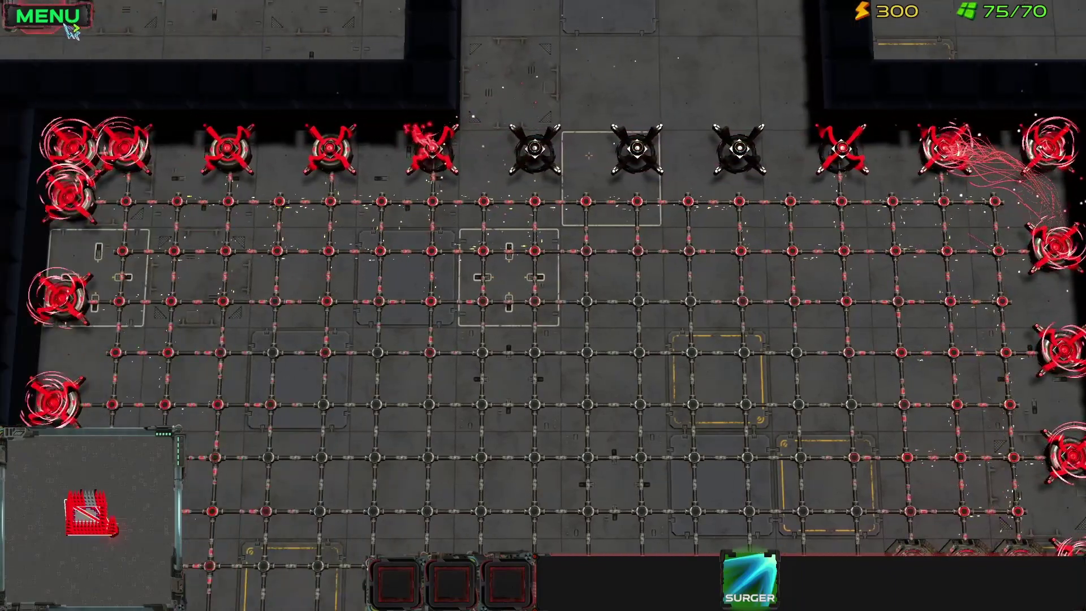
{"action": "left_click", "coordinate": [45, 17]}
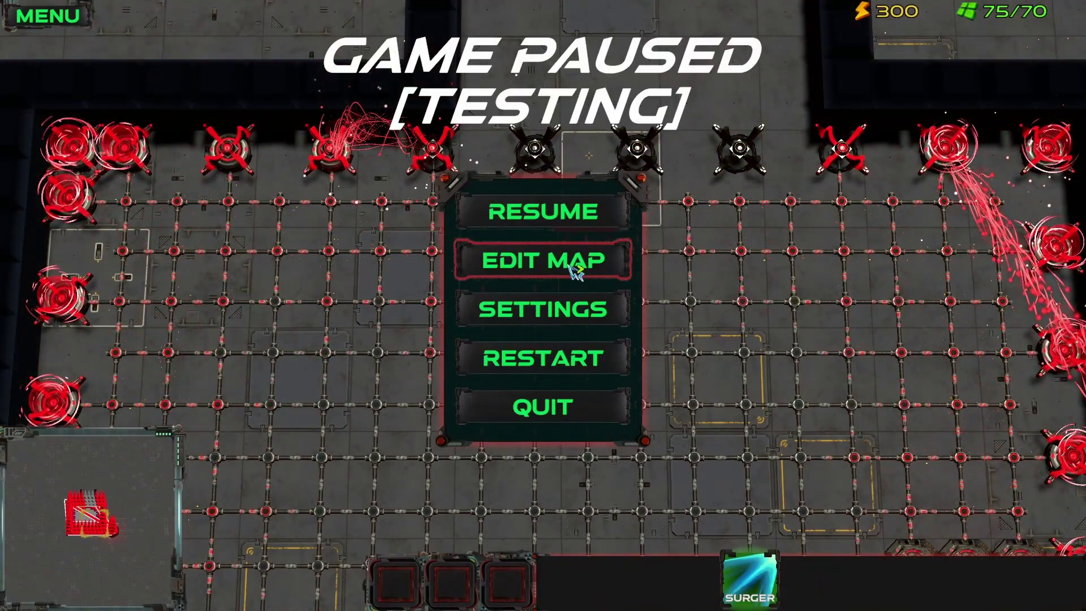
{"action": "left_click", "coordinate": [575, 270]}
{"action": "key", "text": "w"}
{"action": "left_click", "coordinate": [68, 49]}
{"action": "scroll", "coordinate": [717, 333], "scroll_direction": "up", "scroll_amount": 1}
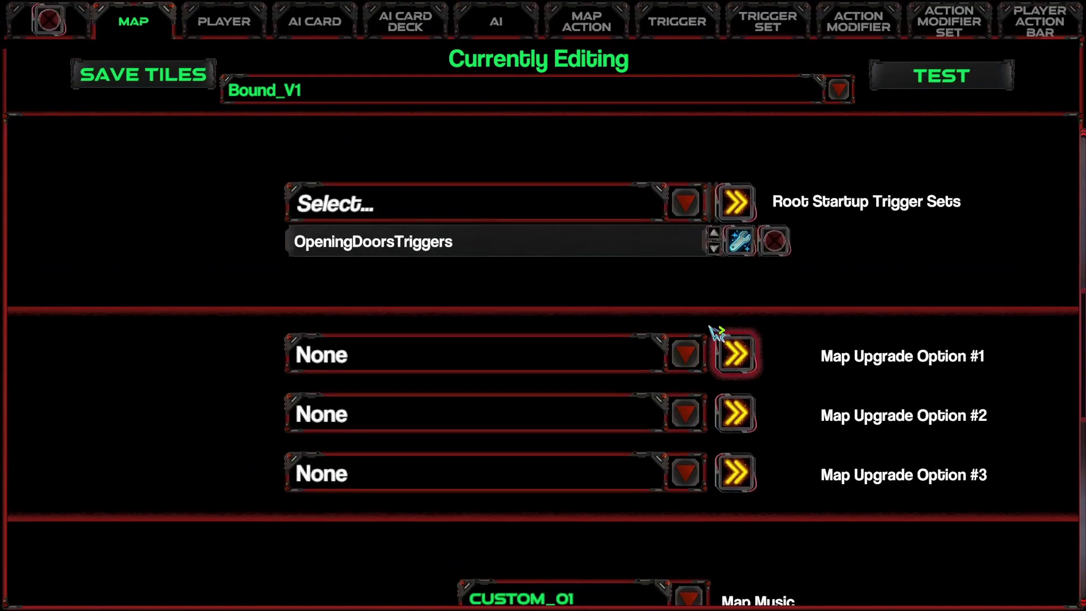
Open the RedPlayerAI controller for editing and set its AI Card Deck to None.
{"action": "scroll", "coordinate": [485, 325], "scroll_direction": "up", "scroll_amount": 3}
{"action": "left_click", "coordinate": [247, 23]}
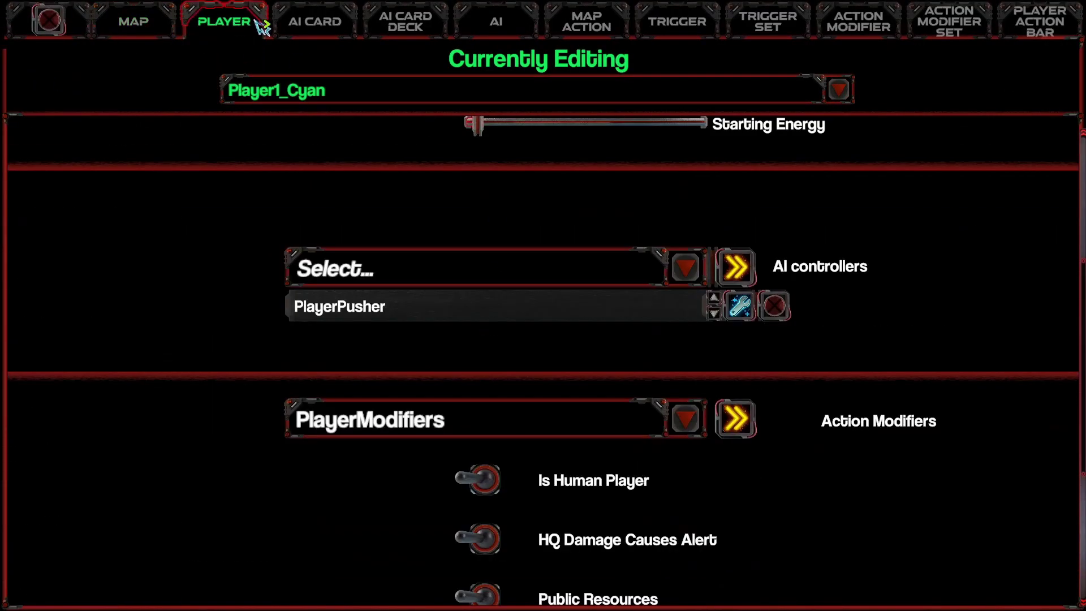
{"action": "left_click", "coordinate": [509, 25]}
{"action": "left_click", "coordinate": [340, 97]}
{"action": "left_click", "coordinate": [286, 161]}
{"action": "scroll", "coordinate": [429, 360], "scroll_direction": "up", "scroll_amount": 6}
{"action": "scroll", "coordinate": [422, 358], "scroll_direction": "up", "scroll_amount": 5}
{"action": "scroll", "coordinate": [411, 349], "scroll_direction": "up", "scroll_amount": 16}
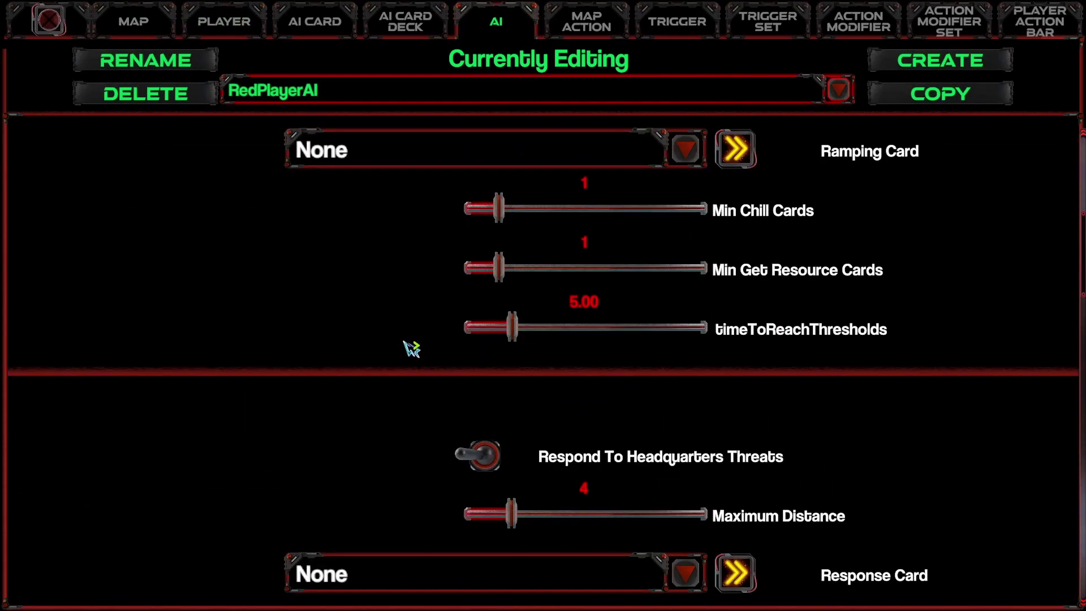
{"action": "left_click", "coordinate": [467, 358]}
{"action": "left_click", "coordinate": [377, 398]}
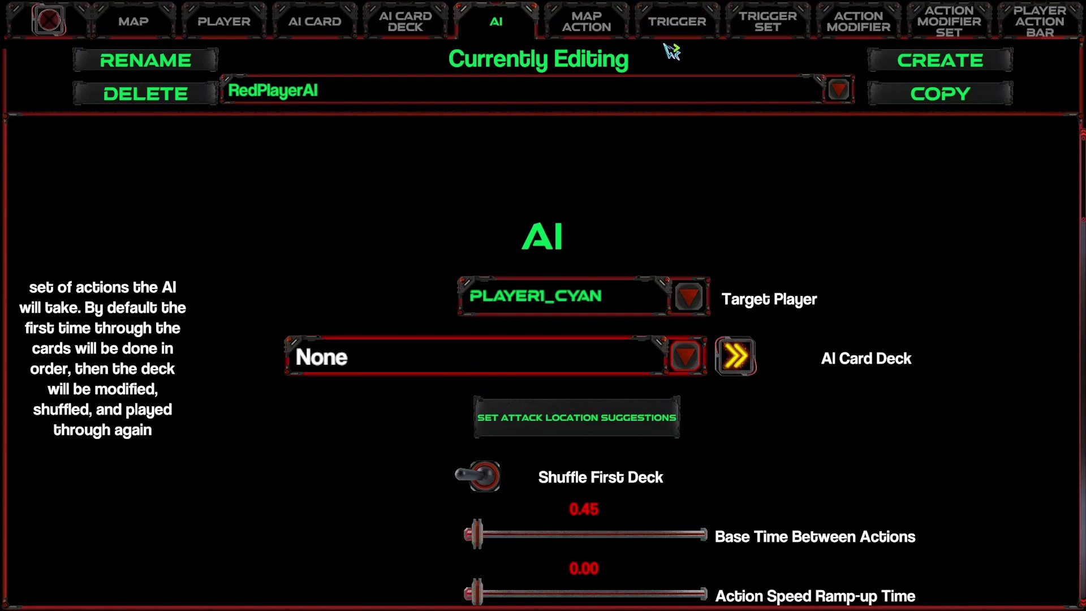
Review the OpenDoor1 trigger's objective, delay time and mark type settings.
{"action": "left_click", "coordinate": [679, 26]}
{"action": "left_click", "coordinate": [320, 90]}
{"action": "left_click", "coordinate": [277, 139]}
{"action": "scroll", "coordinate": [673, 315], "scroll_direction": "up", "scroll_amount": 4}
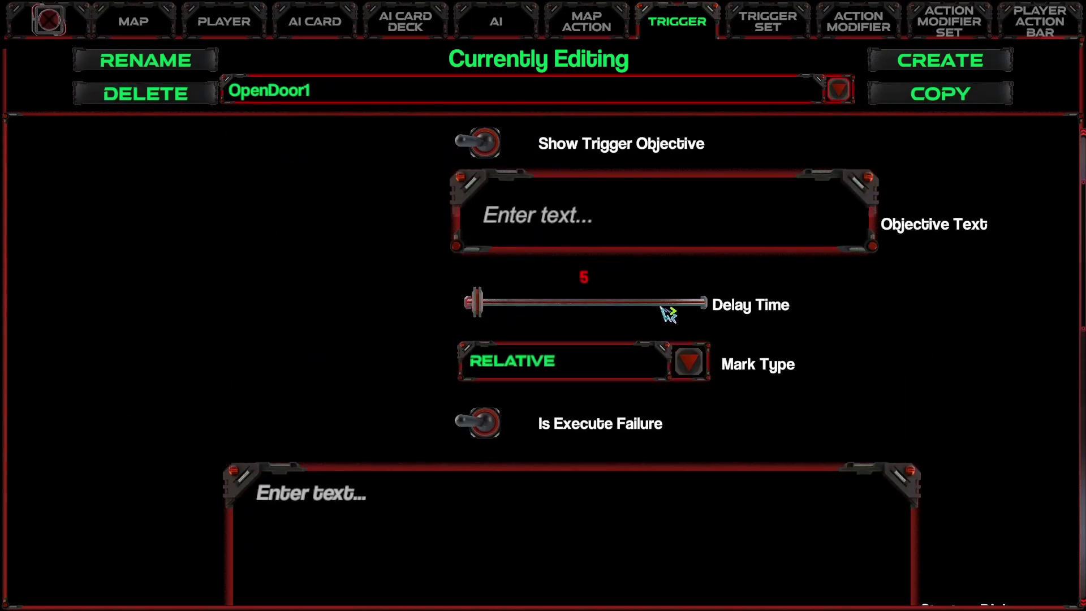
{"action": "scroll", "coordinate": [707, 321], "scroll_direction": "up", "scroll_amount": 1}
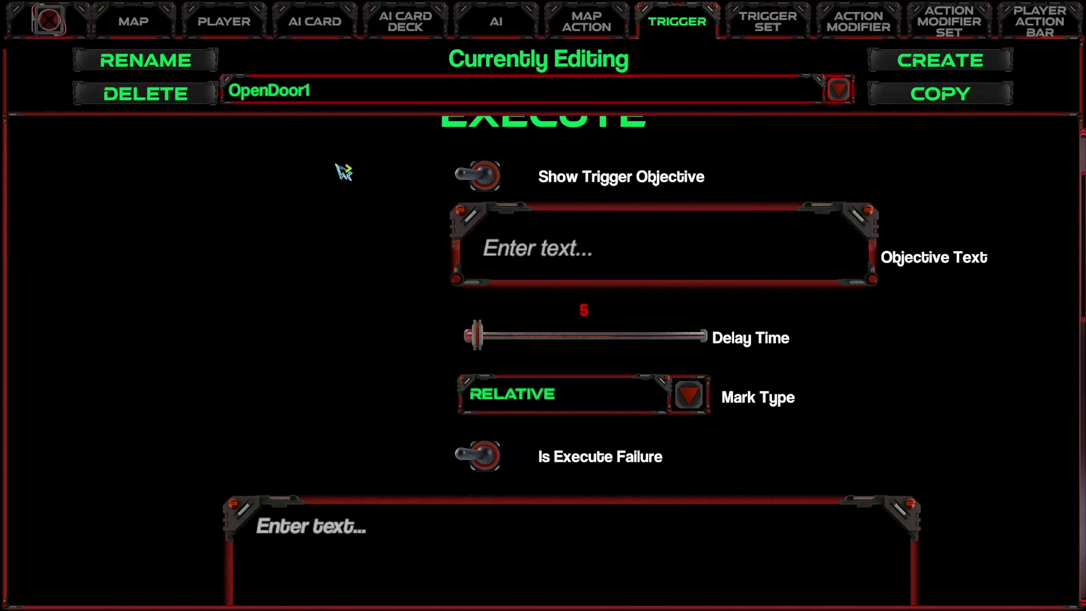
{"action": "scroll", "coordinate": [638, 277], "scroll_direction": "up", "scroll_amount": 2}
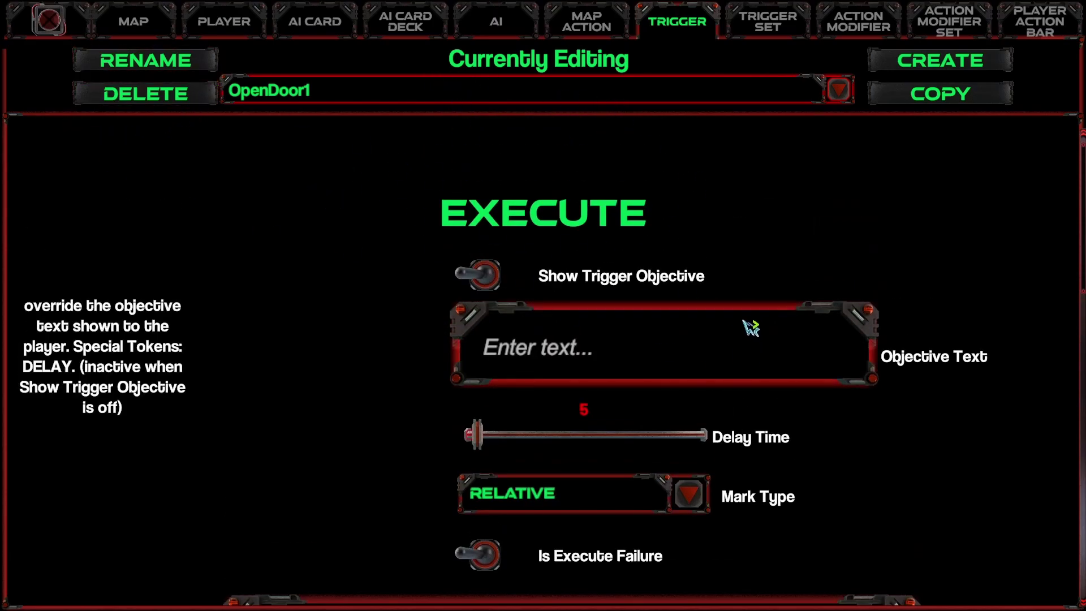
{"action": "scroll", "coordinate": [718, 351], "scroll_direction": "down", "scroll_amount": 2}
{"action": "scroll", "coordinate": [686, 376], "scroll_direction": "up", "scroll_amount": 3}
{"action": "scroll", "coordinate": [698, 316], "scroll_direction": "down", "scroll_amount": 1}
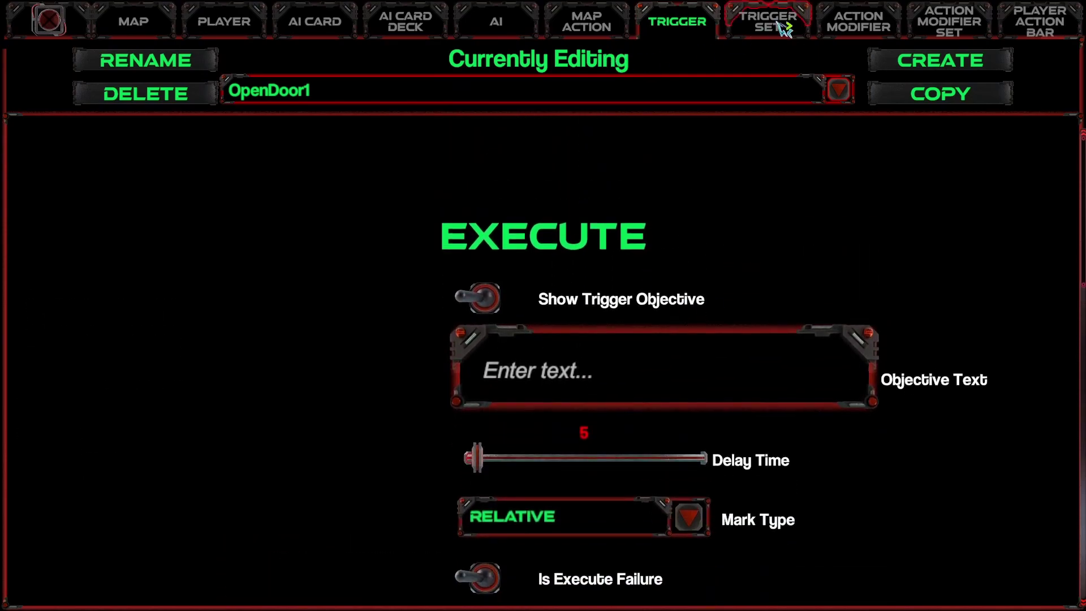
Check the OpeningDoorsTriggers set and the map's root startup trigger sets, and open the AI card settings.
{"action": "left_click", "coordinate": [774, 25]}
{"action": "left_click", "coordinate": [375, 91]}
{"action": "left_click", "coordinate": [285, 142]}
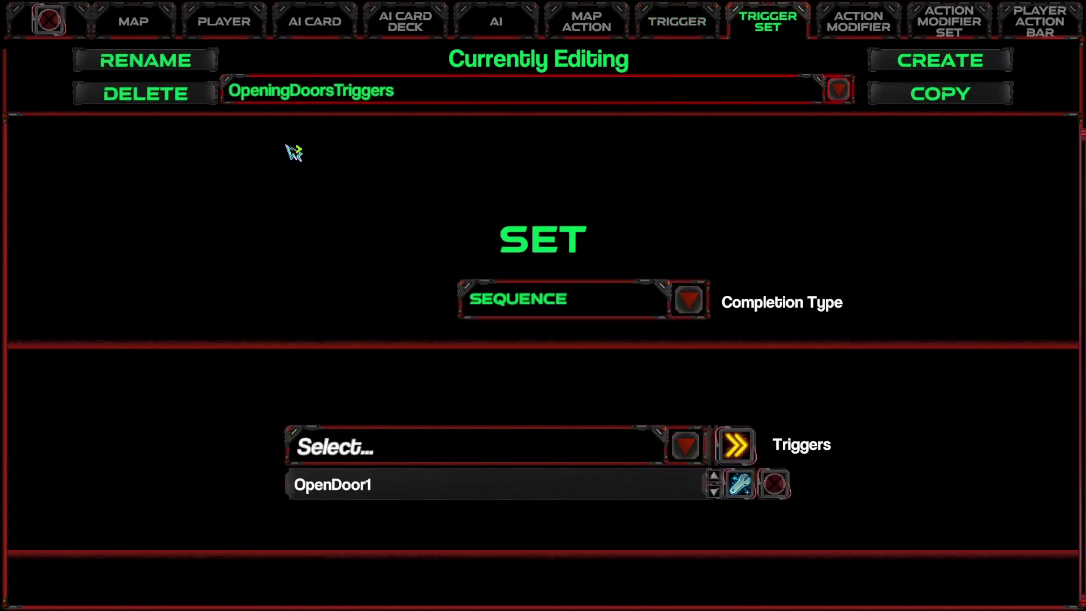
{"action": "left_click", "coordinate": [856, 34]}
{"action": "left_click", "coordinate": [782, 29]}
{"action": "left_click", "coordinate": [130, 26]}
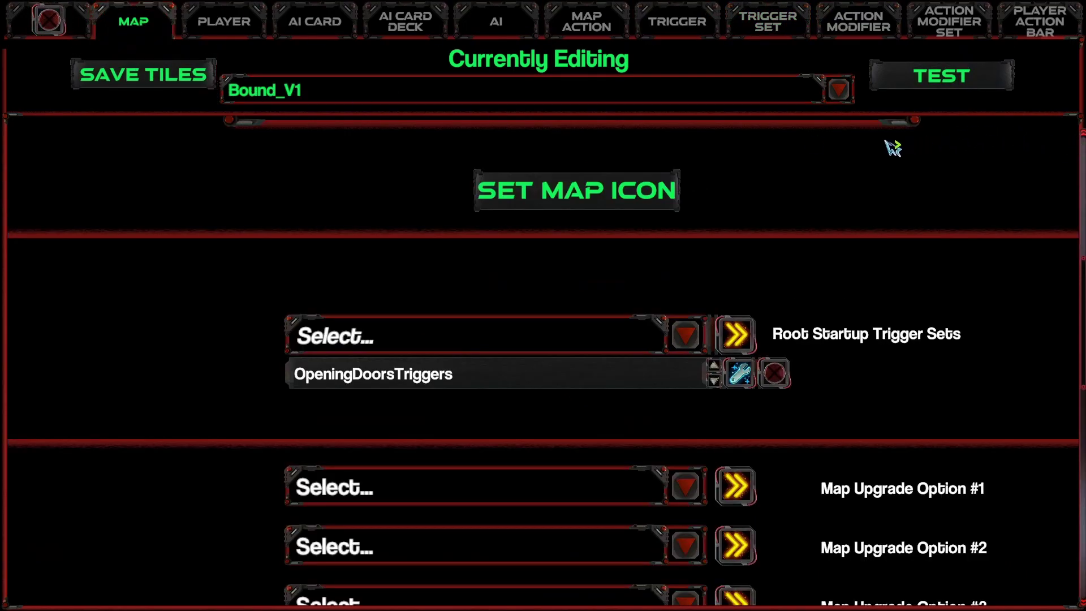
{"action": "left_click", "coordinate": [310, 22]}
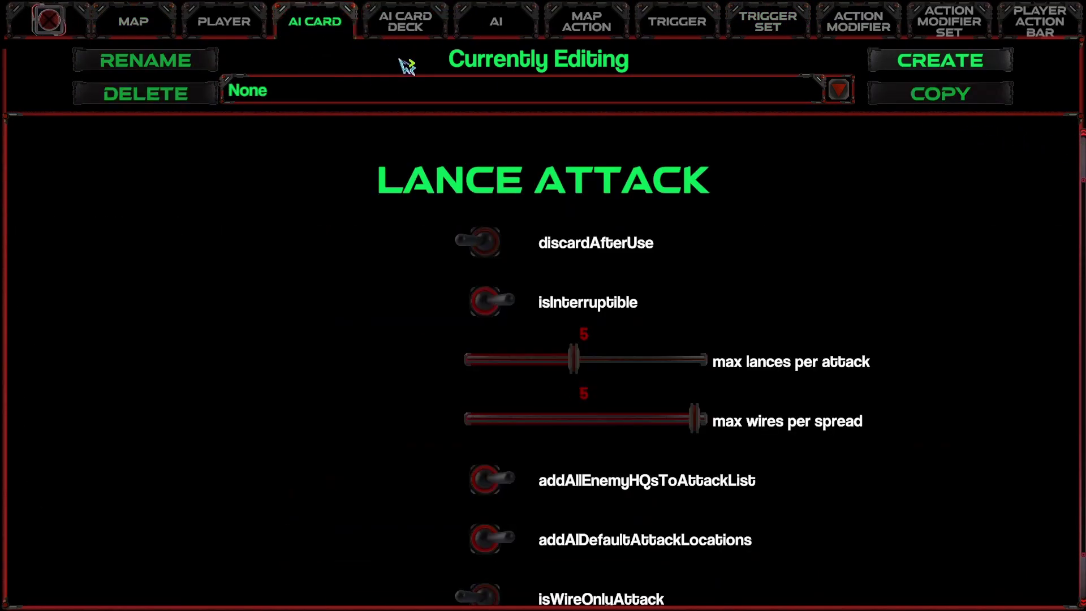
Select the OpenDoor1 AI card for editing and enable its discardAfterUse option.
{"action": "left_click", "coordinate": [351, 90]}
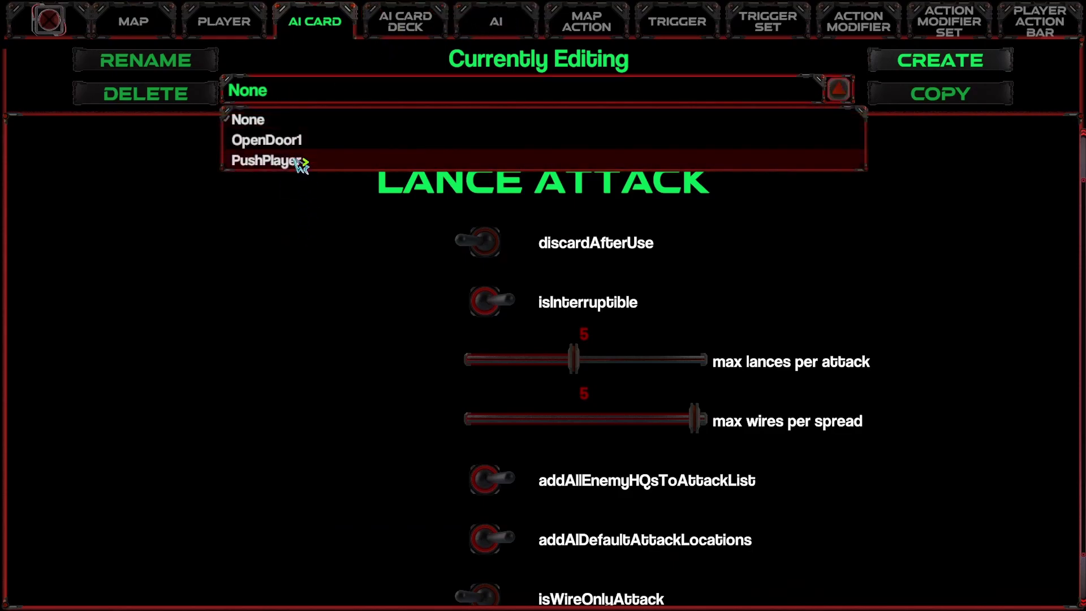
{"action": "left_click", "coordinate": [294, 138]}
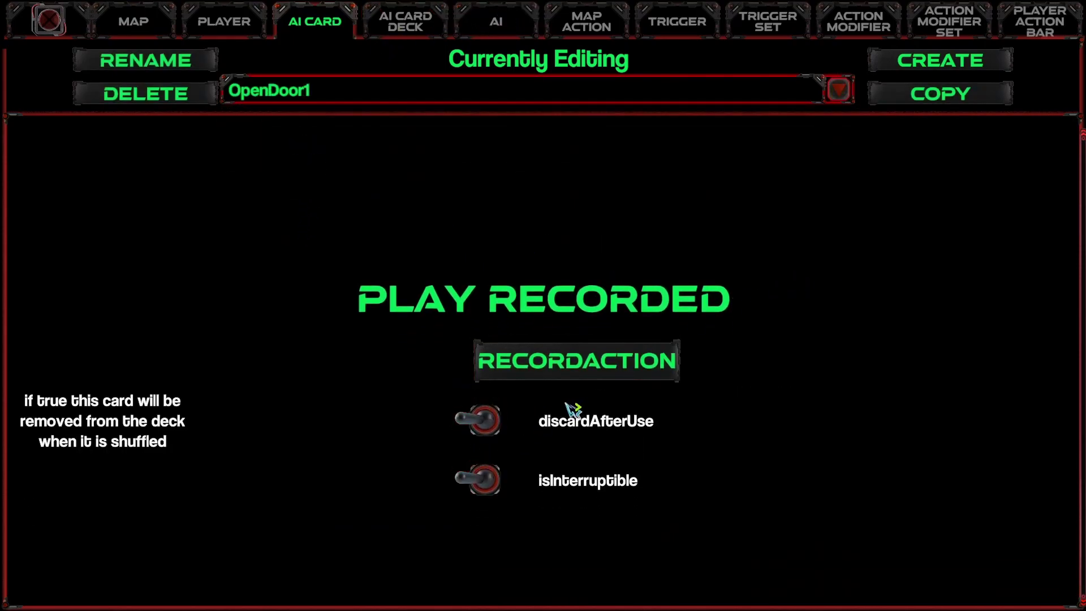
{"action": "left_click", "coordinate": [477, 419]}
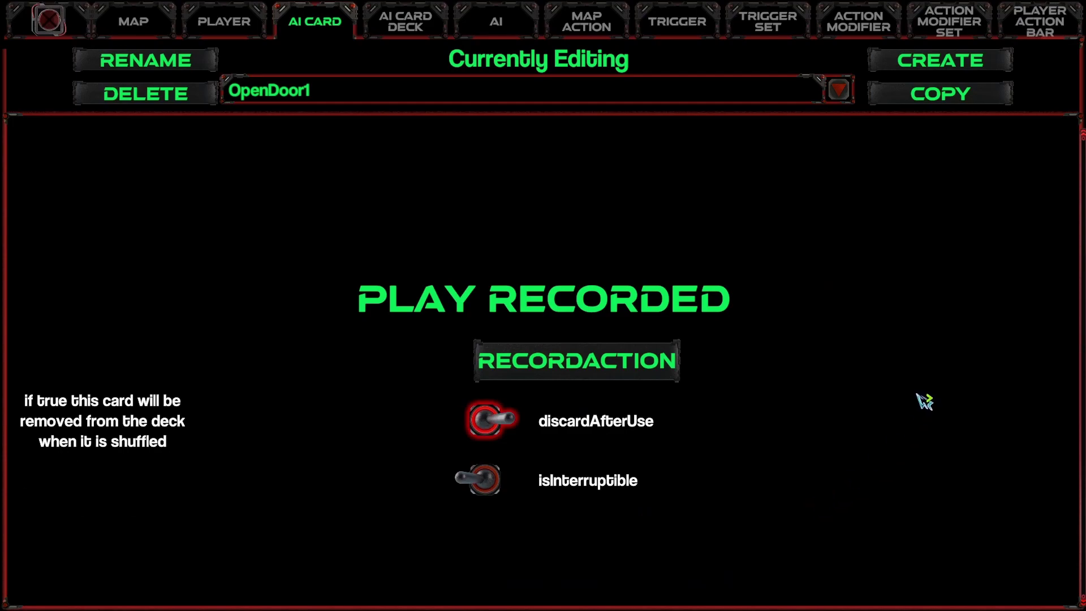
Try to record the OpenDoor1 card's action as Player 1 Cyan by laying wires across the northern doorway.
{"action": "left_click", "coordinate": [567, 375]}
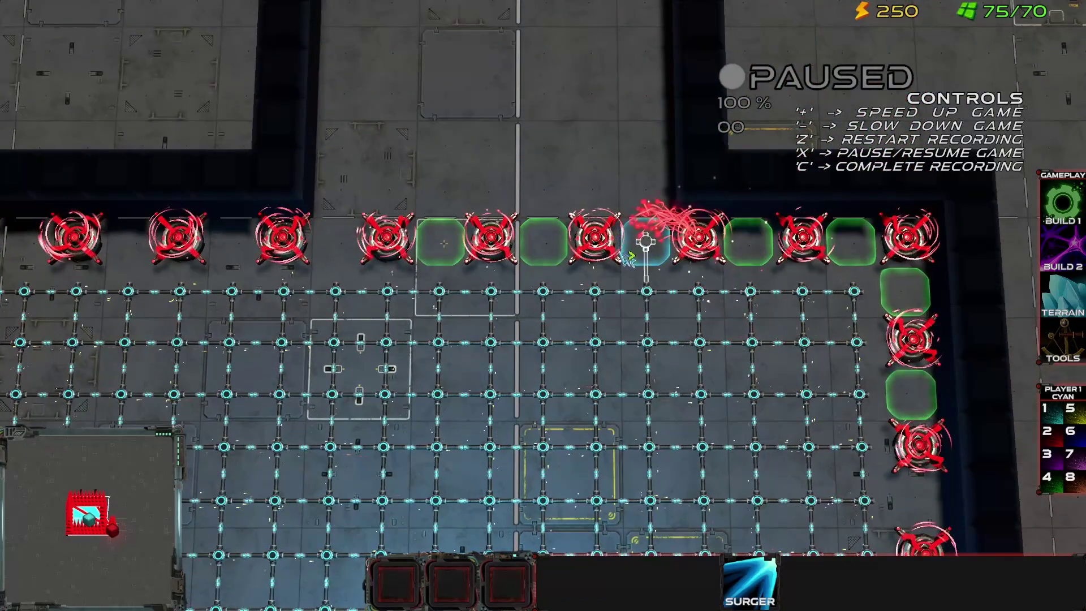
{"action": "key", "text": "x"}
{"action": "left_click_drag", "start_coordinate": [623, 184], "coordinate": [338, 242]}
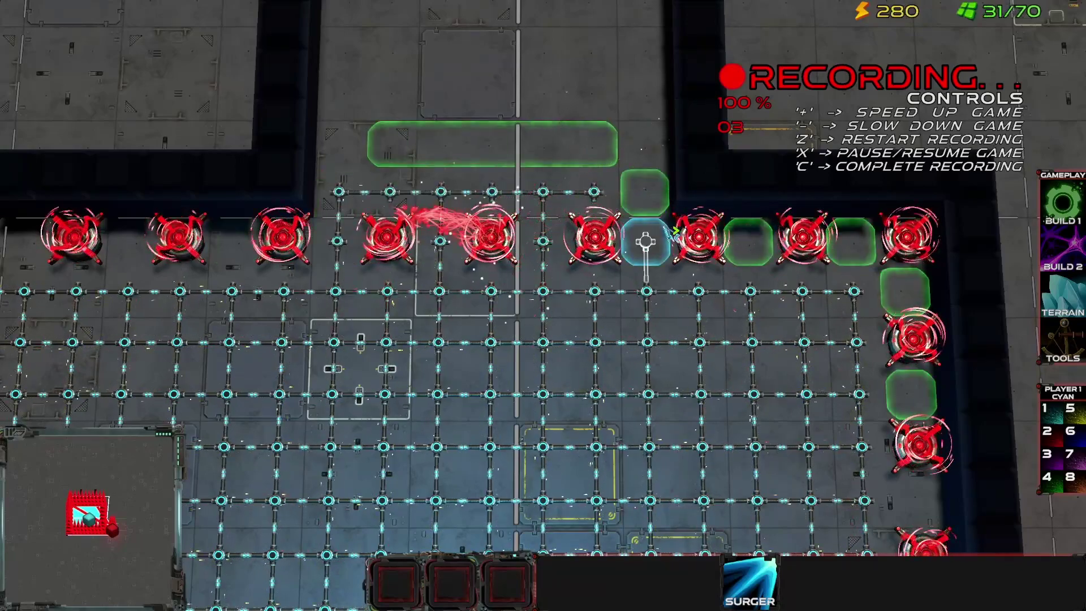
{"action": "key", "text": "c"}
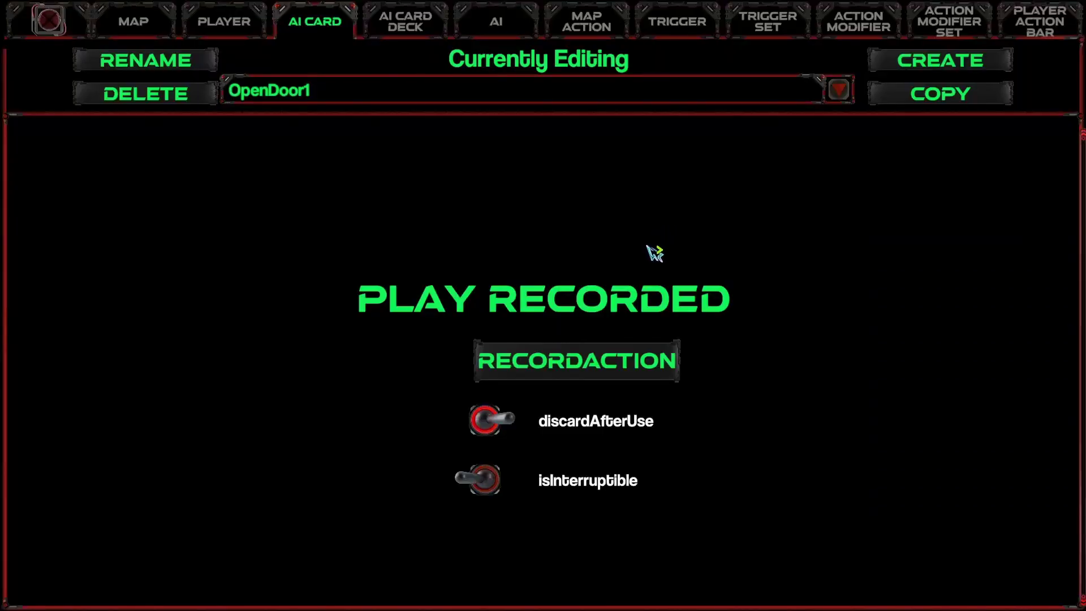
Make Player 2 Red the active player and re-record the OpenDoor1 card's action on the northern doorway relays.
{"action": "left_click", "coordinate": [50, 21]}
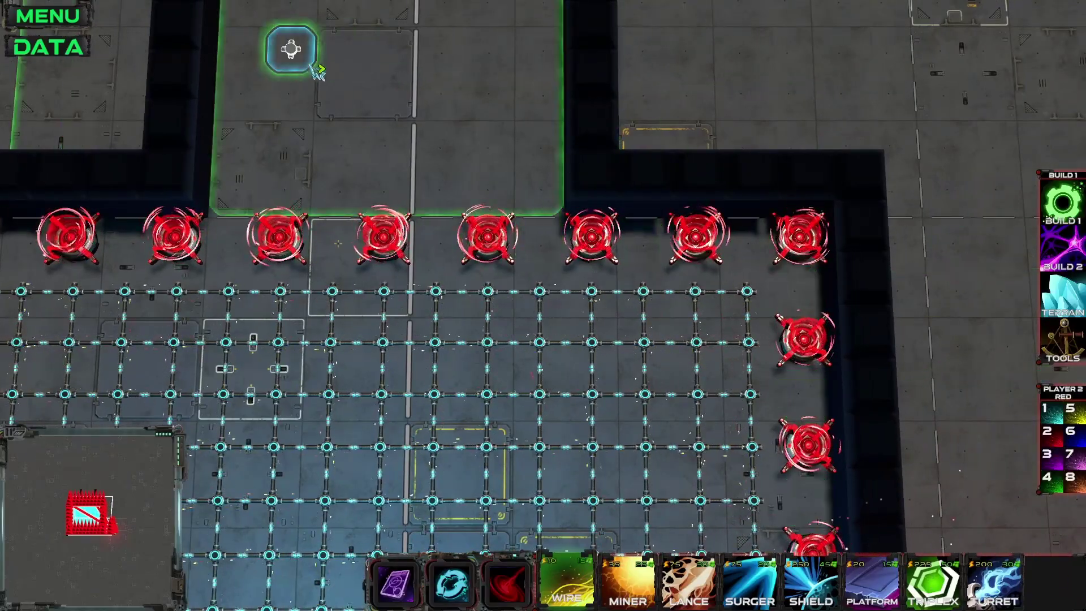
{"action": "left_click", "coordinate": [51, 48]}
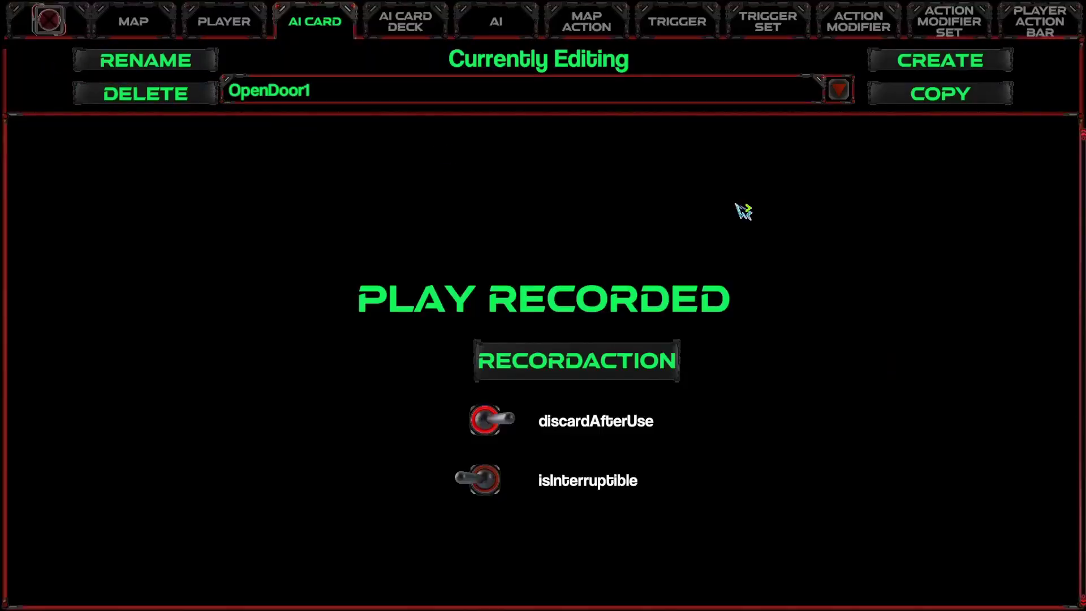
{"action": "left_click", "coordinate": [591, 371]}
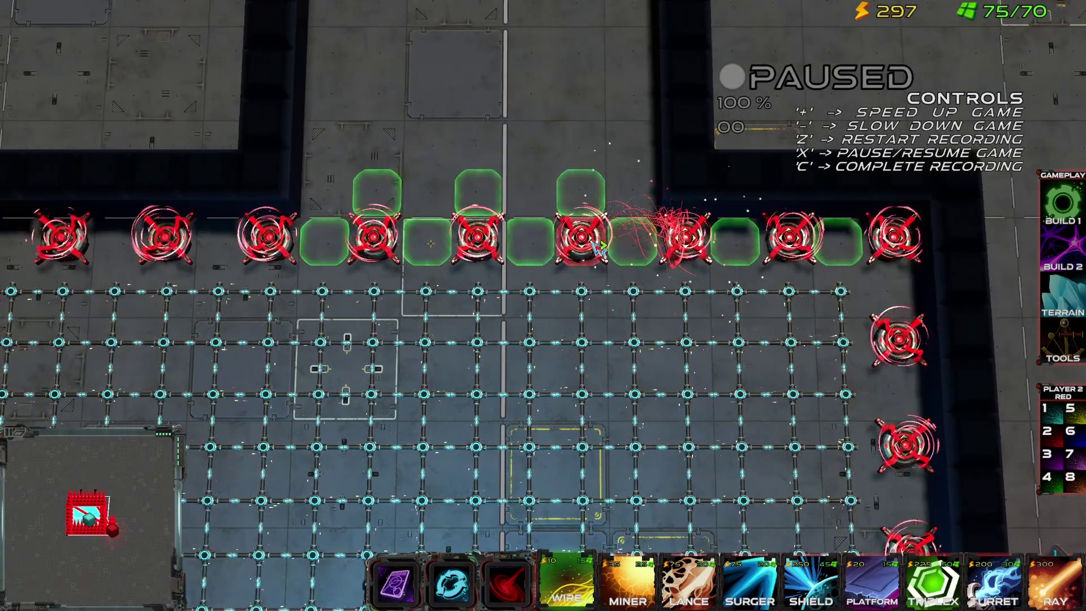
{"action": "key", "text": "x"}
{"action": "left_click_drag", "start_coordinate": [373, 243], "coordinate": [376, 243]}
{"action": "key", "text": "q"}
{"action": "key", "text": "c"}
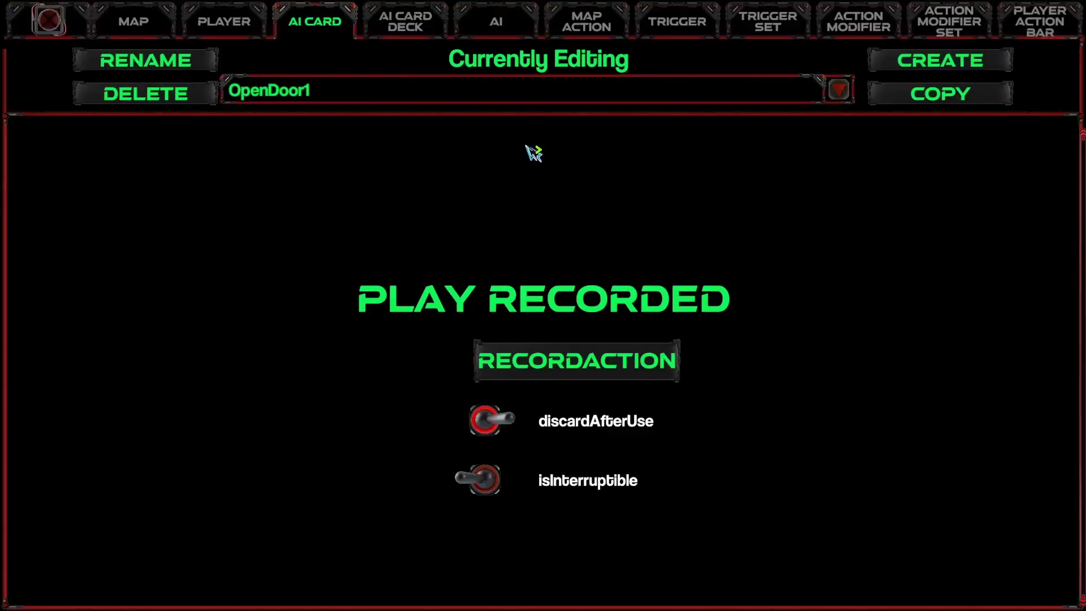
Test Bound_V1 with a surger placed beside the headquarters, examine the northern doorway relays, and return to map editing.
{"action": "left_click", "coordinate": [141, 23]}
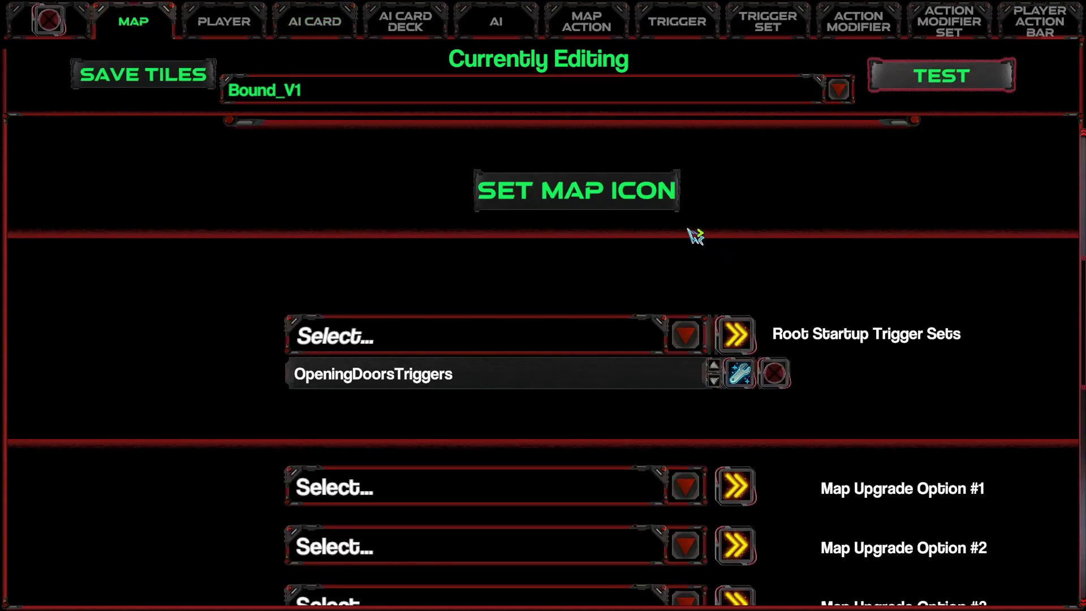
{"action": "key", "text": "s"}
{"action": "key", "text": "s"}
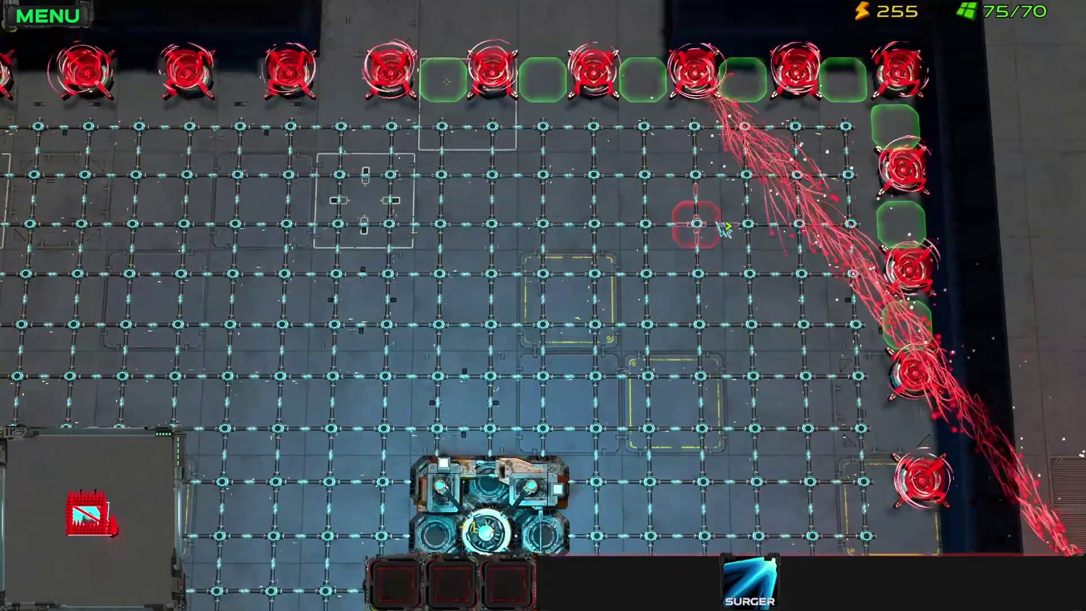
{"action": "key", "text": "w"}
{"action": "key", "text": "1"}
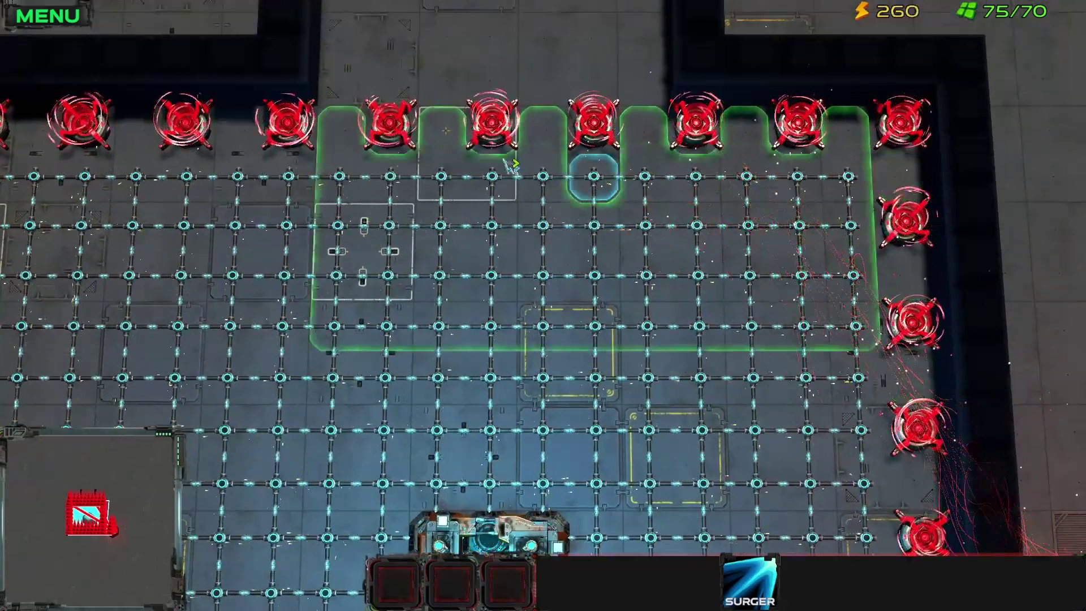
{"action": "key", "text": "s"}
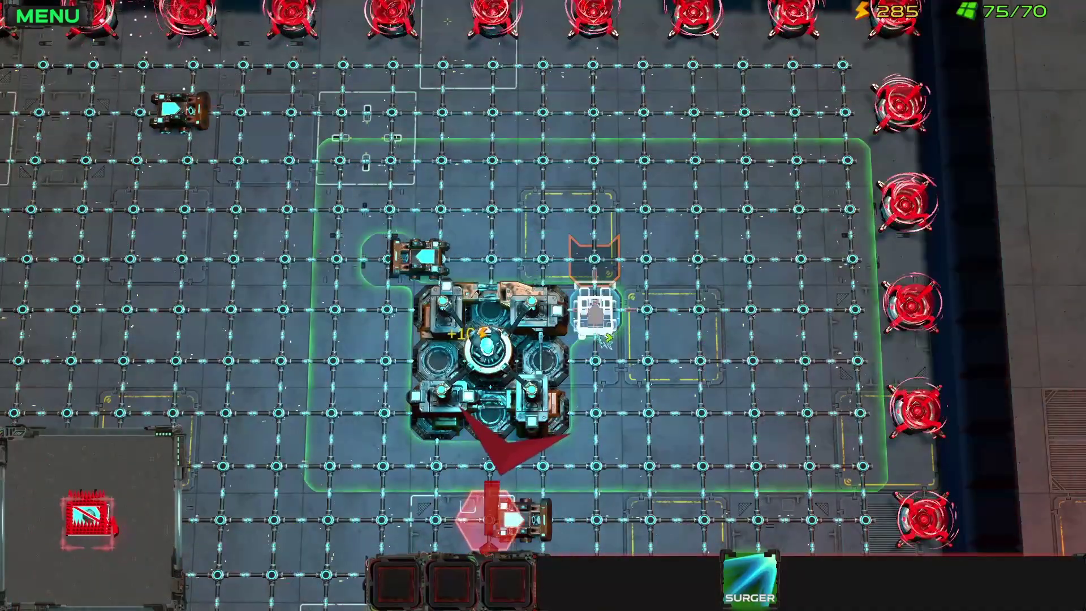
{"action": "left_click", "coordinate": [593, 357]}
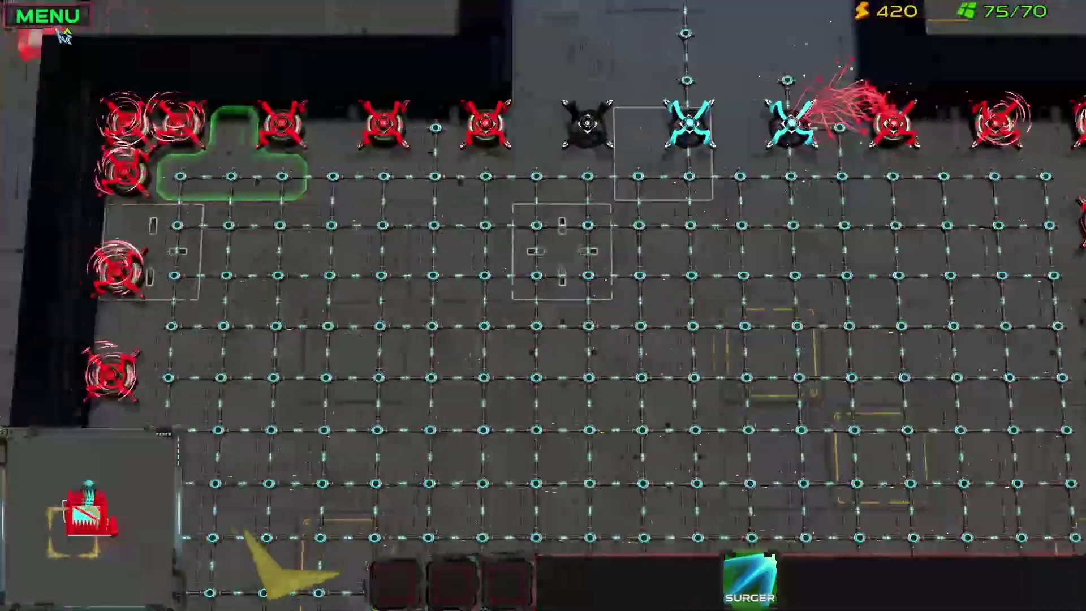
{"action": "left_click", "coordinate": [62, 18]}
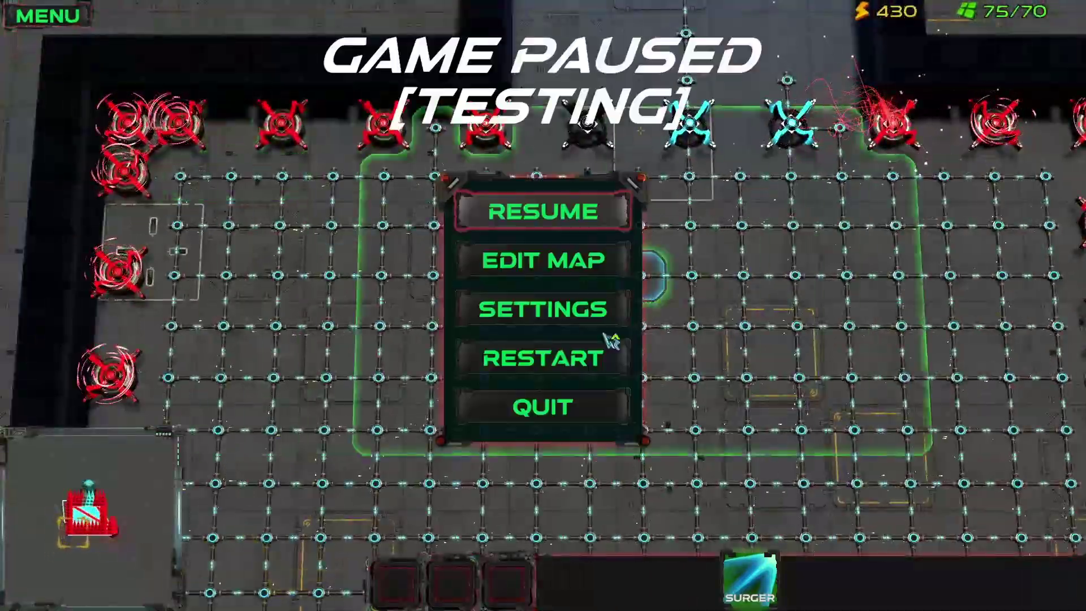
{"action": "left_click", "coordinate": [557, 274]}
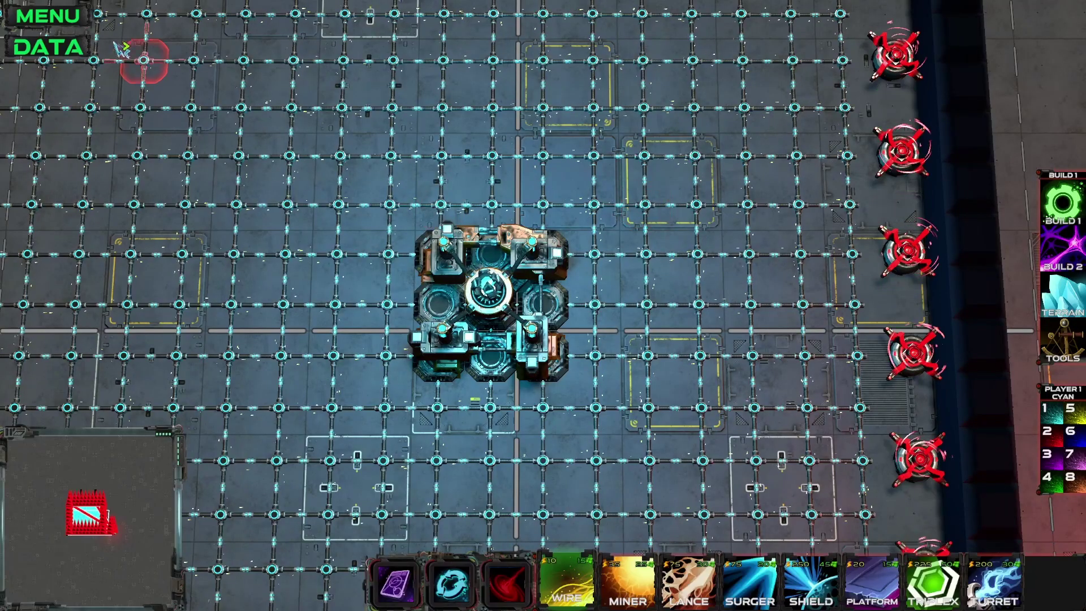
Set the OpenDoor1 trigger's Delay Time to 70.
{"action": "left_click", "coordinate": [73, 52]}
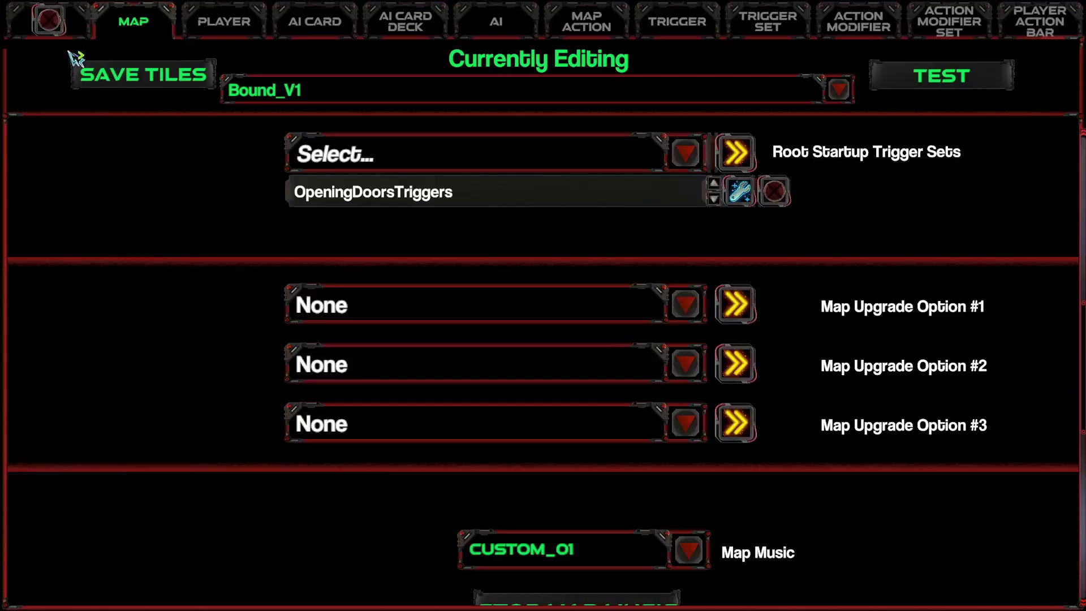
{"action": "left_click", "coordinate": [699, 29]}
{"action": "left_click", "coordinate": [334, 82]}
{"action": "left_click", "coordinate": [279, 142]}
{"action": "scroll", "coordinate": [832, 293], "scroll_direction": "up", "scroll_amount": 10}
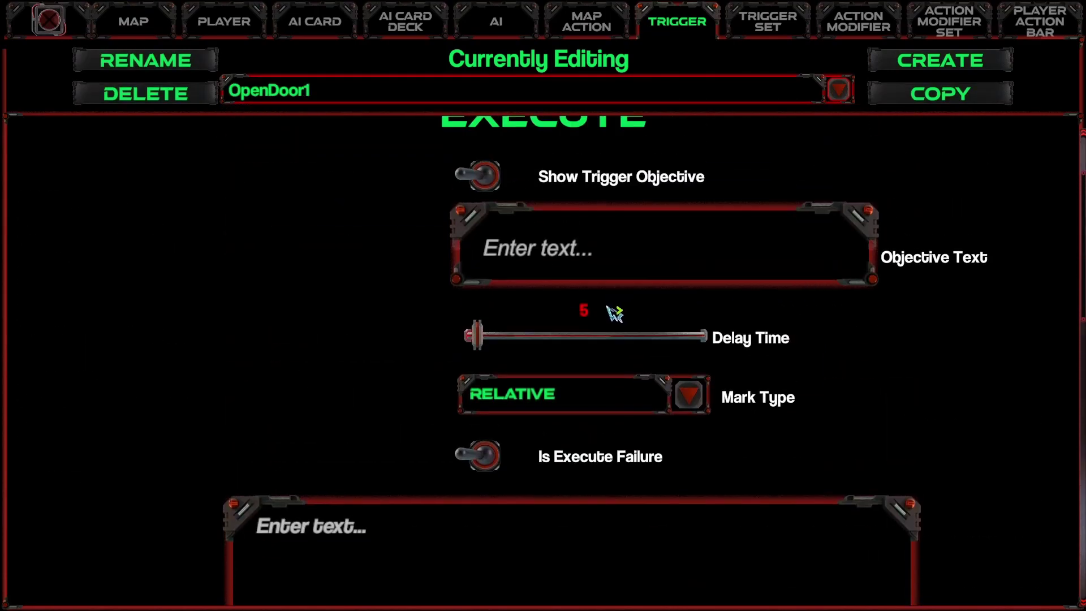
{"action": "left_click", "coordinate": [588, 309]}
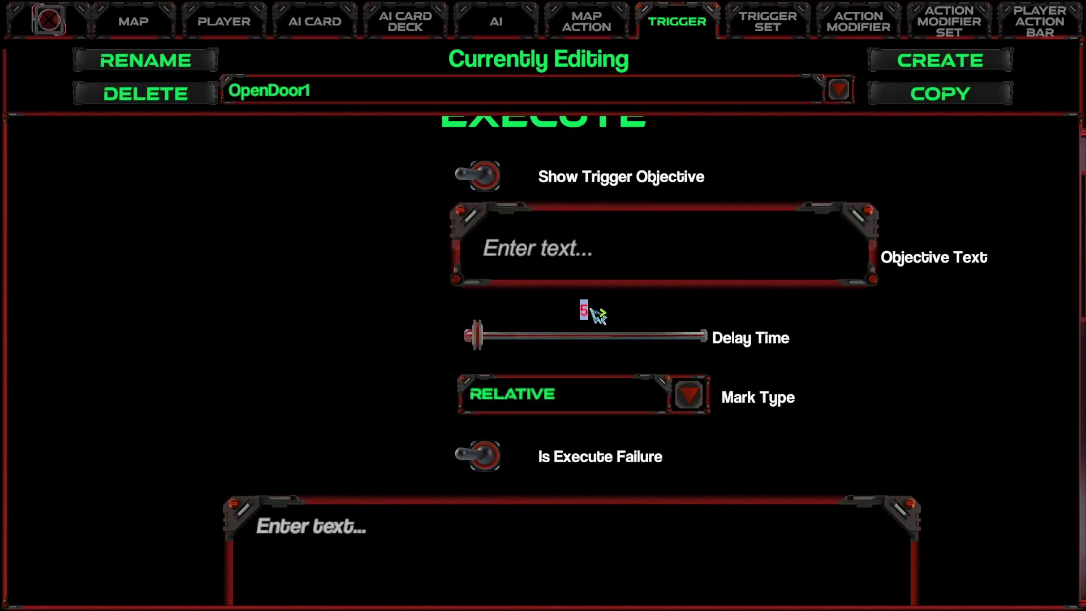
{"action": "type", "text": "70"}
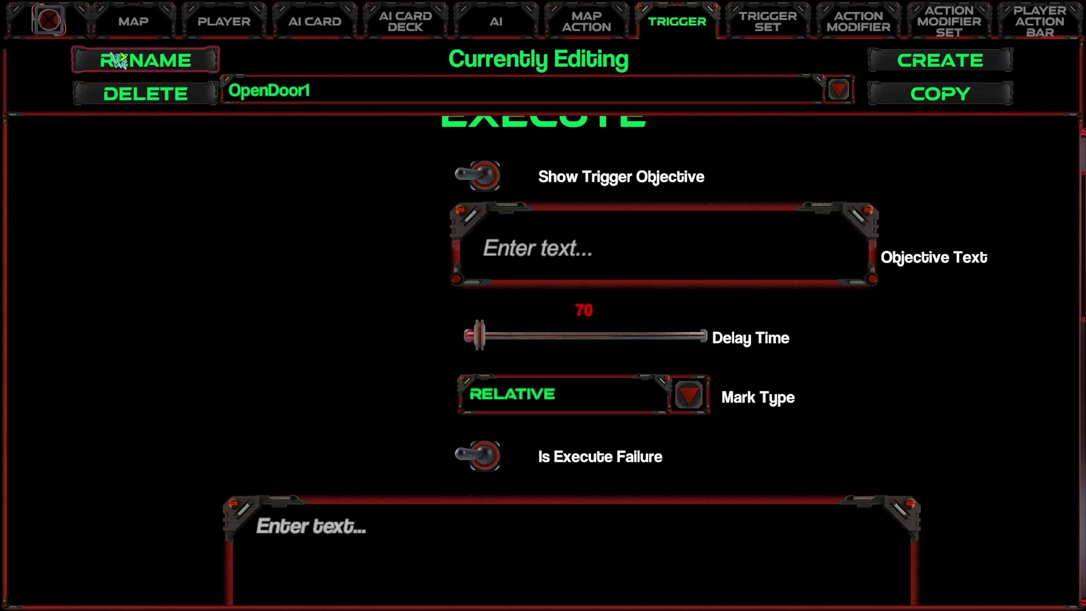
Run a new test of Bound_V1 and deploy surgers around the headquarters and across the wire grid.
{"action": "left_click", "coordinate": [147, 26]}
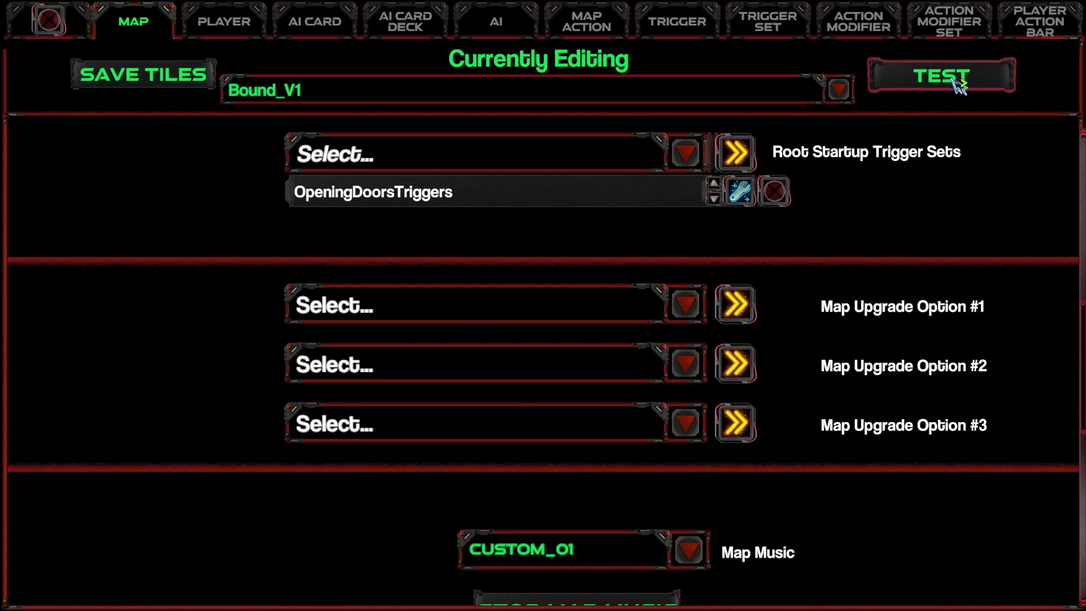
{"action": "left_click", "coordinate": [940, 93]}
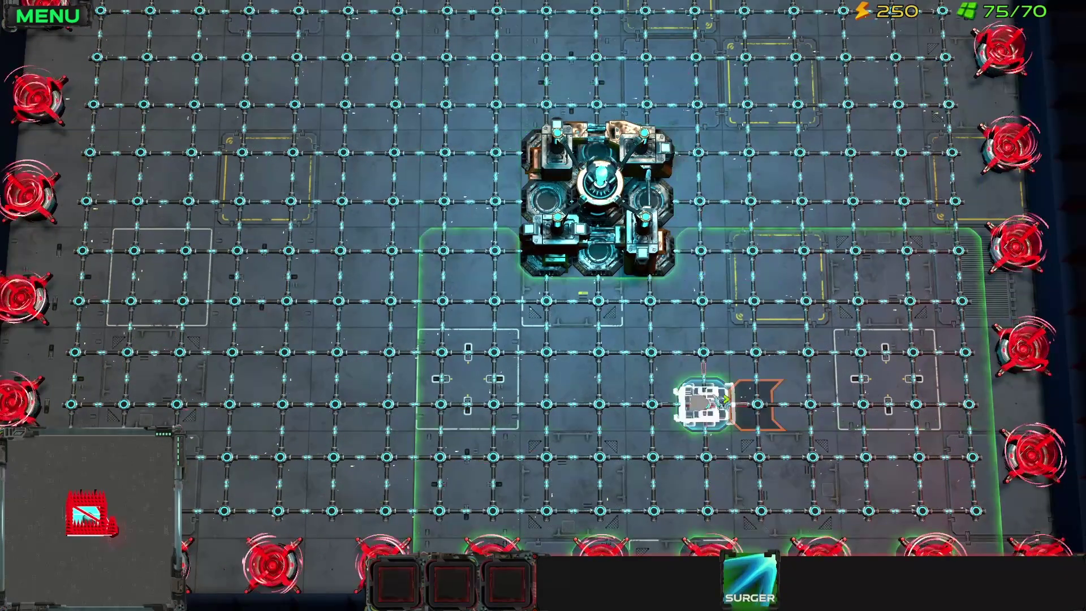
{"action": "key", "text": "w"}
{"action": "key", "text": "s"}
{"action": "key", "text": "w"}
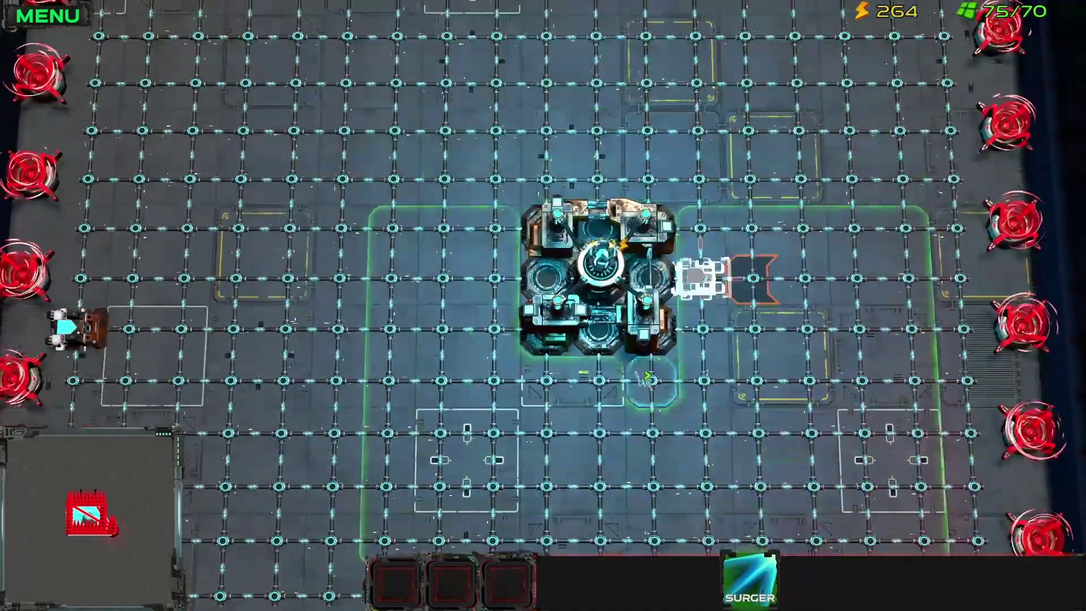
{"action": "left_click", "coordinate": [648, 377]}
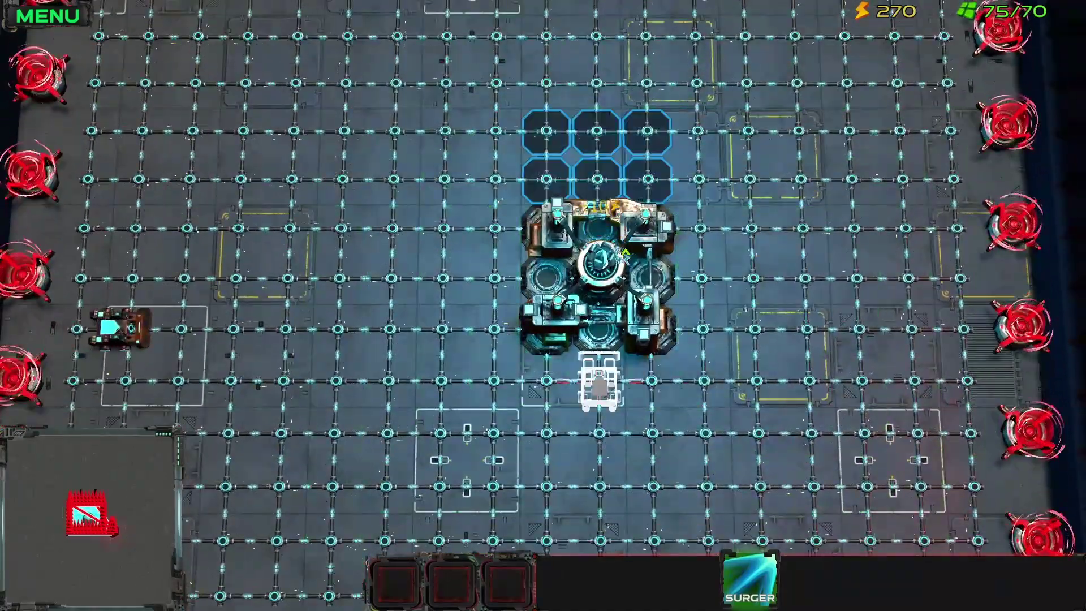
{"action": "key", "text": "s"}
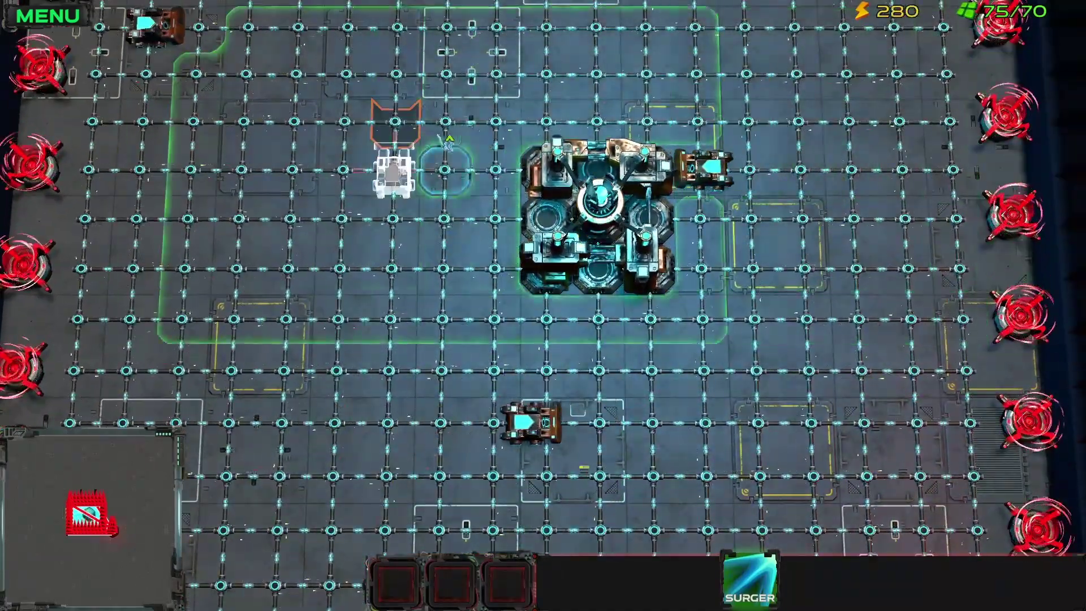
{"action": "left_click_drag", "start_coordinate": [295, 74], "coordinate": [290, 229]}
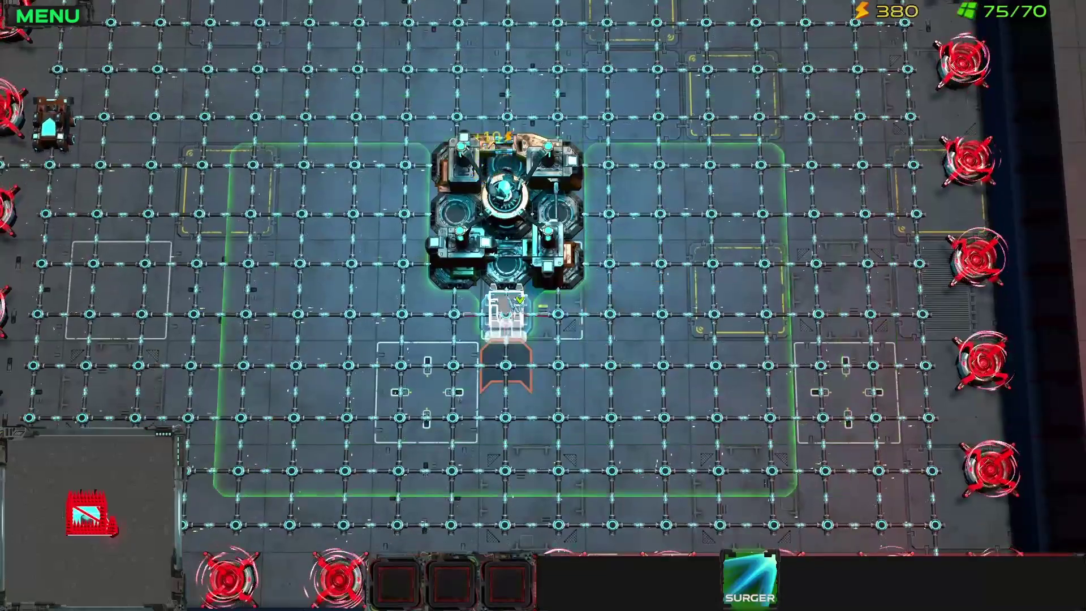
{"action": "left_click_drag", "start_coordinate": [512, 305], "coordinate": [512, 214]}
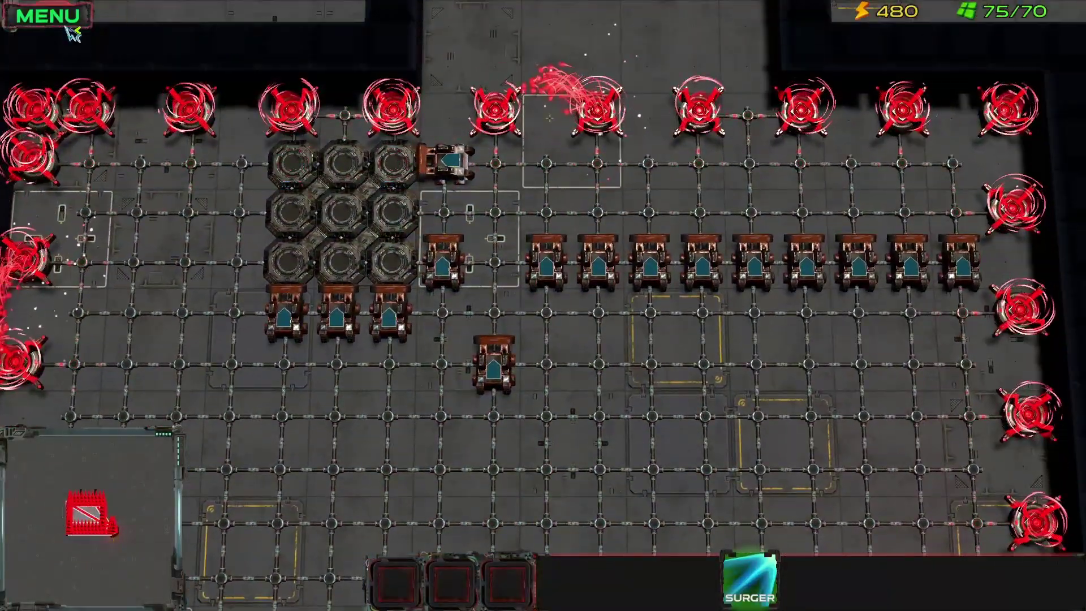
Restart the Bound_V1 test level for two further attempts.
{"action": "left_click", "coordinate": [63, 19]}
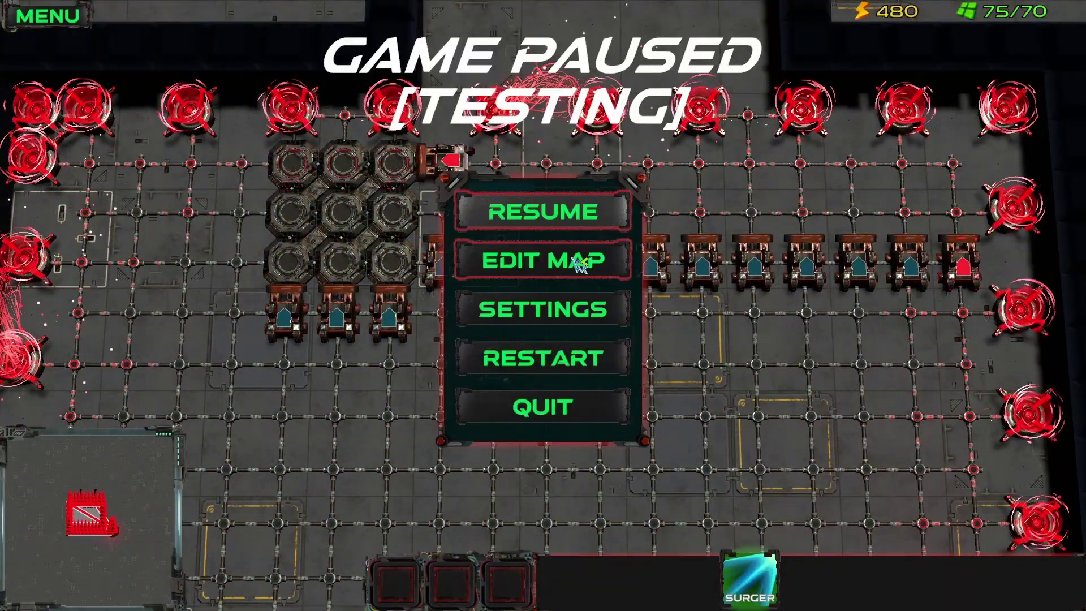
{"action": "left_click", "coordinate": [555, 364]}
{"action": "left_click", "coordinate": [660, 365]}
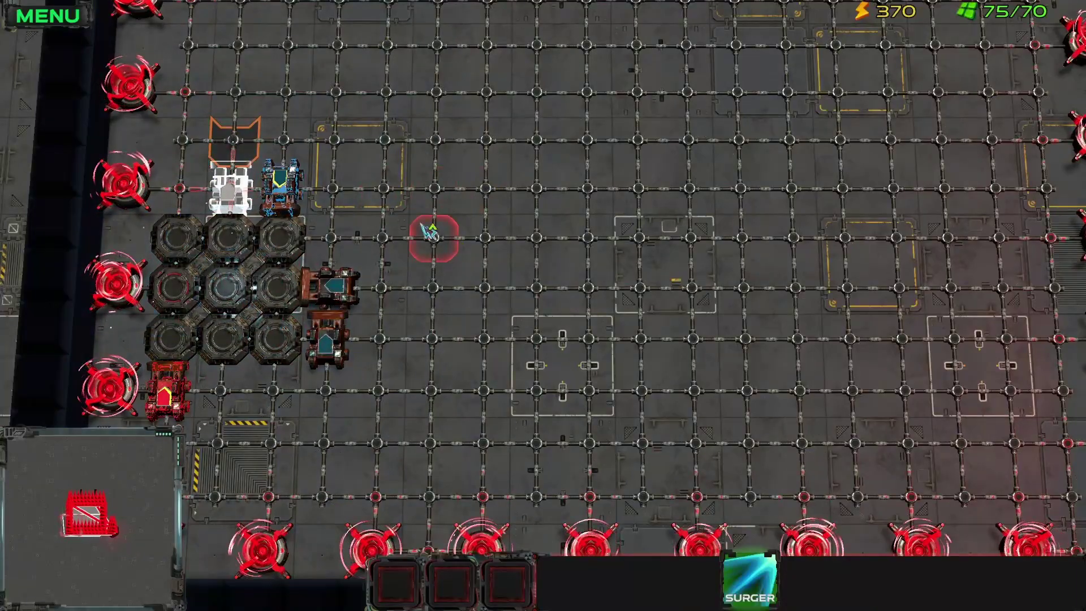
{"action": "left_click", "coordinate": [48, 16]}
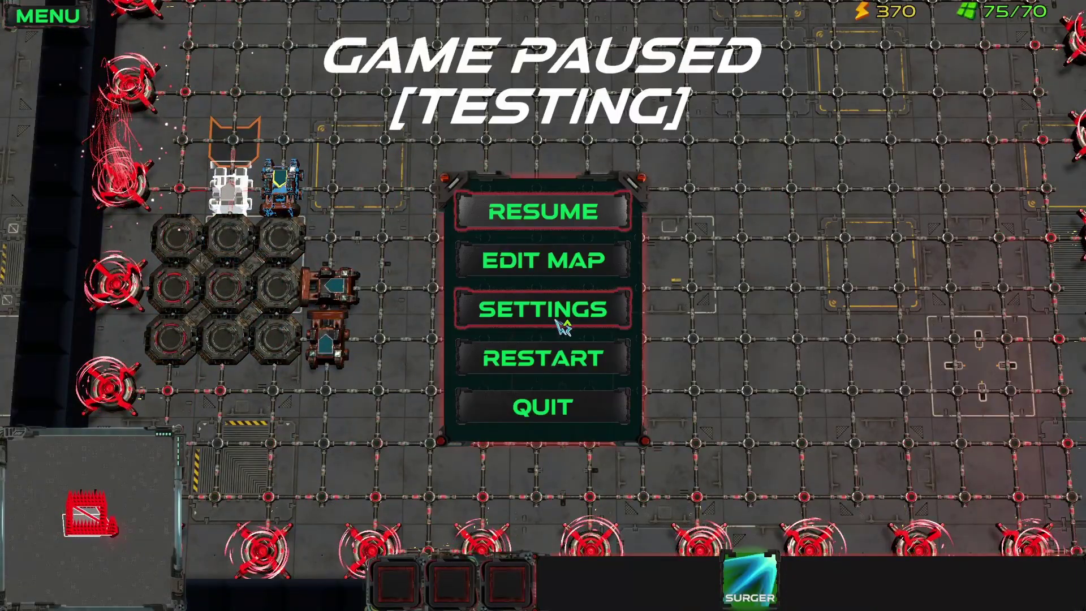
{"action": "left_click", "coordinate": [556, 358]}
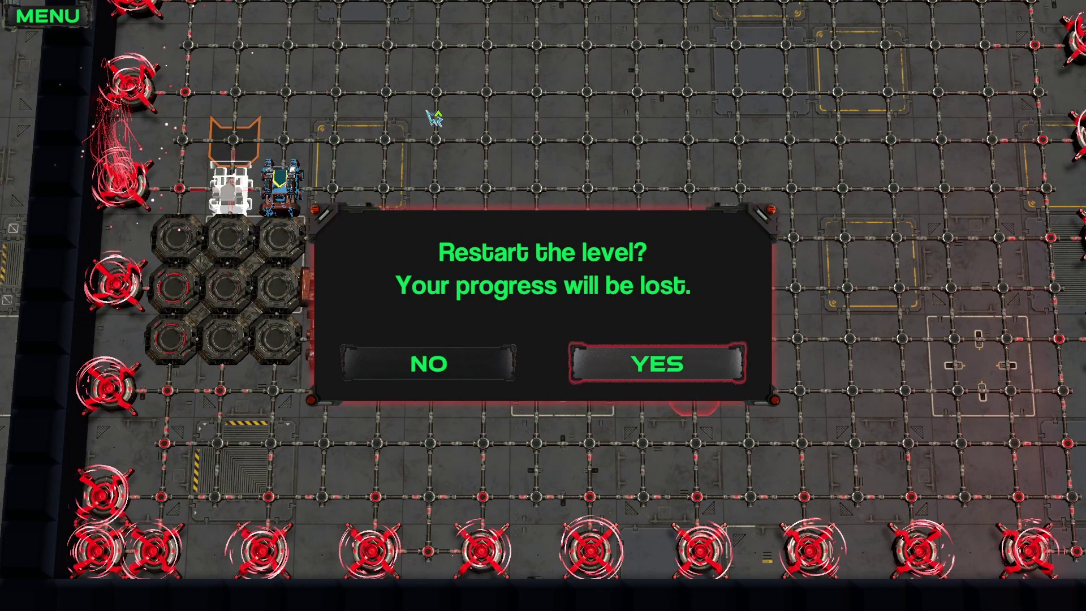
{"action": "key", "text": "Return"}
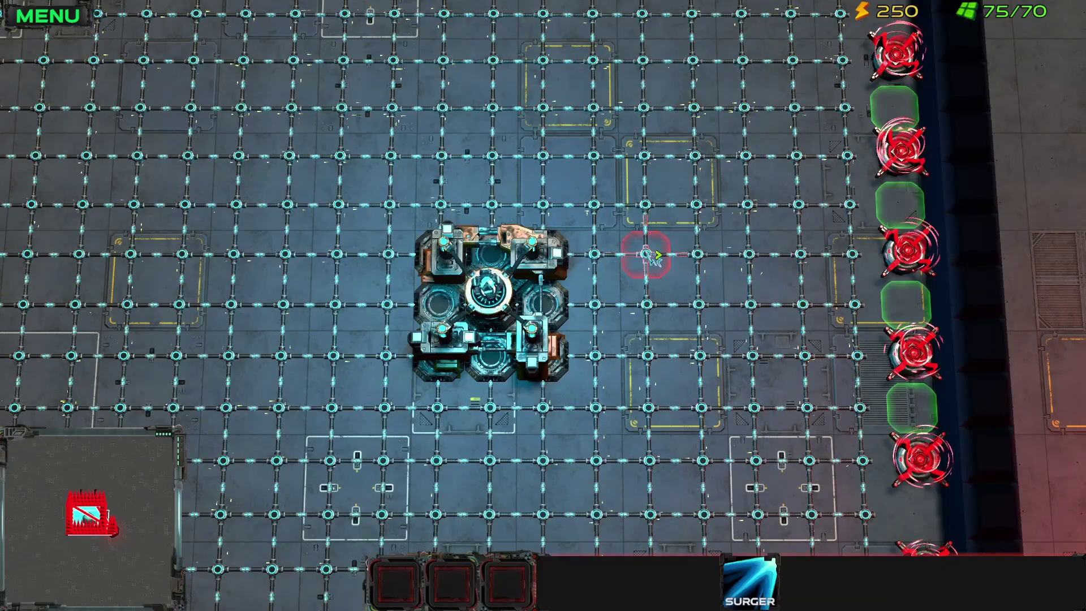
Place surgers on all sides of the headquarters in the restarted test to push it across the map.
{"action": "left_click", "coordinate": [647, 252]}
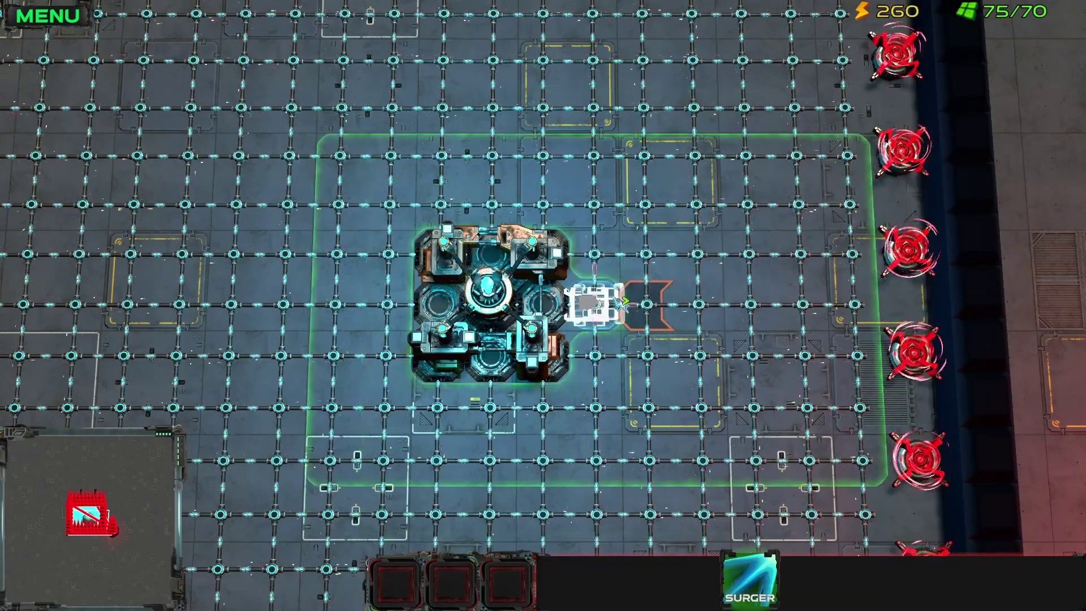
{"action": "key", "text": "w"}
{"action": "key", "text": "s"}
{"action": "key", "text": "a"}
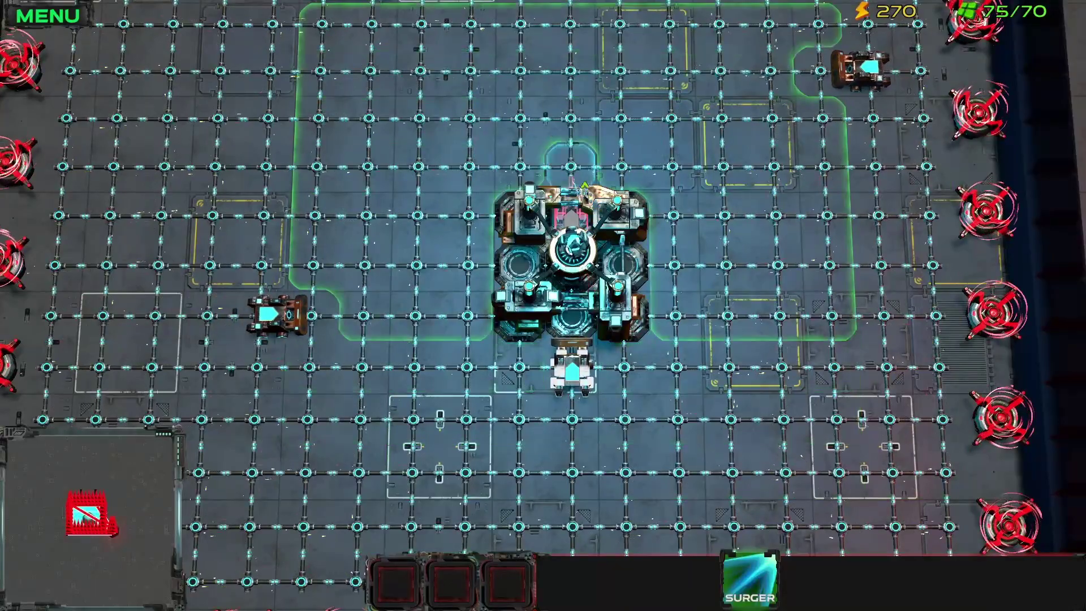
{"action": "key", "text": "w"}
{"action": "key", "text": "d"}
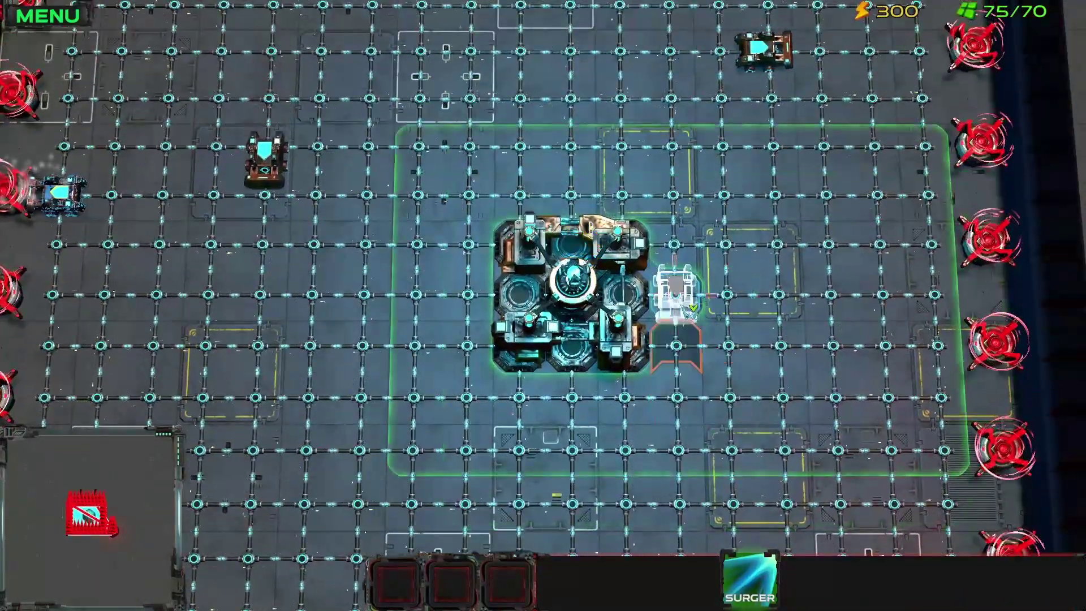
{"action": "left_click_drag", "start_coordinate": [683, 306], "coordinate": [383, 301]}
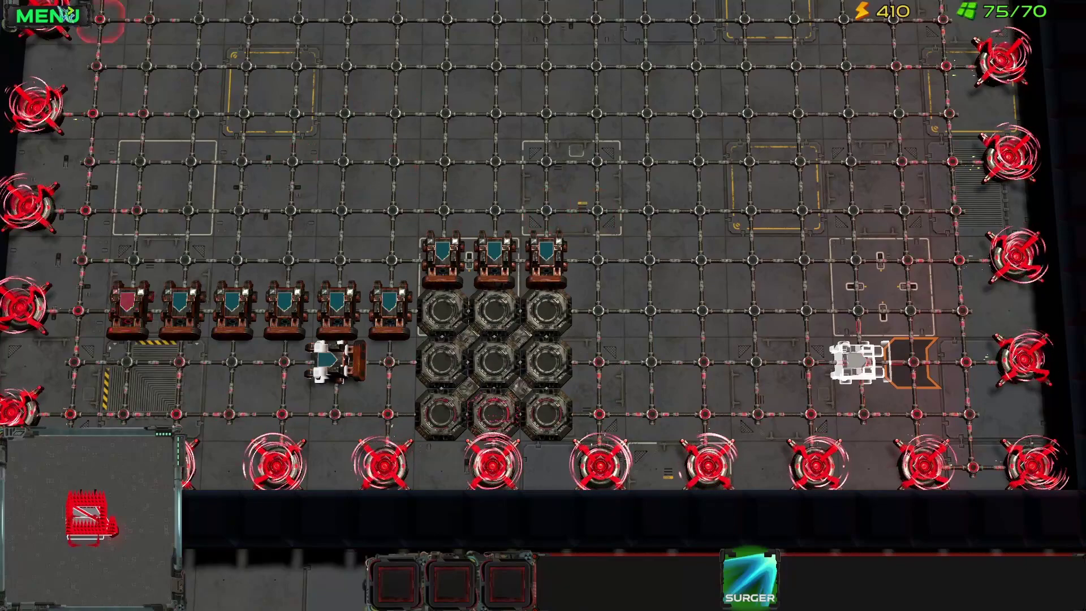
Restart the test level and place Surgers beside the base.
{"action": "left_click", "coordinate": [561, 360]}
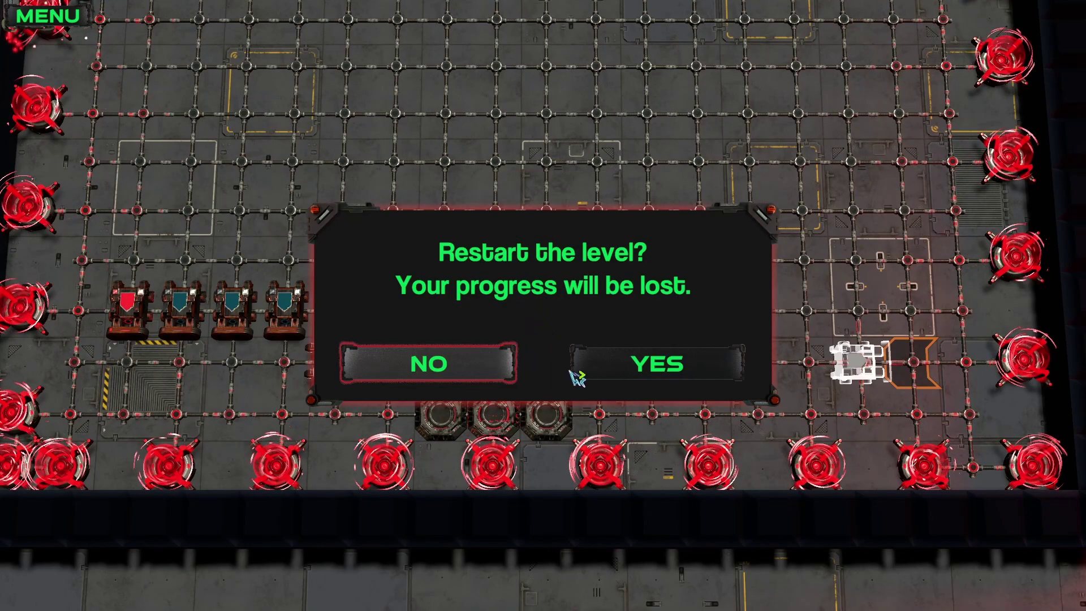
{"action": "left_click", "coordinate": [650, 358]}
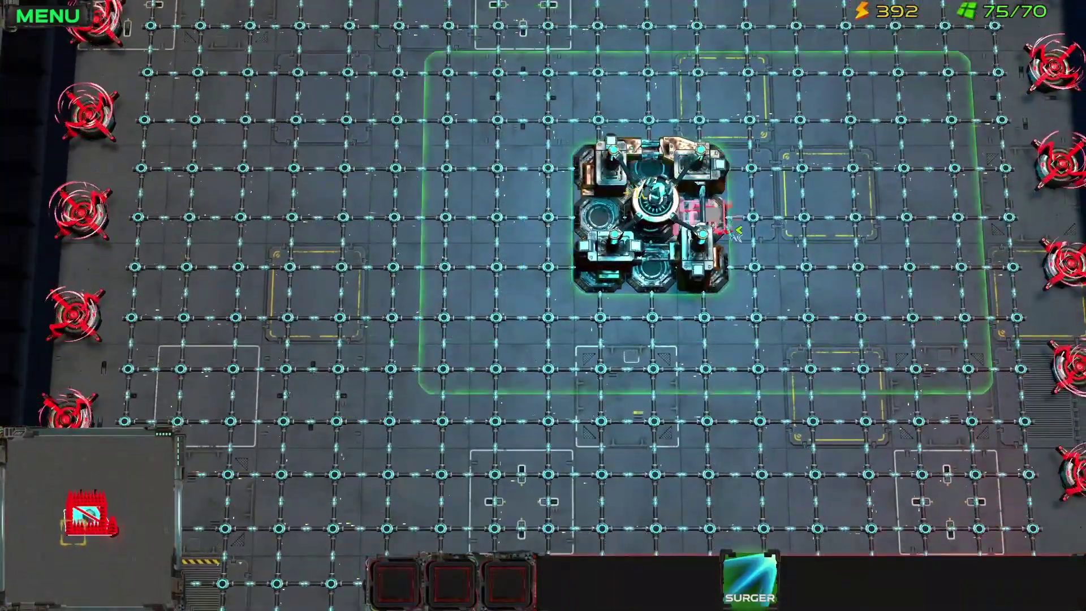
{"action": "left_click", "coordinate": [754, 222]}
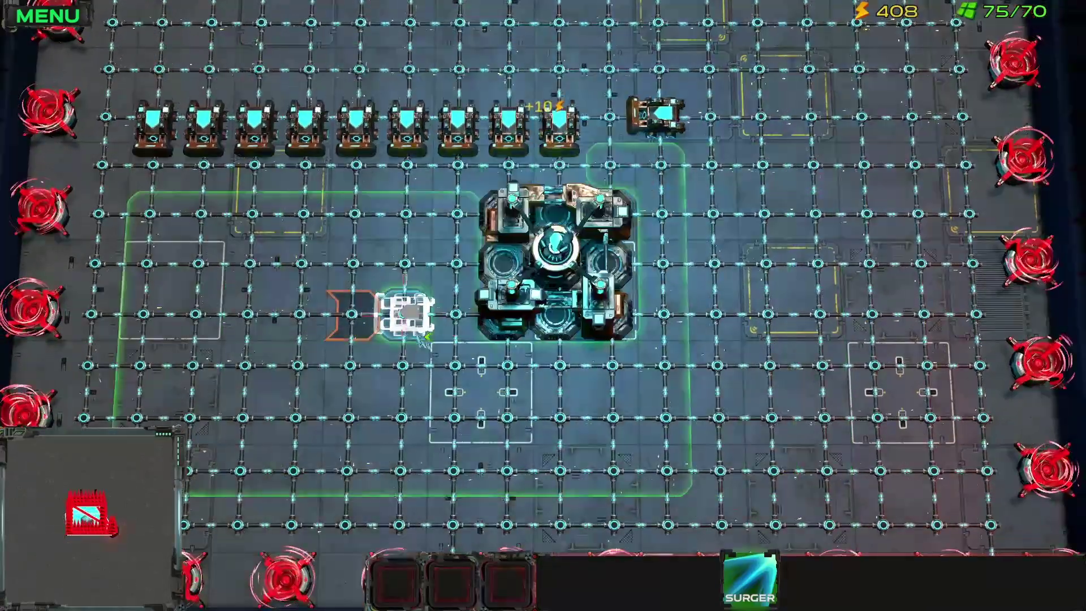
{"action": "left_click", "coordinate": [419, 335]}
{"action": "left_click", "coordinate": [453, 347]}
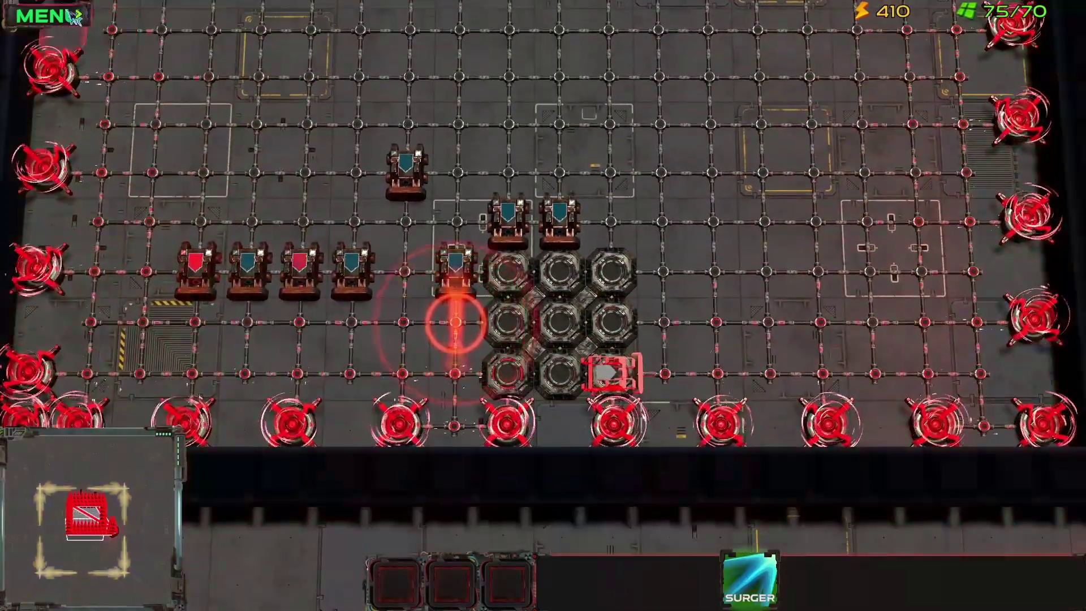
Leave the test for the map editor and load the FreeSurgers action modifier in the map data.
{"action": "key", "text": "Escape"}
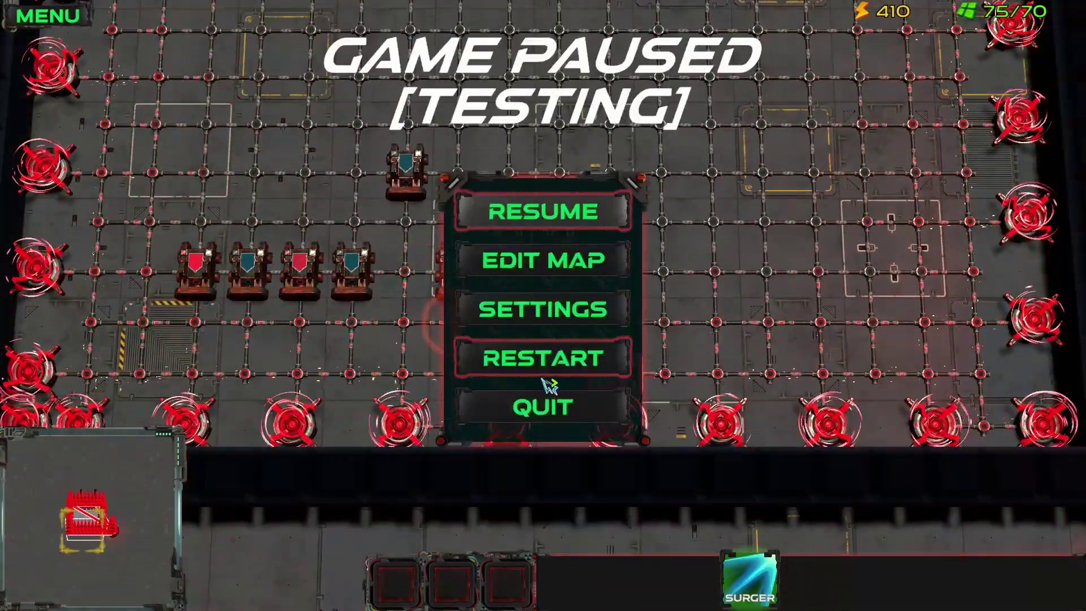
{"action": "left_click", "coordinate": [563, 275]}
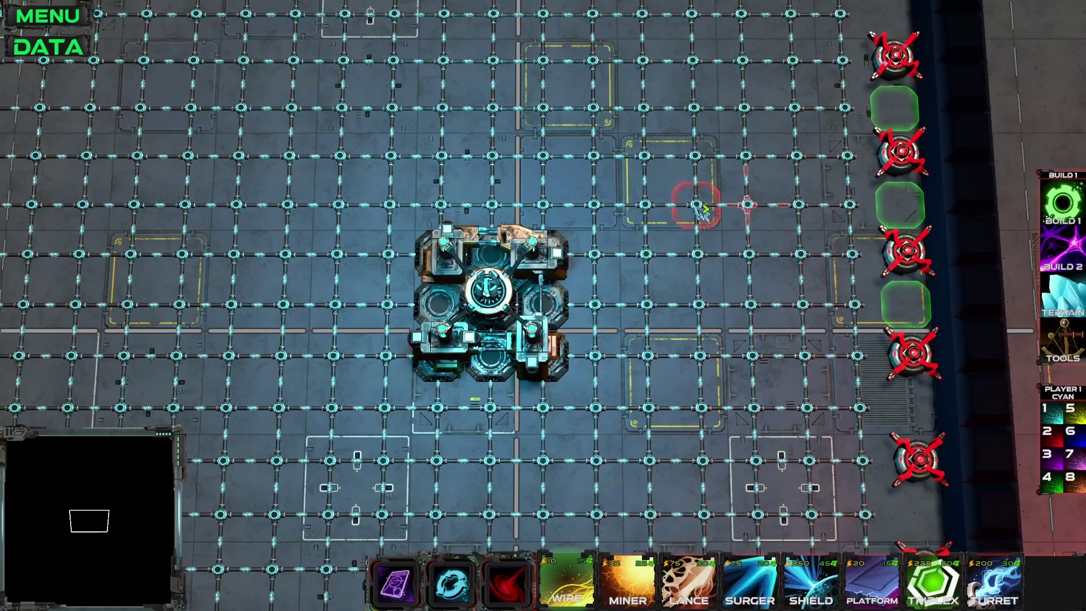
{"action": "left_click", "coordinate": [48, 56]}
{"action": "left_click", "coordinate": [821, 35]}
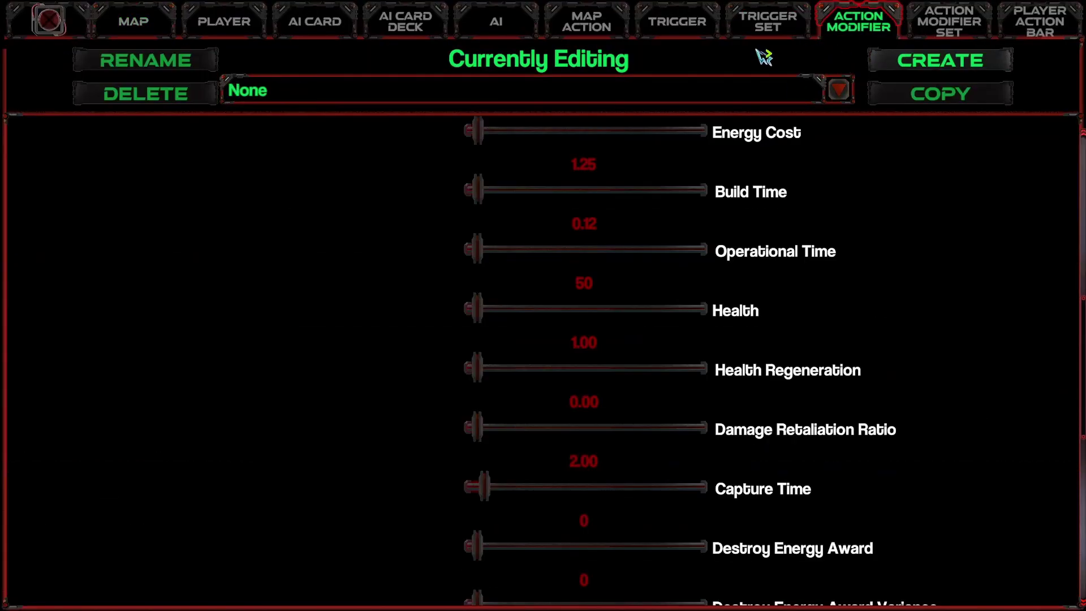
{"action": "left_click", "coordinate": [330, 99]}
{"action": "left_click", "coordinate": [271, 140]}
{"action": "scroll", "coordinate": [957, 395], "scroll_direction": "down", "scroll_amount": 3}
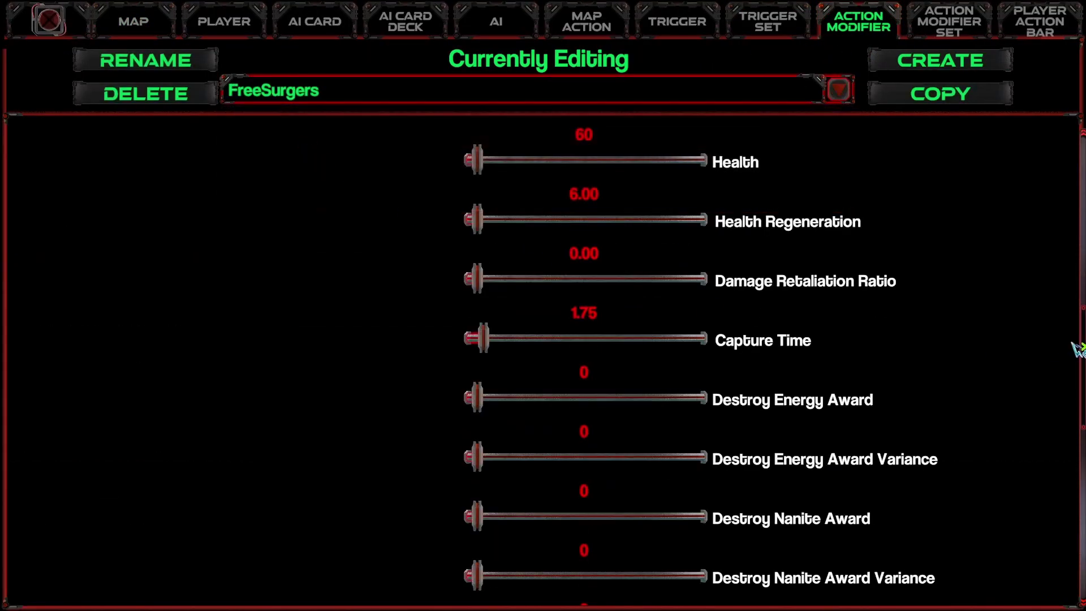
{"action": "scroll", "coordinate": [975, 411], "scroll_direction": "up", "scroll_amount": 1}
{"action": "scroll", "coordinate": [972, 408], "scroll_direction": "up", "scroll_amount": 2}
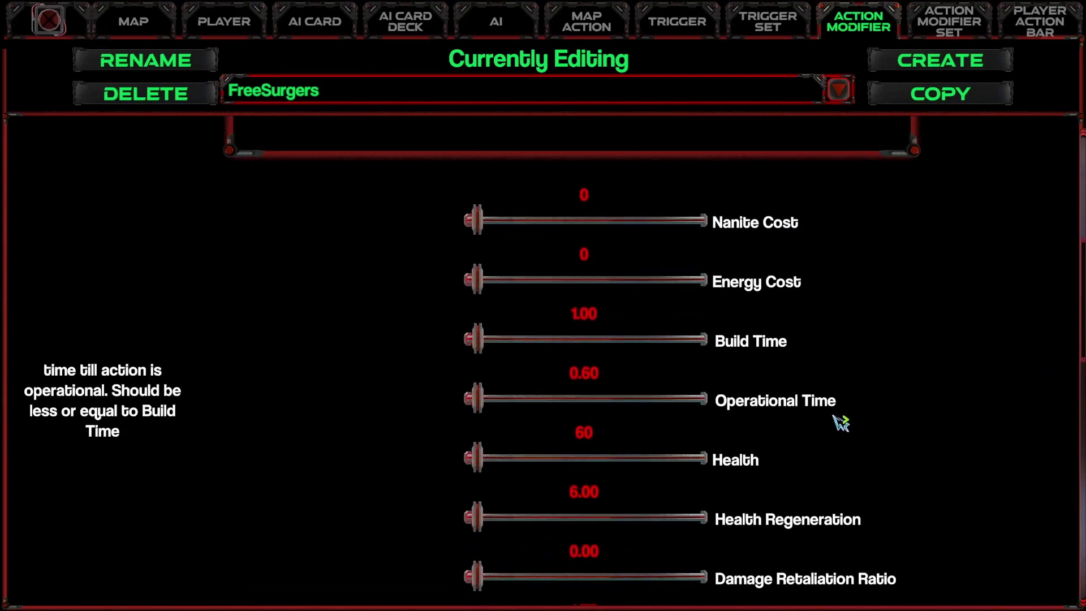
Set the FreeSurgers modifier's Build Time to 0.50 and its Operational Time to 0.30.
{"action": "left_click", "coordinate": [589, 317]}
{"action": "type", "text": "05."}
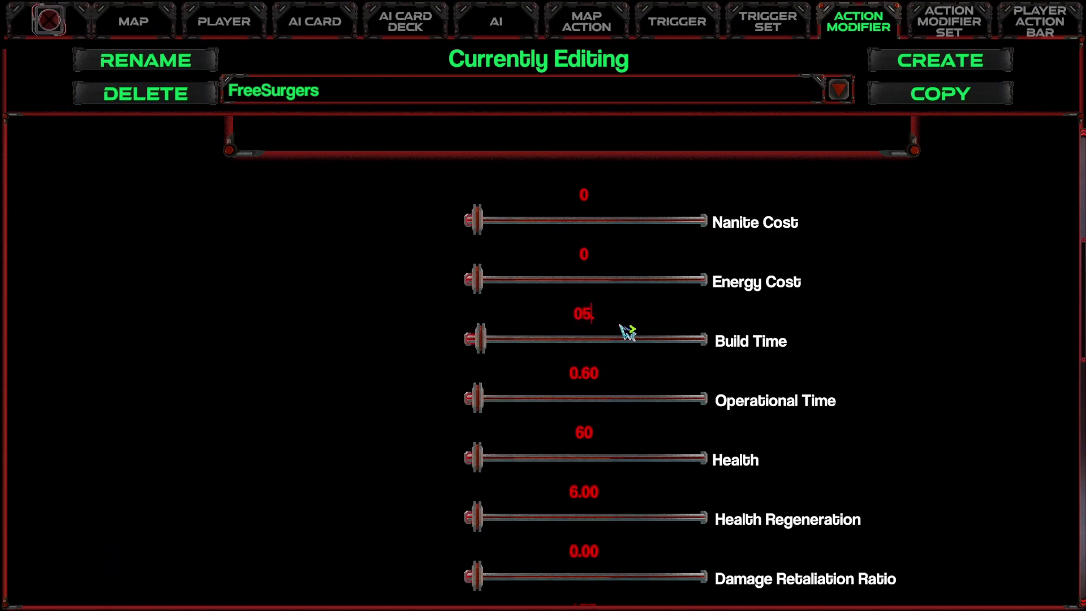
{"action": "key", "text": "BackSpace"}
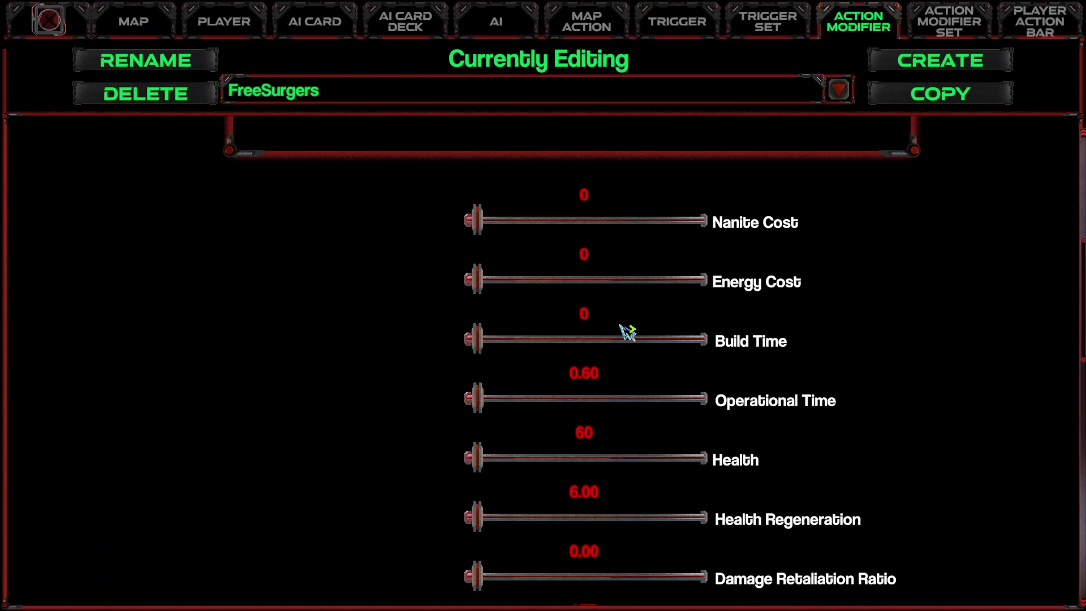
{"action": "key", "text": "BackSpace"}
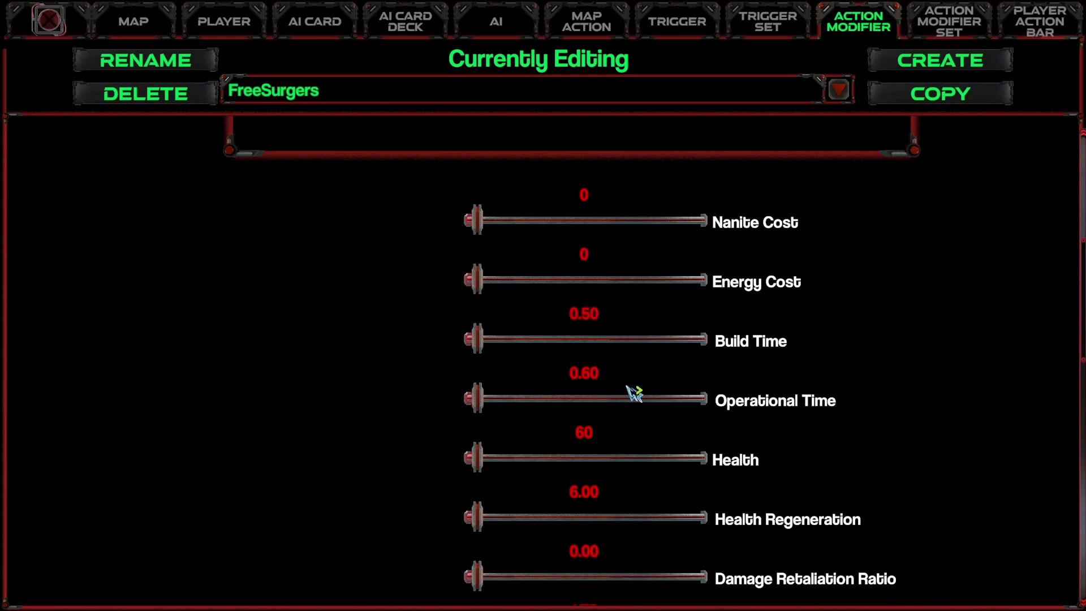
{"action": "key", "text": "End"}
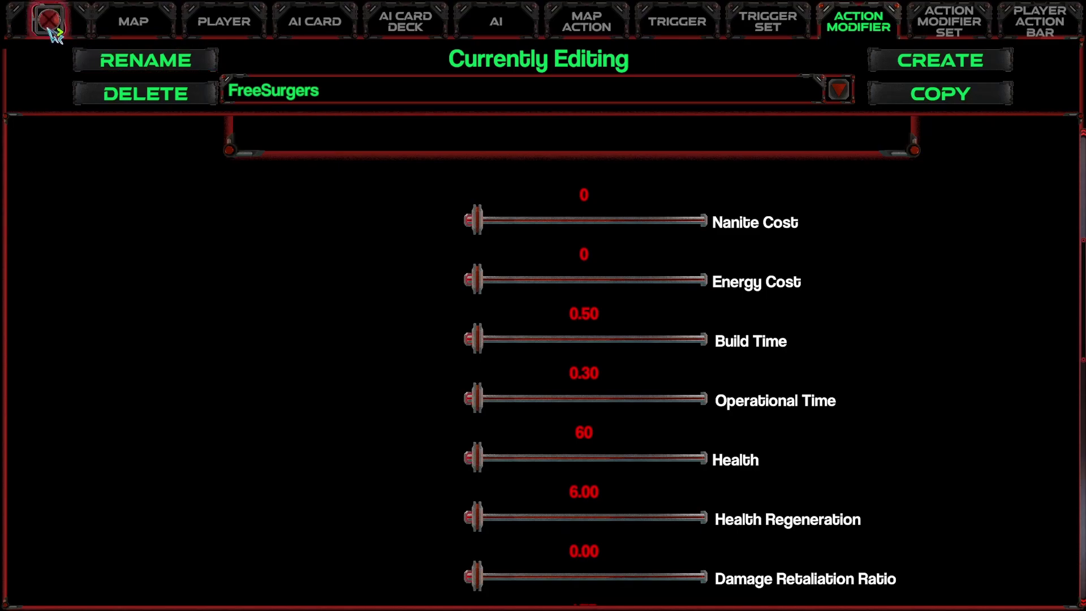
Start a test of the Bound_V1 map and place Surgers beside the base to push it across the grid.
{"action": "left_click", "coordinate": [162, 29]}
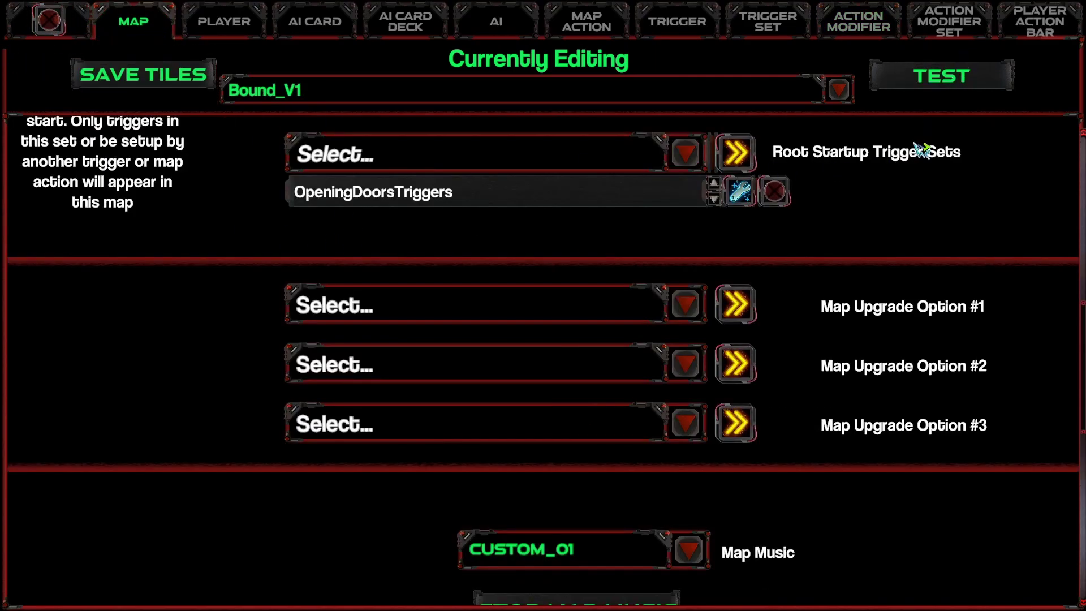
{"action": "left_click", "coordinate": [944, 88]}
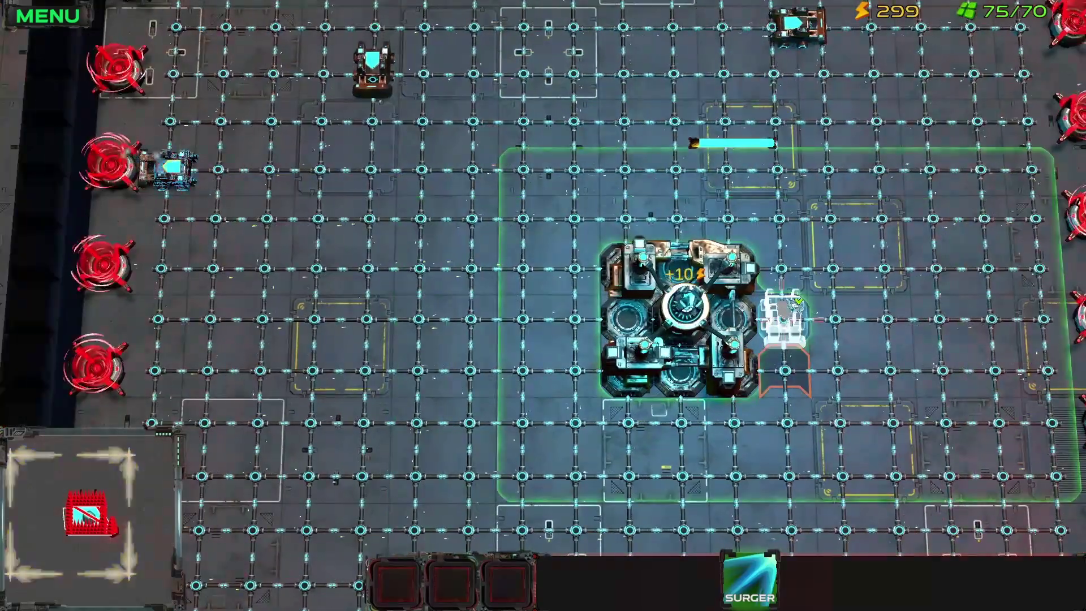
{"action": "left_click_drag", "start_coordinate": [778, 319], "coordinate": [419, 307]}
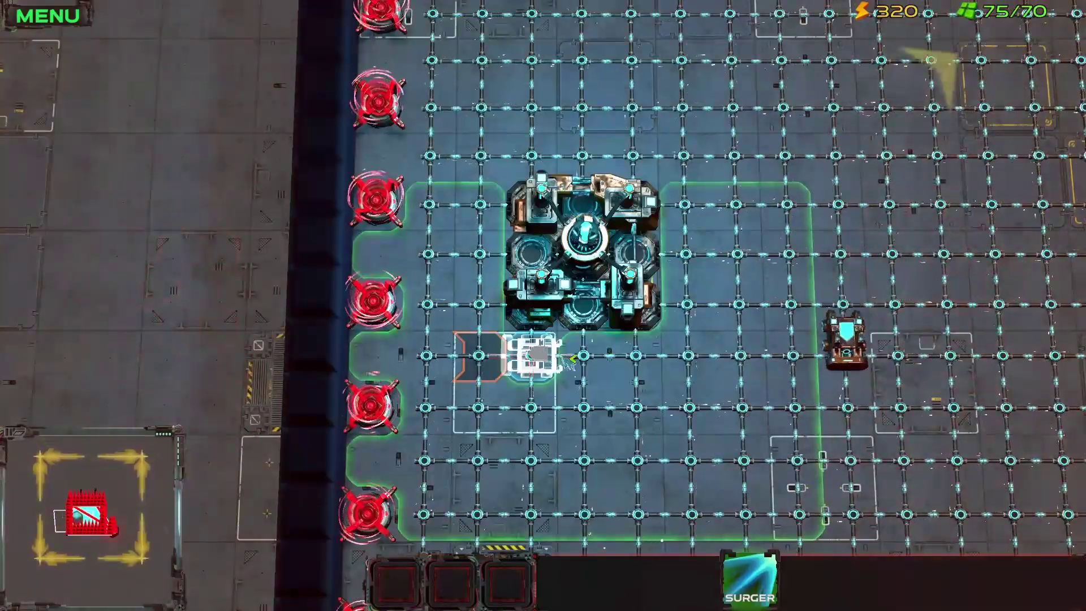
{"action": "left_click_drag", "start_coordinate": [583, 359], "coordinate": [610, 232]}
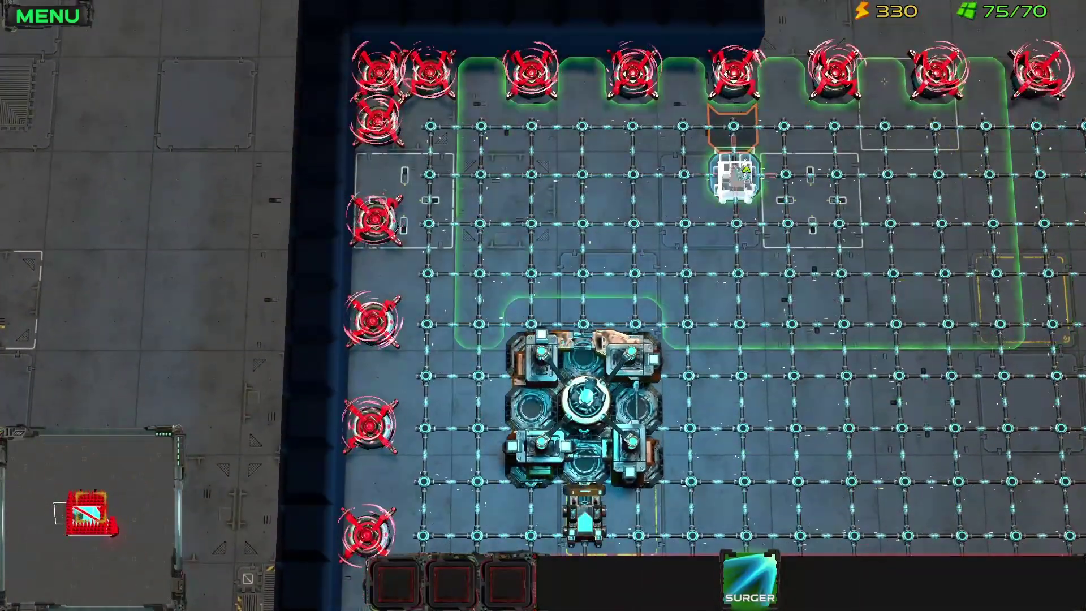
{"action": "left_click_drag", "start_coordinate": [474, 280], "coordinate": [650, 275]}
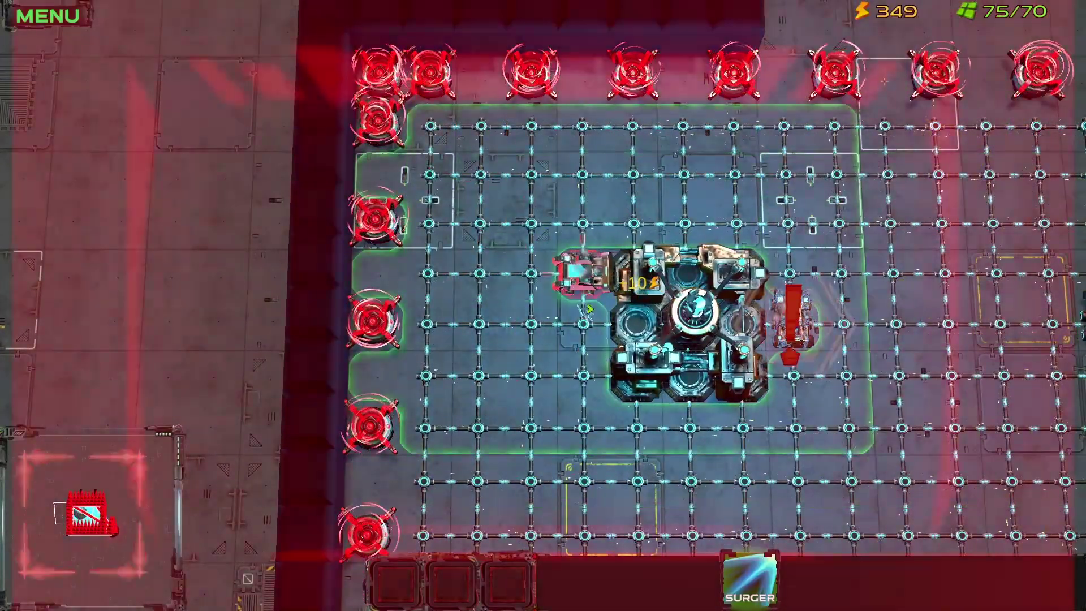
{"action": "left_click_drag", "start_coordinate": [579, 324], "coordinate": [713, 325]}
Keep placing Surgers around the base while following it along the grid's eastern side.
{"action": "key", "text": "d"}
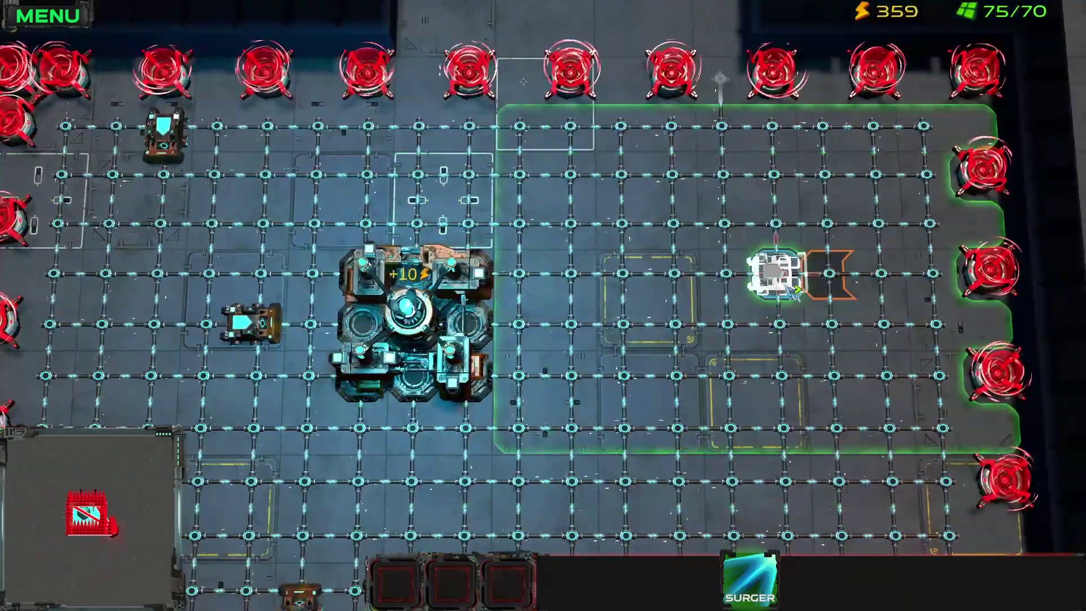
{"action": "key", "text": "s"}
{"action": "key", "text": "w"}
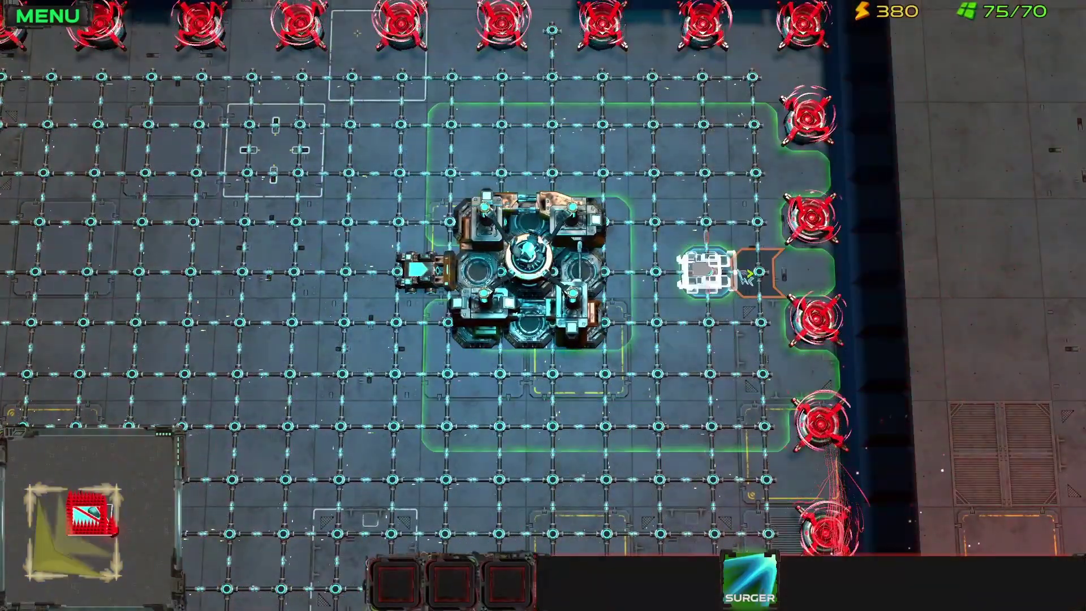
{"action": "key", "text": "a"}
{"action": "key", "text": "s"}
{"action": "key", "text": "w"}
{"action": "left_click_drag", "start_coordinate": [831, 118], "coordinate": [836, 138]}
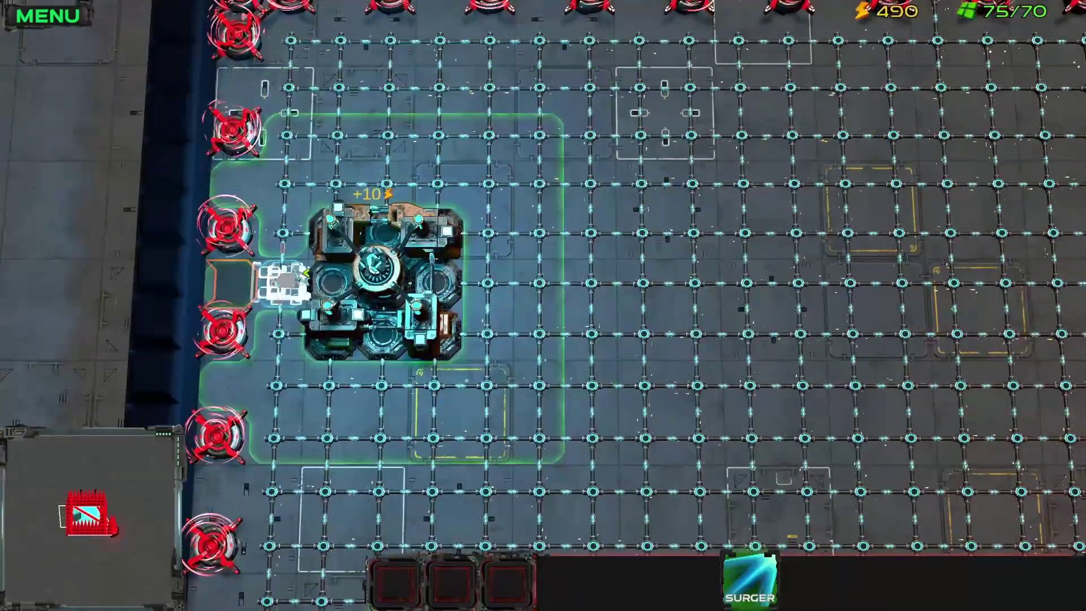
Push the base away from the western wall with Surgers and check the northern edge of the grid.
{"action": "key", "text": "w"}
{"action": "key", "text": "d"}
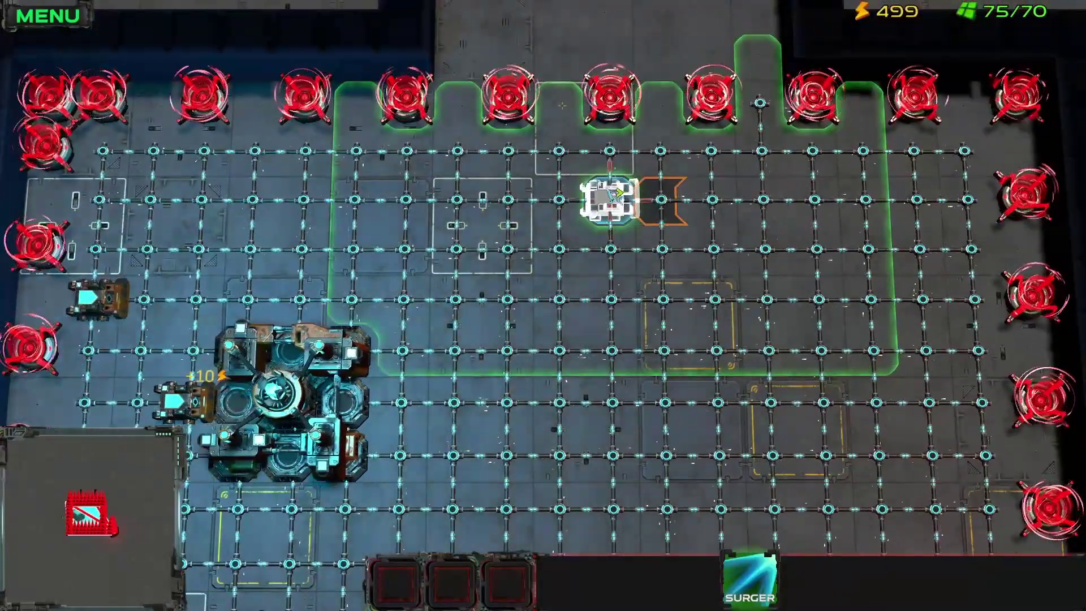
{"action": "key", "text": "s"}
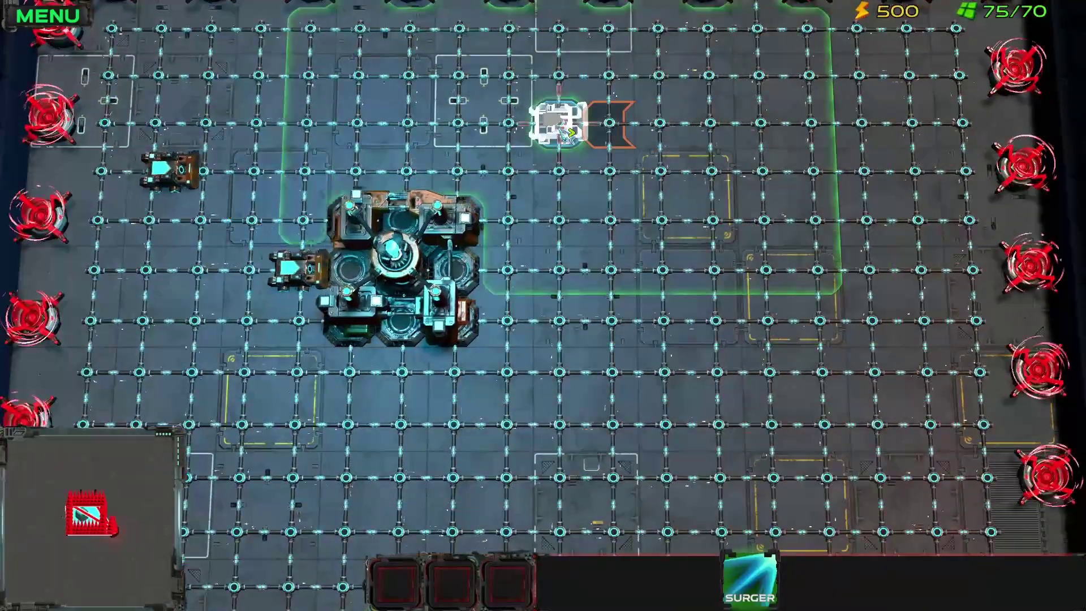
{"action": "key", "text": "w"}
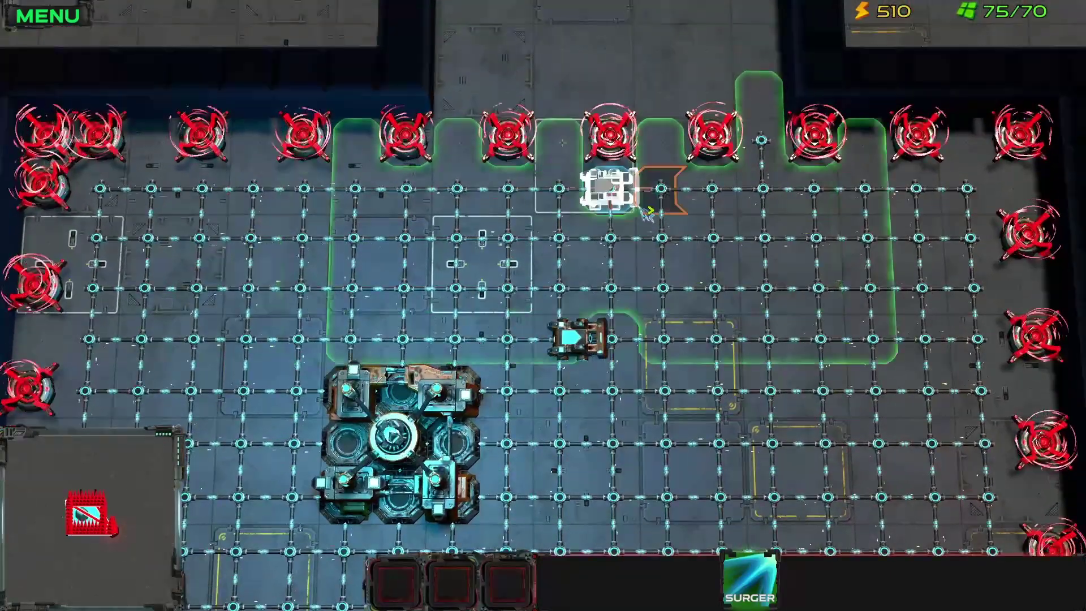
{"action": "key", "text": "s"}
{"action": "left_click_drag", "start_coordinate": [449, 336], "coordinate": [504, 336]}
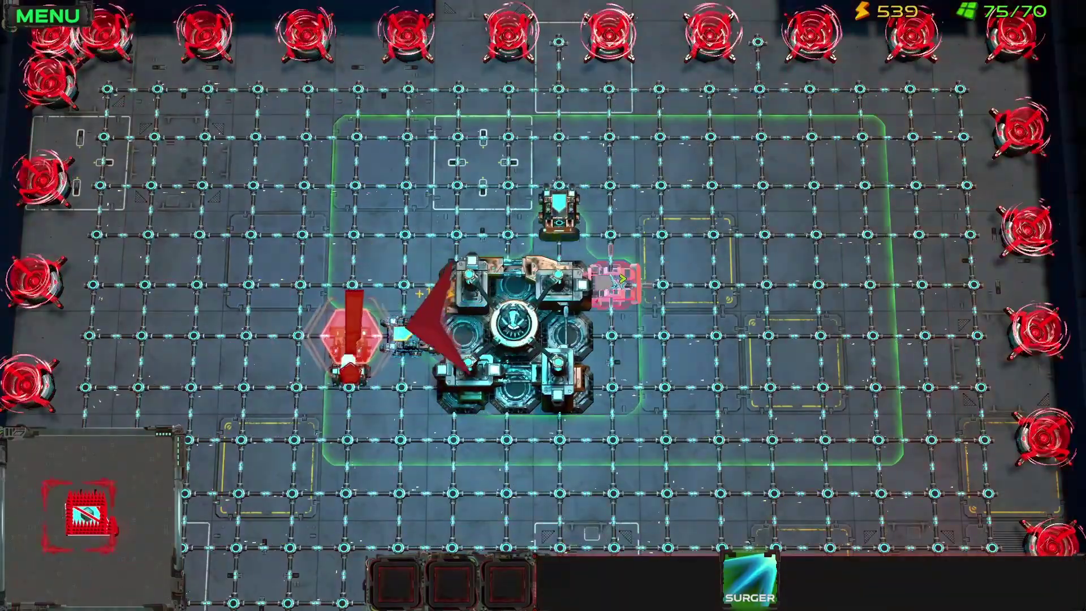
{"action": "key", "text": "d"}
{"action": "key", "text": "s"}
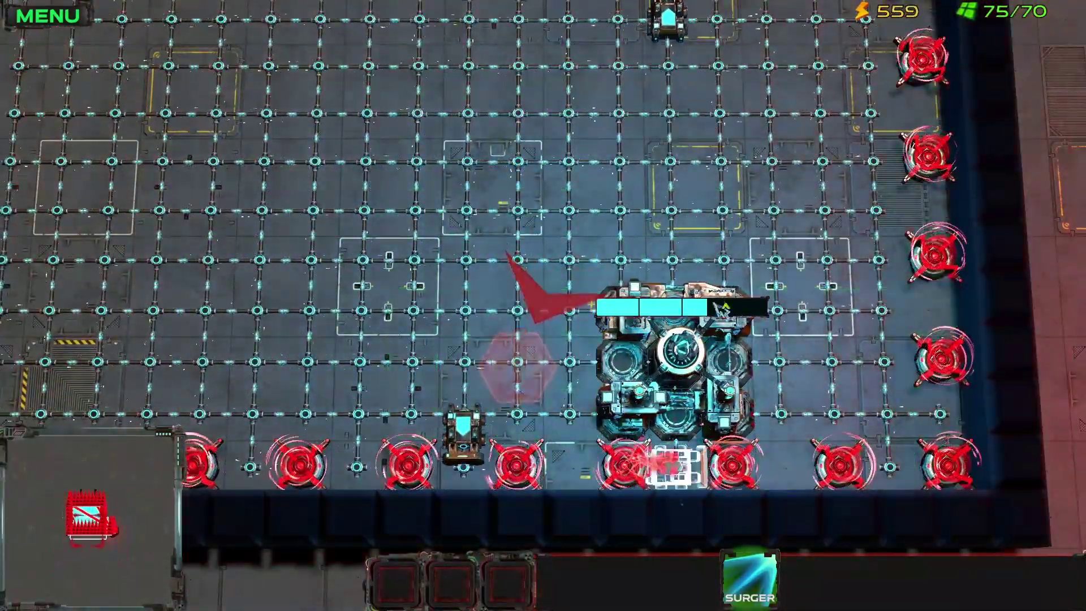
Move the base out of the southeast corner with Surgers while watching the spinners along the northern edge.
{"action": "key", "text": "w"}
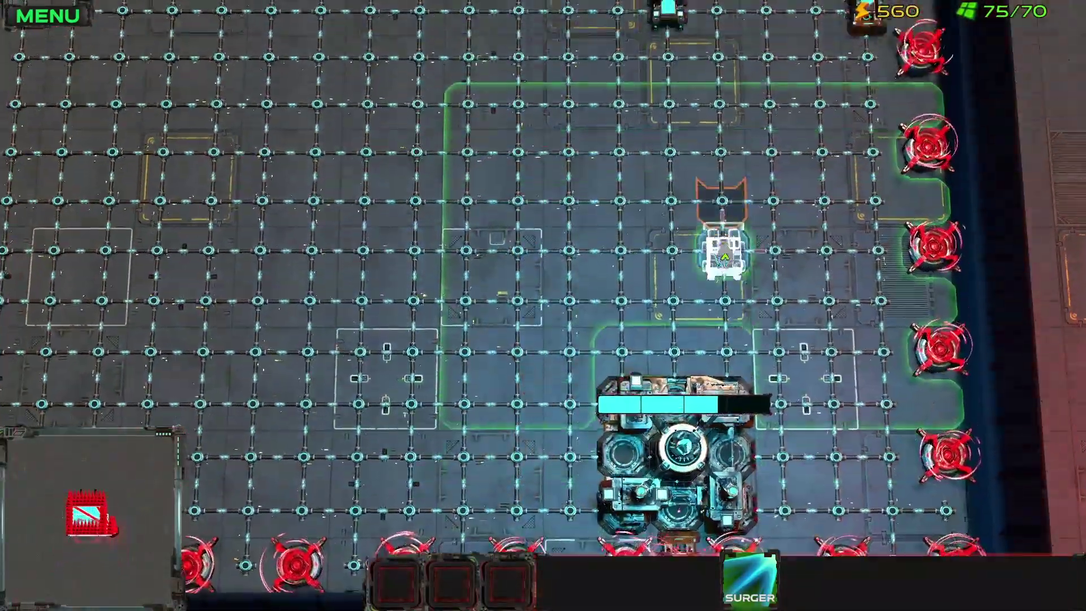
{"action": "key", "text": "w"}
{"action": "key", "text": "s"}
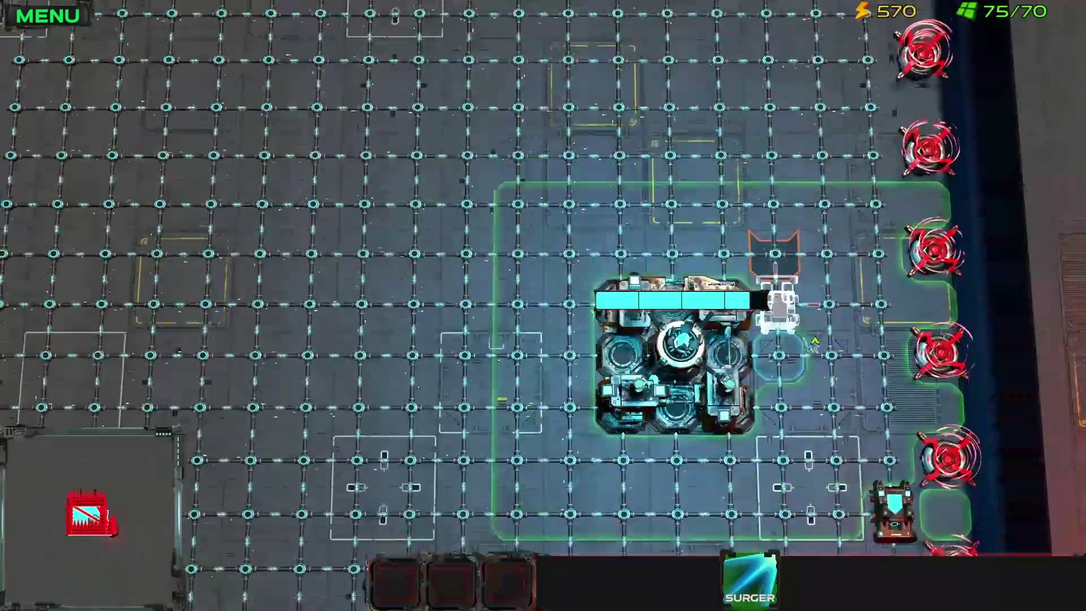
{"action": "key", "text": "w"}
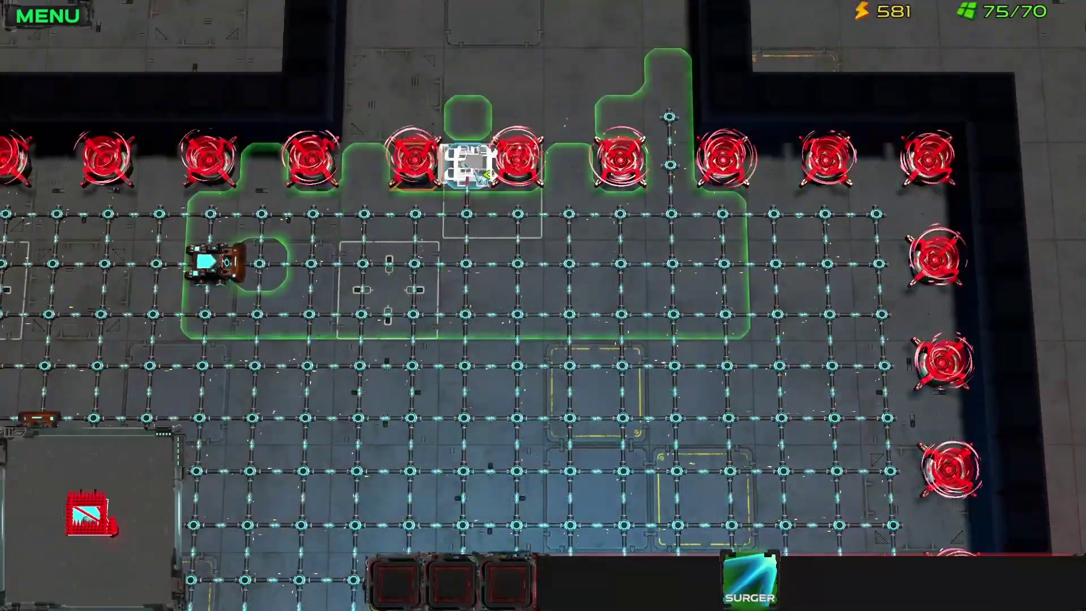
{"action": "key", "text": "s"}
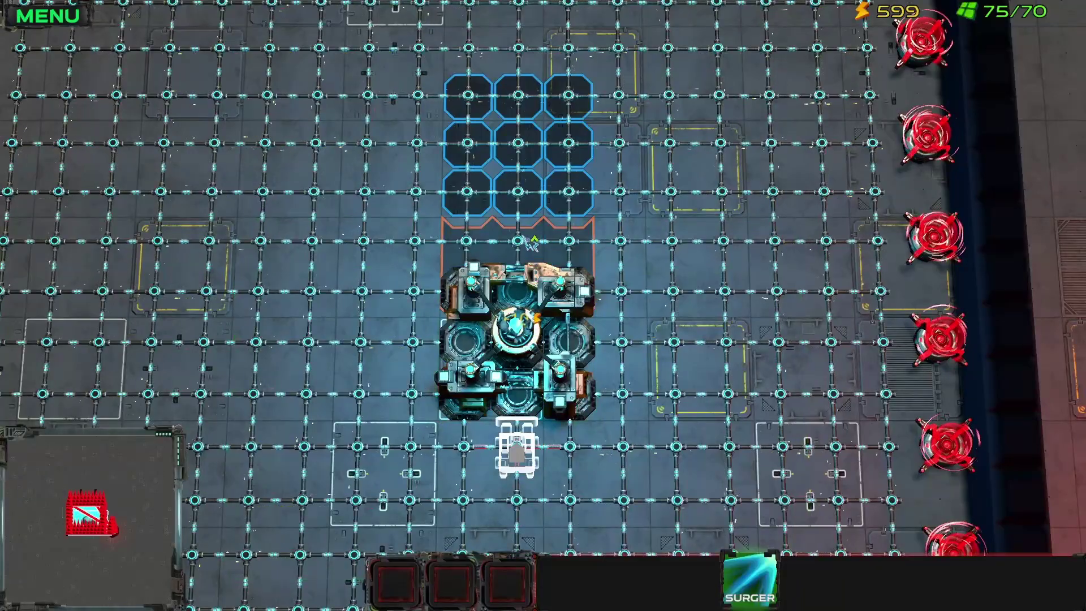
{"action": "key", "text": "w"}
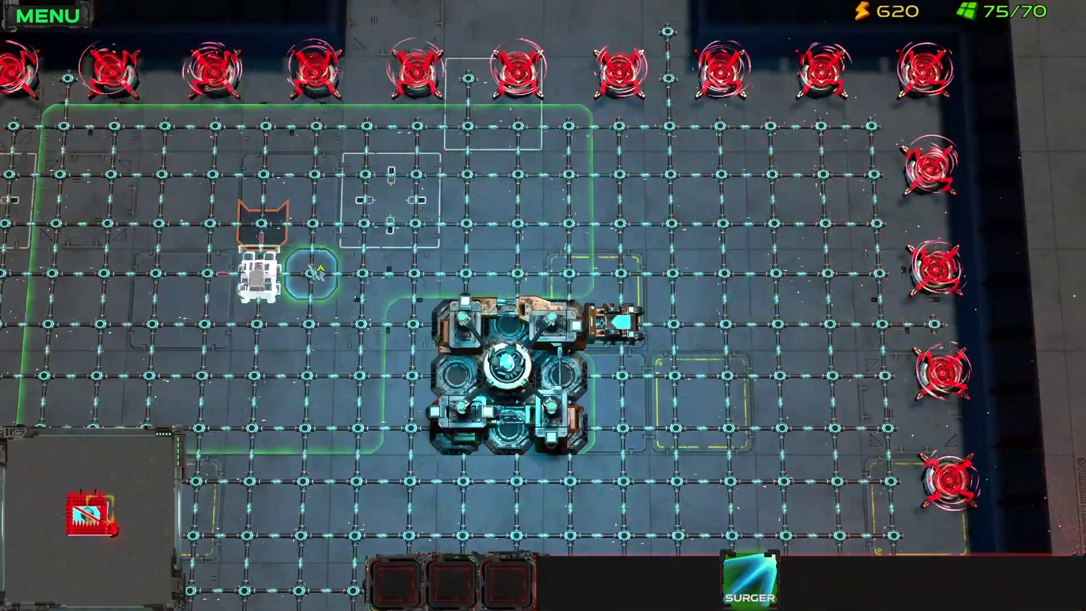
Keep the base moving between the grid's western and eastern sides with Surgers while checking the spinners along the northern edge.
{"action": "key", "text": "s"}
{"action": "key", "text": "a"}
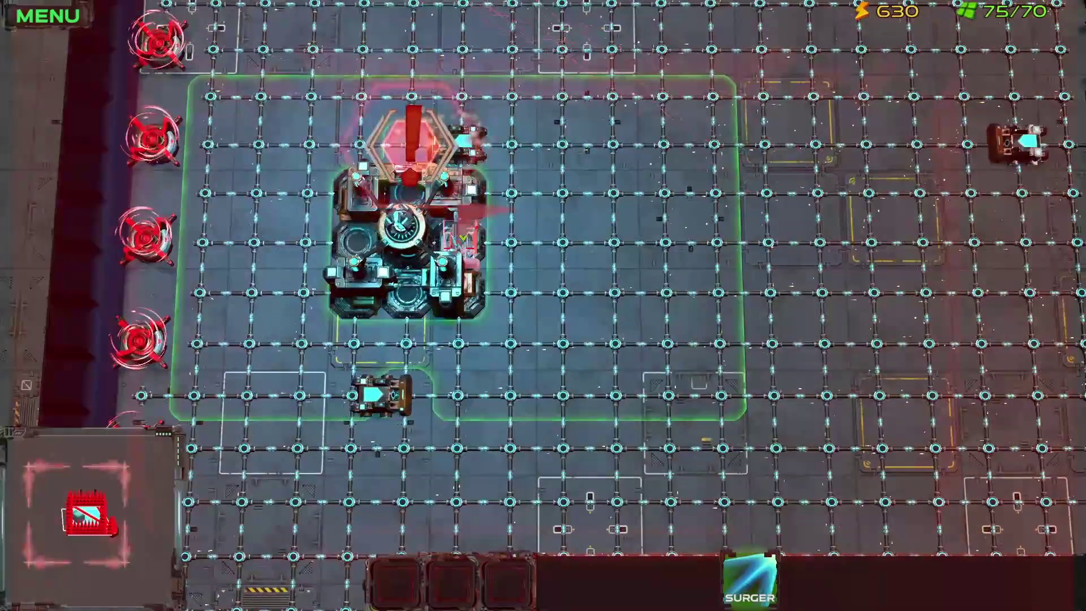
{"action": "key", "text": "w"}
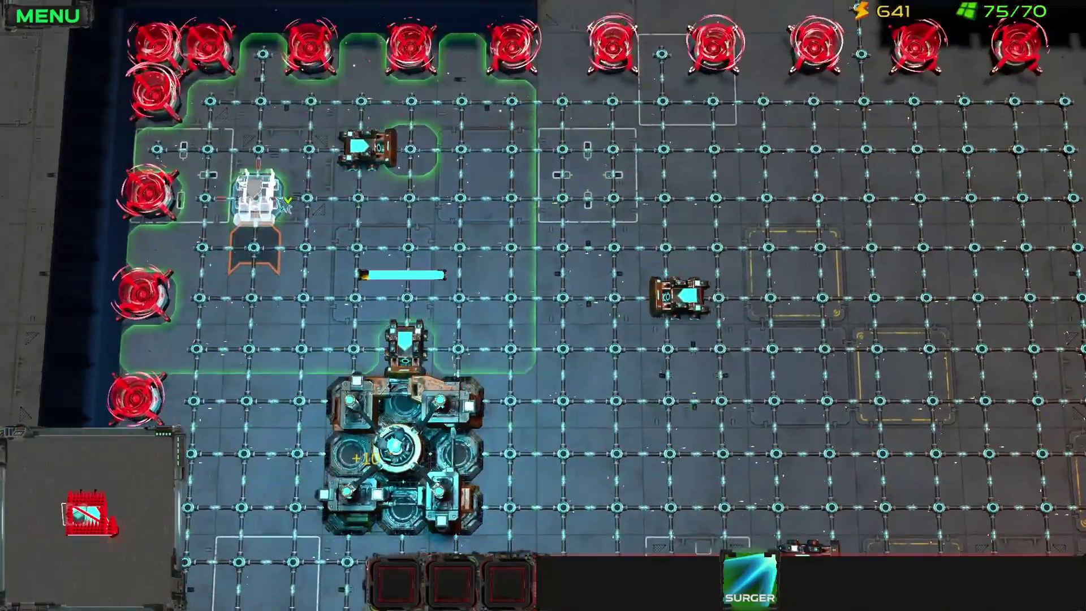
{"action": "key", "text": "s"}
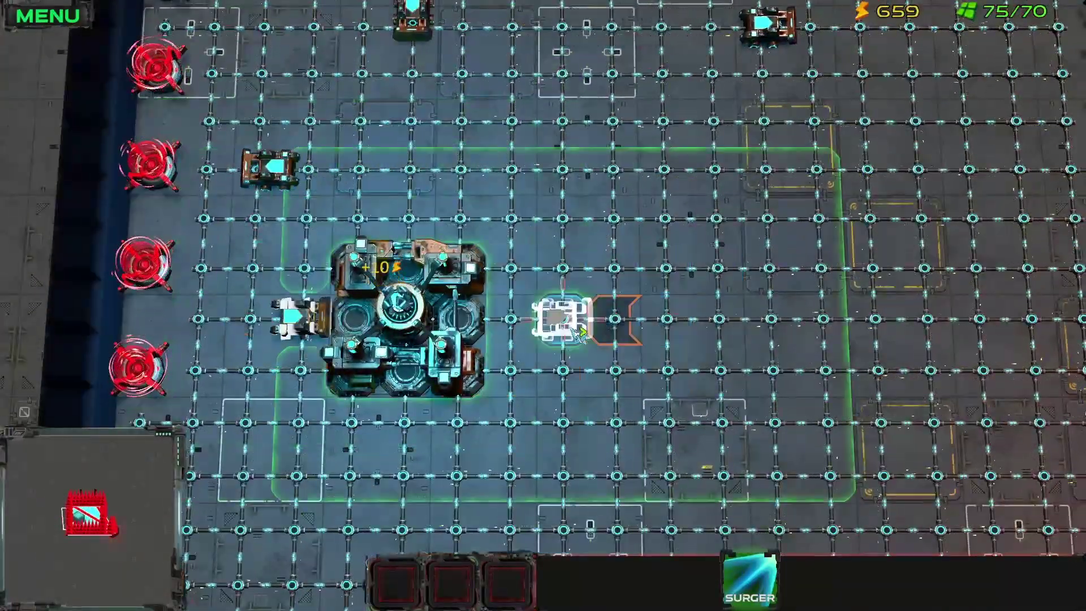
{"action": "key", "text": "w"}
{"action": "key", "text": "d"}
{"action": "key", "text": "a"}
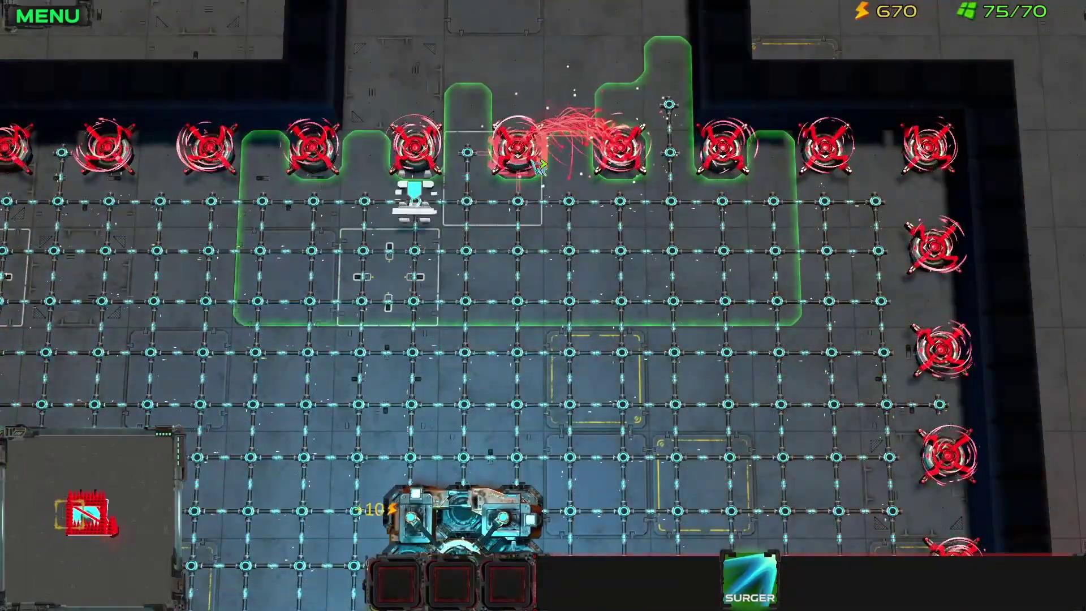
{"action": "key", "text": "s"}
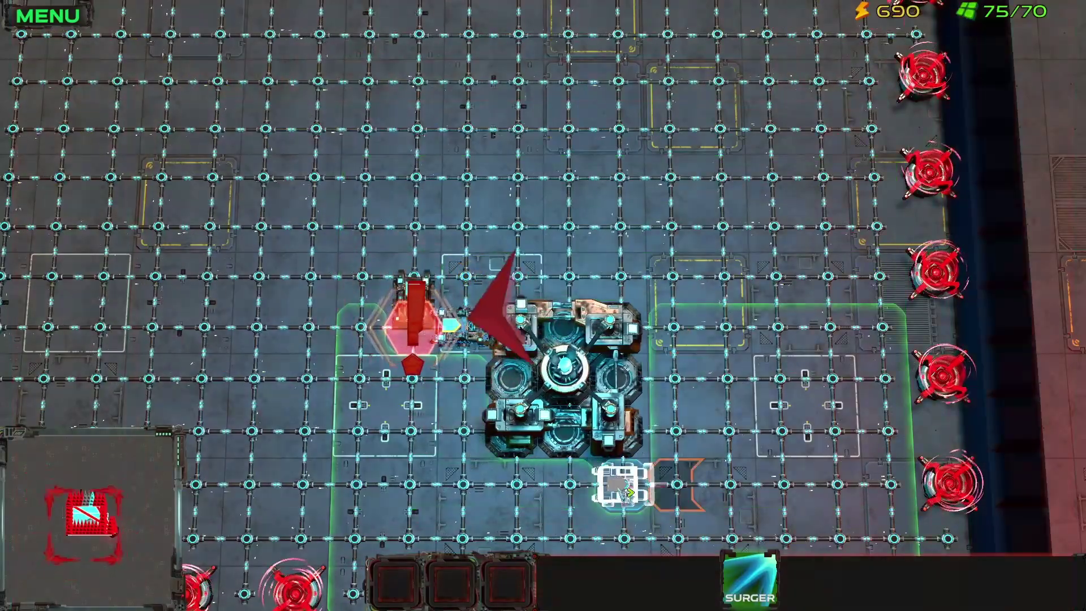
Push the base with Surgers from the grid's southeast area through the northern edge and up the walled corridor.
{"action": "left_click", "coordinate": [623, 483]}
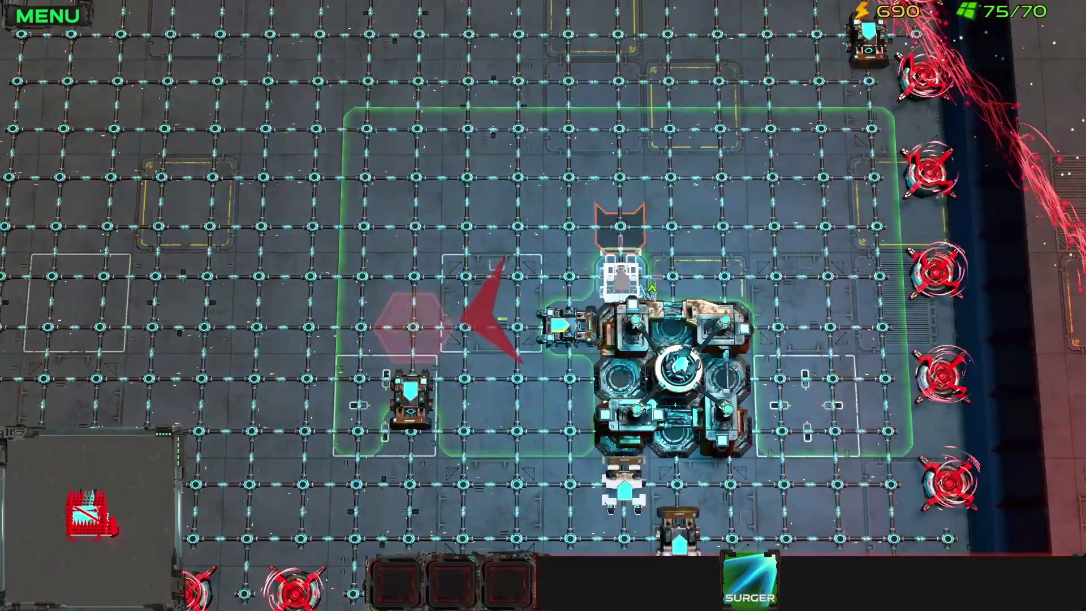
{"action": "key", "text": "w"}
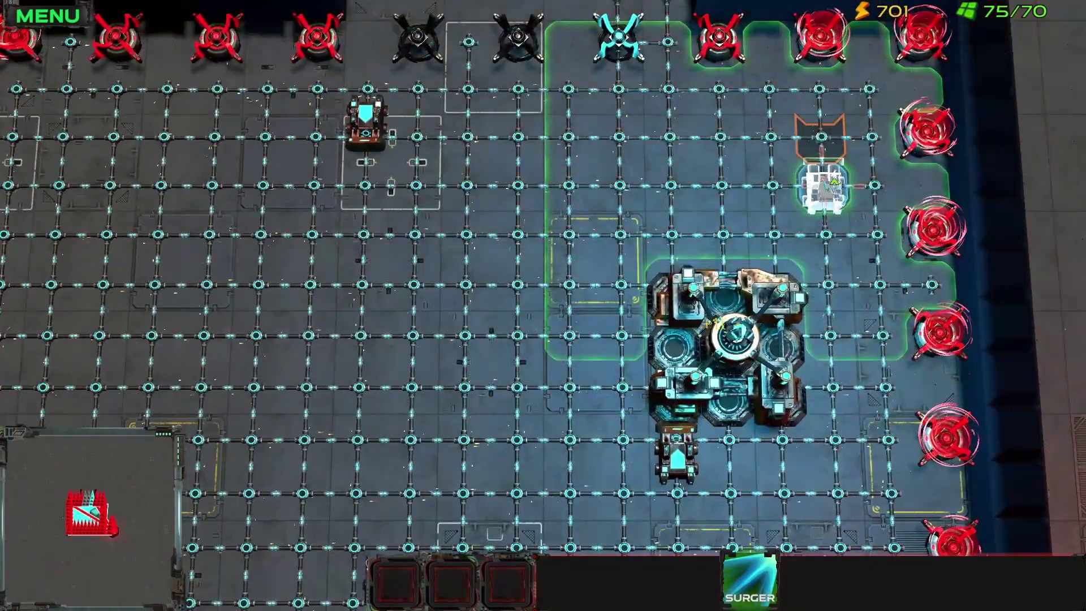
{"action": "key", "text": "w"}
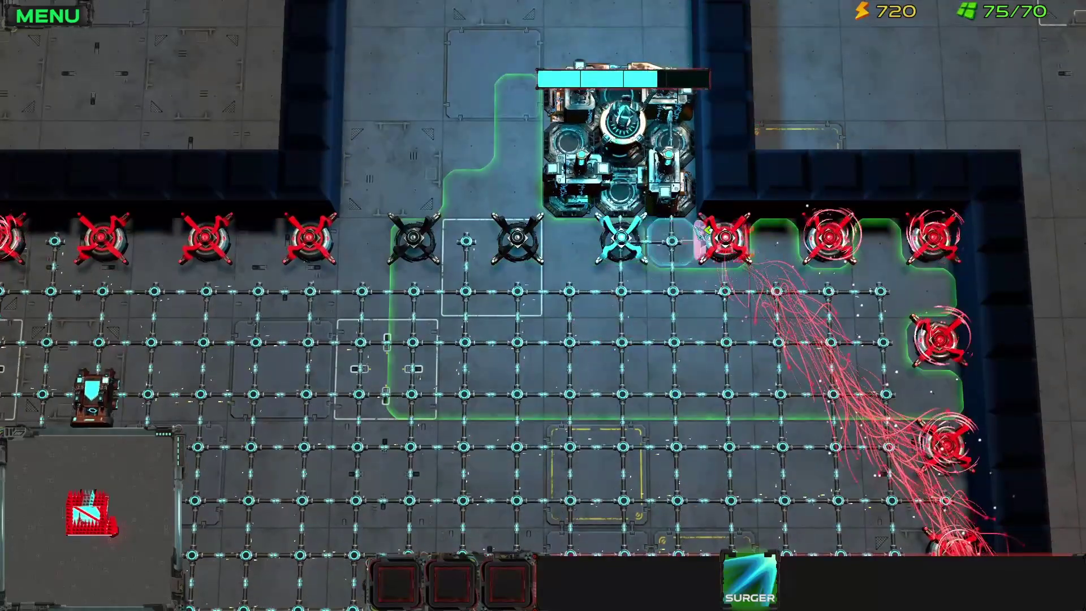
{"action": "left_click", "coordinate": [700, 229]}
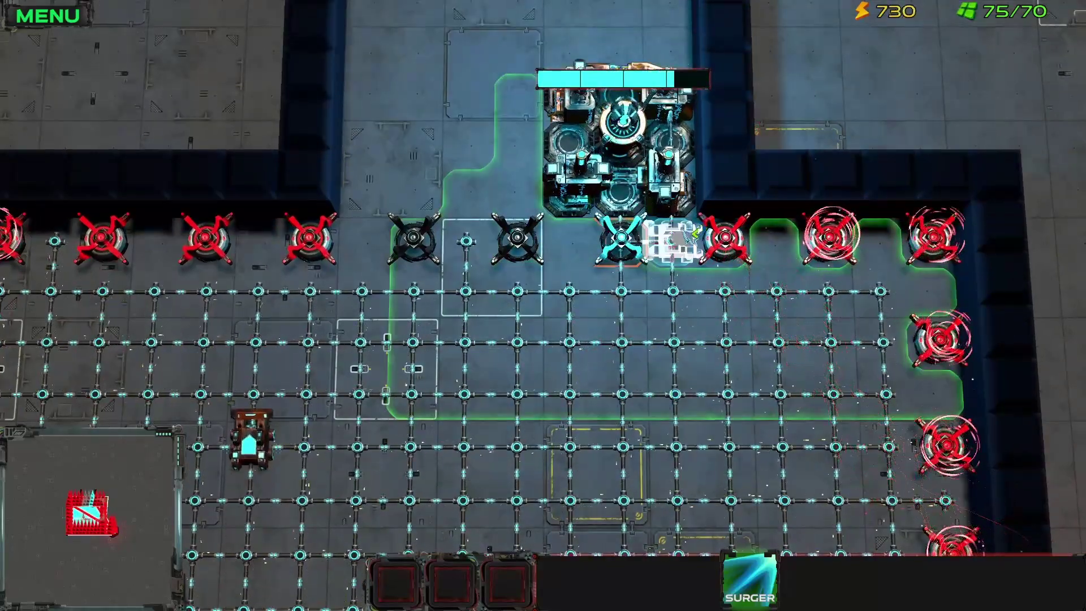
{"action": "key", "text": "w"}
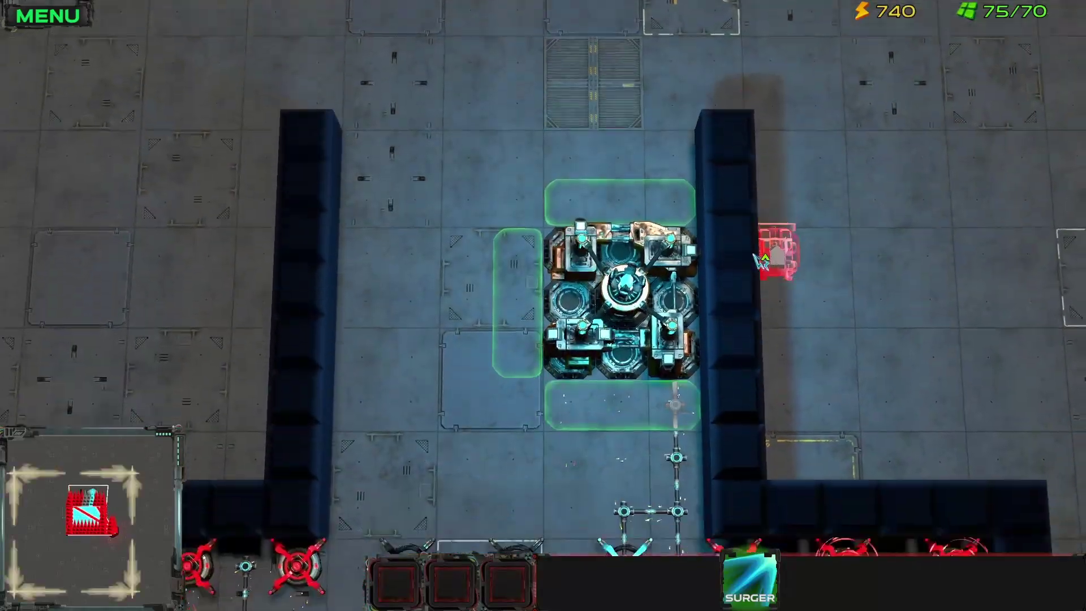
Check the grid south of the corridor, end the test and return to editing the map.
{"action": "key", "text": "s"}
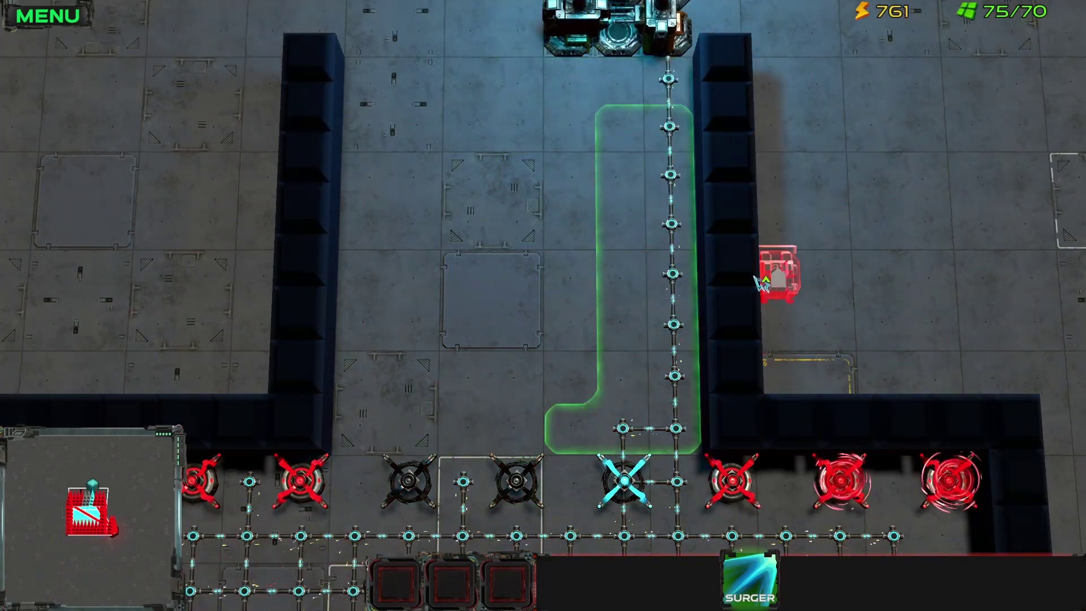
{"action": "key", "text": "s"}
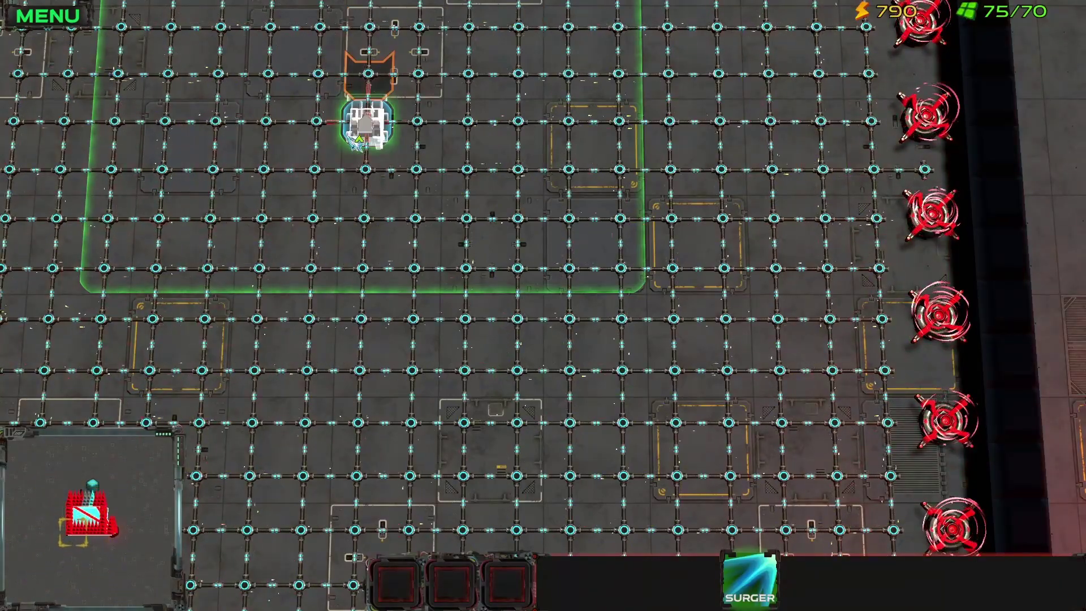
{"action": "key", "text": "w"}
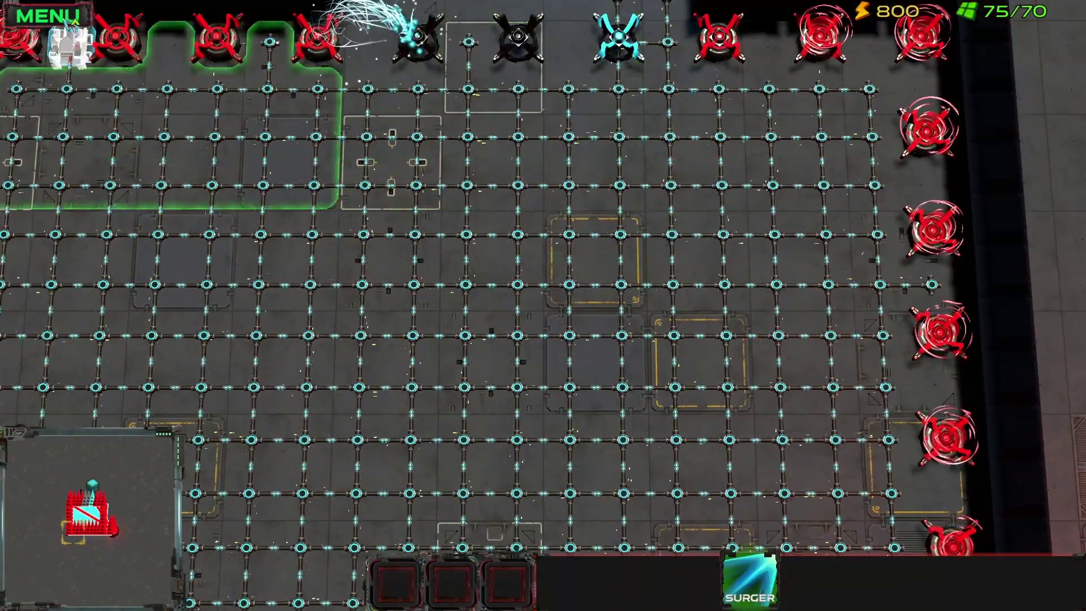
{"action": "left_click", "coordinate": [73, 22]}
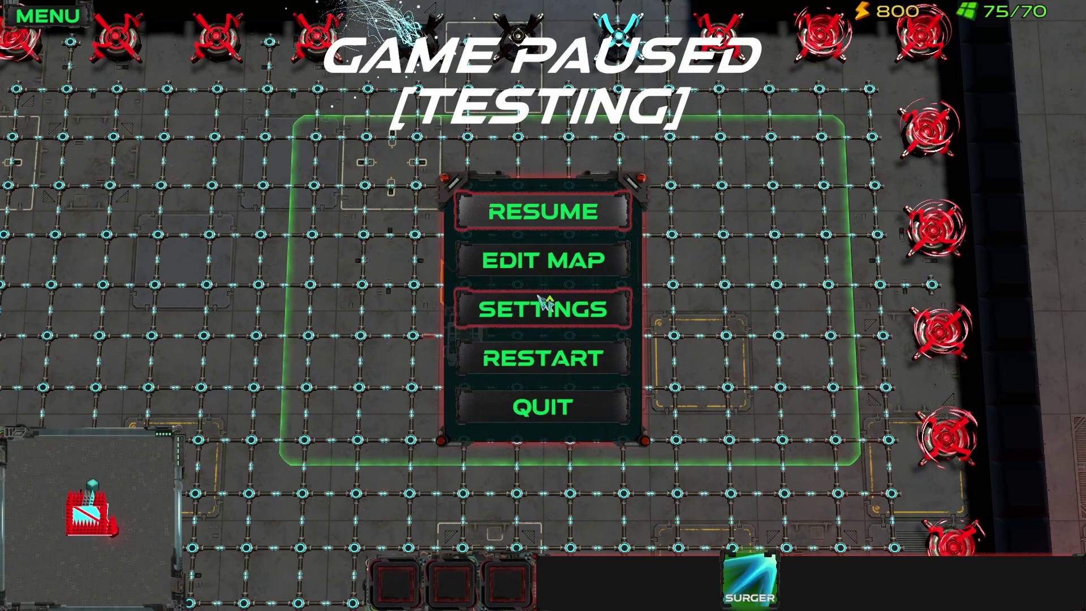
{"action": "left_click", "coordinate": [558, 264]}
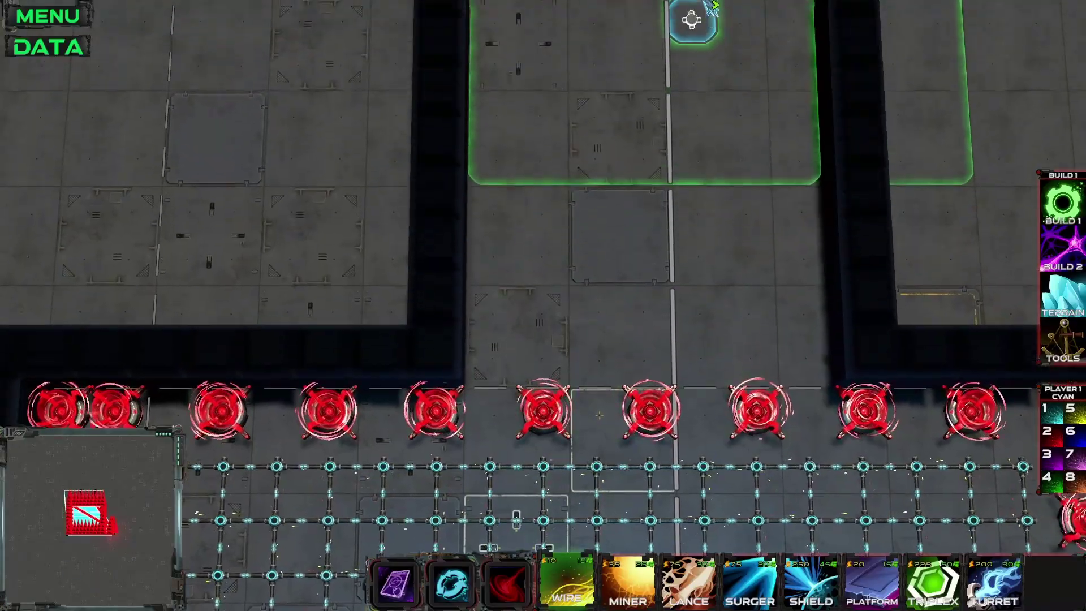
Switch to the Build 2 structures and examine the walled corridor and the open ground around its northern end.
{"action": "key", "text": "s"}
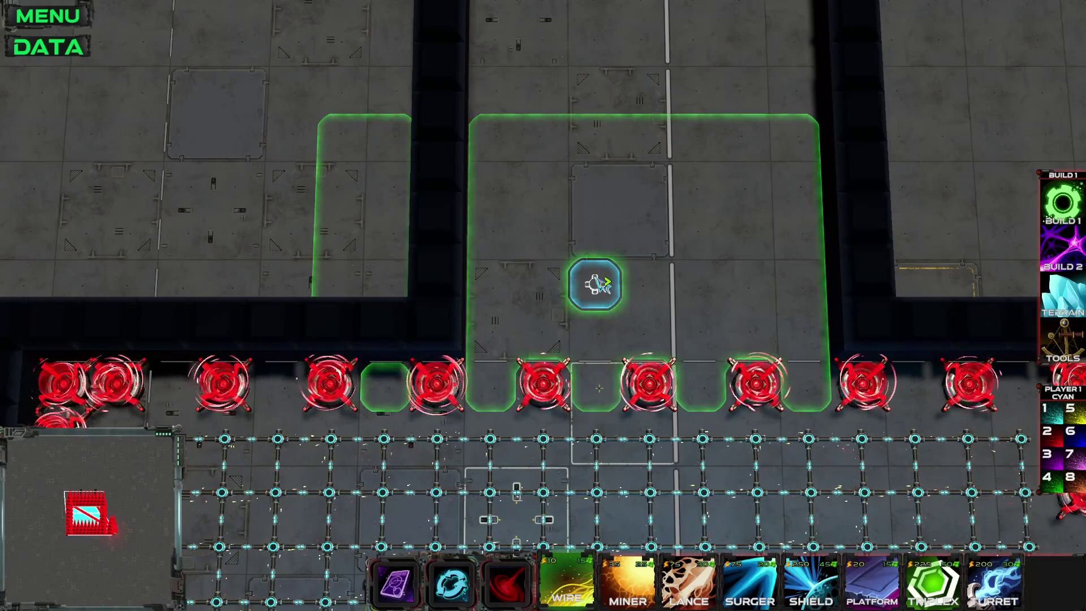
{"action": "key", "text": "w"}
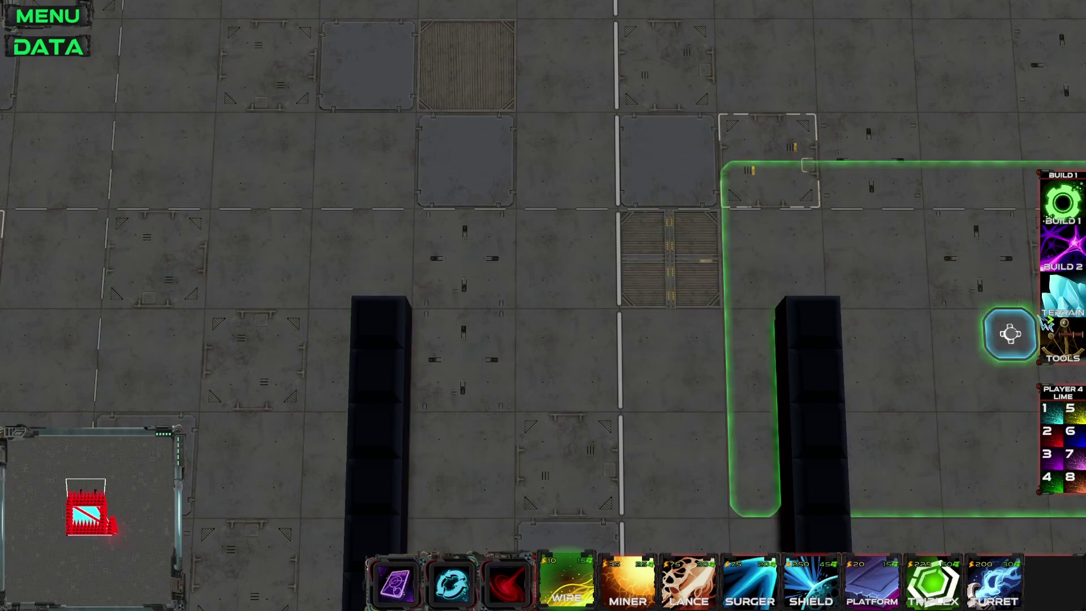
{"action": "left_click", "coordinate": [1076, 256]}
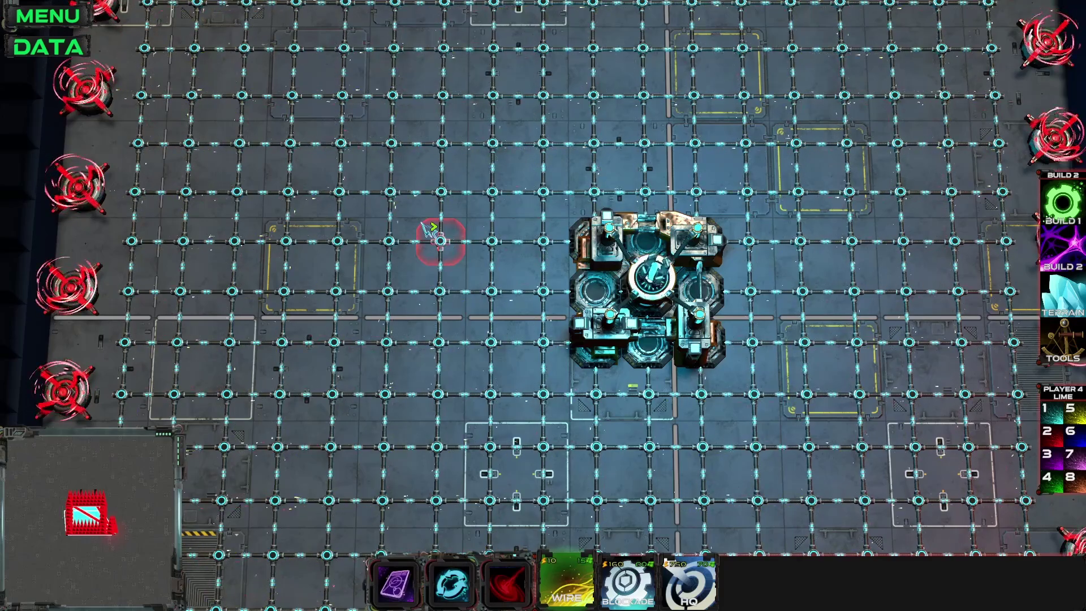
{"action": "key", "text": "Up"}
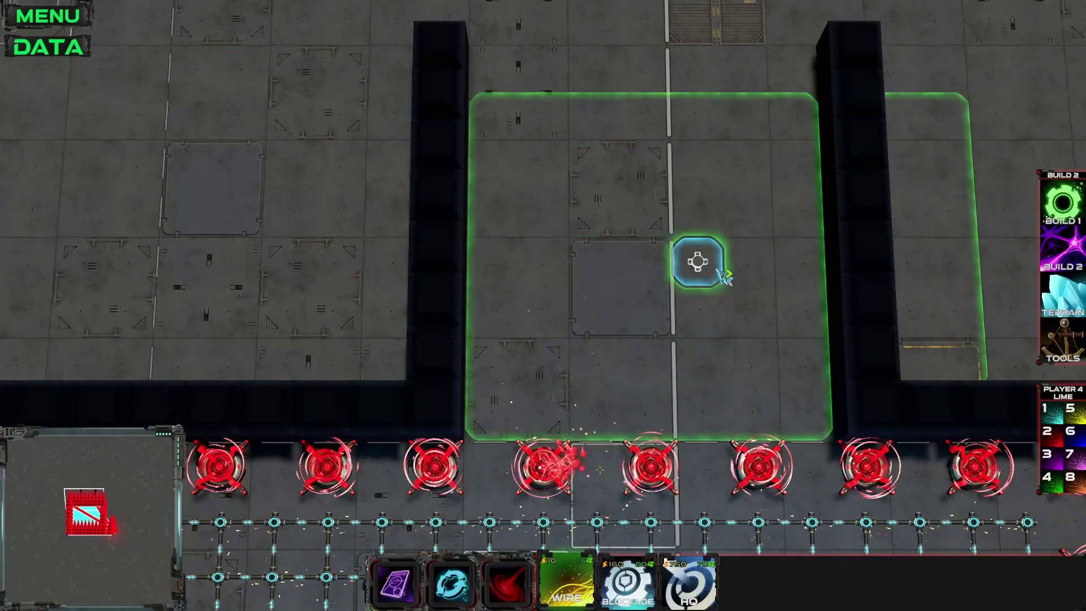
{"action": "key", "text": "Up"}
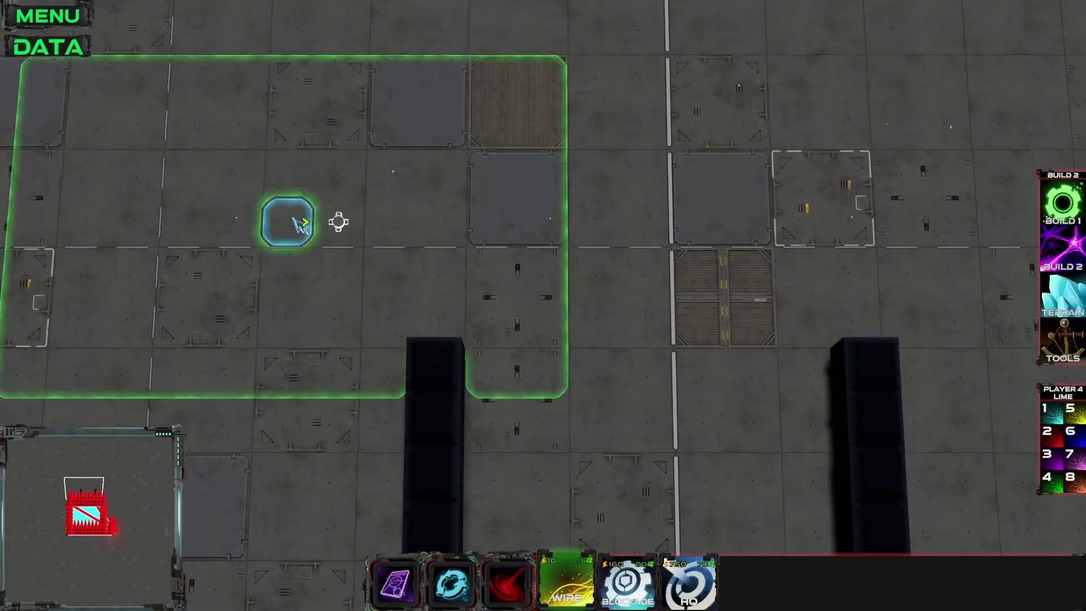
{"action": "key", "text": "Left"}
{"action": "key", "text": "Down"}
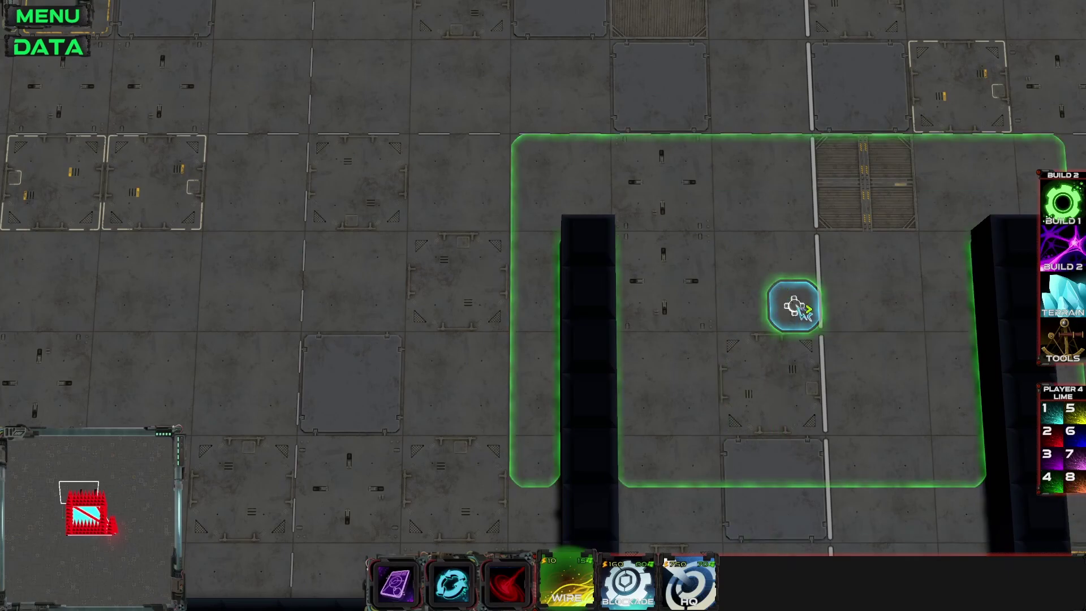
{"action": "key", "text": "Up"}
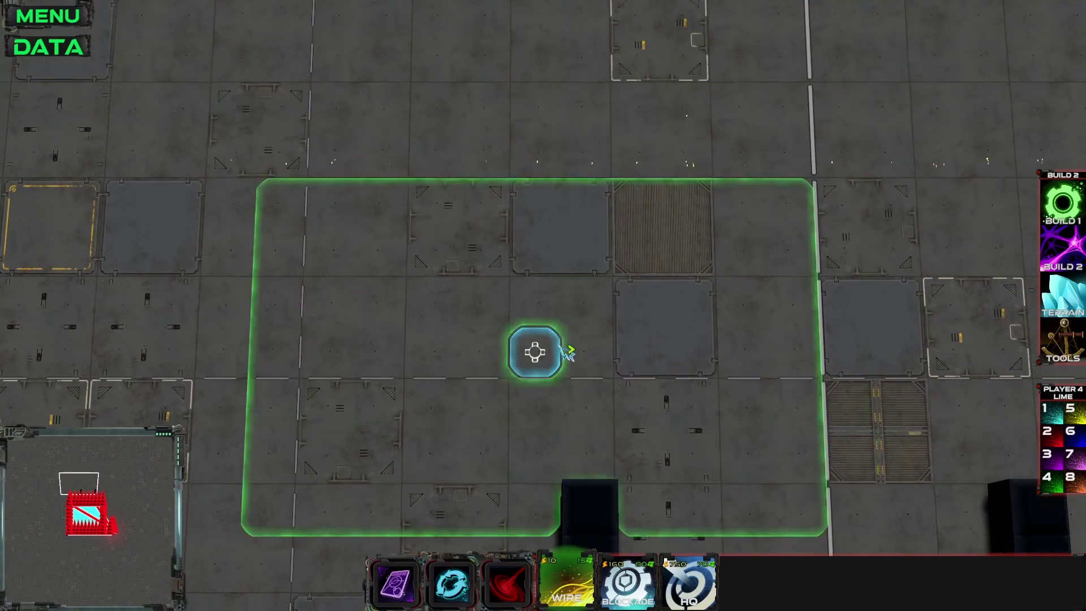
{"action": "key", "text": "Down"}
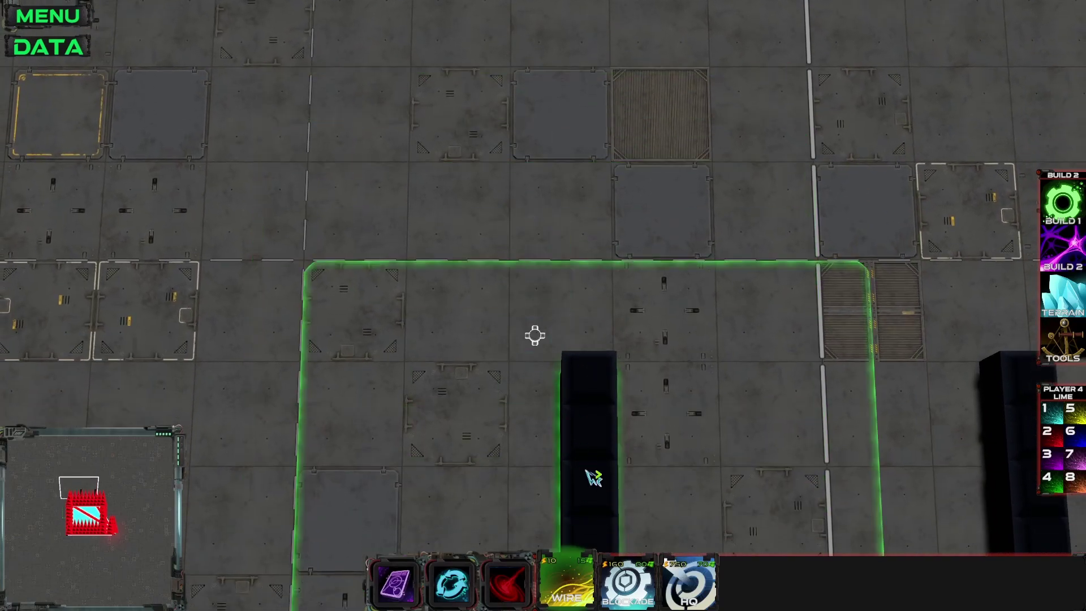
{"action": "key", "text": "Down"}
{"action": "key", "text": "Right"}
{"action": "key", "text": "Up"}
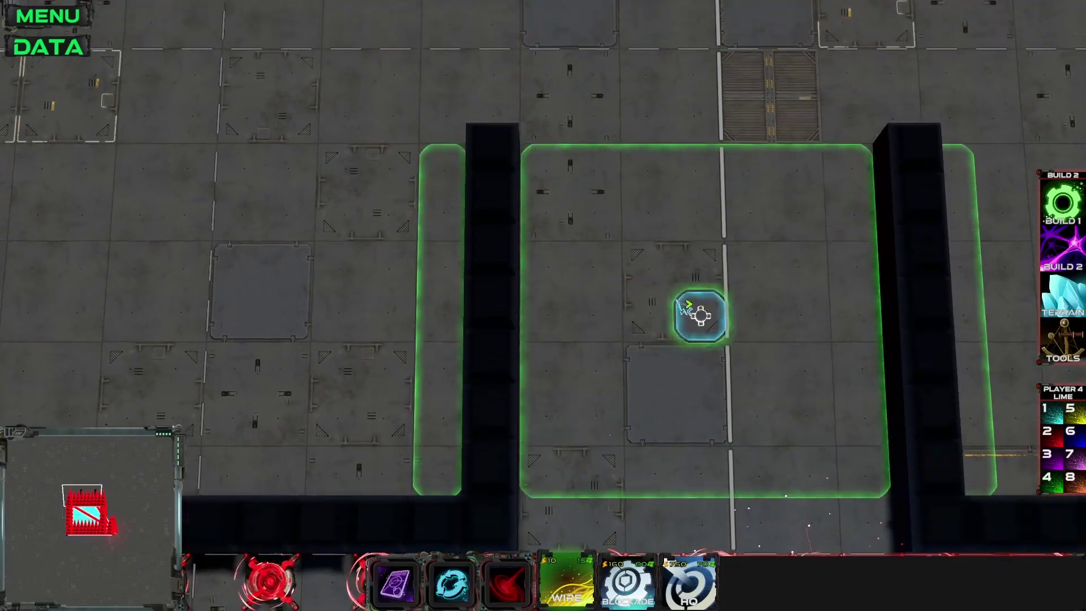
{"action": "key", "text": "Up"}
{"action": "key", "text": "Left"}
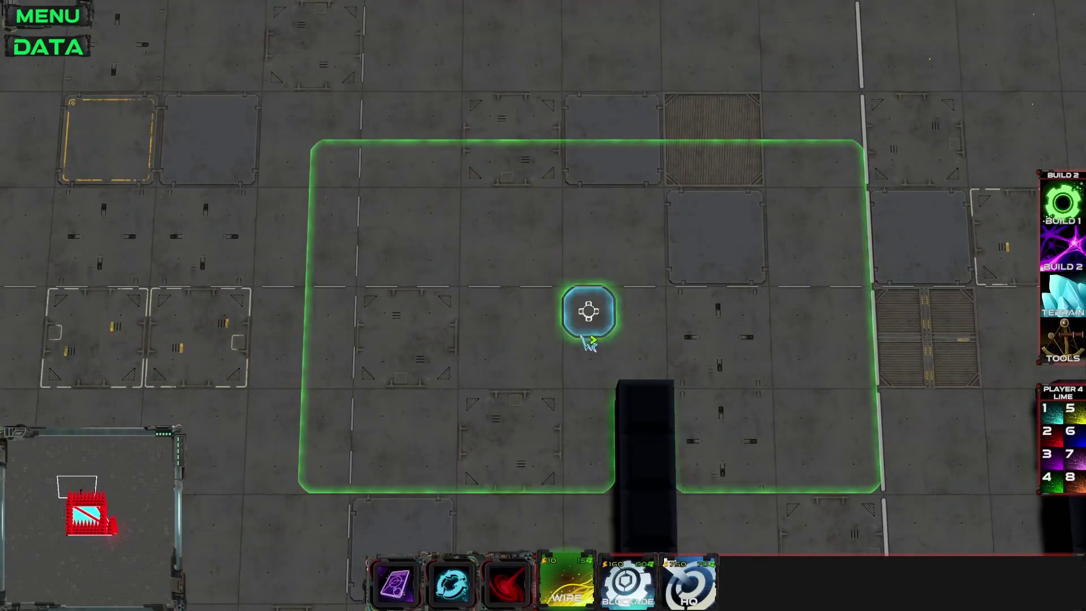
Lay a 3-by-3 patch of Player 4 Lime wire northwest of the corridor's western wall and place an HQ on it.
{"action": "left_click_drag", "start_coordinate": [588, 261], "coordinate": [499, 346]}
{"action": "key", "text": "e"}
{"action": "key", "text": "q"}
{"action": "key", "text": "e"}
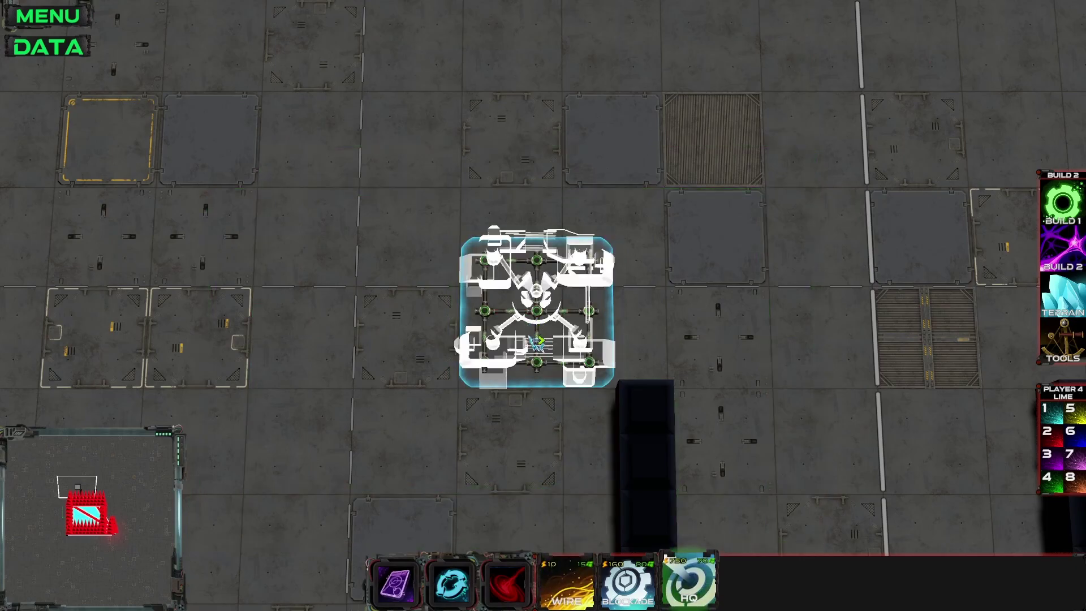
{"action": "key", "text": "Down"}
{"action": "key", "text": "Up"}
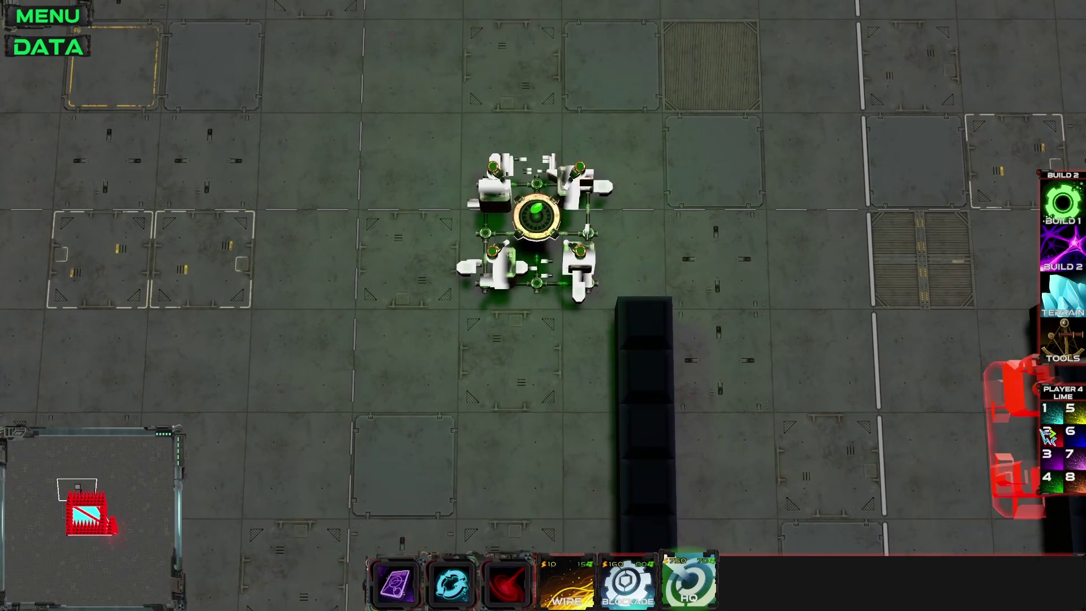
Run a three-node wire line north from the lime HQ's northeast corner, removing the surplus node at its end.
{"action": "key", "text": "Up"}
{"action": "key", "text": "w"}
{"action": "left_click_drag", "start_coordinate": [589, 249], "coordinate": [609, 134]}
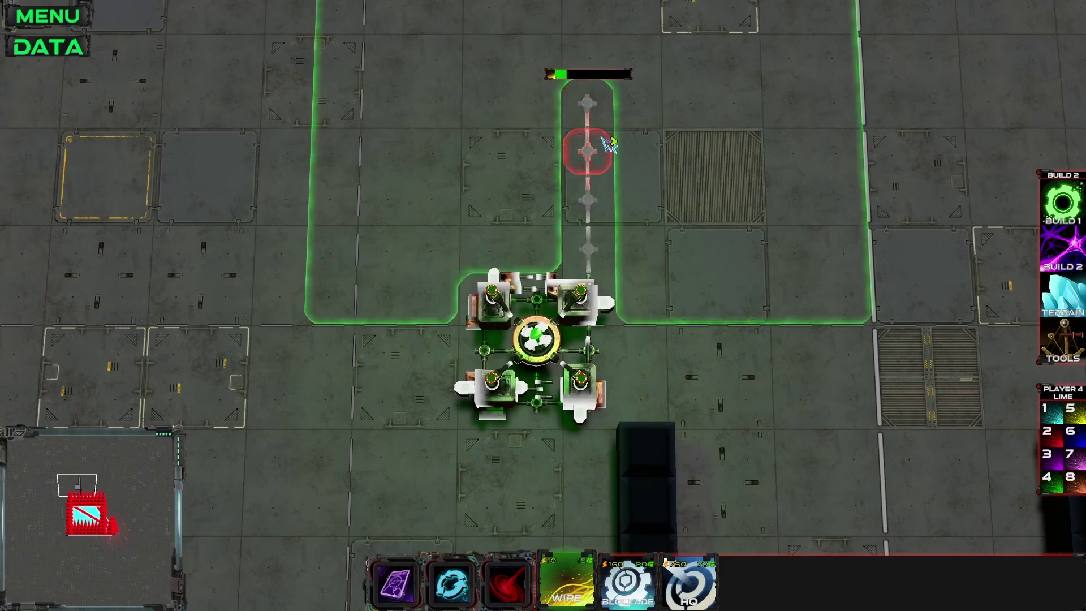
{"action": "right_click", "coordinate": [602, 140]}
{"action": "right_click", "coordinate": [596, 115]}
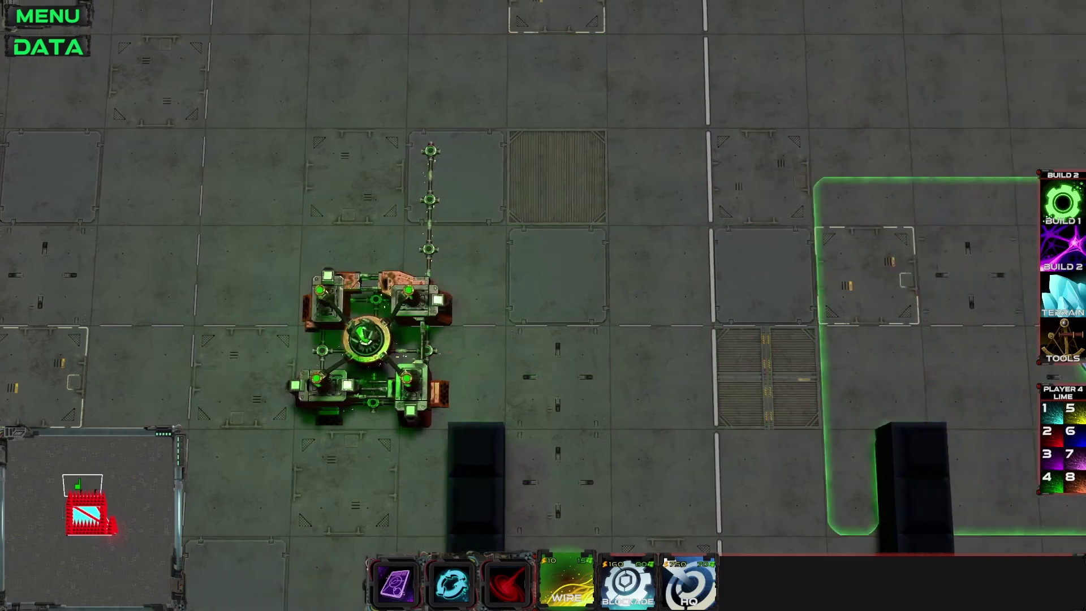
Copy the lime HQ together with the wire line on its northern side.
{"action": "left_click", "coordinate": [1063, 342]}
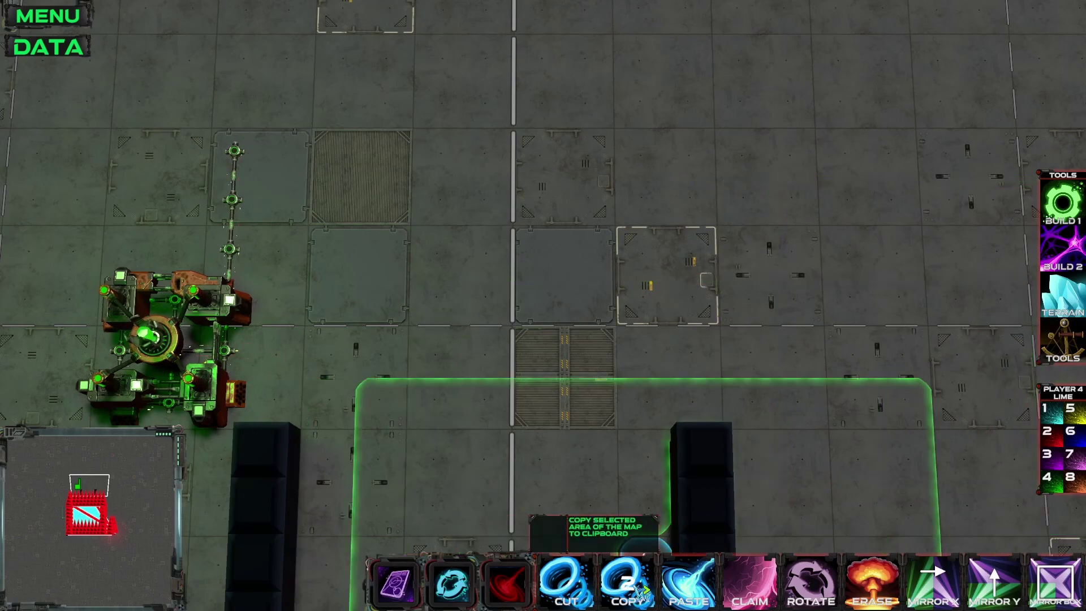
{"action": "left_click", "coordinate": [615, 551]}
{"action": "left_click_drag", "start_coordinate": [492, 153], "coordinate": [362, 441]}
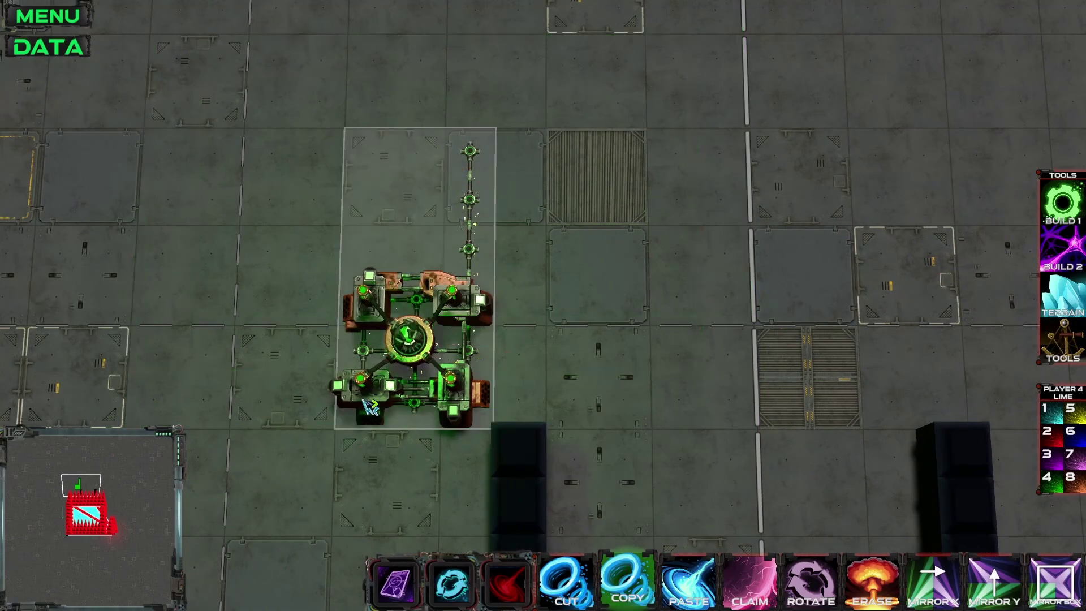
Paste three copies of the HQ and wire section northward, each continuing the chain from the previous one.
{"action": "left_click", "coordinate": [689, 583]}
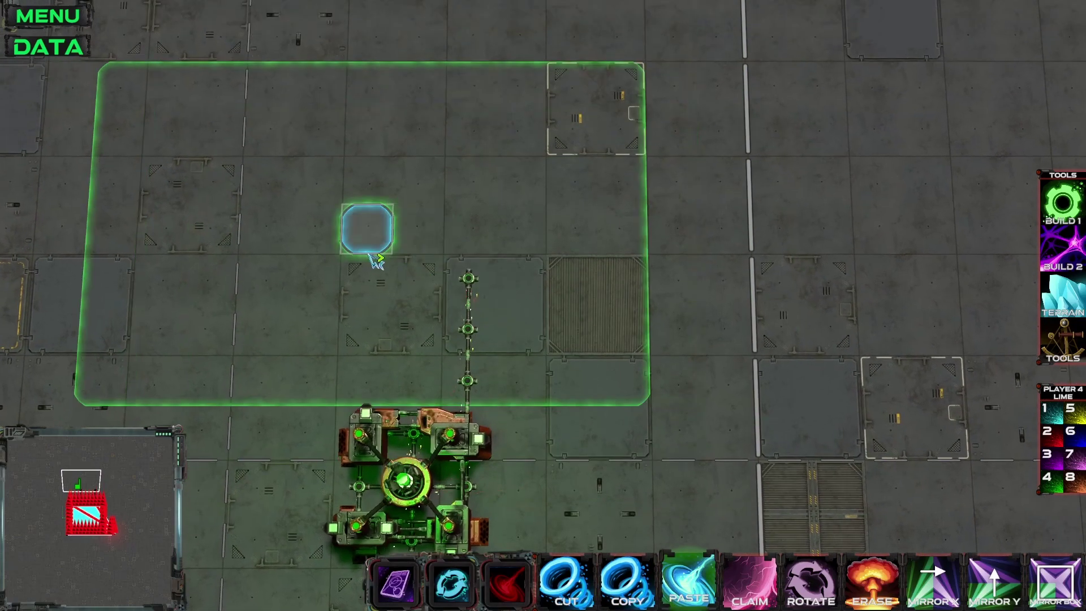
{"action": "left_click", "coordinate": [363, 253]}
{"action": "key", "text": "w"}
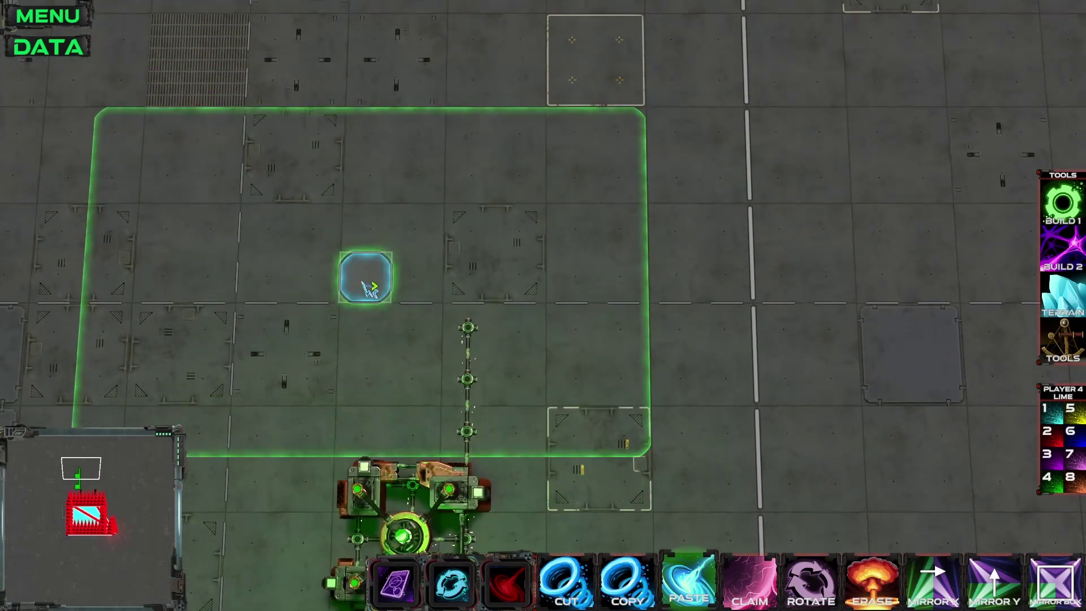
{"action": "left_click", "coordinate": [363, 285]}
{"action": "key", "text": "w"}
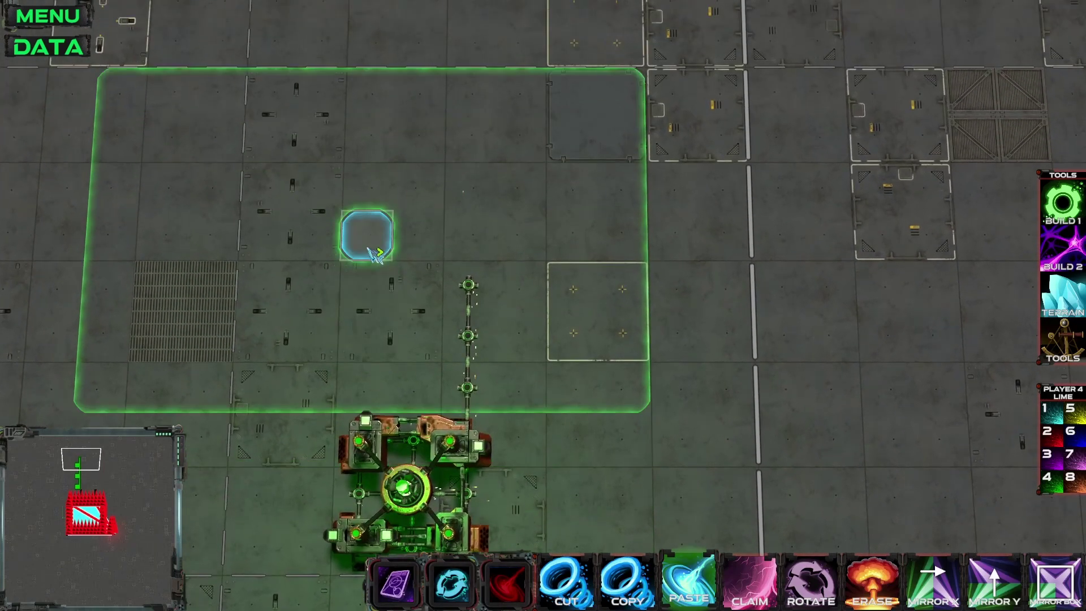
{"action": "left_click", "coordinate": [370, 252]}
{"action": "key", "text": "w"}
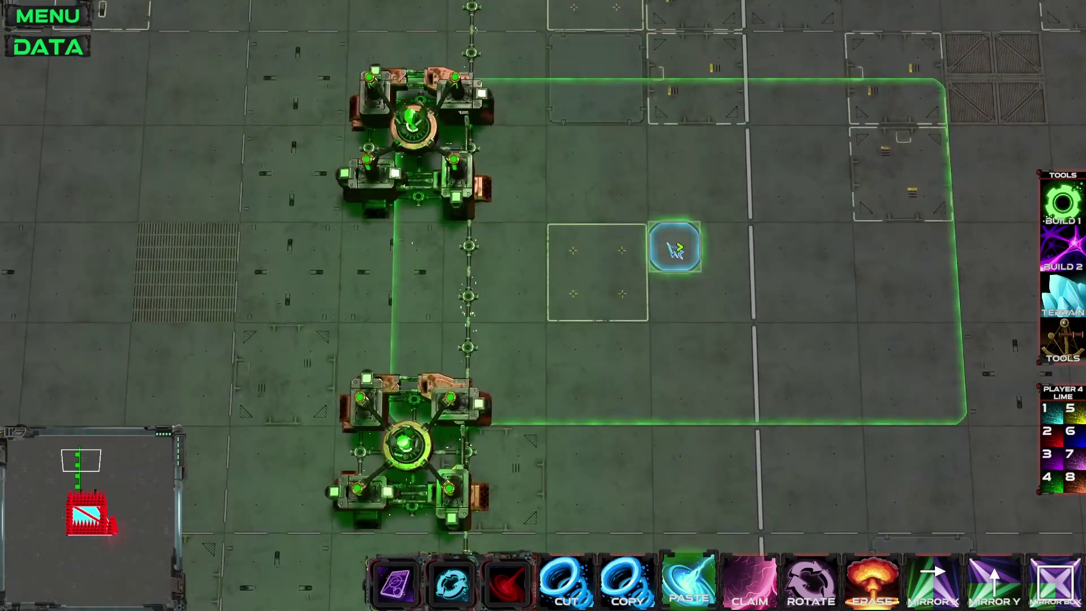
Build a terrain wall west from the corridor's western wall below the southernmost lime HQ, continuing north along the chain's western side.
{"action": "key", "text": "s"}
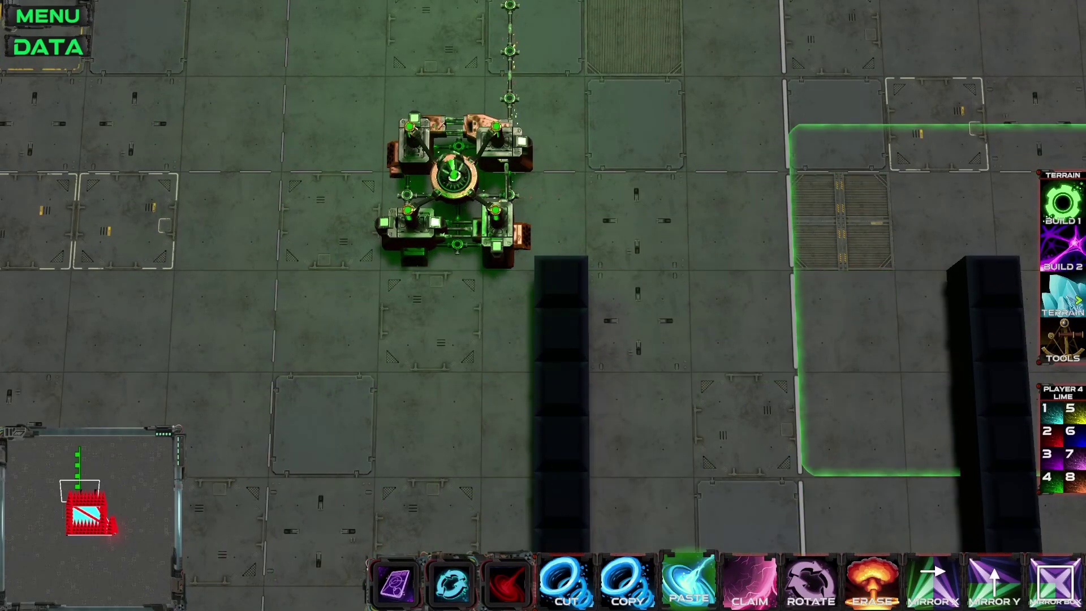
{"action": "left_click", "coordinate": [1067, 295]}
{"action": "left_click_drag", "start_coordinate": [505, 286], "coordinate": [342, 279]}
{"action": "key", "text": "w"}
{"action": "left_click_drag", "start_coordinate": [363, 240], "coordinate": [365, 195]}
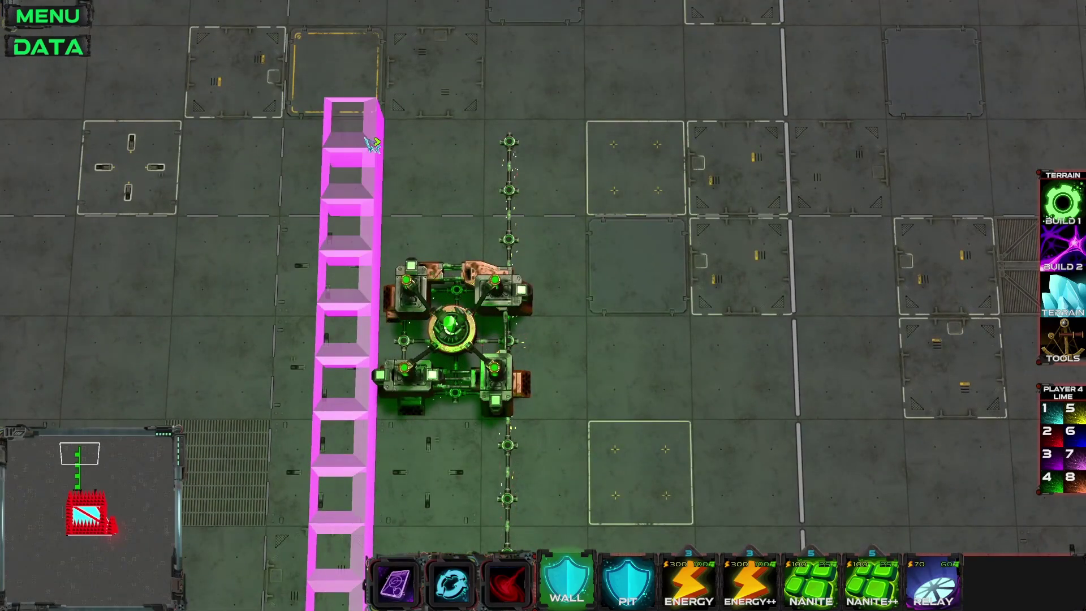
{"action": "left_click_drag", "start_coordinate": [374, 142], "coordinate": [373, 142]}
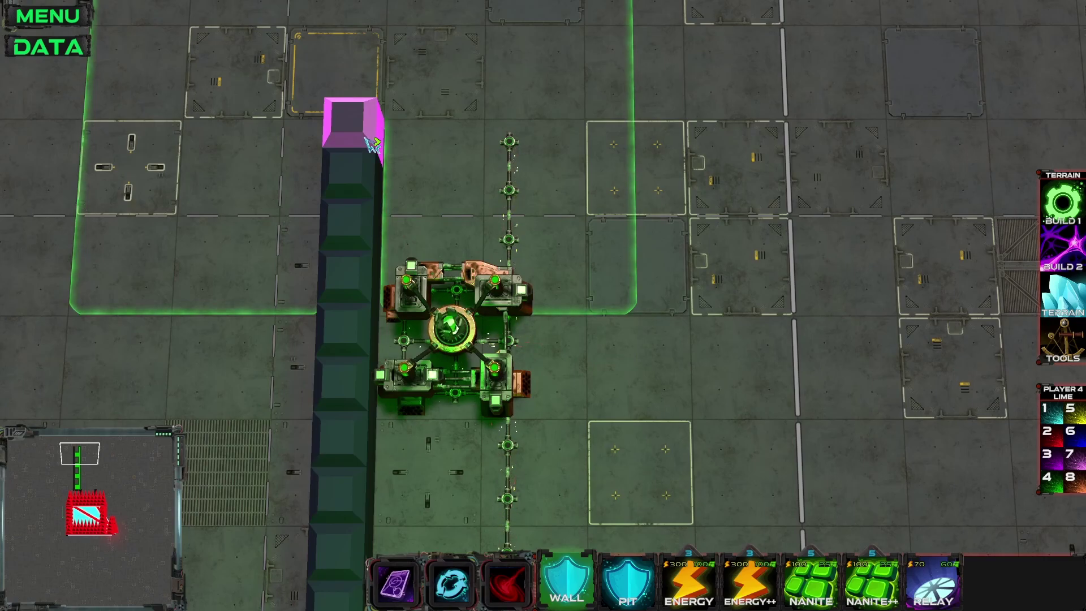
Switch to Player 8 Orange wire and examine the ground around the corridor's eastern wall for an HQ site.
{"action": "key", "text": "s"}
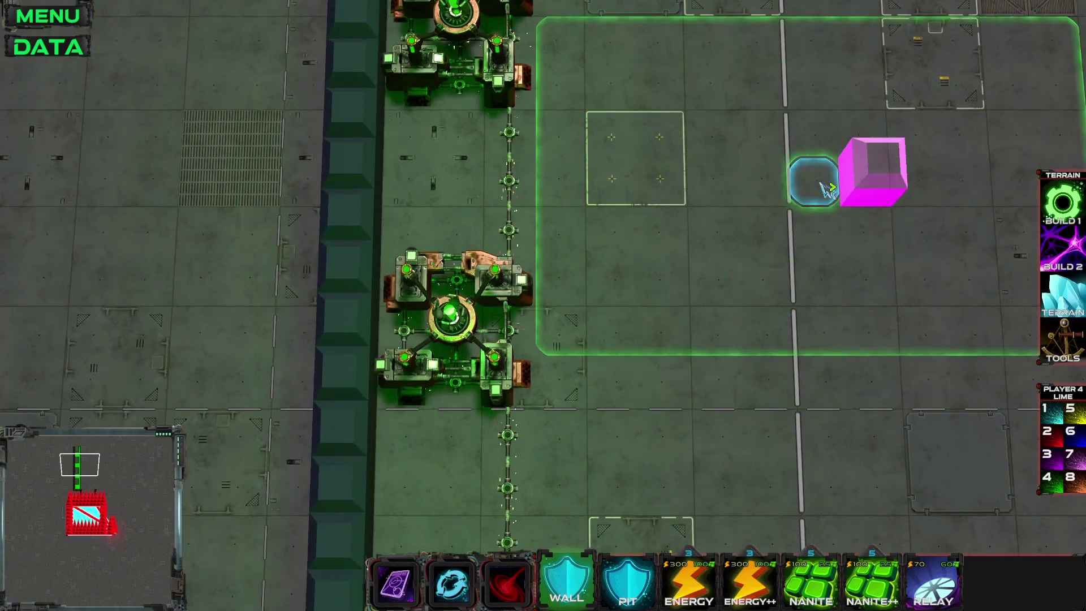
{"action": "key", "text": "w"}
{"action": "key", "text": "d"}
{"action": "key", "text": "s"}
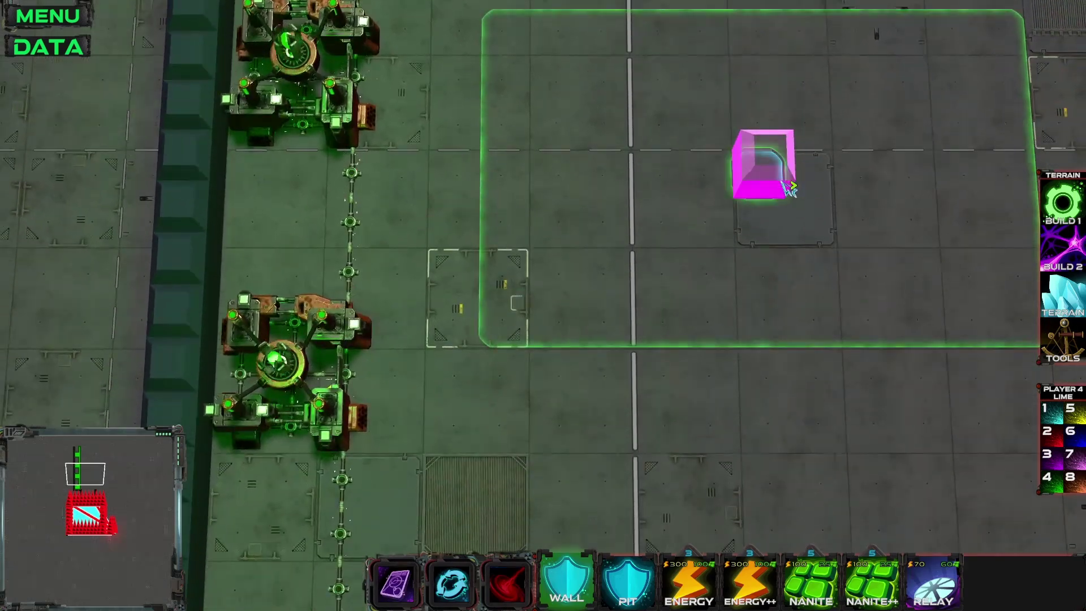
{"action": "key", "text": "s"}
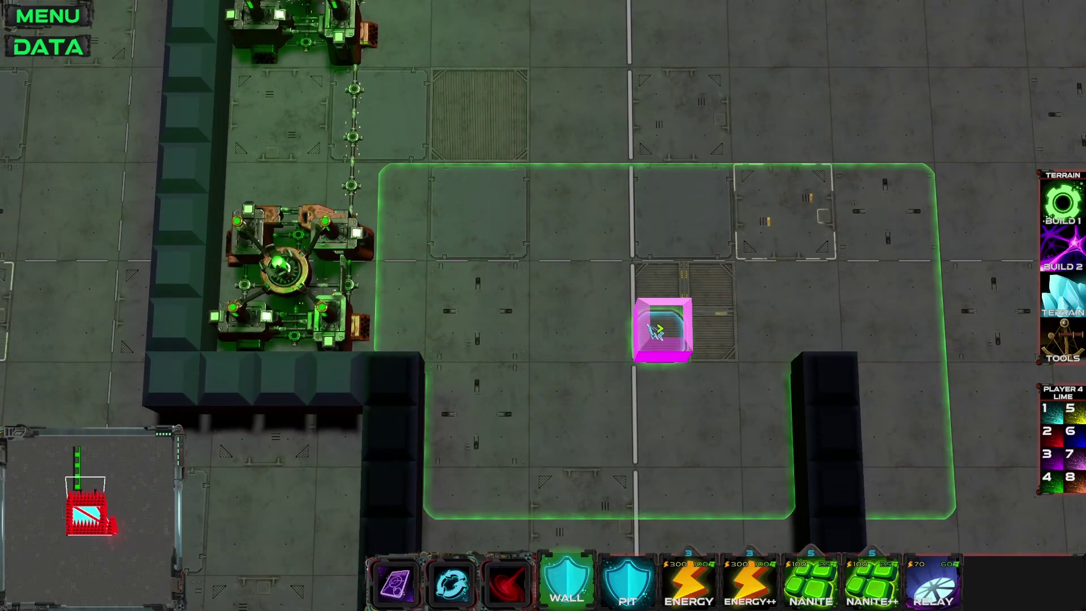
{"action": "key", "text": "d"}
{"action": "key", "text": "s"}
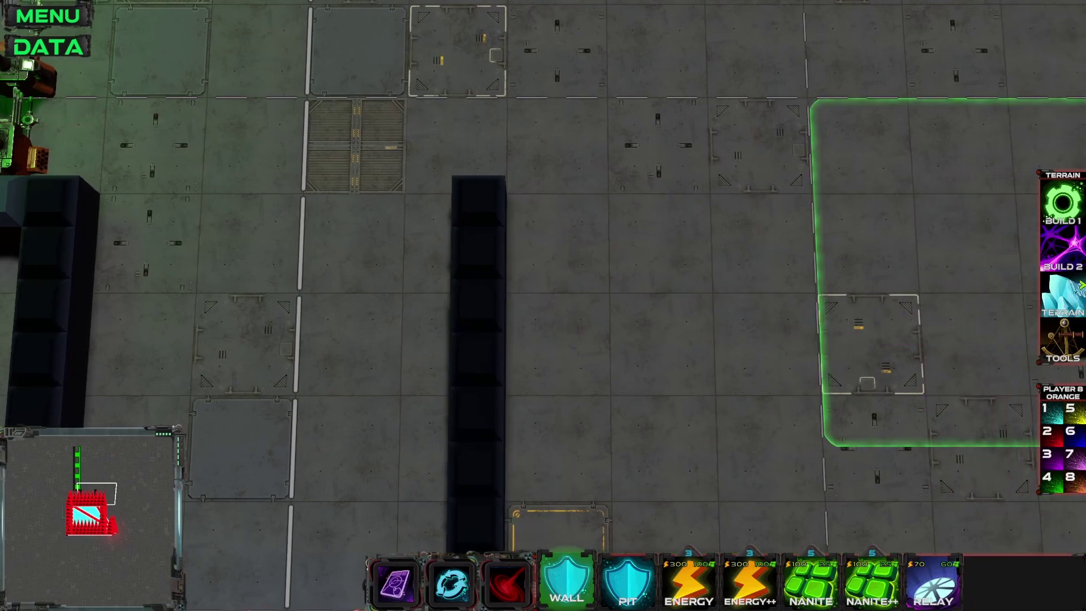
{"action": "left_click", "coordinate": [1055, 259]}
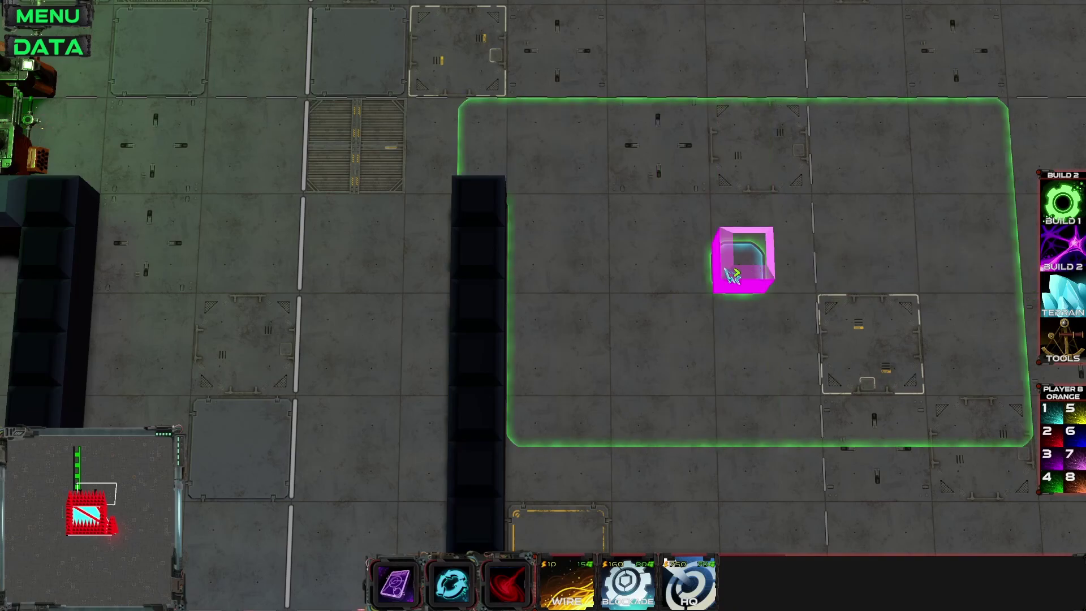
{"action": "key", "text": "q"}
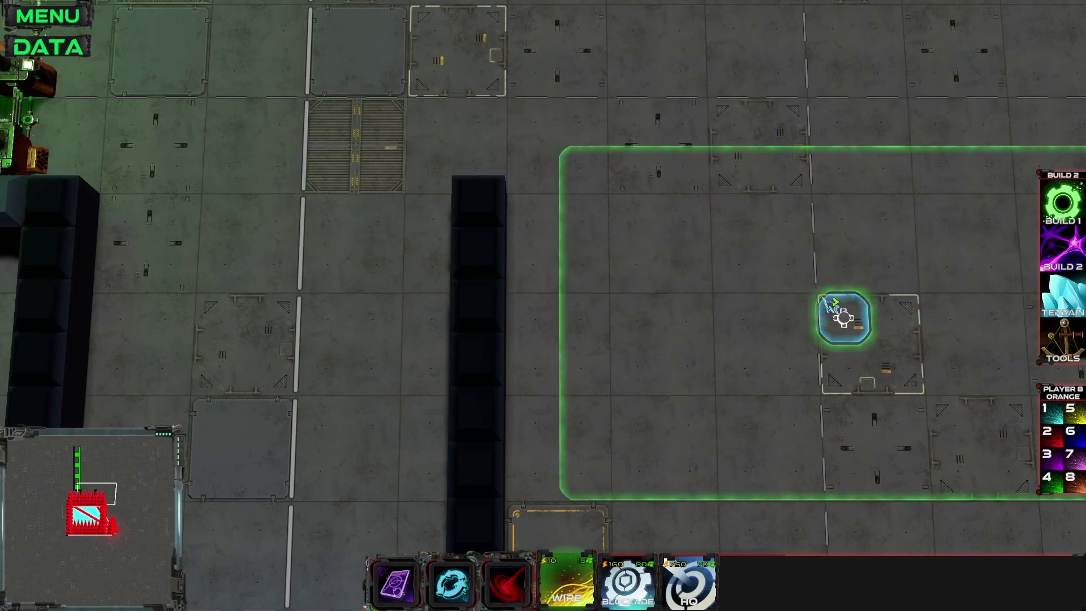
{"action": "key", "text": "Left"}
{"action": "key", "text": "Up"}
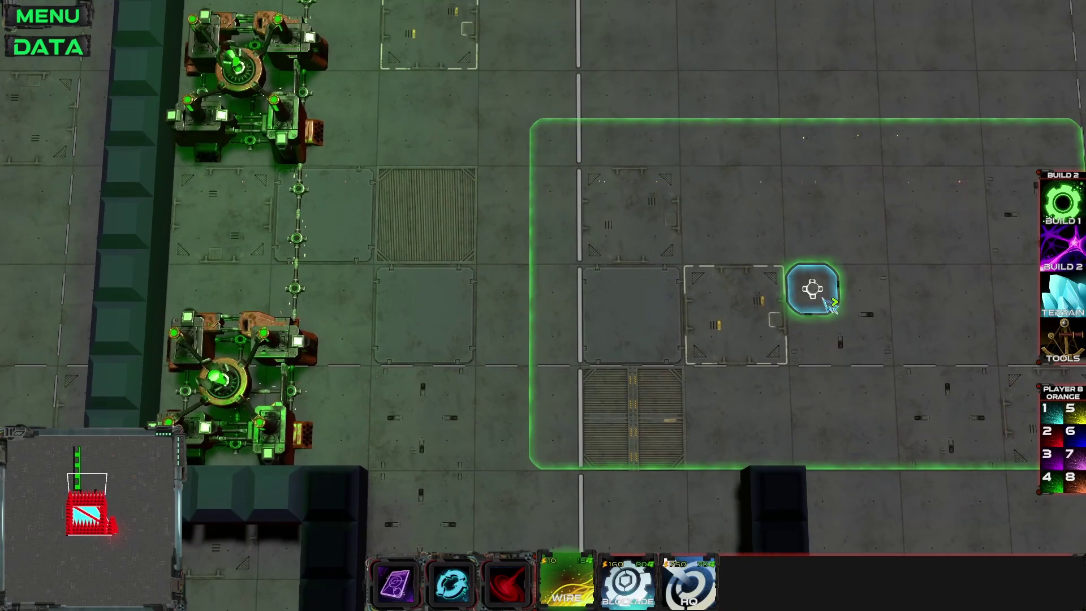
{"action": "key", "text": "Down"}
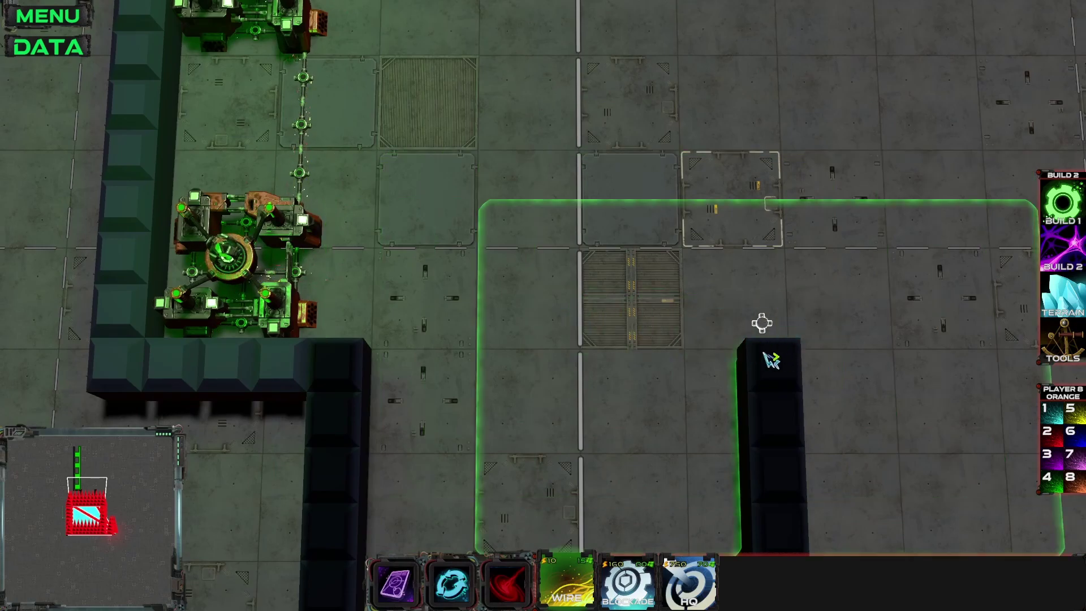
{"action": "key", "text": "Down"}
{"action": "key", "text": "Right"}
{"action": "key", "text": "Right"}
{"action": "key", "text": "Down"}
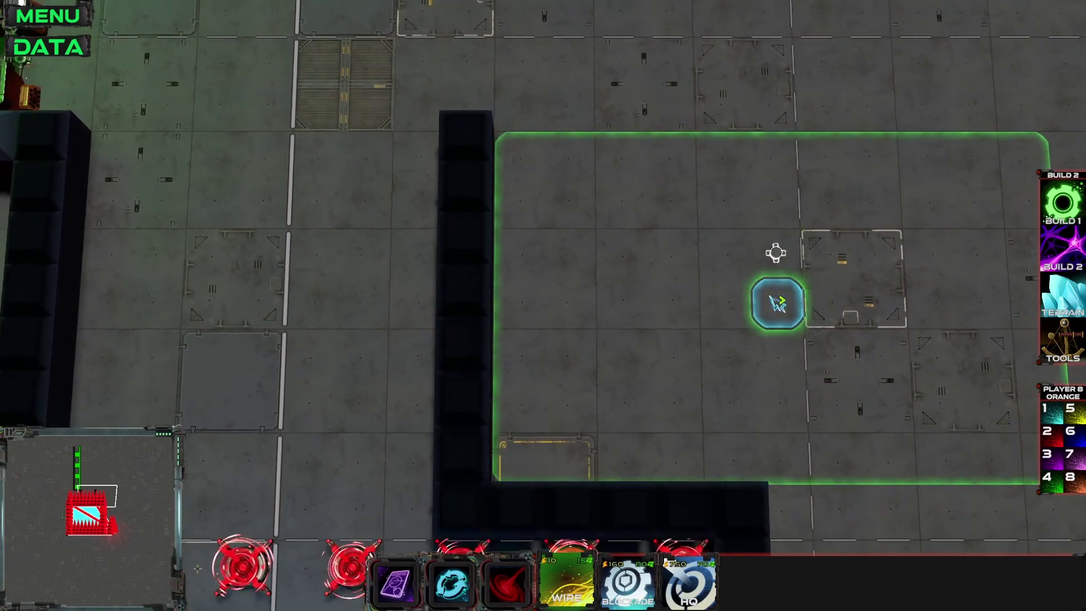
{"action": "key", "text": "Right"}
{"action": "key", "text": "Down"}
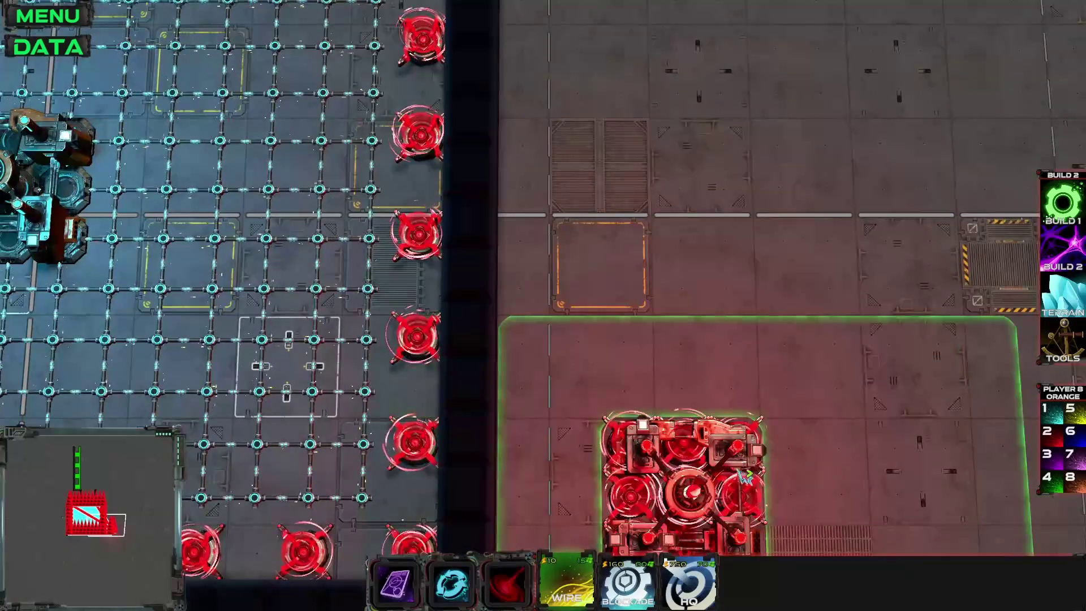
{"action": "key", "text": "Left"}
{"action": "key", "text": "Up"}
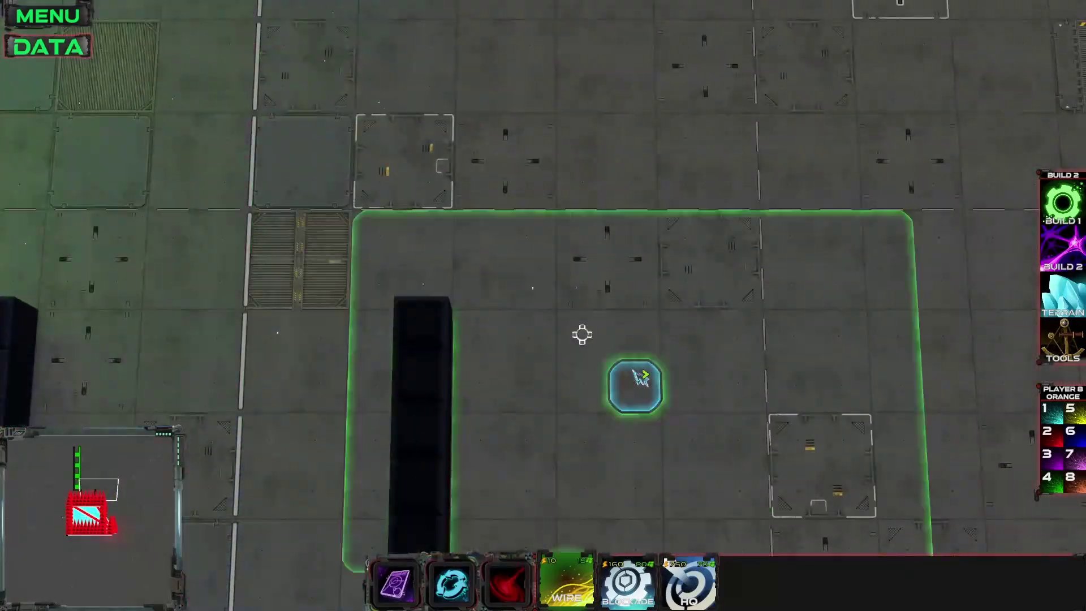
{"action": "key", "text": "Right"}
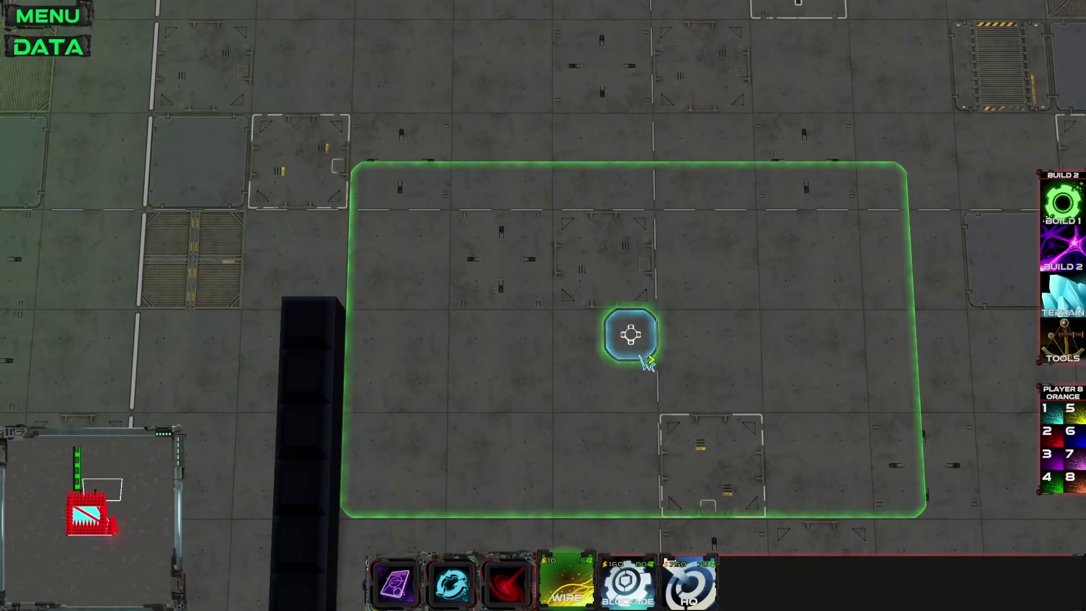
{"action": "key", "text": "Left"}
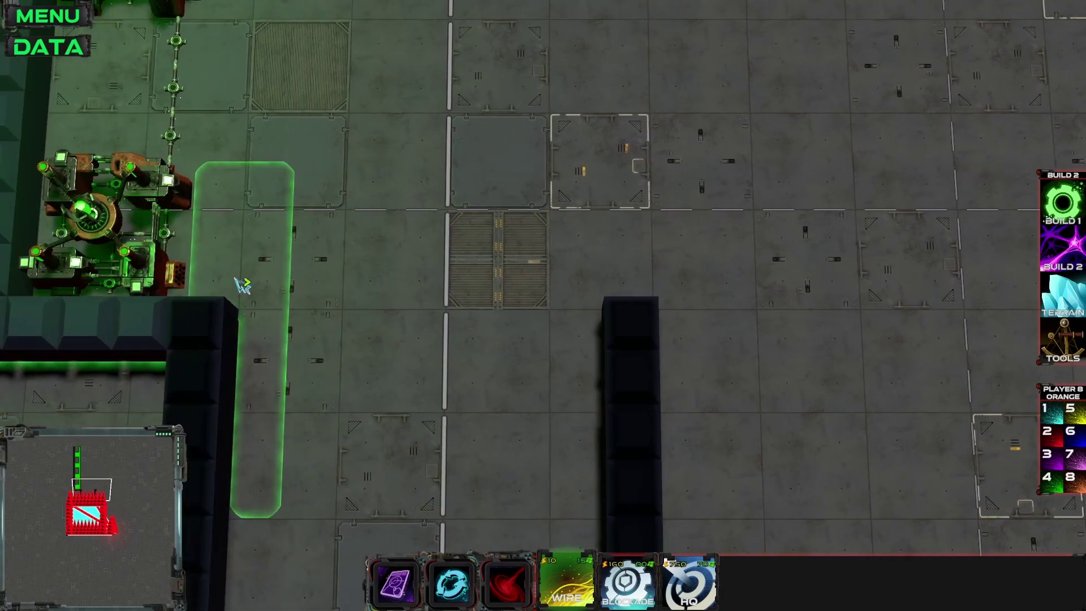
{"action": "key", "text": "Right"}
{"action": "key", "text": "Down"}
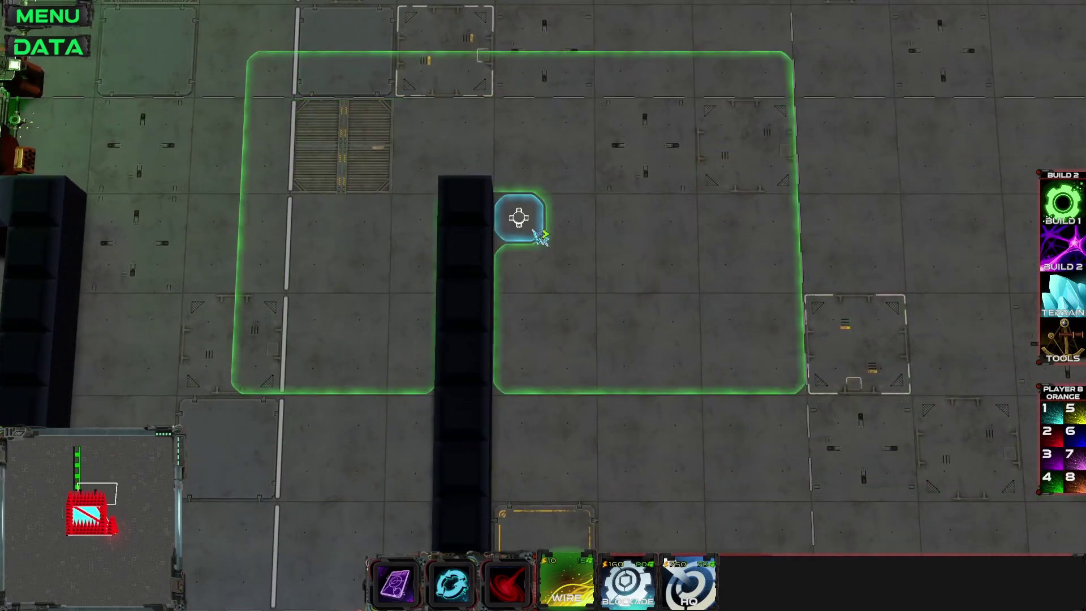
Lay a 3-by-3 patch of Player 8 Orange wire against the eastern wall's outer side and place an HQ on it.
{"action": "left_click_drag", "start_coordinate": [532, 277], "coordinate": [619, 363]}
{"action": "key", "text": "h"}
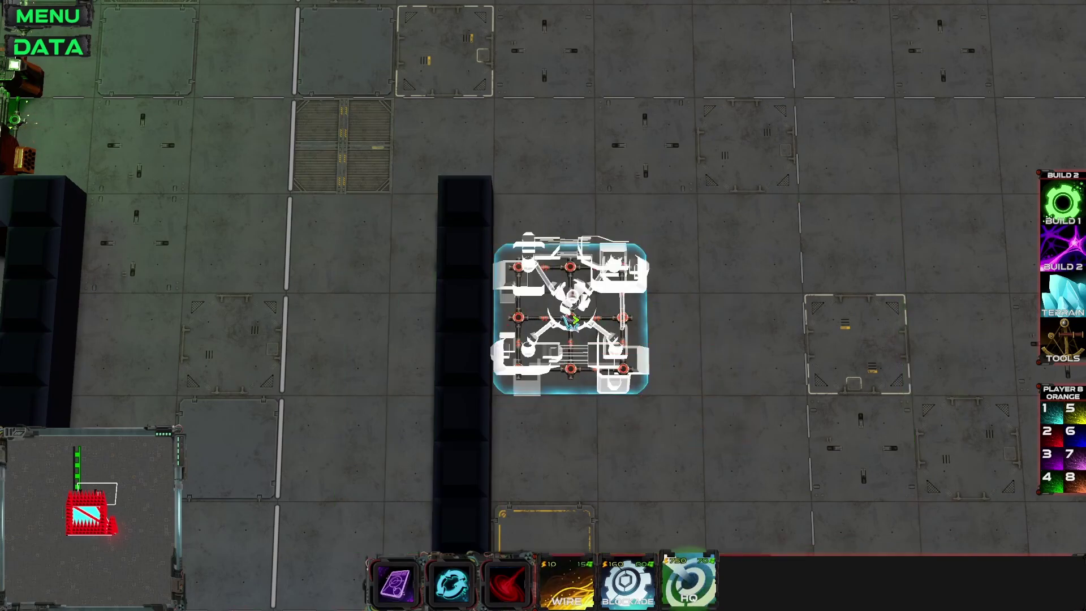
{"action": "left_click", "coordinate": [571, 320]}
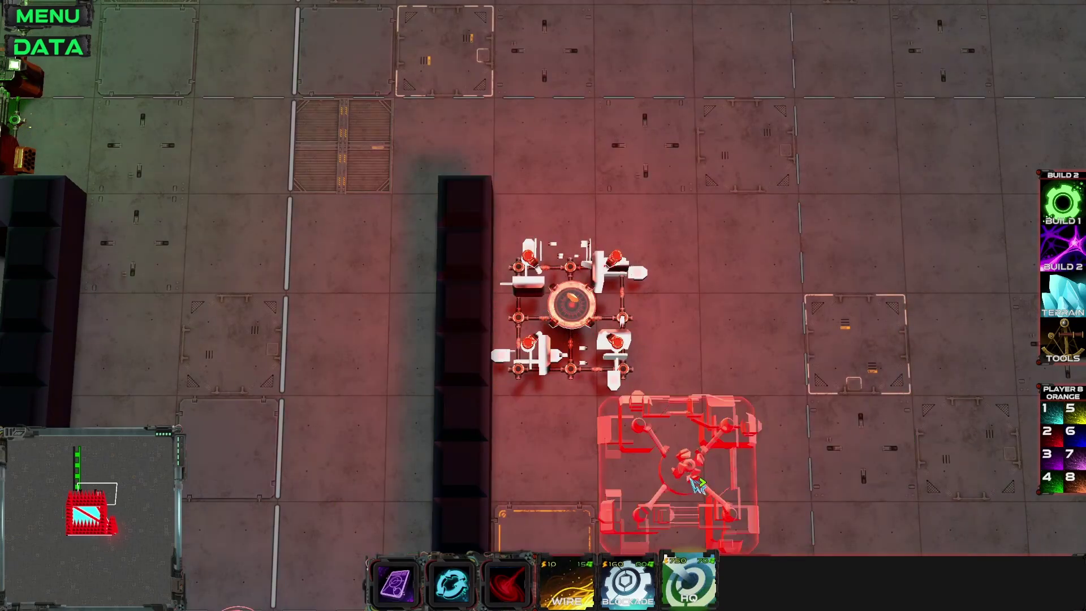
Place an orange relay at the new HQ's northwest edge and a chain of relays northward, each opposite a lime HQ.
{"action": "key", "text": "a"}
{"action": "key", "text": "w"}
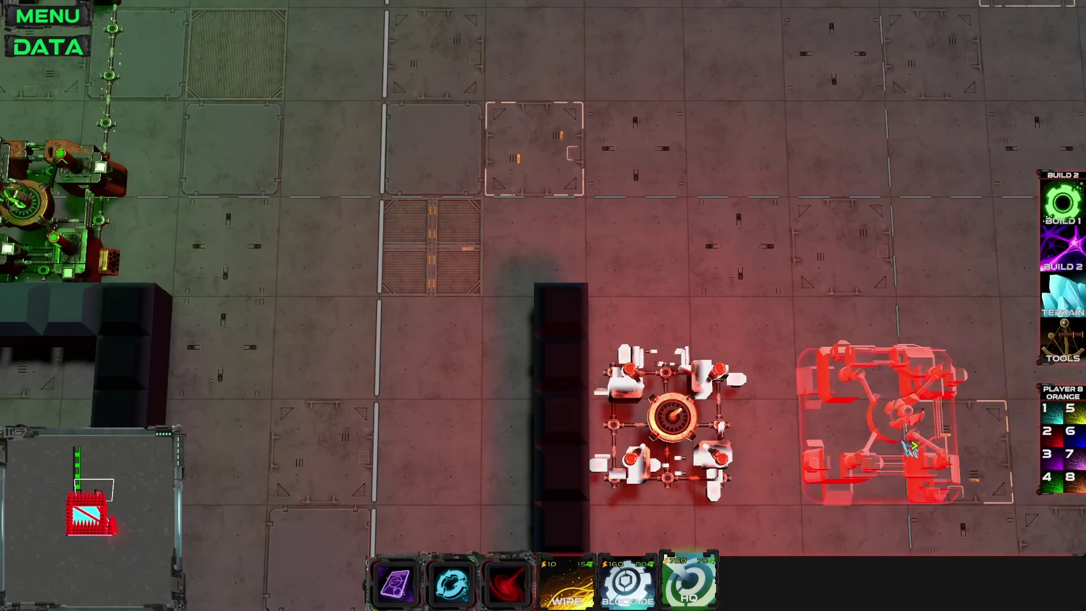
{"action": "key", "text": "d"}
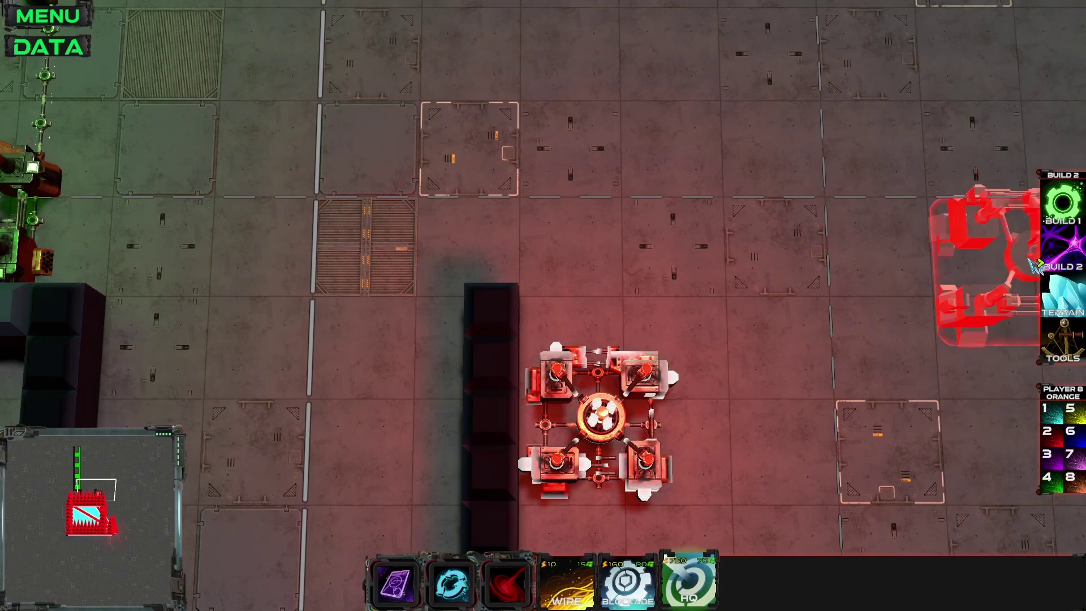
{"action": "key", "text": "s"}
{"action": "key", "text": "a"}
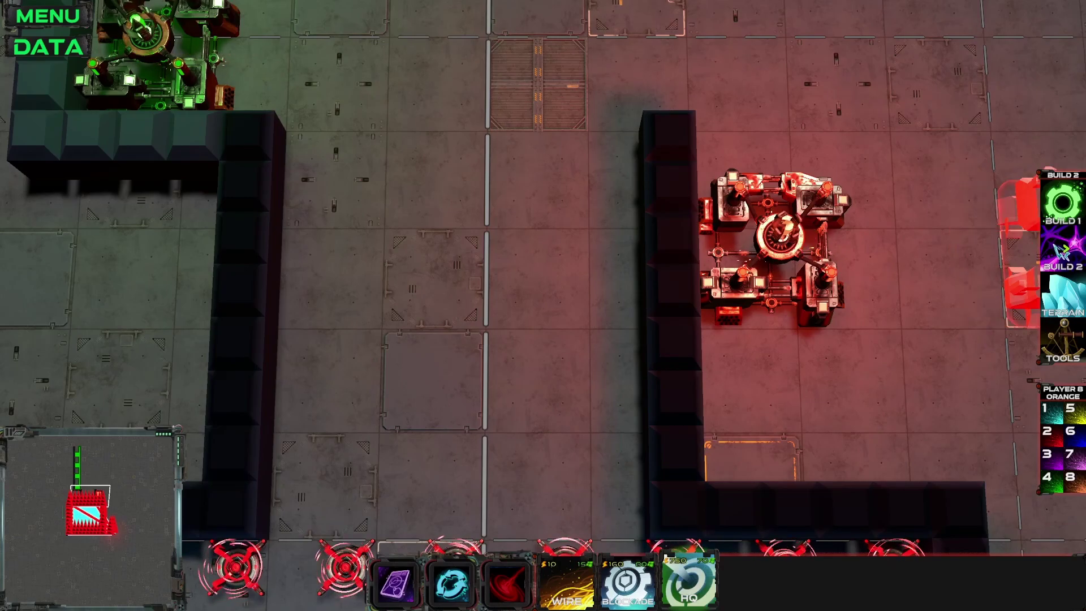
{"action": "left_click", "coordinate": [1058, 294]}
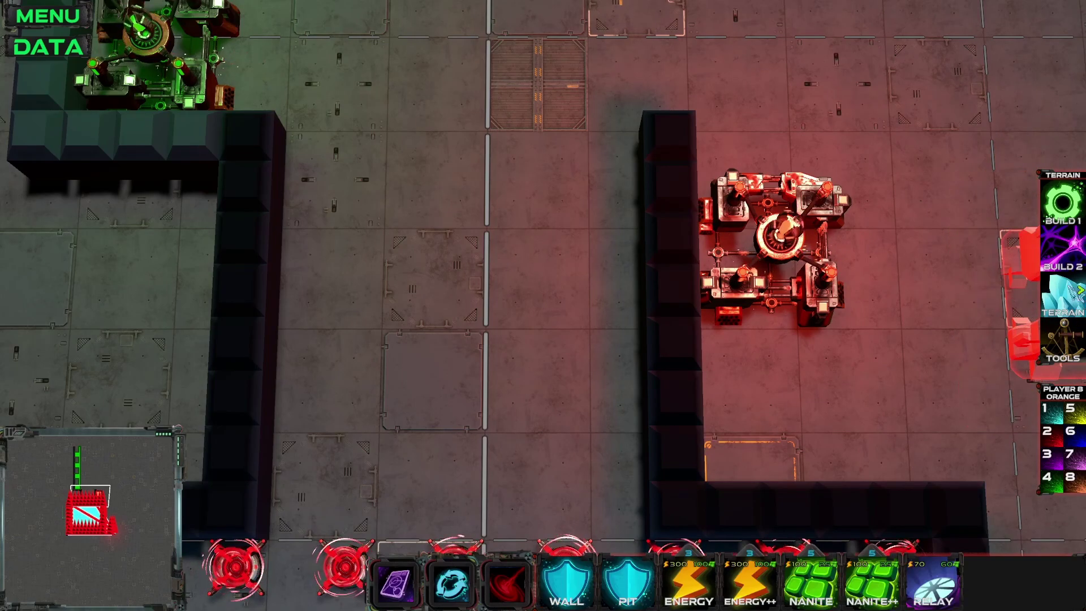
{"action": "left_click", "coordinate": [947, 590]}
{"action": "key", "text": "w"}
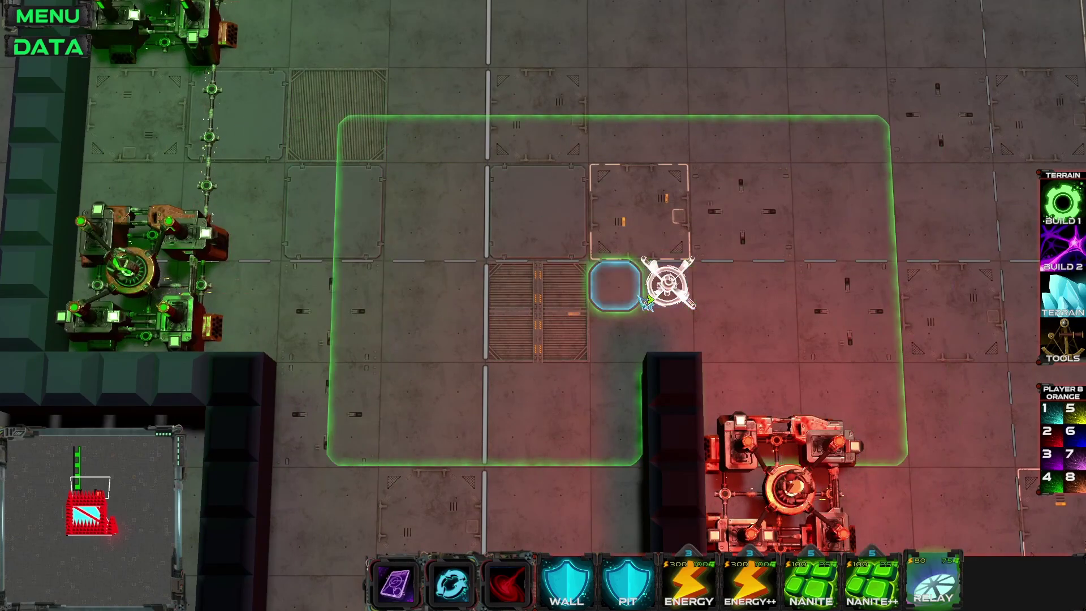
{"action": "key", "text": "s"}
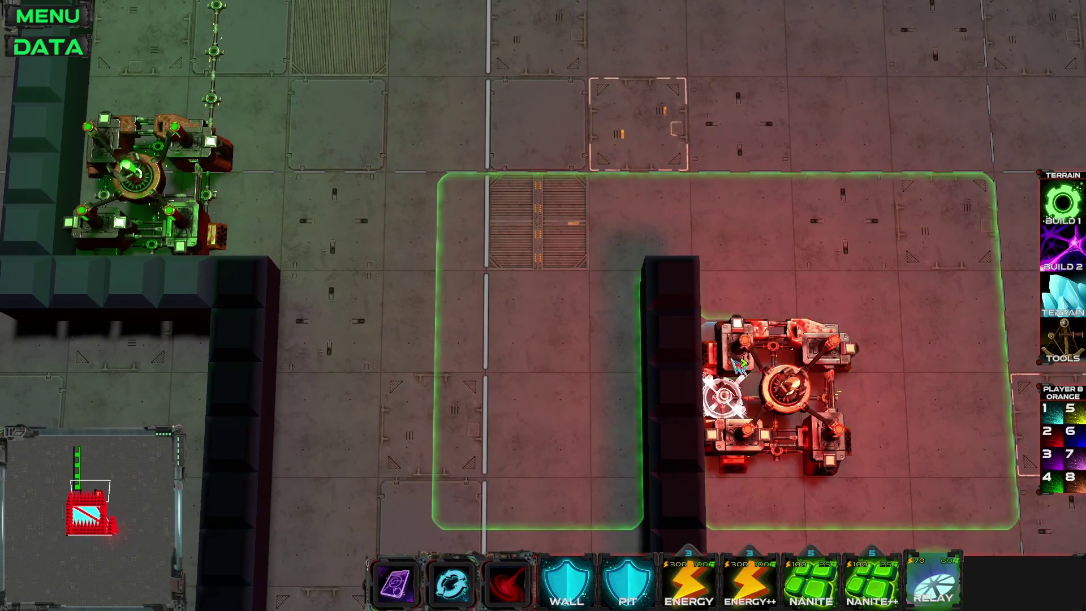
{"action": "left_click", "coordinate": [613, 189]}
{"action": "key", "text": "w"}
{"action": "key", "text": "s"}
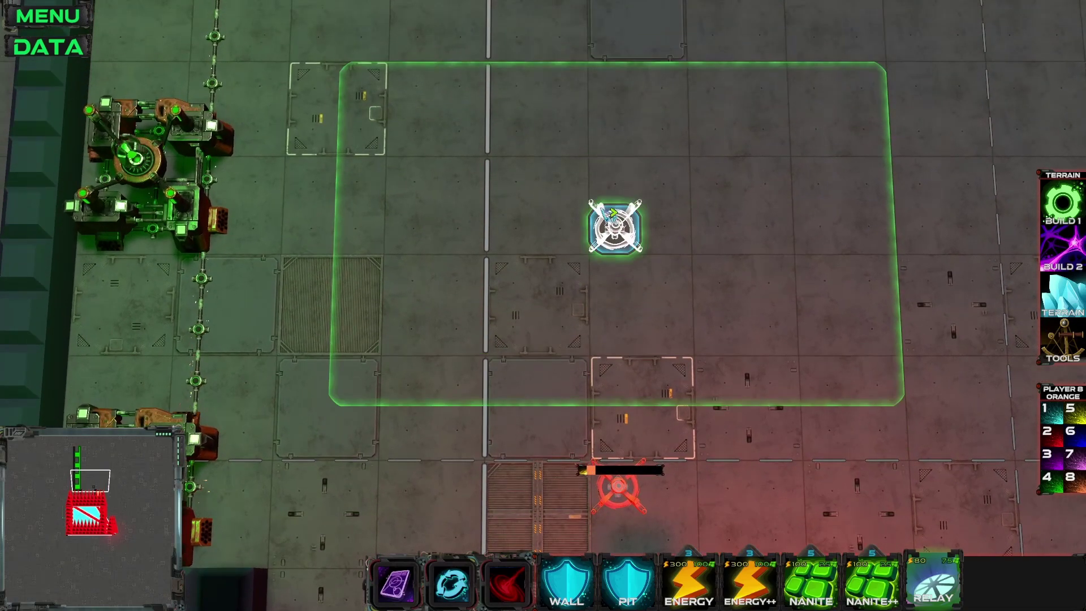
{"action": "key", "text": "w"}
{"action": "left_click", "coordinate": [613, 195]}
{"action": "key", "text": "w"}
{"action": "left_click", "coordinate": [611, 229]}
{"action": "key", "text": "w"}
{"action": "key", "text": "s"}
{"action": "key", "text": "s"}
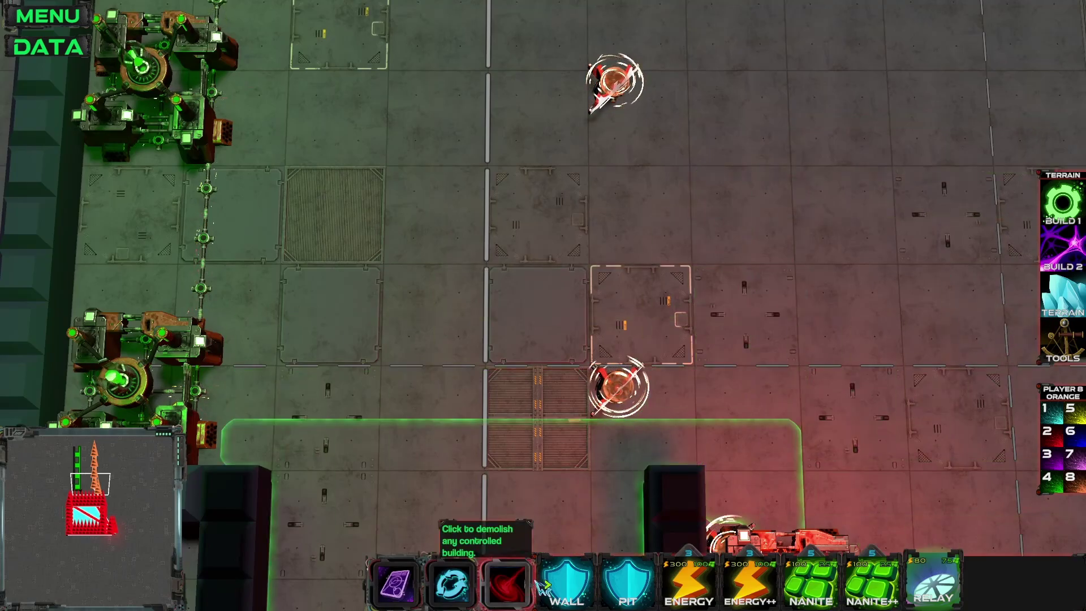
Extend the corridor's eastern terrain wall north past the last relay, keeping it just east of the relay chain.
{"action": "left_click", "coordinate": [565, 582]}
{"action": "key", "text": "w"}
{"action": "left_click_drag", "start_coordinate": [676, 453], "coordinate": [677, 399]}
{"action": "left_click_drag", "start_coordinate": [681, 353], "coordinate": [683, 290]}
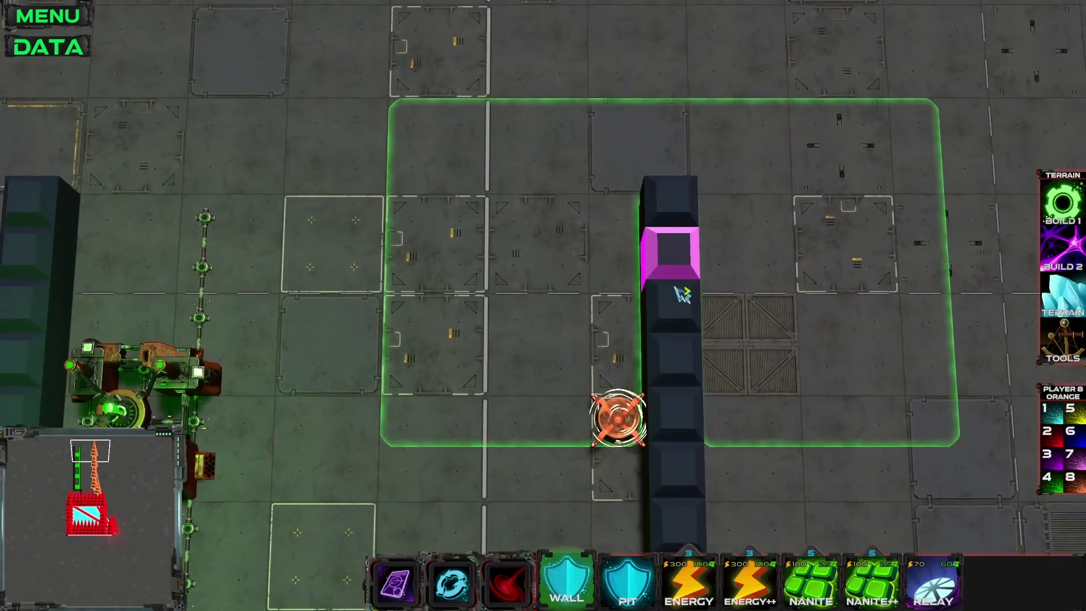
Run a seven-node Player 8 Orange wire line west from the southernmost corridor relay toward the lime HQ opposite.
{"action": "key", "text": "a"}
{"action": "key", "text": "s"}
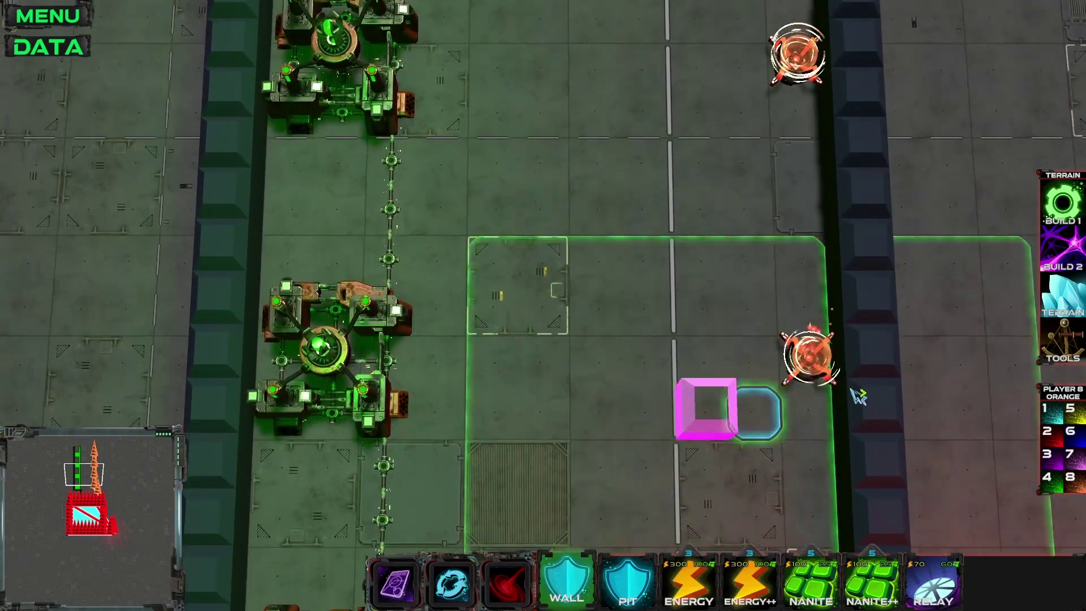
{"action": "key", "text": "s"}
{"action": "key", "text": "d"}
{"action": "key", "text": "w"}
{"action": "key", "text": "s"}
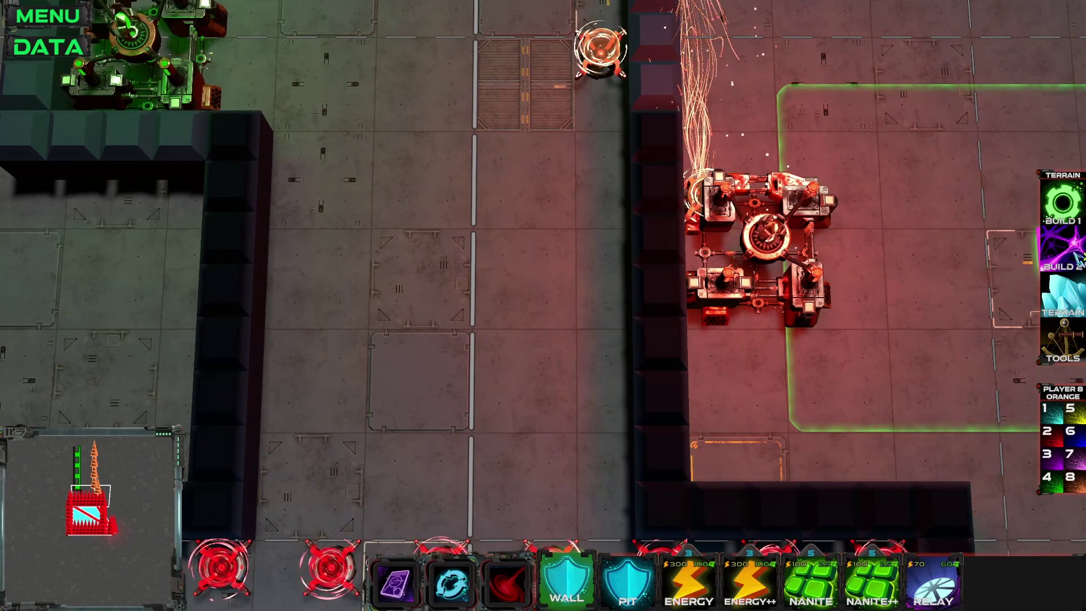
{"action": "left_click", "coordinate": [1074, 256]}
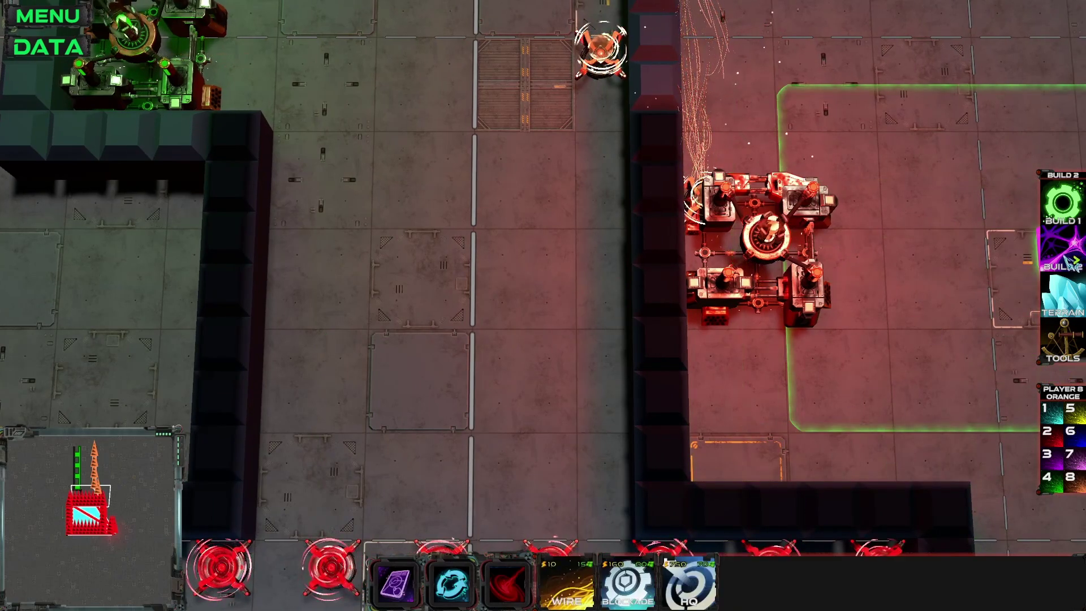
{"action": "left_click", "coordinate": [565, 582]}
{"action": "key", "text": "w"}
{"action": "key", "text": "a"}
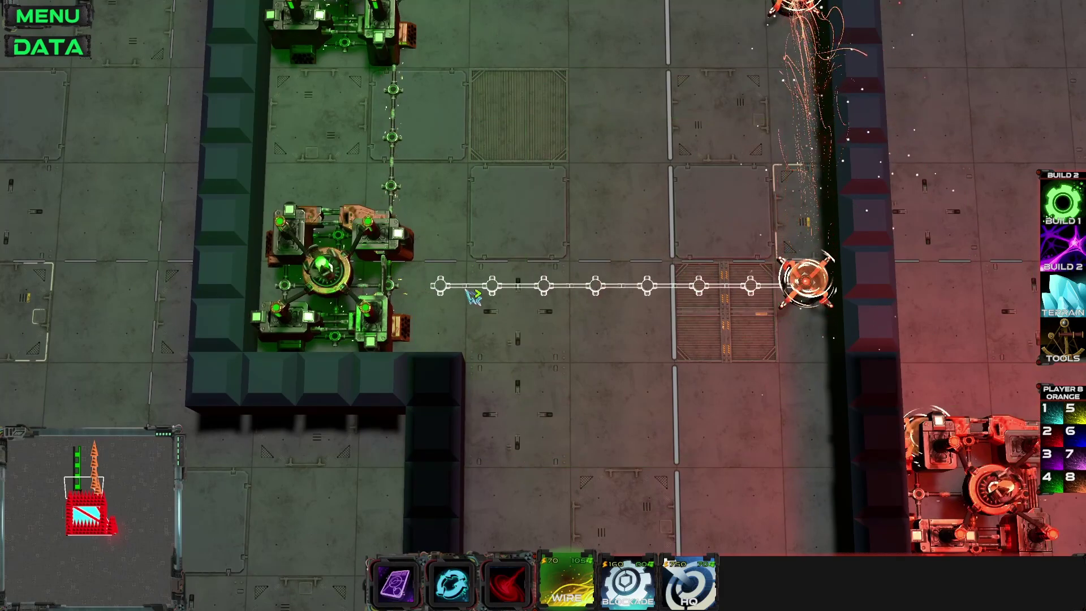
{"action": "left_click", "coordinate": [467, 300]}
Run matching orange wire lines west from the next two relays up the chain toward their lime HQs.
{"action": "key", "text": "w"}
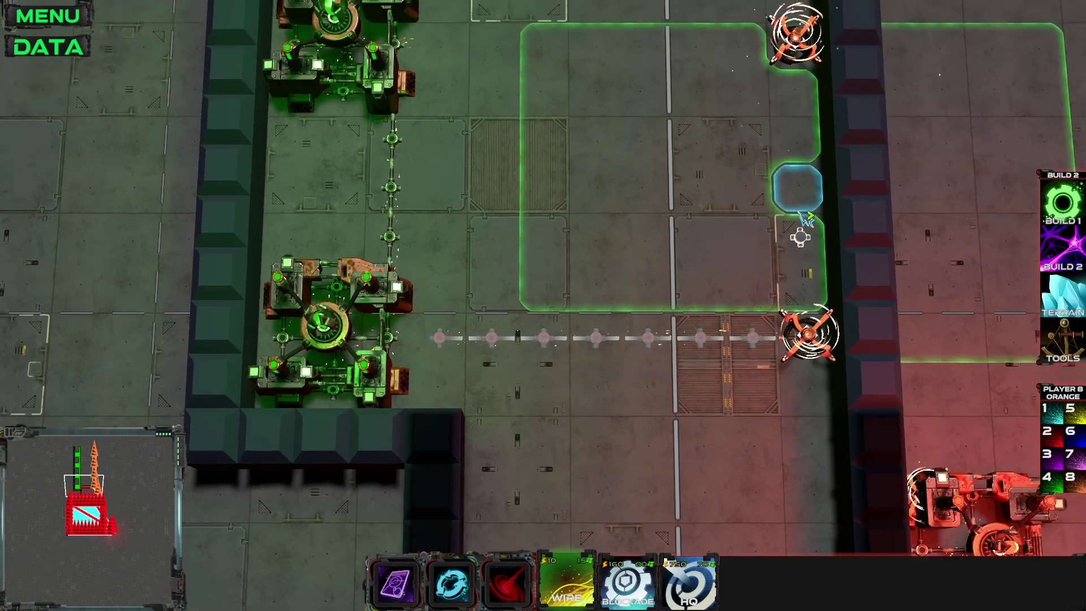
{"action": "left_click_drag", "start_coordinate": [437, 180], "coordinate": [438, 180]}
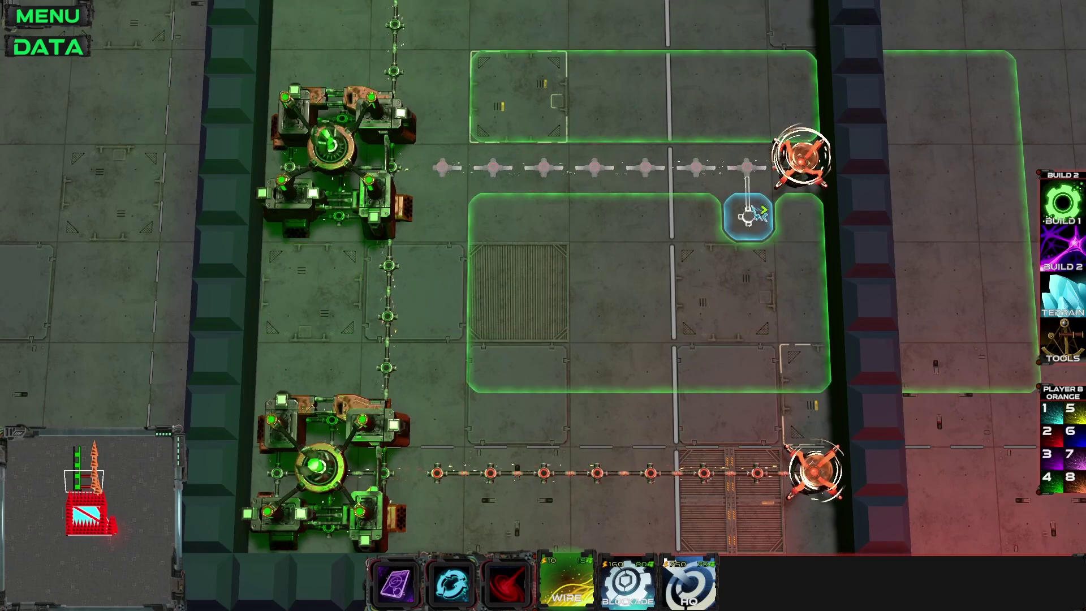
{"action": "key", "text": "w"}
{"action": "left_click_drag", "start_coordinate": [795, 198], "coordinate": [442, 207]}
{"action": "key", "text": "w"}
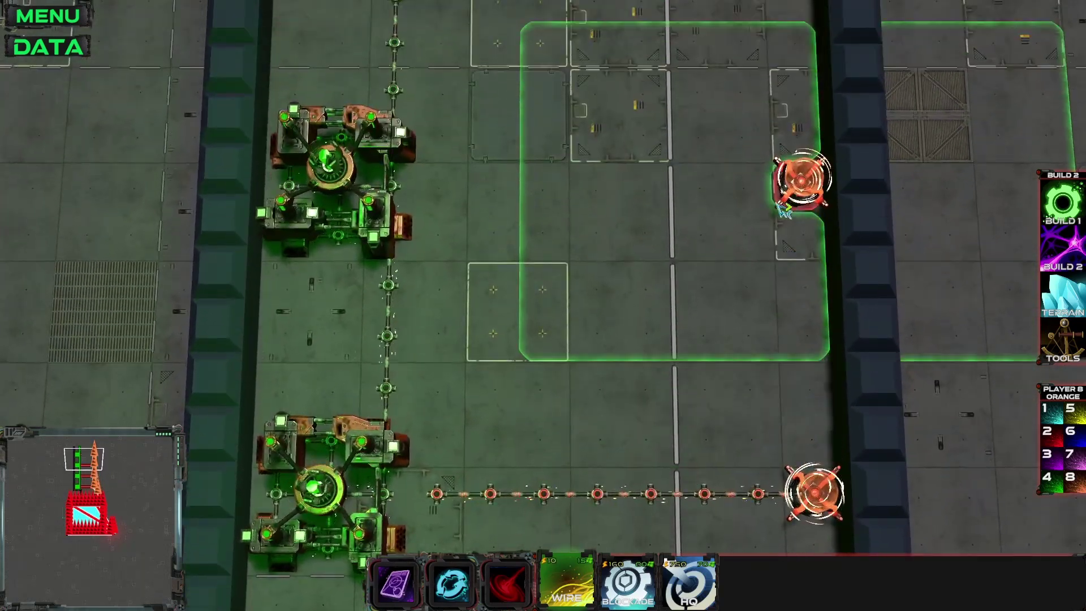
Run a matching orange wire line west from the northernmost corridor relay toward its lime HQ.
{"action": "left_click_drag", "start_coordinate": [445, 203], "coordinate": [446, 204]}
{"action": "key", "text": "w"}
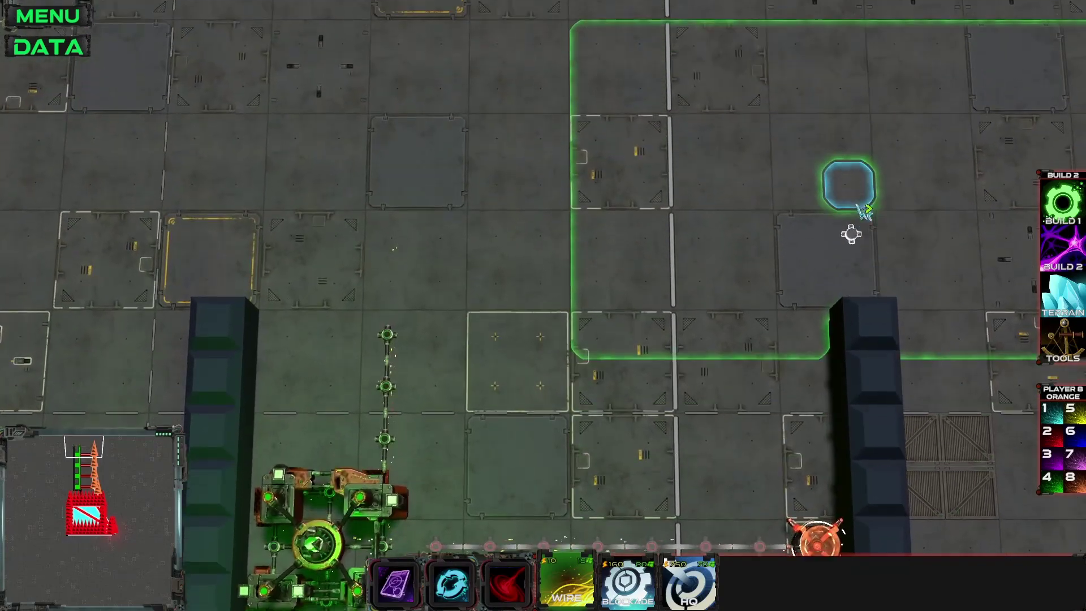
Examine the orange wire lines along the whole corridor, from its northern end down to the Player 8 Orange HQ.
{"action": "key", "text": "s"}
{"action": "key", "text": "w"}
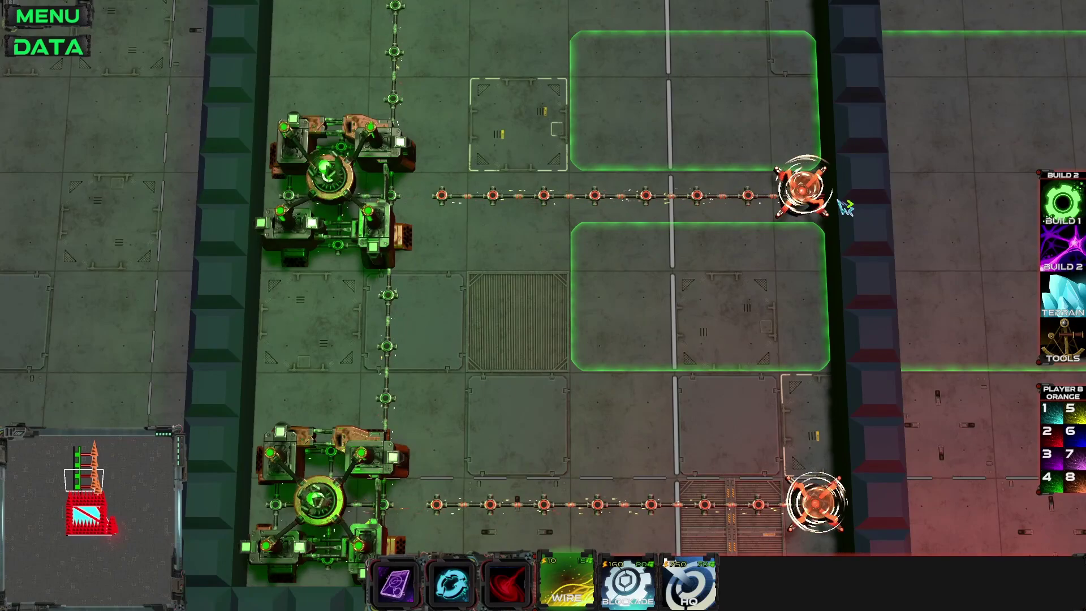
{"action": "key", "text": "w"}
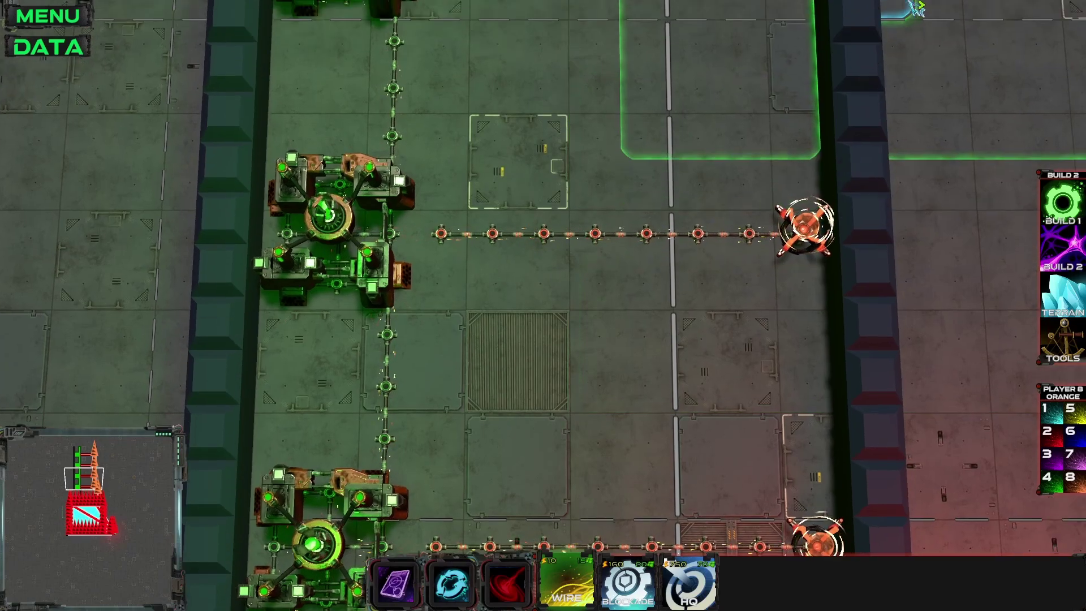
{"action": "key", "text": "w"}
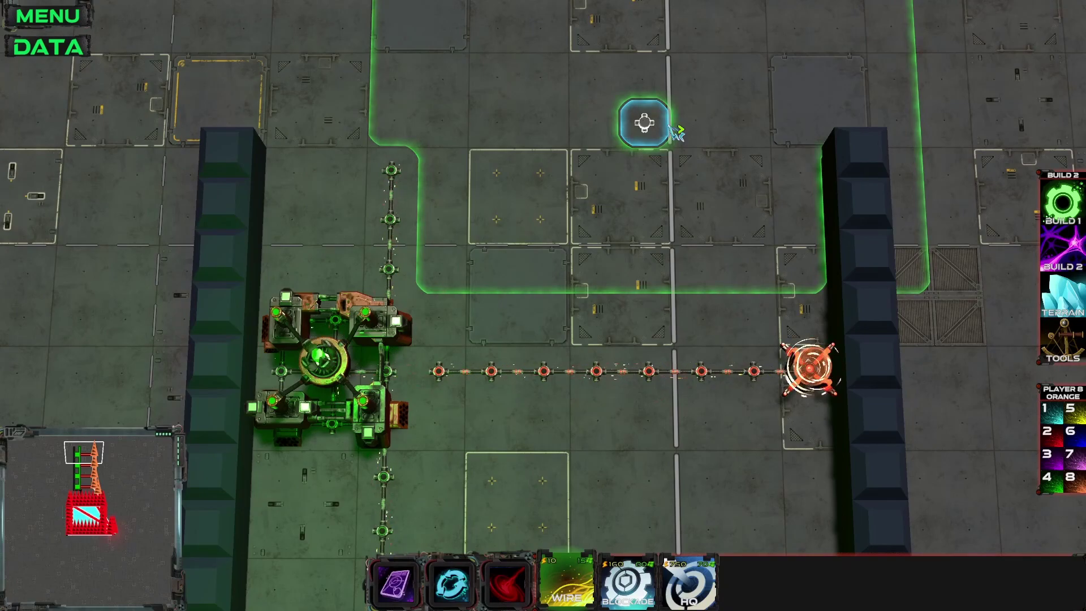
{"action": "key", "text": "s"}
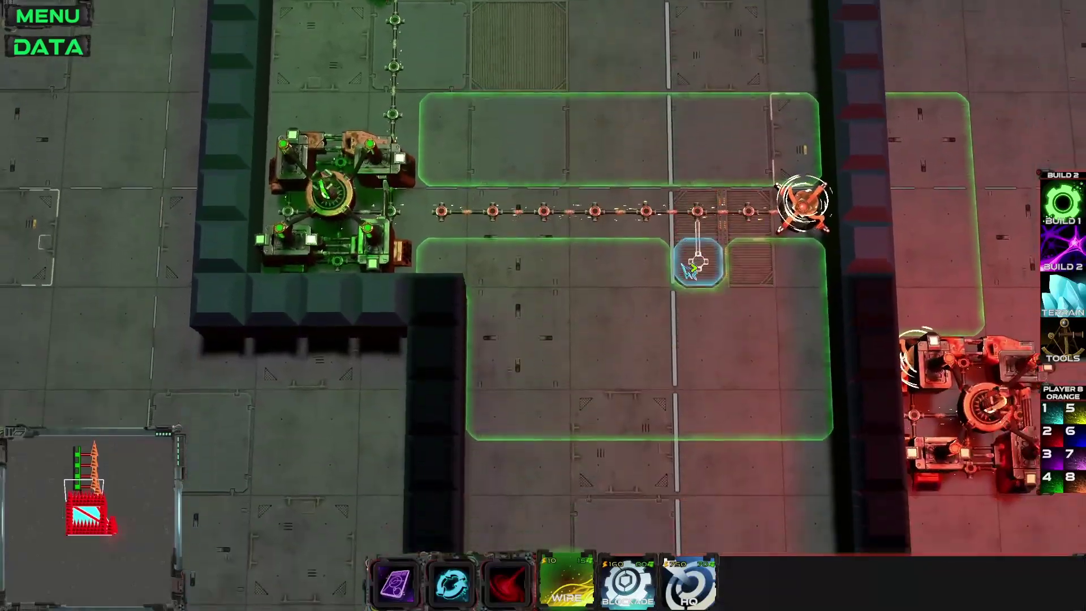
{"action": "key", "text": "s"}
{"action": "key", "text": "w"}
{"action": "left_click", "coordinate": [798, 239]}
{"action": "key", "text": "s"}
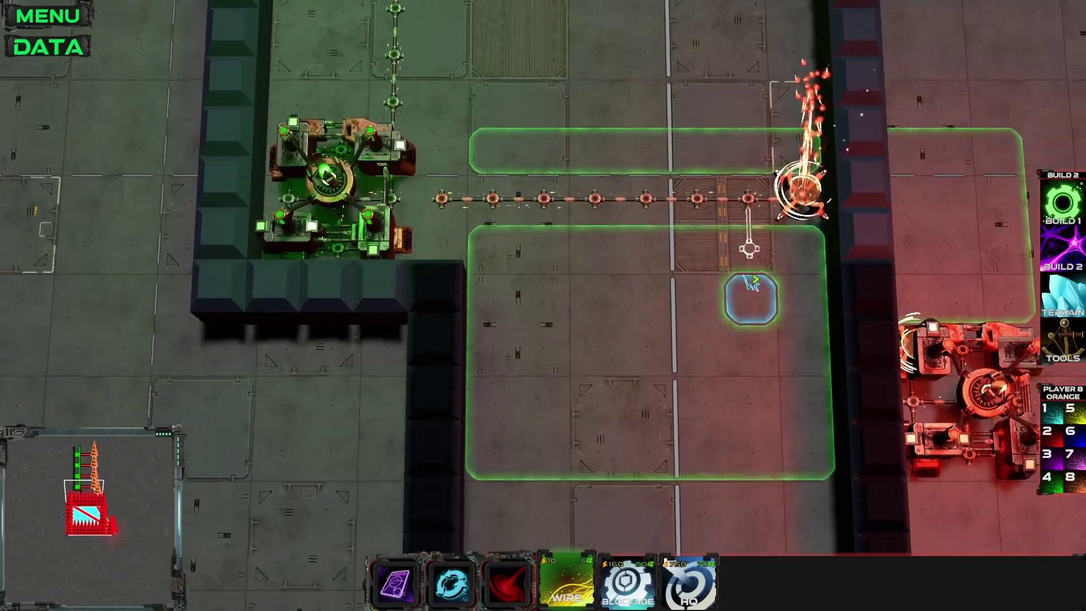
{"action": "key", "text": "w"}
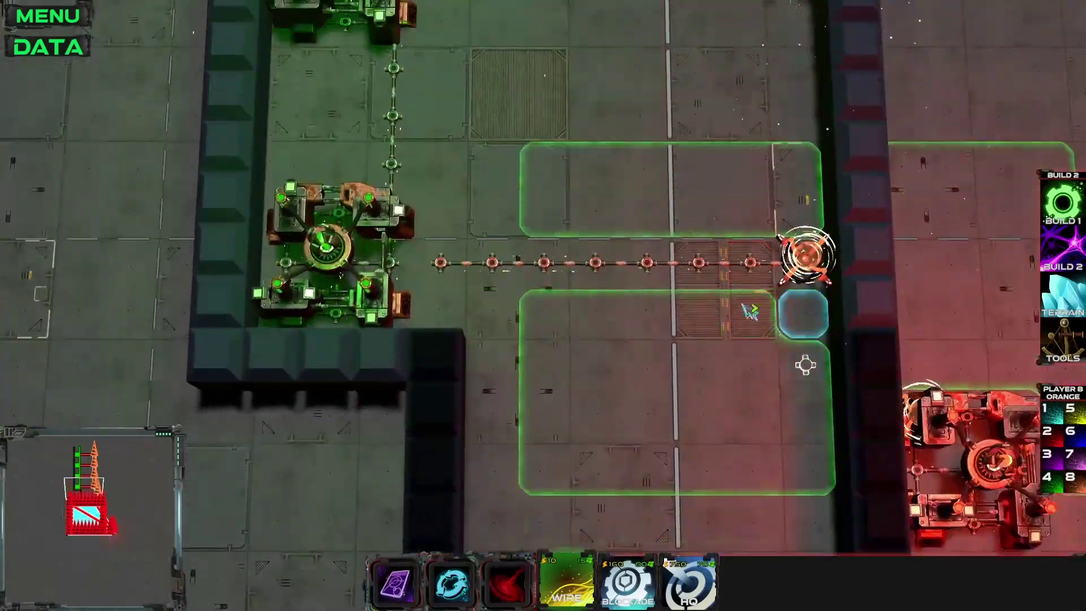
{"action": "key", "text": "a"}
{"action": "key", "text": "d"}
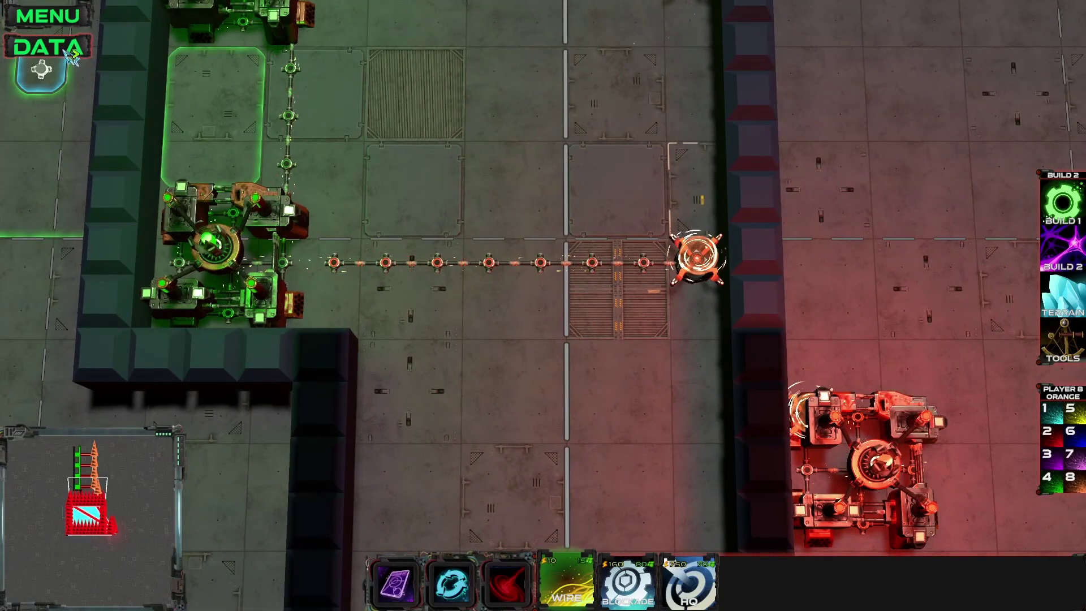
Create a new AI card deck named GreenPlayerDeck in the map data.
{"action": "left_click", "coordinate": [72, 57]}
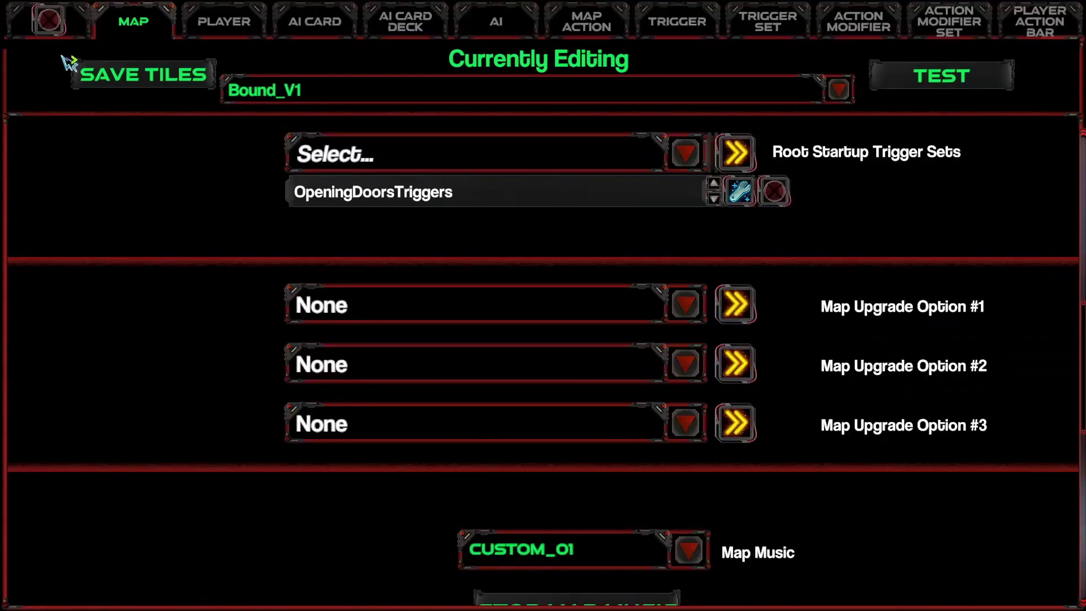
{"action": "left_click", "coordinate": [404, 25]}
{"action": "left_click", "coordinate": [947, 73]}
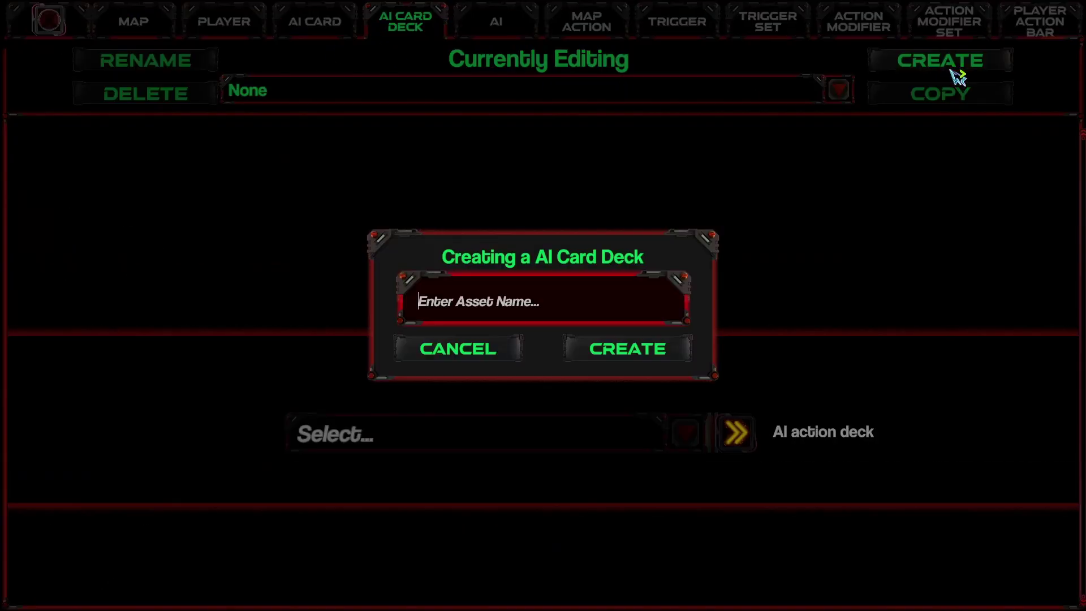
{"action": "type", "text": "GreenPlayerDeck"}
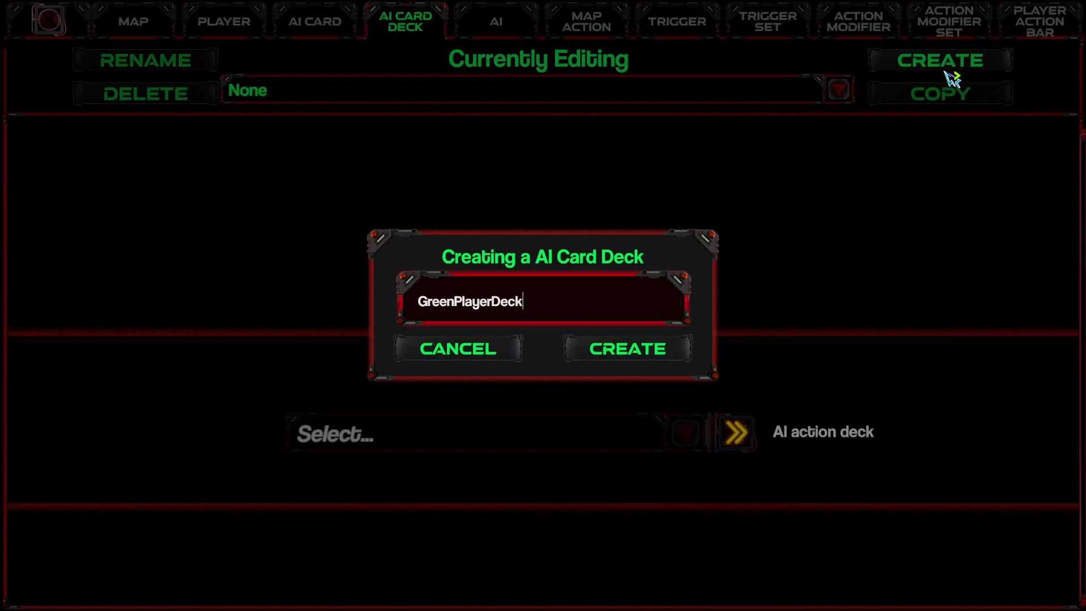
{"action": "left_click", "coordinate": [625, 351]}
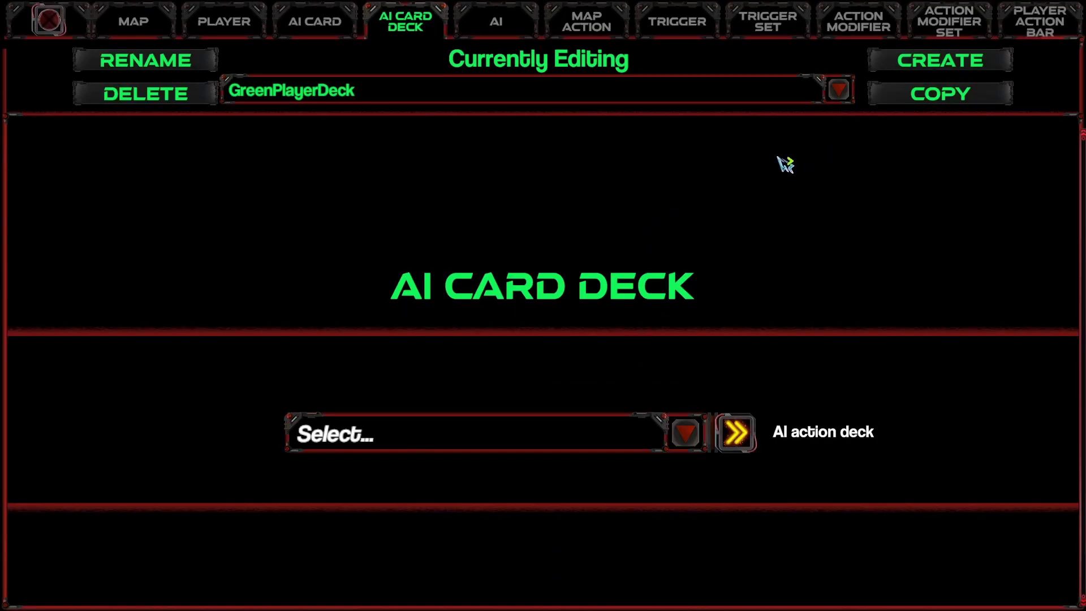
Return to the map and check the colour names of Players 4 and 8, leaving Player 8 selected.
{"action": "left_click", "coordinate": [942, 62]}
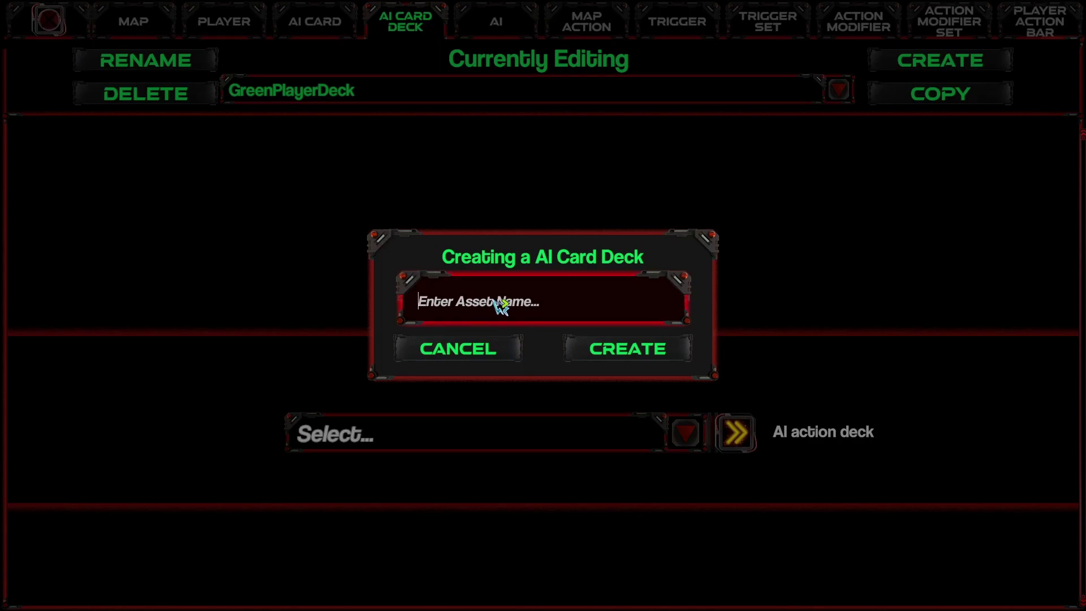
{"action": "left_click", "coordinate": [431, 352]}
{"action": "left_click", "coordinate": [48, 20]}
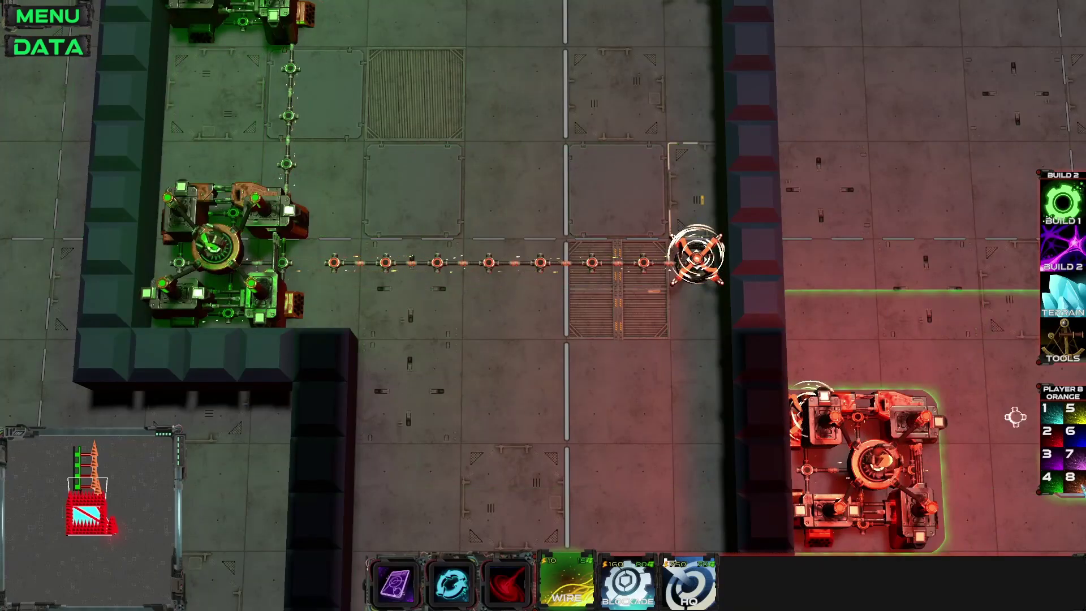
{"action": "left_click", "coordinate": [1056, 481]}
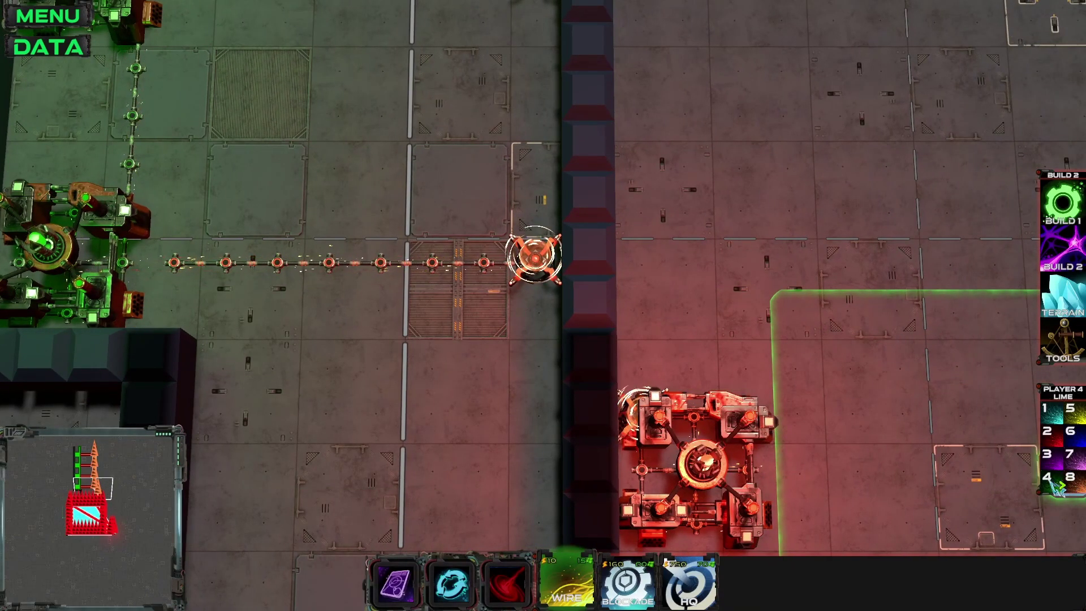
{"action": "left_click", "coordinate": [1068, 478]}
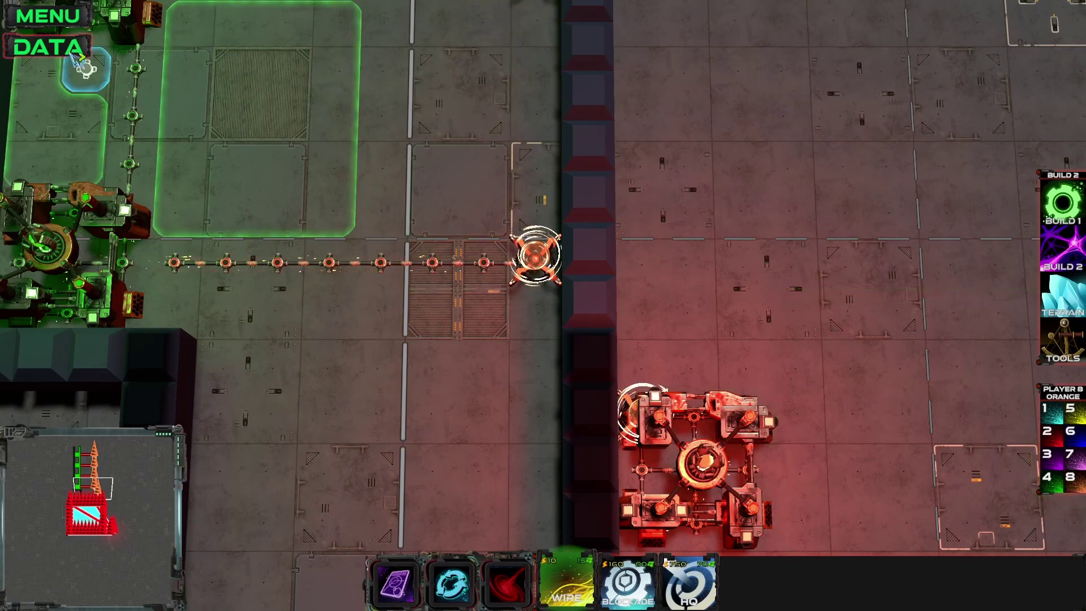
Rename the AI card deck GreenPlayerDeck as LimePlayerDeck.
{"action": "left_click", "coordinate": [79, 58]}
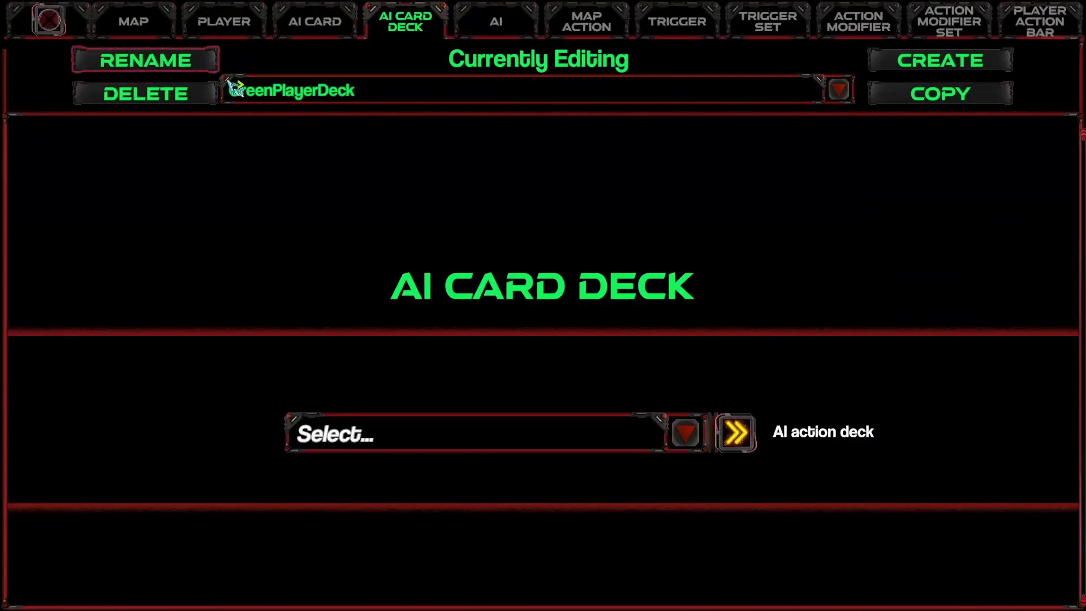
{"action": "left_click", "coordinate": [160, 65]}
{"action": "left_click", "coordinate": [454, 314]}
{"action": "key", "text": "shift+Home"}
{"action": "key", "text": "BackSpace"}
{"action": "type", "text": "Lime"}
{"action": "left_click", "coordinate": [674, 370]}
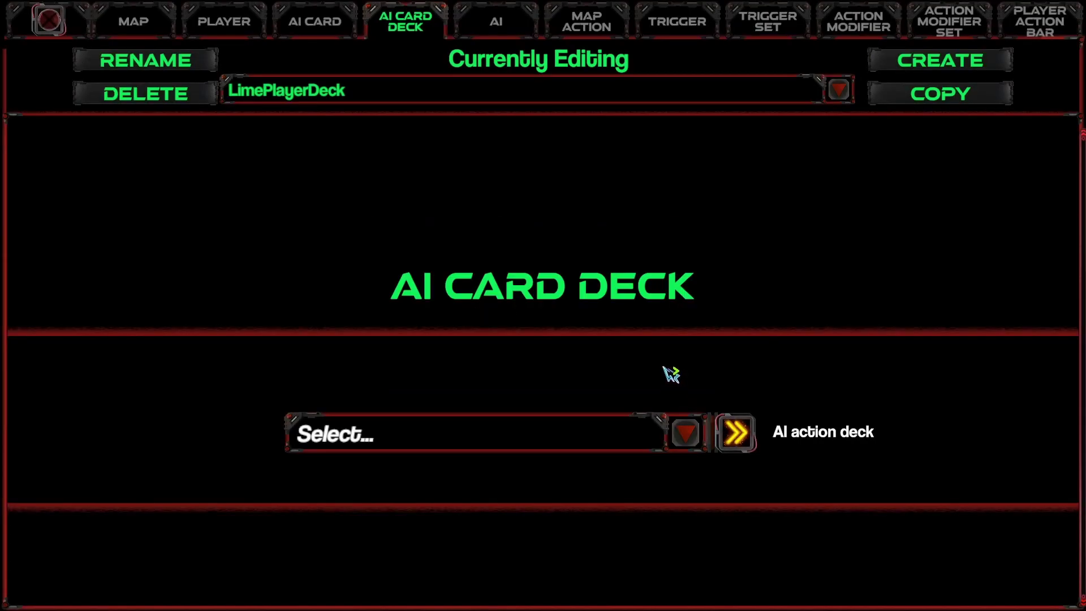
Create another AI card deck named OrangePlayerDeck.
{"action": "left_click", "coordinate": [965, 63]}
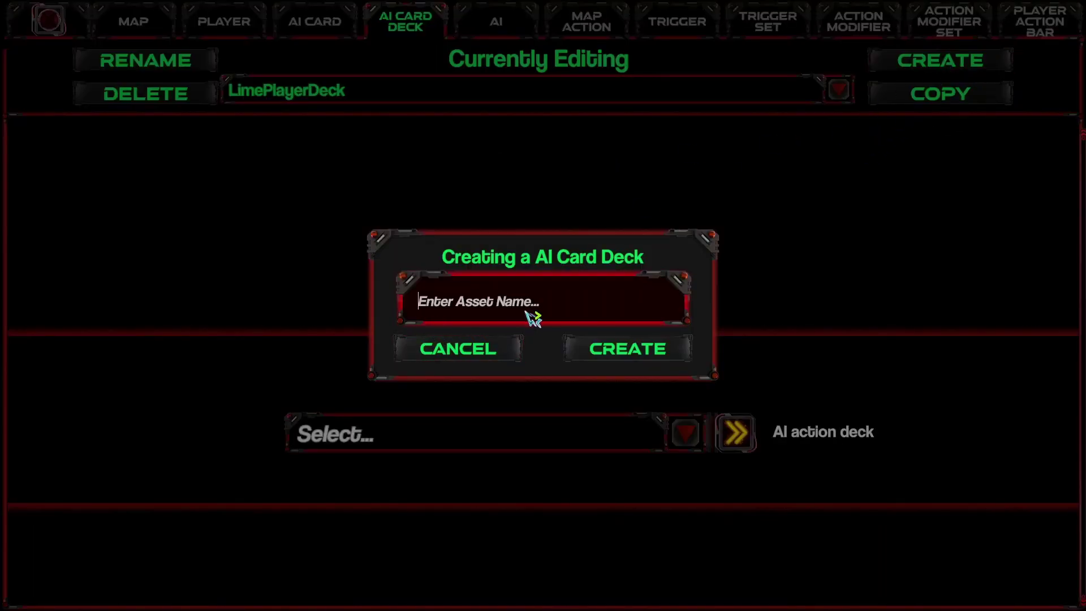
{"action": "type", "text": "o"}
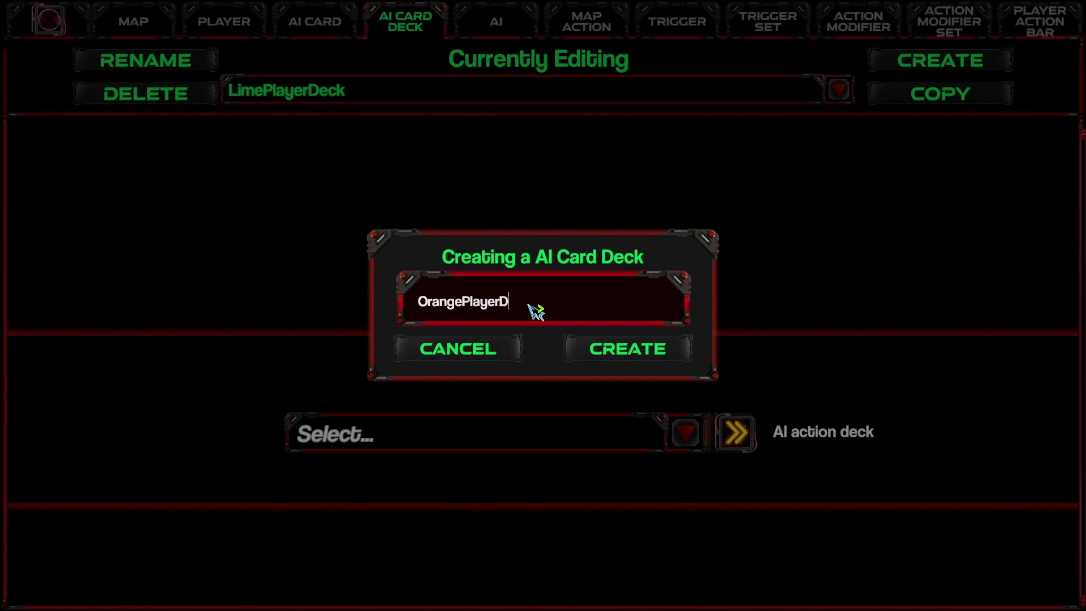
{"action": "left_click", "coordinate": [644, 356]}
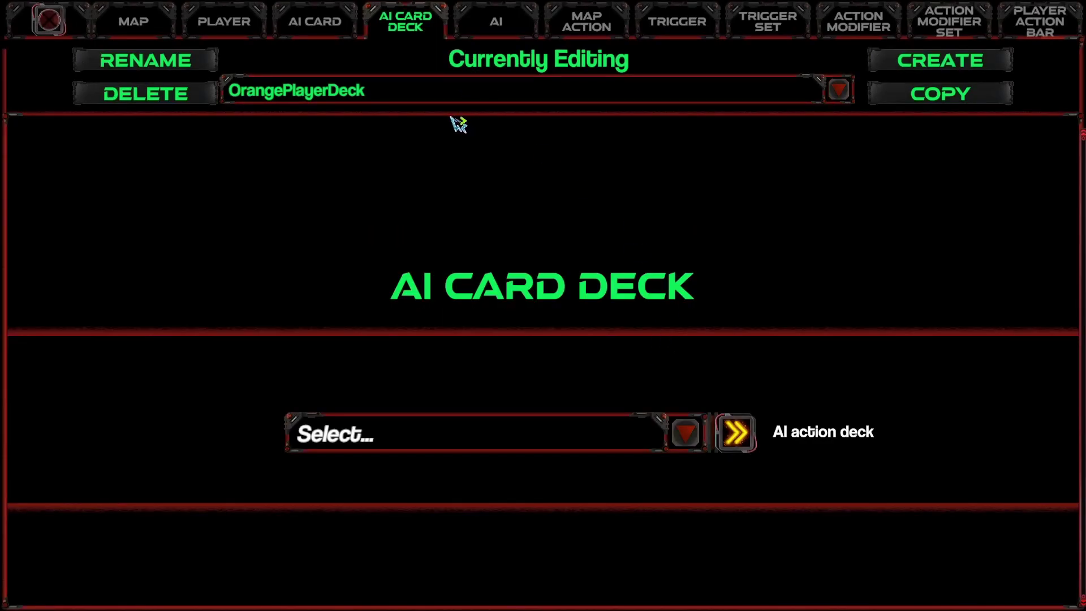
Review the existing AI cards and create a new one named OrangeWireRebuild with the Play Recorded type.
{"action": "left_click", "coordinate": [332, 26]}
{"action": "left_click", "coordinate": [356, 98]}
{"action": "left_click", "coordinate": [358, 97]}
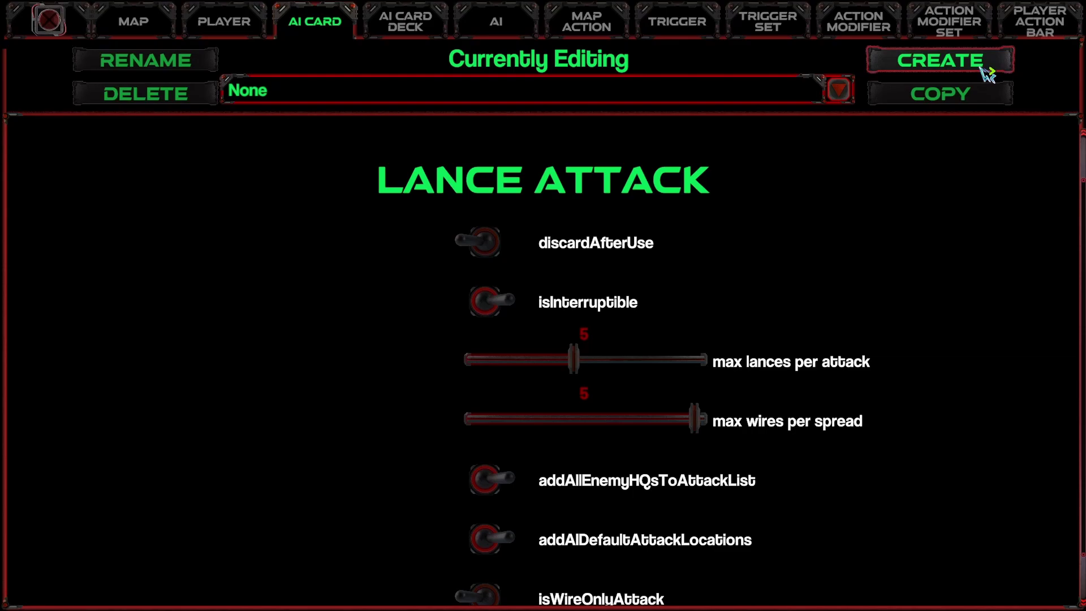
{"action": "left_click", "coordinate": [666, 100]}
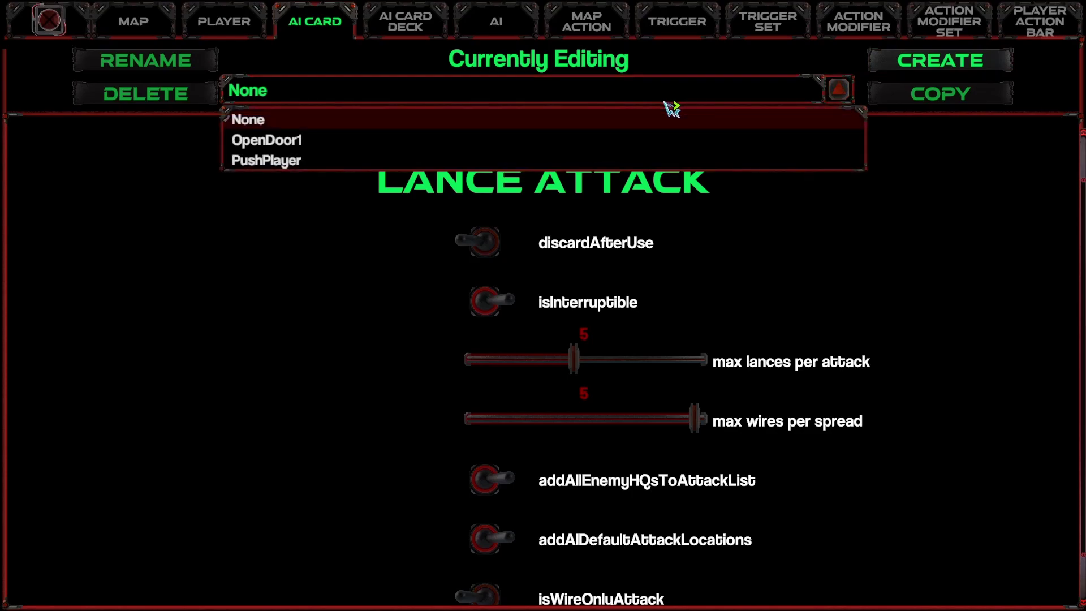
{"action": "left_click", "coordinate": [672, 107]}
{"action": "left_click", "coordinate": [947, 60]}
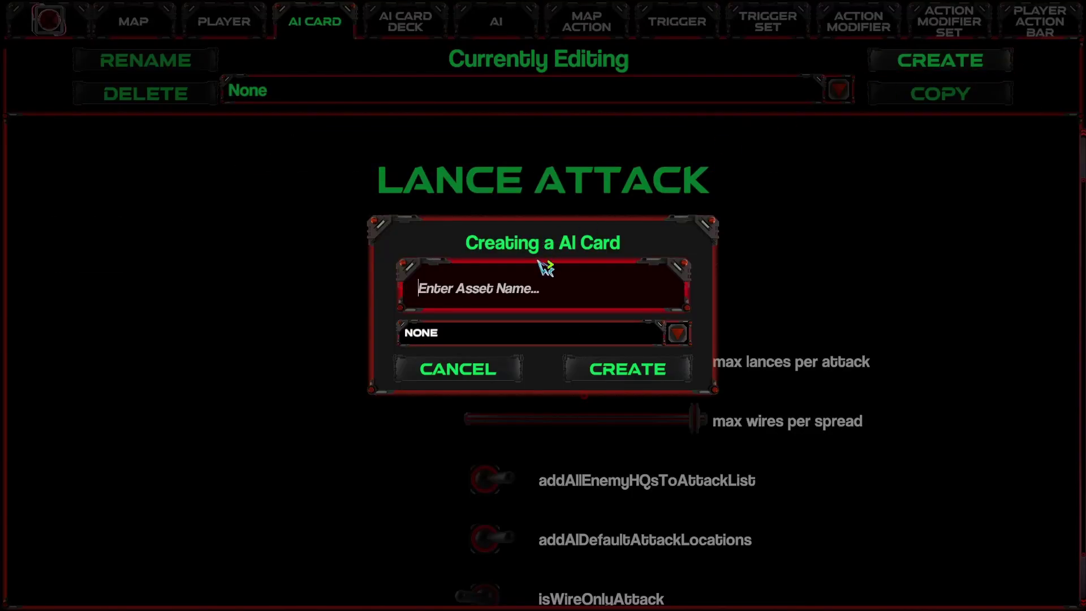
{"action": "type", "text": "Wire"}
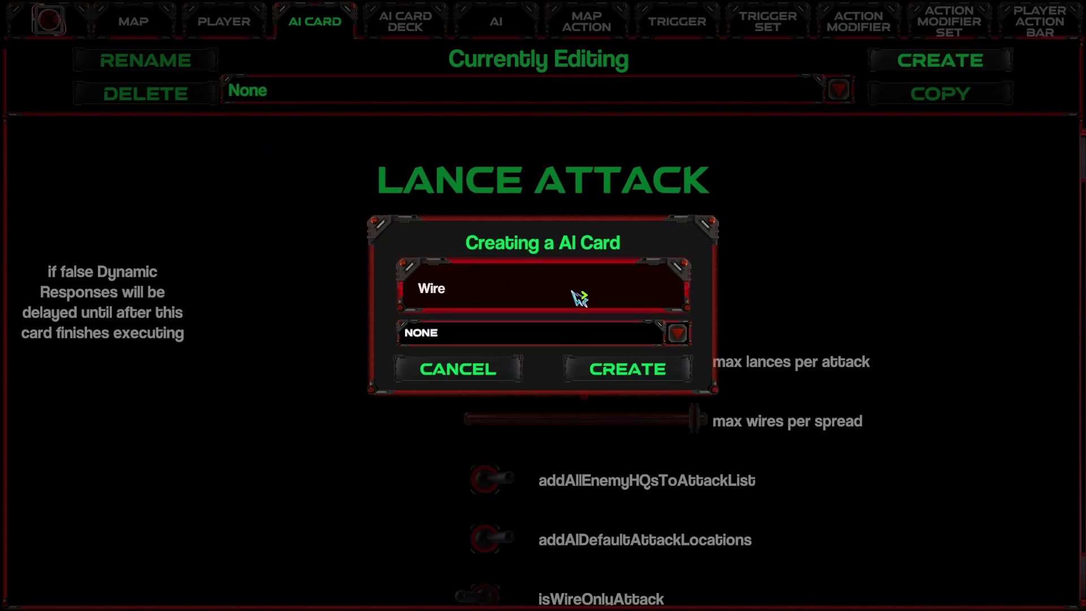
{"action": "key", "text": "BackSpace"}
{"action": "type", "text": "Orange"}
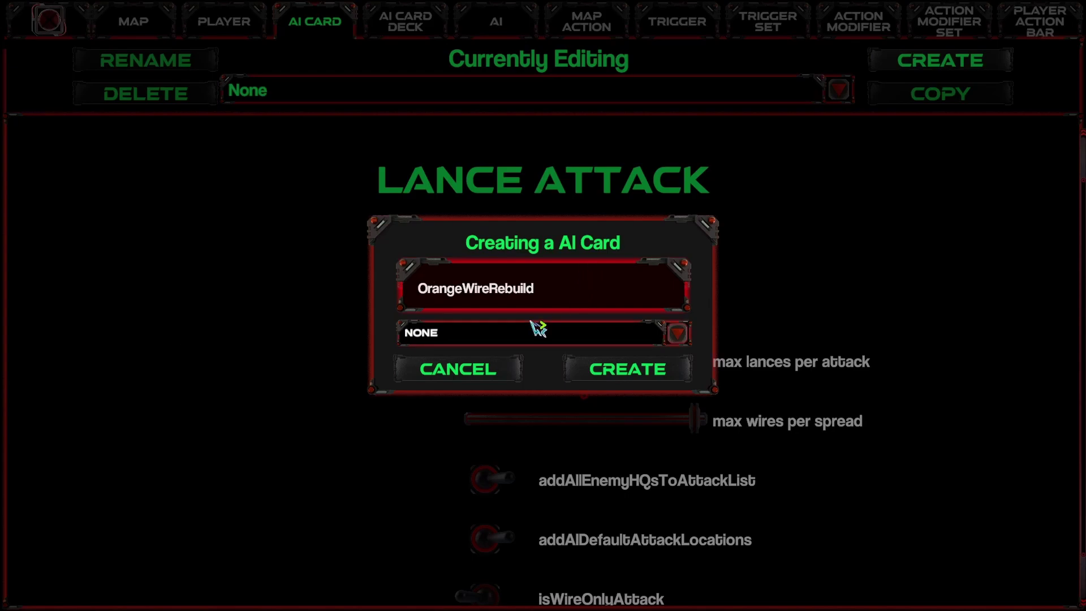
{"action": "left_click", "coordinate": [543, 333]}
{"action": "left_click", "coordinate": [471, 467]}
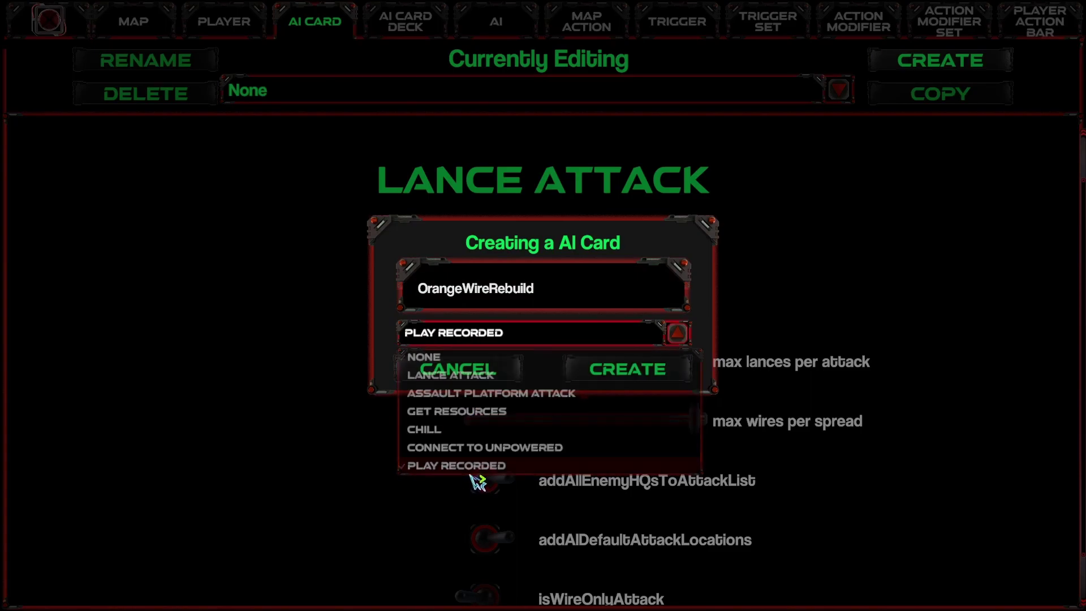
{"action": "left_click", "coordinate": [639, 375]}
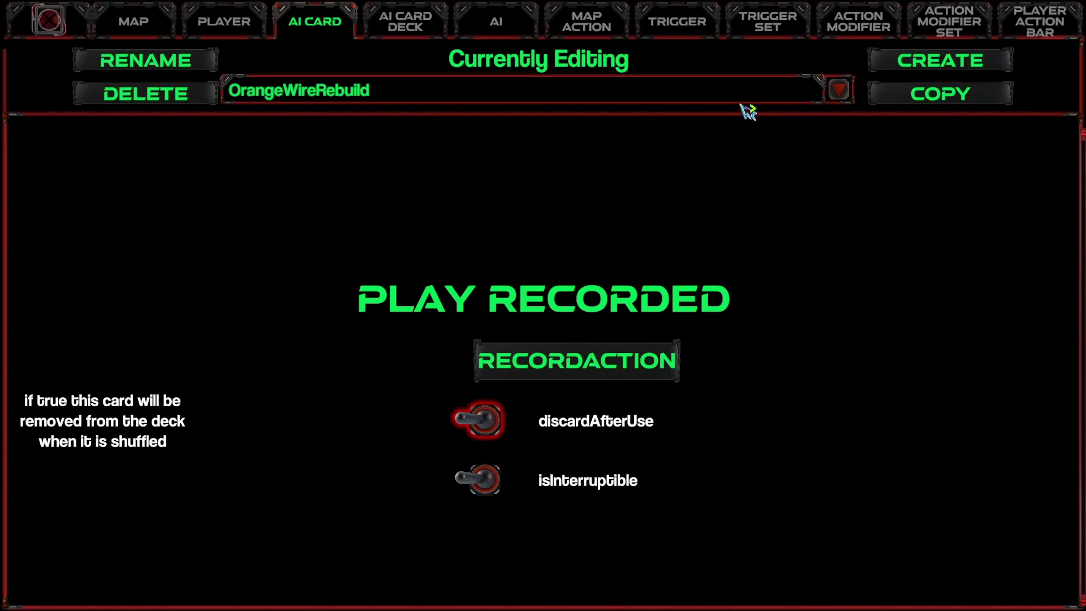
Create a Play Recorded AI card named LimeFireLasers and switch off its discardAfterUse option.
{"action": "left_click", "coordinate": [950, 61]}
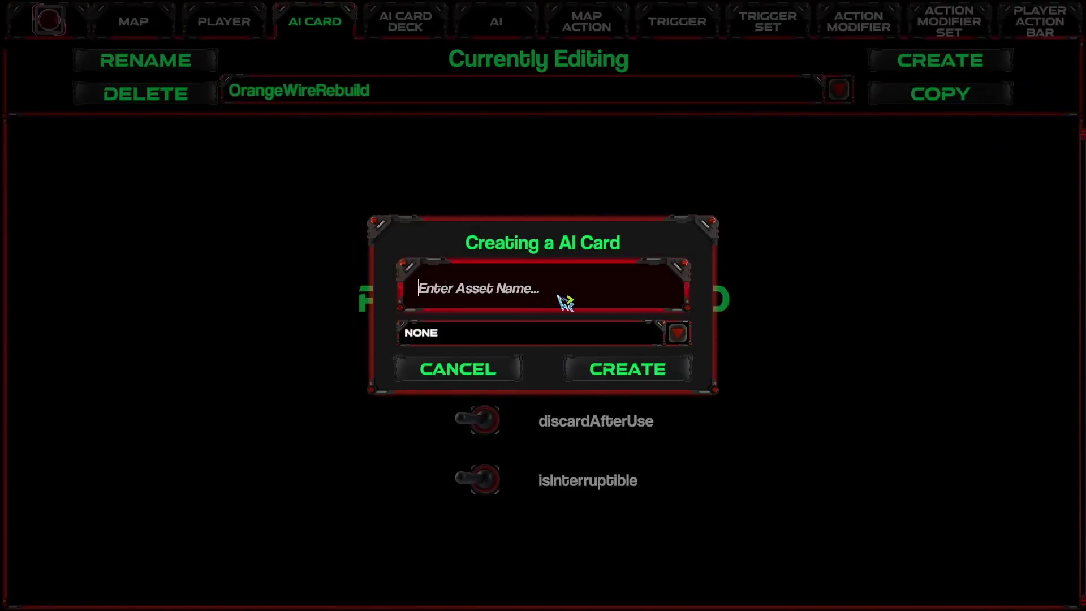
{"action": "left_click", "coordinate": [549, 294]}
{"action": "type", "text": "LimeFireLasers"}
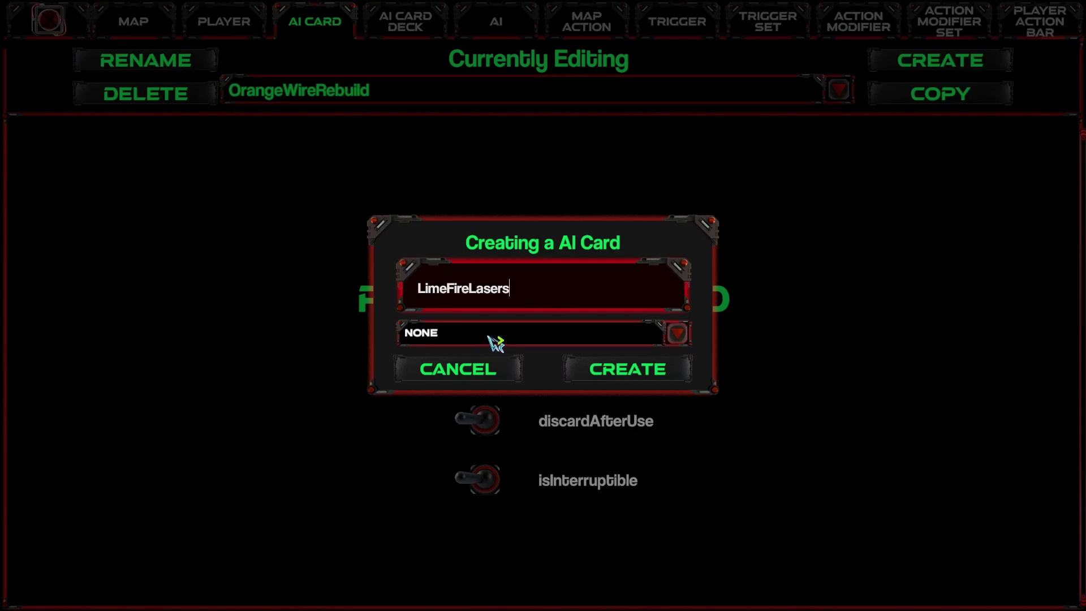
{"action": "left_click", "coordinate": [496, 333]}
{"action": "left_click", "coordinate": [474, 464]}
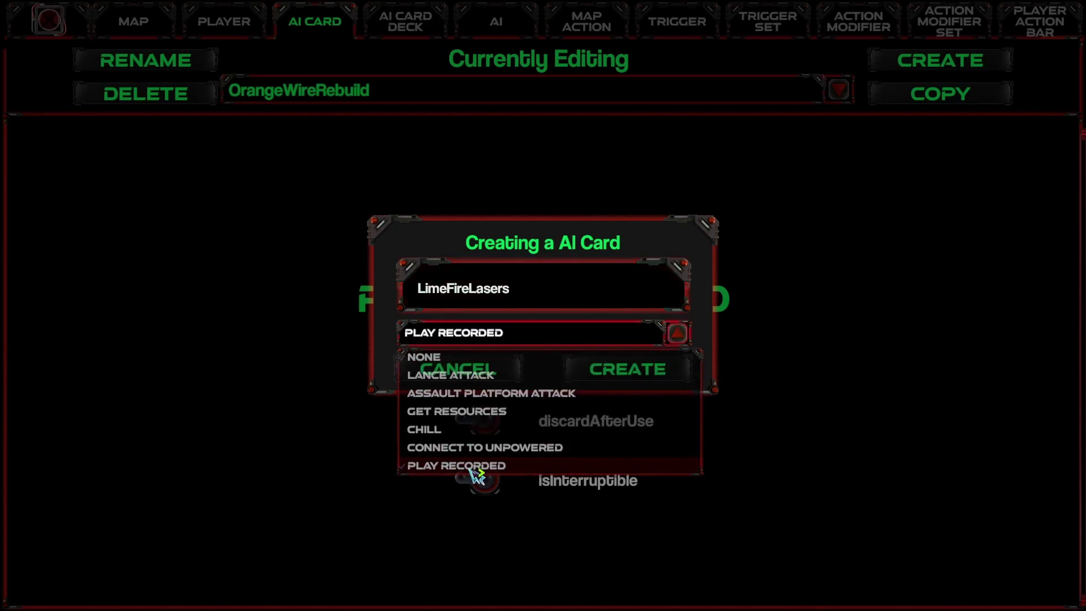
{"action": "left_click", "coordinate": [645, 379]}
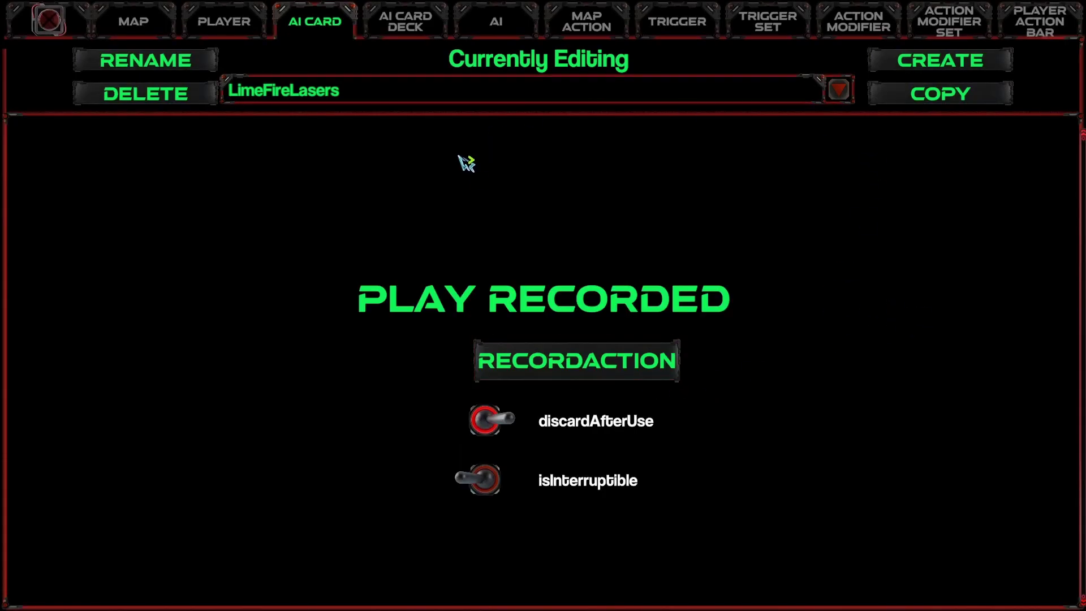
{"action": "left_click", "coordinate": [487, 419]}
Add the OrangeWireRebuild card to OrangePlayerDeck's AI action deck and open the list of existing decks.
{"action": "left_click", "coordinate": [425, 35]}
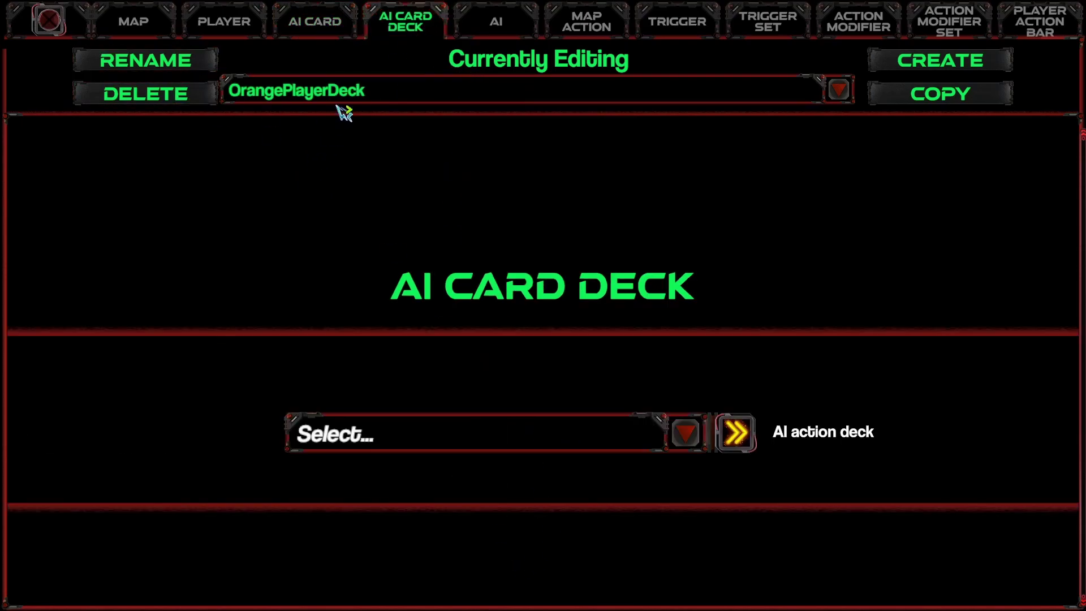
{"action": "left_click", "coordinate": [526, 438]}
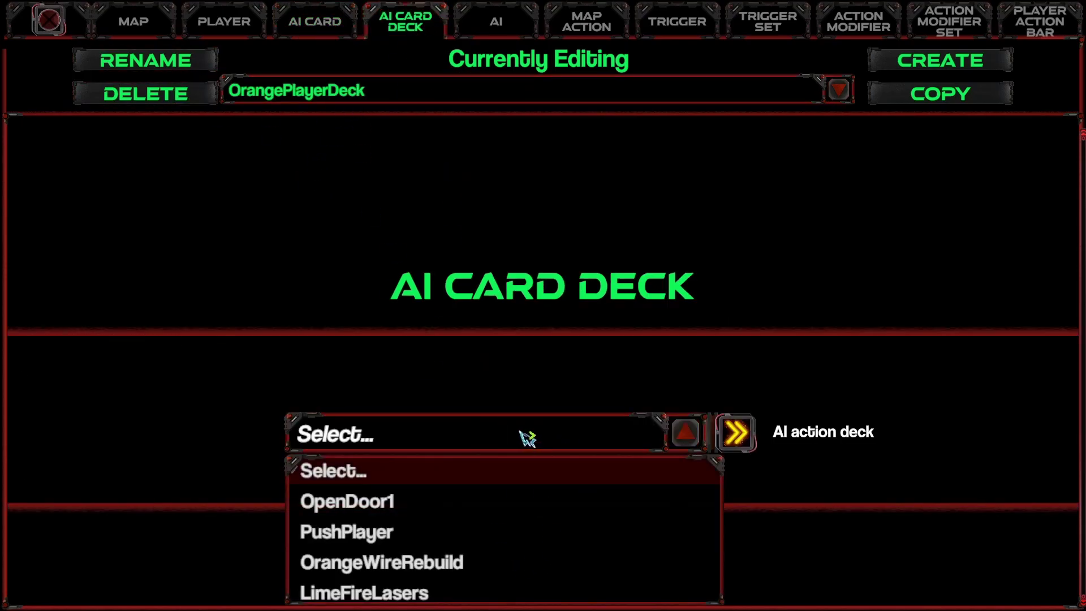
{"action": "left_click", "coordinate": [436, 574]}
{"action": "left_click", "coordinate": [388, 99]}
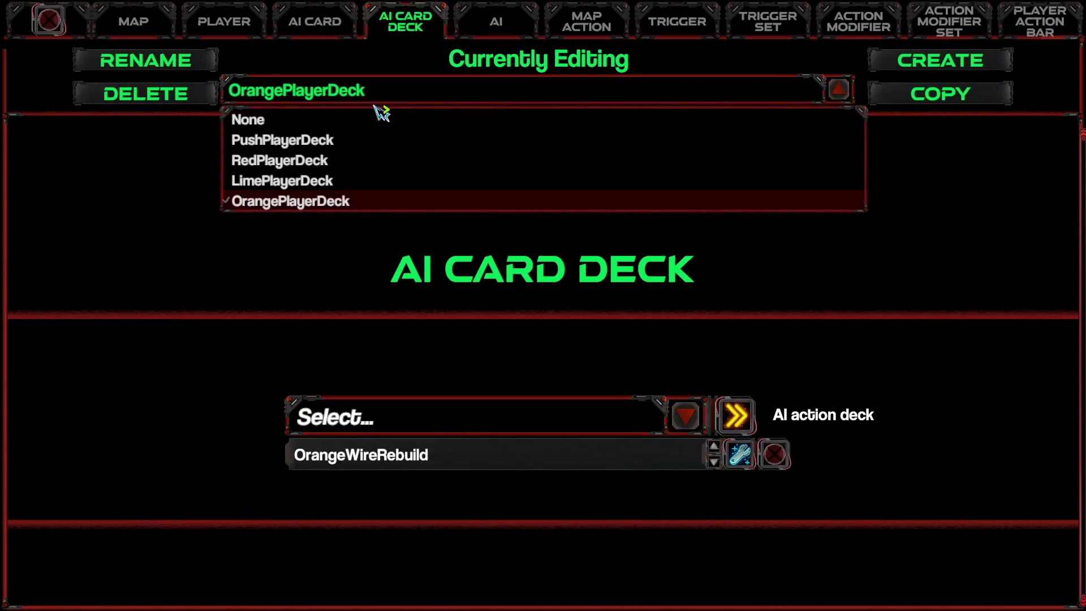
Add the LimeFireLasers card to LimePlayerDeck's AI action deck.
{"action": "left_click", "coordinate": [320, 181]}
{"action": "left_click", "coordinate": [443, 435]}
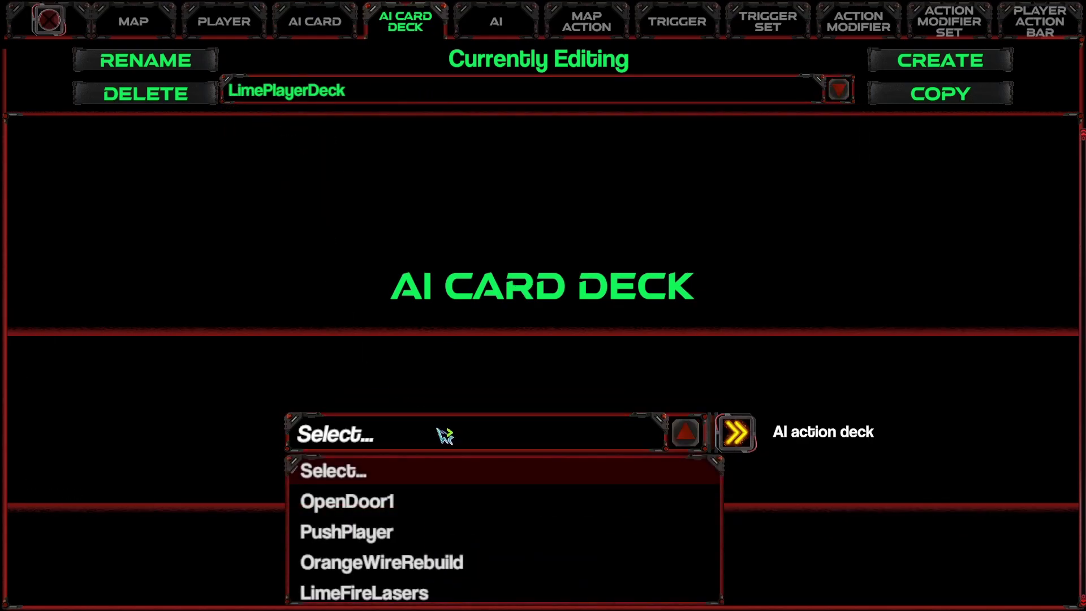
{"action": "left_click", "coordinate": [390, 594]}
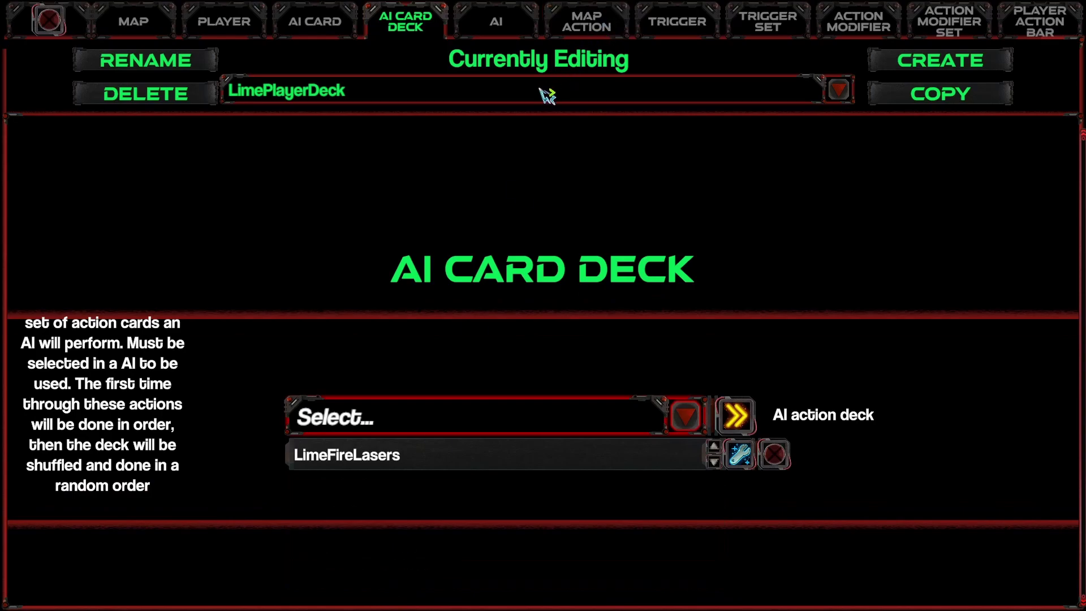
Create a new AI named LimeAI.
{"action": "left_click", "coordinate": [499, 21]}
{"action": "left_click", "coordinate": [364, 97]}
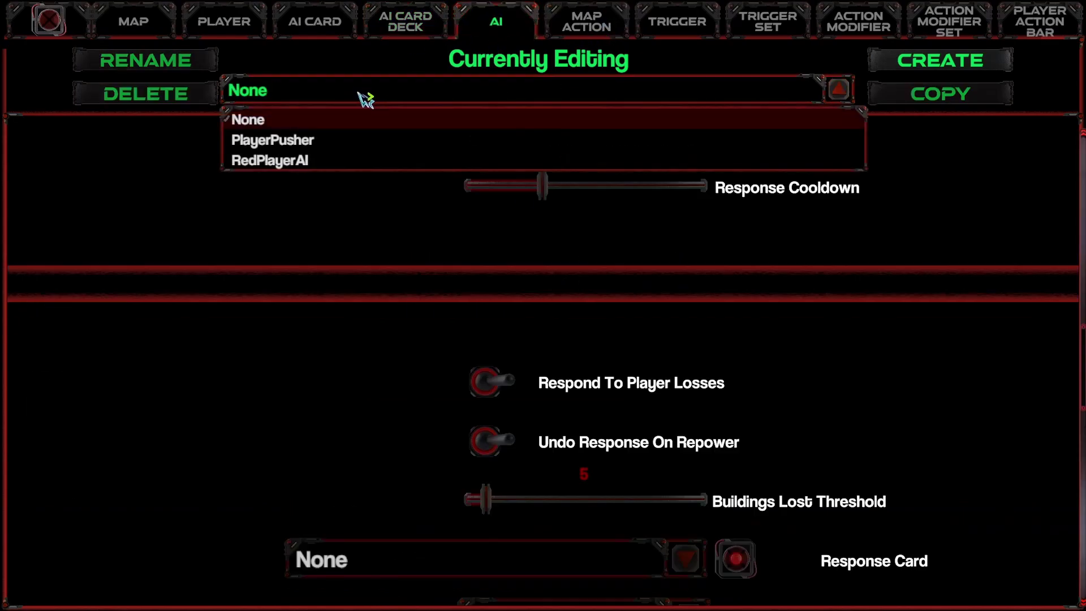
{"action": "left_click", "coordinate": [973, 68]}
{"action": "left_click", "coordinate": [973, 69]}
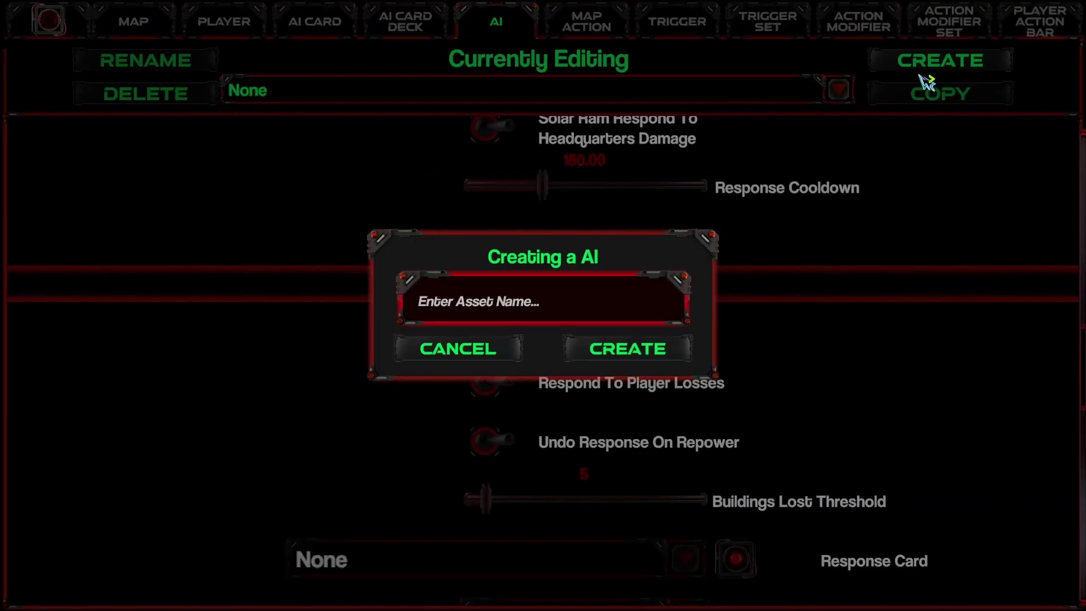
{"action": "type", "text": "LimeAI"}
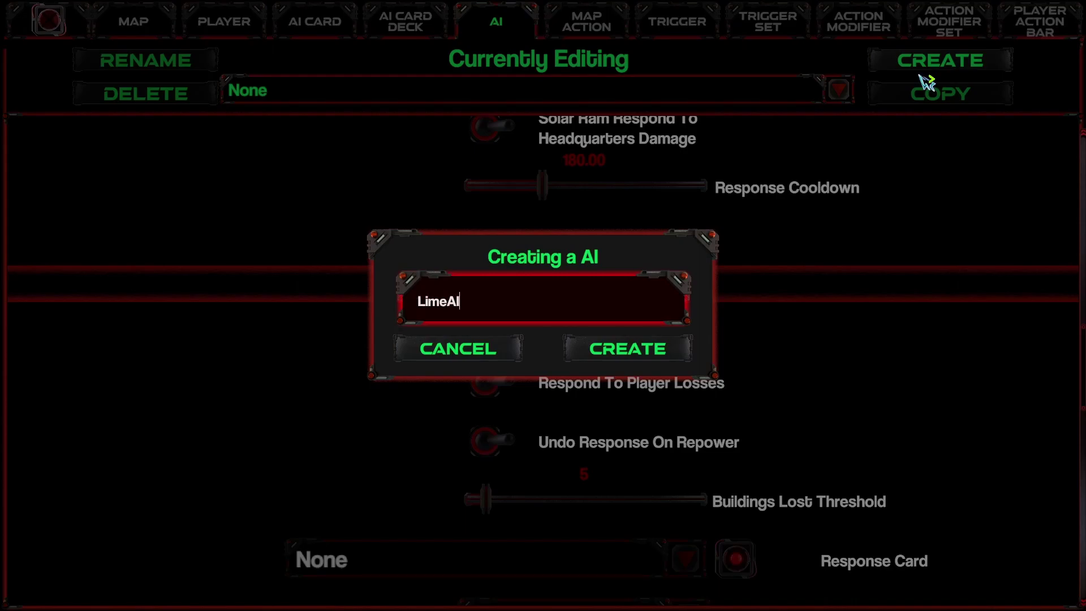
{"action": "left_click", "coordinate": [651, 342]}
Switch off LimeAI's Respond To Player Losses option.
{"action": "scroll", "coordinate": [800, 290], "scroll_direction": "up", "scroll_amount": 3}
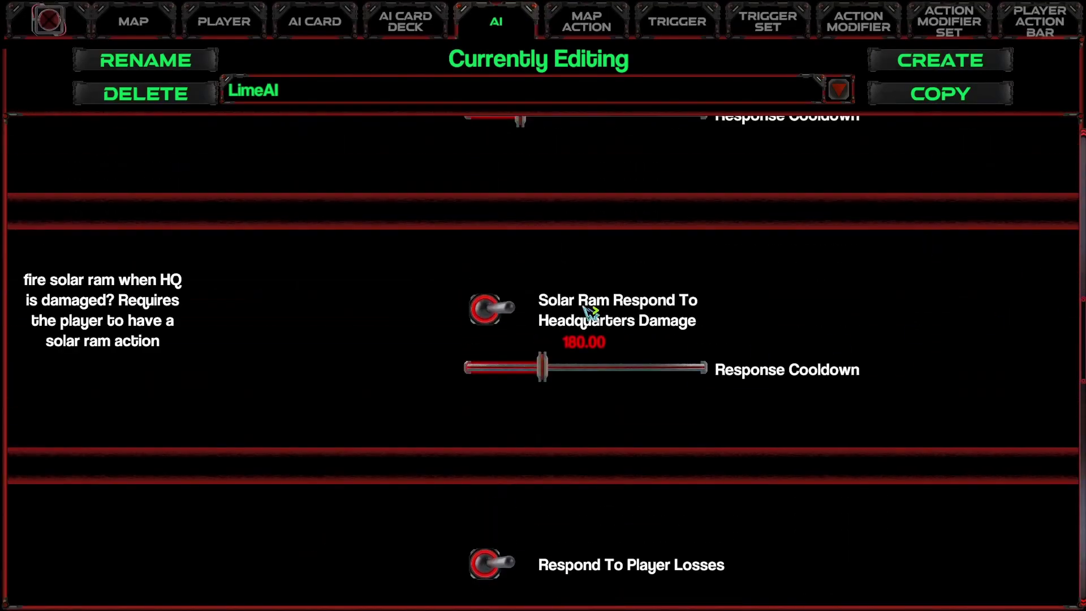
{"action": "scroll", "coordinate": [549, 538], "scroll_direction": "down", "scroll_amount": 5}
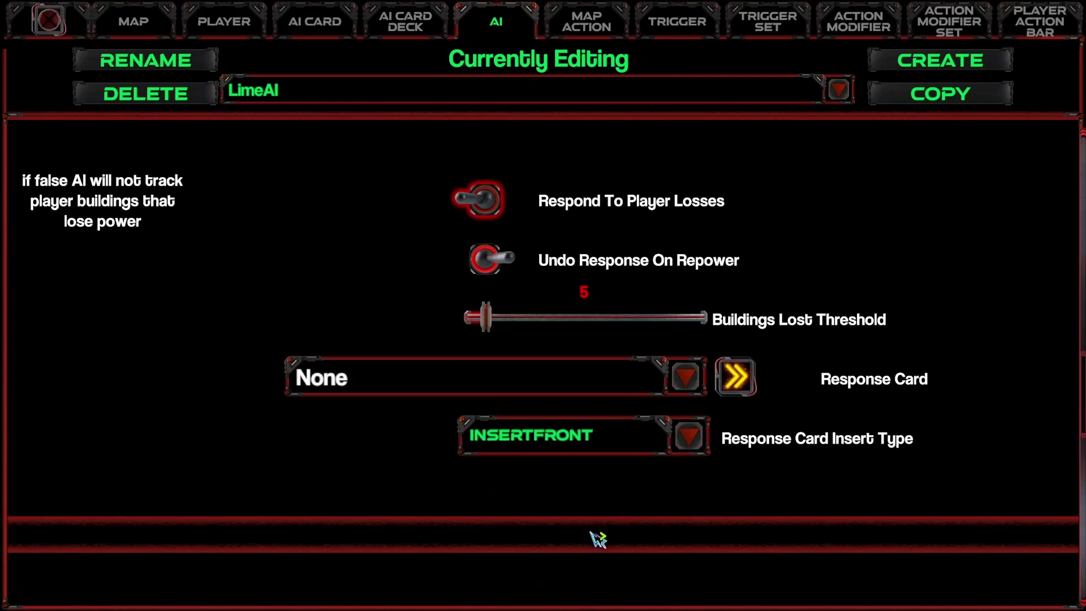
{"action": "scroll", "coordinate": [1024, 475], "scroll_direction": "down", "scroll_amount": 1}
{"action": "scroll", "coordinate": [543, 340], "scroll_direction": "up", "scroll_amount": 6}
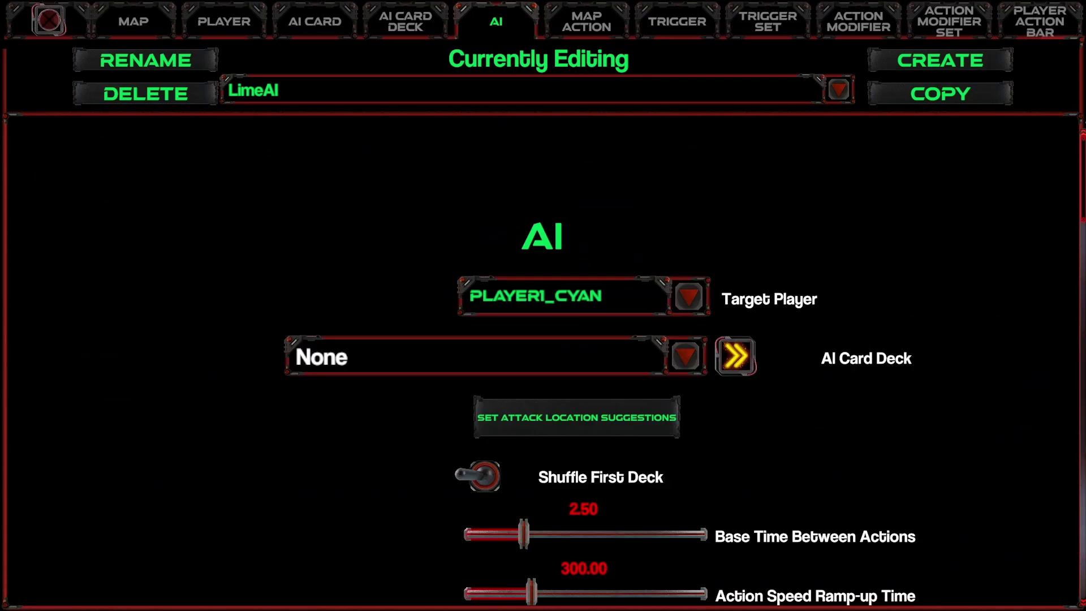
Set LimeAI's Base Time Between Actions to 0.45 and its Action Speed Ramp-up Time to 0.00.
{"action": "scroll", "coordinate": [837, 411], "scroll_direction": "down", "scroll_amount": 1}
{"action": "left_click_drag", "start_coordinate": [537, 453], "coordinate": [322, 468]}
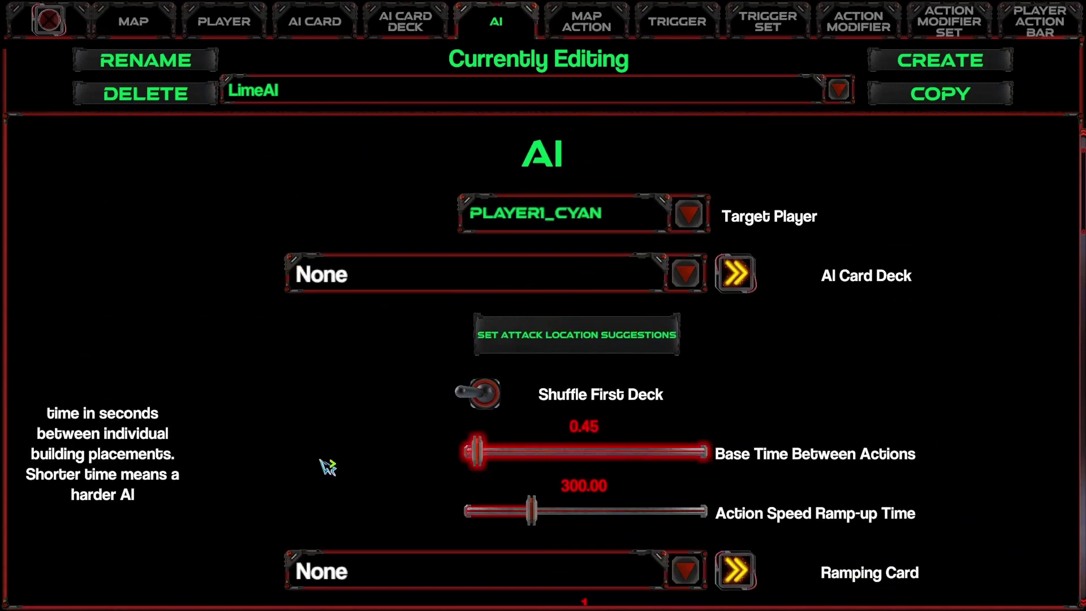
{"action": "left_click_drag", "start_coordinate": [531, 512], "coordinate": [363, 524]}
{"action": "scroll", "coordinate": [785, 406], "scroll_direction": "down", "scroll_amount": 1}
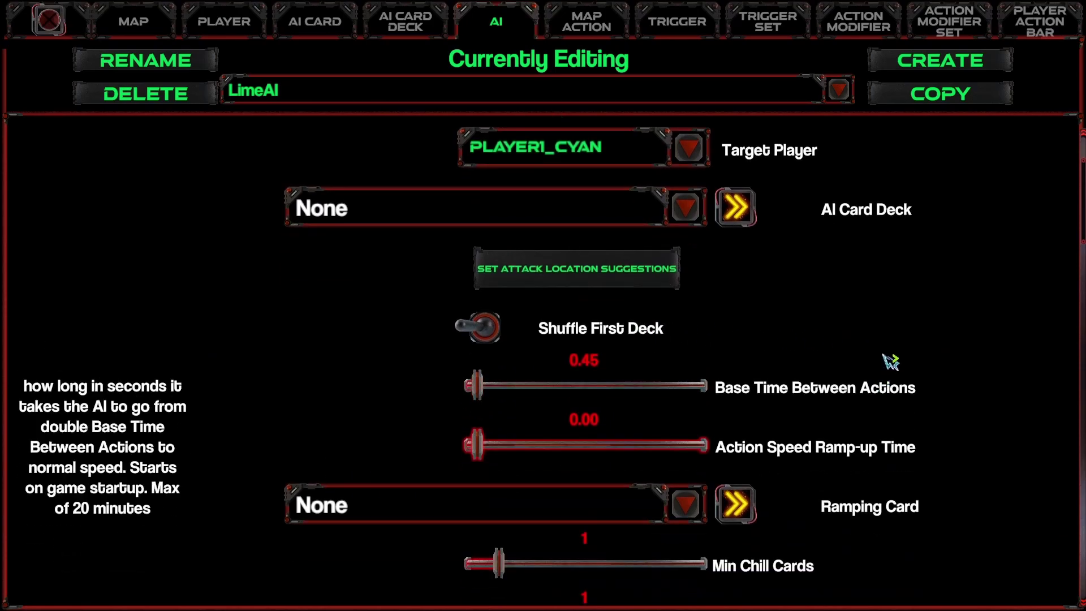
Assign LimePlayerDeck as LimeAI's AI card deck.
{"action": "scroll", "coordinate": [865, 359], "scroll_direction": "up", "scroll_amount": 1}
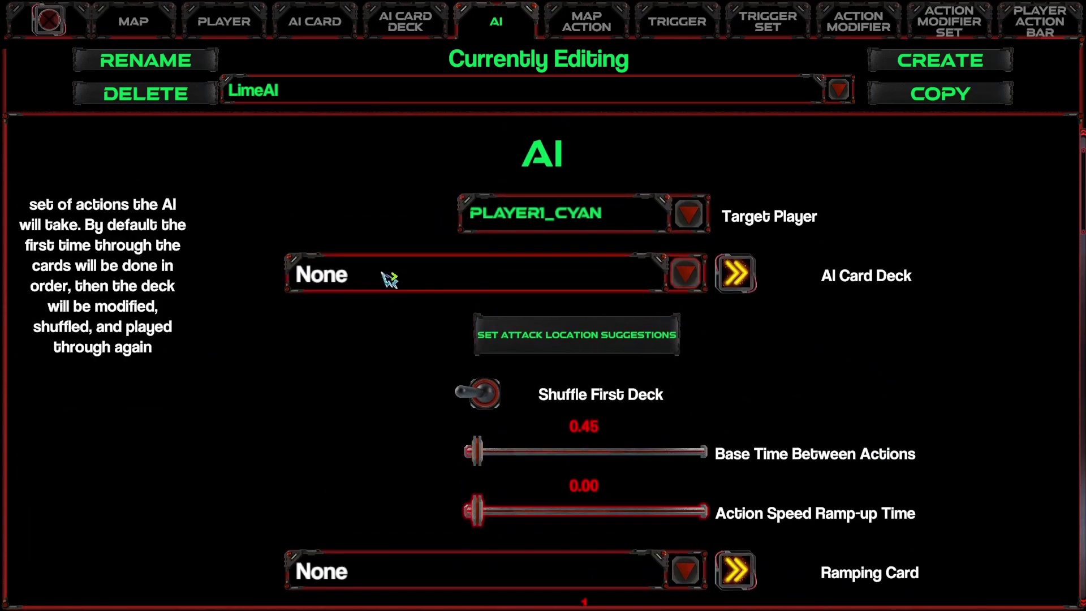
{"action": "left_click", "coordinate": [438, 278]}
{"action": "left_click", "coordinate": [379, 402]}
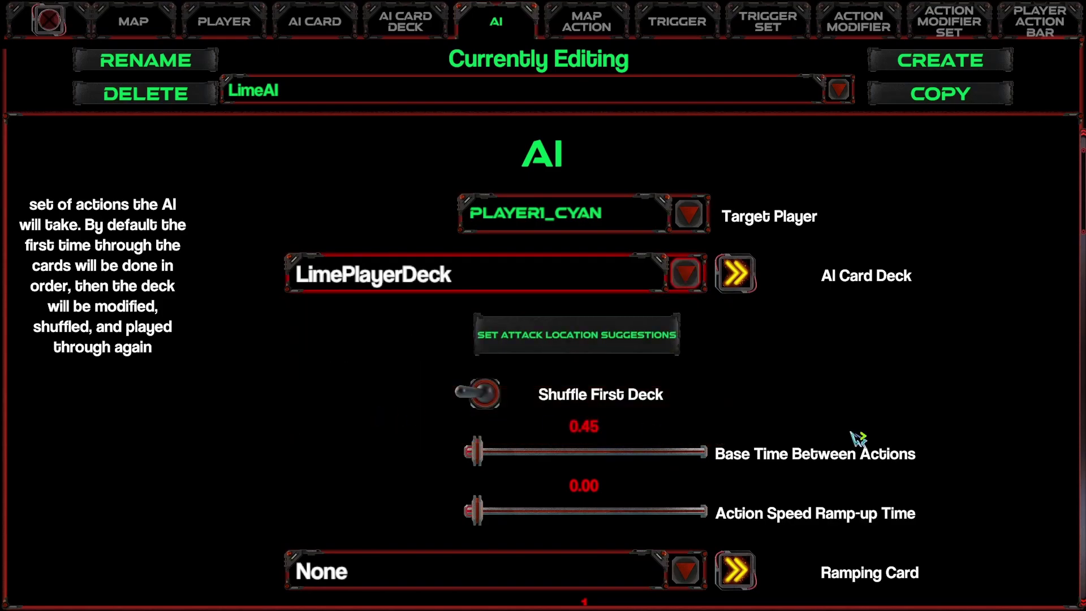
Check LimeAI's remaining settings and copy it as a new AI named OrangeAI.
{"action": "scroll", "coordinate": [952, 465], "scroll_direction": "down", "scroll_amount": 4}
{"action": "scroll", "coordinate": [1081, 269], "scroll_direction": "down", "scroll_amount": 8}
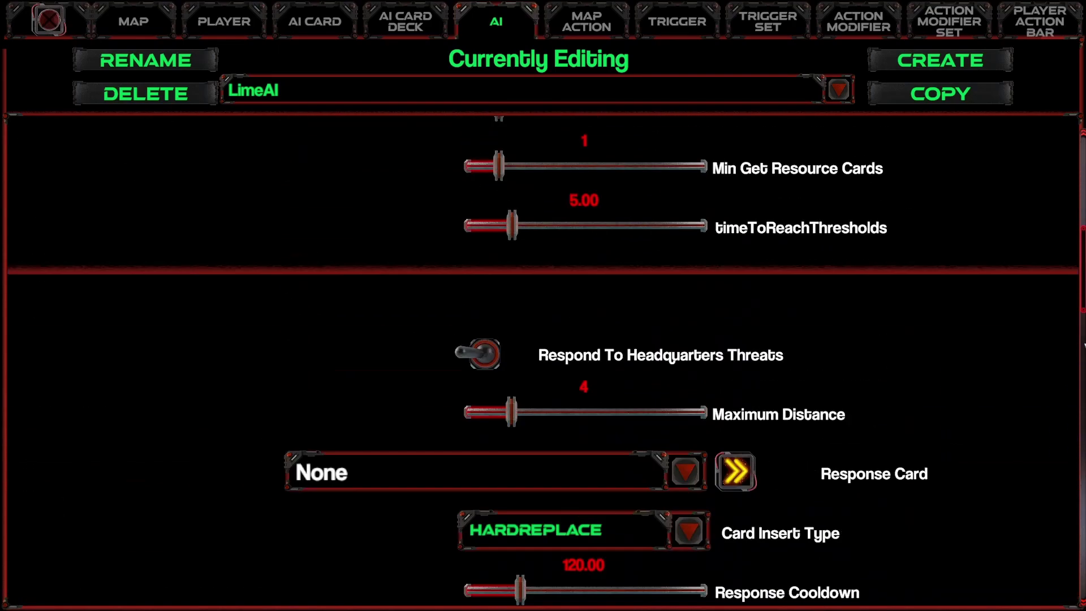
{"action": "scroll", "coordinate": [1082, 268], "scroll_direction": "up", "scroll_amount": 5}
{"action": "scroll", "coordinate": [1081, 268], "scroll_direction": "up", "scroll_amount": 5}
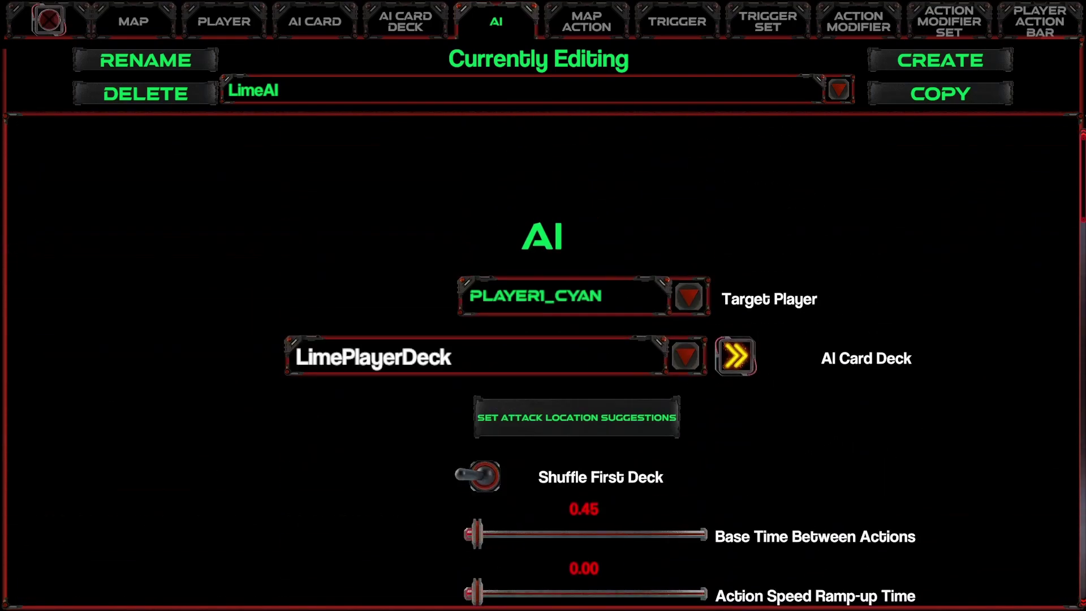
{"action": "left_click", "coordinate": [941, 97]}
{"action": "left_click", "coordinate": [450, 319]}
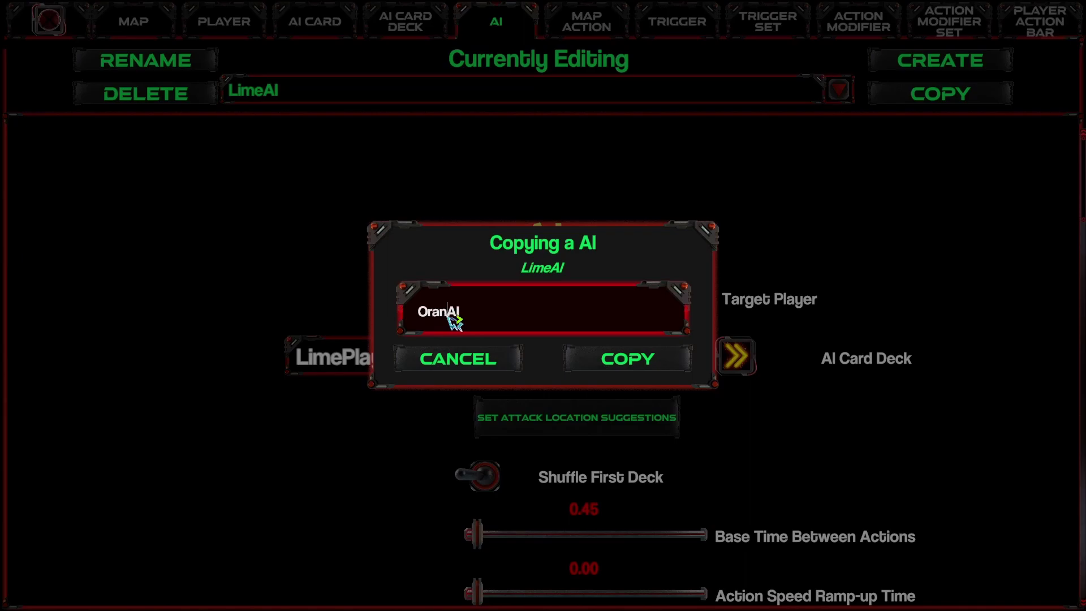
{"action": "type", "text": "Orange"}
{"action": "left_click", "coordinate": [659, 368]}
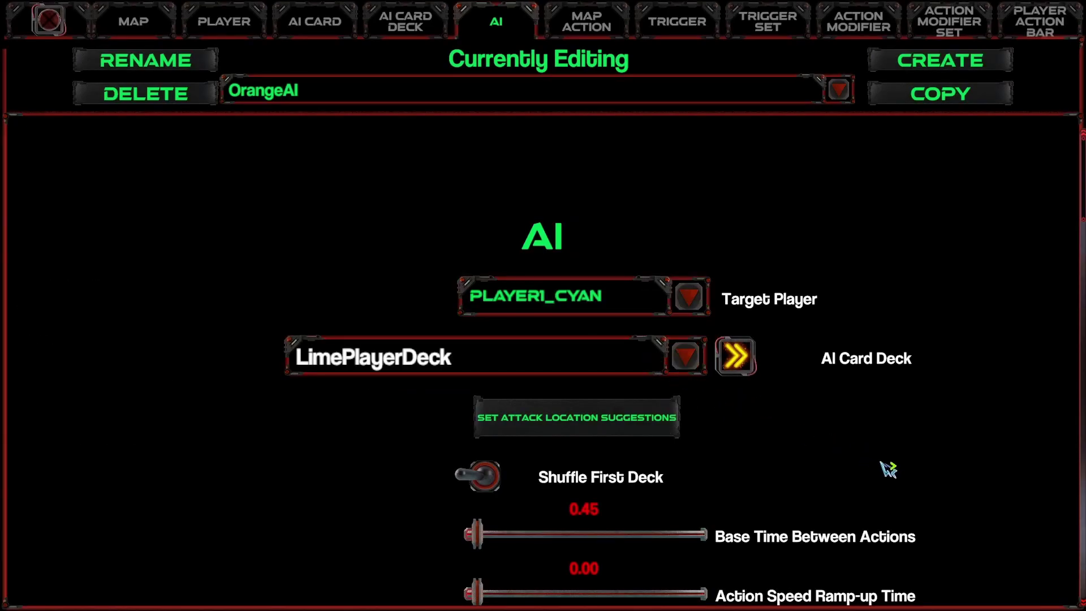
Assign OrangePlayerDeck as OrangeAI's AI card deck and check the copied settings.
{"action": "left_click", "coordinate": [538, 365]}
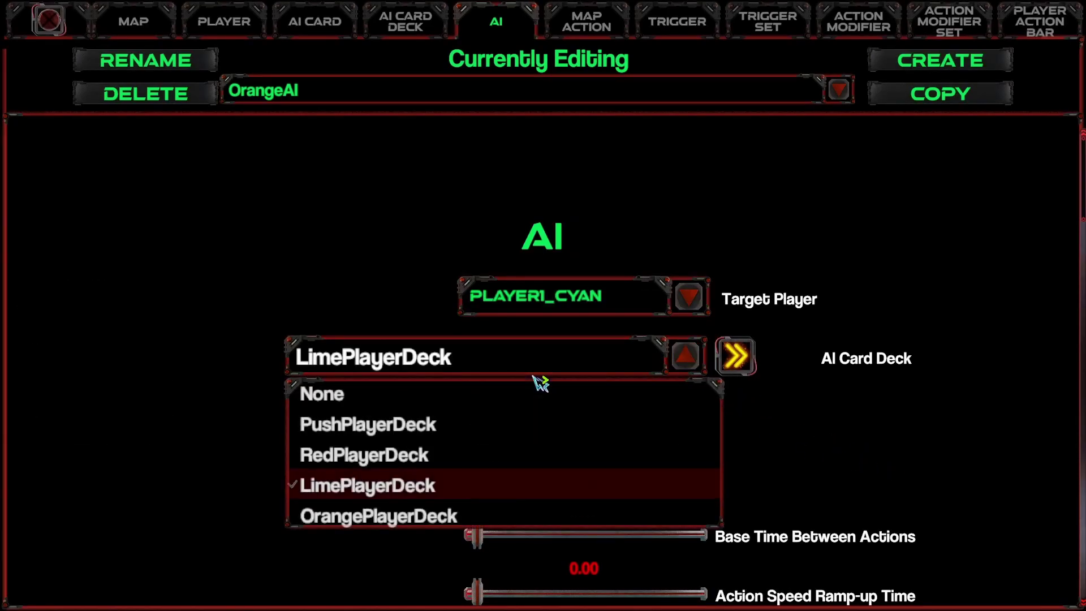
{"action": "left_click", "coordinate": [380, 513]}
{"action": "scroll", "coordinate": [840, 486], "scroll_direction": "down", "scroll_amount": 4}
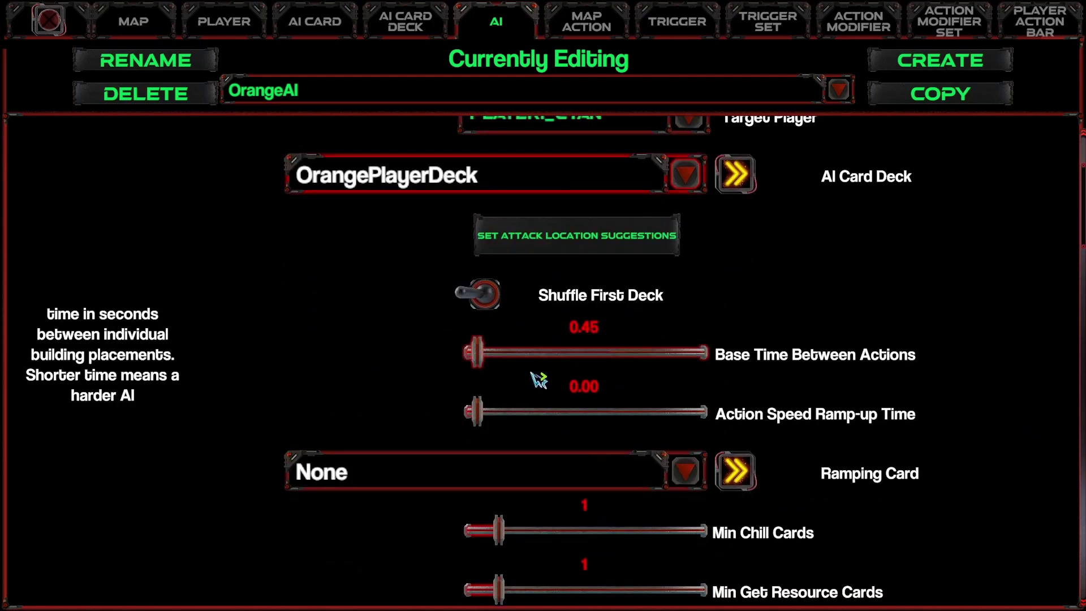
{"action": "scroll", "coordinate": [593, 510], "scroll_direction": "down", "scroll_amount": 10}
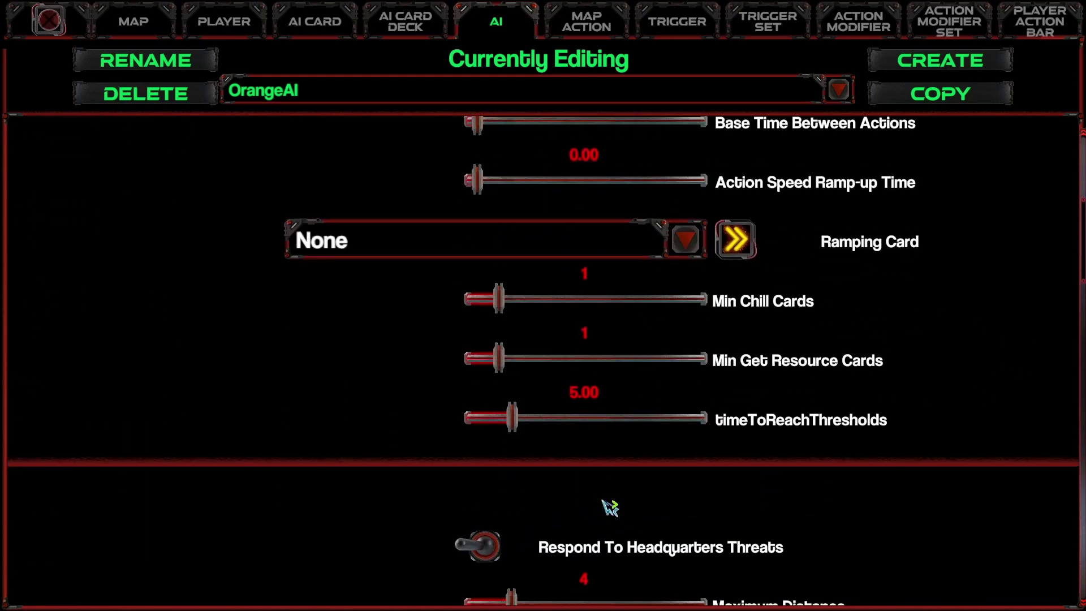
{"action": "scroll", "coordinate": [543, 362], "scroll_direction": "down", "scroll_amount": 15}
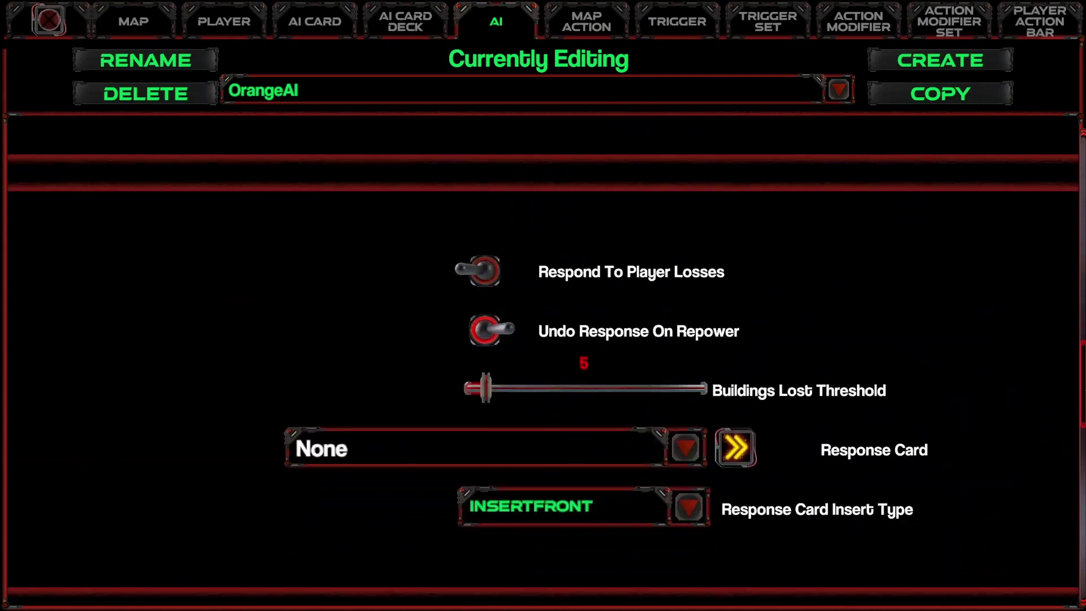
{"action": "left_click_drag", "start_coordinate": [1083, 495], "coordinate": [1083, 177]}
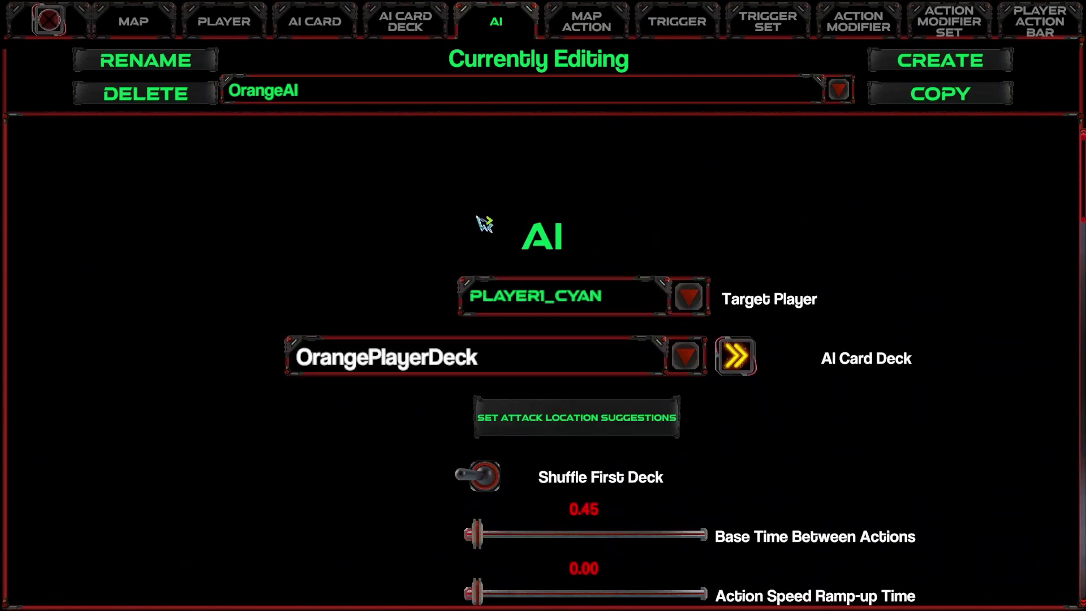
Review the LimeFireLasers card and LimePlayerDeck, and check for existing action modifiers.
{"action": "left_click", "coordinate": [324, 32]}
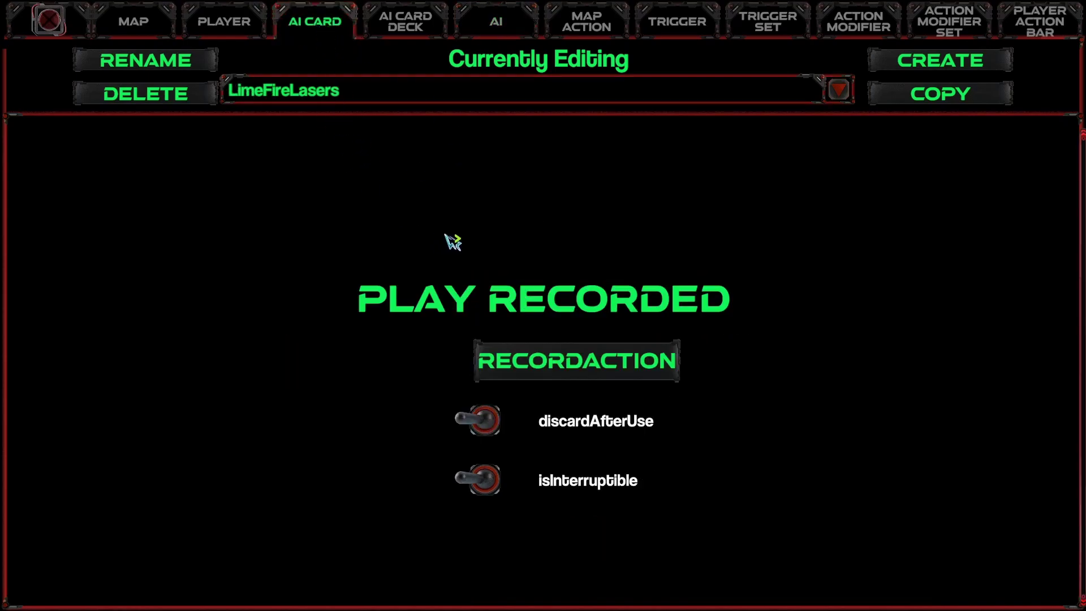
{"action": "left_click", "coordinate": [400, 24]}
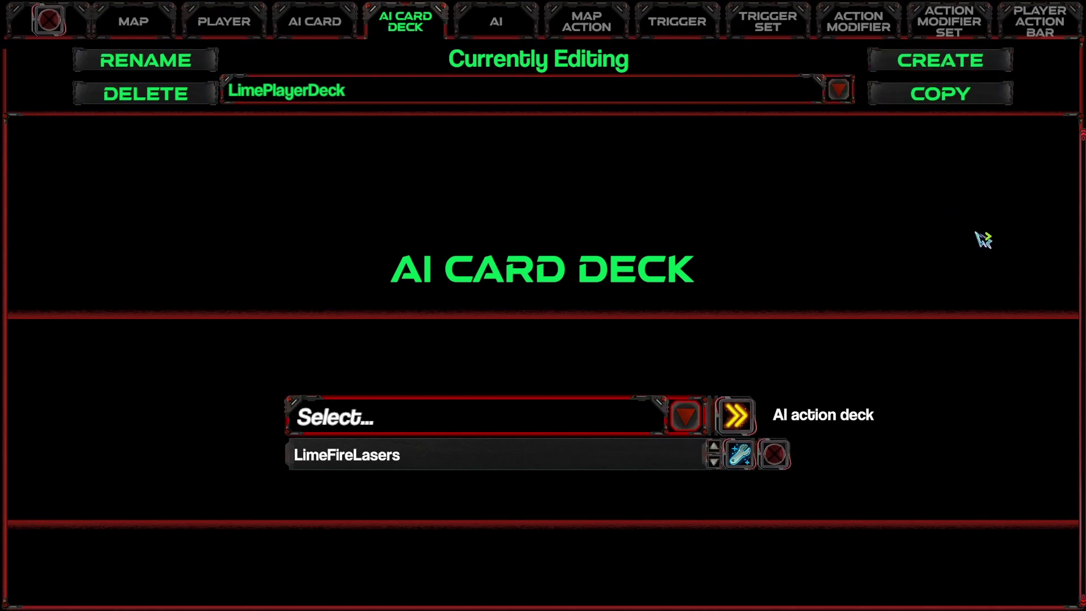
{"action": "left_click", "coordinate": [857, 31]}
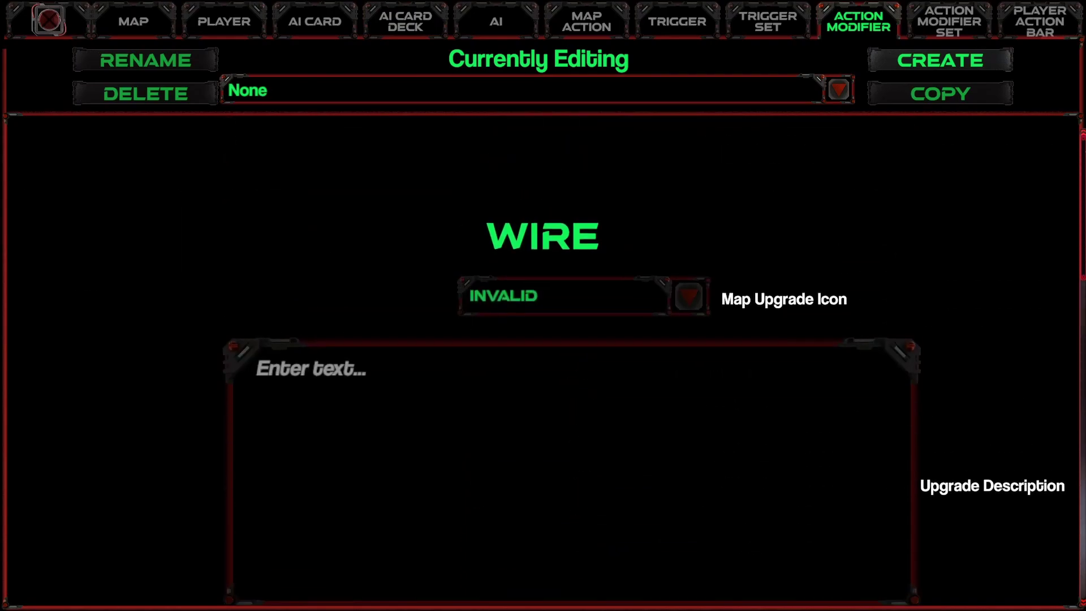
{"action": "left_click", "coordinate": [624, 96]}
{"action": "left_click", "coordinate": [624, 96]}
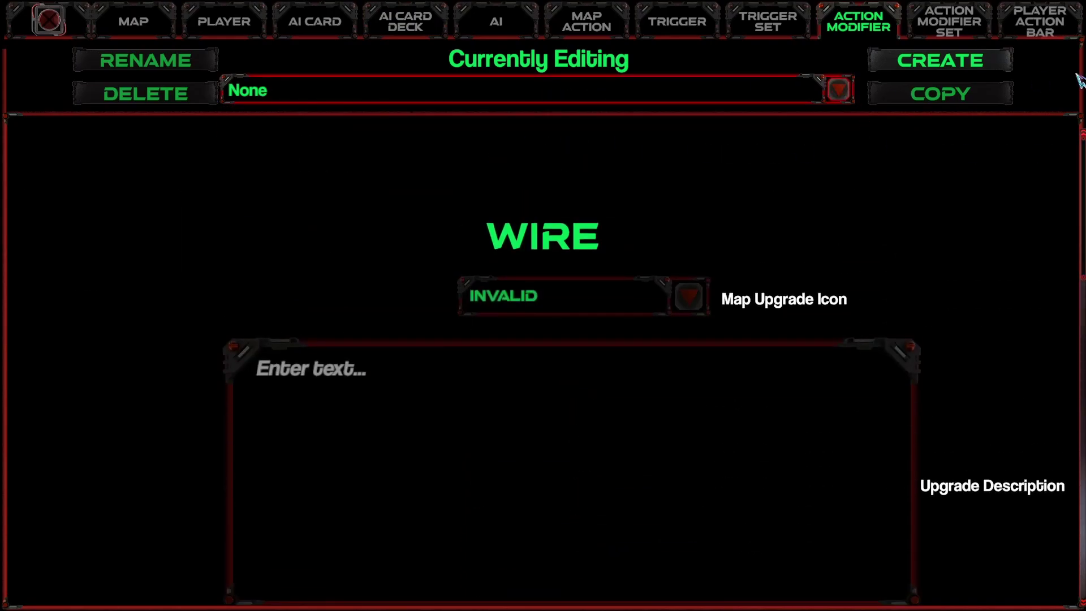
Create an action modifier of the Upgrade type named EverythingIsFree.
{"action": "left_click", "coordinate": [931, 67]}
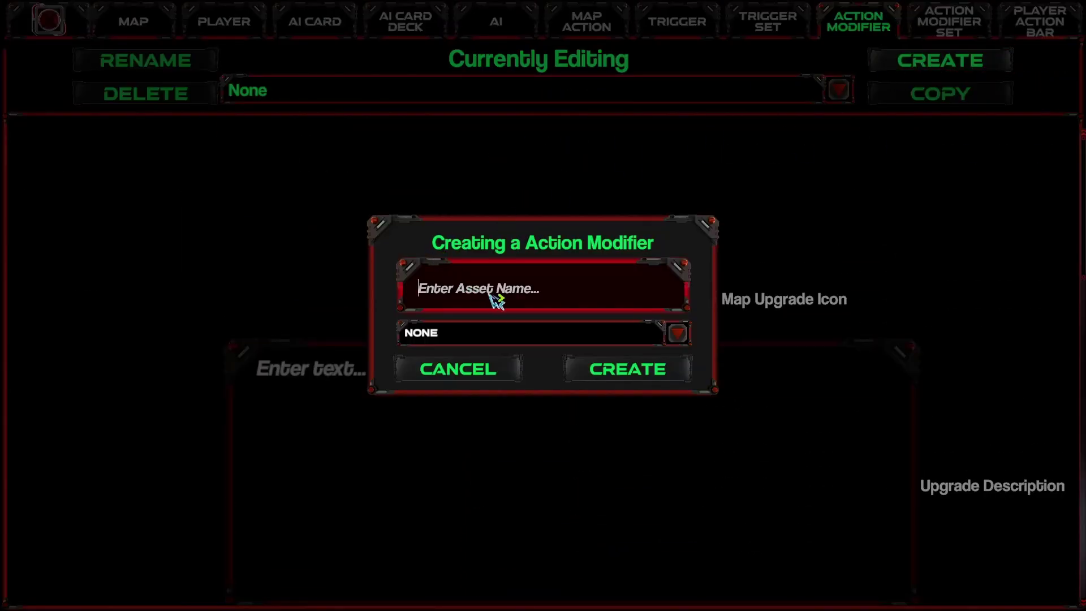
{"action": "left_click", "coordinate": [487, 332]}
{"action": "scroll", "coordinate": [558, 453], "scroll_direction": "down", "scroll_amount": 5}
{"action": "left_click", "coordinate": [456, 518]}
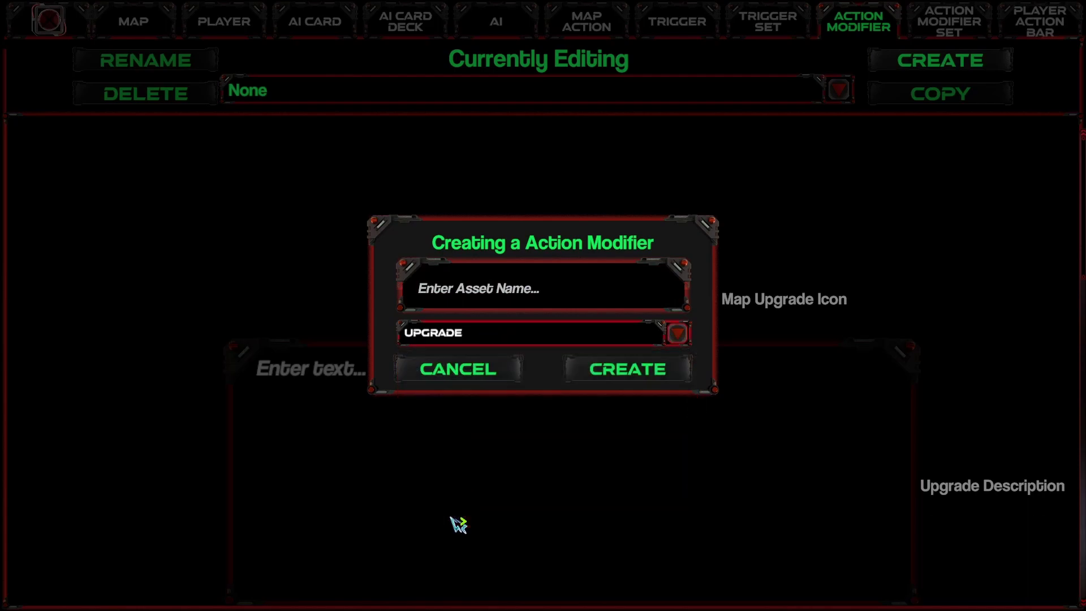
{"action": "left_click", "coordinate": [500, 288]}
{"action": "type", "text": "Ev"}
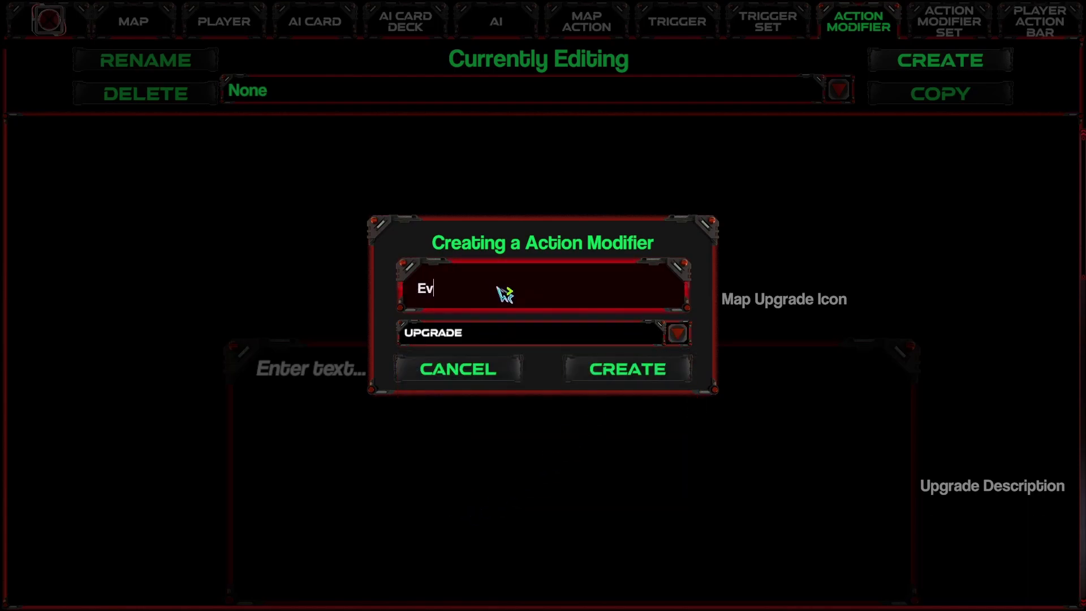
{"action": "type", "text": "erythingIsFree"}
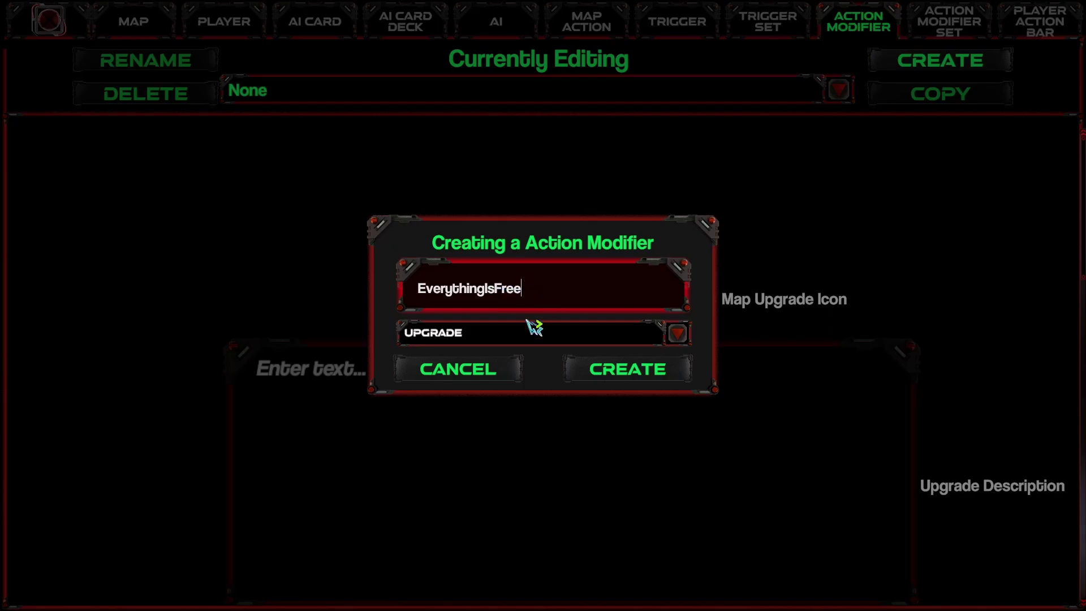
{"action": "left_click", "coordinate": [649, 374]}
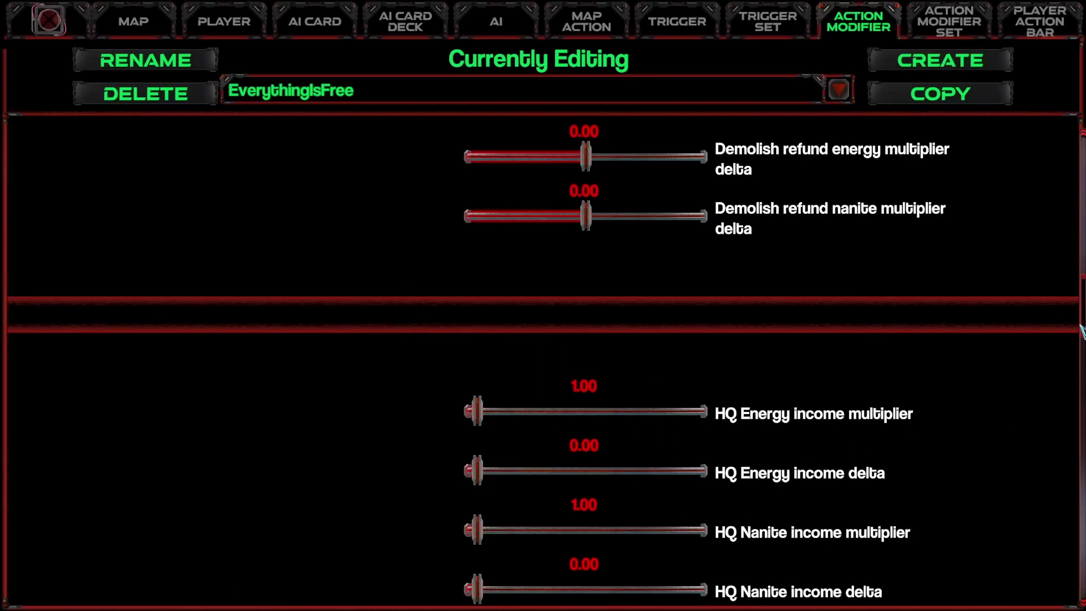
Set the EverythingIsFree modifier's target building type to ALLBUILDINGS.
{"action": "left_click_drag", "start_coordinate": [1083, 324], "coordinate": [1081, 203]}
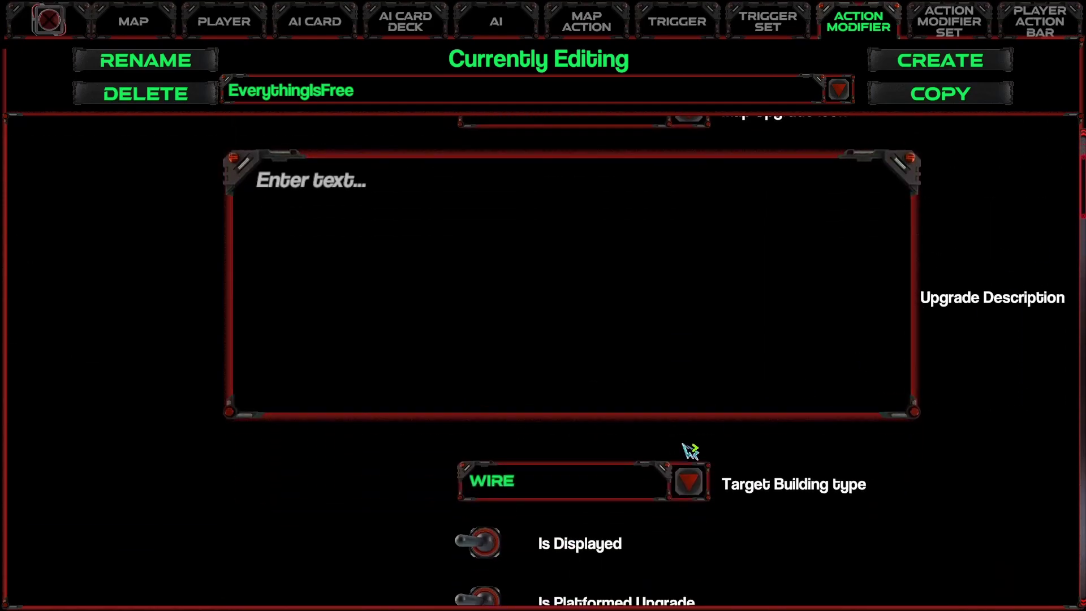
{"action": "scroll", "coordinate": [686, 424], "scroll_direction": "down", "scroll_amount": 1}
{"action": "left_click", "coordinate": [604, 424]}
{"action": "scroll", "coordinate": [603, 260], "scroll_direction": "down", "scroll_amount": 10}
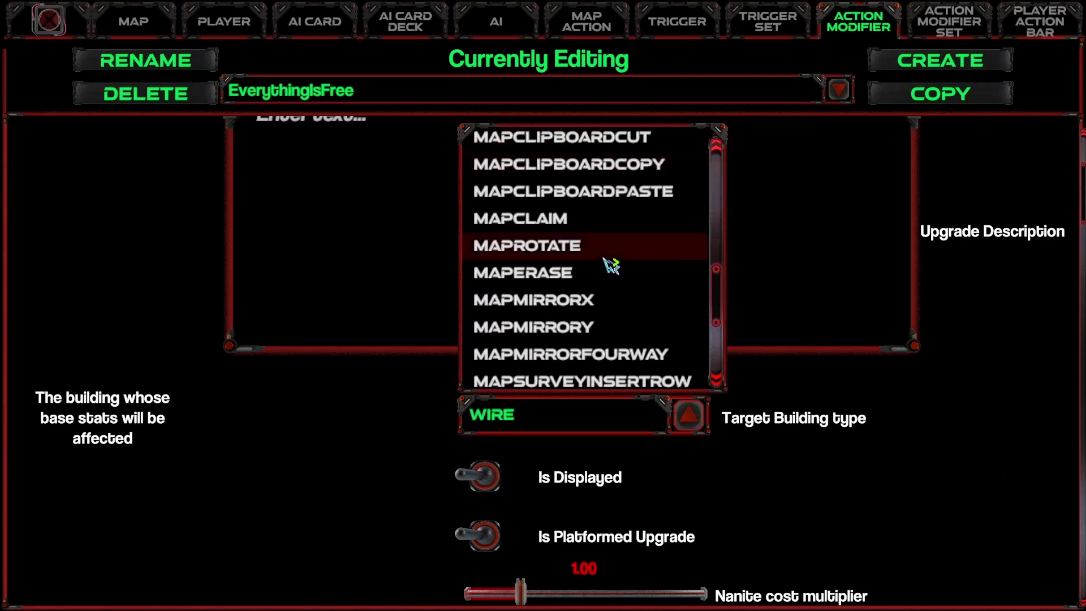
{"action": "scroll", "coordinate": [616, 277], "scroll_direction": "up", "scroll_amount": 3}
{"action": "scroll", "coordinate": [620, 277], "scroll_direction": "up", "scroll_amount": 6}
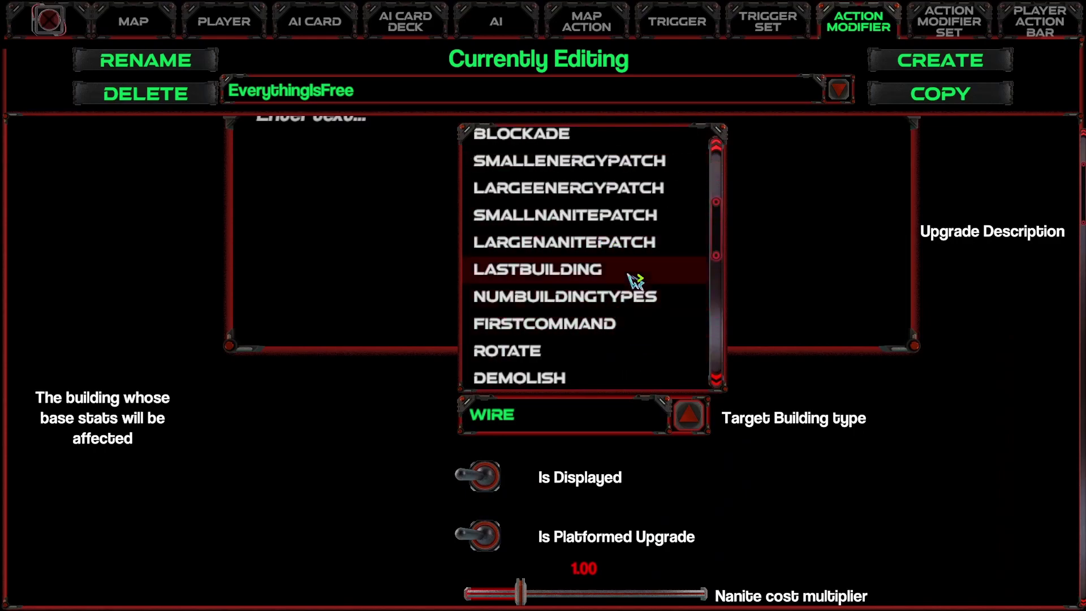
{"action": "scroll", "coordinate": [635, 280], "scroll_direction": "up", "scroll_amount": 5}
{"action": "scroll", "coordinate": [630, 223], "scroll_direction": "down", "scroll_amount": 4}
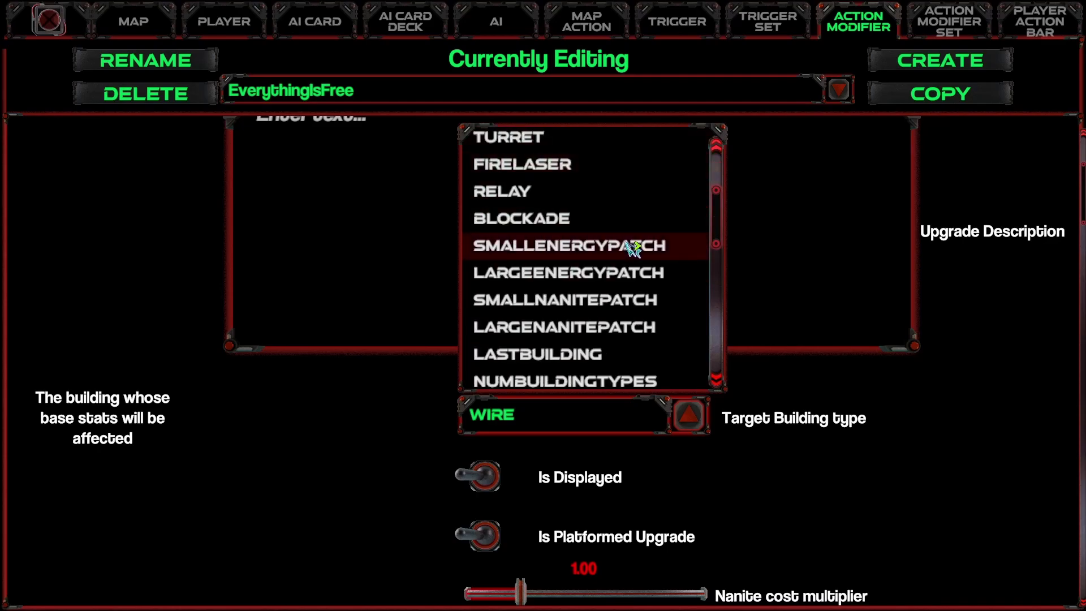
{"action": "scroll", "coordinate": [639, 276], "scroll_direction": "down", "scroll_amount": 10}
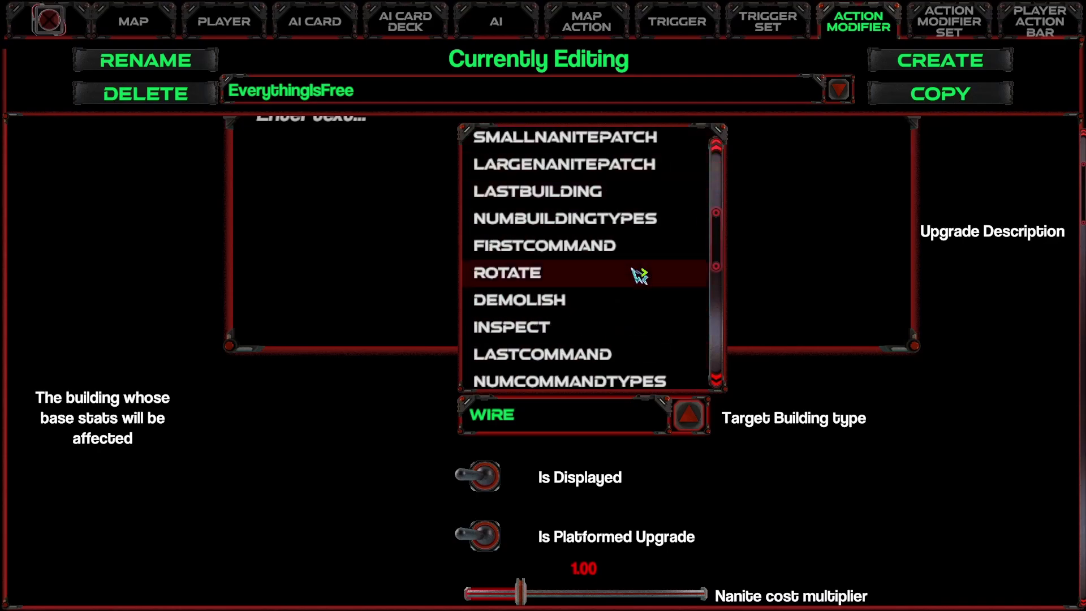
{"action": "scroll", "coordinate": [639, 275], "scroll_direction": "down", "scroll_amount": 3}
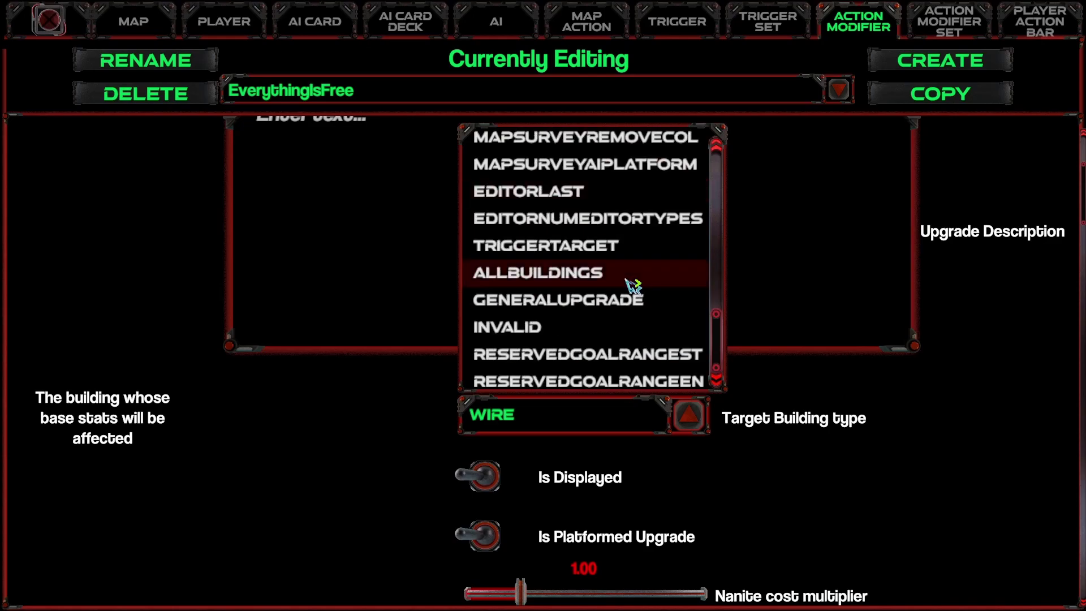
{"action": "left_click", "coordinate": [546, 281]}
Set EverythingIsFree's nanite cost multiplier and energy cost multiplier to 0.00.
{"action": "scroll", "coordinate": [413, 434], "scroll_direction": "down", "scroll_amount": 1}
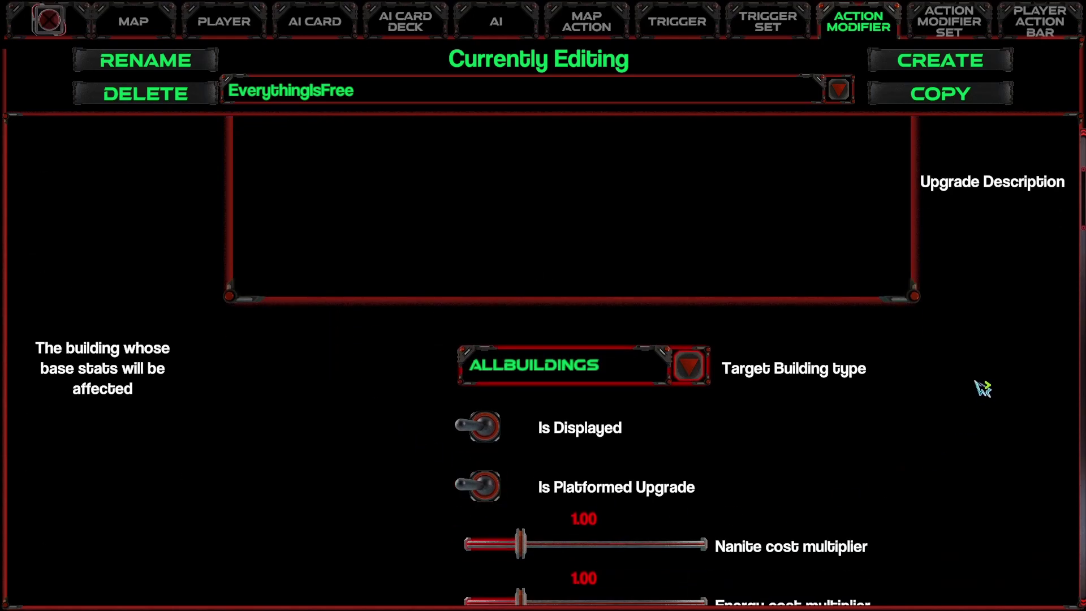
{"action": "scroll", "coordinate": [827, 492], "scroll_direction": "down", "scroll_amount": 3}
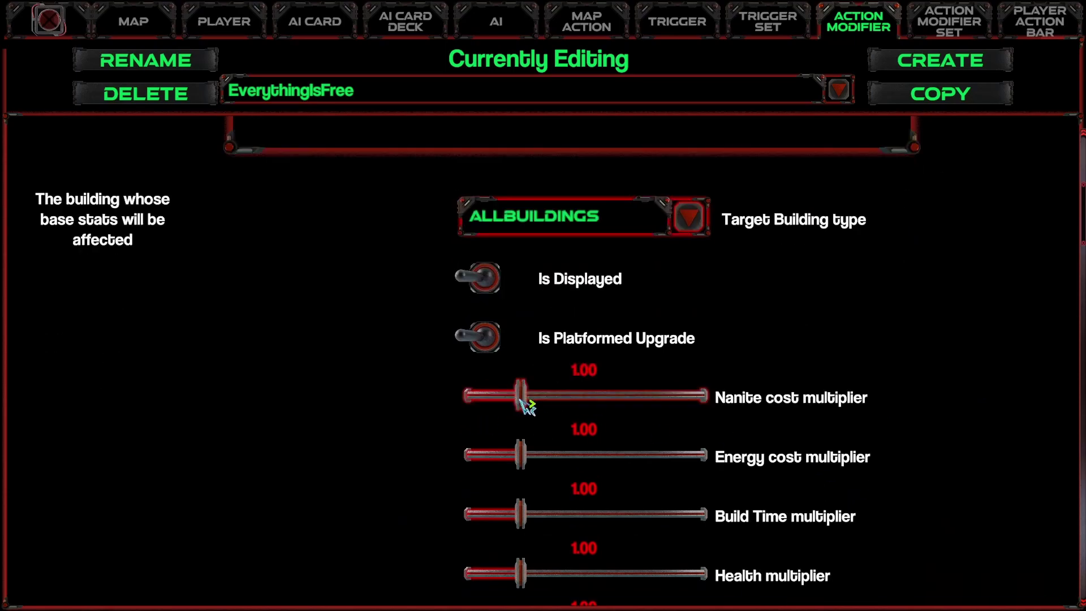
{"action": "left_click_drag", "start_coordinate": [520, 396], "coordinate": [286, 380]}
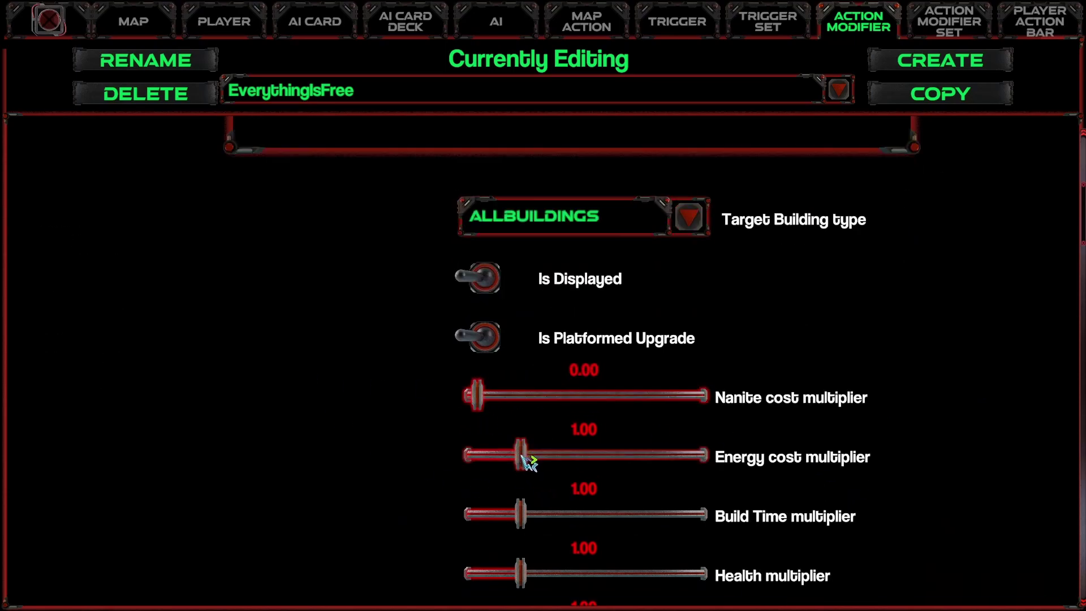
{"action": "left_click_drag", "start_coordinate": [521, 456], "coordinate": [294, 454]}
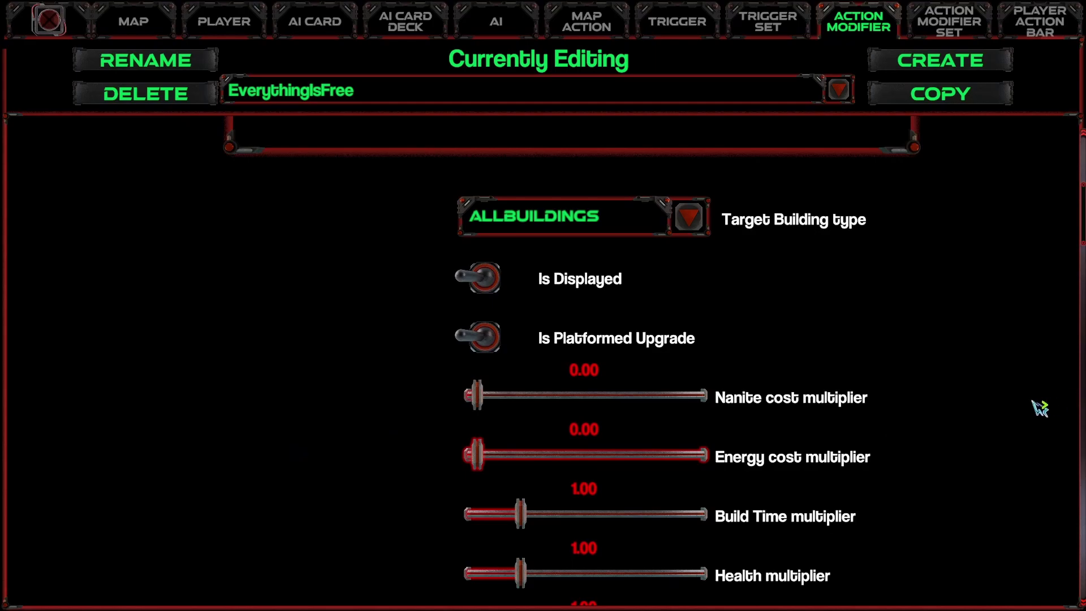
{"action": "scroll", "coordinate": [967, 407], "scroll_direction": "up", "scroll_amount": 9}
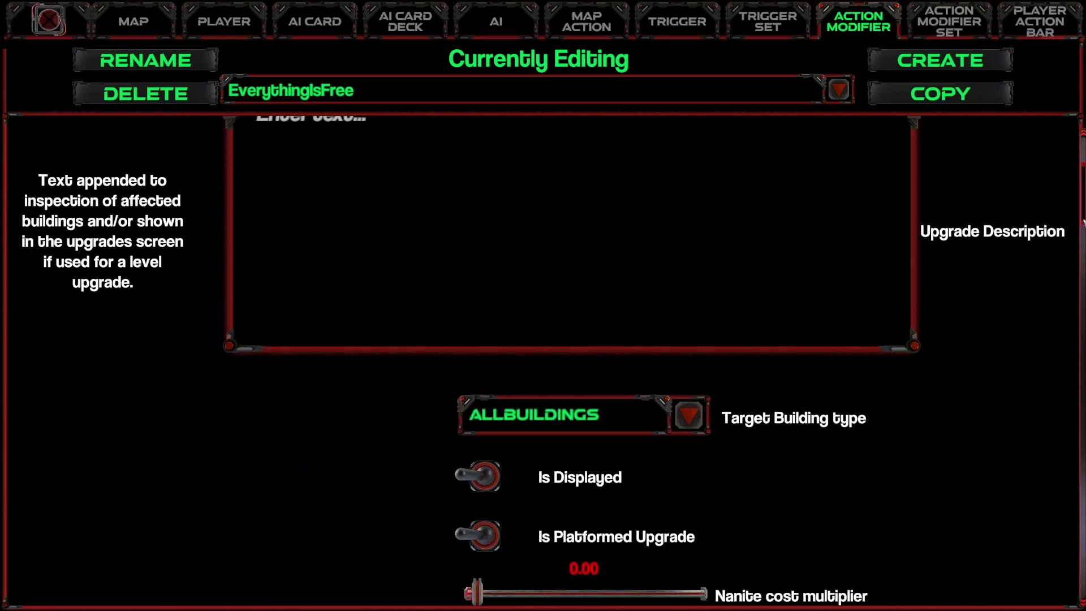
{"action": "left_click_drag", "start_coordinate": [1083, 166], "coordinate": [1073, 145]}
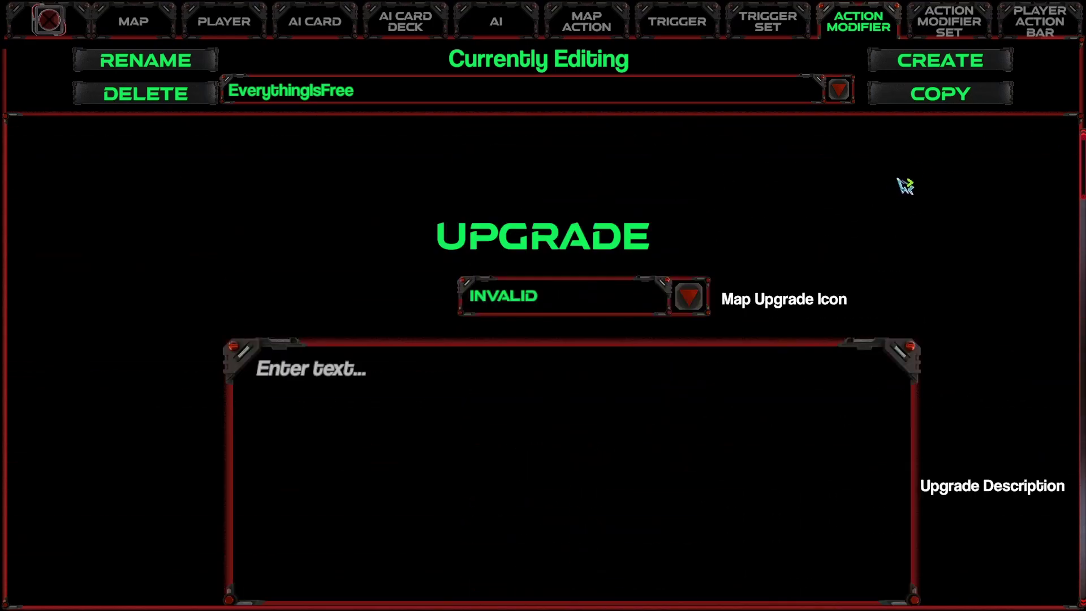
Create an action modifier set named EverythingIsFree and add the EverythingIsFree modifier to it.
{"action": "left_click", "coordinate": [959, 36]}
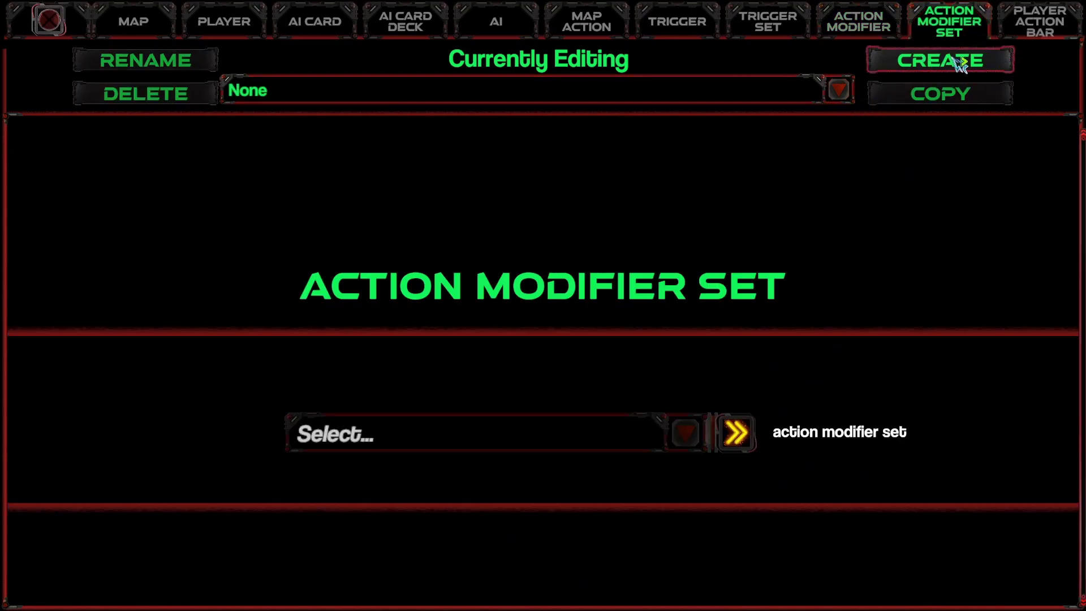
{"action": "left_click", "coordinate": [959, 62]}
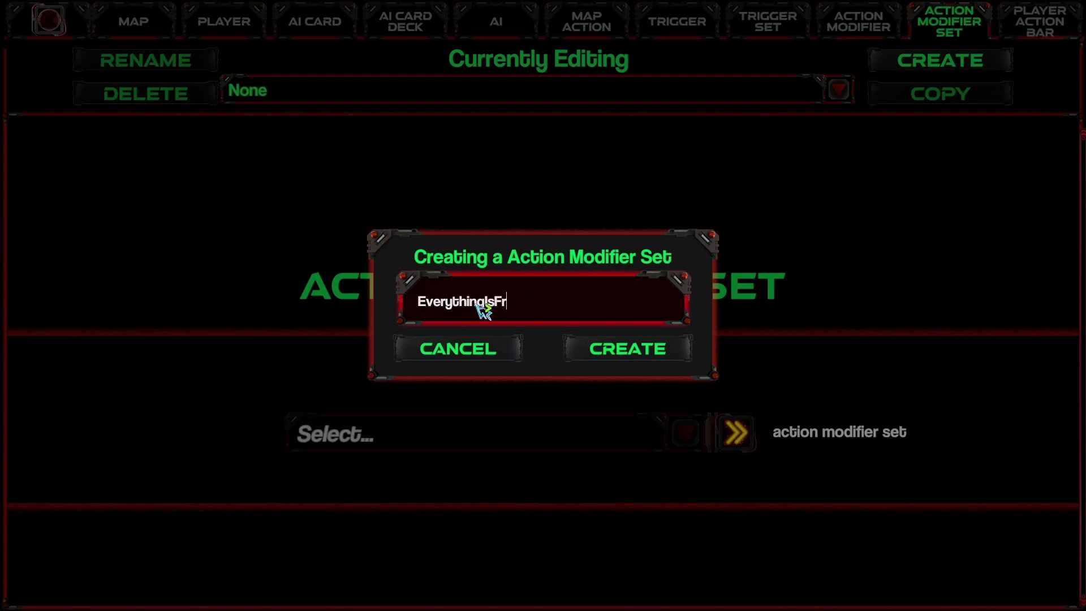
{"action": "left_click", "coordinate": [649, 347]}
{"action": "left_click", "coordinate": [478, 450]}
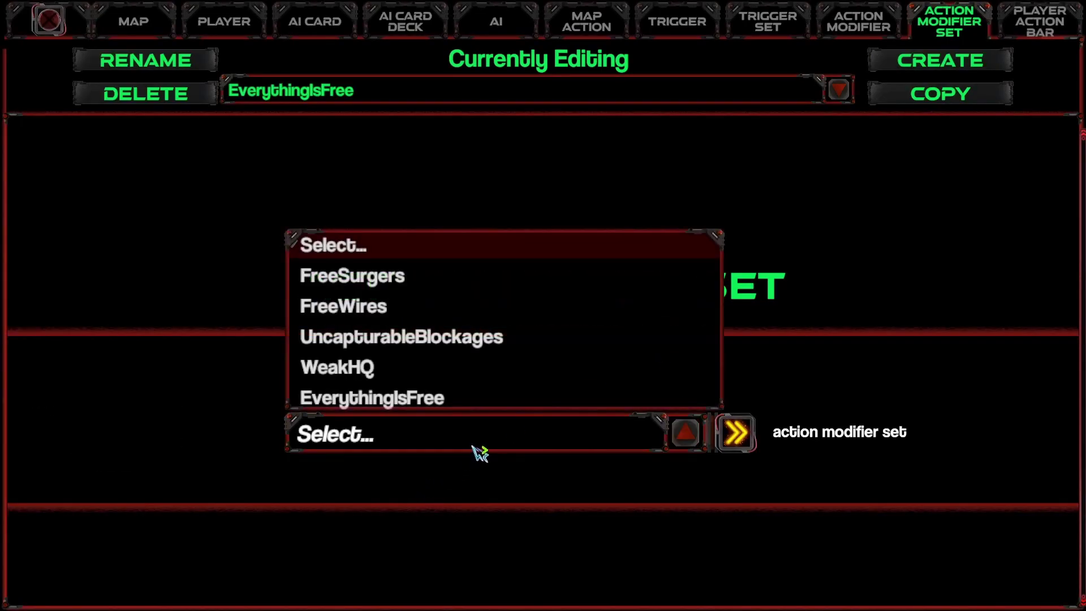
{"action": "left_click", "coordinate": [397, 399]}
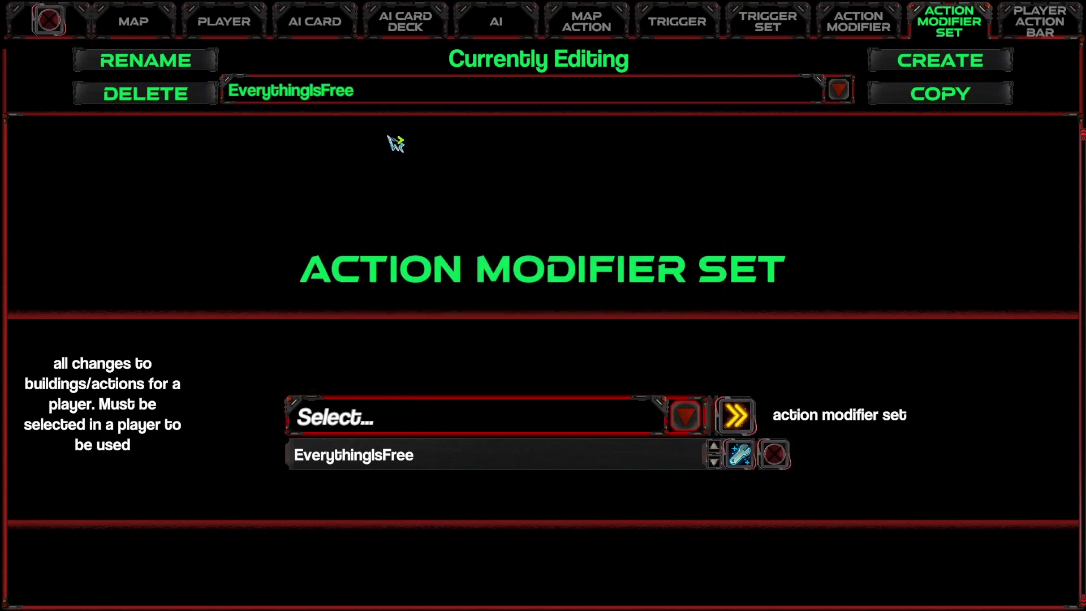
Assign the EverythingIsFree set as Player4_Lime's action modifiers.
{"action": "left_click", "coordinate": [235, 29]}
{"action": "left_click", "coordinate": [308, 95]}
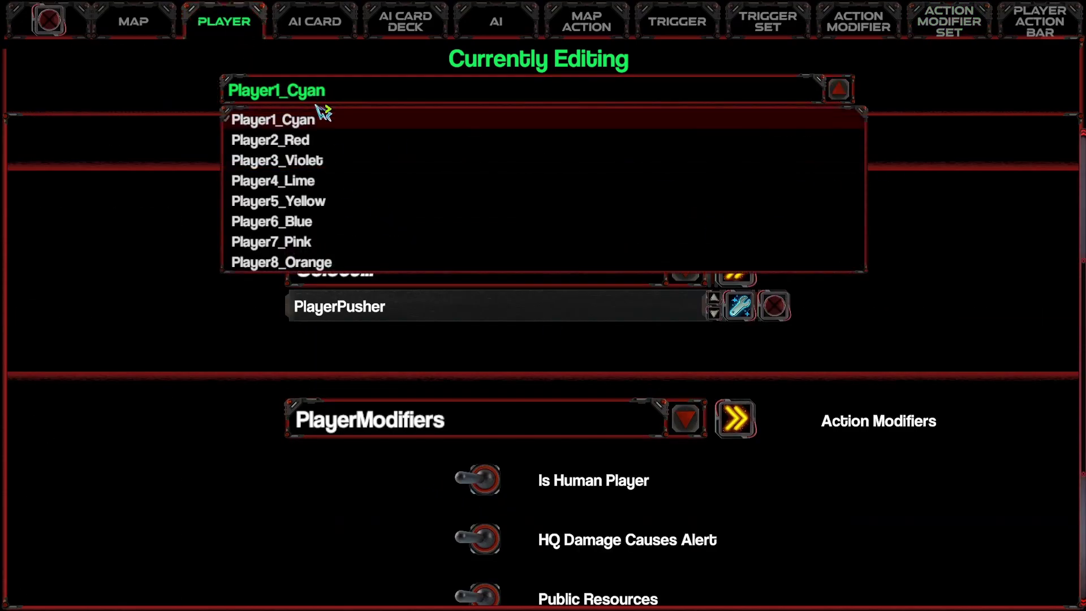
{"action": "left_click", "coordinate": [323, 181]}
{"action": "scroll", "coordinate": [463, 339], "scroll_direction": "down", "scroll_amount": 1}
{"action": "left_click", "coordinate": [444, 364]}
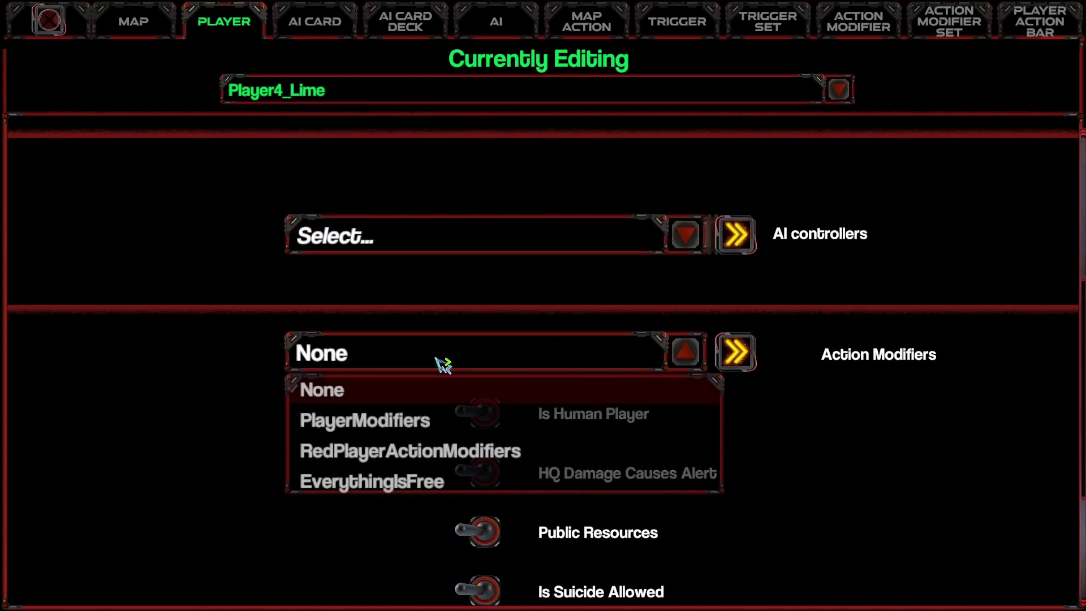
{"action": "left_click", "coordinate": [425, 487]}
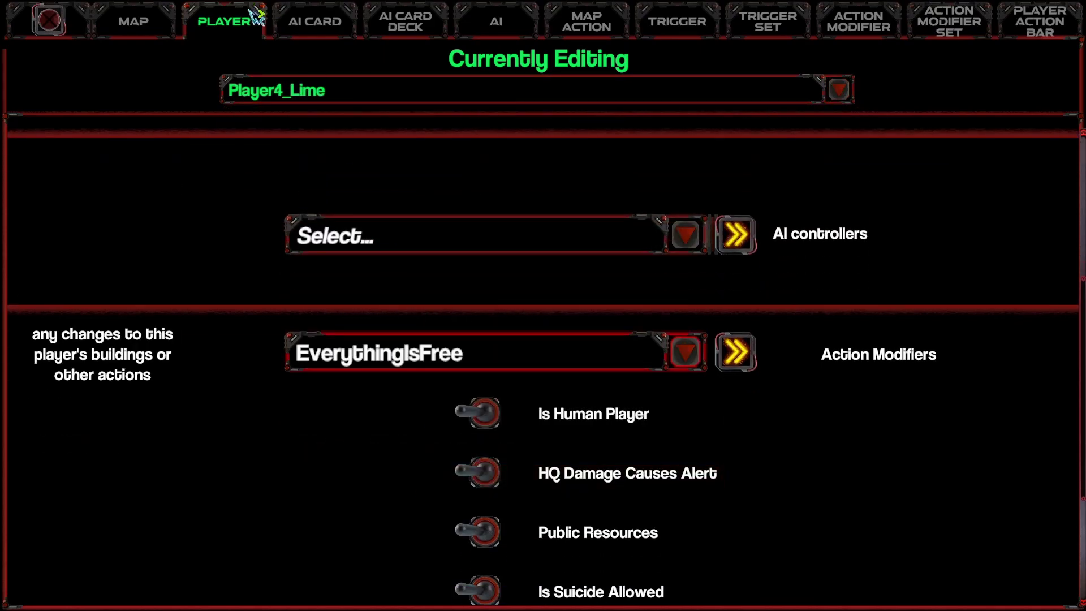
Assign the EverythingIsFree set as Player8_Orange's action modifiers.
{"action": "left_click", "coordinate": [310, 99]}
{"action": "left_click", "coordinate": [342, 266]}
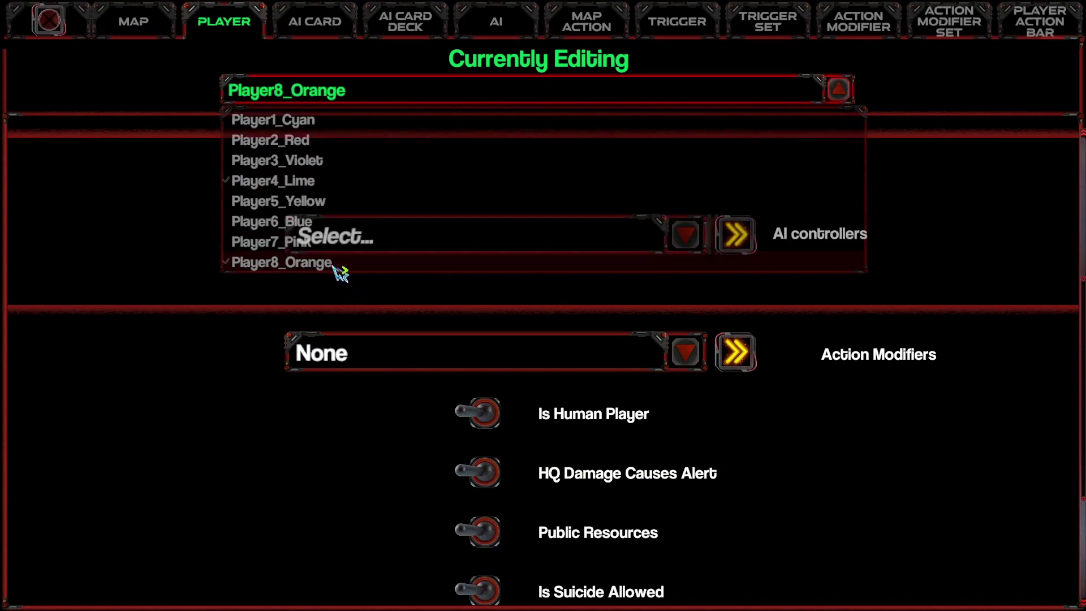
{"action": "left_click", "coordinate": [421, 365]}
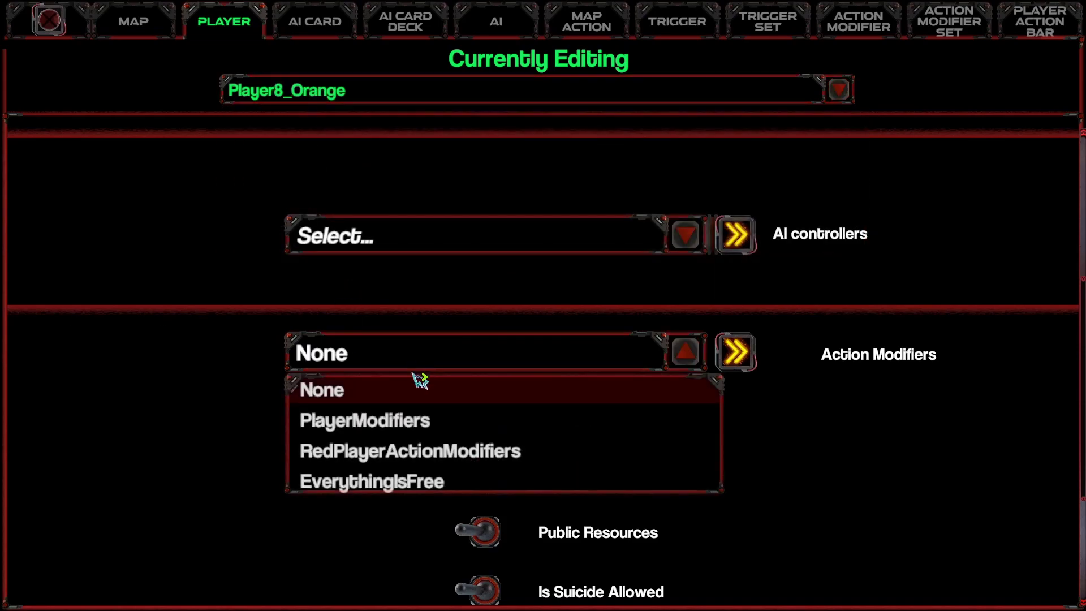
{"action": "left_click", "coordinate": [384, 488]}
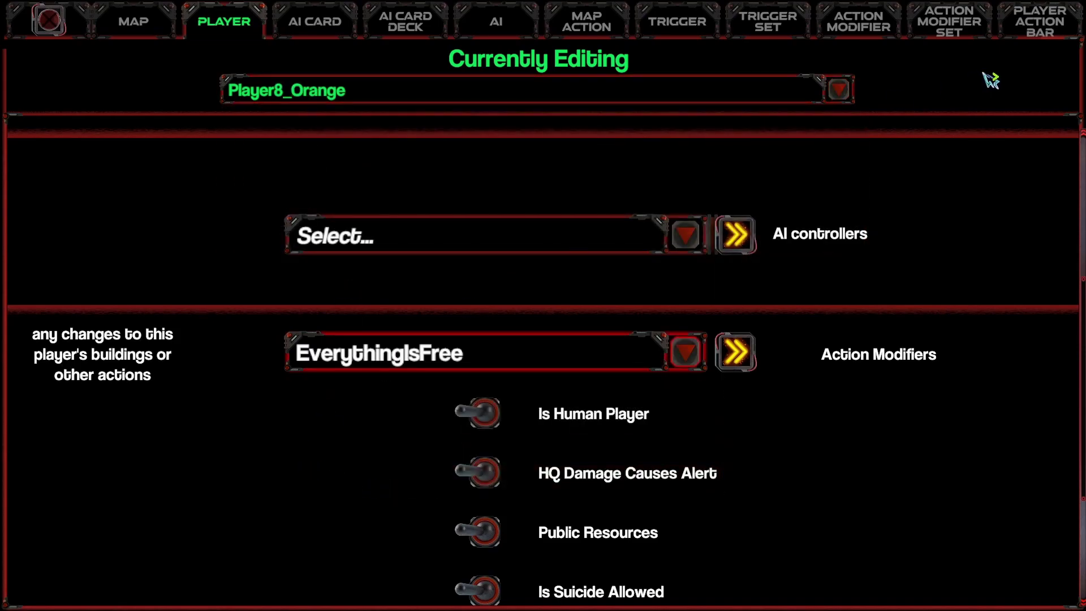
Create an action modifier of the Ray type named InstantRay.
{"action": "left_click", "coordinate": [962, 27]}
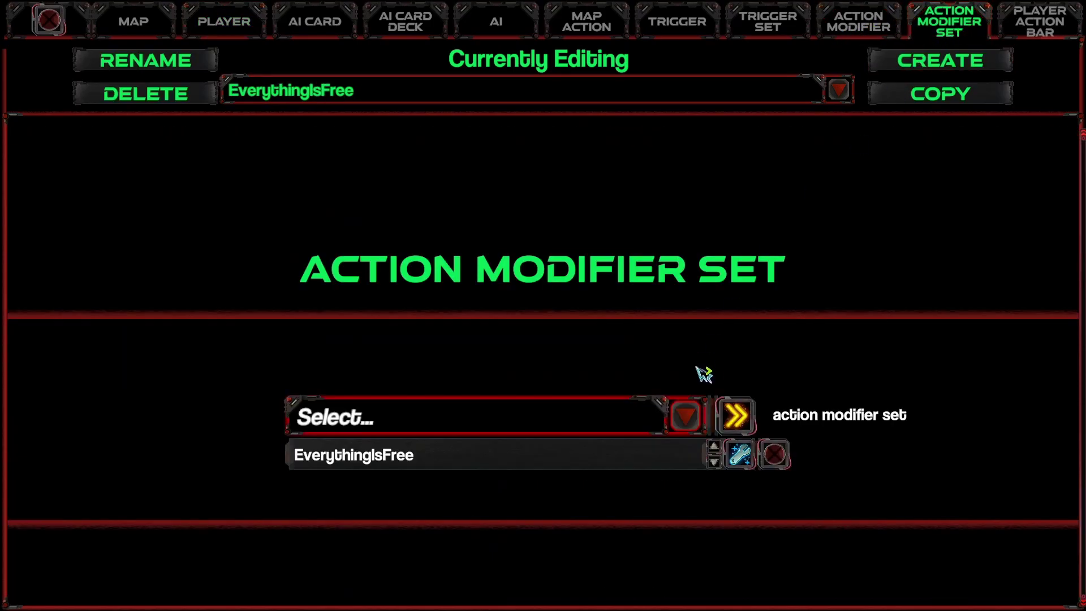
{"action": "left_click", "coordinate": [858, 22]}
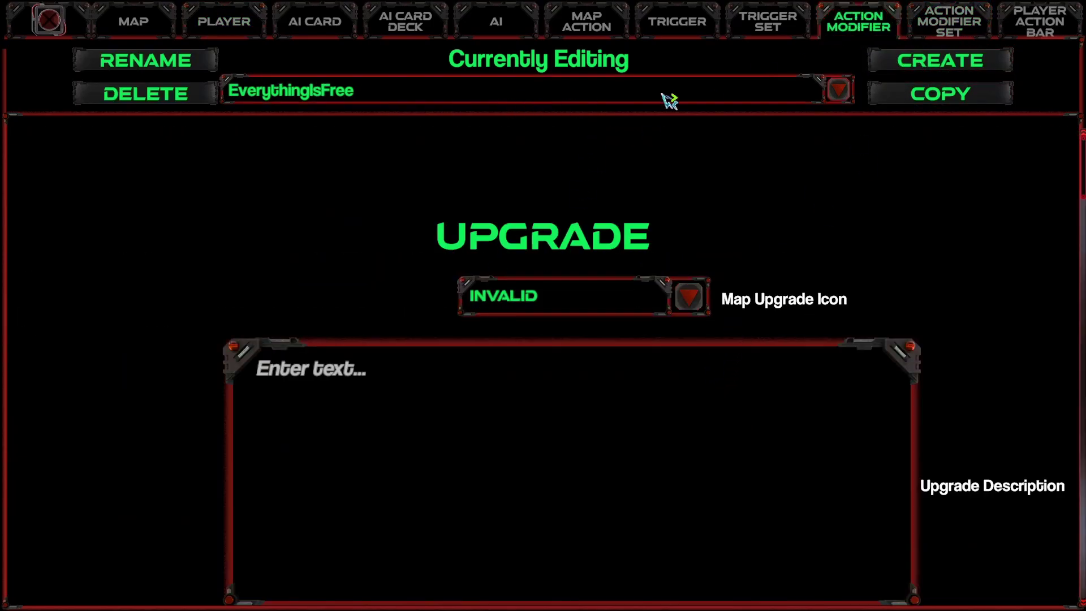
{"action": "left_click", "coordinate": [947, 70]}
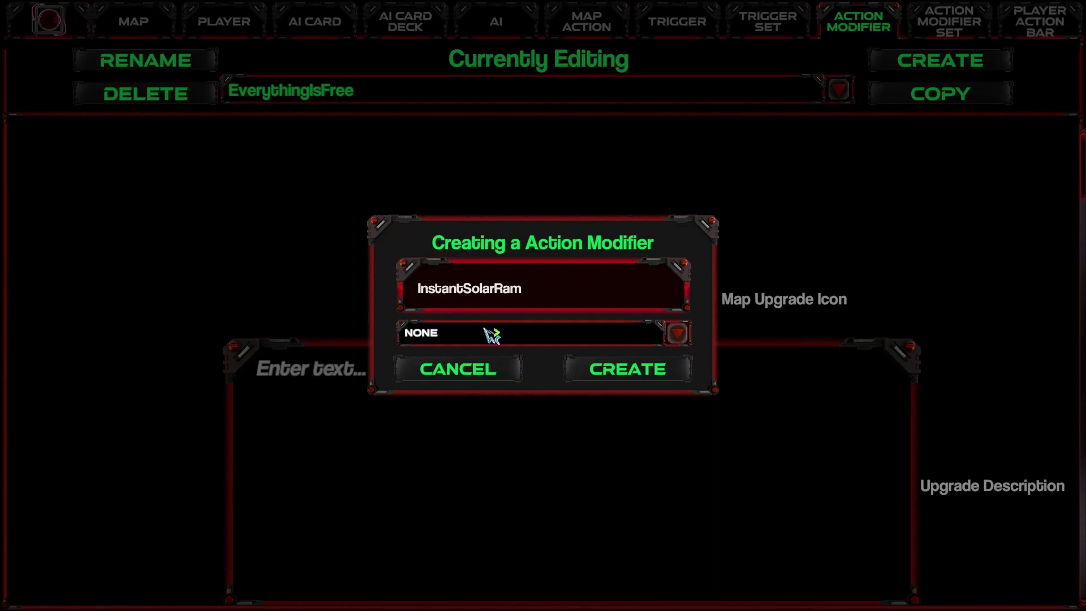
{"action": "left_click", "coordinate": [424, 334]}
{"action": "scroll", "coordinate": [568, 446], "scroll_direction": "down", "scroll_amount": 5}
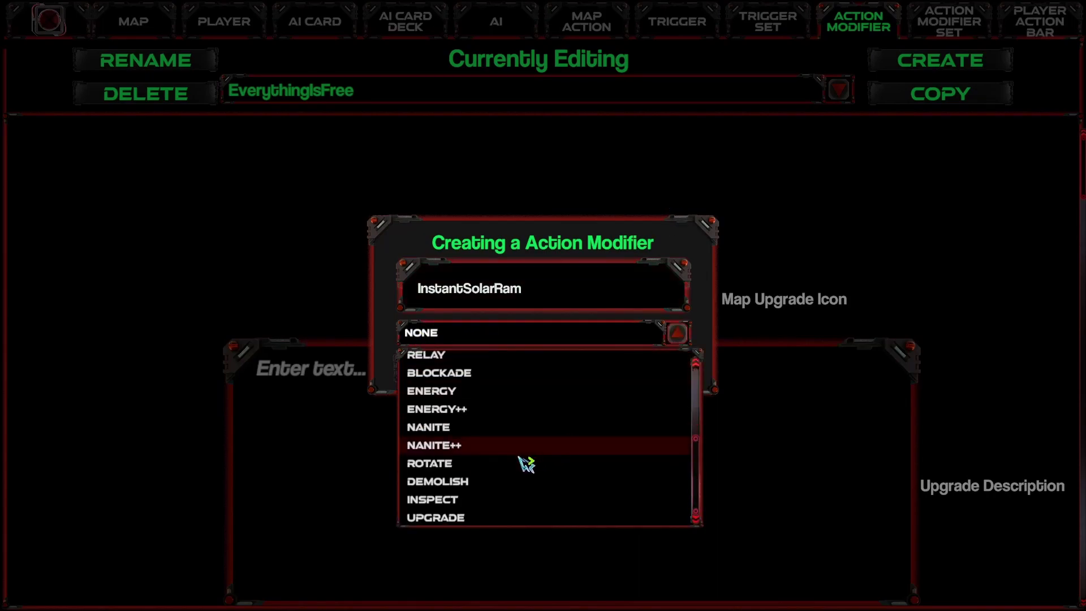
{"action": "scroll", "coordinate": [534, 458], "scroll_direction": "up", "scroll_amount": 3}
{"action": "left_click", "coordinate": [472, 391]}
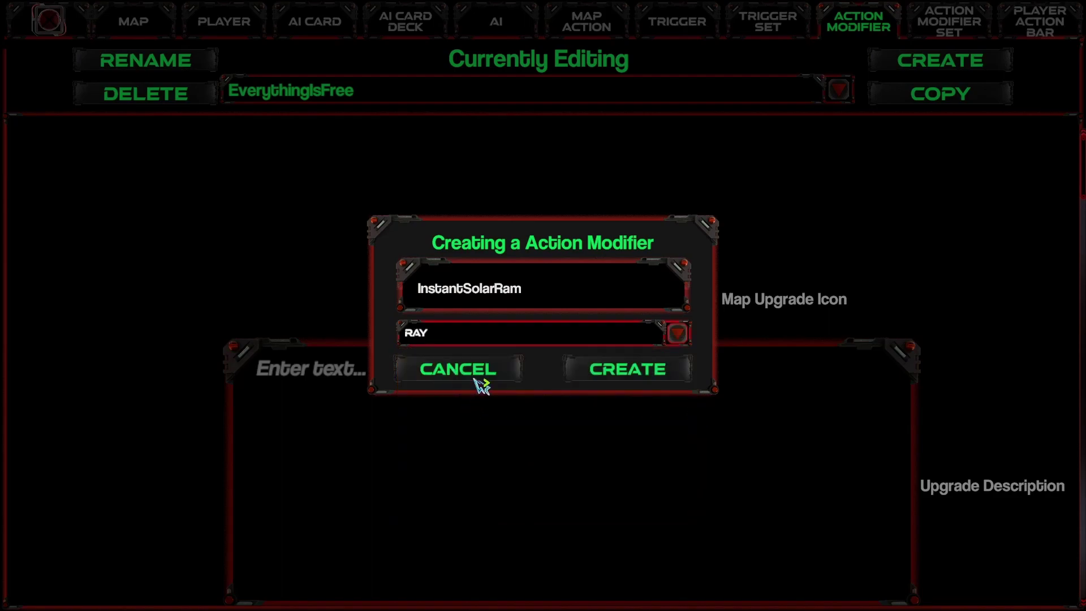
{"action": "left_click", "coordinate": [556, 294]}
{"action": "left_click", "coordinate": [556, 294]}
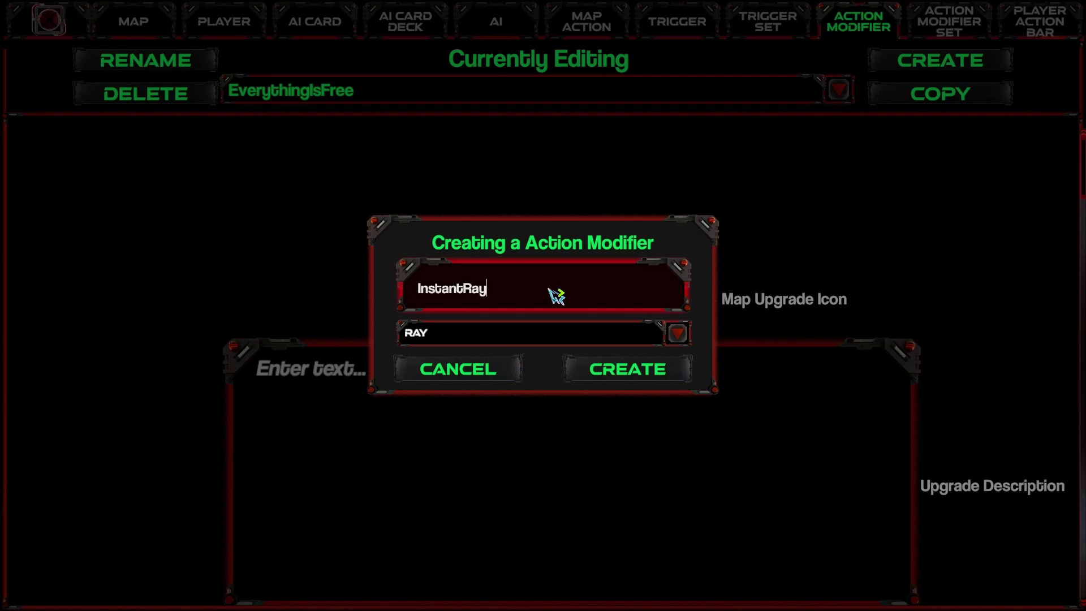
{"action": "left_click", "coordinate": [628, 370]}
Set the InstantRay modifier's energy cost to 0.
{"action": "scroll", "coordinate": [560, 451], "scroll_direction": "down", "scroll_amount": 5}
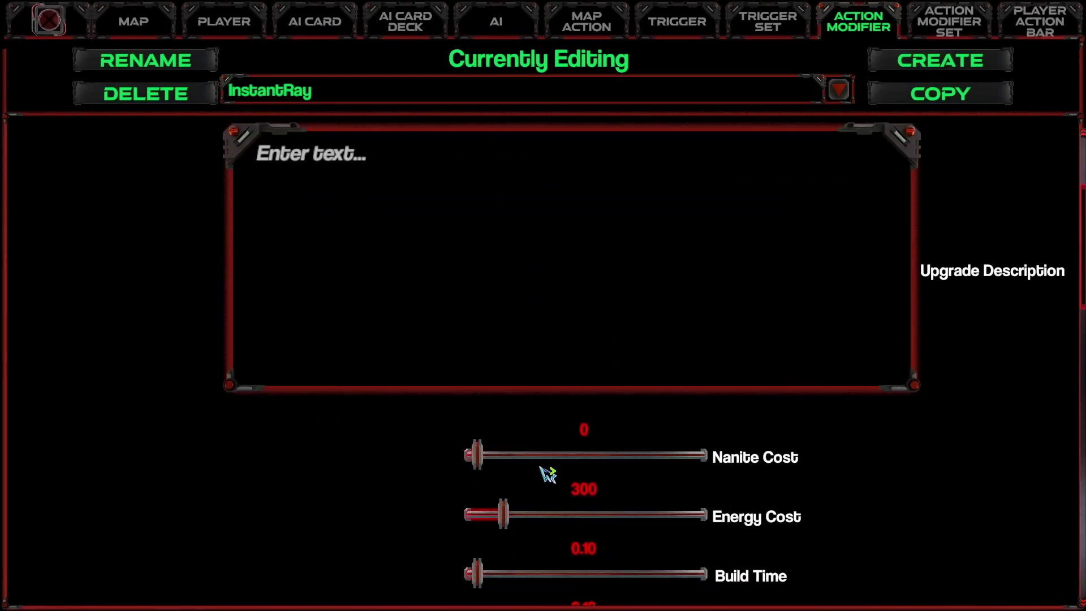
{"action": "scroll", "coordinate": [595, 475], "scroll_direction": "down", "scroll_amount": 2}
{"action": "left_click_drag", "start_coordinate": [504, 315], "coordinate": [366, 376]}
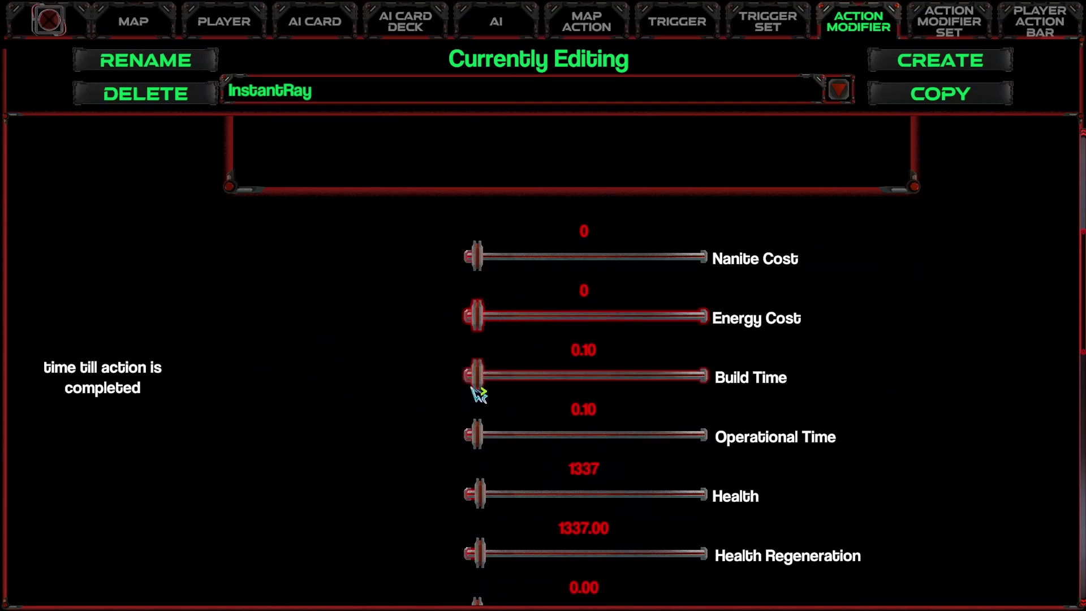
Set the InstantRay modifier's action cooldown to 0.00.
{"action": "scroll", "coordinate": [526, 450], "scroll_direction": "down", "scroll_amount": 2}
{"action": "scroll", "coordinate": [498, 484], "scroll_direction": "down", "scroll_amount": 4}
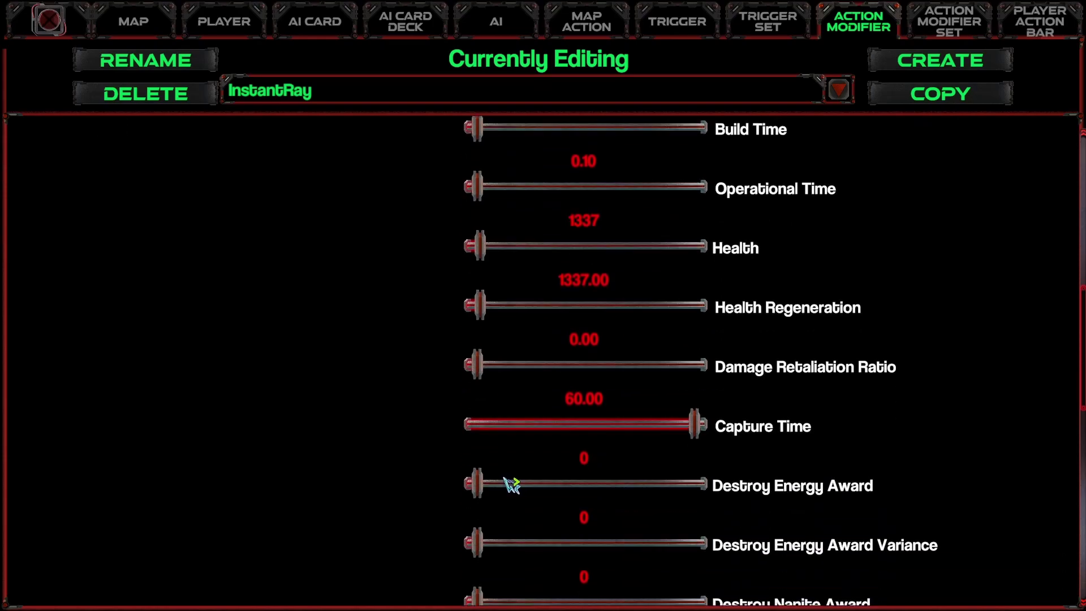
{"action": "scroll", "coordinate": [512, 425], "scroll_direction": "up", "scroll_amount": 3}
{"action": "scroll", "coordinate": [512, 427], "scroll_direction": "down", "scroll_amount": 12}
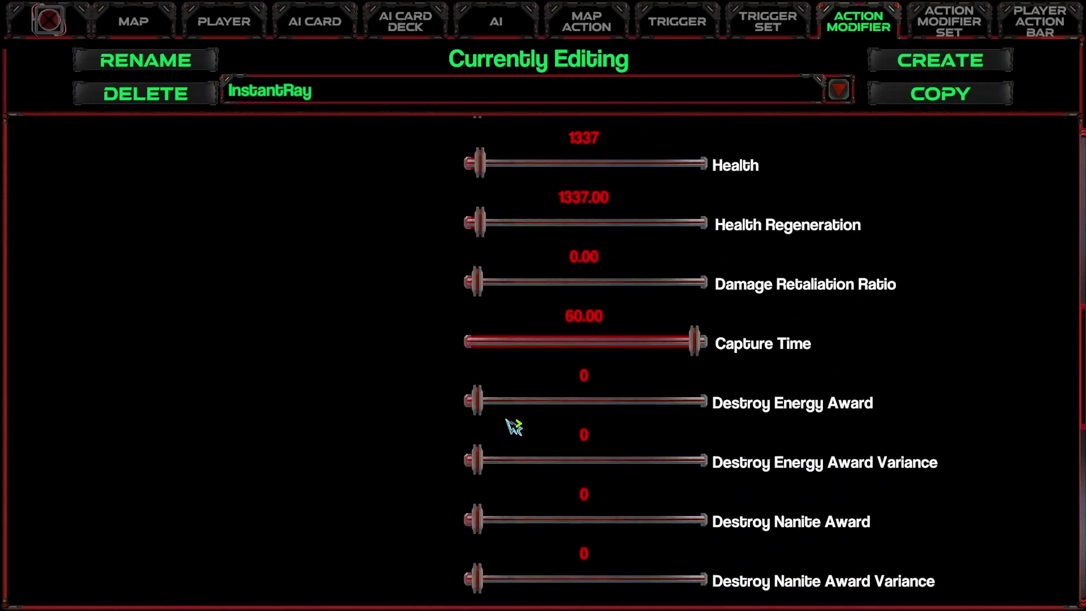
{"action": "scroll", "coordinate": [525, 441], "scroll_direction": "down", "scroll_amount": 6}
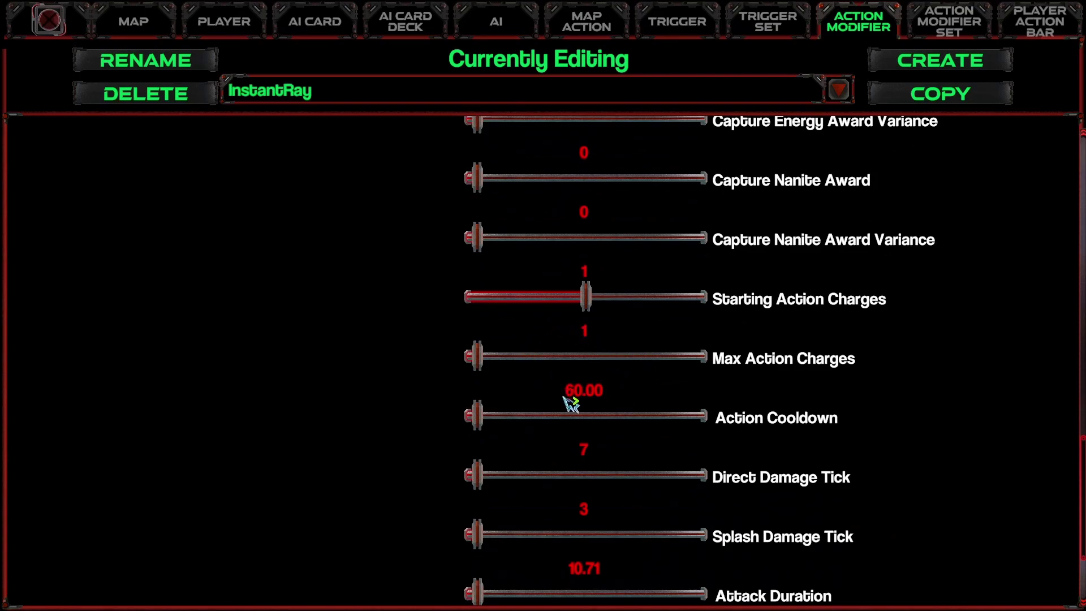
{"action": "scroll", "coordinate": [570, 402], "scroll_direction": "down", "scroll_amount": 2}
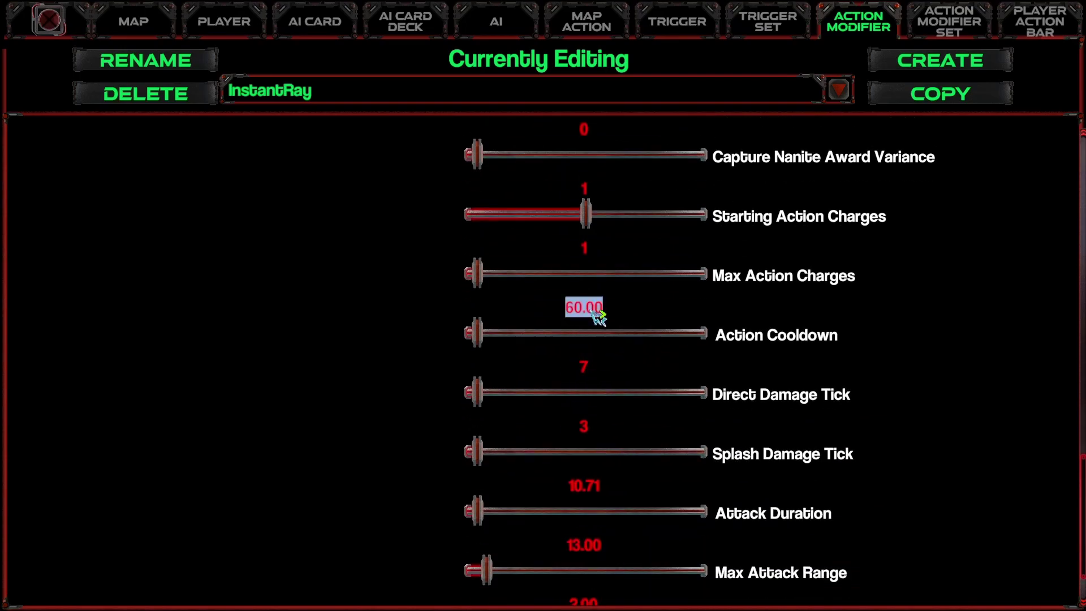
{"action": "scroll", "coordinate": [966, 402], "scroll_direction": "up", "scroll_amount": 3}
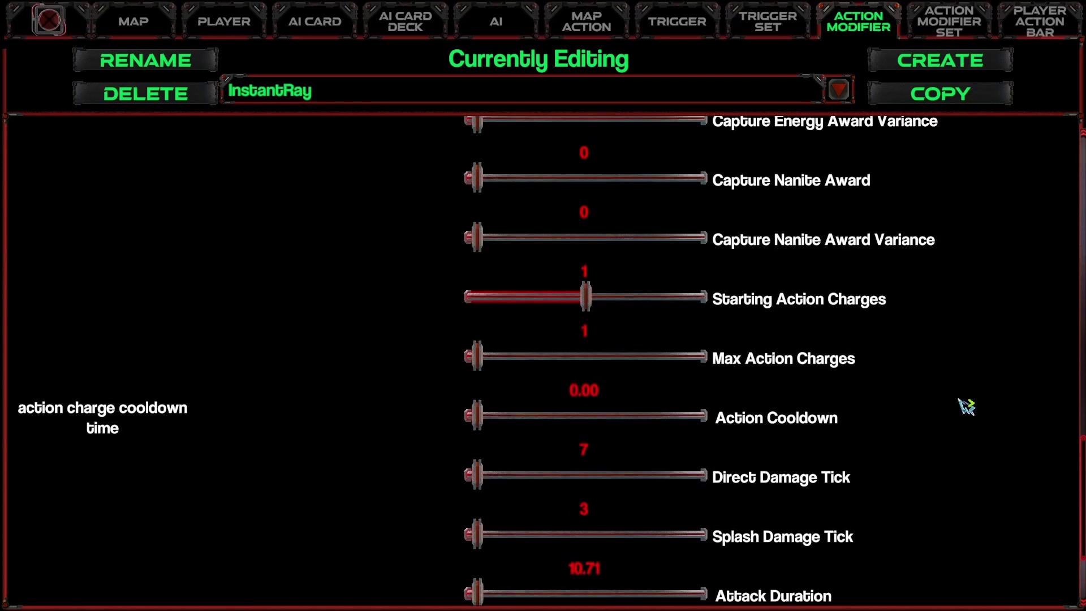
Add the InstantRay modifier to the EverythingIsFree action modifier set.
{"action": "left_click", "coordinate": [970, 20]}
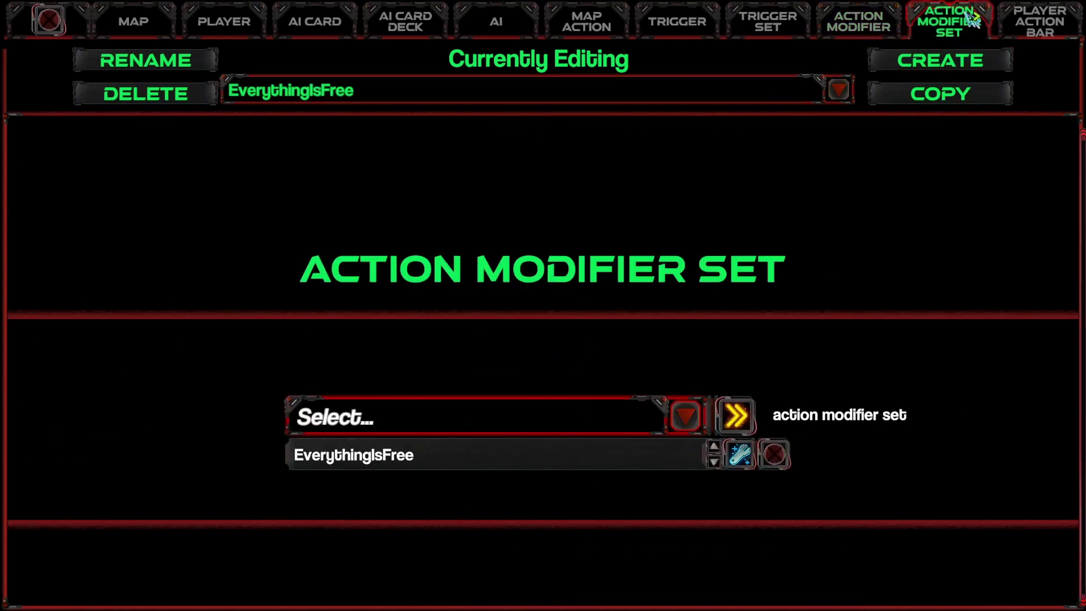
{"action": "left_click", "coordinate": [447, 419]}
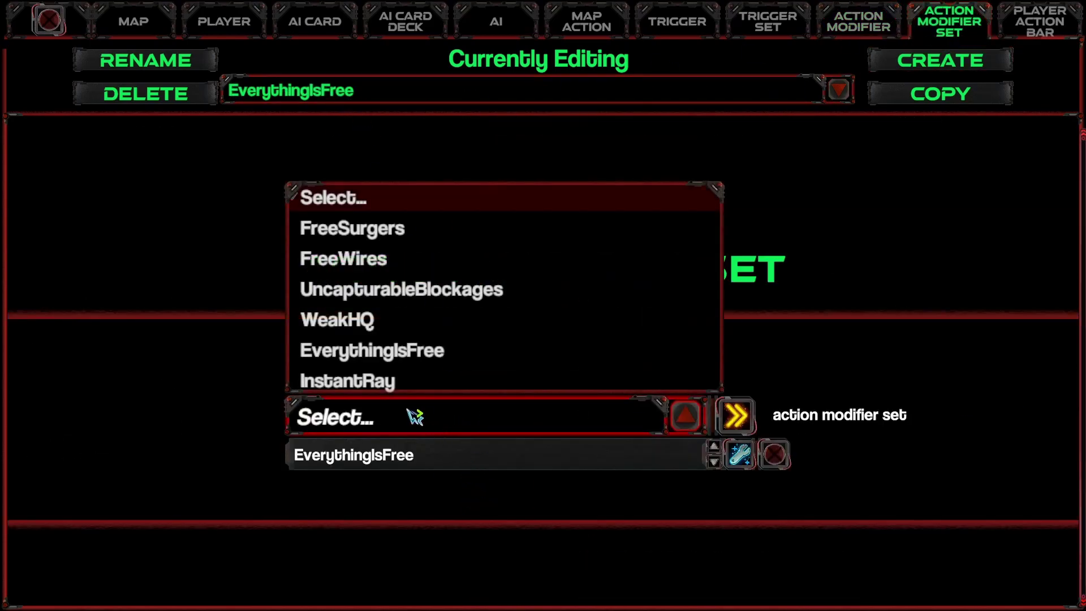
{"action": "left_click", "coordinate": [423, 387]}
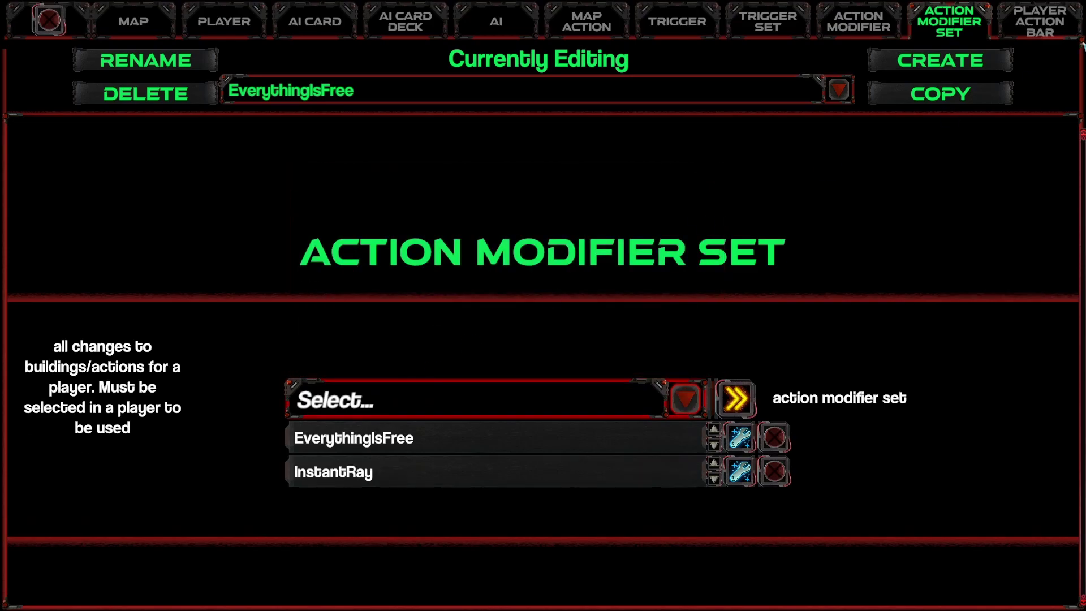
Rename the EverythingIsFree action modifier set as EverythingIsFreeAndFast and check Player8_Orange's assigned action modifiers.
{"action": "left_click", "coordinate": [175, 65]}
{"action": "left_click", "coordinate": [565, 319]}
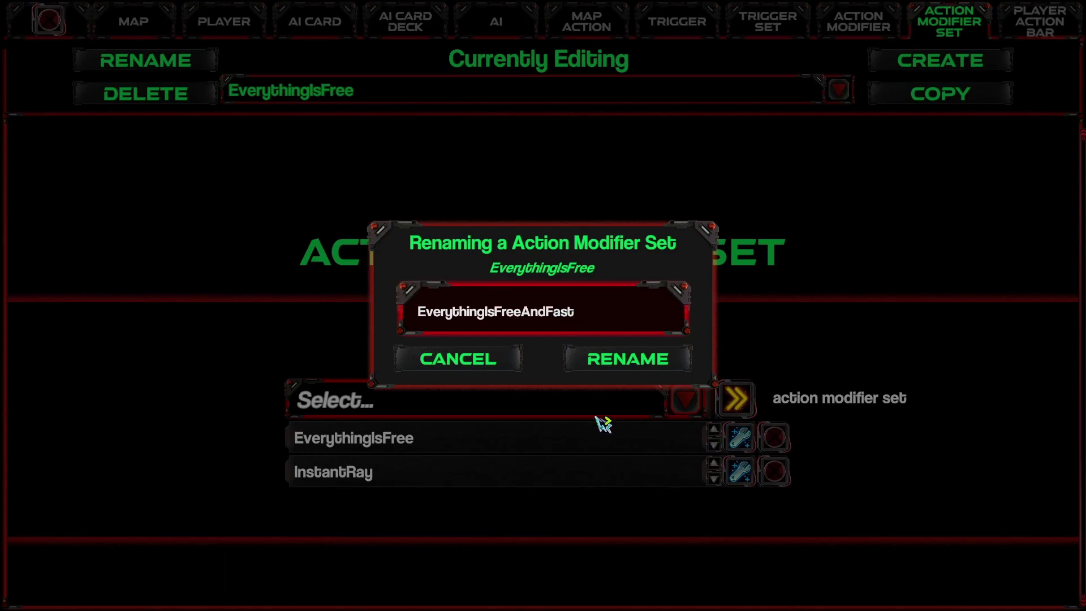
{"action": "left_click", "coordinate": [639, 360]}
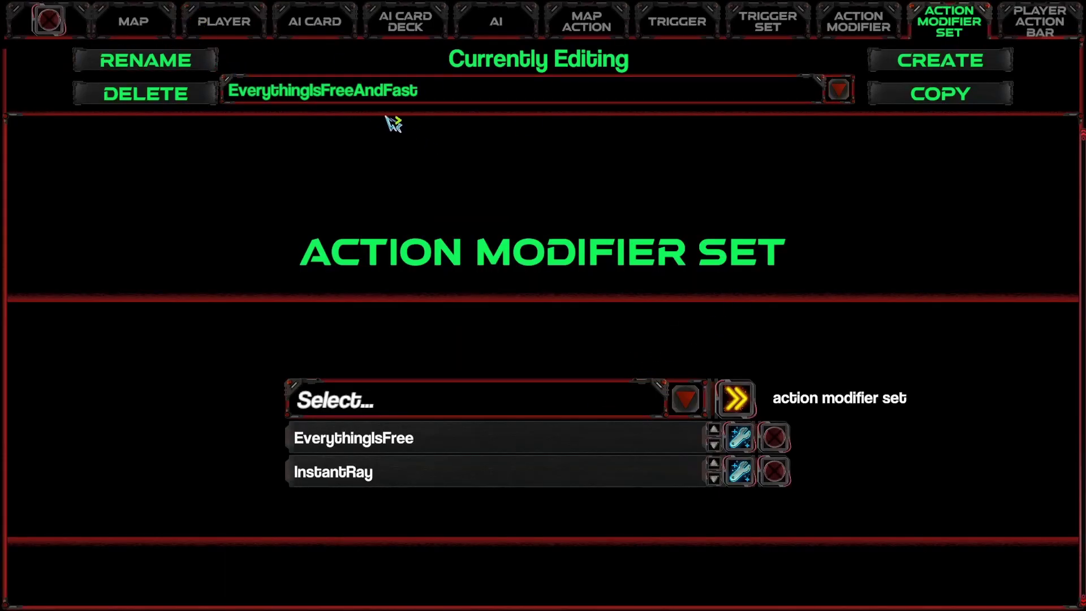
{"action": "left_click", "coordinate": [238, 34]}
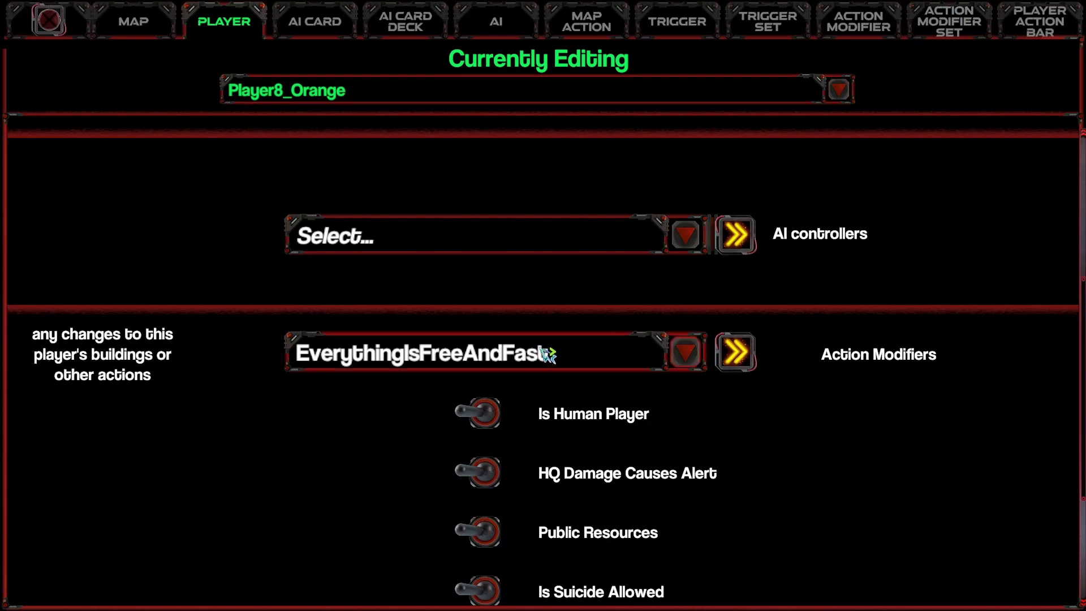
{"action": "scroll", "coordinate": [416, 245], "scroll_direction": "up", "scroll_amount": 5}
{"action": "left_click_drag", "start_coordinate": [1082, 333], "coordinate": [1057, 193]}
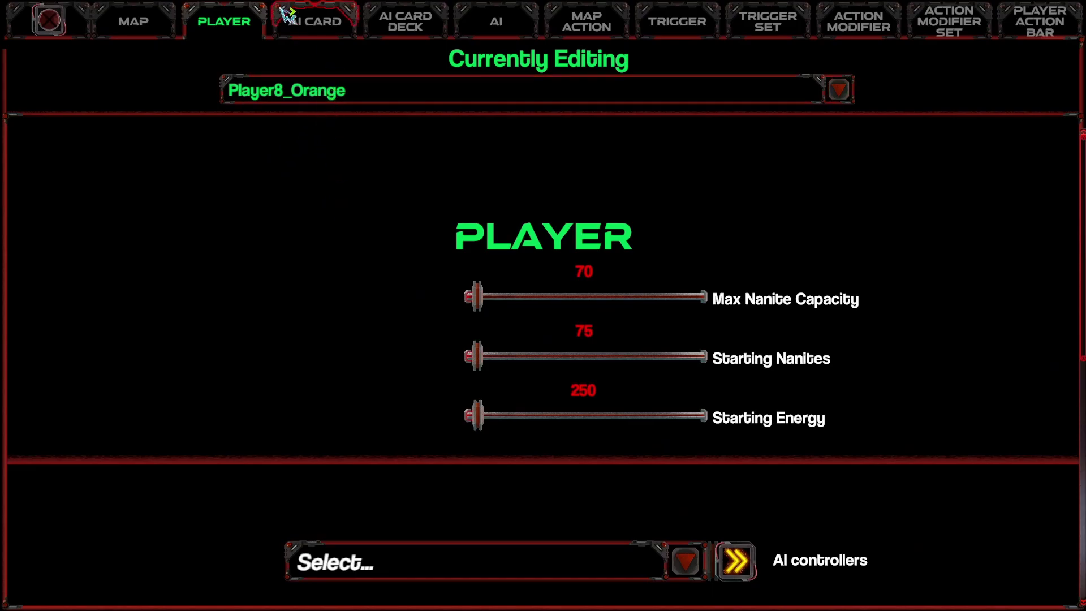
Make Player 4 Lime the active player and open the LimeFireLasers card for a new action recording.
{"action": "left_click", "coordinate": [314, 25]}
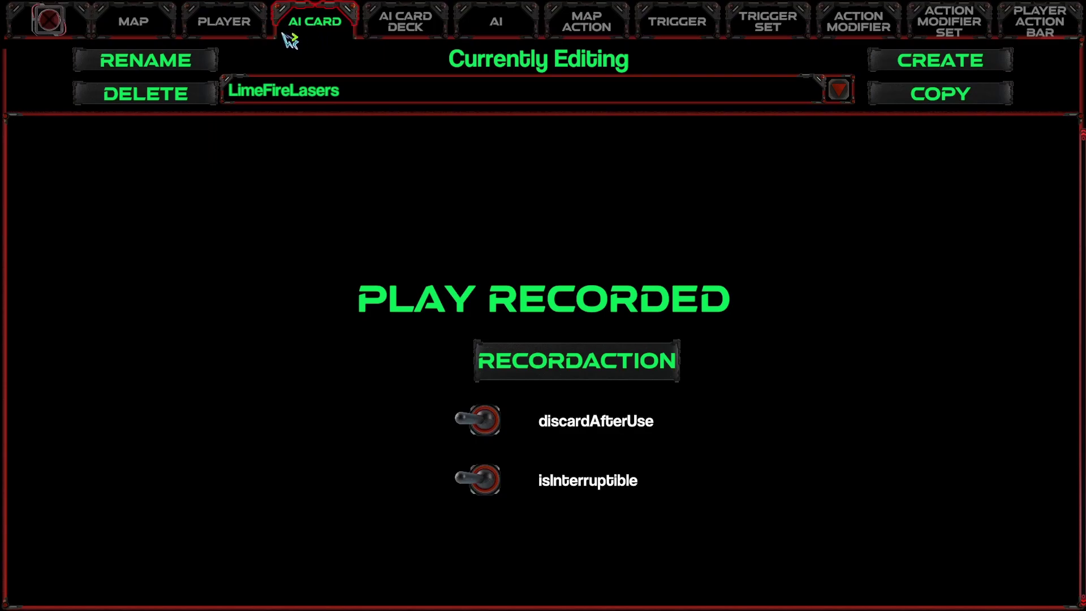
{"action": "left_click", "coordinate": [48, 22]}
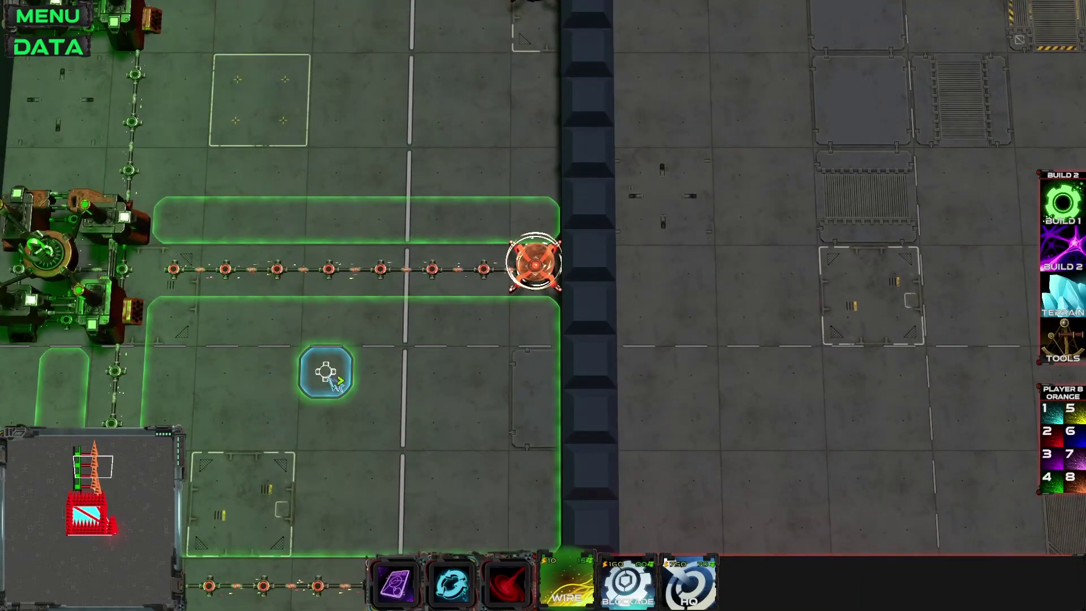
{"action": "key", "text": "w"}
{"action": "key", "text": "s"}
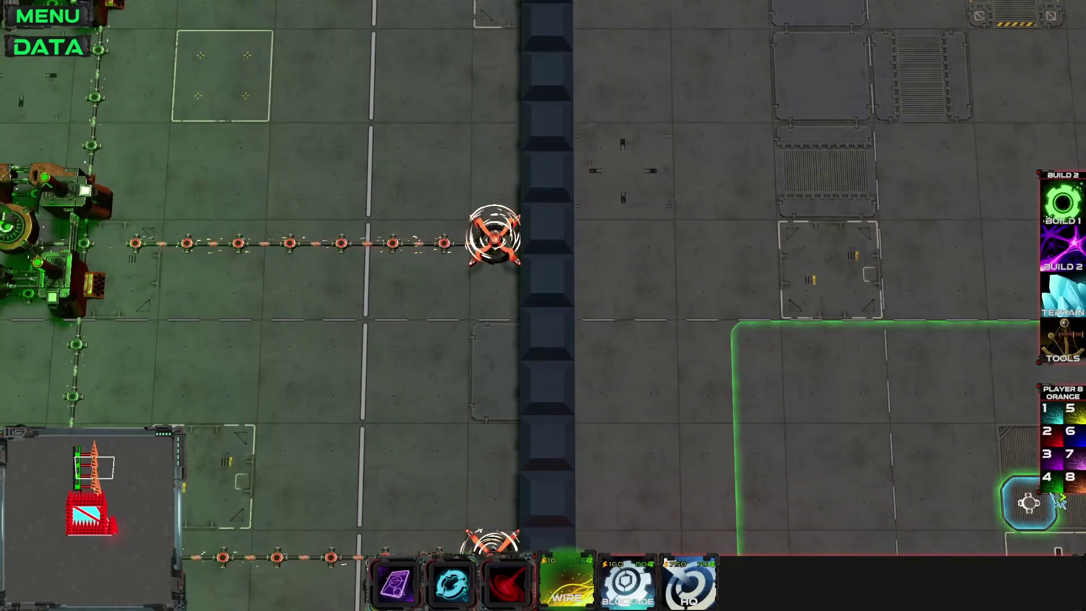
{"action": "left_click", "coordinate": [1047, 477]}
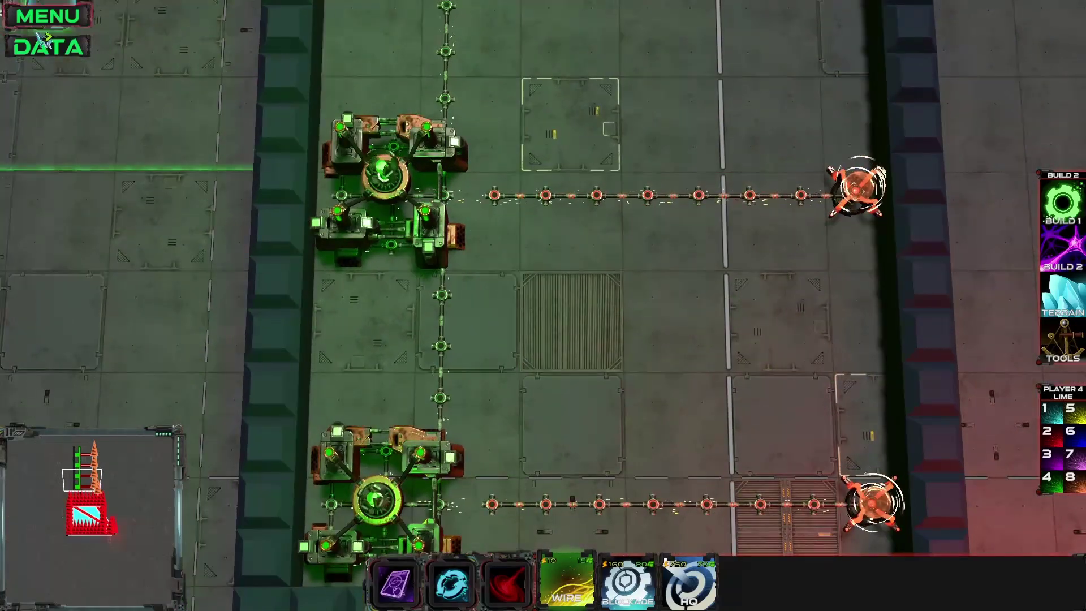
{"action": "key", "text": "d"}
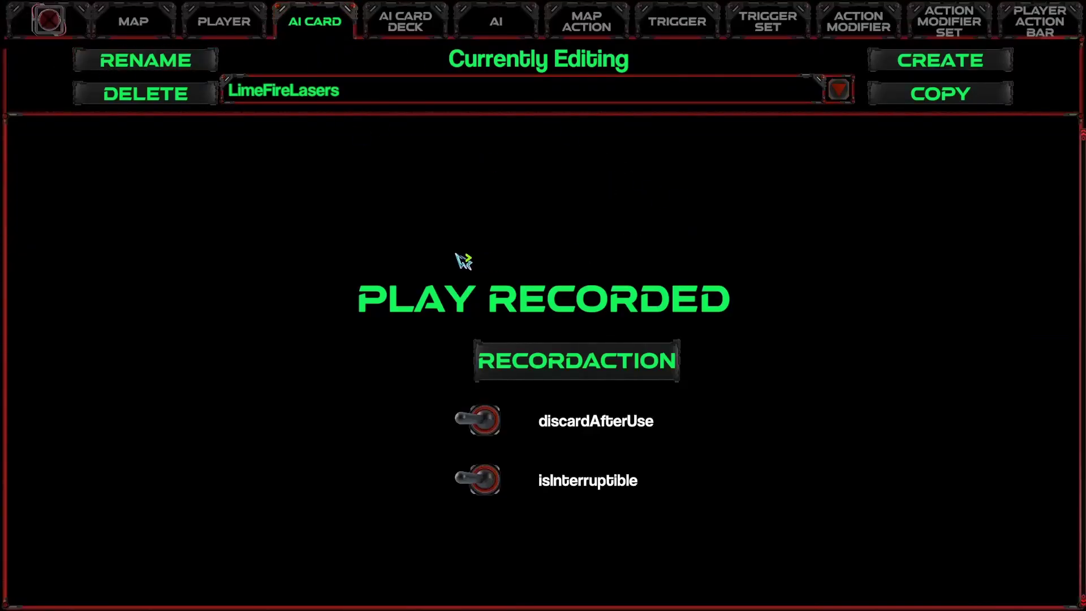
{"action": "left_click", "coordinate": [580, 377]}
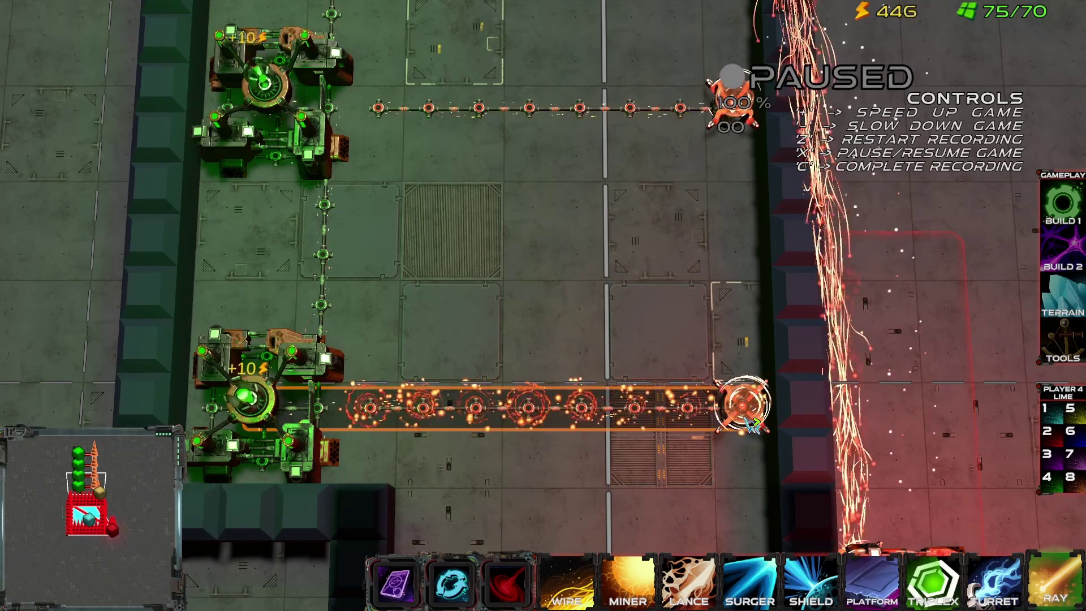
Restart the recording, fire a Ray along each orange wire row from the lowest to the uppermost, and complete it.
{"action": "key", "text": "z"}
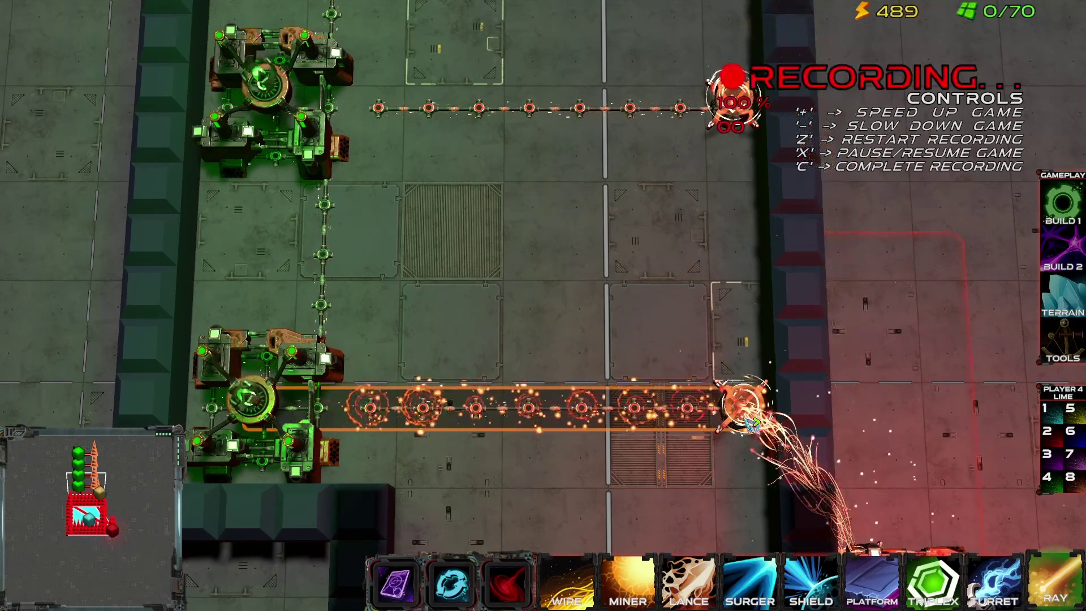
{"action": "key", "text": "w"}
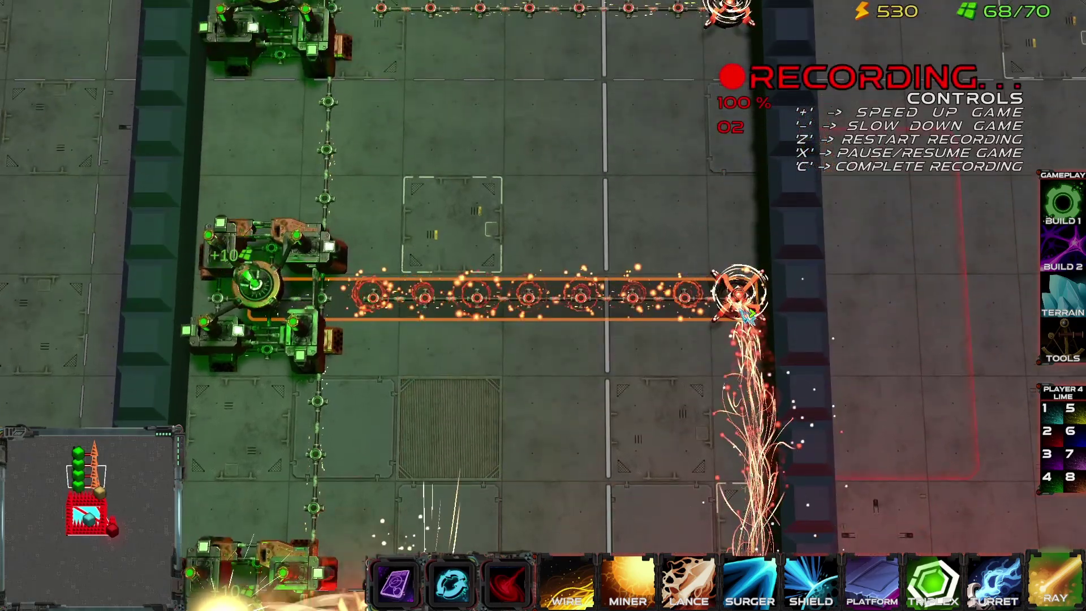
{"action": "left_click", "coordinate": [735, 291]}
{"action": "key", "text": "w"}
{"action": "left_click", "coordinate": [739, 310]}
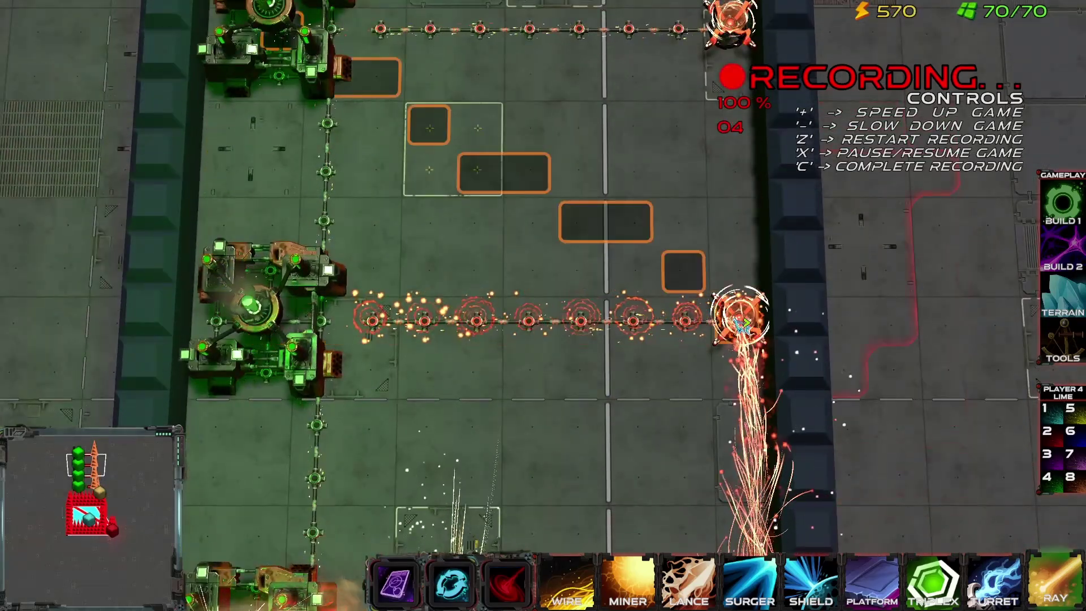
{"action": "key", "text": "w"}
{"action": "left_click", "coordinate": [730, 288]}
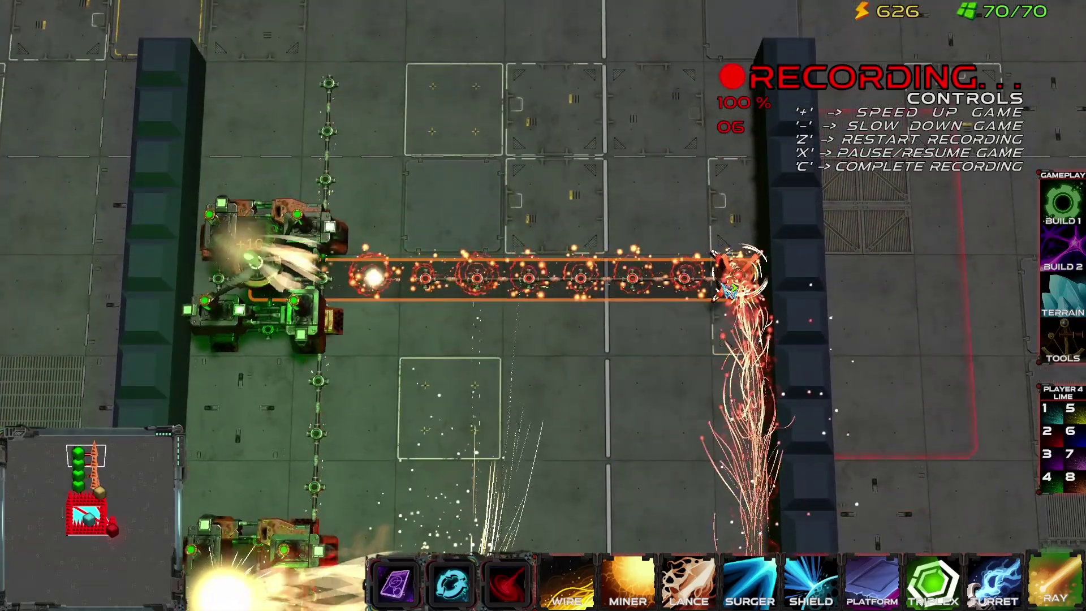
{"action": "key", "text": "s"}
{"action": "key", "text": "c"}
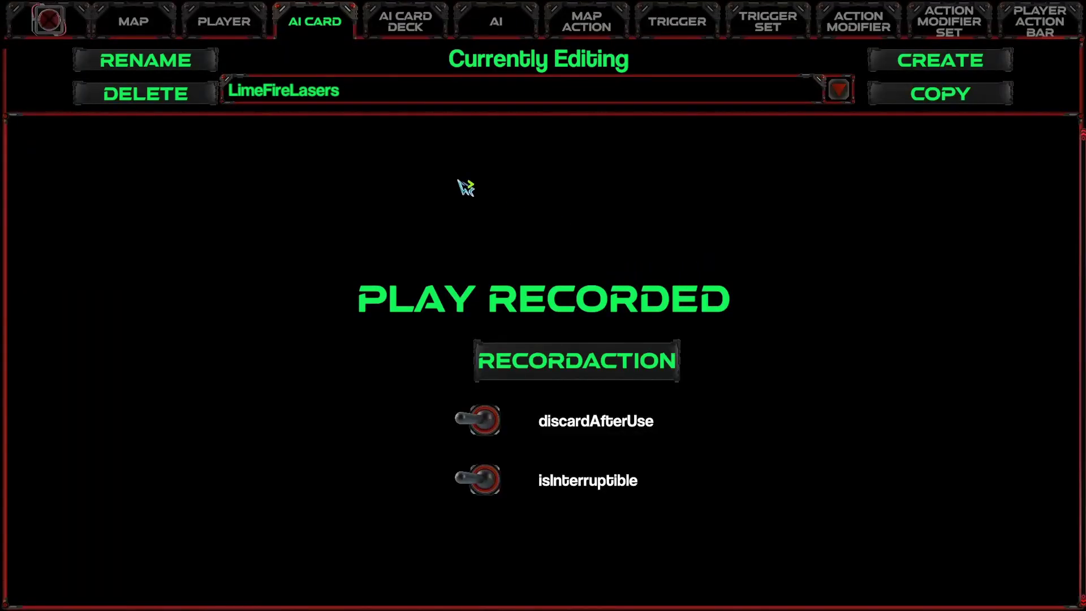
Make Player 8 Orange the active player and open the OrangeWireRebuild card for a new action recording.
{"action": "left_click", "coordinate": [348, 99]}
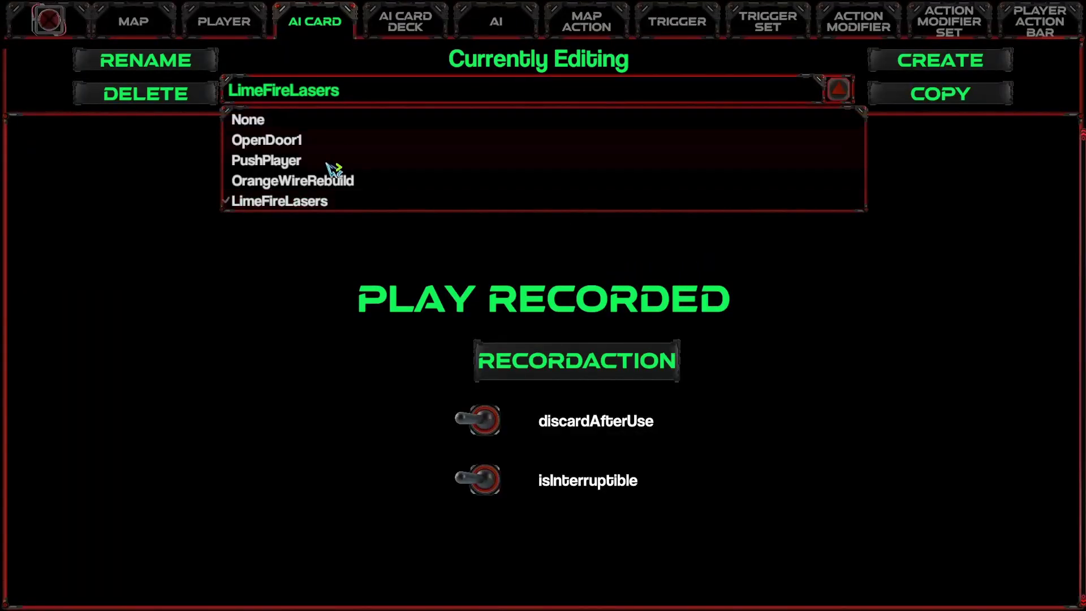
{"action": "left_click", "coordinate": [334, 182]}
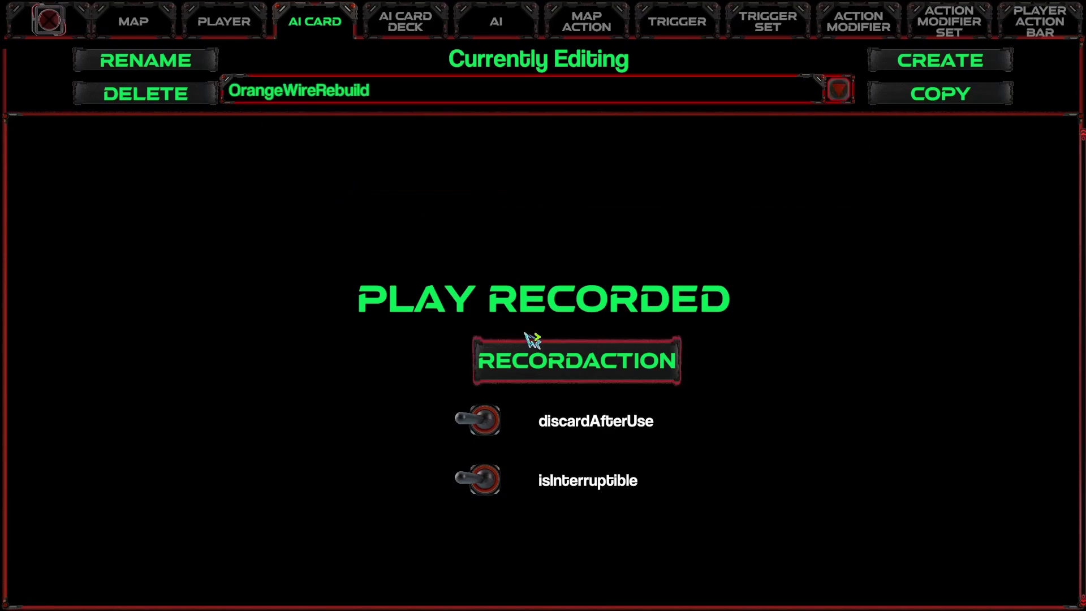
{"action": "left_click", "coordinate": [55, 21]}
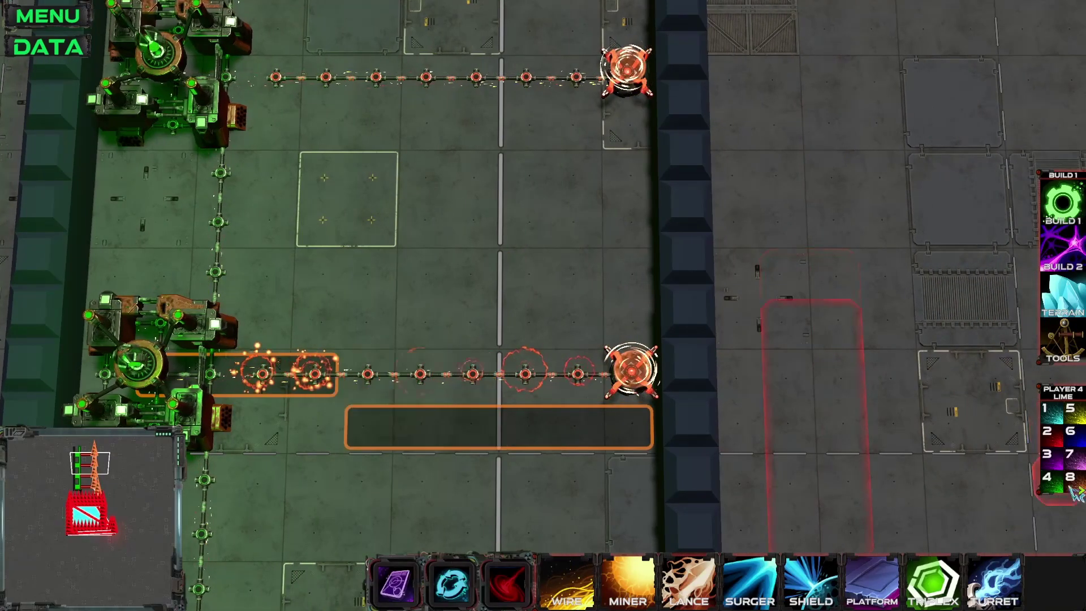
{"action": "left_click", "coordinate": [1074, 486]}
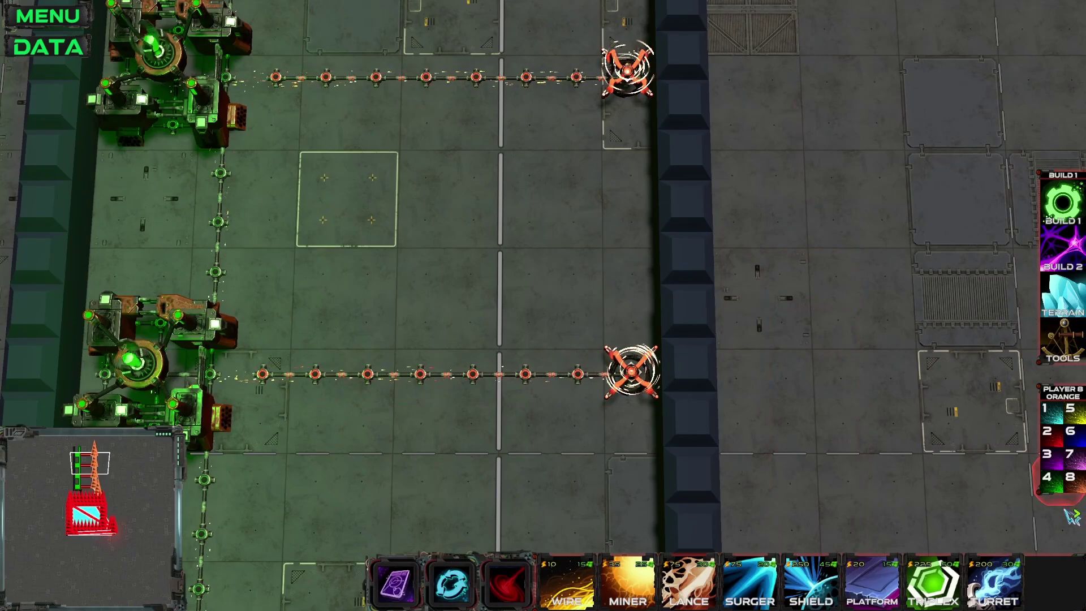
{"action": "left_click", "coordinate": [44, 52]}
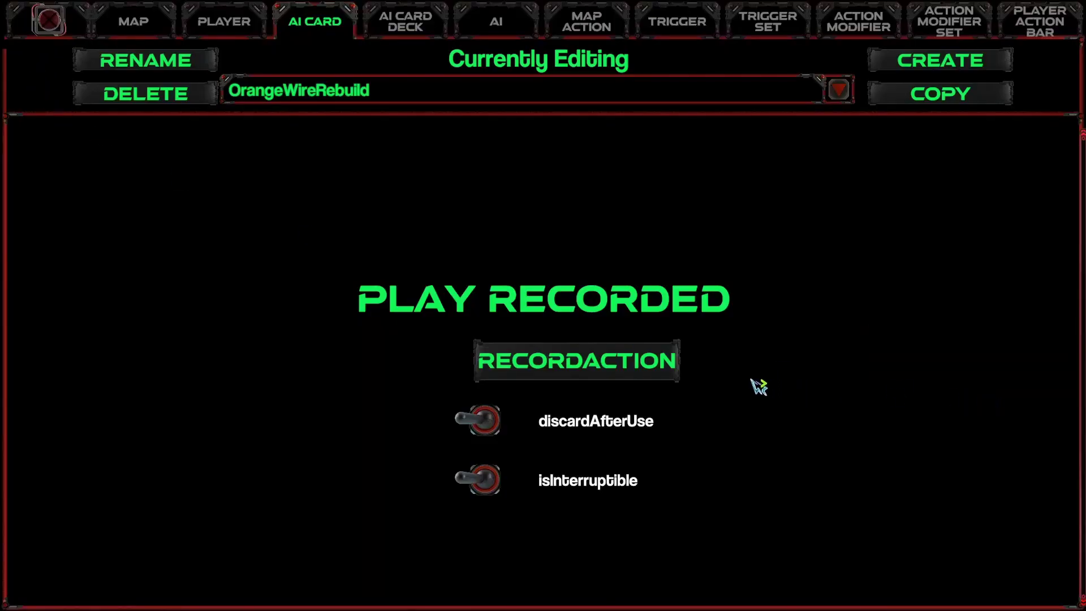
{"action": "left_click", "coordinate": [600, 373]}
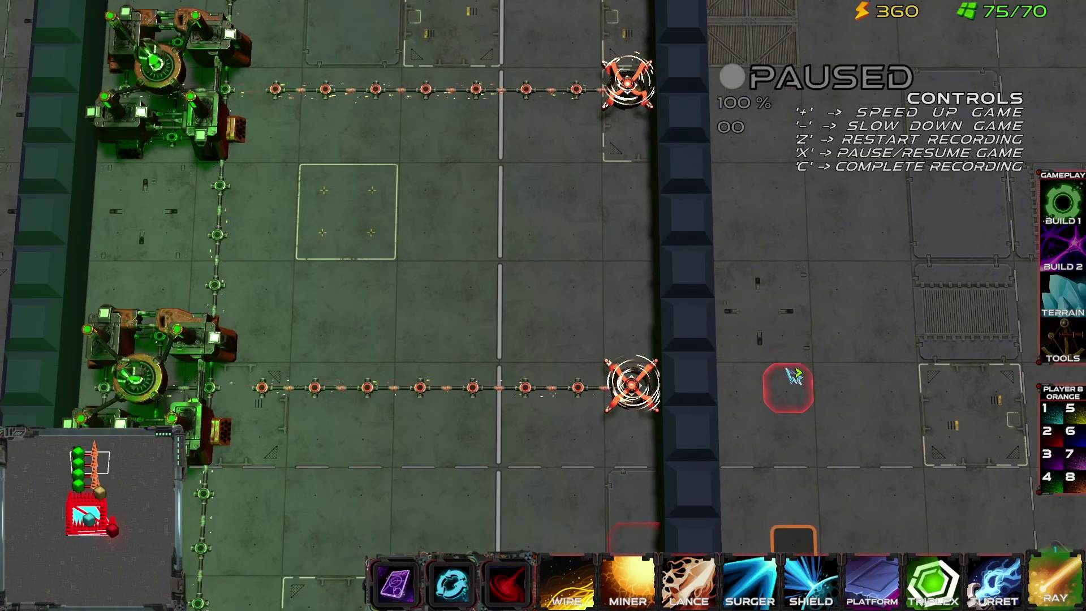
Record Orange laying Wire along each corridor row between its end building and the Lime base, row by row upward, and complete the recording.
{"action": "key", "text": "1"}
{"action": "key", "text": "s"}
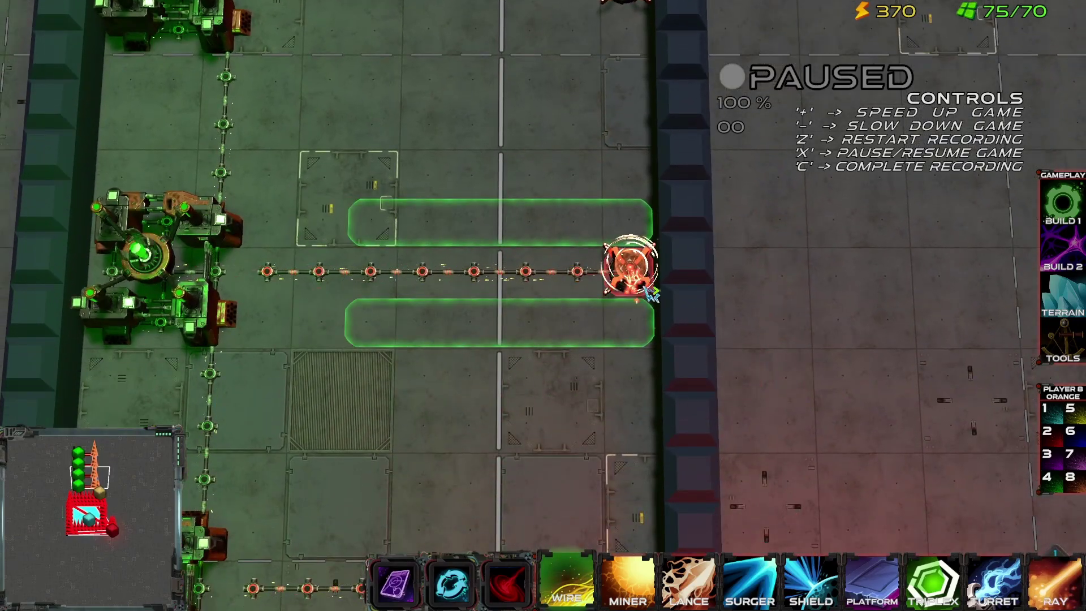
{"action": "key", "text": "s"}
{"action": "key", "text": "w"}
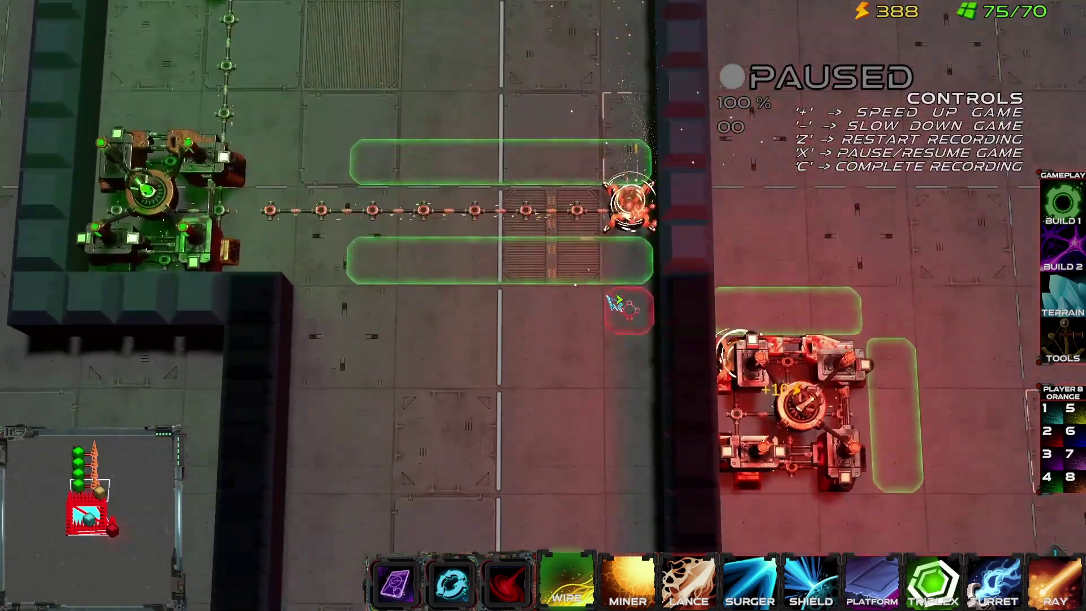
{"action": "key", "text": "x"}
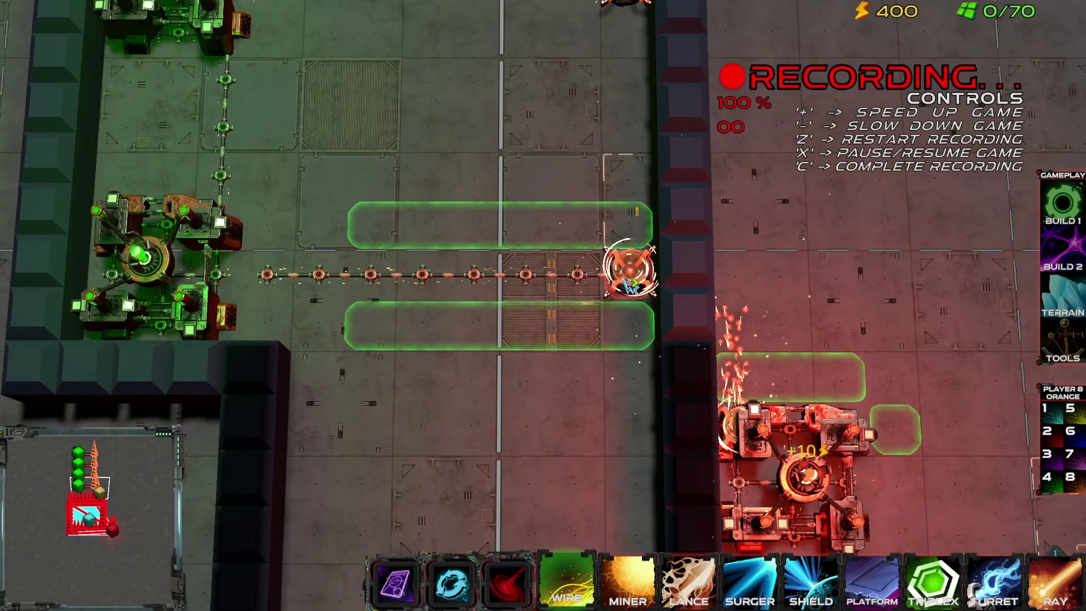
{"action": "left_click", "coordinate": [271, 275]}
{"action": "key", "text": "w"}
{"action": "left_click", "coordinate": [262, 208]}
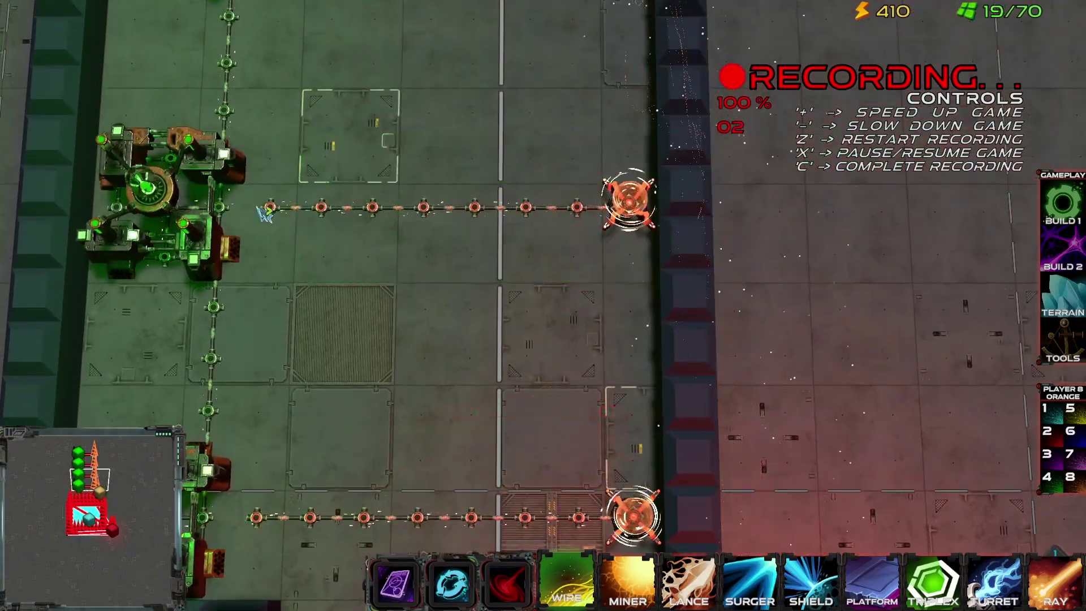
{"action": "key", "text": "w"}
{"action": "left_click_drag", "start_coordinate": [627, 214], "coordinate": [267, 225]}
{"action": "key", "text": "w"}
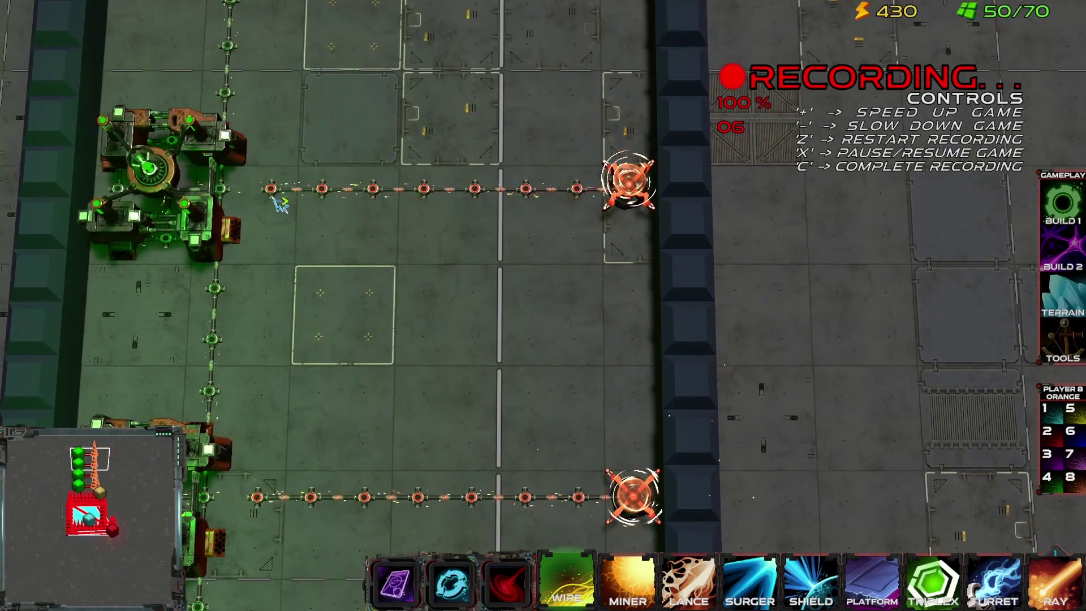
{"action": "key", "text": "w"}
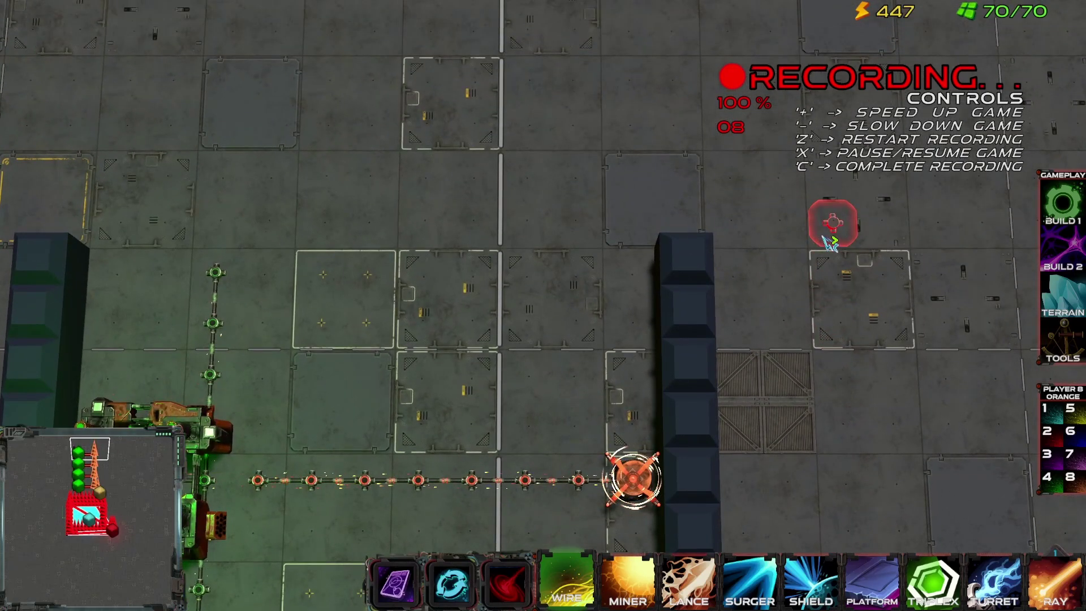
{"action": "key", "text": "c"}
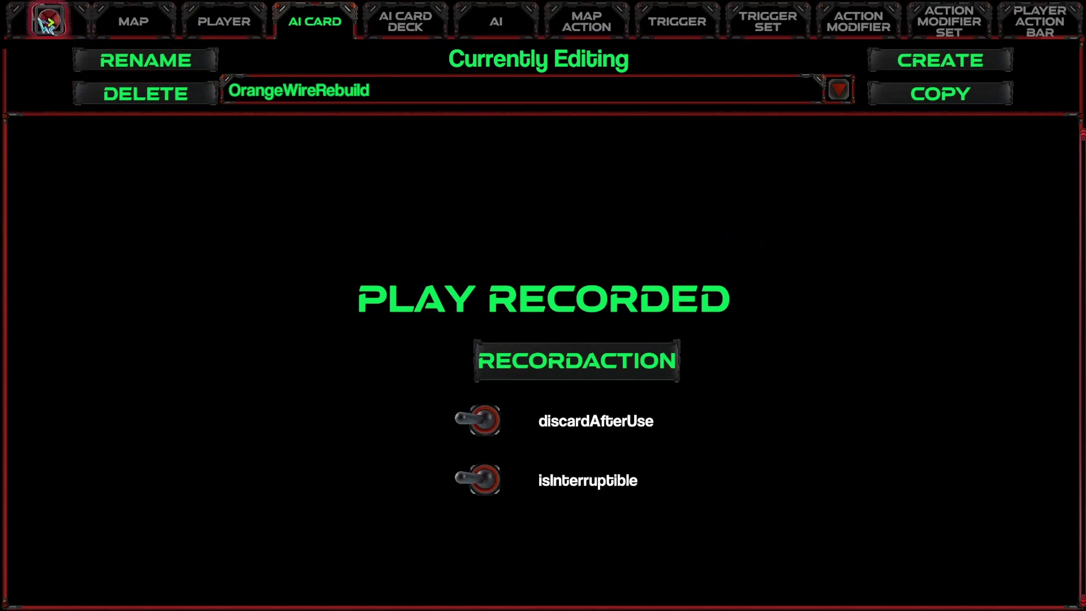
Playtest Bound_V1, examine the Lime and Orange corridor and its wire rows, and return to the map editor.
{"action": "left_click", "coordinate": [150, 24]}
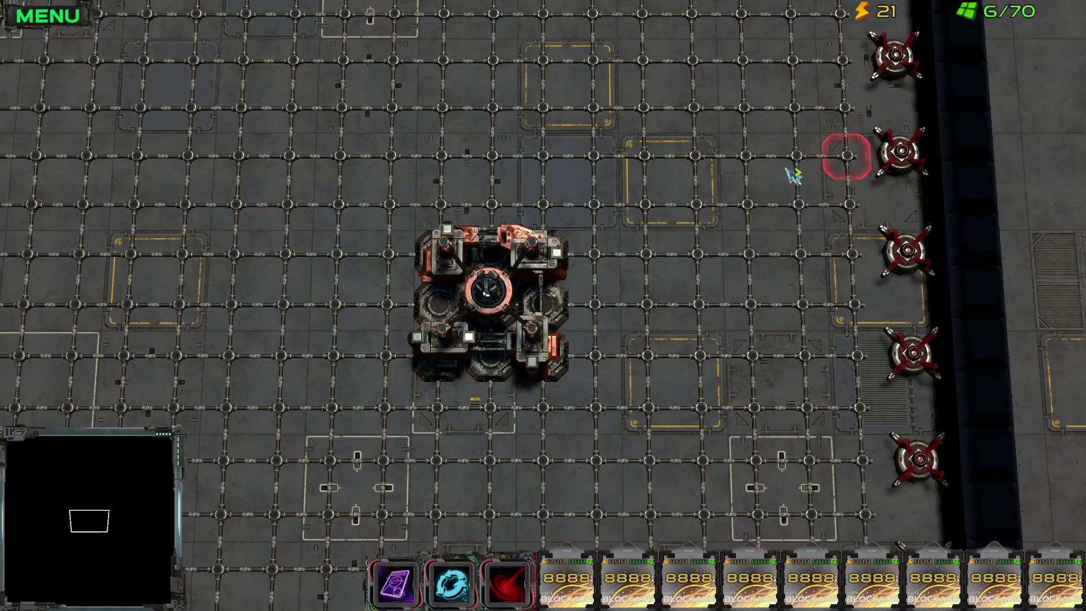
{"action": "key", "text": "w"}
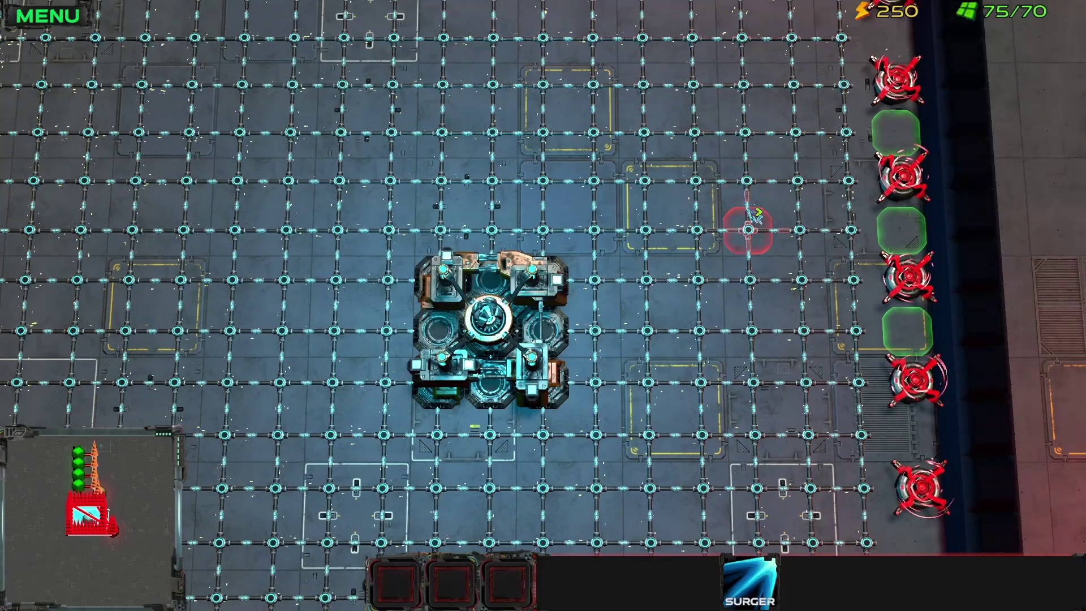
{"action": "key", "text": "a"}
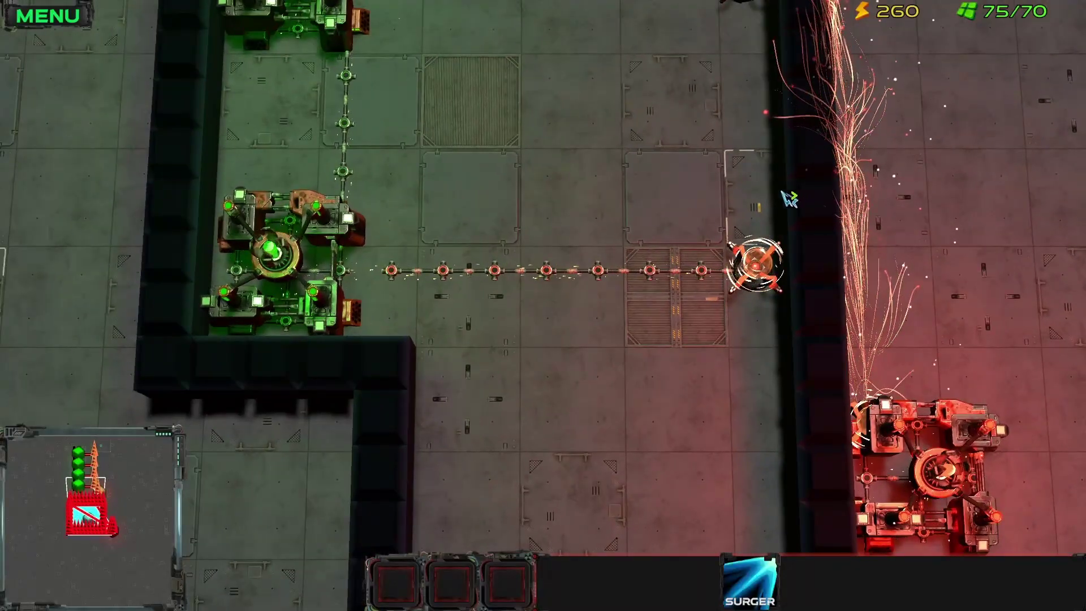
{"action": "key", "text": "4"}
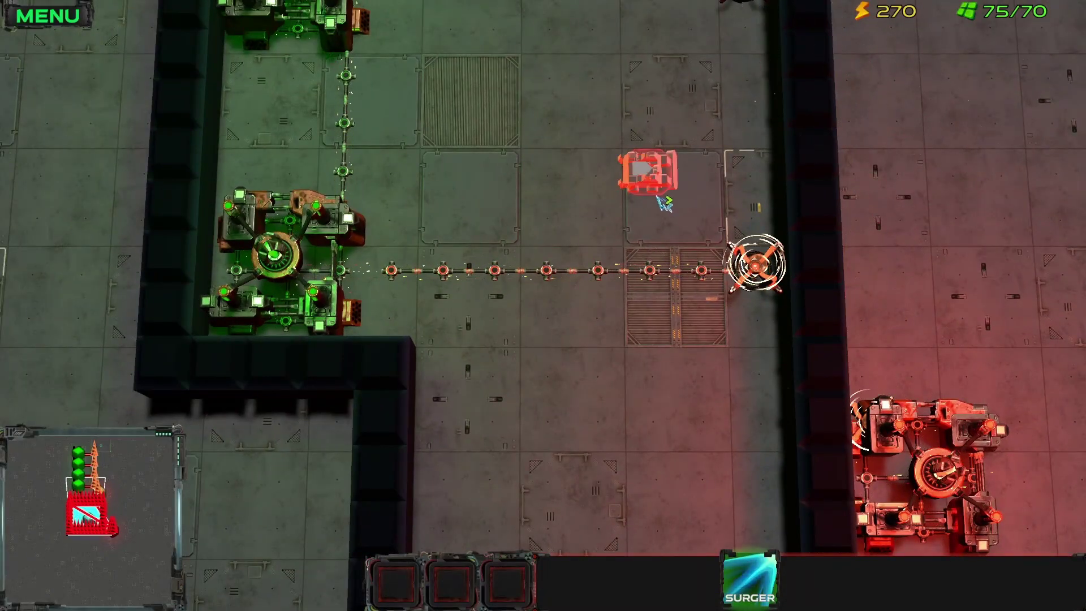
{"action": "key", "text": "w"}
{"action": "key", "text": "w"}
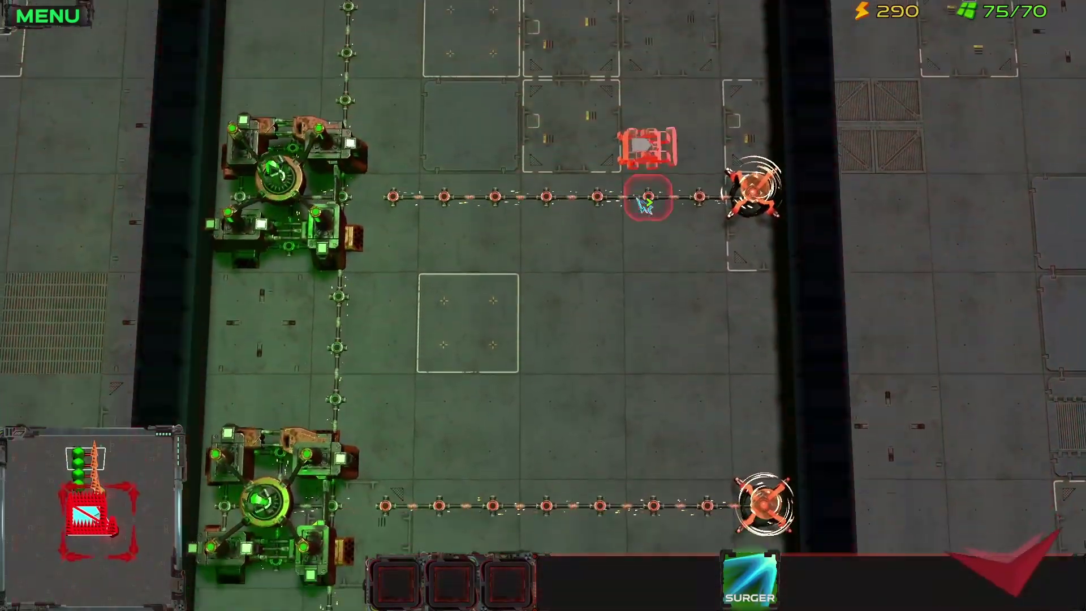
{"action": "key", "text": "s"}
{"action": "key", "text": "d"}
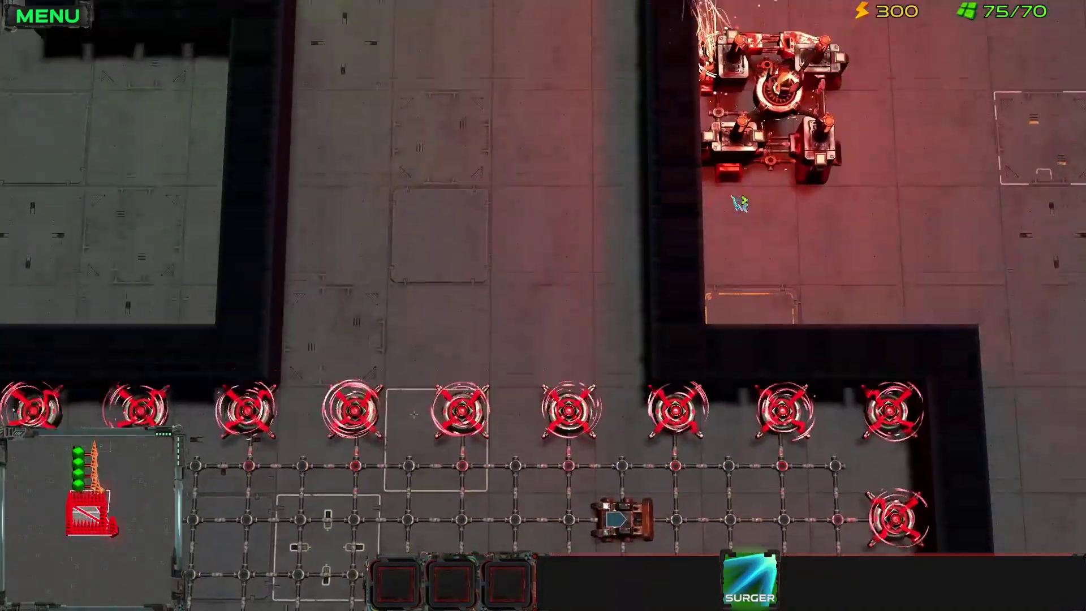
{"action": "key", "text": "w"}
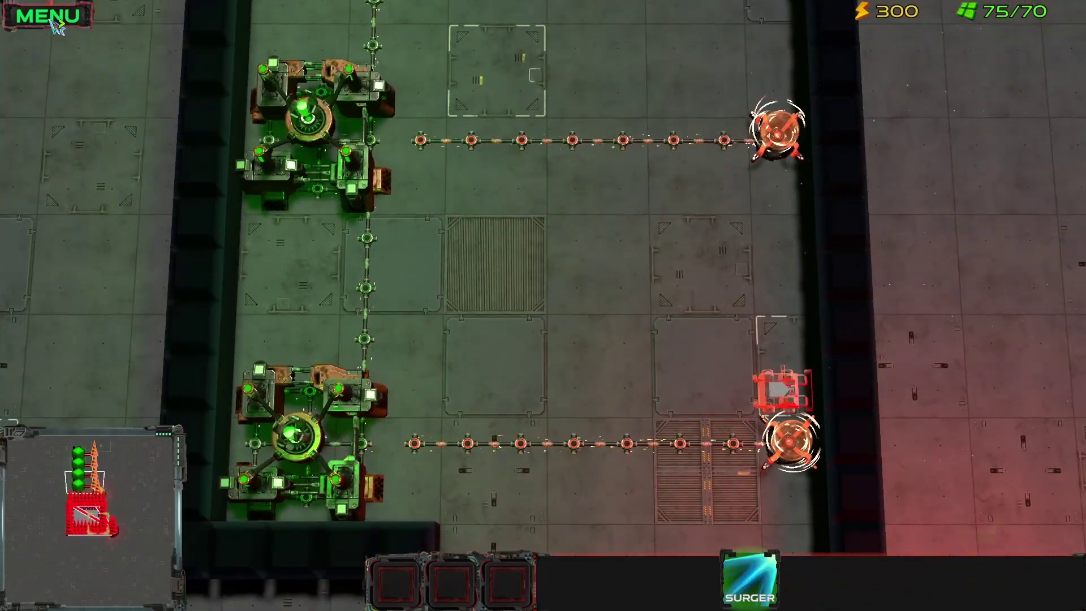
{"action": "left_click", "coordinate": [49, 16]}
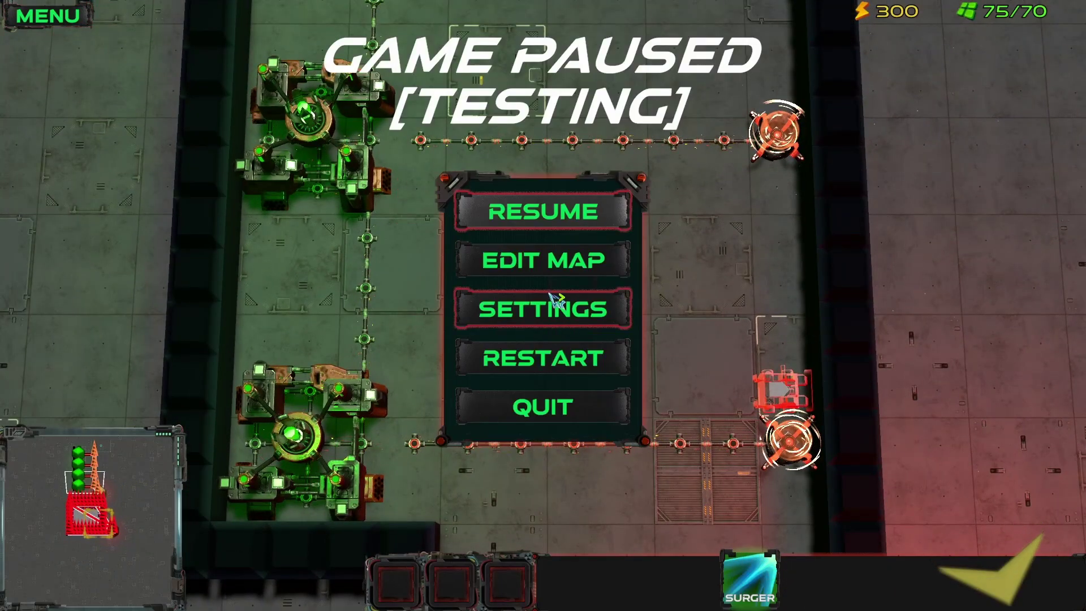
{"action": "key", "text": "Return"}
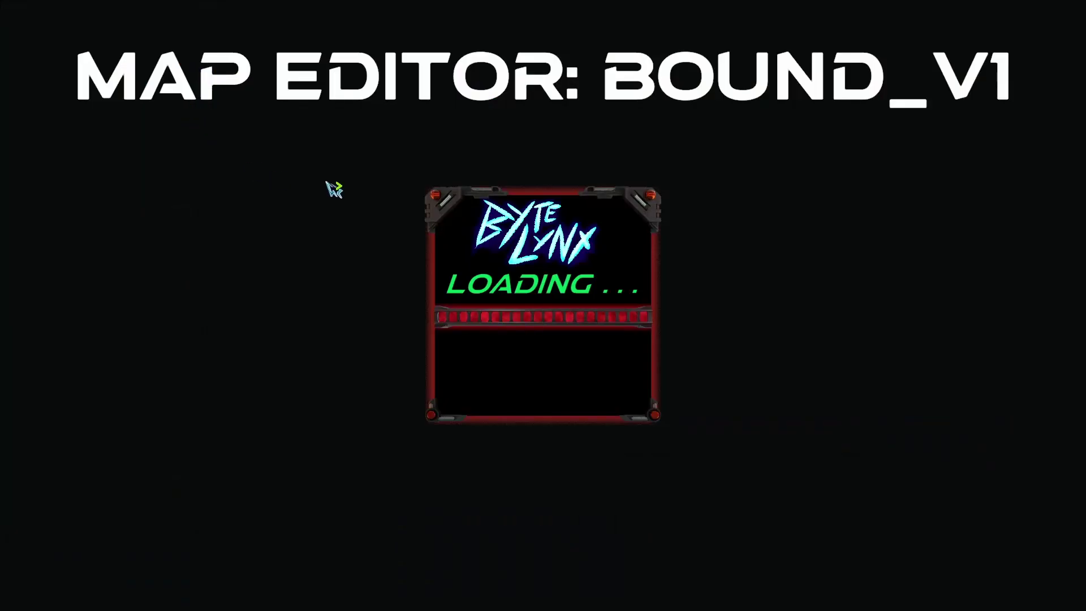
Add LimeAI as an AI controller for Player4_Lime.
{"action": "left_click", "coordinate": [48, 44]}
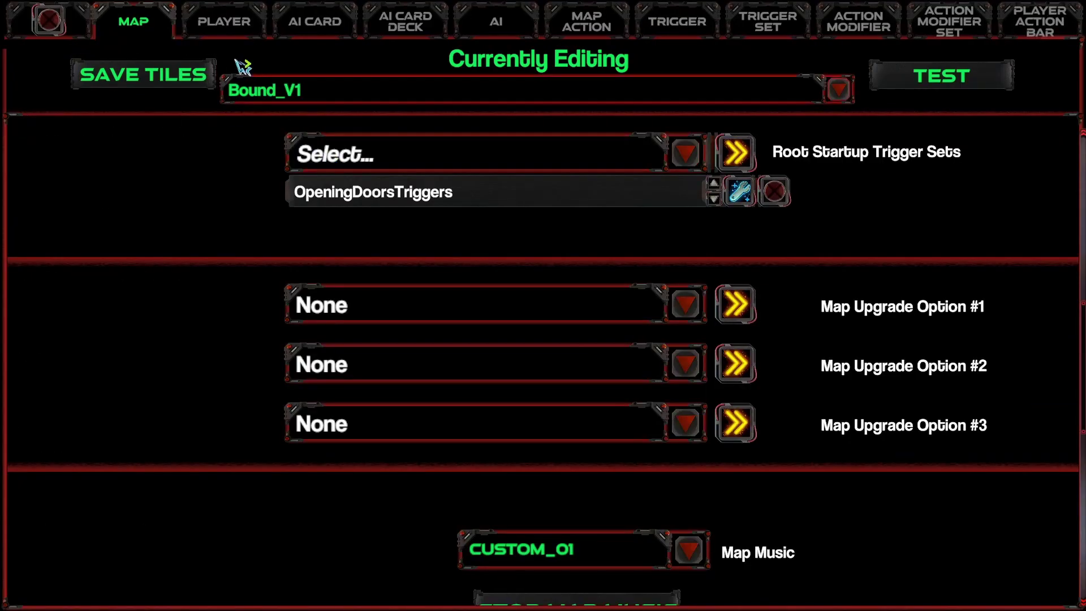
{"action": "left_click", "coordinate": [224, 21]}
{"action": "left_click", "coordinate": [328, 97]}
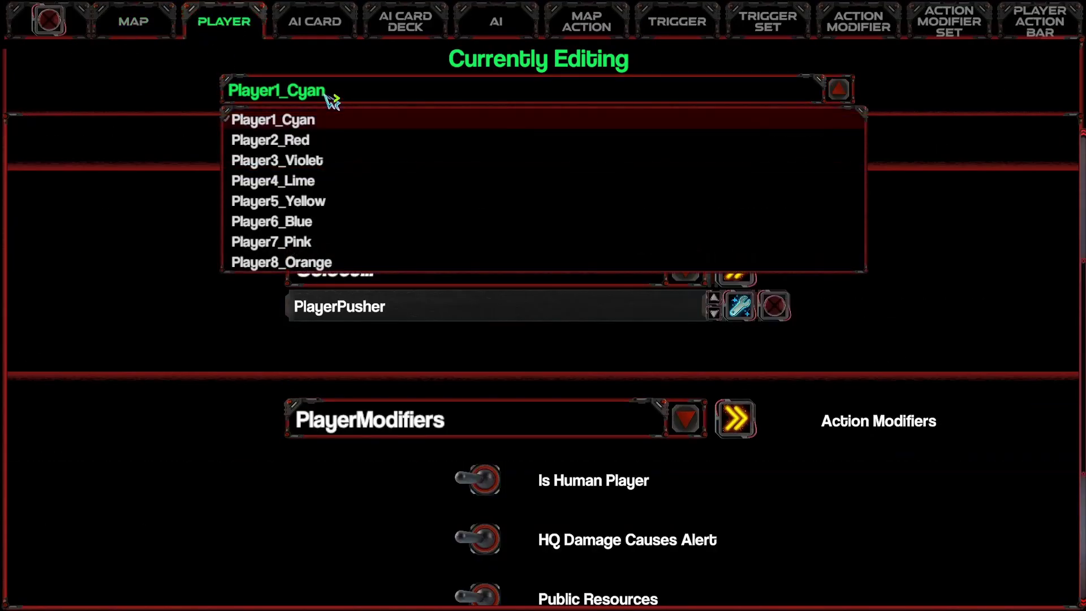
{"action": "left_click", "coordinate": [315, 182]}
{"action": "scroll", "coordinate": [243, 282], "scroll_direction": "up", "scroll_amount": 5}
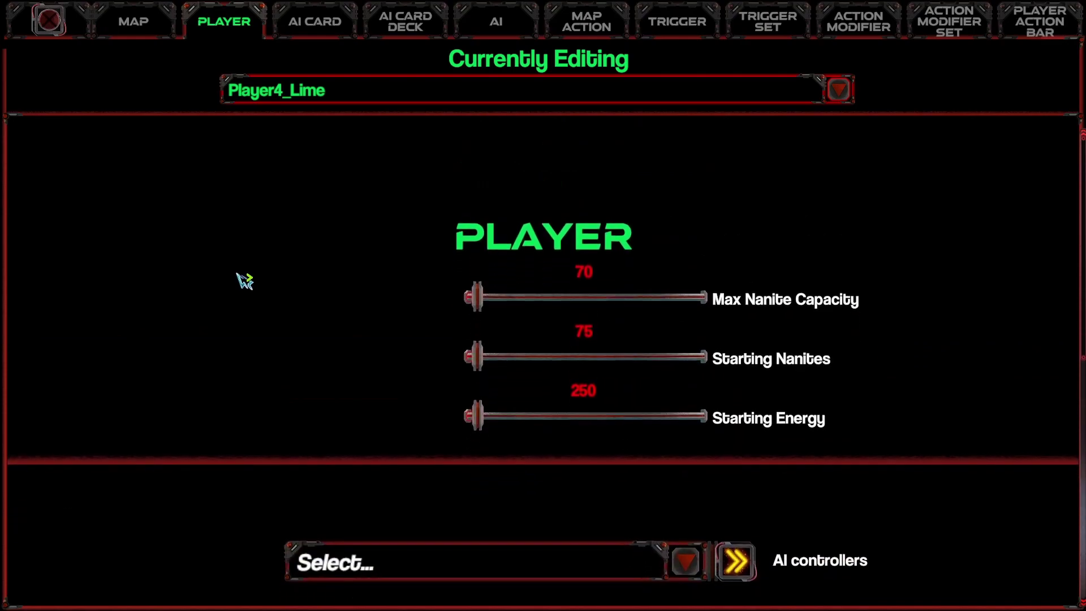
{"action": "scroll", "coordinate": [245, 281], "scroll_direction": "down", "scroll_amount": 3}
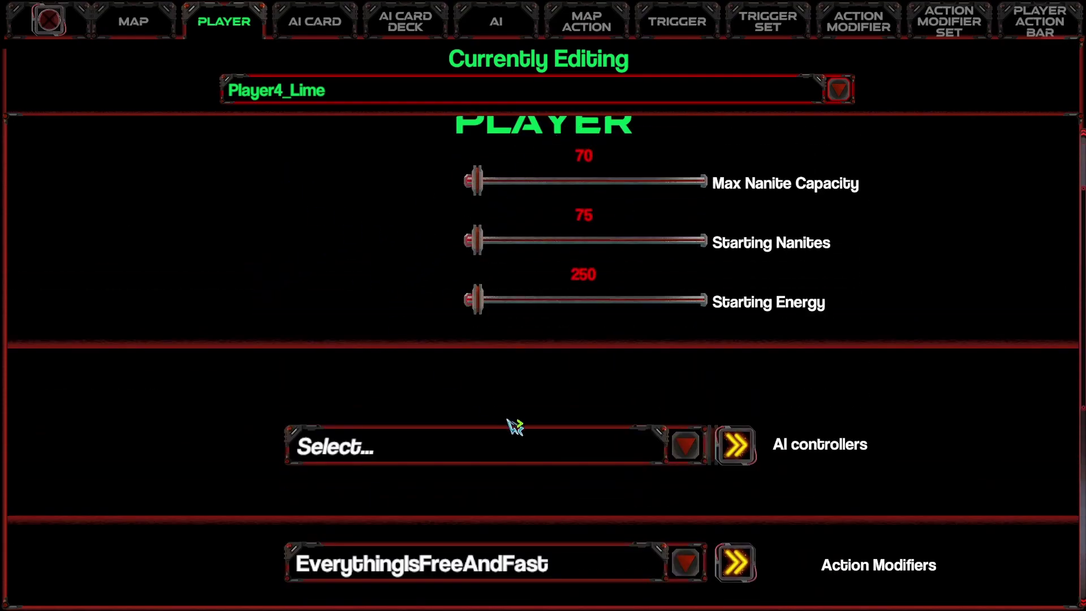
{"action": "left_click", "coordinate": [484, 447]}
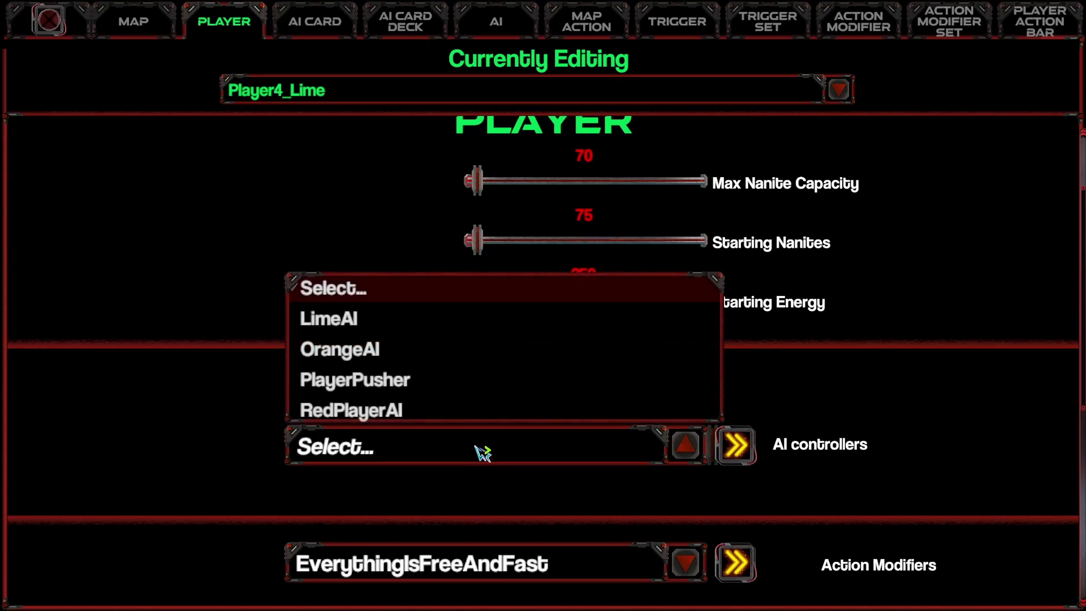
{"action": "left_click", "coordinate": [197, 384]}
{"action": "scroll", "coordinate": [290, 380], "scroll_direction": "up", "scroll_amount": 1}
{"action": "scroll", "coordinate": [305, 381], "scroll_direction": "down", "scroll_amount": 2}
{"action": "left_click", "coordinate": [449, 383]}
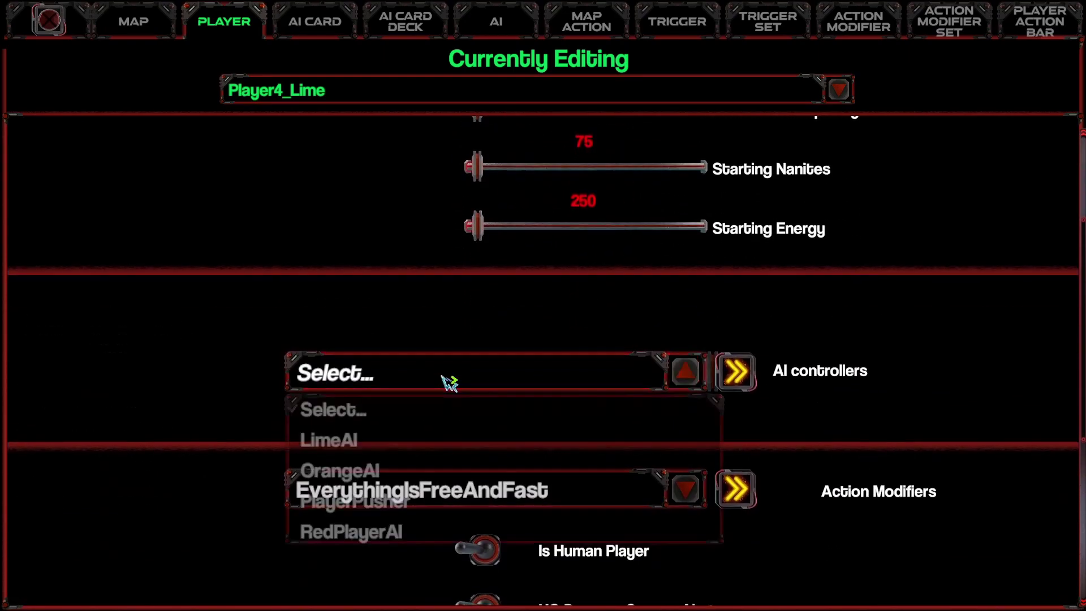
{"action": "left_click", "coordinate": [367, 444]}
Add OrangeAI as an AI controller for Player8_Orange.
{"action": "left_click", "coordinate": [294, 95]}
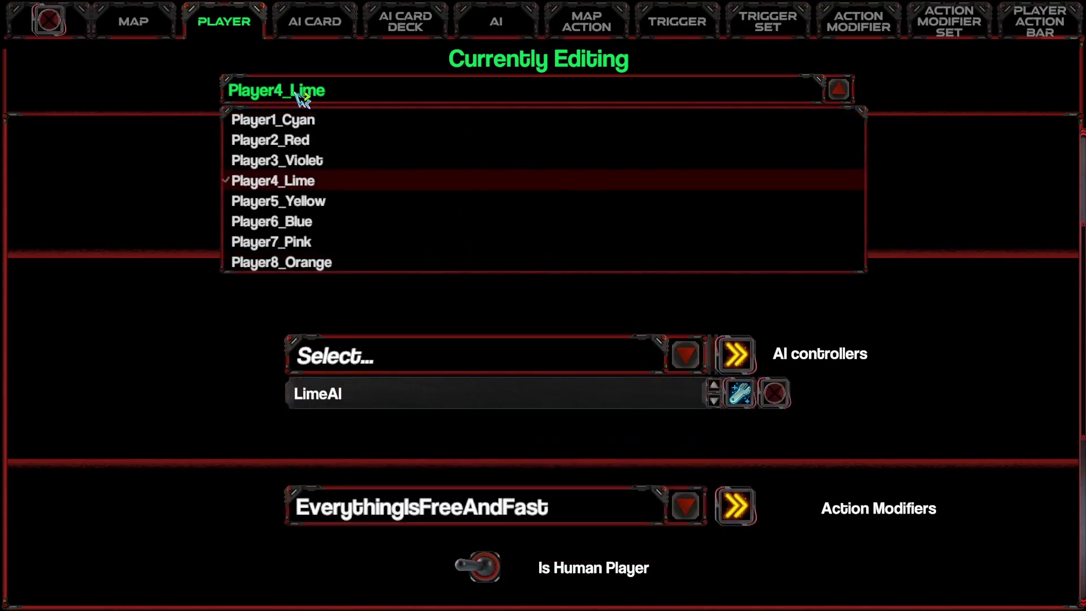
{"action": "left_click", "coordinate": [322, 263]}
{"action": "left_click", "coordinate": [431, 374]}
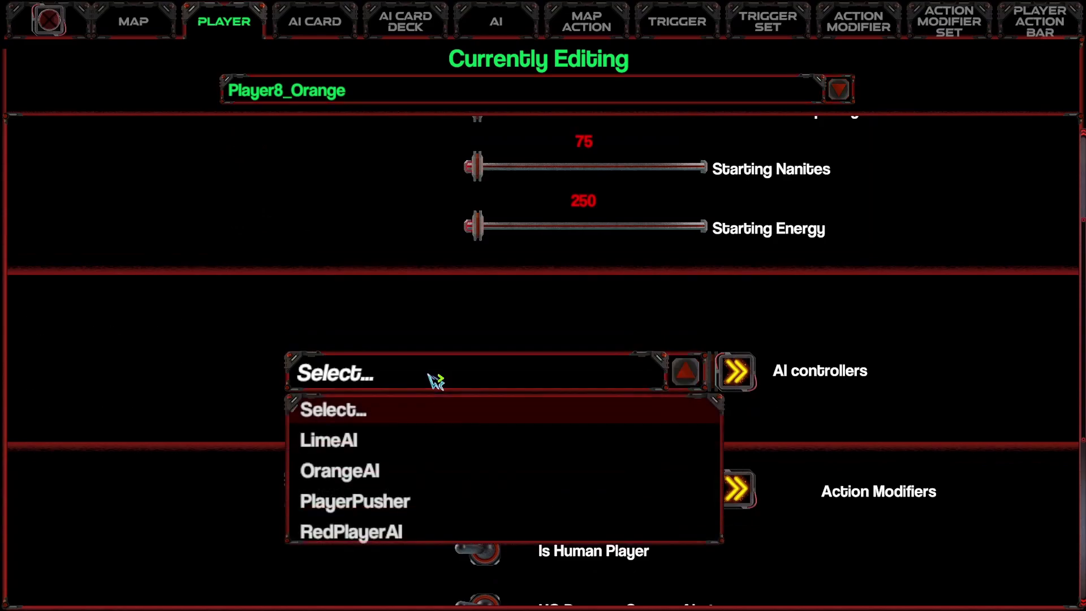
{"action": "left_click", "coordinate": [375, 481]}
{"action": "scroll", "coordinate": [230, 371], "scroll_direction": "up", "scroll_amount": 3}
{"action": "scroll", "coordinate": [305, 382], "scroll_direction": "up", "scroll_amount": 2}
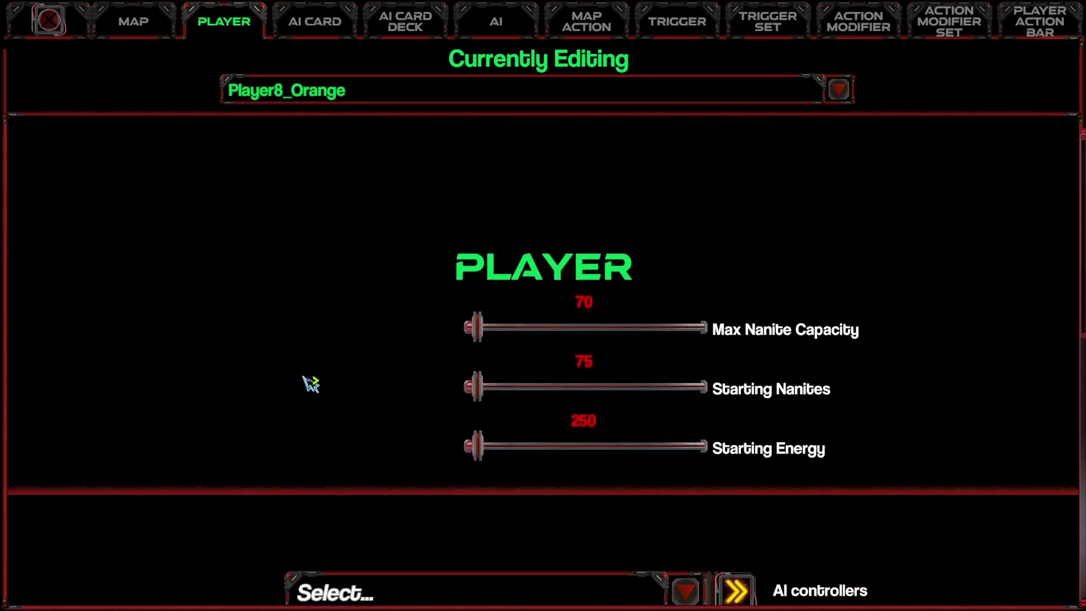
Playtest Bound_V1 again and examine how Lime's rays and Orange's wire rebuilding play out along the corridor rows.
{"action": "left_click", "coordinate": [131, 22]}
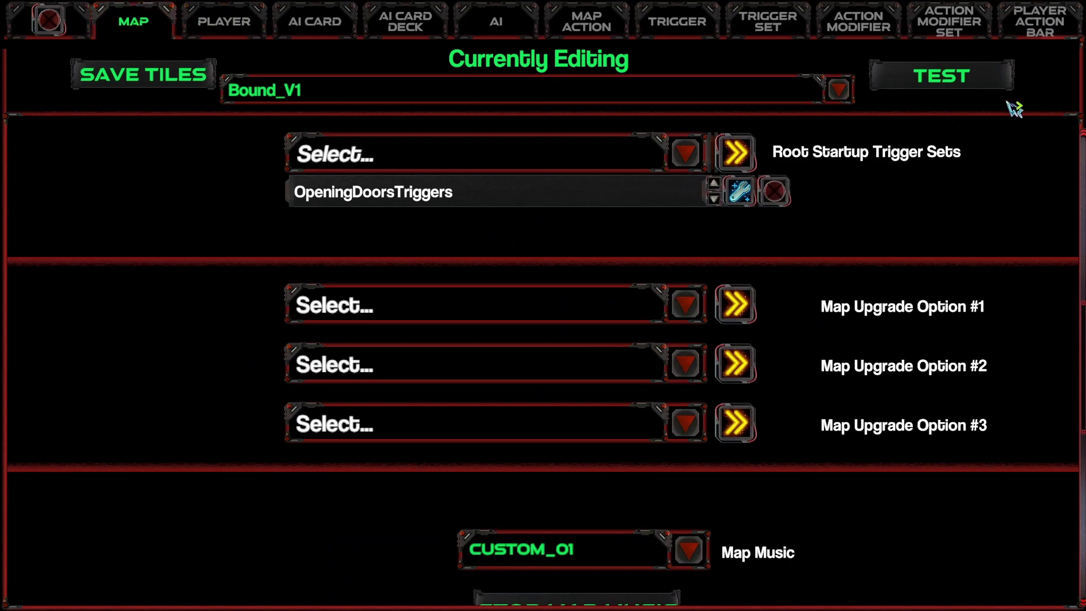
{"action": "left_click", "coordinate": [990, 78]}
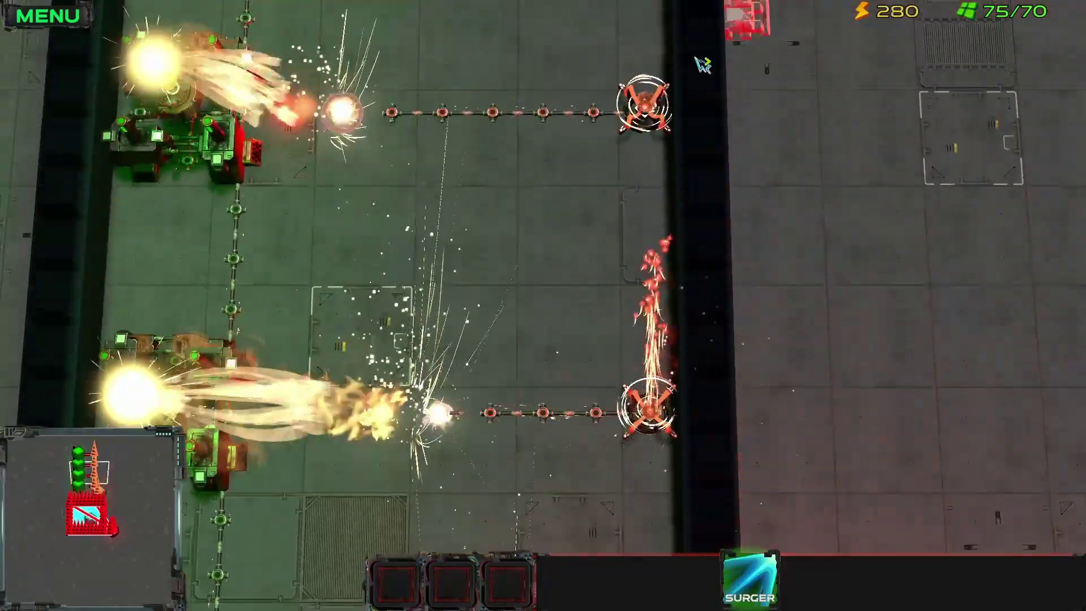
{"action": "left_click", "coordinate": [645, 158]}
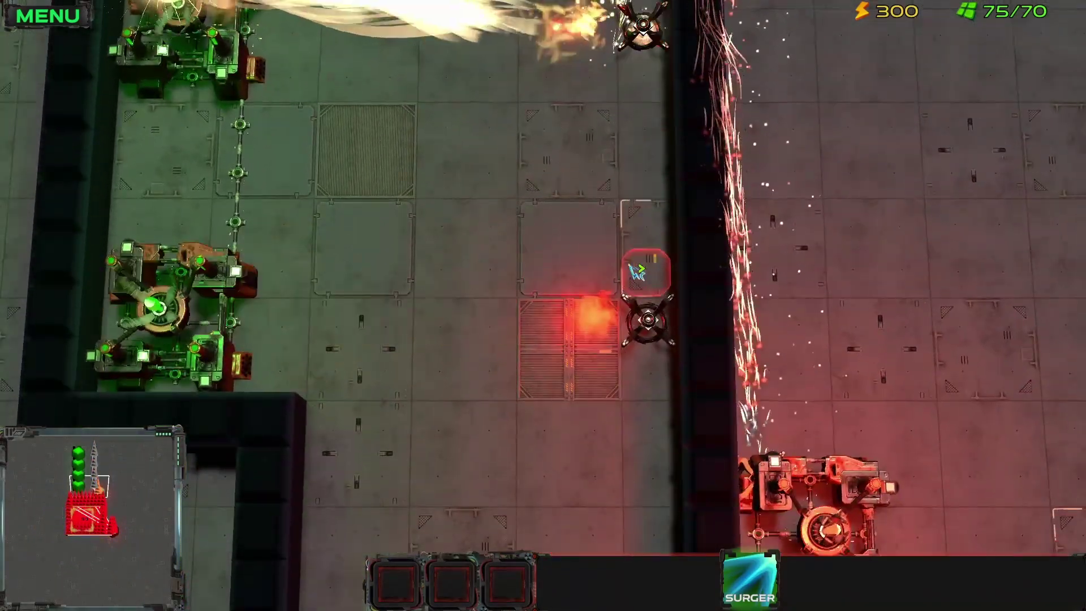
{"action": "key", "text": "w"}
{"action": "key", "text": "s"}
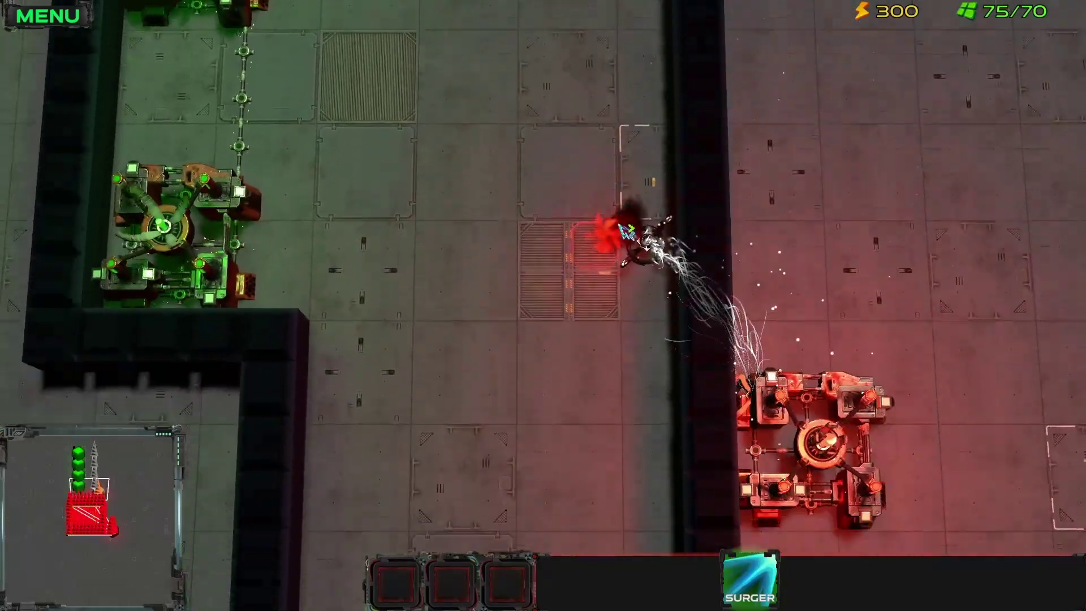
{"action": "key", "text": "w"}
{"action": "key", "text": "w"}
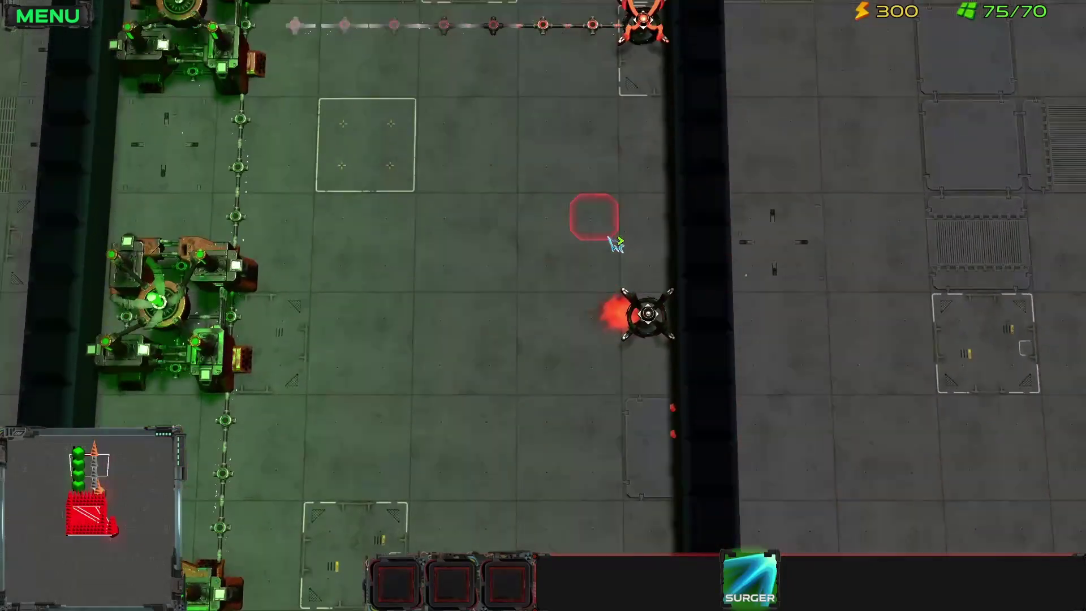
{"action": "key", "text": "w"}
{"action": "key", "text": "s"}
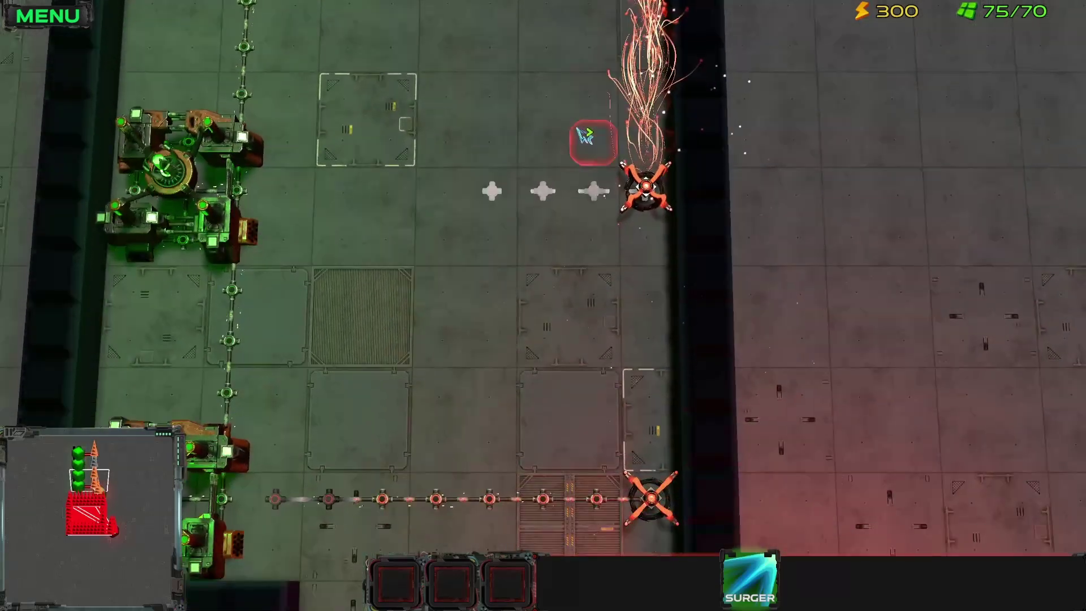
{"action": "key", "text": "w"}
{"action": "key", "text": "s"}
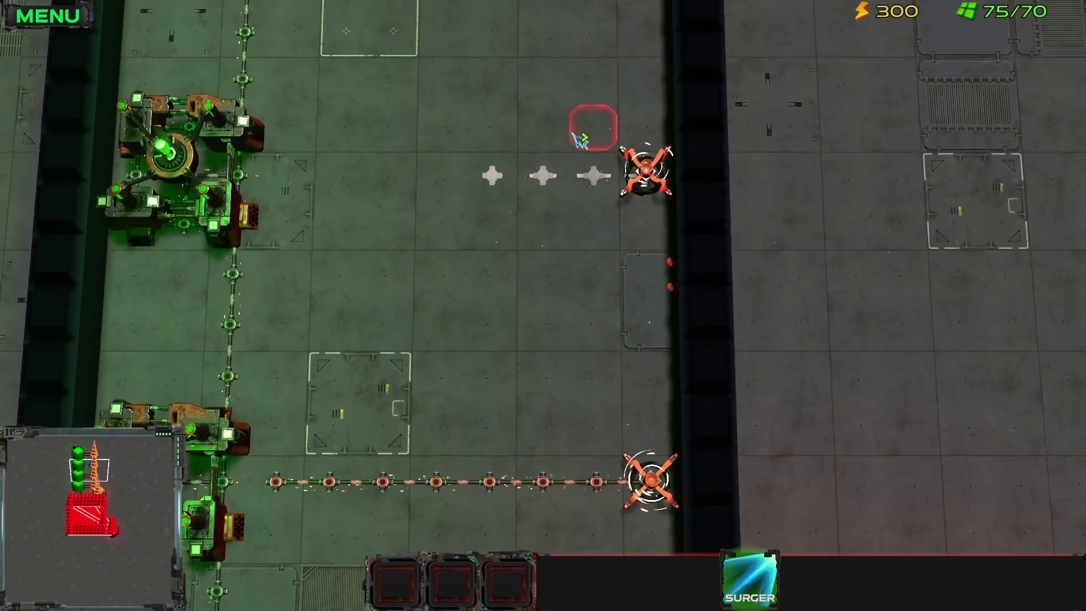
{"action": "key", "text": "w"}
{"action": "key", "text": "s"}
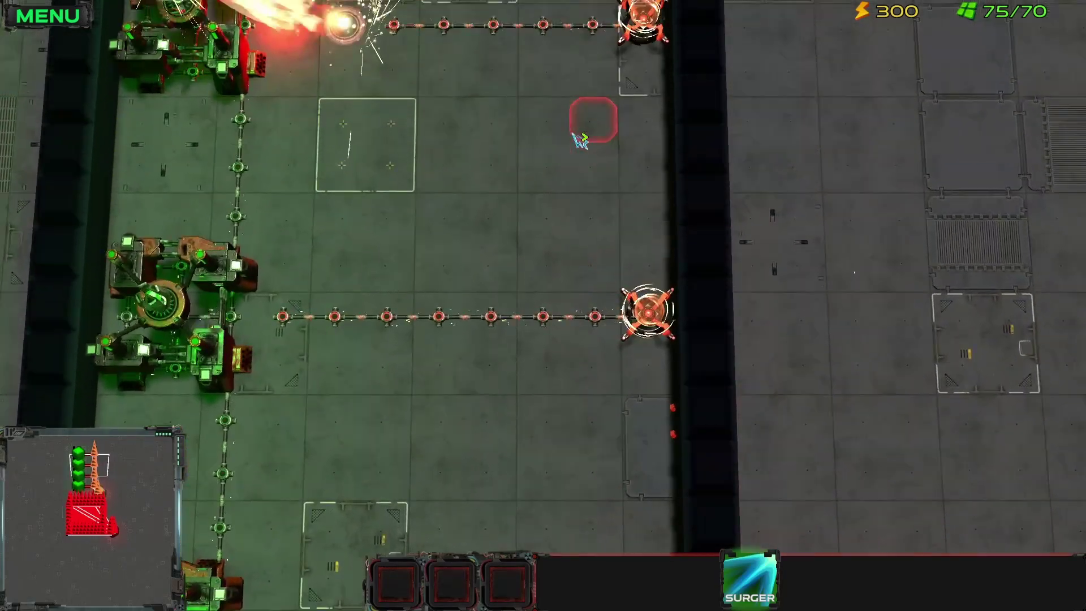
{"action": "key", "text": "s"}
{"action": "key", "text": "w"}
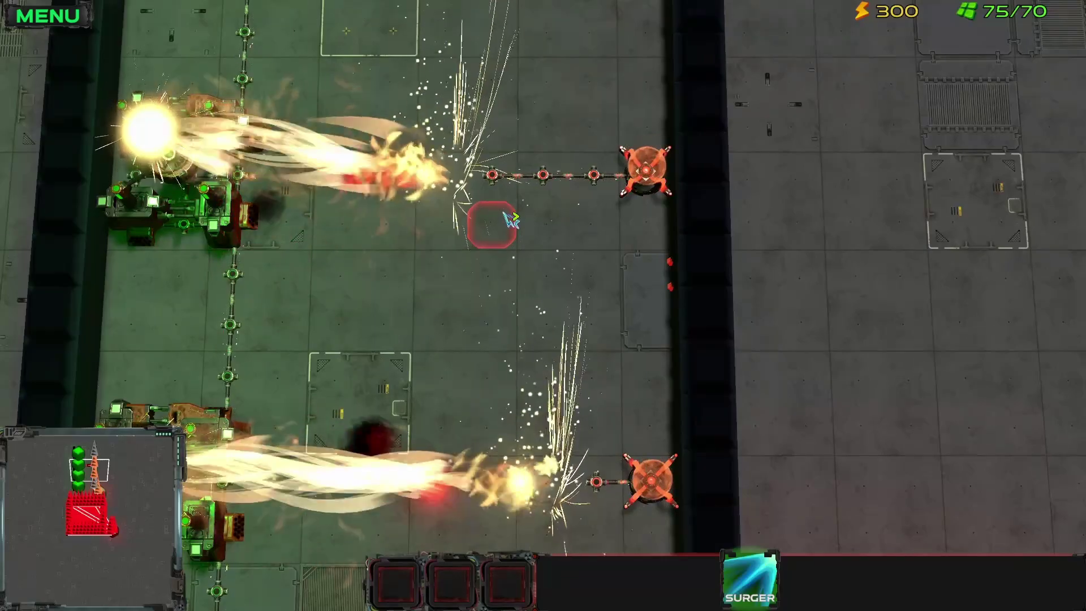
{"action": "key", "text": "w"}
{"action": "key", "text": "s"}
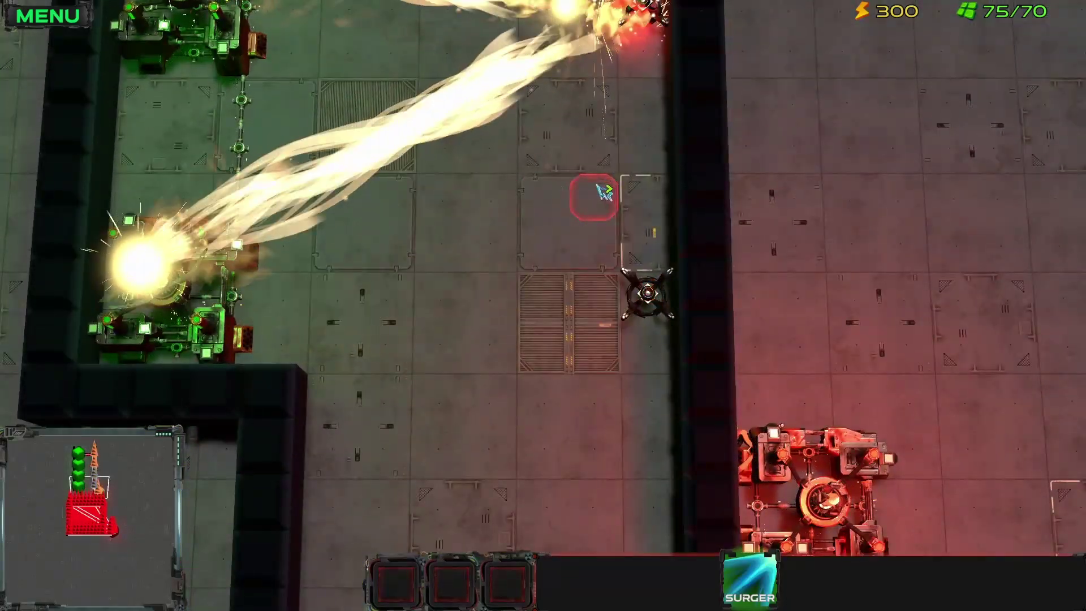
{"action": "key", "text": "w"}
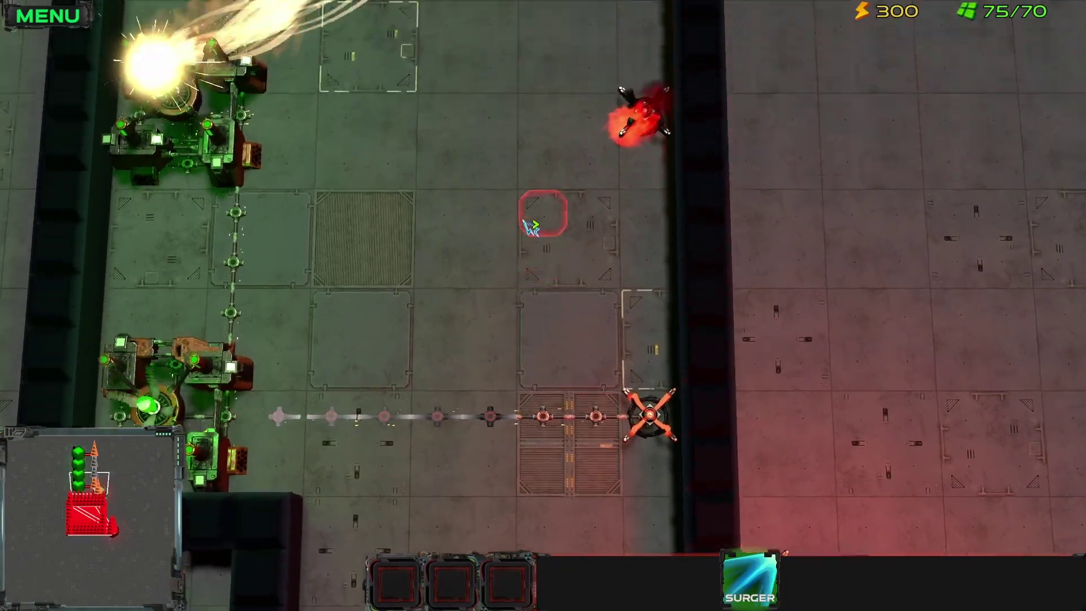
{"action": "key", "text": "w"}
{"action": "key", "text": "s"}
{"action": "key", "text": "s"}
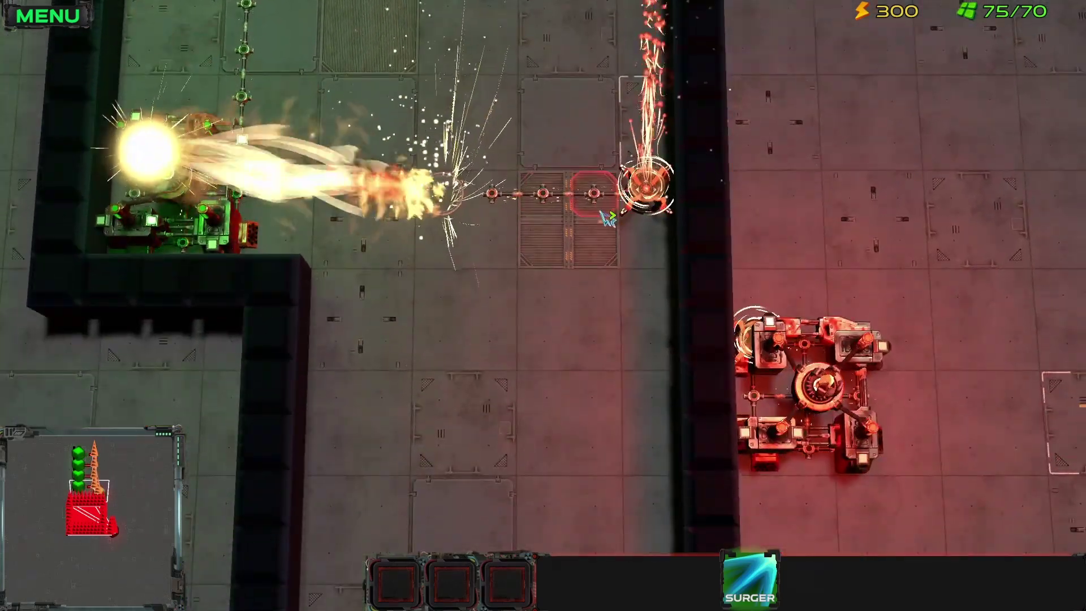
{"action": "key", "text": "w"}
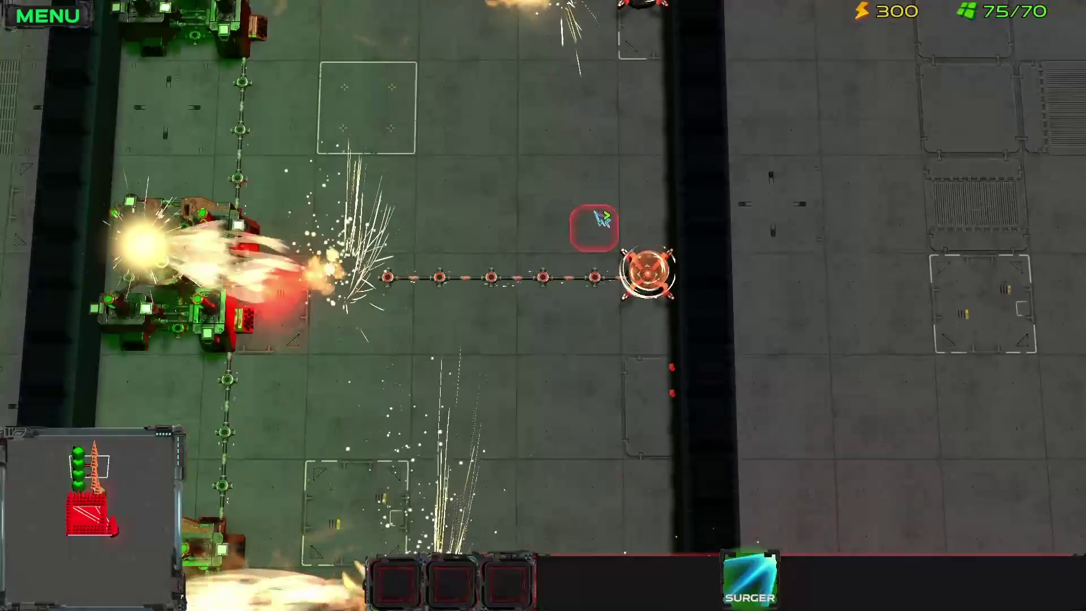
{"action": "key", "text": "w"}
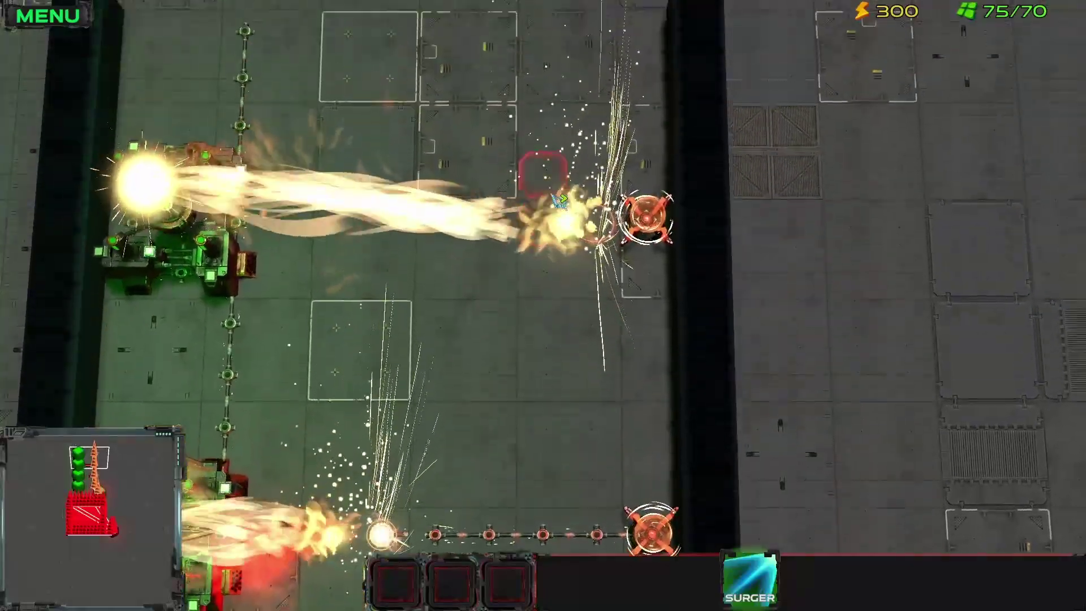
{"action": "key", "text": "s"}
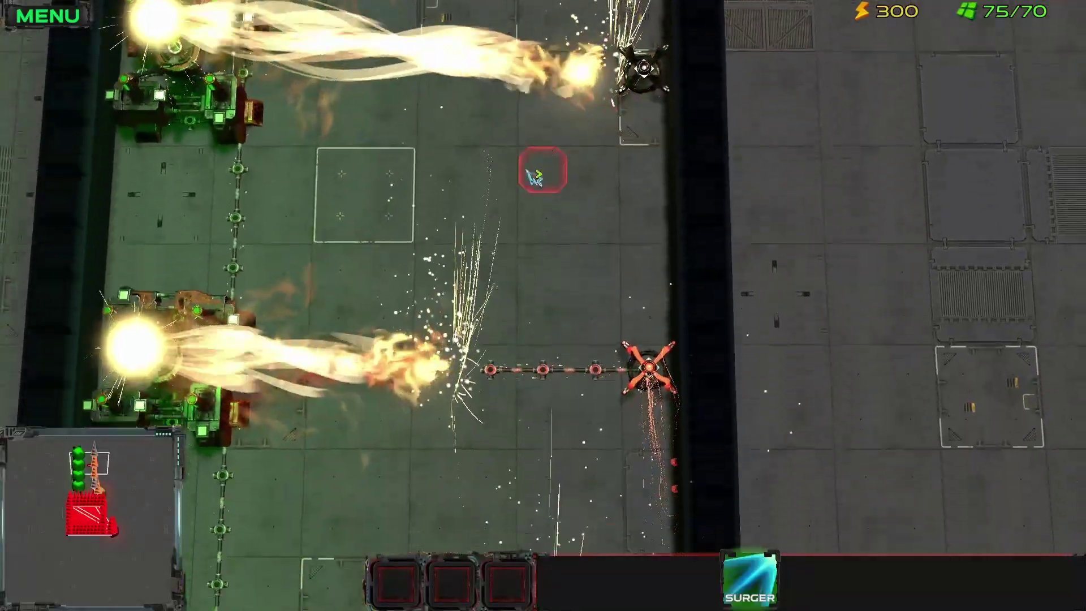
{"action": "key", "text": "s"}
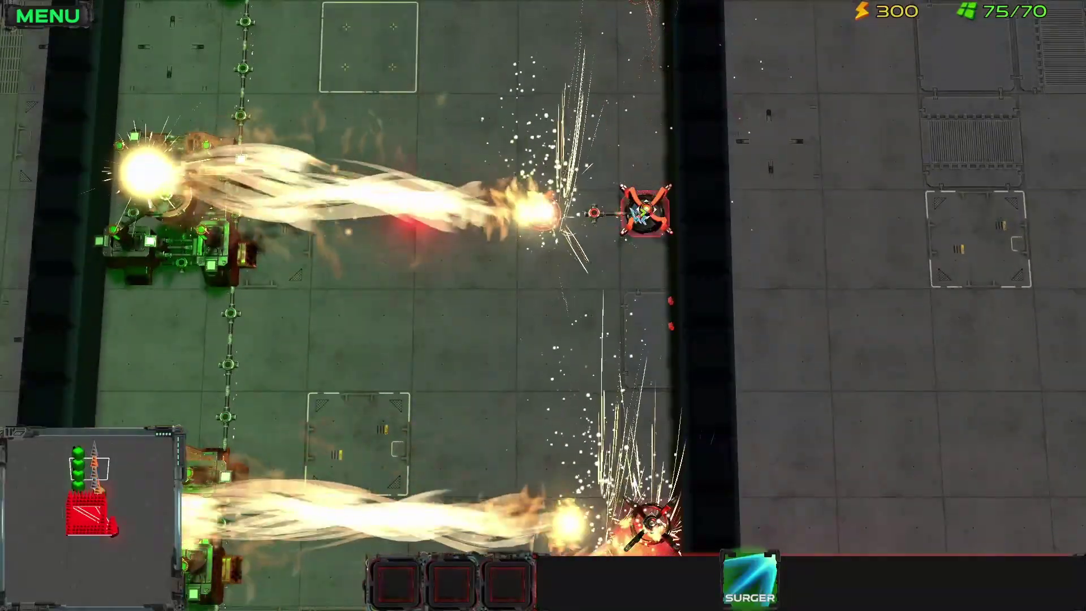
{"action": "key", "text": "s"}
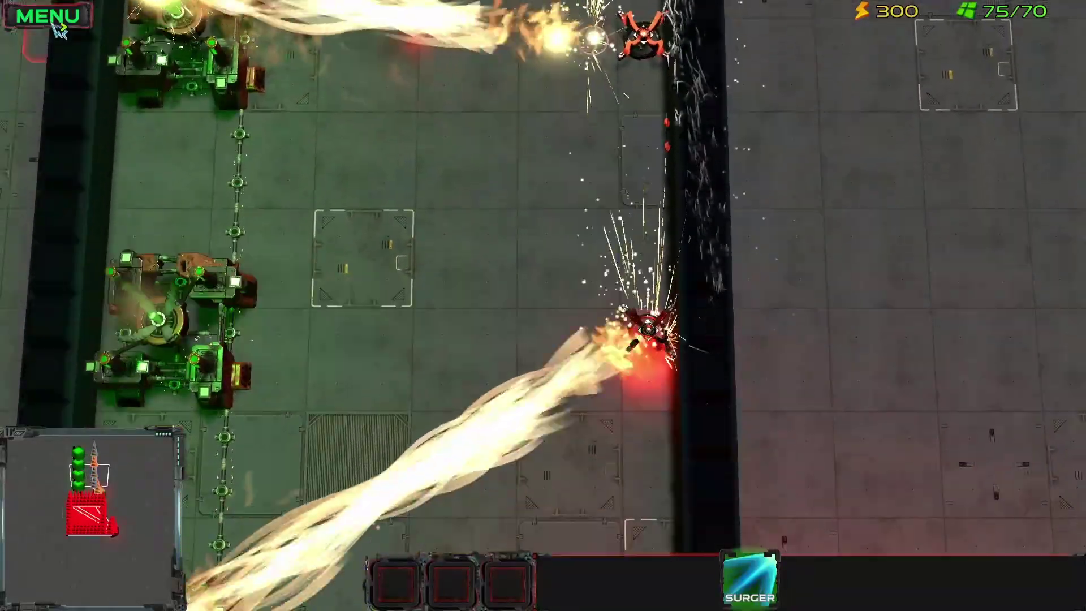
Return to the map editor and set the InstantRay action modifier's Direct Damage Tick to 10000.
{"action": "left_click", "coordinate": [53, 20]}
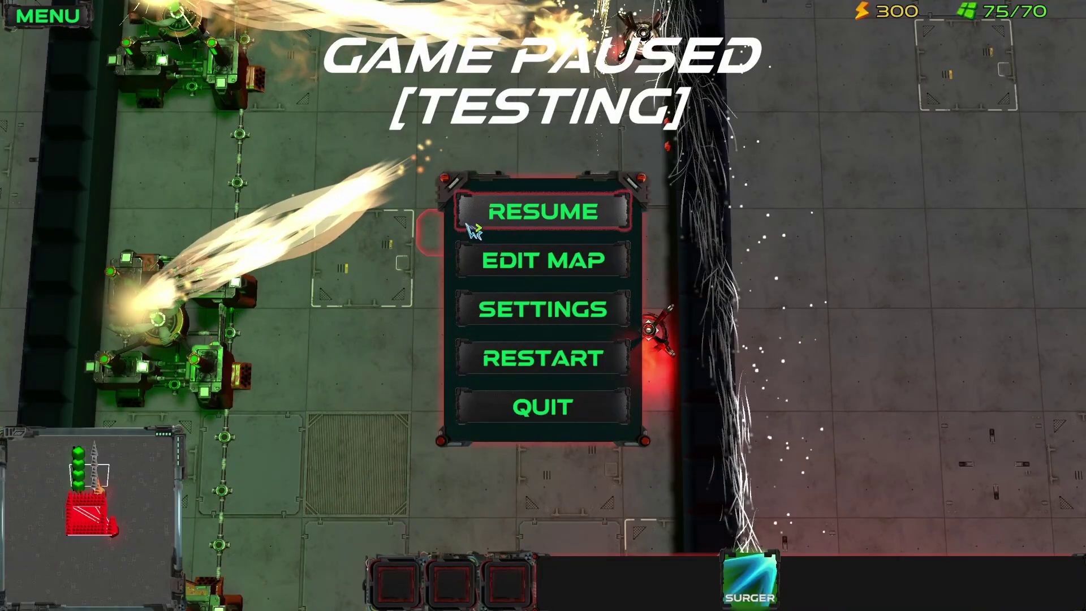
{"action": "left_click", "coordinate": [530, 275]}
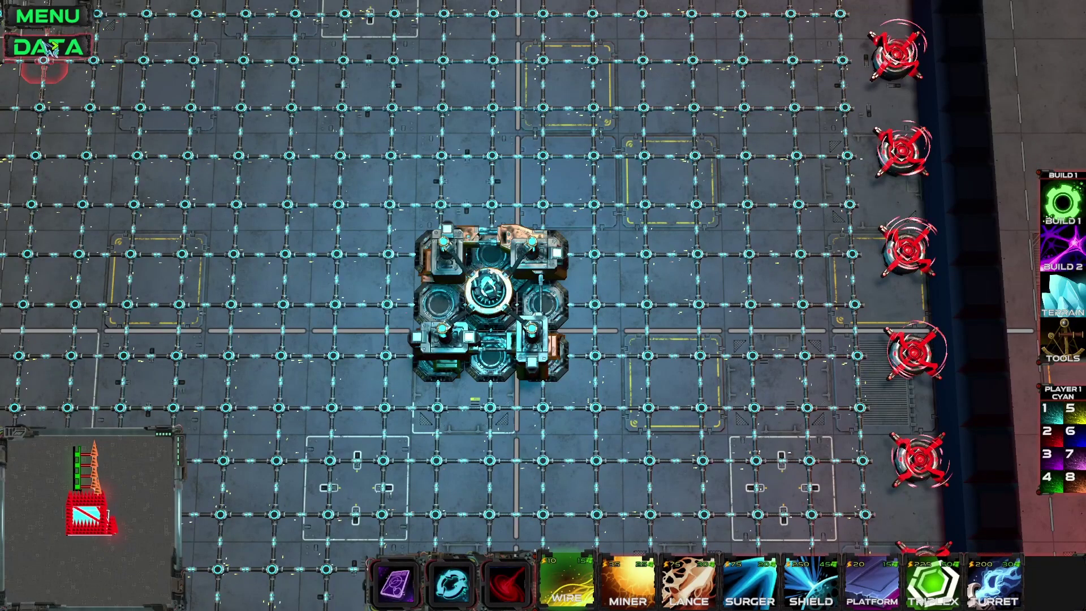
{"action": "left_click", "coordinate": [49, 44]}
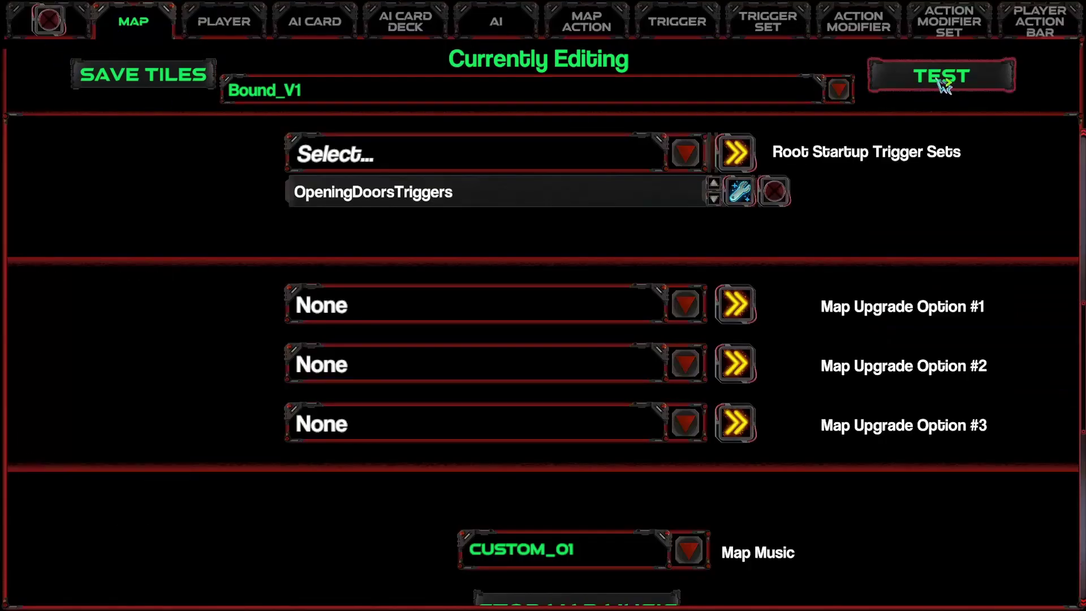
{"action": "left_click", "coordinate": [858, 32]}
{"action": "left_click", "coordinate": [314, 93]}
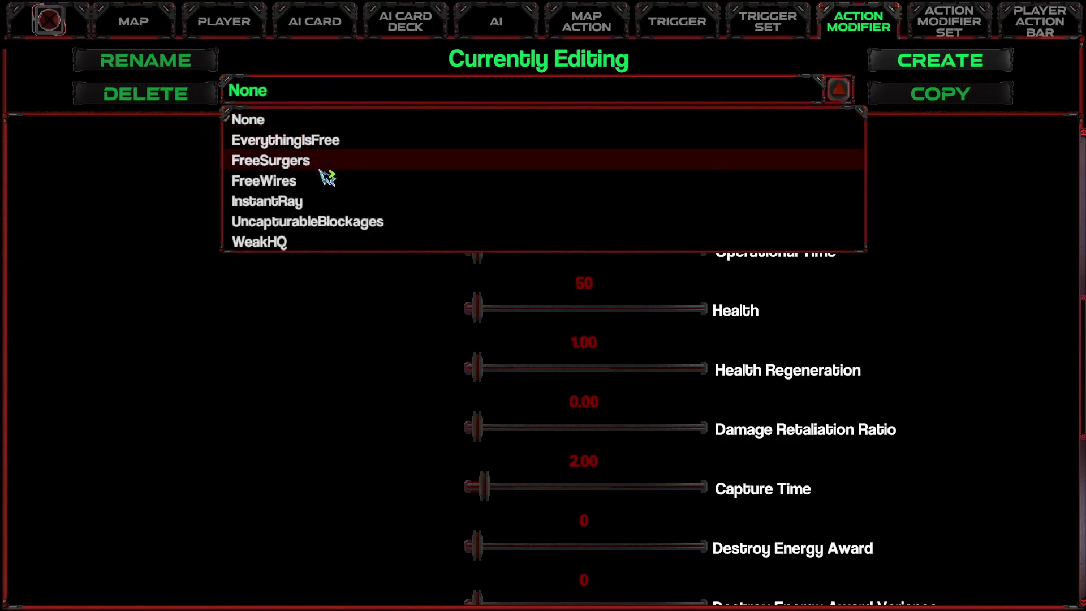
{"action": "left_click", "coordinate": [308, 204]}
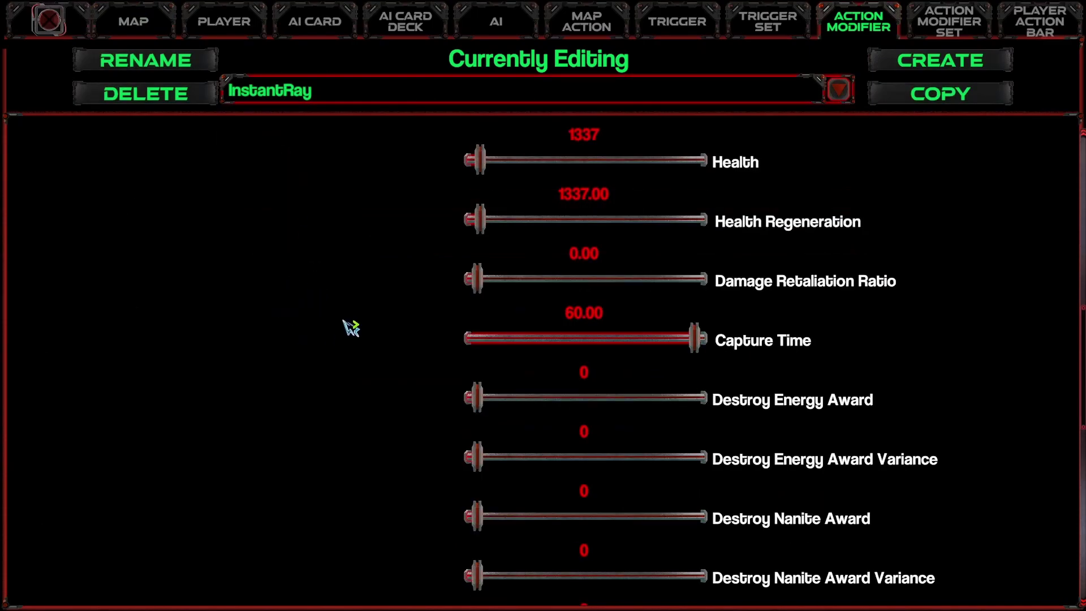
{"action": "scroll", "coordinate": [351, 328], "scroll_direction": "up", "scroll_amount": 5}
{"action": "scroll", "coordinate": [334, 337], "scroll_direction": "down", "scroll_amount": 10}
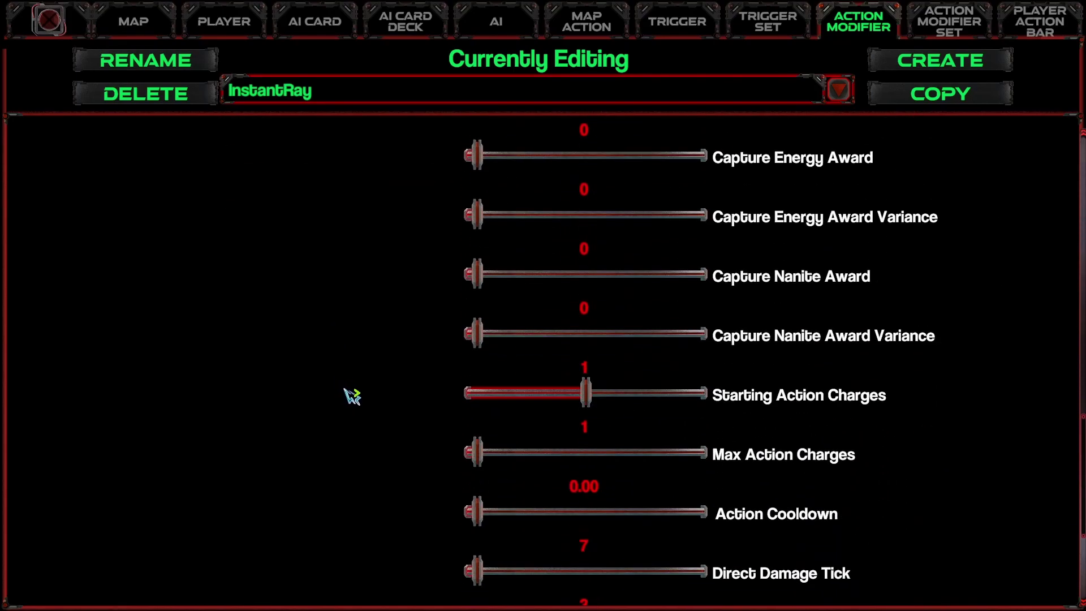
{"action": "scroll", "coordinate": [354, 395], "scroll_direction": "down", "scroll_amount": 2}
{"action": "scroll", "coordinate": [356, 392], "scroll_direction": "down", "scroll_amount": 3}
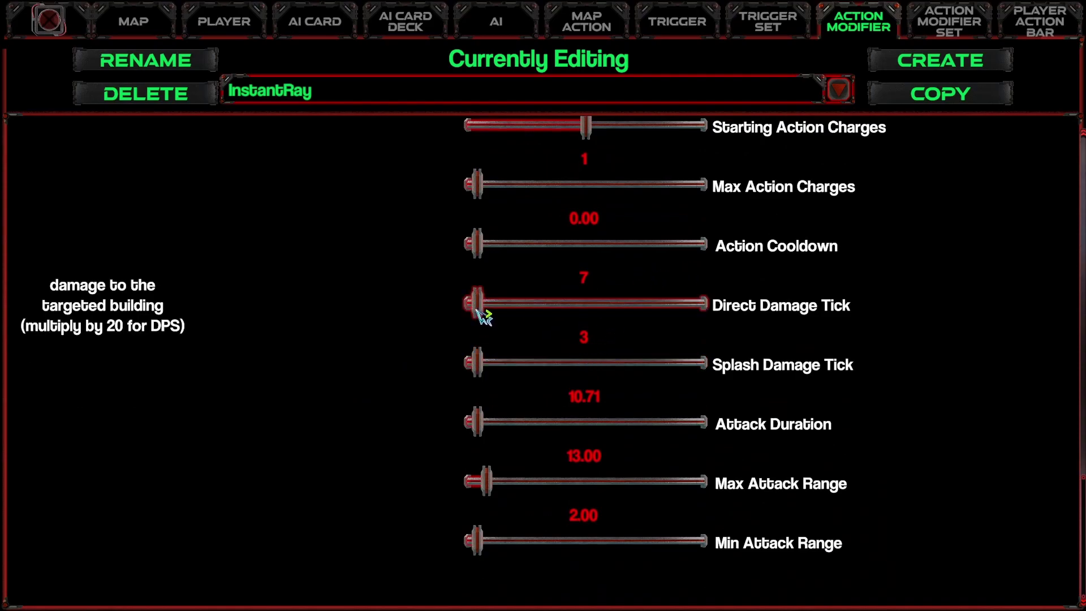
{"action": "left_click_drag", "start_coordinate": [477, 303], "coordinate": [814, 315]}
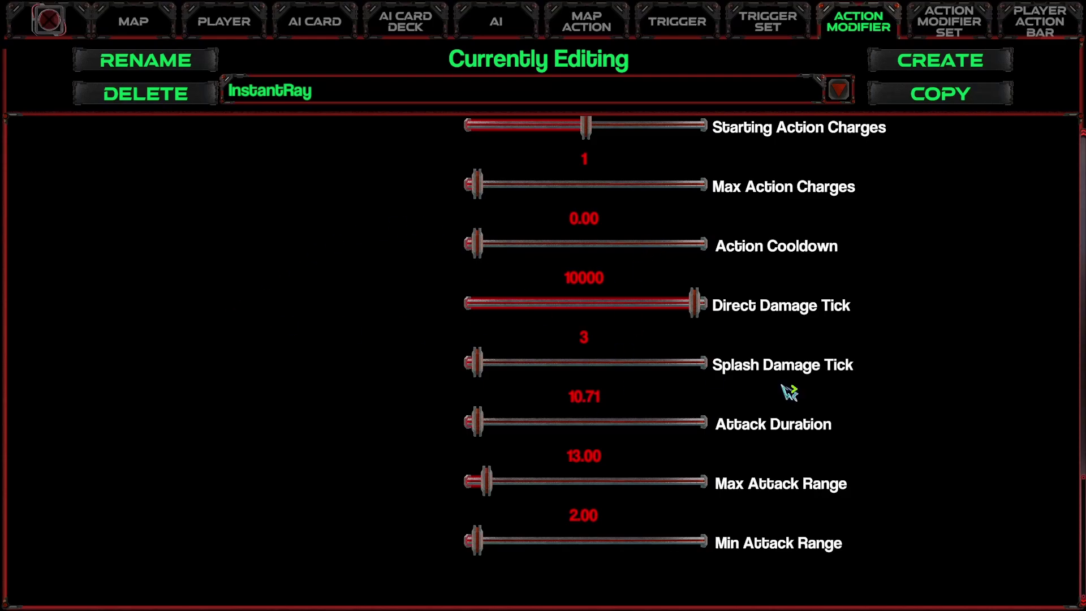
{"action": "scroll", "coordinate": [924, 400], "scroll_direction": "up", "scroll_amount": 4}
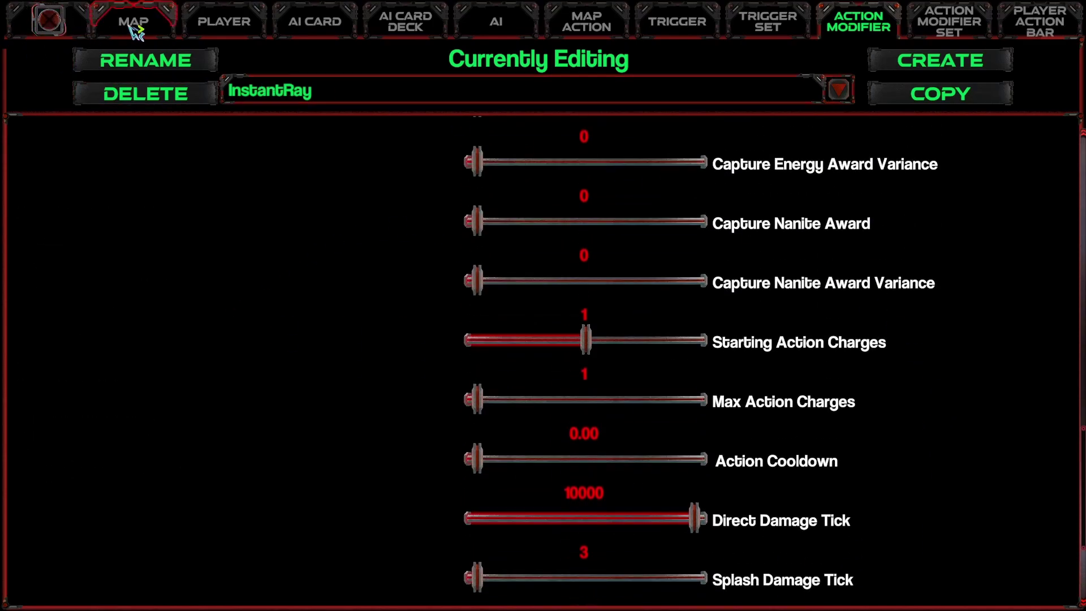
Playtest Bound_V1 and examine how Lime's rays with the raised direct damage clear Orange's wire rows along the corridor.
{"action": "left_click", "coordinate": [131, 26]}
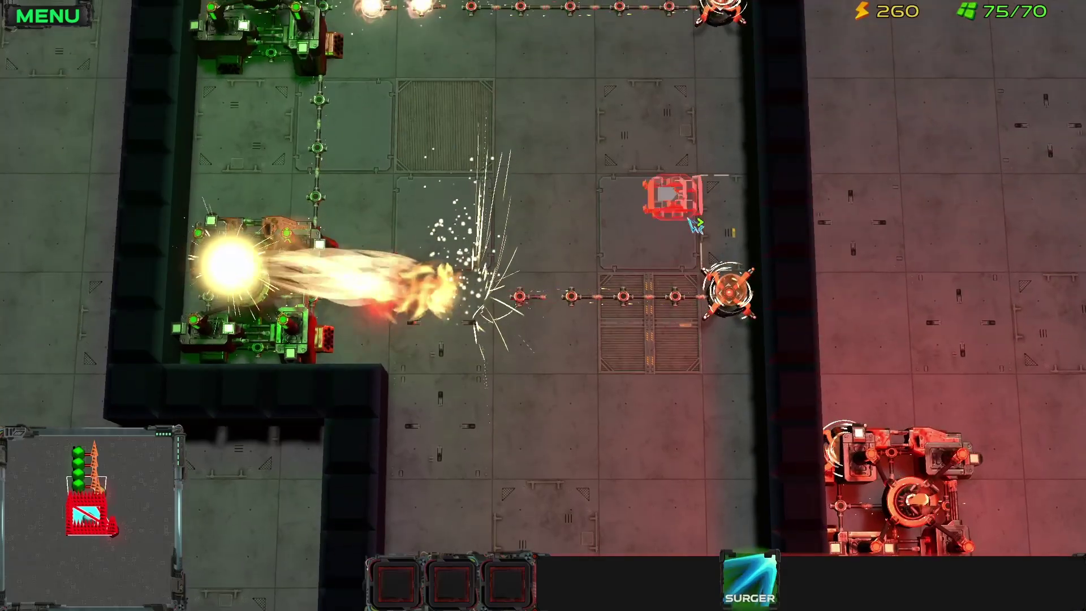
{"action": "key", "text": "w"}
{"action": "key", "text": "s"}
{"action": "key", "text": "d"}
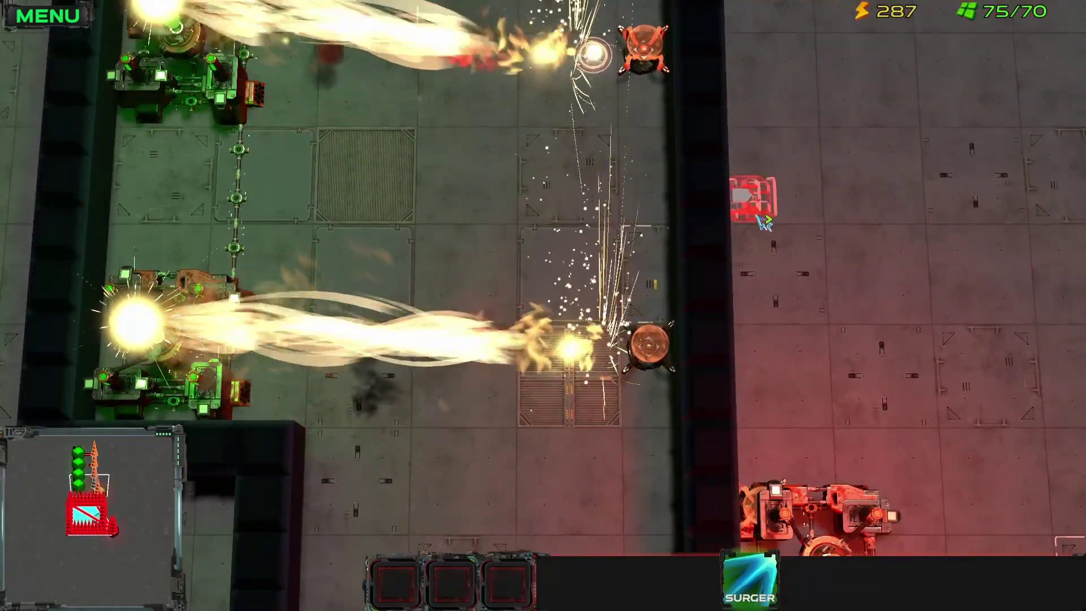
{"action": "key", "text": "w"}
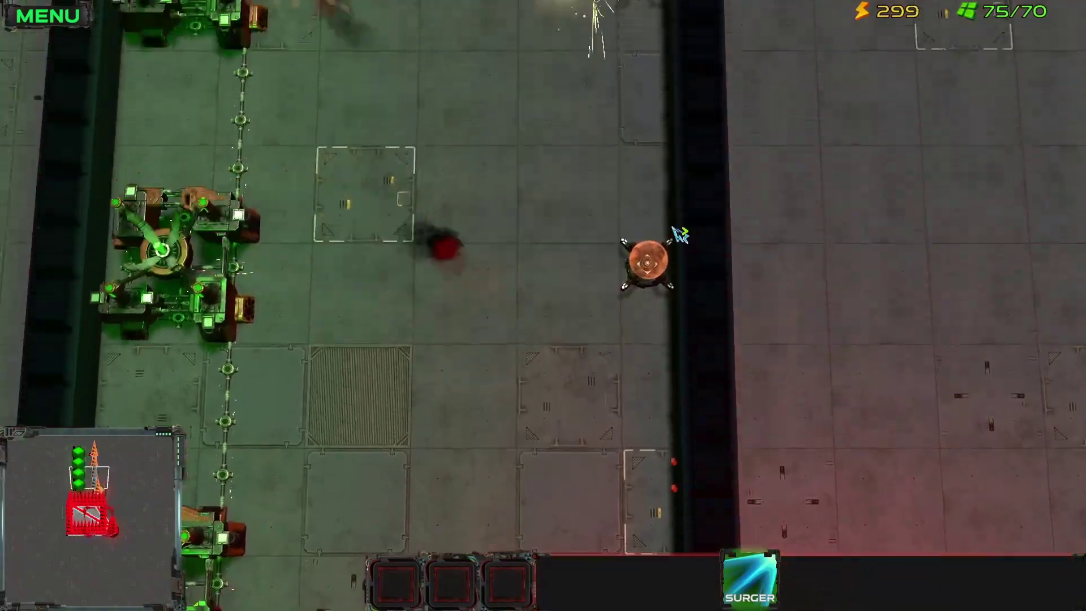
{"action": "key", "text": "s"}
{"action": "key", "text": "w"}
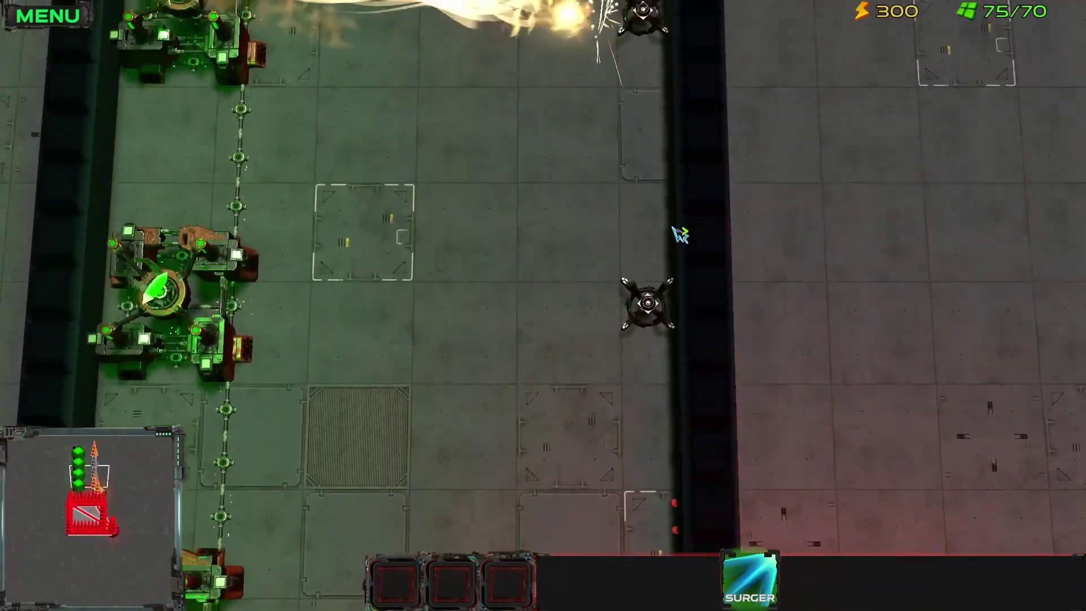
{"action": "key", "text": "s"}
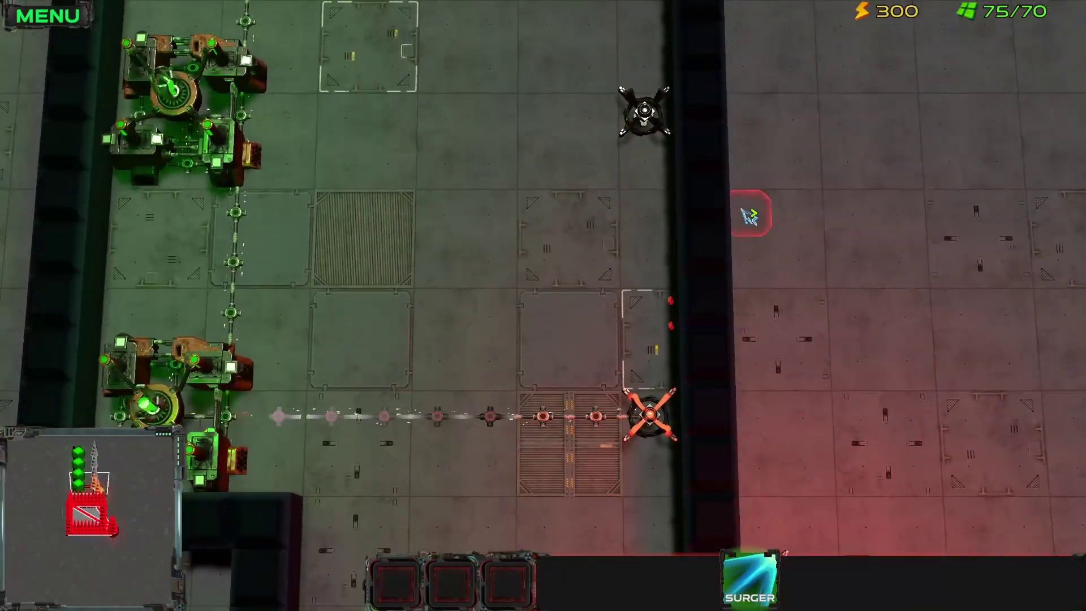
{"action": "key", "text": "w"}
{"action": "key", "text": "s"}
{"action": "key", "text": "w"}
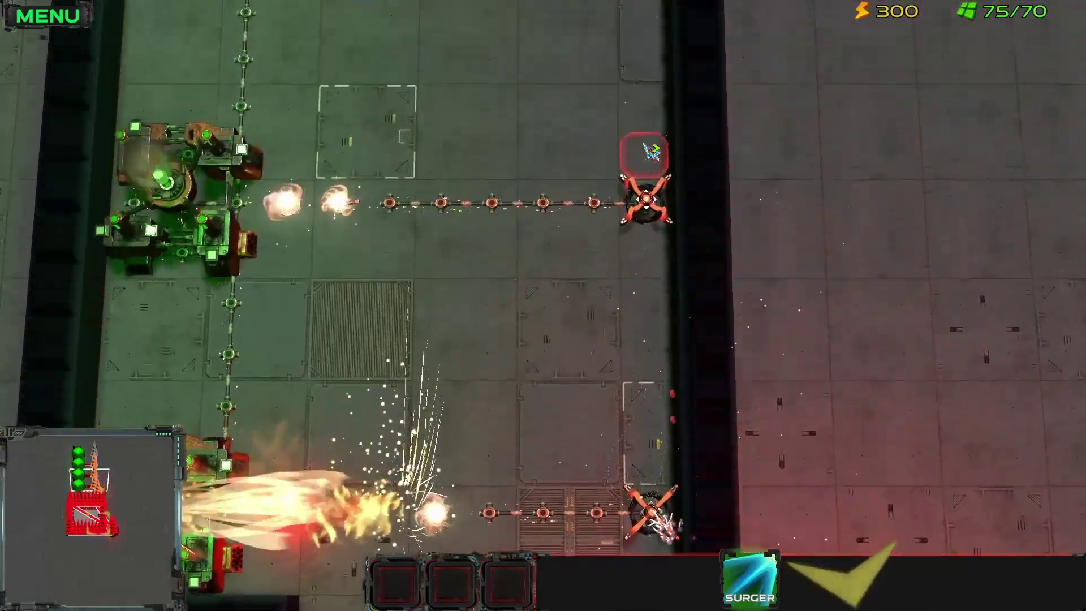
{"action": "key", "text": "w"}
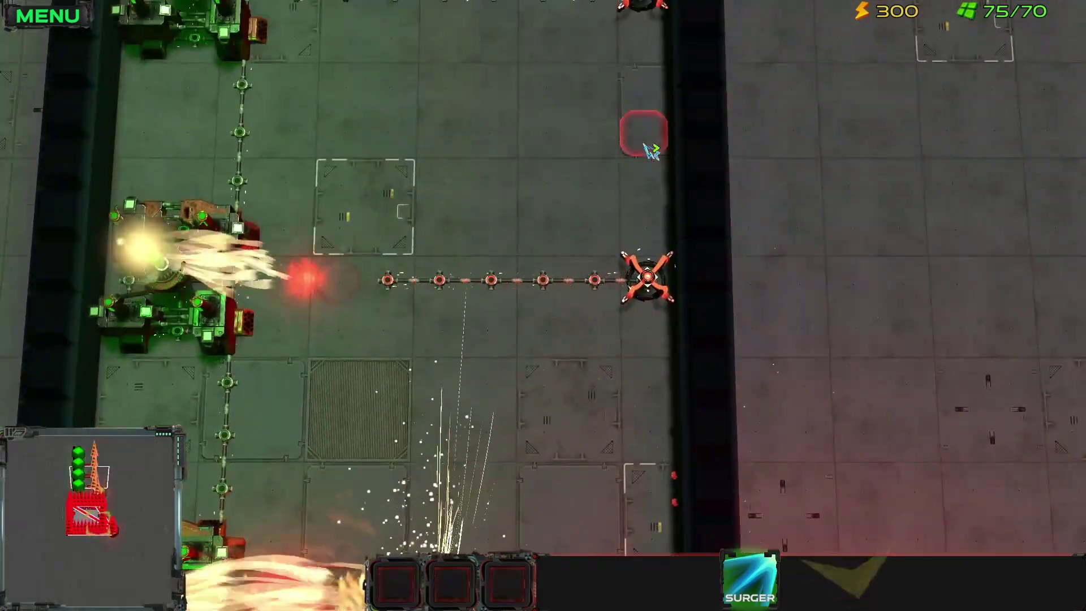
{"action": "key", "text": "s"}
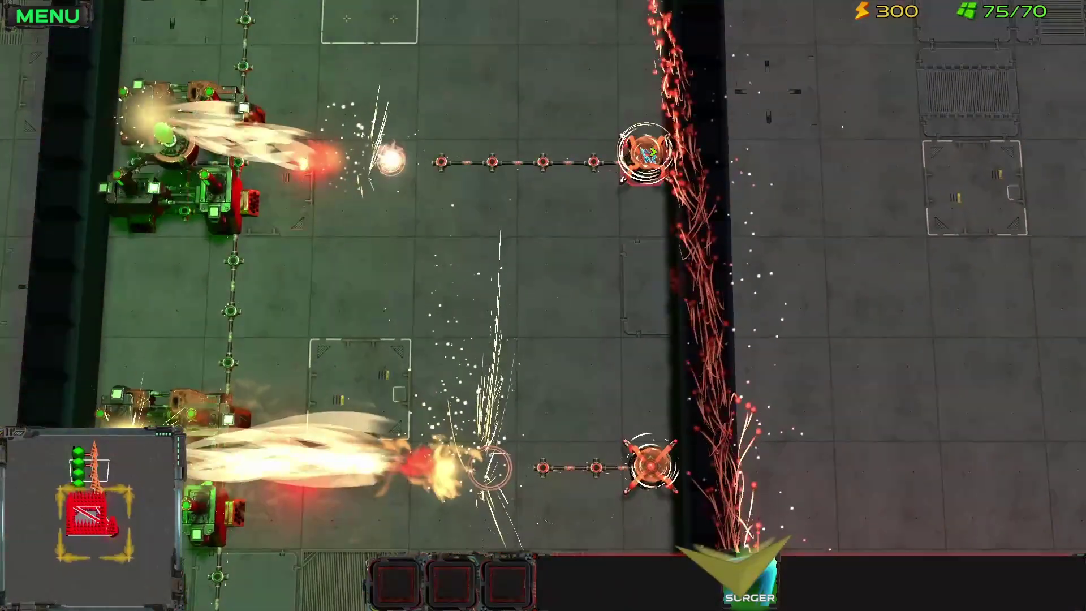
{"action": "key", "text": "s"}
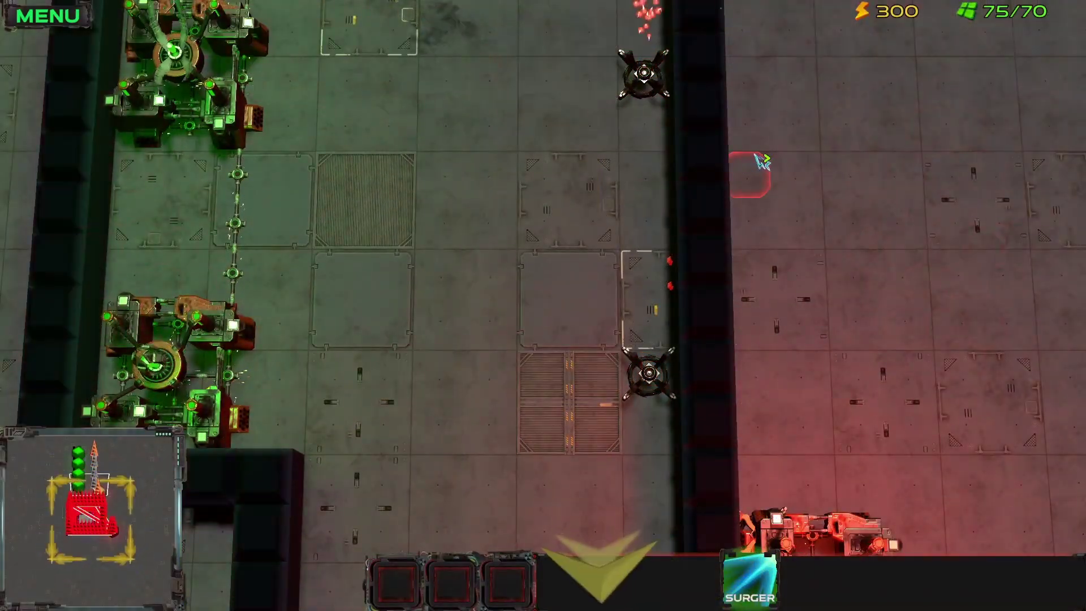
{"action": "key", "text": "w"}
{"action": "key", "text": "w"}
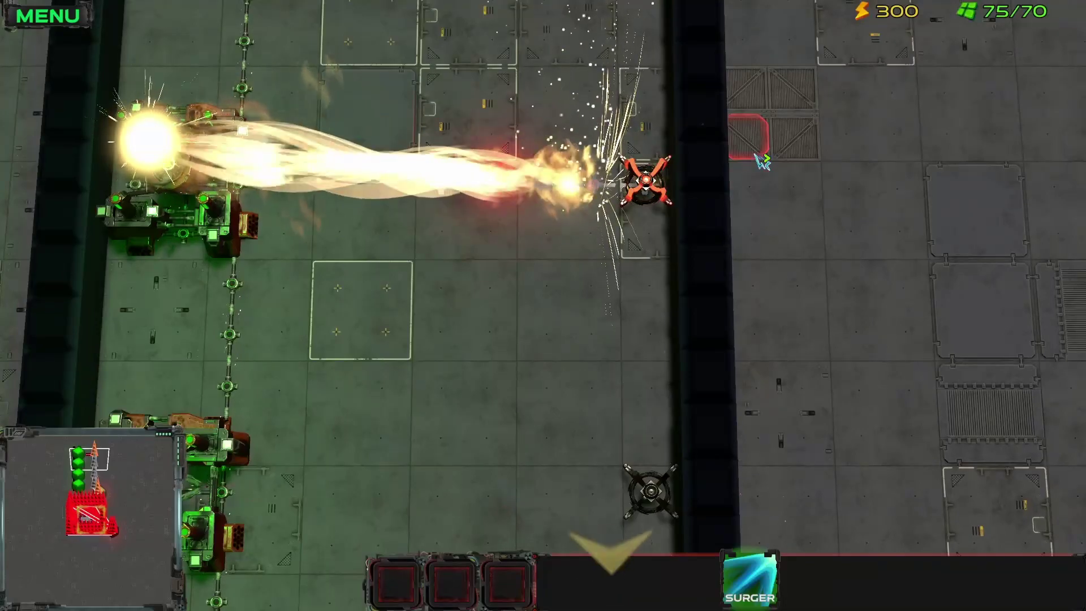
{"action": "key", "text": "s"}
{"action": "key", "text": "w"}
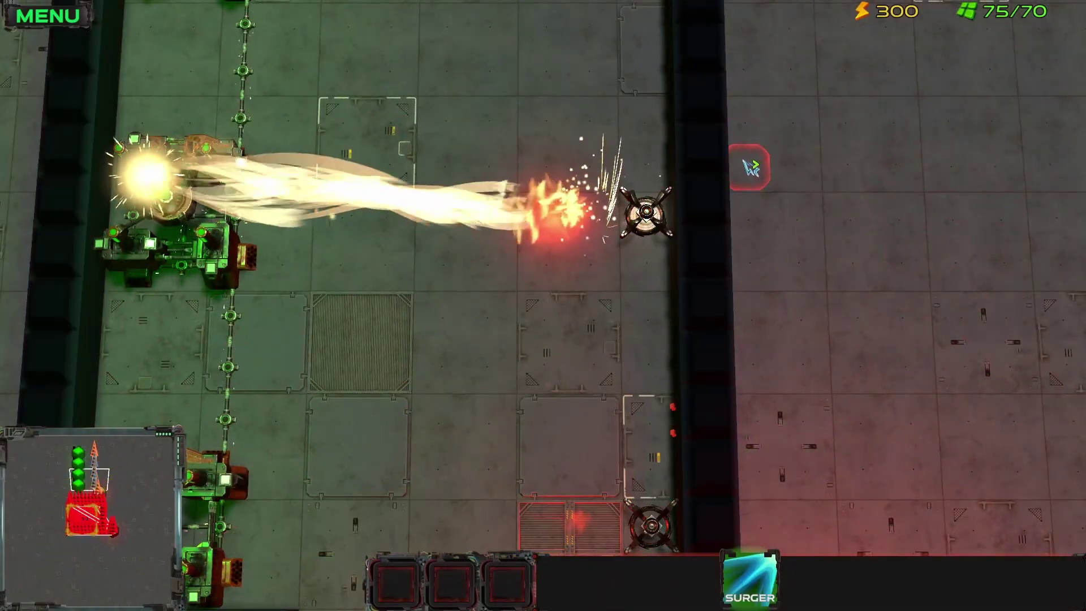
{"action": "key", "text": "s"}
{"action": "key", "text": "w"}
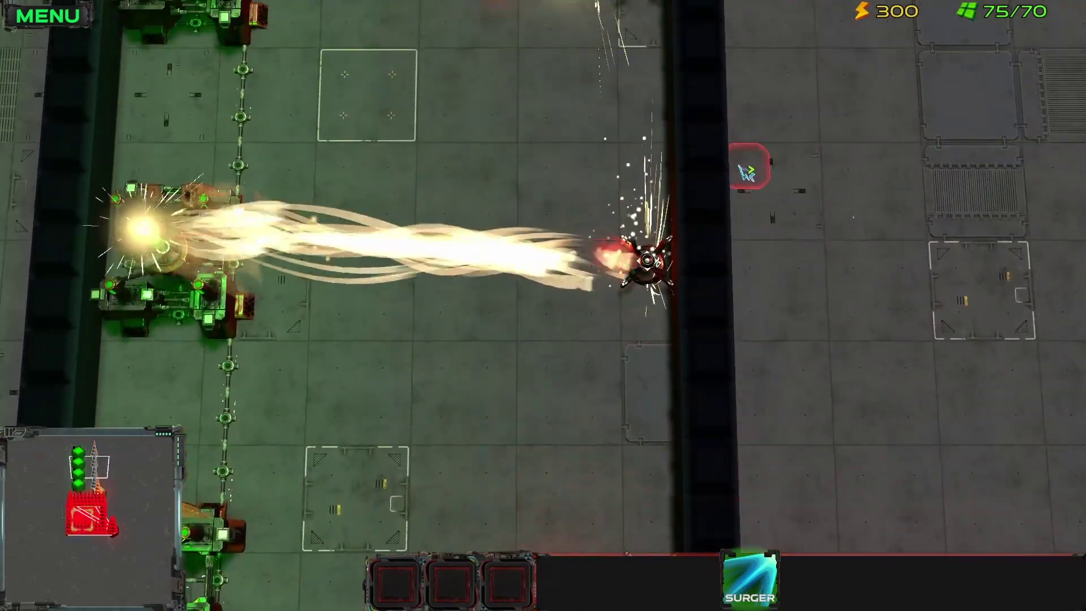
{"action": "key", "text": "s"}
{"action": "key", "text": "w"}
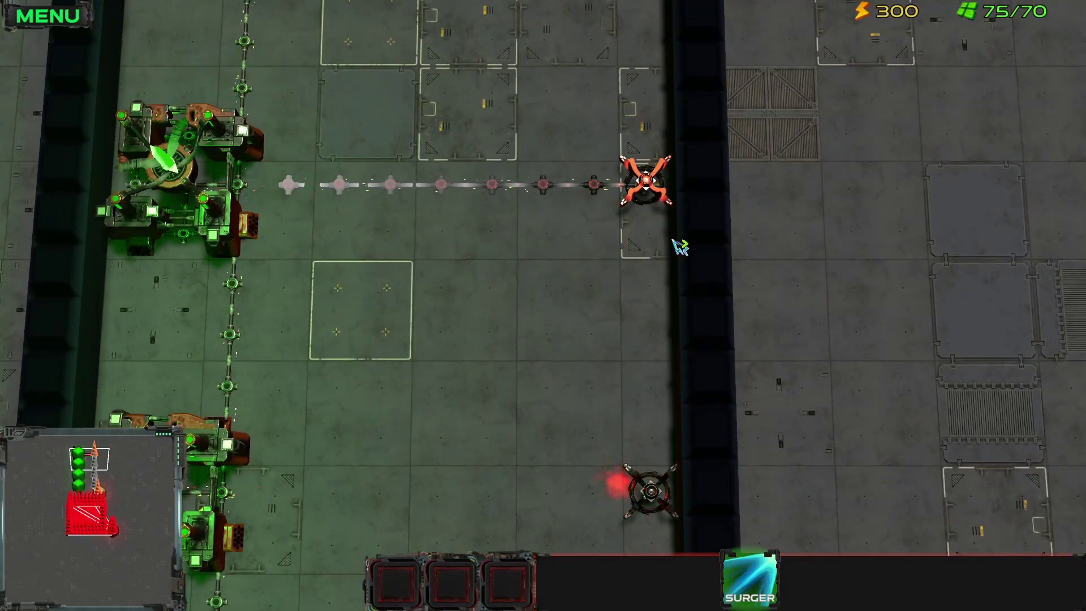
{"action": "key", "text": "s"}
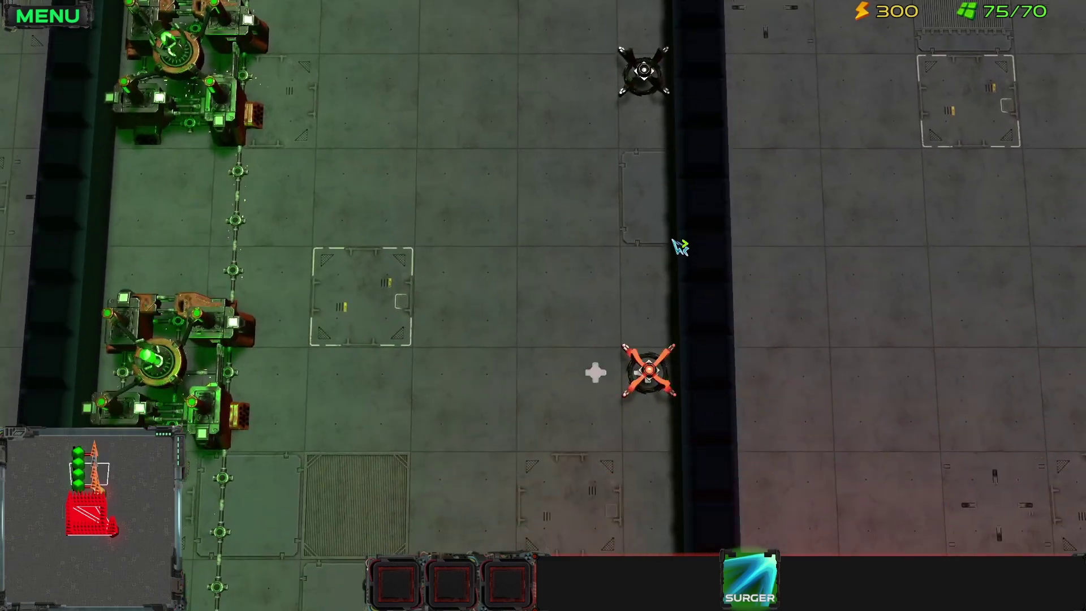
{"action": "key", "text": "w"}
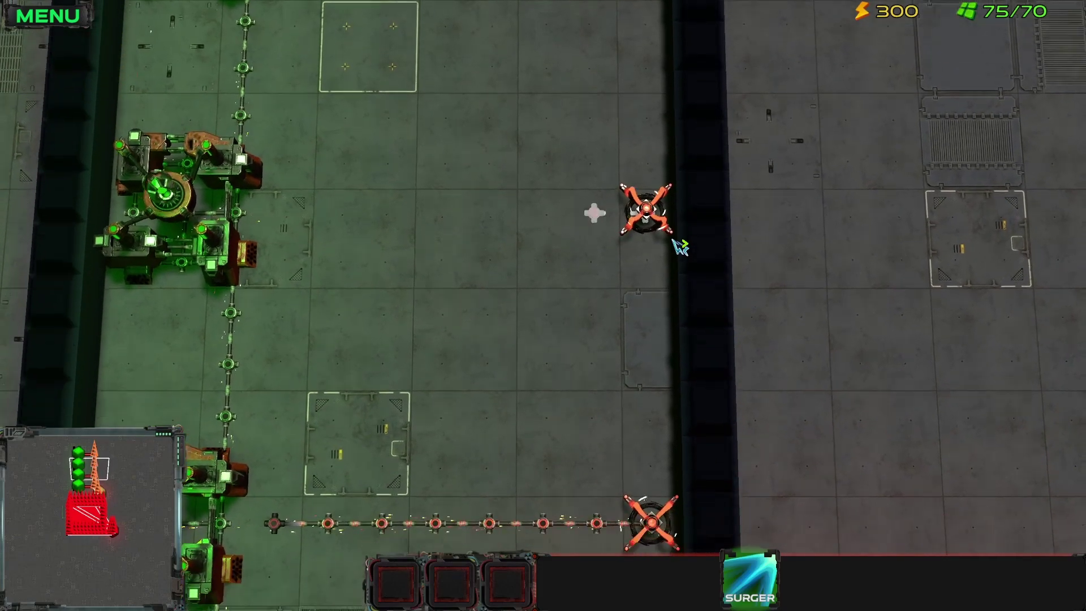
{"action": "key", "text": "s"}
{"action": "key", "text": "a"}
{"action": "key", "text": "s"}
{"action": "key", "text": "w"}
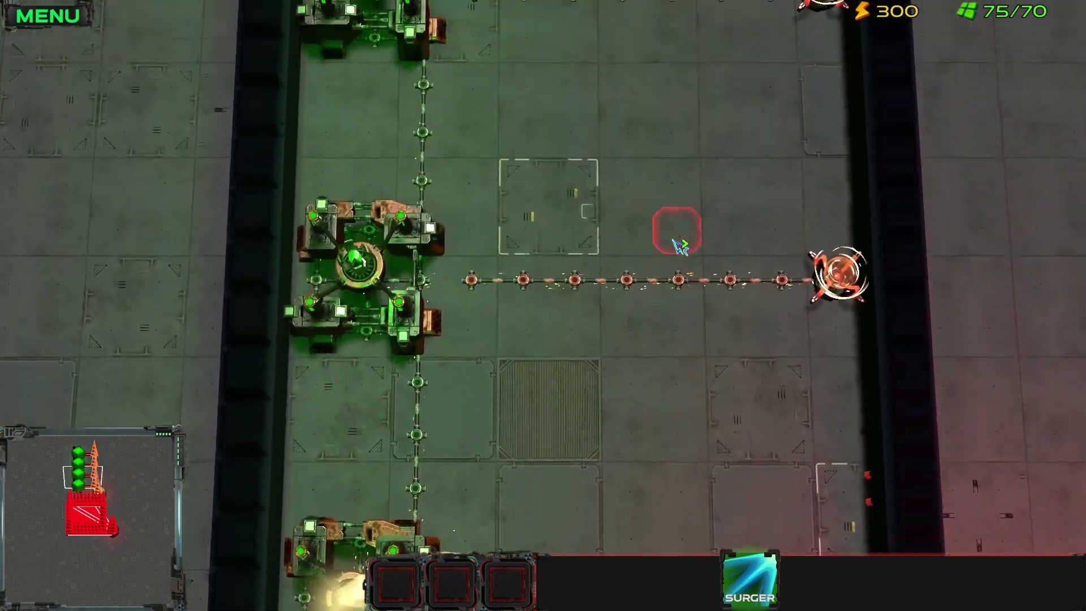
{"action": "key", "text": "w"}
{"action": "key", "text": "s"}
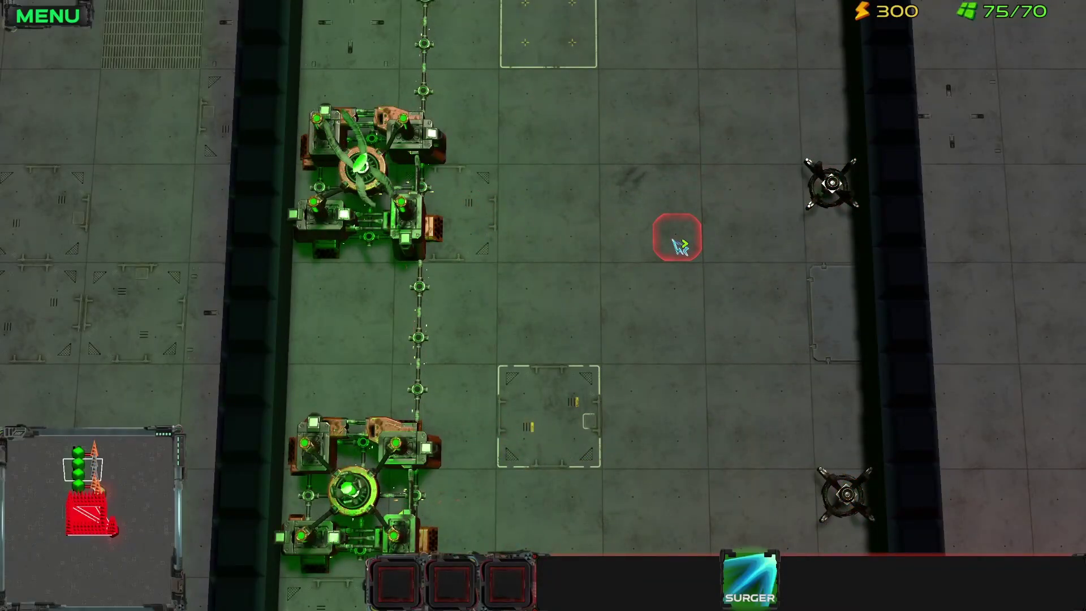
{"action": "key", "text": "w"}
{"action": "key", "text": "d"}
{"action": "key", "text": "s"}
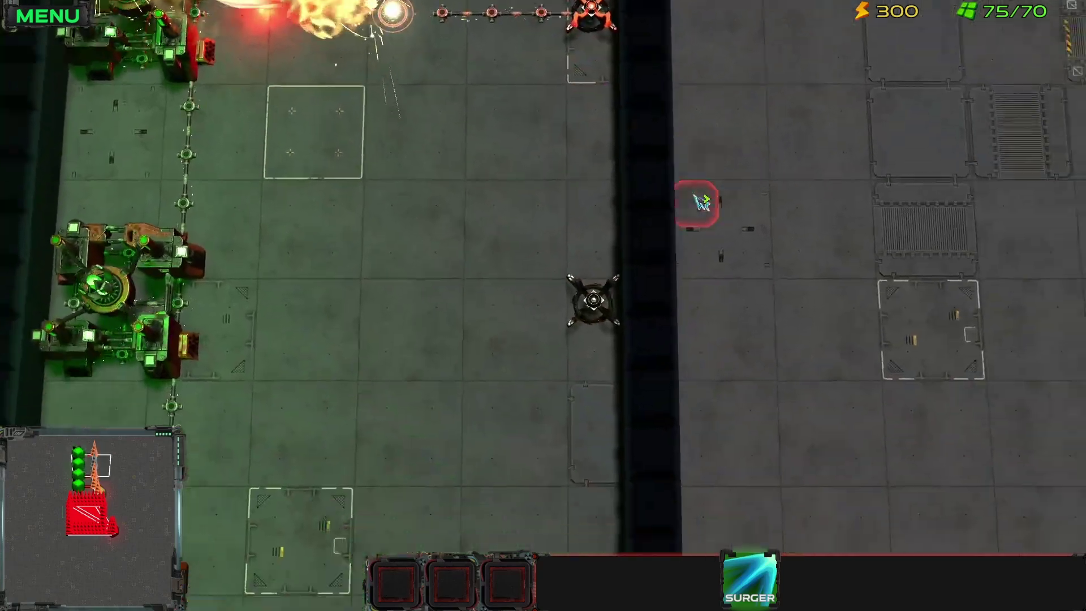
{"action": "key", "text": "a"}
{"action": "key", "text": "s"}
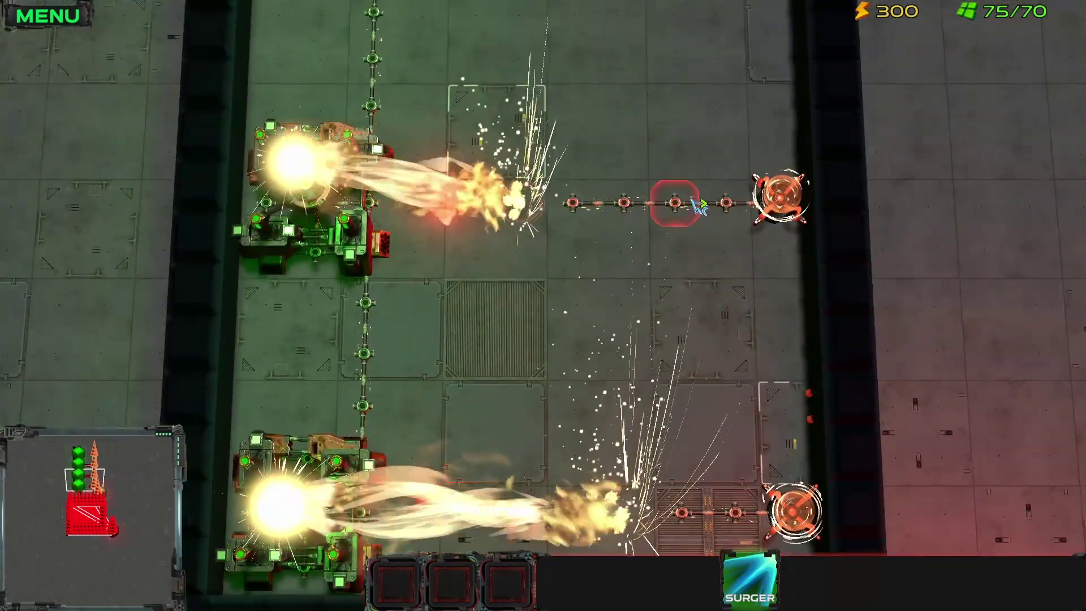
{"action": "key", "text": "w"}
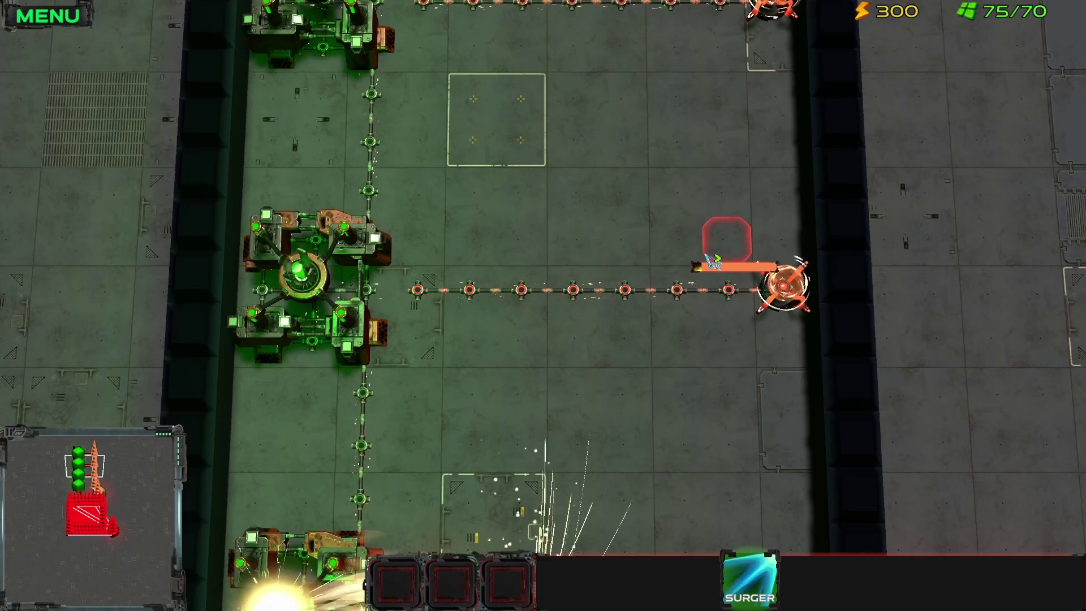
Compare the red wire grid and its bordering structures south of the corridor with the ongoing Lime and Orange rows.
{"action": "key", "text": "s"}
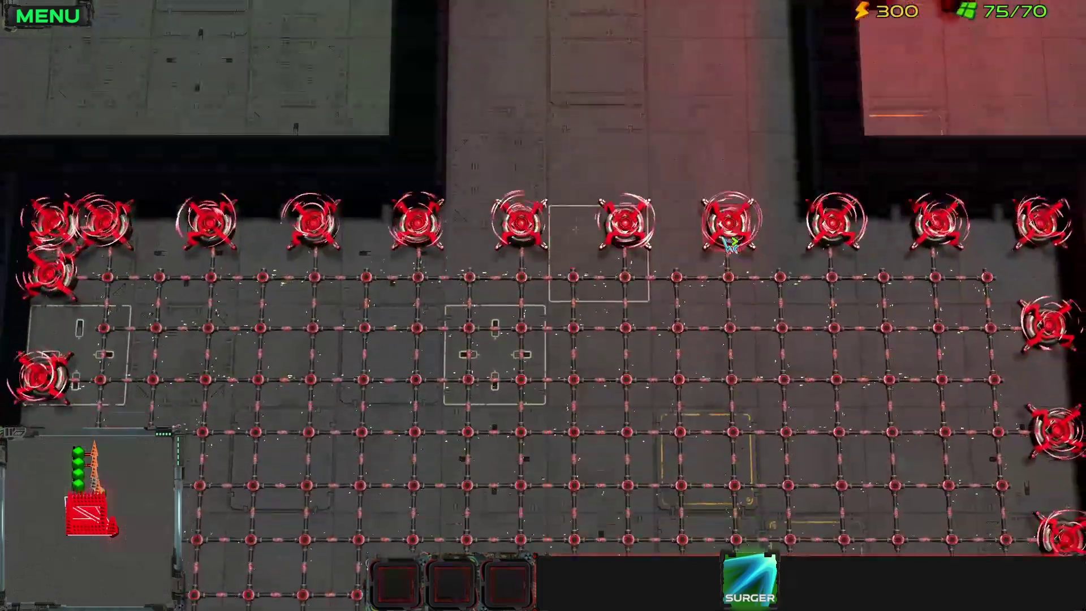
{"action": "key", "text": "s"}
{"action": "key", "text": "d"}
{"action": "key", "text": "w"}
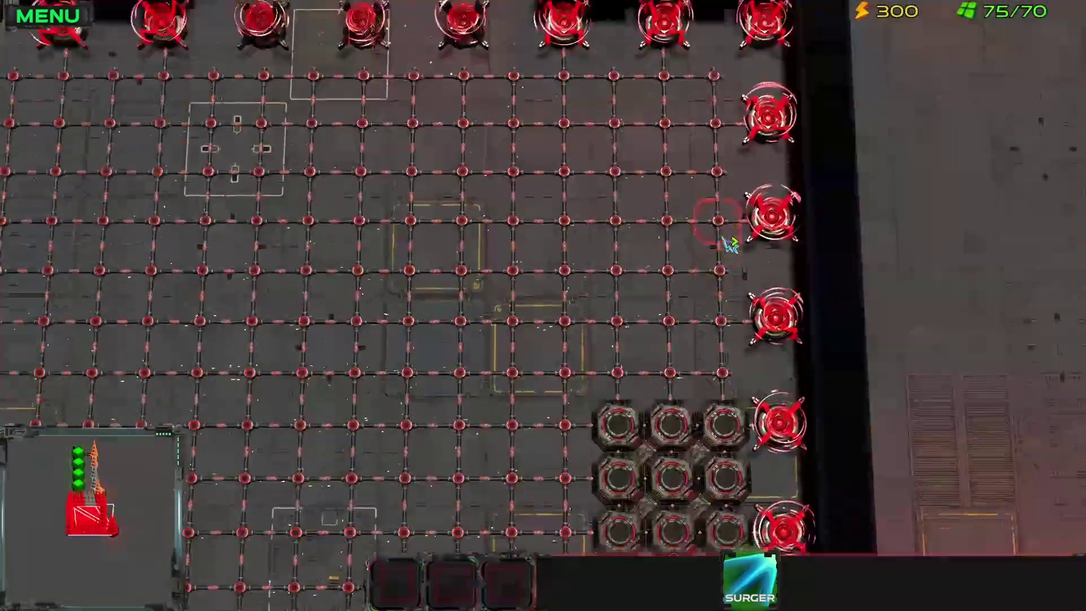
{"action": "key", "text": "a"}
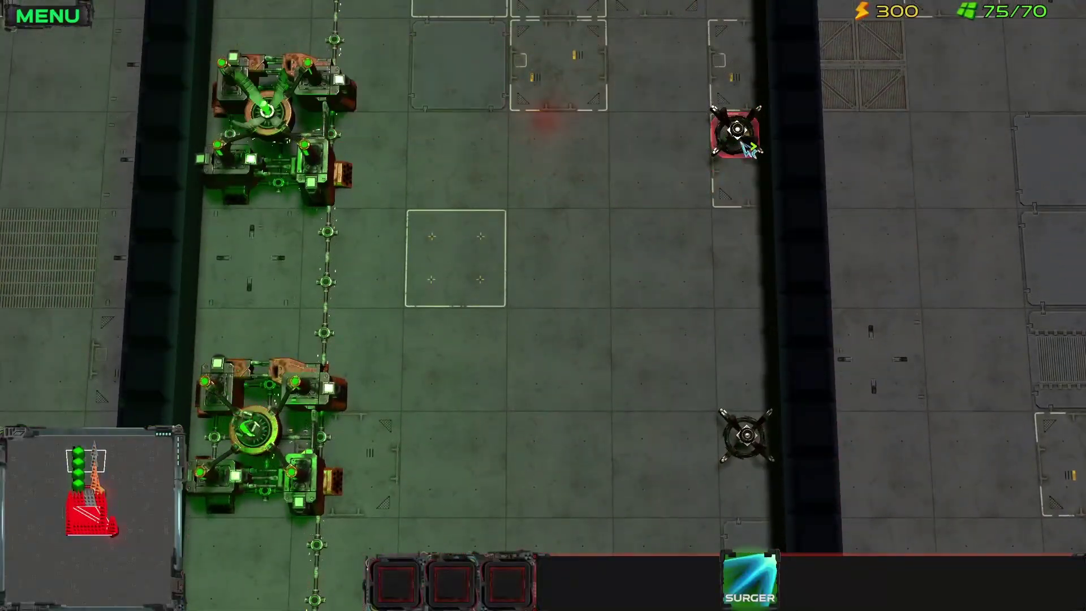
{"action": "key", "text": "w"}
{"action": "key", "text": "s"}
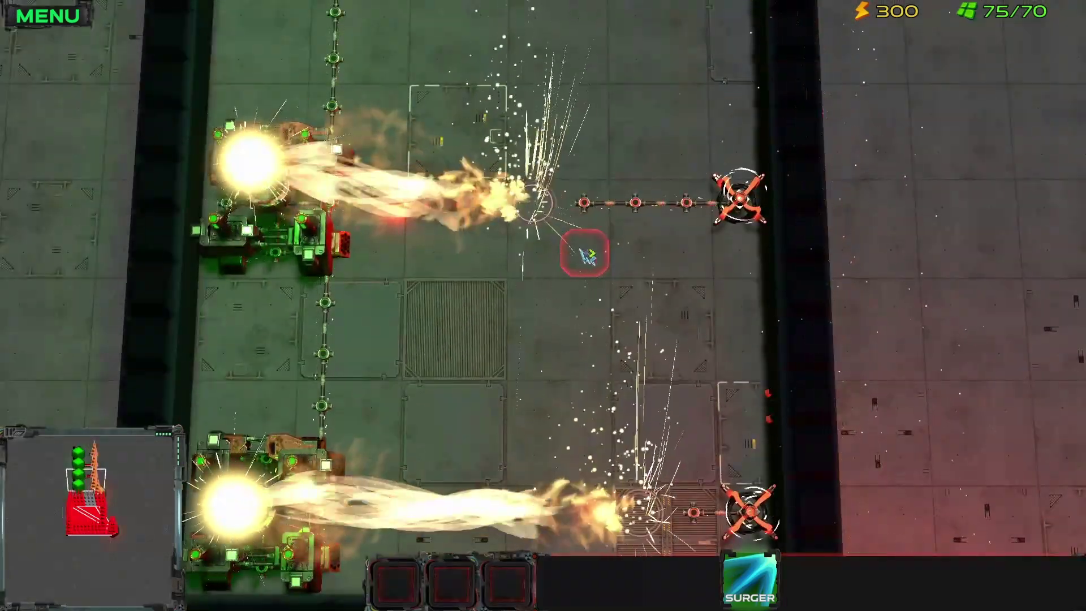
{"action": "key", "text": "s"}
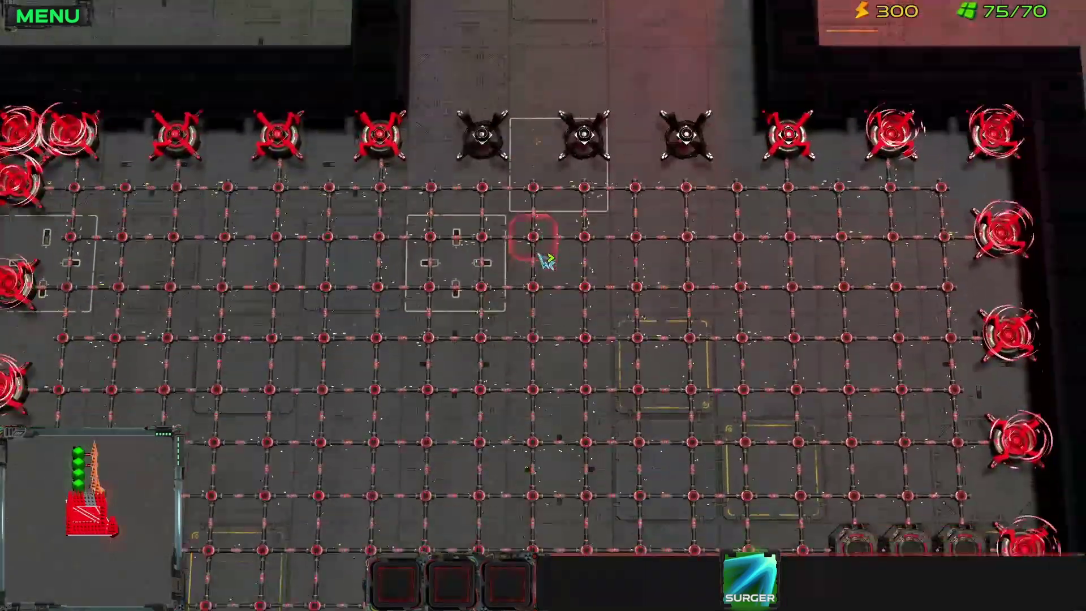
{"action": "key", "text": "w"}
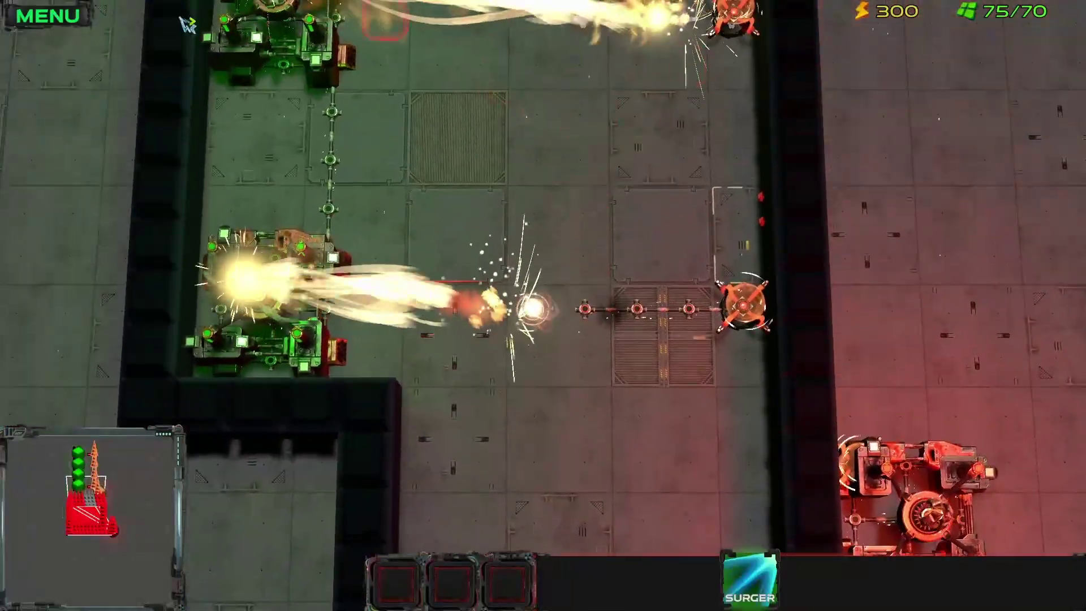
End the playtest, return to the map editor and open Bound_V1's trigger data.
{"action": "key", "text": "a"}
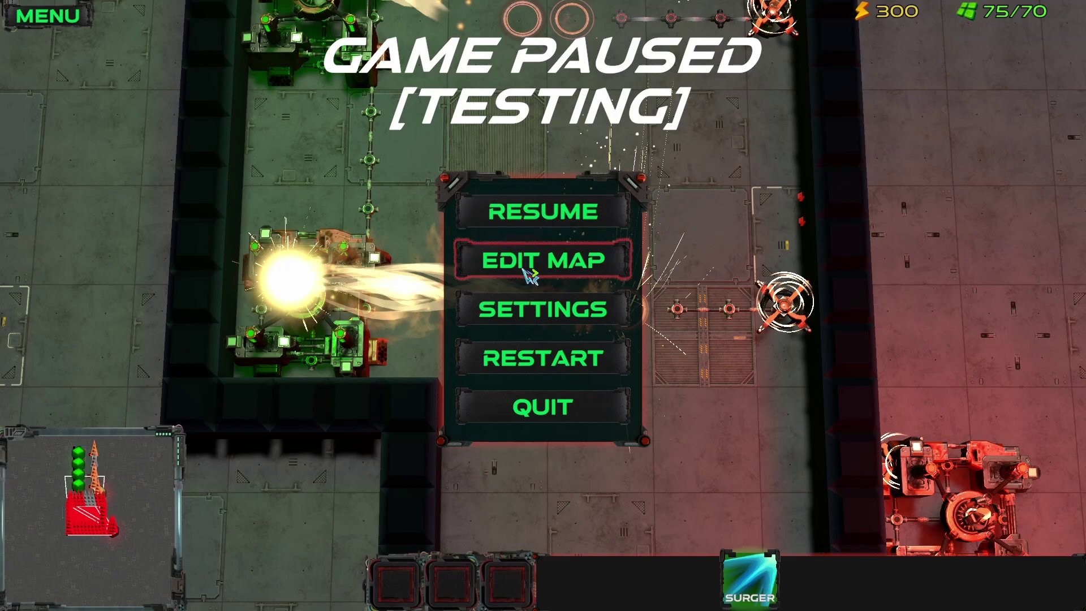
{"action": "left_click", "coordinate": [530, 275]}
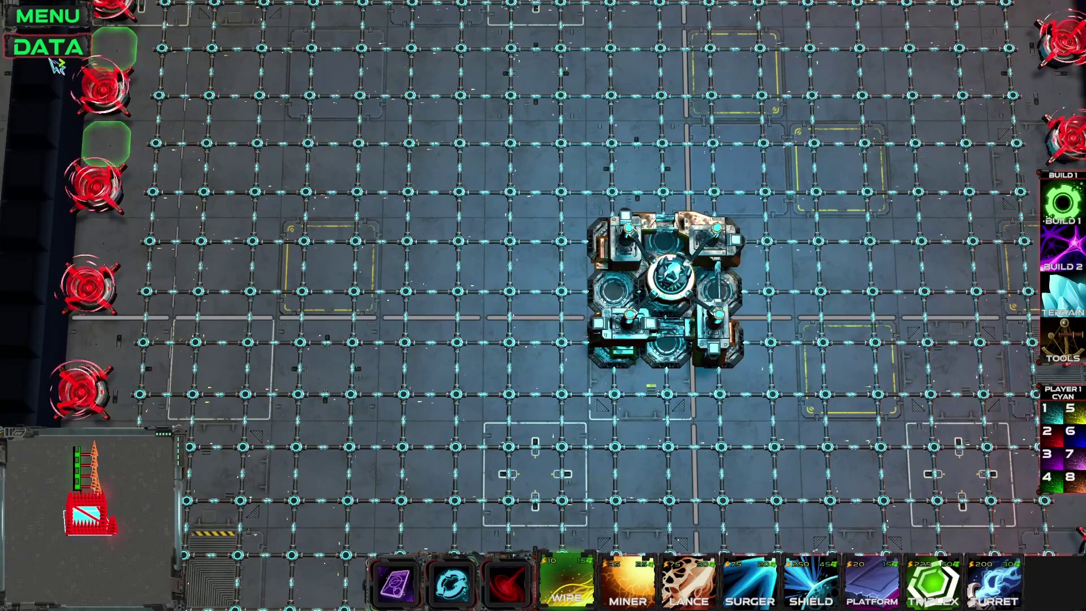
{"action": "left_click", "coordinate": [52, 54]}
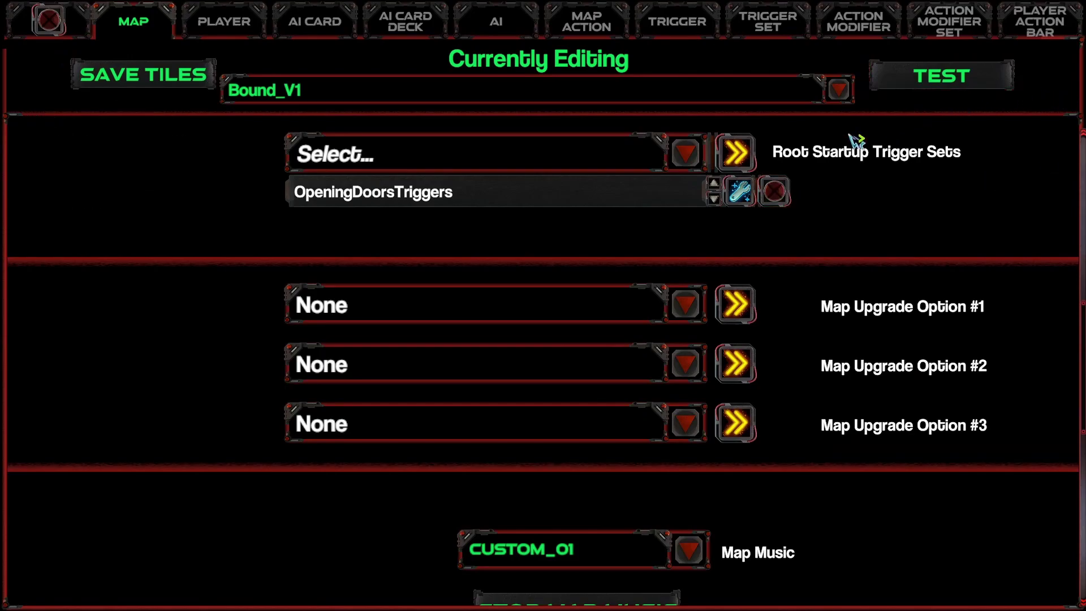
{"action": "left_click", "coordinate": [679, 28]}
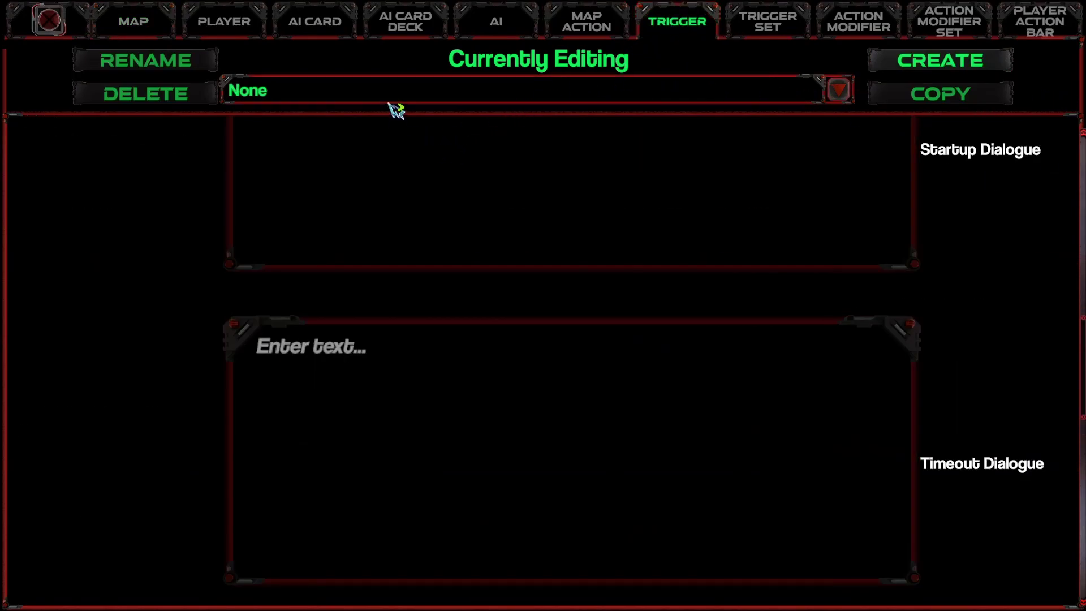
{"action": "left_click", "coordinate": [583, 97]}
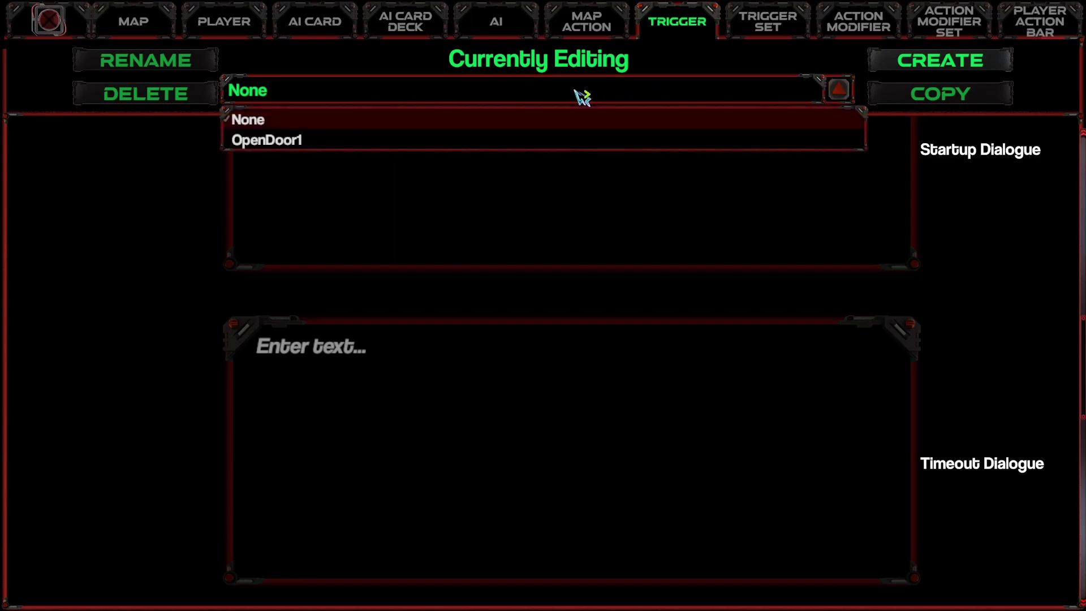
Create a trigger named HQLoss of type Building.
{"action": "left_click", "coordinate": [949, 68]}
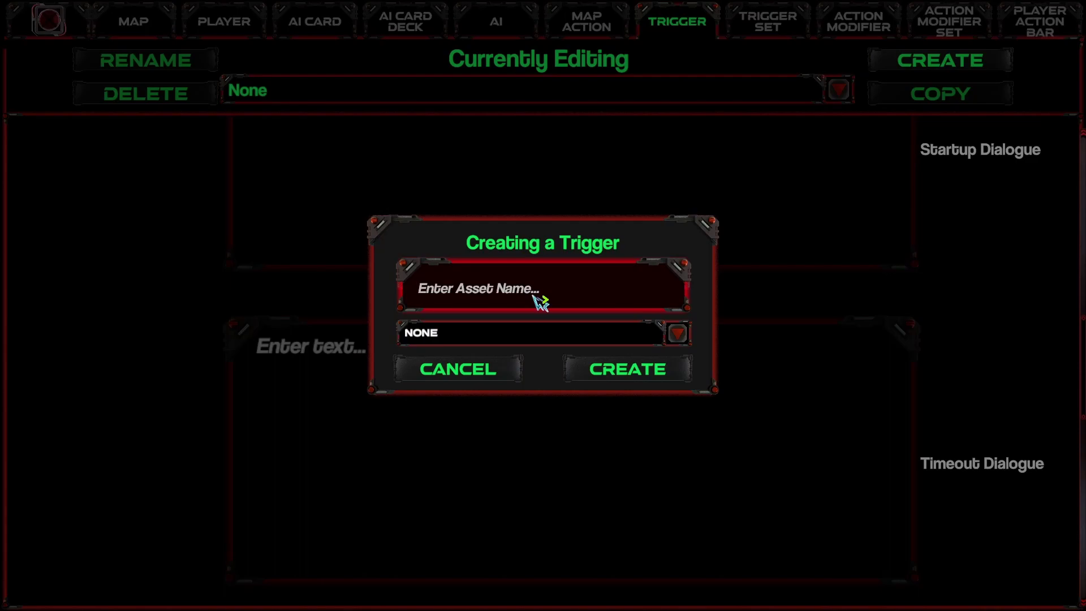
{"action": "type", "text": "Lose"}
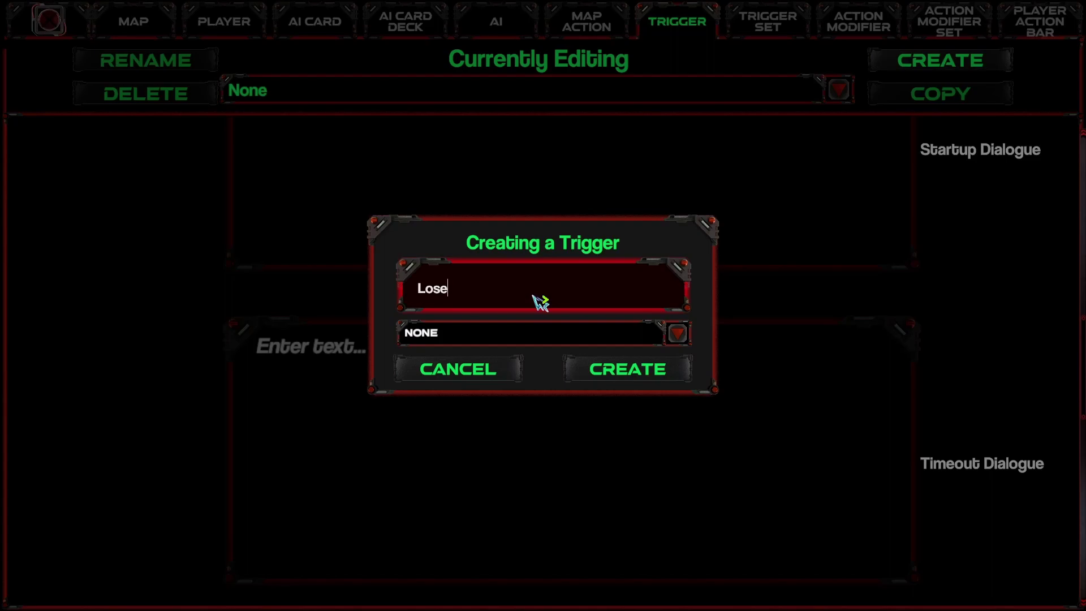
{"action": "key", "text": "BackSpace"}
{"action": "key", "text": "BackSpace"}
{"action": "type", "text": "H"}
{"action": "left_click", "coordinate": [507, 332]}
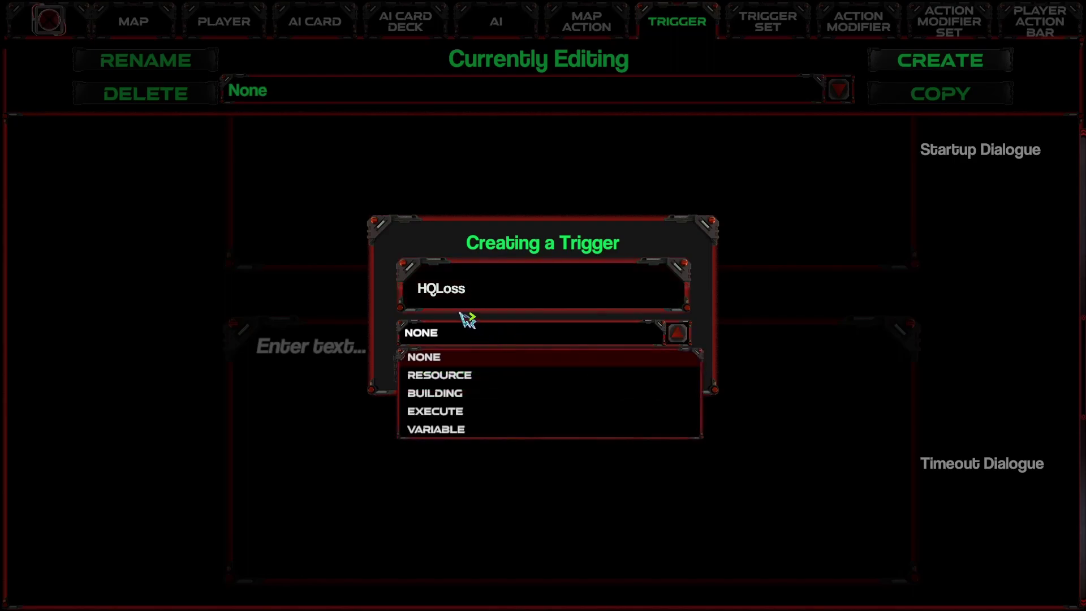
{"action": "left_click", "coordinate": [463, 396]}
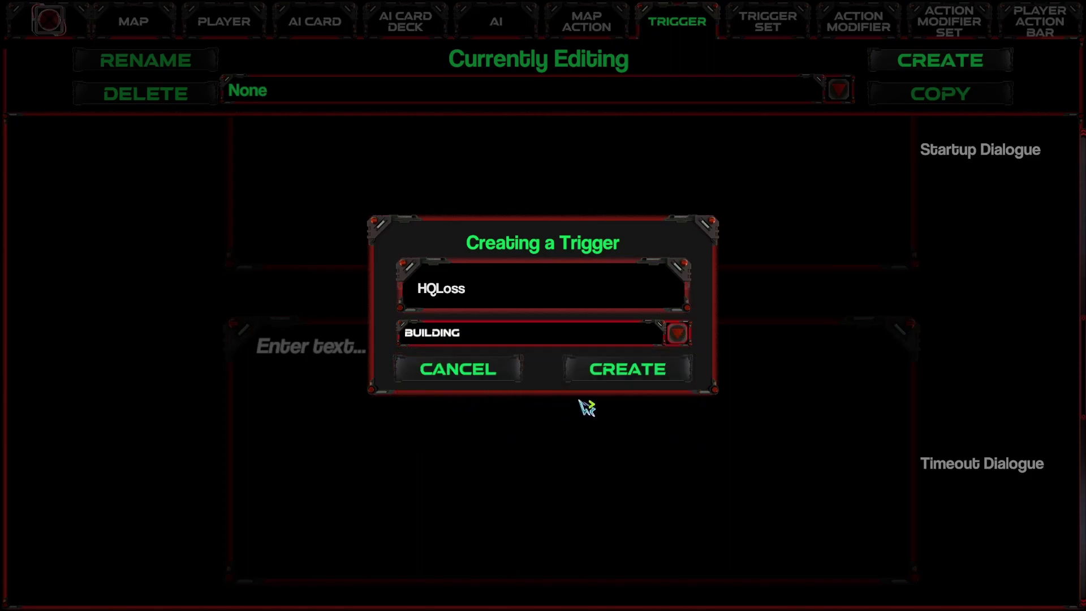
{"action": "left_click", "coordinate": [645, 372]}
Set the HQLoss trigger's Building Type to HQ.
{"action": "scroll", "coordinate": [645, 240], "scroll_direction": "up", "scroll_amount": 10}
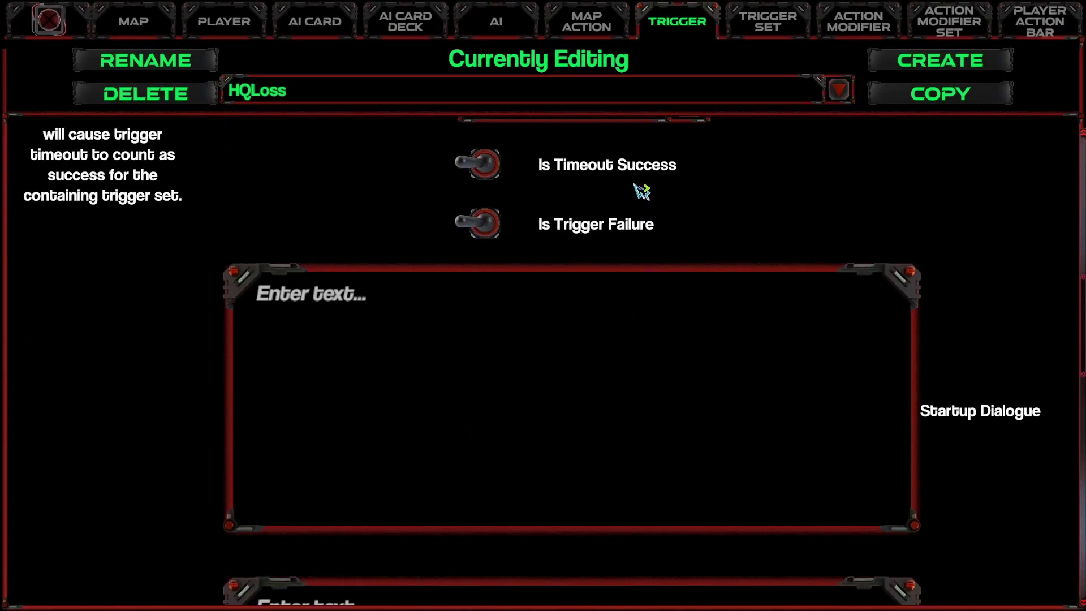
{"action": "scroll", "coordinate": [678, 261], "scroll_direction": "up", "scroll_amount": 5}
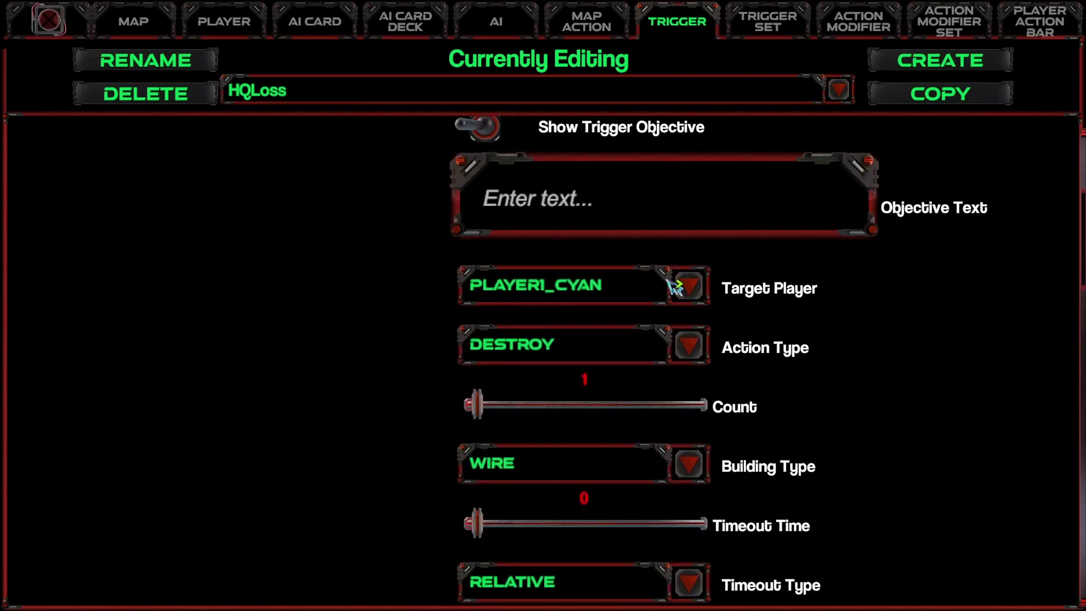
{"action": "scroll", "coordinate": [571, 300], "scroll_direction": "down", "scroll_amount": 2}
{"action": "mouse_move", "coordinate": [571, 300]}
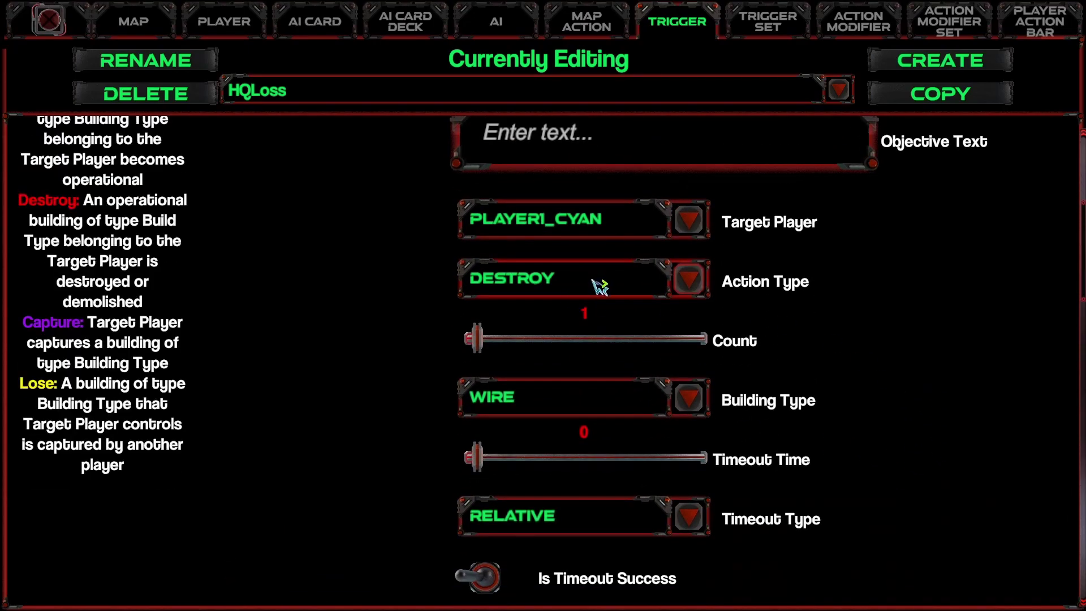
{"action": "mouse_move", "coordinate": [594, 214]}
{"action": "left_click", "coordinate": [602, 397]}
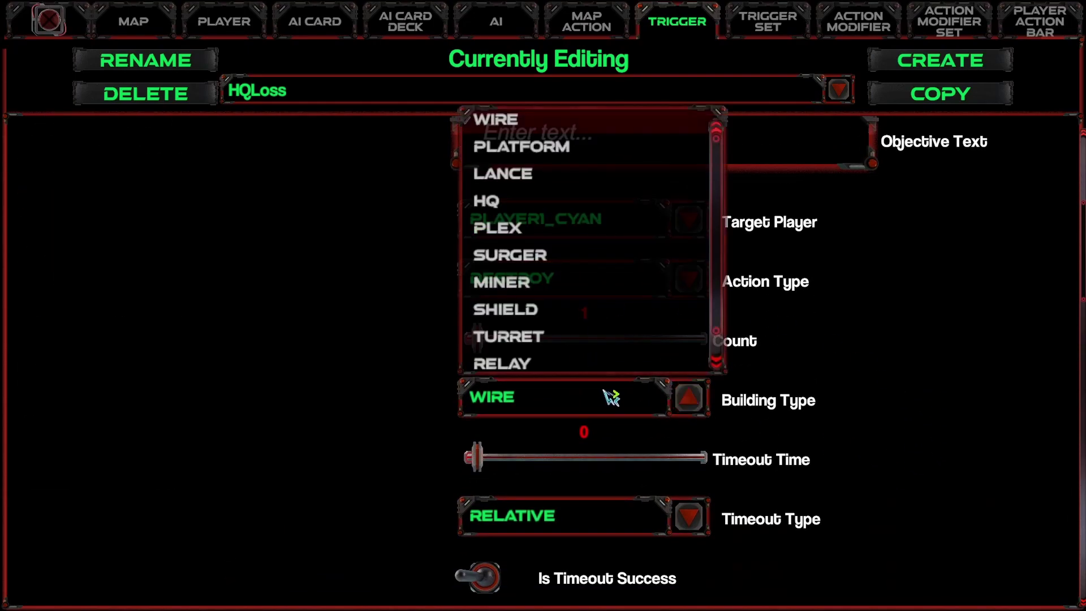
{"action": "left_click", "coordinate": [558, 201]}
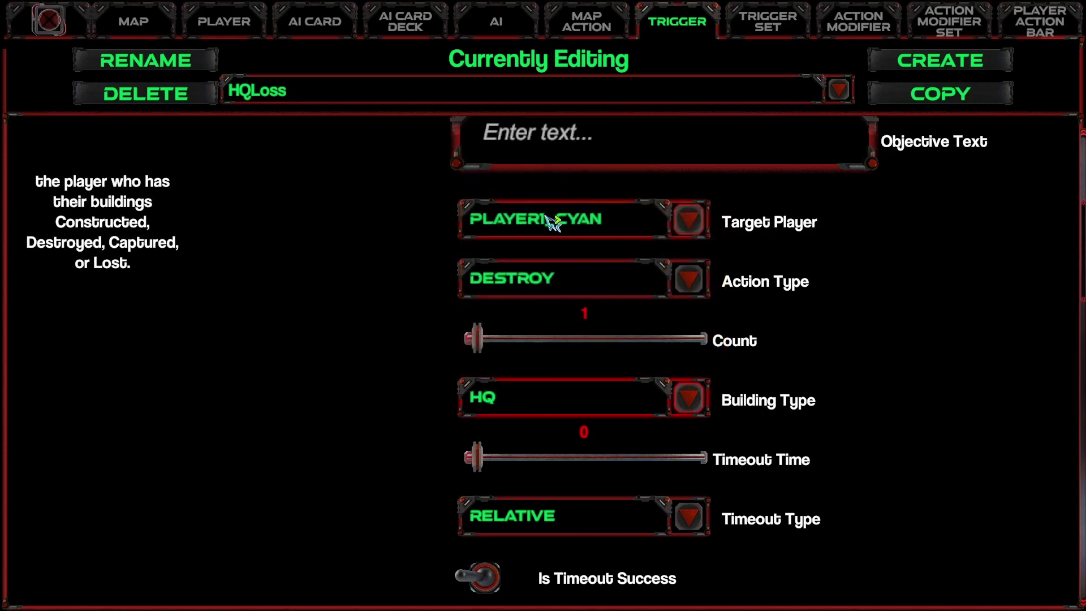
{"action": "mouse_move", "coordinate": [565, 278]}
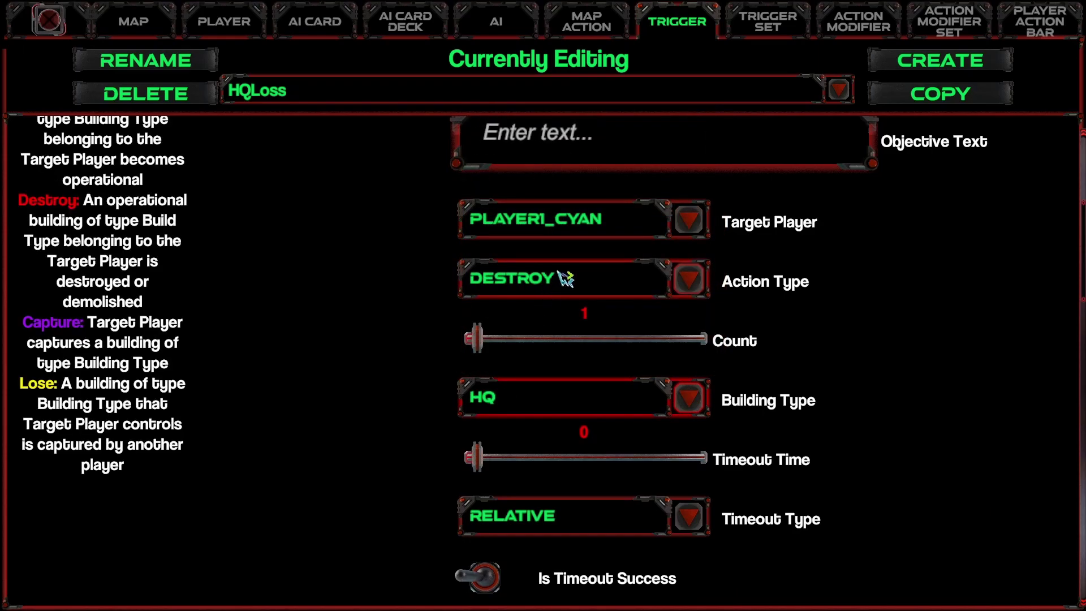
Enter "Byte: Oh no!" as the HQLoss trigger's Triggered Dialogue.
{"action": "scroll", "coordinate": [565, 278], "scroll_direction": "down", "scroll_amount": 1}
{"action": "scroll", "coordinate": [620, 485], "scroll_direction": "down", "scroll_amount": 4}
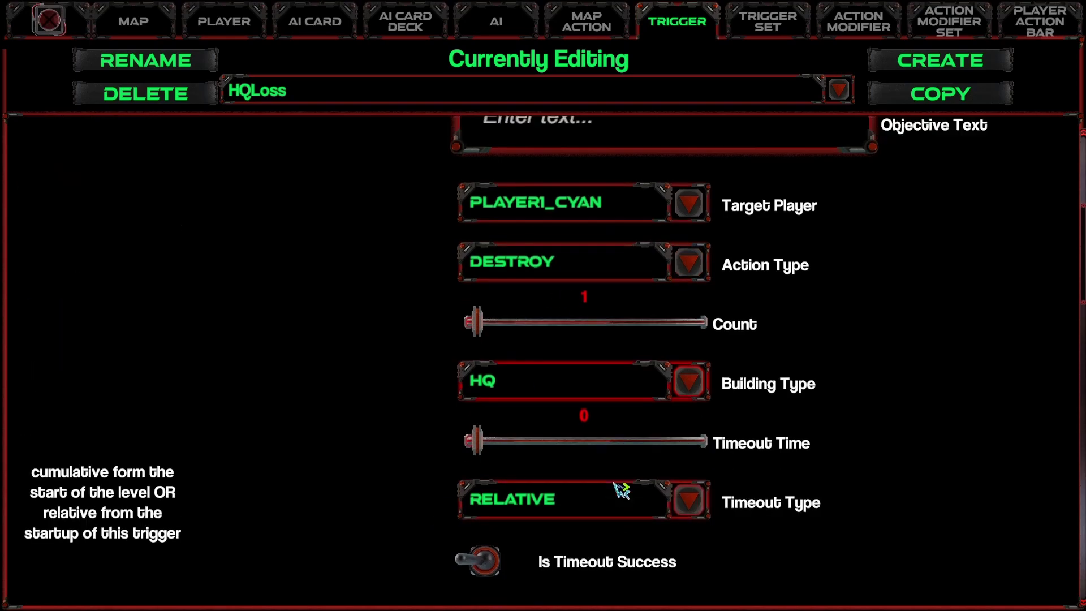
{"action": "scroll", "coordinate": [627, 490], "scroll_direction": "down", "scroll_amount": 10}
{"action": "left_click_drag", "start_coordinate": [1081, 323], "coordinate": [1081, 438]}
{"action": "left_click", "coordinate": [632, 299]}
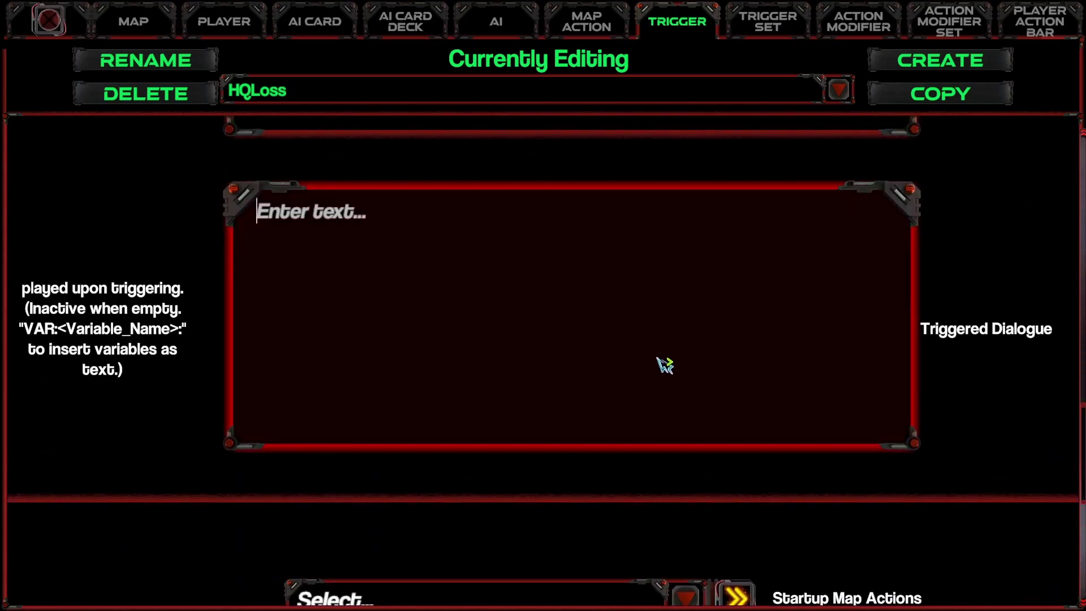
{"action": "scroll", "coordinate": [664, 365], "scroll_direction": "up", "scroll_amount": 2}
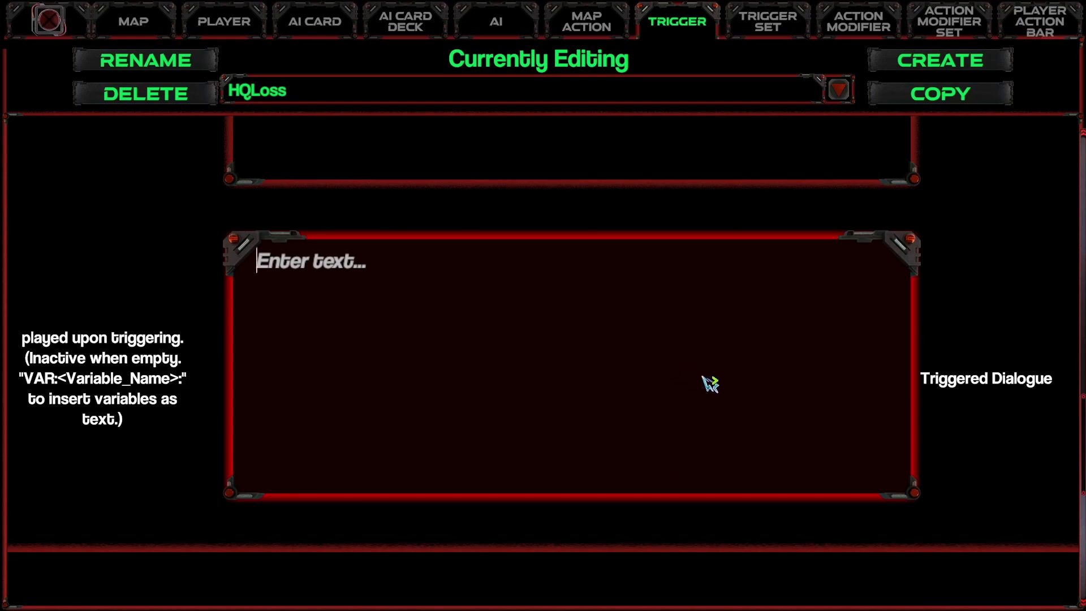
{"action": "type", "text": "Byte: Oh no!"}
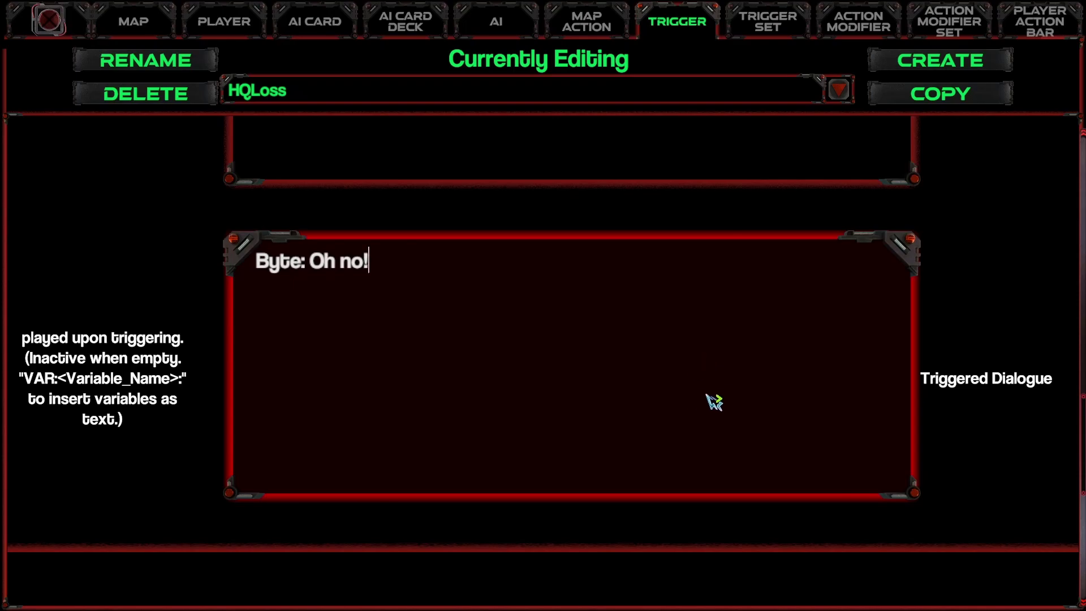
Create a map action named Lose of type End Level.
{"action": "scroll", "coordinate": [744, 378], "scroll_direction": "down", "scroll_amount": 10}
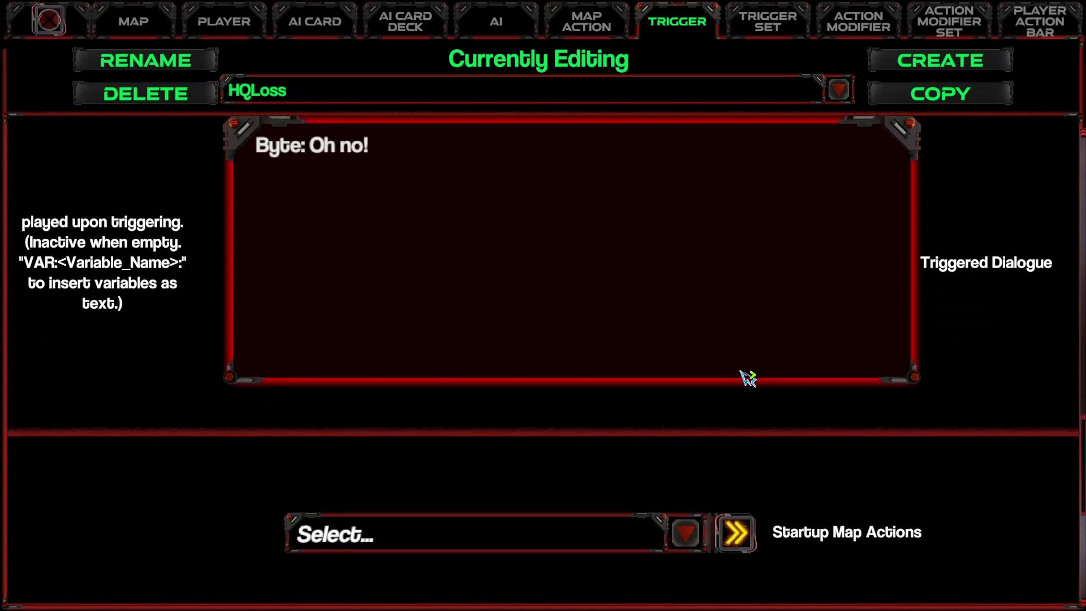
{"action": "scroll", "coordinate": [925, 450], "scroll_direction": "down", "scroll_amount": 4}
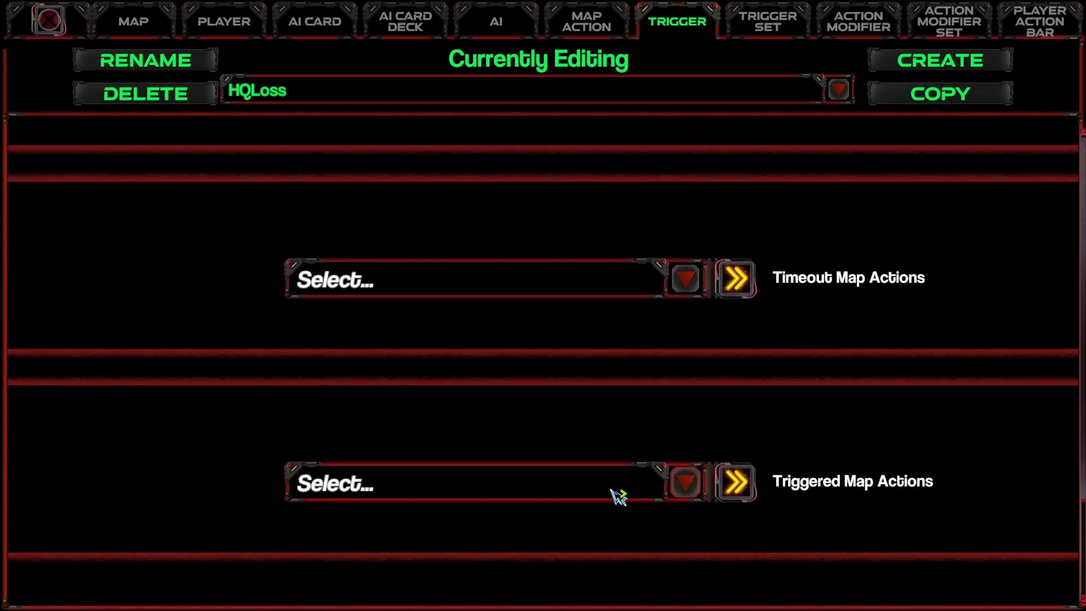
{"action": "left_click", "coordinate": [597, 32]}
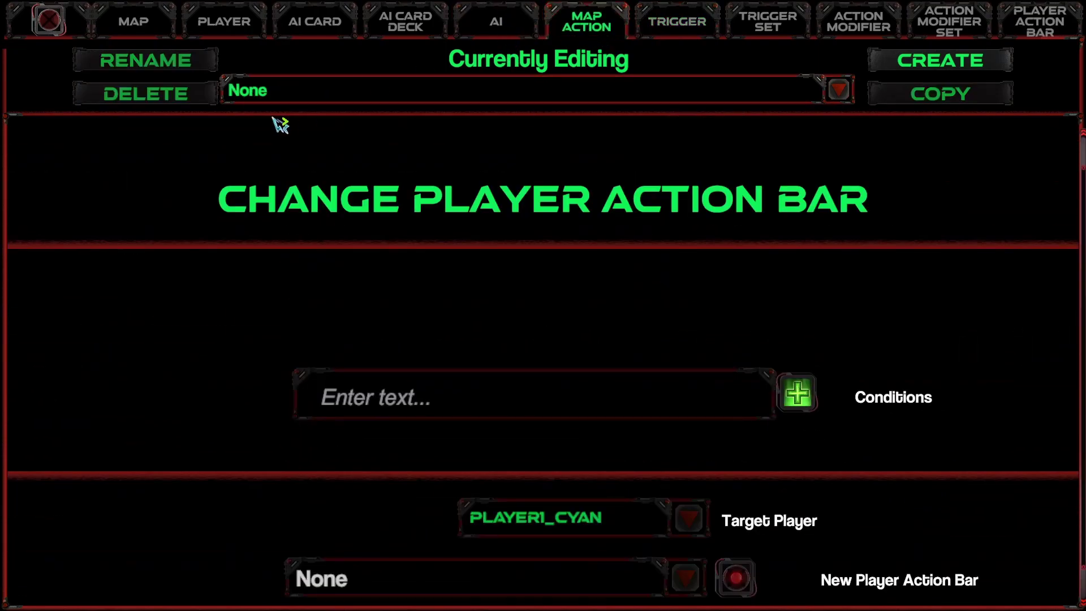
{"action": "left_click", "coordinate": [934, 72]}
{"action": "type", "text": "L"}
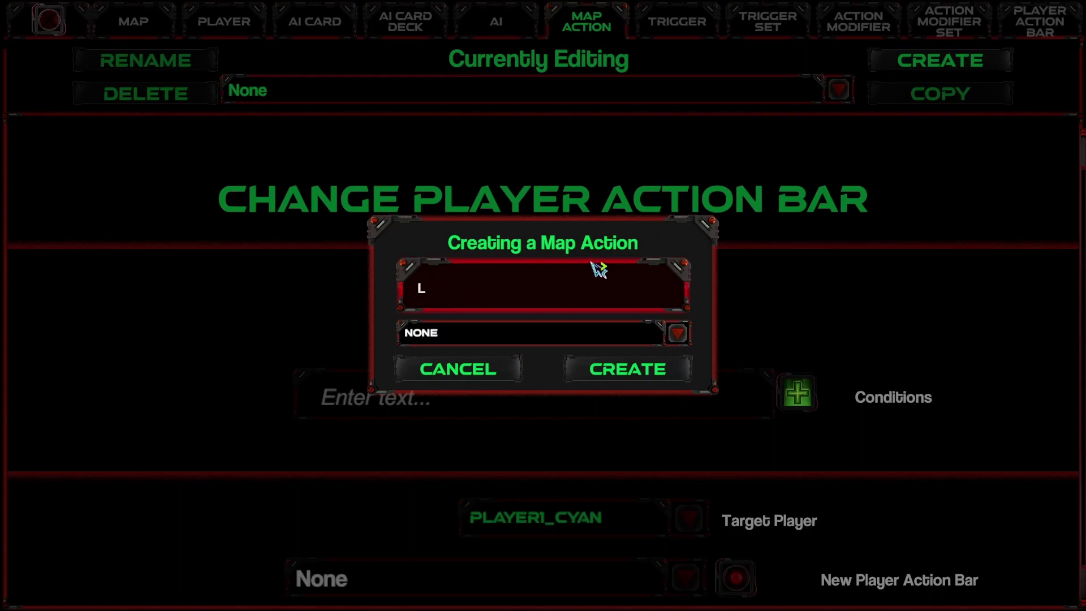
{"action": "left_click", "coordinate": [563, 333]}
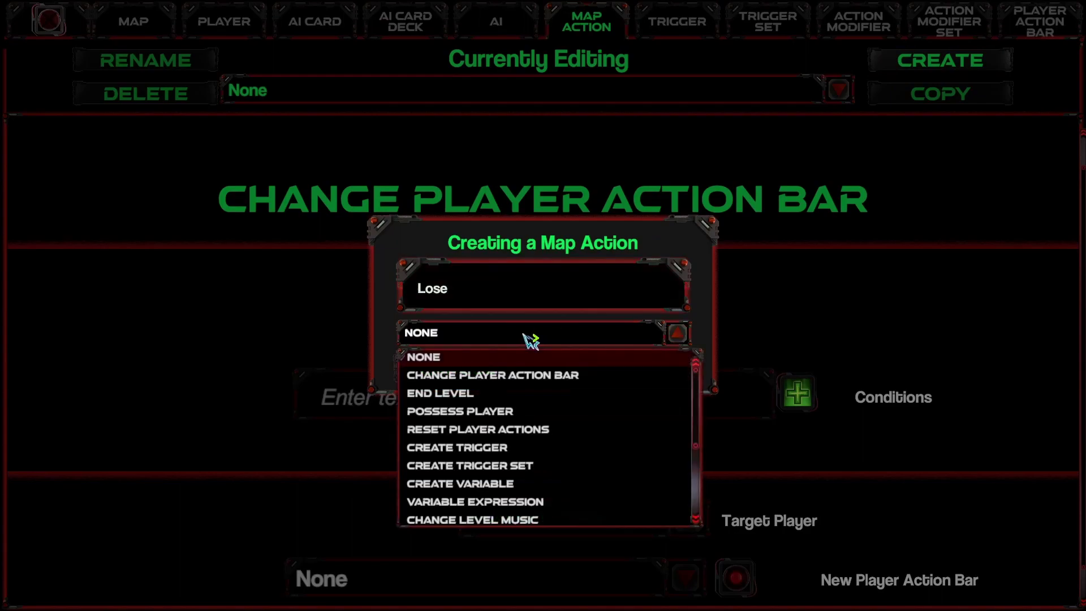
{"action": "left_click", "coordinate": [487, 393]}
{"action": "left_click", "coordinate": [650, 374]}
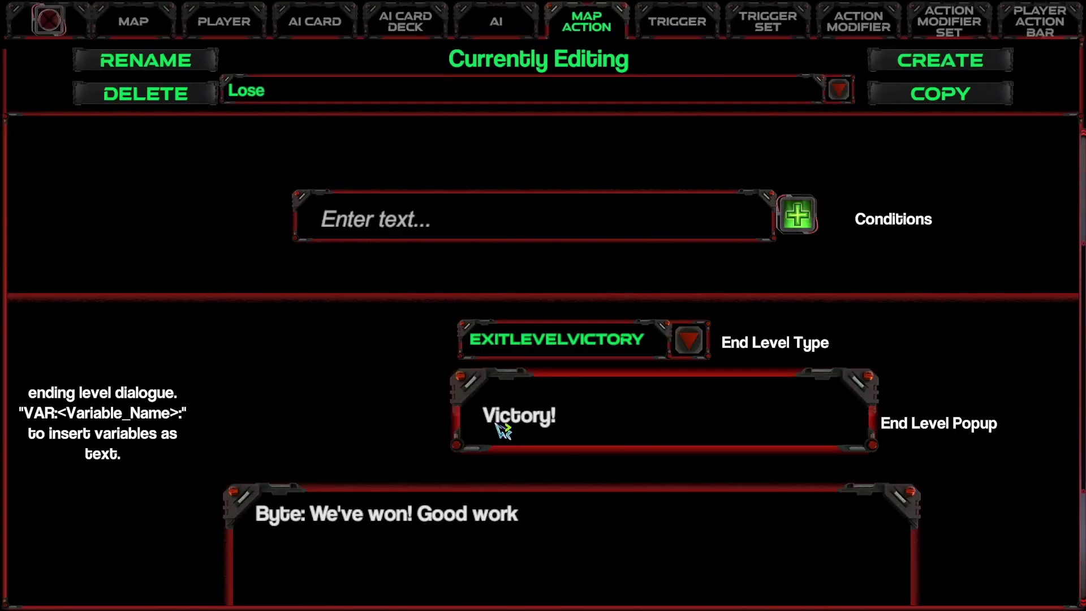
Set the Lose action's End Level Type to RestartLevelDefeat and its End Level Popup to "Lost!".
{"action": "scroll", "coordinate": [617, 350], "scroll_direction": "down", "scroll_amount": 1}
{"action": "left_click", "coordinate": [613, 303]}
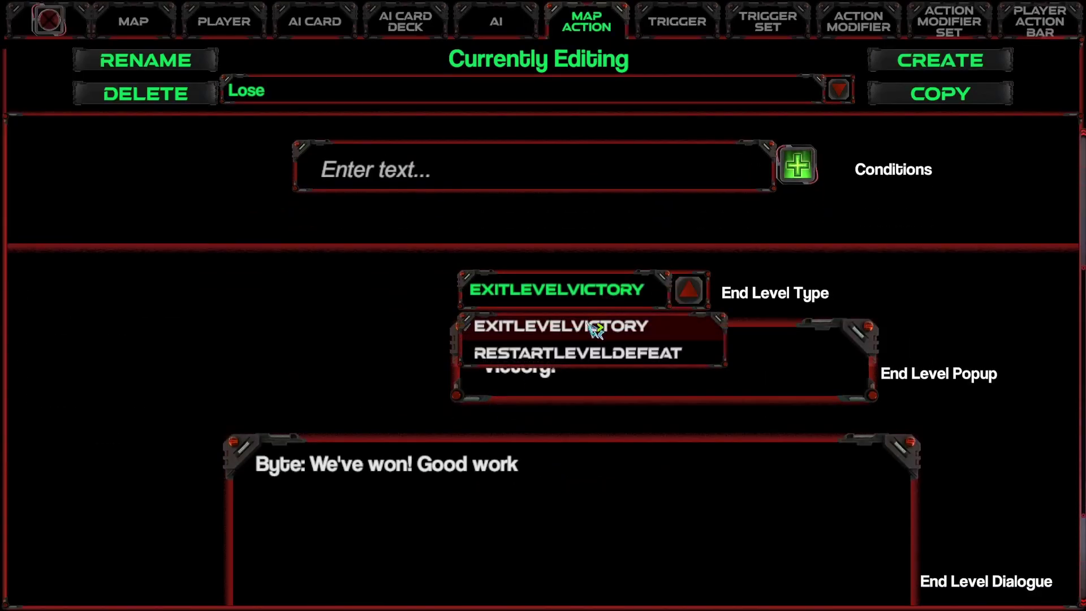
{"action": "left_click", "coordinate": [565, 351]}
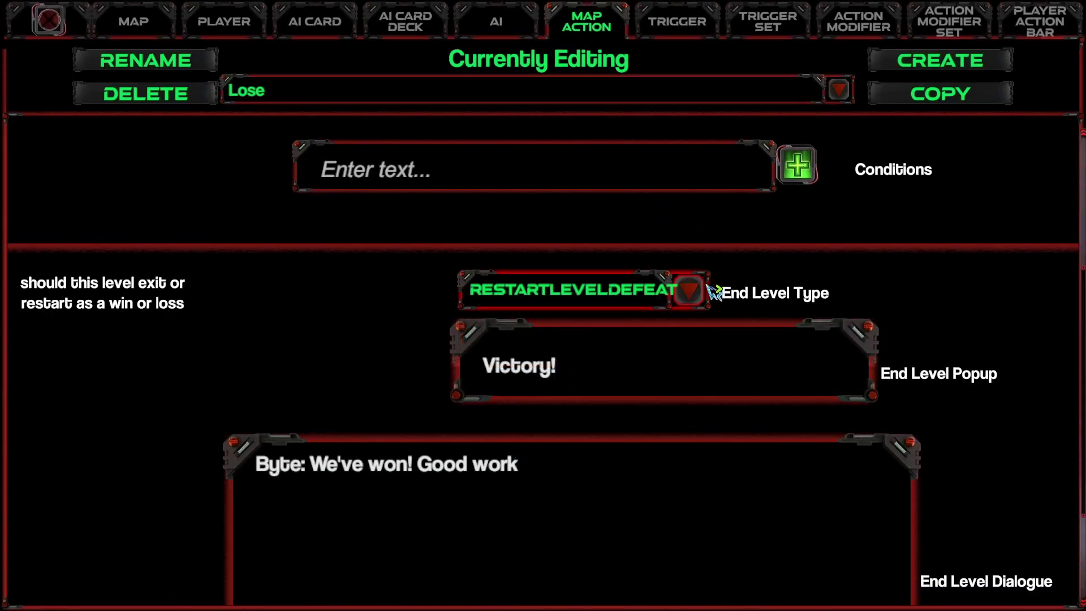
{"action": "scroll", "coordinate": [686, 395], "scroll_direction": "down", "scroll_amount": 2}
{"action": "left_click", "coordinate": [596, 308]}
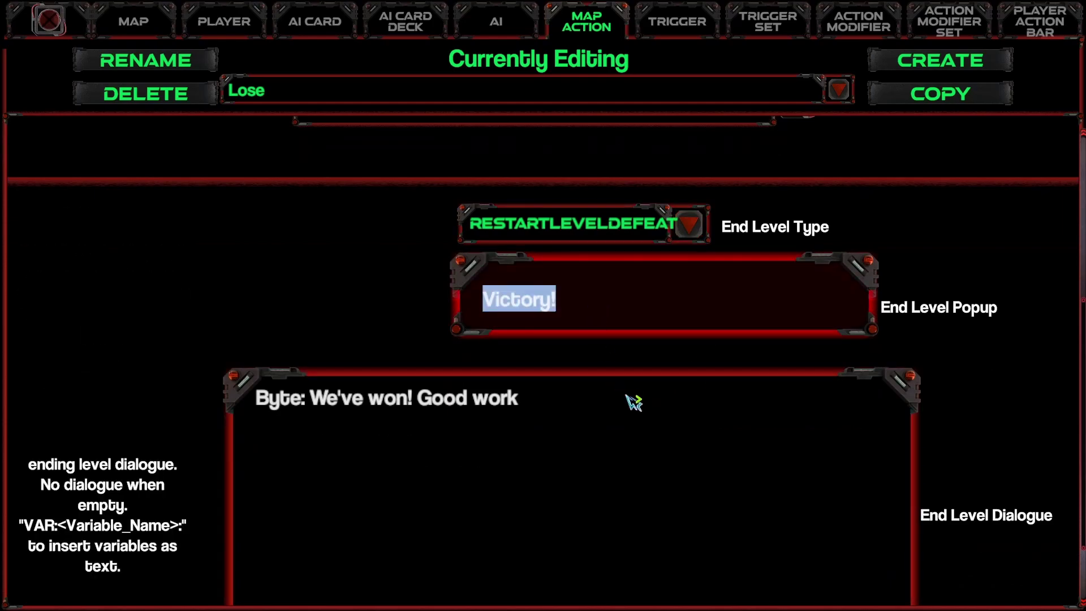
{"action": "scroll", "coordinate": [633, 396], "scroll_direction": "down", "scroll_amount": 1}
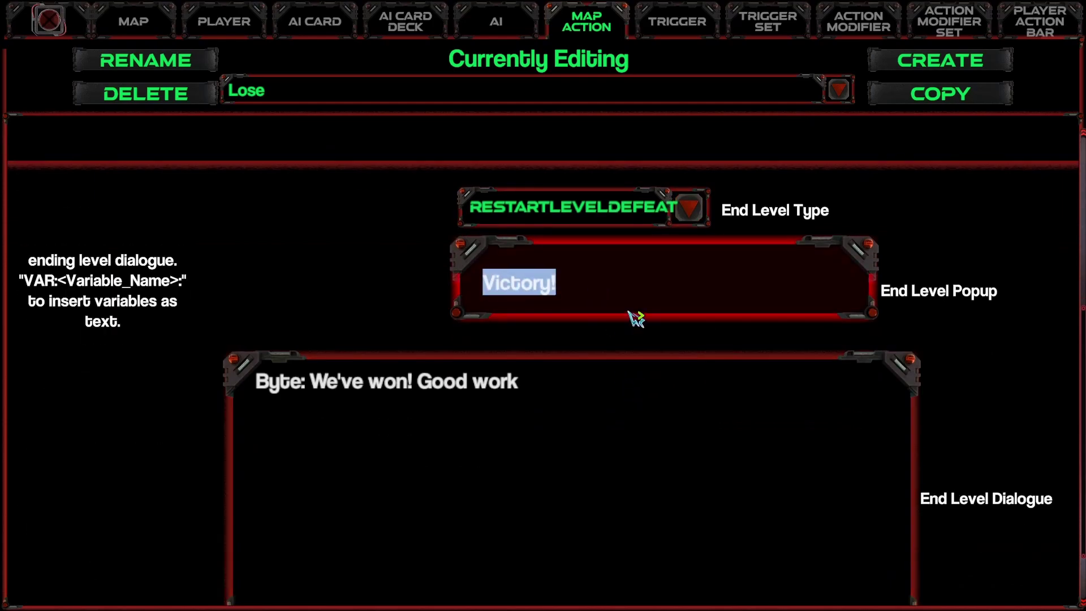
{"action": "type", "text": "Lost!"}
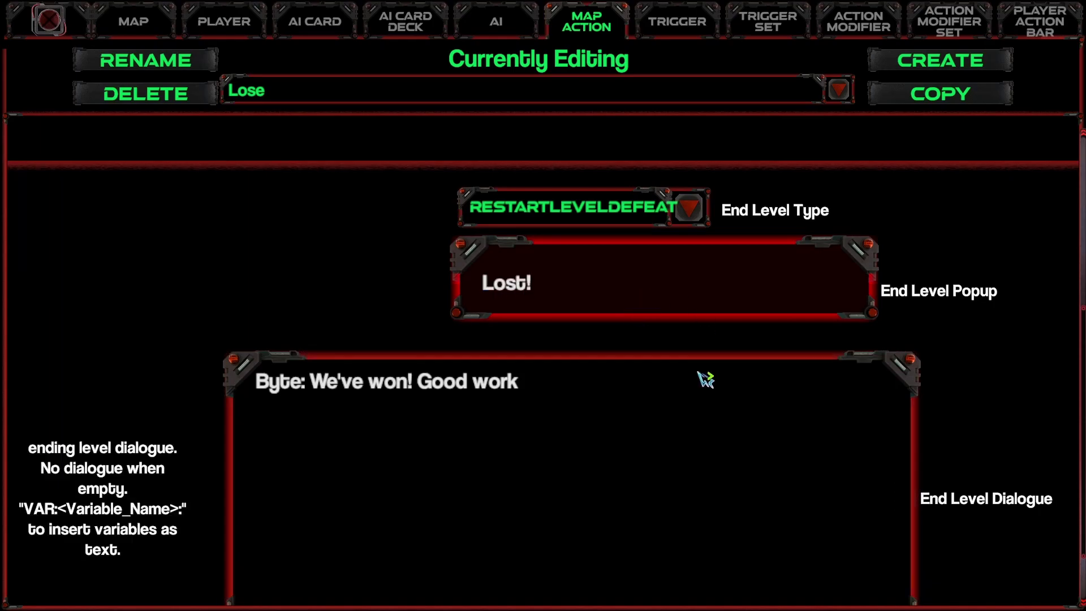
Clear all the default text from the Lose action's End Level Dialogue.
{"action": "scroll", "coordinate": [703, 378], "scroll_direction": "down", "scroll_amount": 2}
{"action": "left_click", "coordinate": [557, 310]}
{"action": "left_click", "coordinate": [531, 304]}
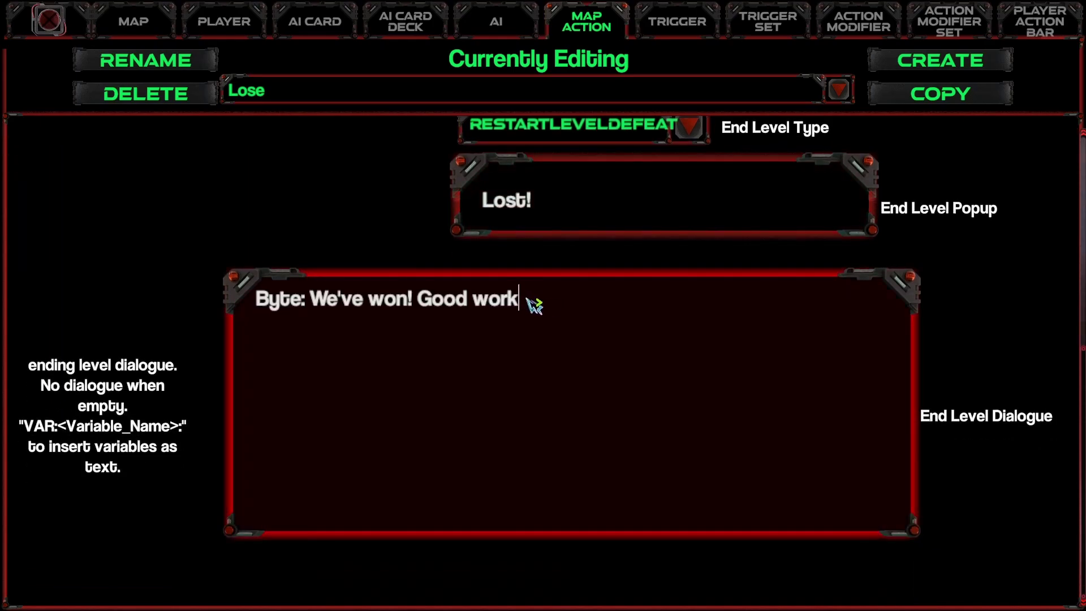
{"action": "left_click_drag", "start_coordinate": [531, 306], "coordinate": [318, 301]}
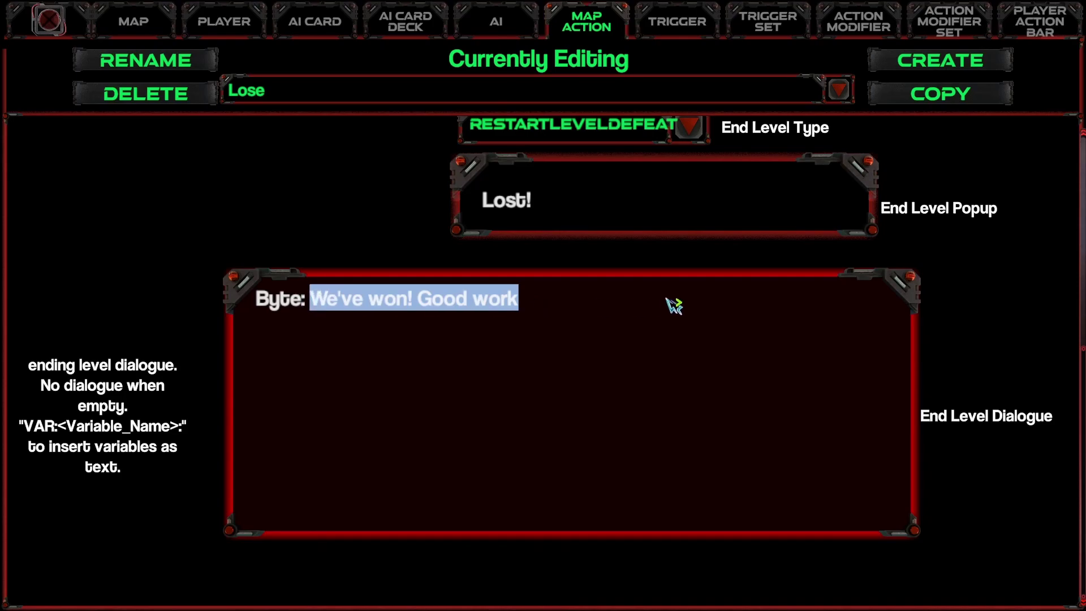
{"action": "scroll", "coordinate": [652, 324], "scroll_direction": "up", "scroll_amount": 5}
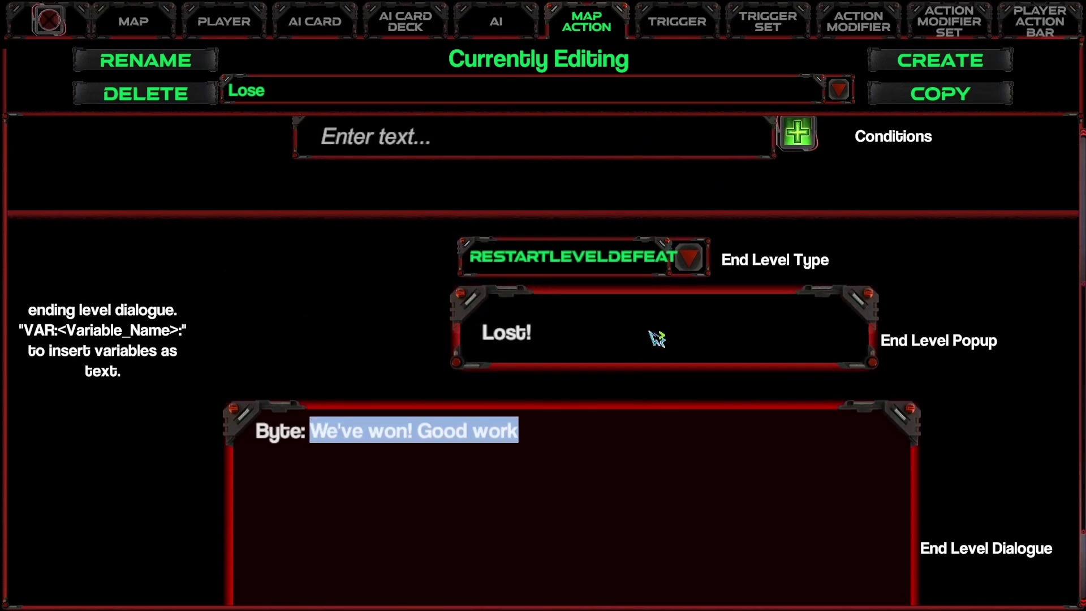
{"action": "scroll", "coordinate": [654, 335], "scroll_direction": "down", "scroll_amount": 4}
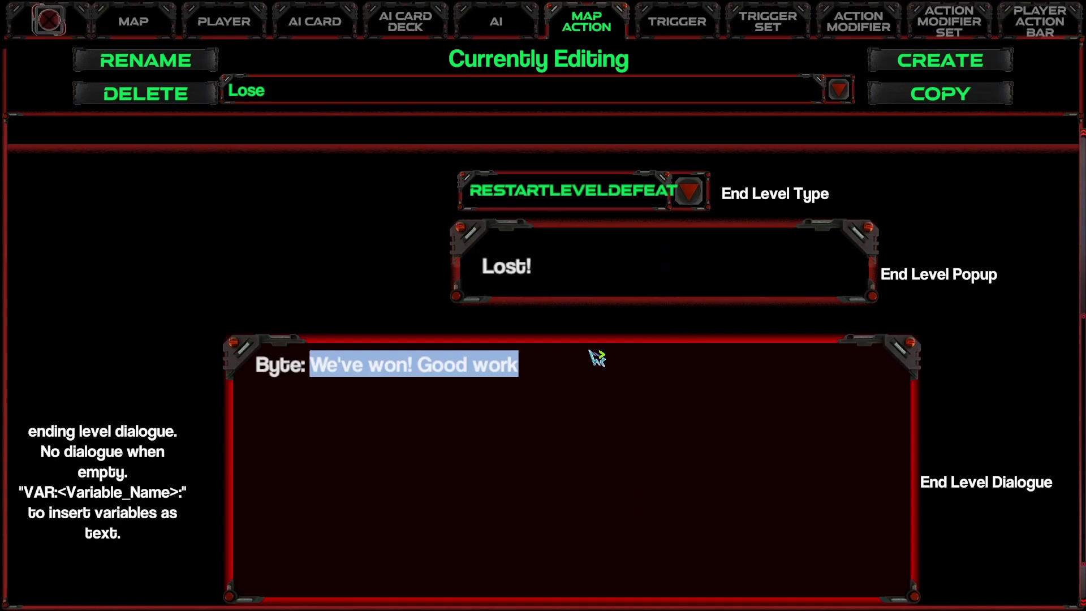
{"action": "key", "text": "BackSpace"}
{"action": "key", "text": "BackSpace"}
{"action": "key", "text": "BackSpace"}
{"action": "key", "text": "BackSpace"}
{"action": "scroll", "coordinate": [610, 356], "scroll_direction": "down", "scroll_amount": 2}
{"action": "scroll", "coordinate": [625, 356], "scroll_direction": "up", "scroll_amount": 5}
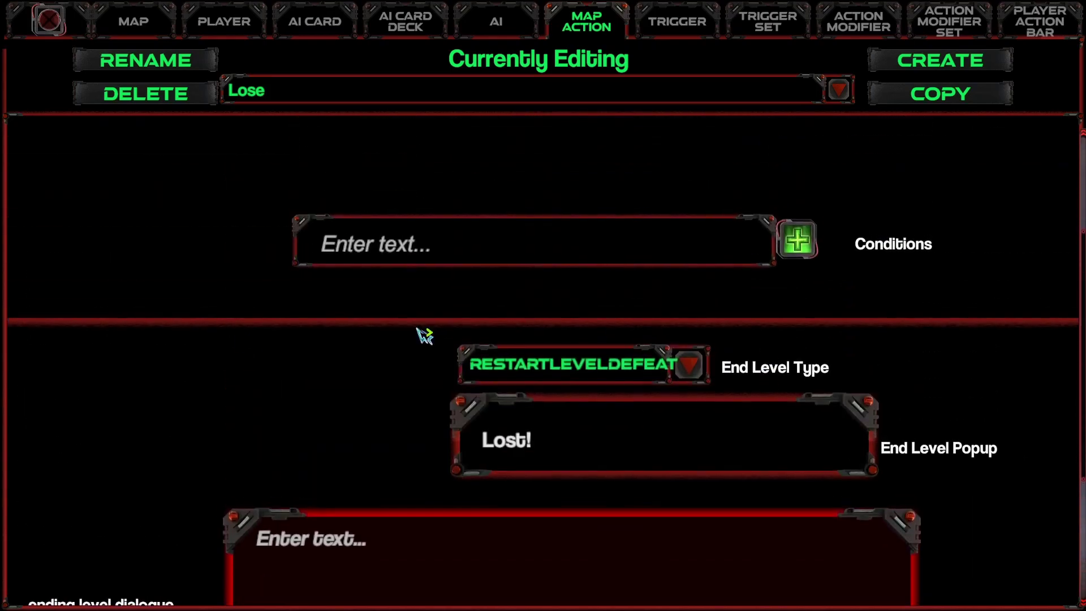
Add the Lose action to the HQLoss trigger's Triggered Map Actions.
{"action": "scroll", "coordinate": [635, 430], "scroll_direction": "up", "scroll_amount": 4}
{"action": "scroll", "coordinate": [633, 427], "scroll_direction": "down", "scroll_amount": 4}
{"action": "left_click", "coordinate": [689, 29]}
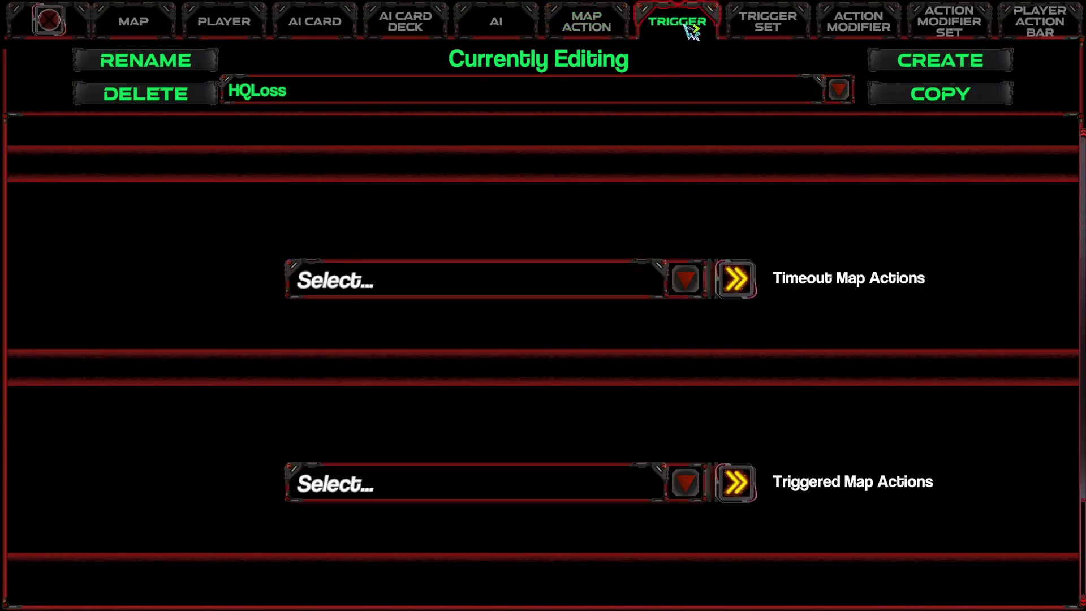
{"action": "scroll", "coordinate": [412, 436], "scroll_direction": "down", "scroll_amount": 2}
{"action": "scroll", "coordinate": [417, 490], "scroll_direction": "up", "scroll_amount": 2}
{"action": "left_click", "coordinate": [419, 491]}
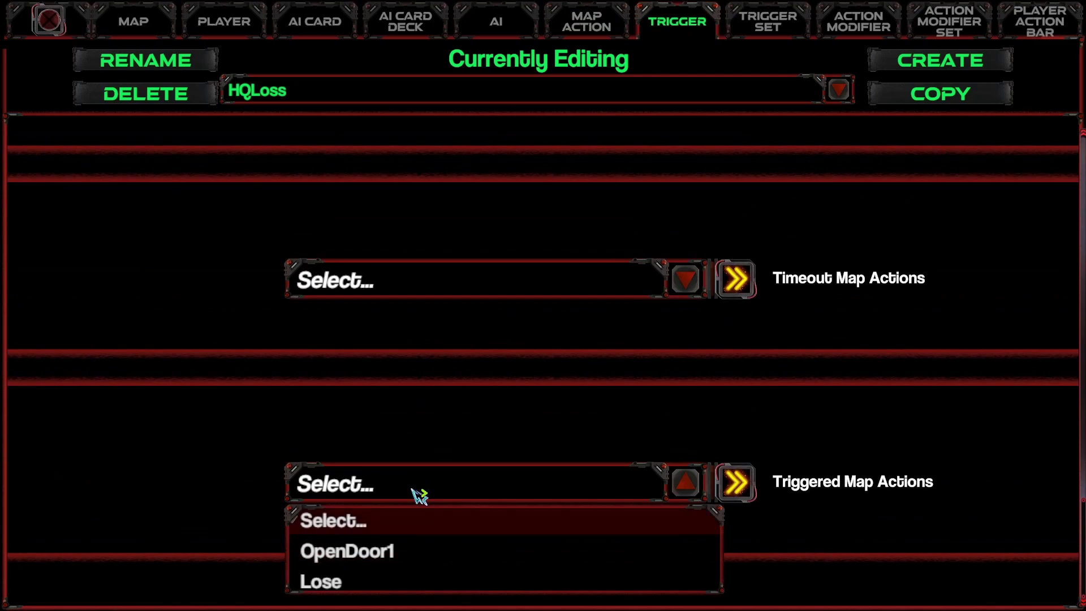
{"action": "left_click", "coordinate": [372, 591]}
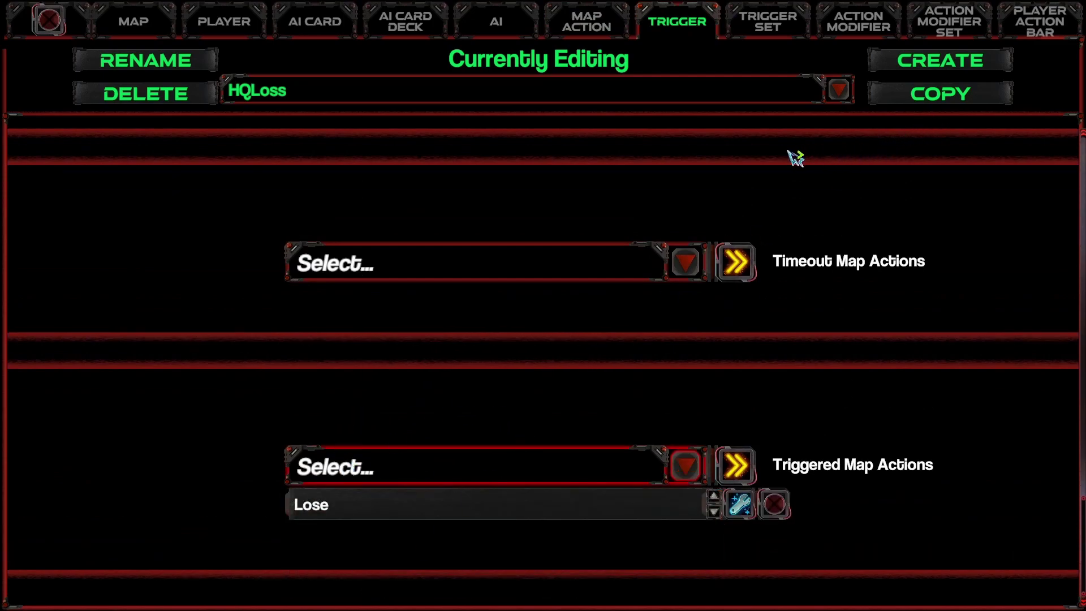
Create a trigger set named WinLoseTriggers of type Set.
{"action": "left_click", "coordinate": [760, 24]}
{"action": "left_click", "coordinate": [430, 102]}
{"action": "left_click", "coordinate": [584, 92]}
{"action": "left_click", "coordinate": [927, 65]}
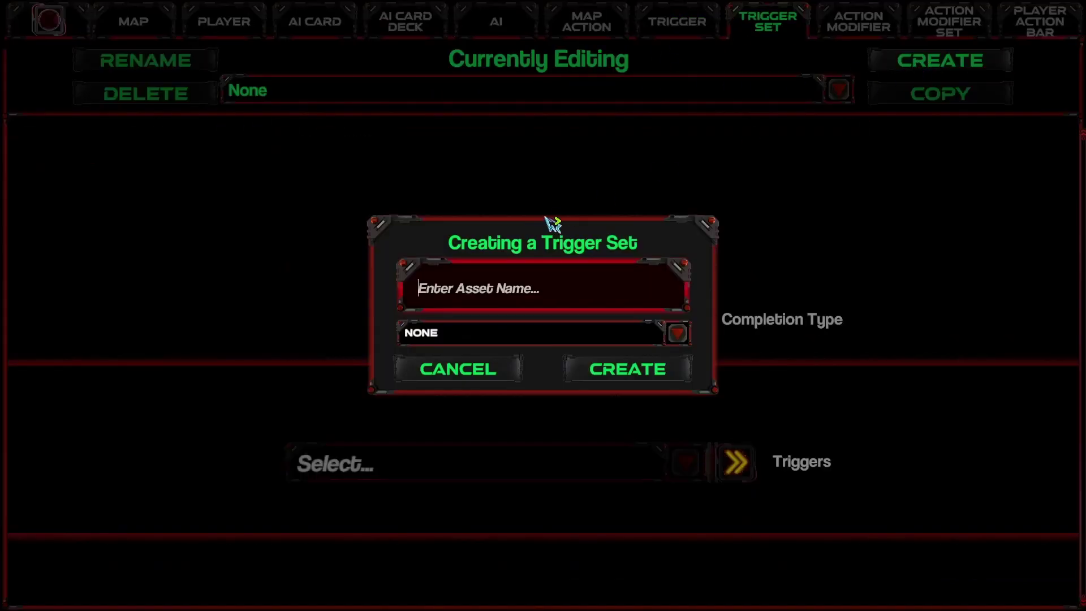
{"action": "type", "text": "WinLoseTriggers"}
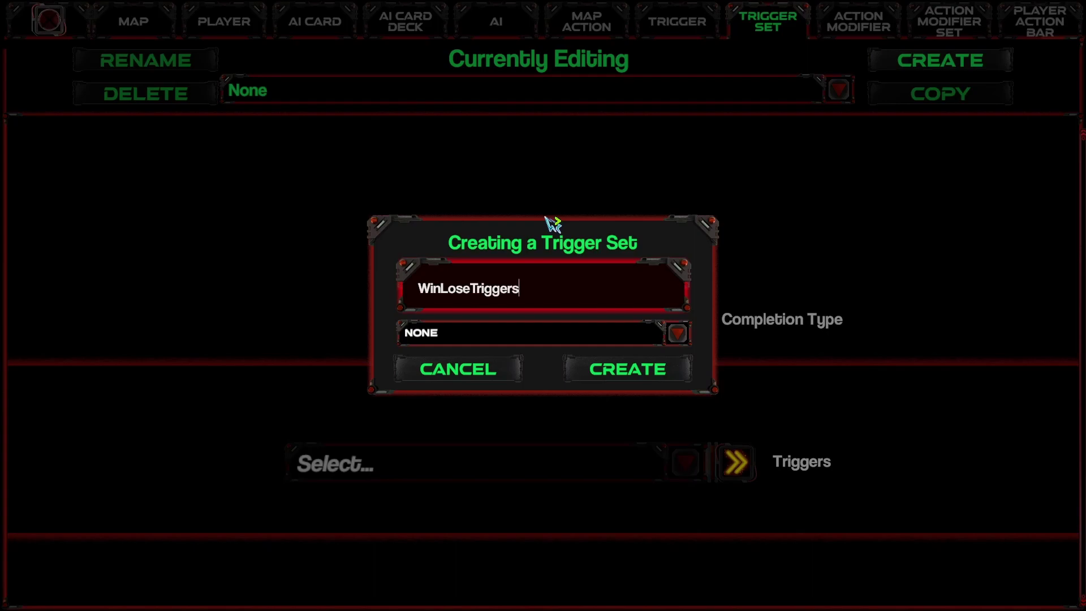
{"action": "left_click", "coordinate": [486, 338]}
{"action": "left_click", "coordinate": [452, 374]}
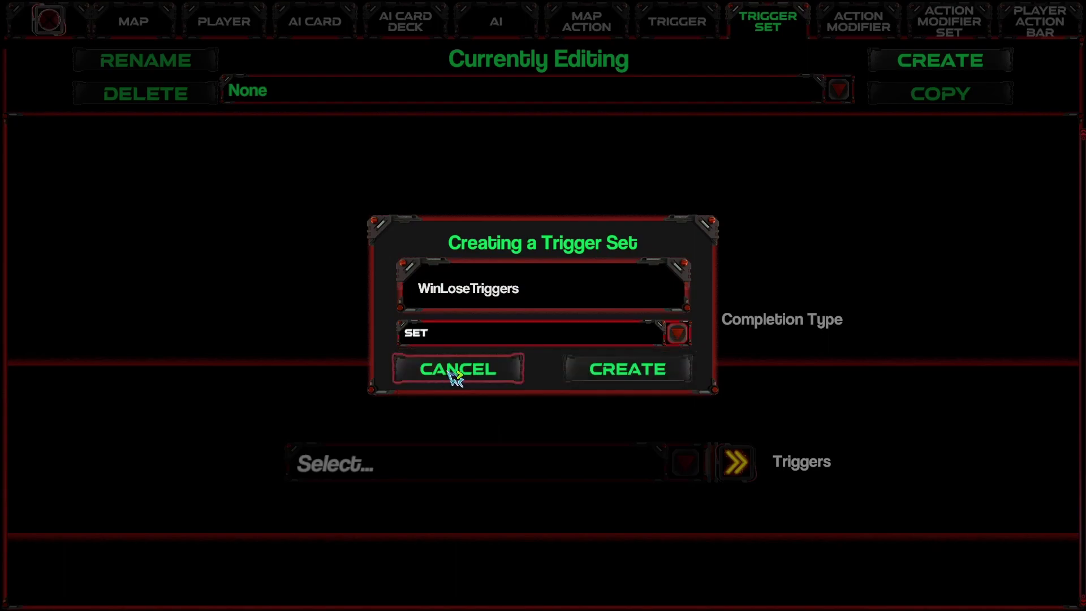
{"action": "left_click", "coordinate": [634, 368]}
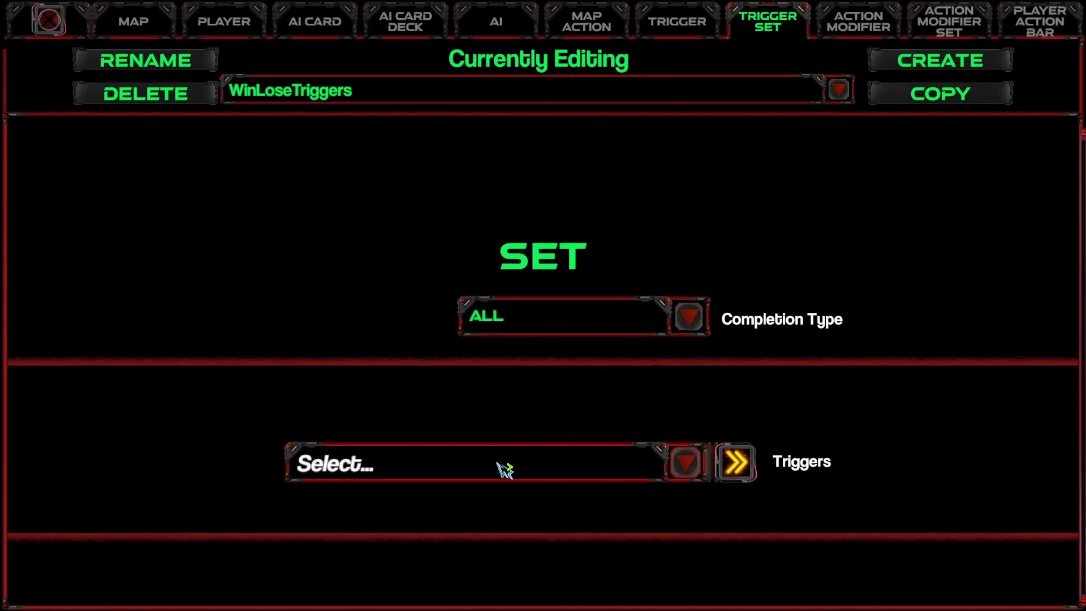
Add the HQLoss trigger to the WinLoseTriggers set.
{"action": "left_click", "coordinate": [504, 466]}
{"action": "left_click", "coordinate": [362, 564]}
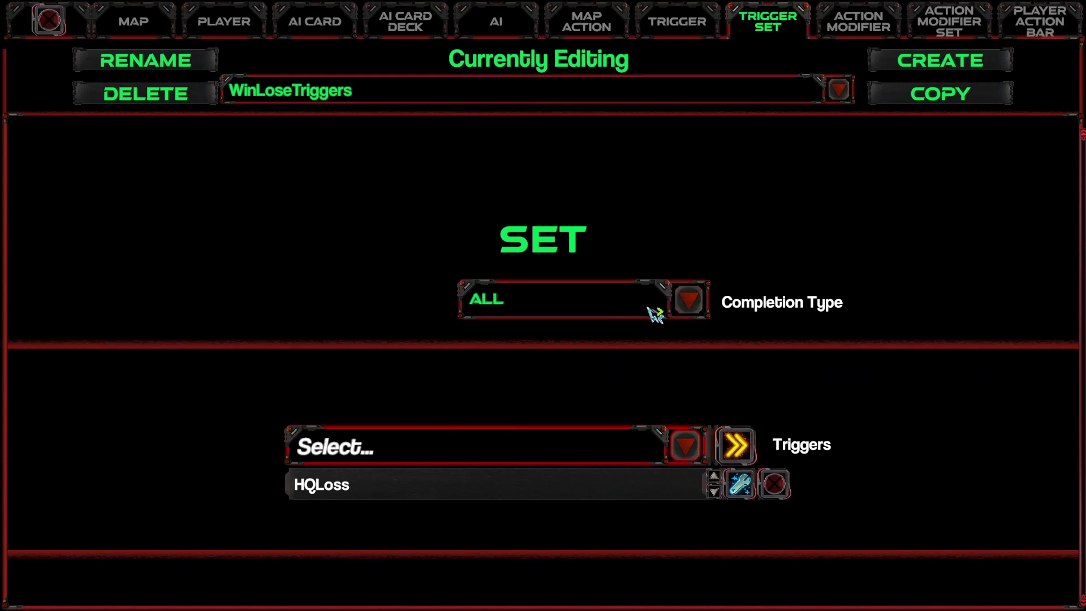
Add WinLoseTriggers to the Root Startup Trigger Sets of the Bound_V1 map.
{"action": "left_click", "coordinate": [165, 32]}
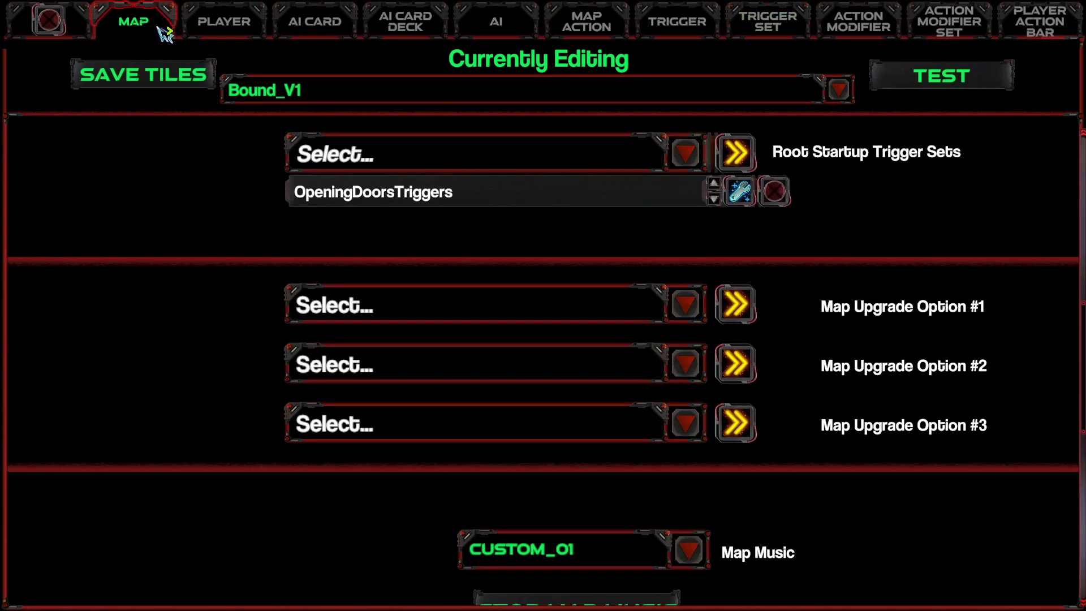
{"action": "scroll", "coordinate": [452, 285], "scroll_direction": "up", "scroll_amount": 1}
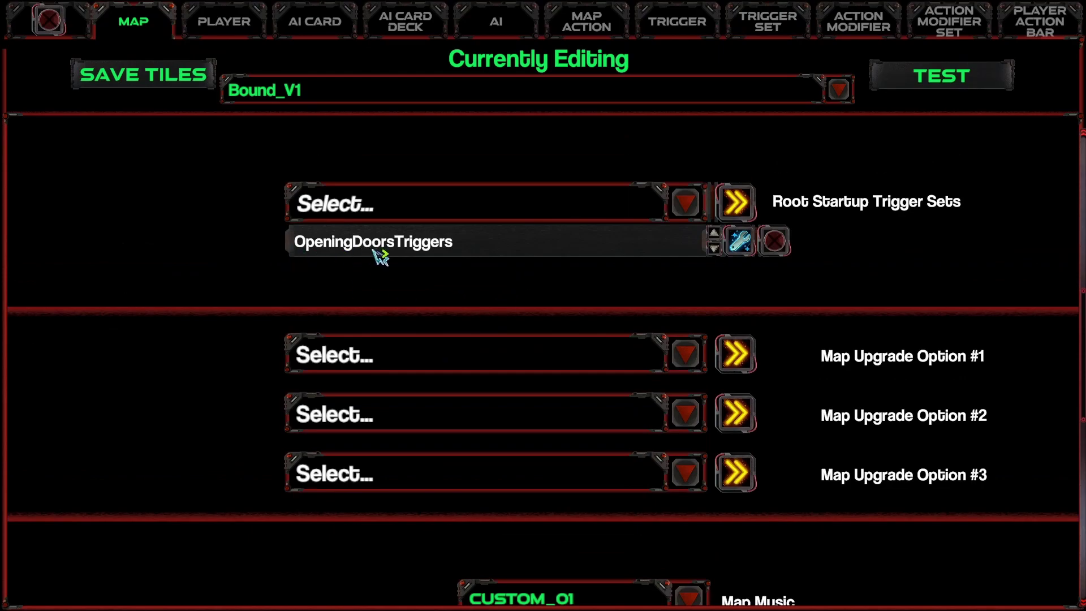
{"action": "scroll", "coordinate": [435, 254], "scroll_direction": "up", "scroll_amount": 1}
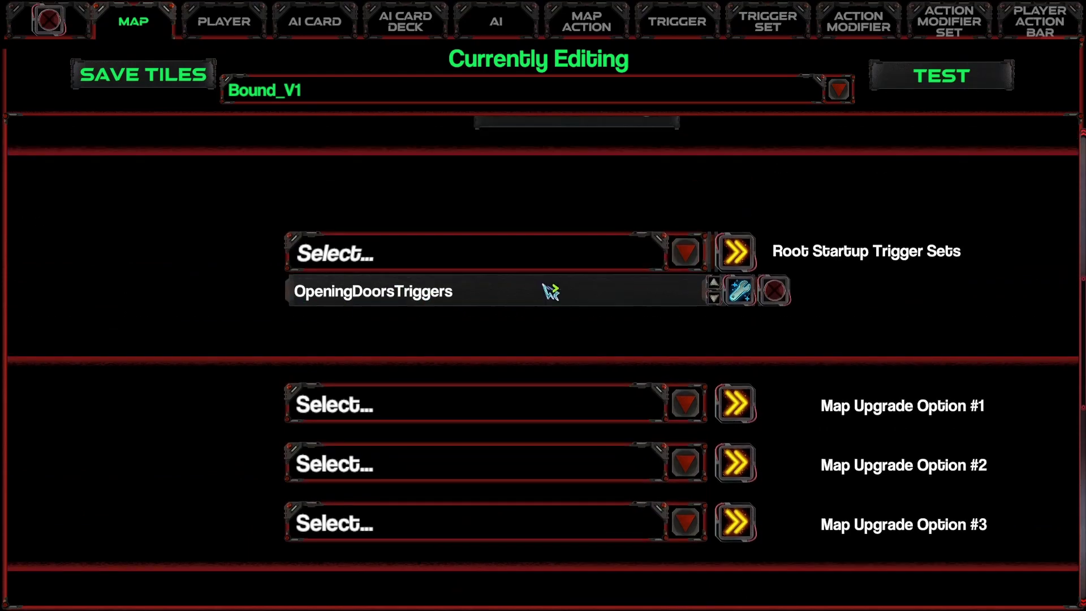
{"action": "left_click", "coordinate": [446, 265]}
{"action": "left_click", "coordinate": [375, 352]}
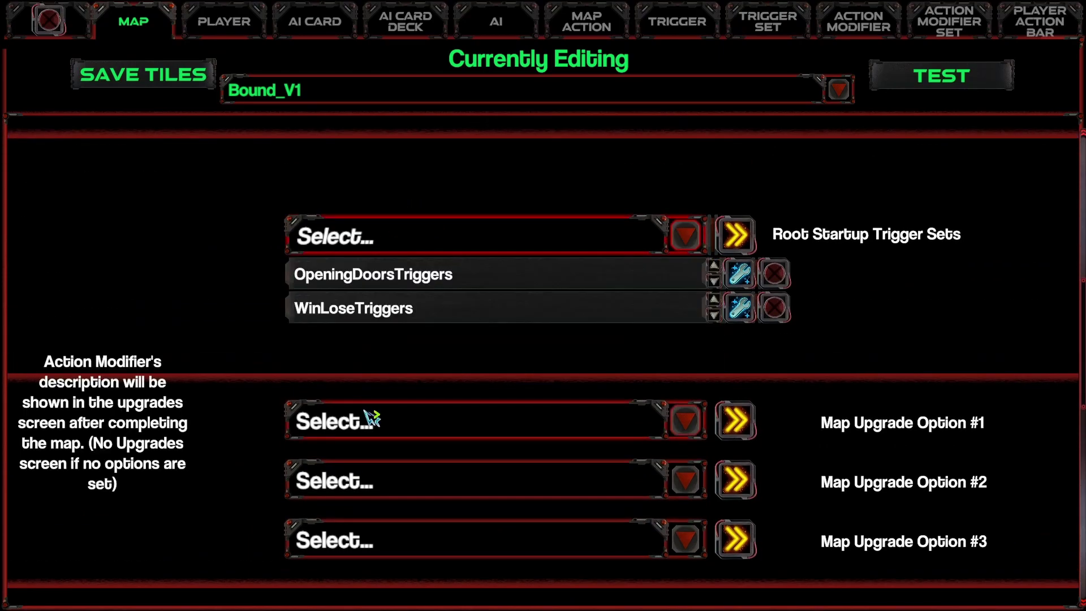
Check the root startup trigger sets of the Bound_V1 map and start a test match of it.
{"action": "scroll", "coordinate": [452, 365], "scroll_direction": "up", "scroll_amount": 1}
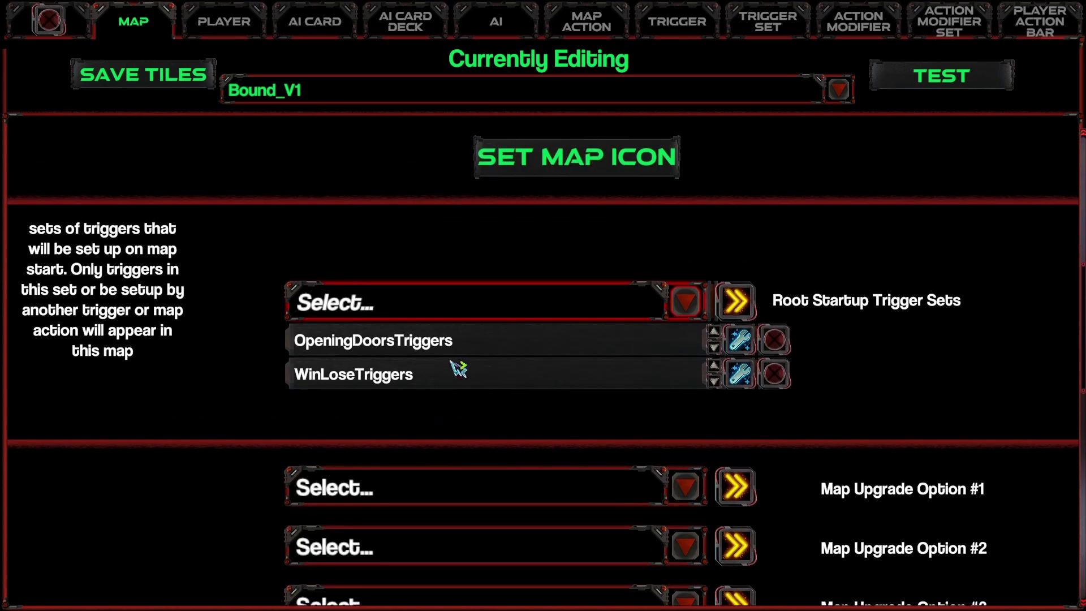
{"action": "scroll", "coordinate": [480, 407], "scroll_direction": "down", "scroll_amount": 1}
{"action": "scroll", "coordinate": [483, 402], "scroll_direction": "up", "scroll_amount": 1}
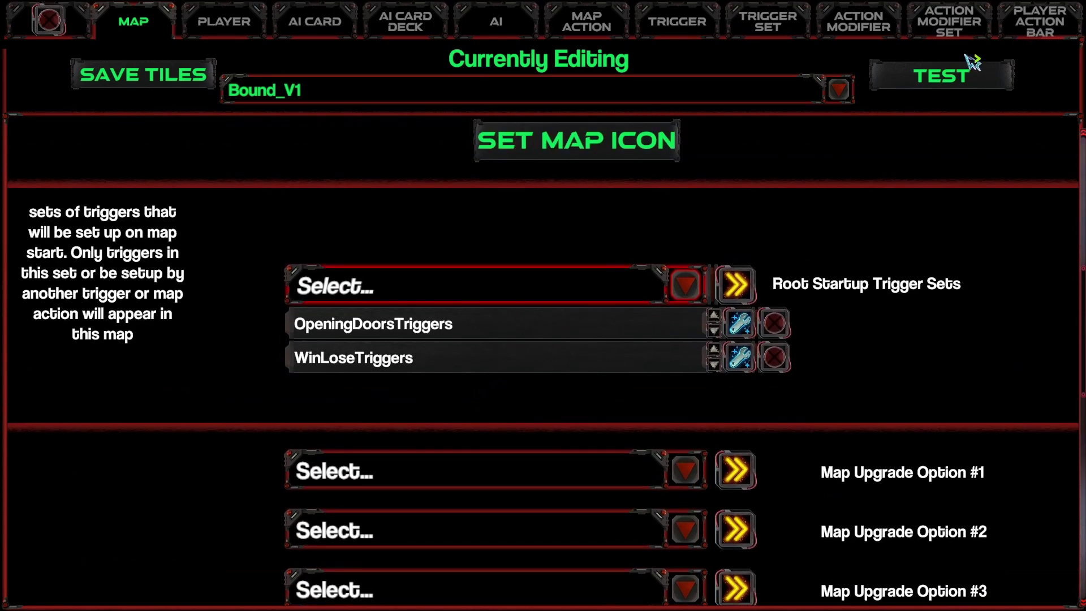
{"action": "left_click", "coordinate": [926, 88]}
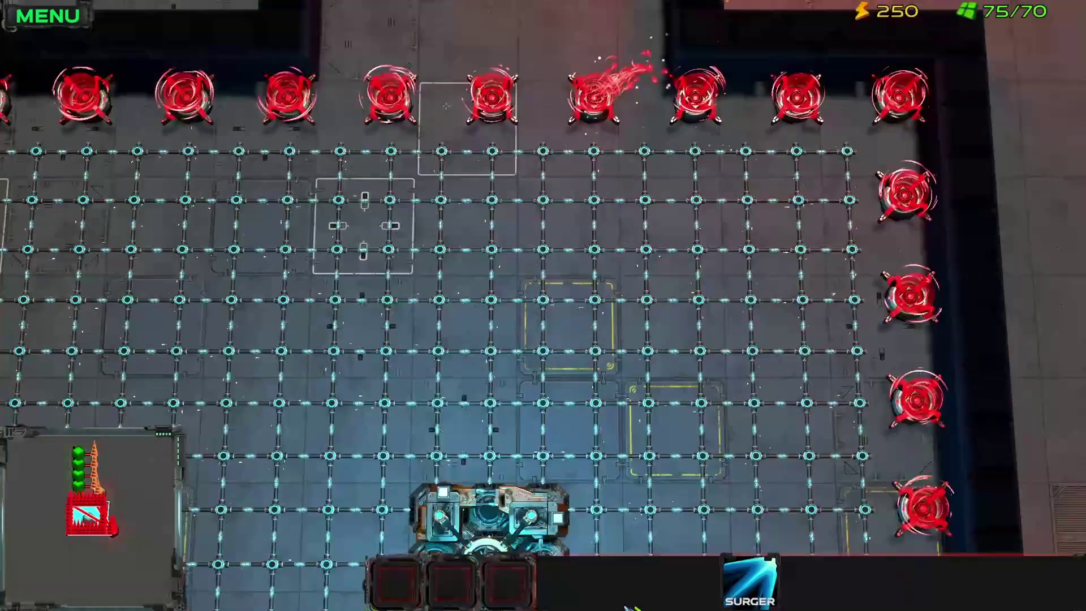
Choose the Surger and place one on the grid near the HQ in the test match.
{"action": "left_click", "coordinate": [749, 582]}
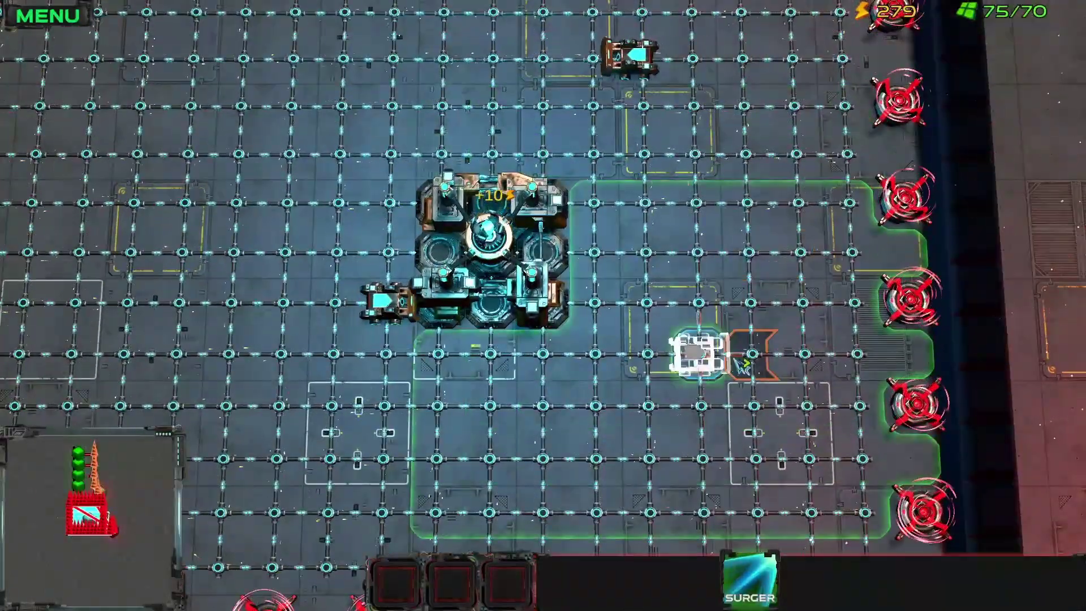
{"action": "left_click", "coordinate": [743, 364]}
{"action": "key", "text": "s"}
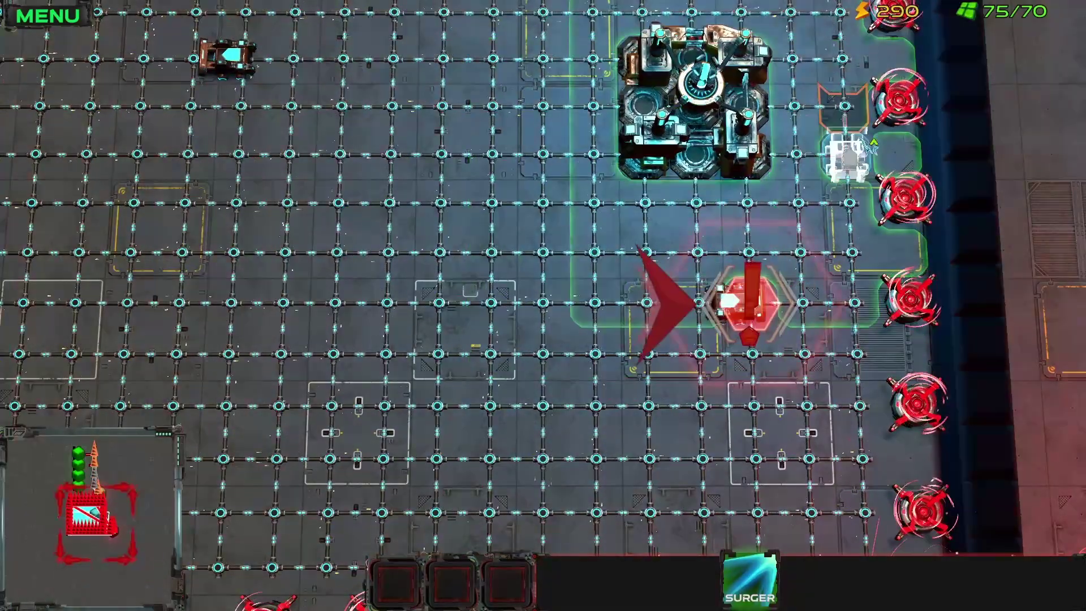
{"action": "key", "text": "w"}
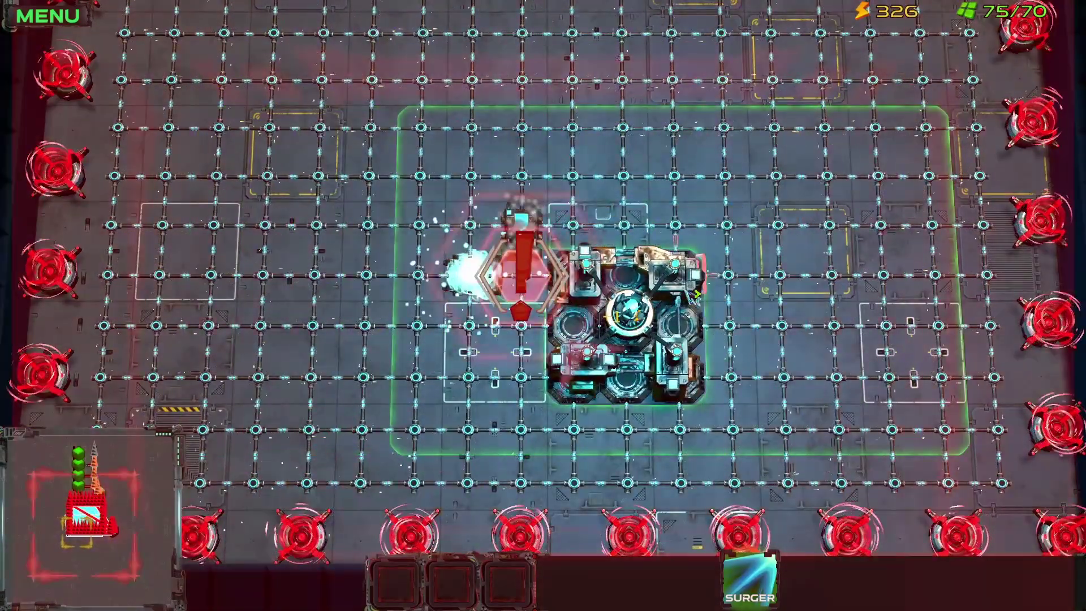
Survey the arena in the test match, including the HQ area, the lower wall and the upper-right corner.
{"action": "key", "text": "w"}
{"action": "key", "text": "s"}
{"action": "key", "text": "d"}
{"action": "key", "text": "r"}
{"action": "key", "text": "d"}
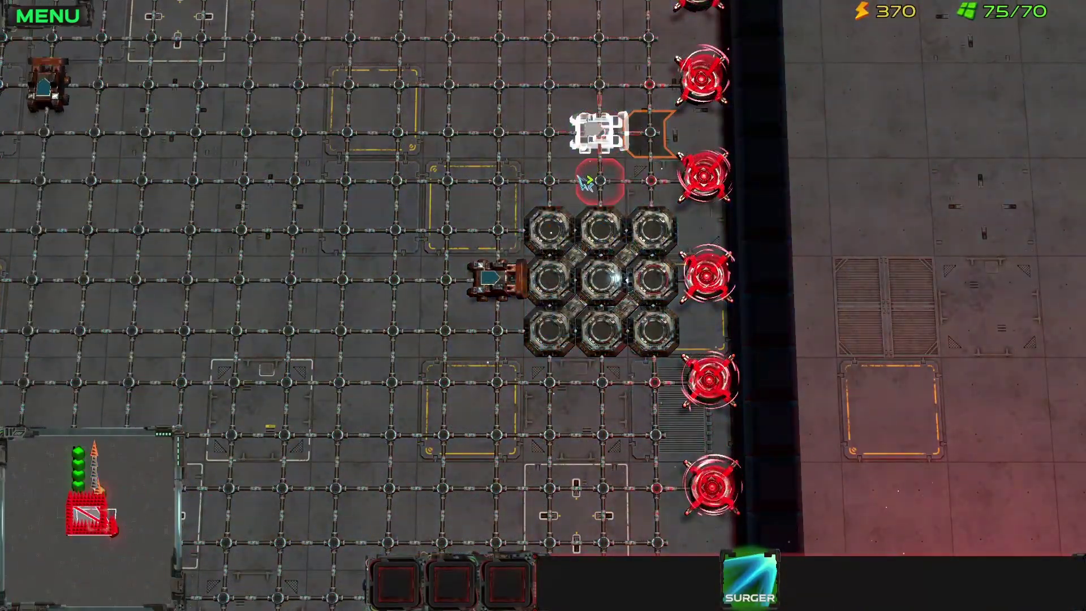
{"action": "key", "text": "a"}
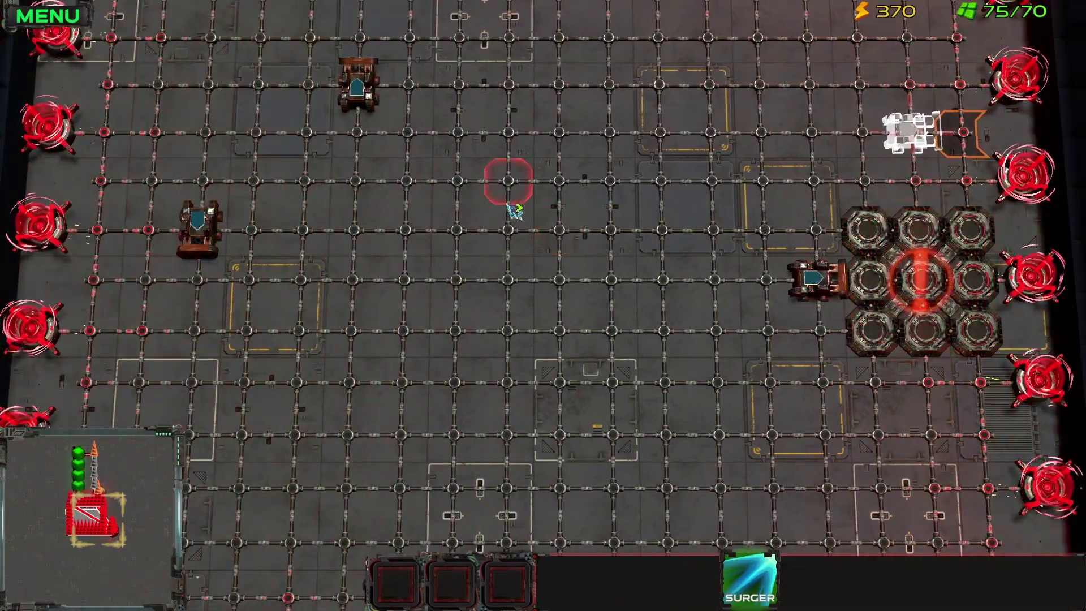
{"action": "key", "text": "w"}
{"action": "key", "text": "s"}
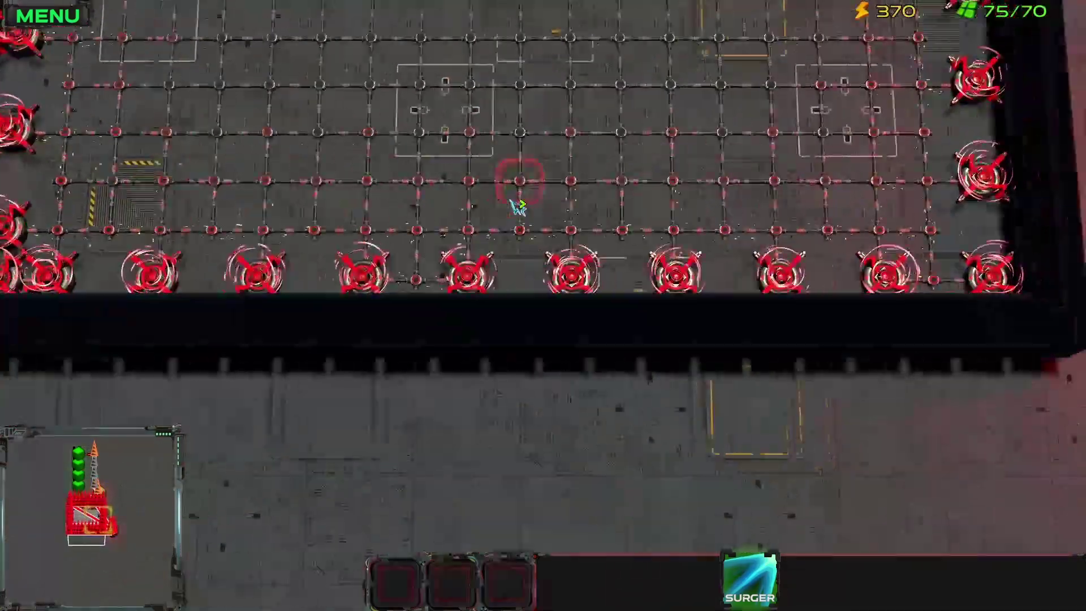
{"action": "key", "text": "w"}
{"action": "key", "text": "d"}
{"action": "key", "text": "w"}
{"action": "key", "text": "d"}
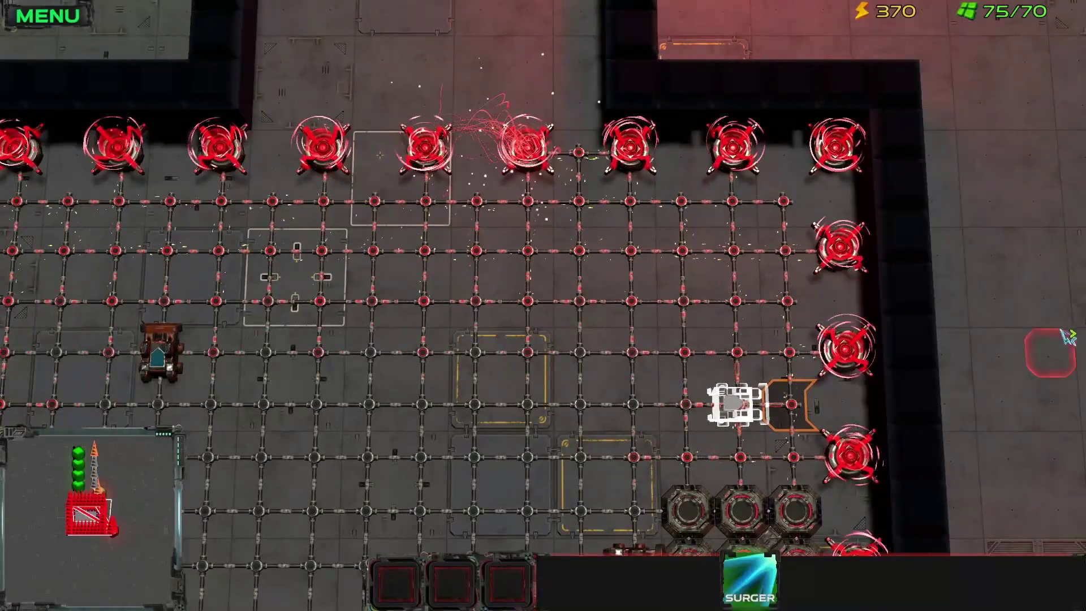
End the test match by returning to map editing, and open the map's data editor.
{"action": "left_click", "coordinate": [68, 23]}
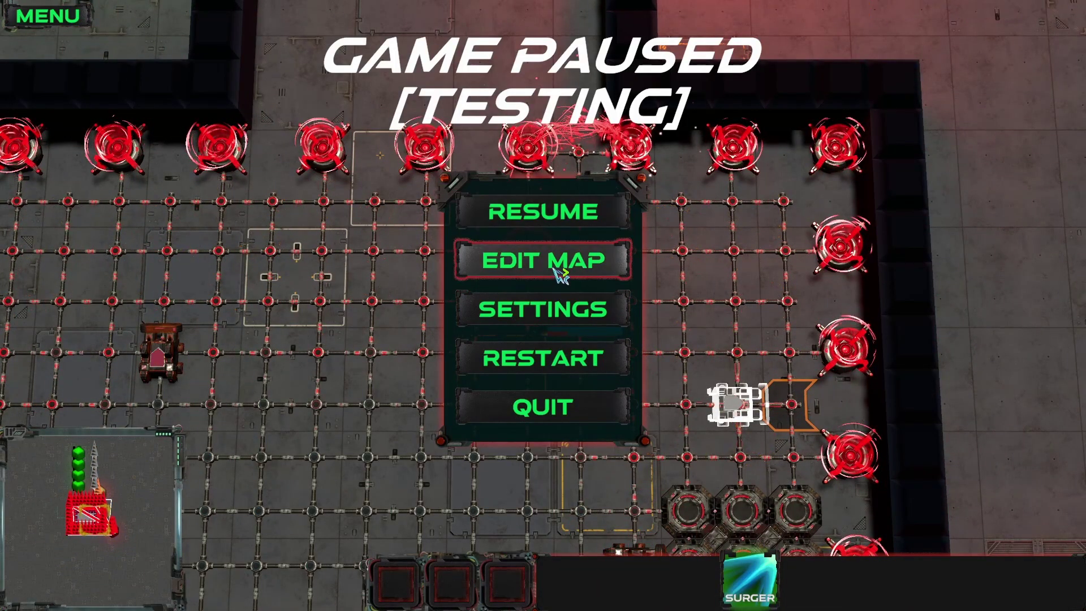
{"action": "left_click", "coordinate": [523, 261]}
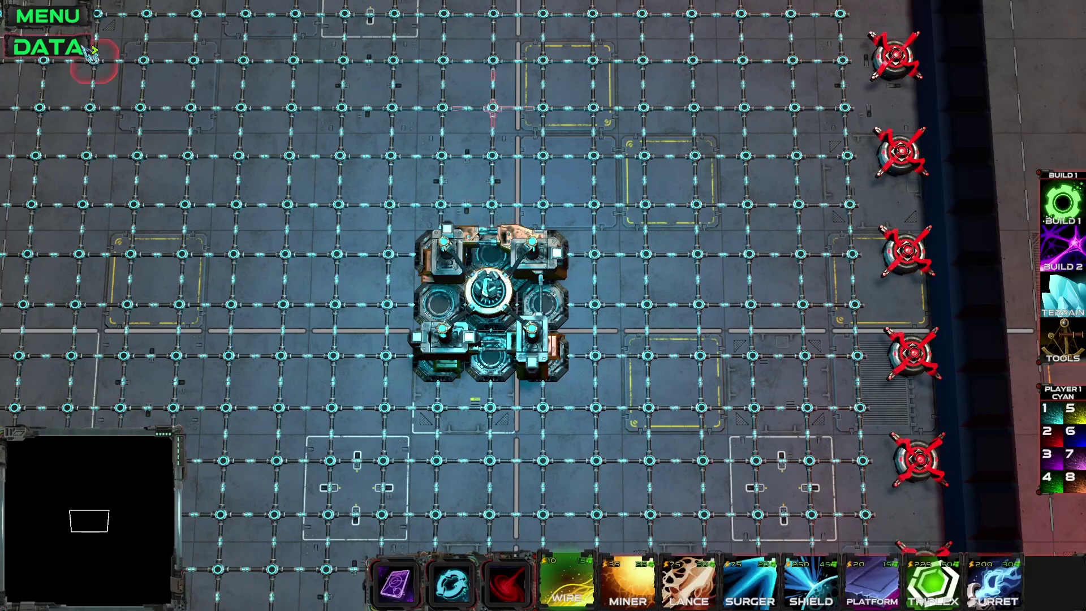
{"action": "left_click", "coordinate": [89, 50]}
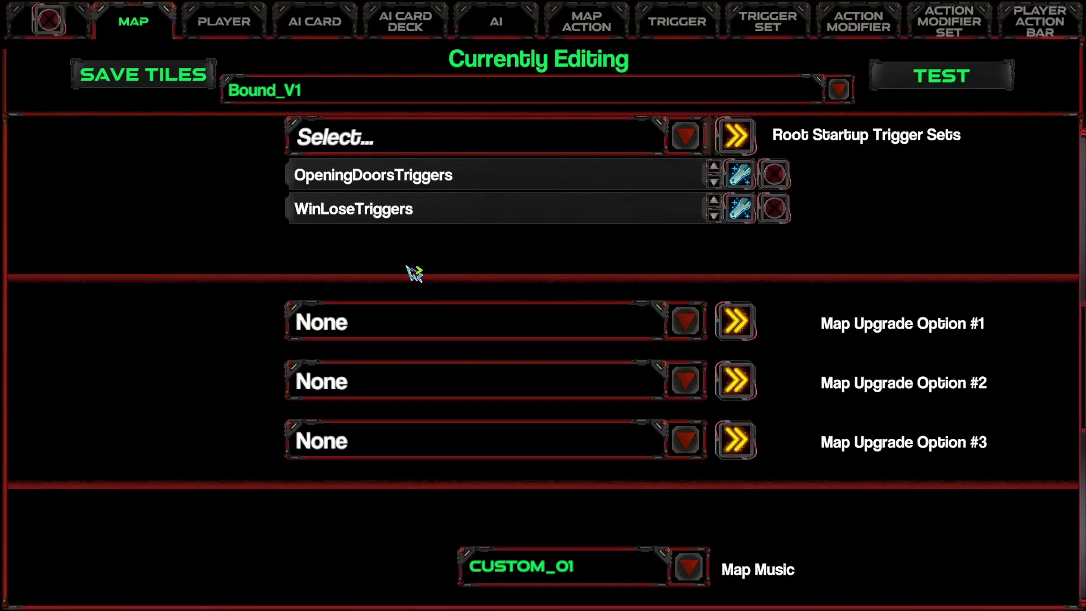
Open the WinLoseTriggers trigger set to check its completion type and triggers.
{"action": "scroll", "coordinate": [415, 274], "scroll_direction": "up", "scroll_amount": 2}
{"action": "left_click", "coordinate": [775, 28]}
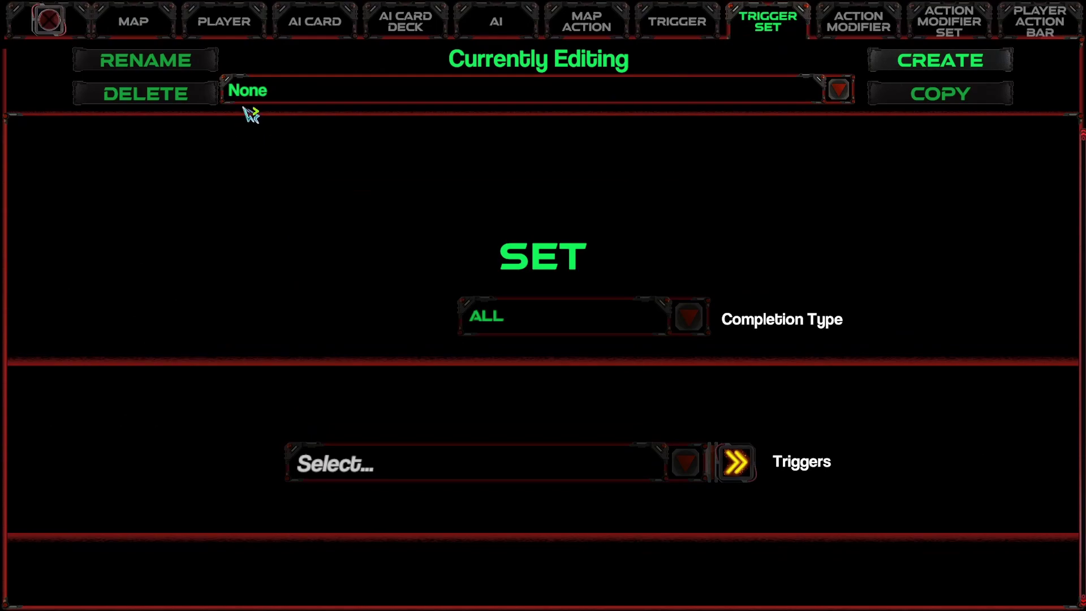
{"action": "left_click", "coordinate": [244, 93]}
{"action": "left_click", "coordinate": [297, 161]}
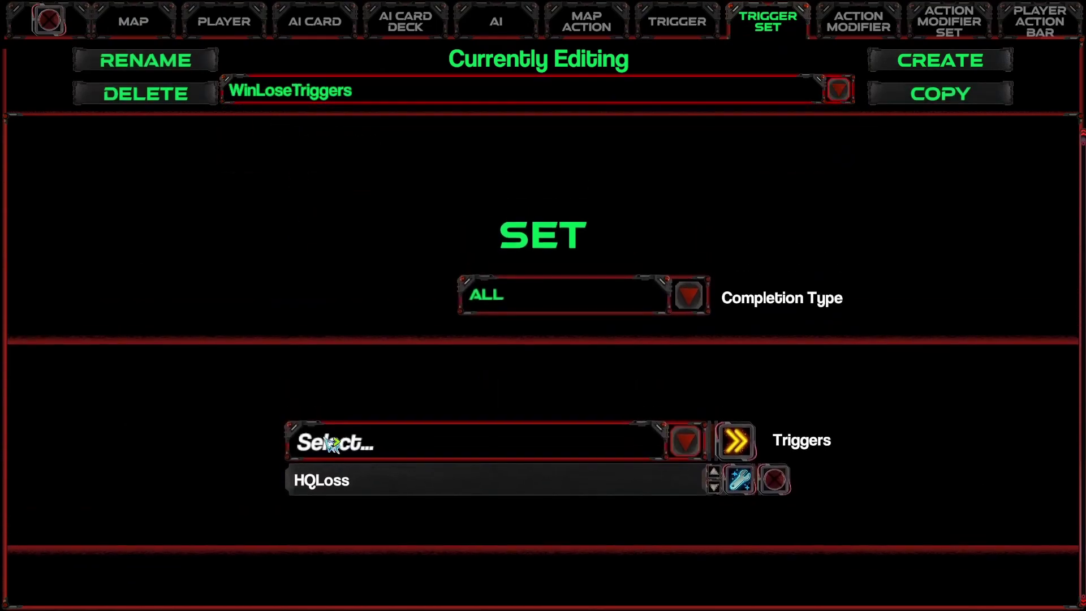
Open the HQLoss trigger and review its target player, action type, count, building type and timeout settings.
{"action": "left_click", "coordinate": [715, 22]}
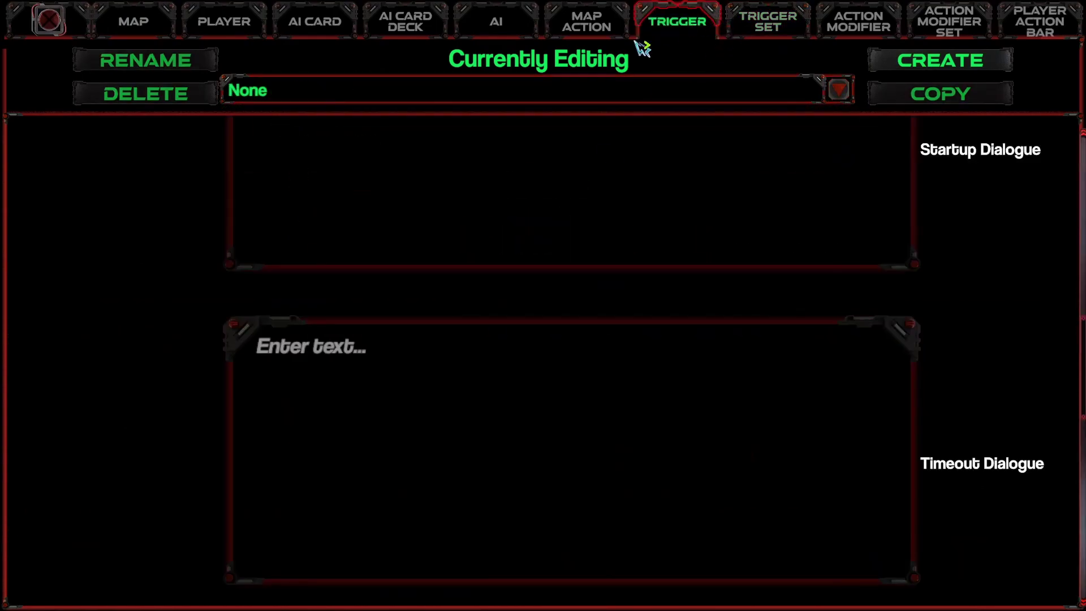
{"action": "left_click", "coordinate": [354, 101]}
{"action": "left_click", "coordinate": [286, 145]}
{"action": "scroll", "coordinate": [272, 303], "scroll_direction": "up", "scroll_amount": 5}
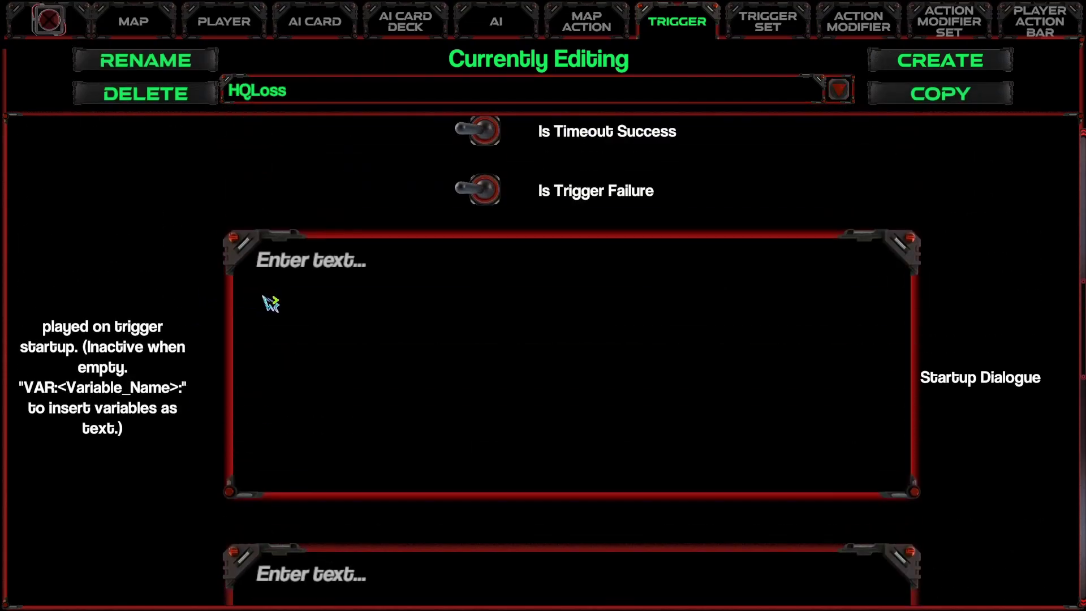
{"action": "scroll", "coordinate": [511, 339], "scroll_direction": "up", "scroll_amount": 3}
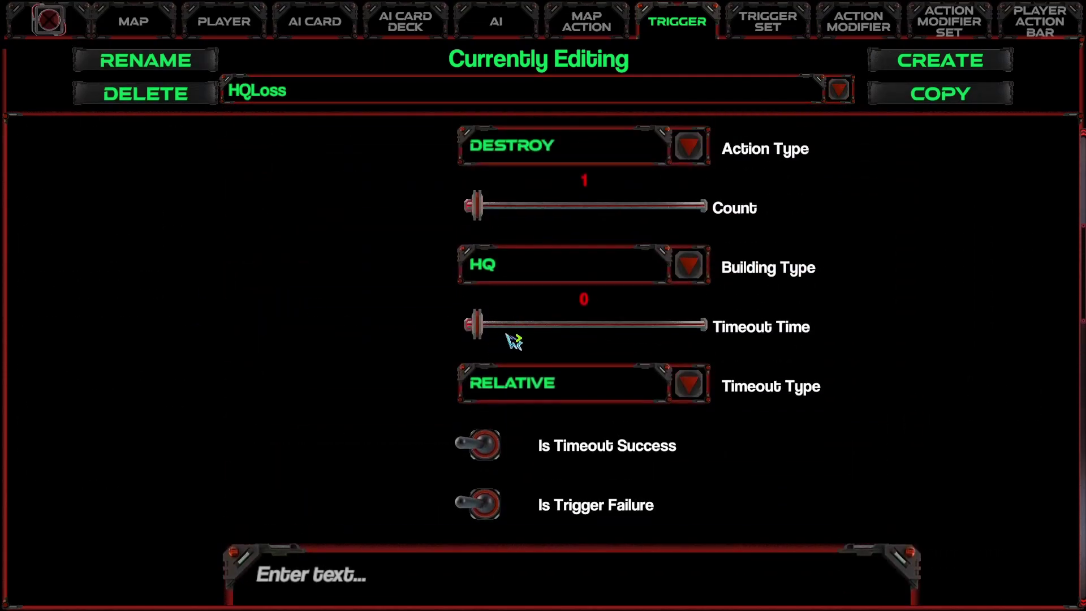
{"action": "scroll", "coordinate": [523, 395], "scroll_direction": "up", "scroll_amount": 4}
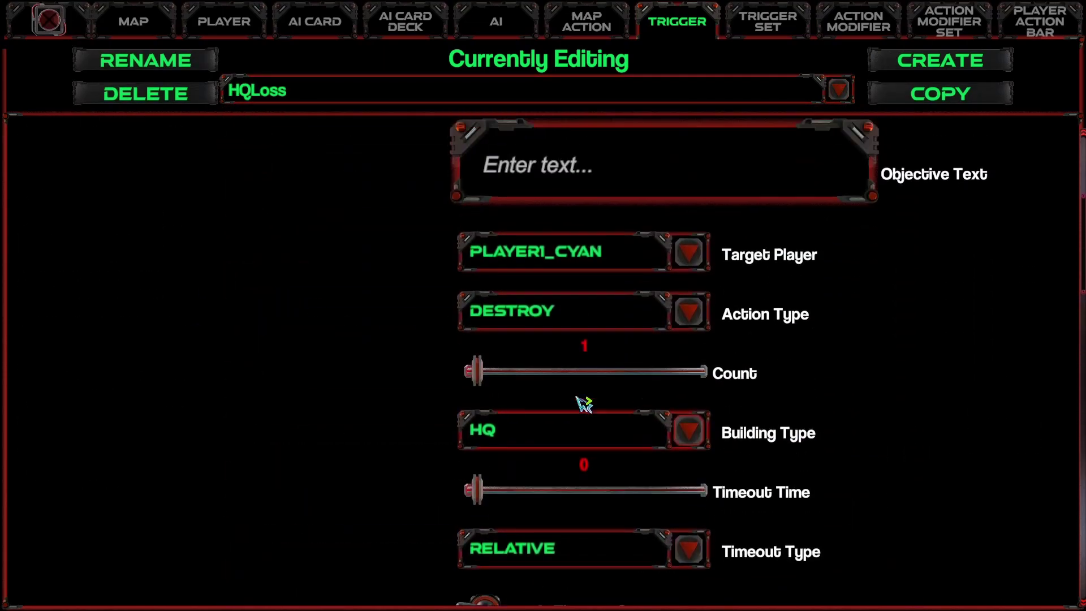
{"action": "scroll", "coordinate": [797, 450], "scroll_direction": "up", "scroll_amount": 5}
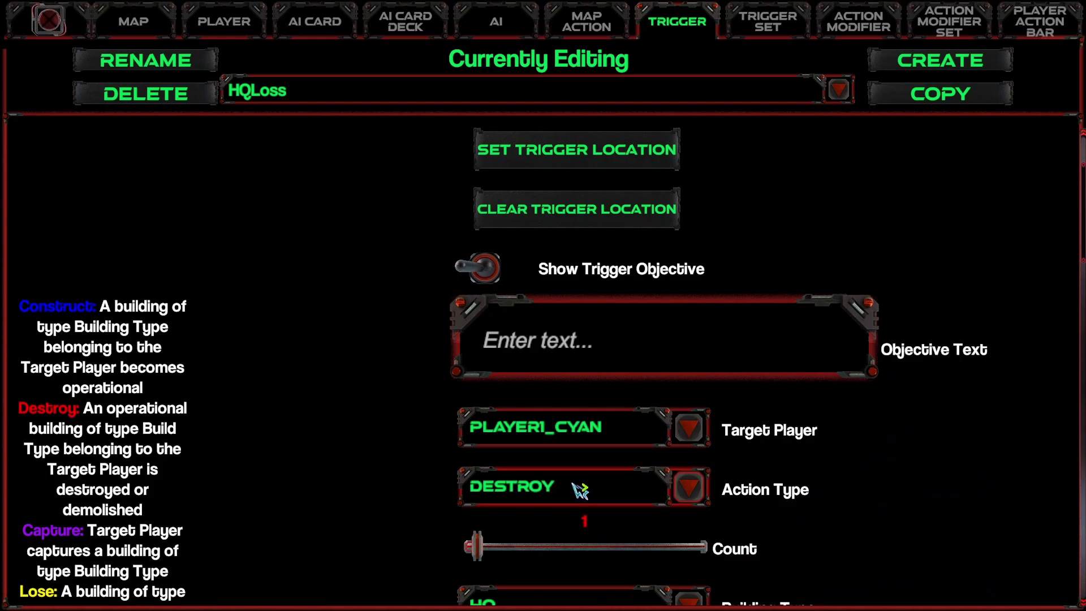
{"action": "scroll", "coordinate": [579, 489], "scroll_direction": "down", "scroll_amount": 3}
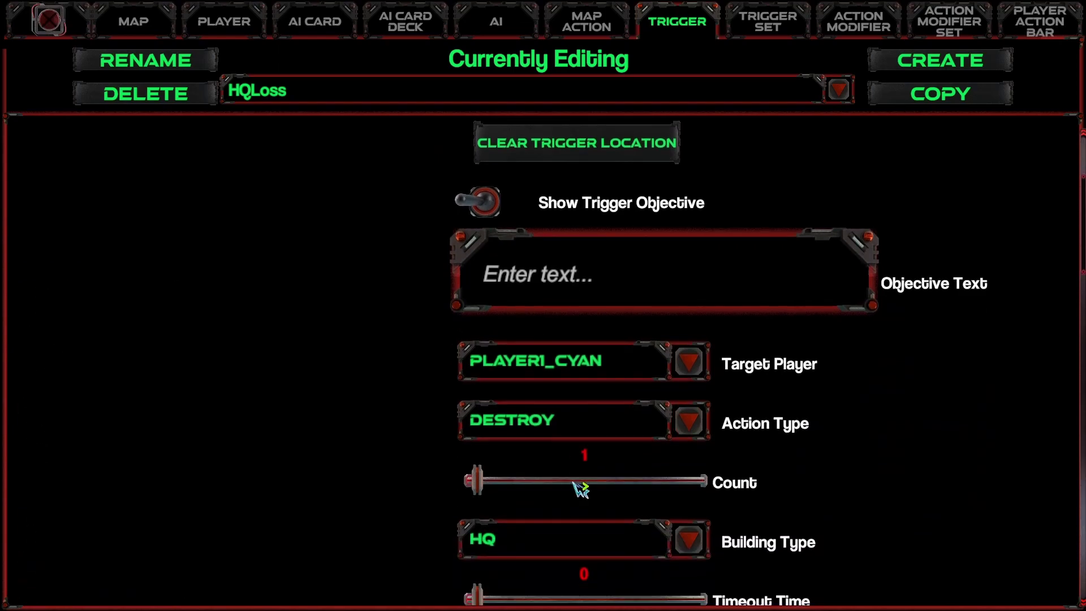
{"action": "scroll", "coordinate": [577, 486], "scroll_direction": "down", "scroll_amount": 2}
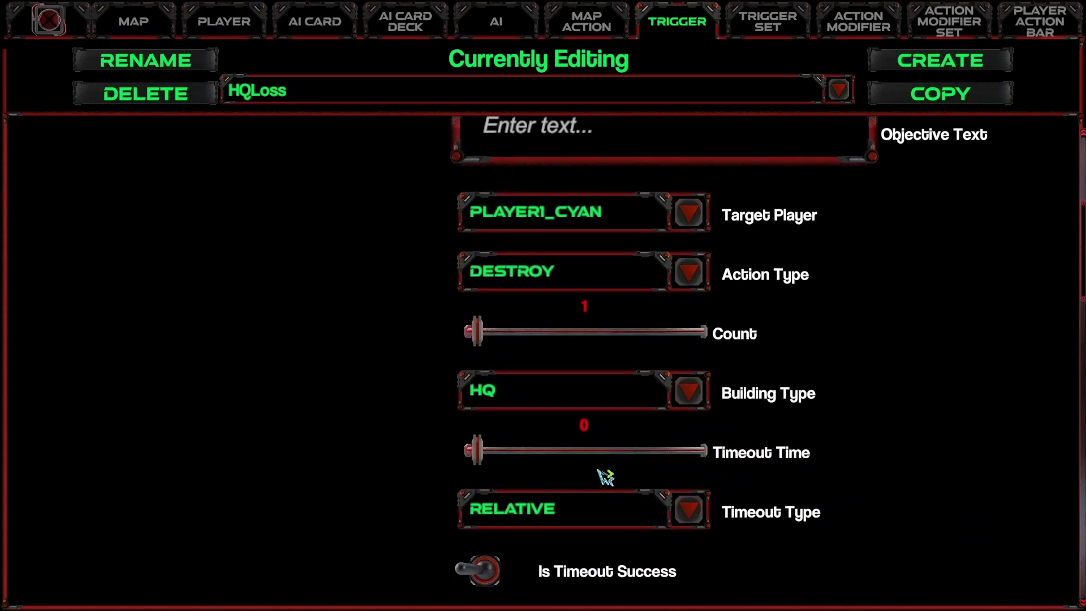
Enable Show Trigger Objective for the HQLoss trigger and set its objective text to "Don't die!".
{"action": "scroll", "coordinate": [504, 435], "scroll_direction": "up", "scroll_amount": 5}
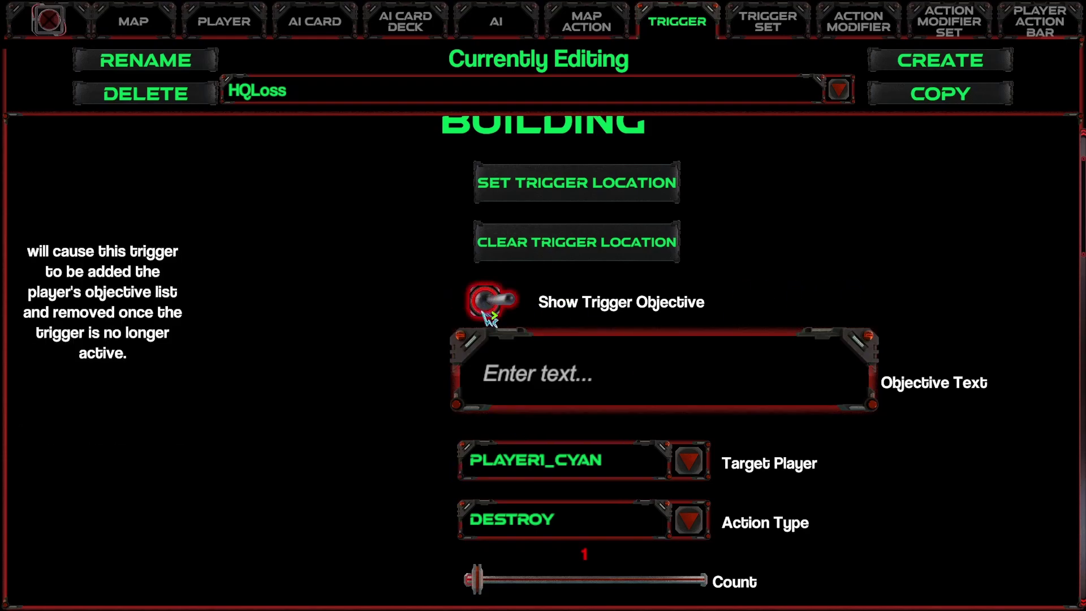
{"action": "left_click", "coordinate": [614, 382]}
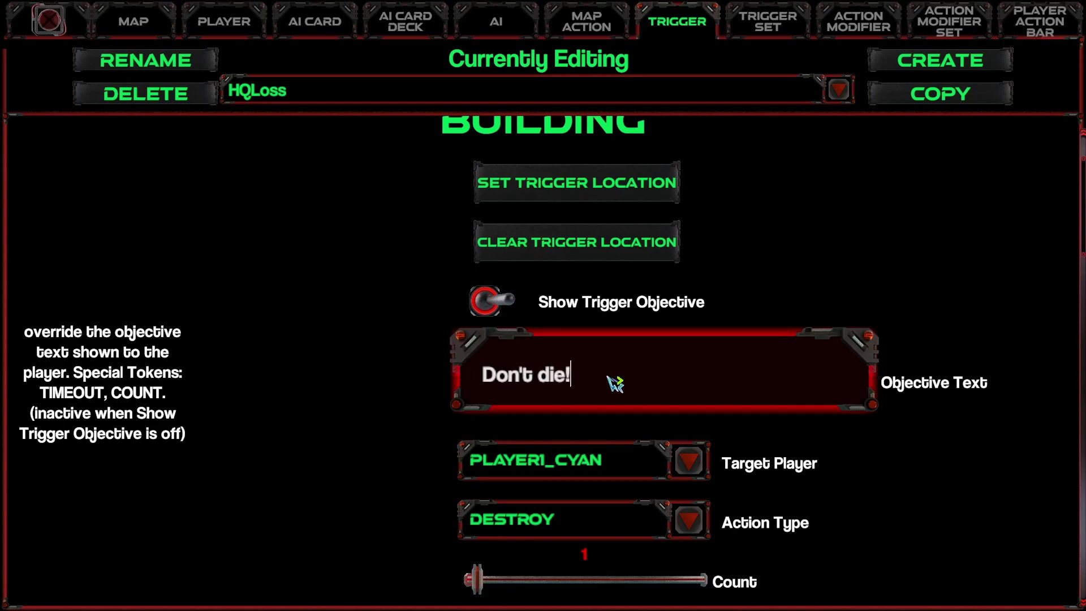
{"action": "left_click", "coordinate": [993, 279]}
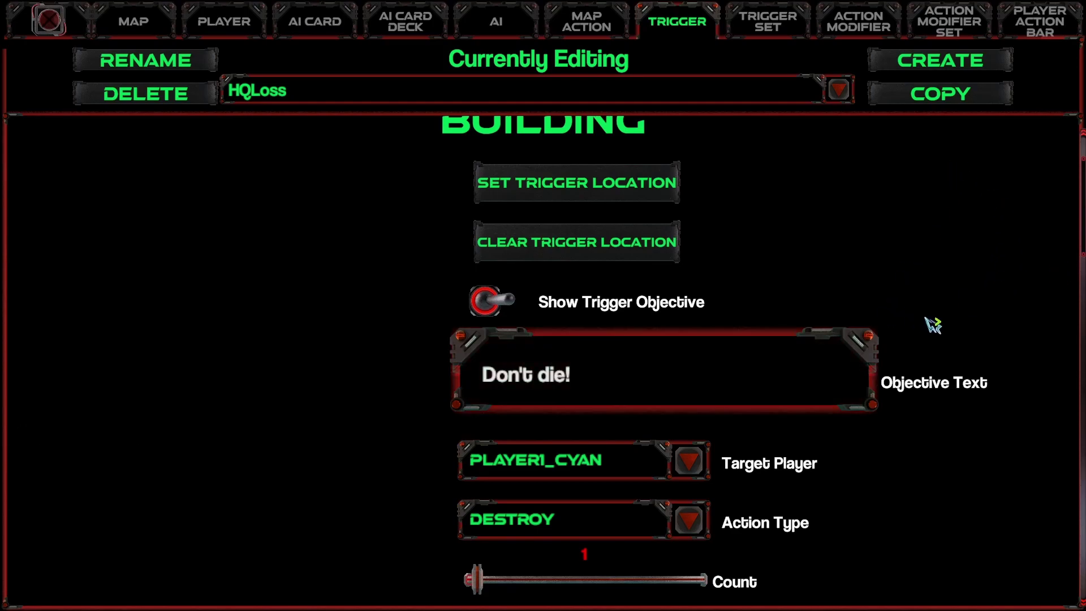
Review the rest of the HQLoss trigger, including its failure options, dialogues, timeout map actions and triggered map actions.
{"action": "scroll", "coordinate": [950, 332], "scroll_direction": "up", "scroll_amount": 1}
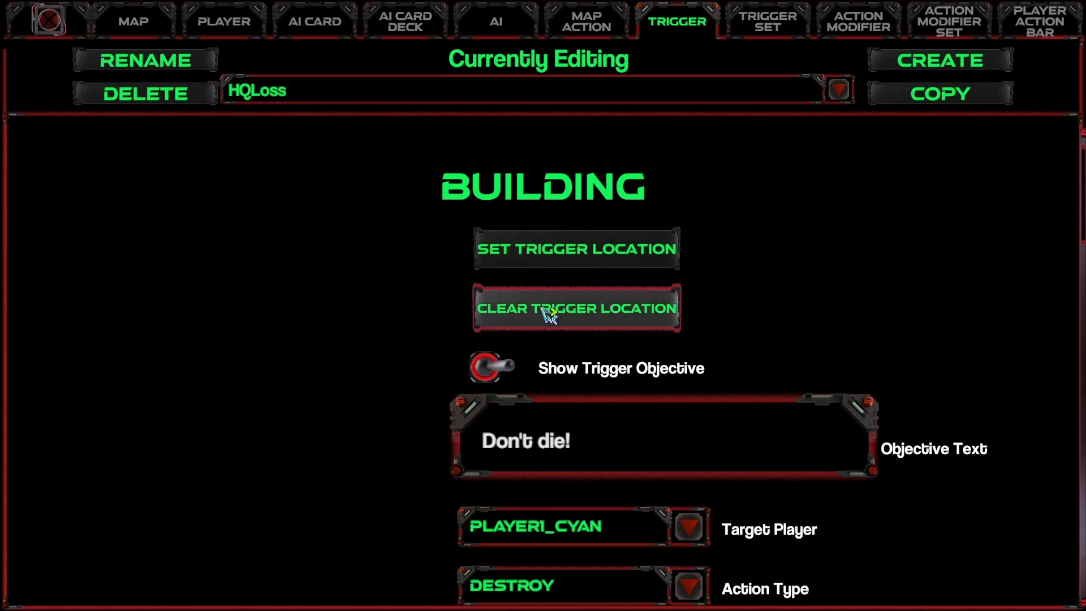
{"action": "scroll", "coordinate": [917, 394], "scroll_direction": "down", "scroll_amount": 1}
{"action": "left_click", "coordinate": [782, 414]}
{"action": "scroll", "coordinate": [853, 484], "scroll_direction": "down", "scroll_amount": 2}
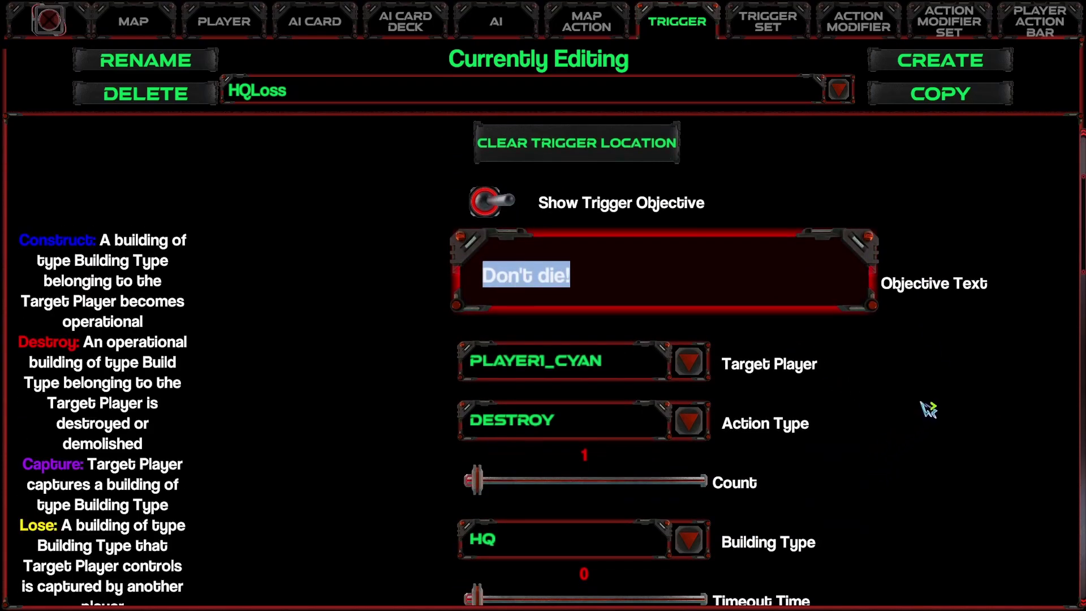
{"action": "scroll", "coordinate": [904, 447], "scroll_direction": "down", "scroll_amount": 4}
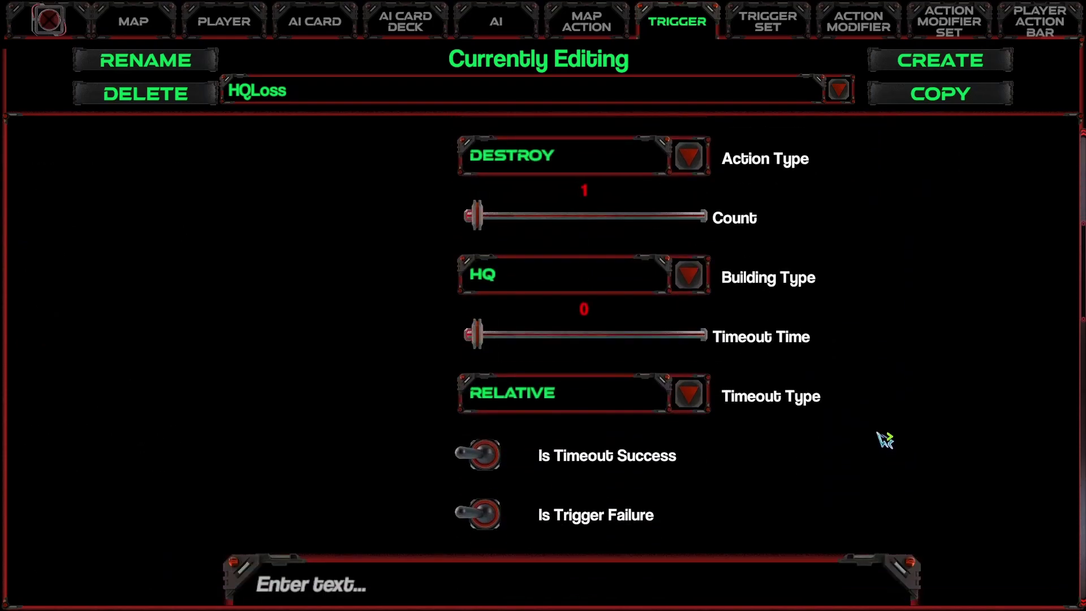
{"action": "scroll", "coordinate": [879, 445], "scroll_direction": "down", "scroll_amount": 4}
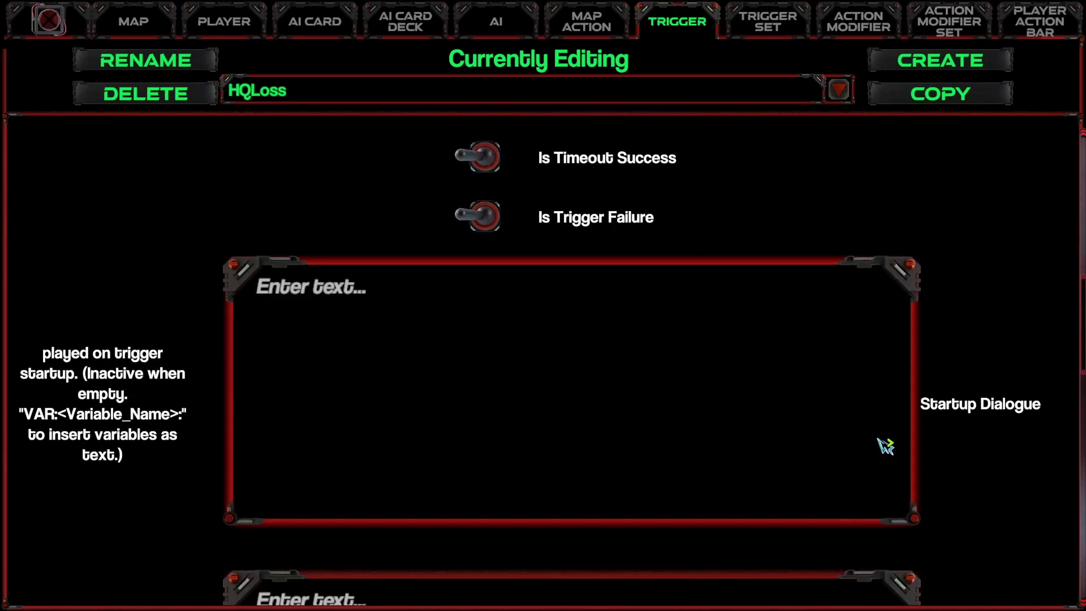
{"action": "scroll", "coordinate": [844, 442], "scroll_direction": "down", "scroll_amount": 8}
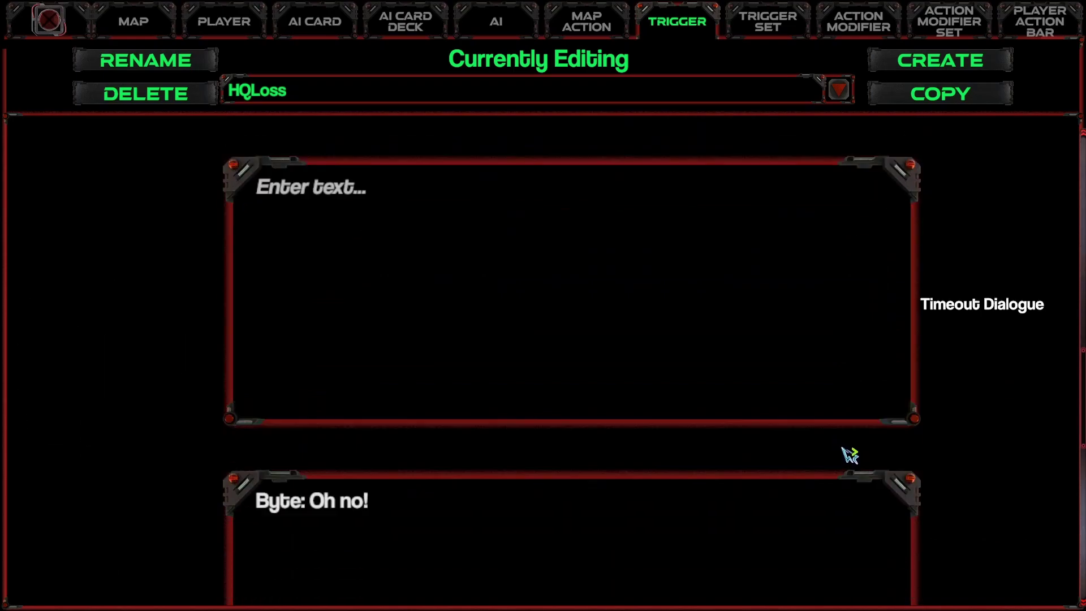
{"action": "scroll", "coordinate": [1082, 418], "scroll_direction": "down", "scroll_amount": 11}
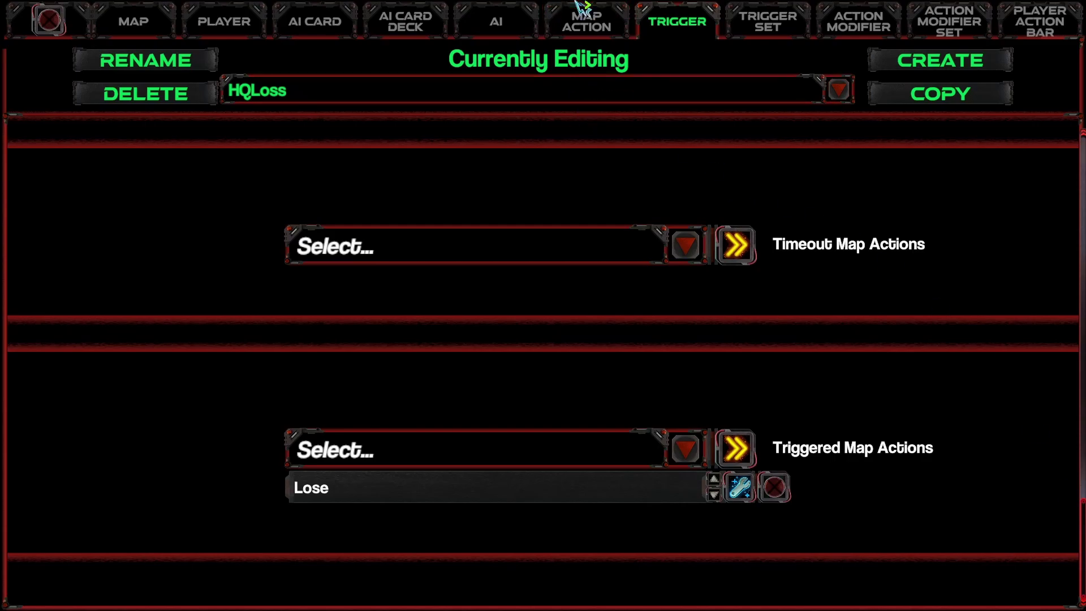
Open the Lose map action and examine its conditions, end level type, end level popup and dialogue.
{"action": "left_click", "coordinate": [587, 23]}
{"action": "scroll", "coordinate": [1083, 220], "scroll_direction": "down", "scroll_amount": 1}
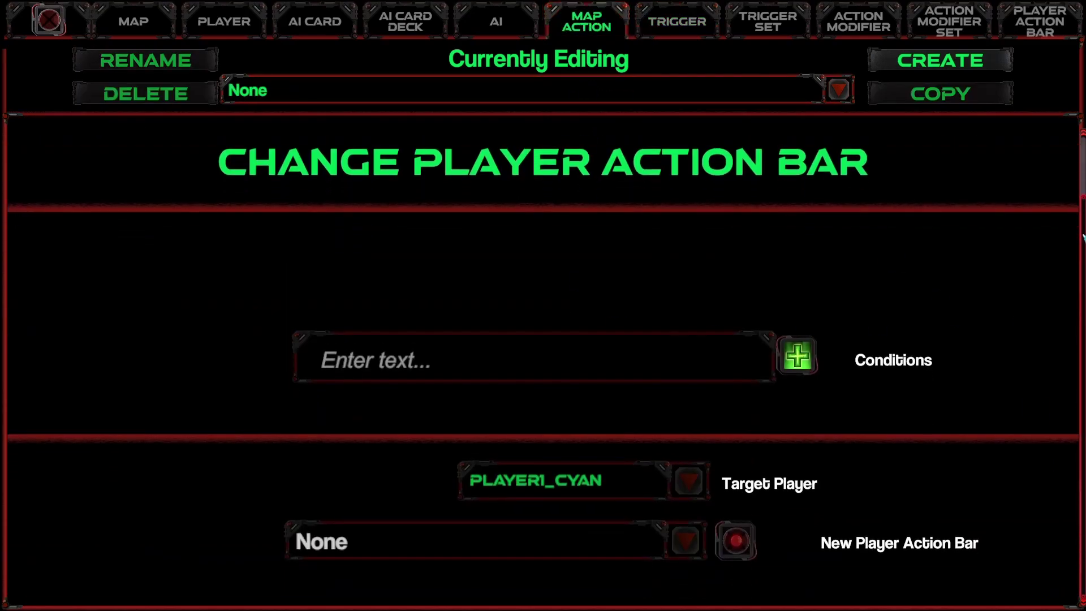
{"action": "left_click", "coordinate": [395, 101]}
{"action": "left_click", "coordinate": [291, 141]}
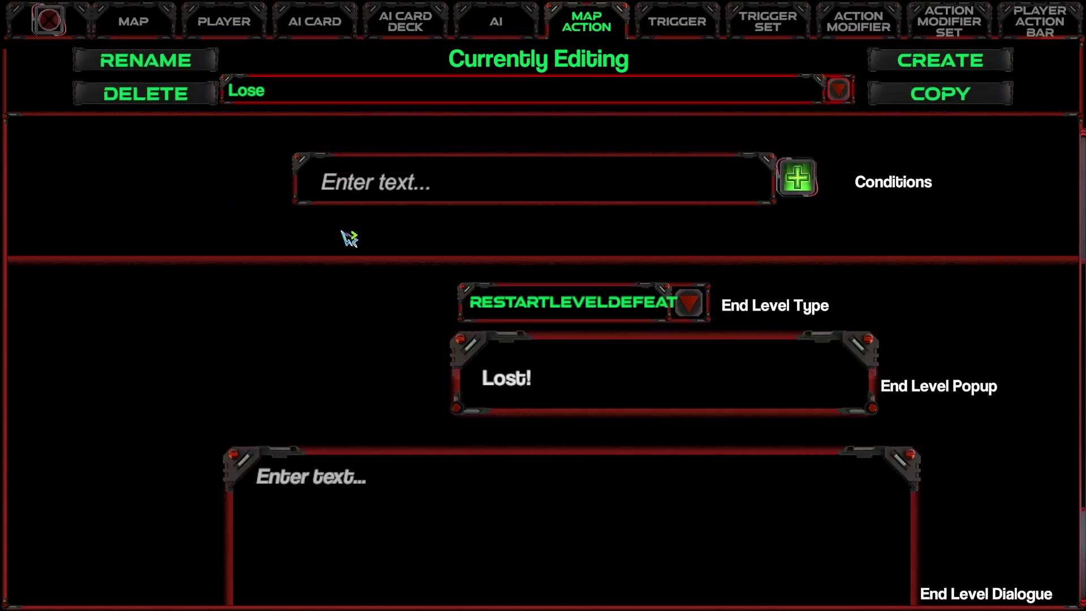
{"action": "scroll", "coordinate": [564, 405], "scroll_direction": "up", "scroll_amount": 1}
{"action": "scroll", "coordinate": [564, 405], "scroll_direction": "down", "scroll_amount": 5}
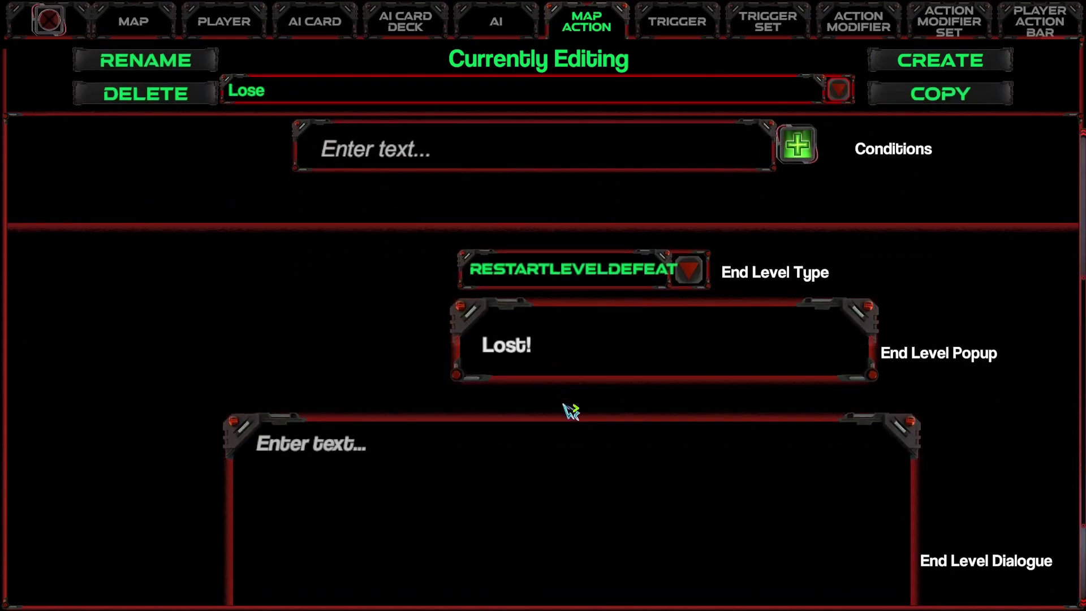
{"action": "scroll", "coordinate": [598, 414], "scroll_direction": "up", "scroll_amount": 5}
{"action": "scroll", "coordinate": [608, 412], "scroll_direction": "down", "scroll_amount": 4}
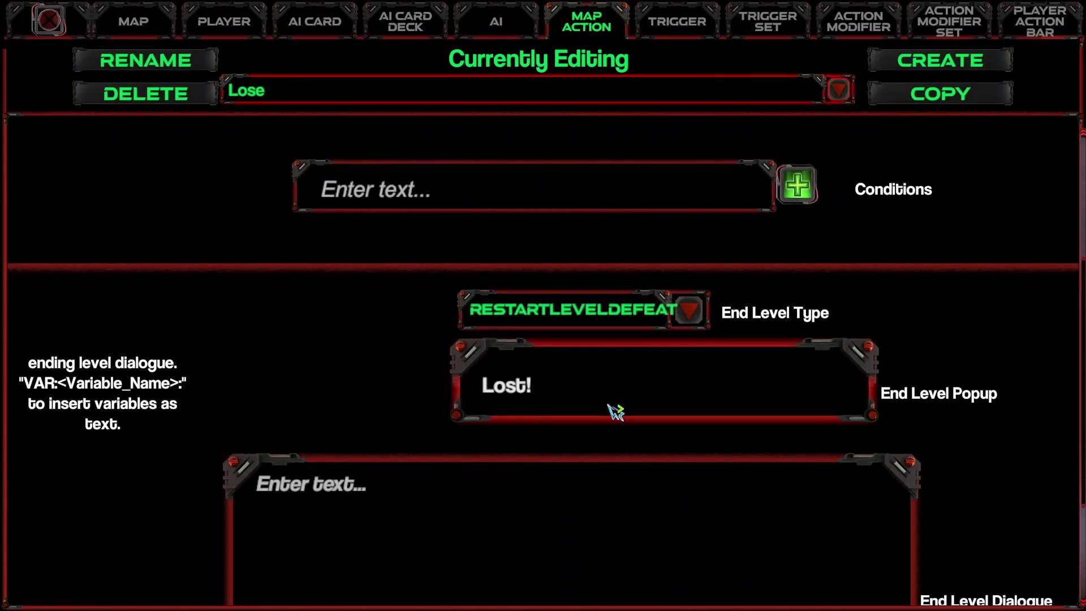
Test the Bound_V1 map by moving the HQ toward the red enemy buildings at the map's edge, and return to map editing.
{"action": "left_click", "coordinate": [132, 21]}
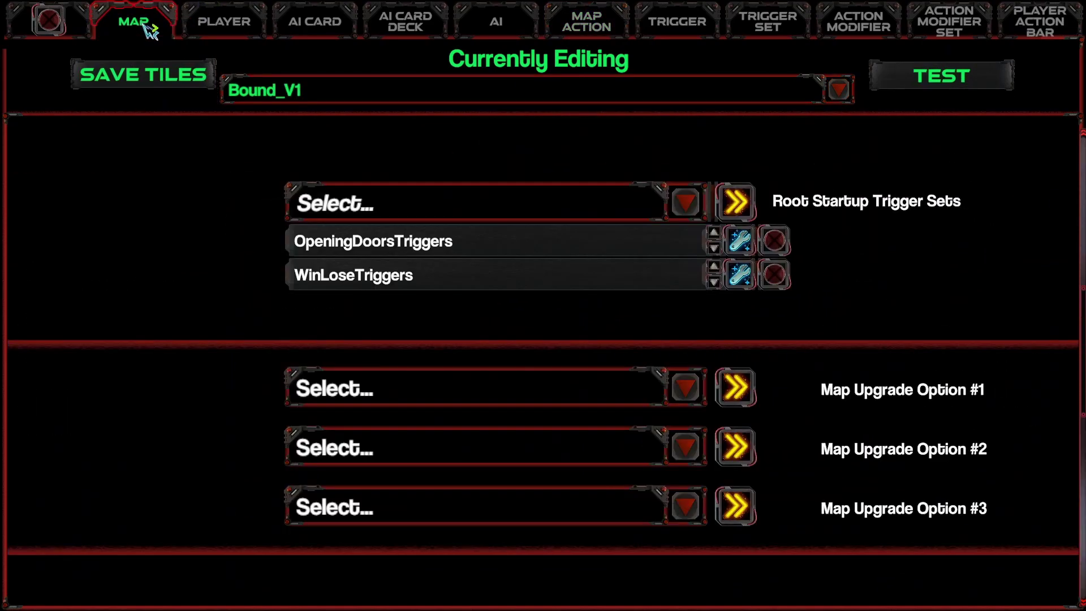
{"action": "left_click", "coordinate": [952, 95]}
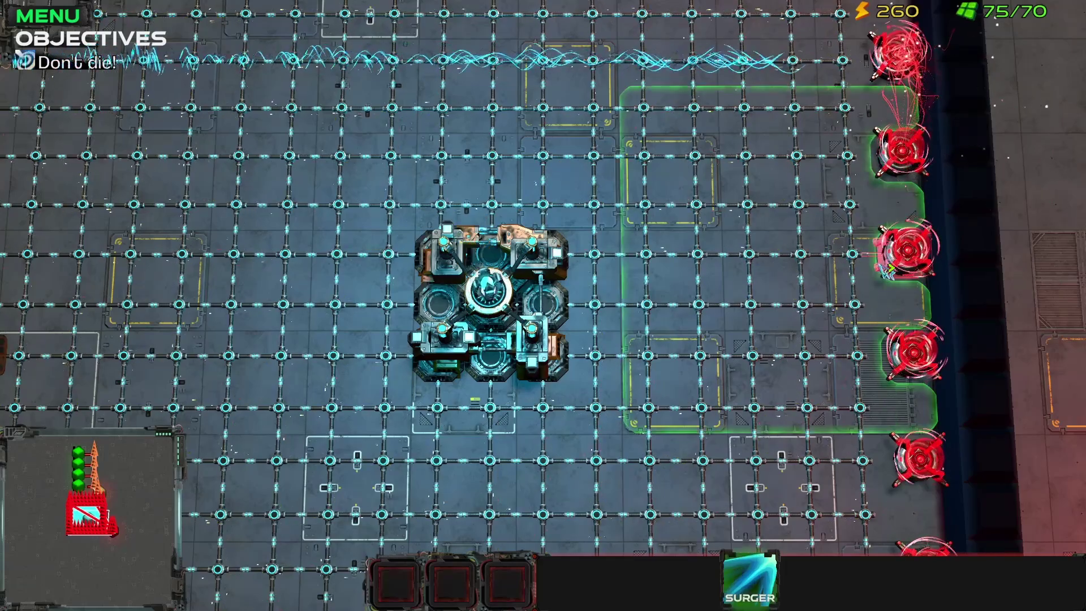
{"action": "left_click", "coordinate": [697, 418]}
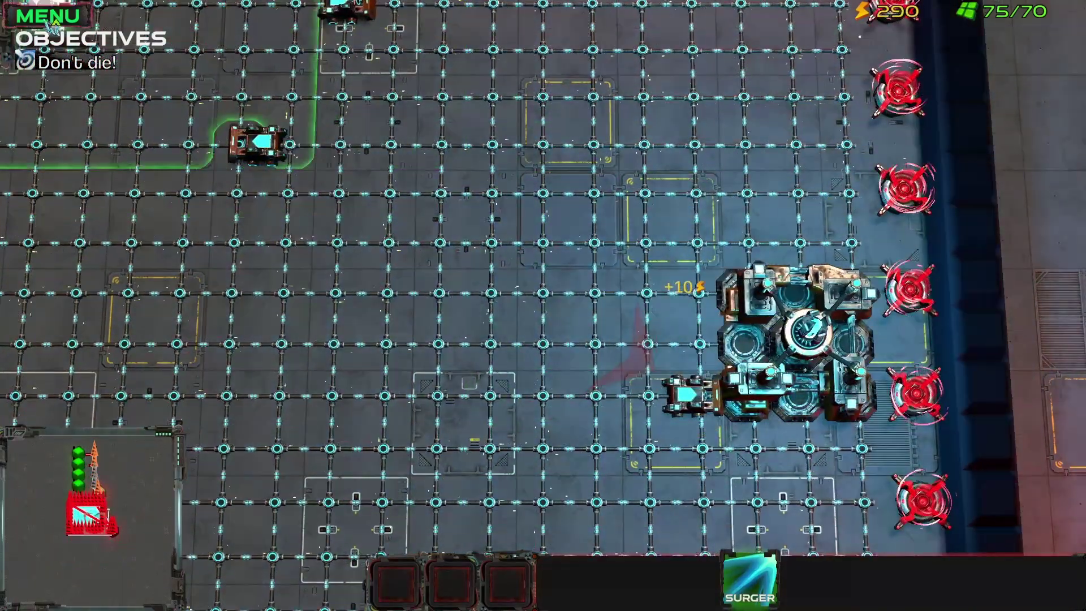
{"action": "left_click", "coordinate": [50, 17]}
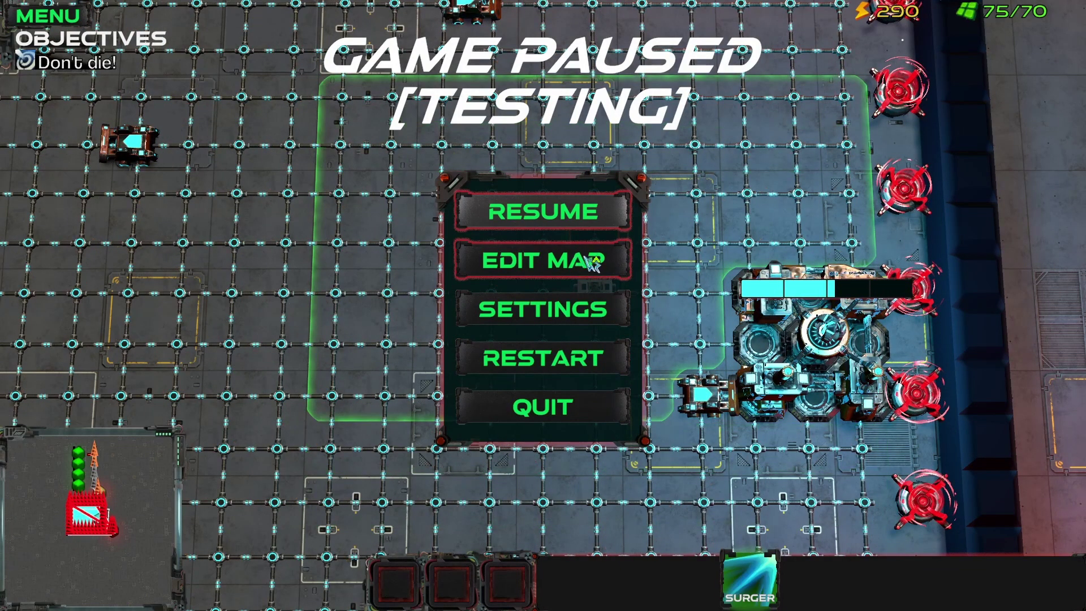
{"action": "left_click", "coordinate": [582, 270]}
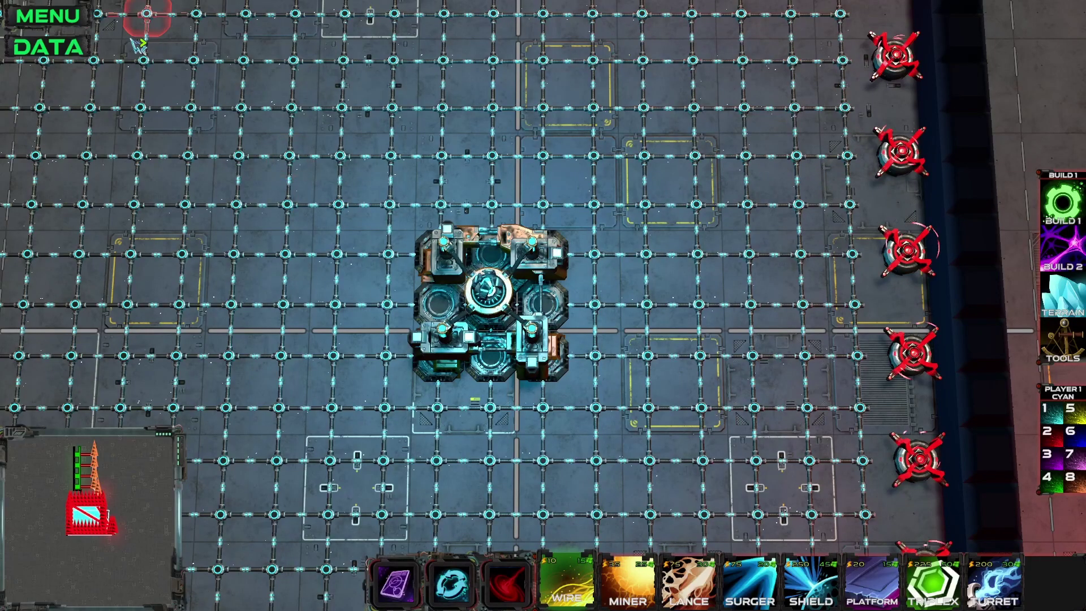
Open the HQLoss trigger in the map data and review its objective, target player, action type, count, building type and timeout settings.
{"action": "left_click", "coordinate": [45, 45]}
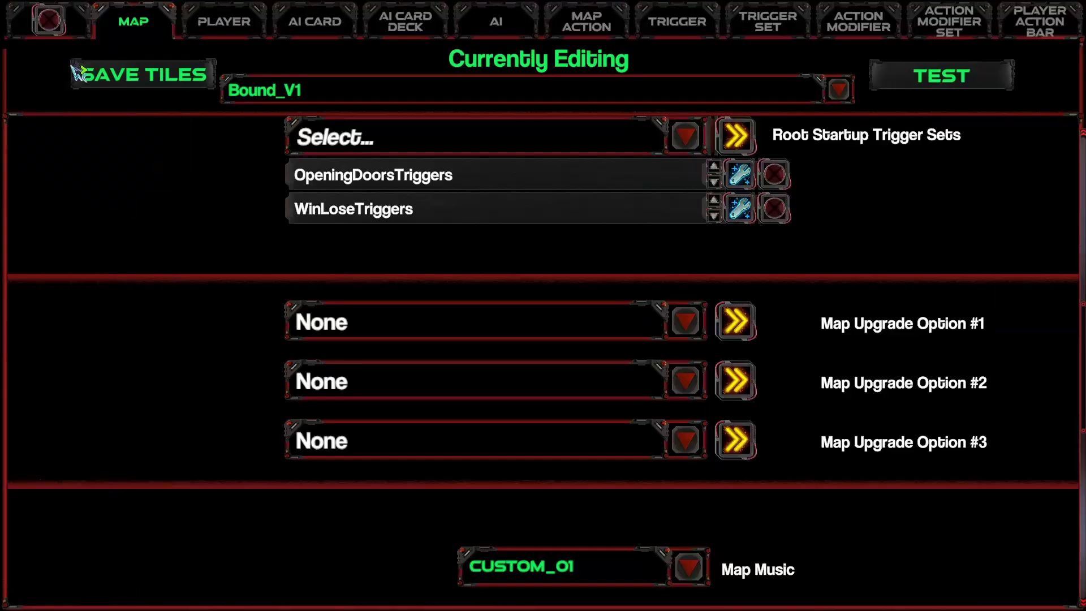
{"action": "left_click", "coordinate": [686, 26]}
{"action": "left_click", "coordinate": [574, 93]}
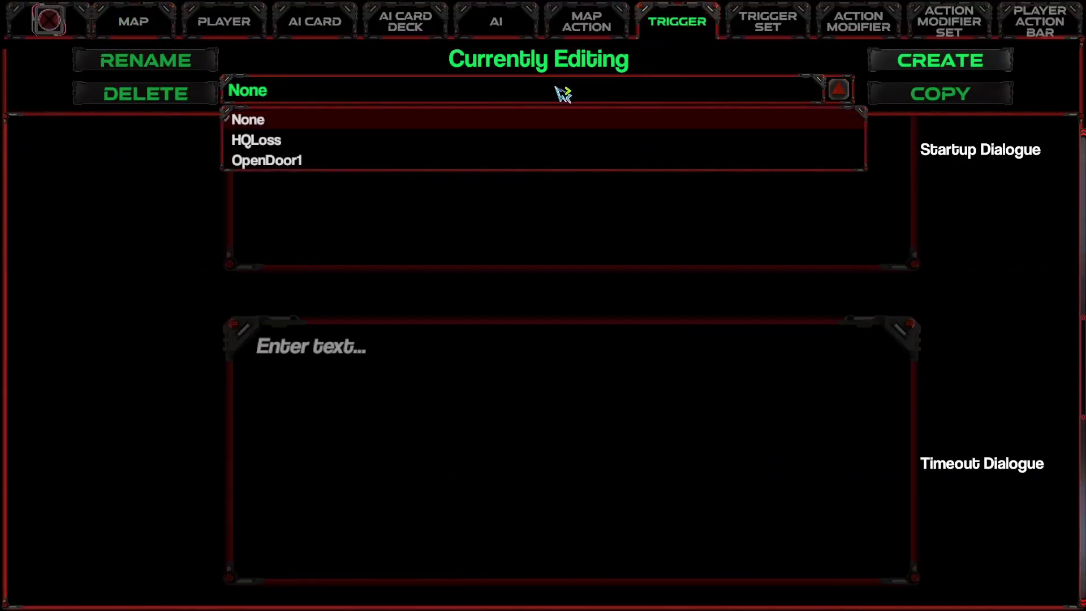
{"action": "left_click", "coordinate": [362, 141]}
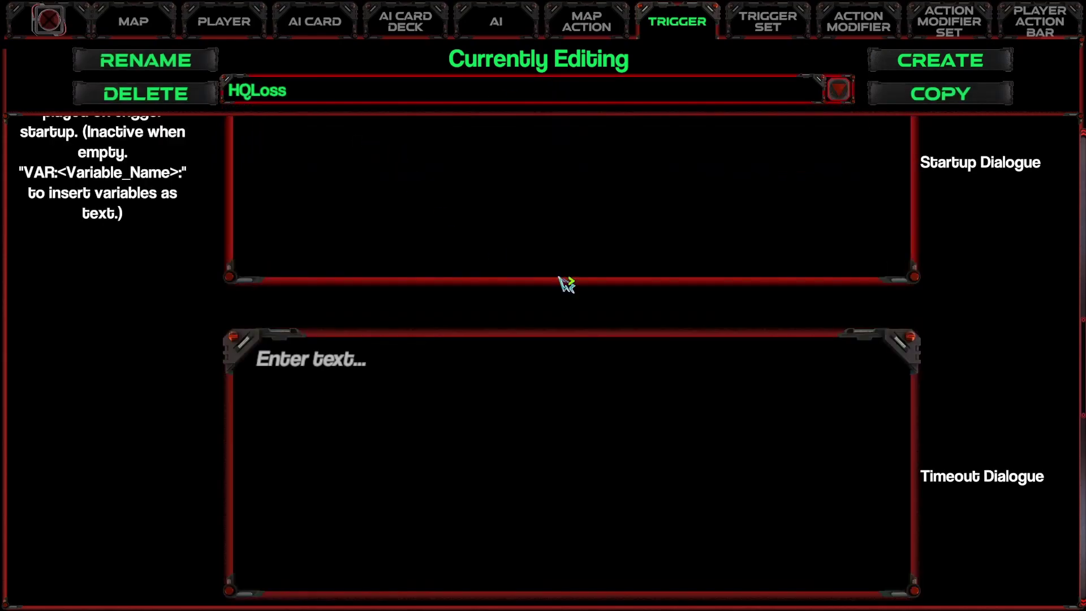
{"action": "scroll", "coordinate": [1008, 358], "scroll_direction": "up", "scroll_amount": 2}
{"action": "scroll", "coordinate": [1037, 172], "scroll_direction": "up", "scroll_amount": 5}
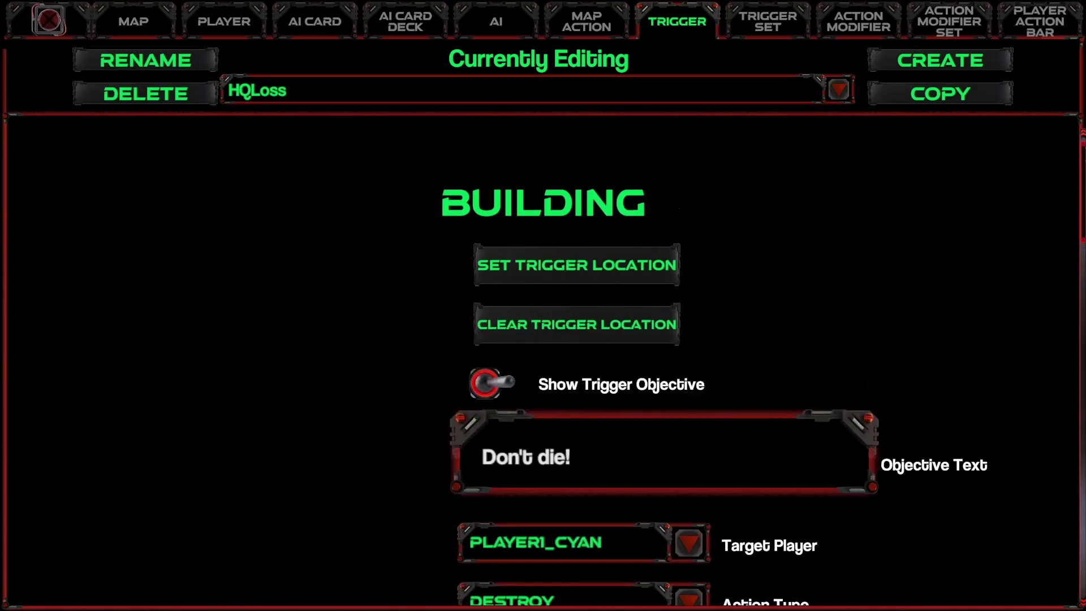
{"action": "scroll", "coordinate": [914, 306], "scroll_direction": "down", "scroll_amount": 2}
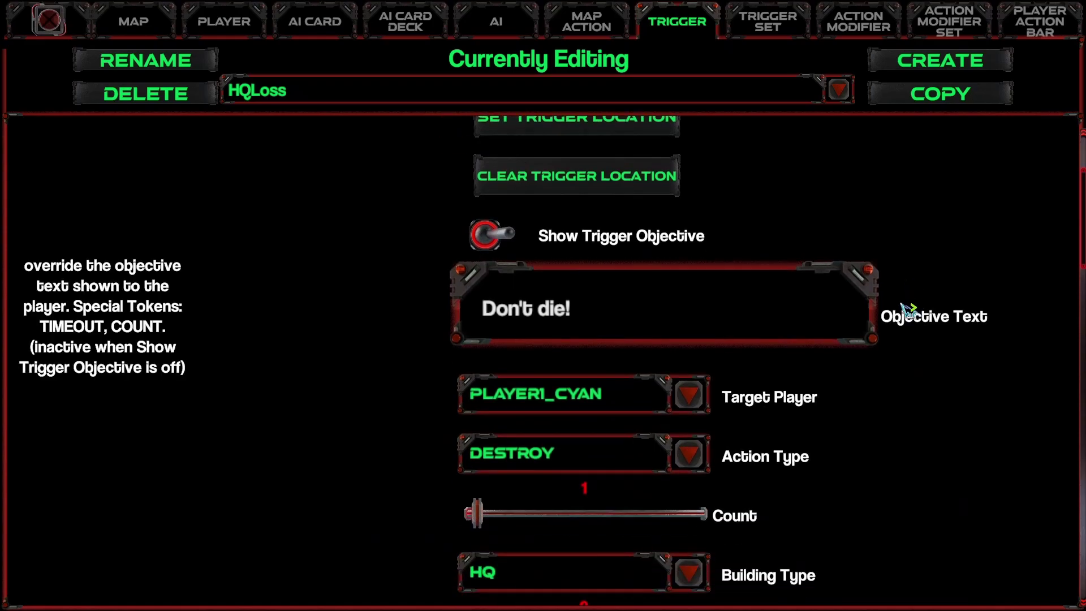
{"action": "scroll", "coordinate": [896, 319], "scroll_direction": "down", "scroll_amount": 4}
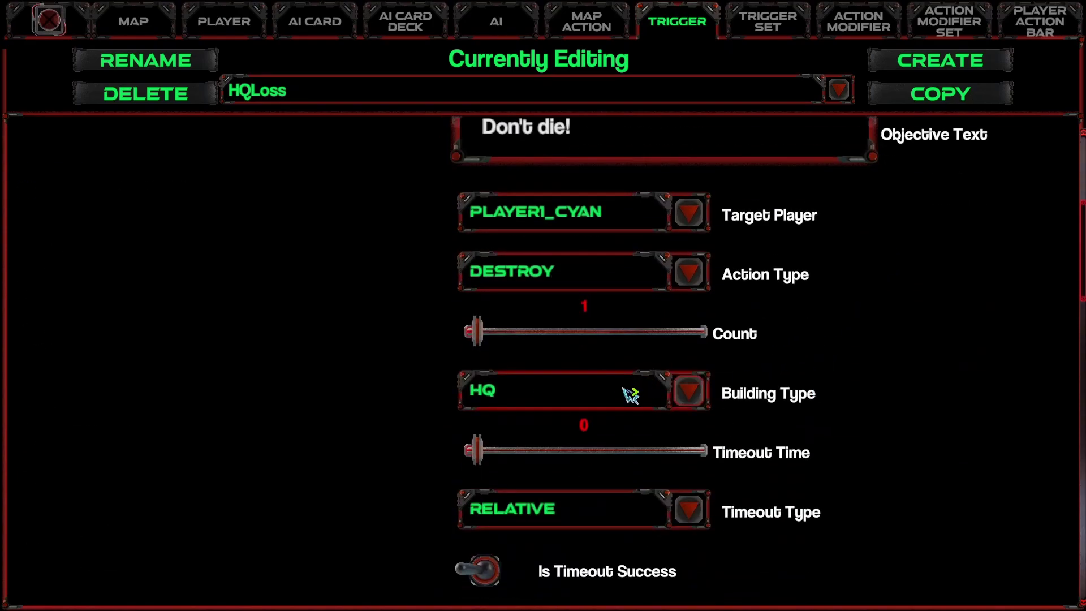
{"action": "scroll", "coordinate": [619, 396], "scroll_direction": "up", "scroll_amount": 2}
{"action": "scroll", "coordinate": [633, 391], "scroll_direction": "down", "scroll_amount": 2}
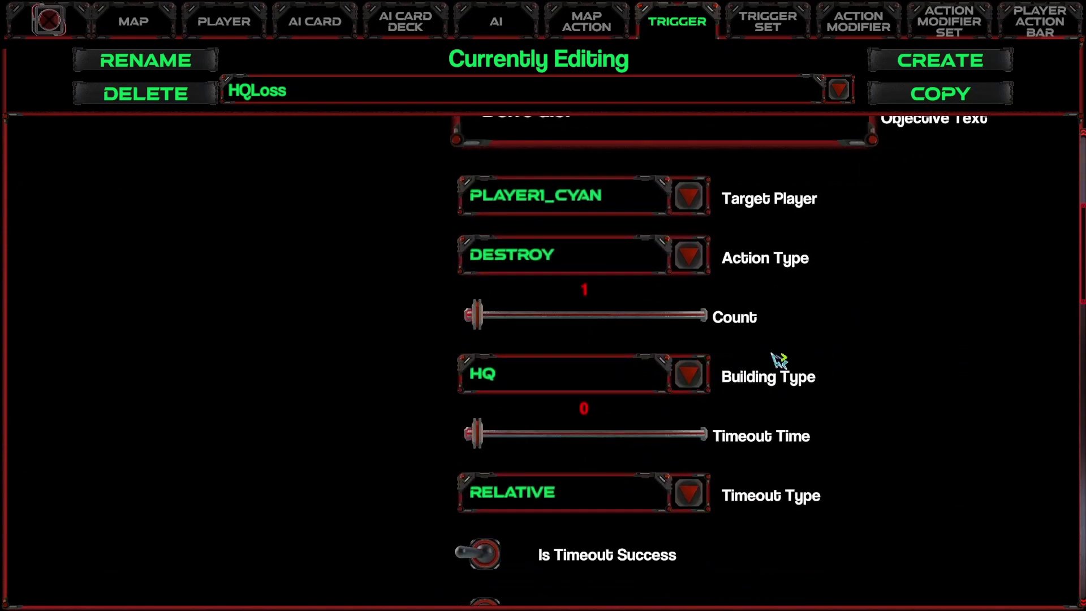
{"action": "scroll", "coordinate": [1018, 341], "scroll_direction": "up", "scroll_amount": 6}
{"action": "scroll", "coordinate": [1021, 343], "scroll_direction": "up", "scroll_amount": 3}
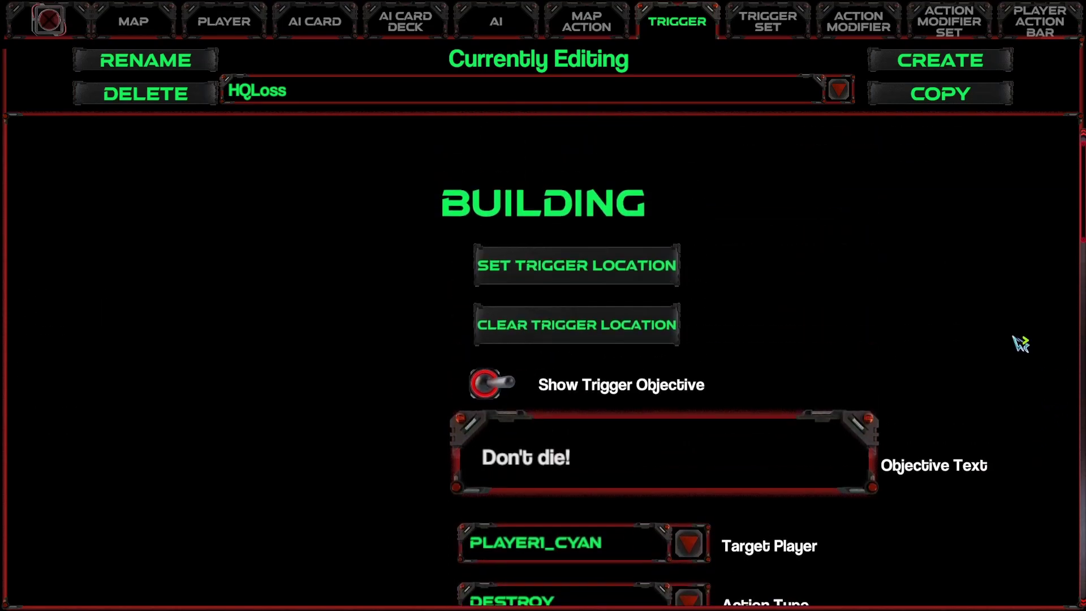
Create a trigger named HQLossV2 of type Building.
{"action": "left_click", "coordinate": [943, 68]}
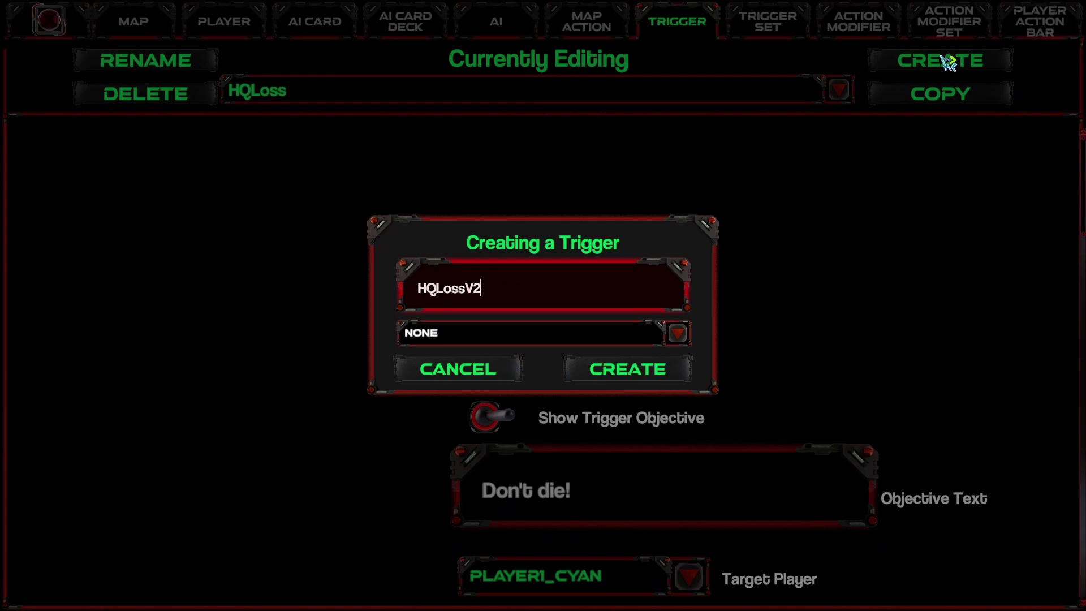
{"action": "left_click", "coordinate": [487, 342]}
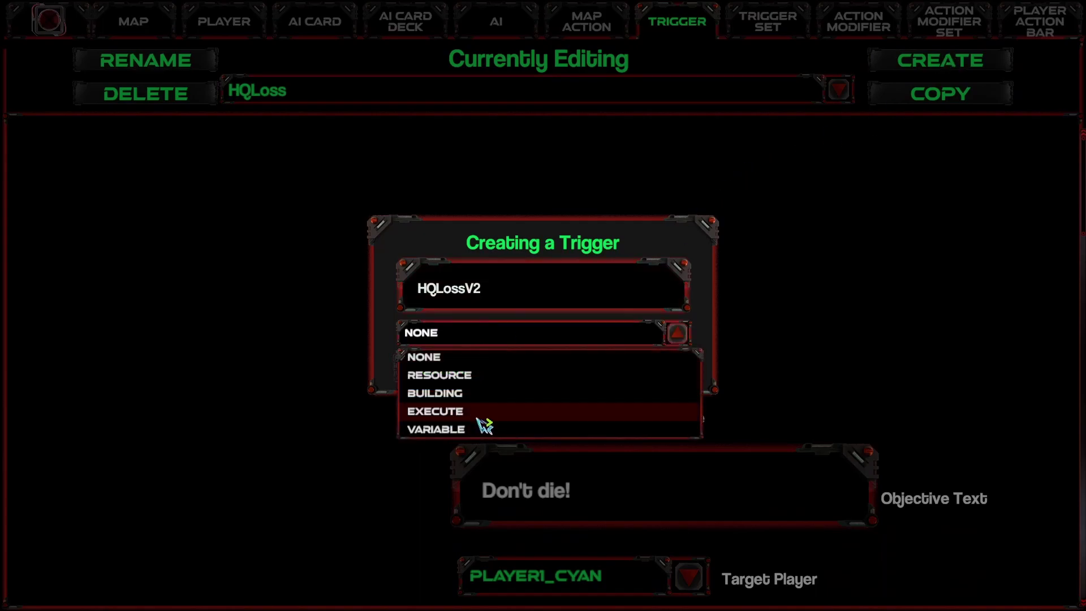
{"action": "left_click", "coordinate": [480, 394]}
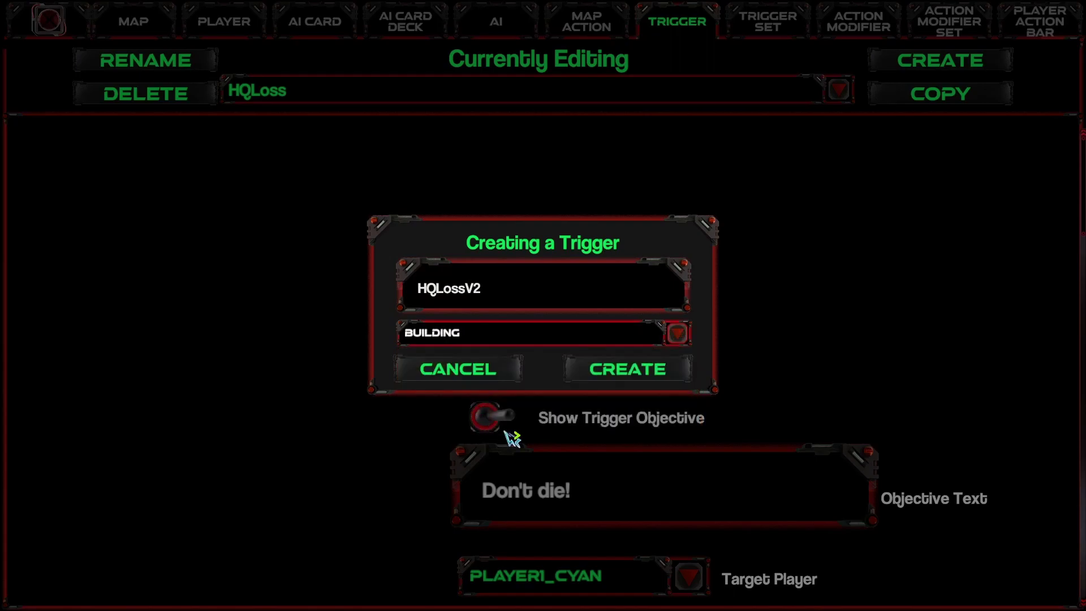
{"action": "left_click", "coordinate": [627, 369]}
Set the HQLossV2 trigger's building type to HQ.
{"action": "scroll", "coordinate": [646, 497], "scroll_direction": "down", "scroll_amount": 4}
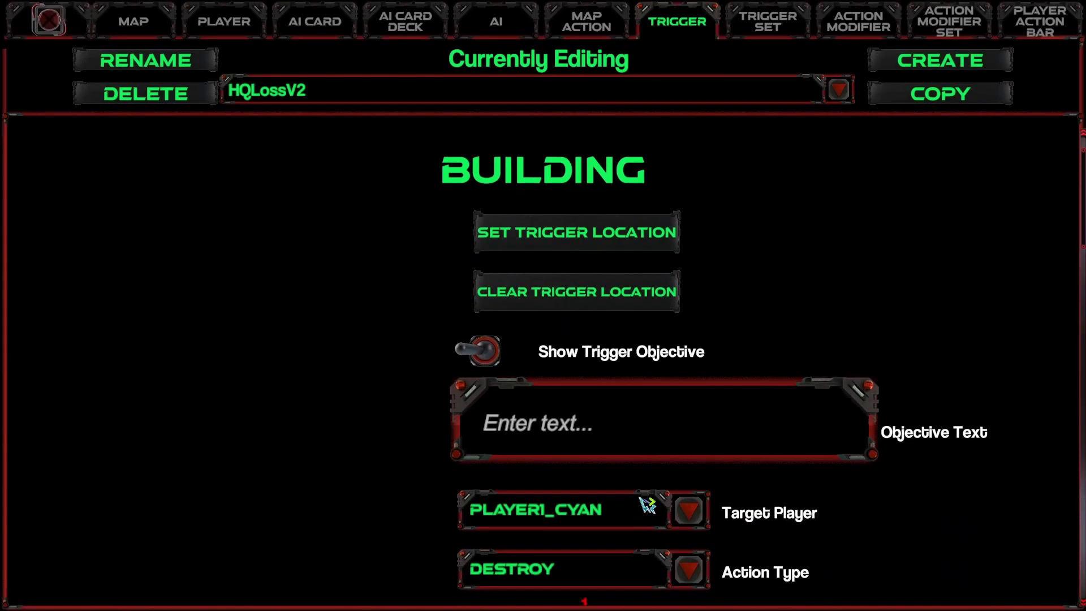
{"action": "scroll", "coordinate": [598, 452], "scroll_direction": "down", "scroll_amount": 2}
{"action": "left_click", "coordinate": [538, 443]}
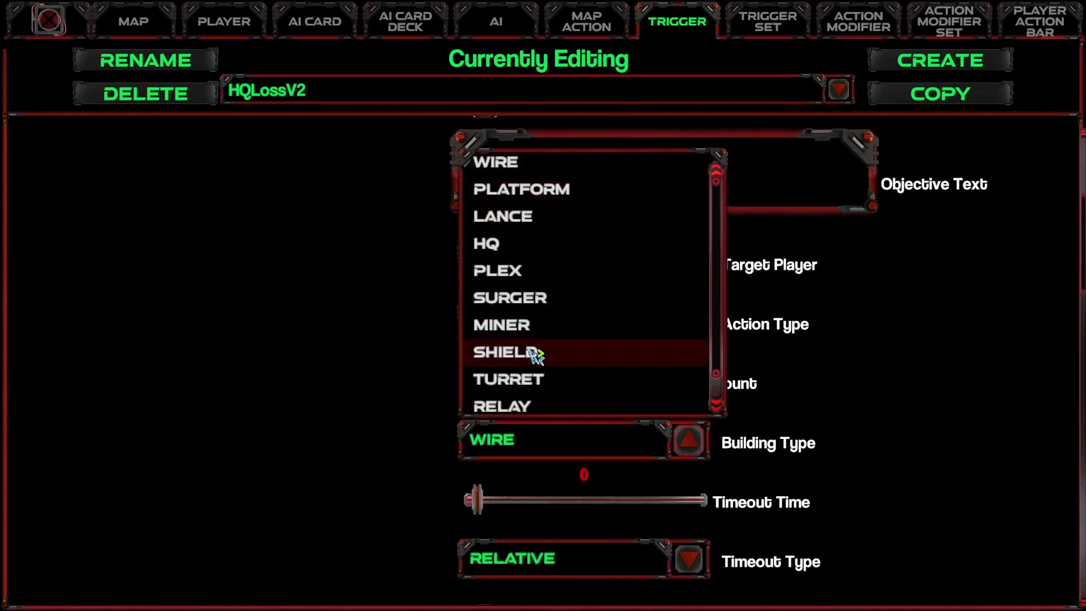
{"action": "left_click", "coordinate": [509, 247]}
Add Lose to the HQLossV2 trigger's triggered map actions.
{"action": "scroll", "coordinate": [871, 535], "scroll_direction": "down", "scroll_amount": 8}
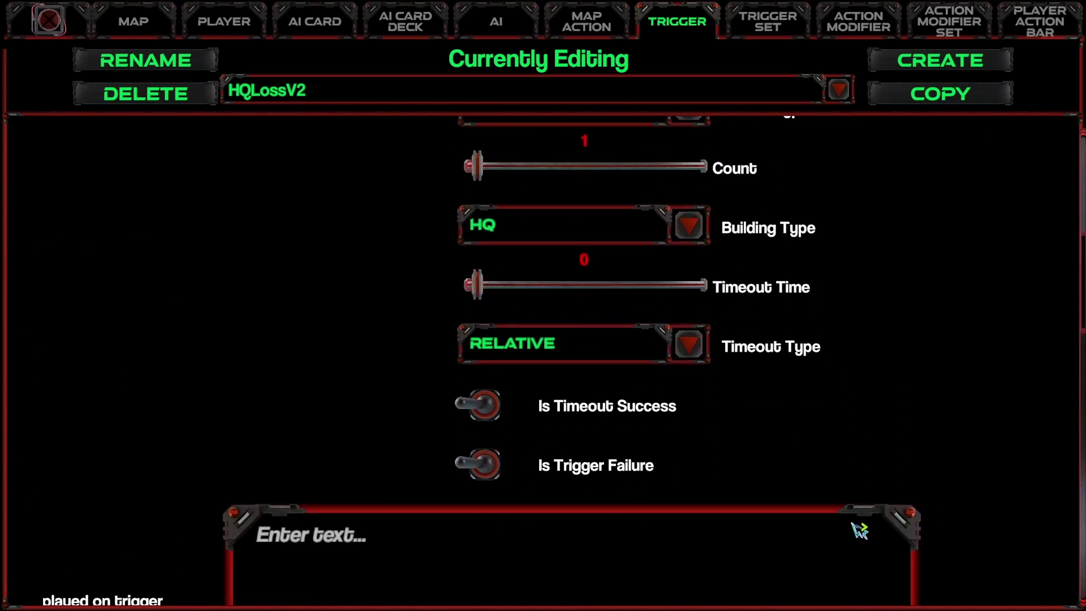
{"action": "scroll", "coordinate": [859, 529], "scroll_direction": "down", "scroll_amount": 12}
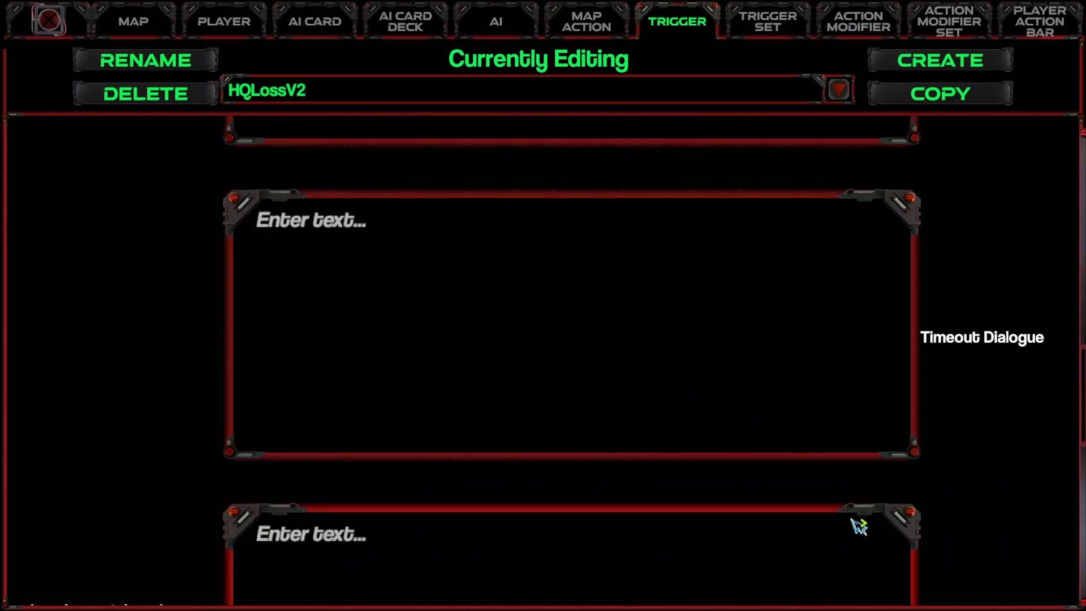
{"action": "scroll", "coordinate": [780, 554], "scroll_direction": "down", "scroll_amount": 8}
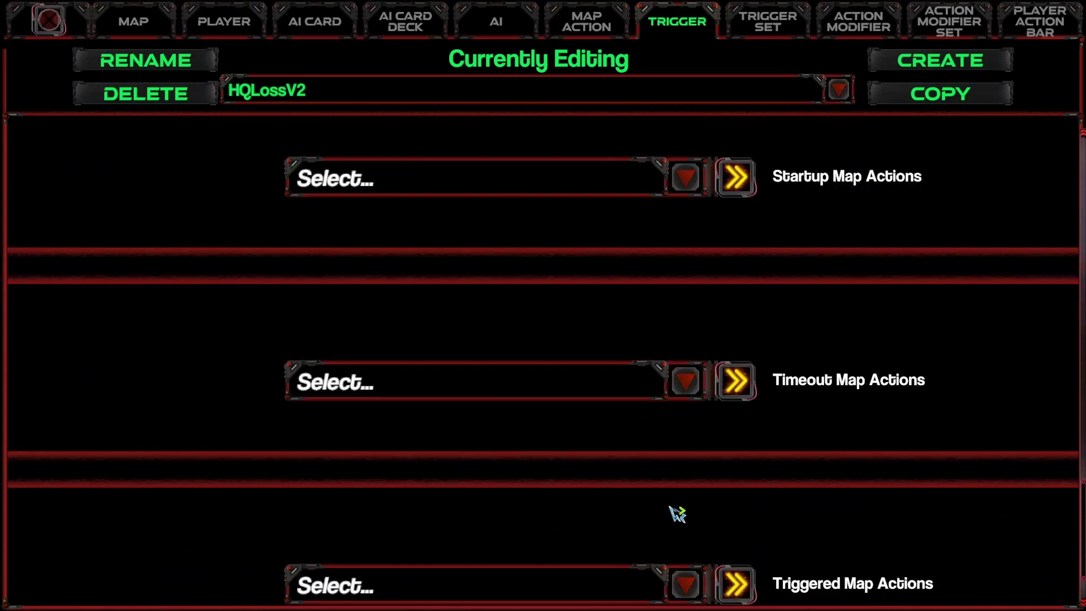
{"action": "left_click", "coordinate": [593, 490]}
{"action": "left_click", "coordinate": [368, 560]}
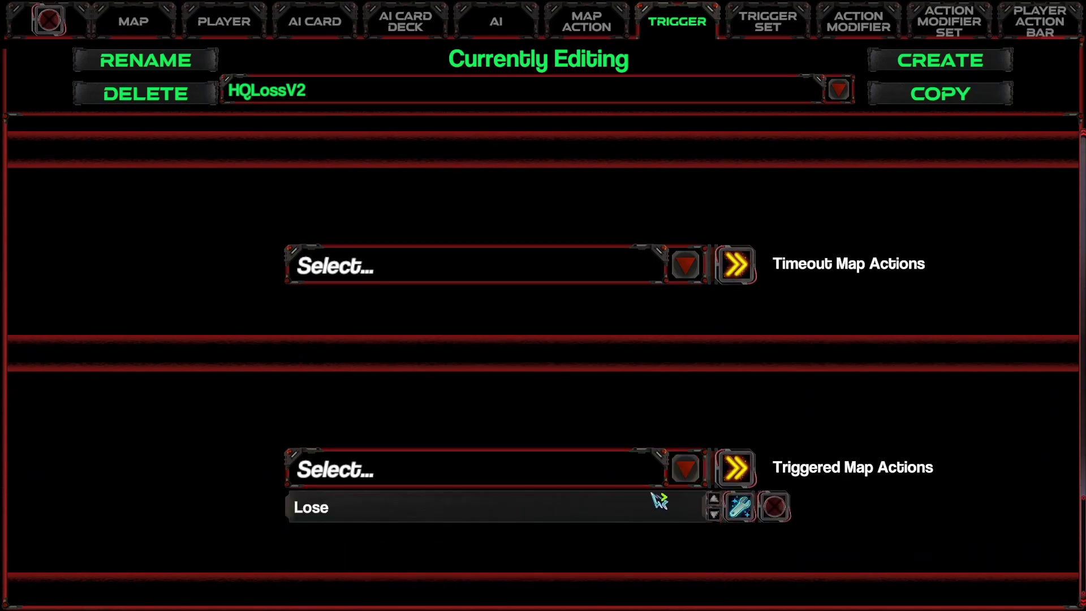
Replace HQLoss with HQLossV2 in the WinLoseTriggers trigger set.
{"action": "left_click", "coordinate": [769, 25]}
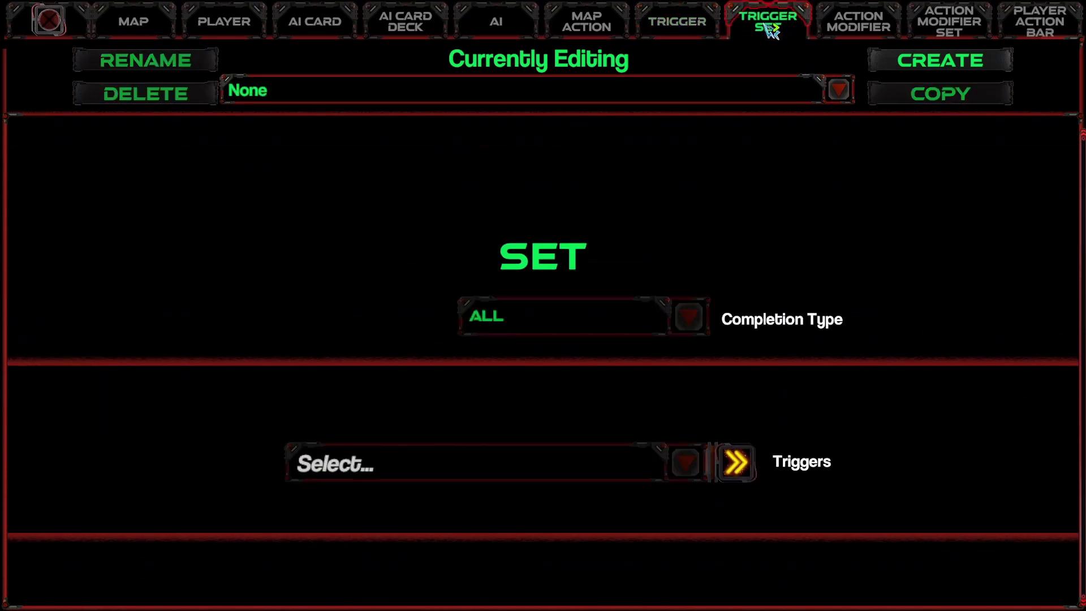
{"action": "left_click", "coordinate": [301, 95]}
{"action": "left_click", "coordinate": [320, 164]}
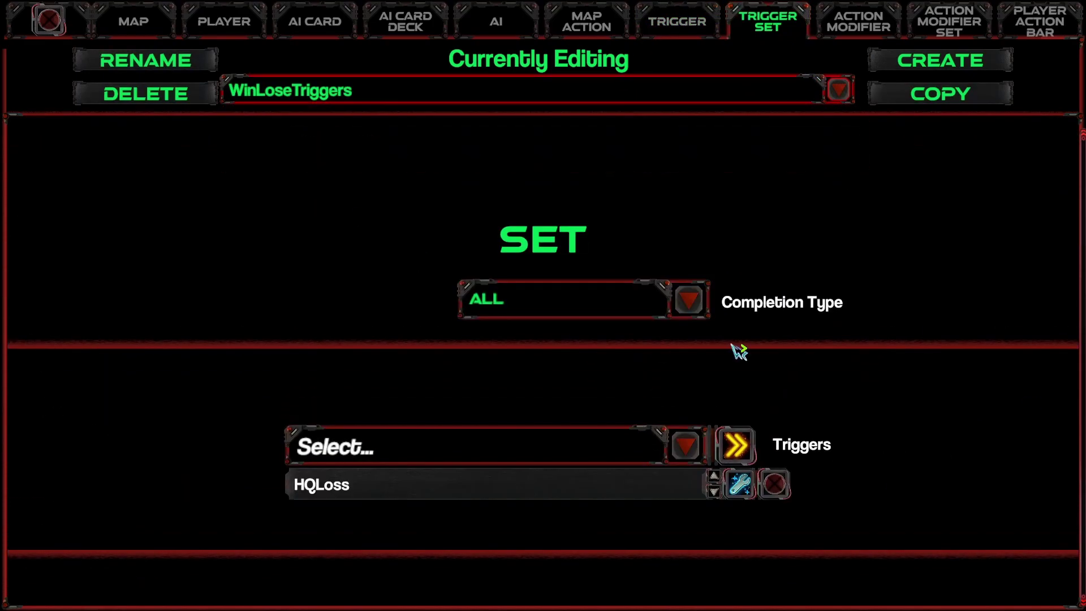
{"action": "left_click", "coordinate": [774, 489]}
{"action": "left_click", "coordinate": [507, 471]}
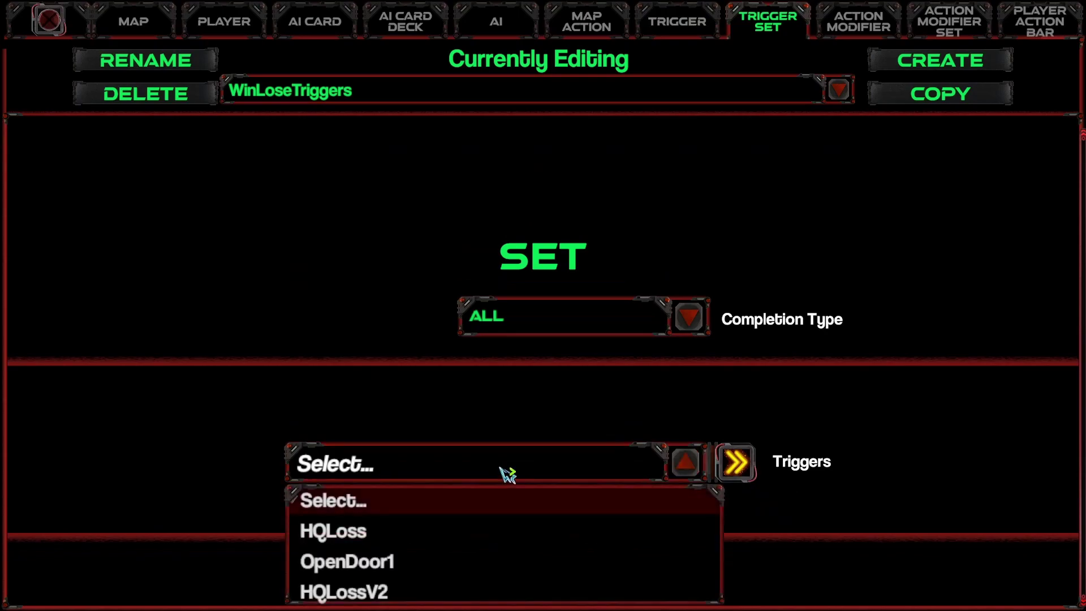
{"action": "left_click", "coordinate": [393, 597]}
Test Bound_V1 with the HQLossV2 trigger by sending the HQ toward the red enemy buildings, and return to map editing.
{"action": "left_click", "coordinate": [156, 27]}
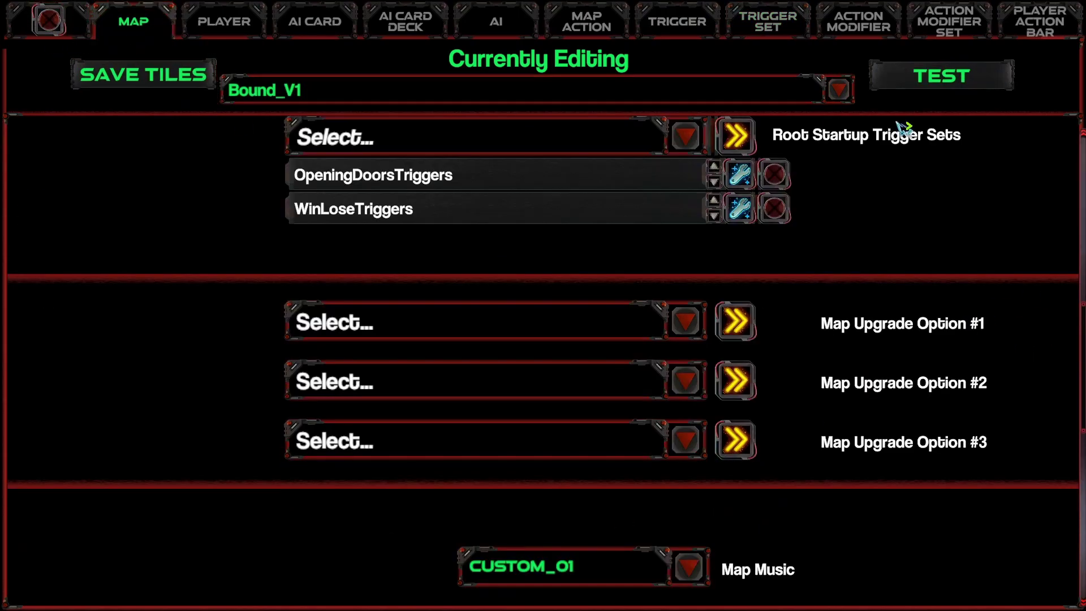
{"action": "left_click", "coordinate": [955, 85]}
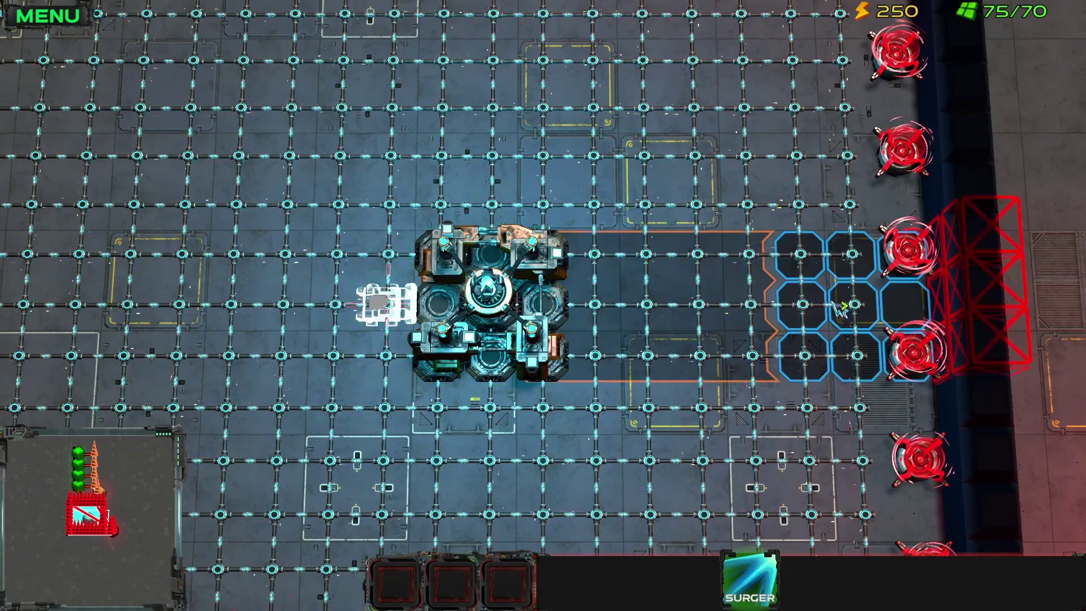
{"action": "left_click", "coordinate": [841, 308]}
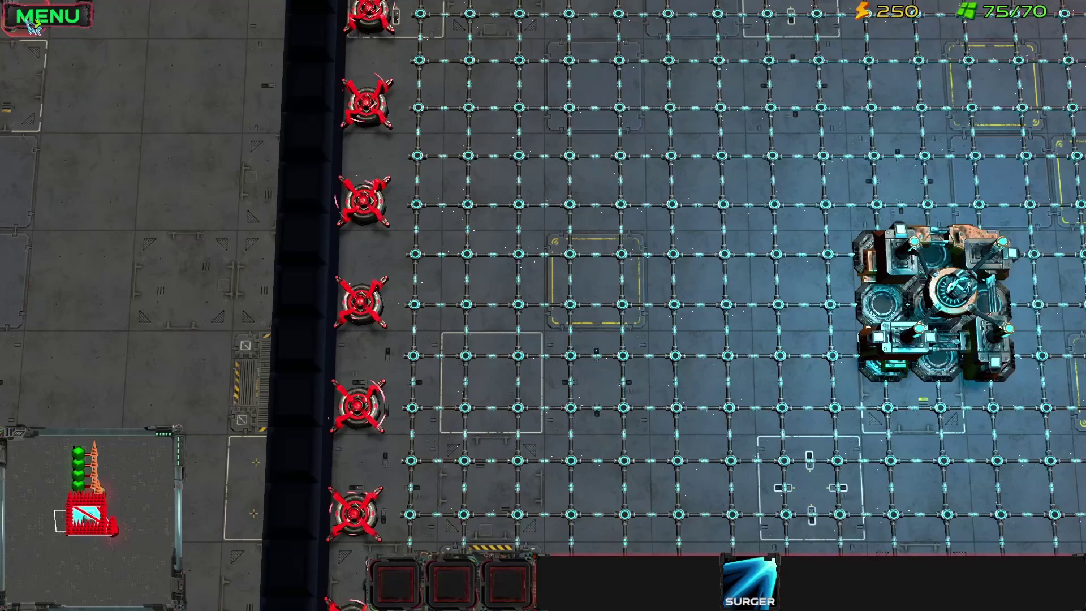
{"action": "left_click", "coordinate": [33, 23]}
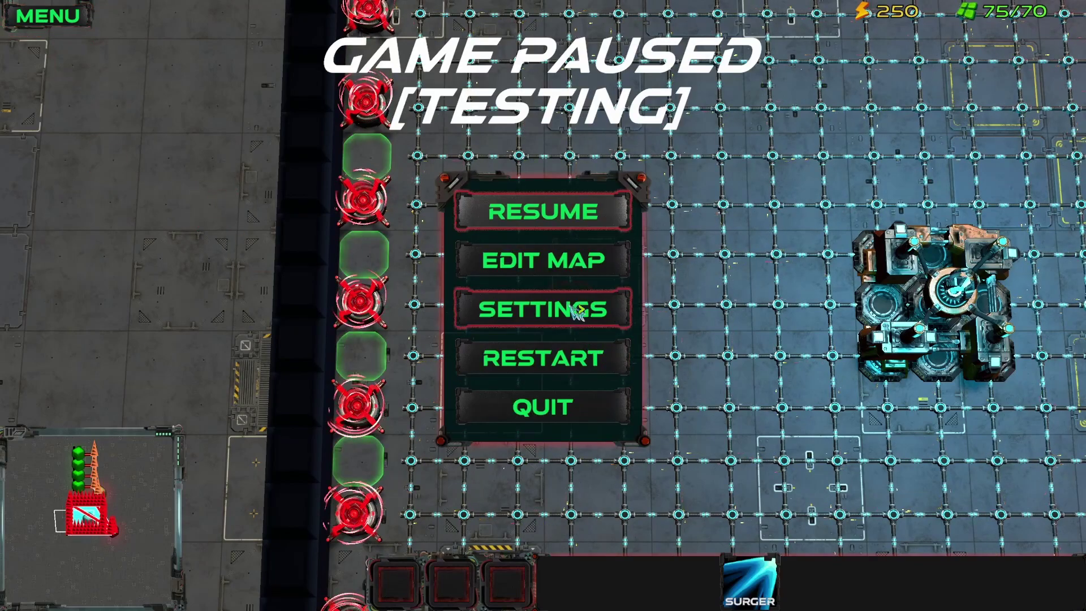
{"action": "left_click", "coordinate": [577, 271]}
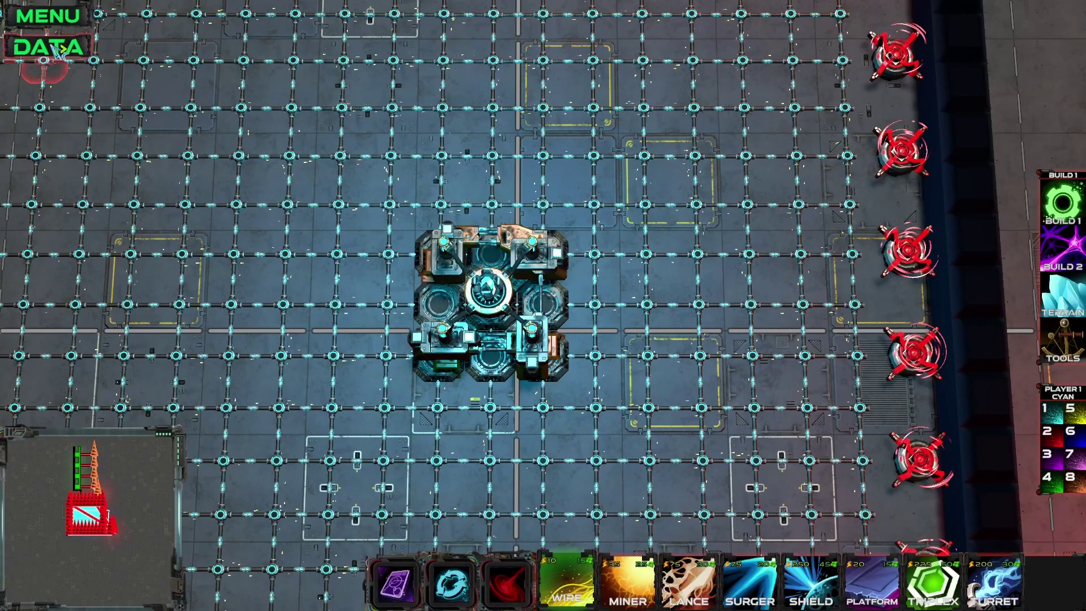
Reopen the WinLoseTriggers trigger set and replace HQLossV2 with HQLoss.
{"action": "left_click", "coordinate": [42, 56]}
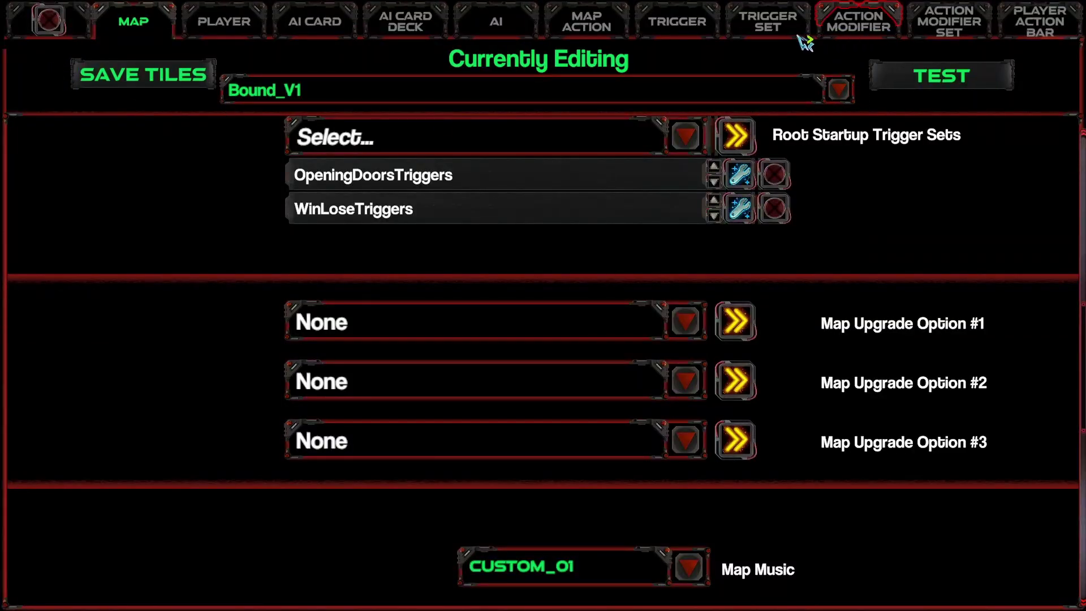
{"action": "left_click", "coordinate": [684, 30]}
{"action": "left_click", "coordinate": [790, 23]}
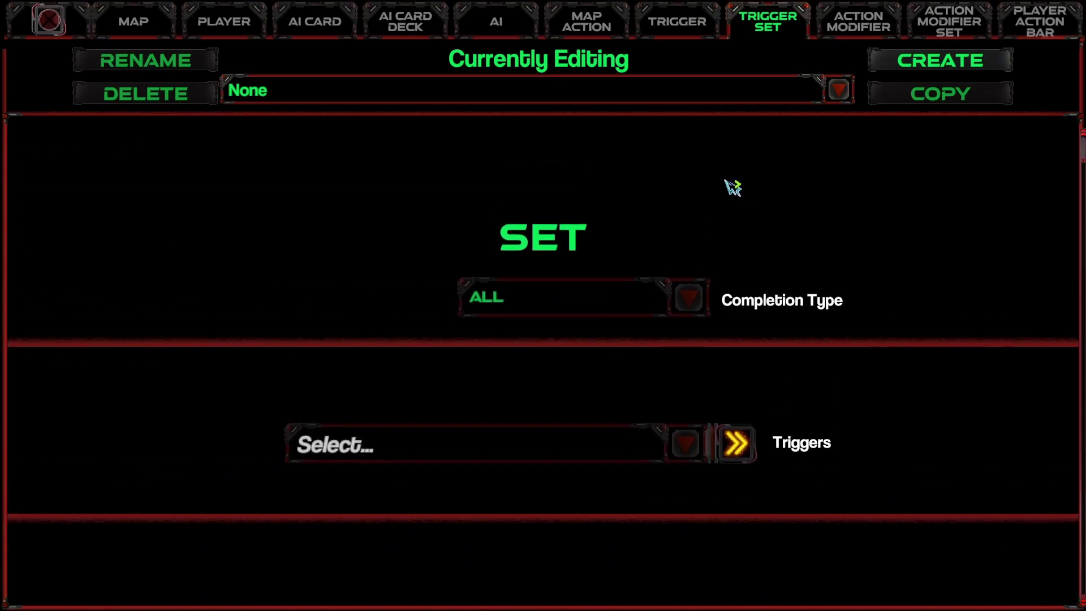
{"action": "left_click", "coordinate": [528, 102]}
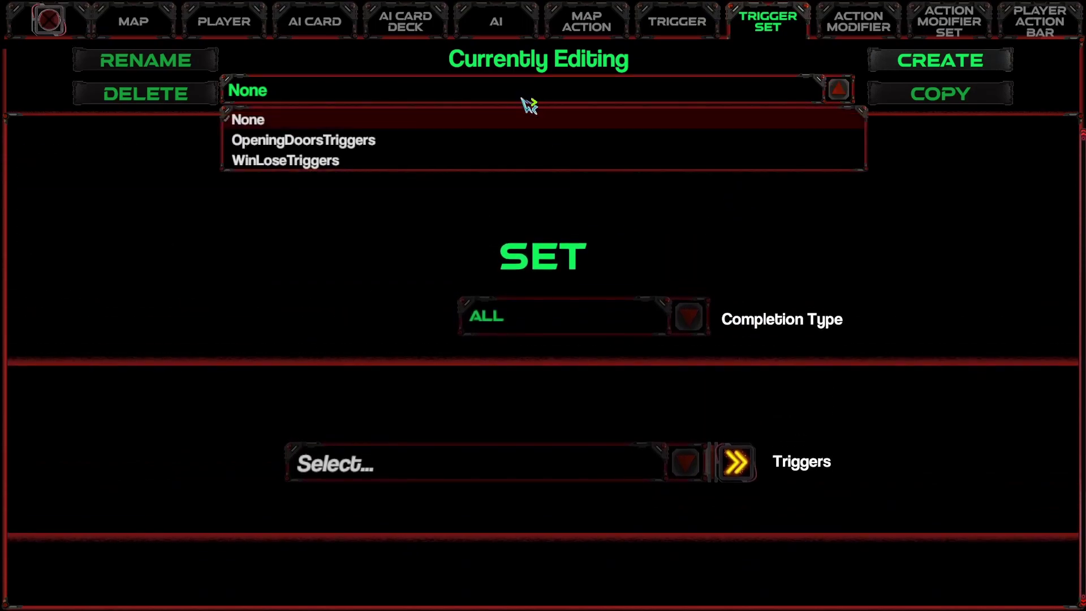
{"action": "left_click", "coordinate": [358, 163]}
{"action": "left_click", "coordinate": [774, 483]}
{"action": "left_click", "coordinate": [492, 472]}
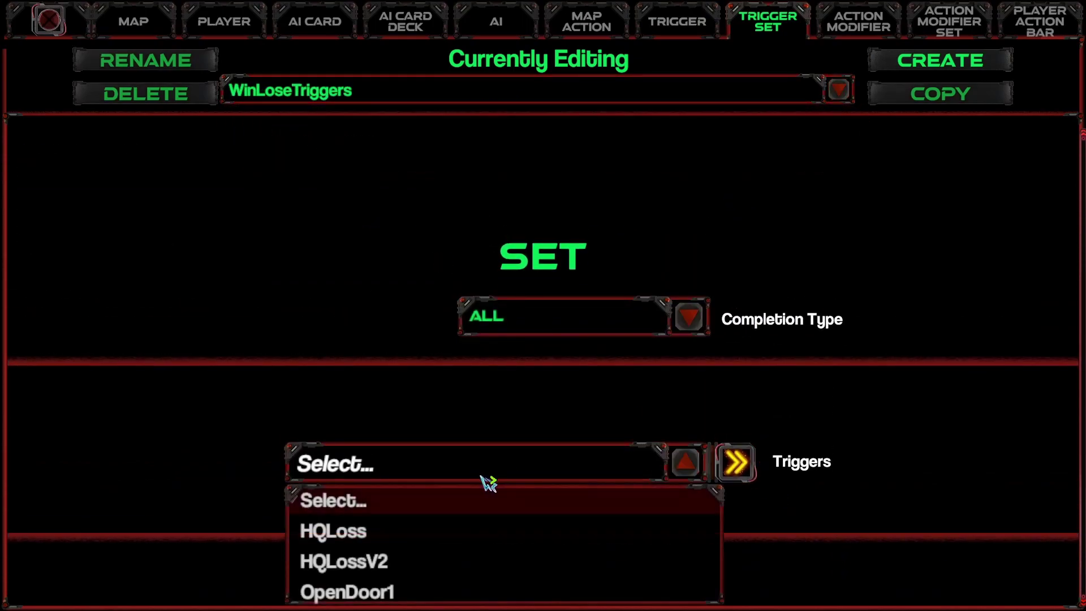
{"action": "left_click", "coordinate": [396, 540]}
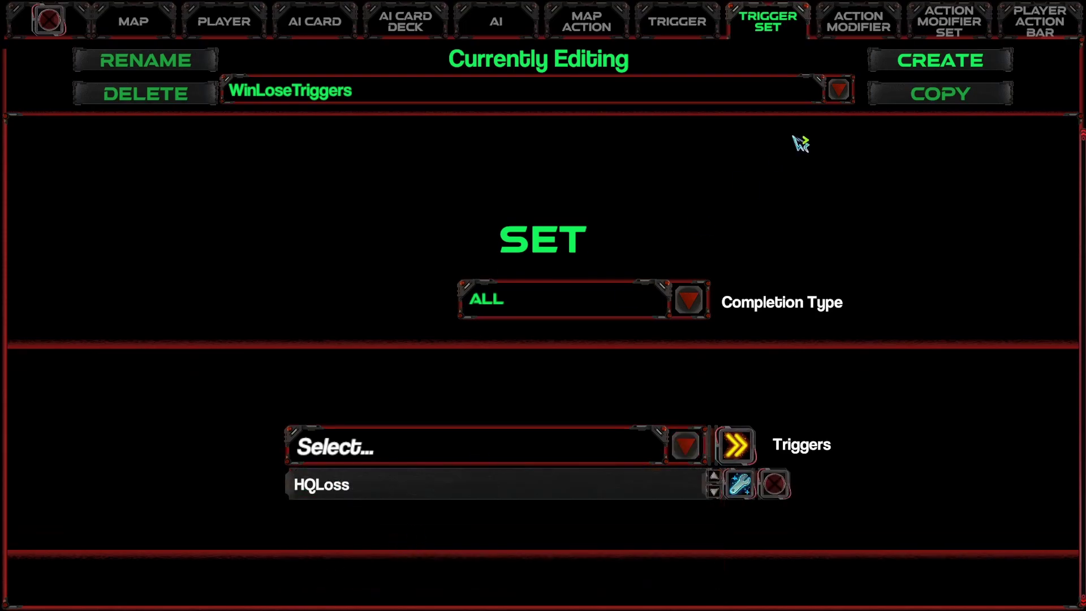
Delete the HQLossV2 trigger.
{"action": "left_click", "coordinate": [650, 22]}
{"action": "left_click", "coordinate": [379, 97]}
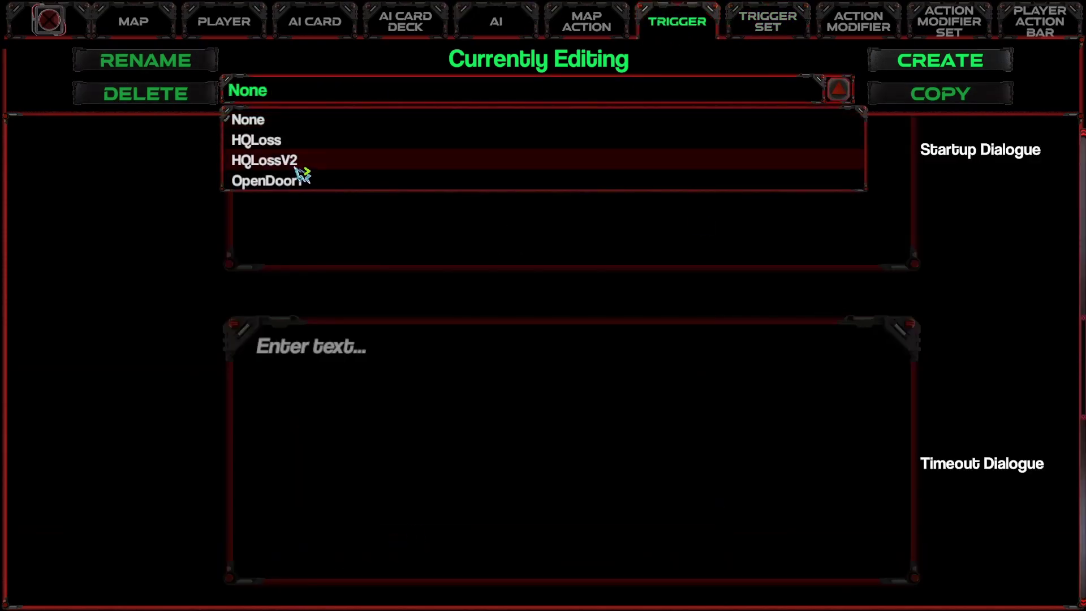
{"action": "left_click", "coordinate": [266, 160]}
{"action": "scroll", "coordinate": [809, 429], "scroll_direction": "up", "scroll_amount": 6}
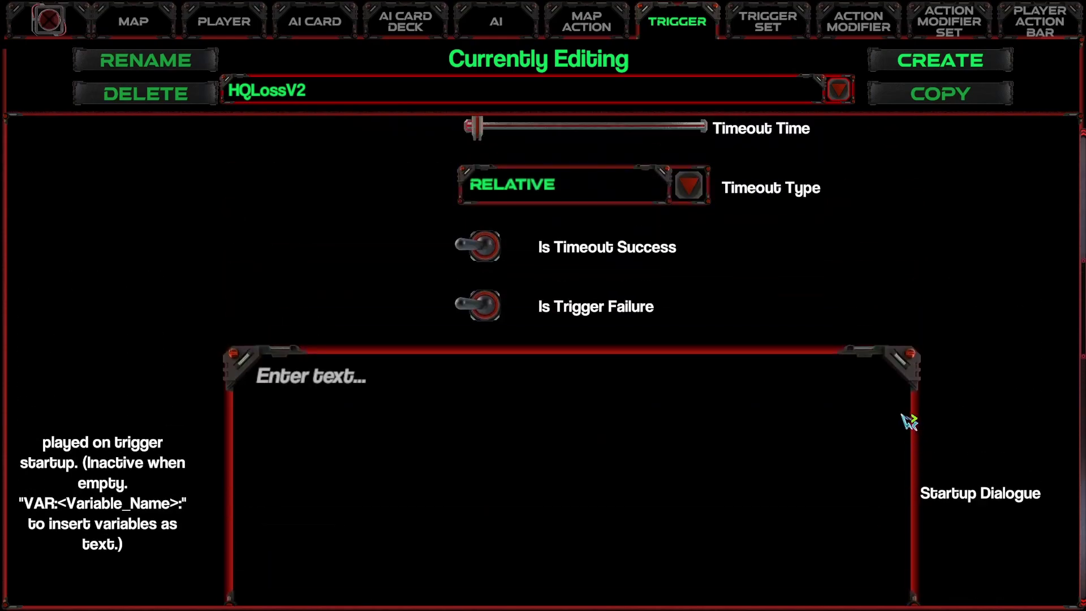
{"action": "scroll", "coordinate": [909, 422], "scroll_direction": "up", "scroll_amount": 3}
{"action": "left_click", "coordinate": [174, 100]}
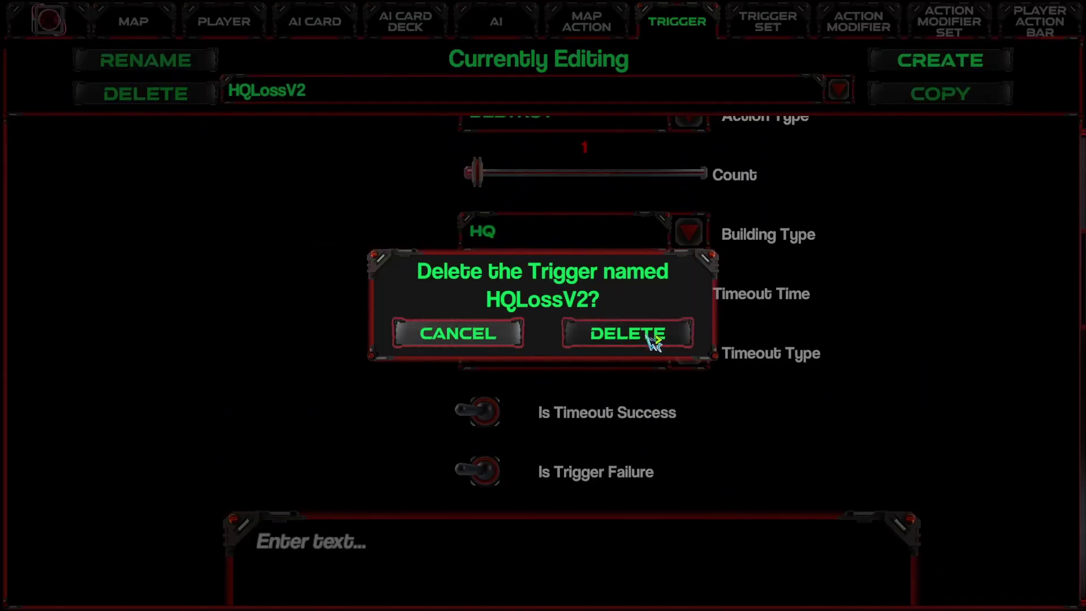
{"action": "left_click", "coordinate": [666, 344]}
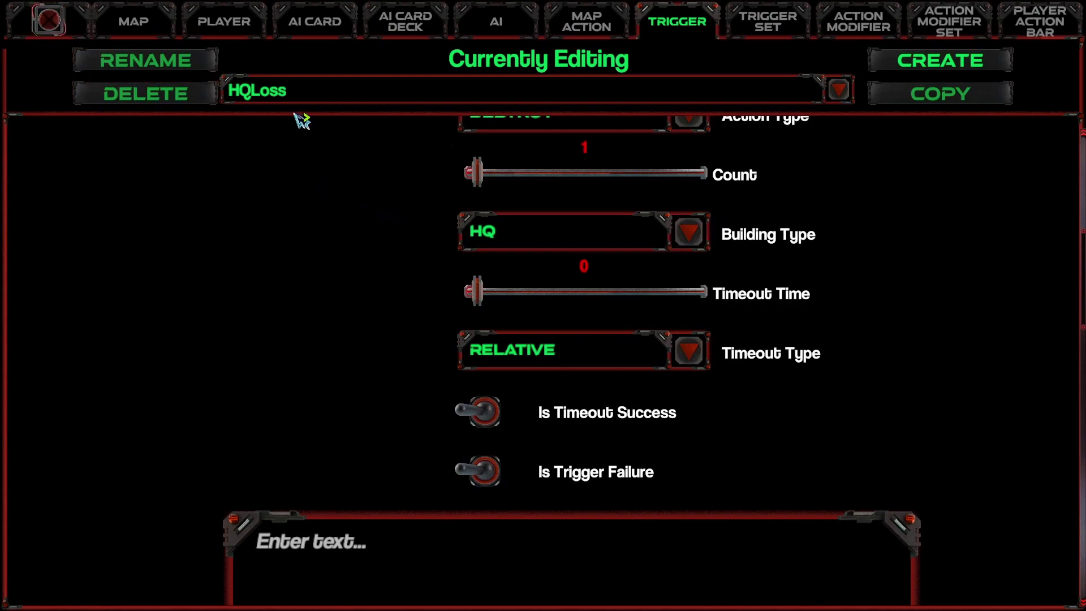
{"action": "left_click", "coordinate": [333, 94]}
{"action": "left_click", "coordinate": [334, 95]}
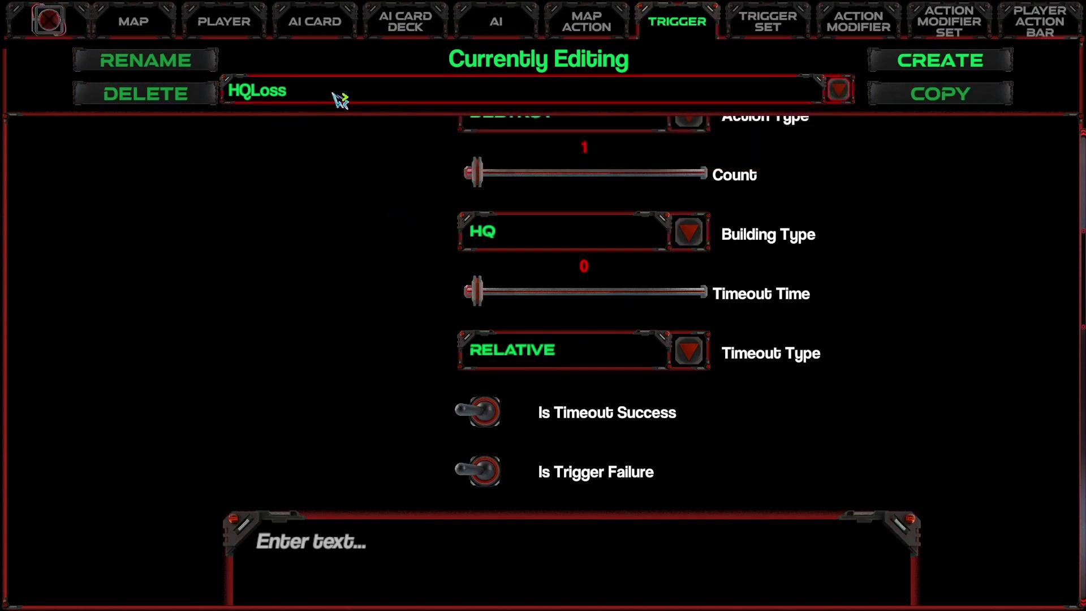
Create a Building-type trigger named HQEscape.
{"action": "left_click", "coordinate": [941, 65]}
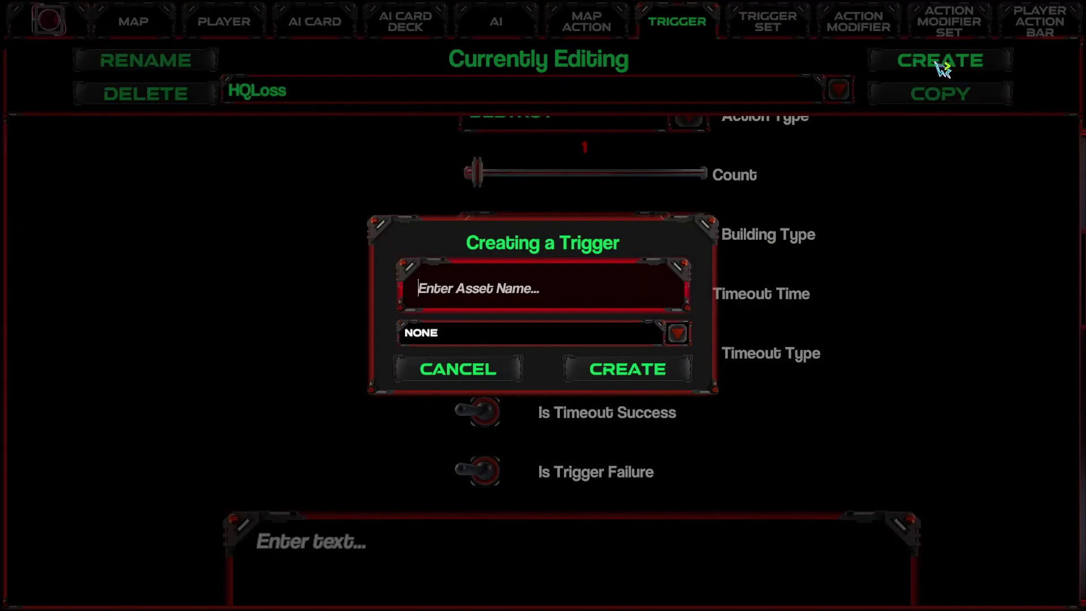
{"action": "left_click", "coordinate": [633, 332]}
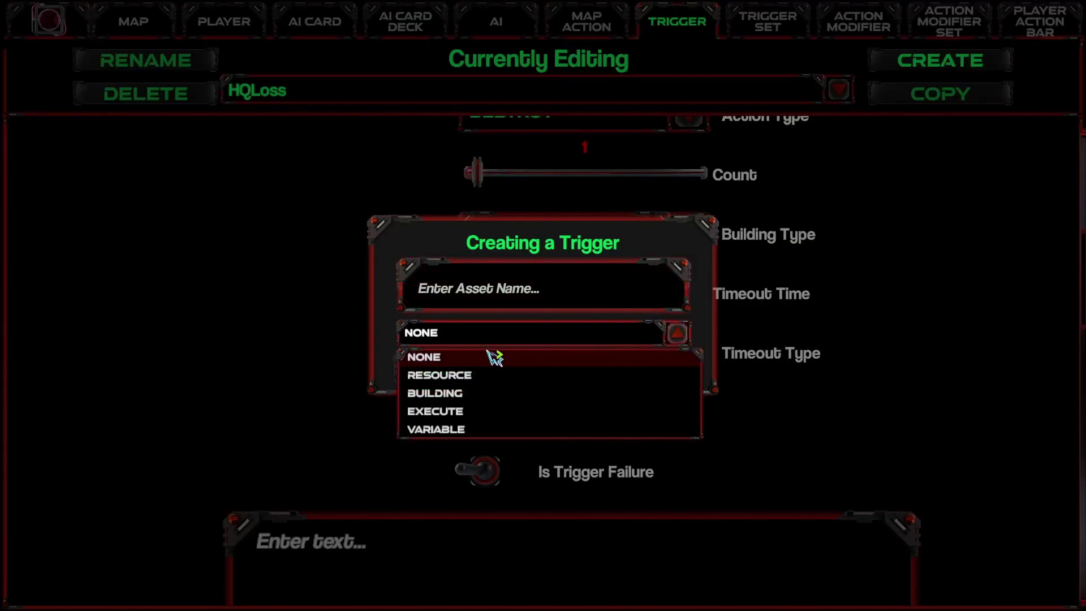
{"action": "left_click", "coordinate": [463, 395]}
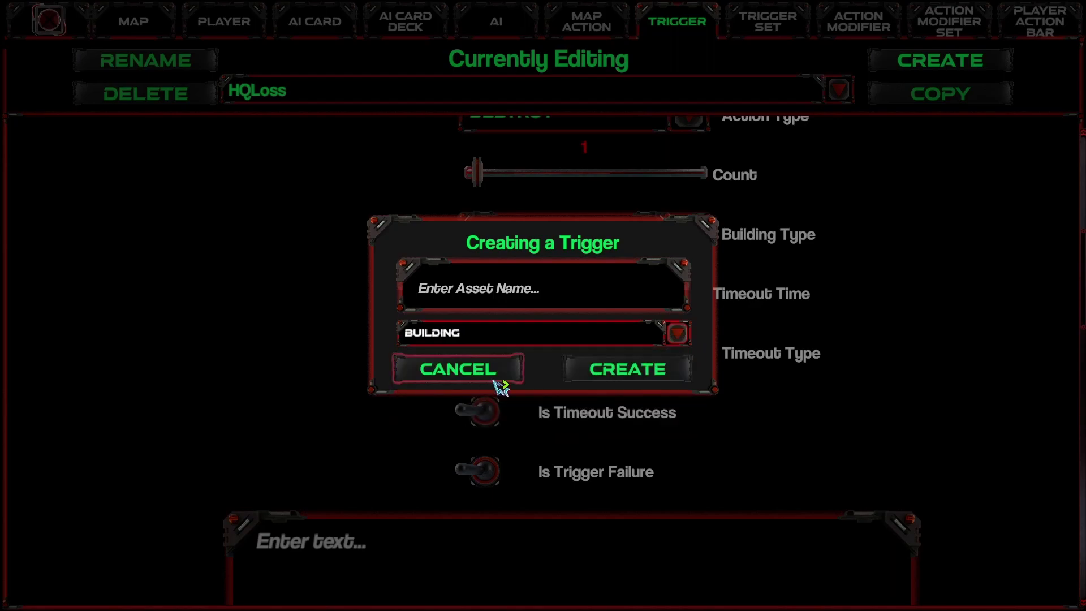
{"action": "left_click", "coordinate": [539, 285]}
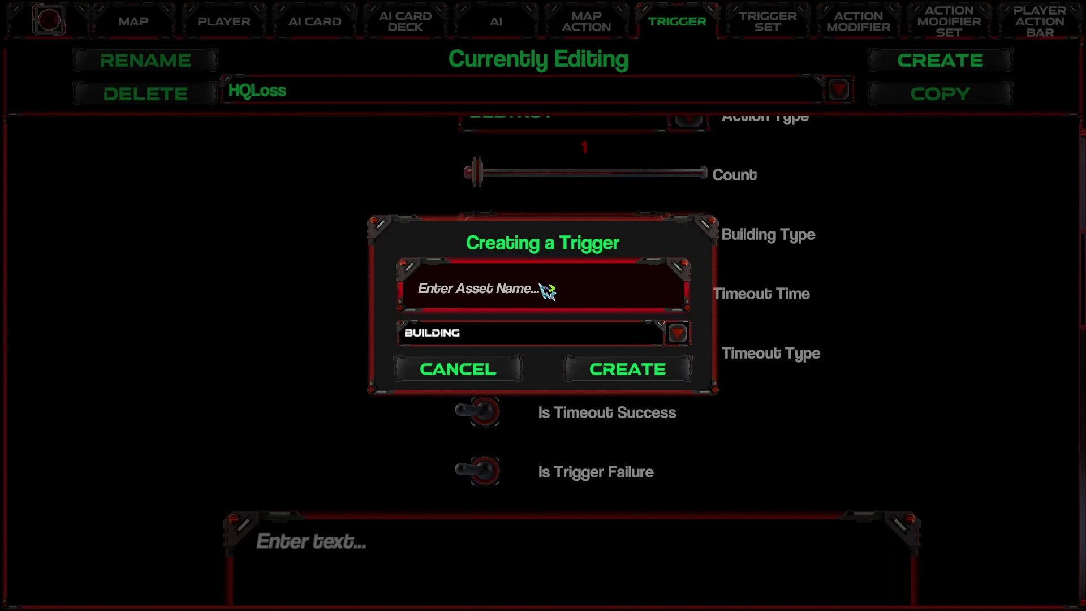
{"action": "left_click", "coordinate": [480, 345]}
{"action": "left_click", "coordinate": [481, 339]}
{"action": "type", "text": "Escap"}
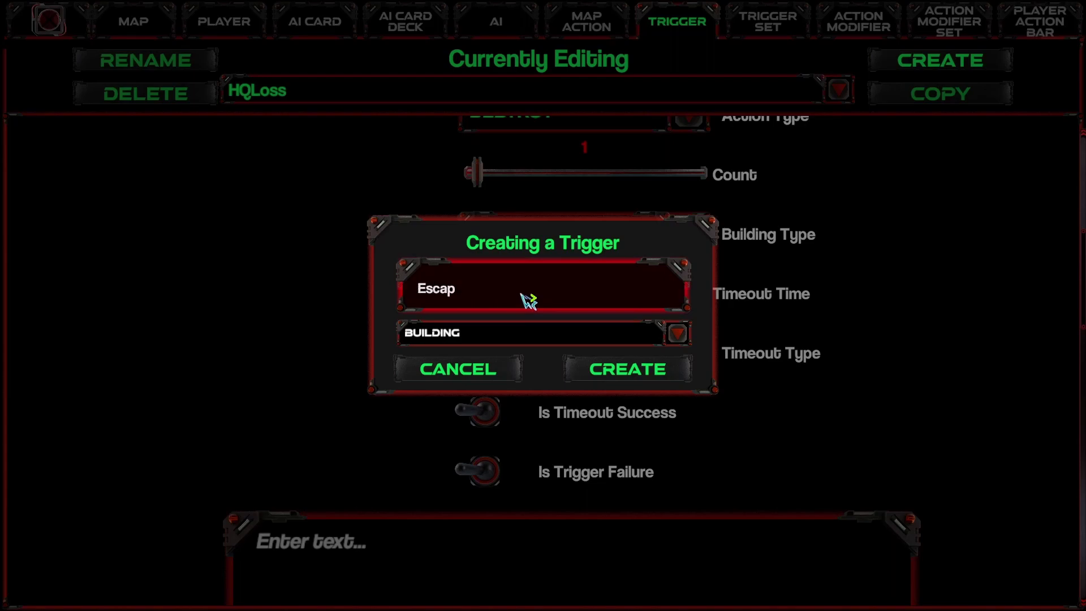
{"action": "key", "text": "BackSpace"}
{"action": "key", "text": "BackSpace"}
{"action": "type", "text": "HQ"}
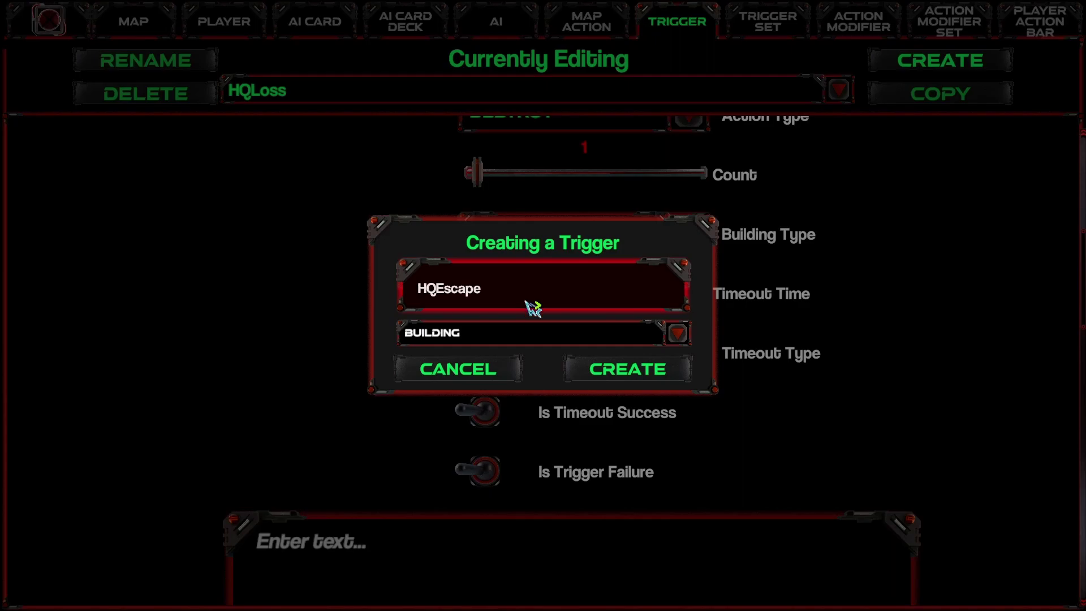
{"action": "left_click", "coordinate": [644, 376]}
Review the HQEscape trigger's settings, including the available building action types and the trigger location options.
{"action": "scroll", "coordinate": [956, 400], "scroll_direction": "up", "scroll_amount": 2}
{"action": "scroll", "coordinate": [956, 401], "scroll_direction": "up", "scroll_amount": 2}
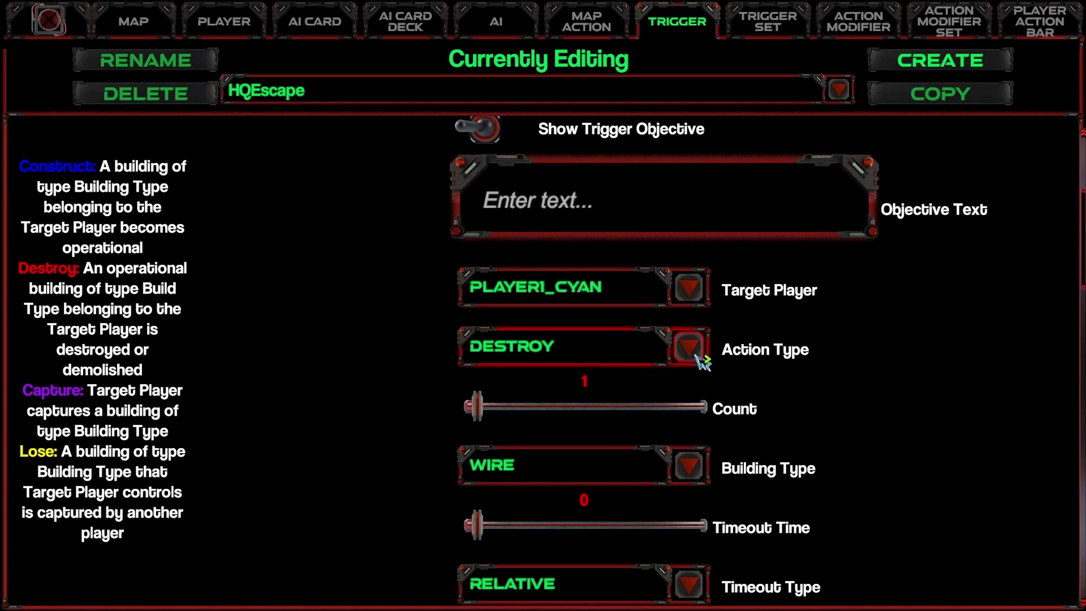
{"action": "left_click", "coordinate": [689, 351]}
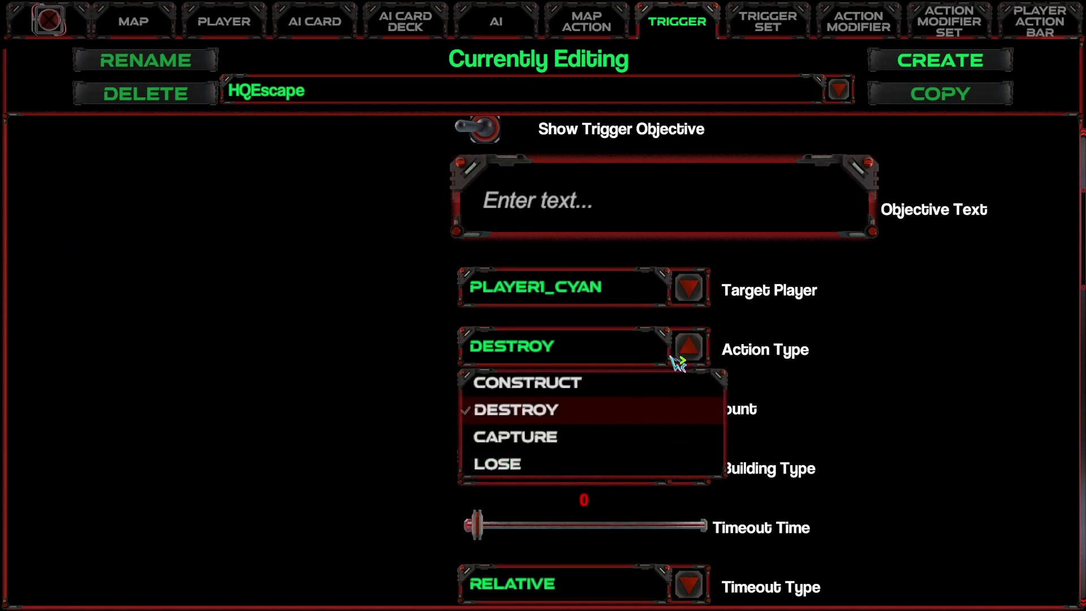
{"action": "left_click", "coordinate": [678, 362]}
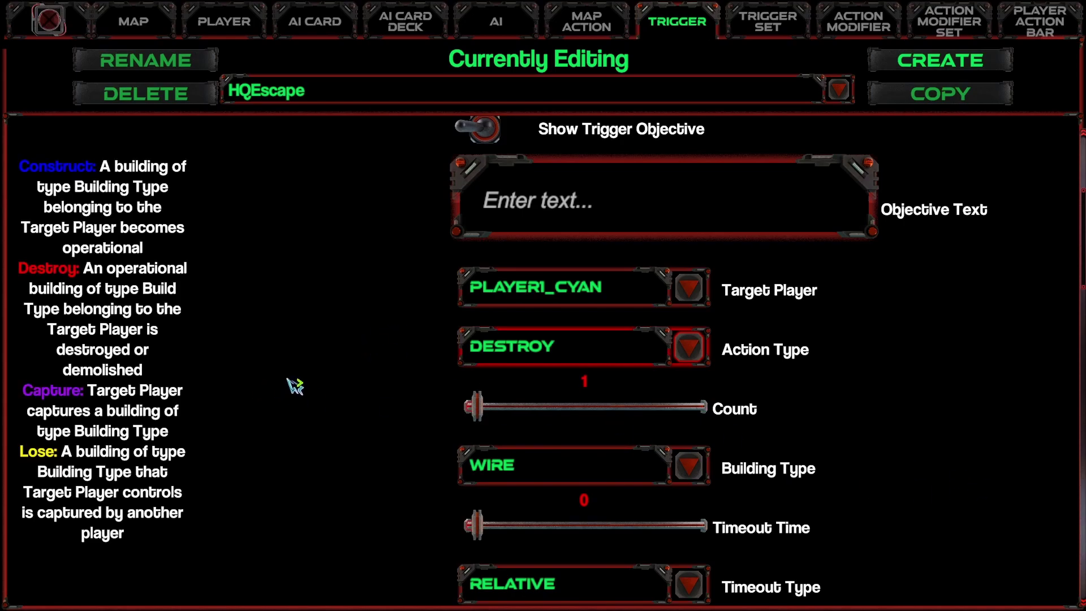
{"action": "scroll", "coordinate": [385, 428], "scroll_direction": "up", "scroll_amount": 3}
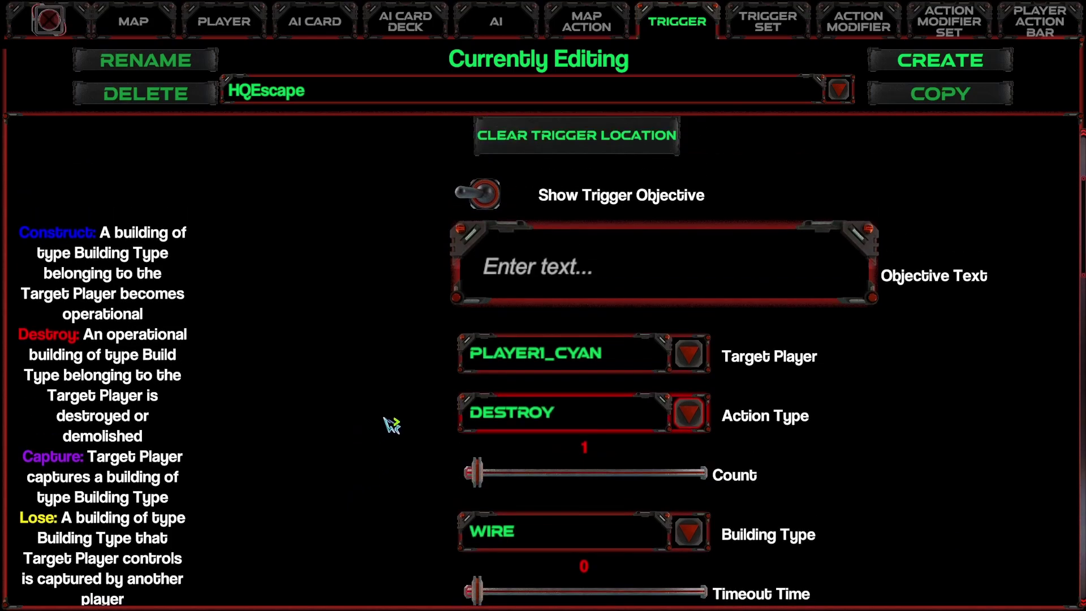
{"action": "scroll", "coordinate": [405, 433], "scroll_direction": "down", "scroll_amount": 8}
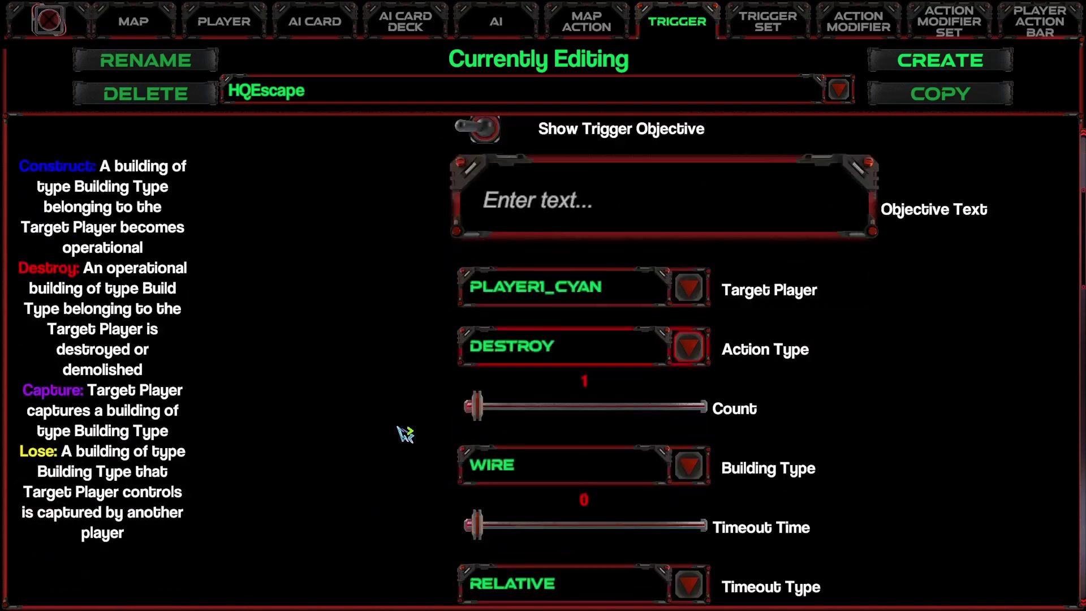
{"action": "scroll", "coordinate": [413, 441], "scroll_direction": "up", "scroll_amount": 3}
{"action": "scroll", "coordinate": [412, 441], "scroll_direction": "up", "scroll_amount": 5}
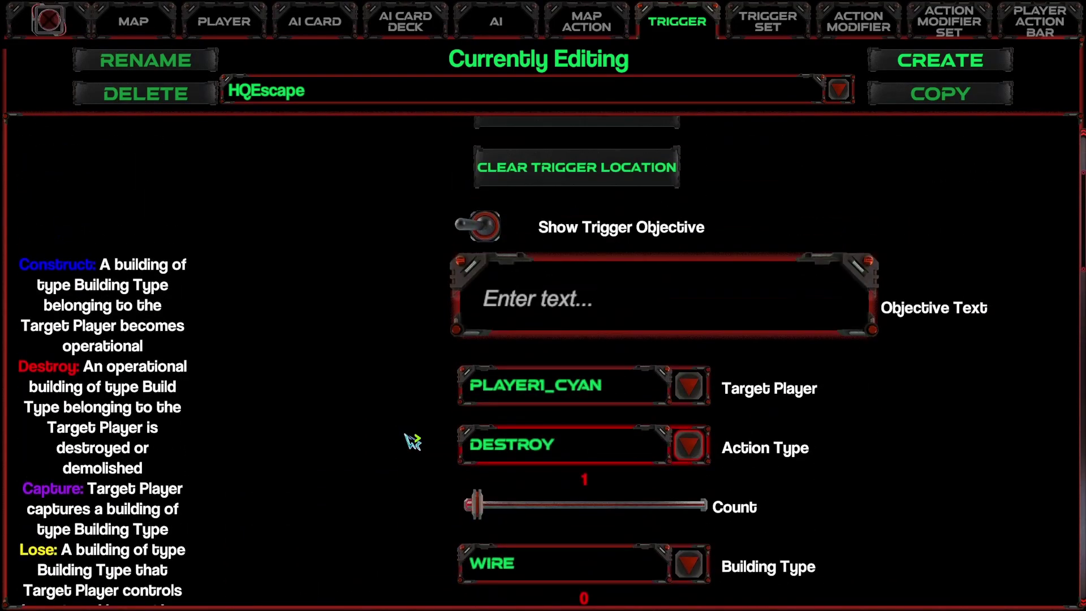
{"action": "scroll", "coordinate": [413, 441], "scroll_direction": "down", "scroll_amount": 2}
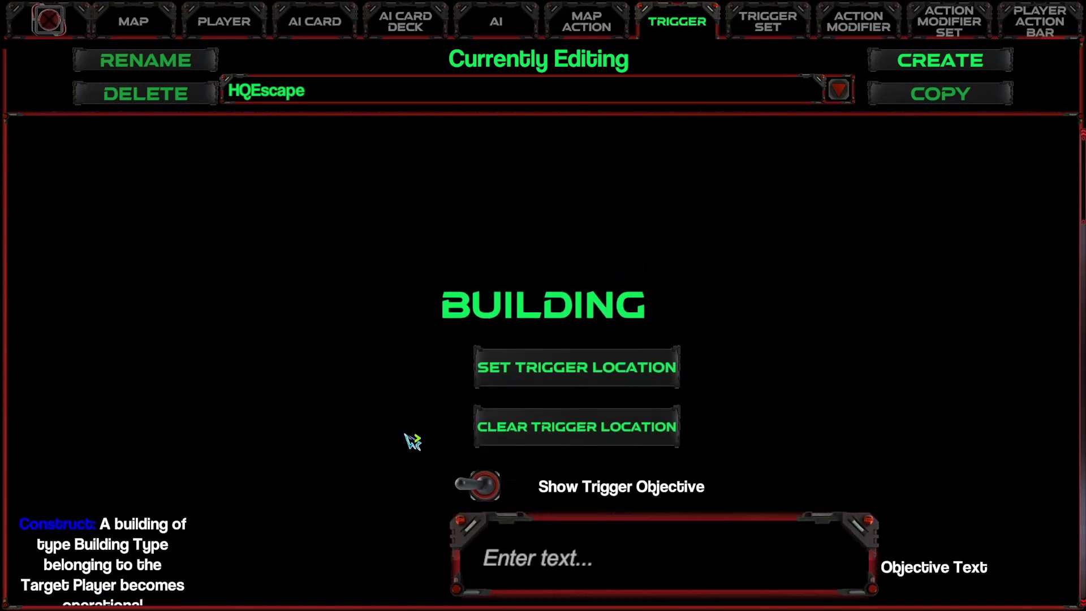
{"action": "scroll", "coordinate": [413, 441], "scroll_direction": "down", "scroll_amount": 10}
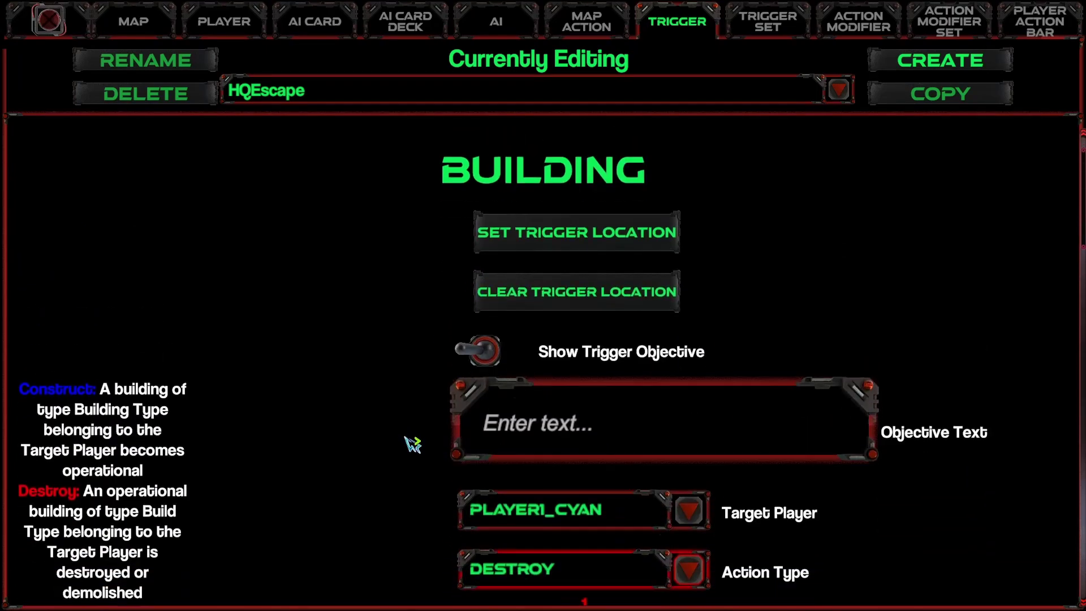
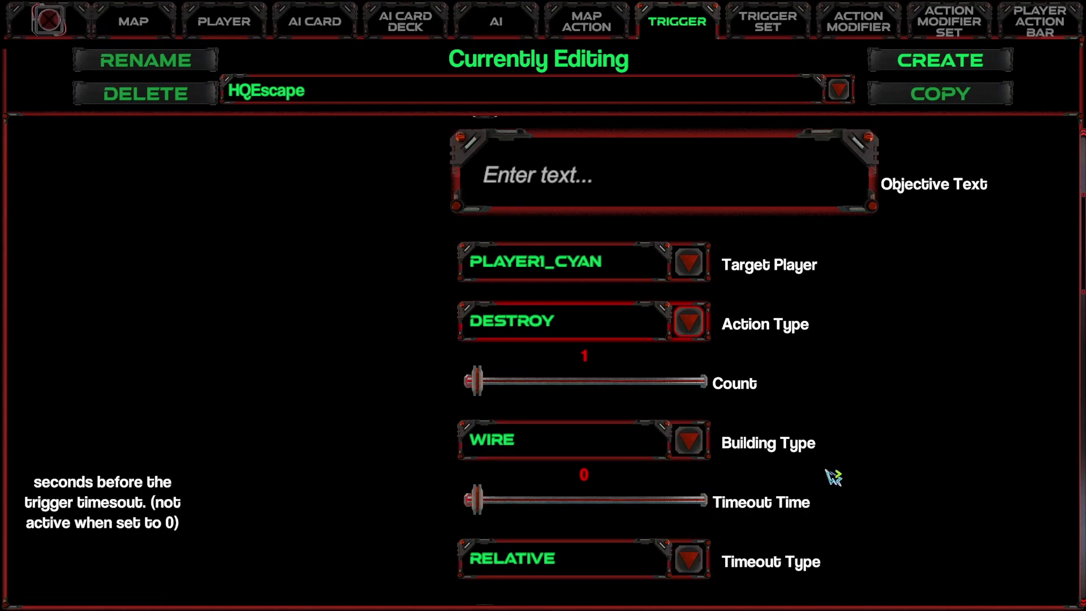
Set the HQEscape trigger's action type to Construct.
{"action": "scroll", "coordinate": [794, 449], "scroll_direction": "down", "scroll_amount": 2}
{"action": "scroll", "coordinate": [788, 444], "scroll_direction": "down", "scroll_amount": 2}
{"action": "scroll", "coordinate": [676, 436], "scroll_direction": "up", "scroll_amount": 3}
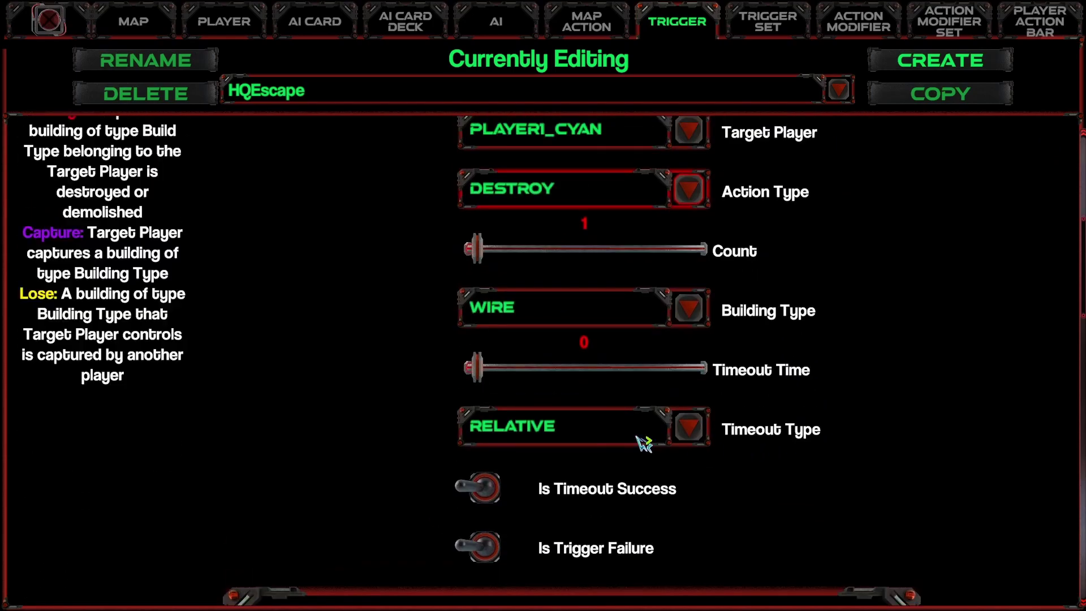
{"action": "scroll", "coordinate": [966, 301], "scroll_direction": "up", "scroll_amount": 8}
{"action": "scroll", "coordinate": [875, 303], "scroll_direction": "down", "scroll_amount": 6}
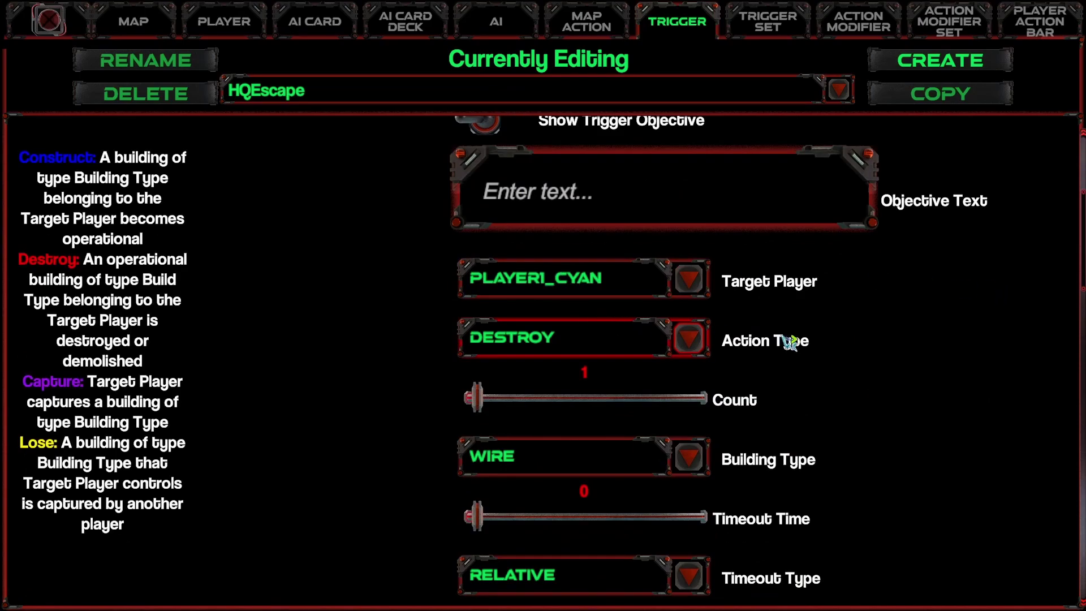
{"action": "left_click", "coordinate": [640, 355]}
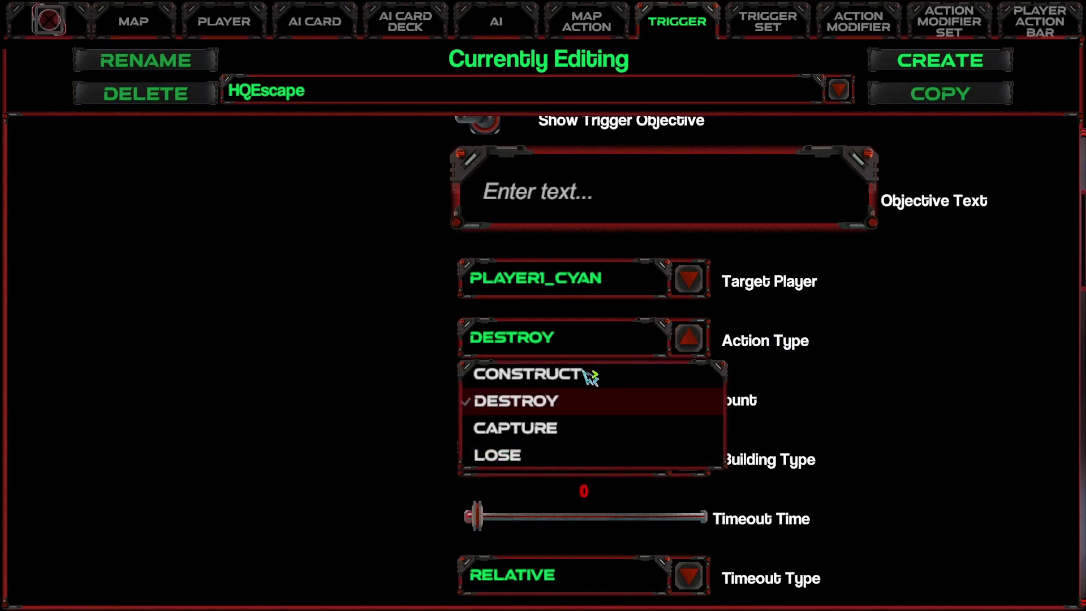
{"action": "left_click", "coordinate": [565, 375]}
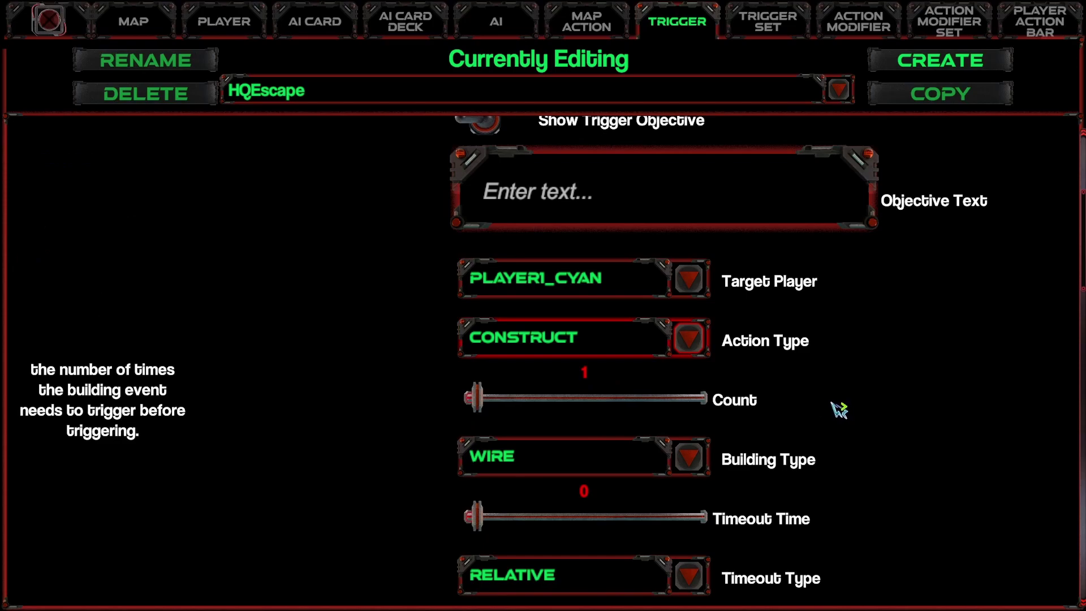
Mark a rectangular trigger location for HQEscape on the open floor around the north ends of the two walls, and return to the map.
{"action": "scroll", "coordinate": [839, 410], "scroll_direction": "down", "scroll_amount": 1}
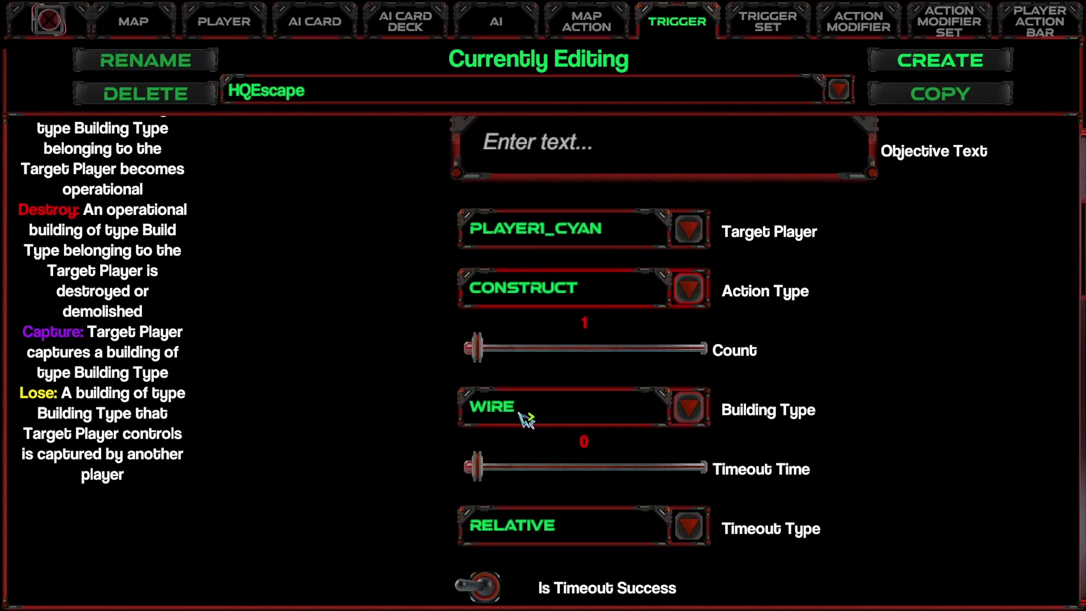
{"action": "scroll", "coordinate": [526, 421], "scroll_direction": "down", "scroll_amount": 5}
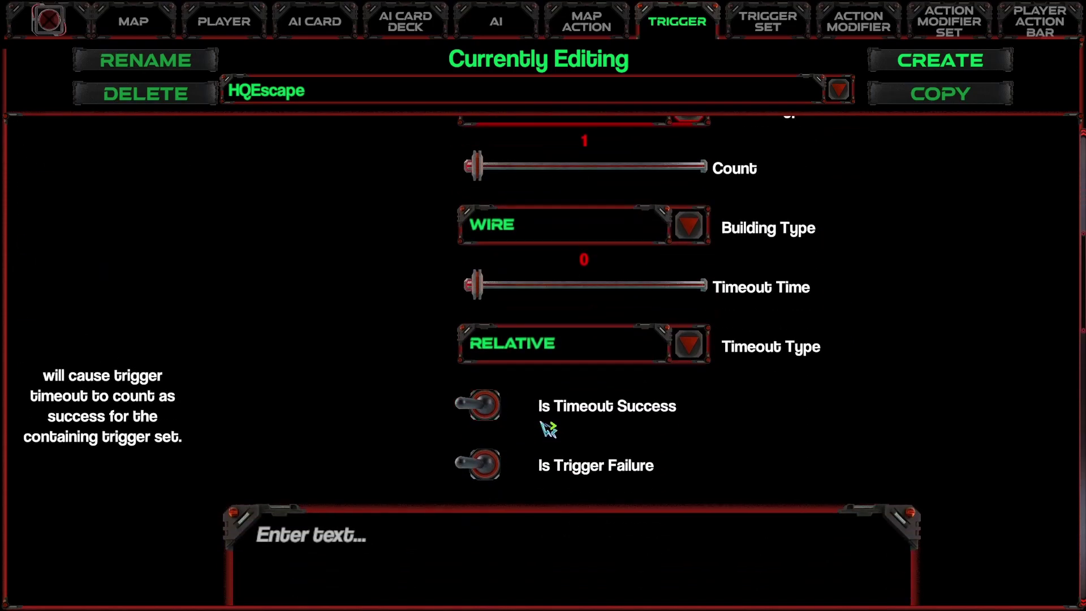
{"action": "scroll", "coordinate": [569, 434], "scroll_direction": "up", "scroll_amount": 9}
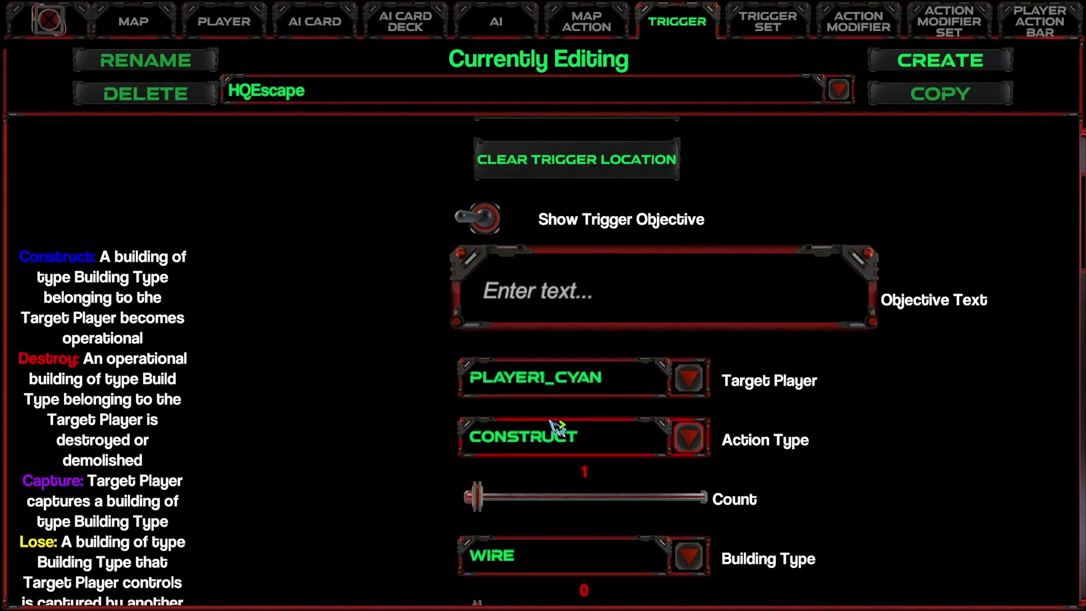
{"action": "scroll", "coordinate": [556, 424], "scroll_direction": "down", "scroll_amount": 4}
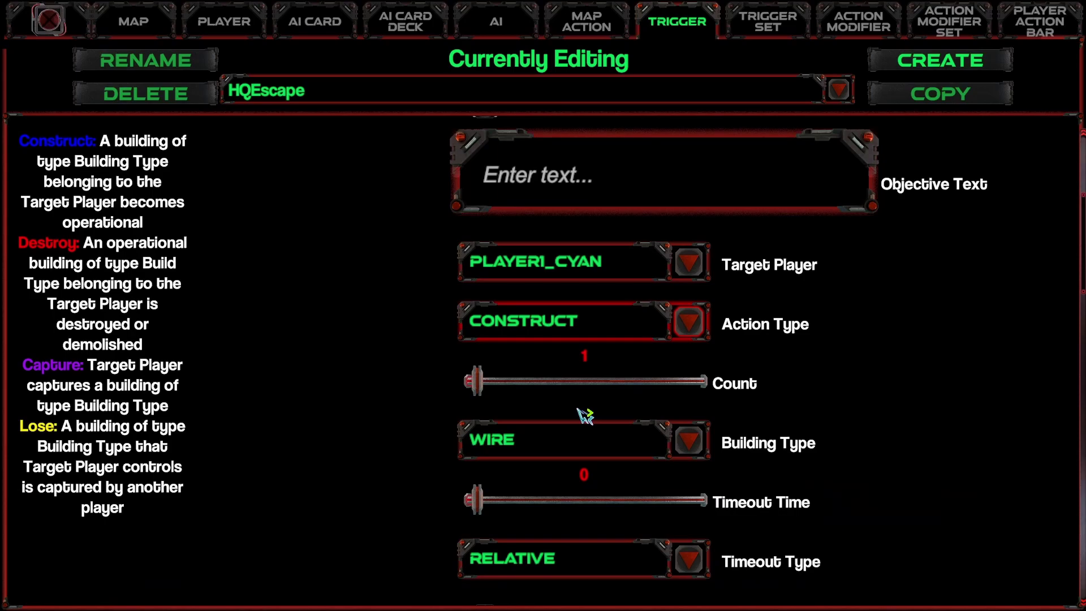
{"action": "scroll", "coordinate": [755, 443], "scroll_direction": "up", "scroll_amount": 5}
{"action": "scroll", "coordinate": [730, 447], "scroll_direction": "up", "scroll_amount": 1}
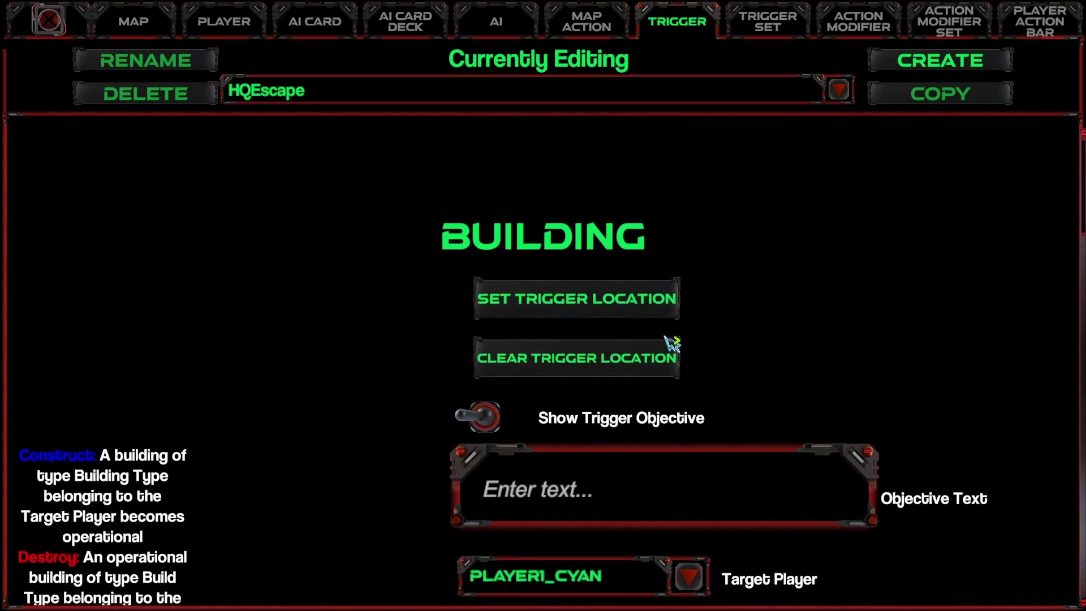
{"action": "left_click", "coordinate": [585, 306]}
{"action": "mouse_move", "coordinate": [650, 2]}
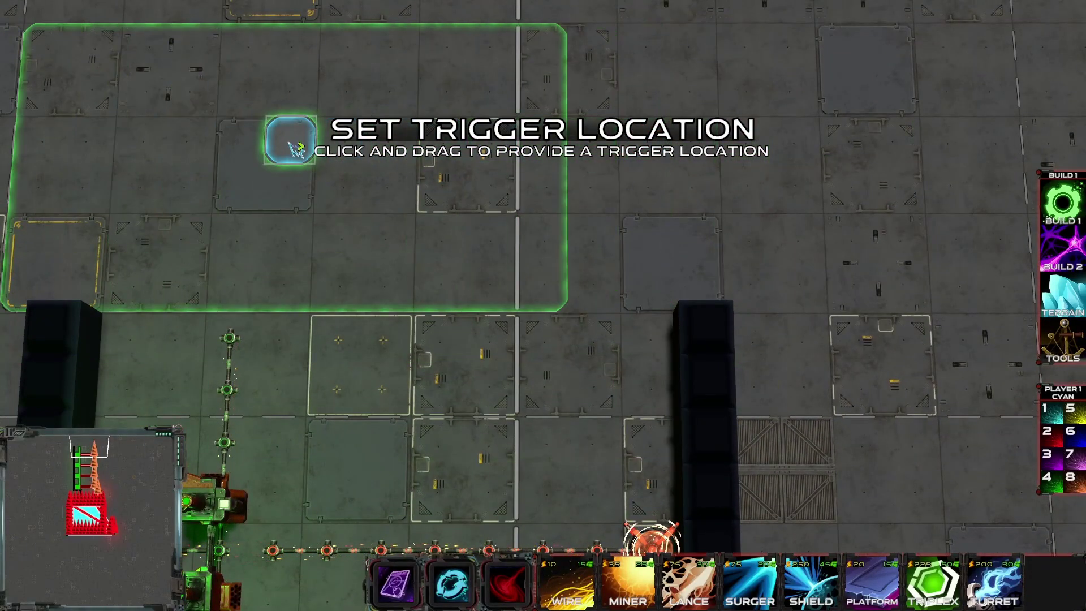
{"action": "left_click_drag", "start_coordinate": [300, 157], "coordinate": [651, 395]}
{"action": "left_click", "coordinate": [148, 23]}
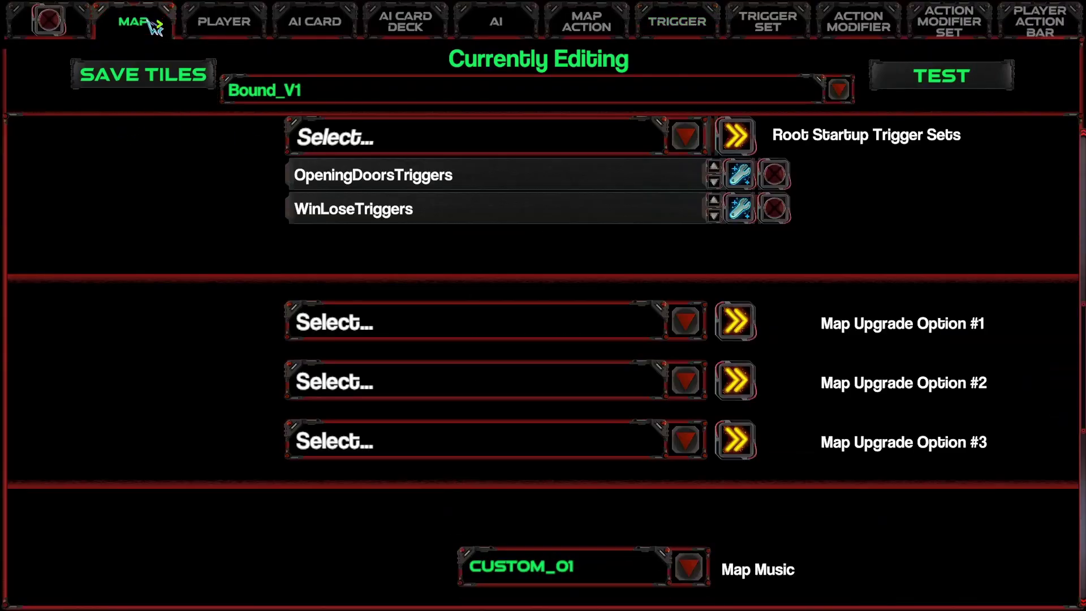
{"action": "left_click", "coordinate": [48, 21]}
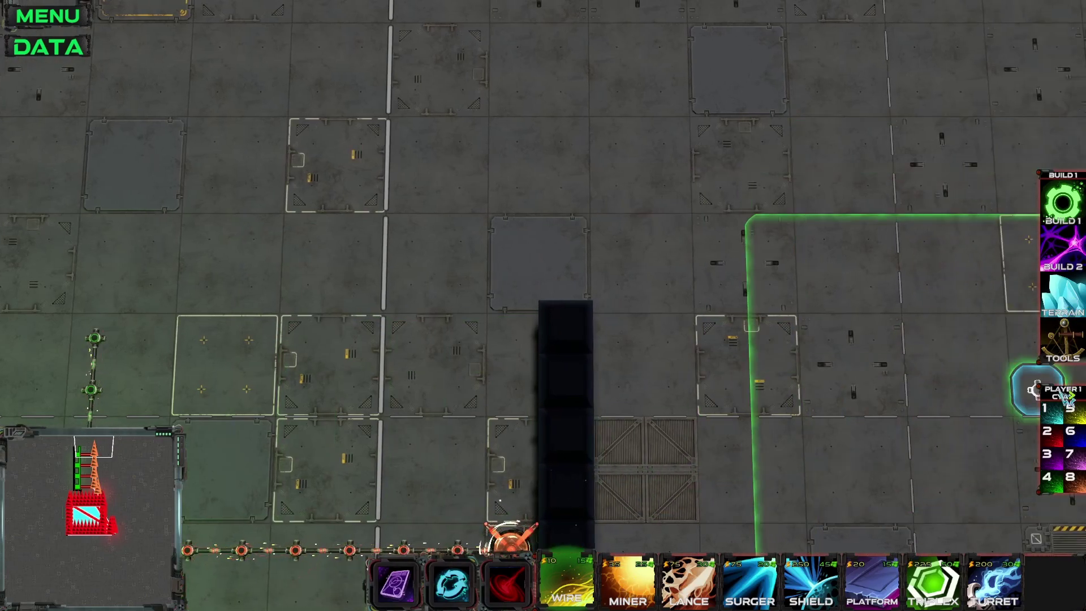
Extend both terrain walls north with Wall tiles and join their ends with a horizontal wall that closes off the corridor.
{"action": "left_click", "coordinate": [1067, 276]}
{"action": "left_click", "coordinate": [1063, 291]}
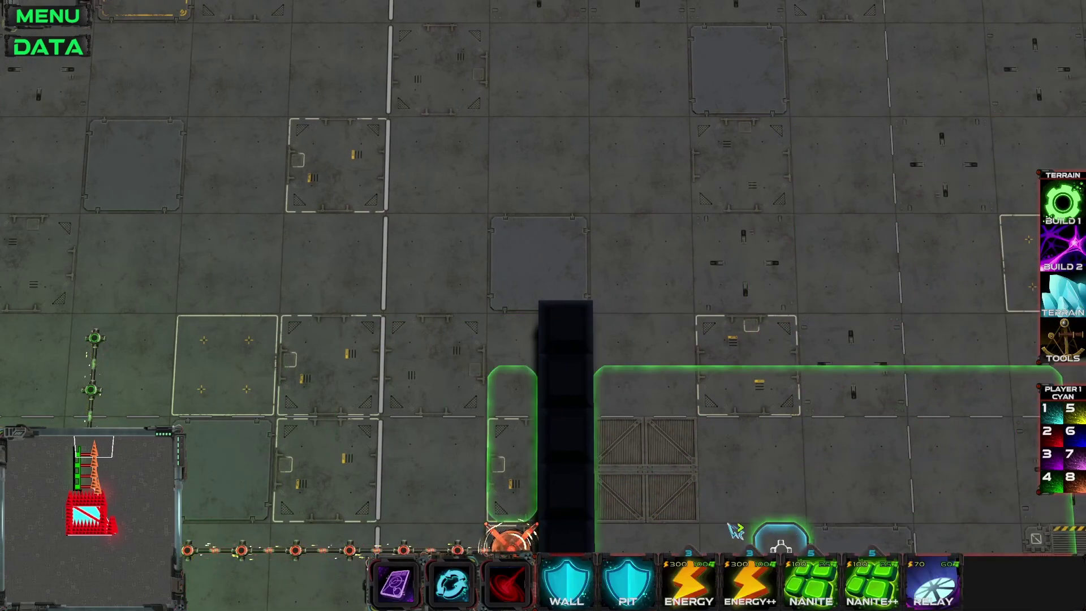
{"action": "left_click_drag", "start_coordinate": [576, 219], "coordinate": [566, 5]}
{"action": "key", "text": "a"}
{"action": "left_click_drag", "start_coordinate": [264, 286], "coordinate": [315, 64]}
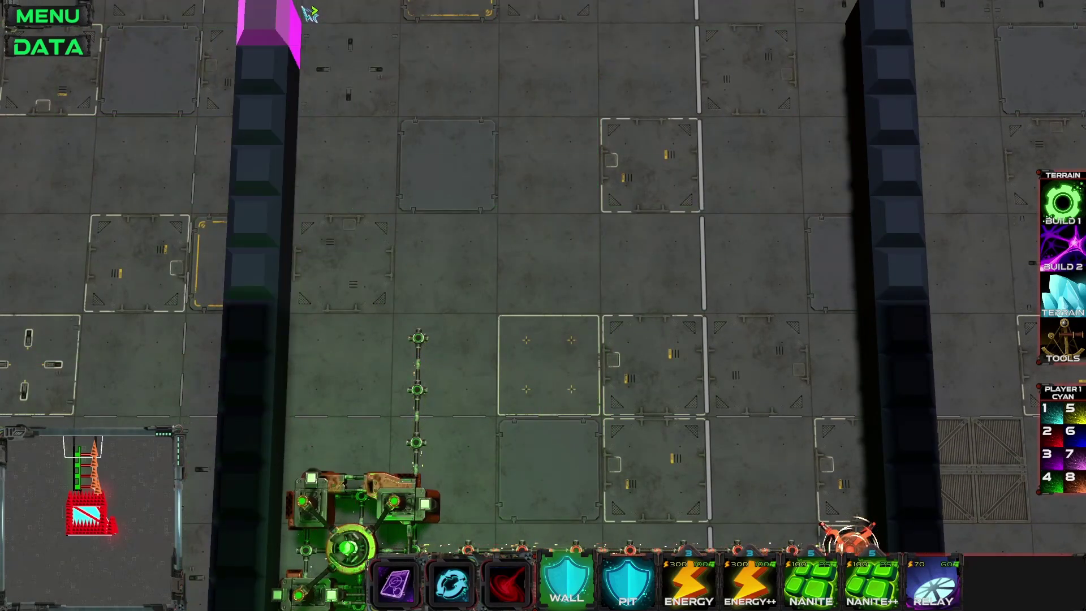
{"action": "left_click_drag", "start_coordinate": [339, 29], "coordinate": [828, 27]}
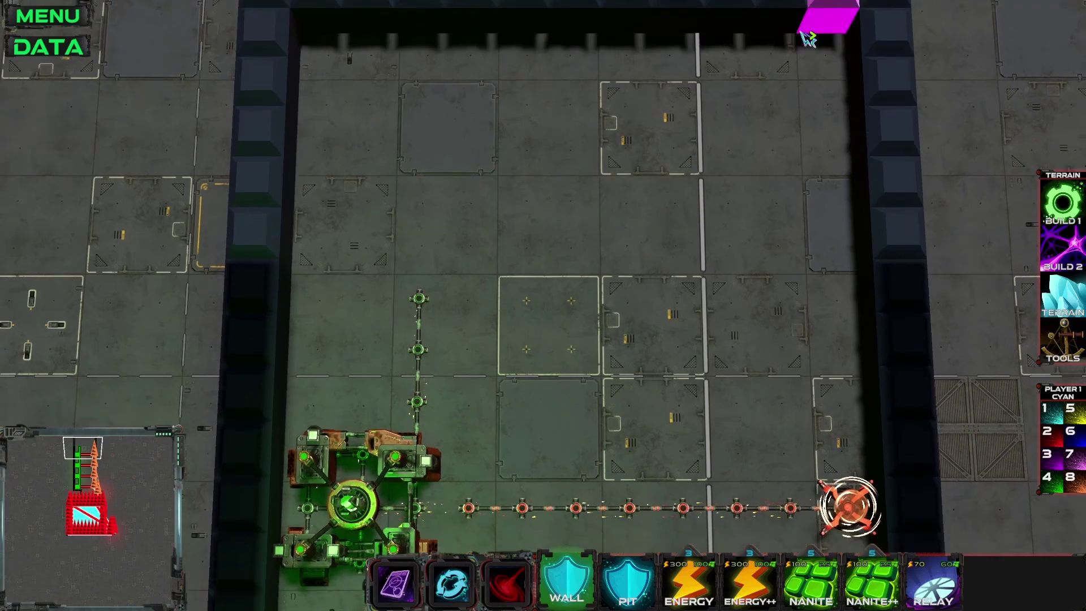
Inspect the enclosed corridor from its closed north end down to the headquarters area and its surrounding relays.
{"action": "key", "text": "s"}
{"action": "key", "text": "s"}
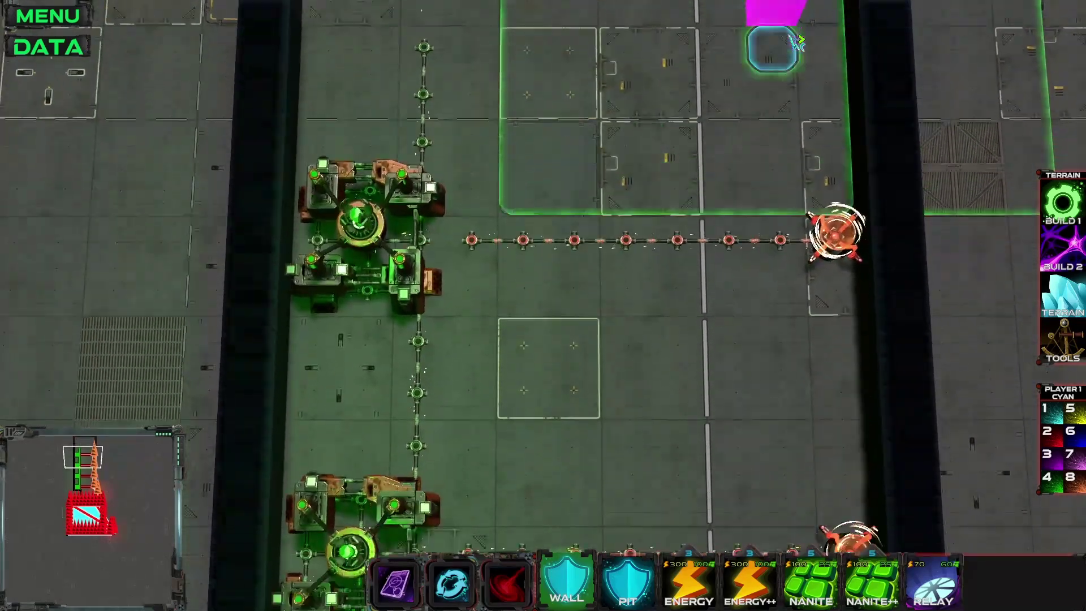
{"action": "key", "text": "d"}
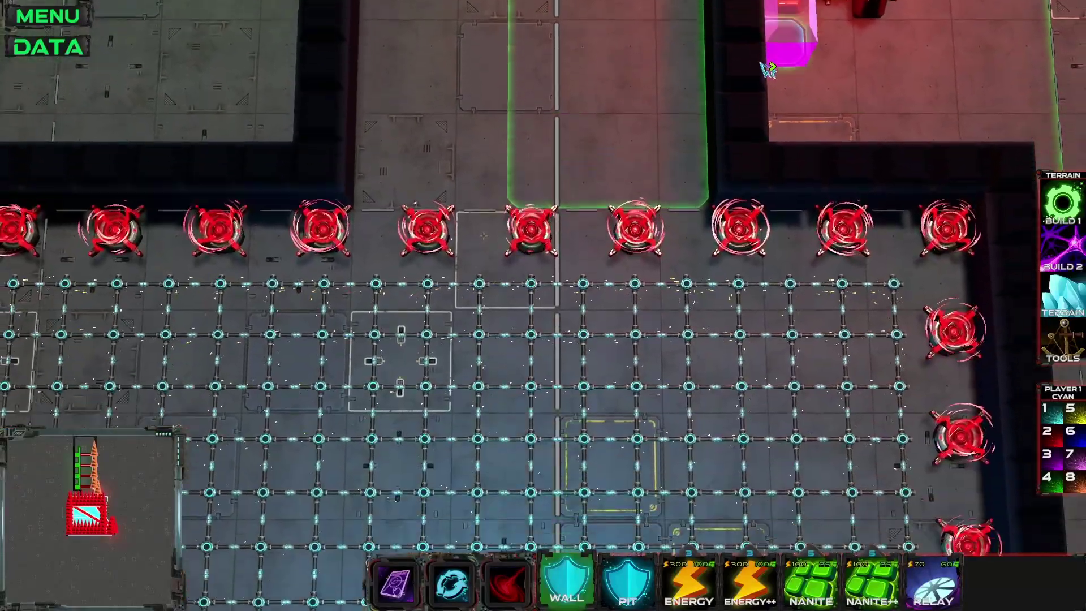
{"action": "key", "text": "s"}
{"action": "key", "text": "w"}
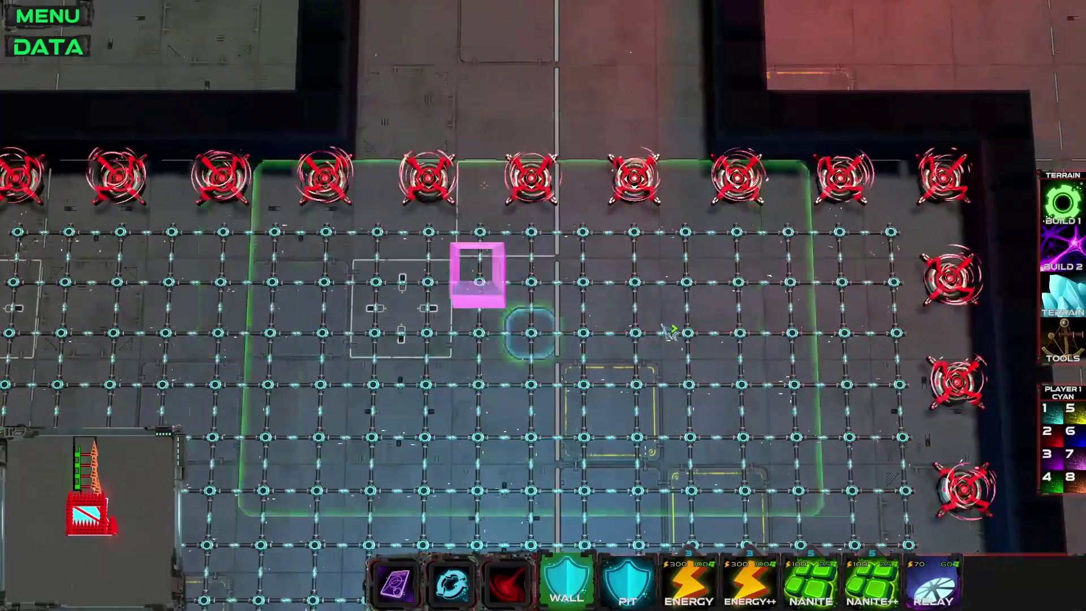
{"action": "key", "text": "s"}
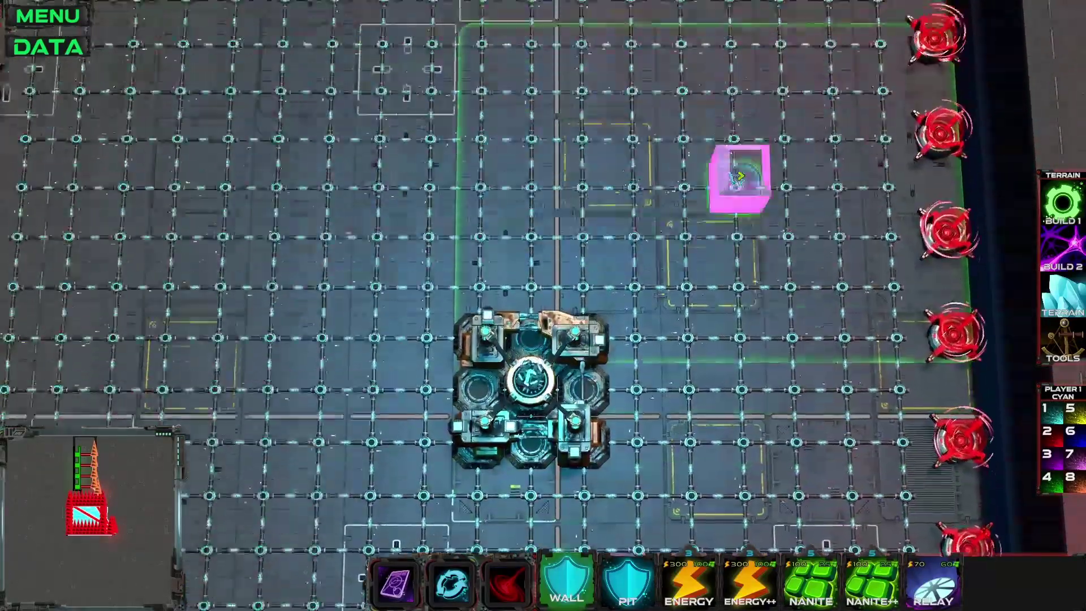
{"action": "key", "text": "w"}
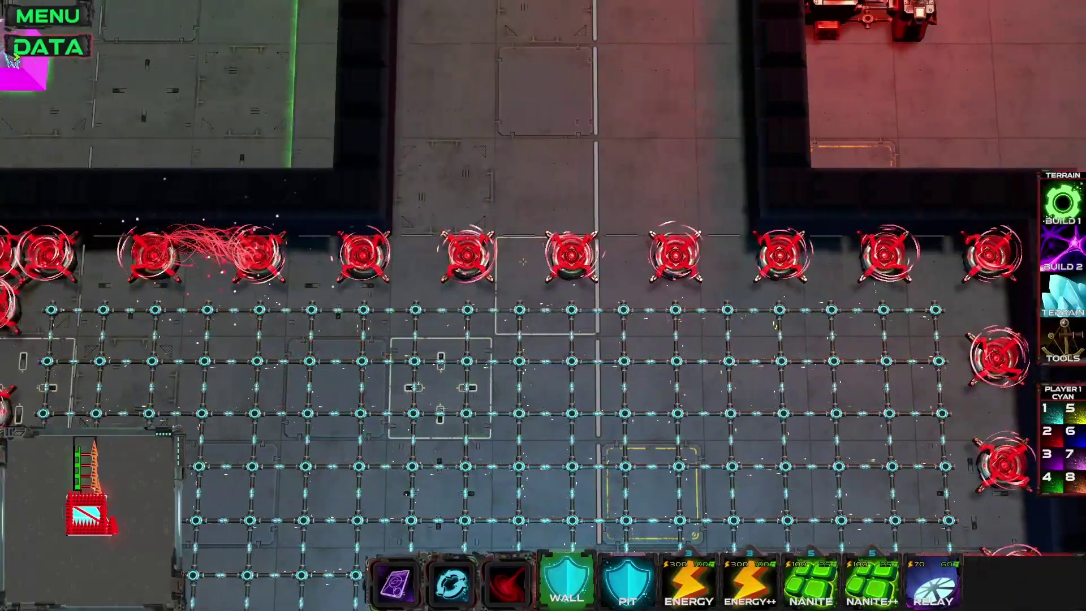
Review the settings of the OpenDoor1 trigger.
{"action": "left_click", "coordinate": [35, 55]}
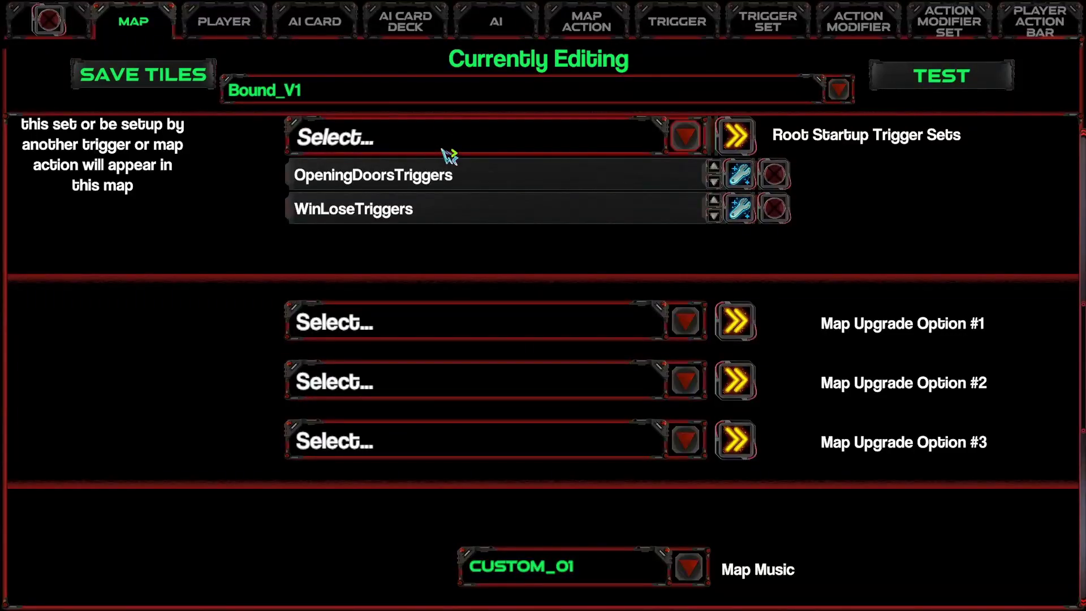
{"action": "left_click", "coordinate": [659, 25]}
{"action": "left_click", "coordinate": [298, 93]}
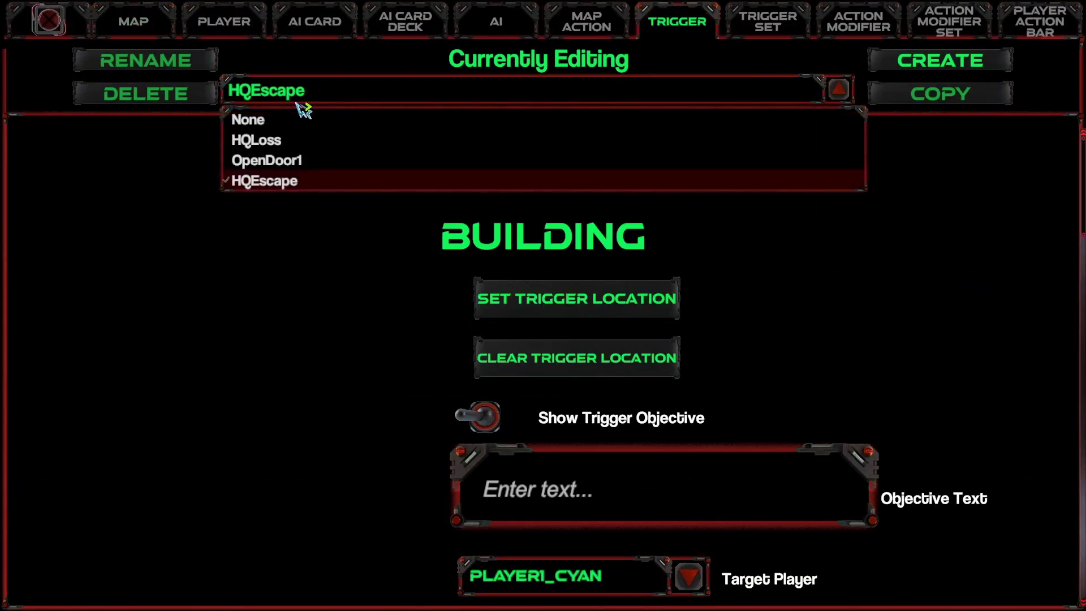
{"action": "left_click", "coordinate": [298, 160]}
{"action": "scroll", "coordinate": [565, 339], "scroll_direction": "down", "scroll_amount": 3}
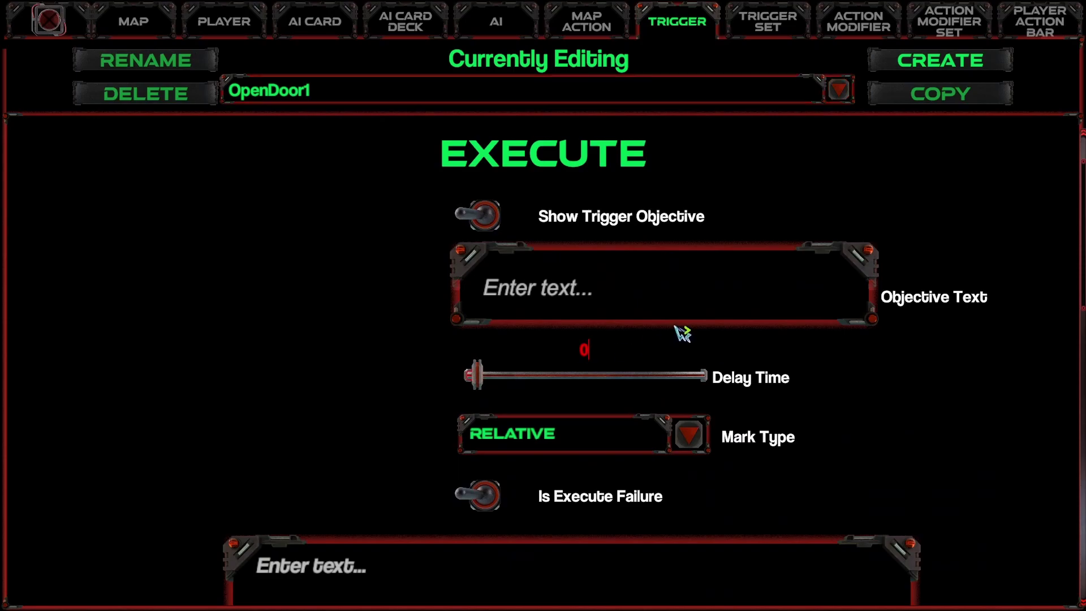
Start a test of the Bound_V1 map and send out the first Surgers around the headquarters.
{"action": "left_click", "coordinate": [153, 20]}
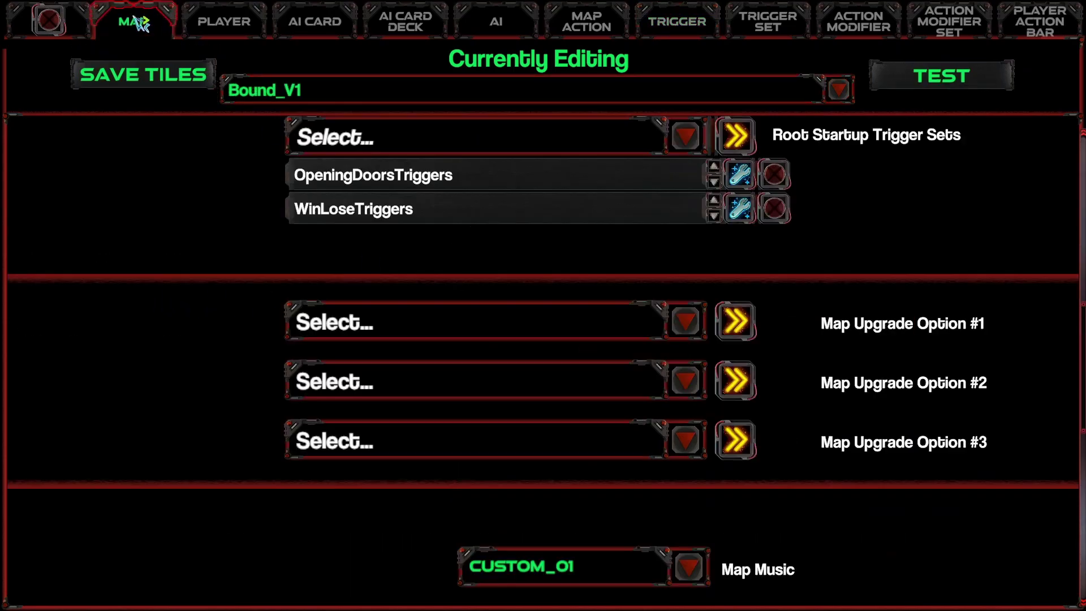
{"action": "left_click", "coordinate": [941, 75]}
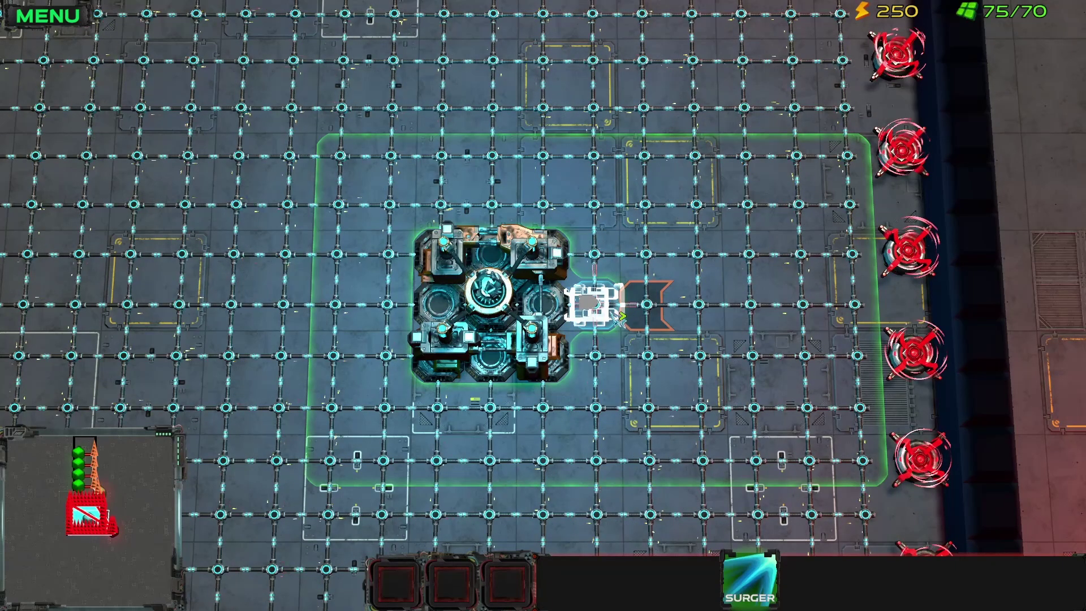
{"action": "right_click", "coordinate": [386, 305]}
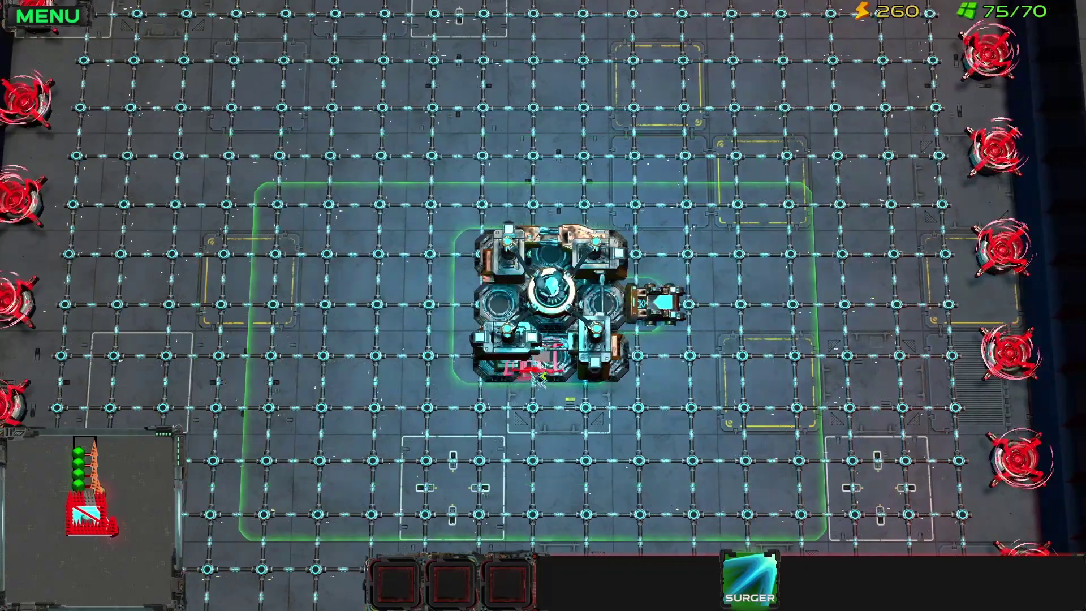
{"action": "key", "text": "w"}
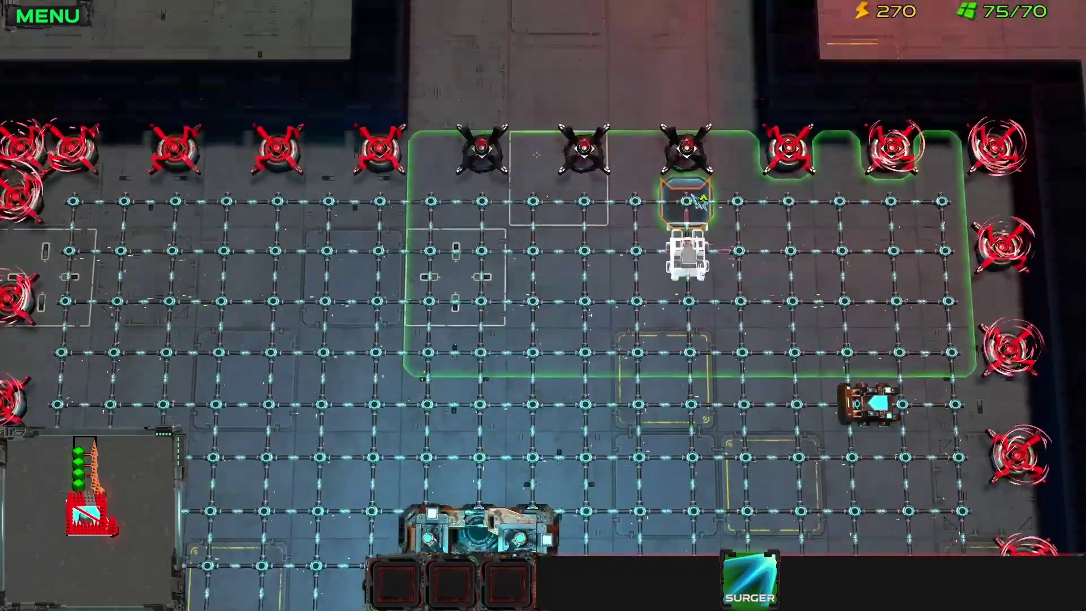
{"action": "key", "text": "s"}
{"action": "key", "text": "w"}
{"action": "key", "text": "s"}
{"action": "key", "text": "a"}
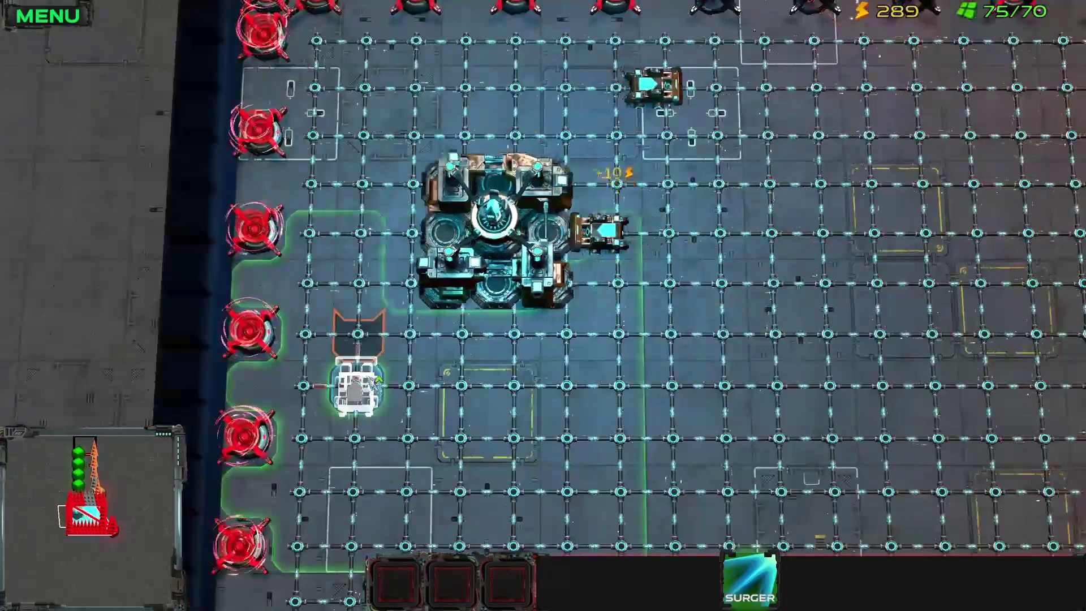
Relocate the headquarters north in stages toward the corridor entrance while sending out more Surgers.
{"action": "left_click", "coordinate": [376, 382]}
{"action": "left_click", "coordinate": [513, 39]}
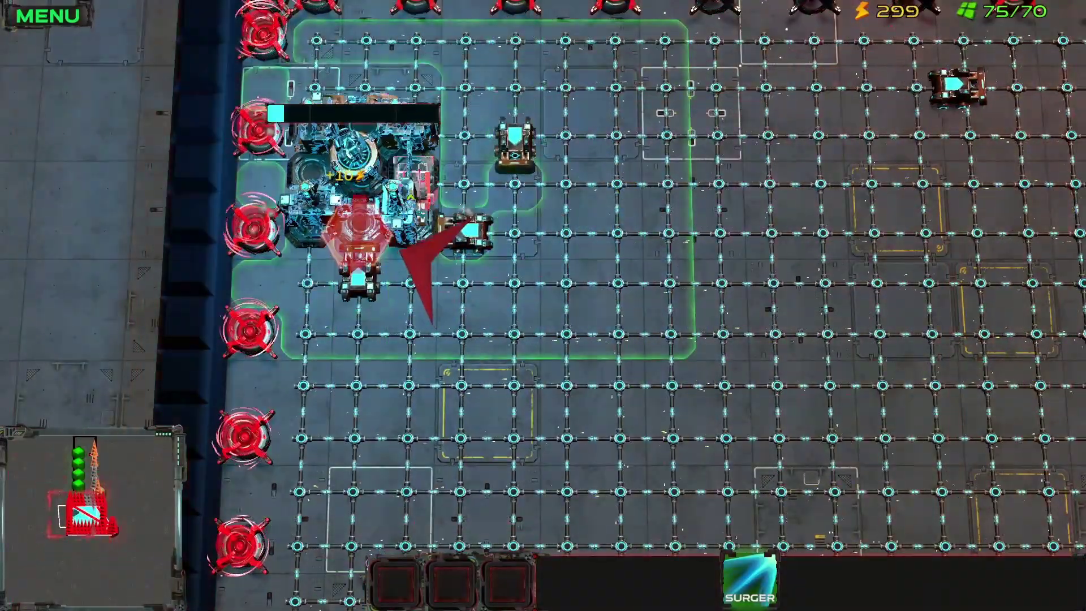
{"action": "key", "text": "w"}
{"action": "left_click_drag", "start_coordinate": [259, 215], "coordinate": [667, 218]}
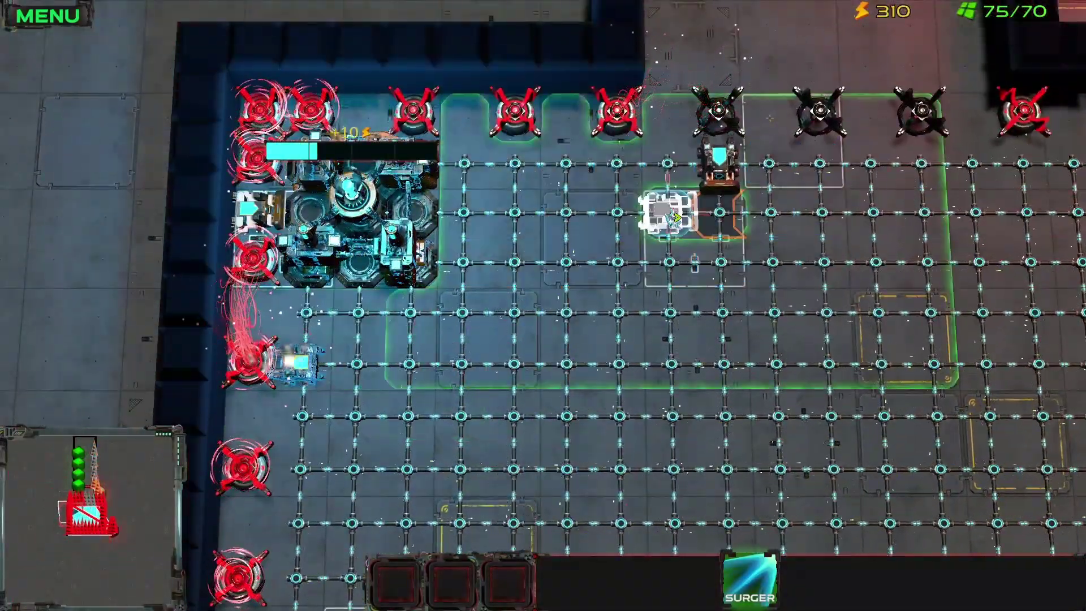
{"action": "key", "text": "d"}
{"action": "key", "text": "w"}
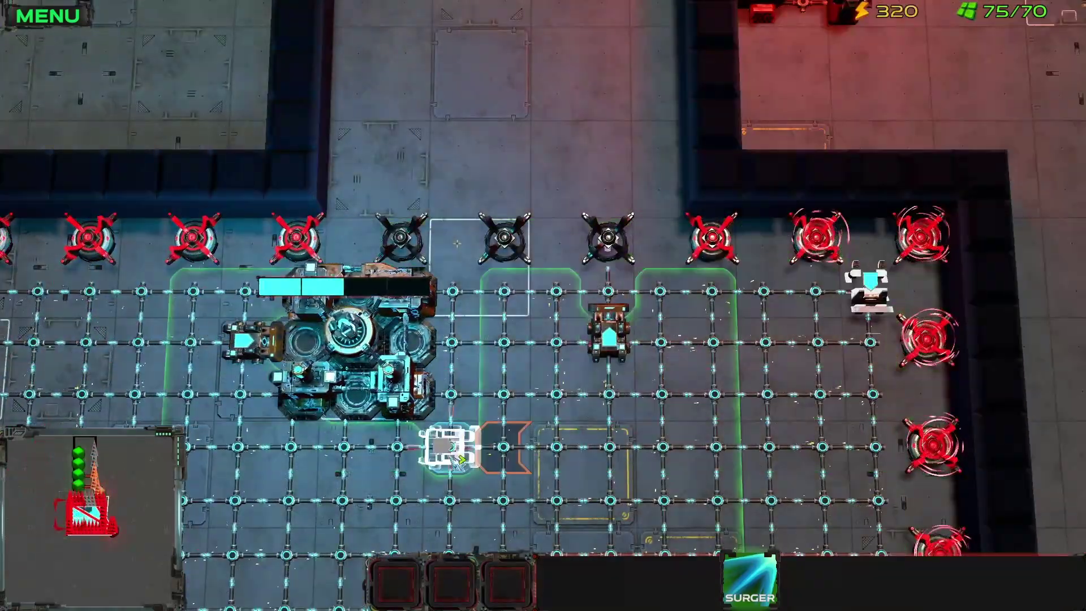
Relocate the headquarters into the corridor and launch Surgers north along a single lane past the green turrets.
{"action": "key", "text": "w"}
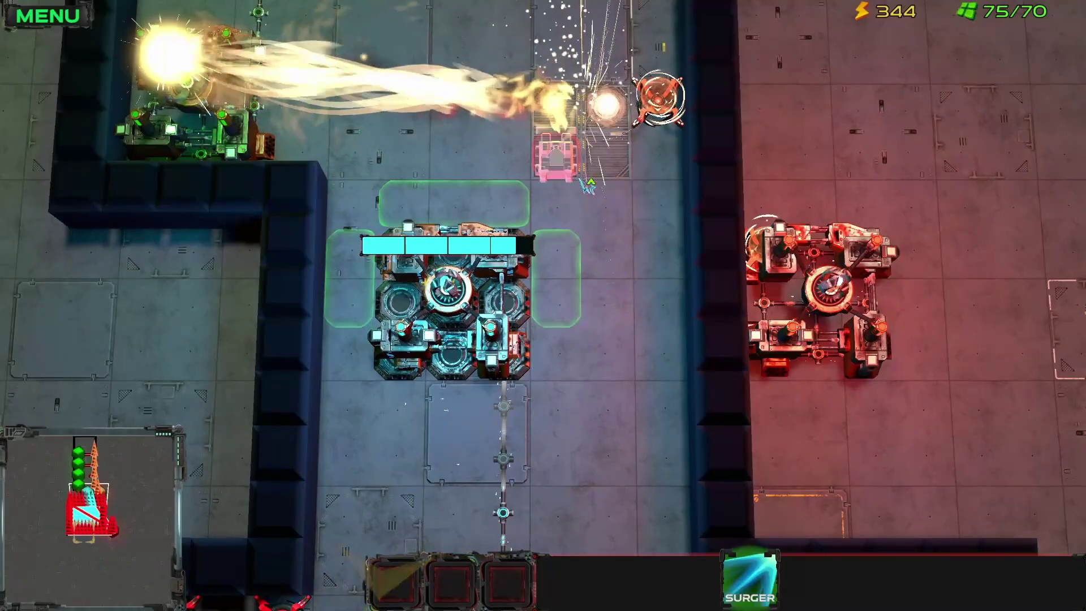
{"action": "key", "text": "w"}
{"action": "left_click_drag", "start_coordinate": [523, 201], "coordinate": [536, 157]}
{"action": "left_click_drag", "start_coordinate": [537, 71], "coordinate": [531, 102]}
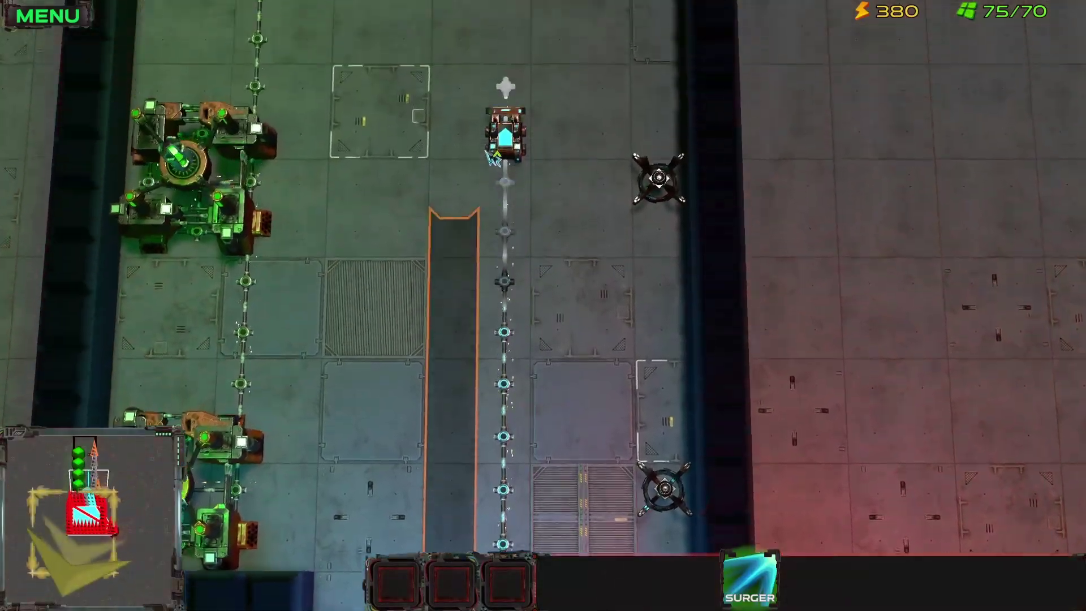
{"action": "key", "text": "s"}
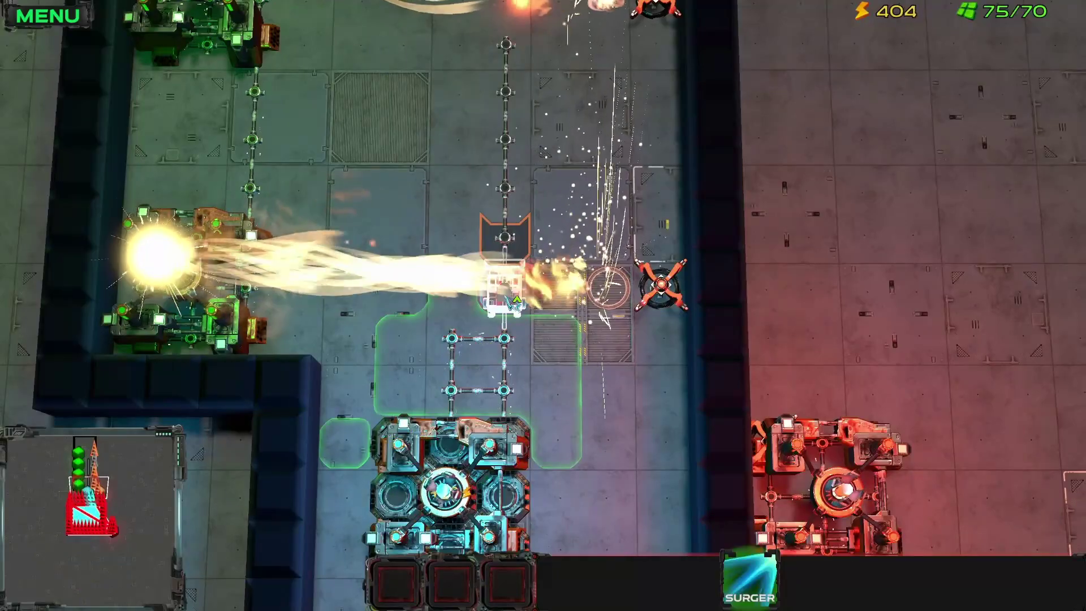
{"action": "key", "text": "w"}
{"action": "key", "text": "s"}
{"action": "key", "text": "w"}
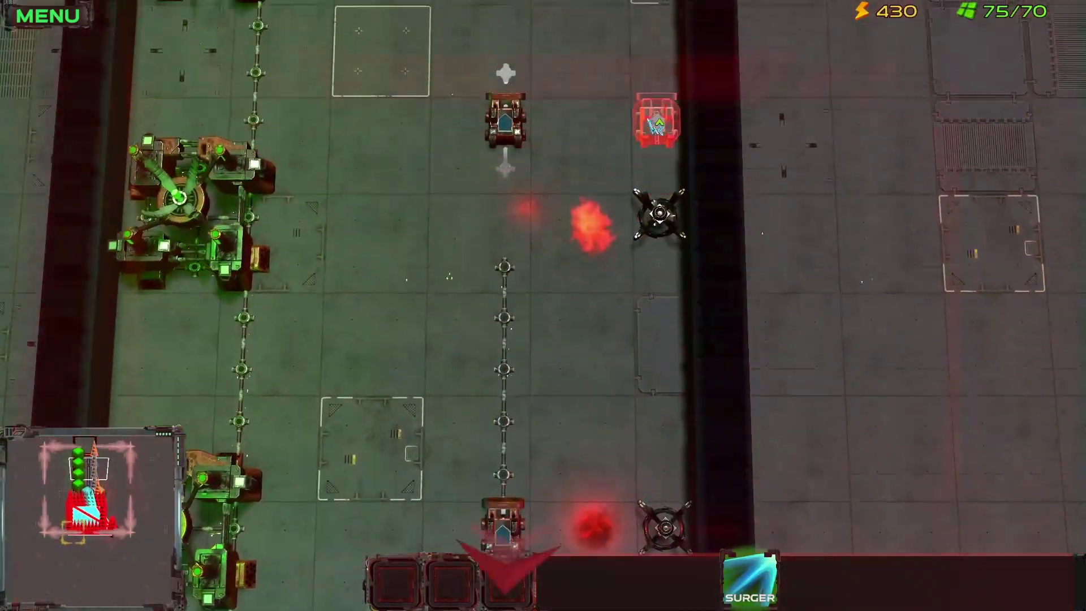
Launch five side-by-side lanes of Surgers from above the headquarters to the corridor's closed north end.
{"action": "key", "text": "s"}
{"action": "key", "text": "a"}
{"action": "key", "text": "s"}
{"action": "key", "text": "a"}
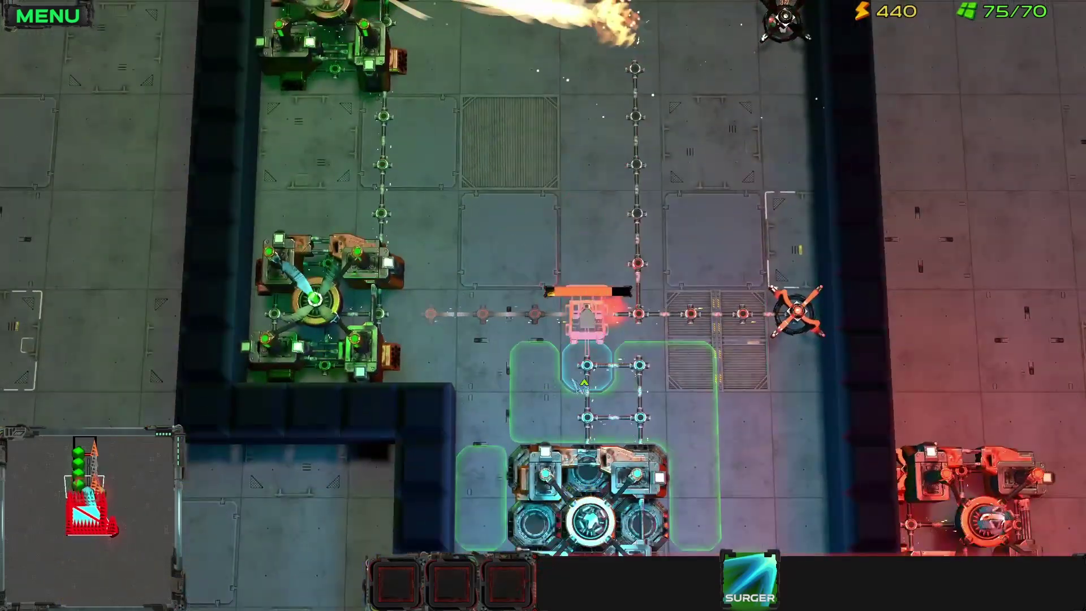
{"action": "key", "text": "w"}
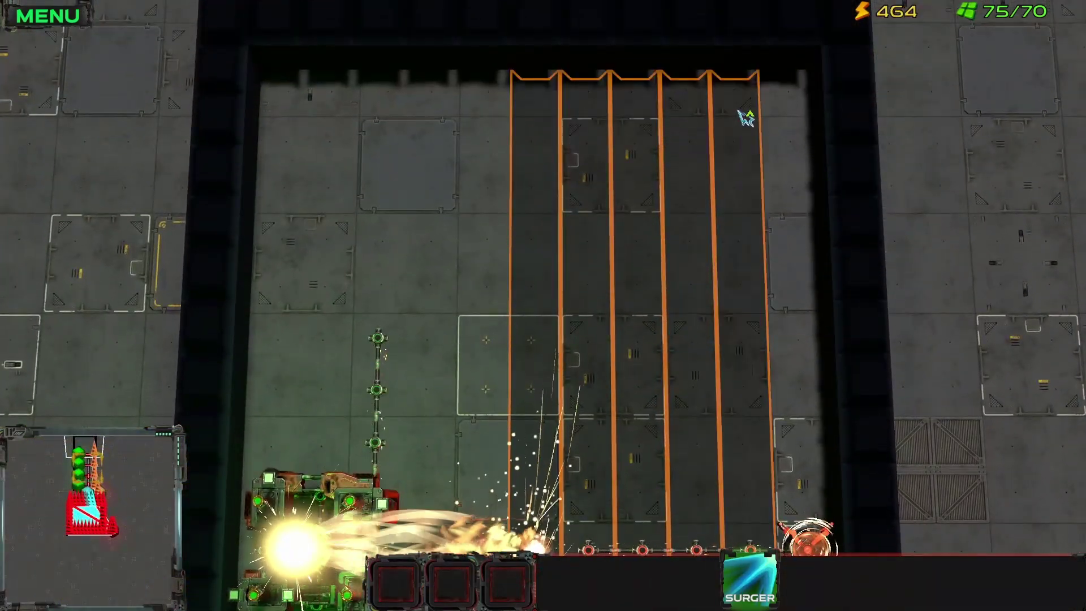
Follow the Surgers' advance under turret fire and launch another five-lane wave toward the corridor's north end.
{"action": "key", "text": "s"}
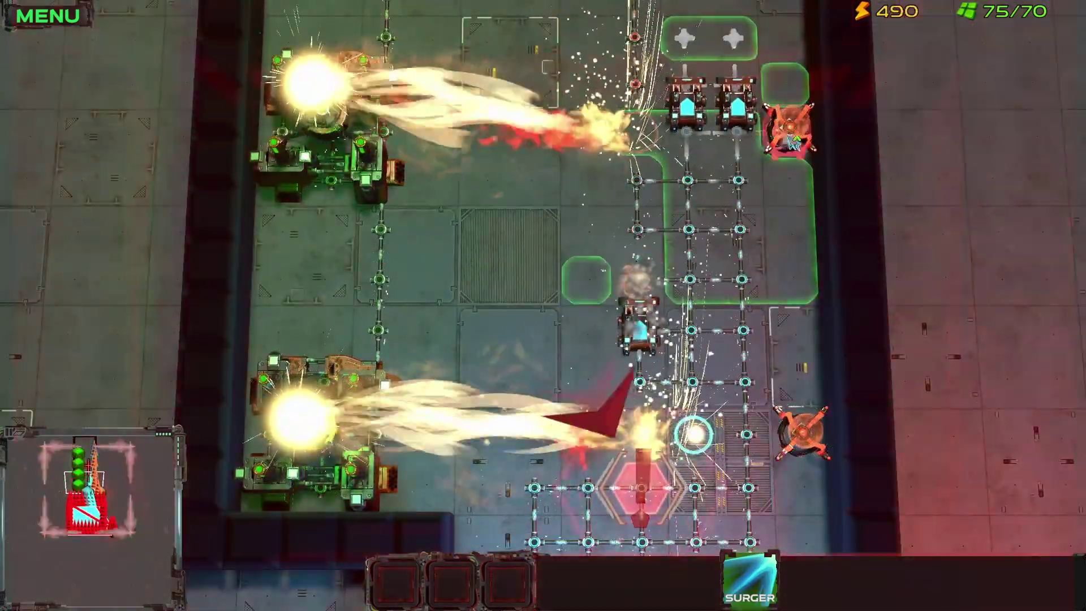
{"action": "key", "text": "s"}
{"action": "key", "text": "d"}
{"action": "key", "text": "w"}
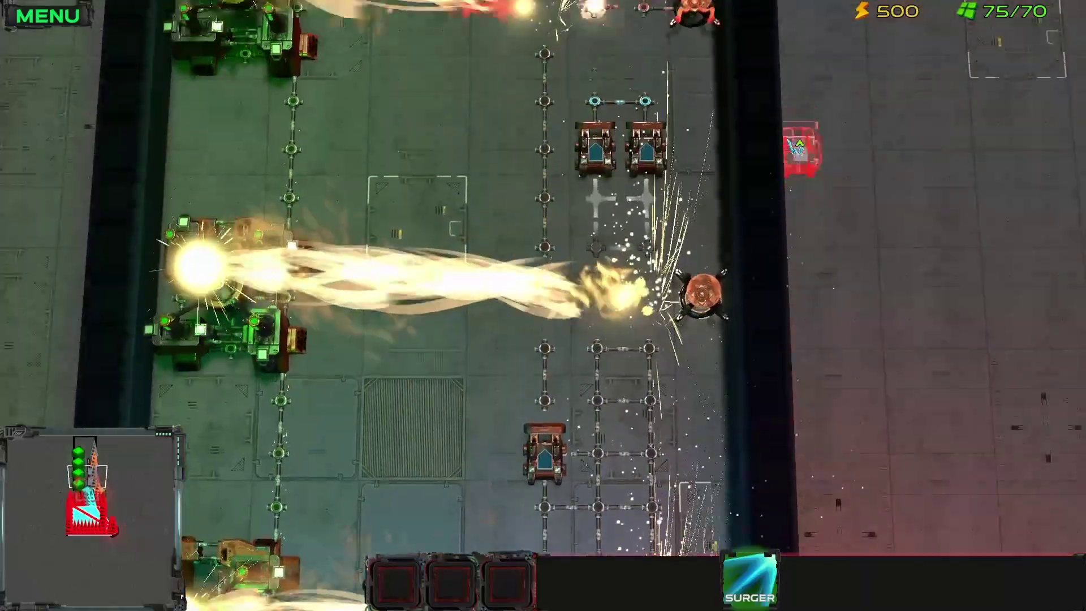
{"action": "key", "text": "s"}
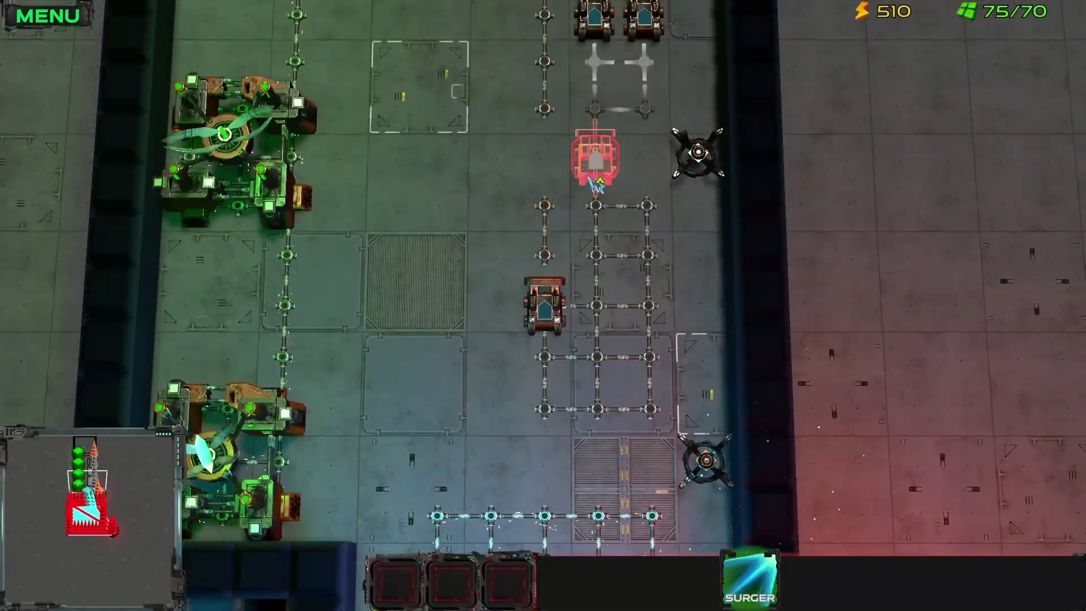
{"action": "key", "text": "s"}
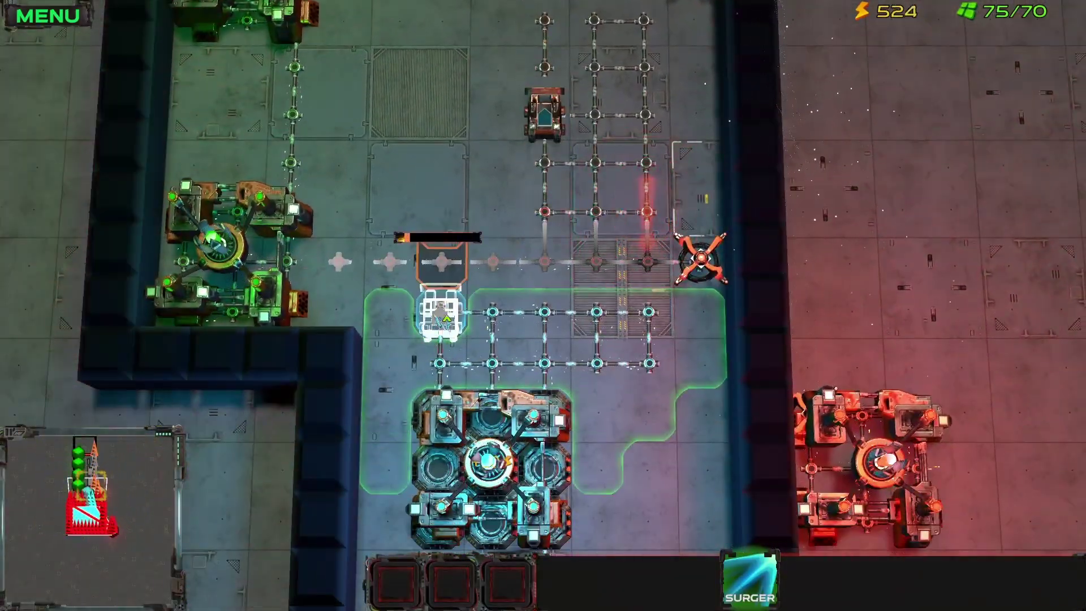
{"action": "key", "text": "w"}
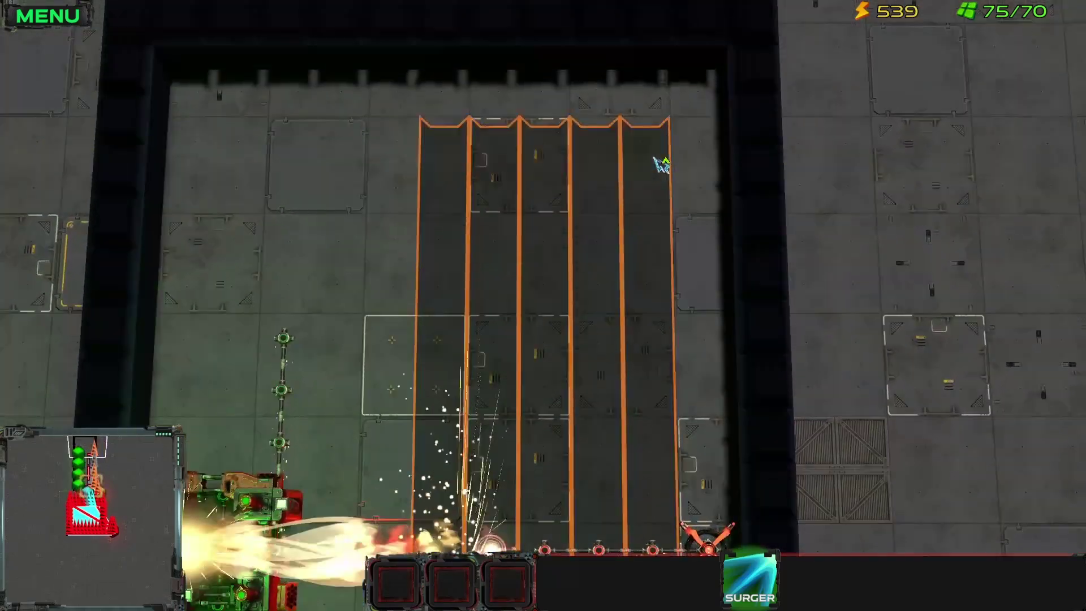
Launch further five-lane and four-lane Surger waves north, and line up a six-wide row above the headquarters.
{"action": "key", "text": "s"}
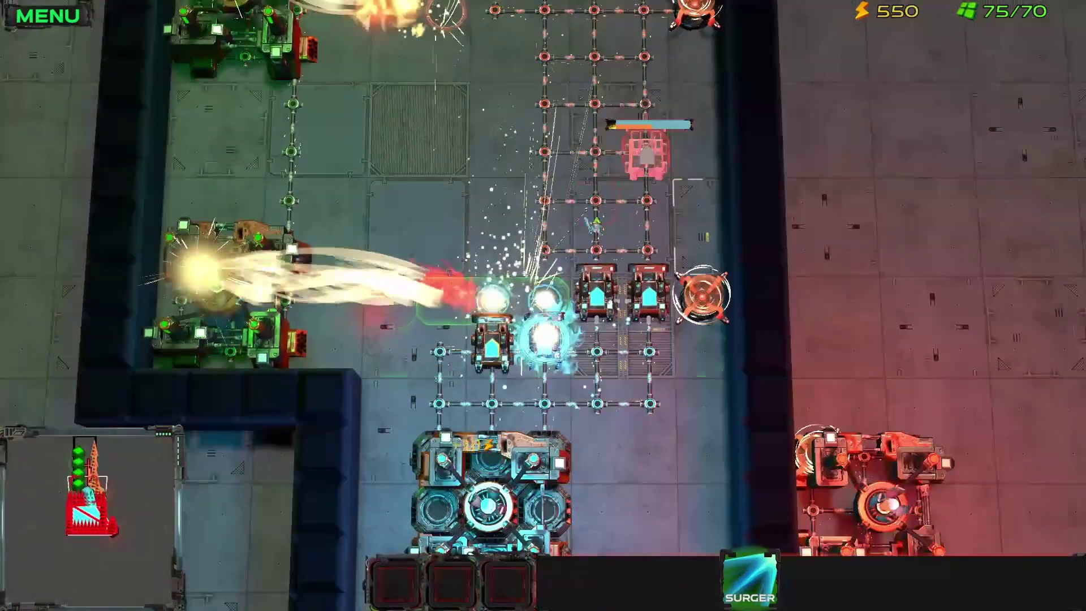
{"action": "key", "text": "s"}
{"action": "key", "text": "w"}
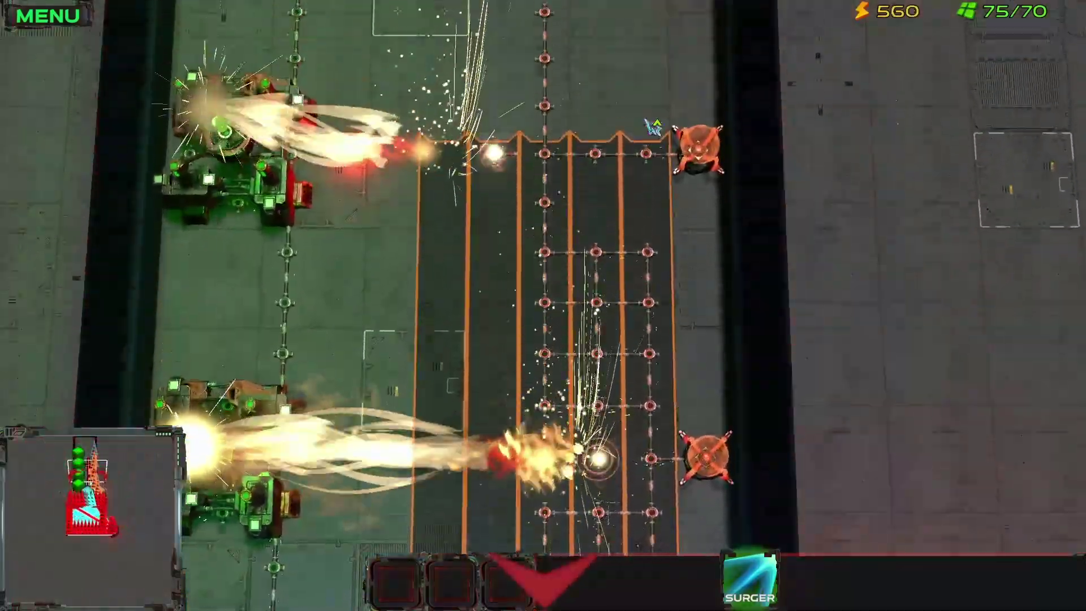
{"action": "key", "text": "s"}
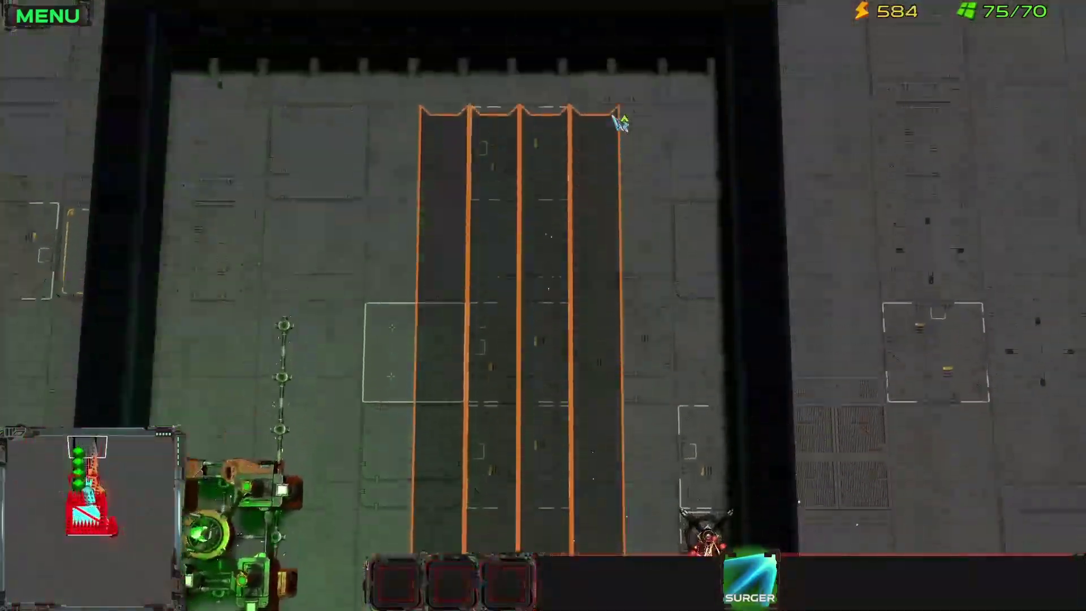
{"action": "key", "text": "s"}
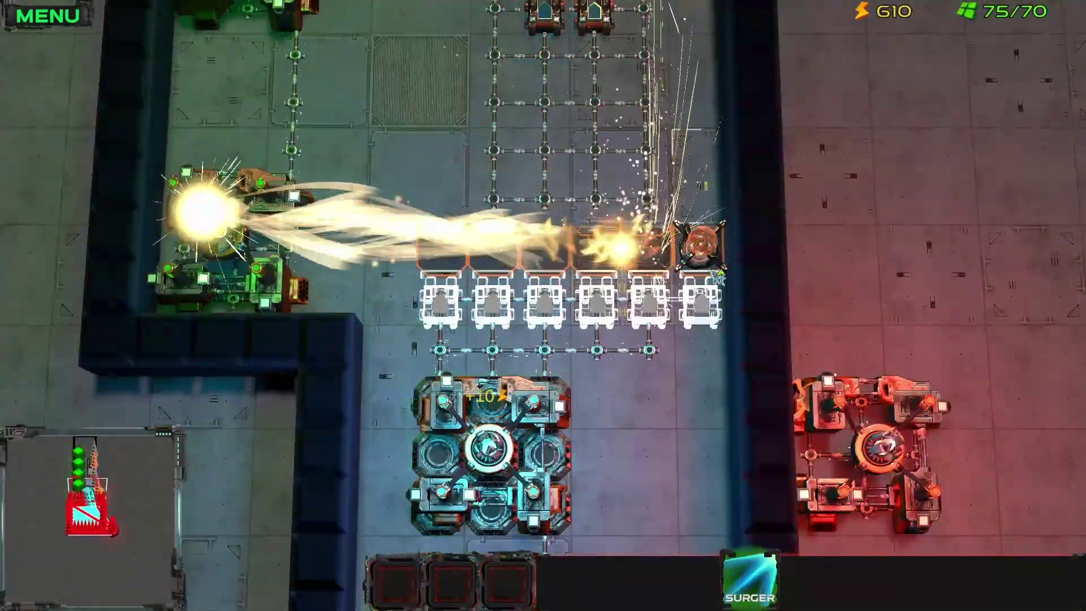
Send the lined-up Surgers north through the corridor and launch another multi-lane wave past the green turrets.
{"action": "key", "text": "w"}
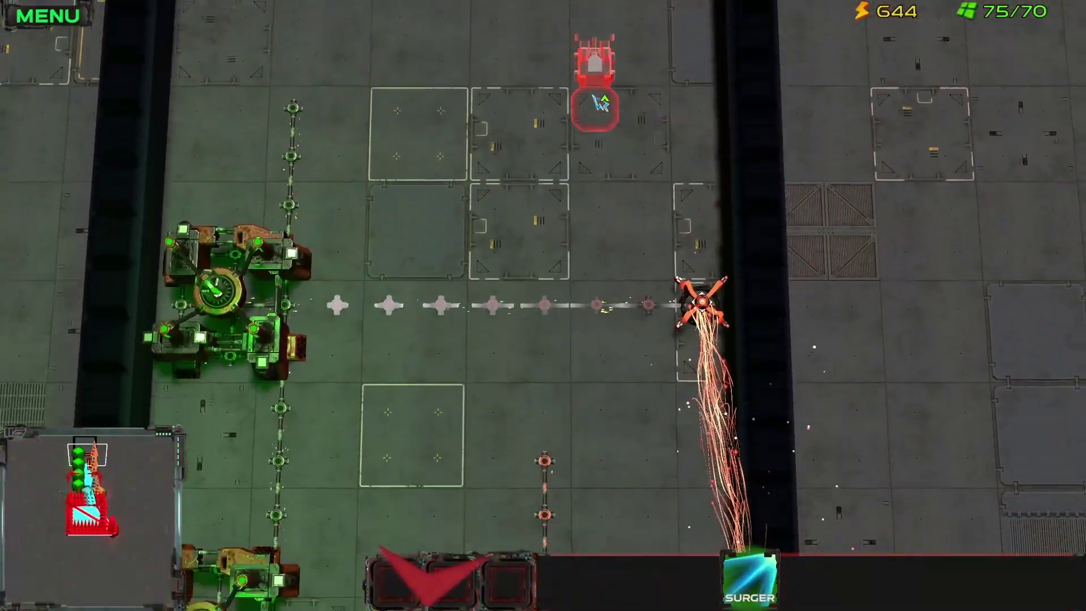
{"action": "key", "text": "w"}
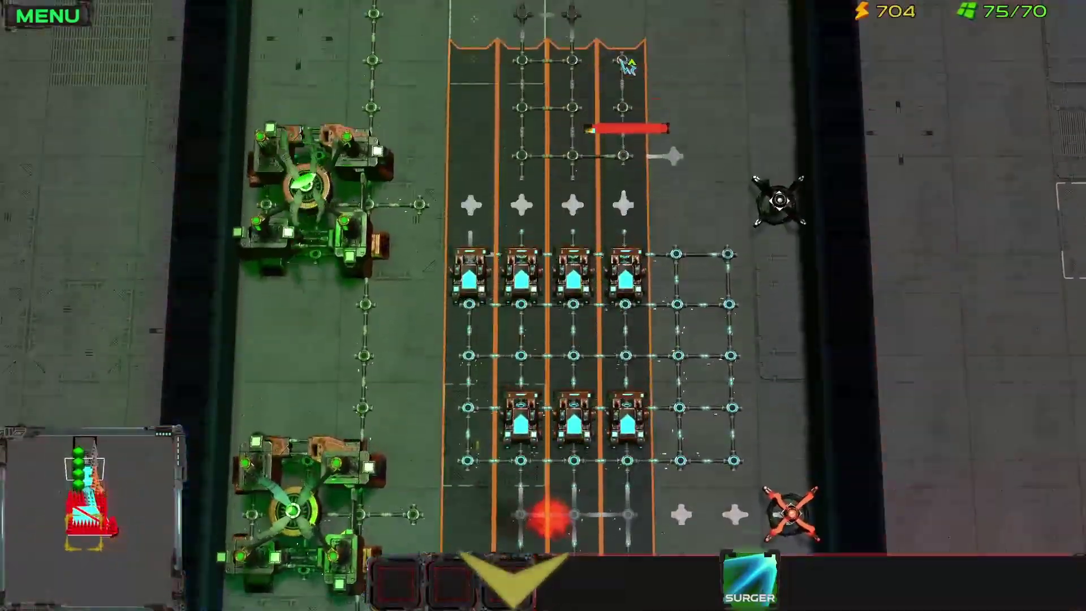
{"action": "key", "text": "w"}
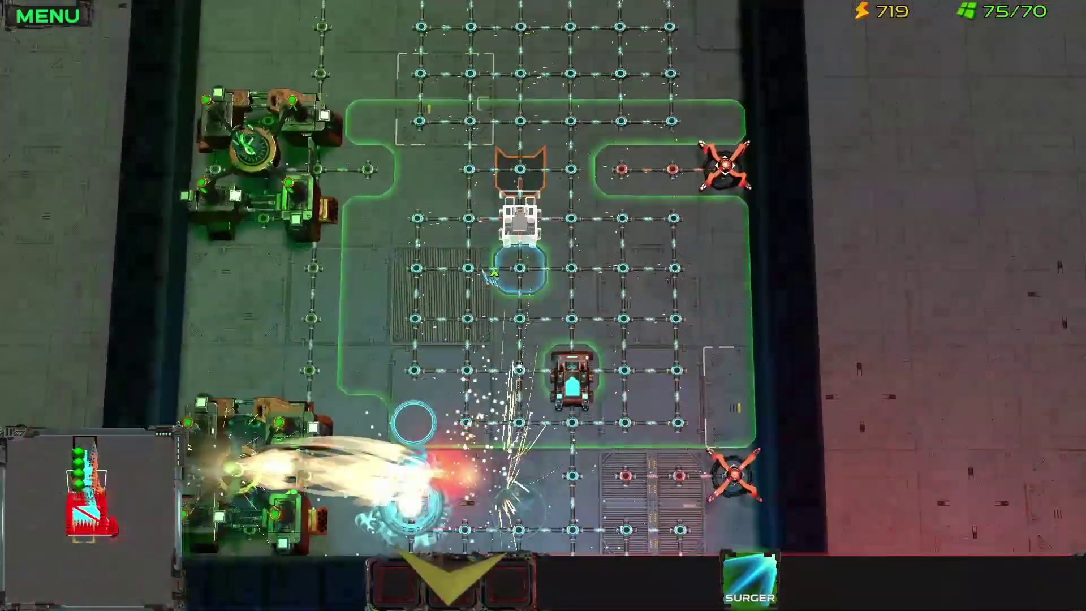
{"action": "key", "text": "w"}
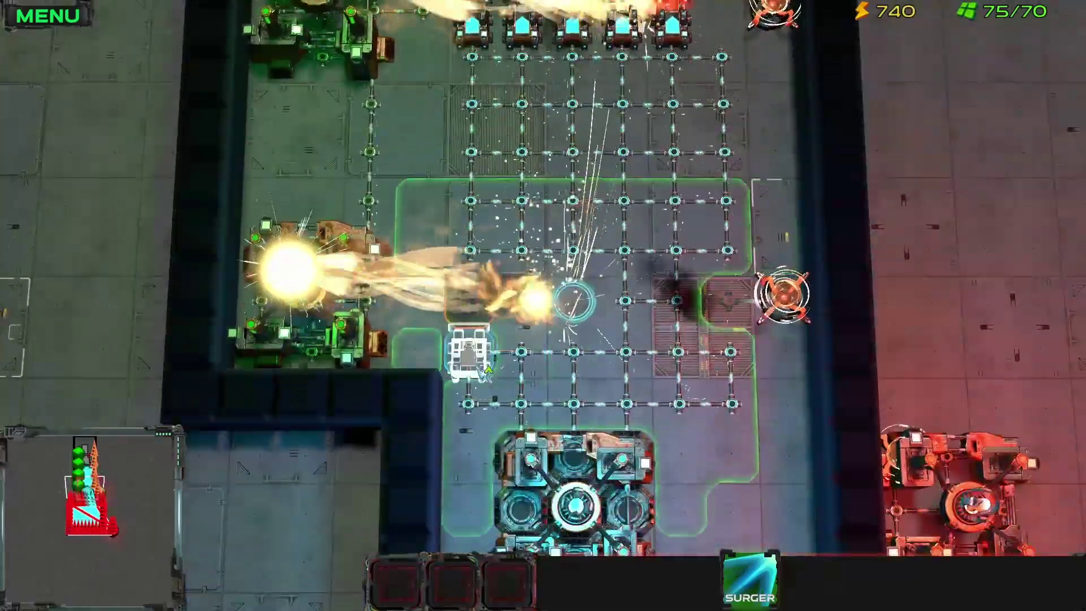
{"action": "left_click_drag", "start_coordinate": [479, 369], "coordinate": [678, 82]}
Launch a six-lane Surger wave from just above the headquarters toward the corridor's closed north end.
{"action": "key", "text": "w"}
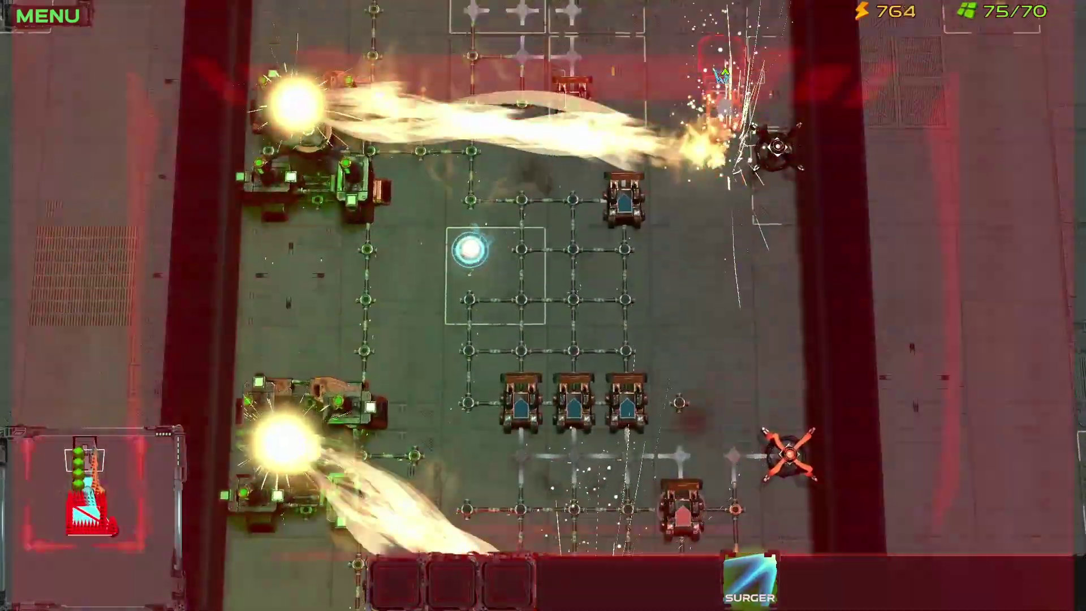
{"action": "key", "text": "w"}
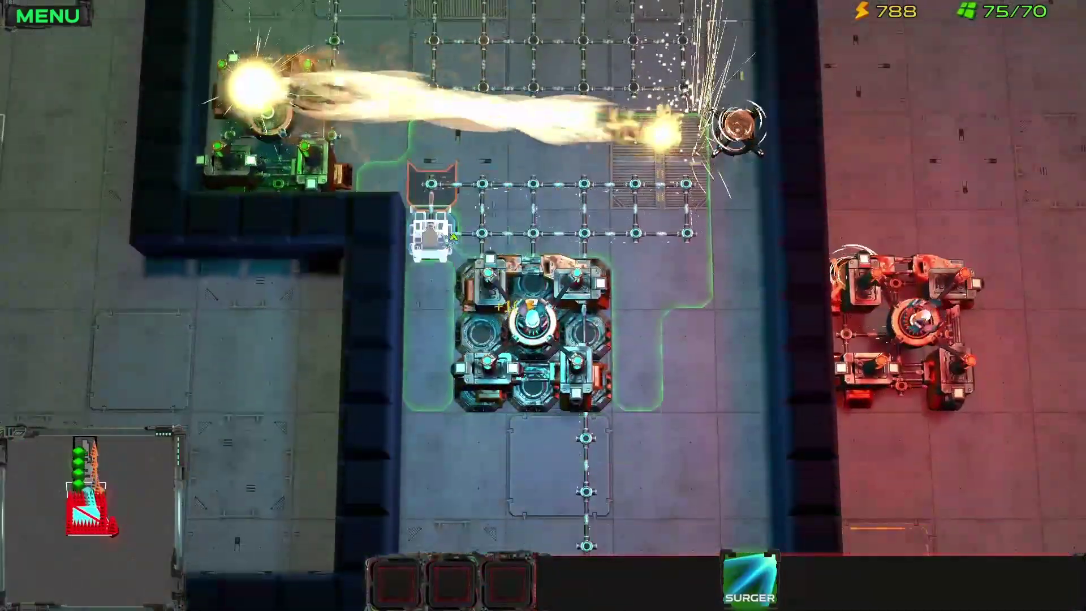
{"action": "key", "text": "w"}
{"action": "left_click_drag", "start_coordinate": [450, 238], "coordinate": [676, 107]}
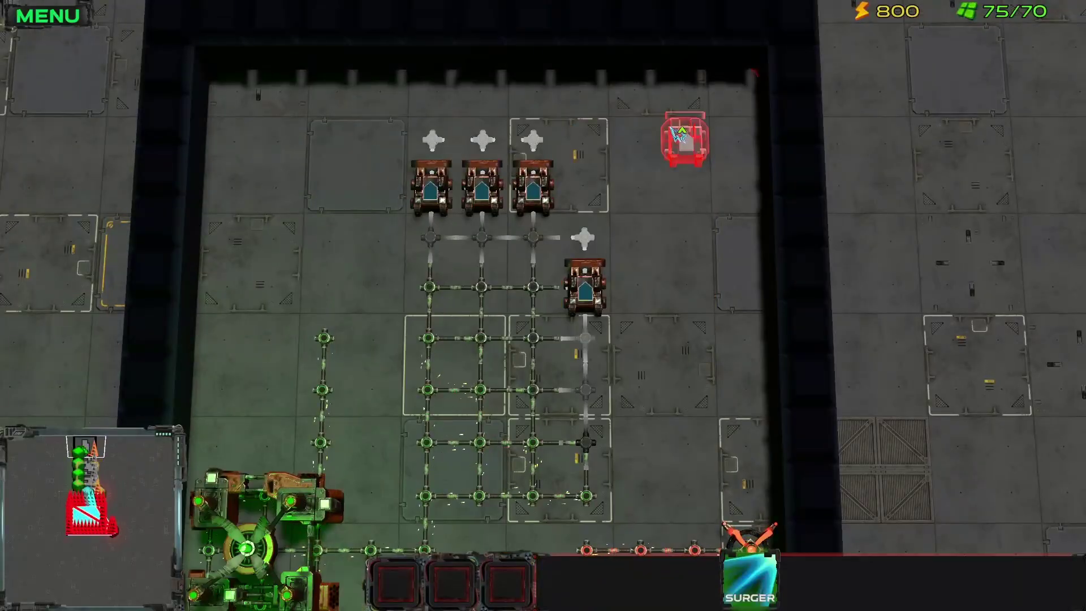
Launch additional six-lane Surger waves from the middle of the corridor up to its north wall.
{"action": "key", "text": "s"}
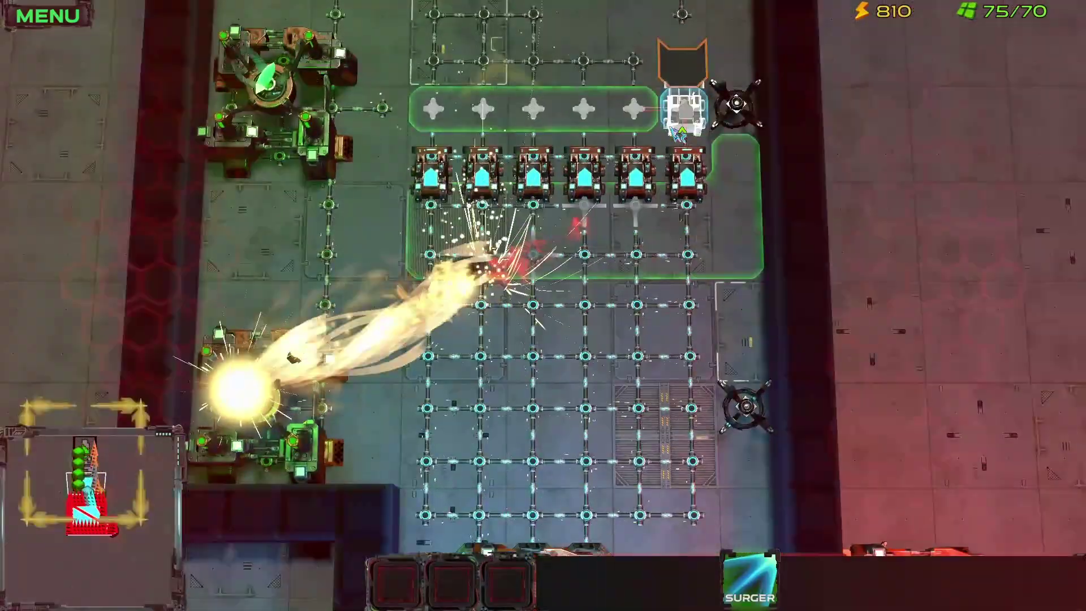
{"action": "key", "text": "w"}
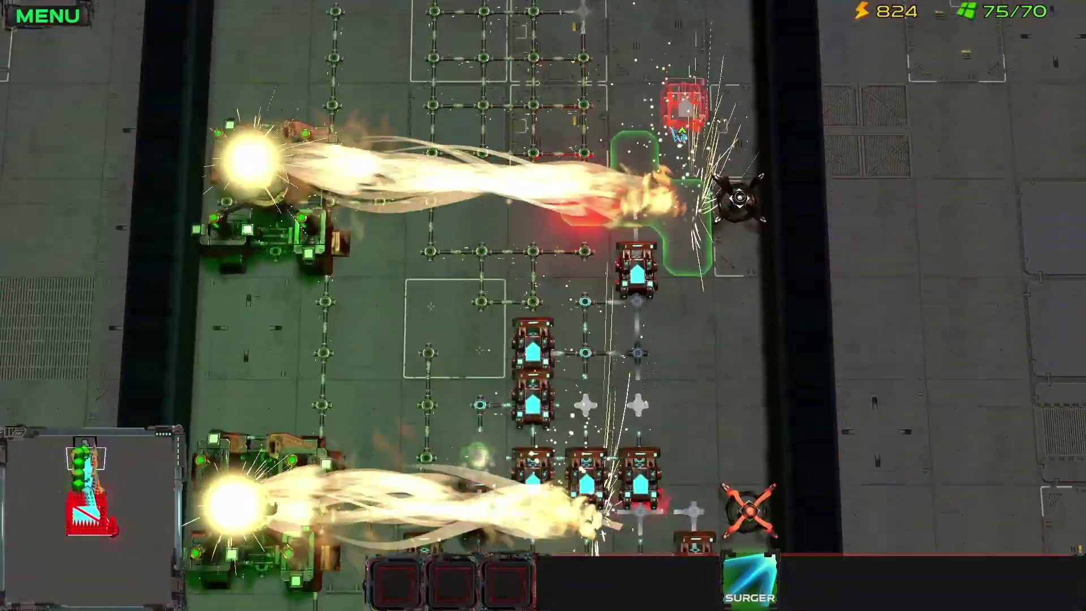
{"action": "key", "text": "w"}
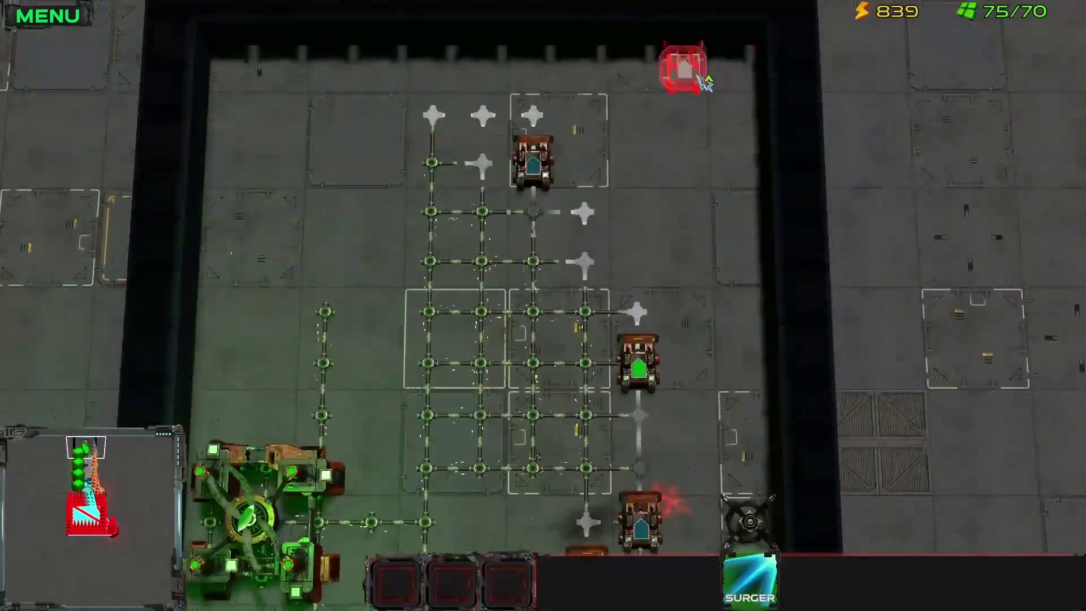
{"action": "key", "text": "s"}
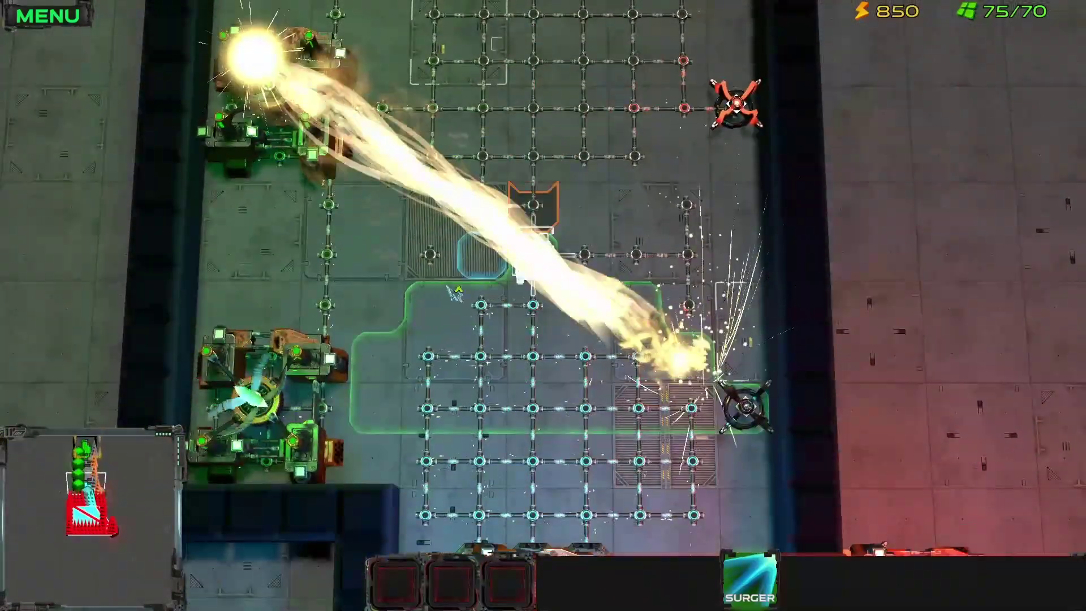
{"action": "key", "text": "w"}
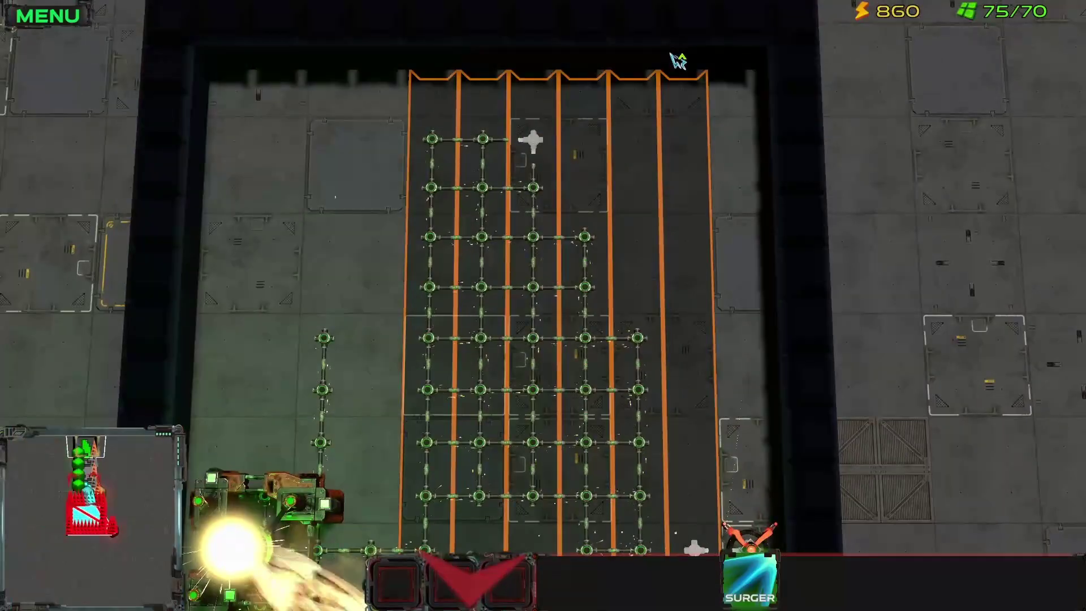
{"action": "key", "text": "s"}
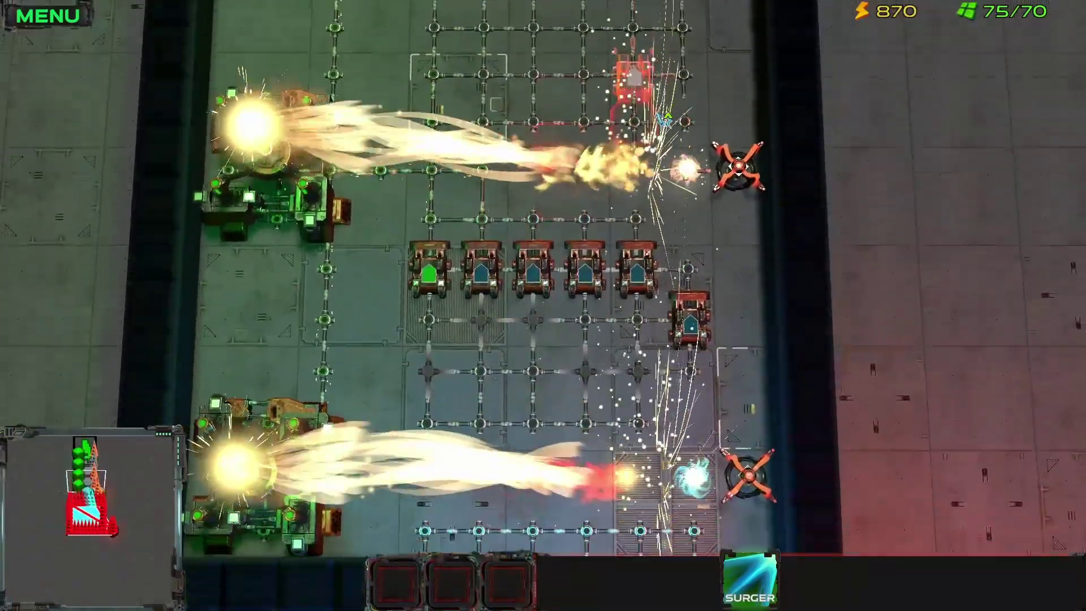
Return to the headquarters, pause the playtest and go back to editing the map.
{"action": "key", "text": "s"}
{"action": "key", "text": "d"}
{"action": "key", "text": "w"}
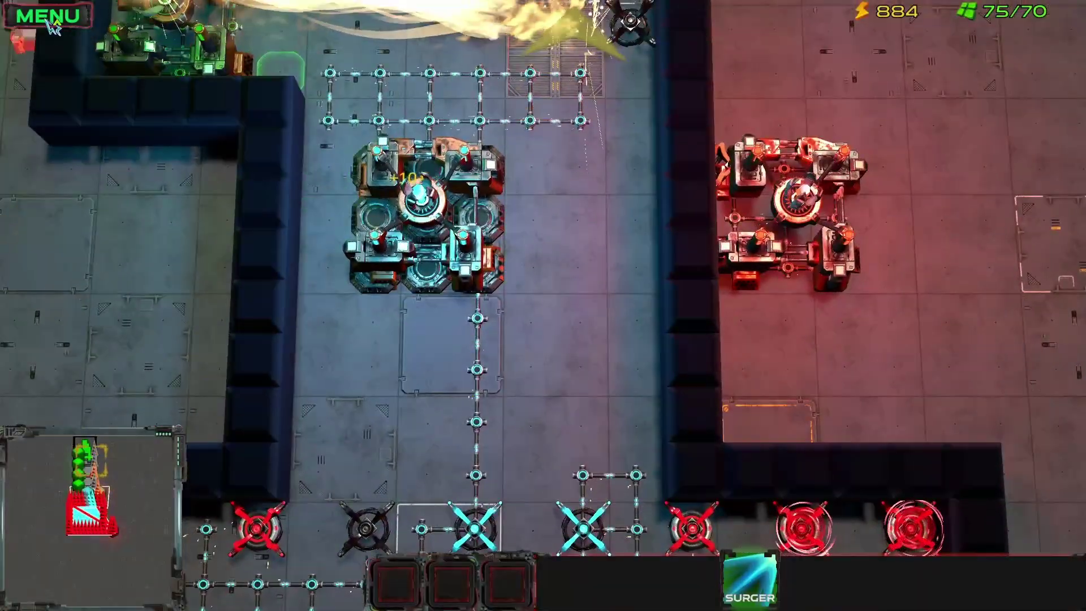
{"action": "key", "text": "Escape"}
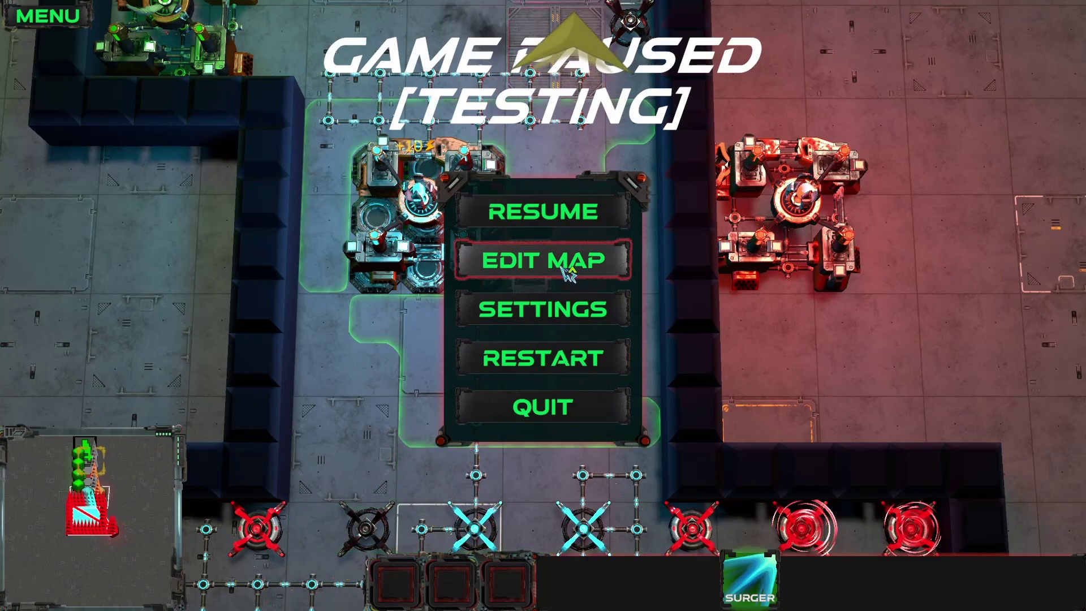
{"action": "left_click", "coordinate": [560, 268]}
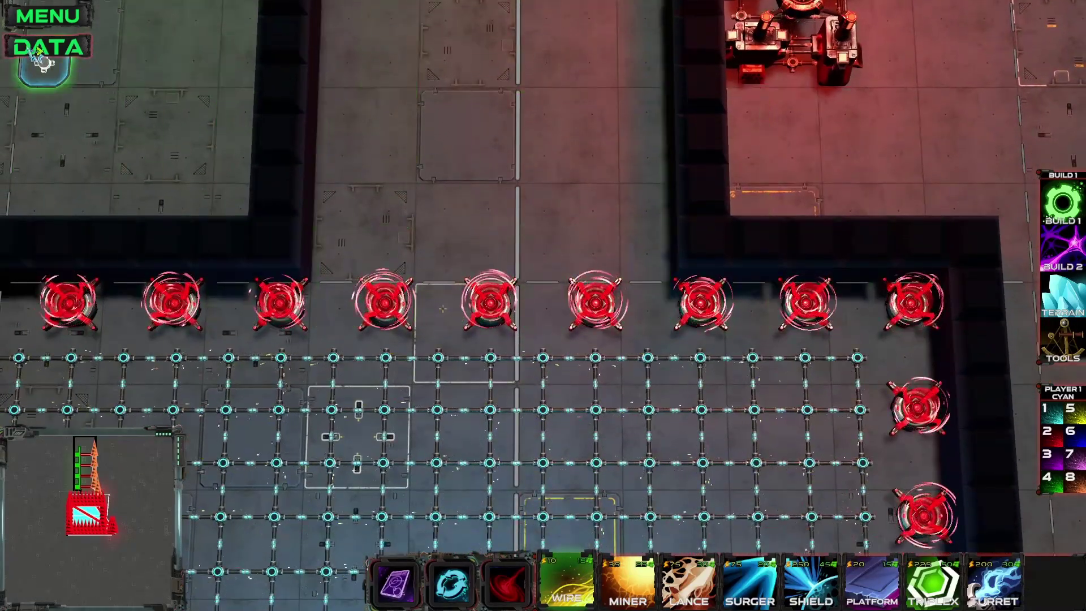
Open the map data and load the HQEscape trigger for editing.
{"action": "left_click", "coordinate": [40, 57]}
{"action": "left_click", "coordinate": [680, 26]}
{"action": "left_click", "coordinate": [767, 26]}
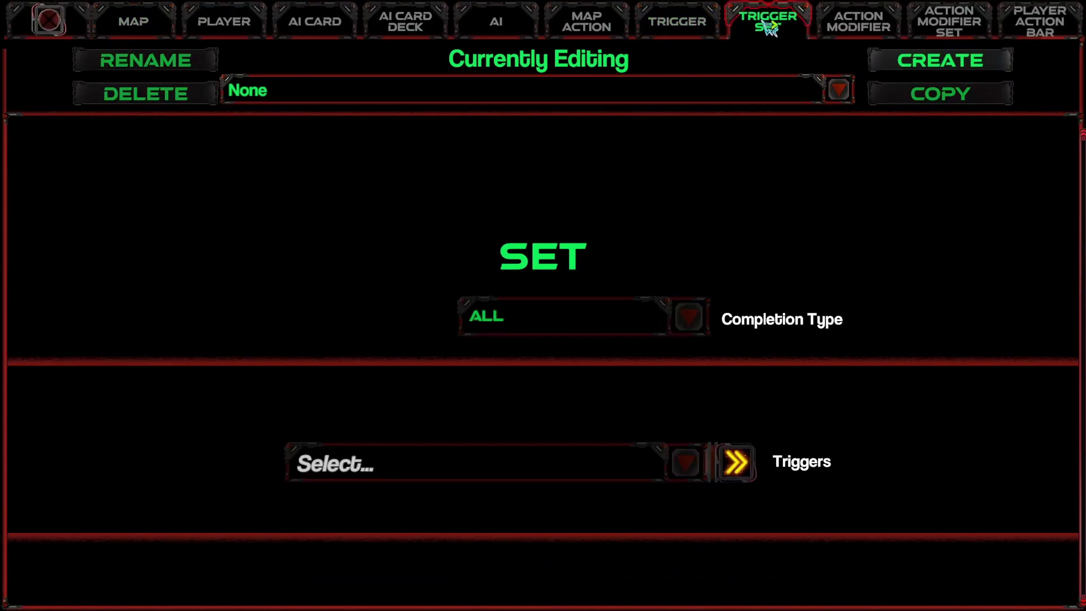
{"action": "left_click", "coordinate": [675, 31]}
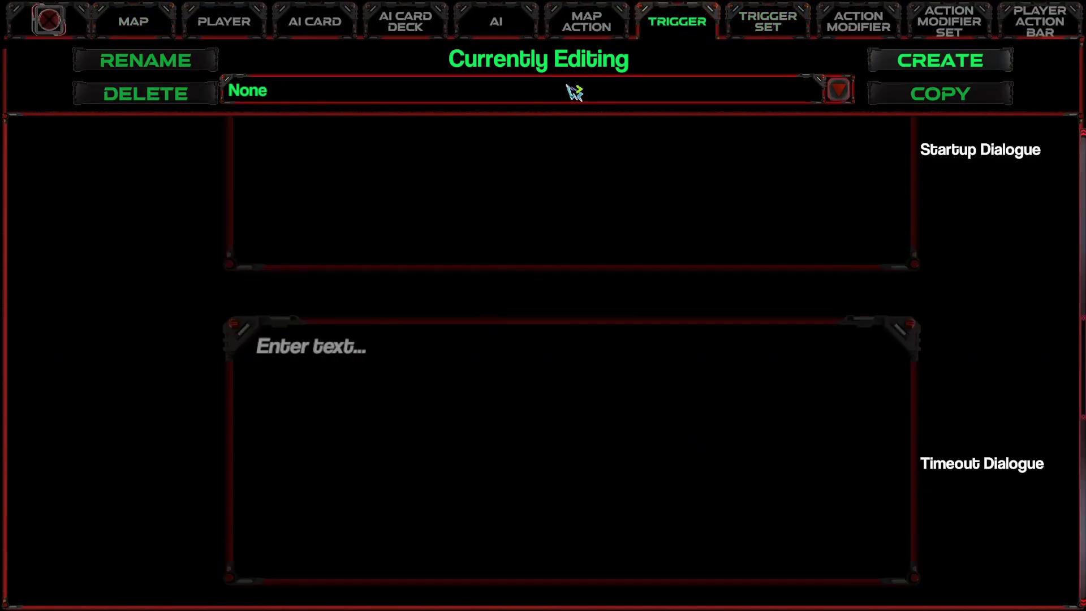
{"action": "left_click", "coordinate": [574, 93]}
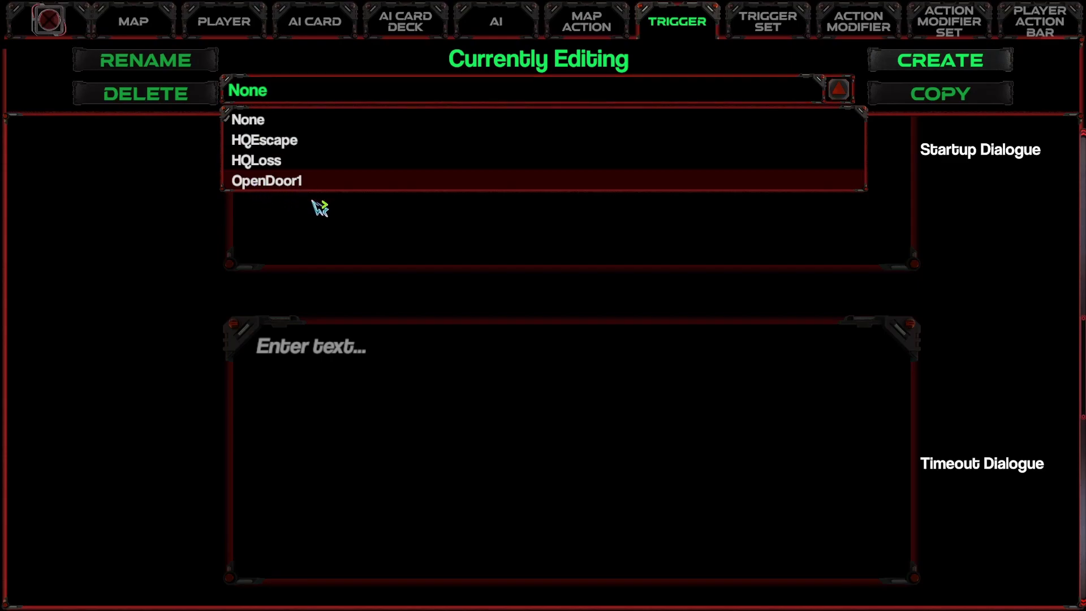
{"action": "left_click", "coordinate": [323, 148]}
Review HQEscape's location, objective, target player, action, building and timeout settings, plus the map actions it can trigger.
{"action": "scroll", "coordinate": [1001, 318], "scroll_direction": "up", "scroll_amount": 10}
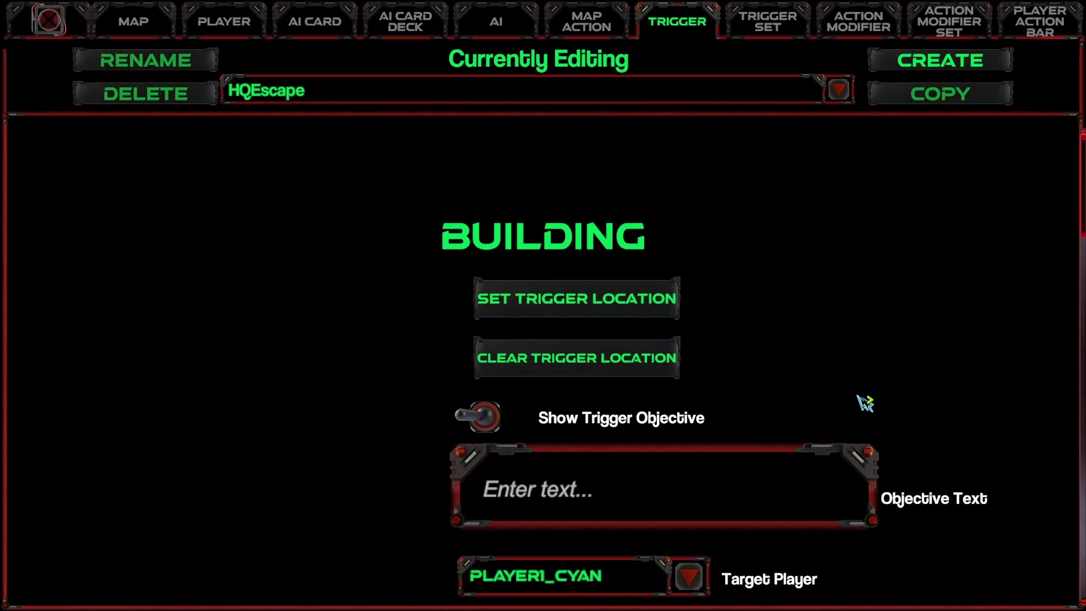
{"action": "scroll", "coordinate": [864, 401], "scroll_direction": "down", "scroll_amount": 1}
{"action": "scroll", "coordinate": [886, 388], "scroll_direction": "down", "scroll_amount": 4}
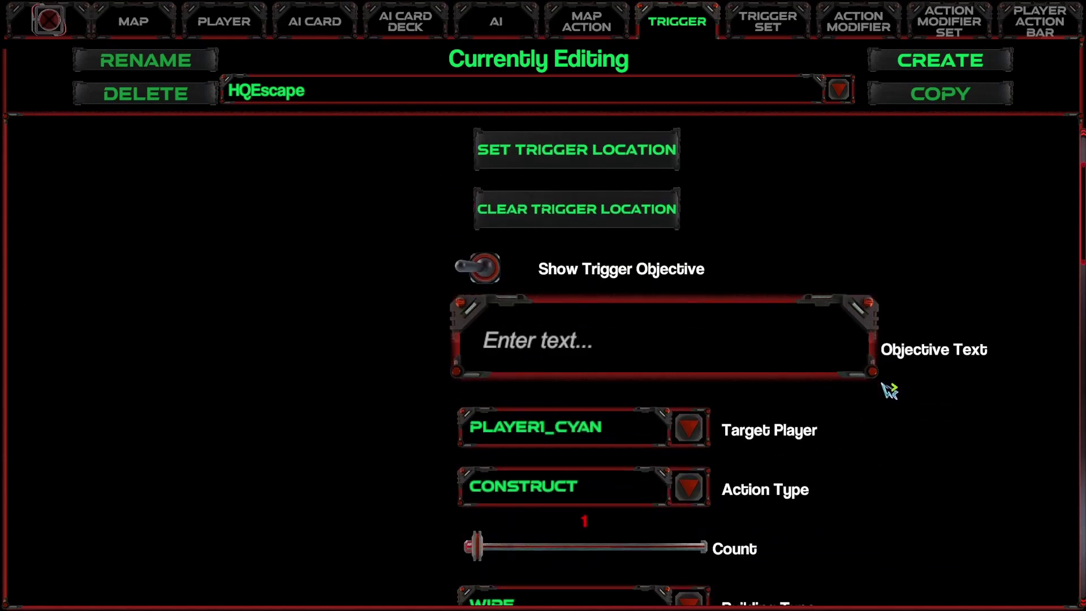
{"action": "scroll", "coordinate": [812, 515], "scroll_direction": "down", "scroll_amount": 1}
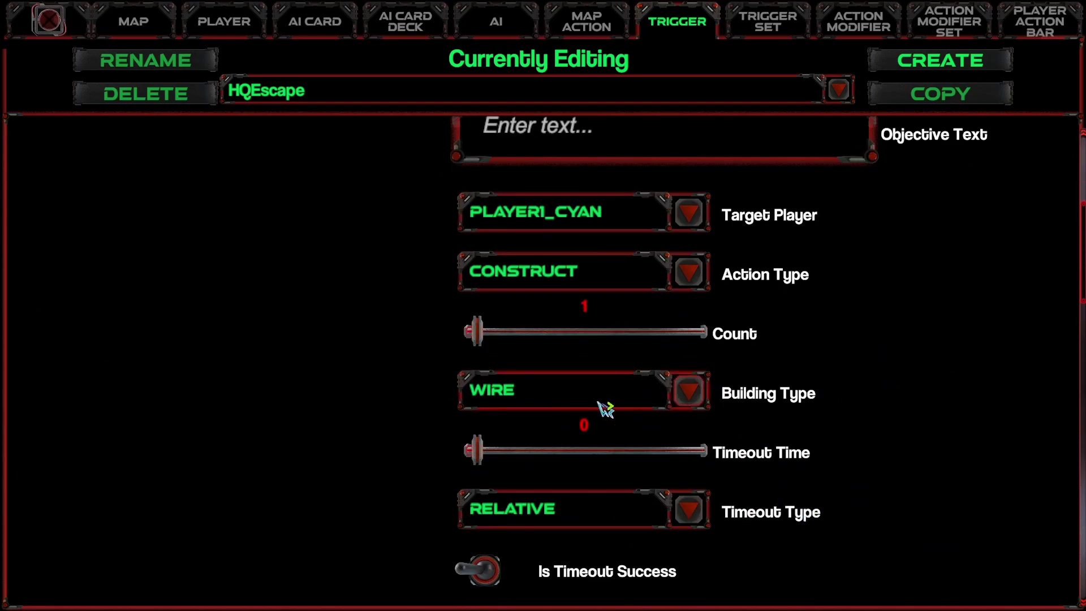
{"action": "scroll", "coordinate": [884, 439], "scroll_direction": "up", "scroll_amount": 1}
{"action": "scroll", "coordinate": [793, 369], "scroll_direction": "up", "scroll_amount": 1}
{"action": "scroll", "coordinate": [794, 368], "scroll_direction": "up", "scroll_amount": 2}
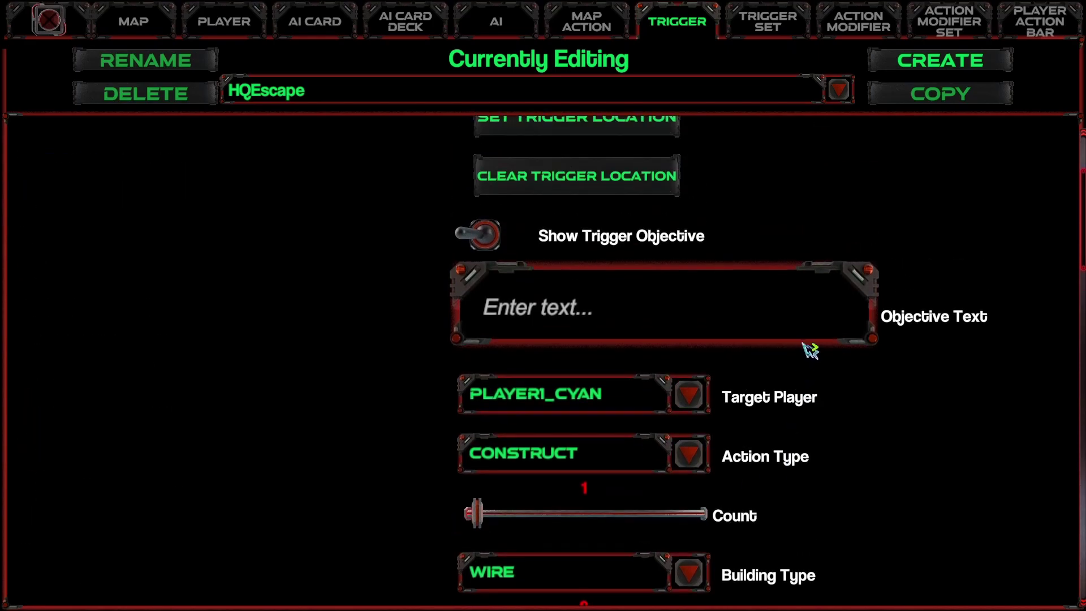
{"action": "scroll", "coordinate": [860, 370], "scroll_direction": "up", "scroll_amount": 1}
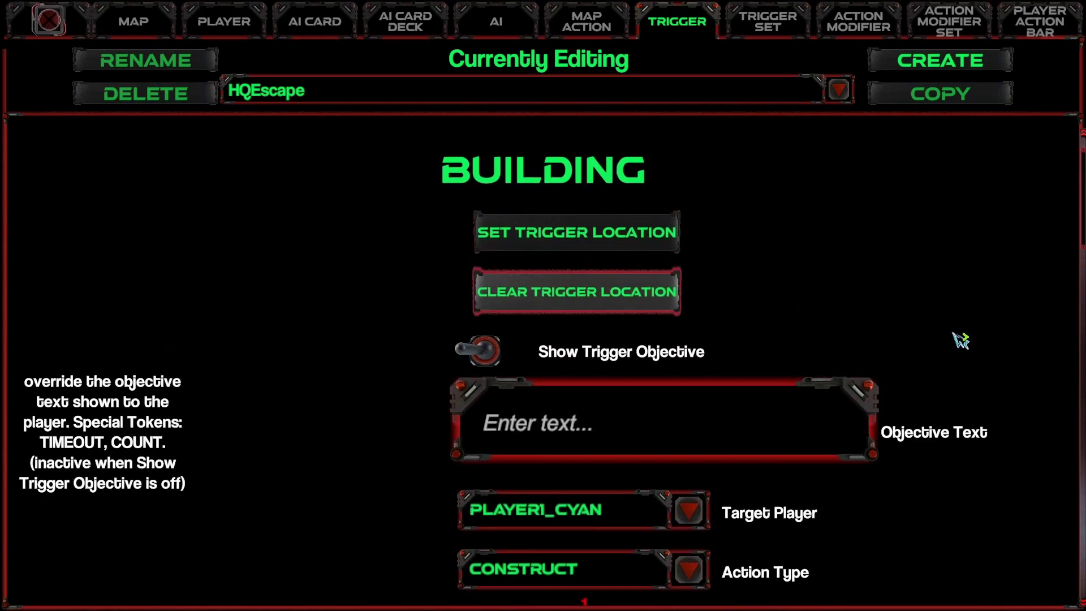
{"action": "left_click_drag", "start_coordinate": [1083, 219], "coordinate": [1078, 594]}
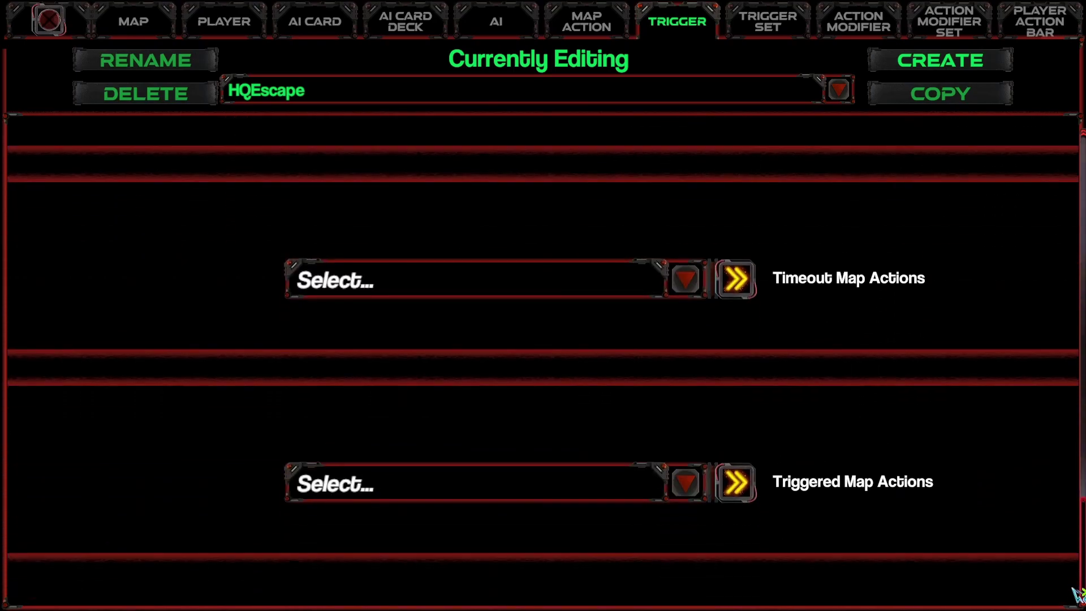
{"action": "left_click", "coordinate": [453, 488]}
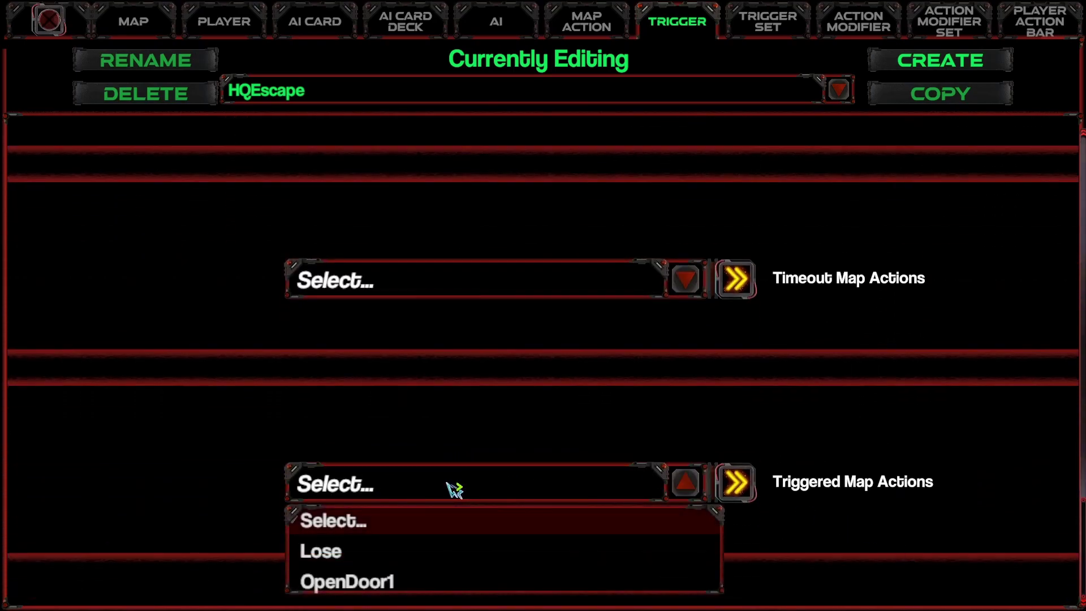
{"action": "left_click", "coordinate": [453, 487]}
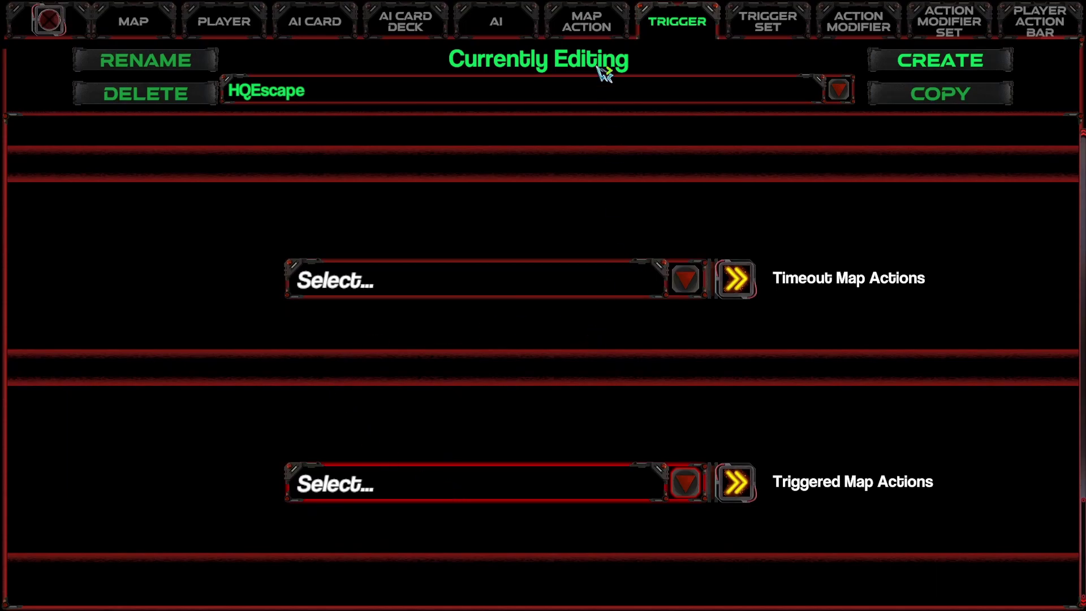
Create a map action named Win of type End Level.
{"action": "left_click", "coordinate": [595, 30]}
{"action": "left_click", "coordinate": [340, 94]}
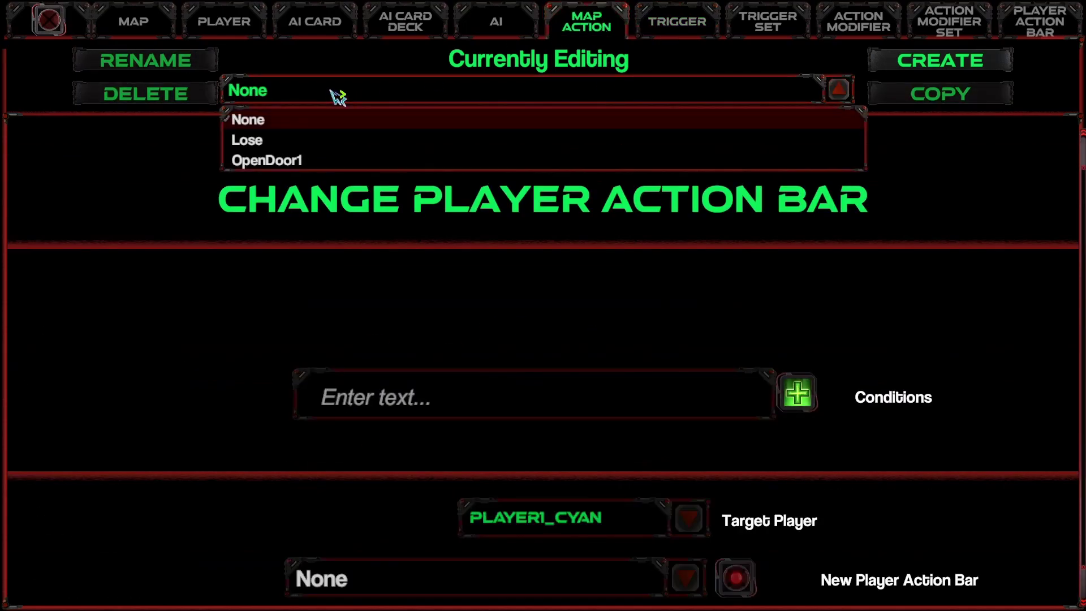
{"action": "left_click", "coordinate": [938, 67]}
{"action": "left_click", "coordinate": [935, 69]}
{"action": "type", "text": "Win"}
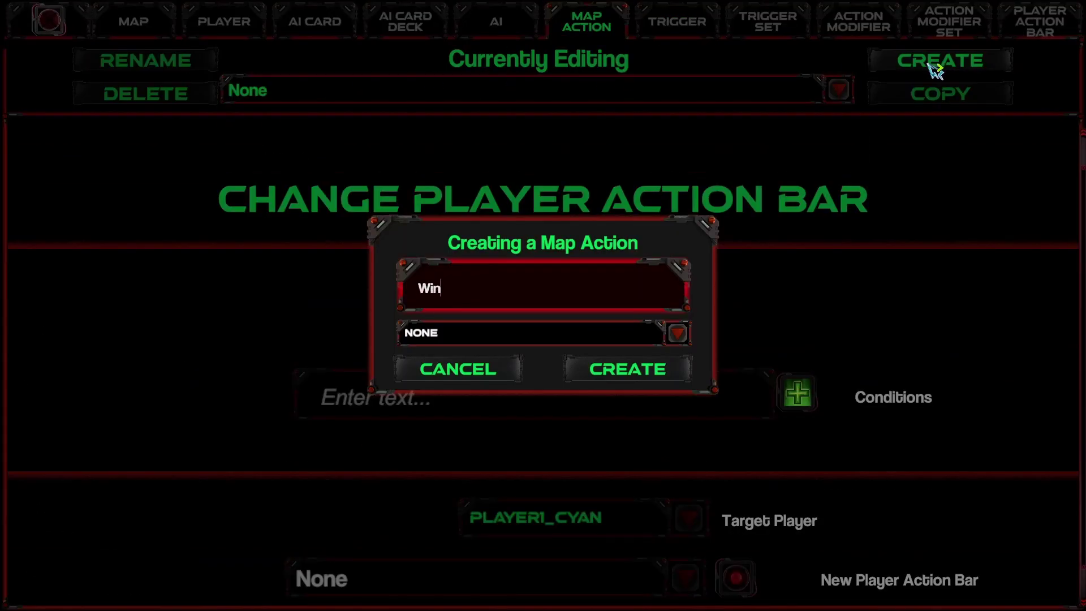
{"action": "left_click", "coordinate": [506, 337]}
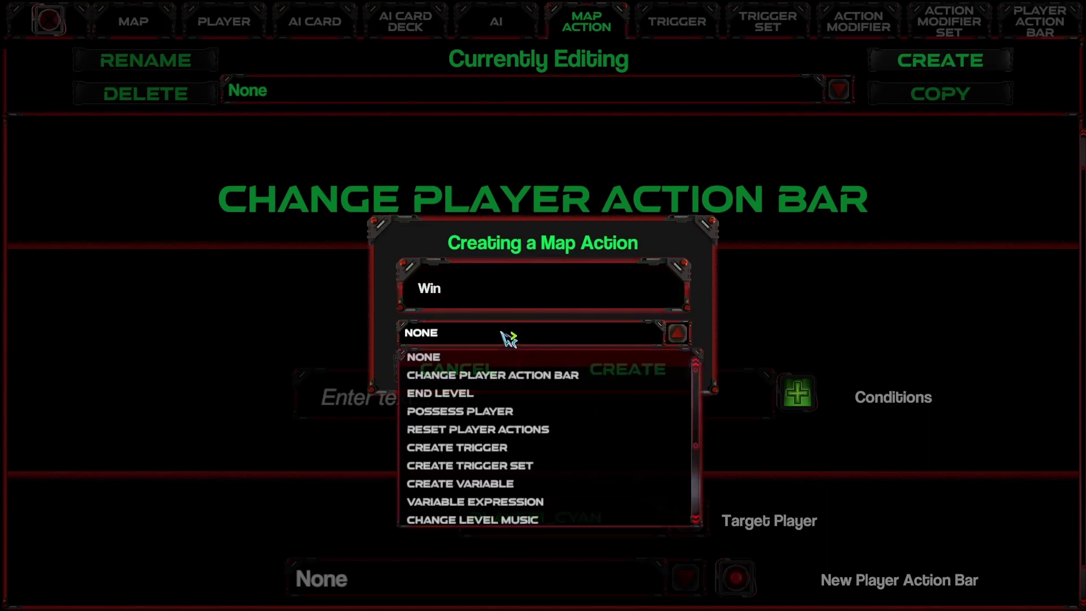
{"action": "left_click", "coordinate": [461, 397]}
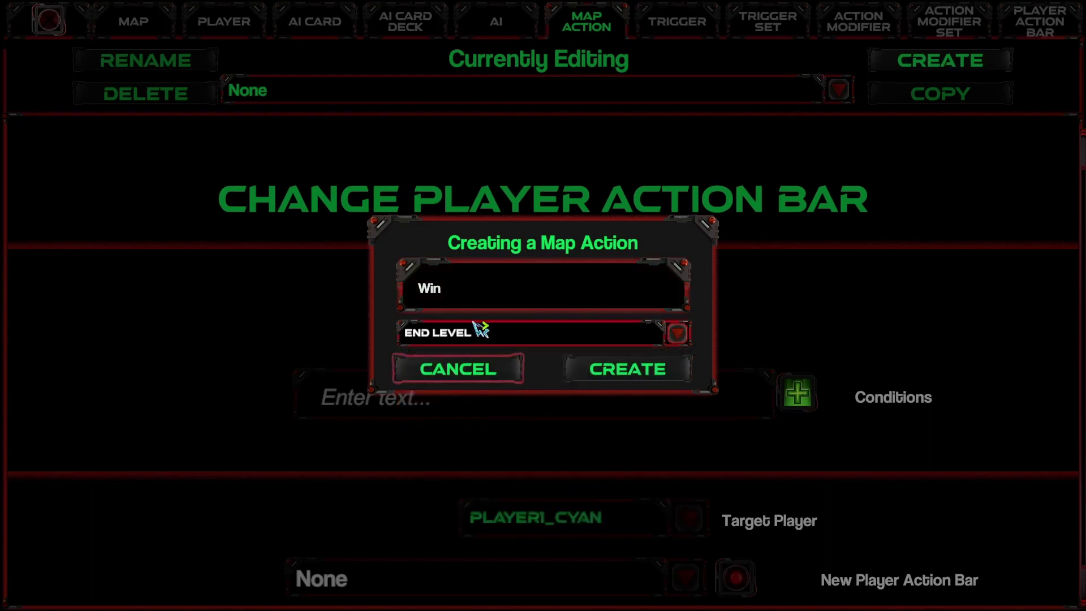
{"action": "left_click", "coordinate": [652, 375]}
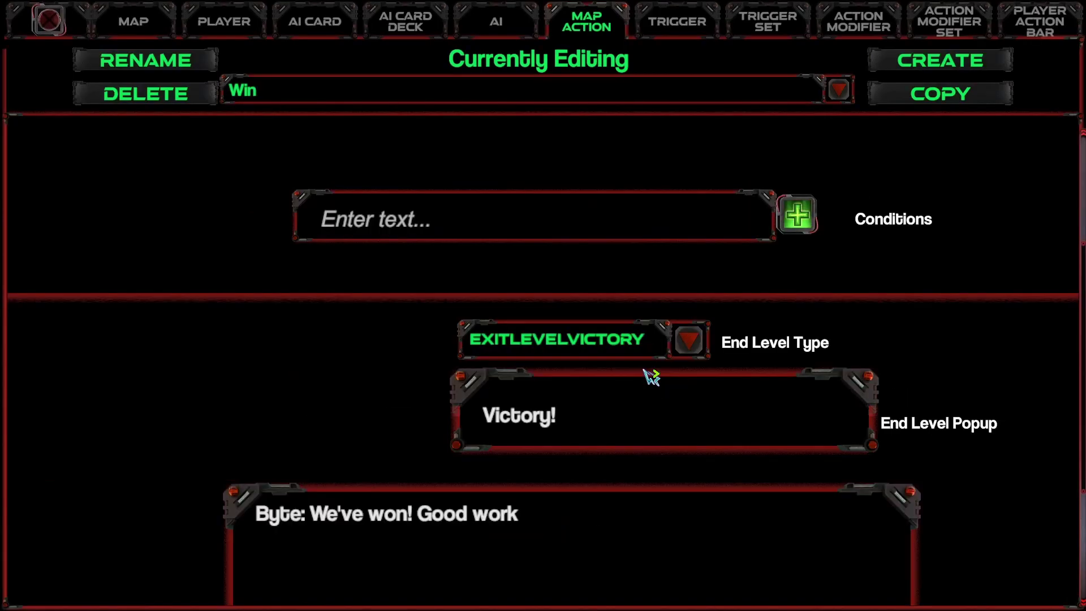
Check the Win action's end level type, popup and dialogue, and return to the HQEscape trigger.
{"action": "scroll", "coordinate": [665, 485], "scroll_direction": "down", "scroll_amount": 3}
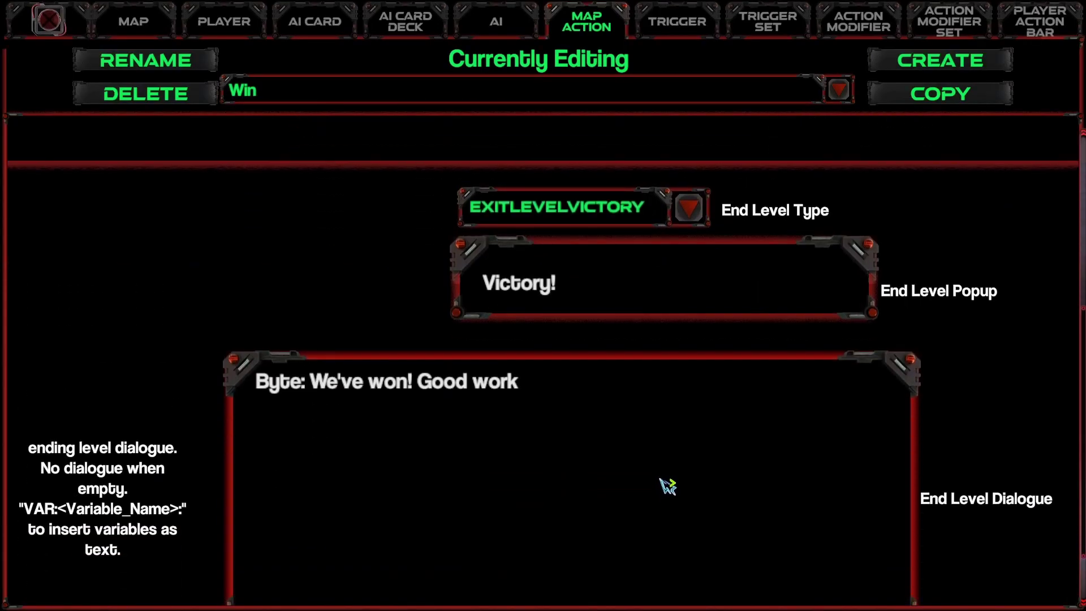
{"action": "scroll", "coordinate": [679, 478], "scroll_direction": "up", "scroll_amount": 3}
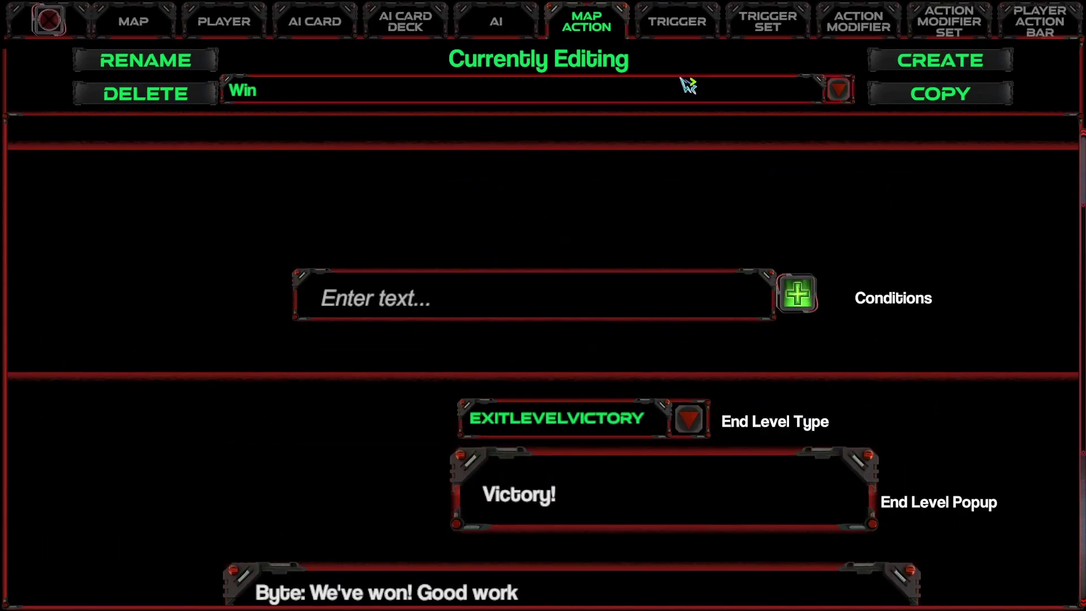
{"action": "left_click", "coordinate": [676, 21]}
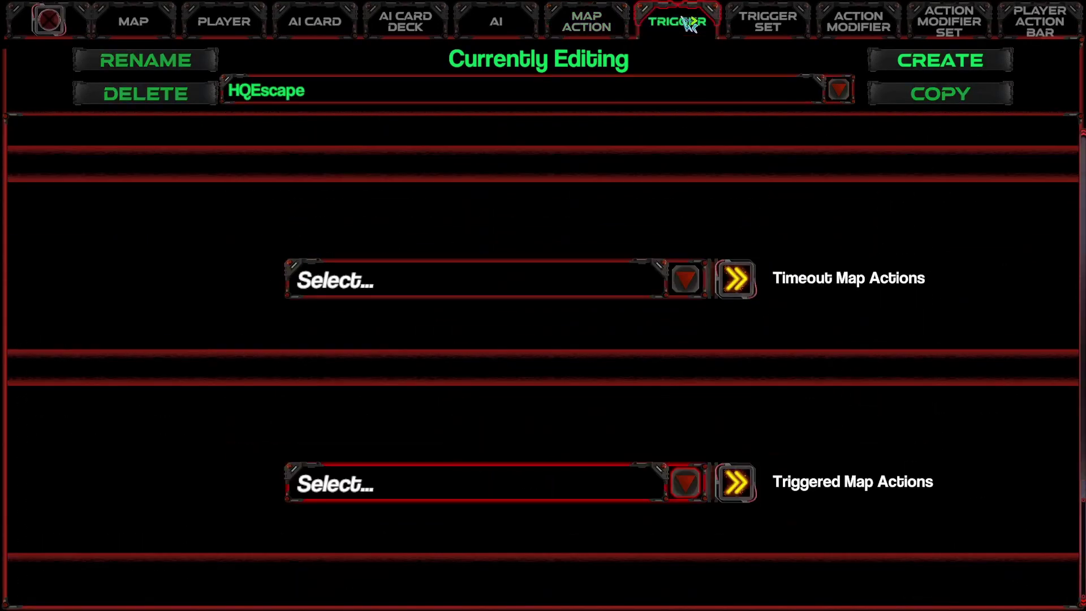
Add Win to HQEscape's triggered map actions and set its trigger location as an area across the corridor entrance.
{"action": "left_click", "coordinate": [509, 482]}
{"action": "left_click", "coordinate": [358, 448]}
{"action": "scroll", "coordinate": [418, 526], "scroll_direction": "up", "scroll_amount": 4}
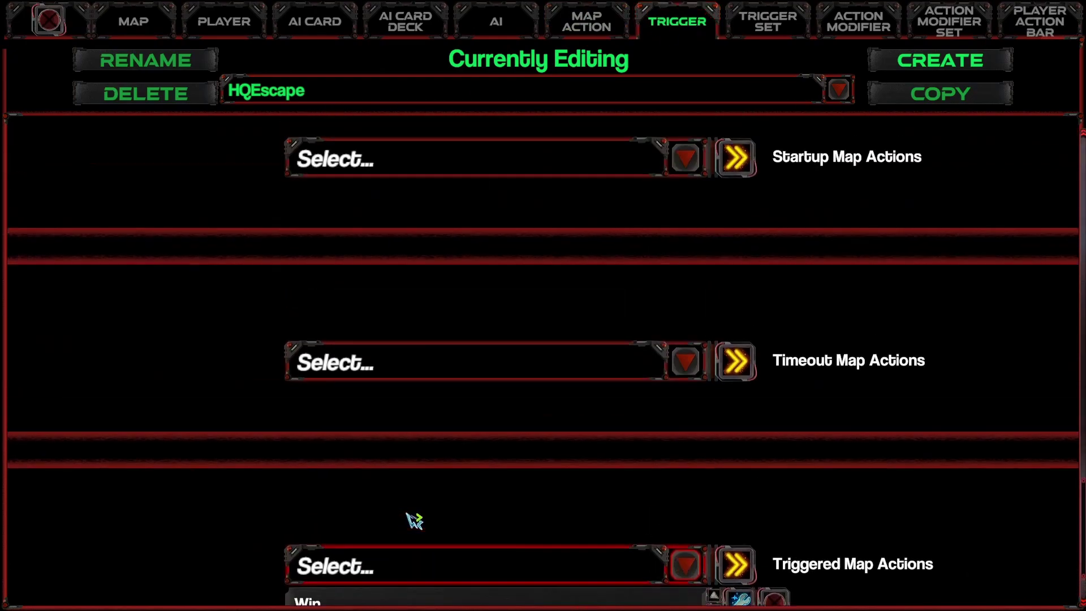
{"action": "scroll", "coordinate": [659, 360], "scroll_direction": "up", "scroll_amount": 2}
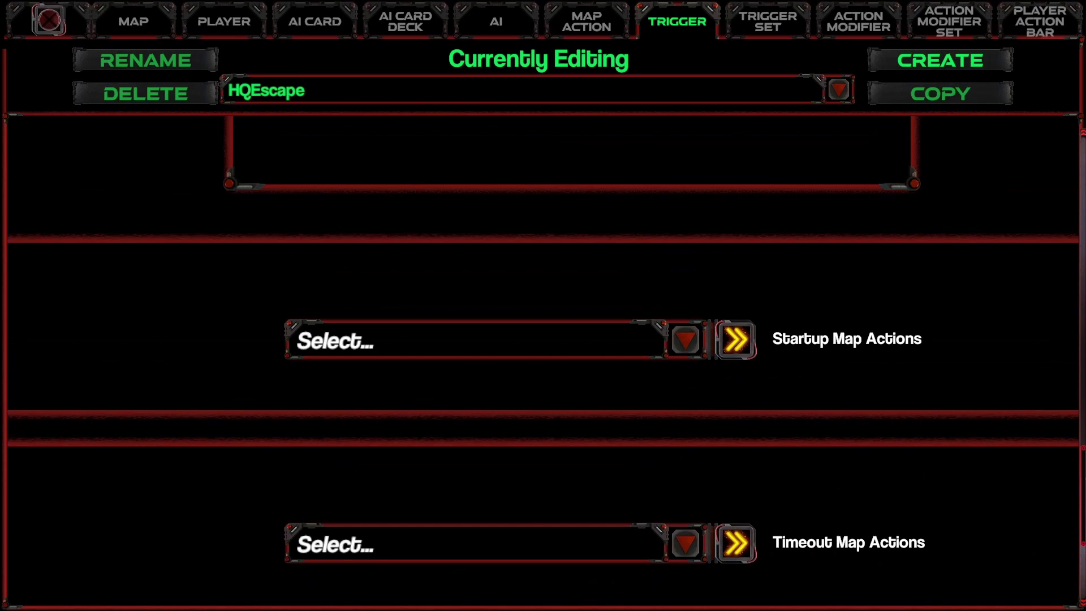
{"action": "scroll", "coordinate": [792, 346], "scroll_direction": "up", "scroll_amount": 5}
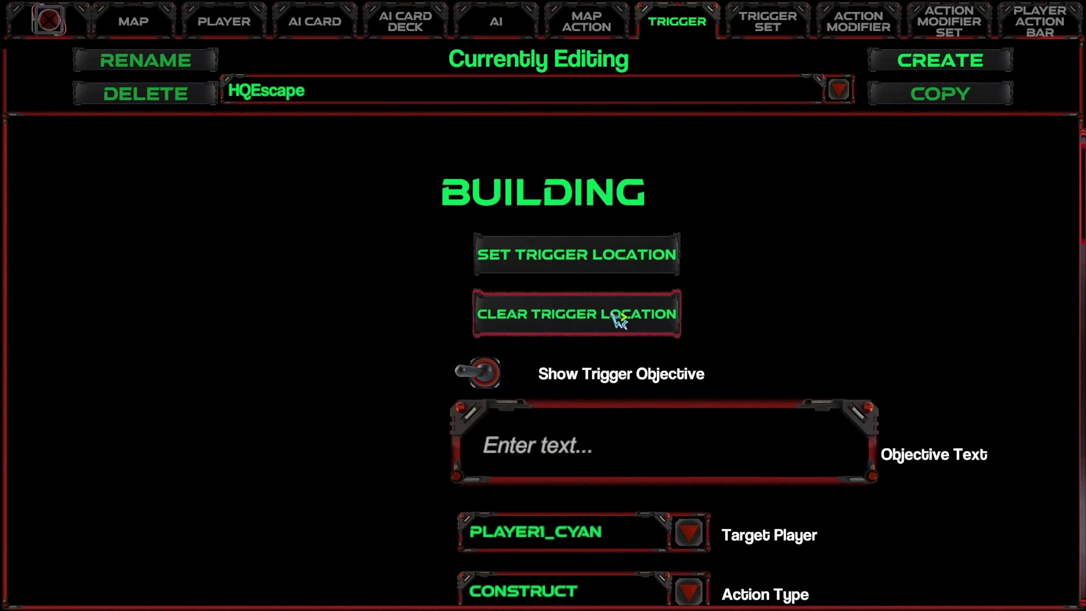
{"action": "left_click", "coordinate": [567, 270]}
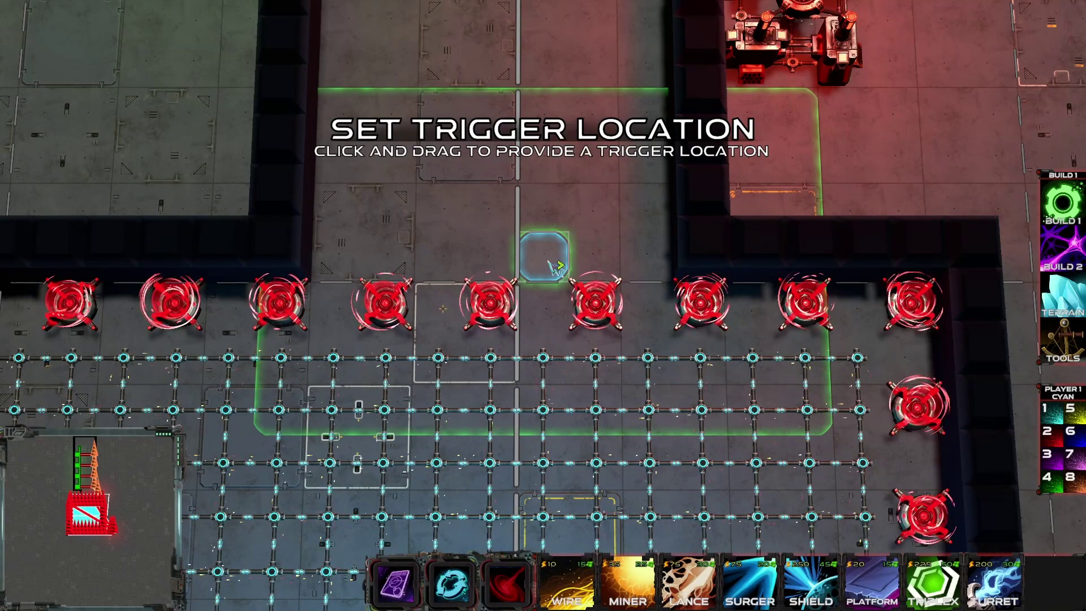
{"action": "left_click_drag", "start_coordinate": [356, 194], "coordinate": [650, 394]}
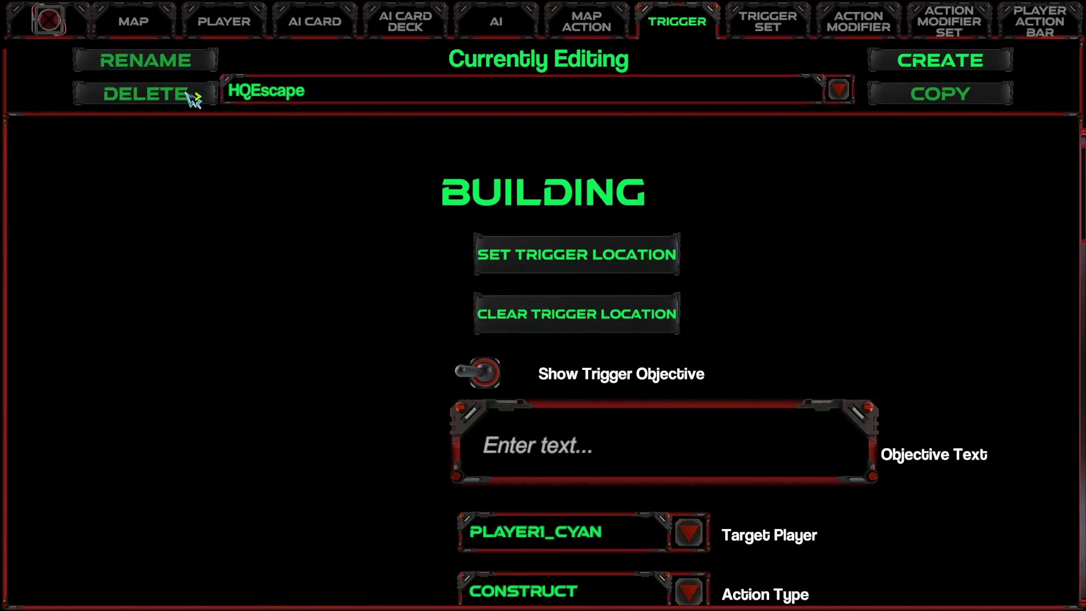
Start a test of Bound_V1 and place surgers beside the cyan HQ to push it around the wire grid.
{"action": "left_click", "coordinate": [151, 26]}
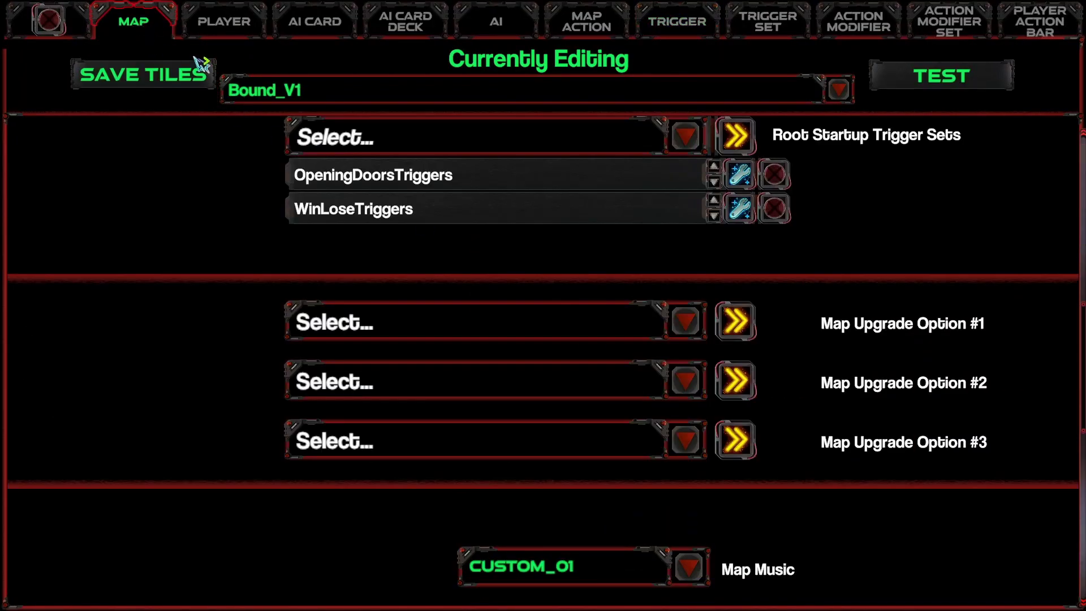
{"action": "left_click", "coordinate": [941, 85]}
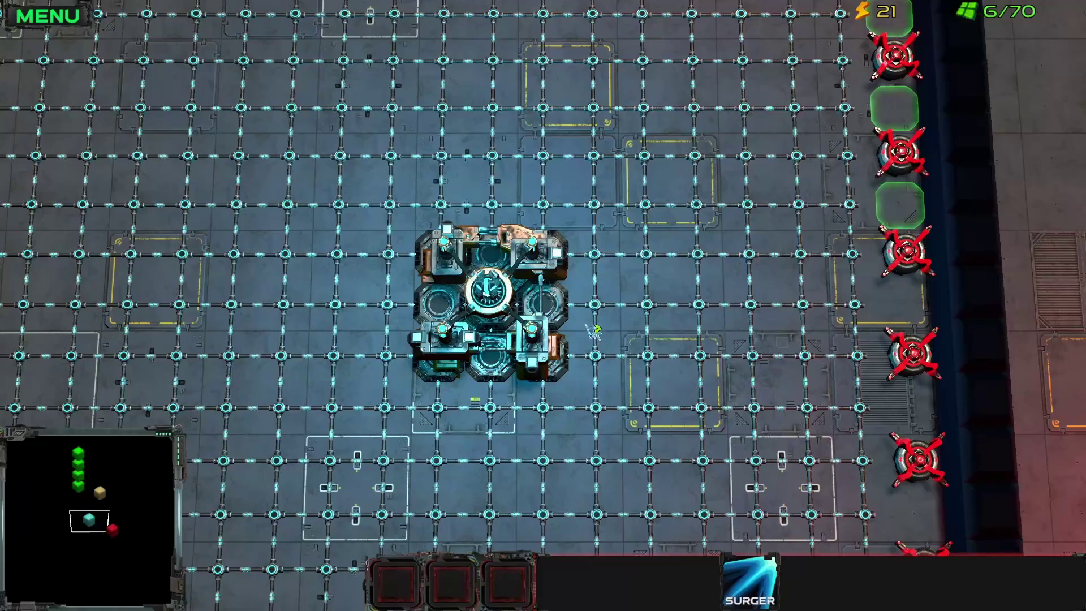
{"action": "left_click", "coordinate": [750, 581]}
{"action": "left_click_drag", "start_coordinate": [599, 408], "coordinate": [621, 277]}
{"action": "key", "text": "w"}
{"action": "key", "text": "s"}
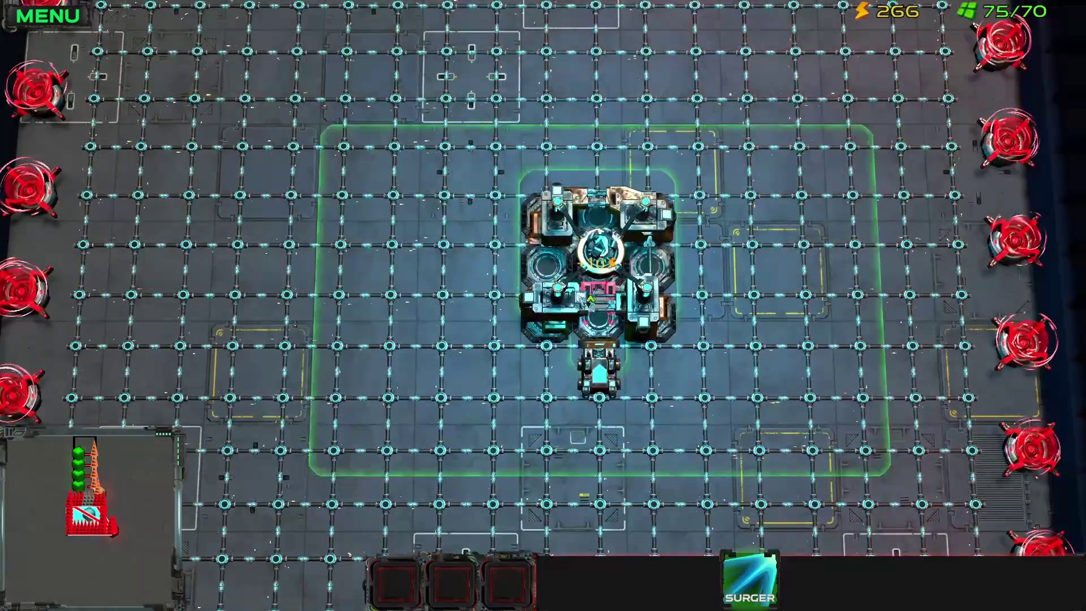
{"action": "key", "text": "w"}
{"action": "key", "text": "s"}
{"action": "left_click", "coordinate": [625, 450]}
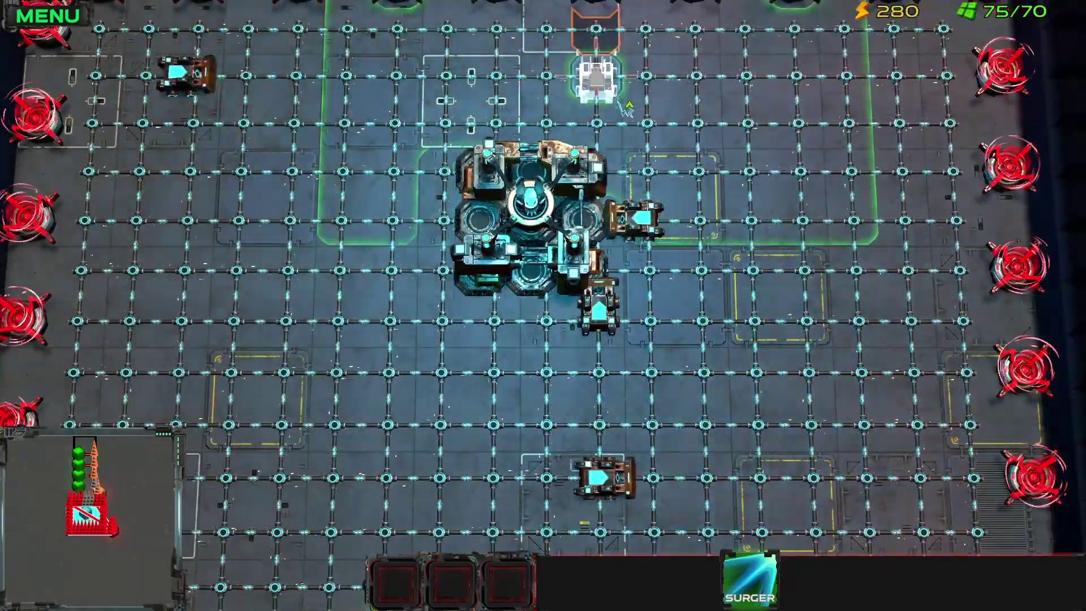
Push the HQ with surgers into the grid's northwest corner against the red structures, and return to map editing.
{"action": "key", "text": "w"}
{"action": "key", "text": "a"}
{"action": "key", "text": "s"}
{"action": "left_click", "coordinate": [393, 364]}
{"action": "key", "text": "w"}
{"action": "left_click_drag", "start_coordinate": [486, 175], "coordinate": [481, 215]}
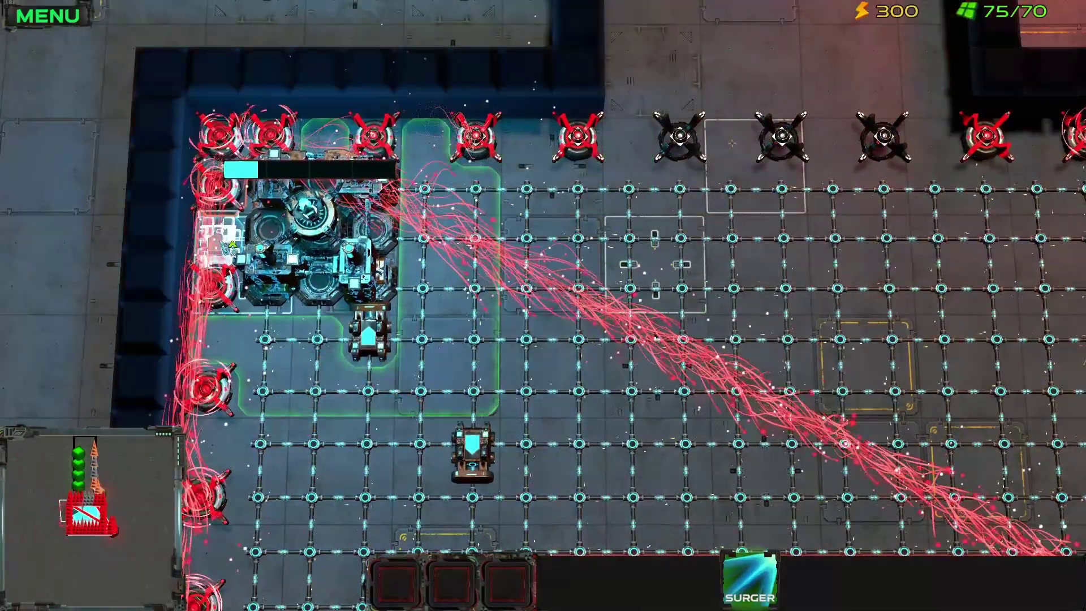
{"action": "left_click", "coordinate": [48, 16]}
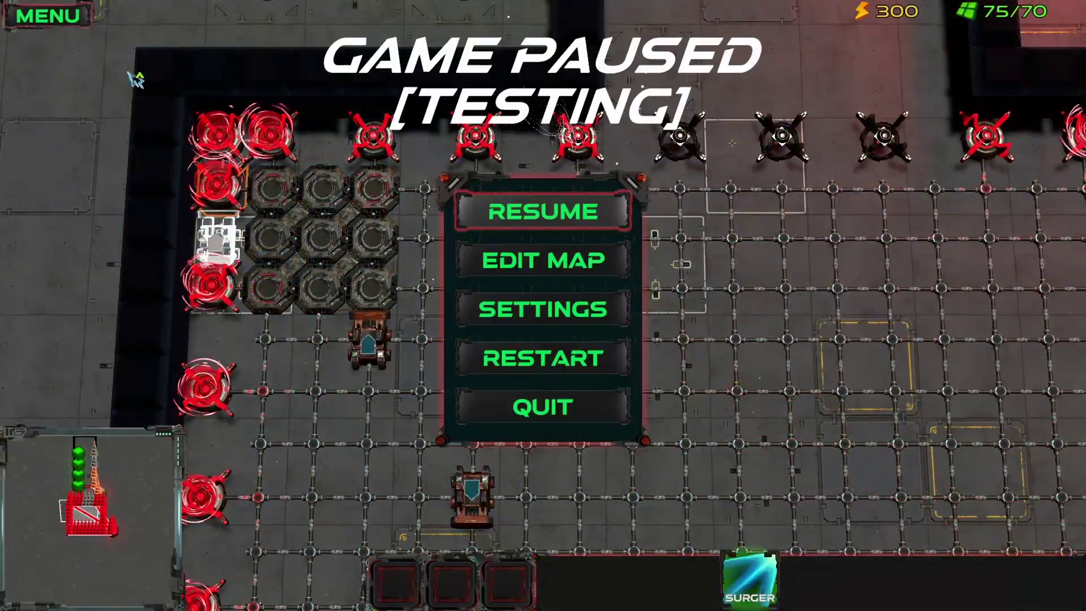
{"action": "left_click", "coordinate": [570, 226]}
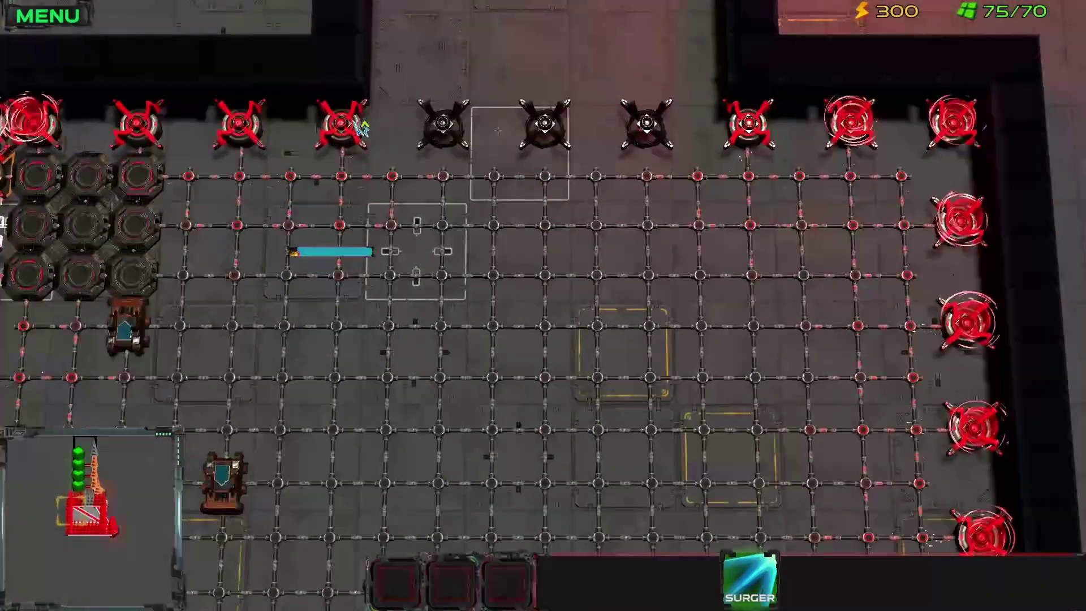
{"action": "left_click", "coordinate": [59, 22]}
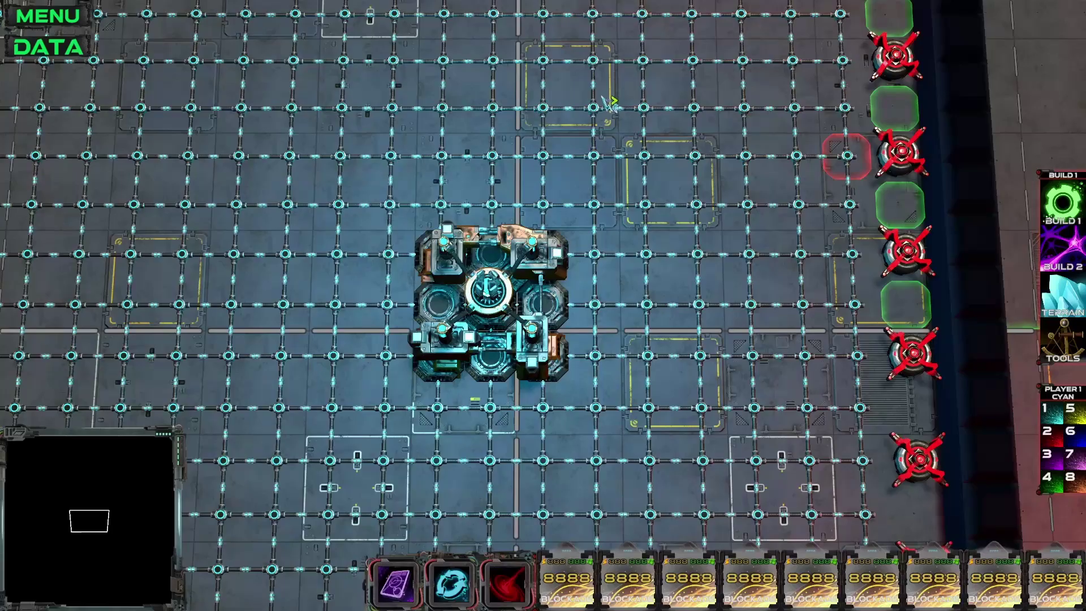
Add the HQEscape trigger to the WinLoseTriggers set.
{"action": "left_click", "coordinate": [48, 47]}
{"action": "left_click", "coordinate": [767, 21]}
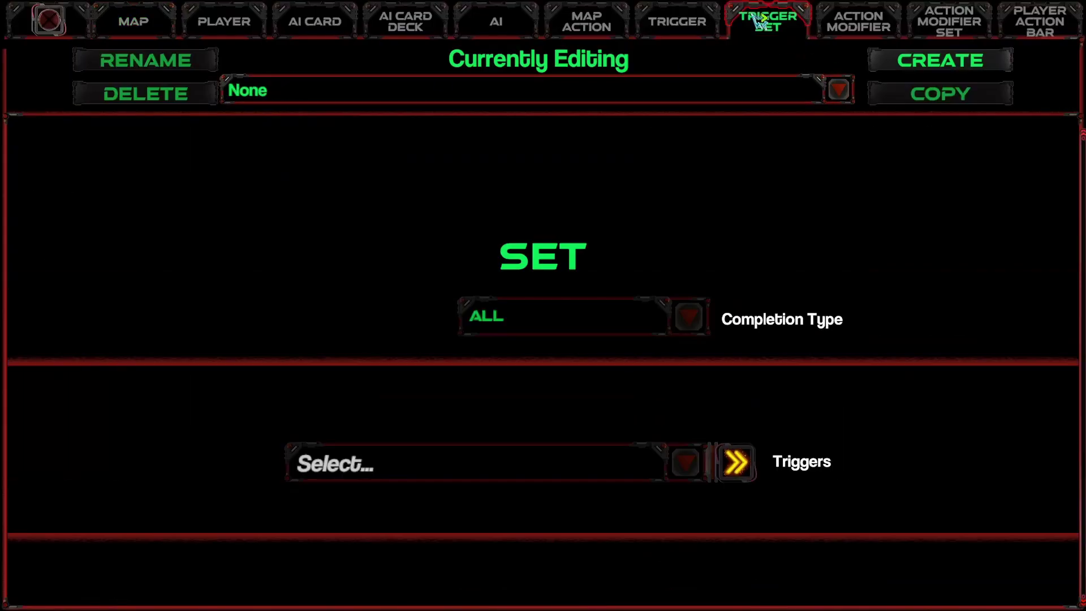
{"action": "left_click", "coordinate": [449, 100]}
{"action": "left_click", "coordinate": [344, 163]}
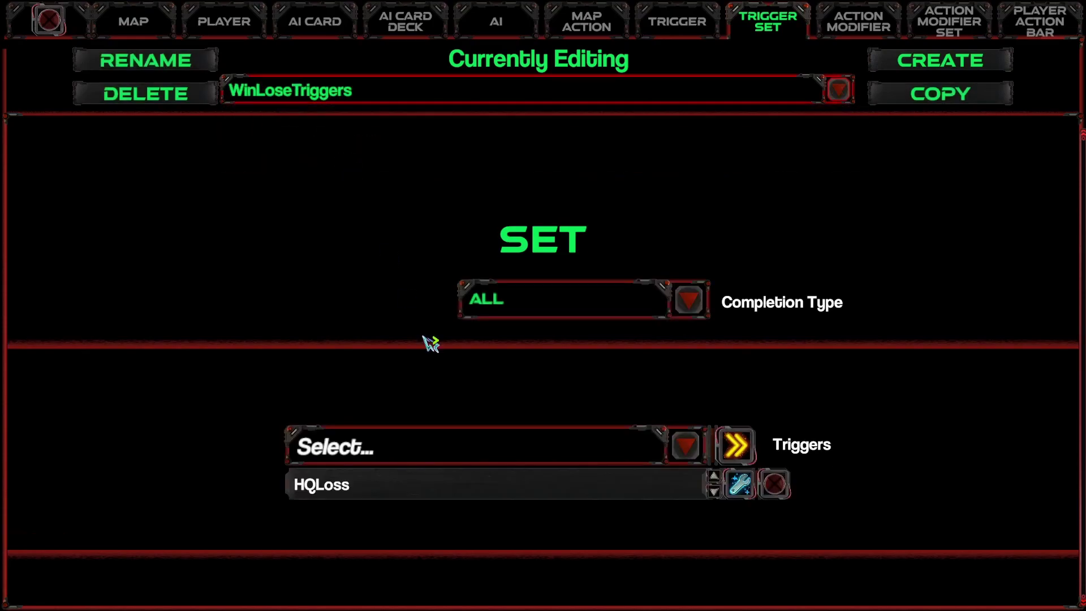
{"action": "left_click", "coordinate": [485, 452]}
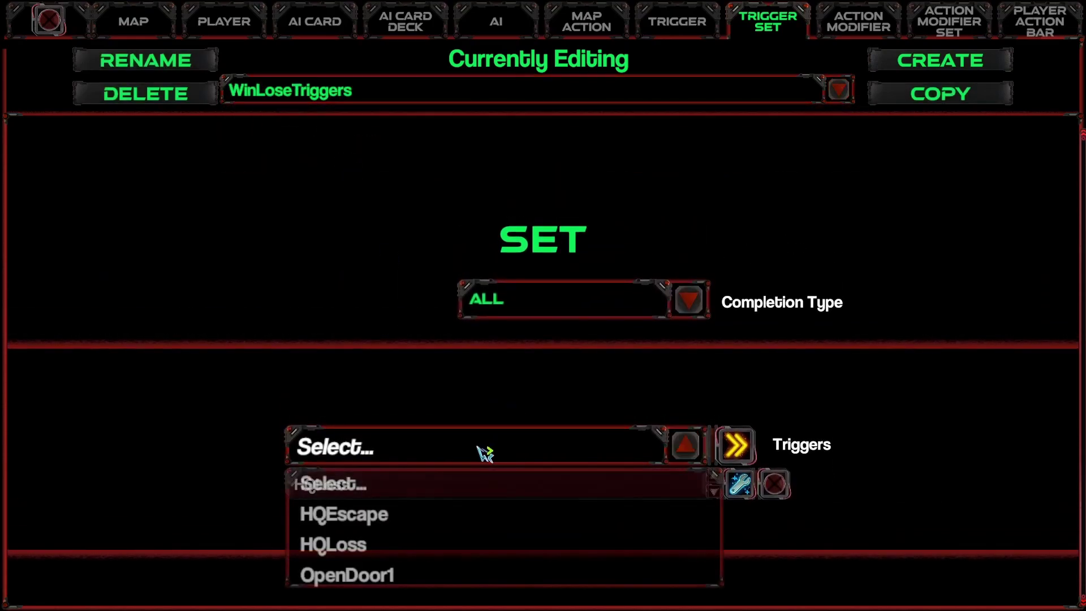
{"action": "left_click", "coordinate": [397, 527]}
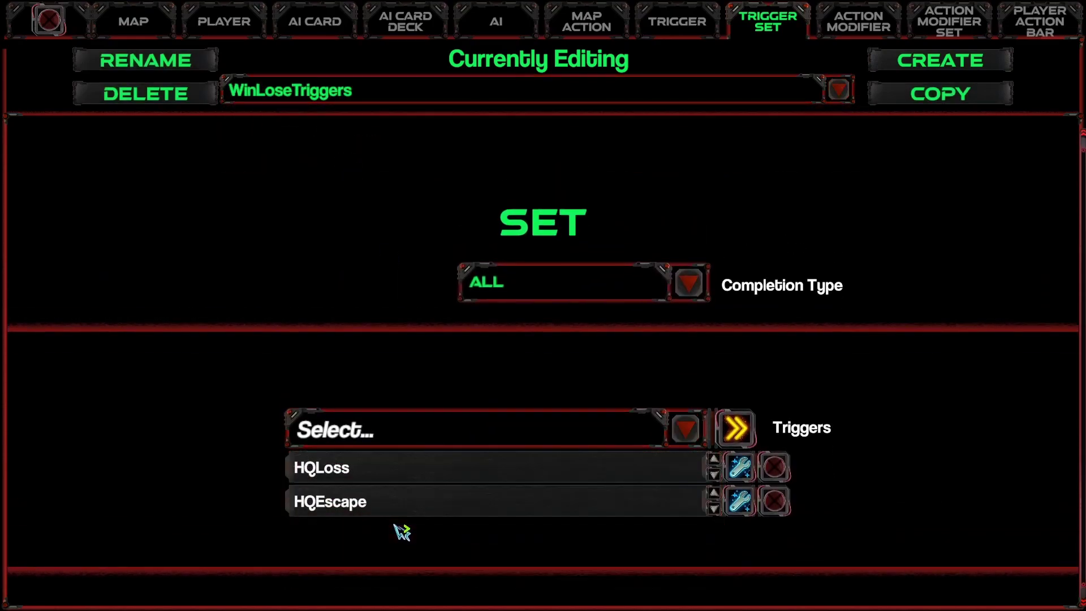
Review the HQLoss trigger's location, objective, target player, action, building and timeout settings.
{"action": "left_click", "coordinate": [681, 25]}
{"action": "left_click", "coordinate": [345, 101]}
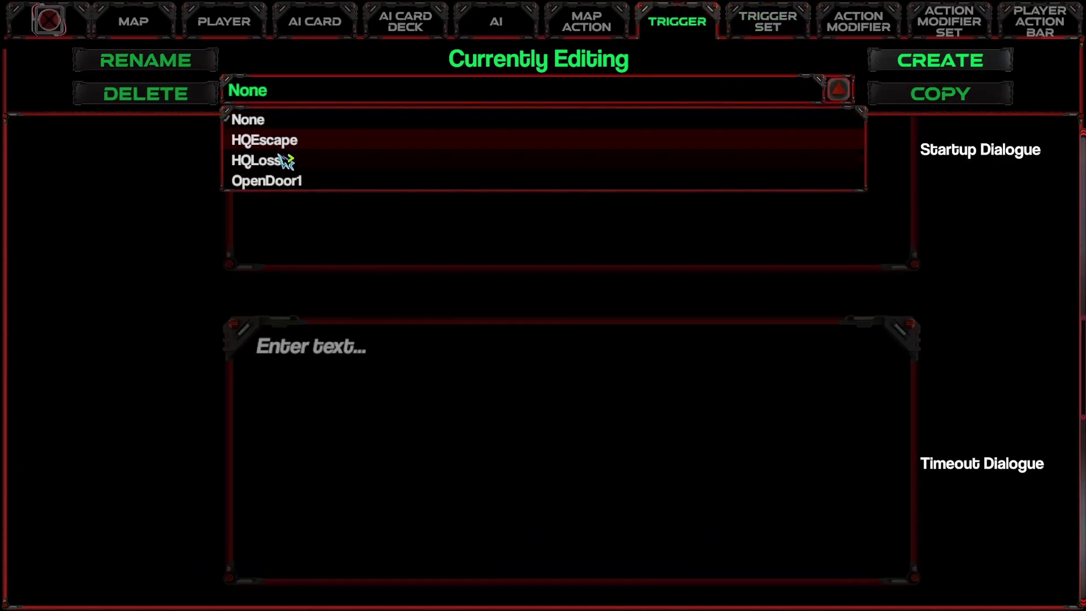
{"action": "left_click", "coordinate": [281, 160]}
{"action": "scroll", "coordinate": [730, 442], "scroll_direction": "up", "scroll_amount": 6}
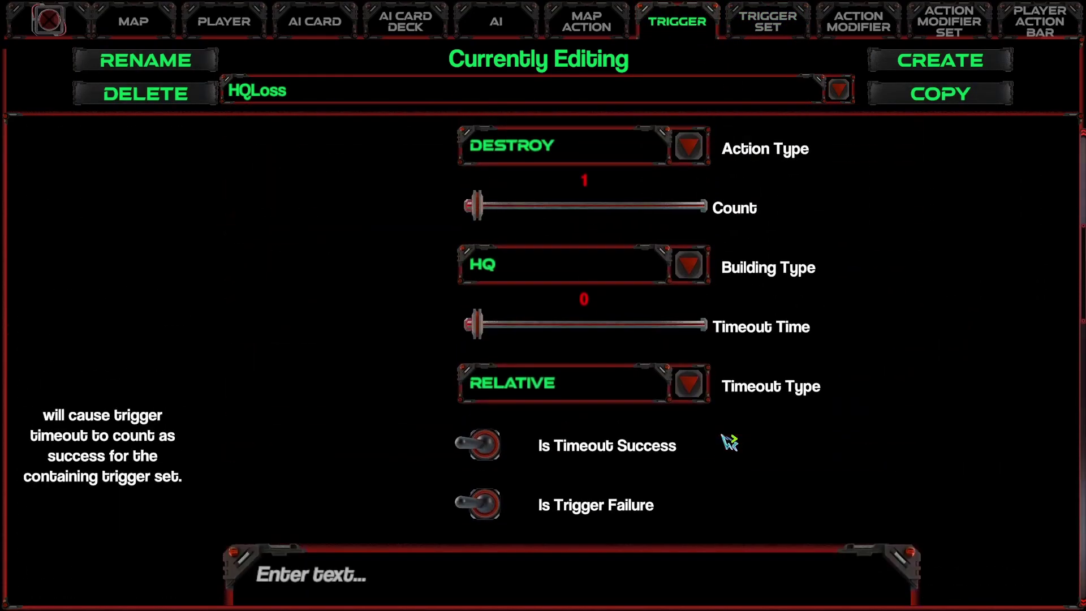
{"action": "scroll", "coordinate": [982, 455], "scroll_direction": "up", "scroll_amount": 5}
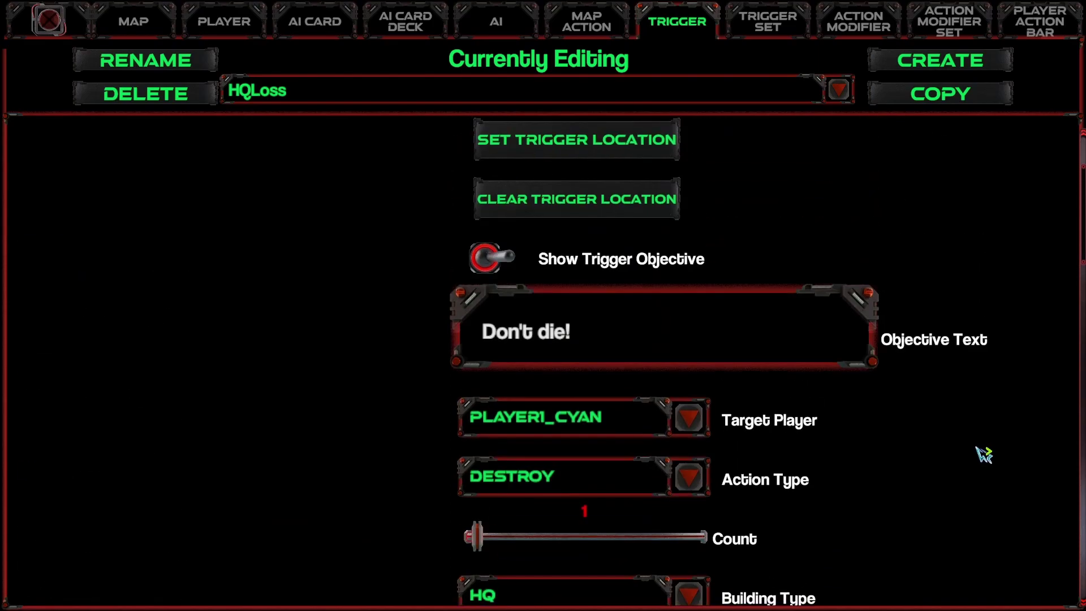
{"action": "left_click_drag", "start_coordinate": [1082, 198], "coordinate": [1063, 118]}
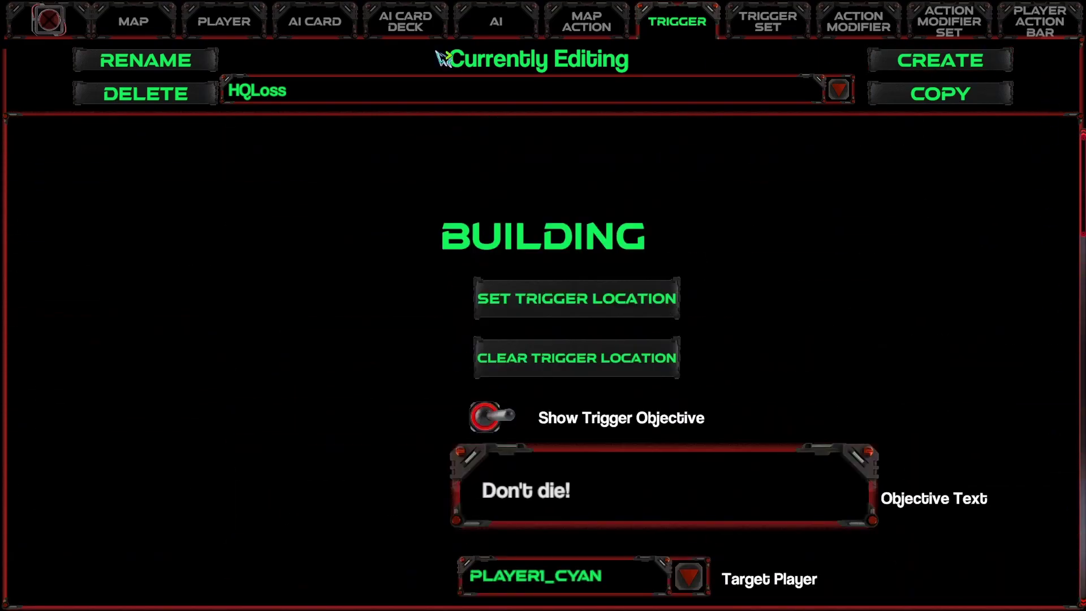
Start another test of Bound_V1 and push the HQ with surgers north into the corridor.
{"action": "left_click", "coordinate": [143, 21]}
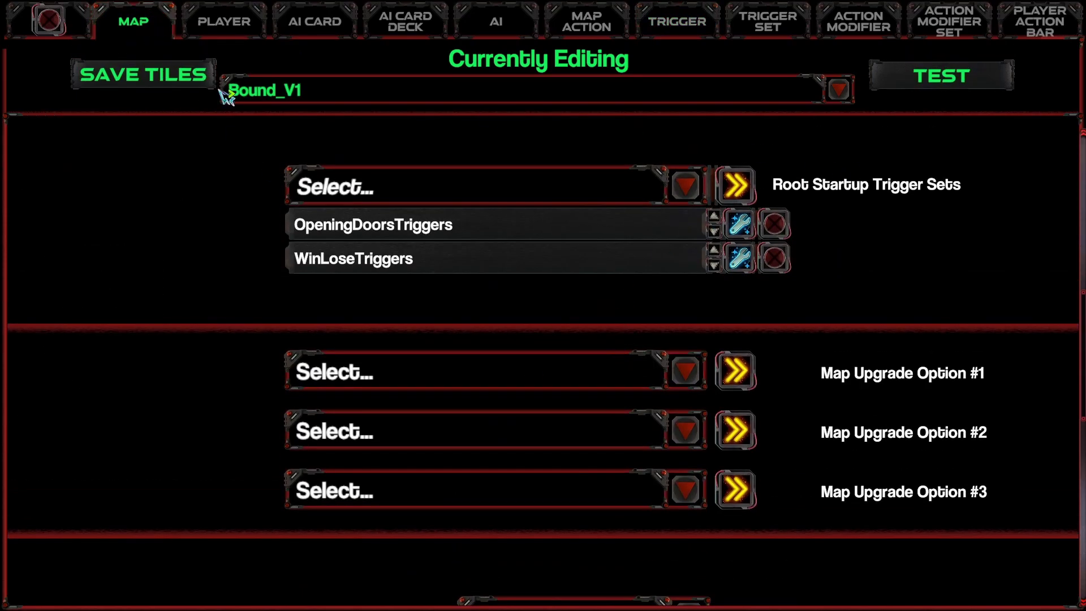
{"action": "left_click", "coordinate": [910, 74]}
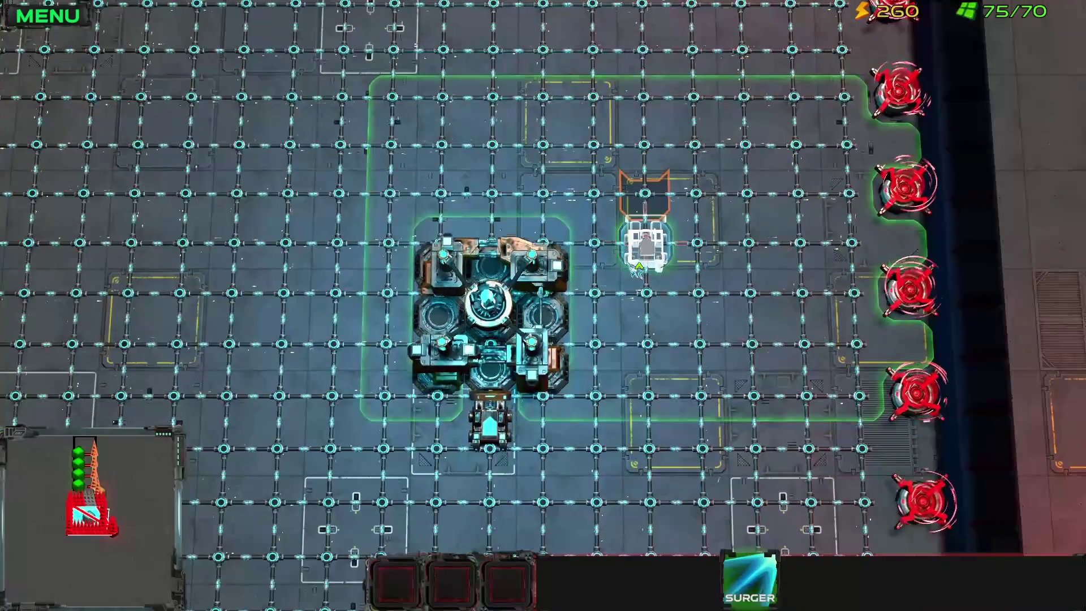
{"action": "key", "text": "w"}
{"action": "key", "text": "w"}
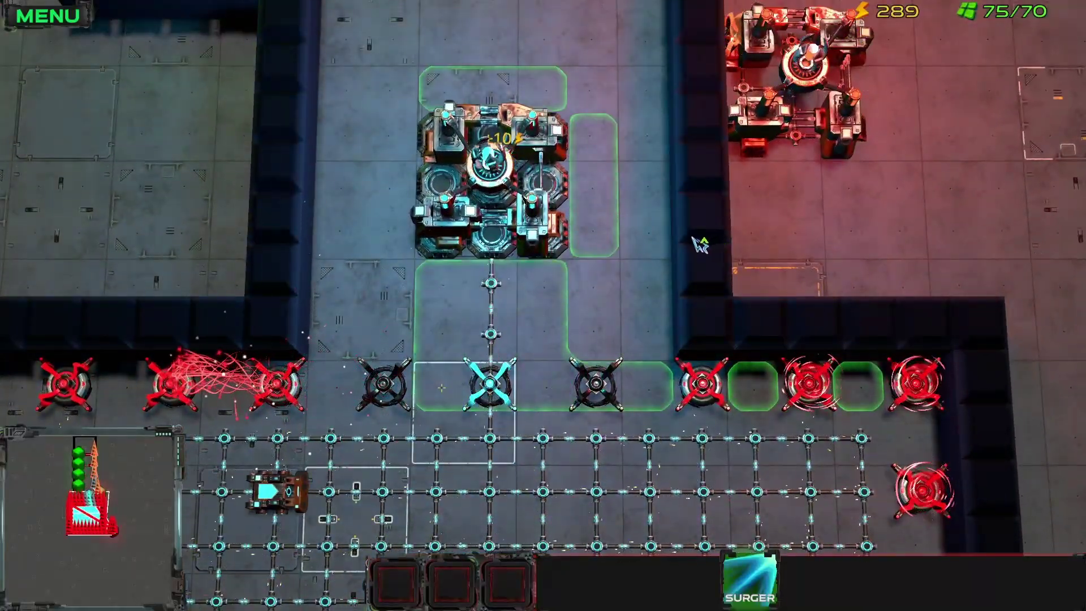
{"action": "key", "text": "s"}
{"action": "key", "text": "w"}
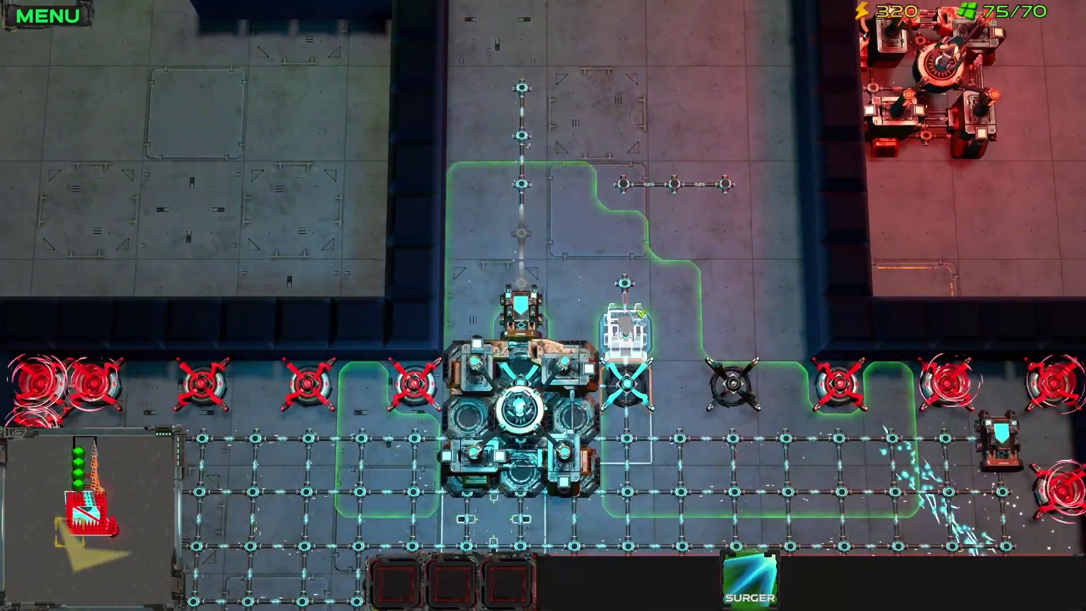
Push the HQ back south across the wire grid to the red structures along the south wall.
{"action": "key", "text": "s"}
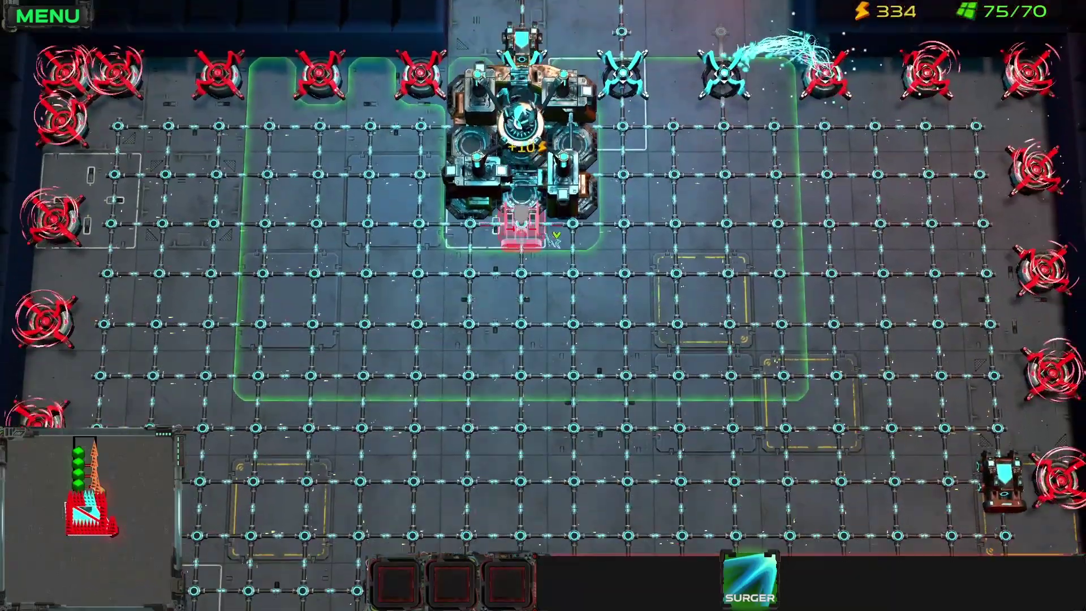
{"action": "key", "text": "a"}
{"action": "key", "text": "s"}
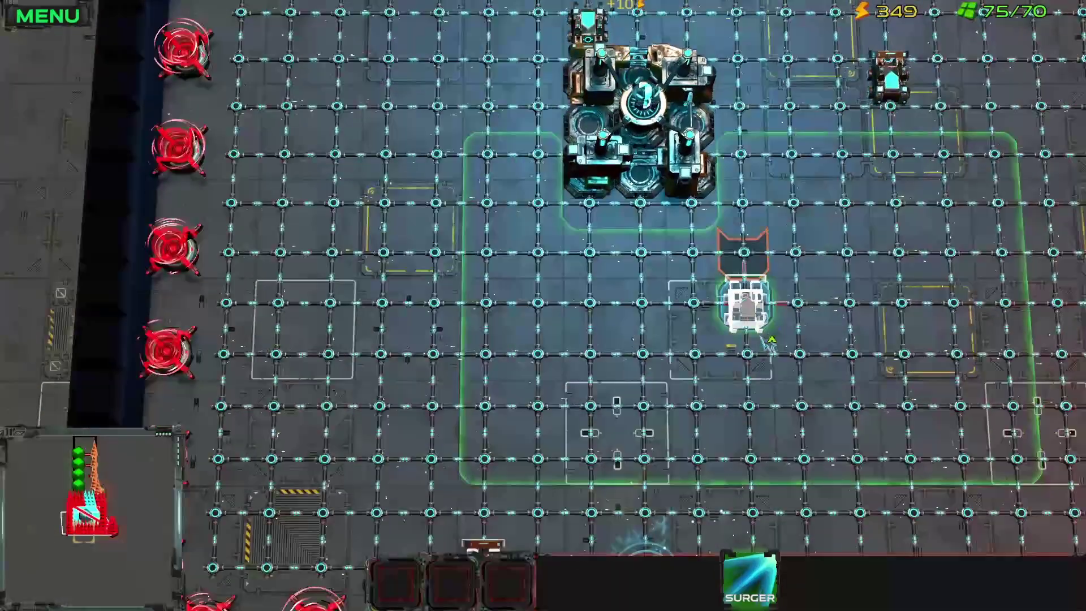
{"action": "key", "text": "s"}
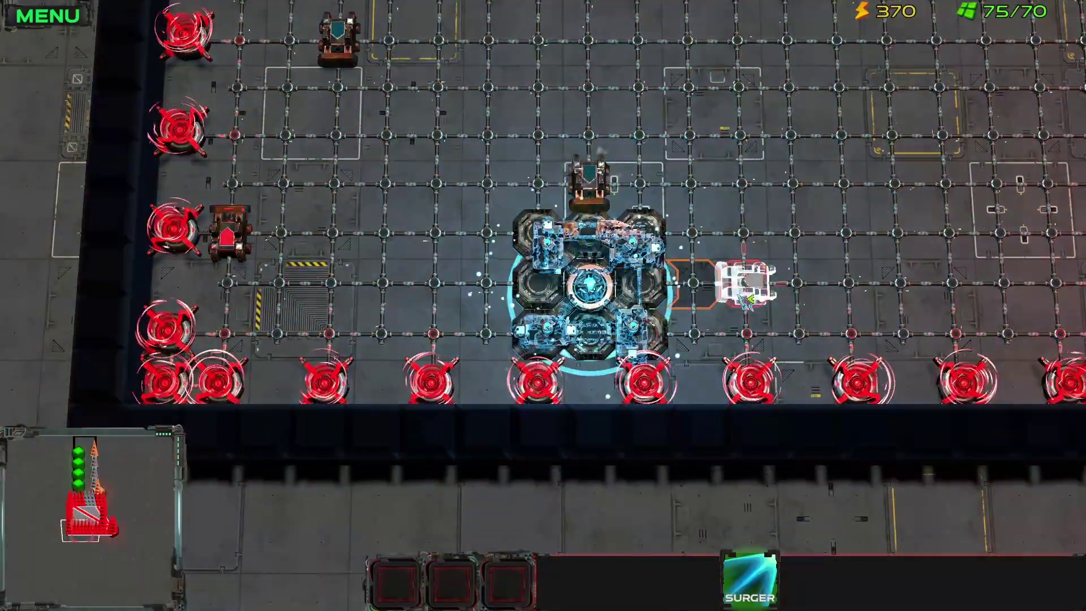
{"action": "key", "text": "w"}
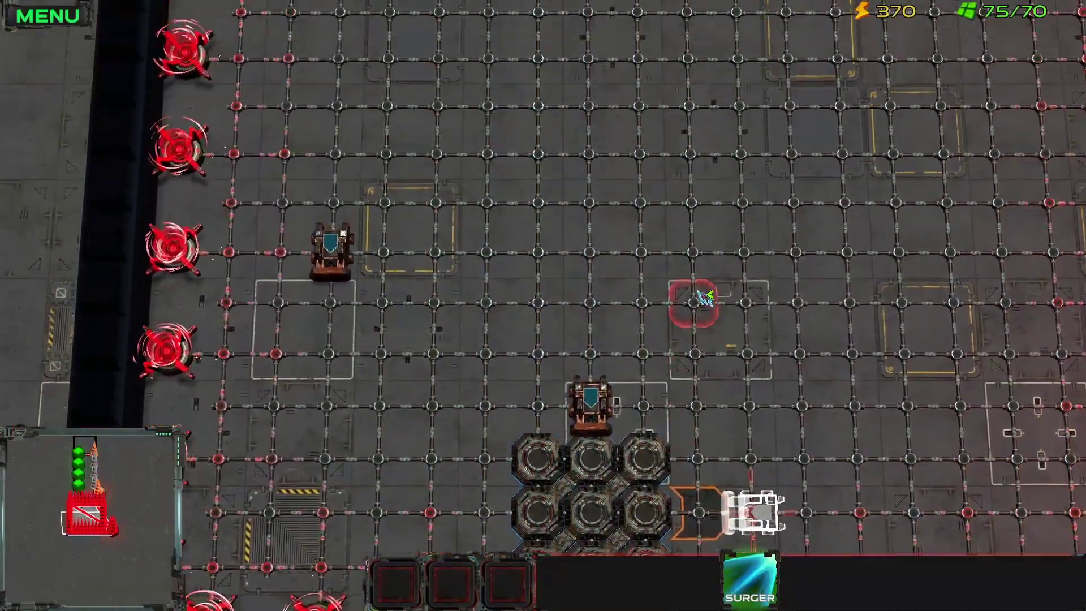
Survey the corridor and the wire grid, and leave the test for map editing.
{"action": "key", "text": "d"}
{"action": "key", "text": "w"}
{"action": "key", "text": "a"}
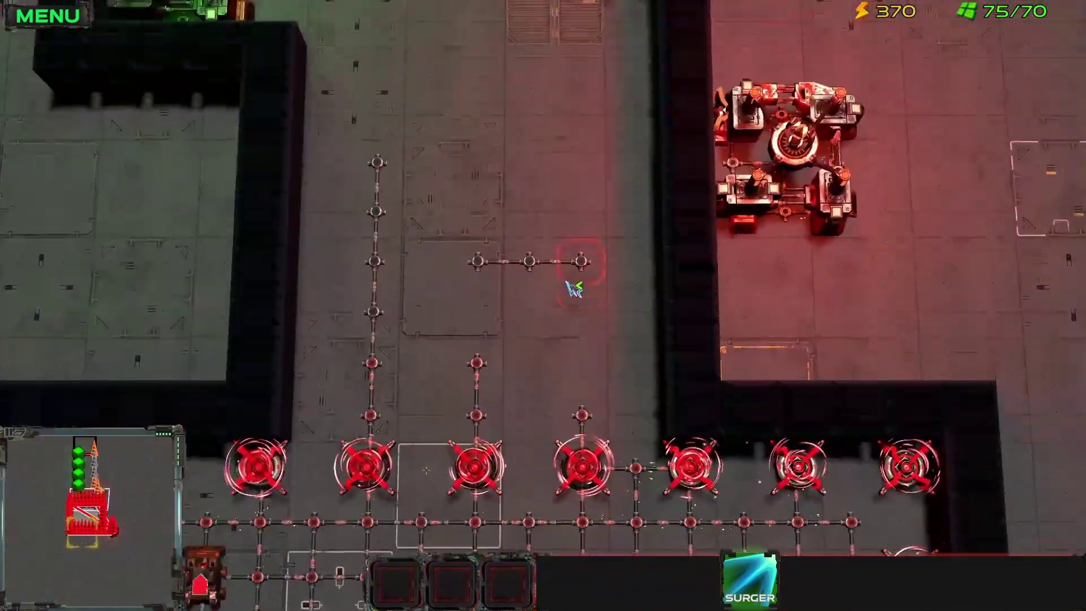
{"action": "key", "text": "s"}
{"action": "key", "text": "a"}
{"action": "left_click", "coordinate": [51, 26]}
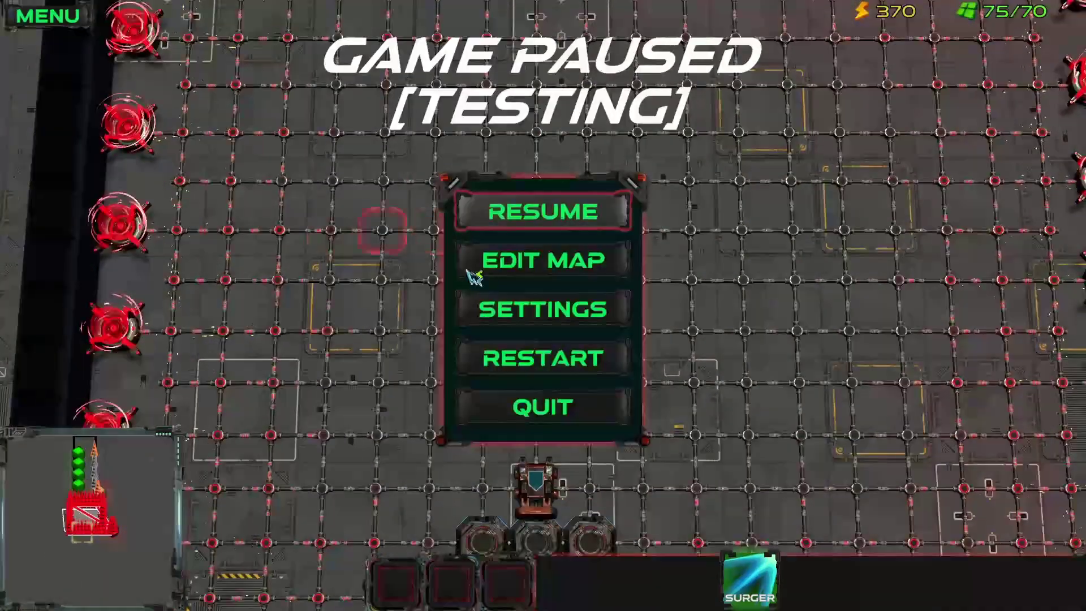
{"action": "left_click", "coordinate": [532, 278]}
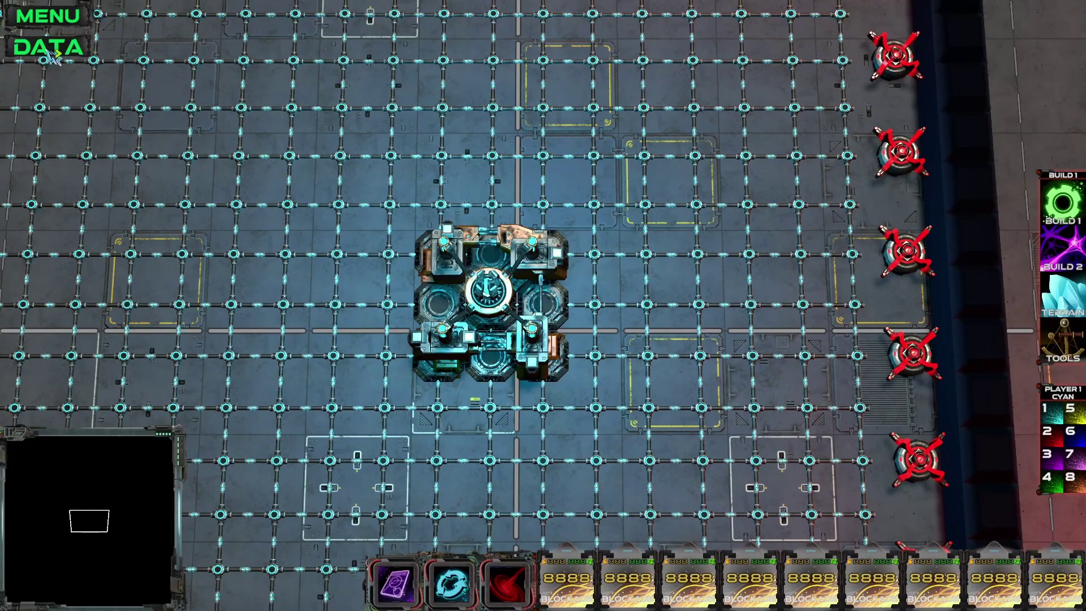
Open the map data and load the WinLoseTriggers set to check its completion type and triggers.
{"action": "left_click", "coordinate": [50, 51]}
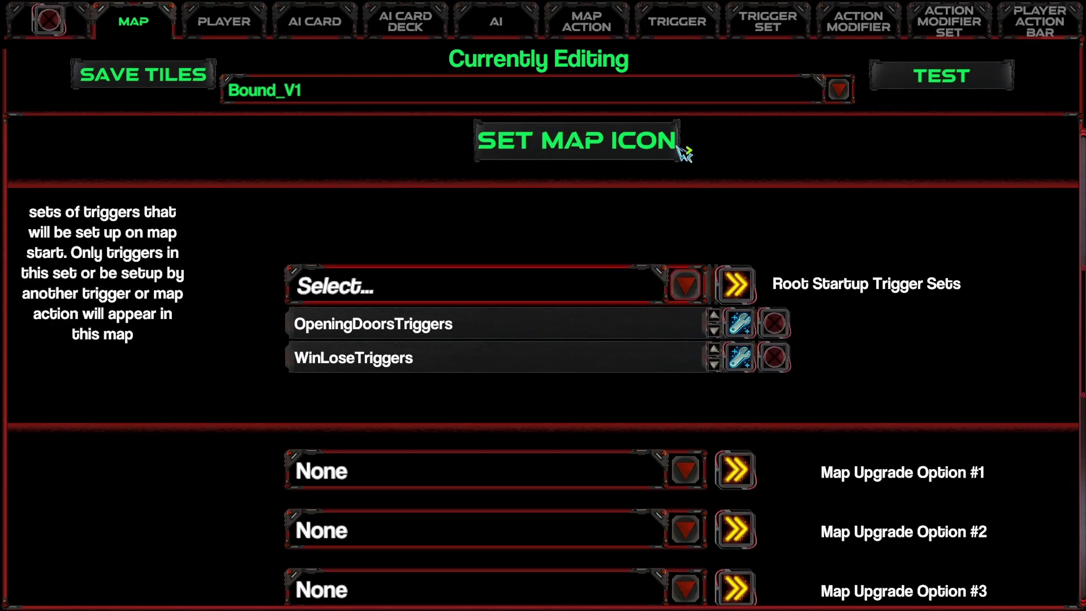
{"action": "left_click", "coordinate": [774, 26]}
{"action": "left_click", "coordinate": [346, 89]}
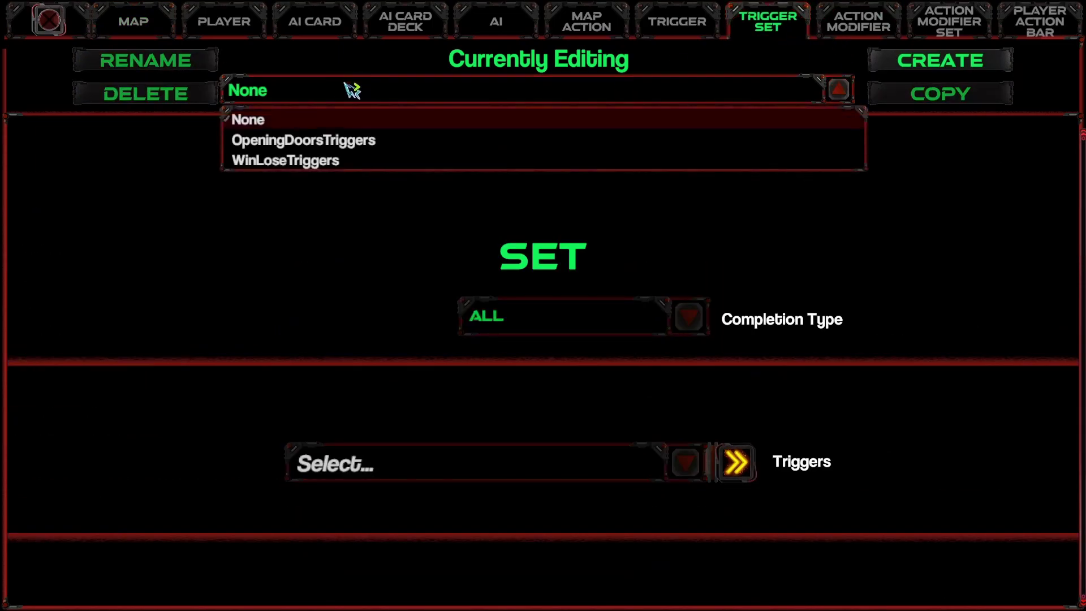
{"action": "left_click", "coordinate": [298, 162]}
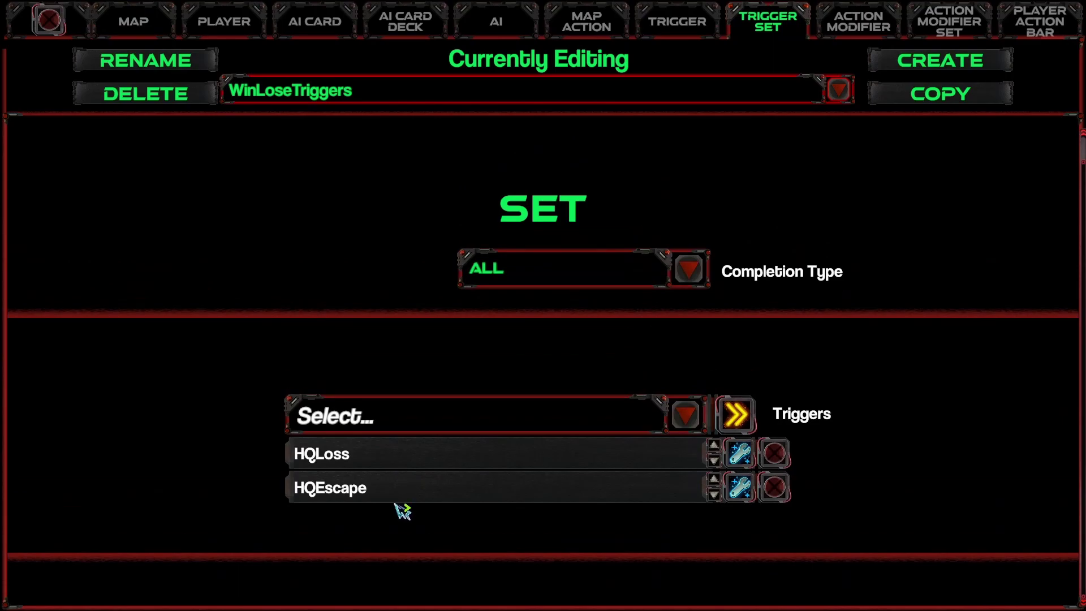
Load the HQLoss trigger and review its building settings, dialogues and triggered map actions.
{"action": "left_click", "coordinate": [678, 26]}
{"action": "left_click", "coordinate": [327, 95]}
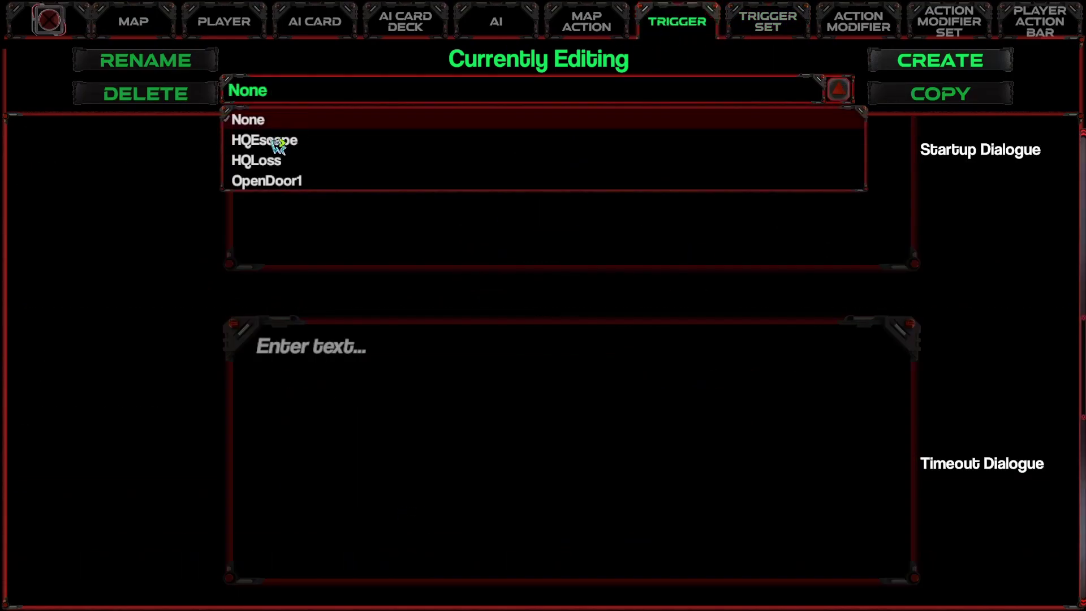
{"action": "left_click", "coordinate": [266, 160]}
{"action": "scroll", "coordinate": [477, 325], "scroll_direction": "down", "scroll_amount": 12}
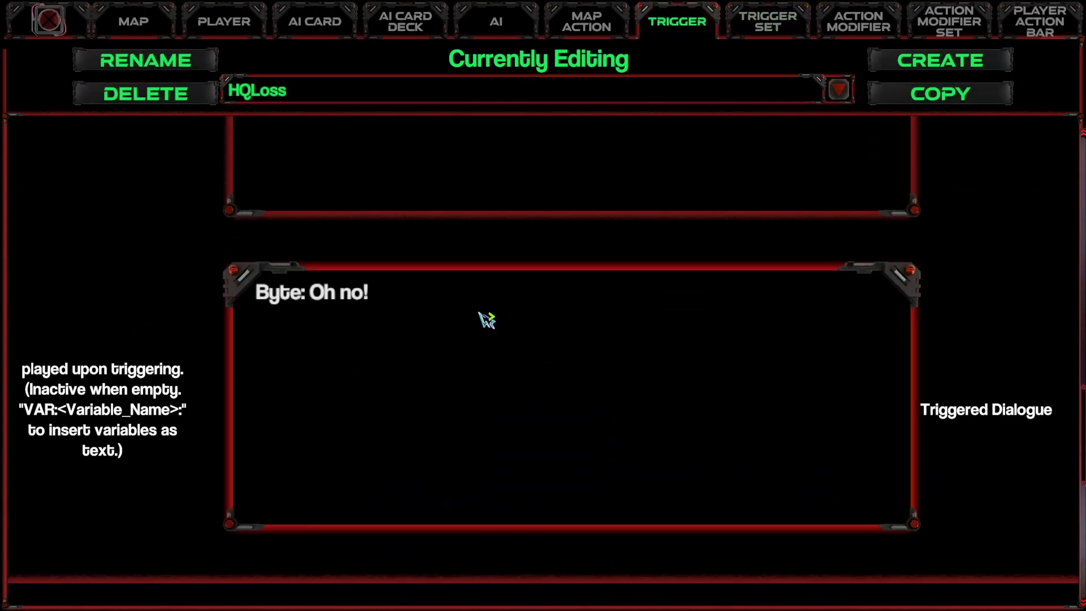
{"action": "scroll", "coordinate": [490, 317], "scroll_direction": "down", "scroll_amount": 6}
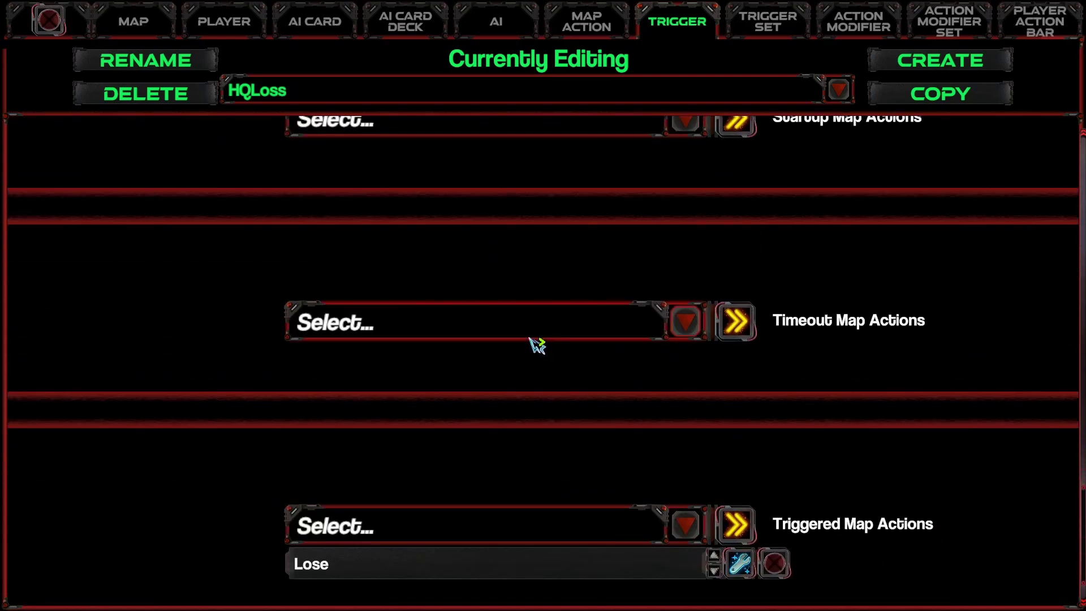
{"action": "scroll", "coordinate": [543, 340], "scroll_direction": "up", "scroll_amount": 10}
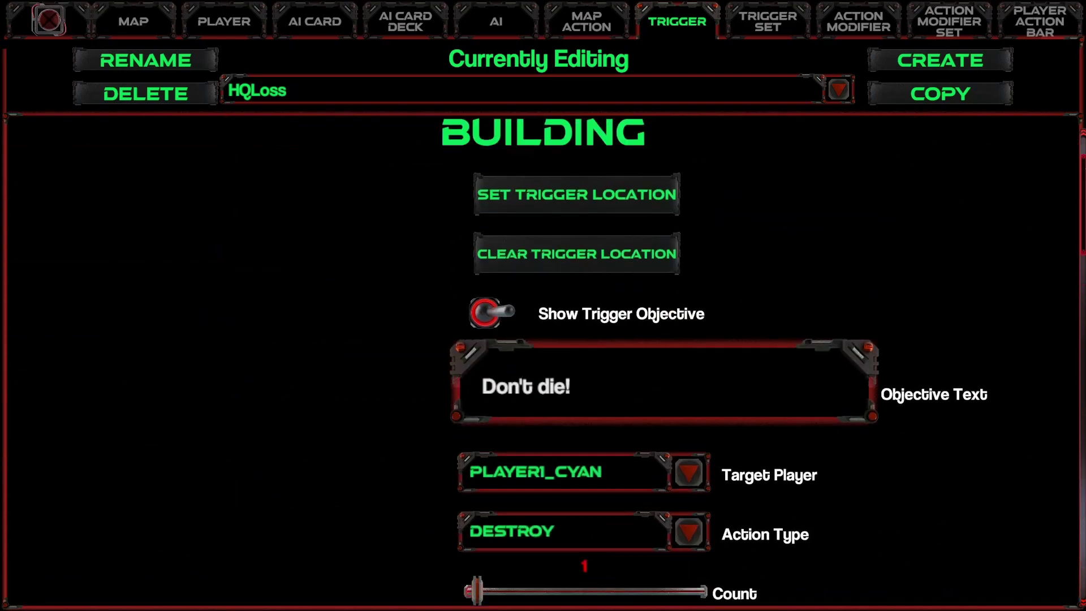
{"action": "scroll", "coordinate": [543, 339], "scroll_direction": "down", "scroll_amount": 10}
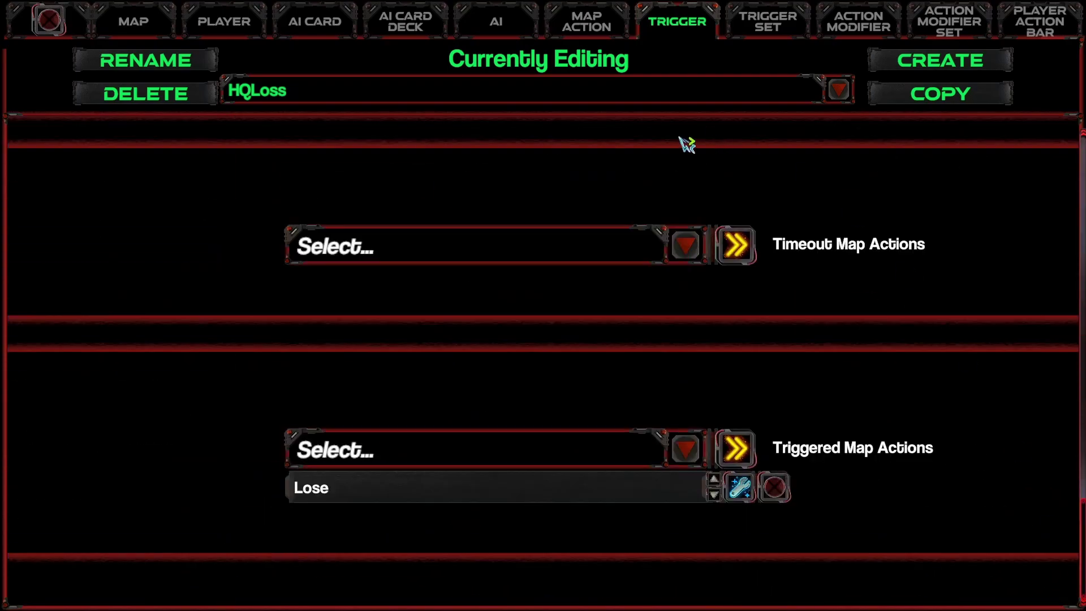
Load the HQEscape trigger and review its triggered map actions, target player, action type and building type.
{"action": "left_click", "coordinate": [523, 98]}
{"action": "left_click", "coordinate": [319, 140]}
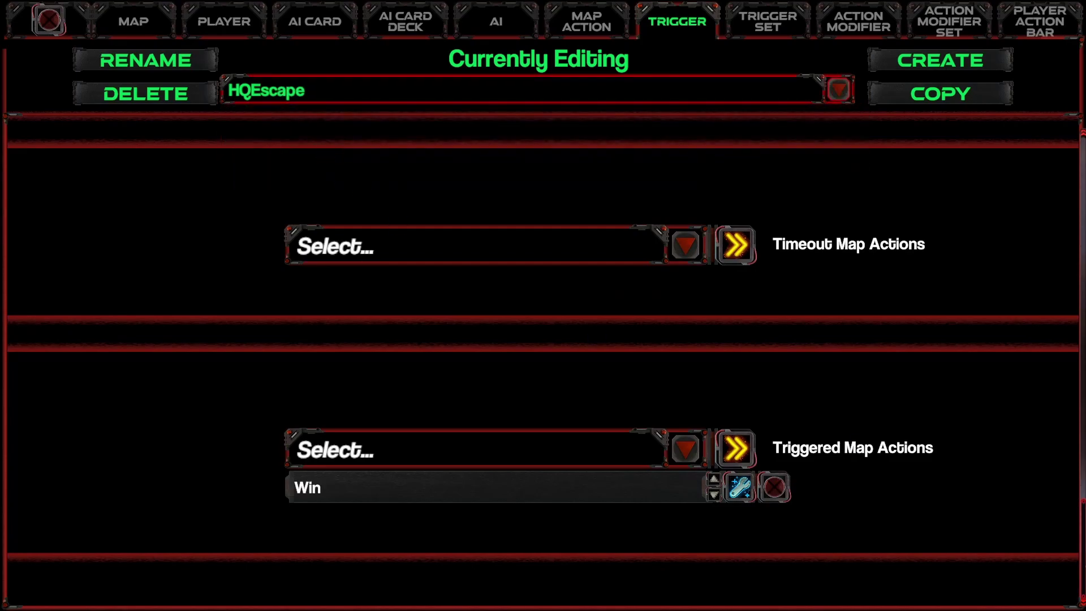
{"action": "scroll", "coordinate": [543, 362], "scroll_direction": "up", "scroll_amount": 2}
{"action": "scroll", "coordinate": [543, 362], "scroll_direction": "down", "scroll_amount": 2}
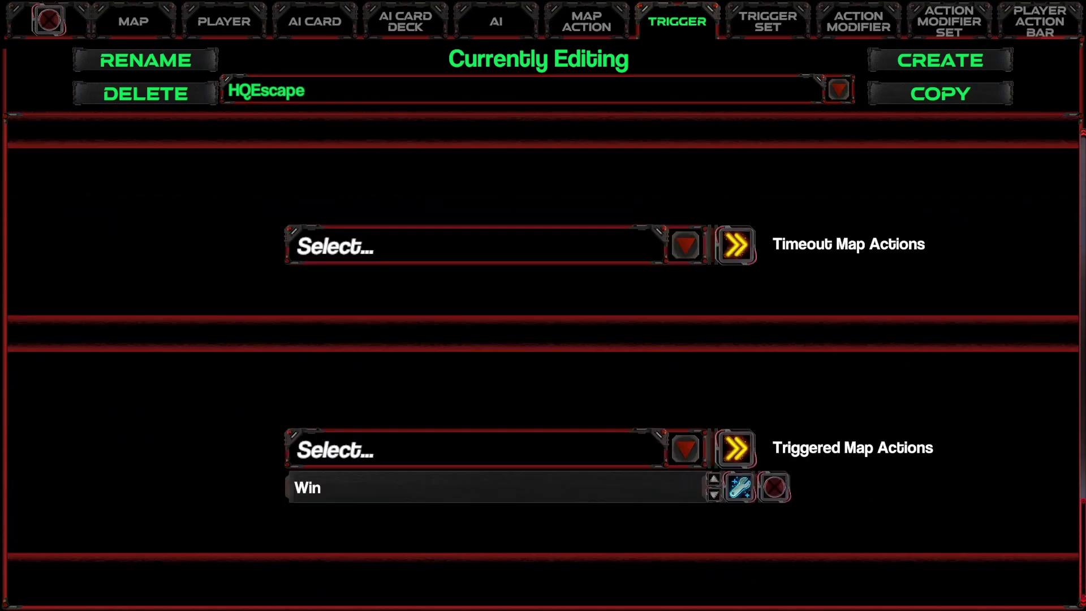
{"action": "scroll", "coordinate": [1055, 204], "scroll_direction": "up", "scroll_amount": 10}
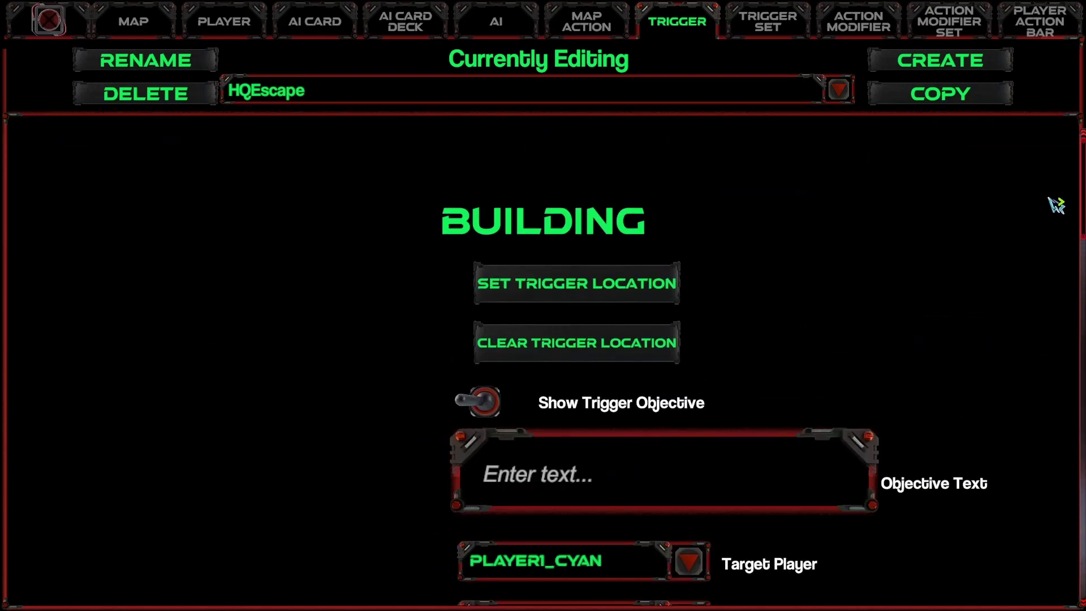
{"action": "scroll", "coordinate": [1056, 204], "scroll_direction": "down", "scroll_amount": 8}
{"action": "scroll", "coordinate": [1074, 209], "scroll_direction": "up", "scroll_amount": 7}
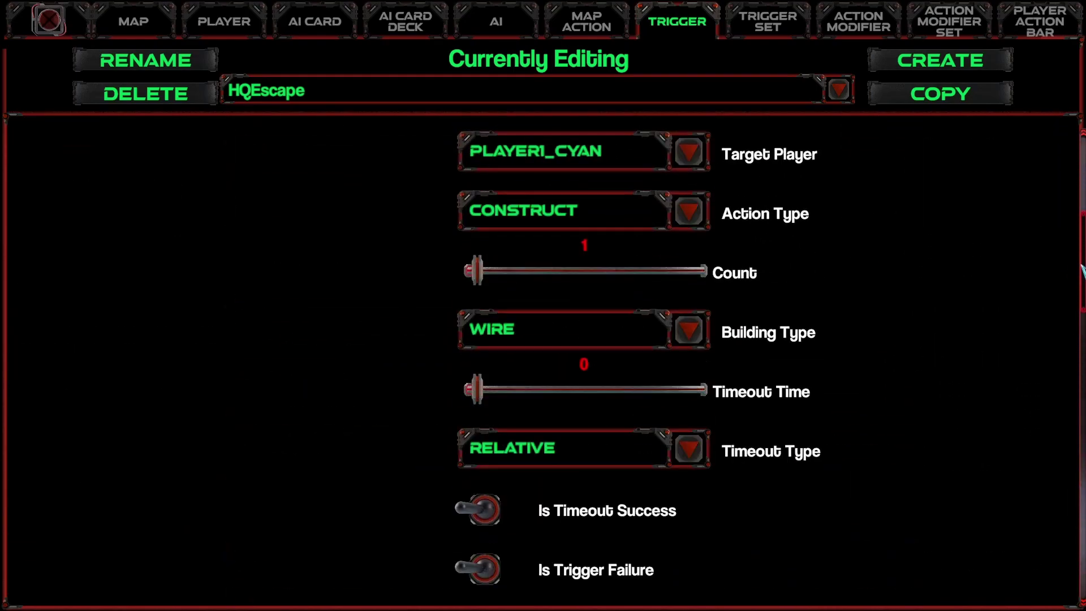
{"action": "scroll", "coordinate": [1081, 215], "scroll_direction": "down", "scroll_amount": 6}
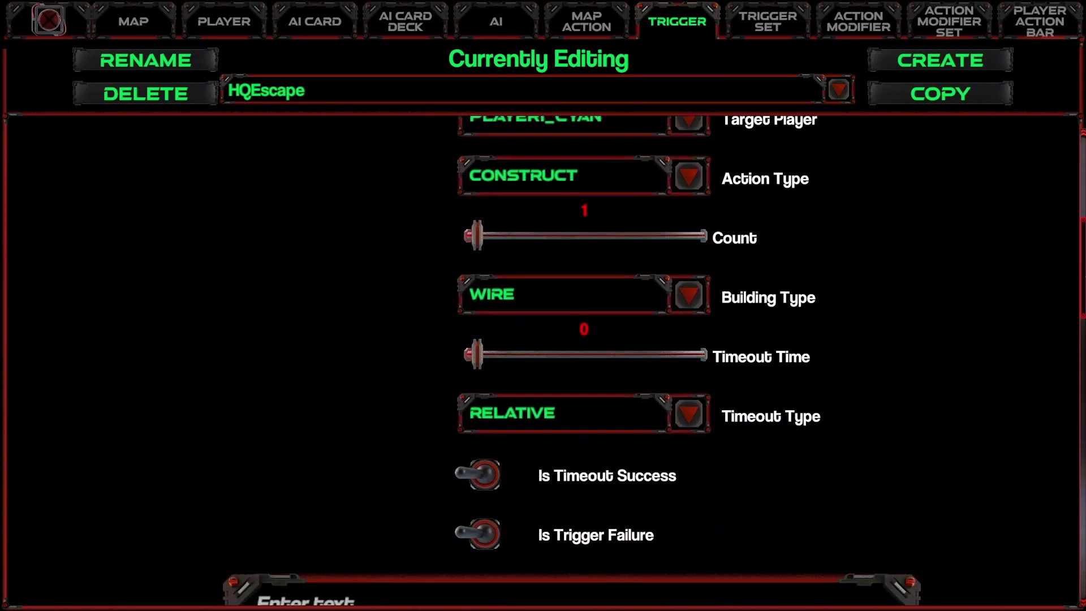
{"action": "scroll", "coordinate": [1082, 164], "scroll_direction": "up", "scroll_amount": 8}
{"action": "scroll", "coordinate": [1035, 310], "scroll_direction": "down", "scroll_amount": 6}
{"action": "scroll", "coordinate": [1035, 311], "scroll_direction": "up", "scroll_amount": 7}
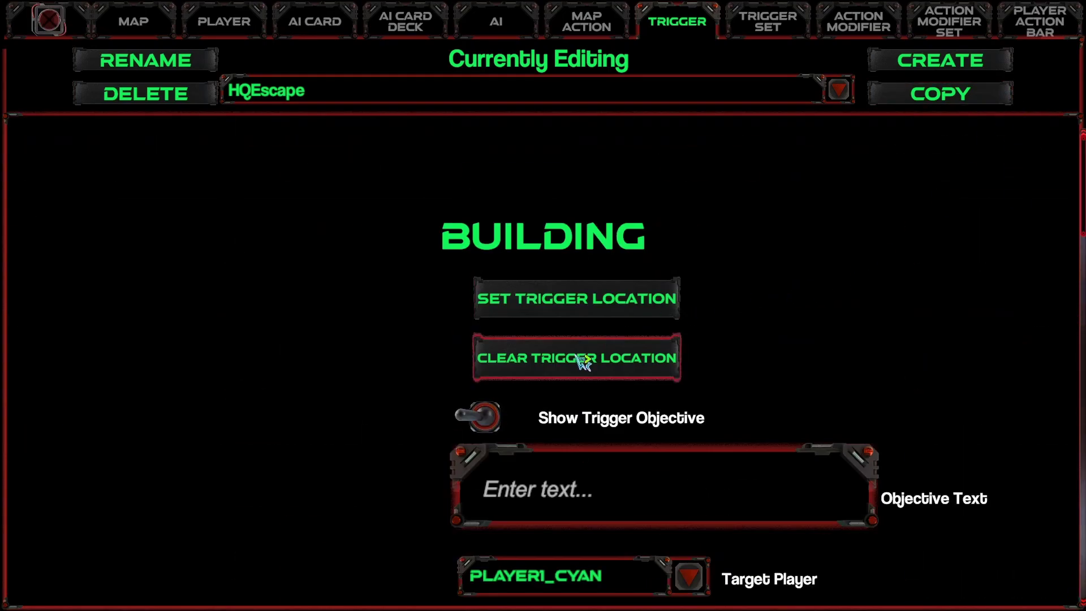
Clear the trigger location of HQEscape and load the HQLoss trigger.
{"action": "left_click", "coordinate": [534, 373]}
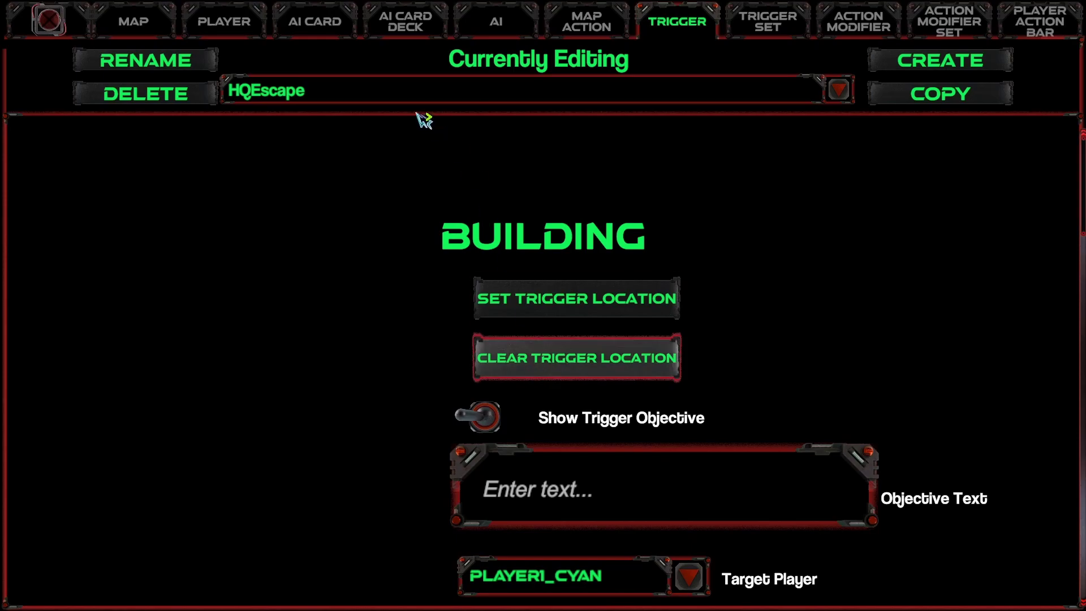
{"action": "left_click", "coordinate": [415, 93]}
{"action": "left_click", "coordinate": [303, 161]}
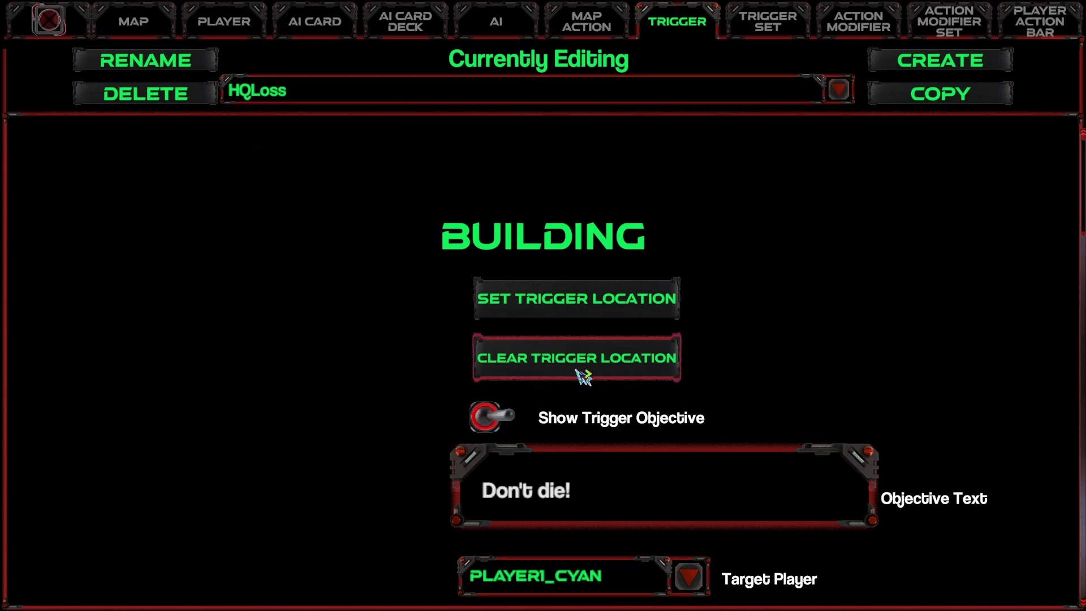
Start another test of Bound_V1 and send the HQ east into the red structures along the east wall.
{"action": "left_click", "coordinate": [168, 30]}
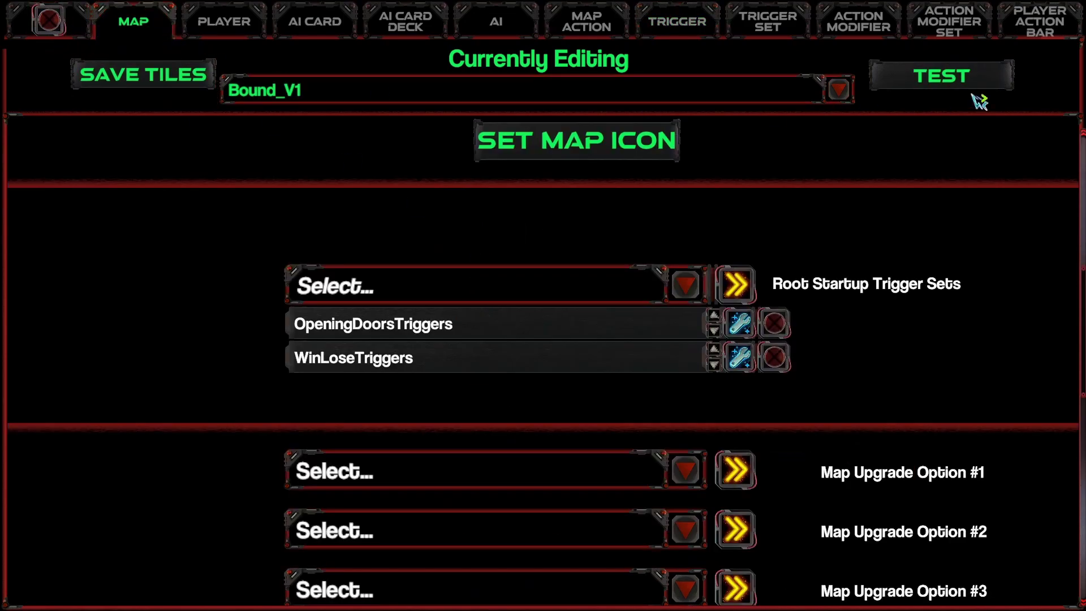
{"action": "left_click", "coordinate": [926, 89]}
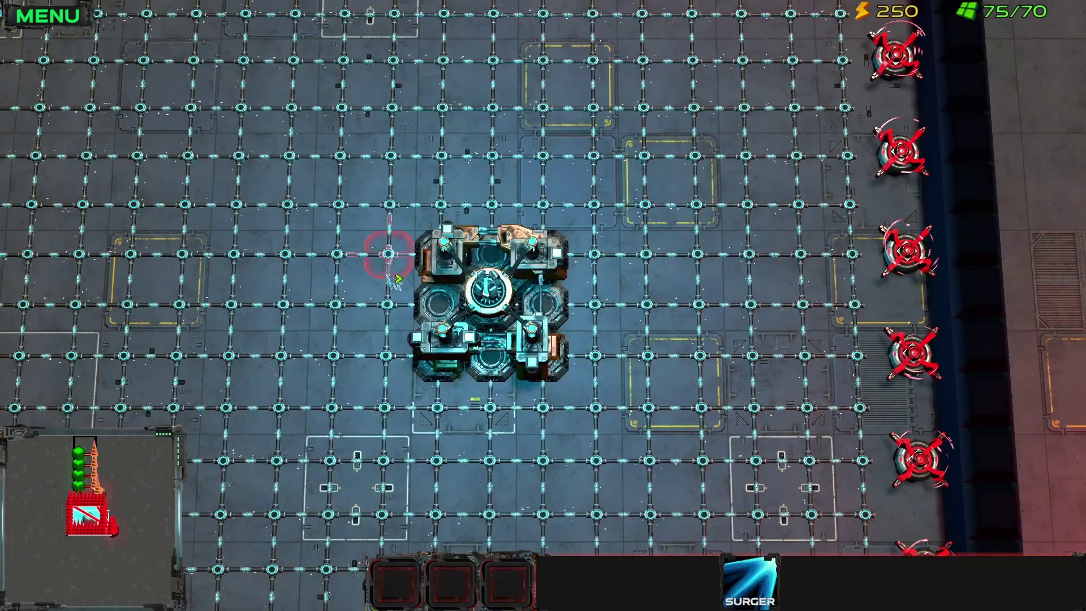
{"action": "left_click", "coordinate": [932, 318]}
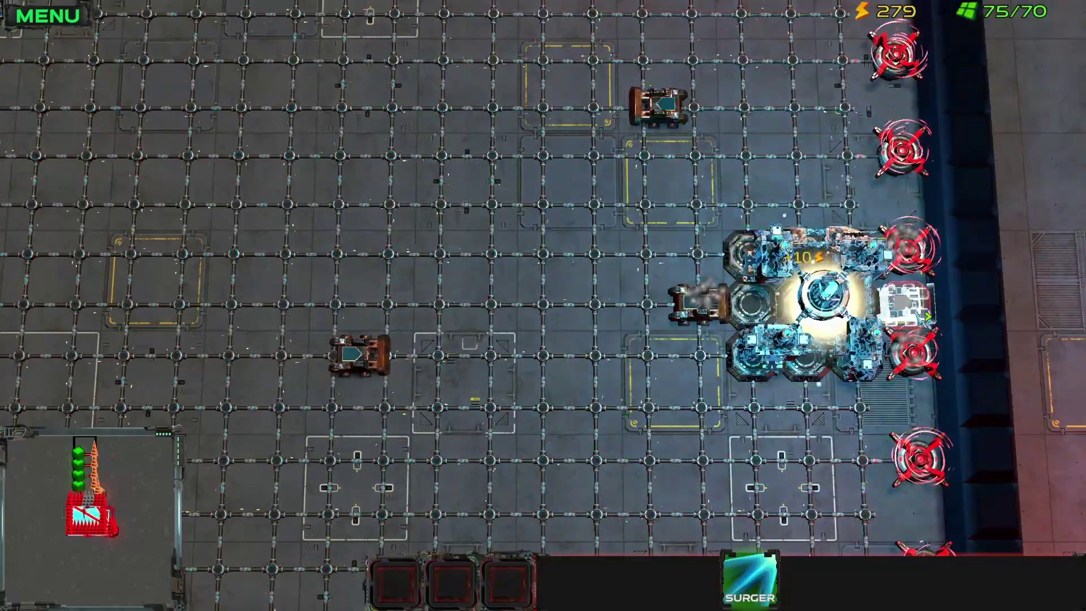
Survey the wire grid's southwest corner, the east wall and the corridor, and leave the test for map editing.
{"action": "key", "text": "s"}
{"action": "key", "text": "a"}
{"action": "left_click", "coordinate": [917, 314]}
{"action": "left_click", "coordinate": [917, 314]}
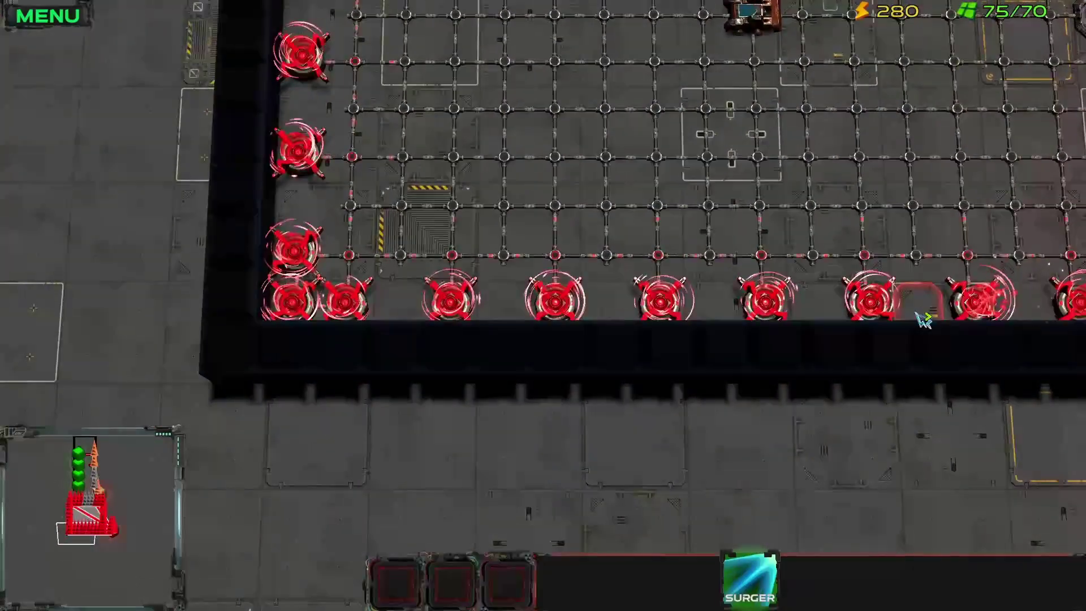
{"action": "key", "text": "w"}
{"action": "key", "text": "d"}
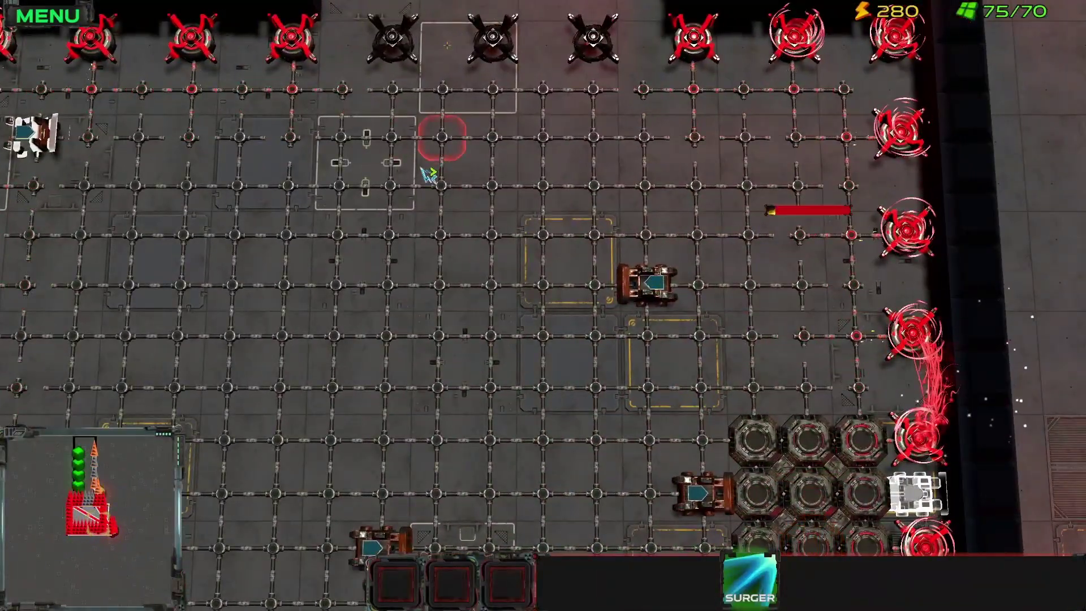
{"action": "key", "text": "w"}
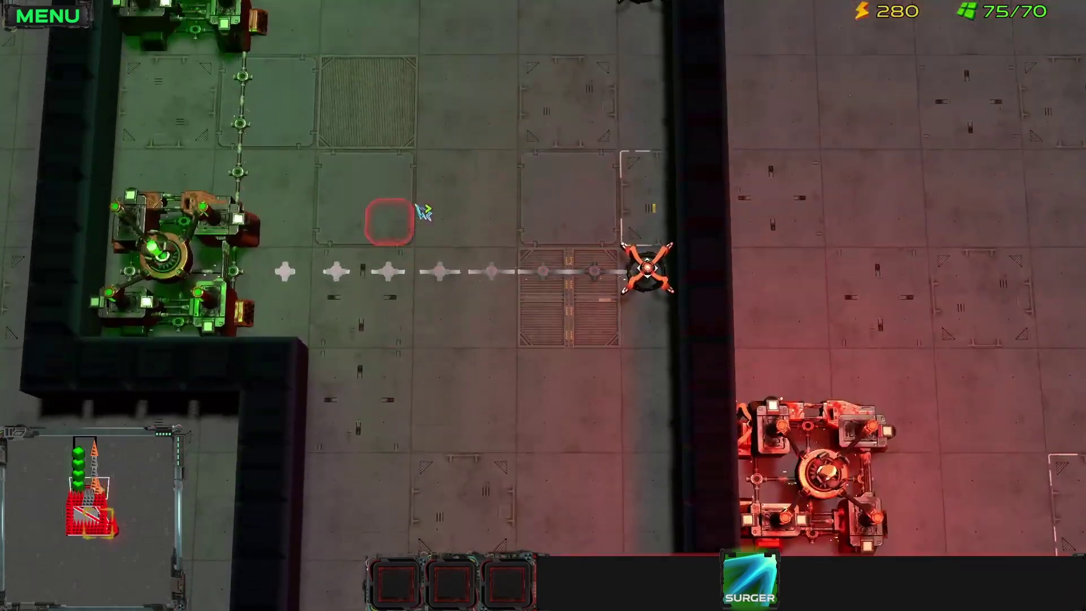
{"action": "key", "text": "s"}
{"action": "left_click", "coordinate": [53, 23]}
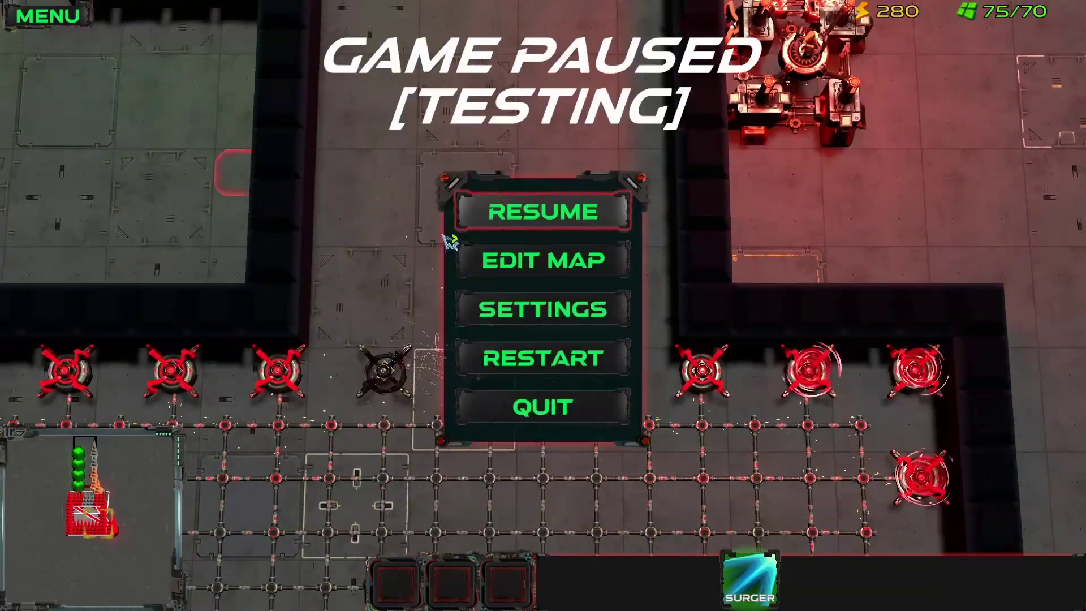
{"action": "left_click", "coordinate": [545, 273]}
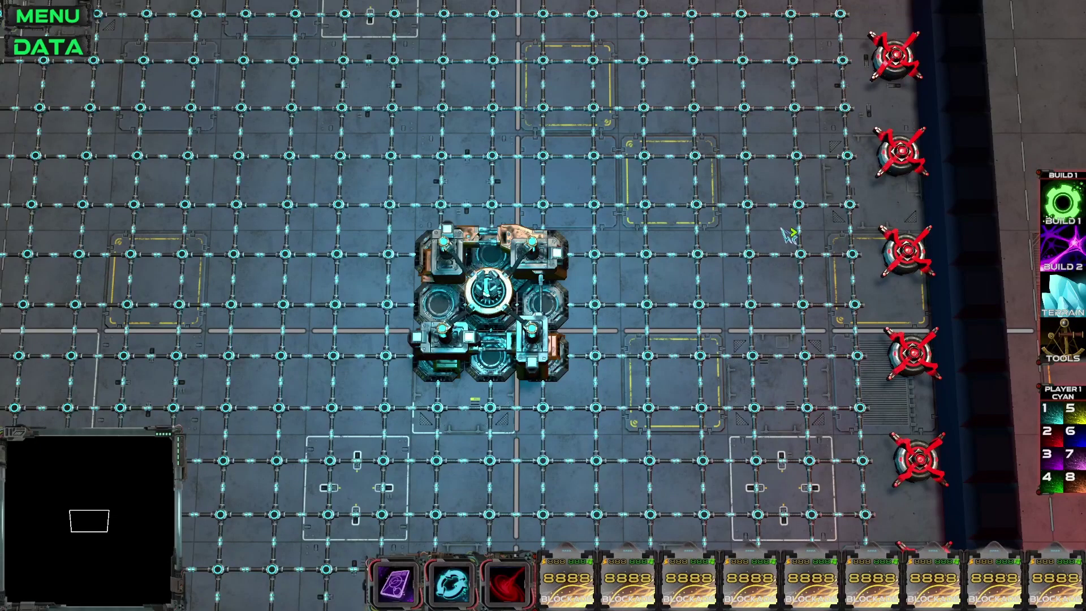
Reopen the map data, load the WinLoseTriggers set and check the available completion types.
{"action": "left_click", "coordinate": [45, 54]}
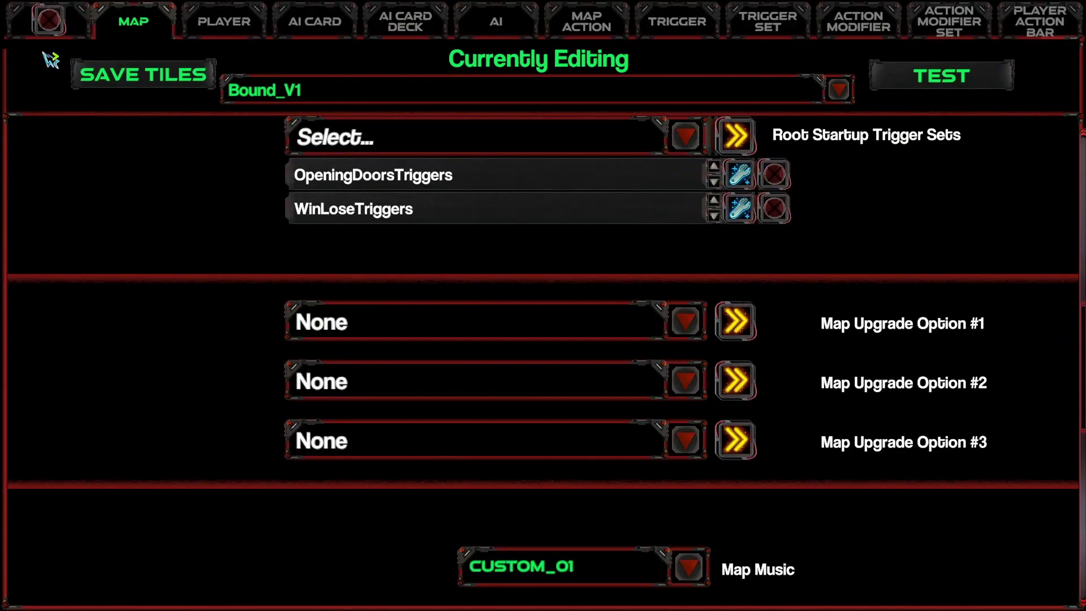
{"action": "left_click", "coordinate": [767, 22]}
{"action": "left_click", "coordinate": [521, 92]}
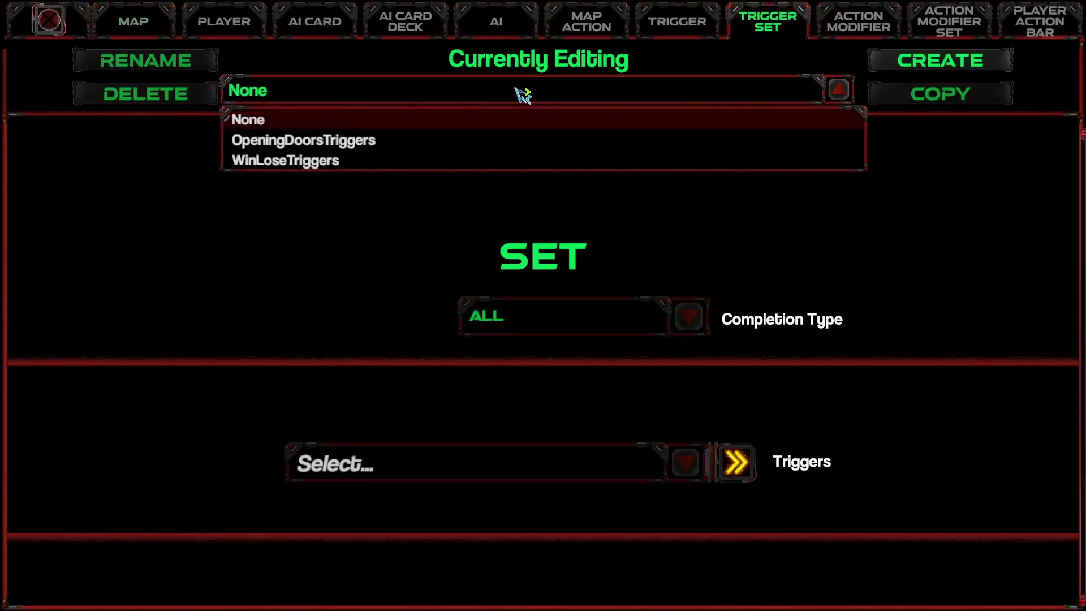
{"action": "left_click", "coordinate": [309, 161]}
{"action": "left_click", "coordinate": [530, 291]}
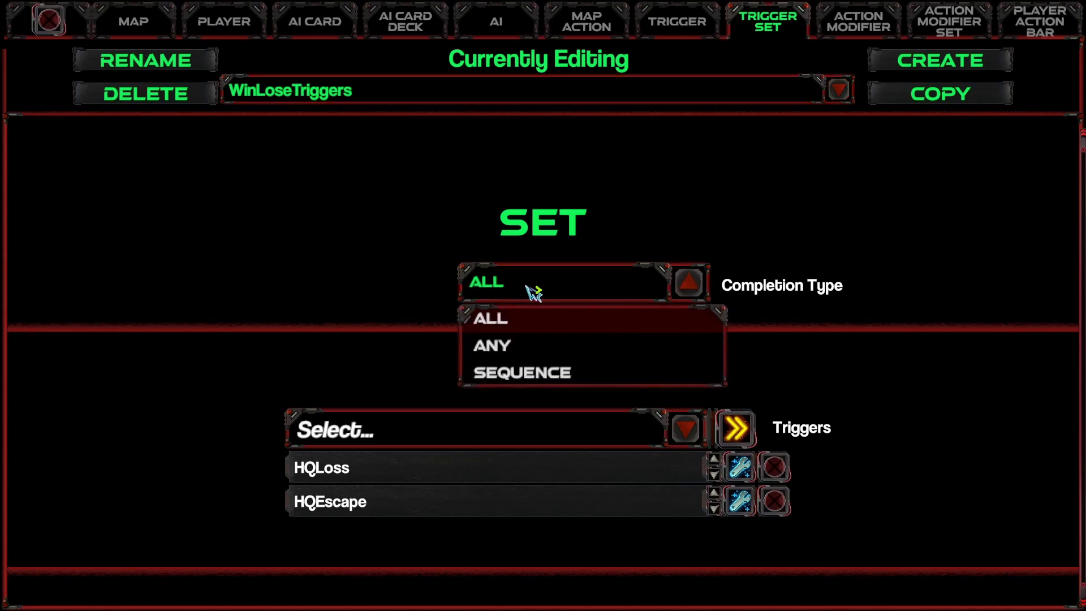
{"action": "left_click", "coordinate": [533, 292]}
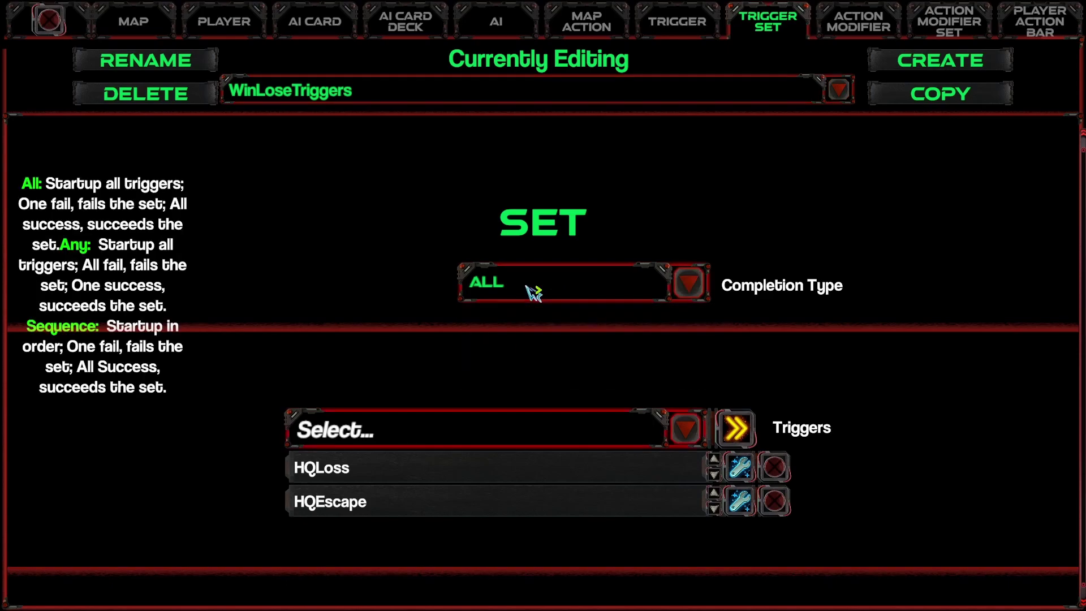
Reload the HQLoss trigger and check its objective, target player, action type, building type and triggered map actions.
{"action": "left_click", "coordinate": [681, 32]}
{"action": "left_click", "coordinate": [413, 92]}
{"action": "left_click", "coordinate": [295, 160]}
{"action": "scroll", "coordinate": [761, 374], "scroll_direction": "up", "scroll_amount": 10}
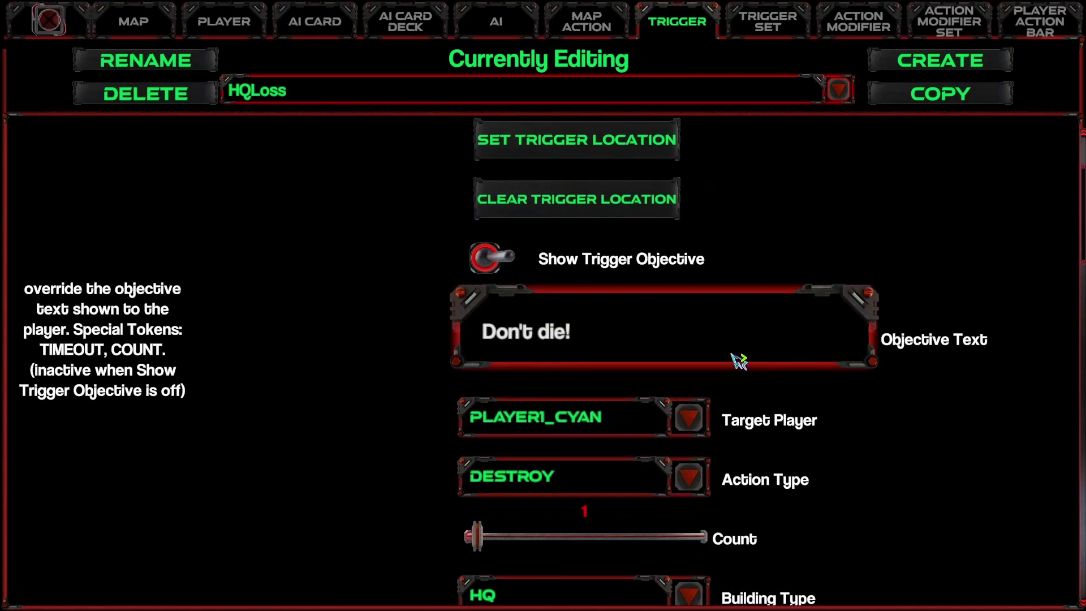
{"action": "scroll", "coordinate": [739, 360], "scroll_direction": "up", "scroll_amount": 2}
{"action": "scroll", "coordinate": [849, 376], "scroll_direction": "down", "scroll_amount": 2}
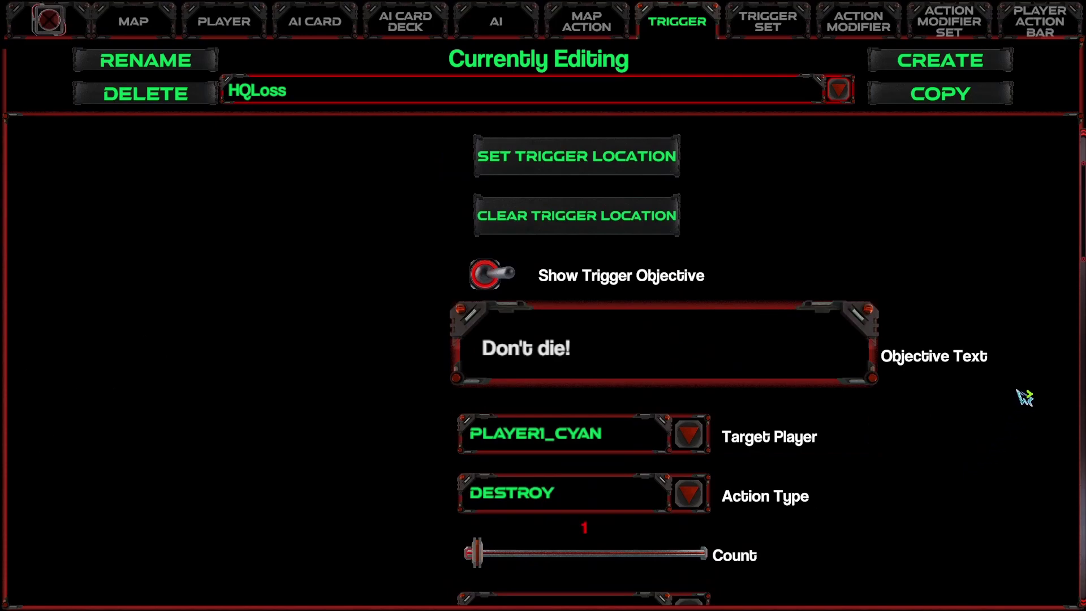
{"action": "scroll", "coordinate": [977, 426], "scroll_direction": "down", "scroll_amount": 6}
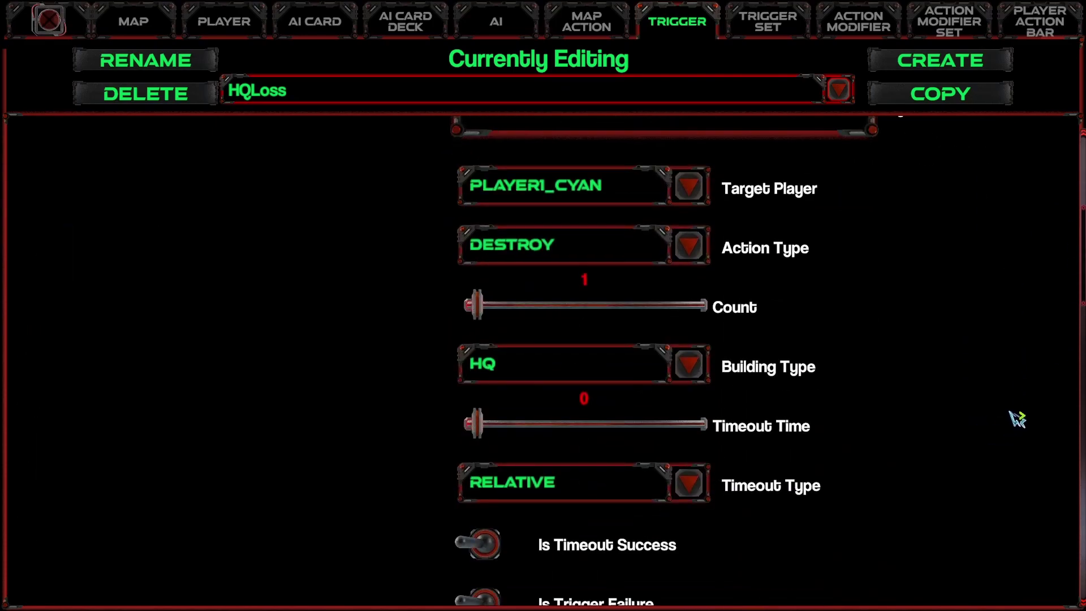
{"action": "left_click_drag", "start_coordinate": [1081, 274], "coordinate": [1081, 580]}
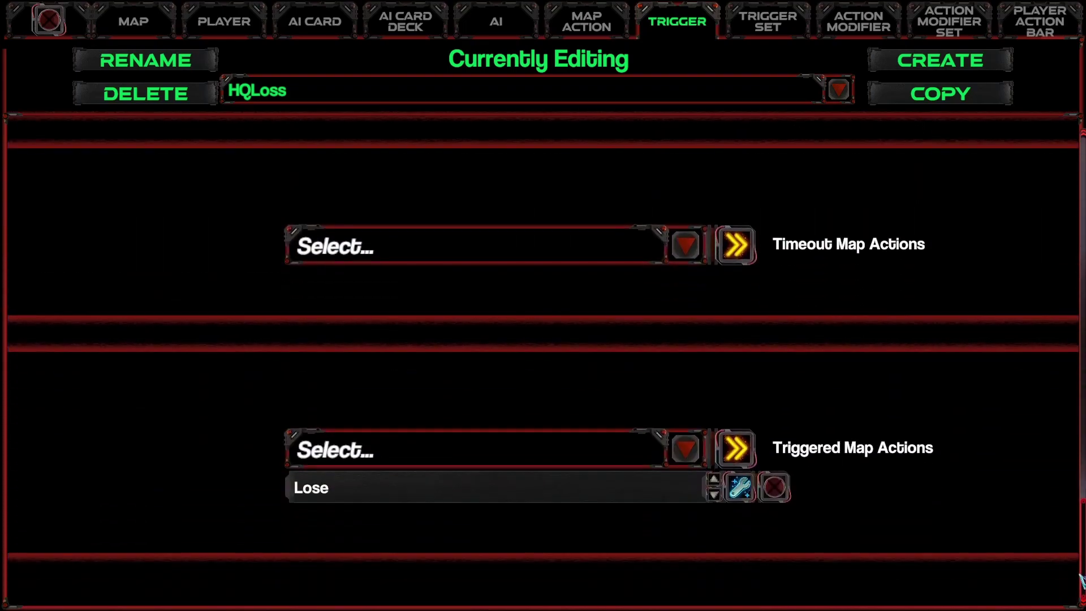
Load the Lose map action and check its conditions, end level type and popup text.
{"action": "left_click", "coordinate": [562, 30]}
{"action": "left_click", "coordinate": [306, 93]}
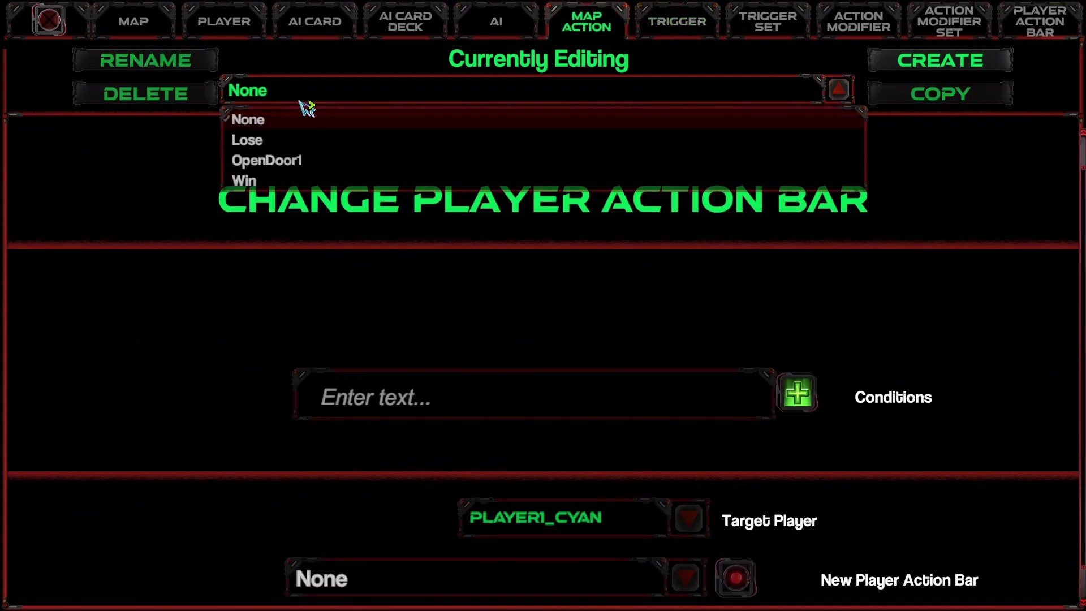
{"action": "left_click", "coordinate": [281, 143]}
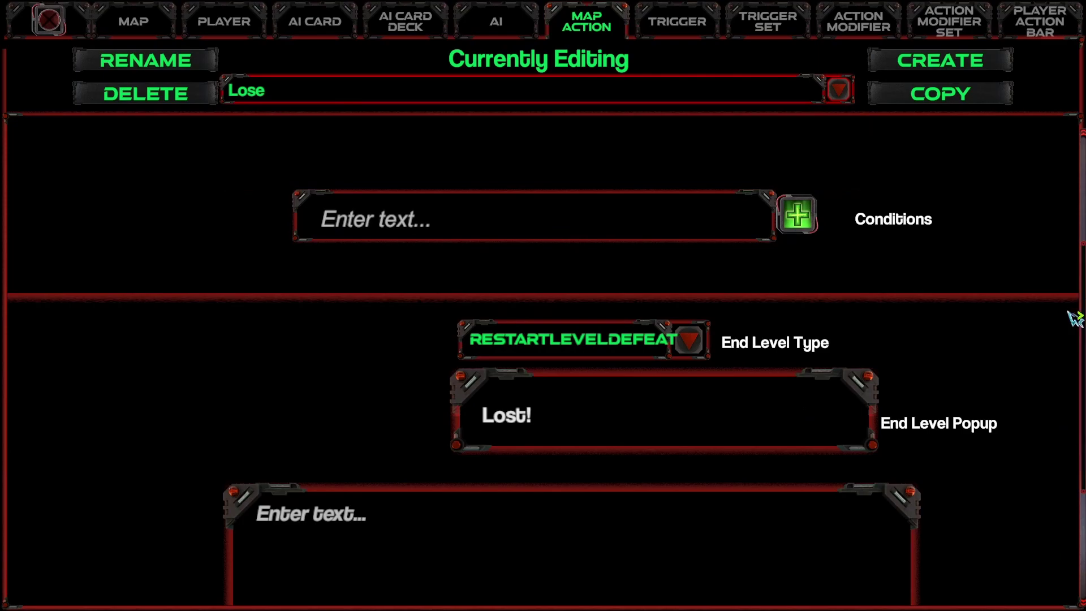
{"action": "left_click_drag", "start_coordinate": [1082, 367], "coordinate": [1079, 36]}
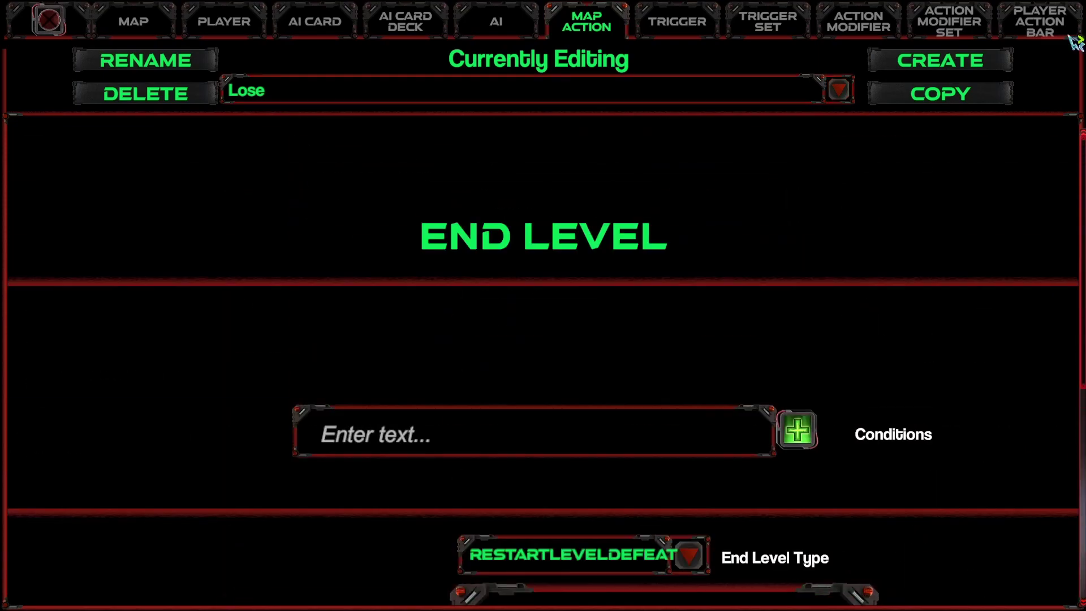
Check the map's root startup trigger sets and remove HQEscape from the WinLoseTriggers set.
{"action": "left_click", "coordinate": [136, 22]}
{"action": "scroll", "coordinate": [417, 291], "scroll_direction": "up", "scroll_amount": 3}
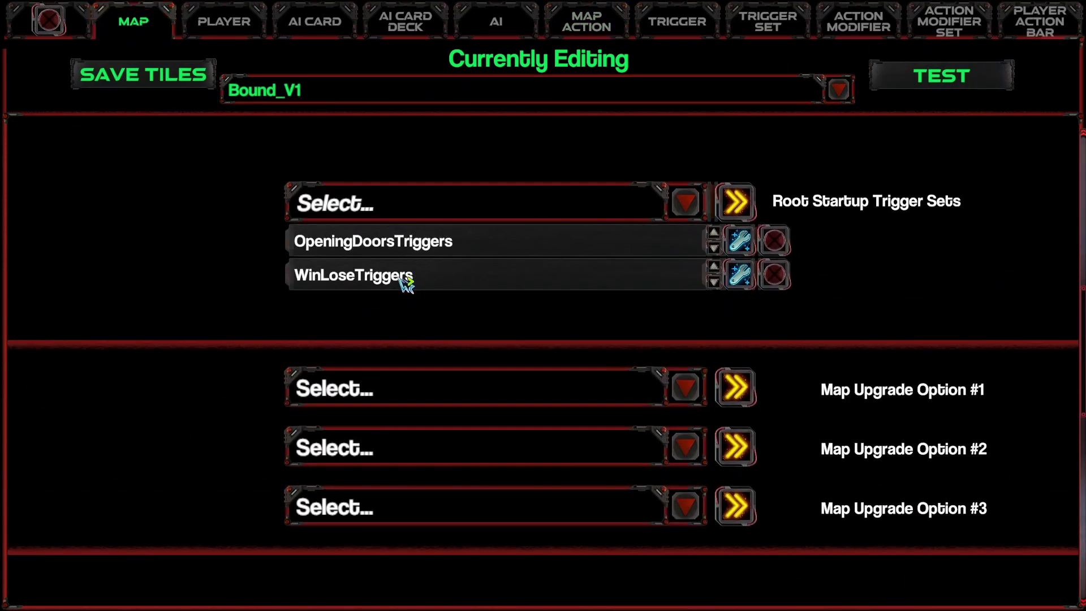
{"action": "left_click", "coordinate": [769, 28]}
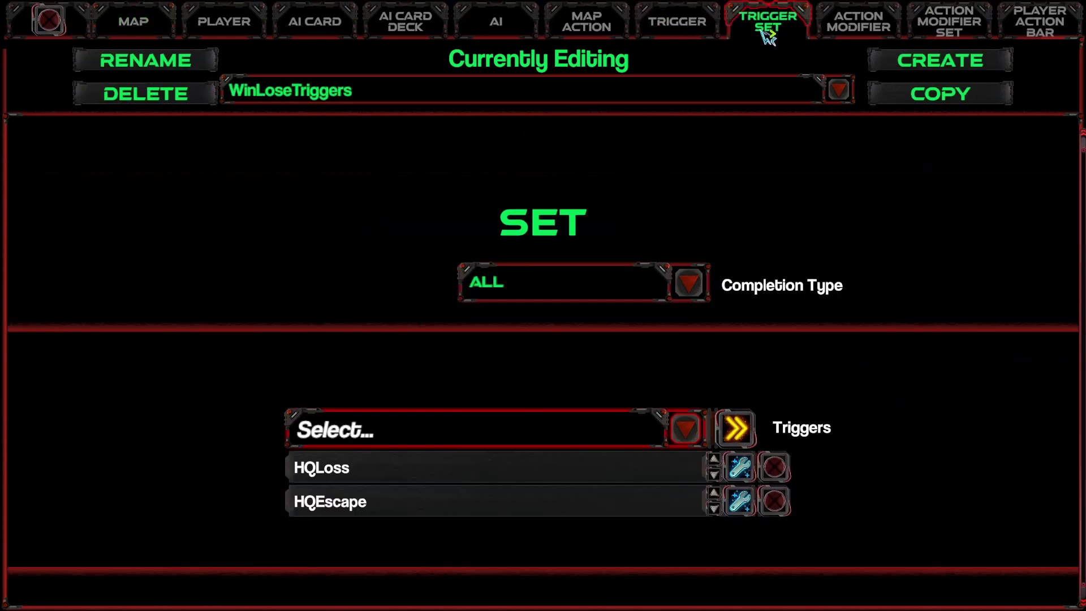
{"action": "left_click", "coordinate": [786, 508]}
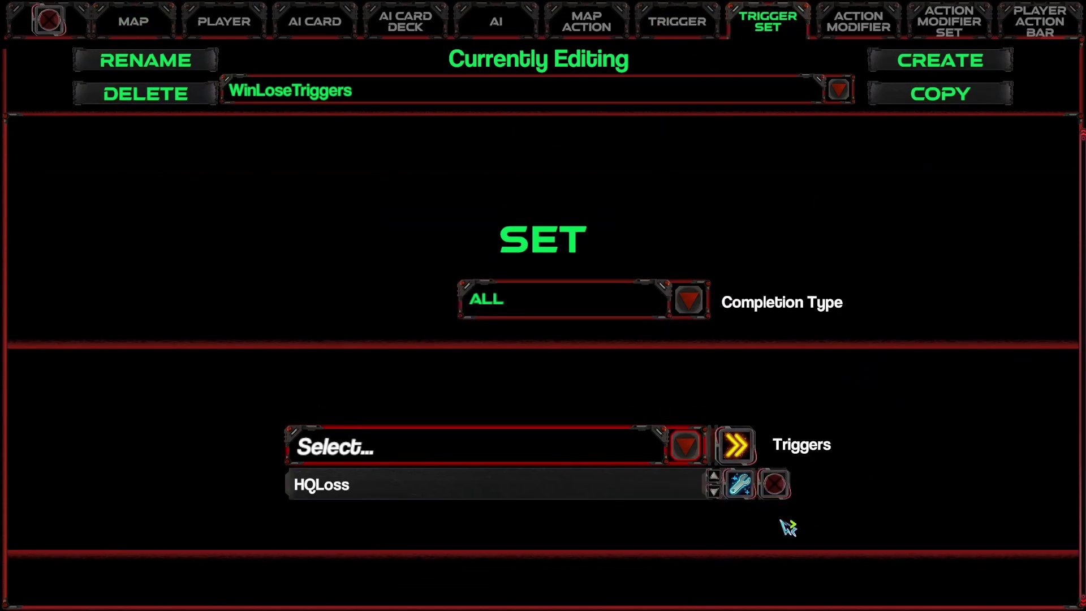
Playtest the map with only HQLoss in WinLoseTriggers, send the HQ toward the red hazards, and return to the map editor.
{"action": "left_click", "coordinate": [134, 25]}
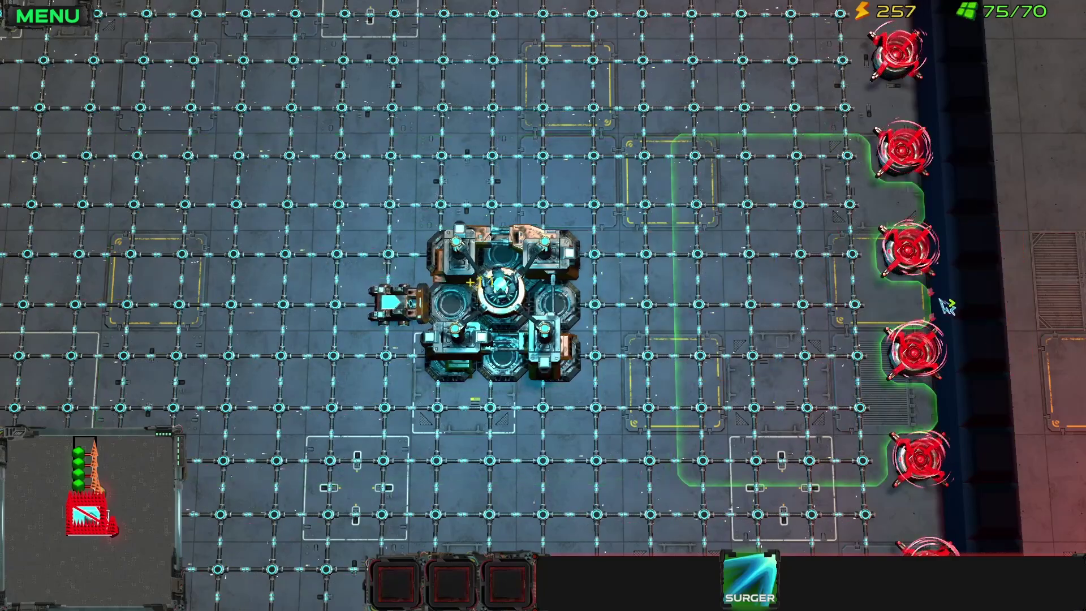
{"action": "left_click", "coordinate": [945, 306]}
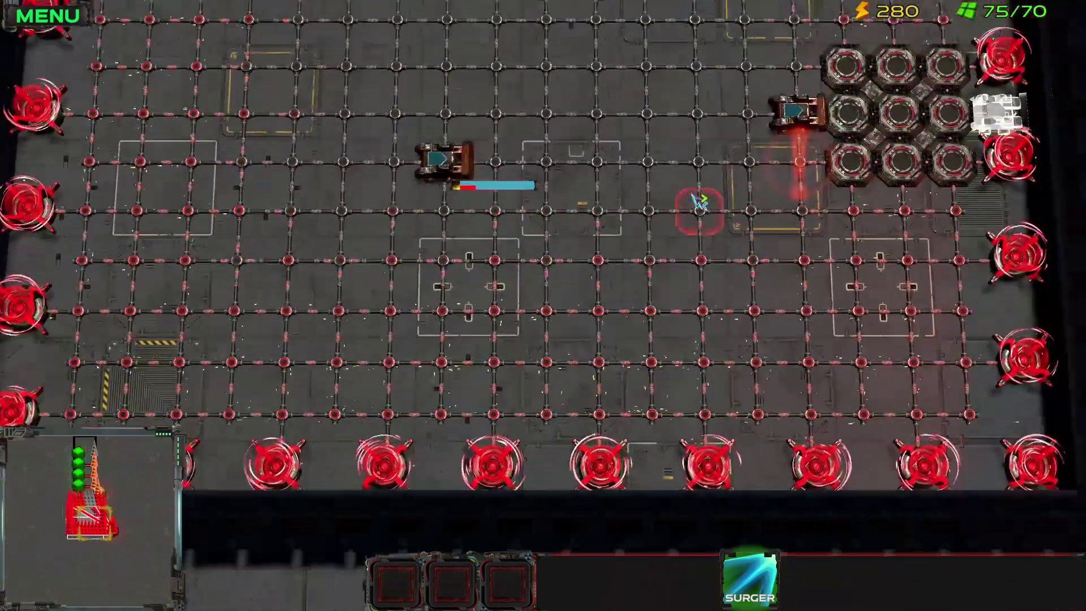
{"action": "key", "text": "Escape"}
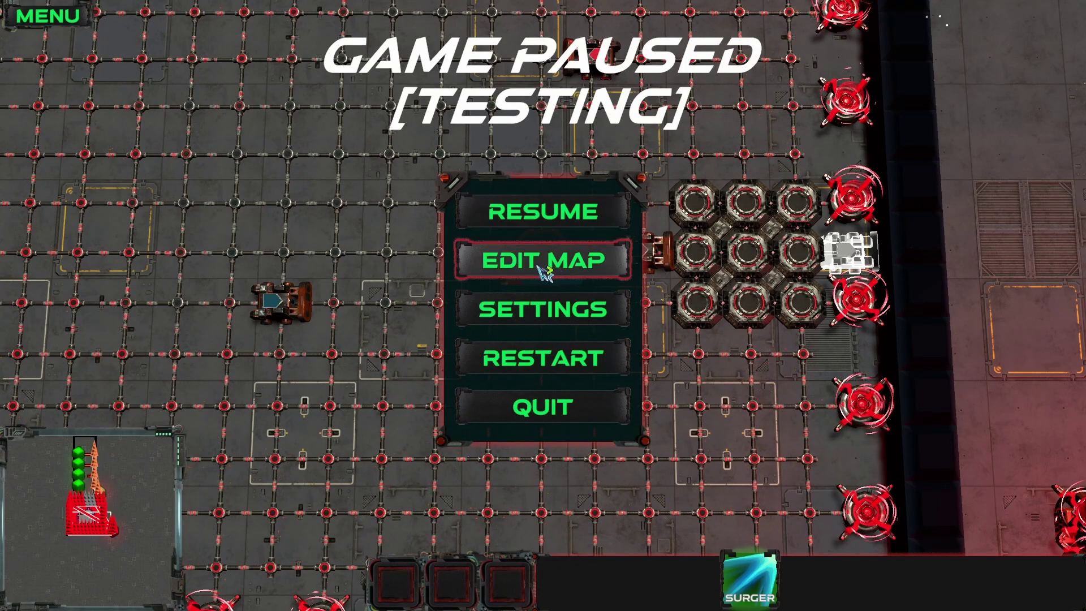
{"action": "left_click", "coordinate": [544, 271]}
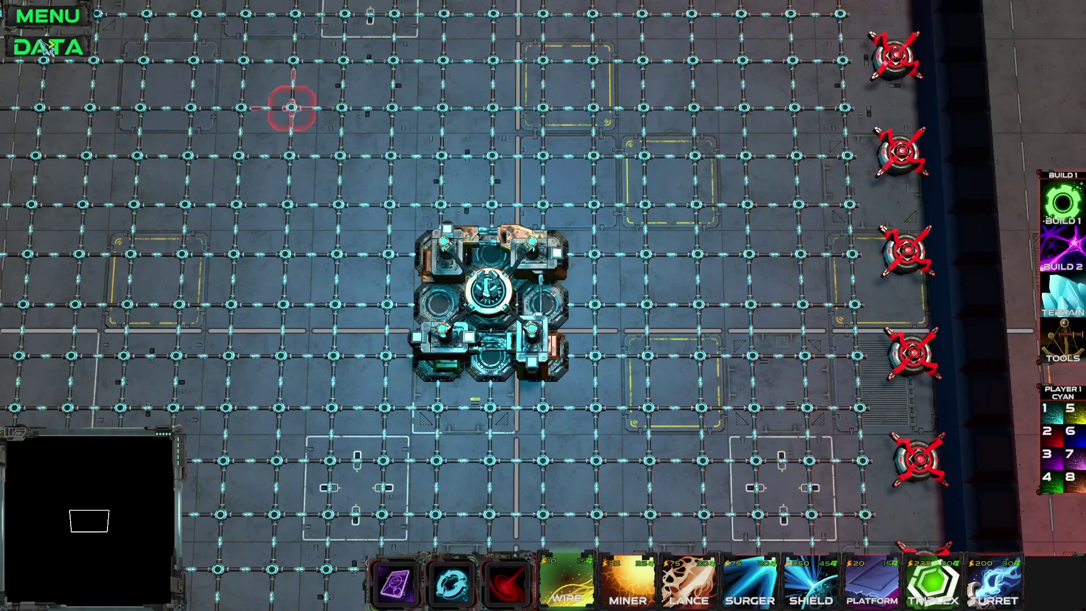
Reopen the map data and check Bound_V1's root startup trigger sets and the contents of the WinLoseTriggers set.
{"action": "left_click", "coordinate": [49, 45]}
{"action": "left_click", "coordinate": [285, 97]}
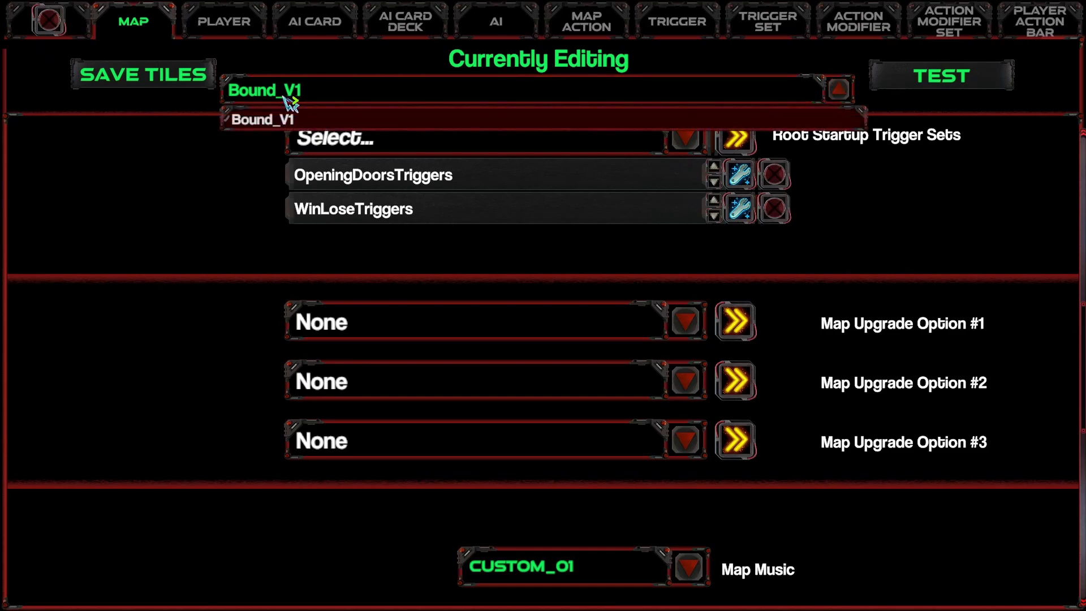
{"action": "left_click", "coordinate": [286, 98]}
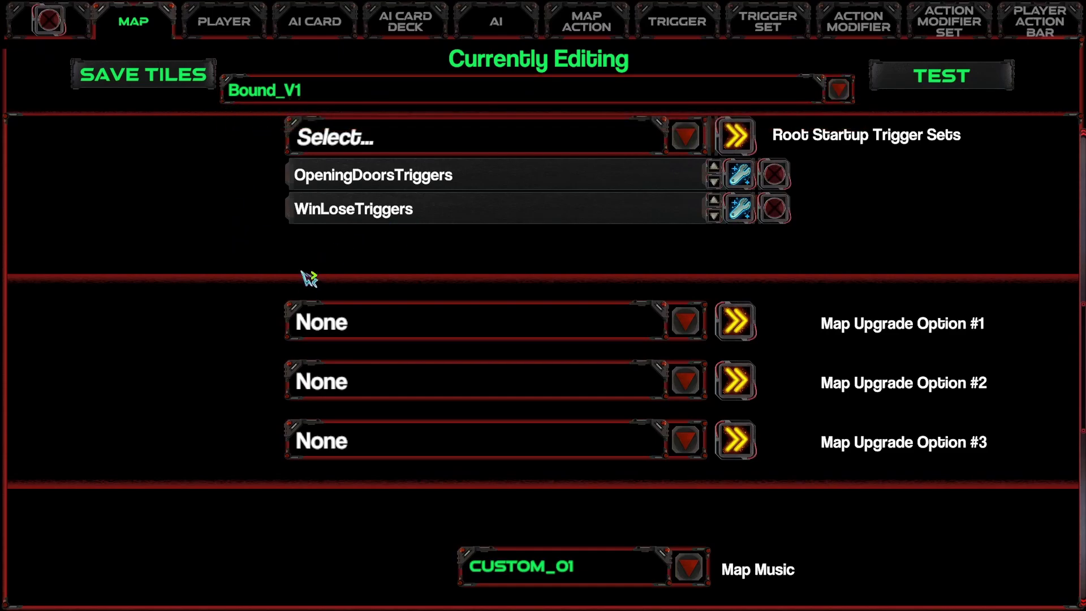
{"action": "scroll", "coordinate": [305, 280], "scroll_direction": "up", "scroll_amount": 5}
{"action": "scroll", "coordinate": [337, 288], "scroll_direction": "down", "scroll_amount": 3}
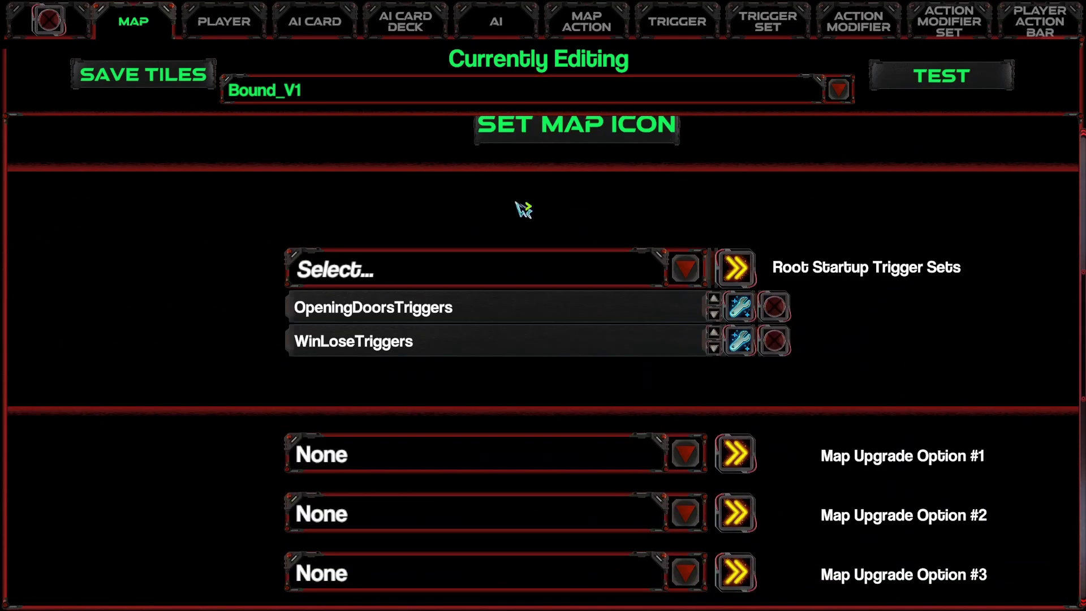
{"action": "left_click", "coordinate": [768, 20]}
{"action": "left_click", "coordinate": [363, 98]}
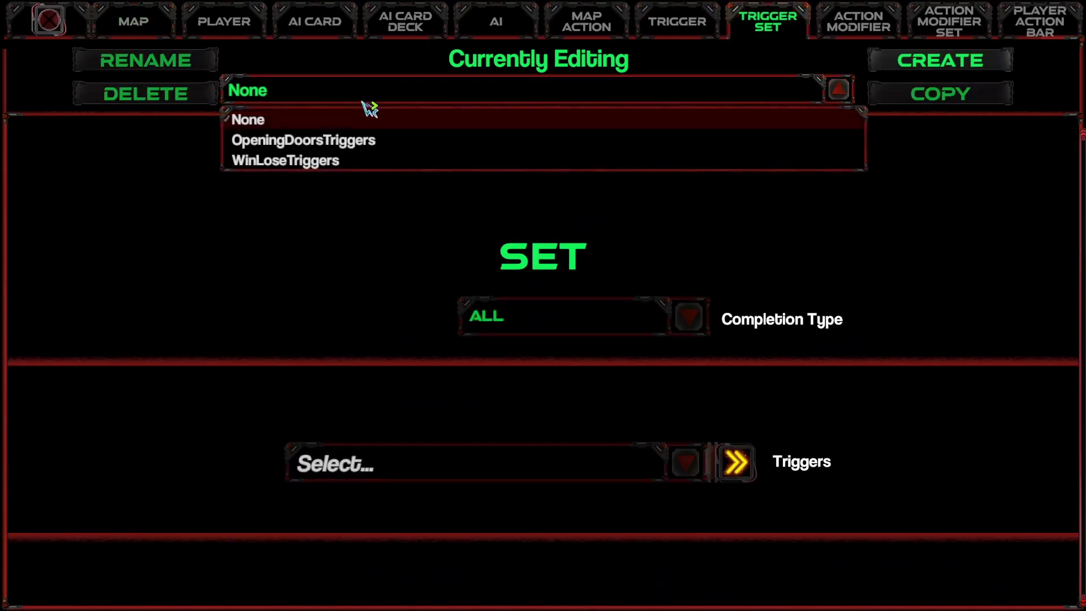
{"action": "left_click", "coordinate": [315, 162]}
{"action": "scroll", "coordinate": [352, 295], "scroll_direction": "up", "scroll_amount": 1}
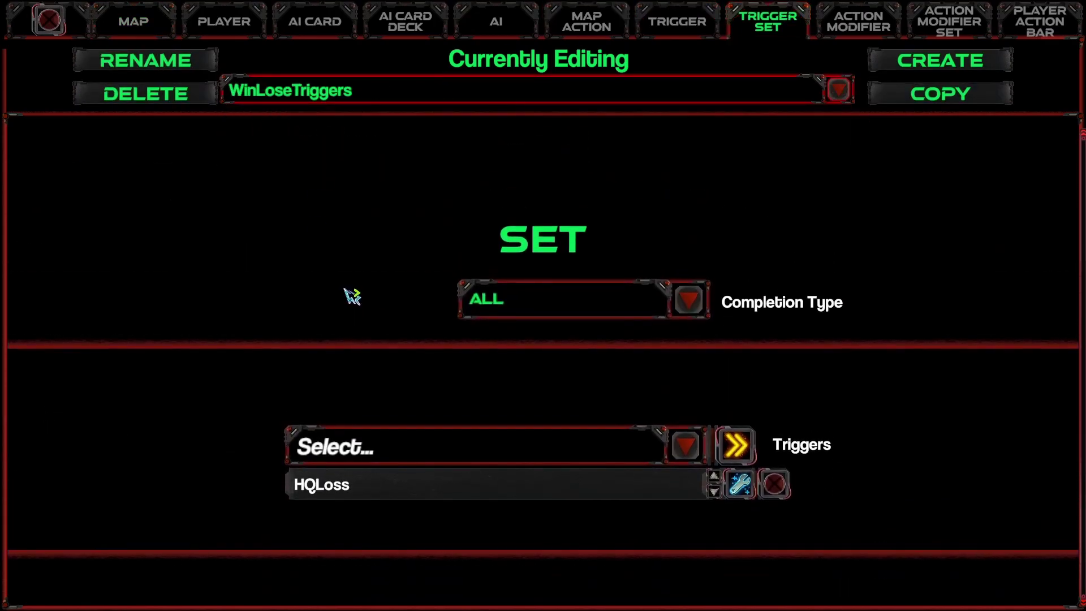
Load the HQLoss trigger, review its dialogue settings and clear its trigger location.
{"action": "left_click", "coordinate": [696, 36]}
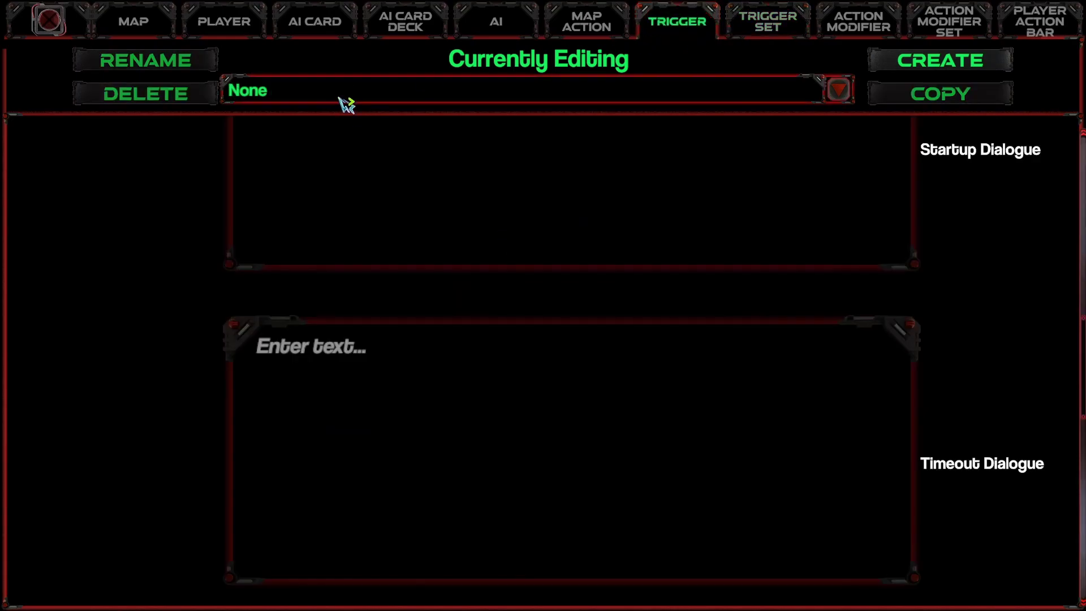
{"action": "left_click", "coordinate": [342, 99]}
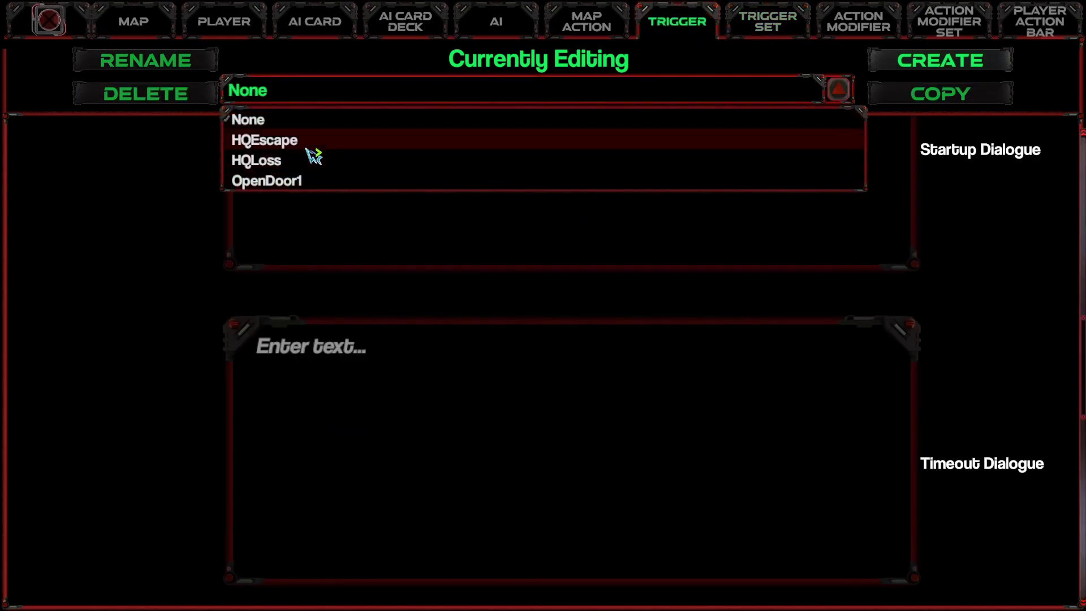
{"action": "left_click", "coordinate": [295, 168]}
{"action": "scroll", "coordinate": [395, 314], "scroll_direction": "down", "scroll_amount": 5}
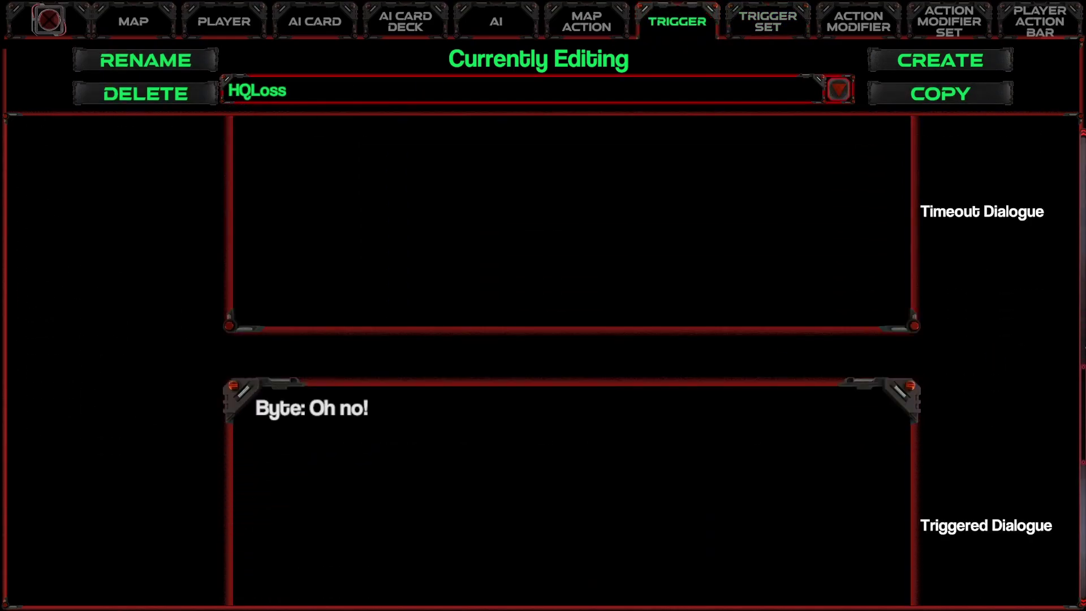
{"action": "scroll", "coordinate": [1080, 382], "scroll_direction": "down", "scroll_amount": 5}
{"action": "left_click_drag", "start_coordinate": [1083, 537], "coordinate": [1081, 104]}
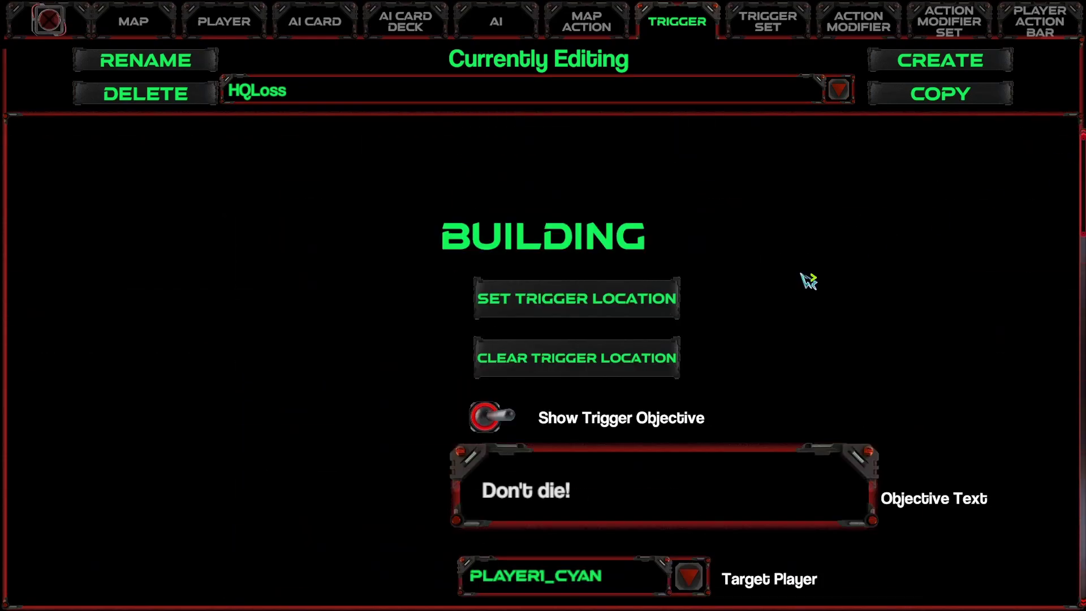
{"action": "left_click", "coordinate": [609, 369]}
Load the HQEscape trigger and check its objective, timeout and failure settings.
{"action": "left_click", "coordinate": [761, 35]}
{"action": "left_click", "coordinate": [666, 22]}
{"action": "left_click", "coordinate": [395, 99]}
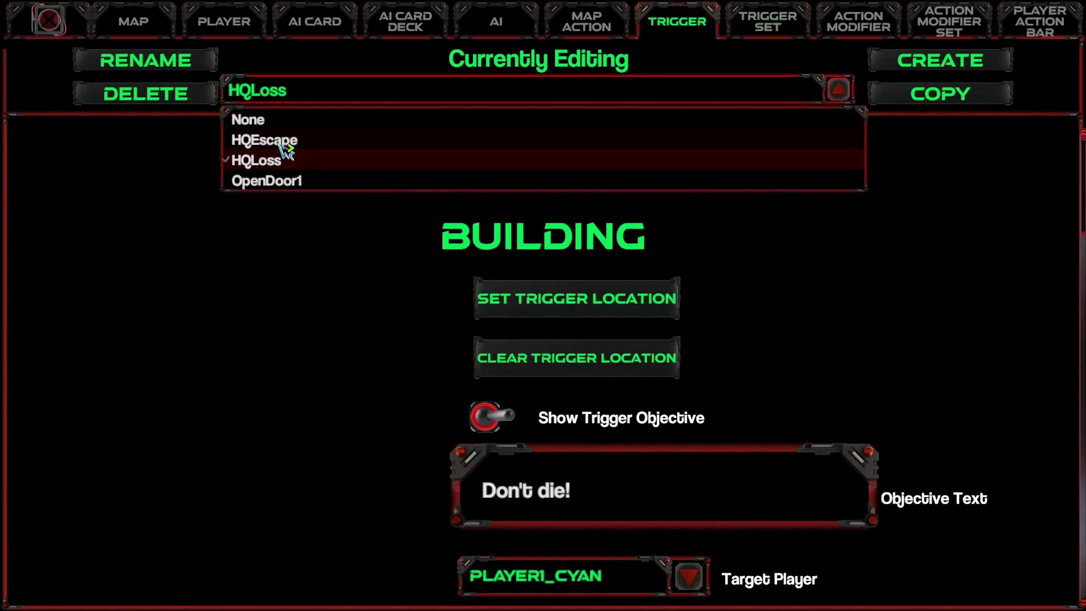
{"action": "left_click", "coordinate": [278, 142]}
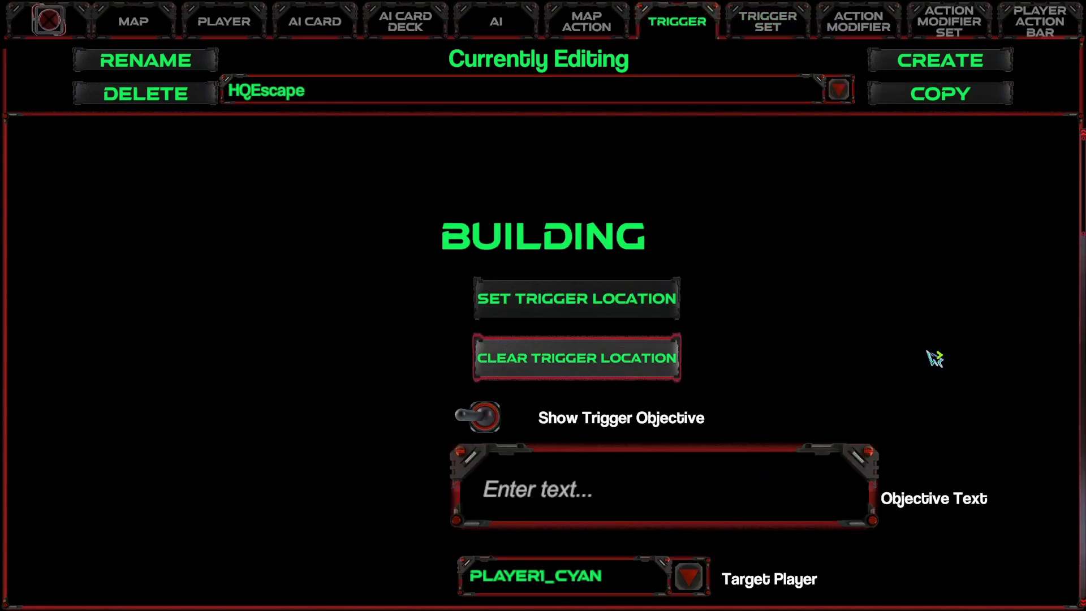
{"action": "scroll", "coordinate": [950, 388], "scroll_direction": "down", "scroll_amount": 6}
{"action": "scroll", "coordinate": [933, 398], "scroll_direction": "down", "scroll_amount": 6}
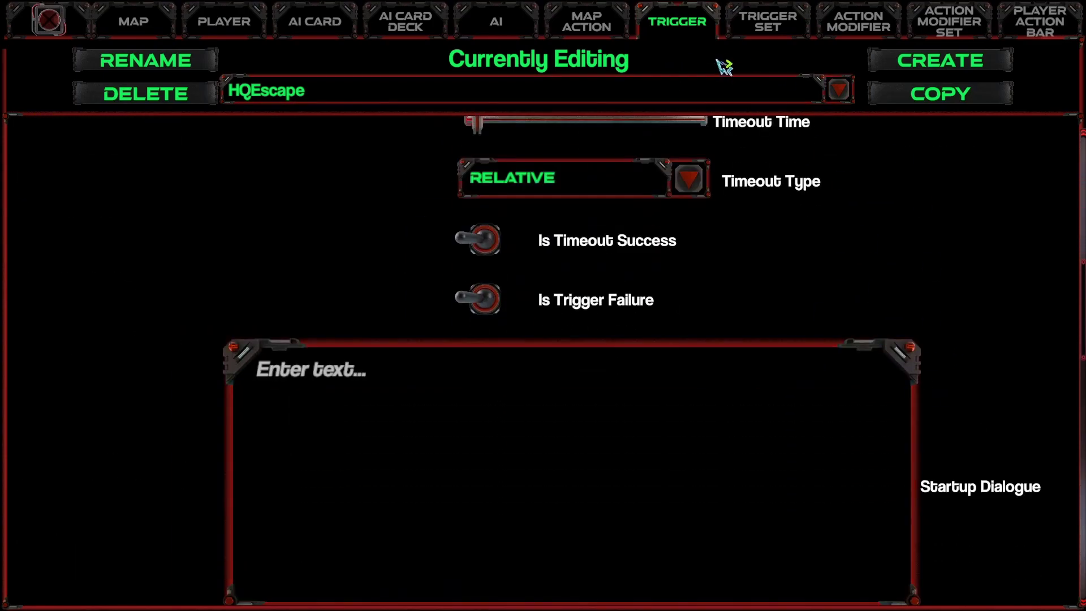
Load the Win map action and check its conditions, end level type, popup text and dialogue.
{"action": "left_click", "coordinate": [767, 28]}
{"action": "left_click", "coordinate": [682, 17]}
{"action": "left_click", "coordinate": [604, 13]}
{"action": "left_click", "coordinate": [654, 23]}
{"action": "left_click", "coordinate": [591, 20]}
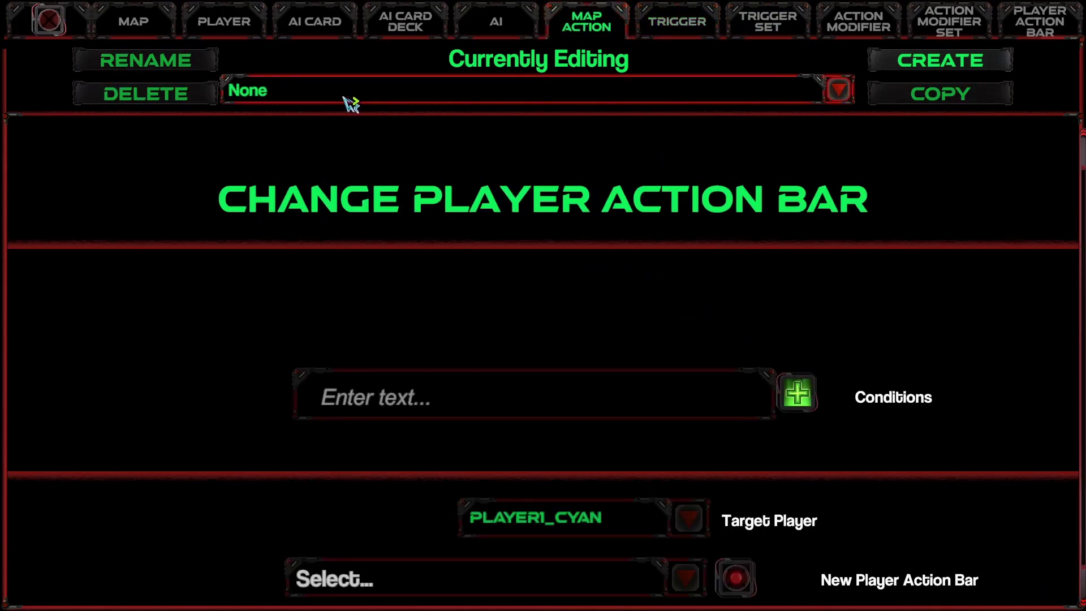
{"action": "left_click", "coordinate": [344, 97]}
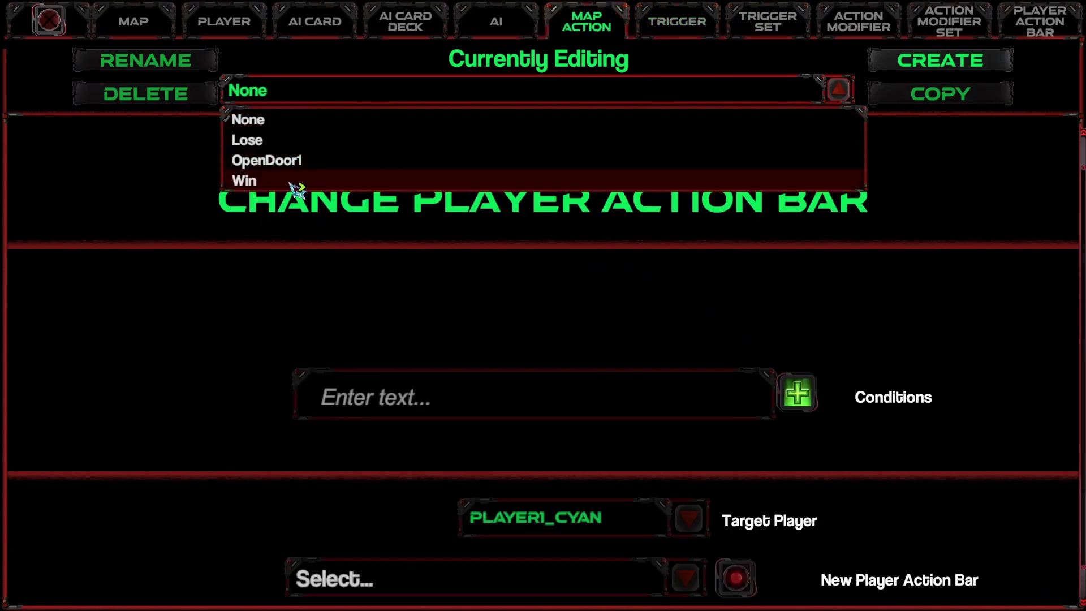
{"action": "left_click", "coordinate": [300, 180]}
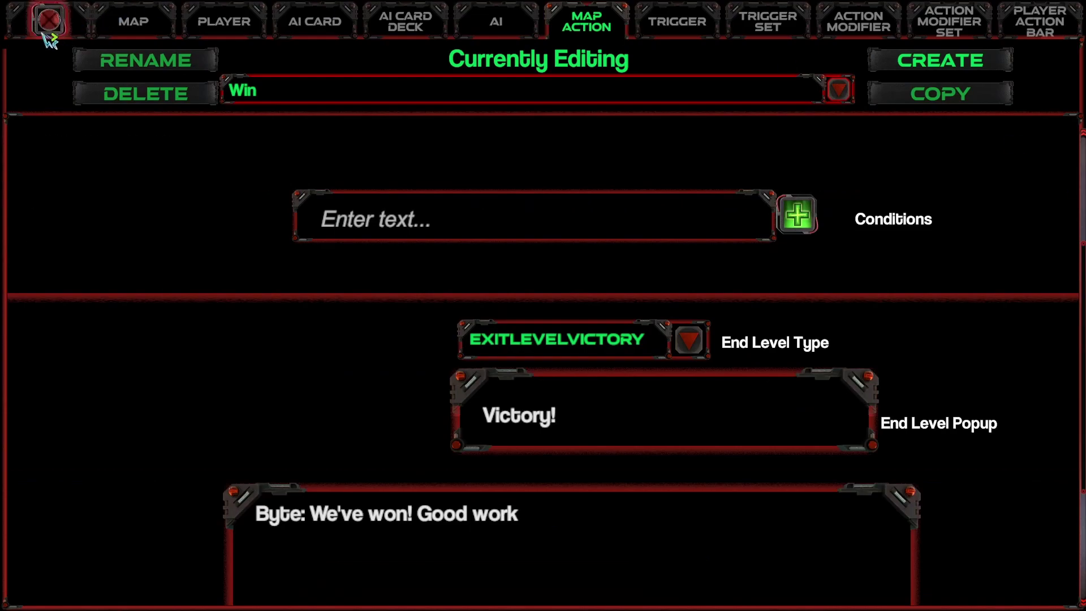
Close the map data, quit to the main menu and reopen the custom map Bound_V1 for editing.
{"action": "left_click", "coordinate": [121, 26]}
{"action": "left_click", "coordinate": [49, 21]}
{"action": "left_click", "coordinate": [57, 20]}
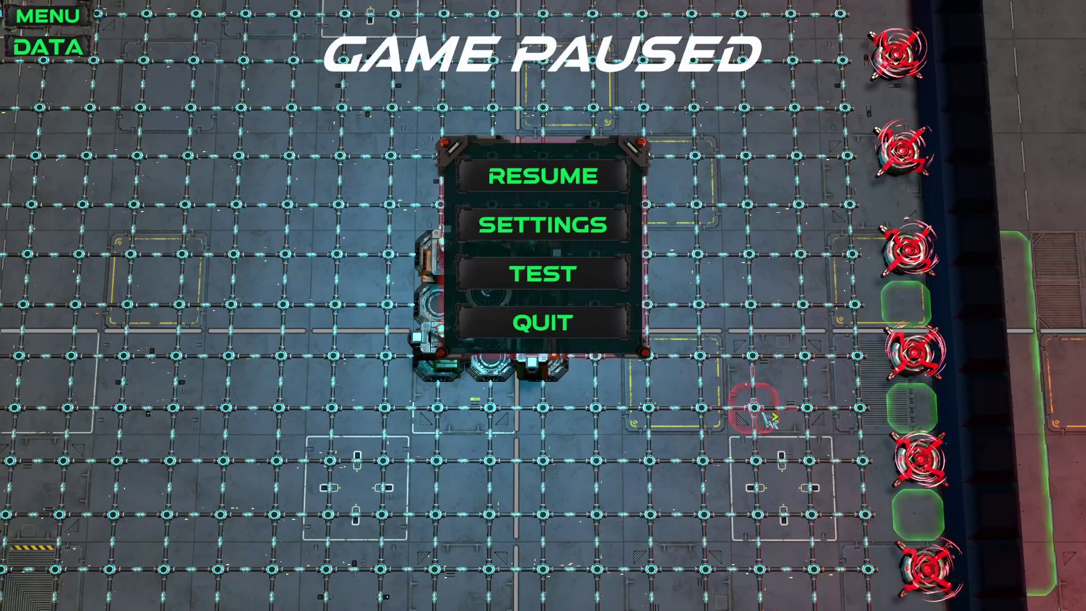
{"action": "left_click", "coordinate": [568, 332]}
{"action": "left_click", "coordinate": [696, 379]}
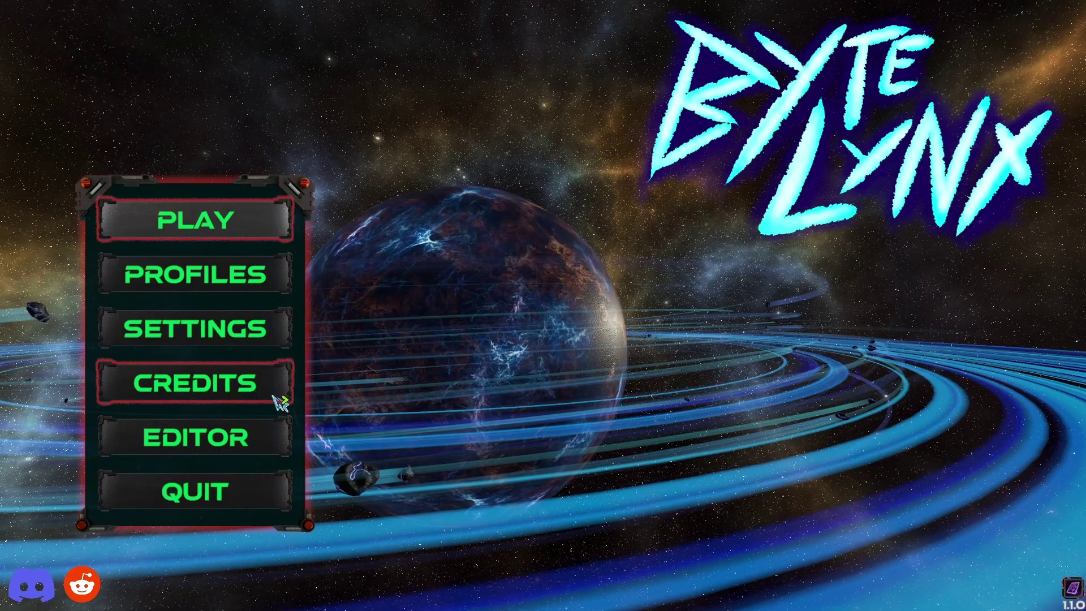
{"action": "left_click", "coordinate": [224, 440]}
{"action": "left_click", "coordinate": [170, 154]}
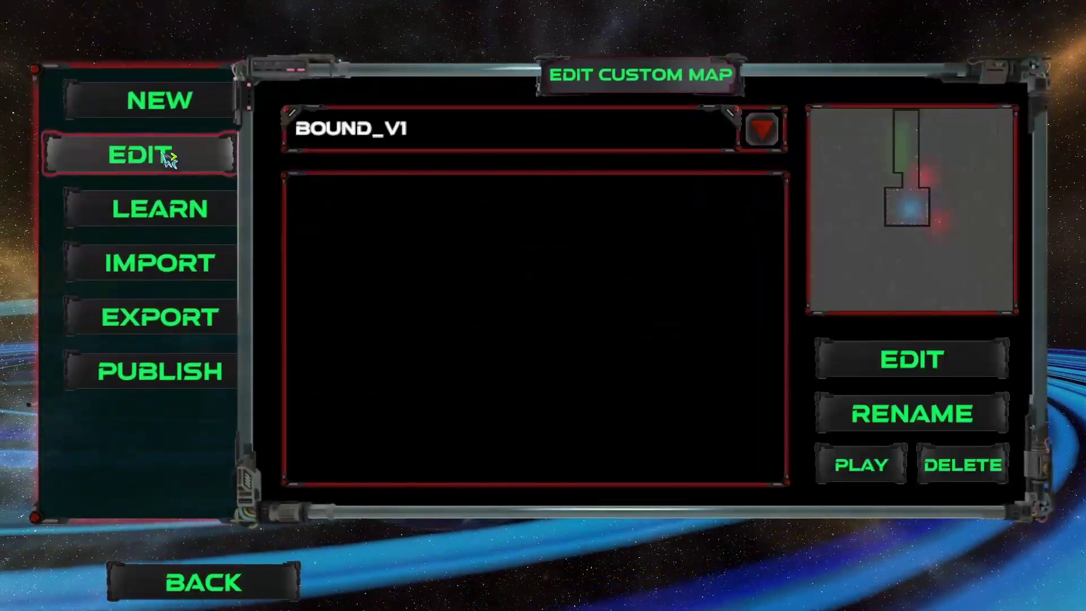
{"action": "left_click", "coordinate": [901, 370]}
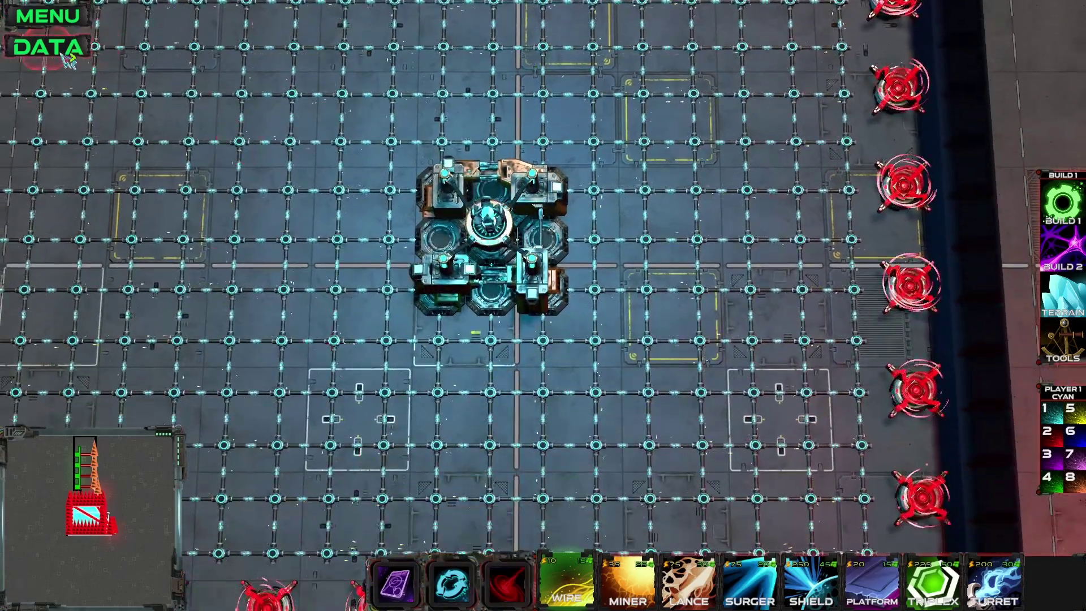
Playtest the reopened map by losing the HQ and looking around the arena, restart the test and return to the editor.
{"action": "left_click", "coordinate": [65, 59]}
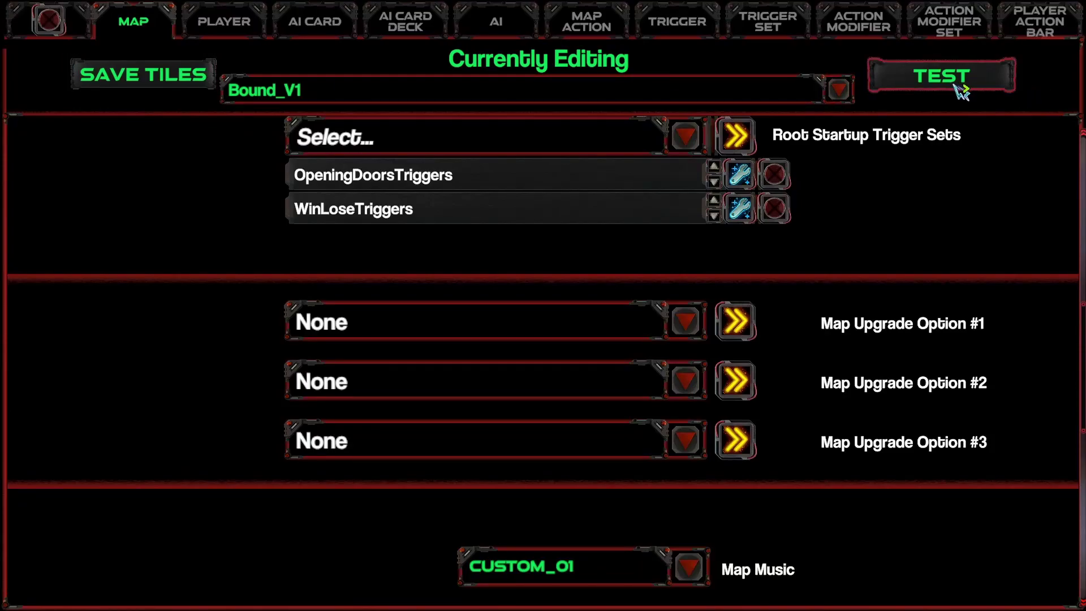
{"action": "left_click", "coordinate": [928, 86]}
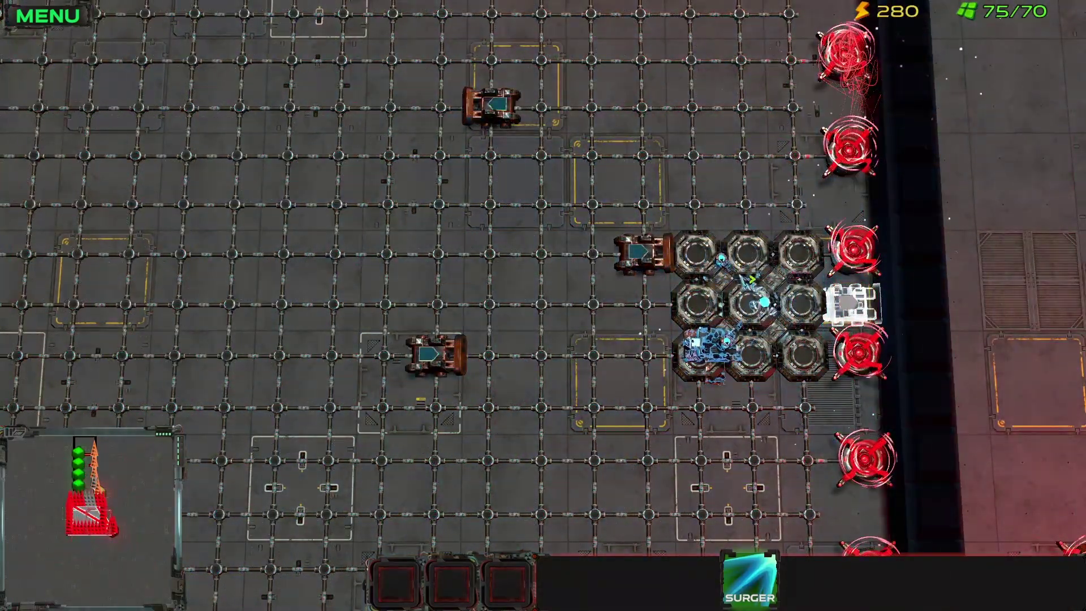
{"action": "key", "text": "s"}
{"action": "key", "text": "w"}
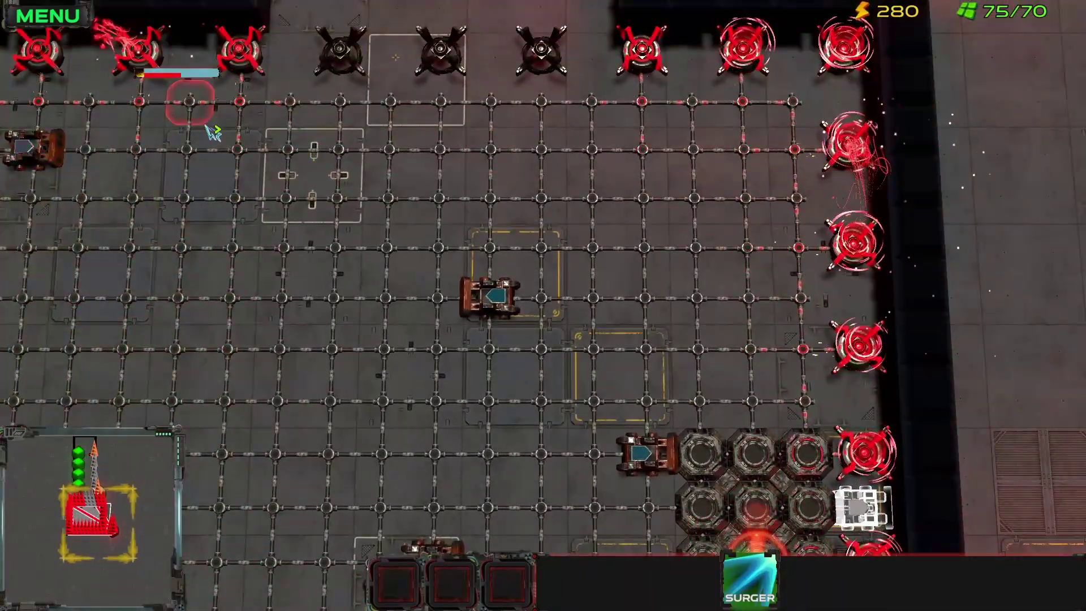
{"action": "key", "text": "s"}
{"action": "key", "text": "a"}
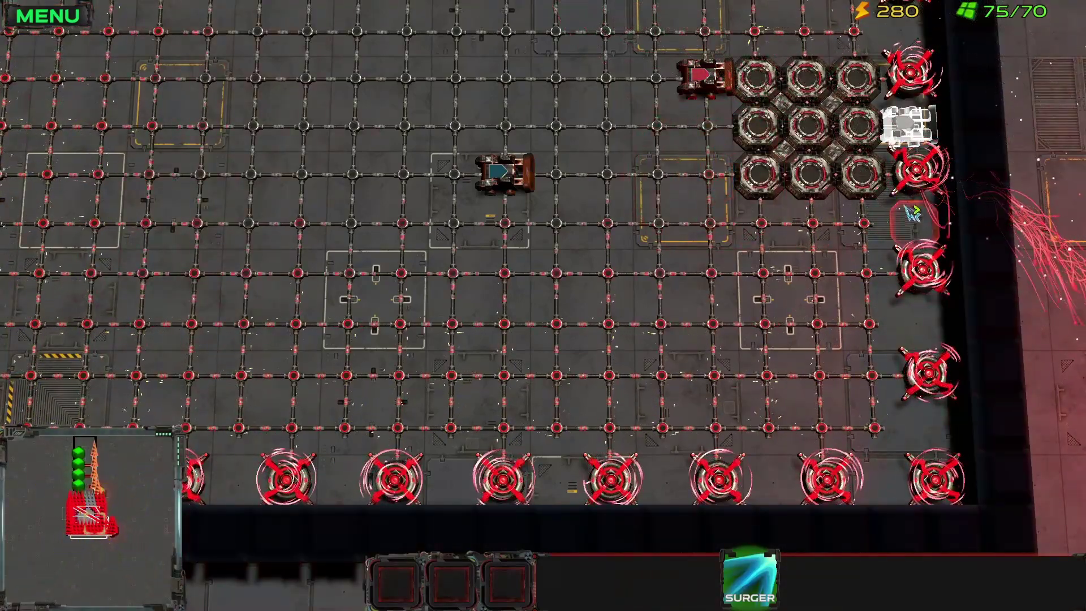
{"action": "key", "text": "w"}
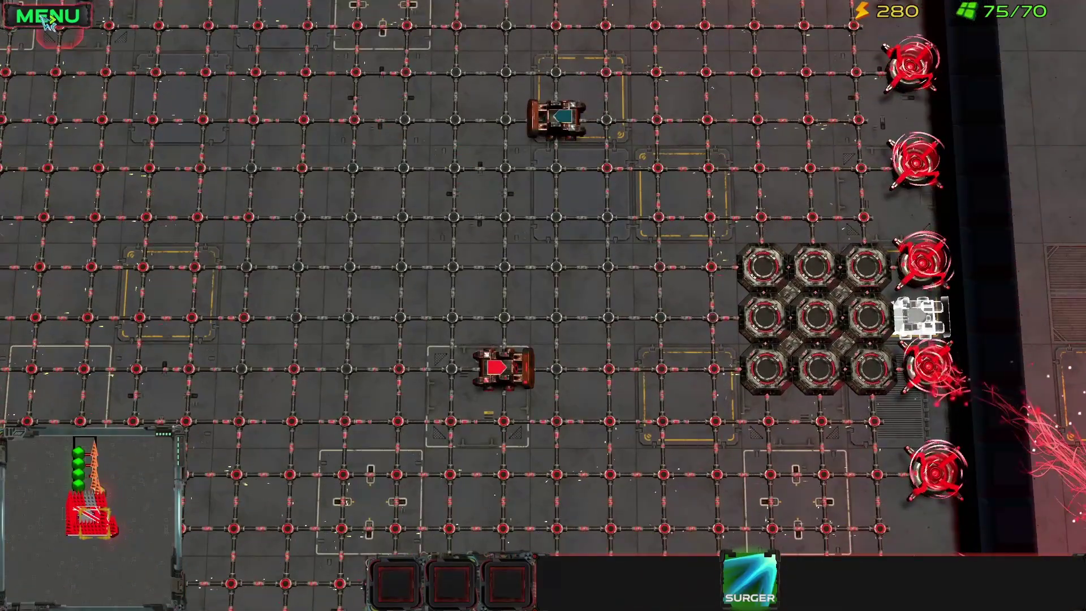
{"action": "key", "text": "Escape"}
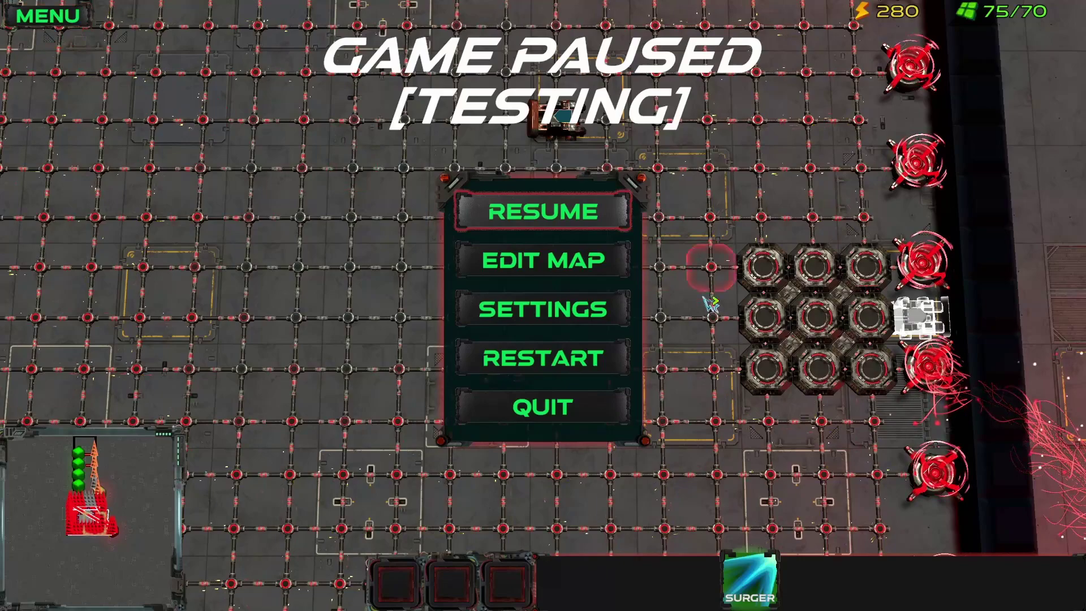
{"action": "left_click", "coordinate": [546, 369]}
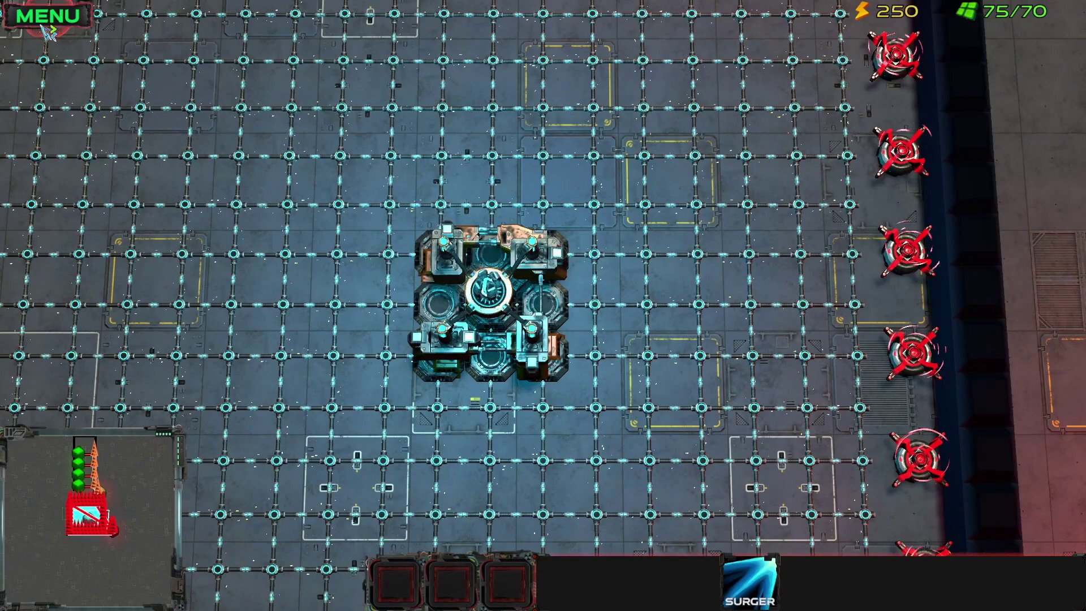
{"action": "left_click", "coordinate": [47, 18]}
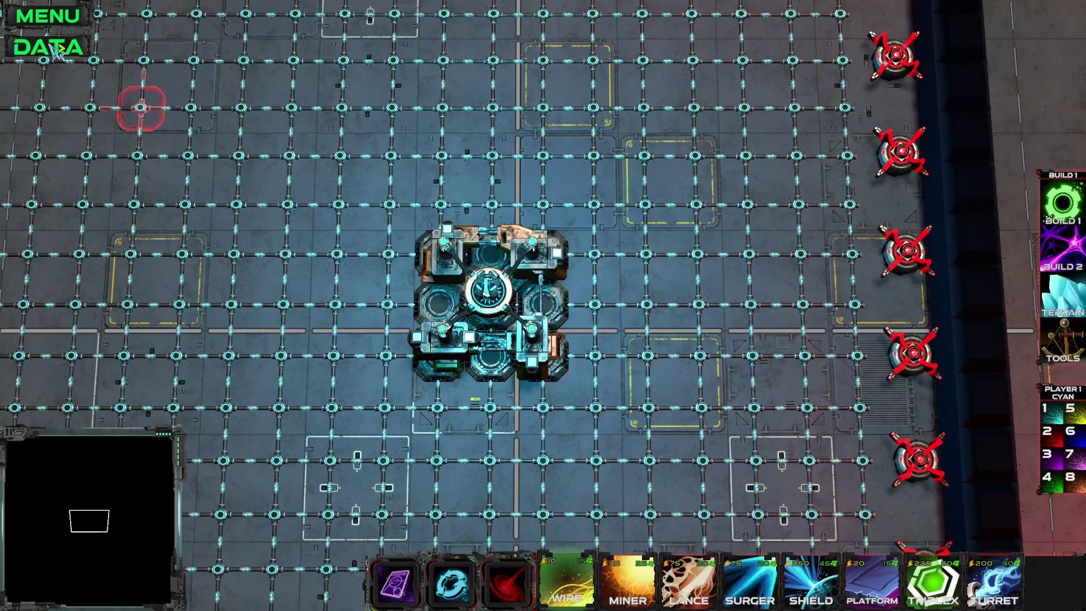
Load the HQLoss trigger and check its objective, target player, action, building type, timeout and failure settings.
{"action": "left_click", "coordinate": [56, 50]}
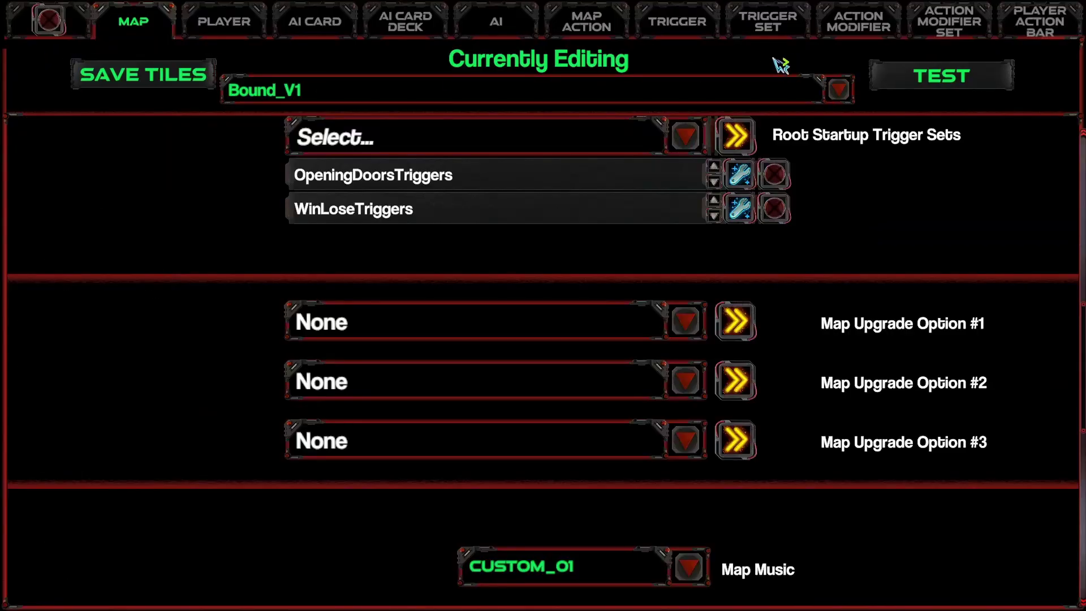
{"action": "left_click", "coordinate": [685, 25]}
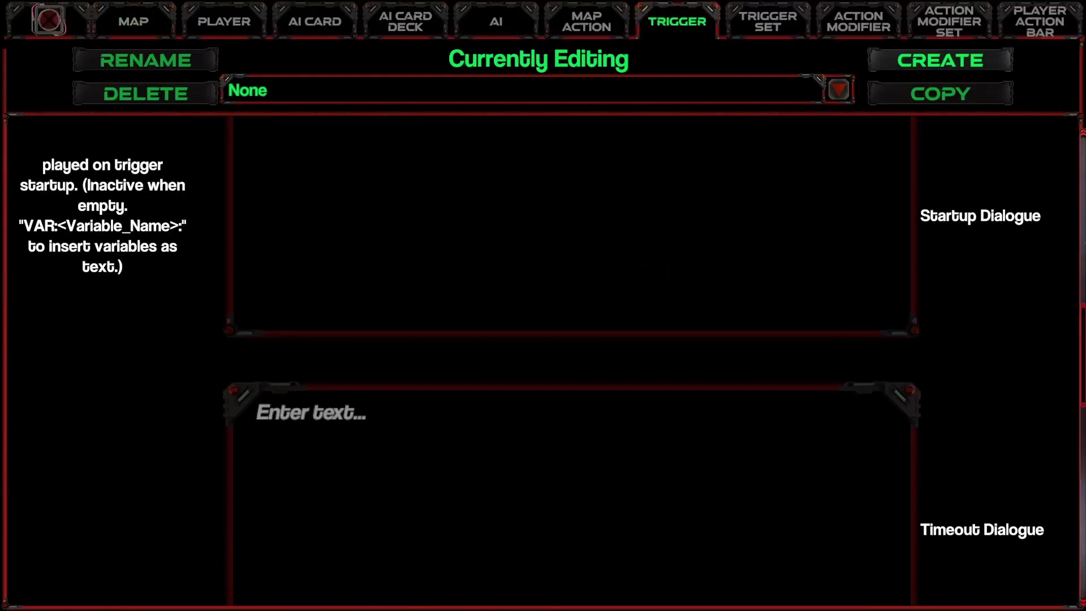
{"action": "scroll", "coordinate": [571, 362], "scroll_direction": "down", "scroll_amount": 5}
{"action": "left_click", "coordinate": [515, 97]}
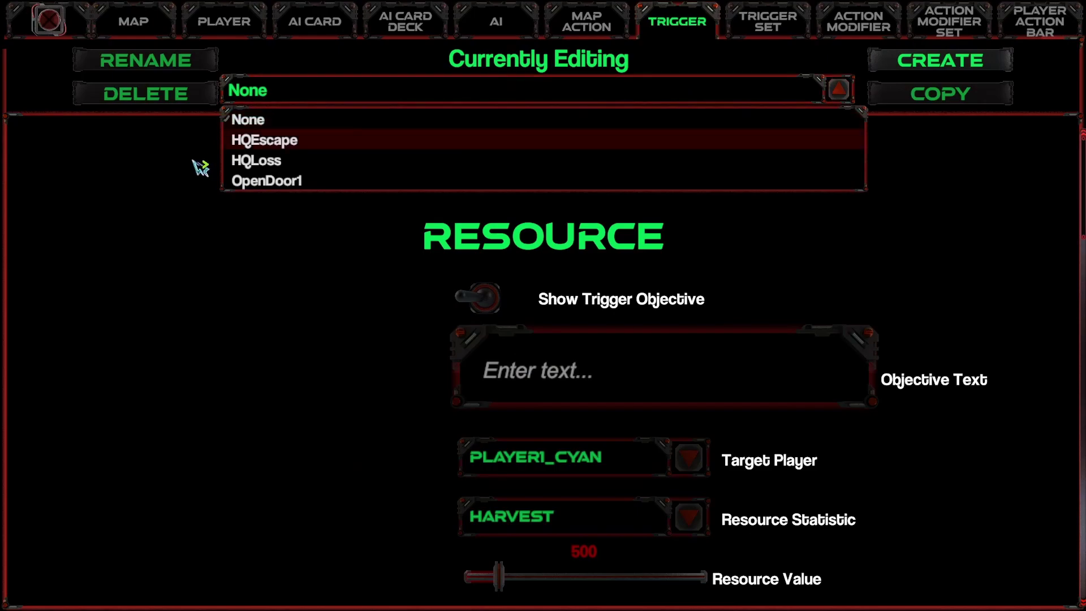
{"action": "left_click", "coordinate": [300, 162]}
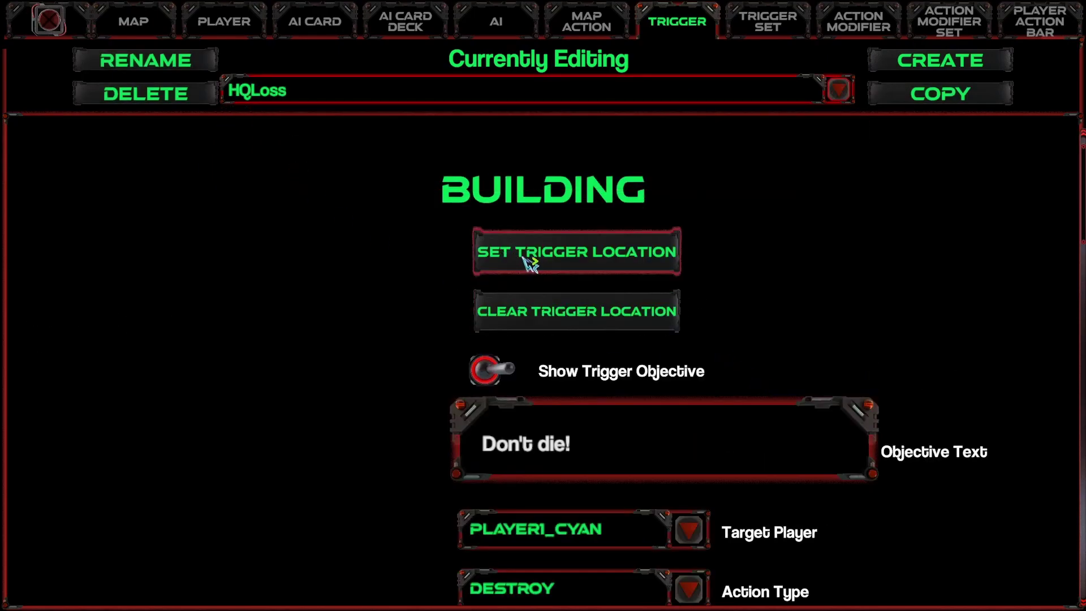
{"action": "scroll", "coordinate": [890, 373], "scroll_direction": "down", "scroll_amount": 5}
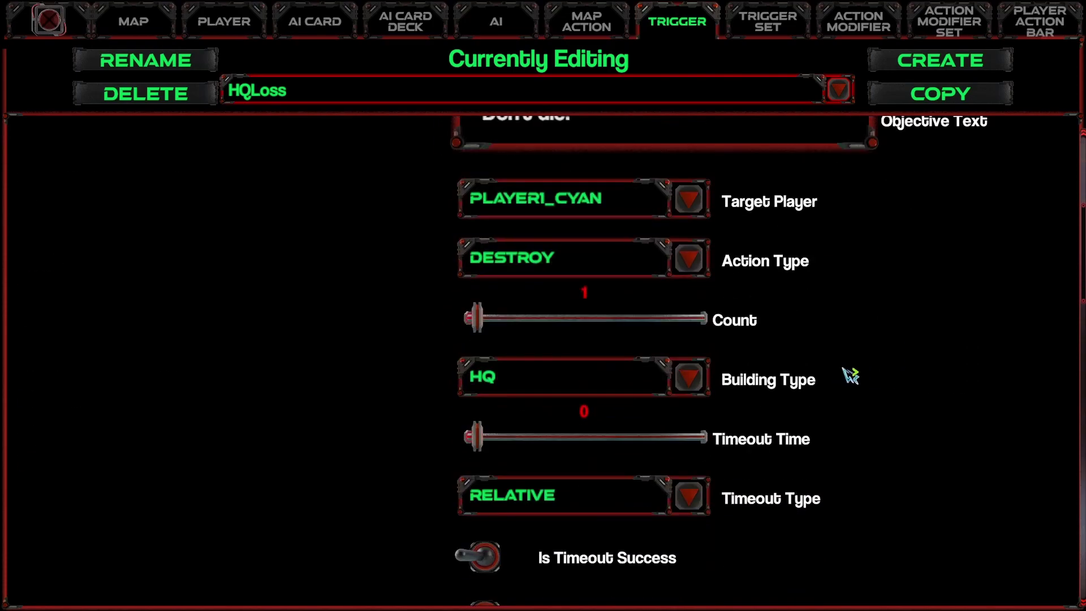
{"action": "scroll", "coordinate": [681, 388], "scroll_direction": "down", "scroll_amount": 8}
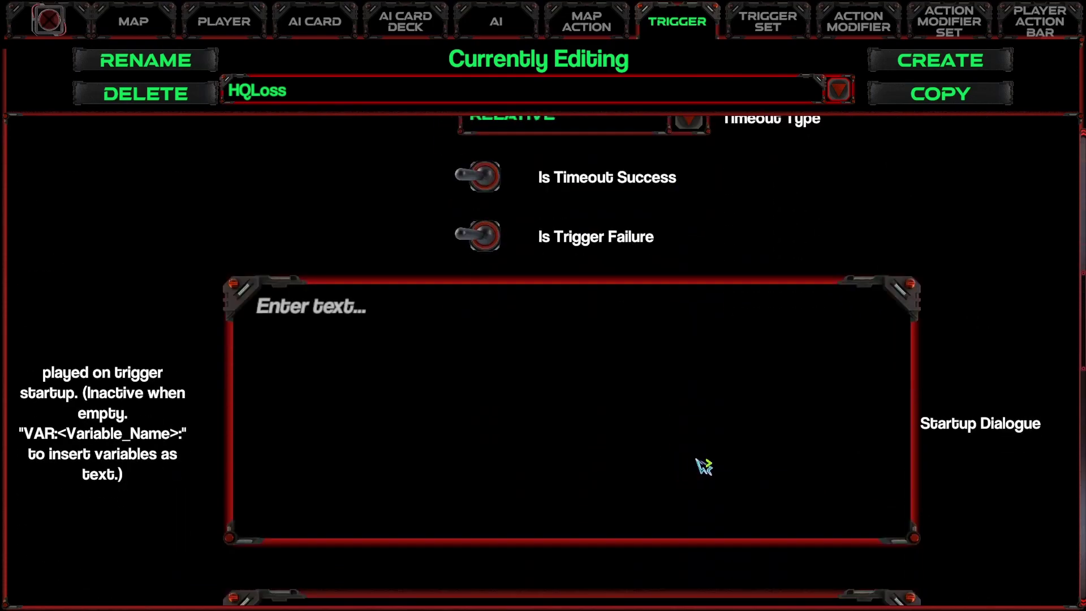
{"action": "left_click_drag", "start_coordinate": [1084, 328], "coordinate": [1036, 89]}
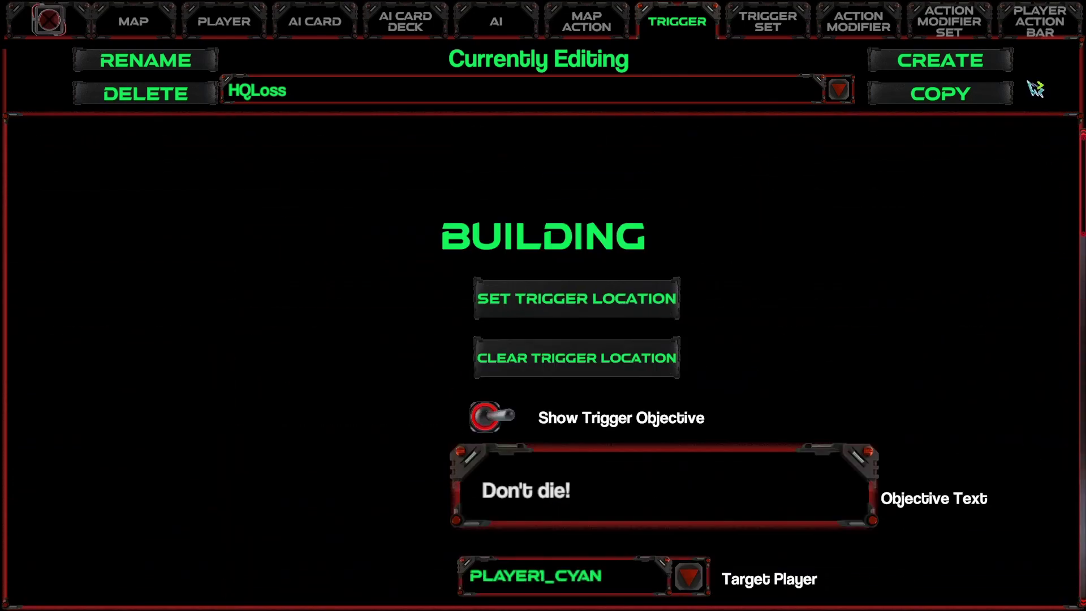
Set the HQLoss trigger location to a rectangle around the wired arena where the HQ starts.
{"action": "left_click", "coordinate": [540, 299]}
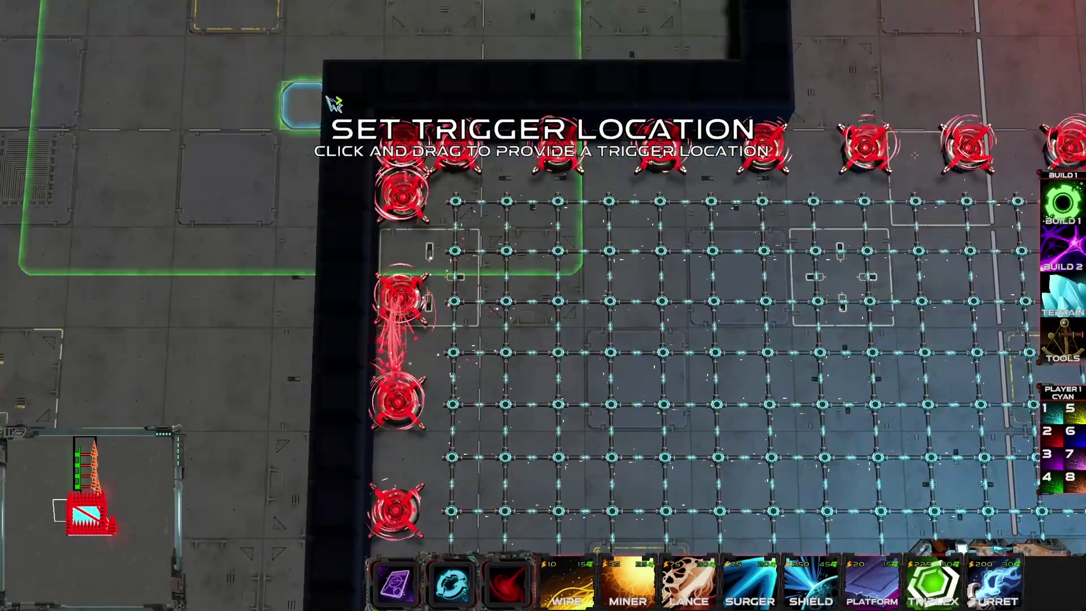
{"action": "left_click_drag", "start_coordinate": [327, 97], "coordinate": [695, 386]}
{"action": "key", "text": "d"}
{"action": "key", "text": "s"}
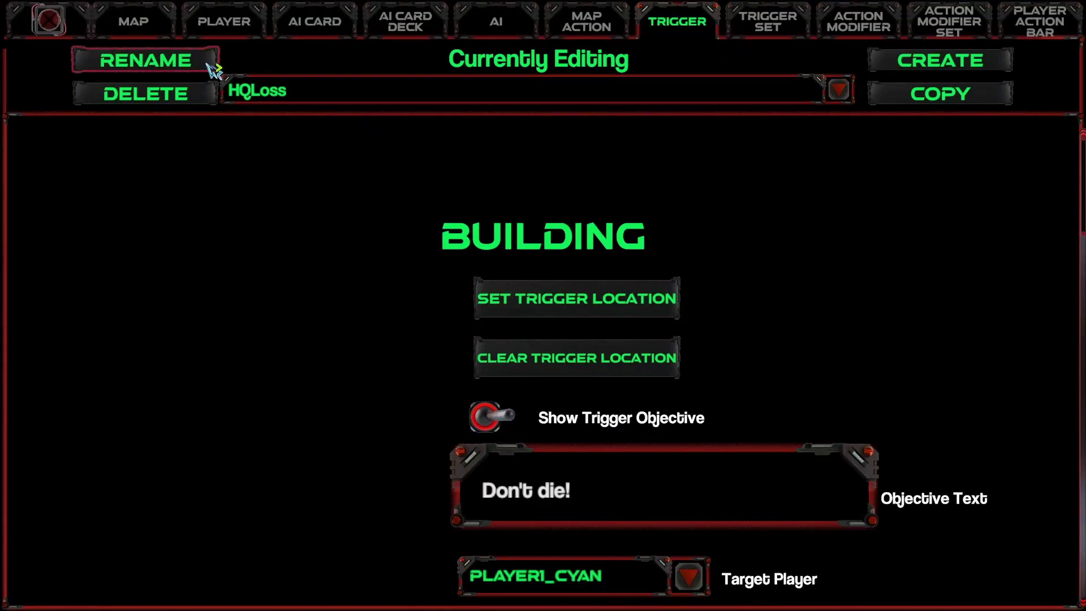
Playtest the map by losing the HQ against the arena's red towers, look around the surrounding area, and return to map editing.
{"action": "left_click", "coordinate": [134, 22]}
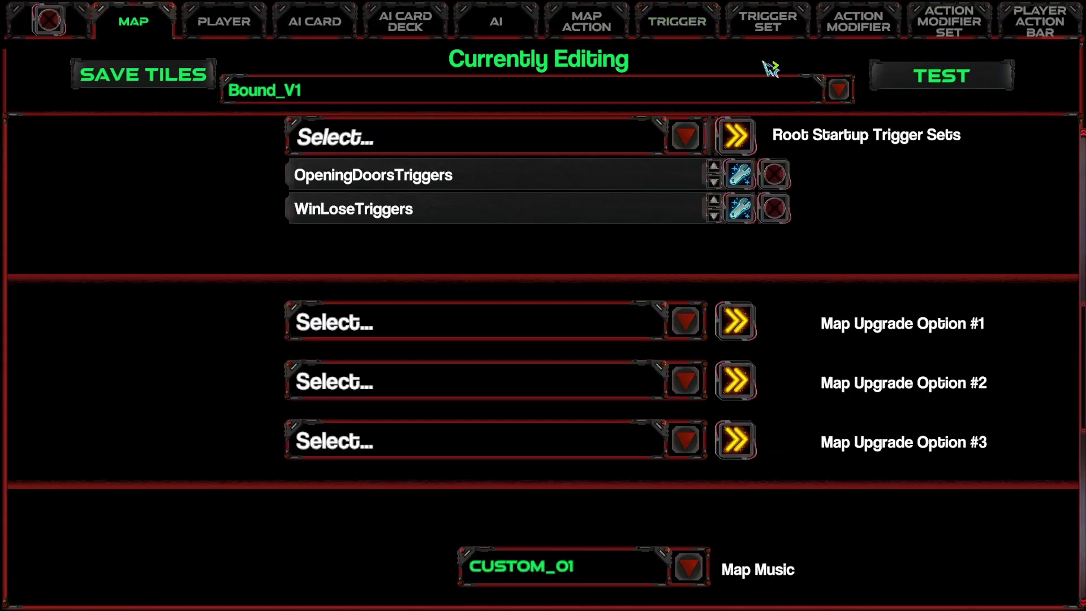
{"action": "left_click", "coordinate": [939, 77]}
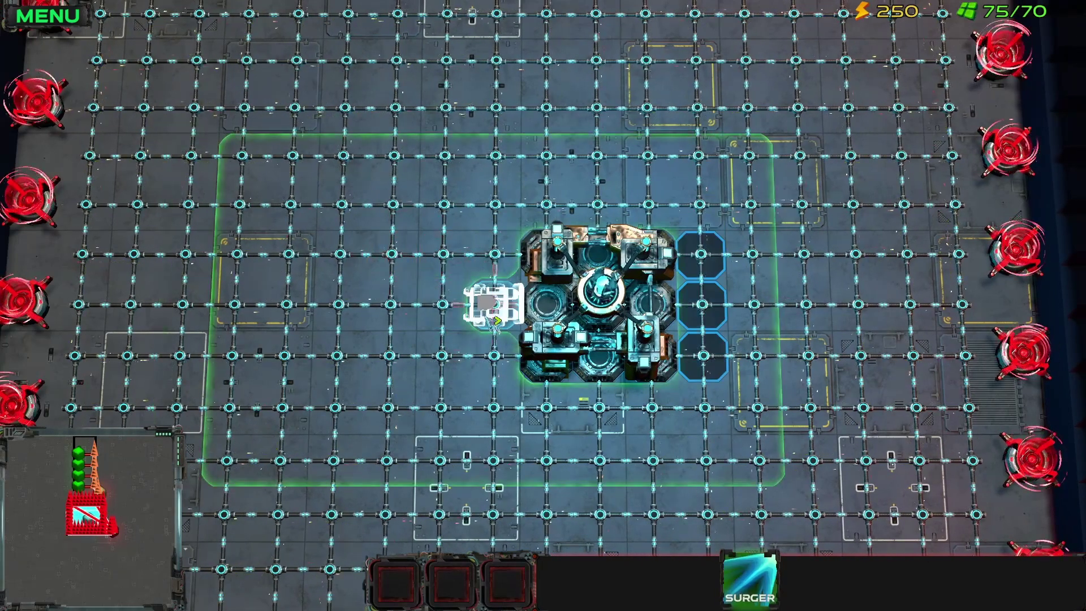
{"action": "left_click", "coordinate": [497, 320]}
{"action": "key", "text": "d"}
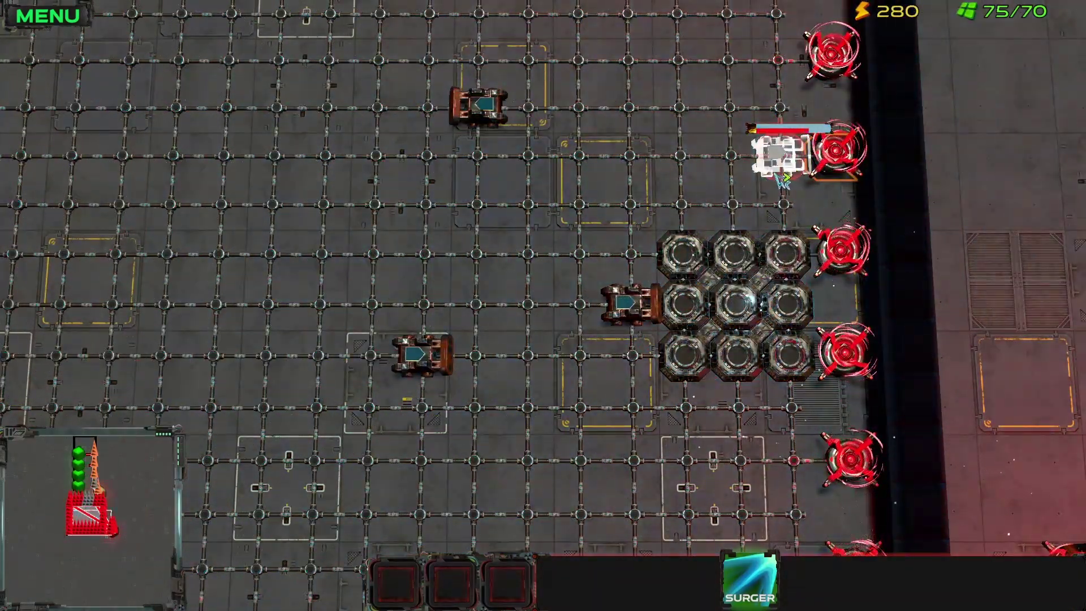
{"action": "key", "text": "s"}
{"action": "key", "text": "w"}
{"action": "key", "text": "d"}
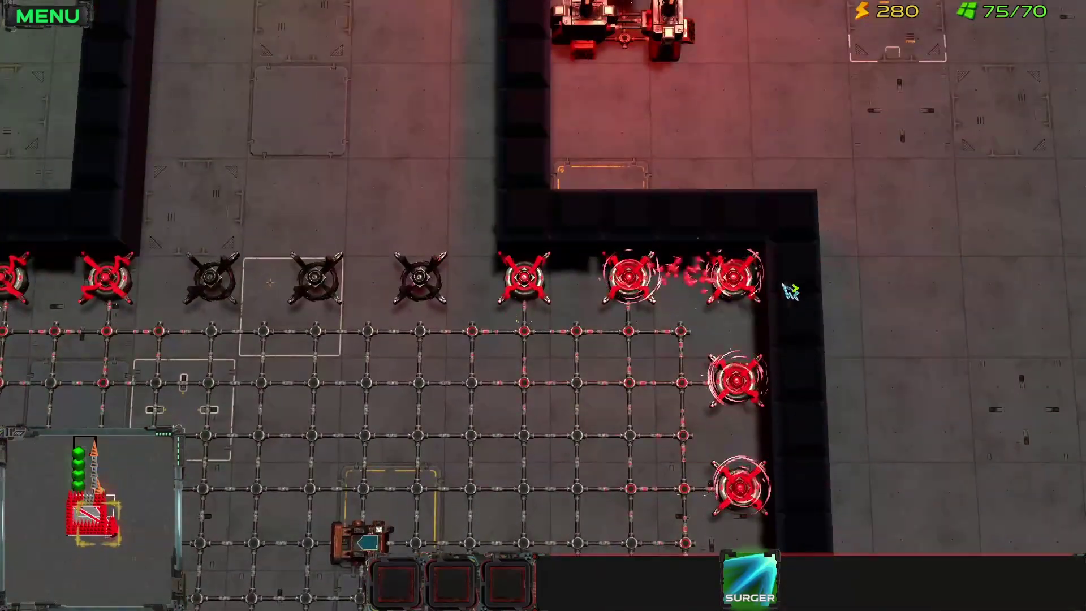
{"action": "key", "text": "w"}
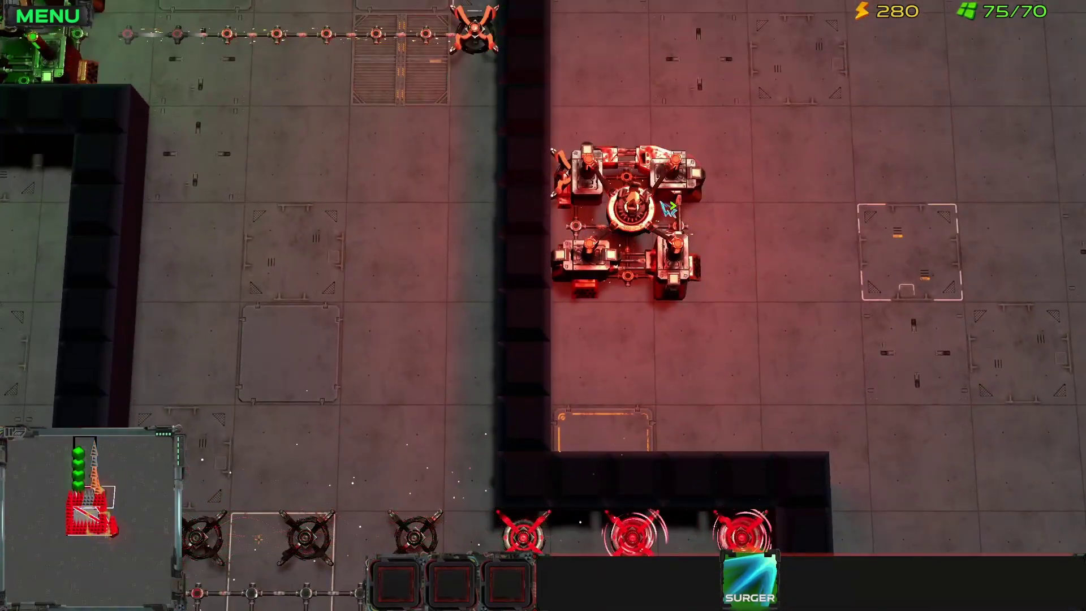
{"action": "key", "text": "a"}
{"action": "key", "text": "w"}
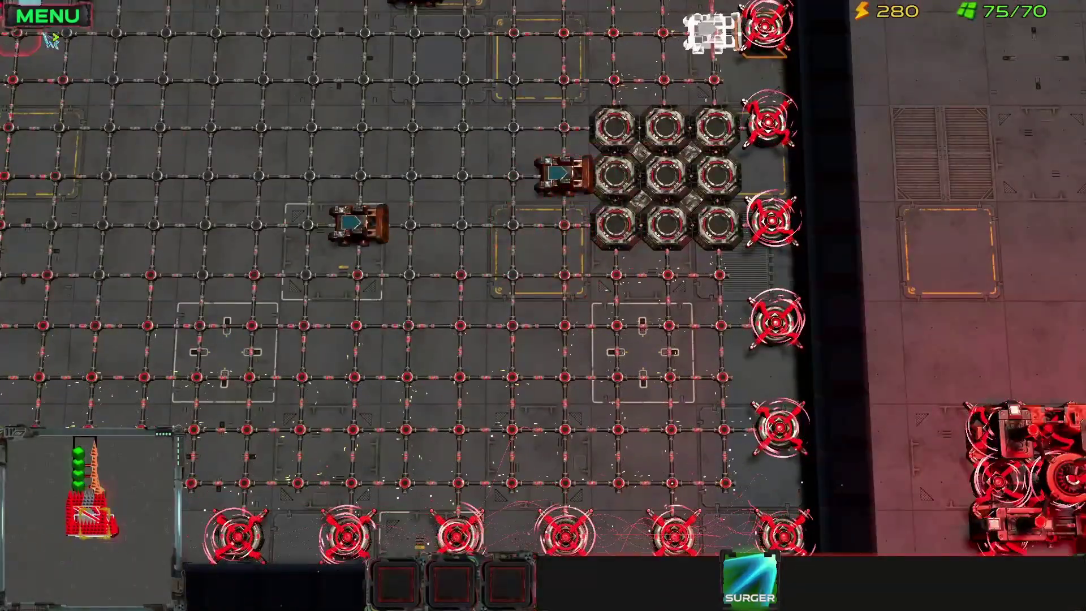
{"action": "left_click", "coordinate": [50, 22]}
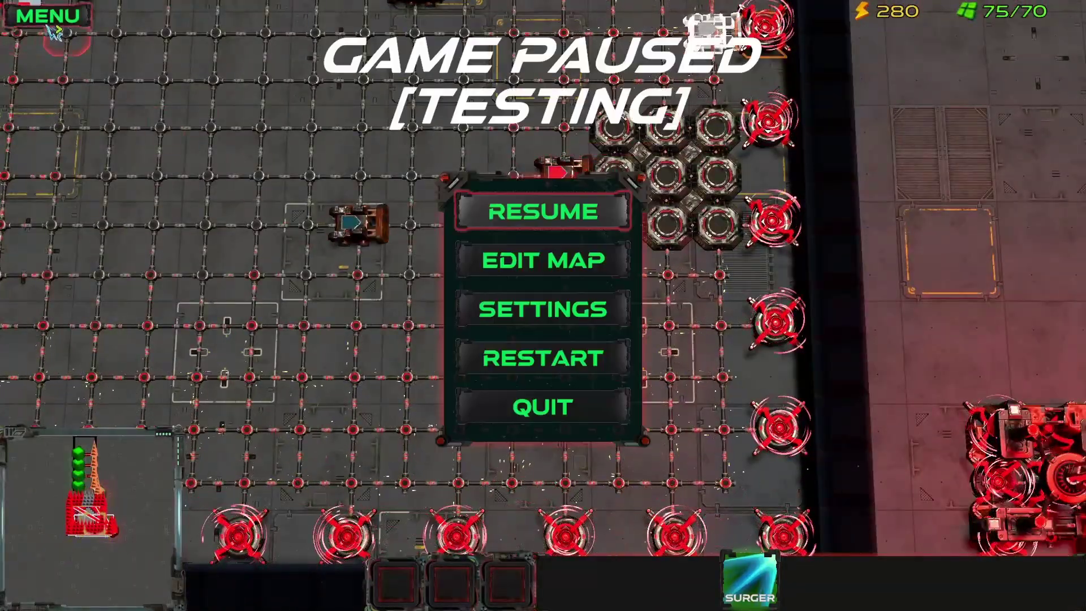
{"action": "left_click", "coordinate": [518, 269]}
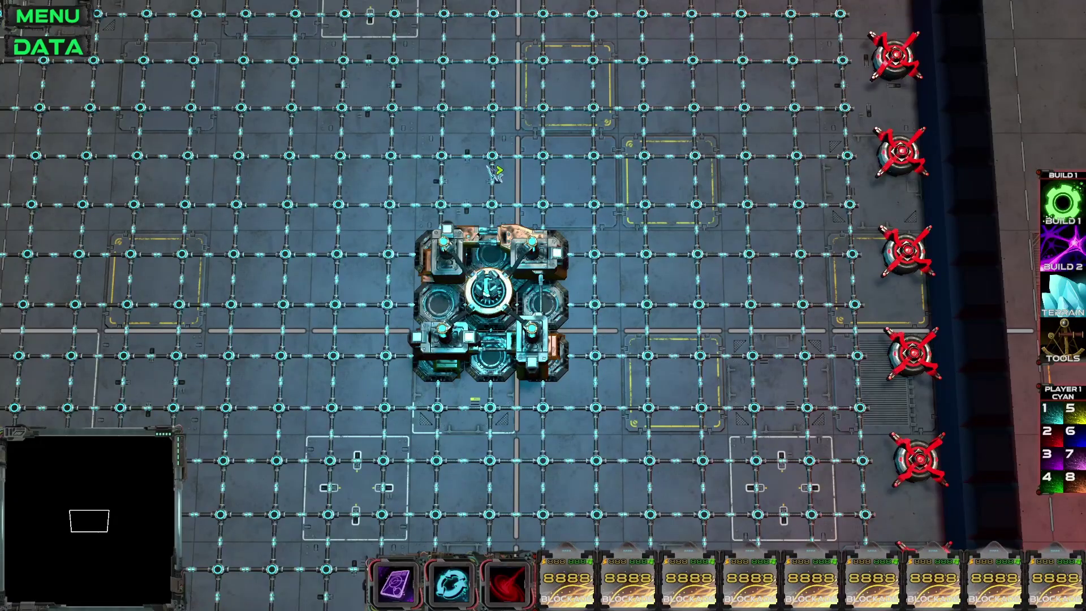
Reload the HQLoss trigger and set its trigger location to span the whole map from corner to corner.
{"action": "left_click", "coordinate": [56, 45]}
{"action": "left_click", "coordinate": [674, 23]}
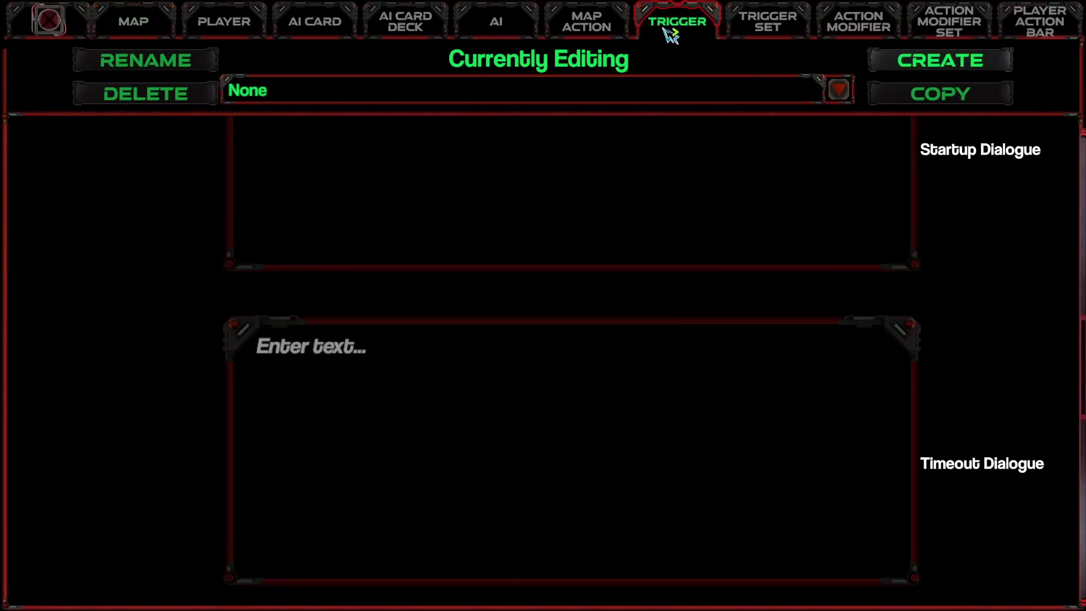
{"action": "left_click", "coordinate": [449, 97]}
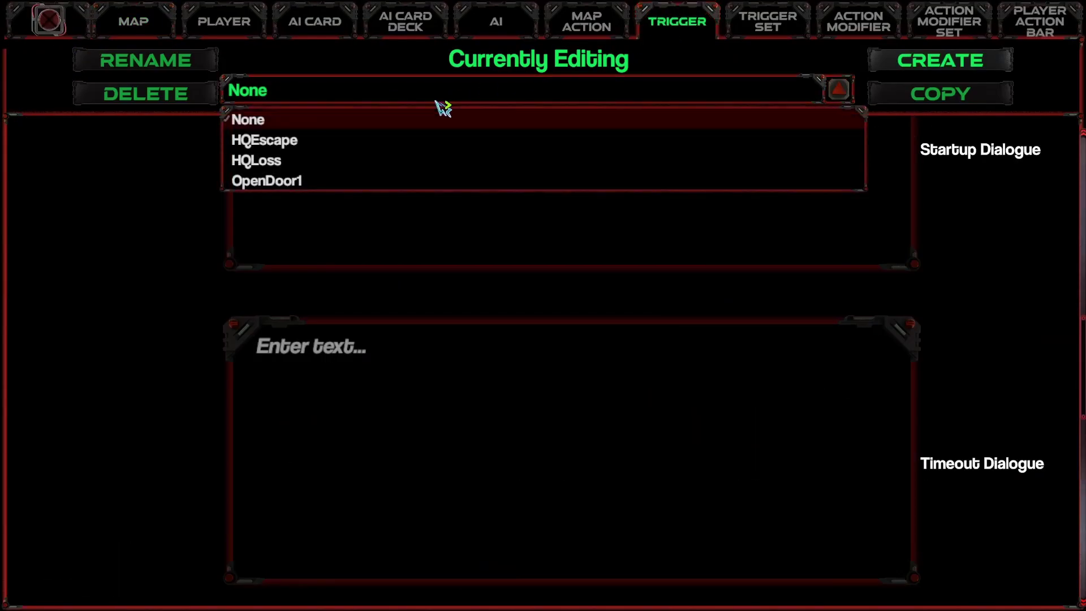
{"action": "left_click", "coordinate": [301, 163]}
{"action": "scroll", "coordinate": [787, 331], "scroll_direction": "up", "scroll_amount": 10}
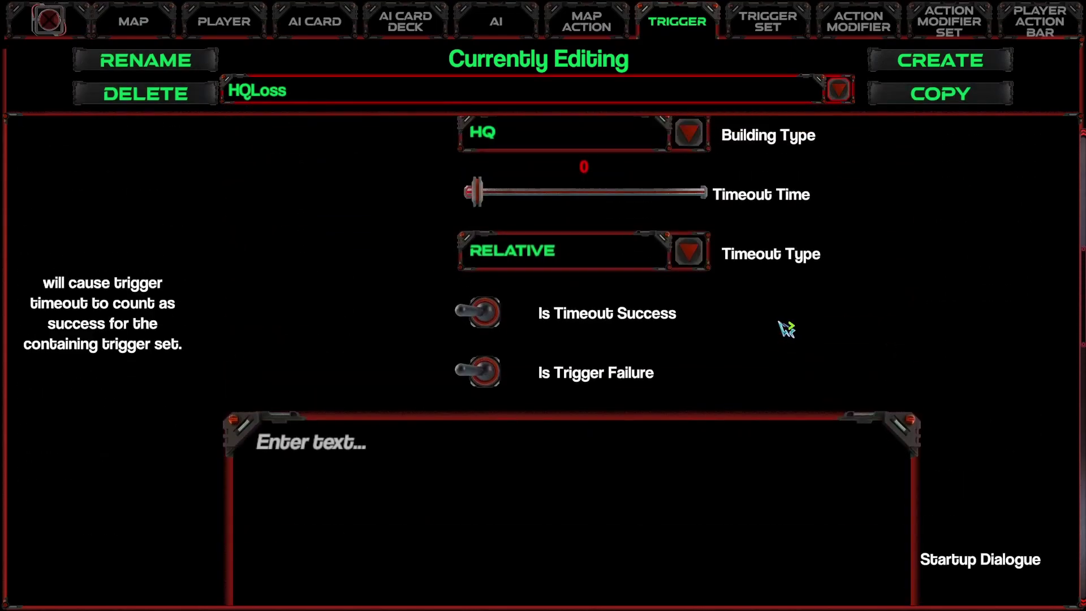
{"action": "scroll", "coordinate": [787, 328], "scroll_direction": "up", "scroll_amount": 2}
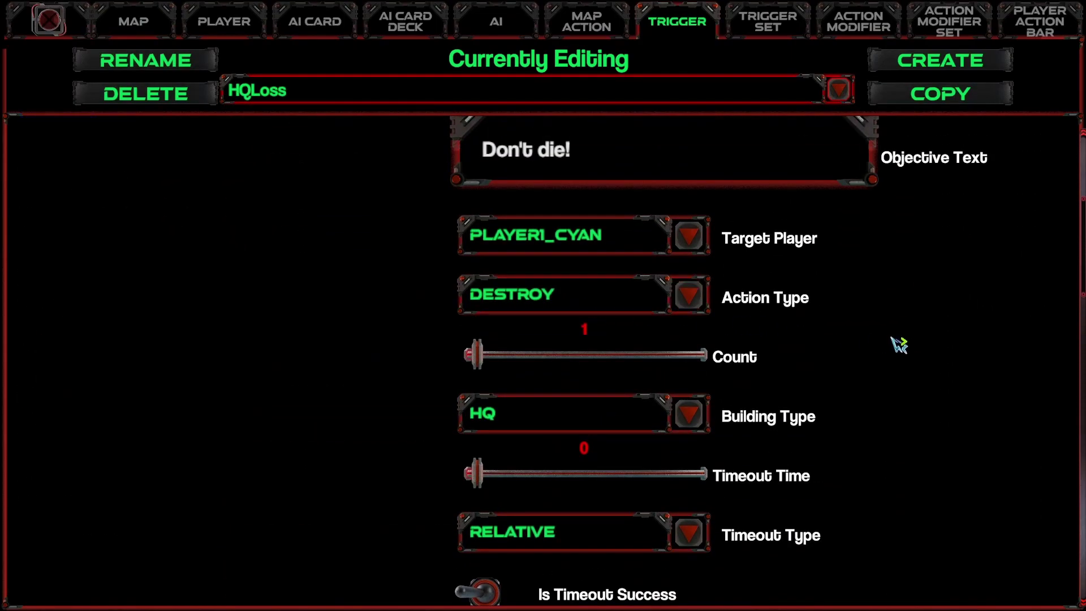
{"action": "scroll", "coordinate": [877, 342], "scroll_direction": "up", "scroll_amount": 3}
{"action": "scroll", "coordinate": [891, 344], "scroll_direction": "up", "scroll_amount": 3}
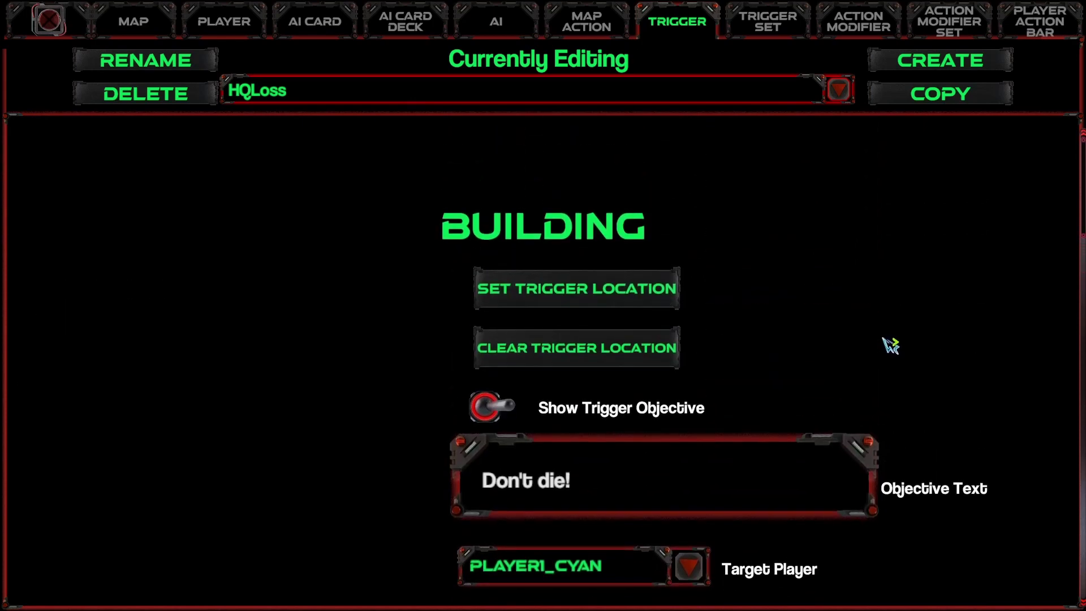
{"action": "left_click", "coordinate": [523, 301]}
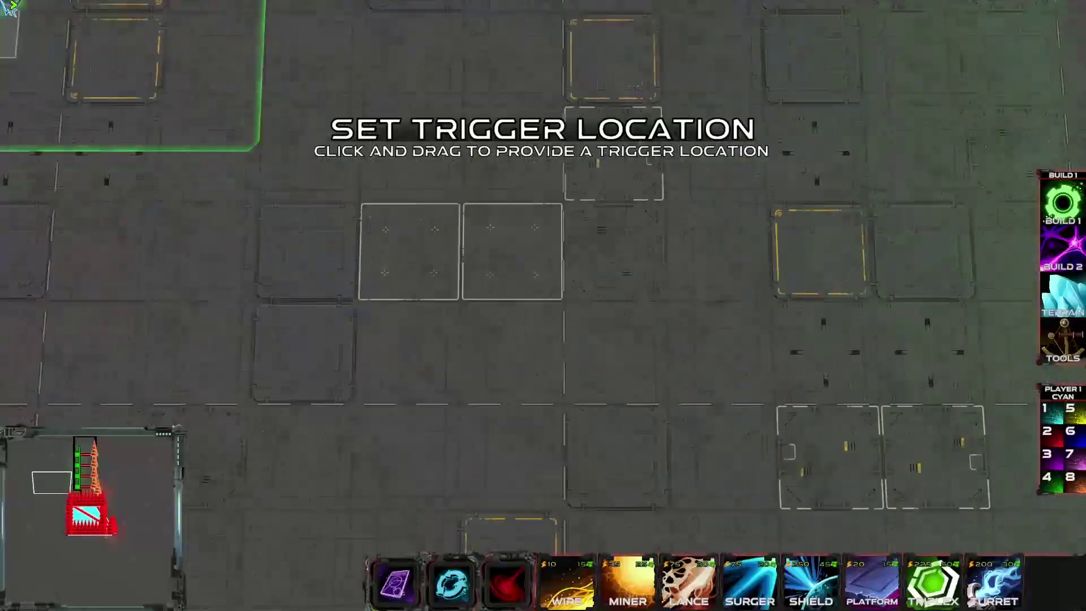
{"action": "mouse_move", "coordinate": [11, 7]}
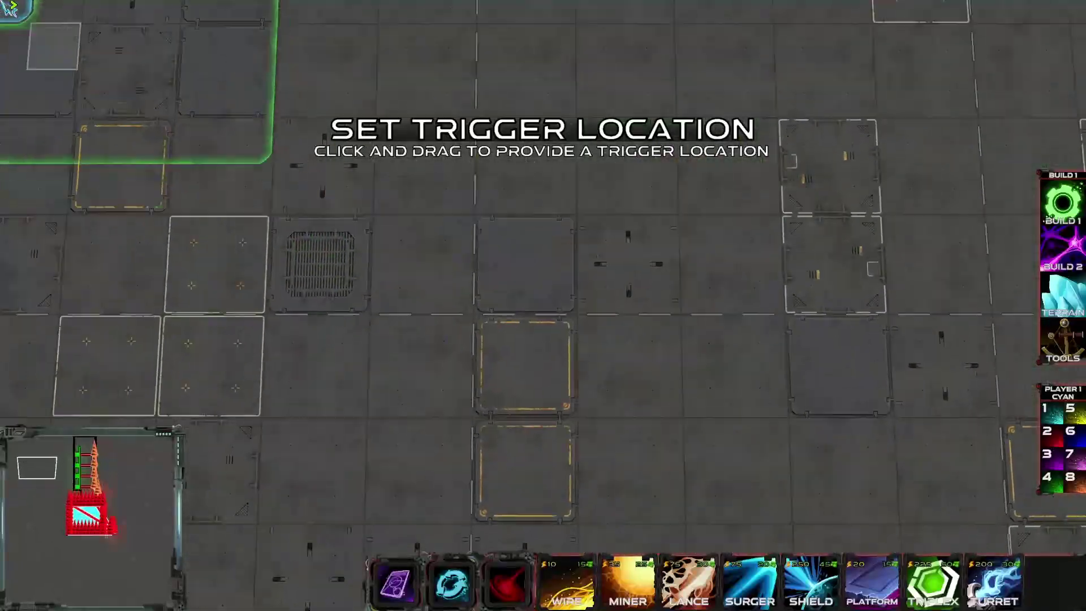
{"action": "left_click_drag", "start_coordinate": [106, 36], "coordinate": [1077, 532]}
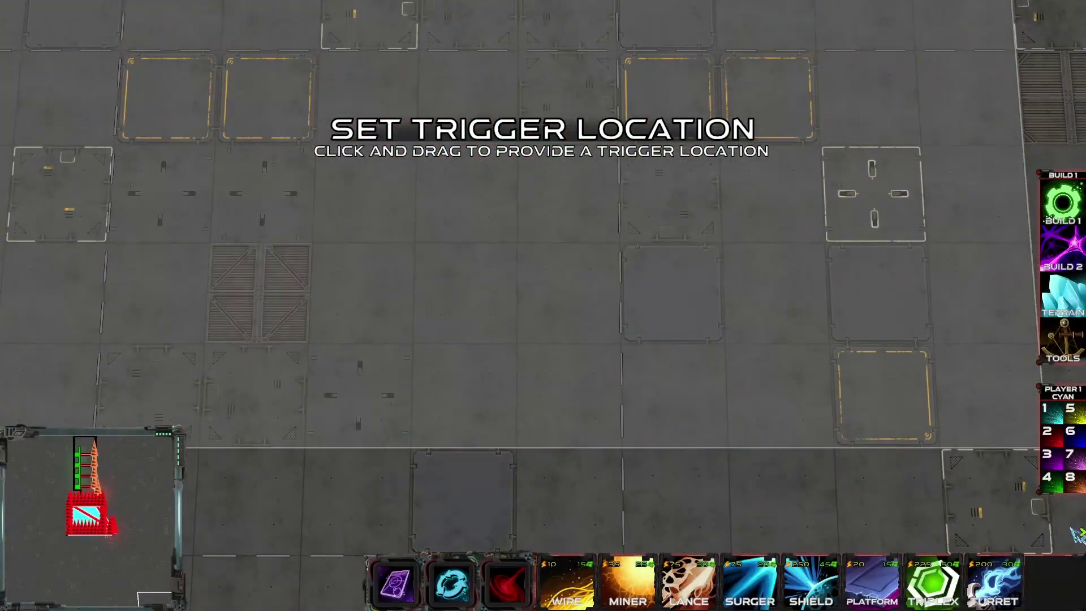
{"action": "left_click_drag", "start_coordinate": [1037, 447], "coordinate": [995, 441]}
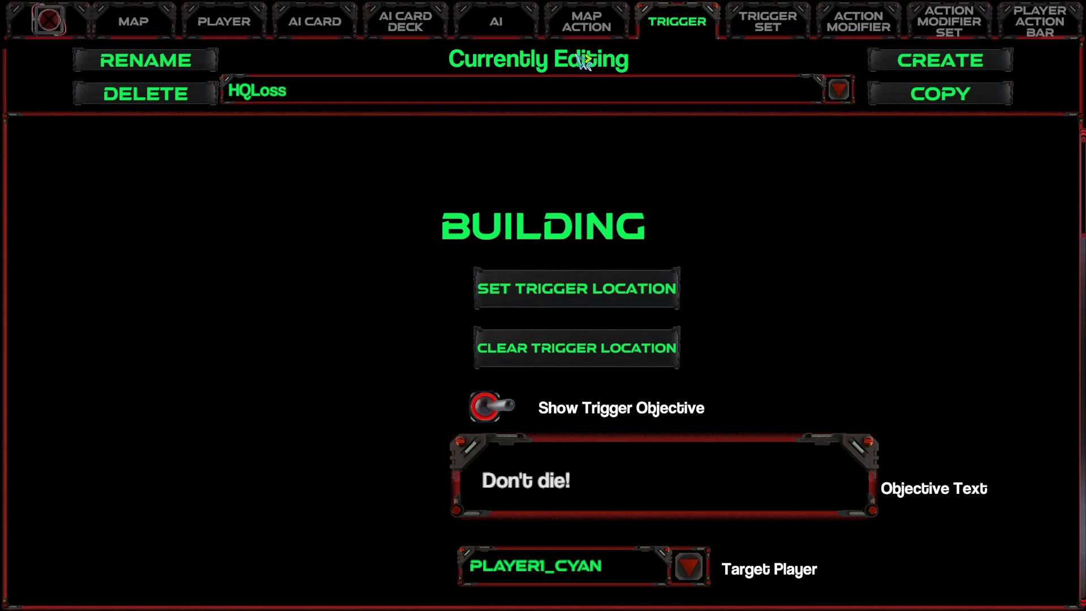
Playtest the map with the whole-map trigger location by losing the HQ, and return to map editing.
{"action": "left_click", "coordinate": [136, 21]}
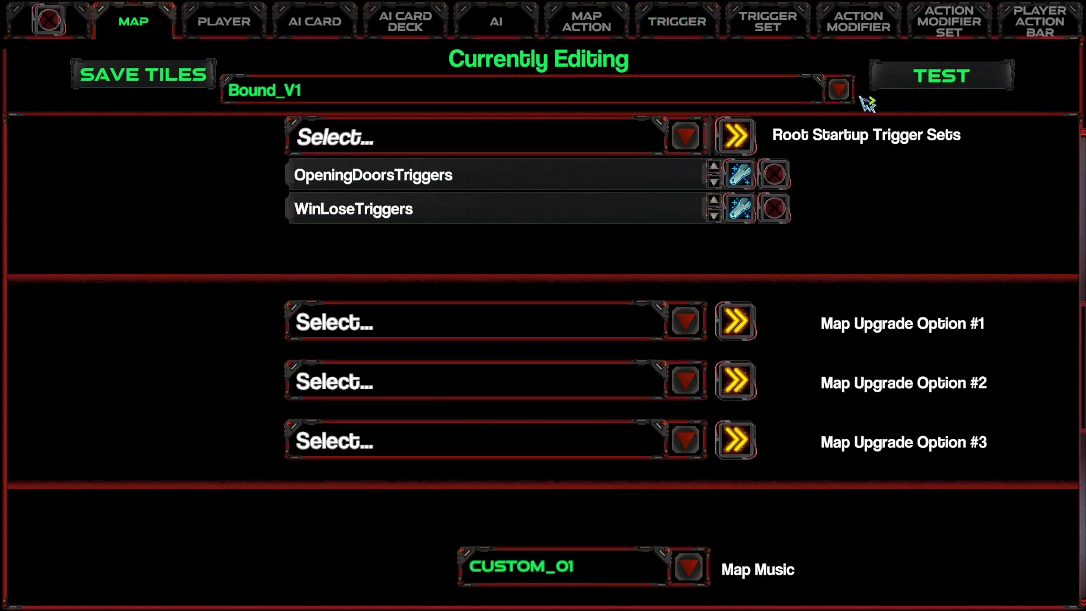
{"action": "left_click", "coordinate": [934, 73]}
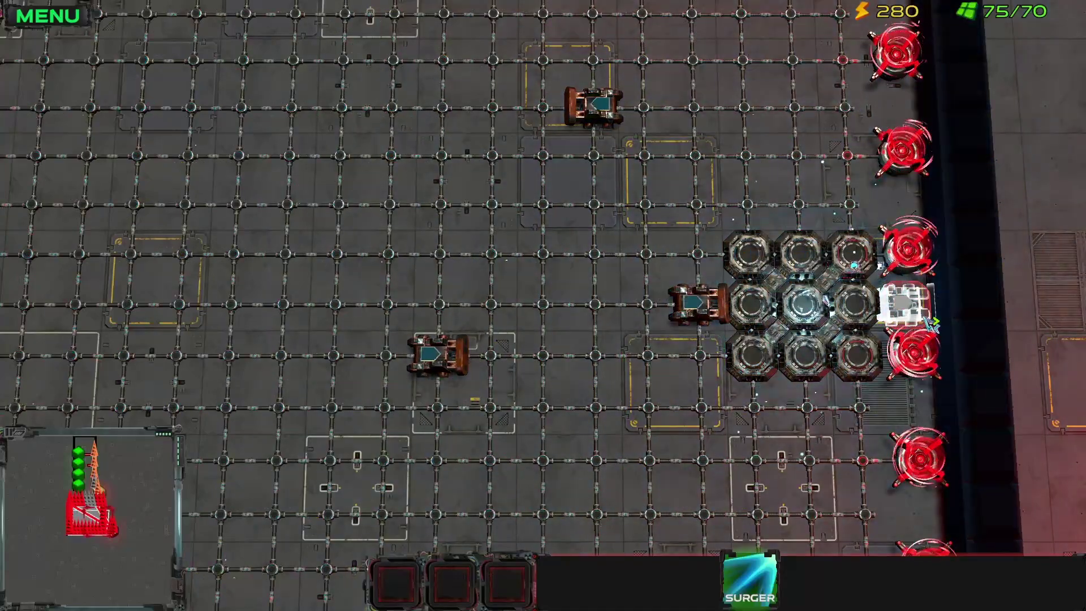
{"action": "key", "text": "Up"}
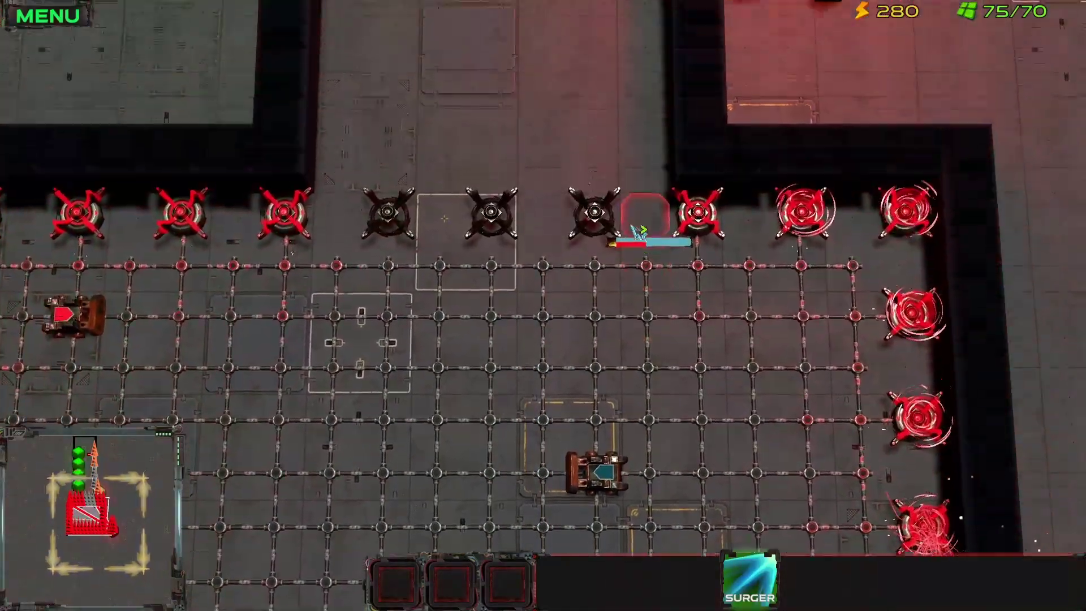
{"action": "key", "text": "Left"}
{"action": "key", "text": "Down"}
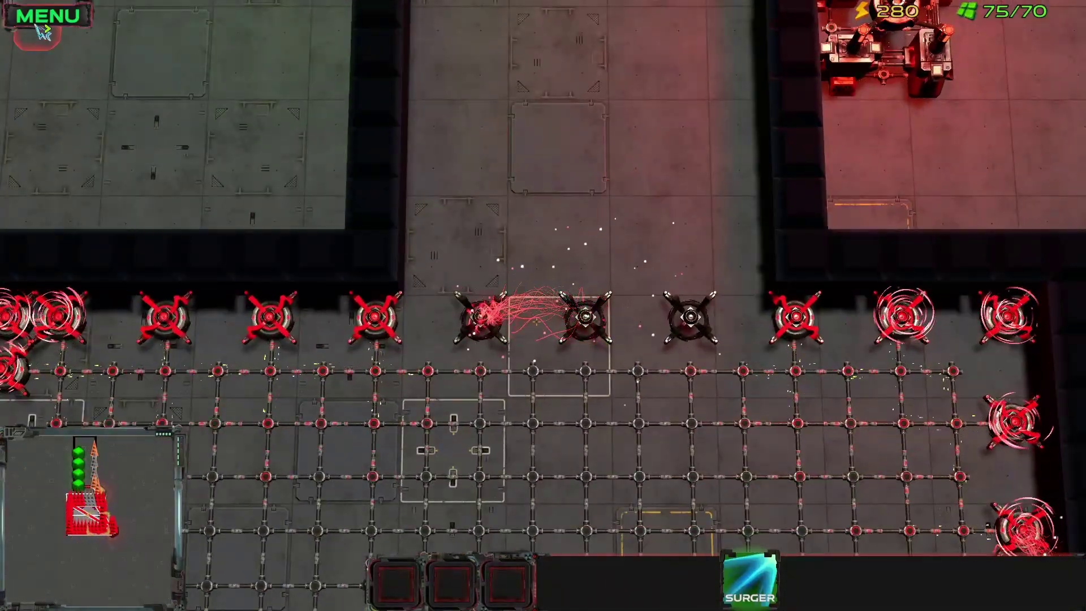
{"action": "key", "text": "Escape"}
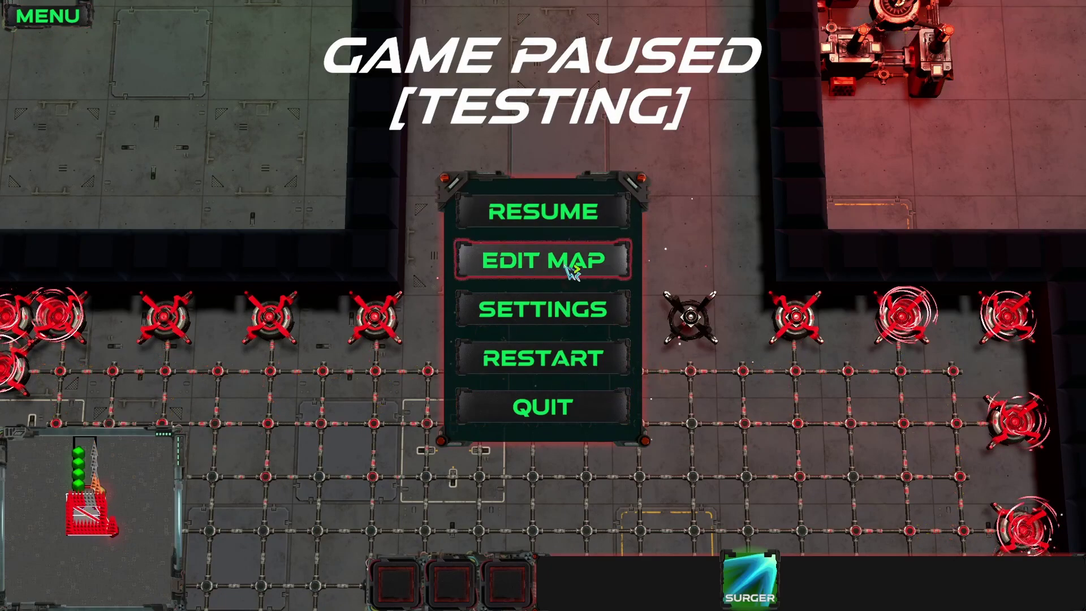
{"action": "left_click", "coordinate": [574, 272]}
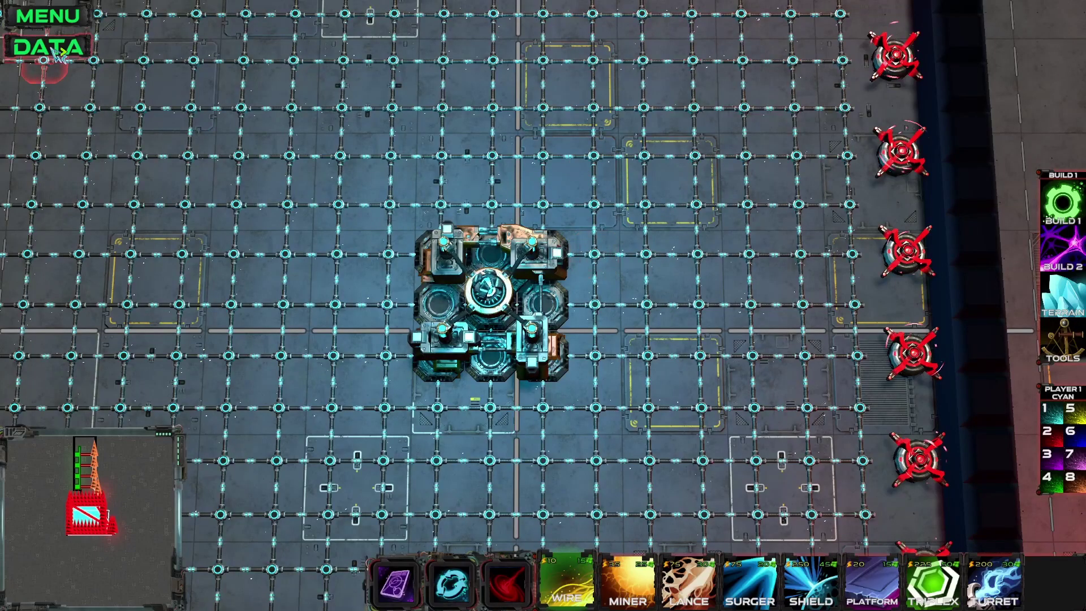
Create a new Building-type trigger named HQLoss2.
{"action": "left_click", "coordinate": [56, 45]}
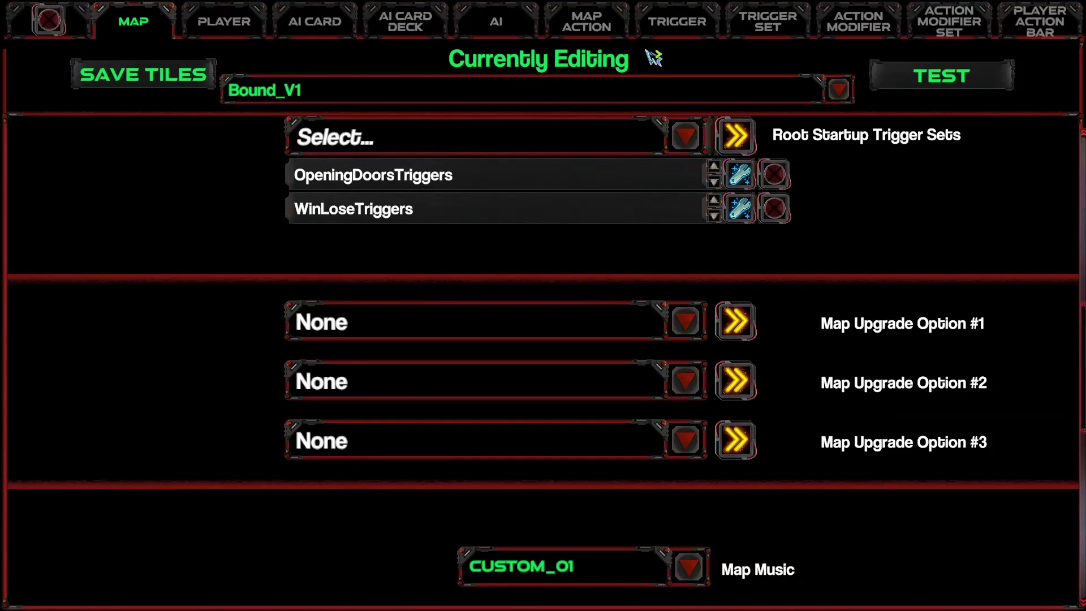
{"action": "left_click", "coordinate": [582, 26]}
{"action": "left_click", "coordinate": [684, 25]}
{"action": "left_click", "coordinate": [608, 95]}
{"action": "left_click", "coordinate": [837, 89]}
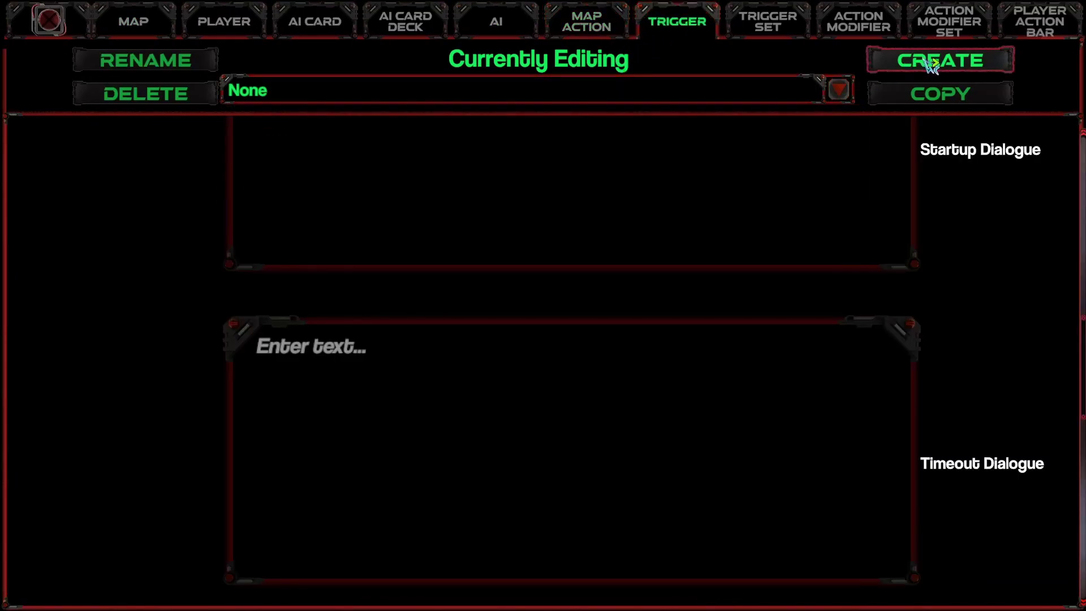
{"action": "left_click", "coordinate": [933, 64]}
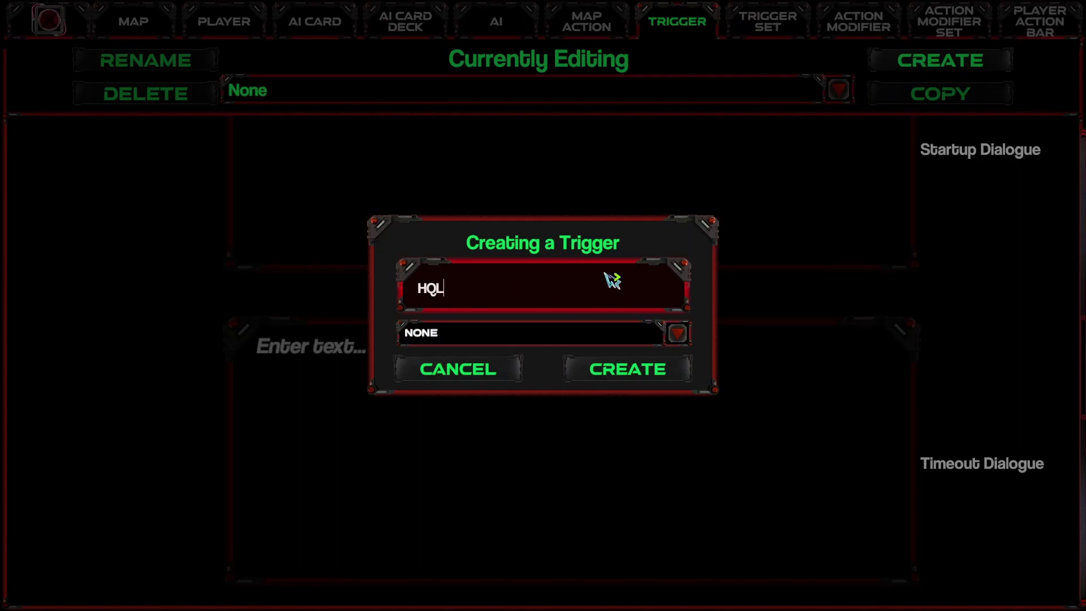
{"action": "left_click", "coordinate": [542, 335]}
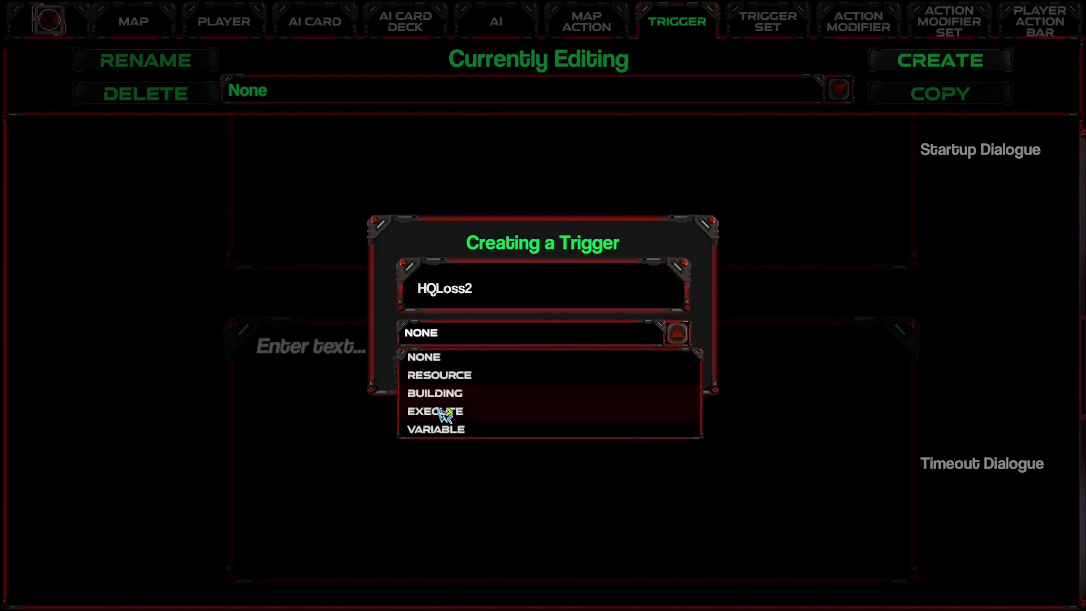
{"action": "left_click", "coordinate": [485, 393]}
{"action": "left_click", "coordinate": [636, 382]}
Set the HQLoss2 trigger's building type to HQ.
{"action": "scroll", "coordinate": [571, 406], "scroll_direction": "up", "scroll_amount": 10}
{"action": "scroll", "coordinate": [571, 406], "scroll_direction": "up", "scroll_amount": 5}
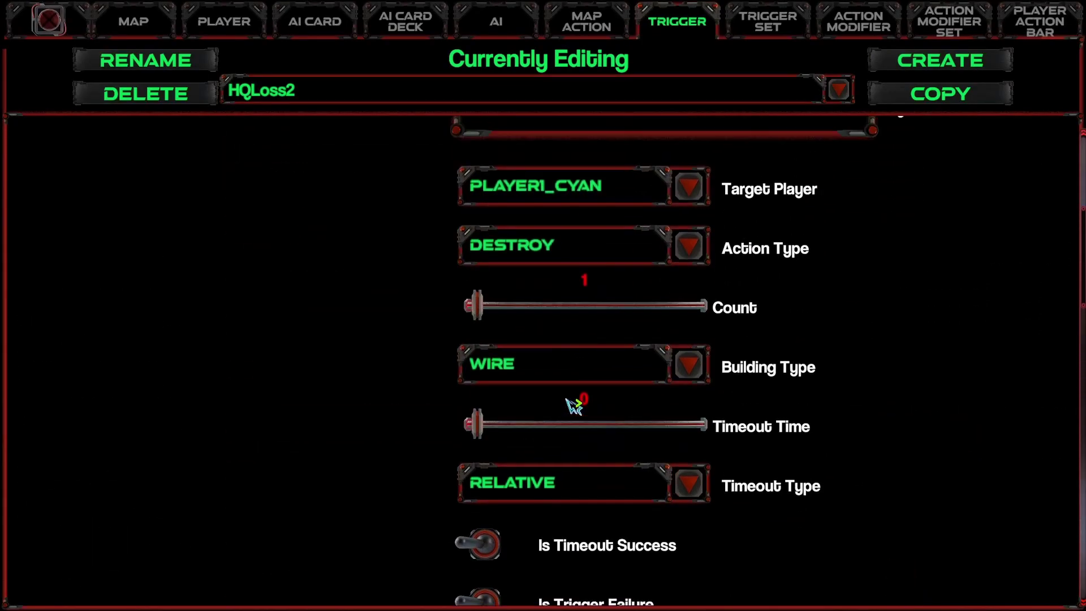
{"action": "scroll", "coordinate": [699, 497], "scroll_direction": "down", "scroll_amount": 1}
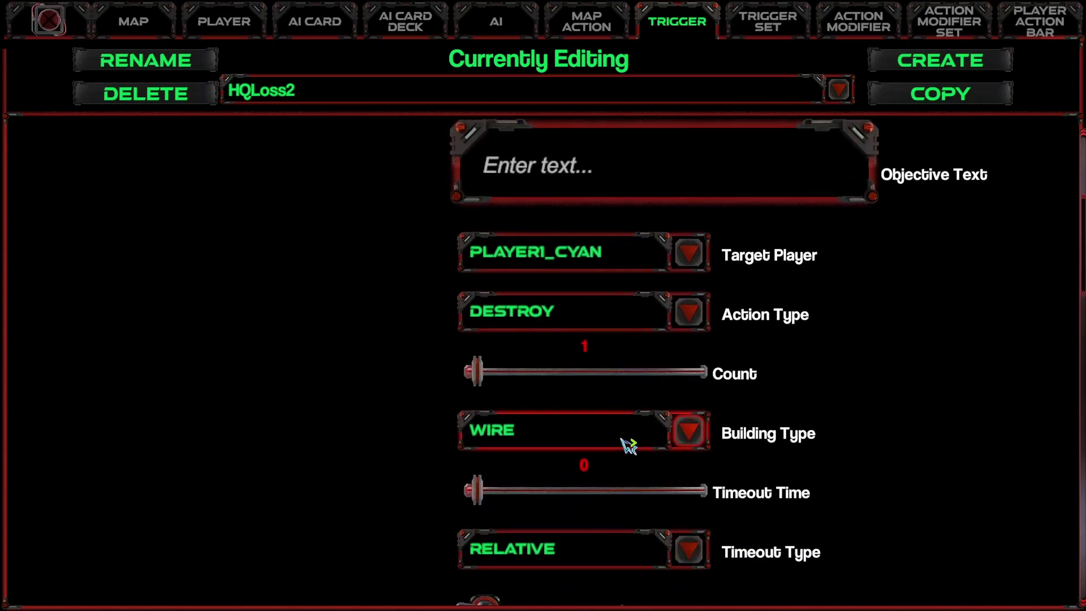
{"action": "left_click", "coordinate": [625, 444]}
{"action": "left_click", "coordinate": [516, 245]}
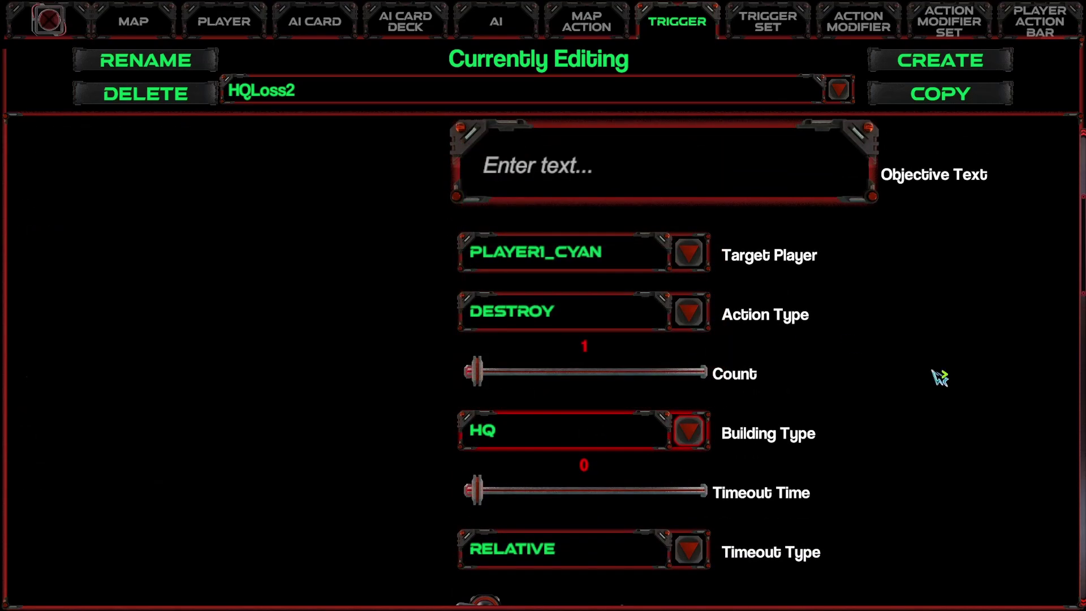
Turn on Show Trigger Objective for HQLoss2 with HQLoss2 as the objective text.
{"action": "scroll", "coordinate": [1028, 466], "scroll_direction": "up", "scroll_amount": 5}
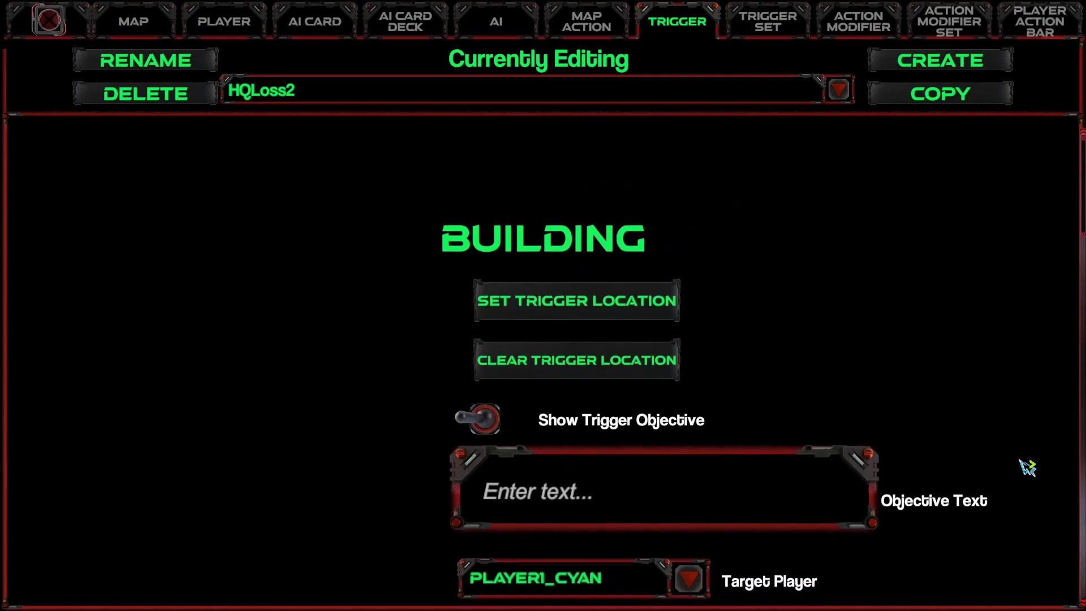
{"action": "scroll", "coordinate": [1036, 455], "scroll_direction": "down", "scroll_amount": 7}
{"action": "scroll", "coordinate": [1030, 451], "scroll_direction": "up", "scroll_amount": 3}
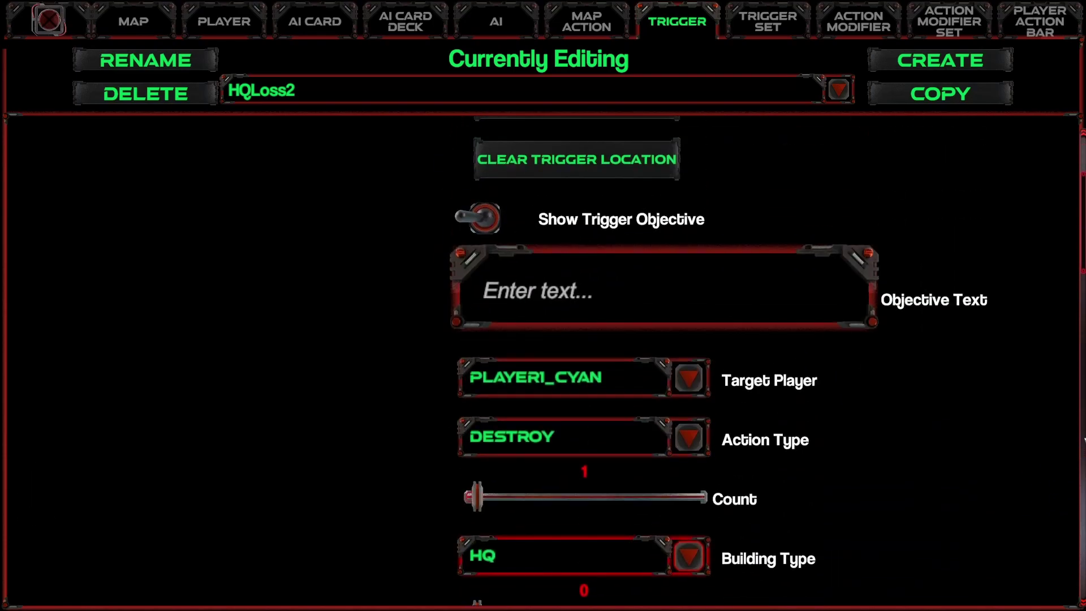
{"action": "left_click", "coordinate": [493, 225]}
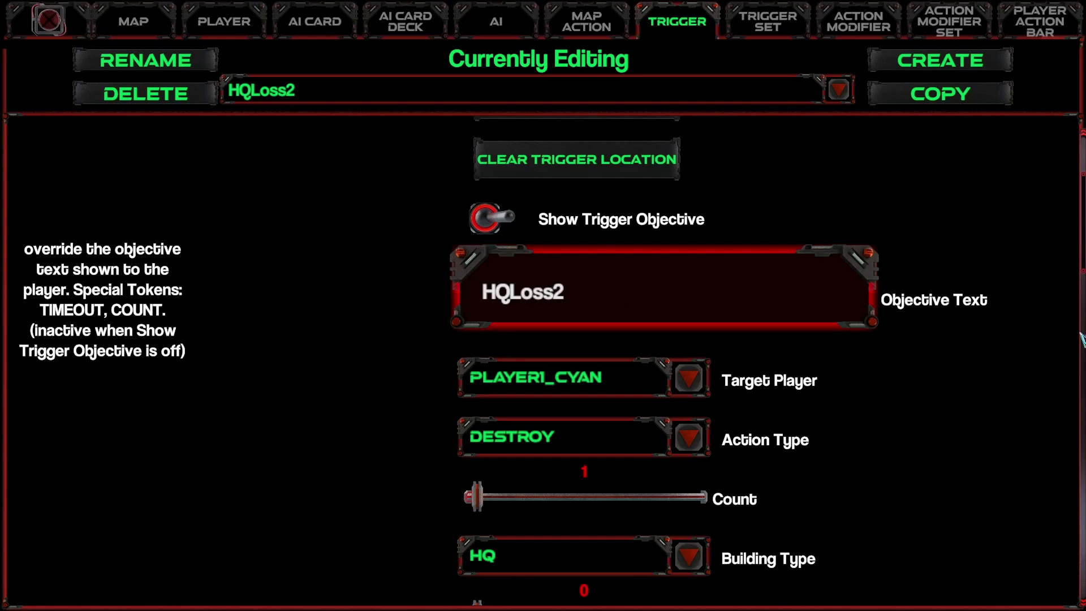
Add the Lose action to HQLoss2's Triggered Map Actions.
{"action": "scroll", "coordinate": [1077, 367], "scroll_direction": "down", "scroll_amount": 12}
{"action": "left_click", "coordinate": [685, 483]}
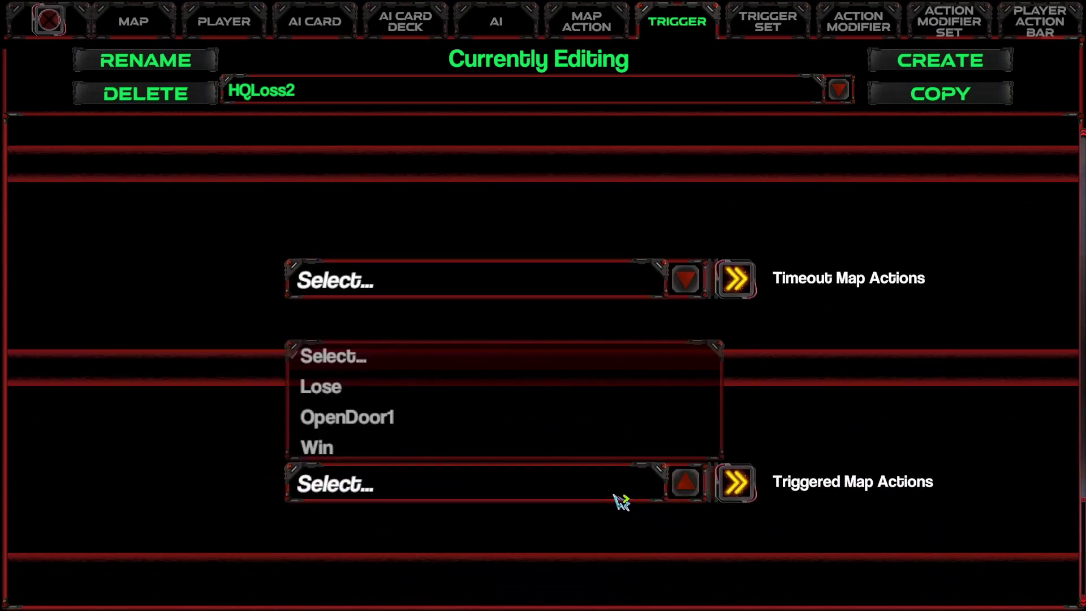
{"action": "left_click", "coordinate": [355, 389]}
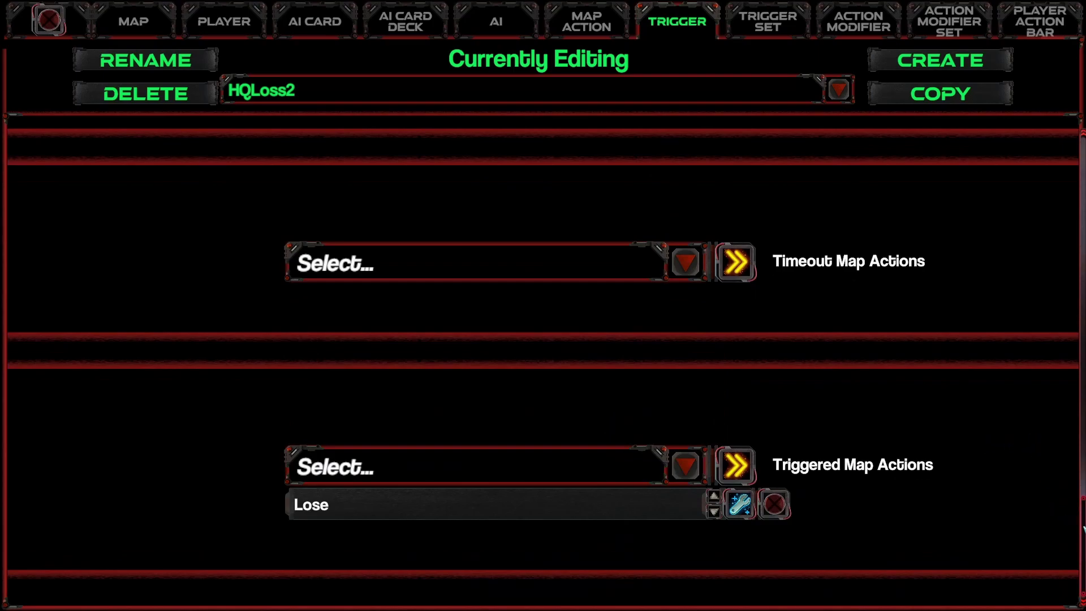
{"action": "left_click_drag", "start_coordinate": [1083, 528], "coordinate": [1077, 77]}
Load the Lose map action and review its conditions, end level type and popup settings.
{"action": "left_click", "coordinate": [588, 26]}
{"action": "left_click", "coordinate": [339, 95]}
{"action": "left_click", "coordinate": [270, 139]}
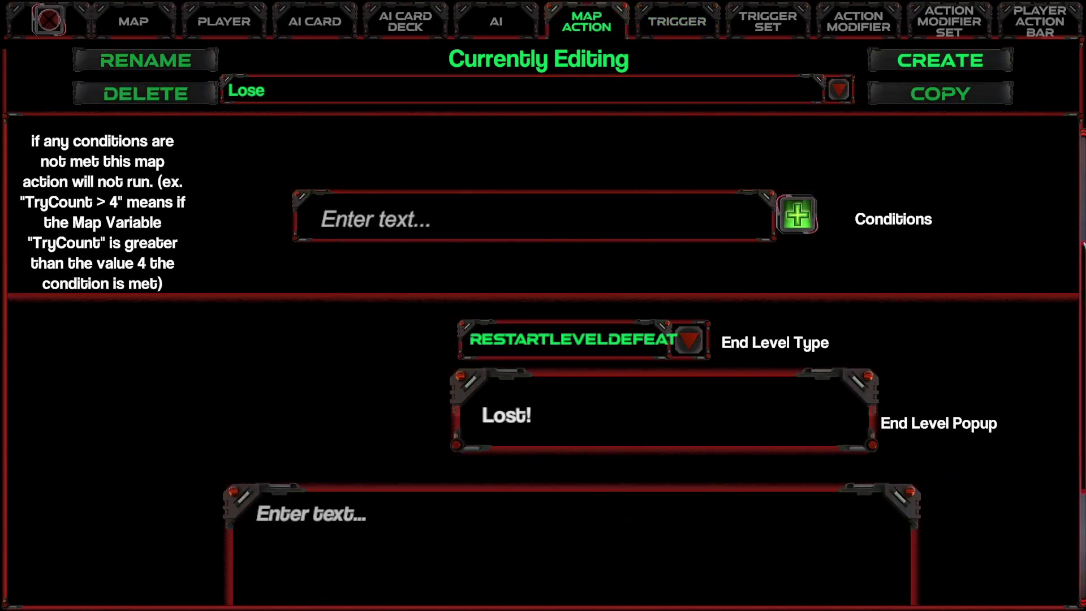
{"action": "scroll", "coordinate": [1072, 337], "scroll_direction": "down", "scroll_amount": 3}
{"action": "scroll", "coordinate": [1071, 189], "scroll_direction": "up", "scroll_amount": 7}
{"action": "scroll", "coordinate": [1071, 190], "scroll_direction": "down", "scroll_amount": 8}
{"action": "scroll", "coordinate": [1059, 219], "scroll_direction": "up", "scroll_amount": 8}
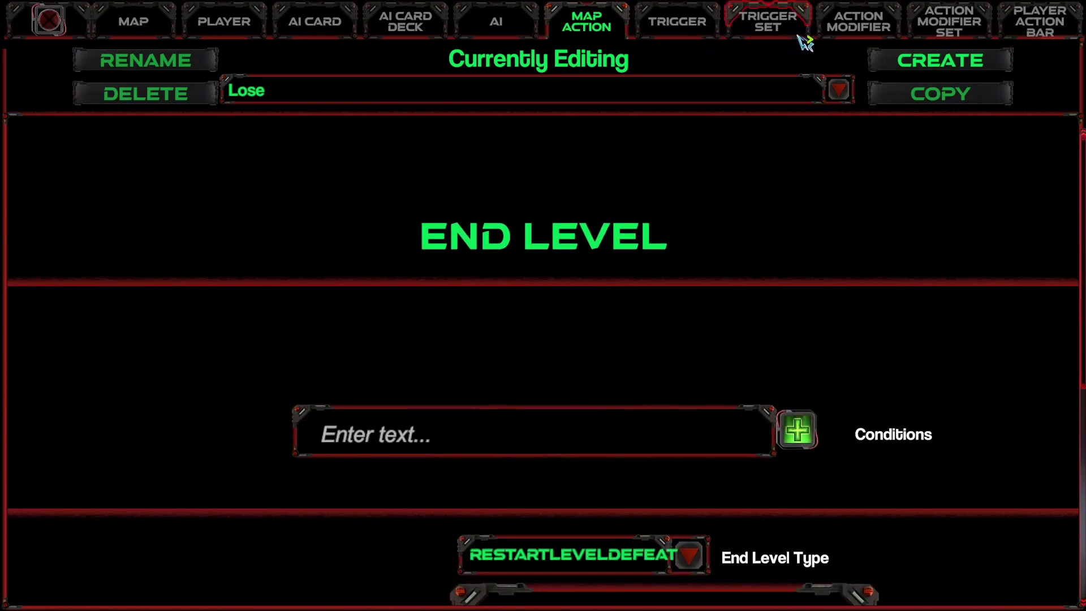
Remove the existing trigger from the WinLoseTriggers set and add HQLoss2 in its place.
{"action": "left_click", "coordinate": [698, 27]}
{"action": "left_click", "coordinate": [763, 25]}
{"action": "left_click", "coordinate": [322, 90]}
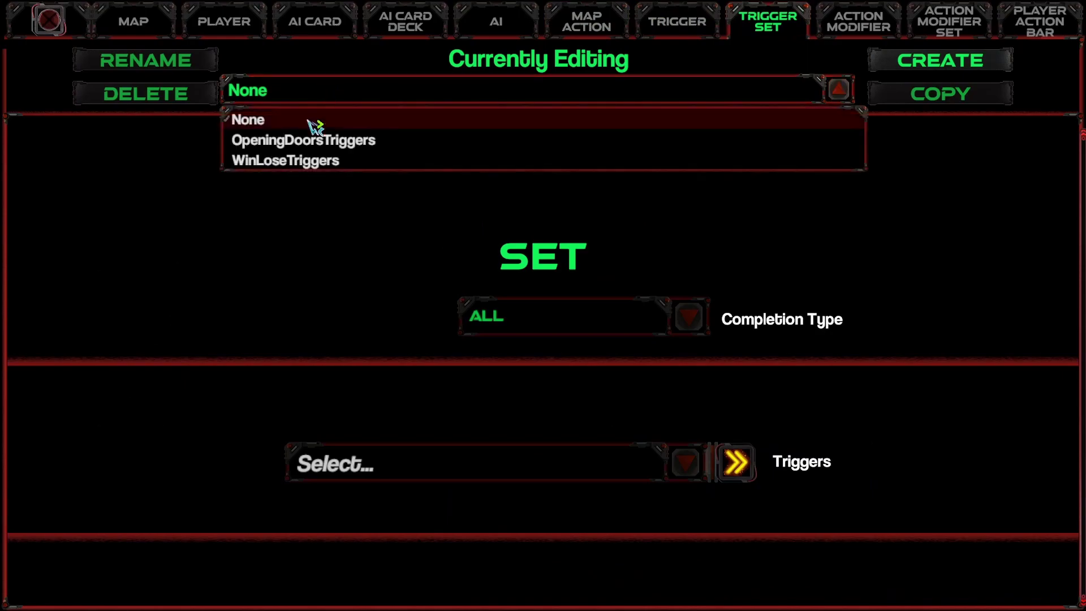
{"action": "left_click", "coordinate": [294, 161]}
{"action": "left_click", "coordinate": [774, 484]}
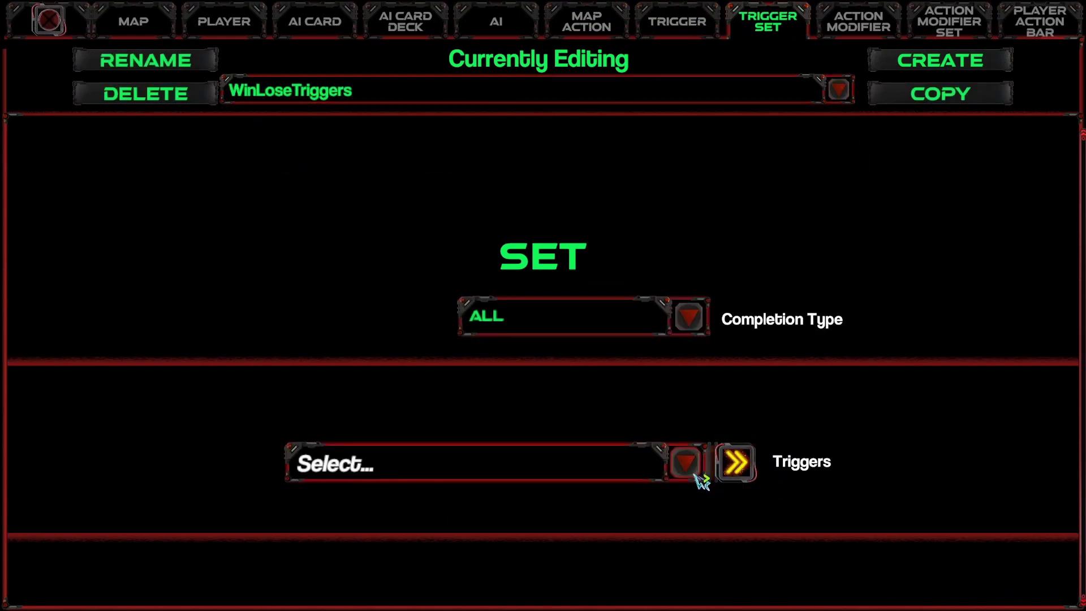
{"action": "left_click", "coordinate": [684, 475]}
{"action": "left_click", "coordinate": [415, 432]}
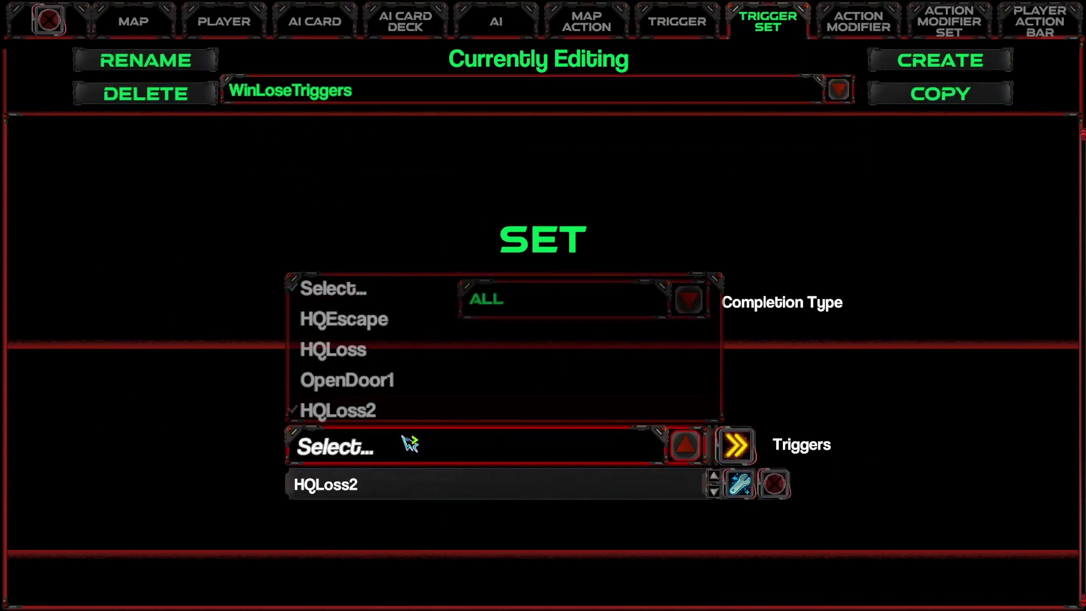
Playtest Bound_V1 with the HQLoss2 trigger by losing the HQ, and return to map editing.
{"action": "left_click", "coordinate": [104, 28]}
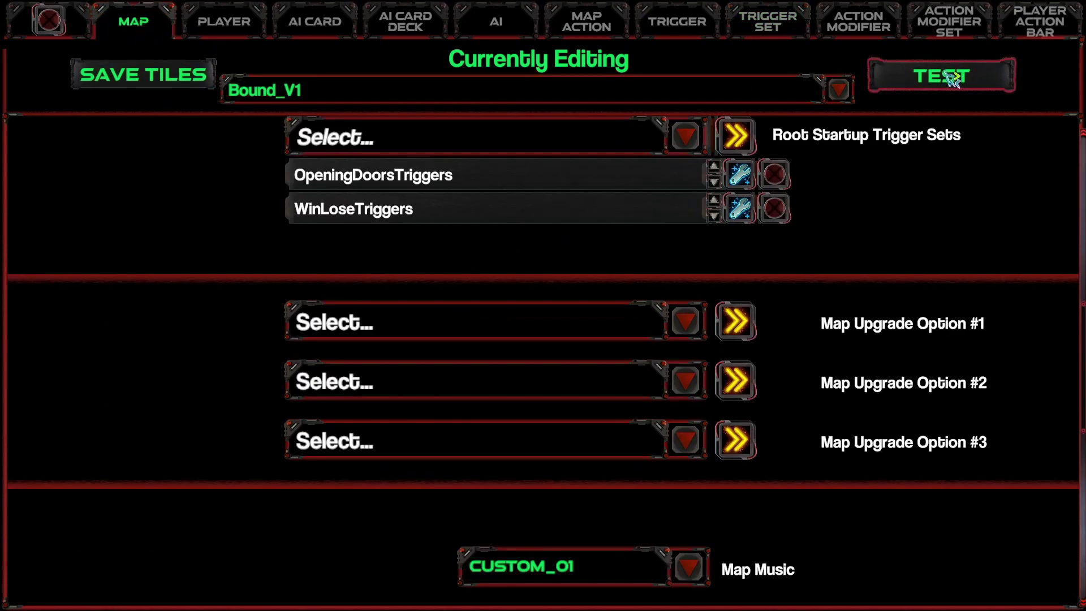
{"action": "left_click", "coordinate": [960, 85]}
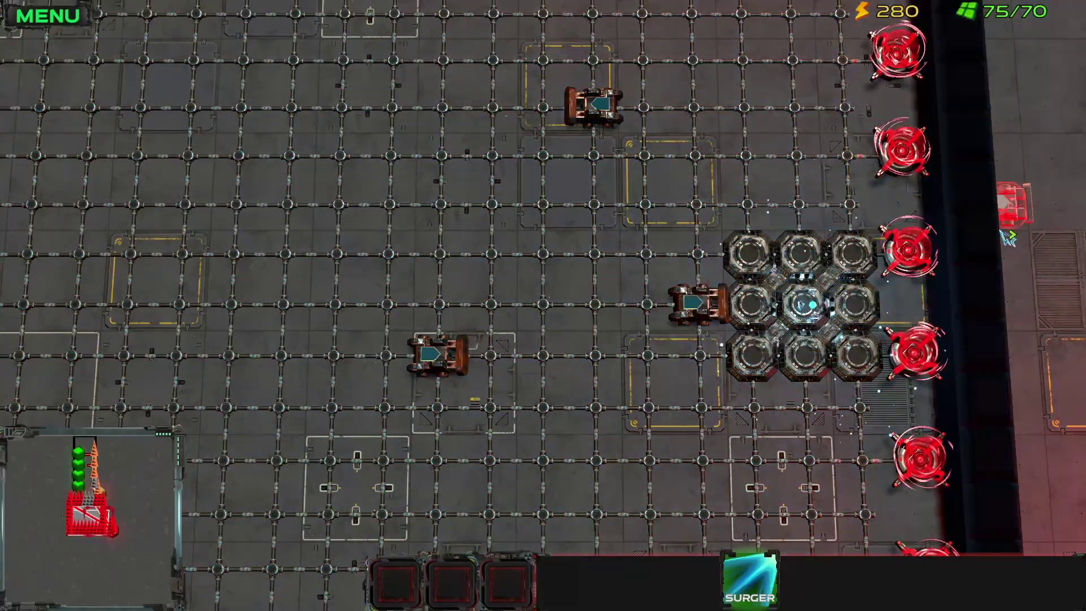
{"action": "key", "text": "a"}
{"action": "key", "text": "w"}
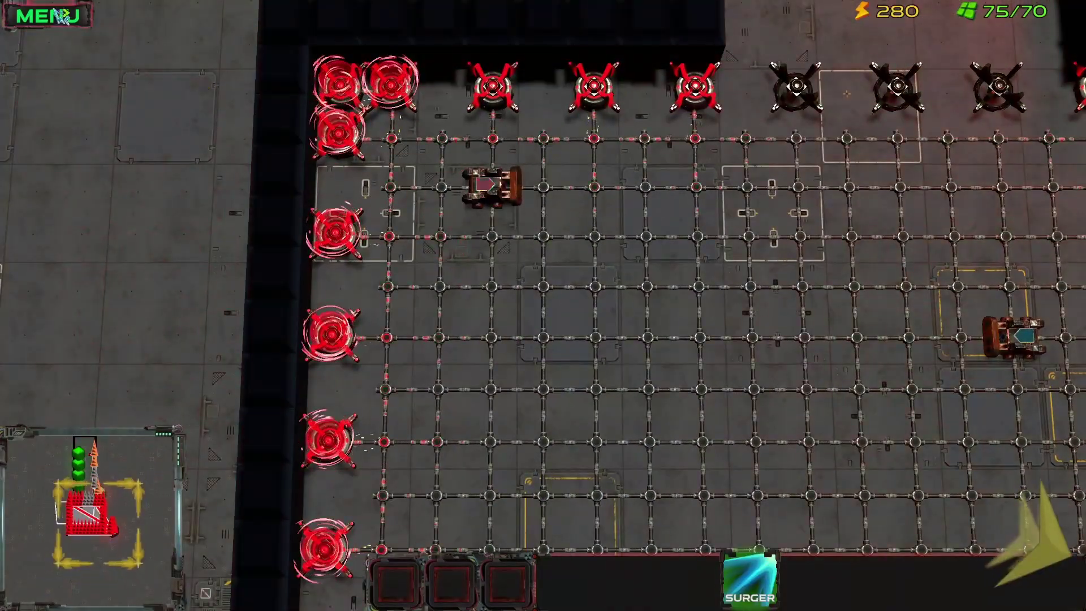
{"action": "key", "text": "Escape"}
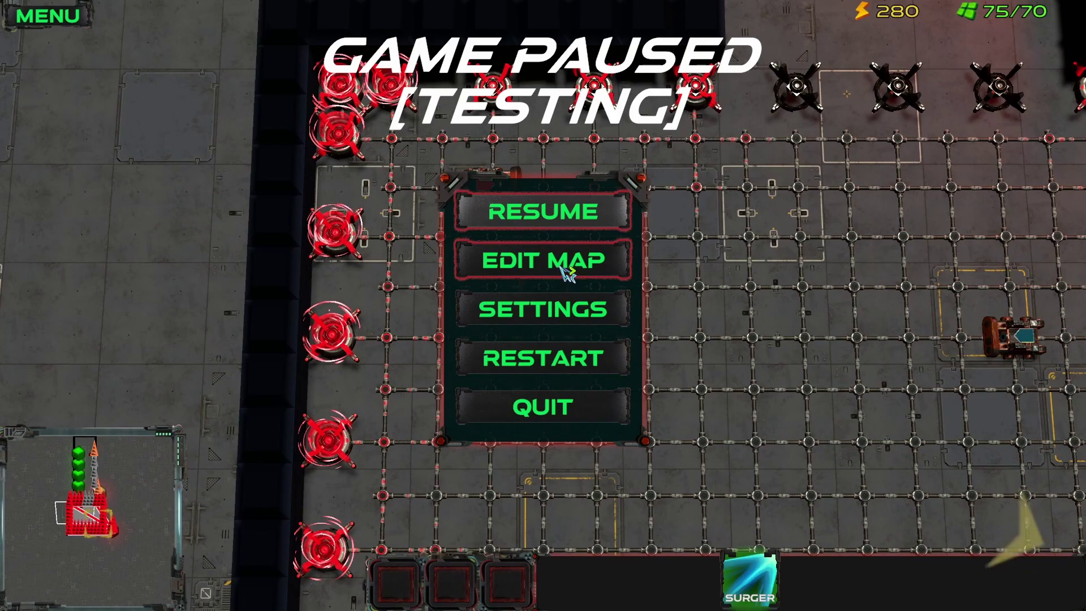
{"action": "left_click", "coordinate": [542, 260]}
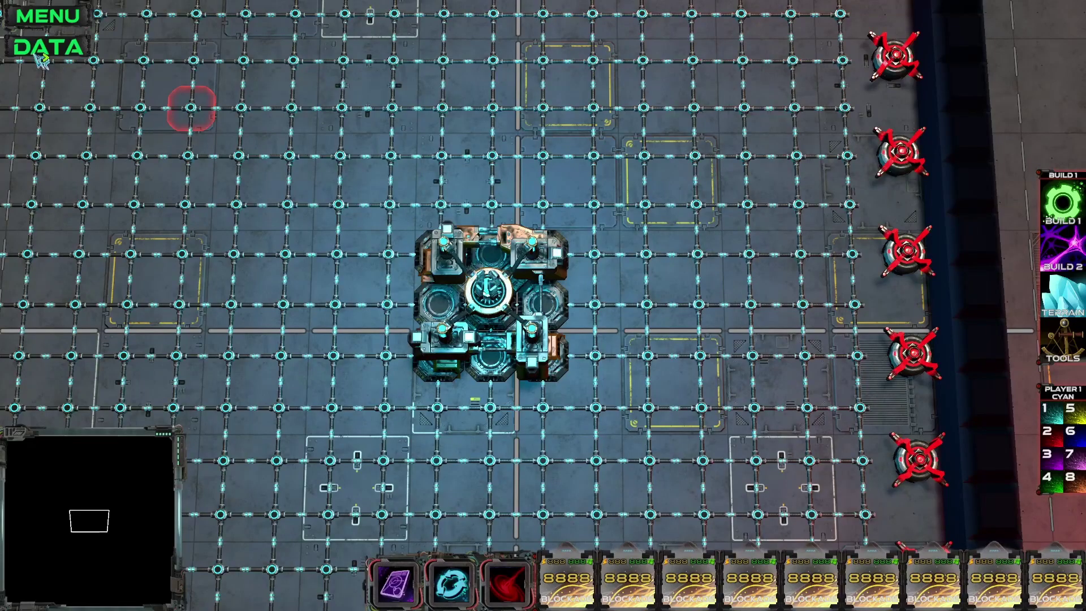
Check the map's Root Startup Trigger Sets and the triggers assigned to the WinLoseTriggers set.
{"action": "left_click", "coordinate": [49, 44]}
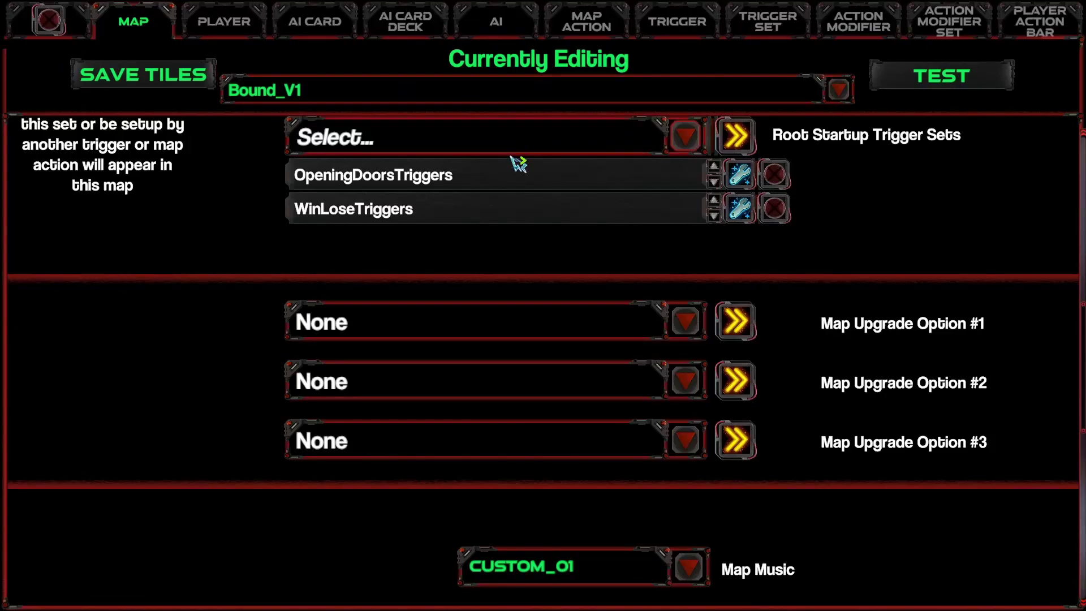
{"action": "scroll", "coordinate": [531, 277], "scroll_direction": "up", "scroll_amount": 1}
{"action": "scroll", "coordinate": [409, 226], "scroll_direction": "up", "scroll_amount": 3}
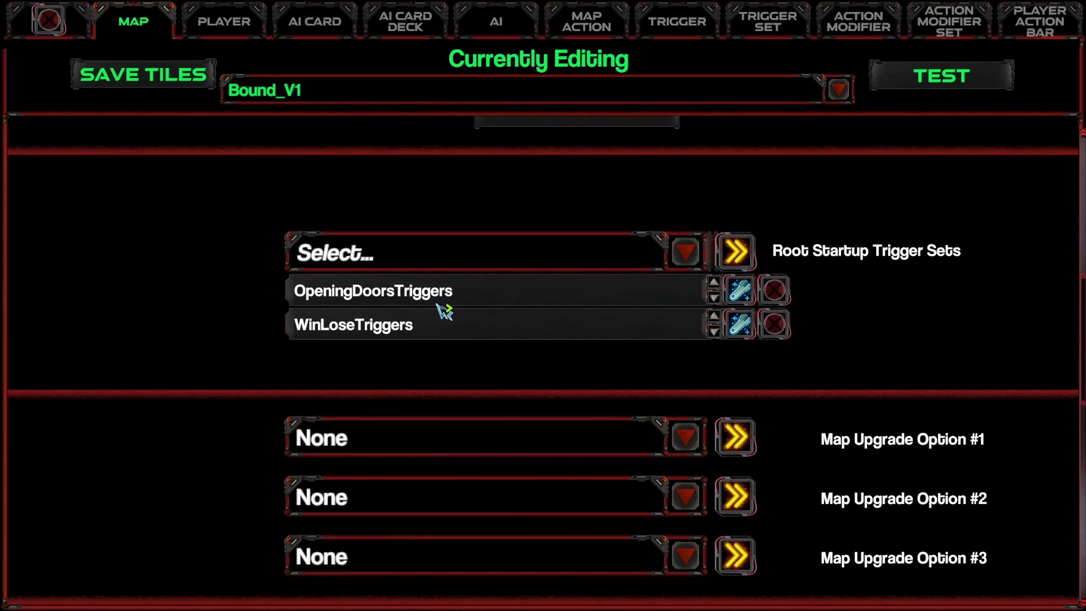
{"action": "left_click", "coordinate": [779, 26]}
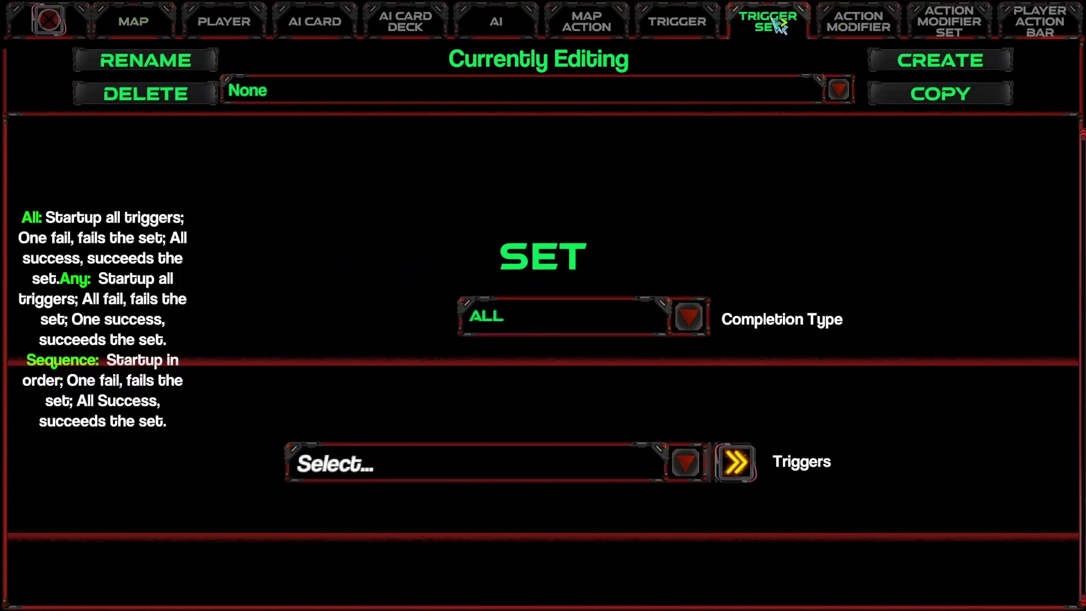
{"action": "left_click", "coordinate": [322, 100]}
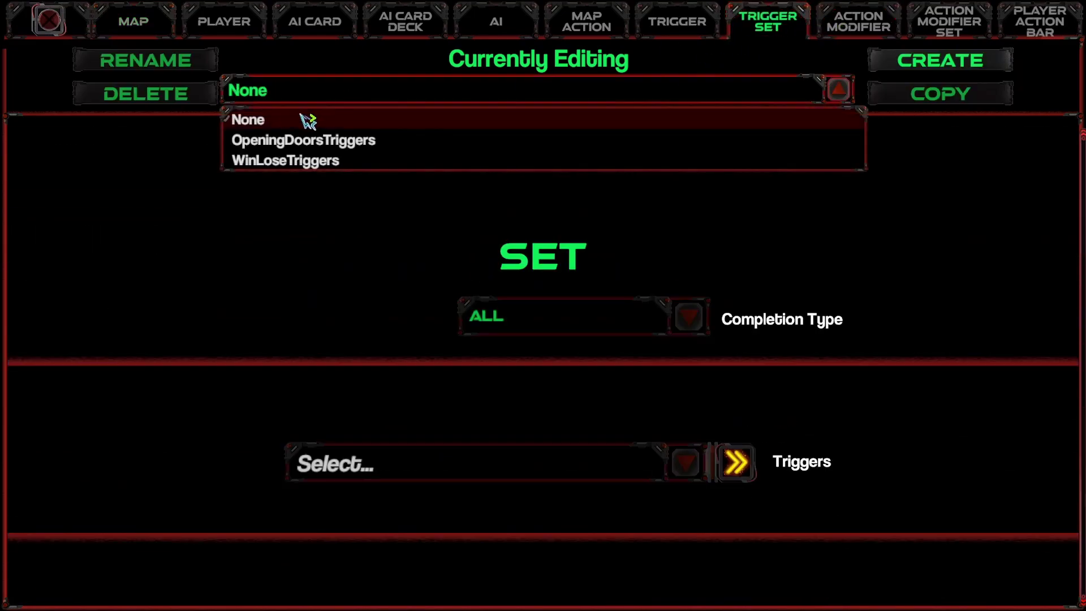
{"action": "left_click", "coordinate": [332, 167]}
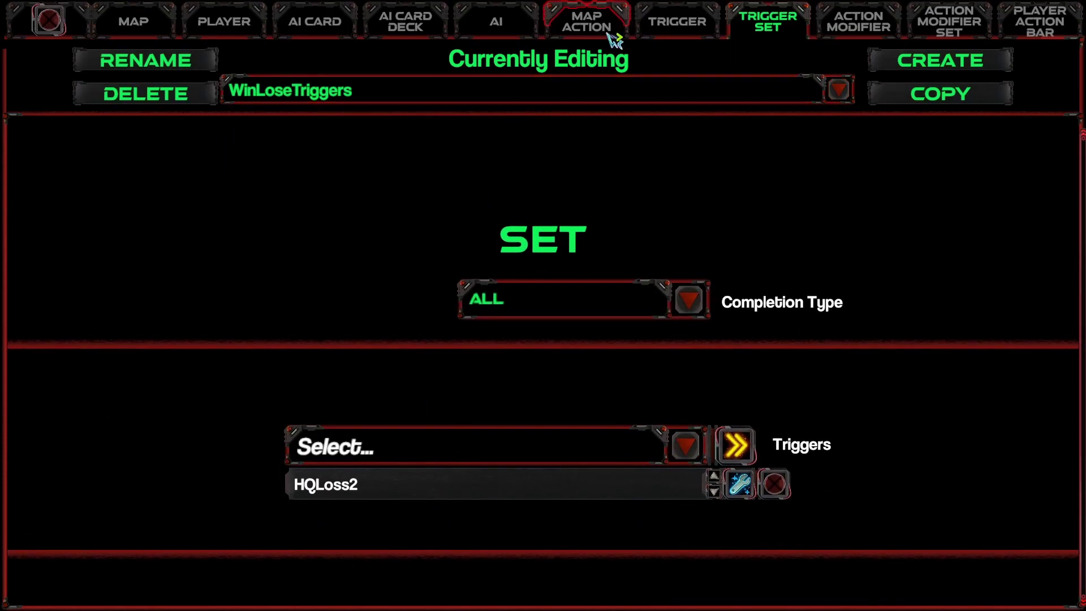
Load the HQLoss2 trigger and review its objective, target player, action type, count, building type and timeout settings.
{"action": "left_click", "coordinate": [676, 22]}
{"action": "left_click", "coordinate": [296, 97]}
{"action": "left_click", "coordinate": [282, 201]}
{"action": "left_click", "coordinate": [294, 92]}
{"action": "left_click", "coordinate": [293, 179]}
{"action": "scroll", "coordinate": [759, 309], "scroll_direction": "up", "scroll_amount": 3}
{"action": "scroll", "coordinate": [759, 310], "scroll_direction": "up", "scroll_amount": 3}
{"action": "scroll", "coordinate": [1080, 319], "scroll_direction": "down", "scroll_amount": 1}
{"action": "scroll", "coordinate": [1001, 528], "scroll_direction": "up", "scroll_amount": 5}
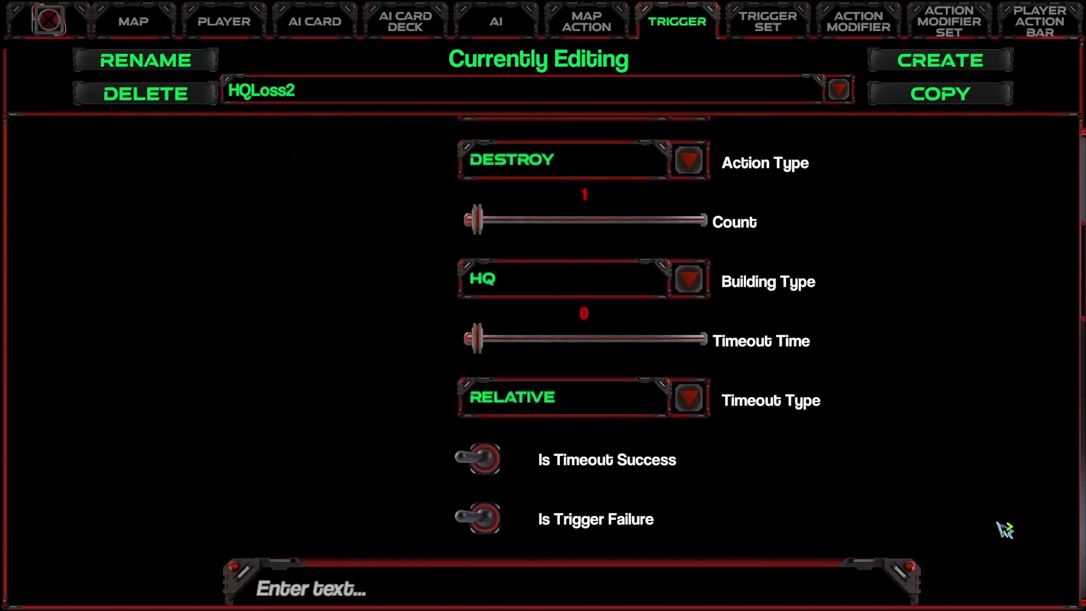
{"action": "left_click_drag", "start_coordinate": [1083, 317], "coordinate": [1074, 213]}
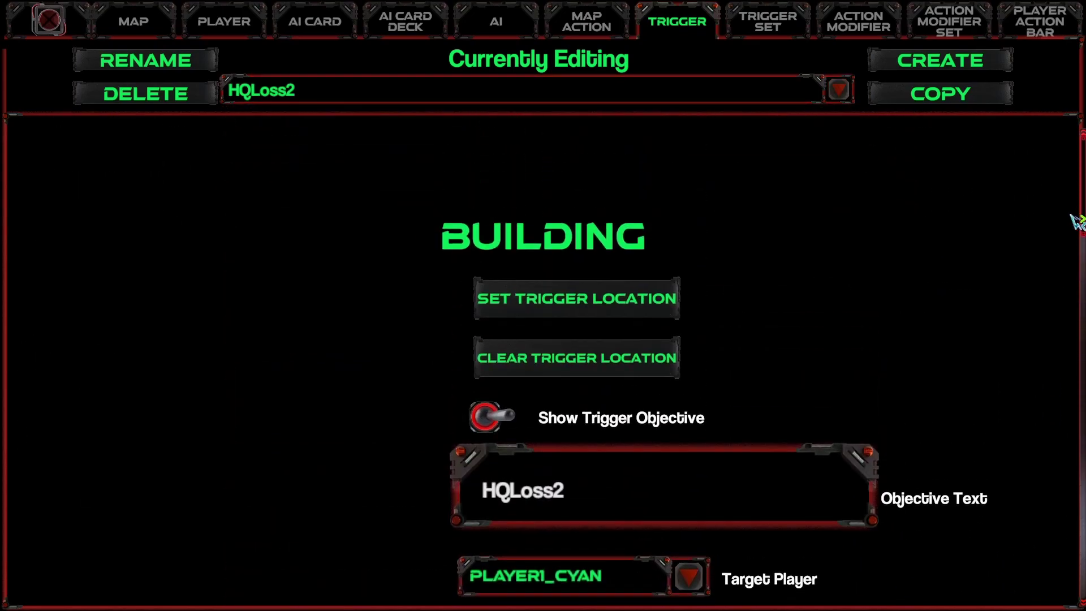
{"action": "scroll", "coordinate": [708, 502], "scroll_direction": "down", "scroll_amount": 2}
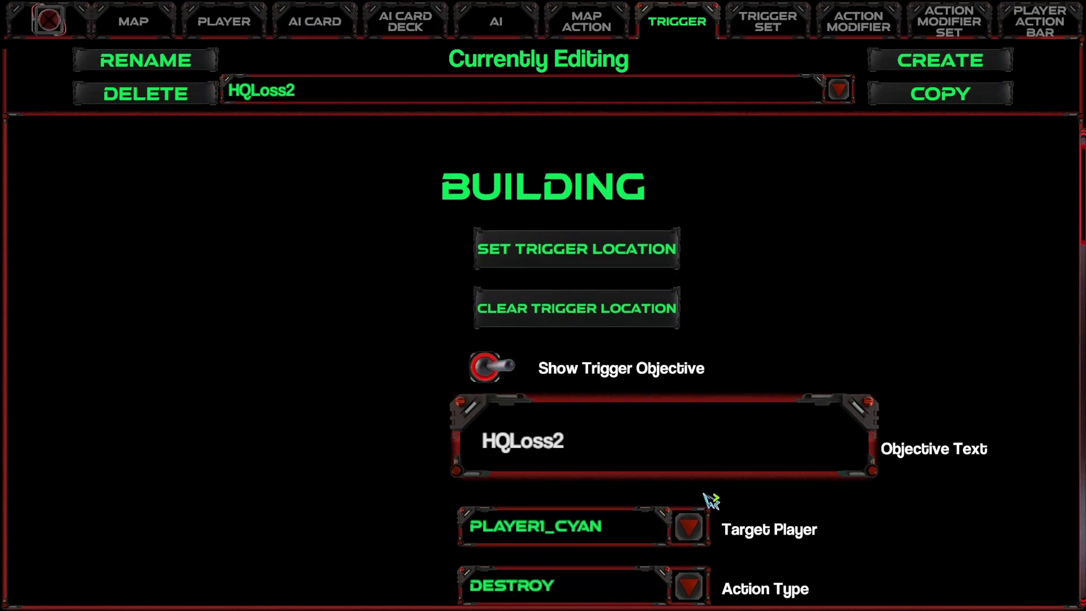
{"action": "left_click", "coordinate": [617, 383]}
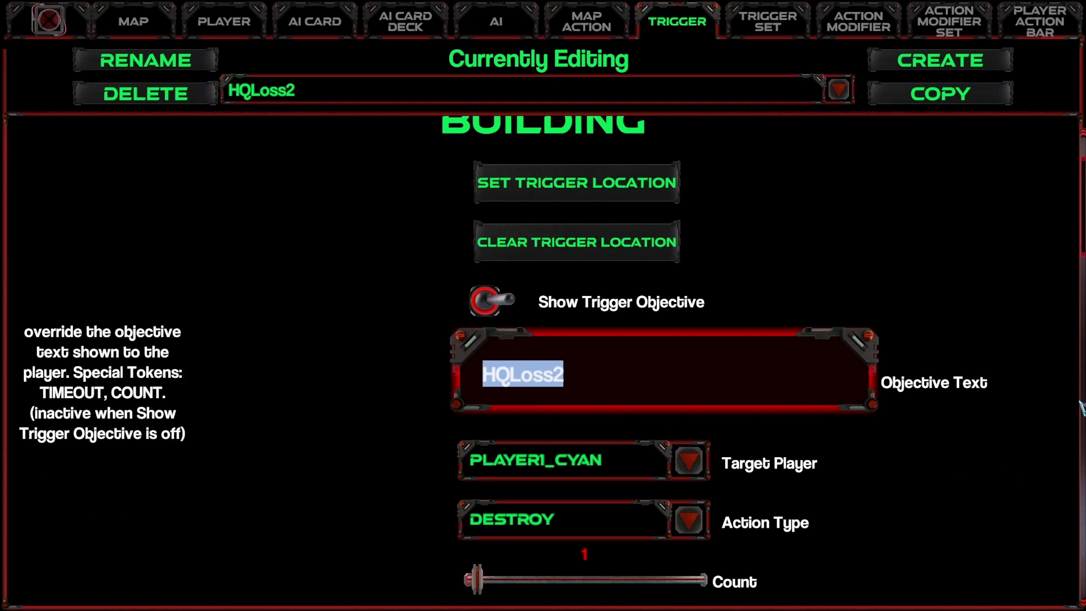
{"action": "scroll", "coordinate": [1017, 502], "scroll_direction": "down", "scroll_amount": 3}
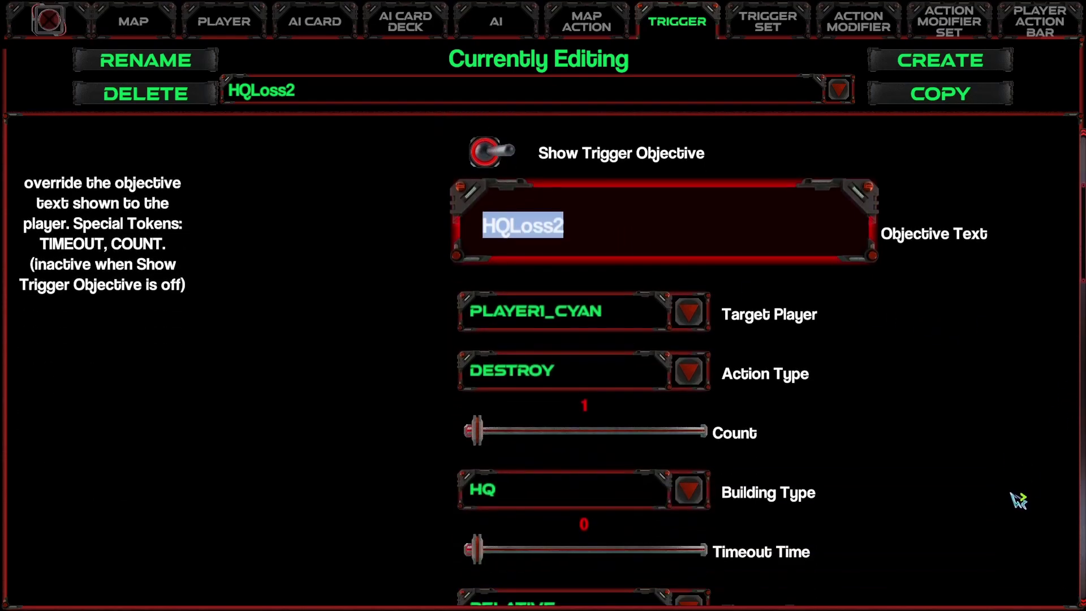
Set the HQLoss2 trigger's target player to PLAYER2_RED.
{"action": "left_click", "coordinate": [582, 310]}
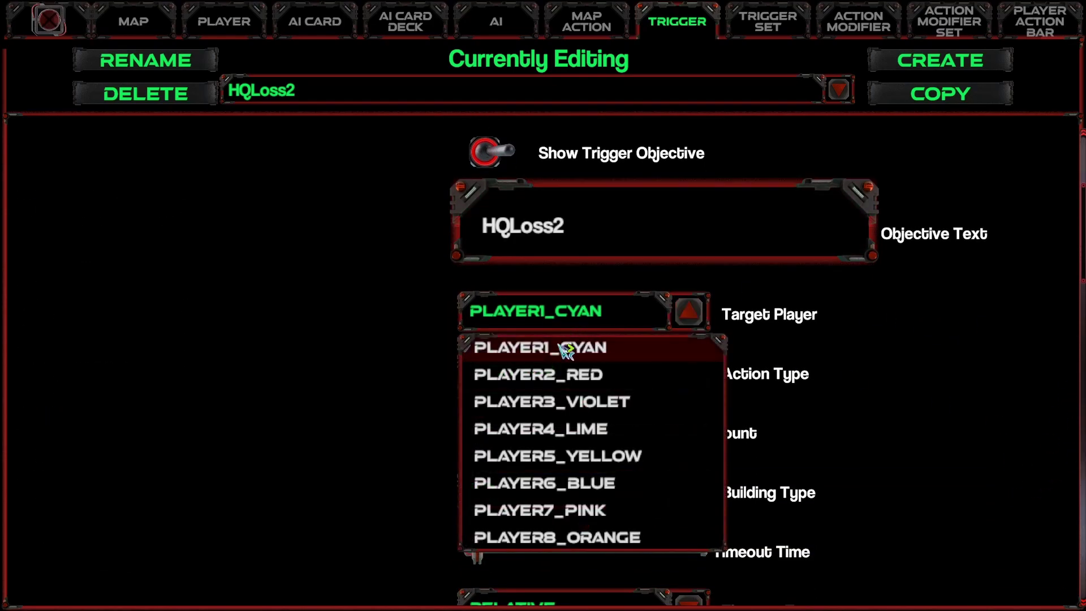
{"action": "left_click", "coordinate": [556, 372]}
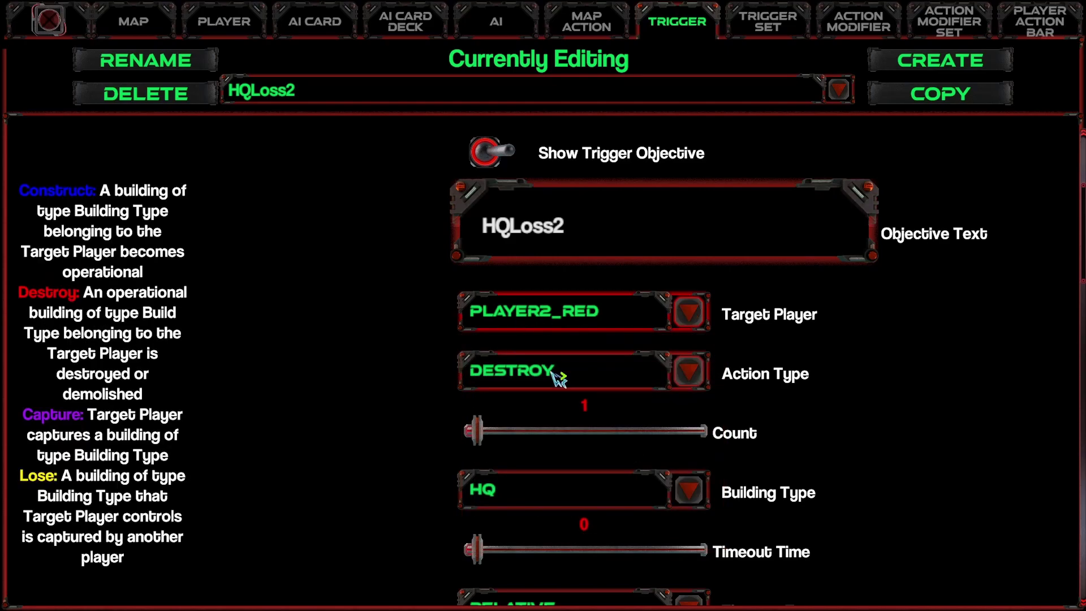
{"action": "left_click", "coordinate": [602, 327]}
{"action": "left_click", "coordinate": [555, 348]}
{"action": "left_click", "coordinate": [577, 324]}
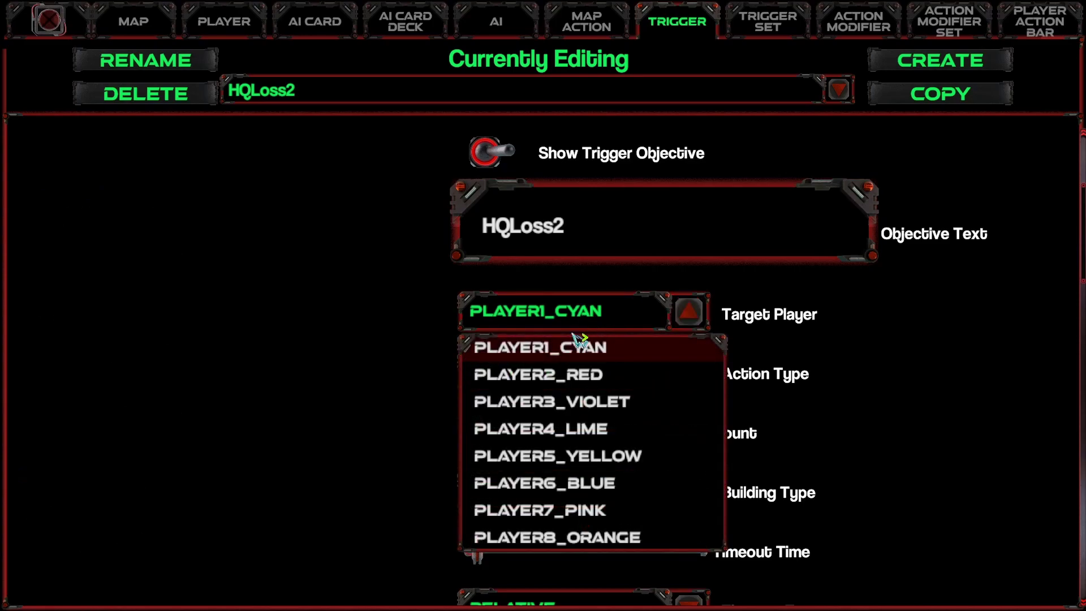
{"action": "left_click", "coordinate": [557, 375]}
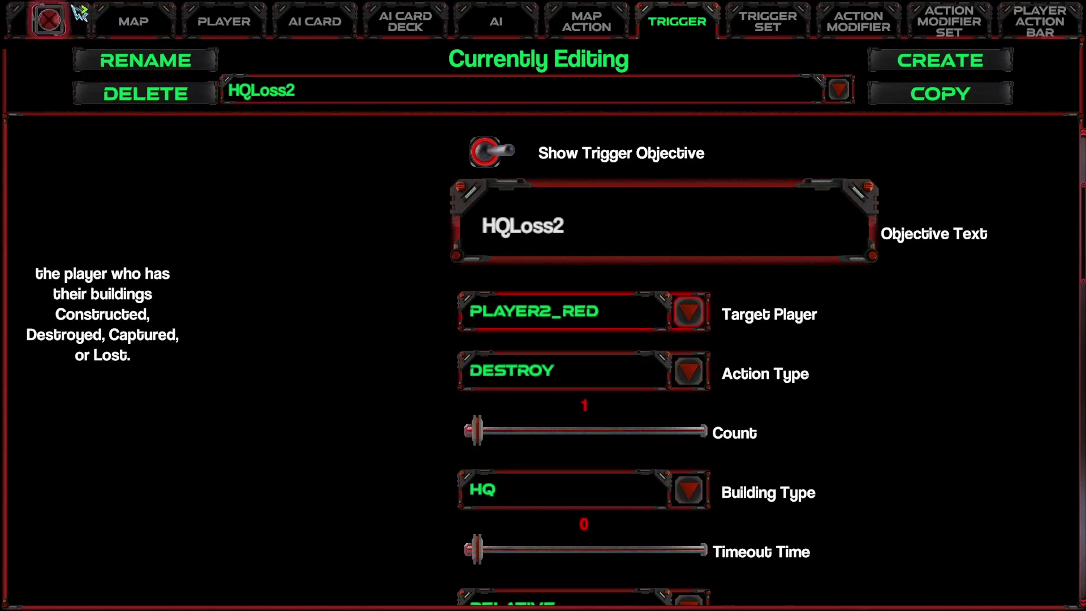
Playtest Bound_V1 with the retargeted HQLoss2 trigger, and return to map editing.
{"action": "left_click", "coordinate": [131, 25]}
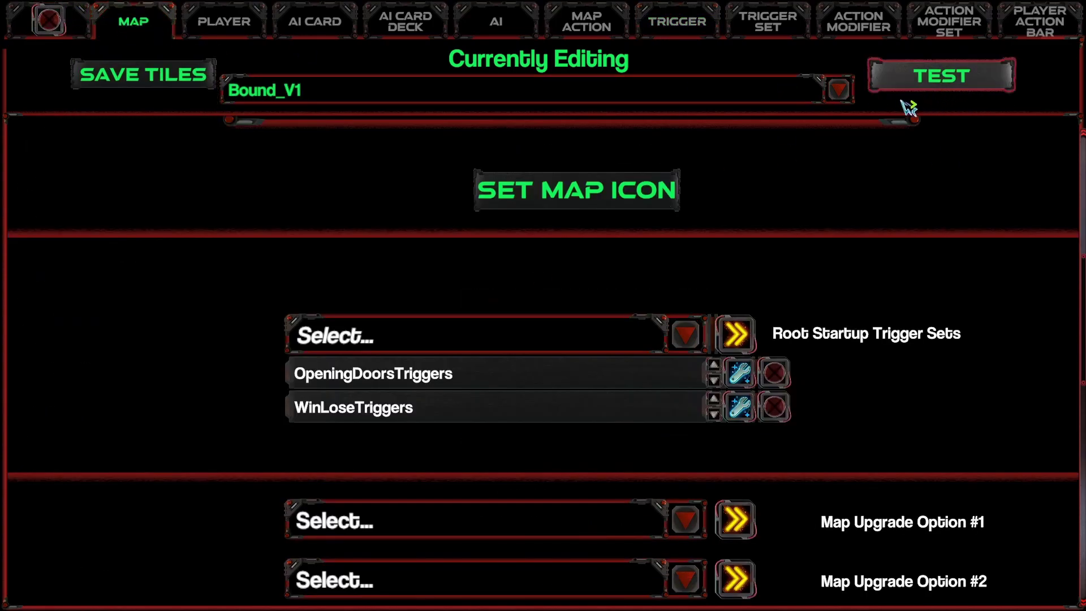
{"action": "left_click", "coordinate": [977, 86]}
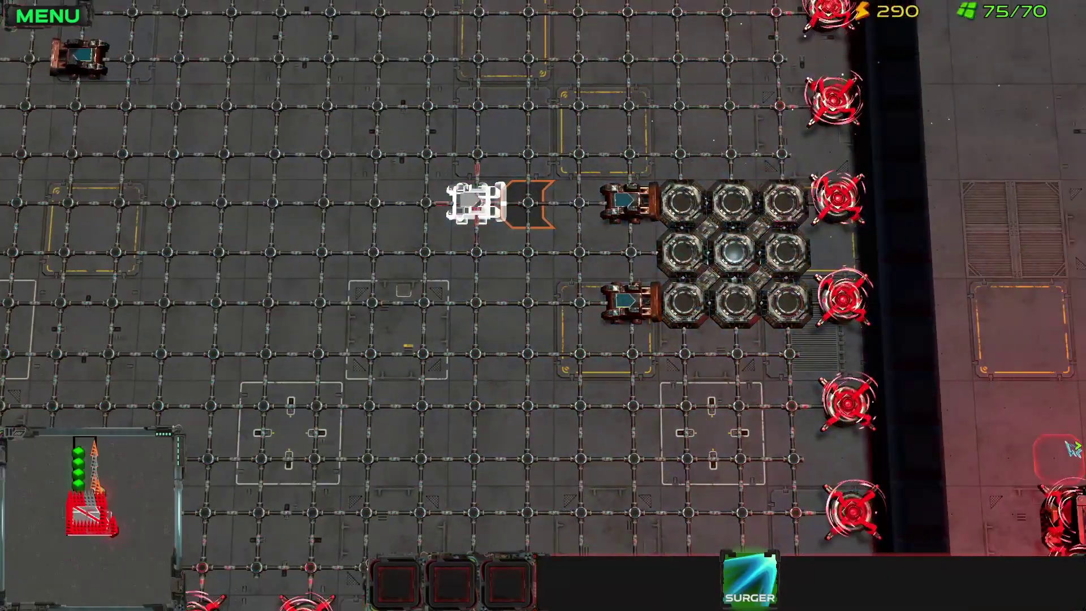
{"action": "key", "text": "Escape"}
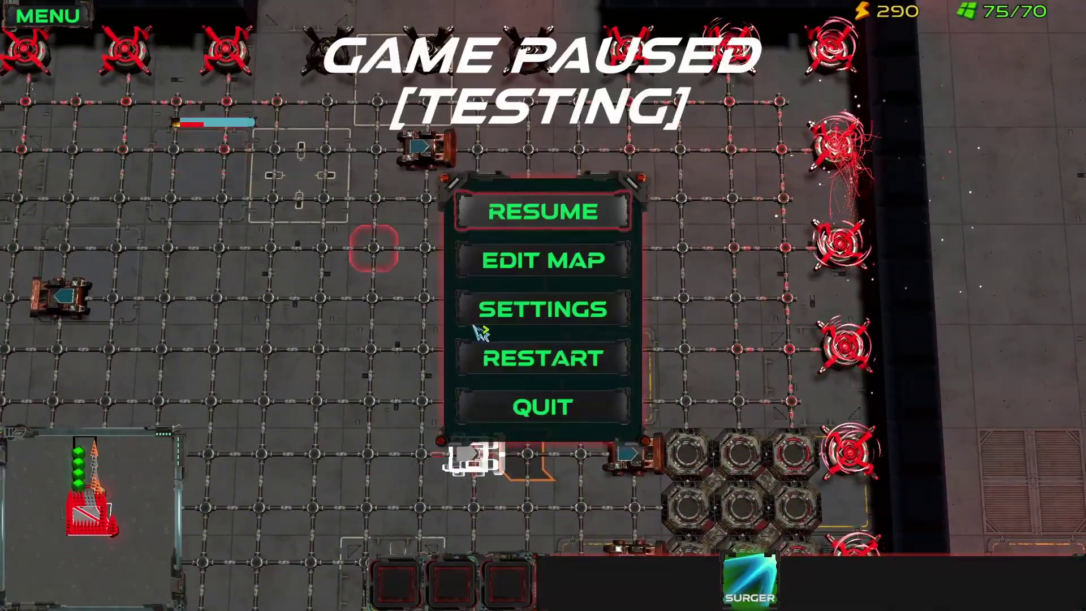
{"action": "left_click", "coordinate": [551, 272]}
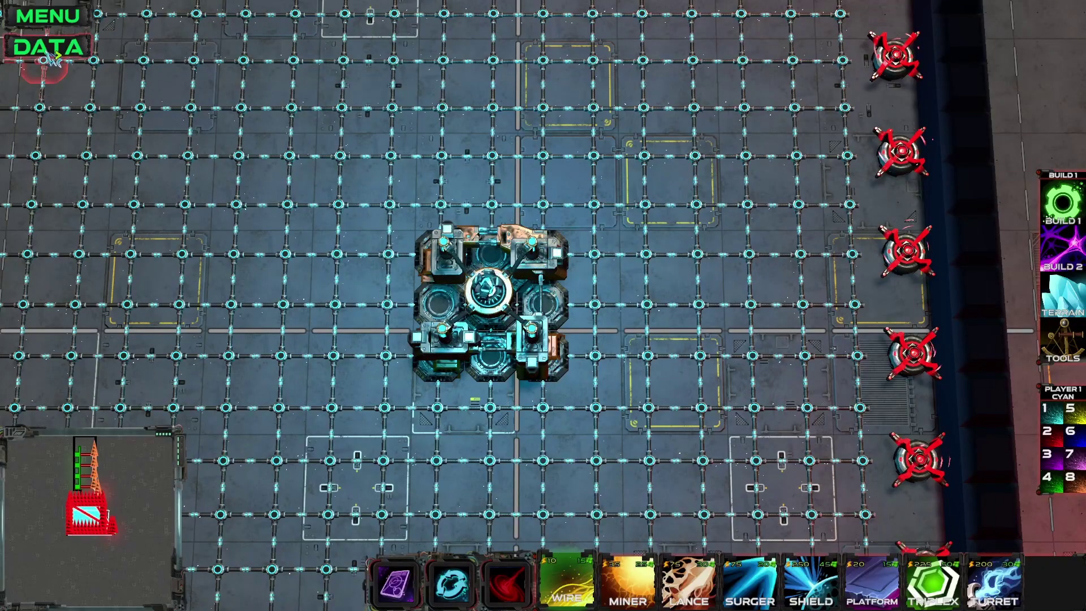
Load the WinLoseTriggers trigger set from the map data and review its completion type and assigned triggers.
{"action": "left_click", "coordinate": [54, 48]}
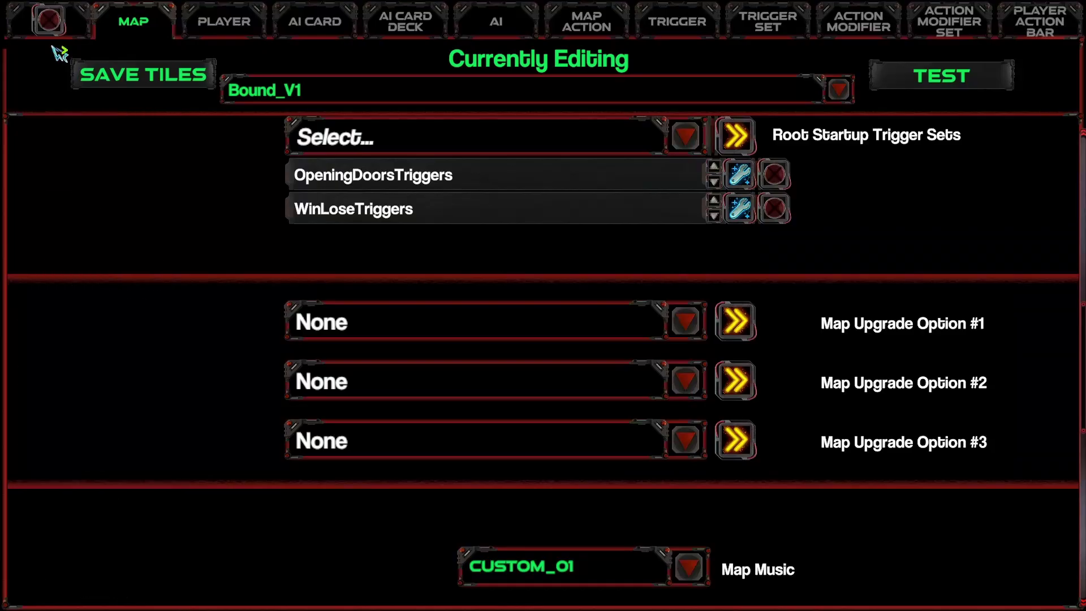
{"action": "left_click", "coordinate": [694, 29]}
{"action": "left_click", "coordinate": [766, 25]}
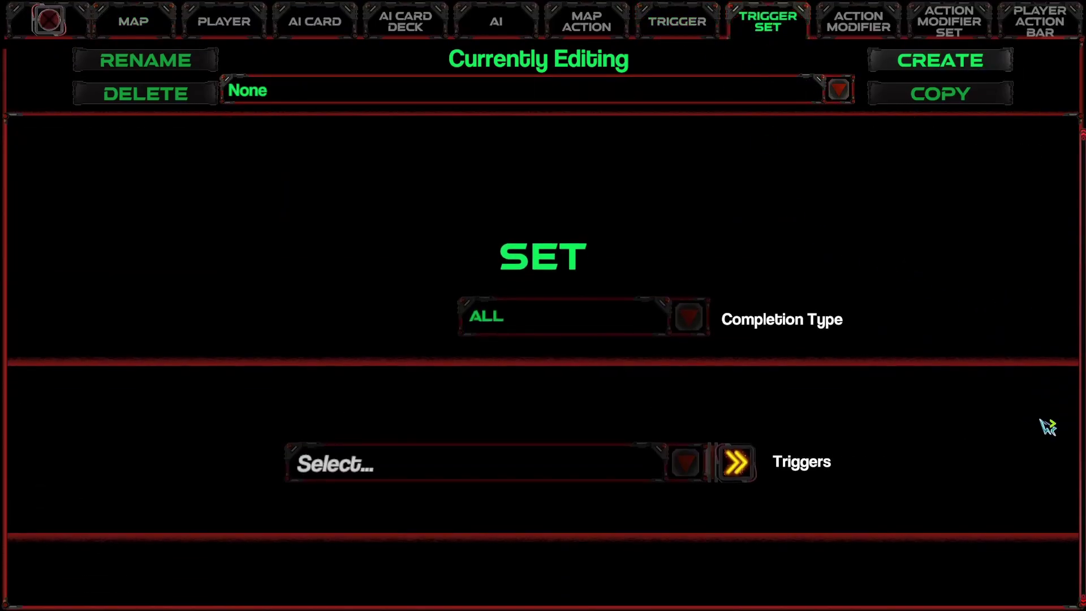
{"action": "left_click", "coordinate": [499, 79]}
{"action": "left_click", "coordinate": [321, 162]}
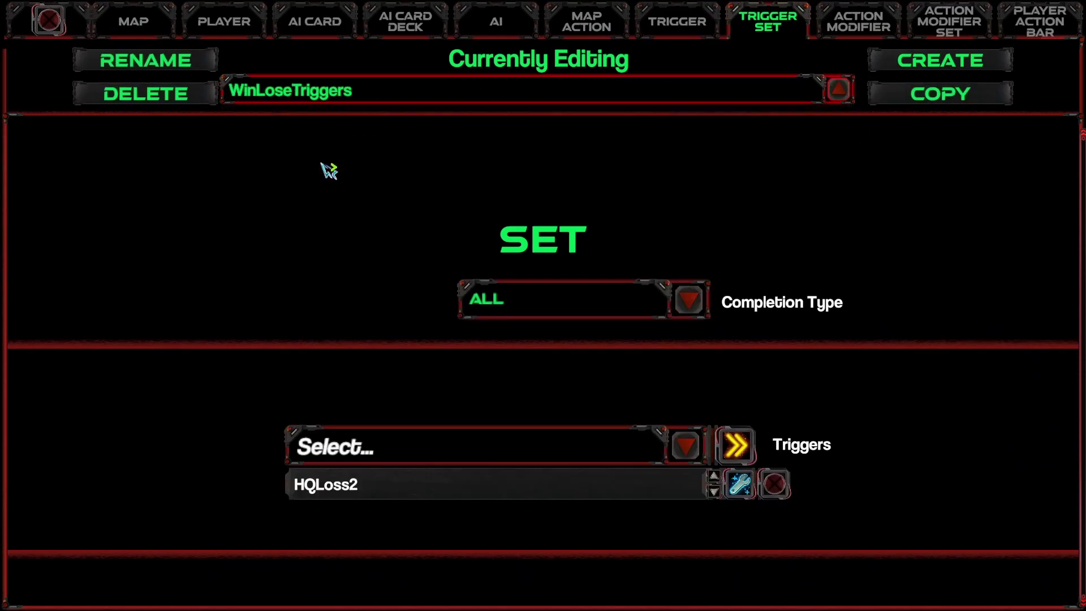
{"action": "scroll", "coordinate": [1045, 468], "scroll_direction": "up", "scroll_amount": 3}
{"action": "scroll", "coordinate": [1044, 467], "scroll_direction": "down", "scroll_amount": 3}
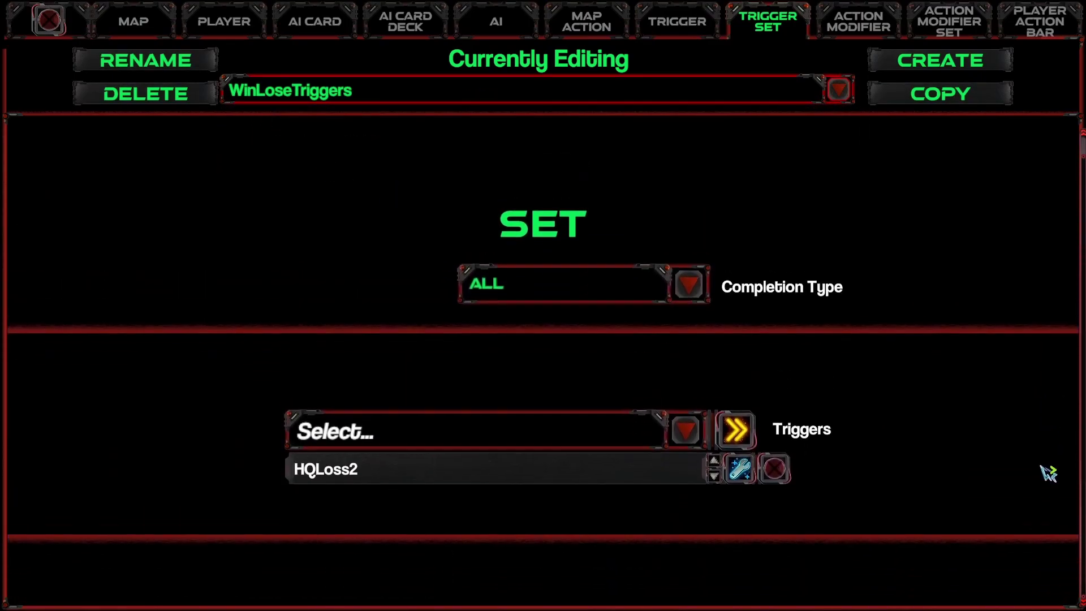